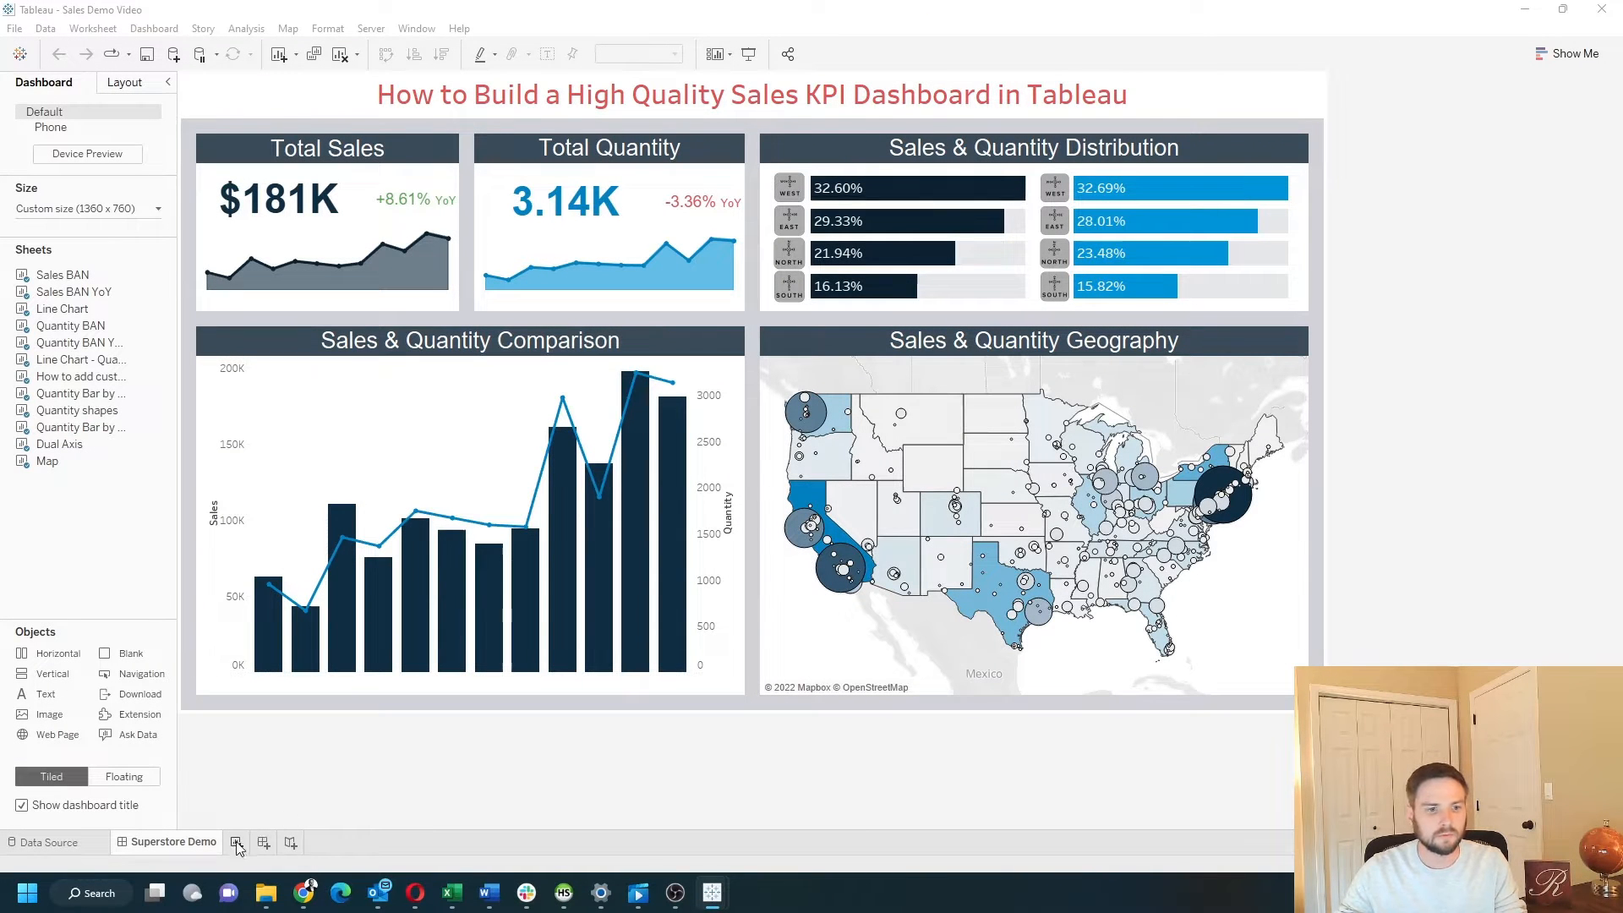
# Step: Add a new worksheet and name it Total Sales
pyautogui.click(237, 844)
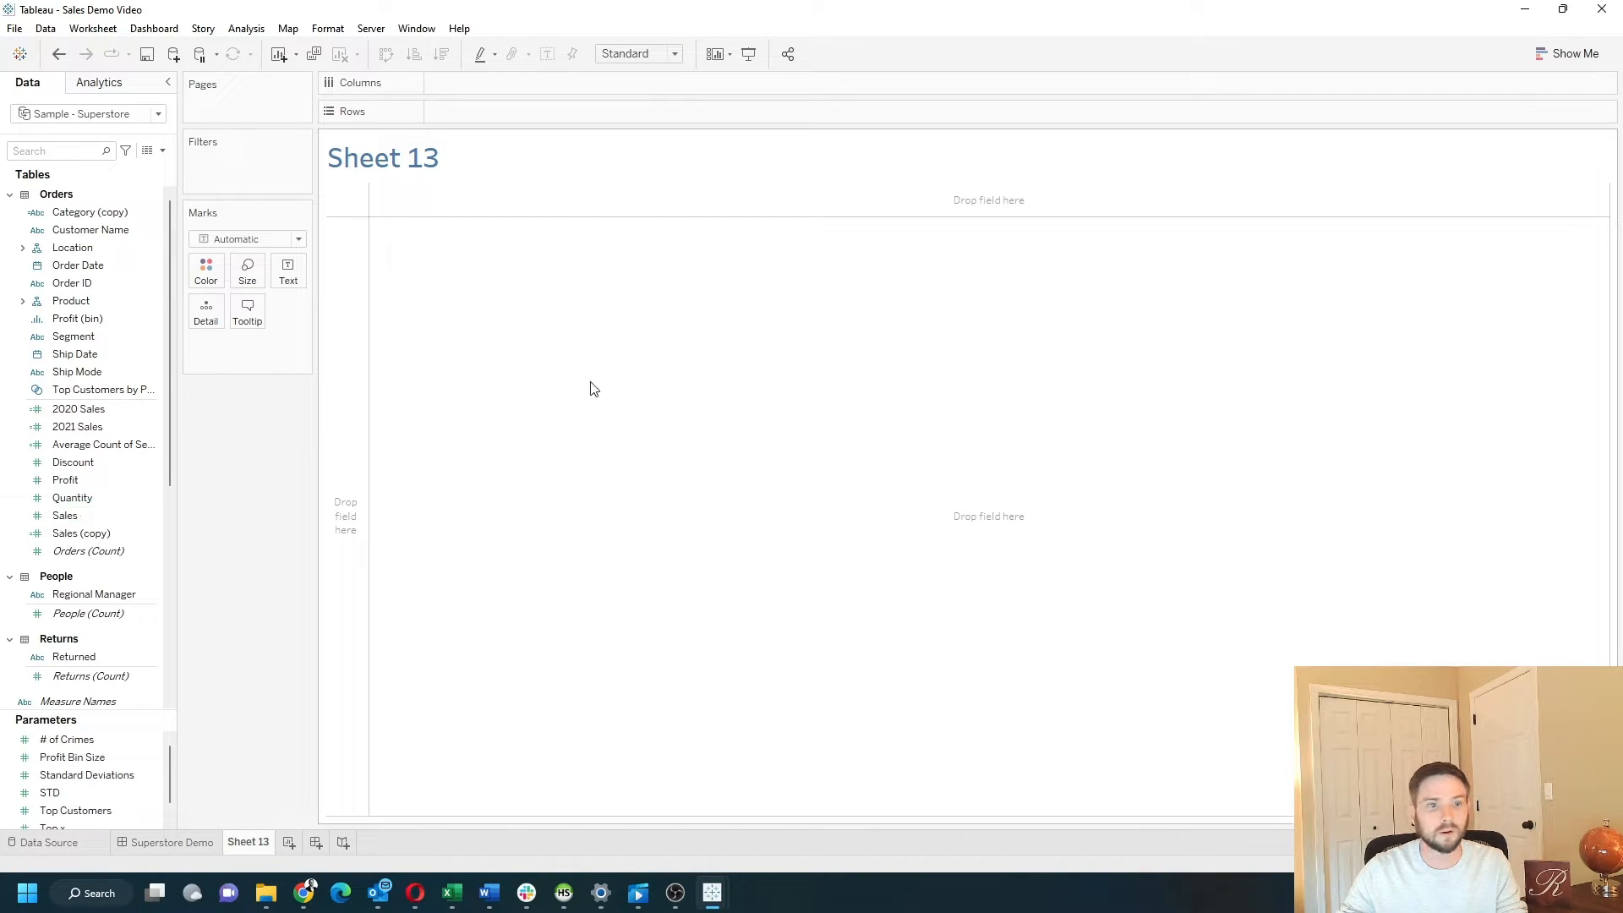
pyautogui.doubleClick(250, 841)
pyautogui.write('T')
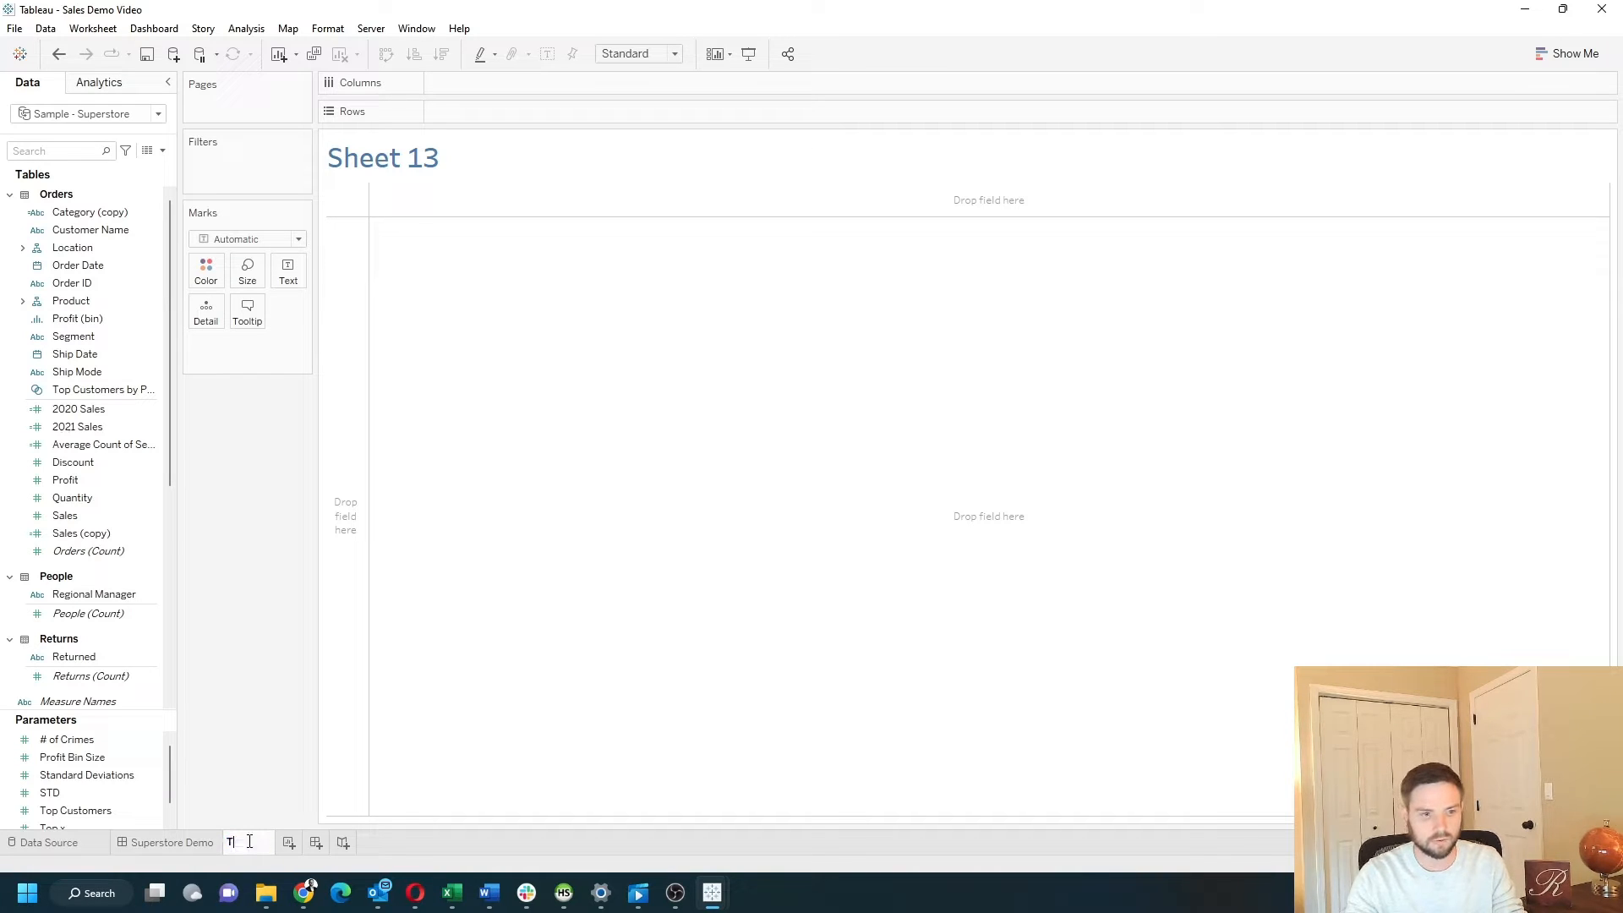
pyautogui.write('otal Sales')
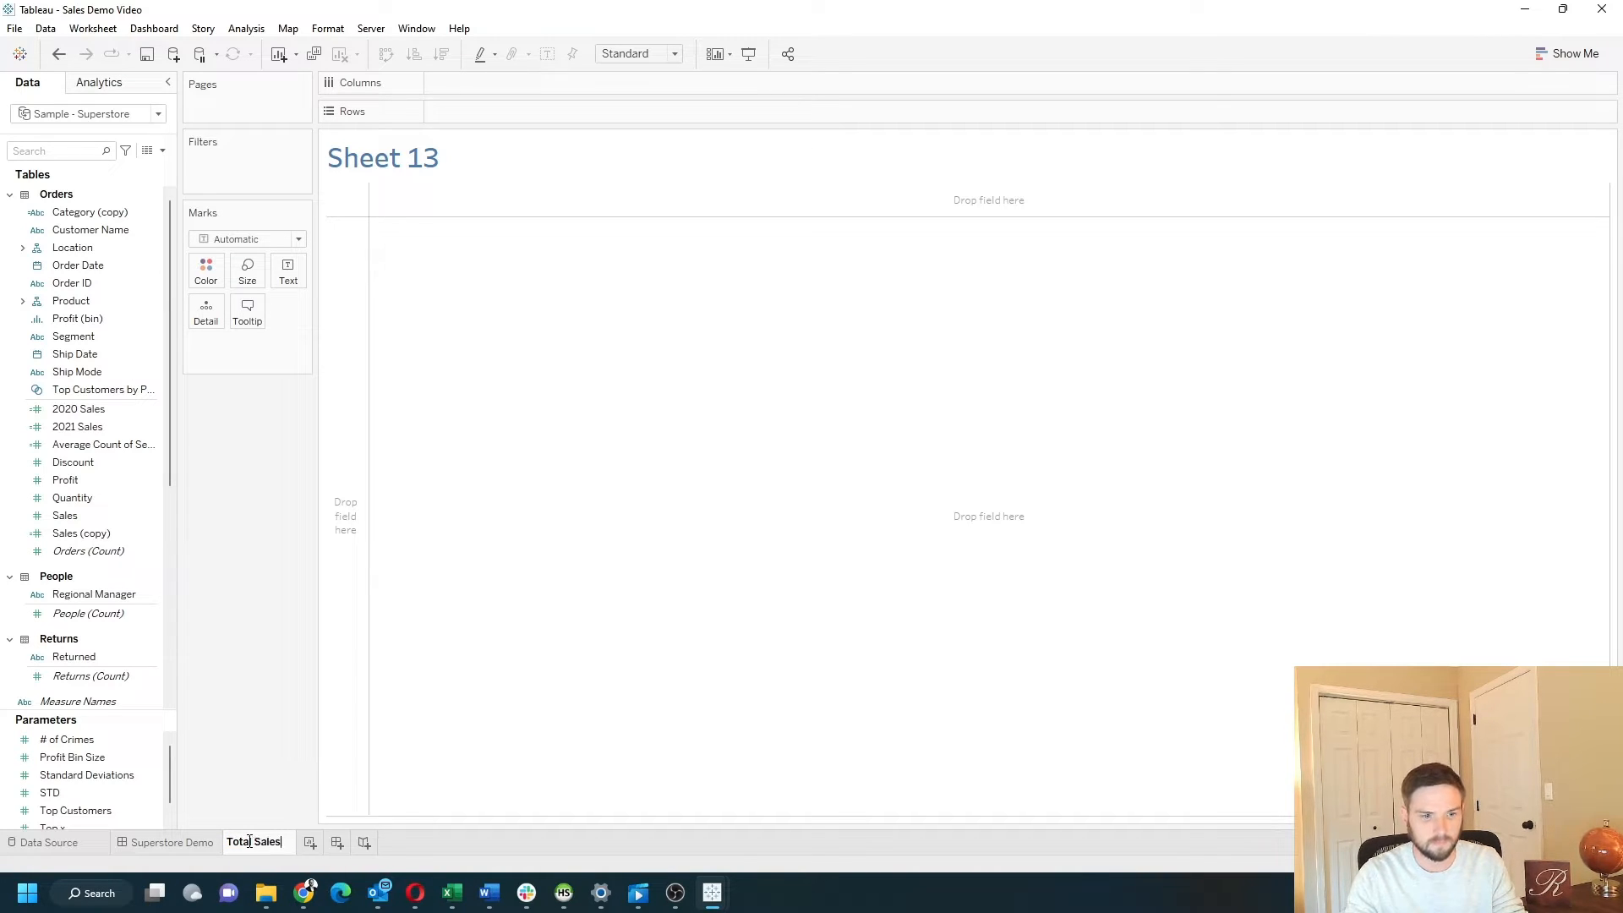
pyautogui.press('Return')
# Step: Search the data fields for "sa" and add the Sales measure to the worksheet as a text mark
pyautogui.click(50, 151)
pyautogui.write('sa')
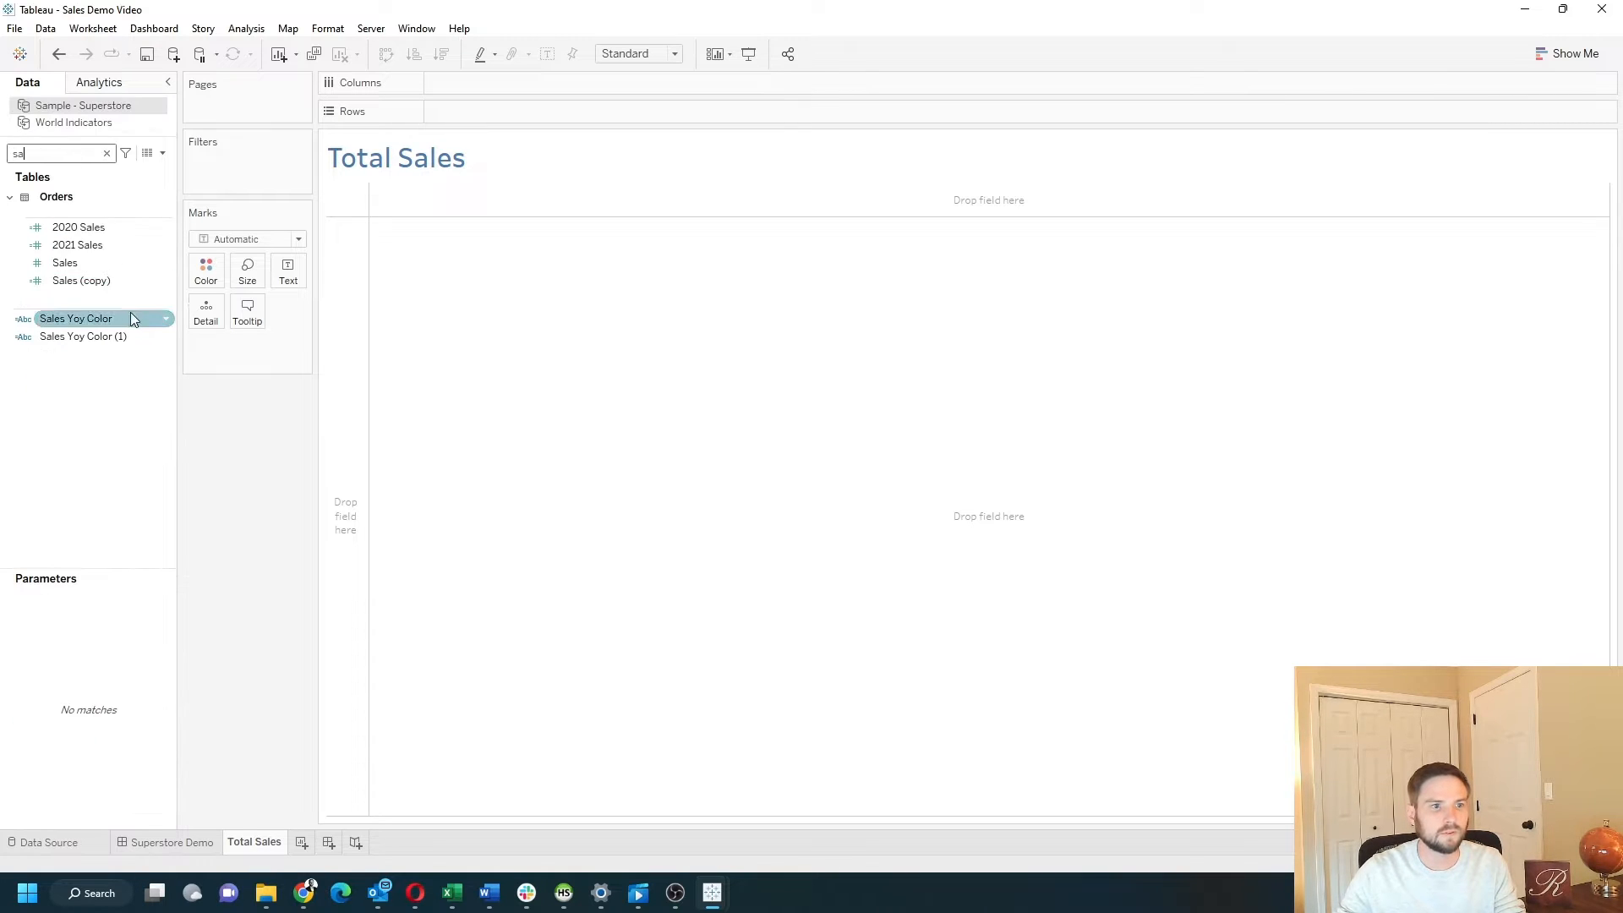
pyautogui.click(169, 264)
pyautogui.moveTo(169, 264); pyautogui.dragTo(283, 272)
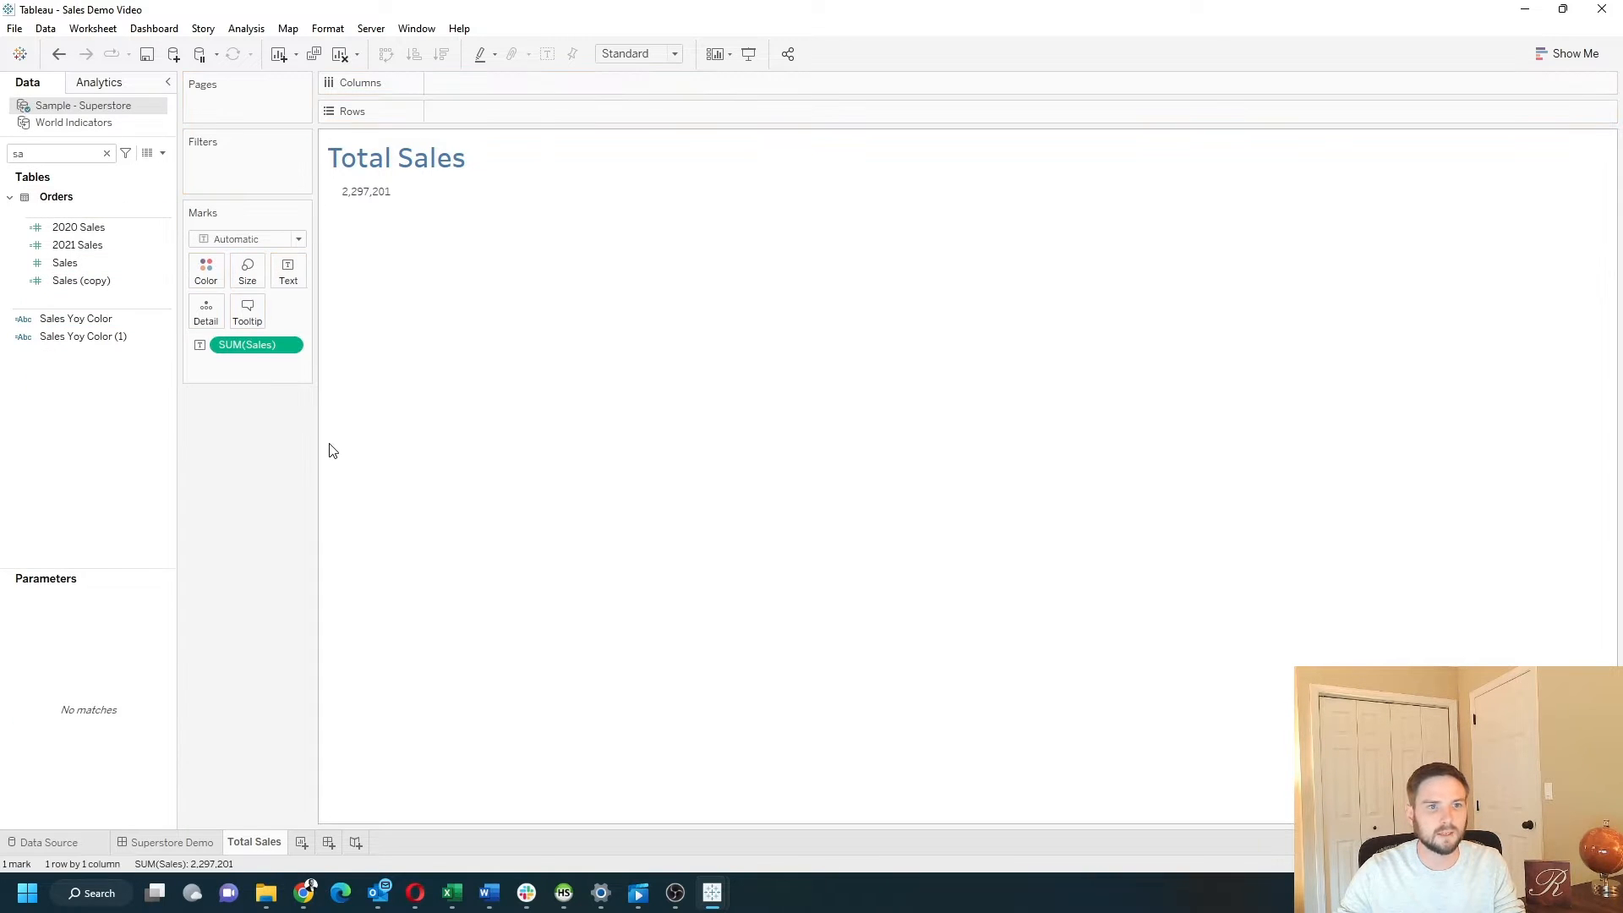
# Step: Format the SUM(Sales) label text as size 24, bold, in dark slate blue
pyautogui.click(288, 270)
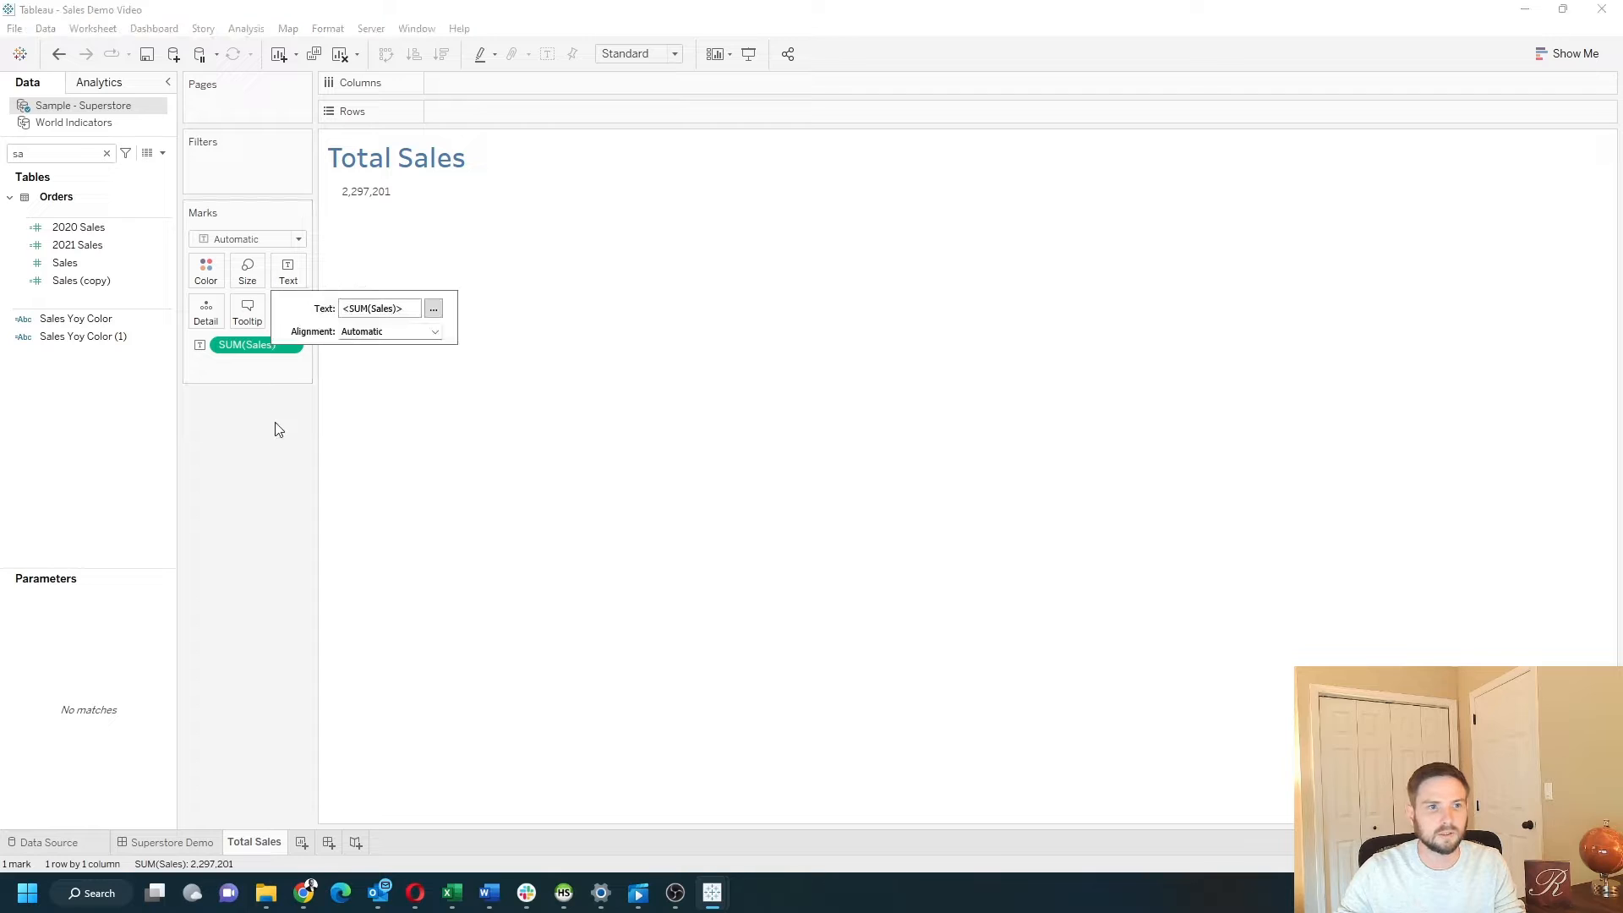
pyautogui.click(438, 310)
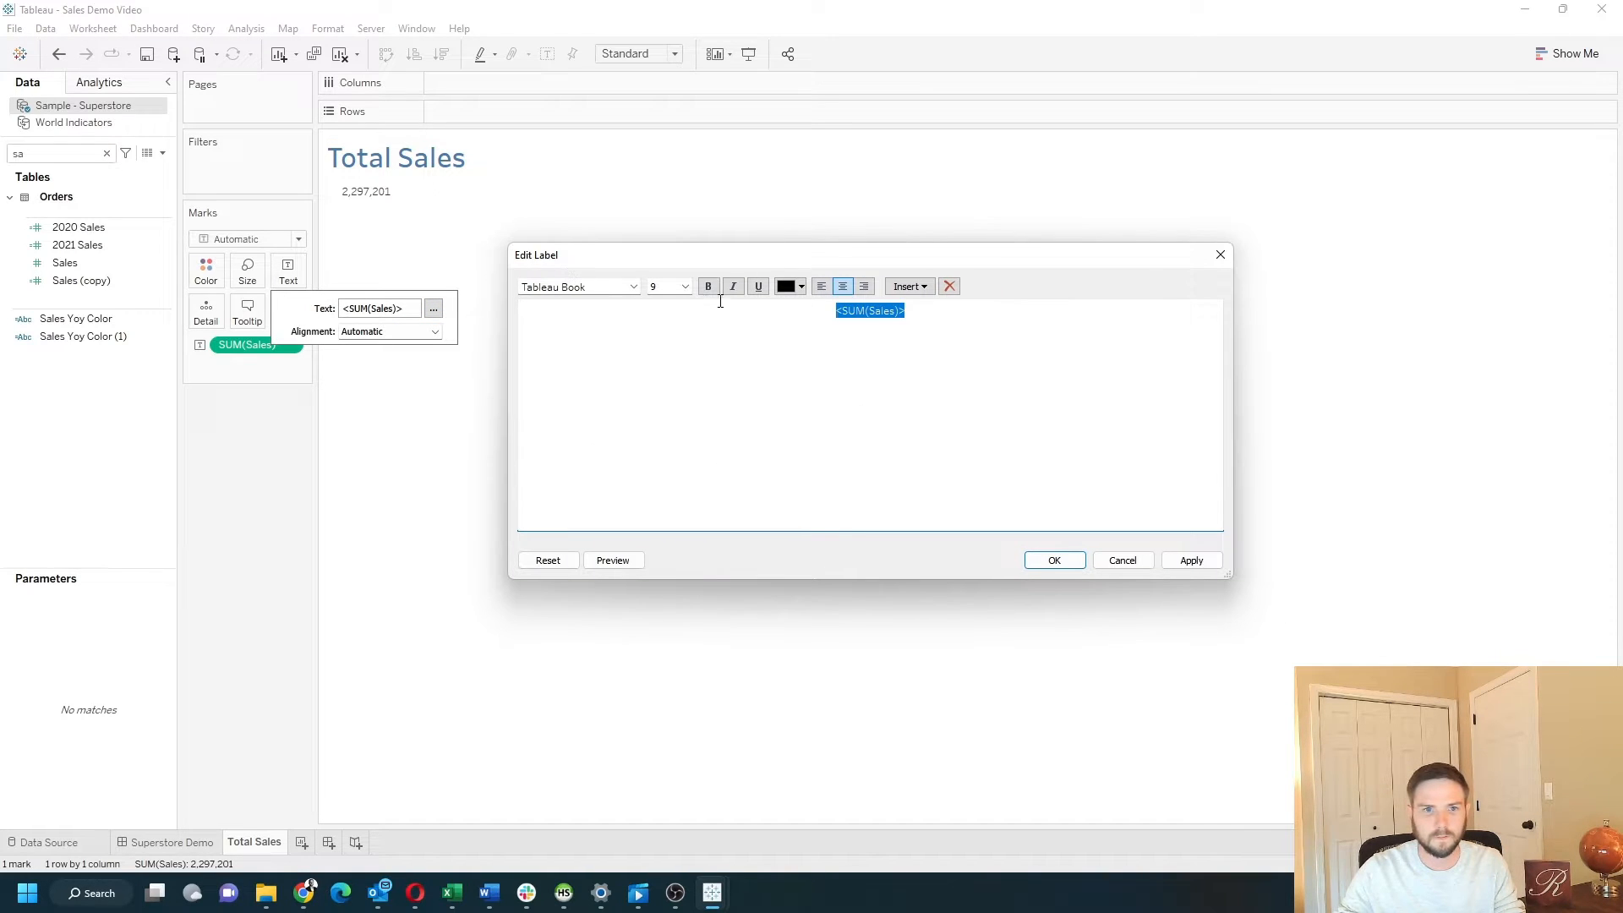
pyautogui.click(684, 286)
pyautogui.click(666, 425)
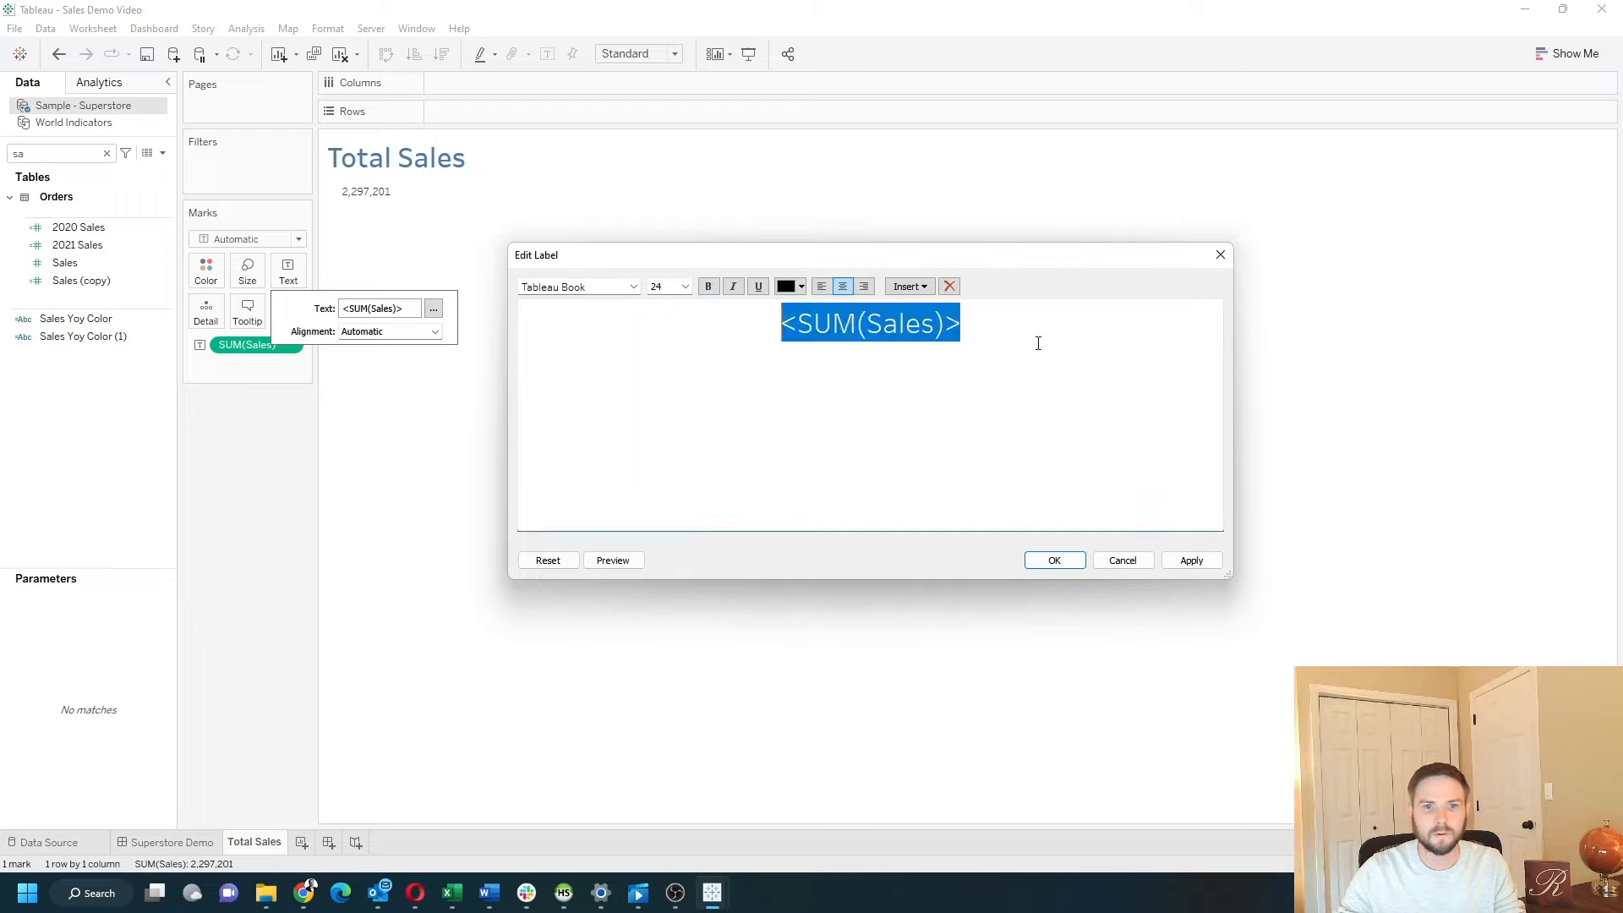
pyautogui.click(790, 287)
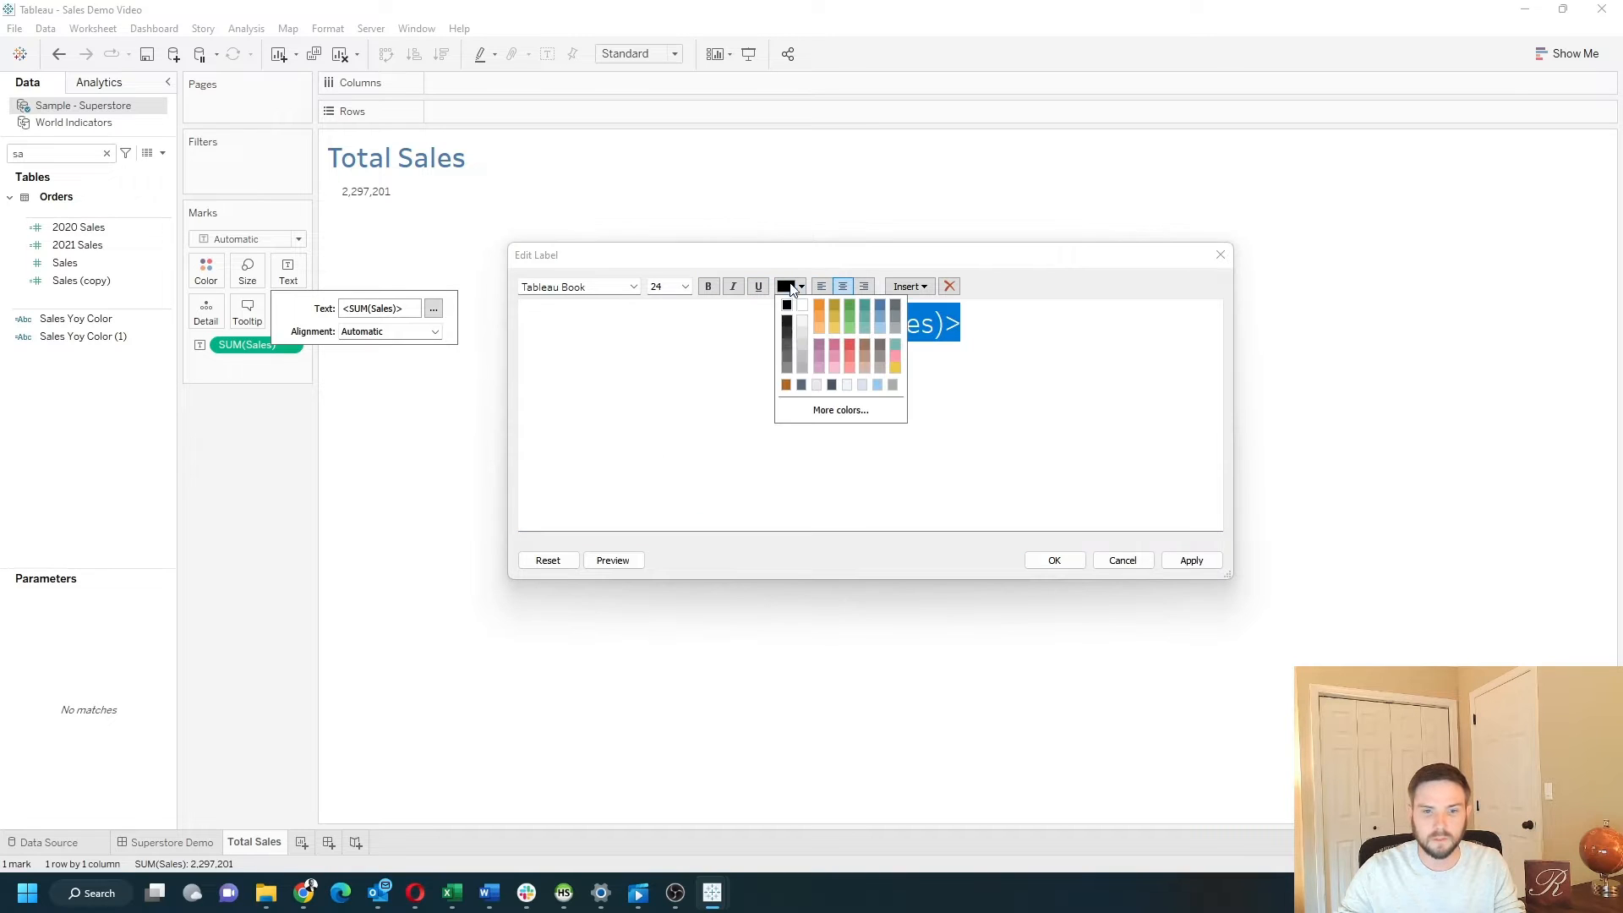
pyautogui.click(801, 384)
pyautogui.click(868, 405)
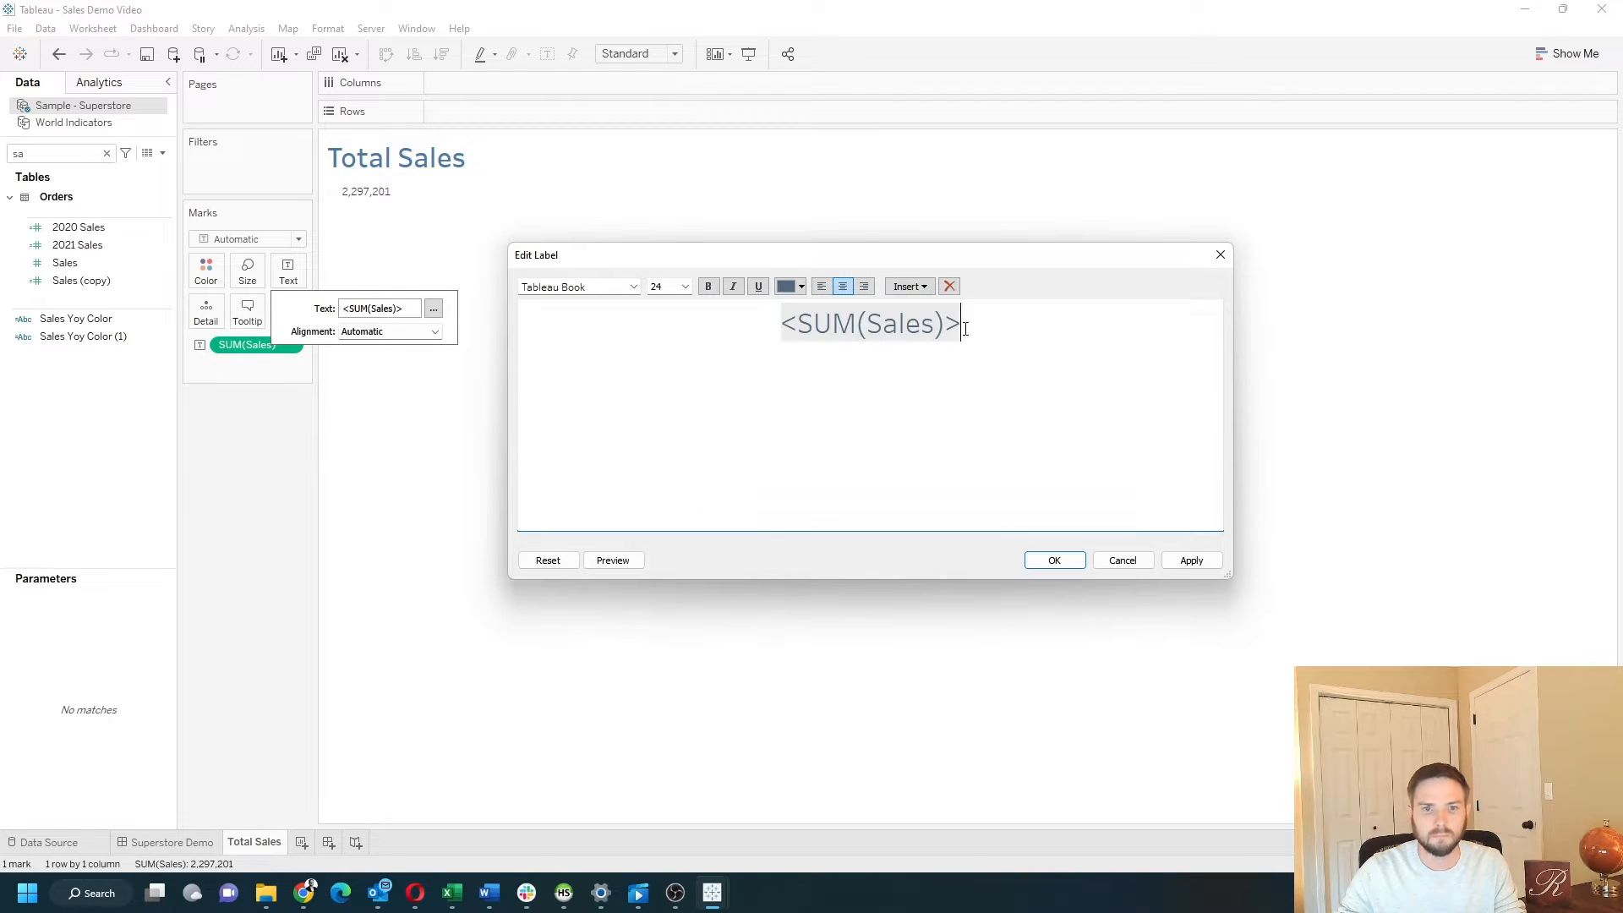
pyautogui.hotkey('ctrl', 'a')
pyautogui.click(708, 286)
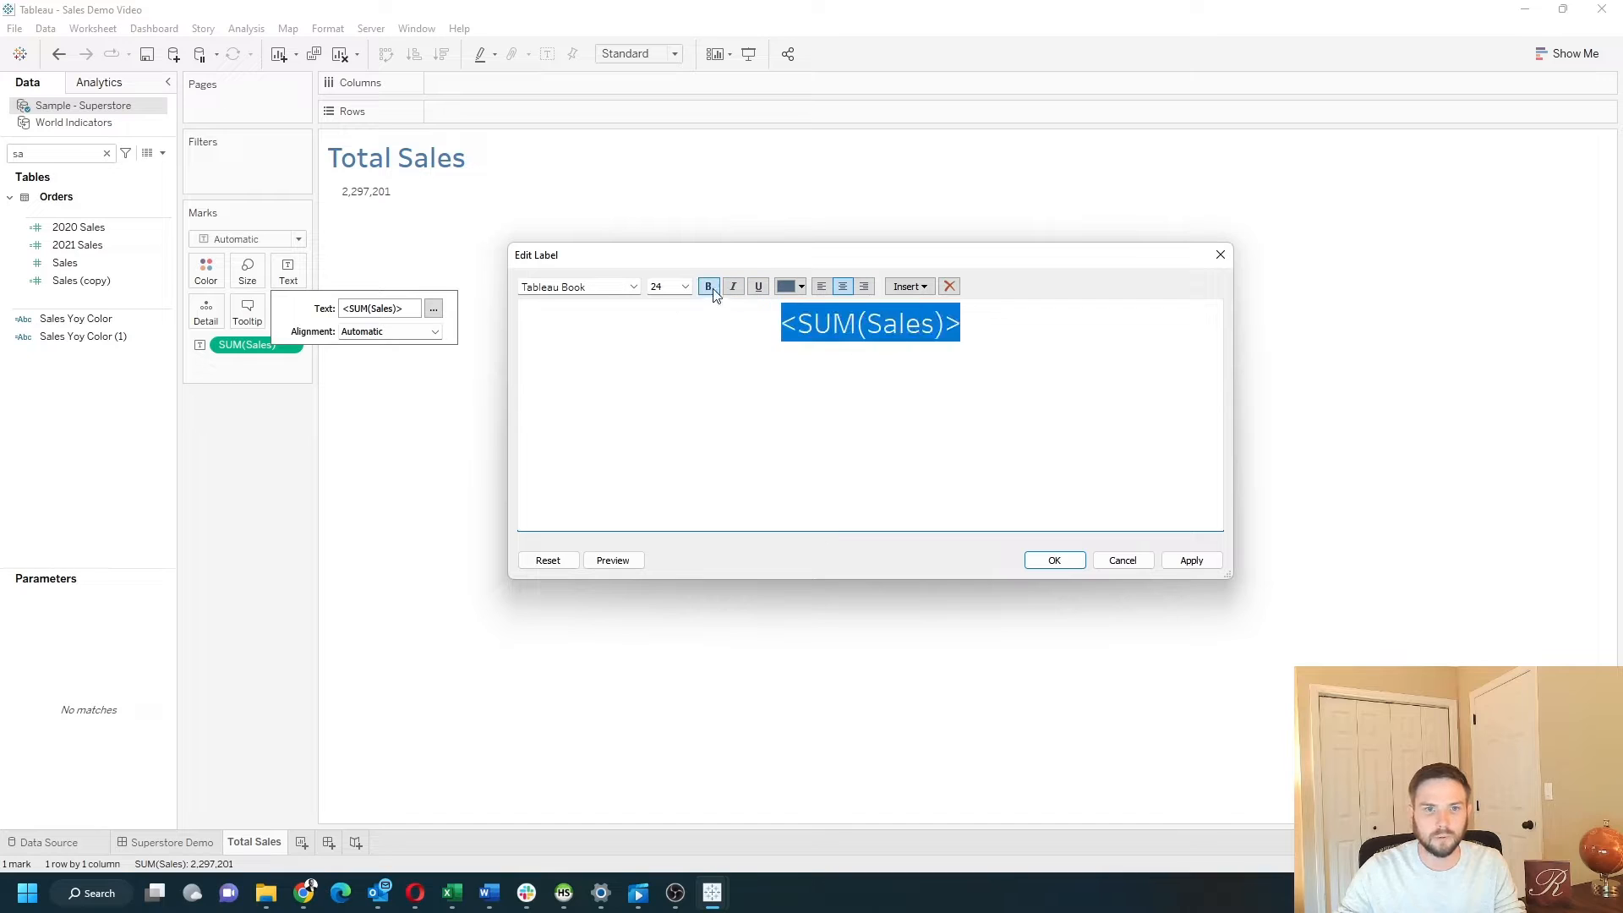
pyautogui.click(1205, 560)
pyautogui.click(1062, 559)
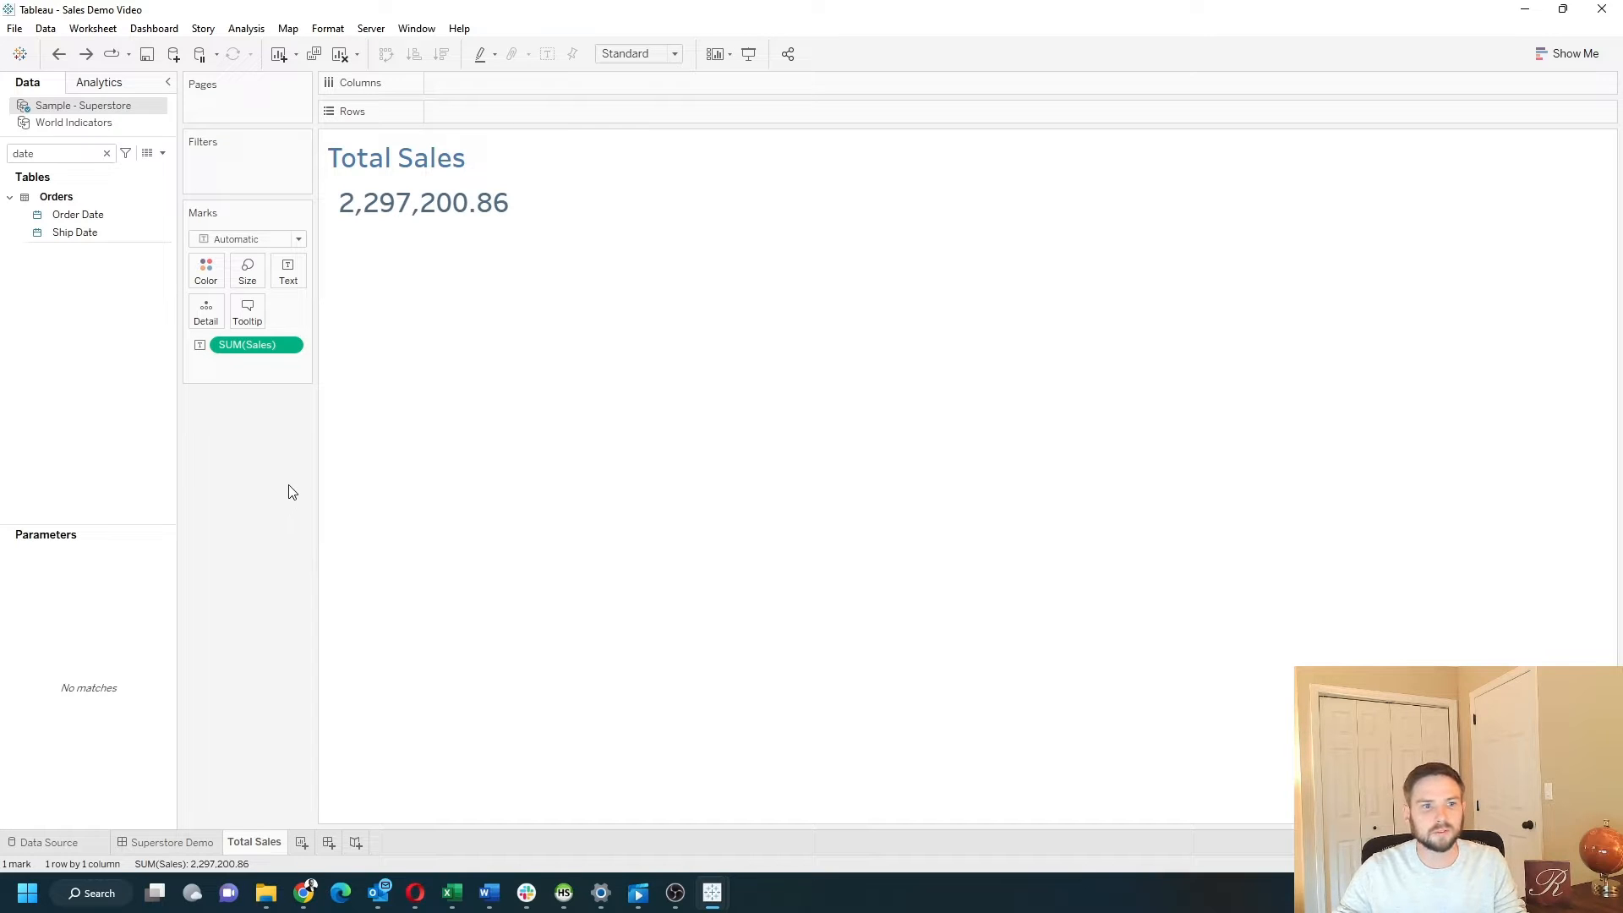
# Step: Set the number format of SUM(Sales) to display units in Thousands (K)
pyautogui.rightClick(296, 347)
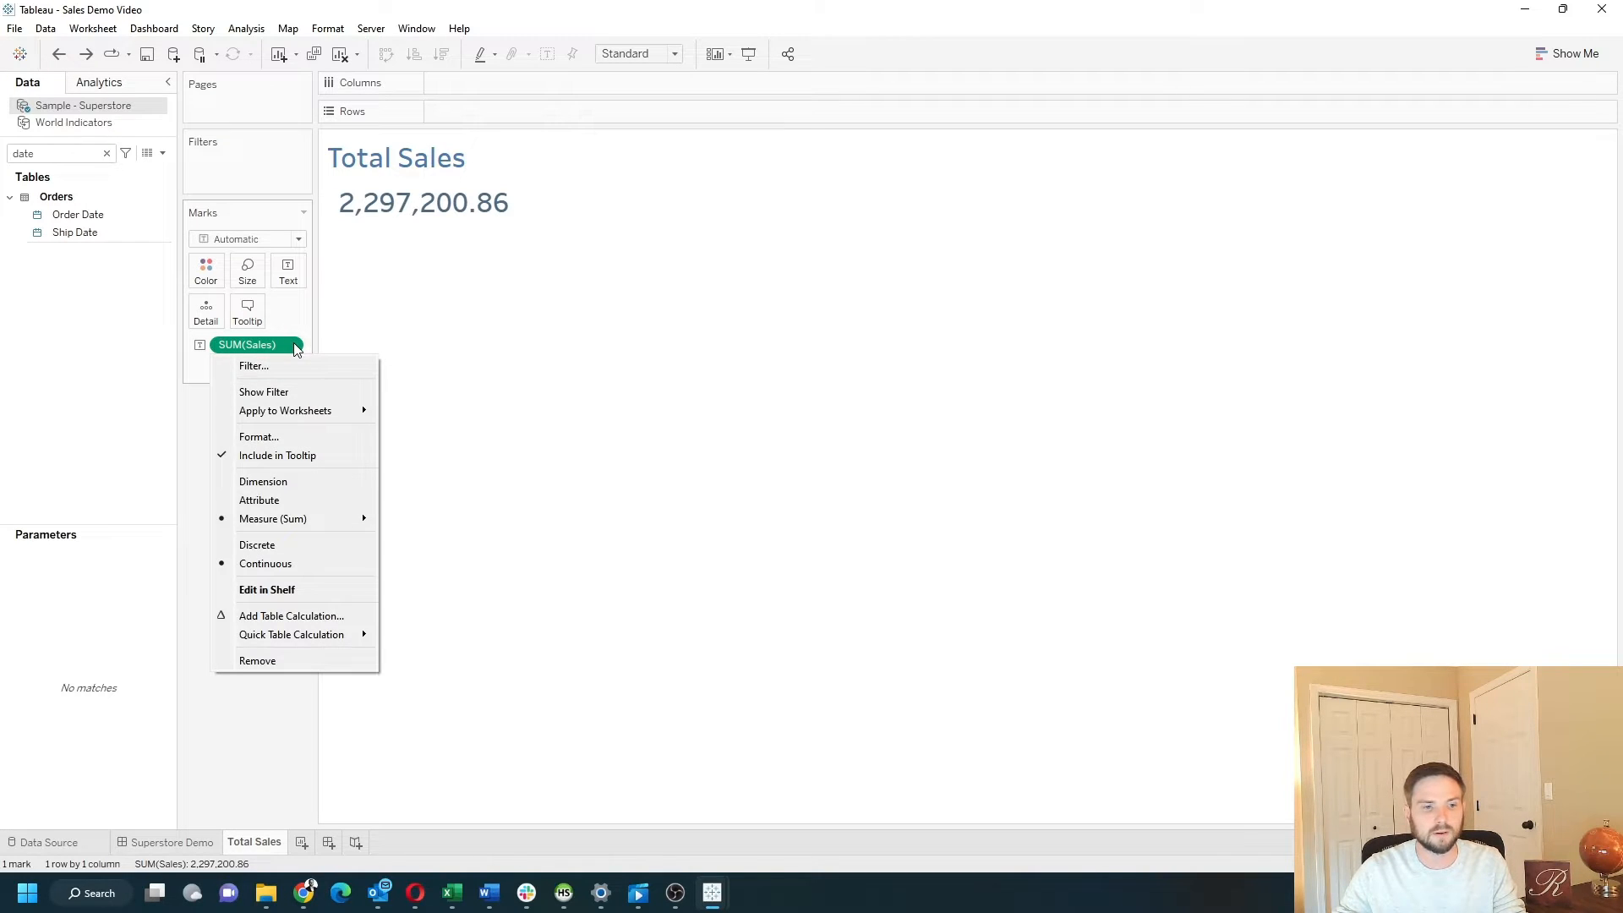
pyautogui.click(297, 436)
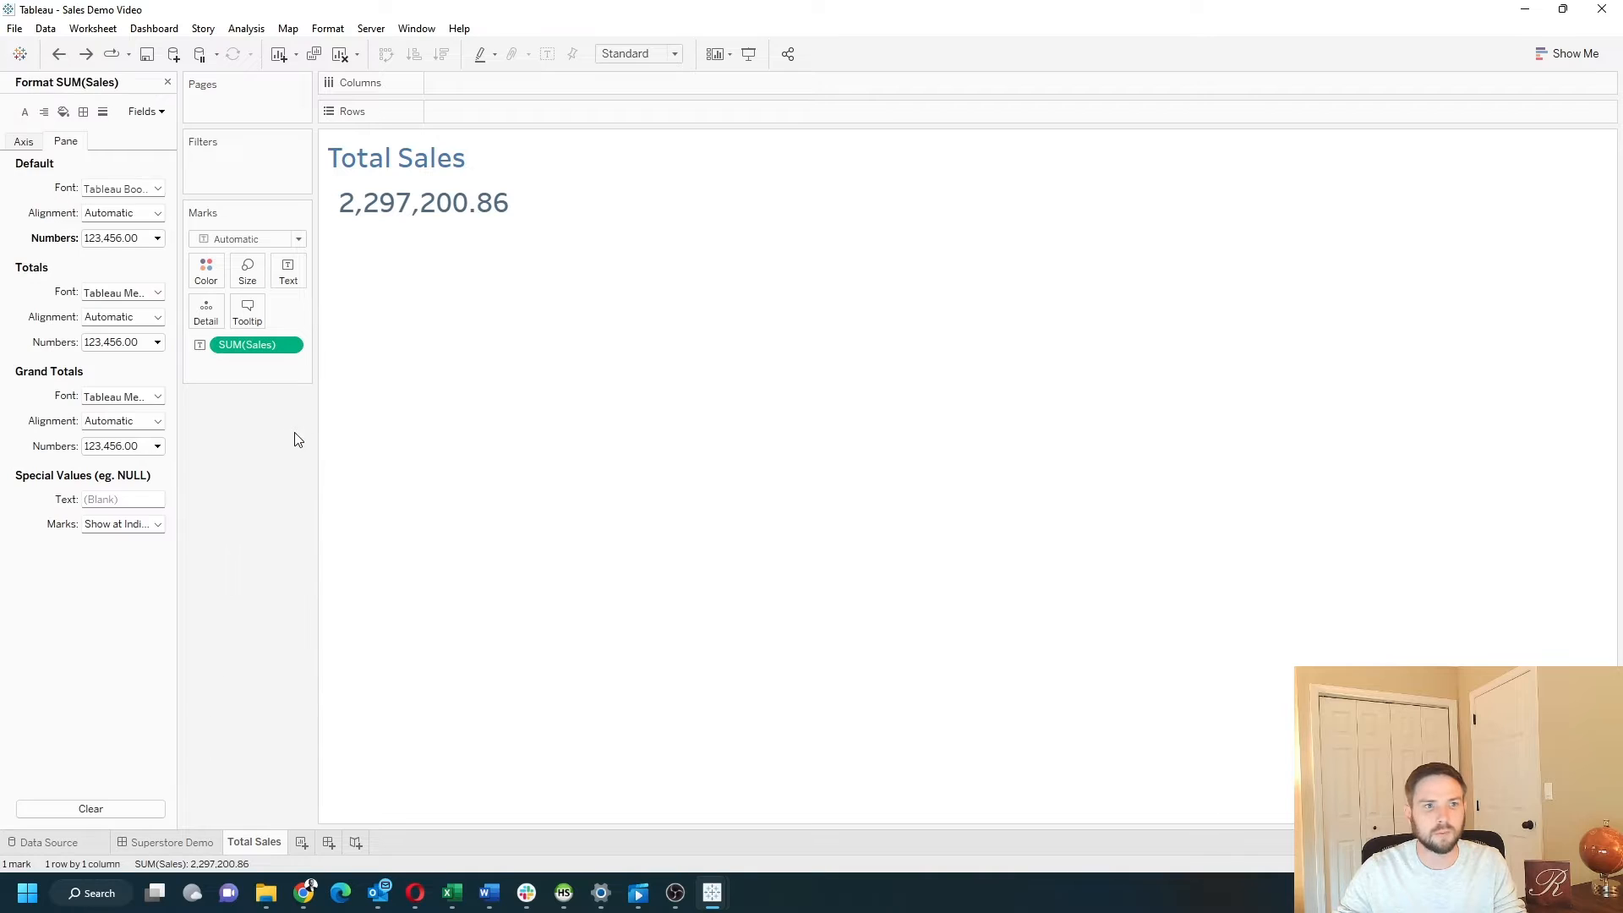
pyautogui.click(124, 240)
pyautogui.click(313, 382)
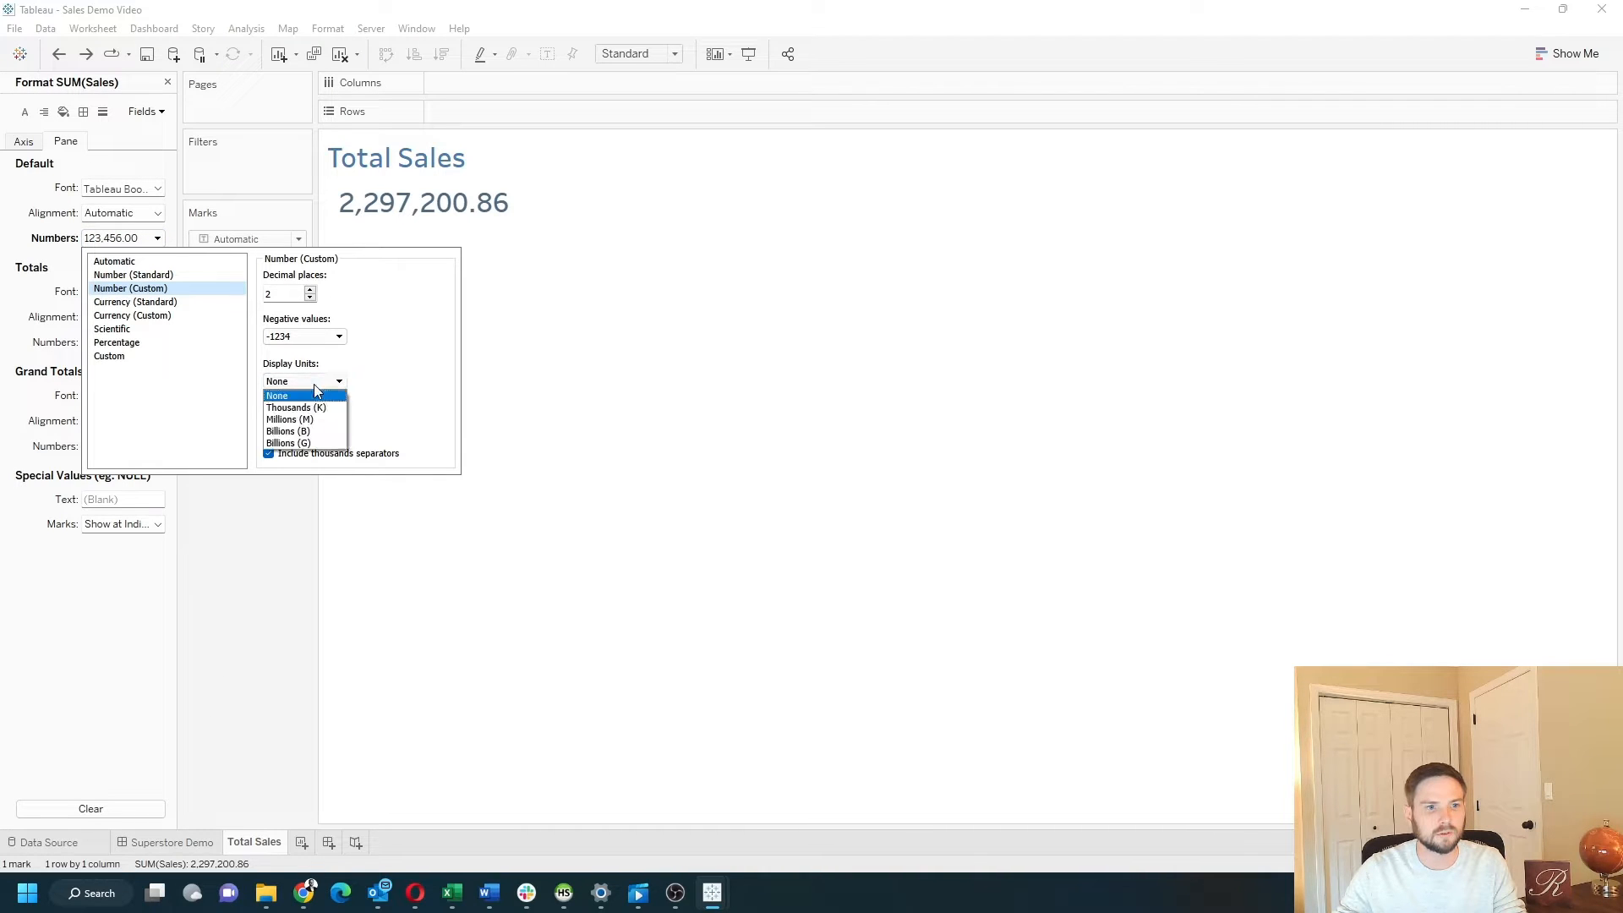
pyautogui.click(318, 407)
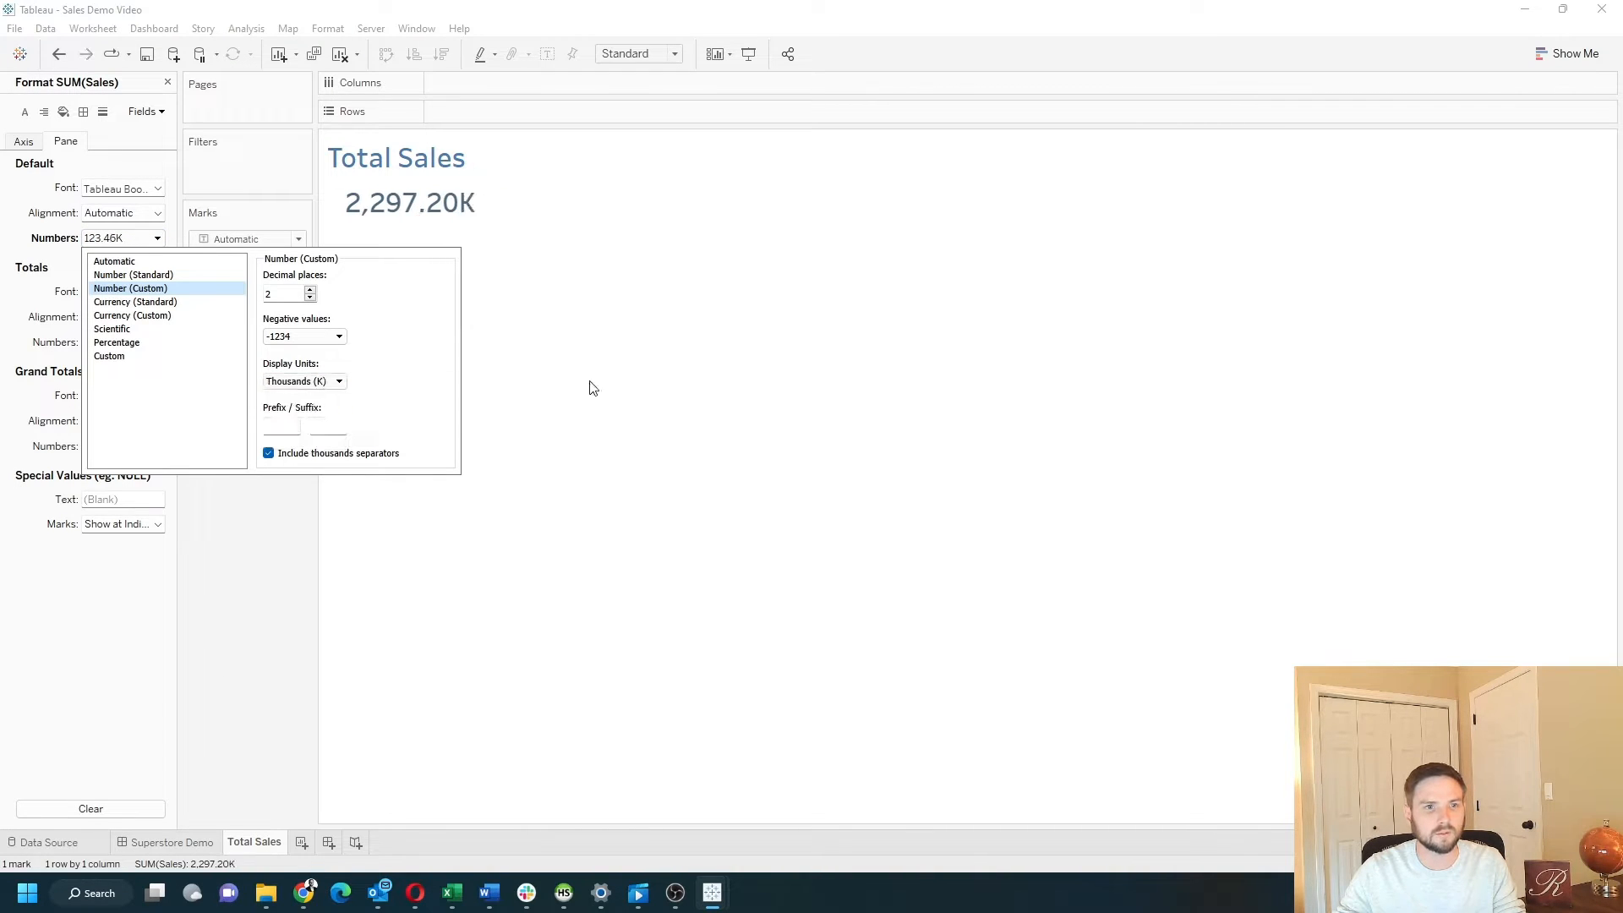
pyautogui.click(708, 376)
pyautogui.click(167, 82)
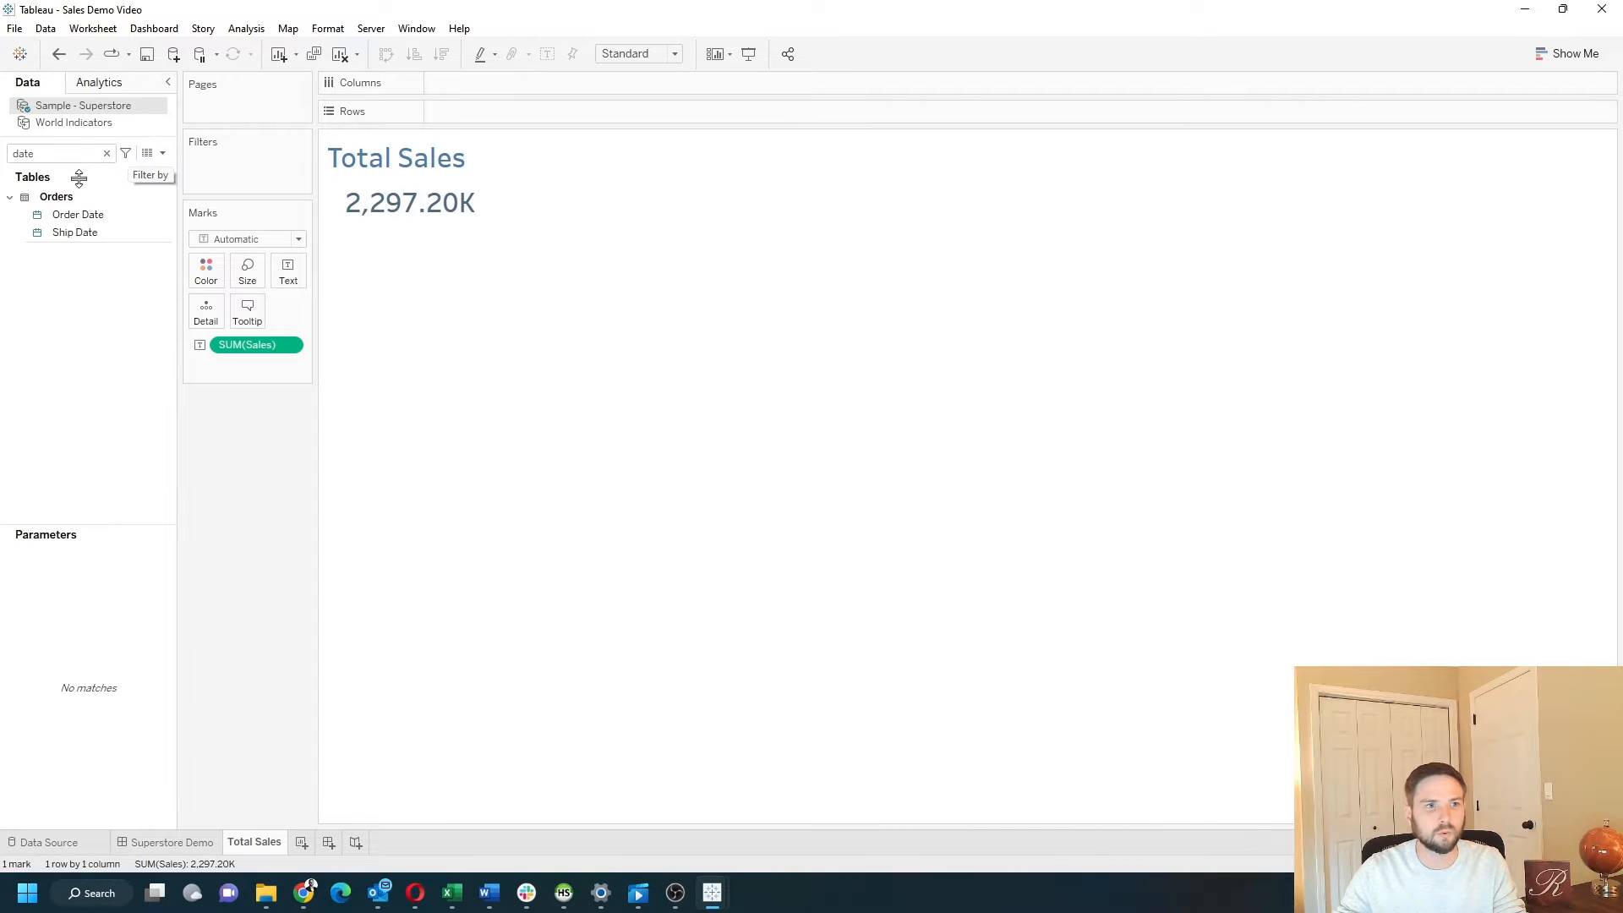
# Step: Filter the Total Sales worksheet by the year of Order Date, keeping only 2020
pyautogui.moveTo(77, 212); pyautogui.dragTo(244, 176)
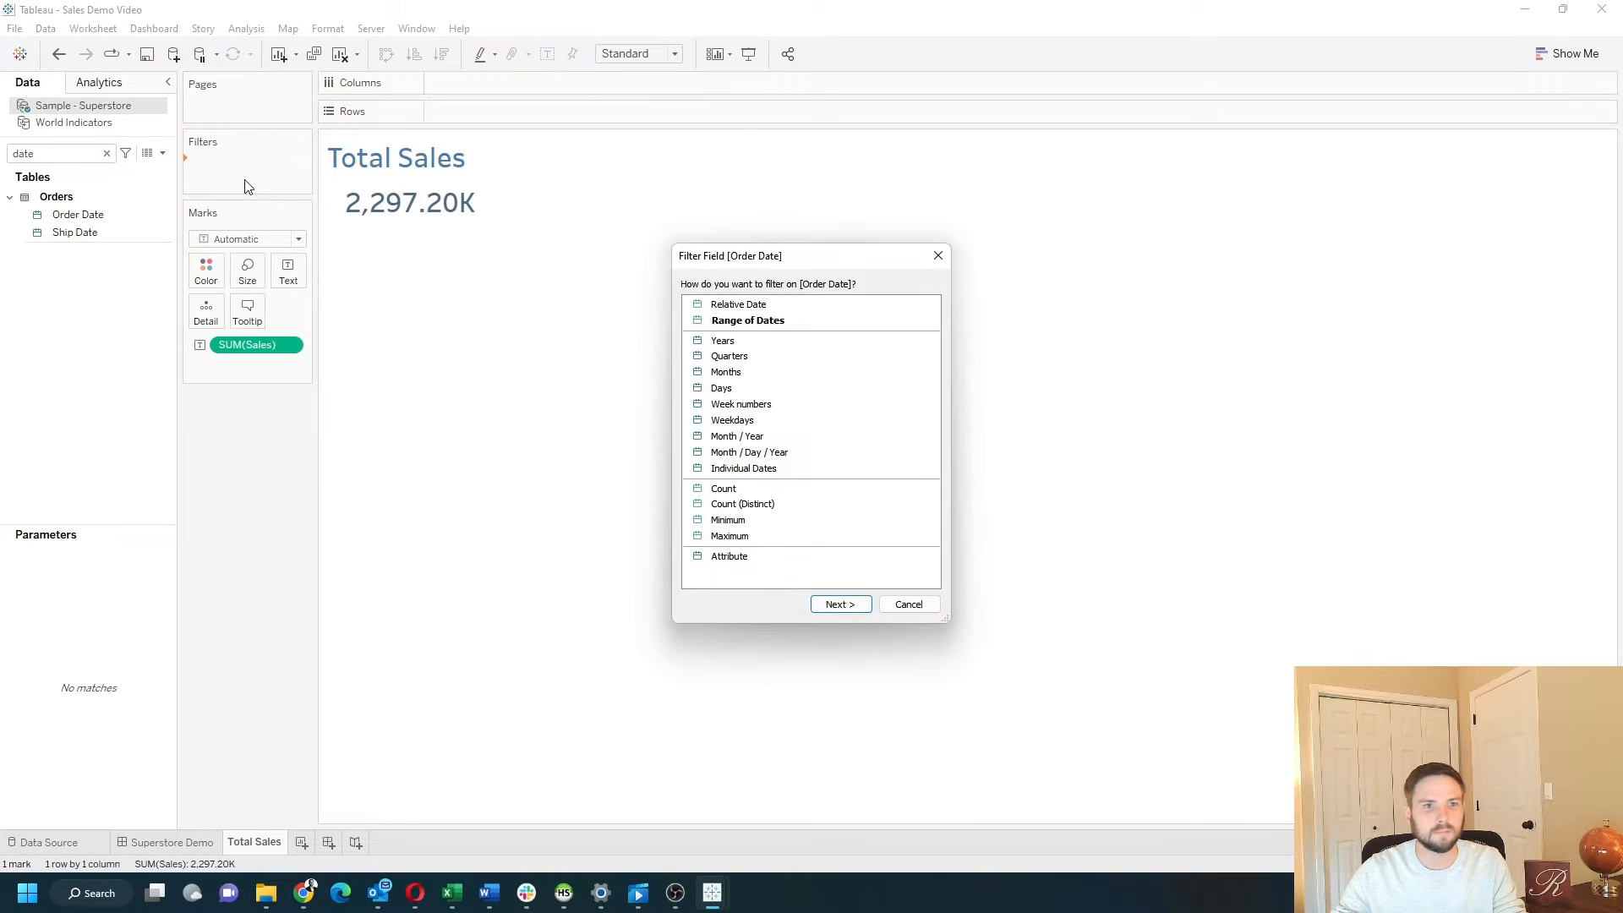
pyautogui.doubleClick(736, 345)
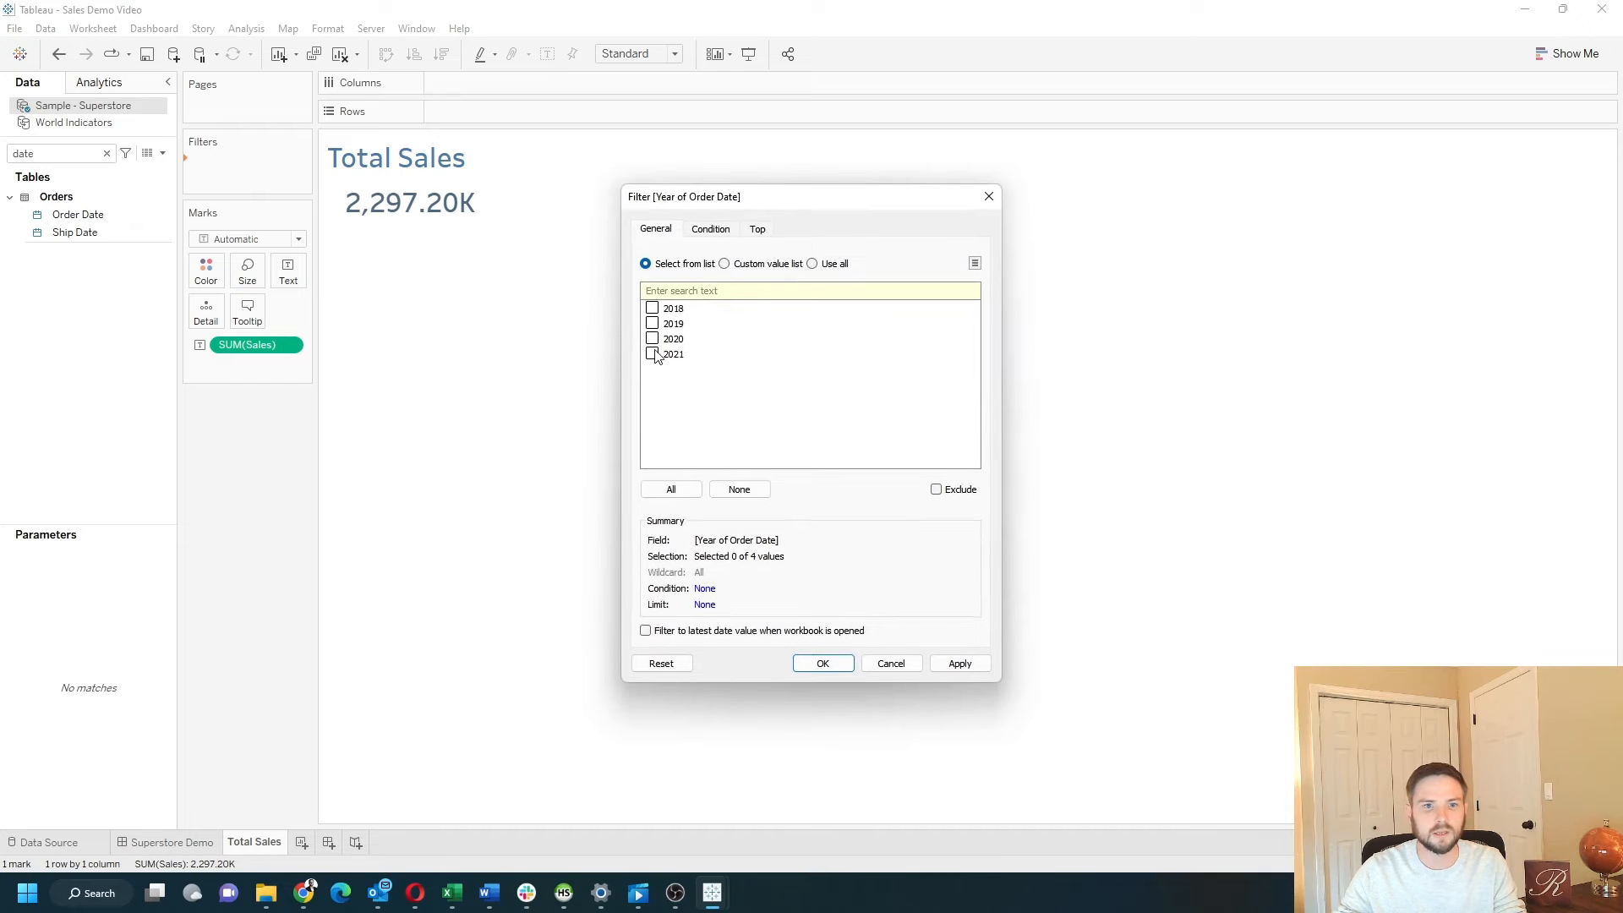
pyautogui.click(959, 663)
pyautogui.click(824, 664)
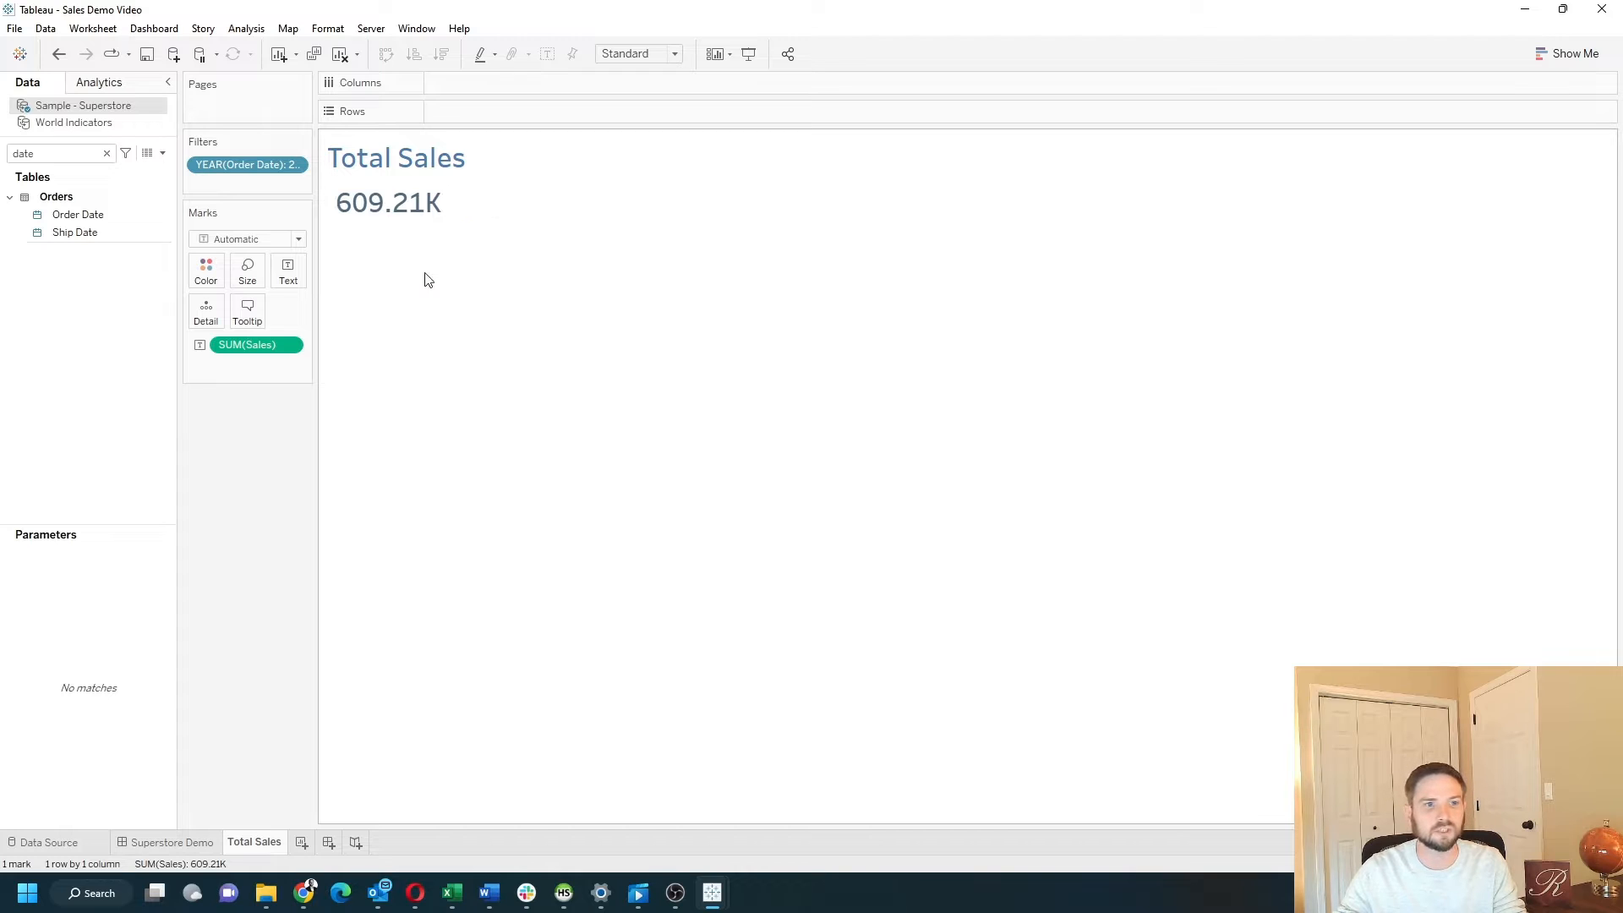
# Step: Duplicate the Total Sales worksheet and rename the copy Total Quantity
pyautogui.rightClick(243, 846)
pyautogui.click(296, 670)
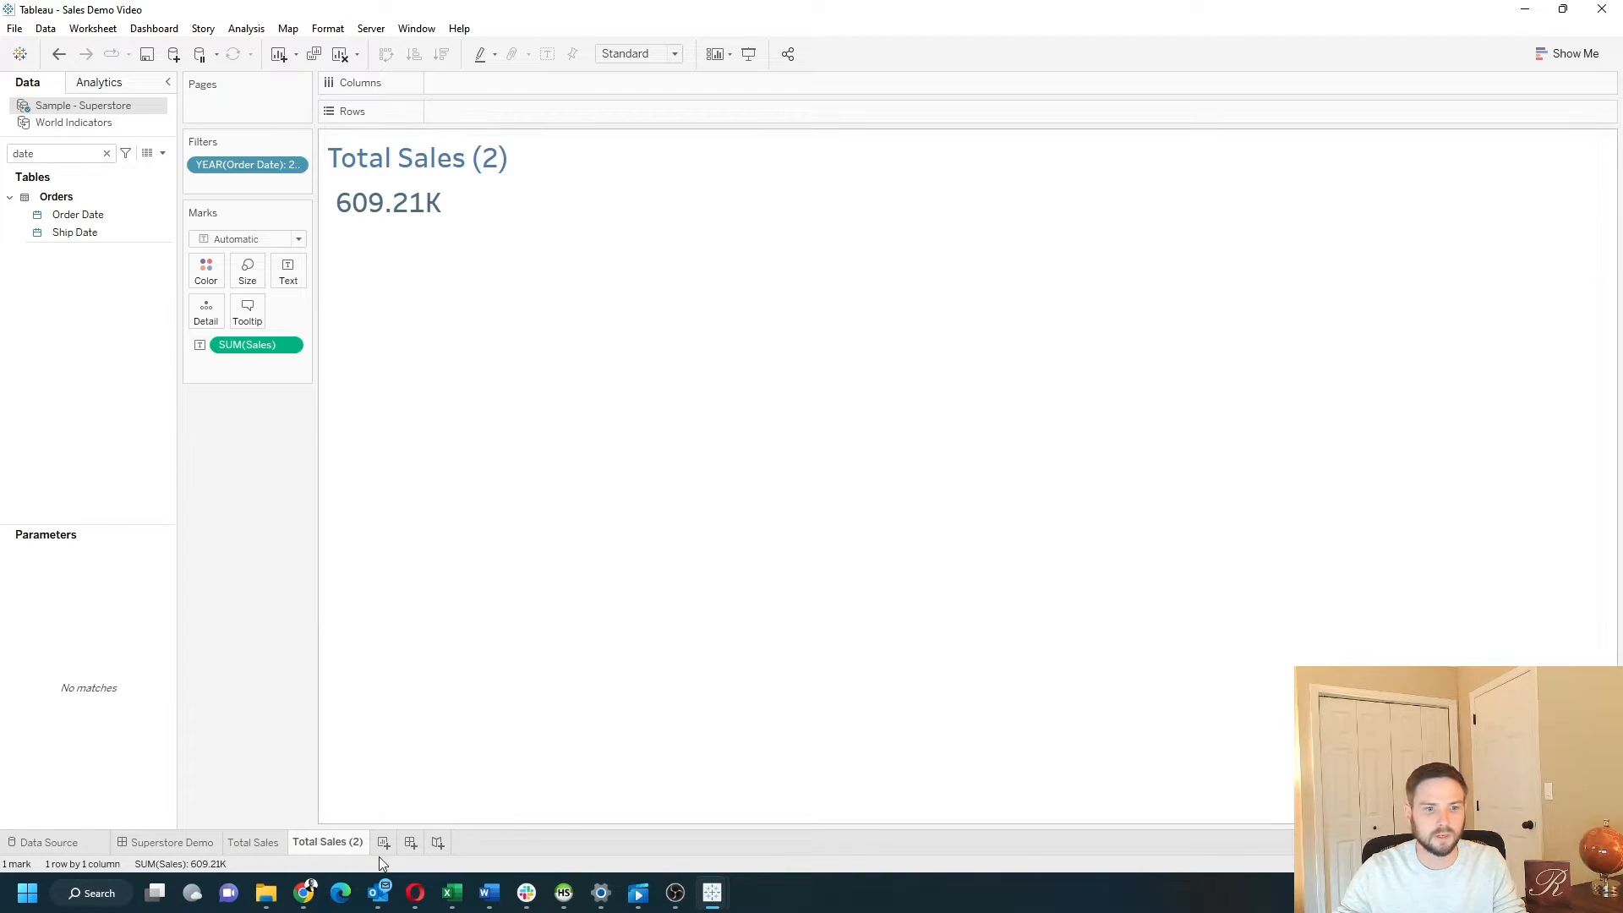
pyautogui.doubleClick(331, 842)
pyautogui.write('T')
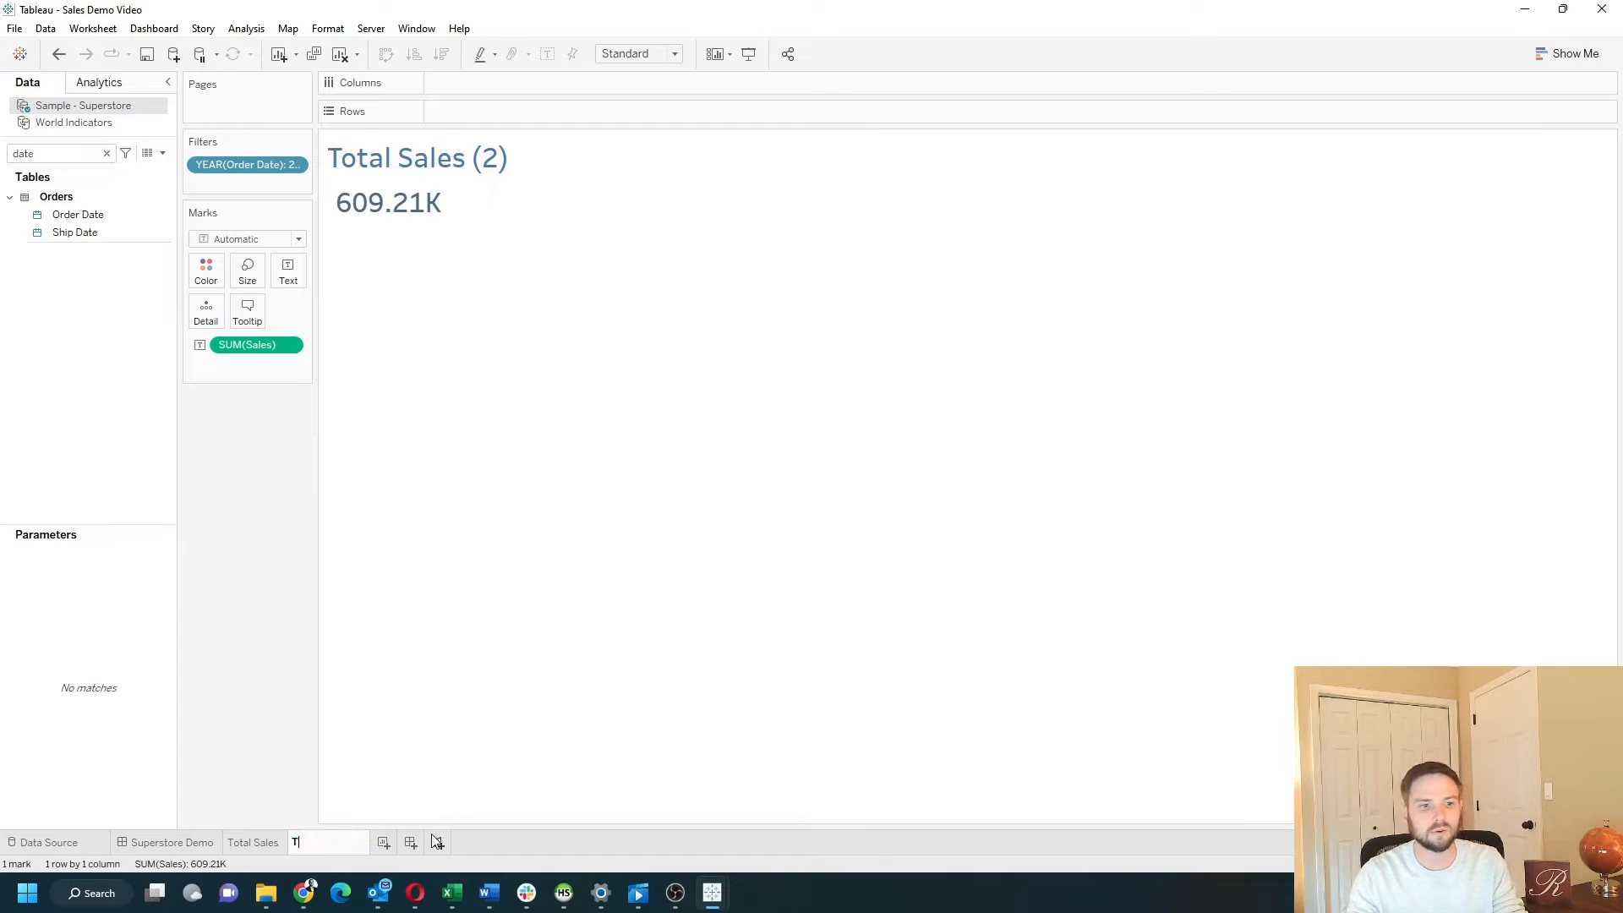
pyautogui.write('otal Quantit')
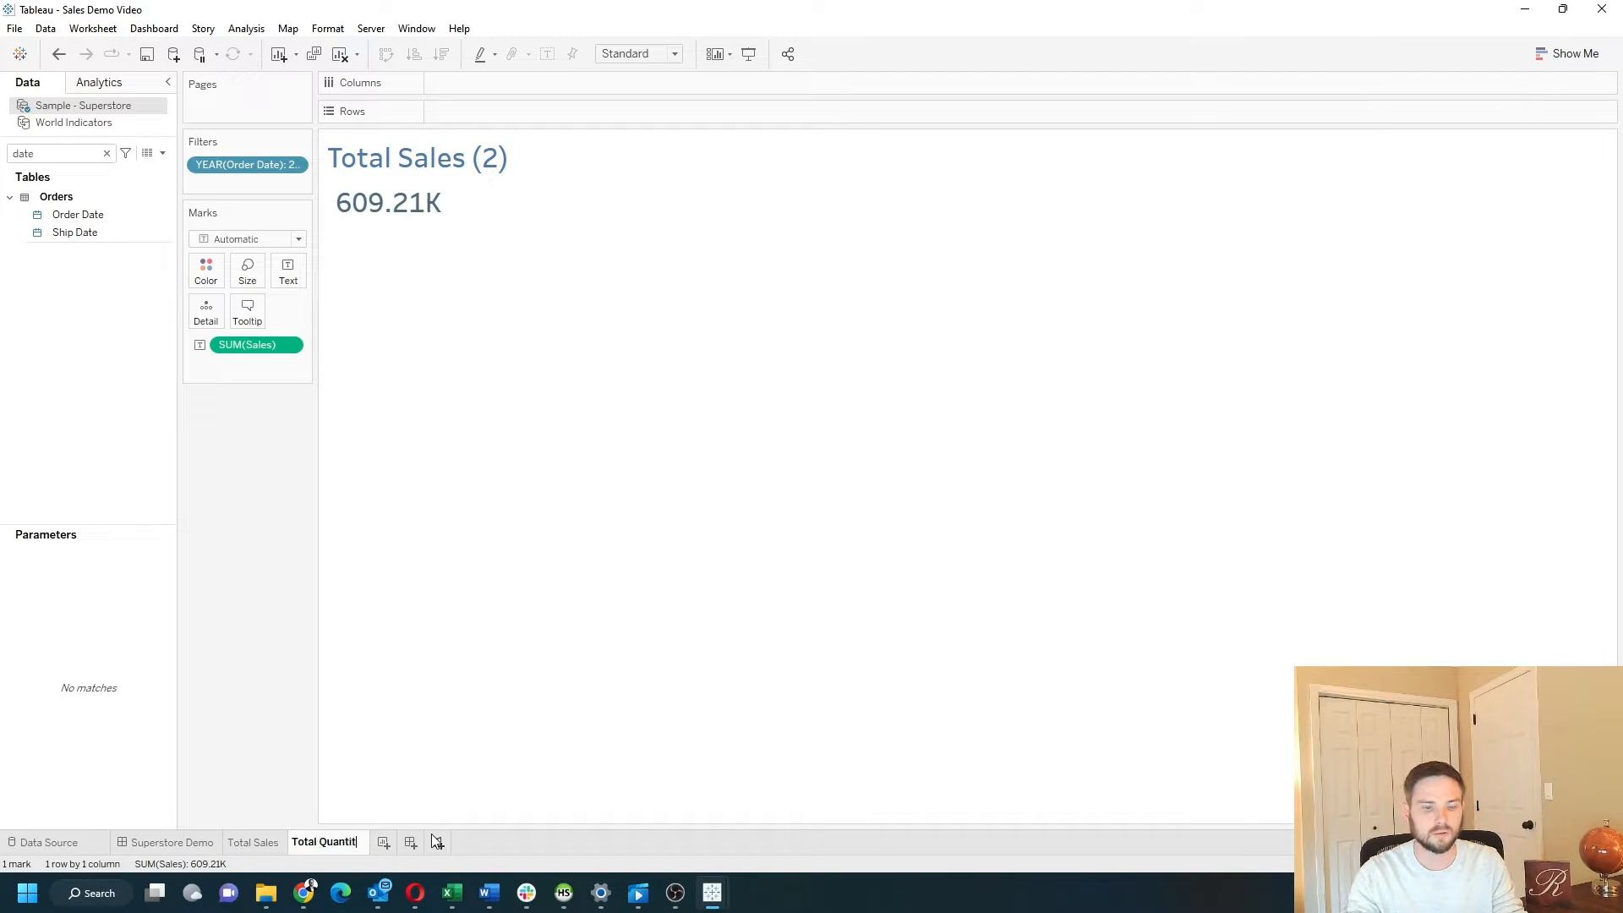
pyautogui.write('y')
pyautogui.press('Return')
# Step: Search the data fields for "qua" and replace the Sales text mark with the Quantity measure
pyautogui.click(51, 149)
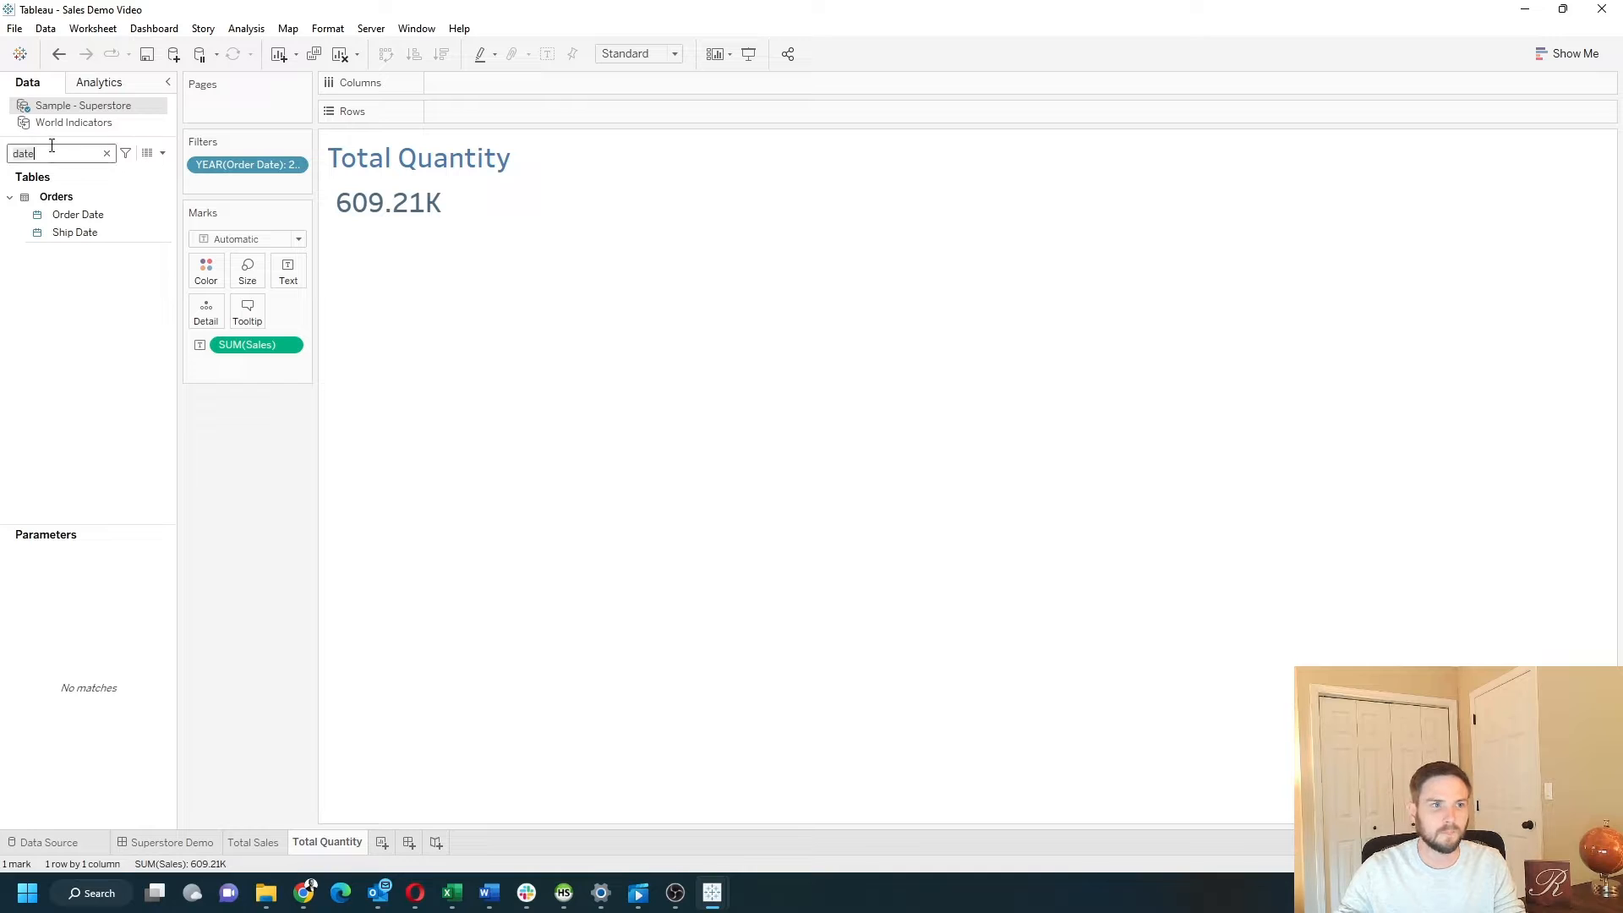
pyautogui.press('BackSpace')
pyautogui.press('BackSpace')
pyautogui.press('BackSpace')
pyautogui.press('BackSpace')
pyautogui.write('qua')
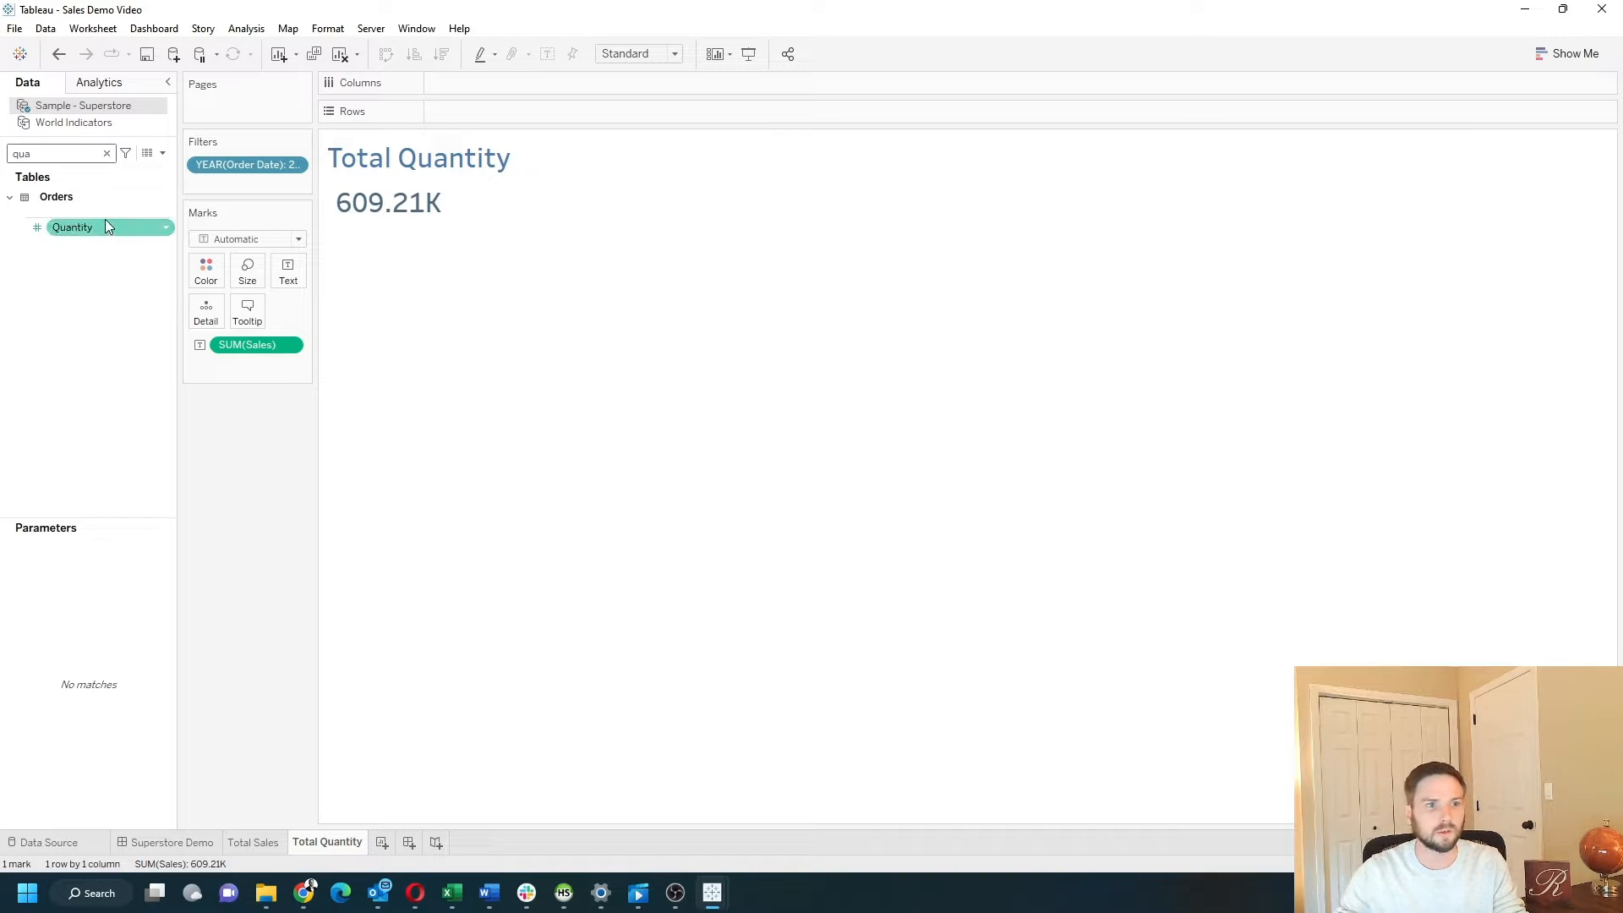
pyautogui.moveTo(104, 221); pyautogui.dragTo(260, 353)
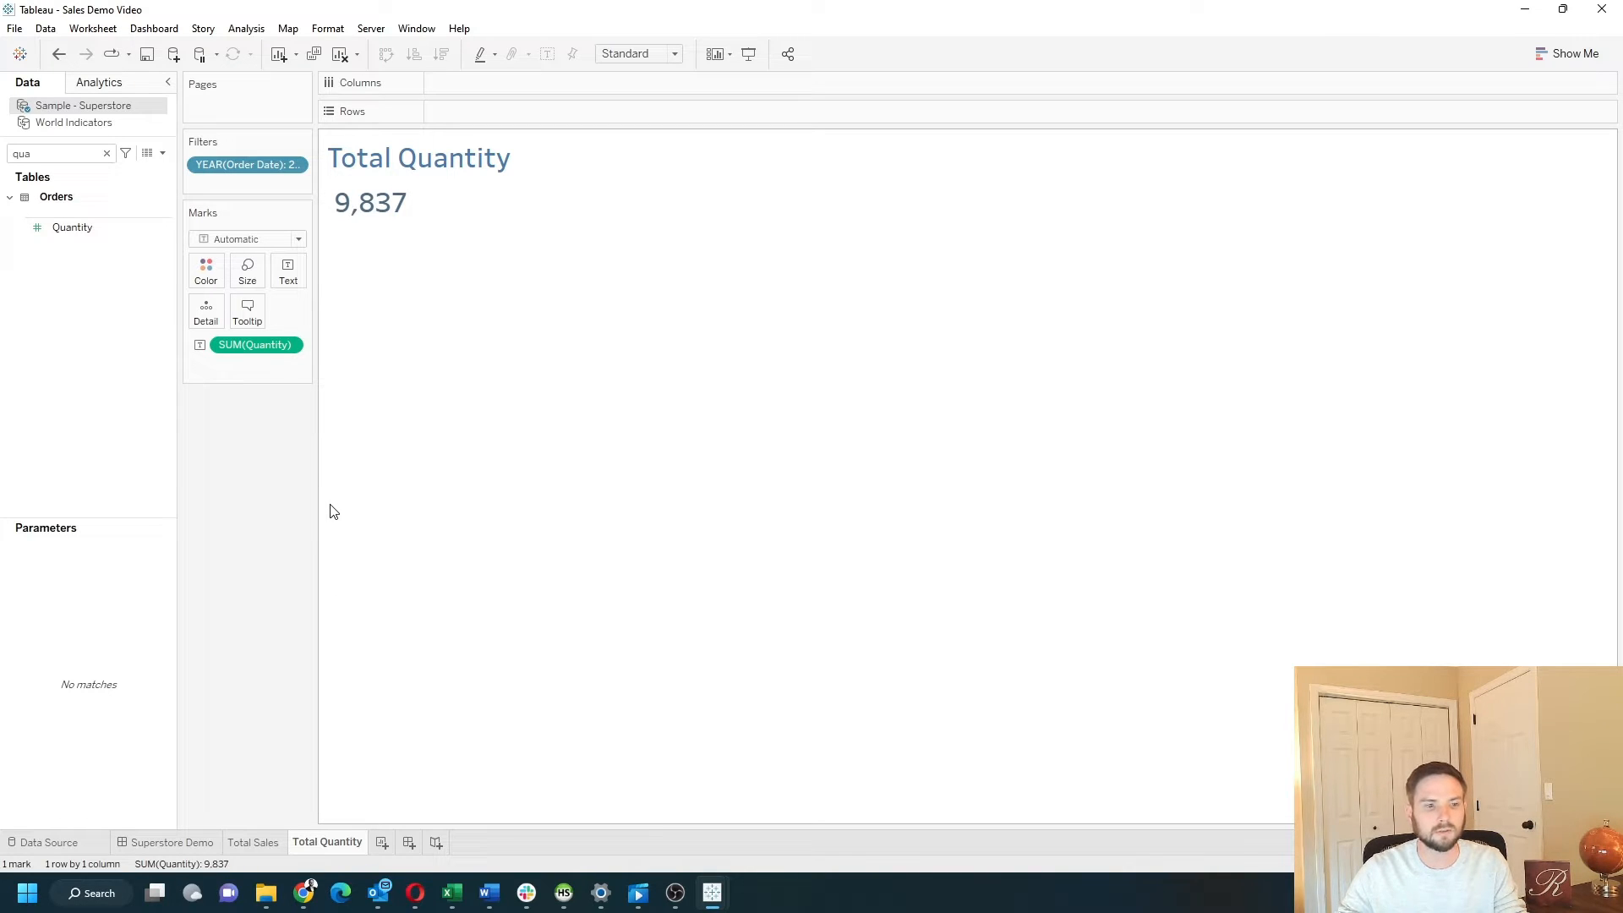
# Step: Return to the Total Sales worksheet and duplicate it
pyautogui.click(251, 841)
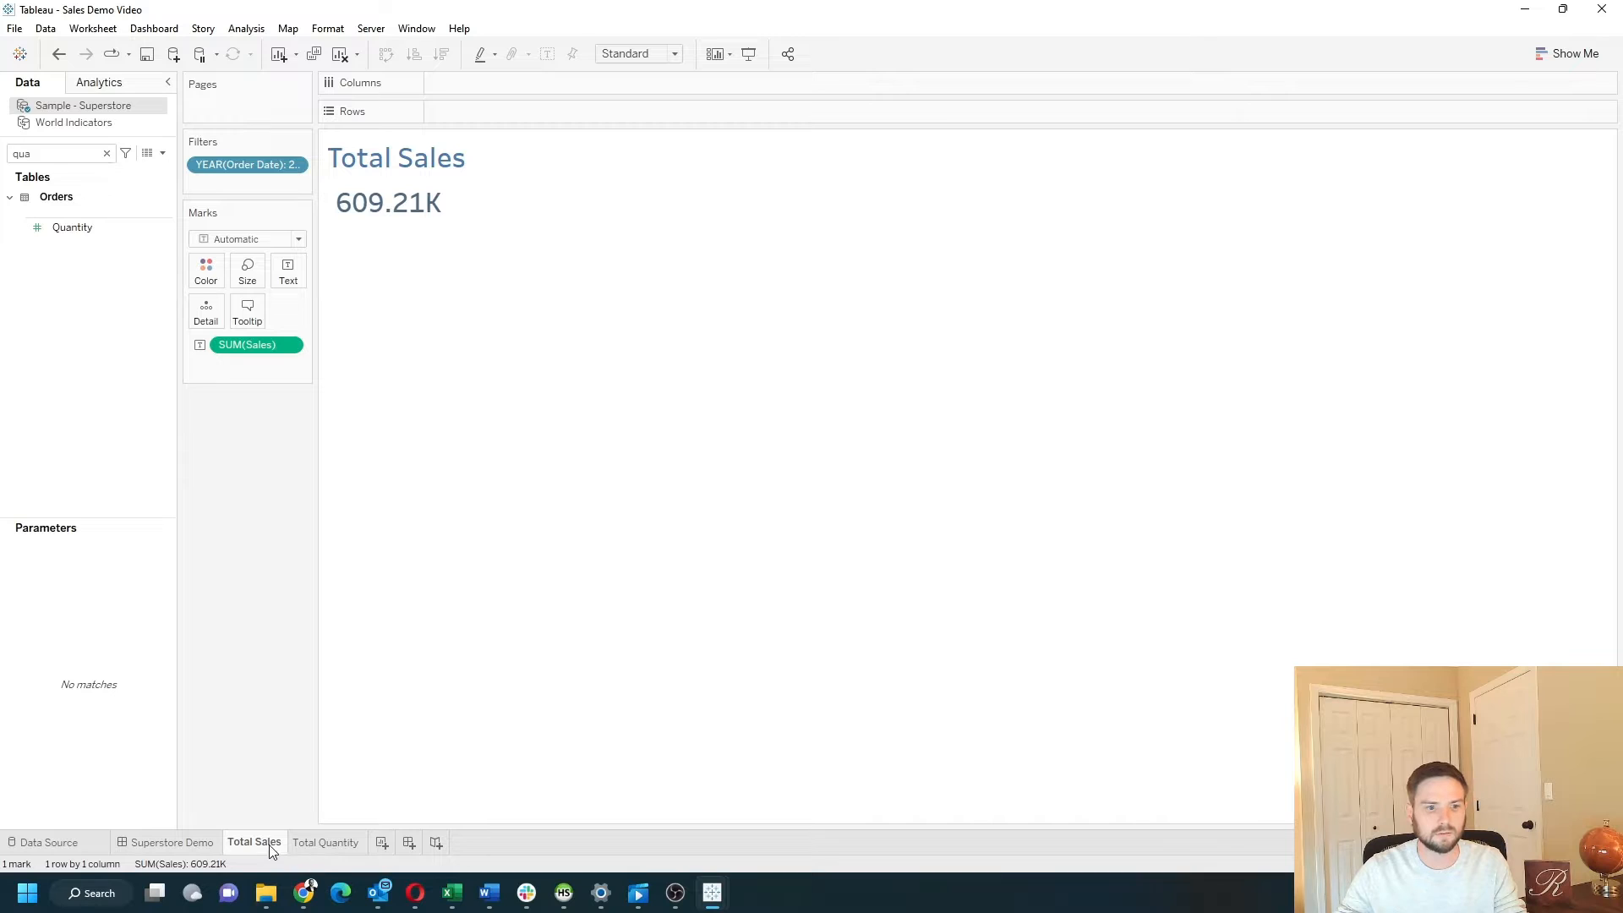
pyautogui.rightClick(271, 843)
pyautogui.click(394, 681)
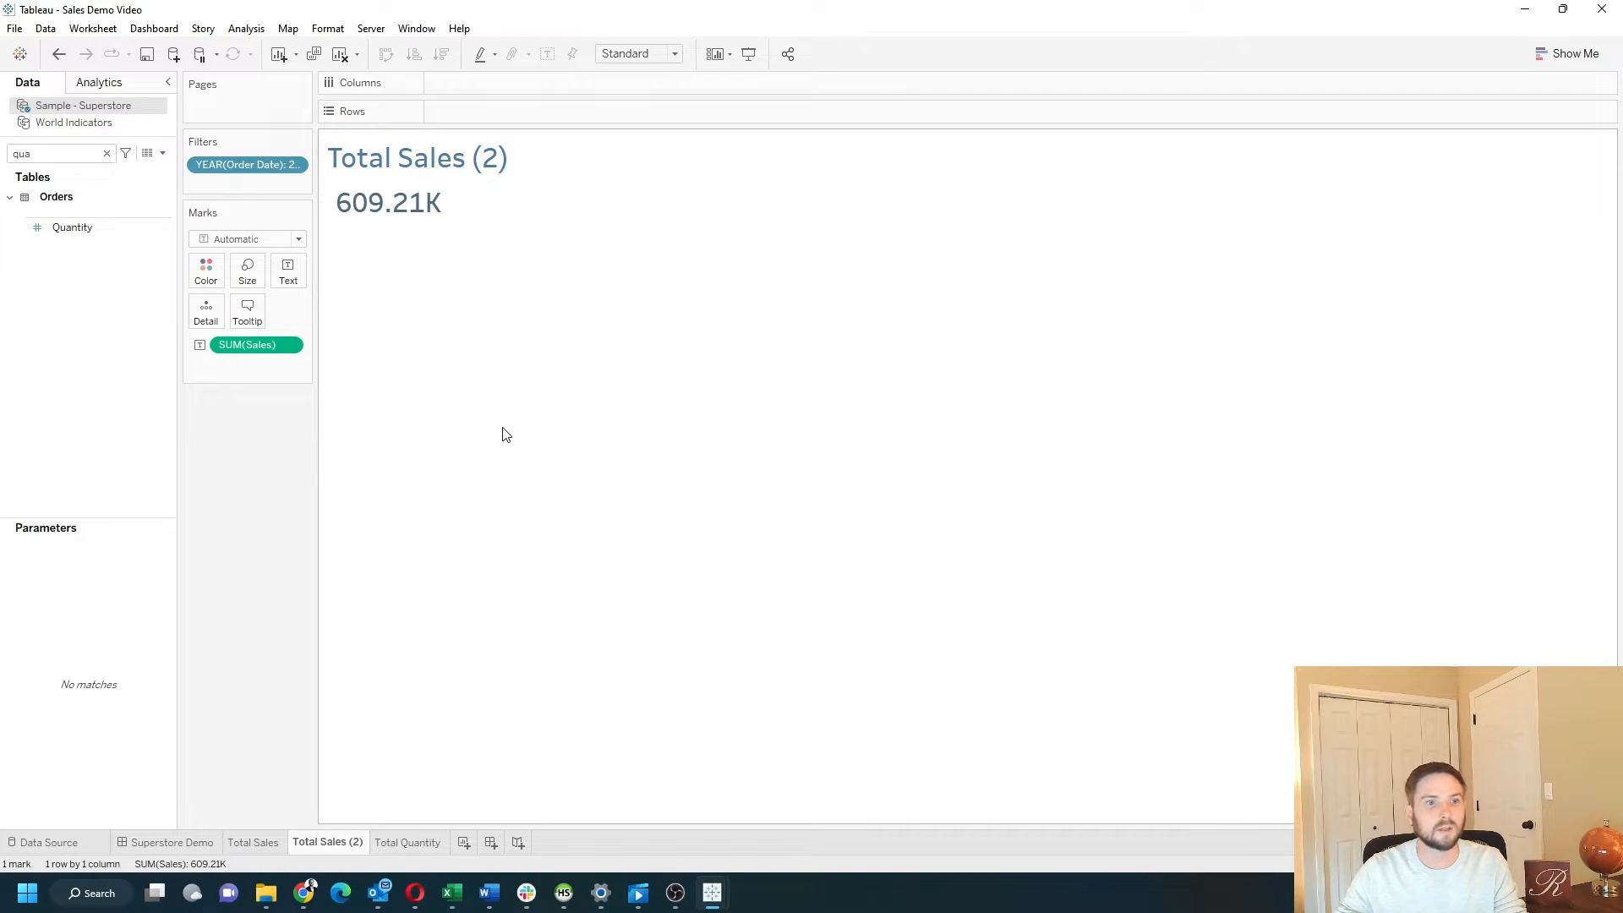
# Step: Search the data fields for "month"
pyautogui.click(79, 155)
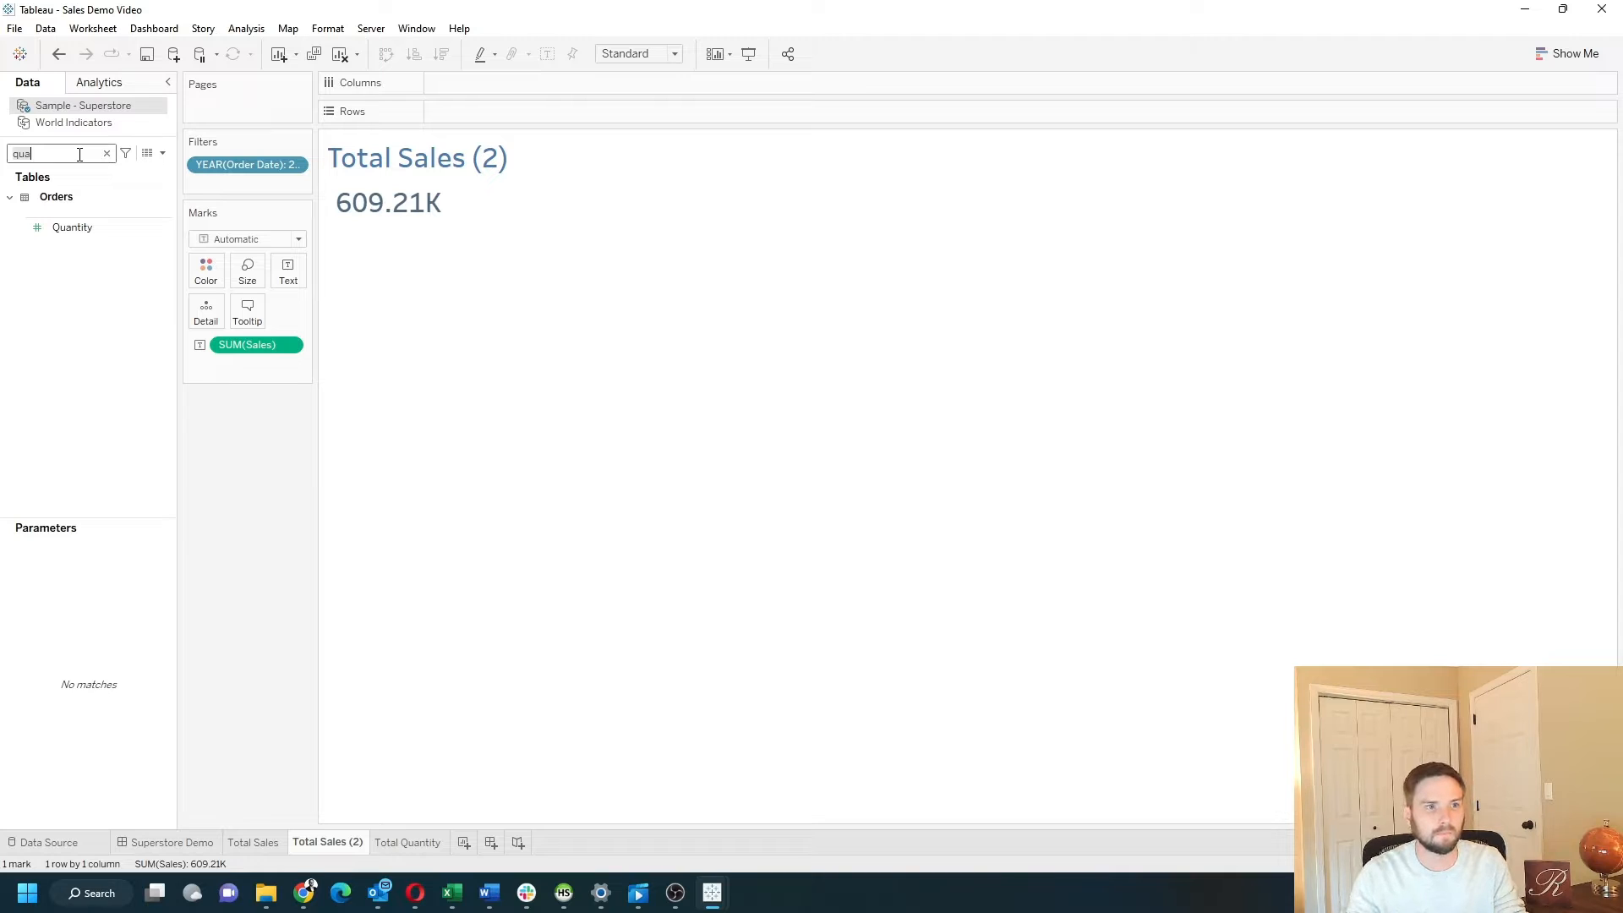
pyautogui.press('BackSpace')
pyautogui.press('BackSpace')
pyautogui.press('BackSpace')
pyautogui.write('month')
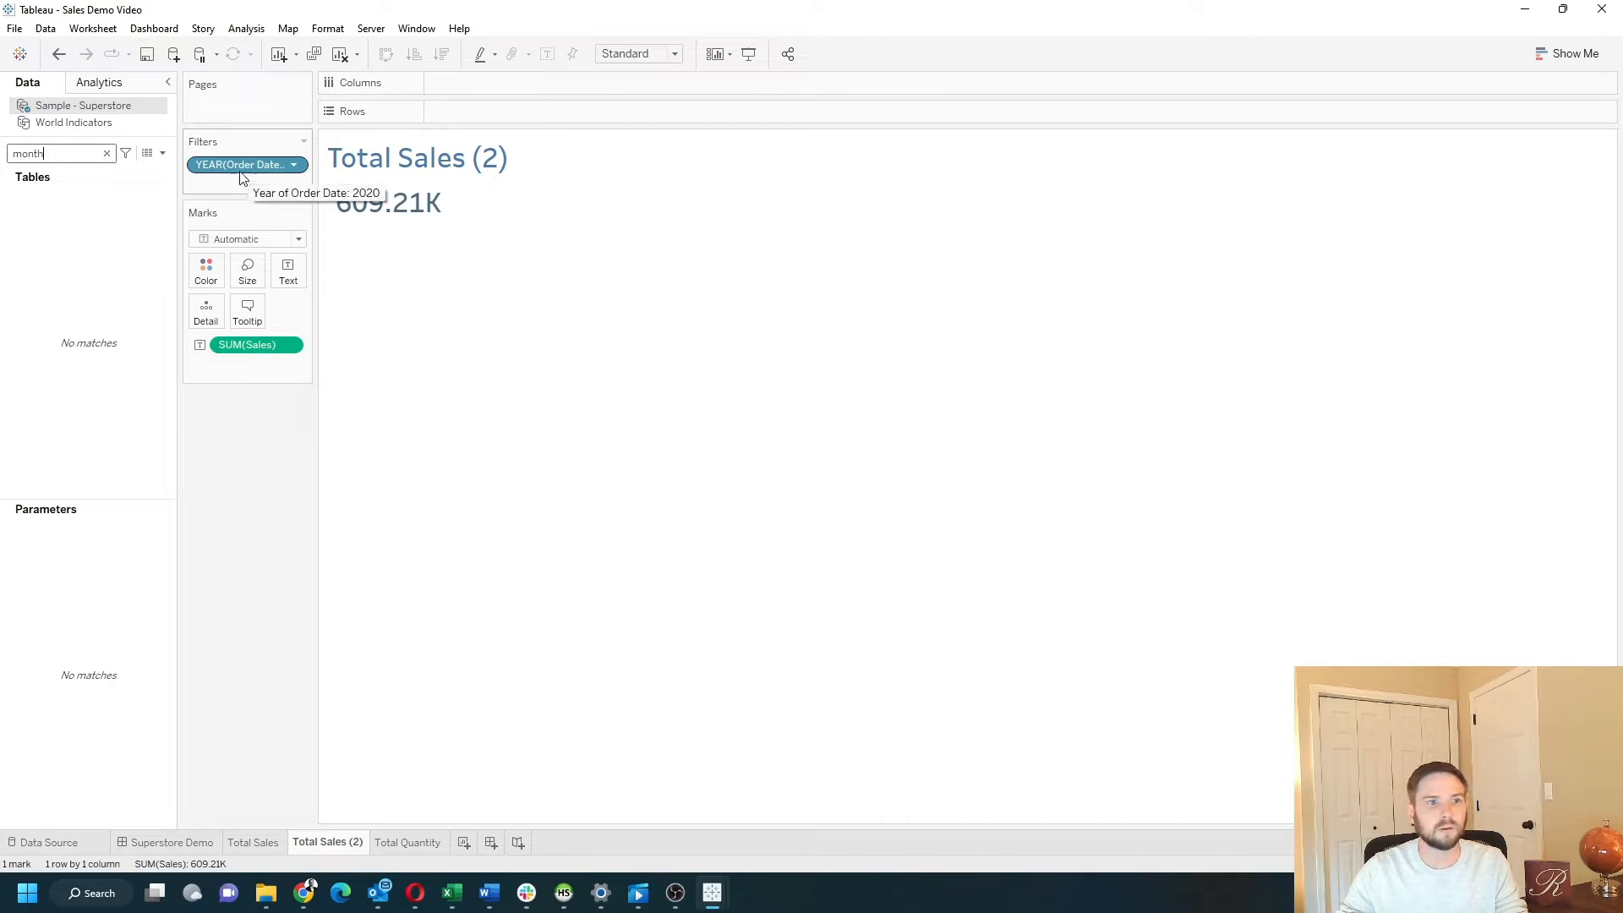
# Step: Plot SUM(Sales) in rows against Order Date in columns, with the date broken down by discrete month
pyautogui.doubleClick(76, 154)
pyautogui.write('date')
pyautogui.click(85, 216)
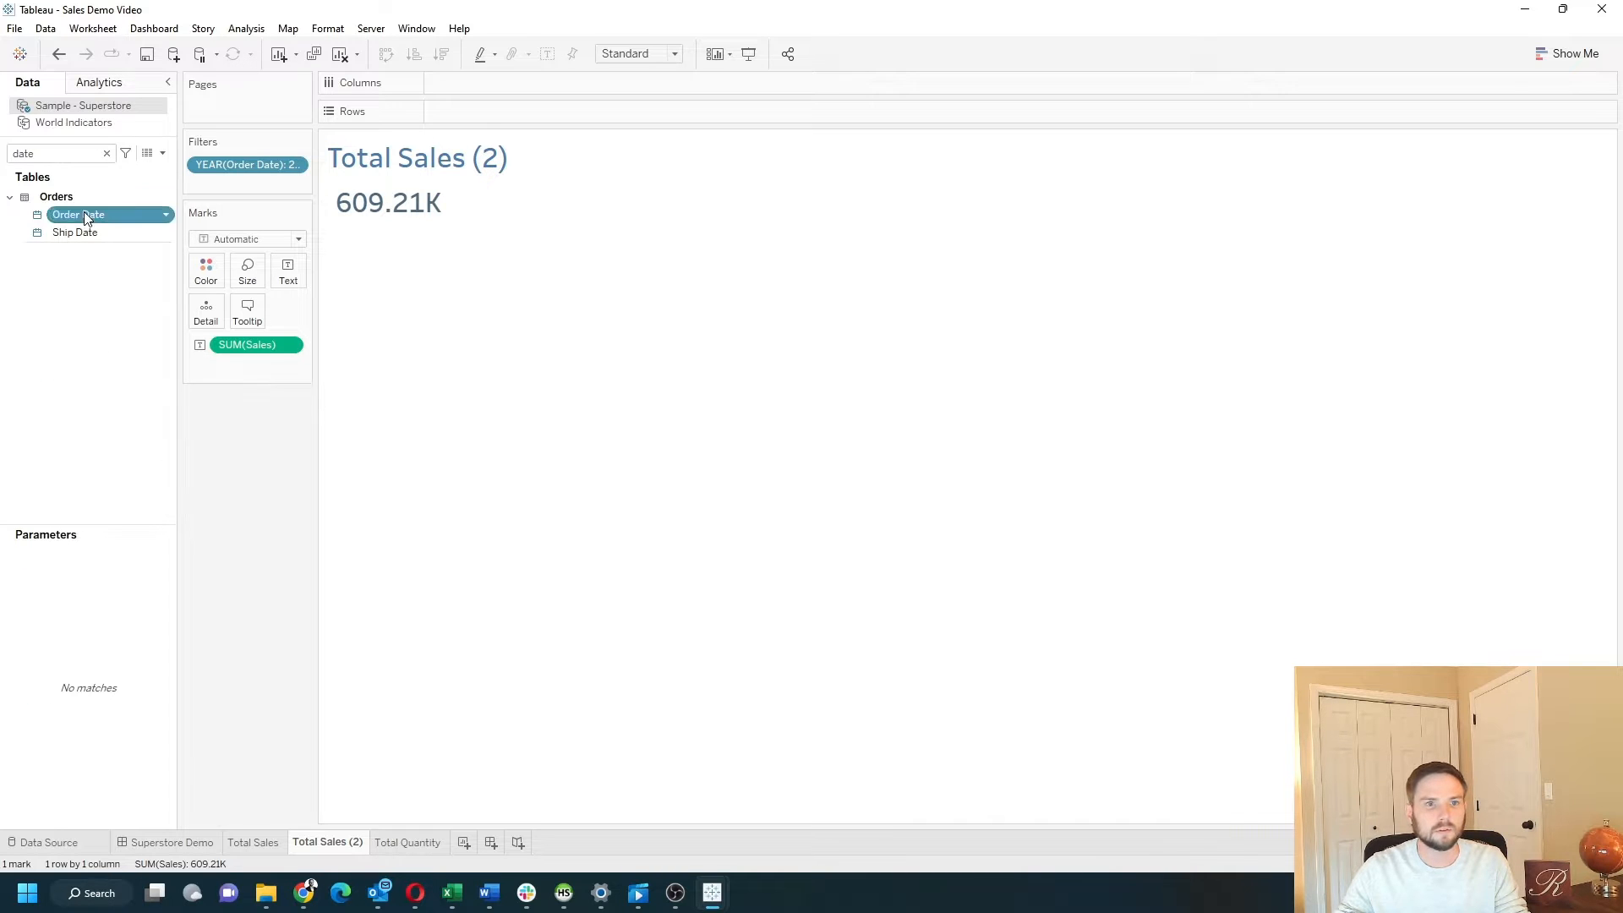
pyautogui.moveTo(85, 216); pyautogui.dragTo(503, 84)
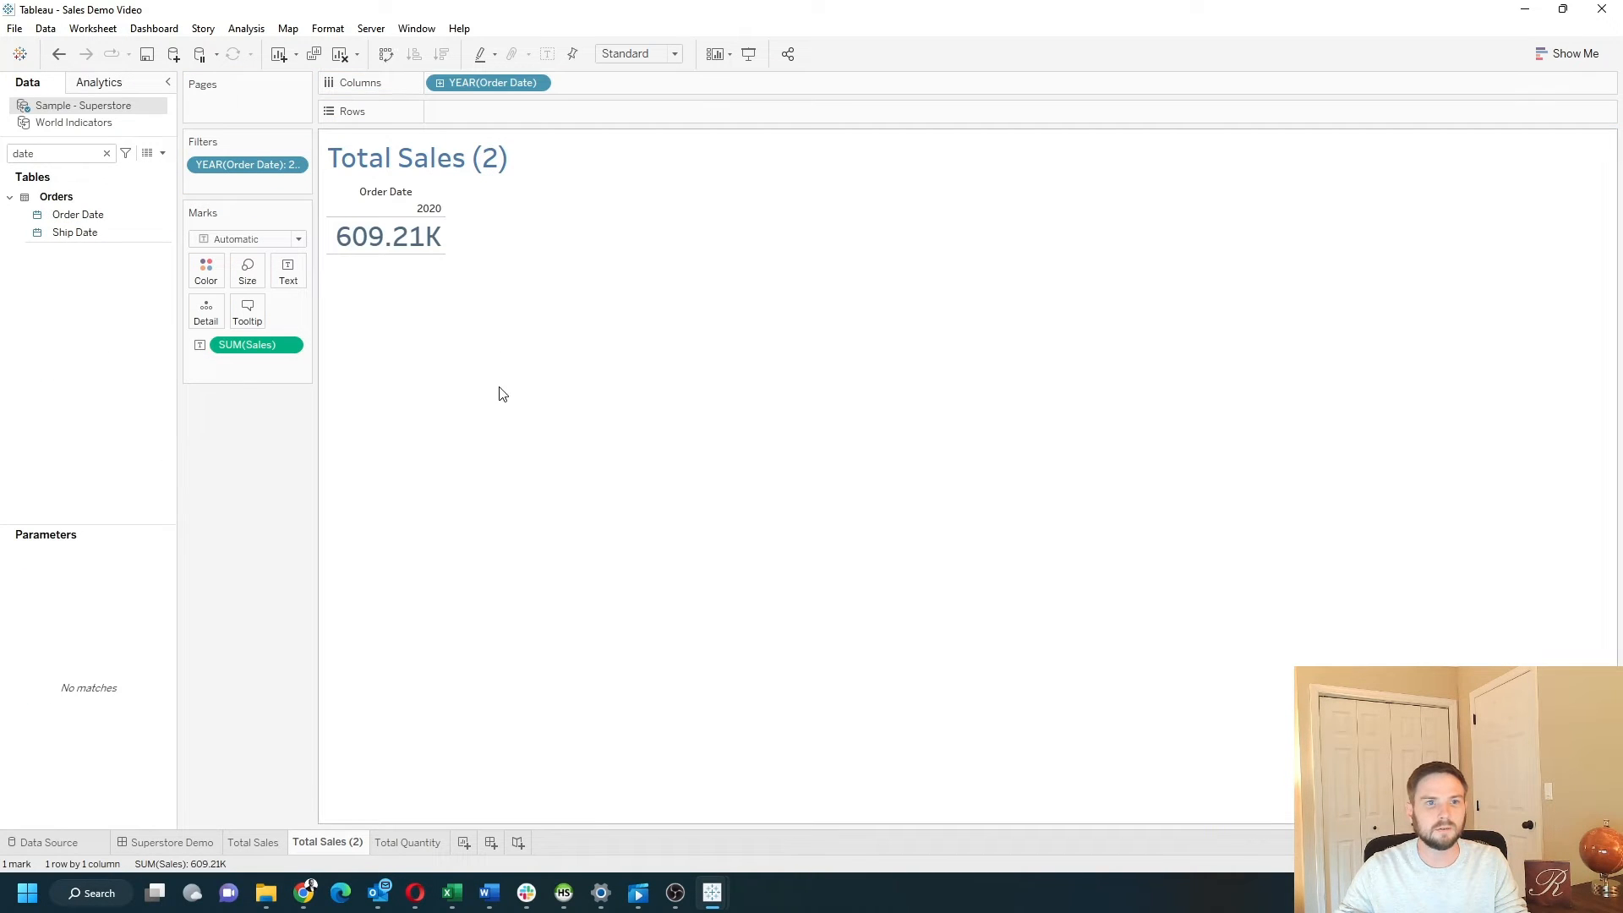
pyautogui.click(537, 85)
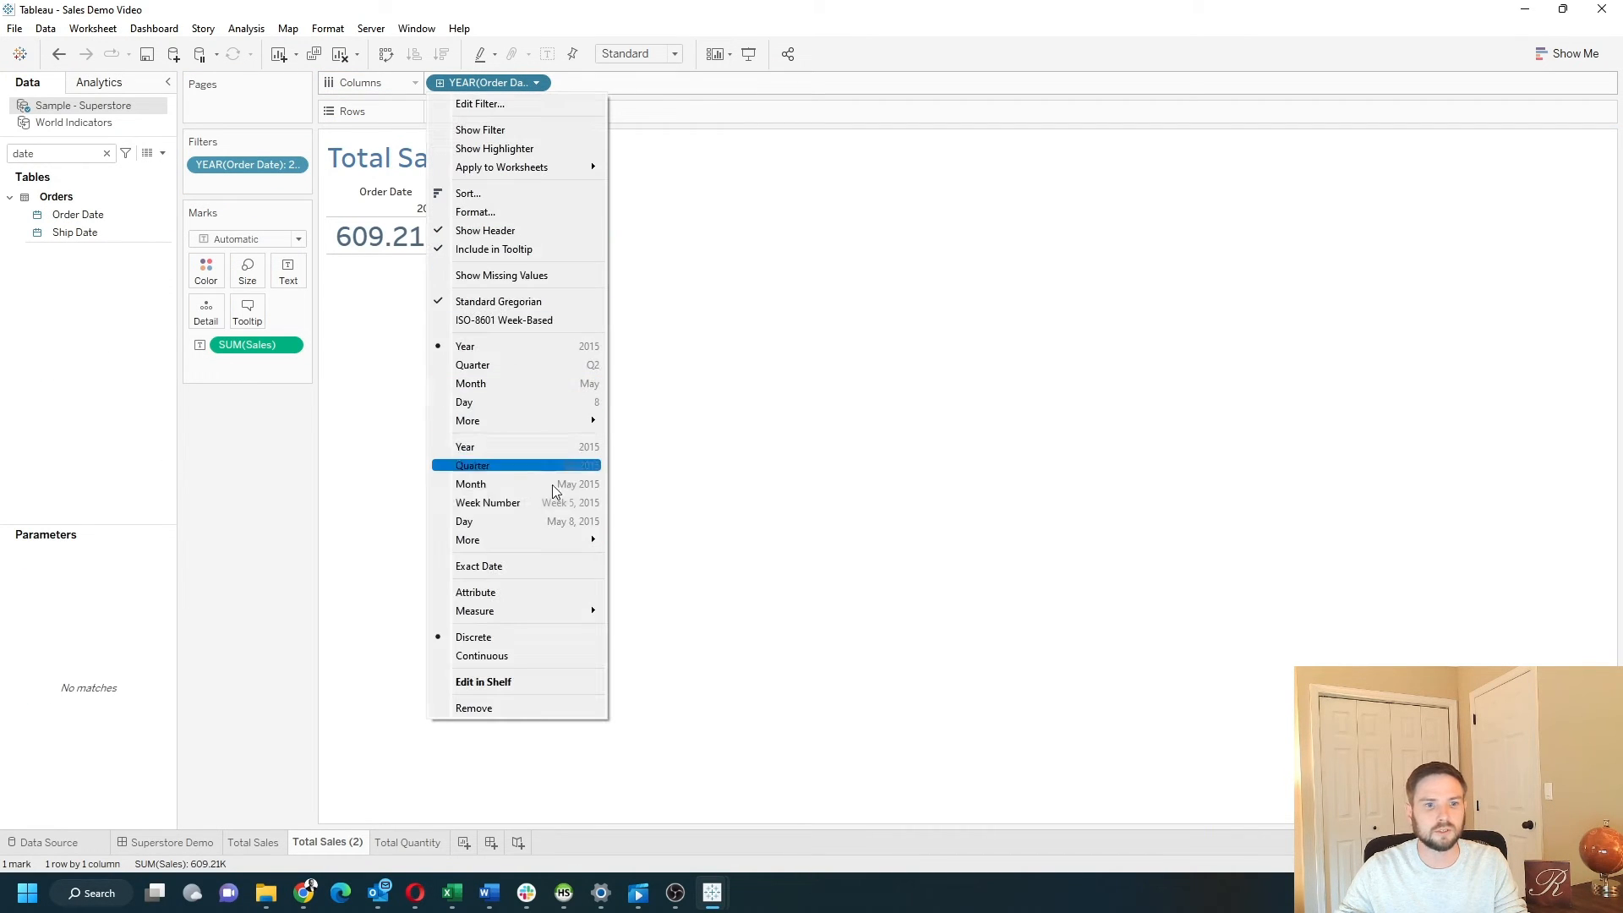
pyautogui.click(562, 384)
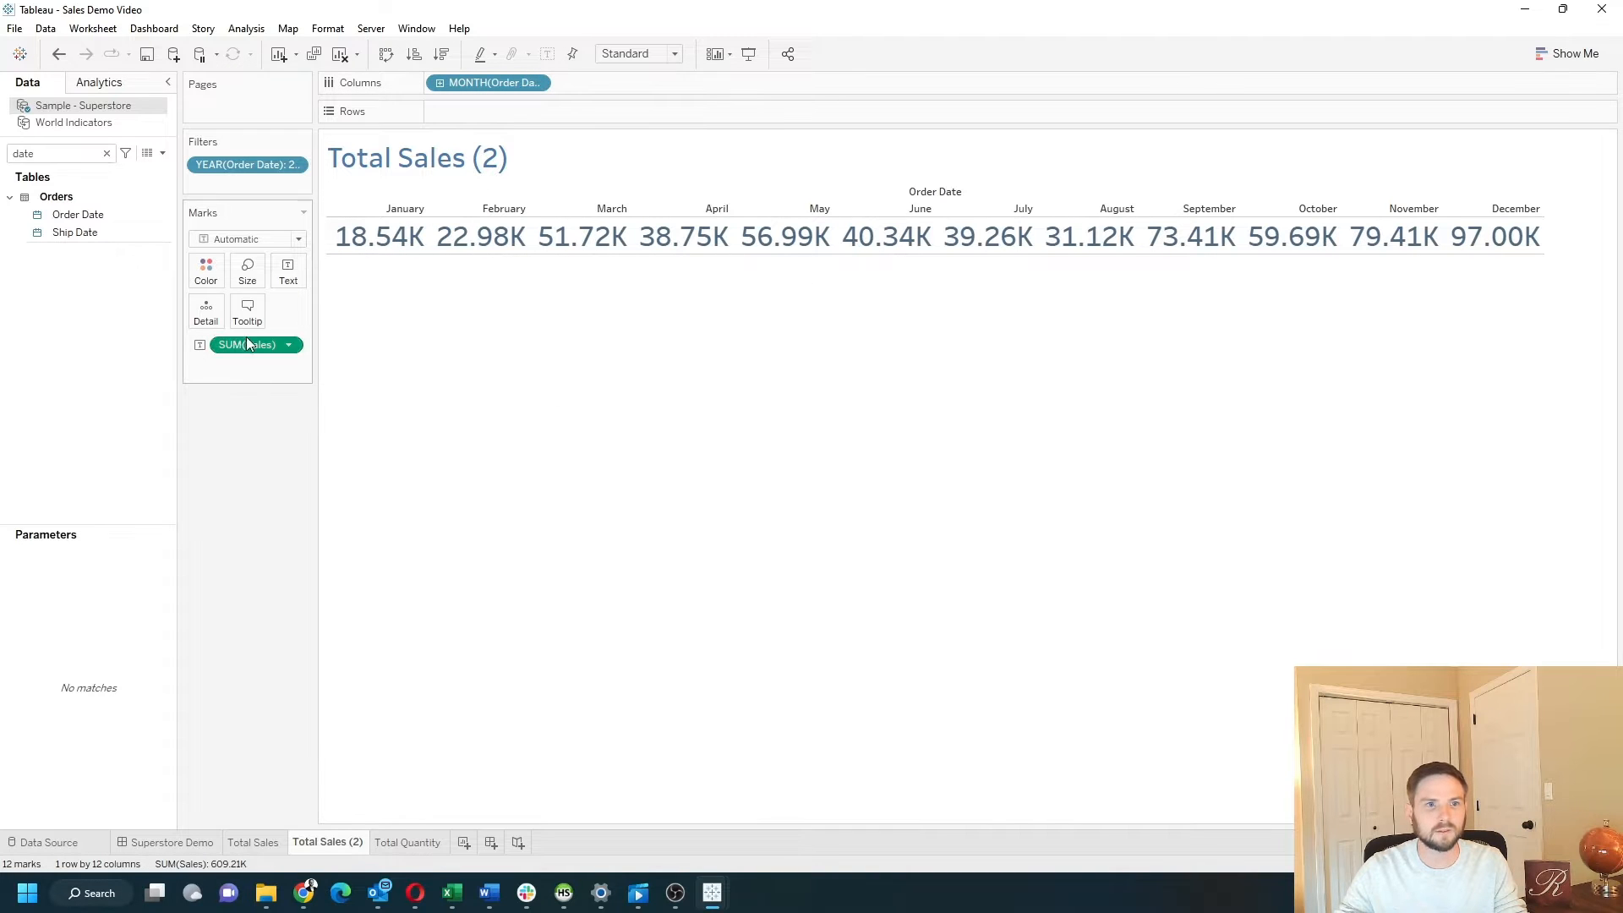
pyautogui.moveTo(248, 342); pyautogui.dragTo(508, 120)
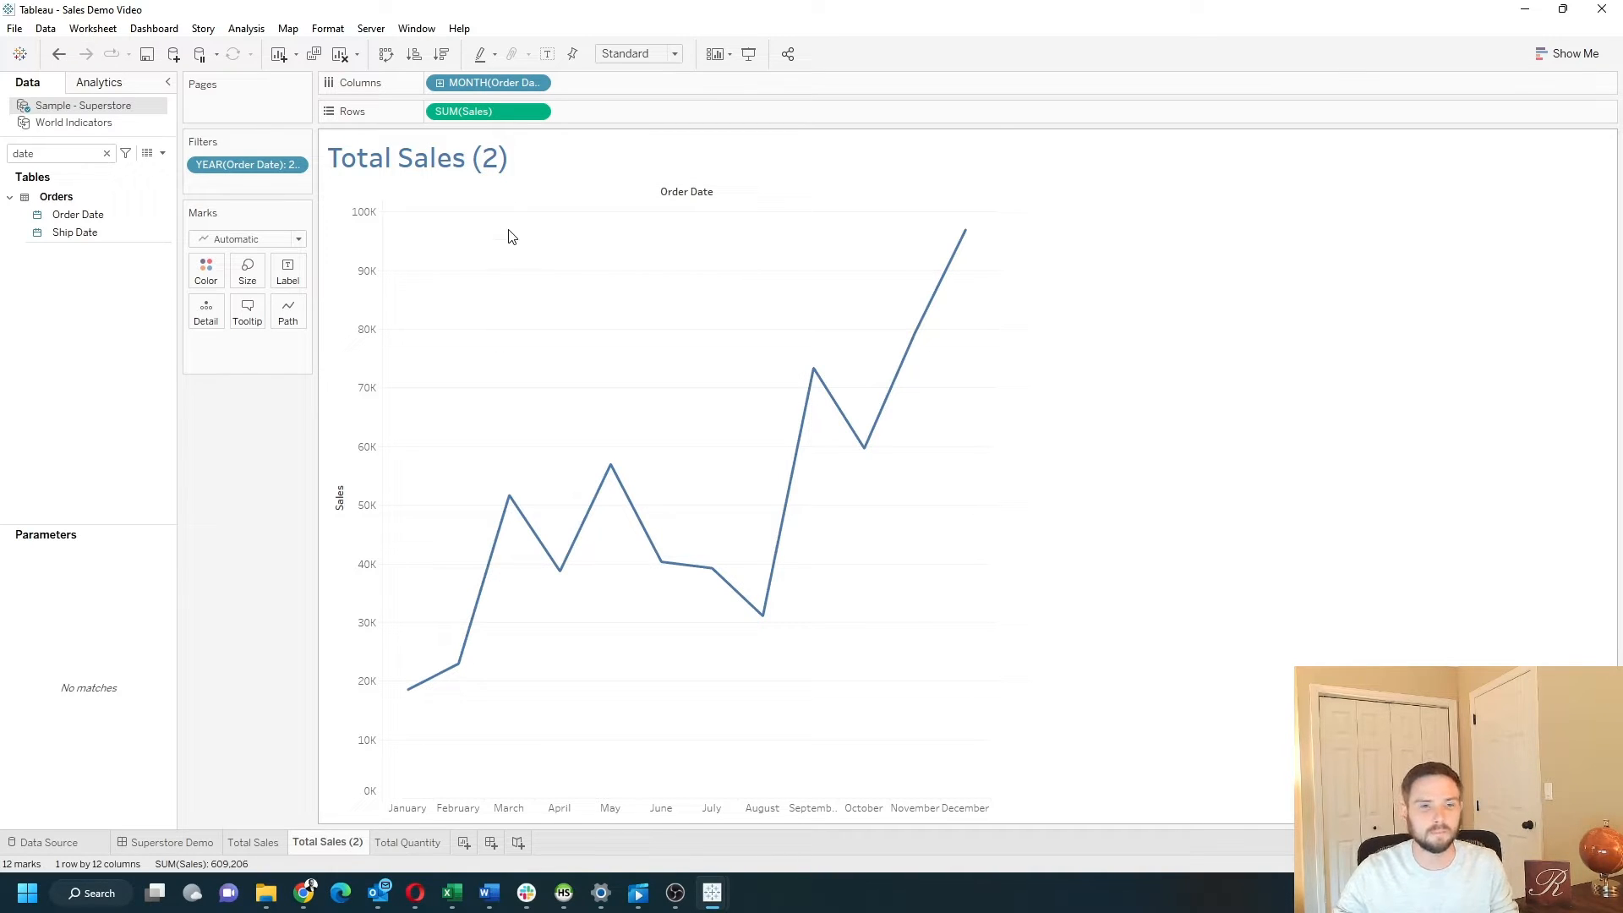
# Step: Duplicate SUM(Sales) in the rows and change the second copy's mark type to Area
pyautogui.moveTo(470, 109); pyautogui.dragTo(642, 114)
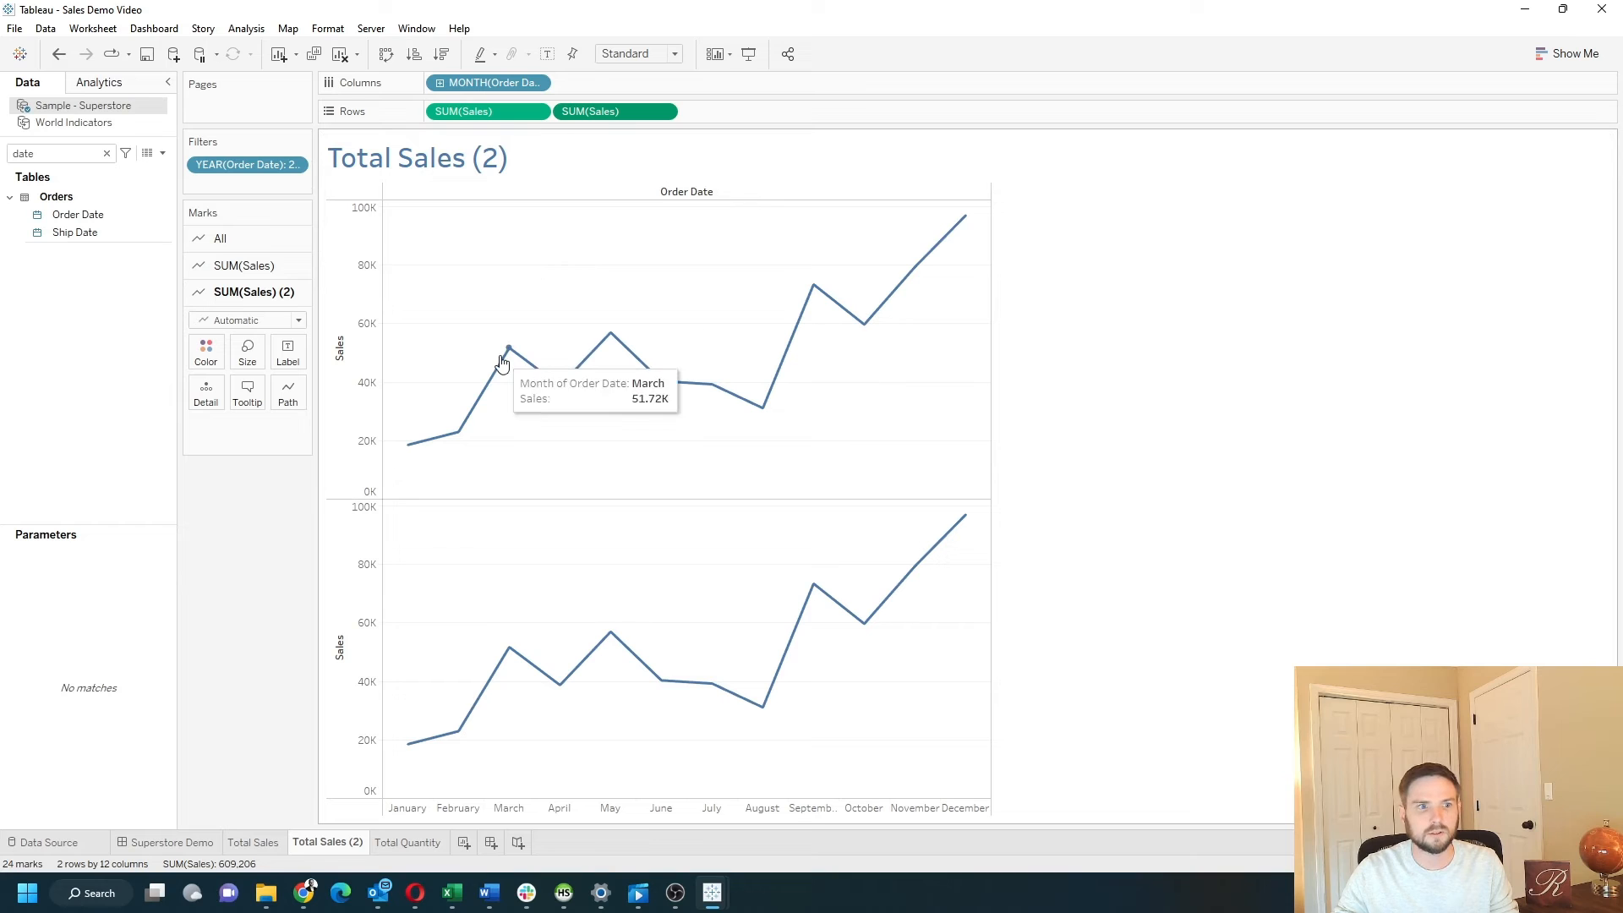
pyautogui.click(291, 320)
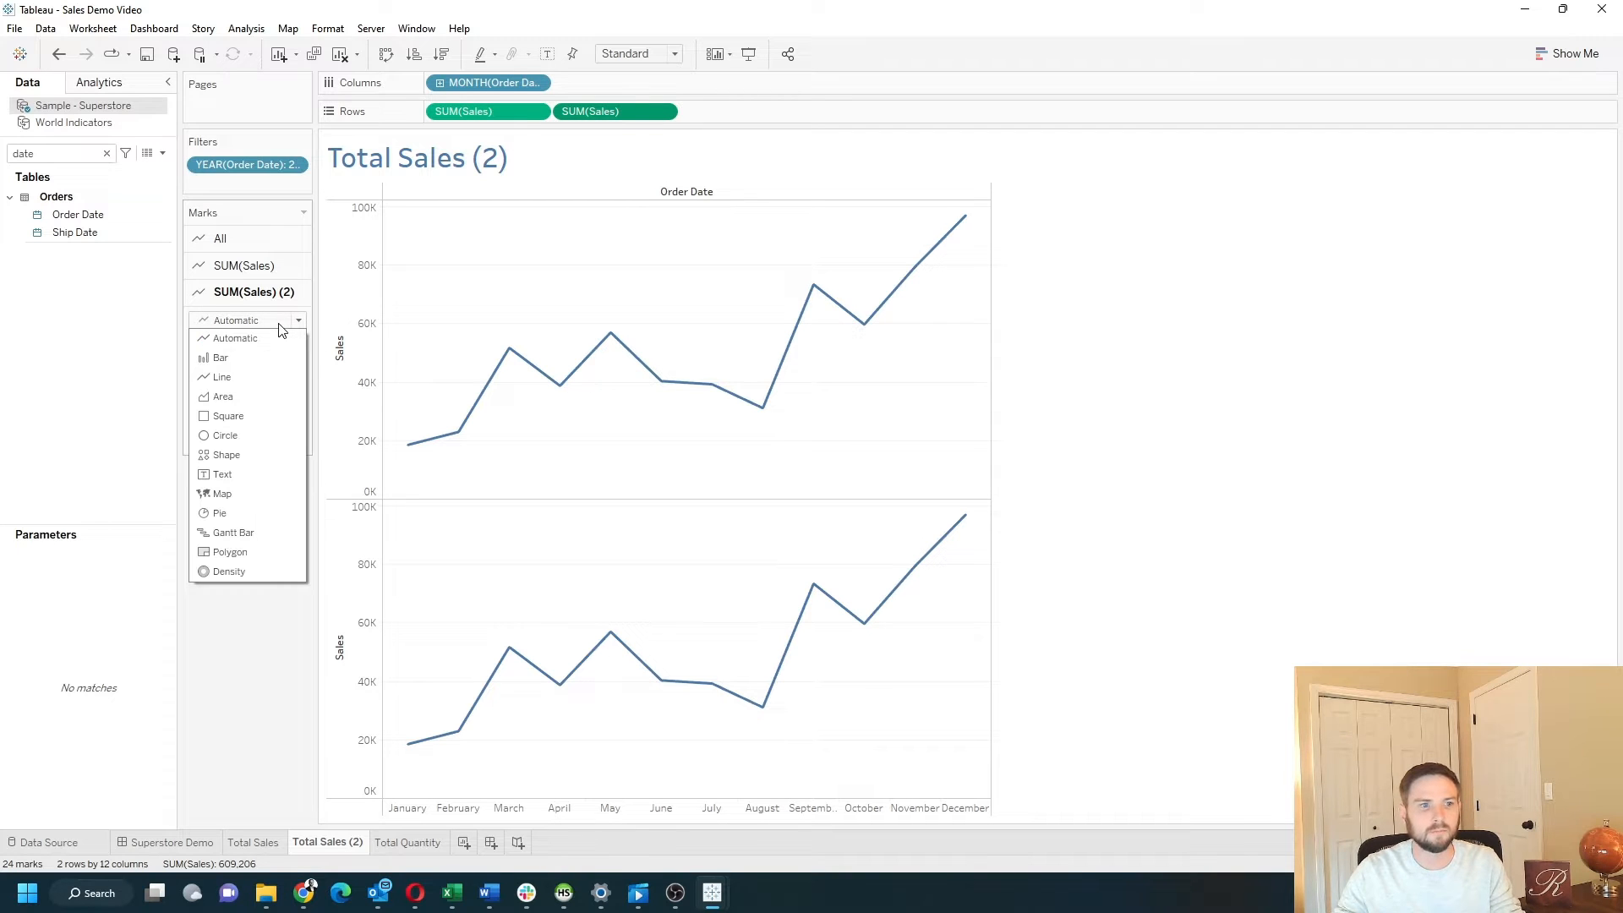
pyautogui.click(224, 394)
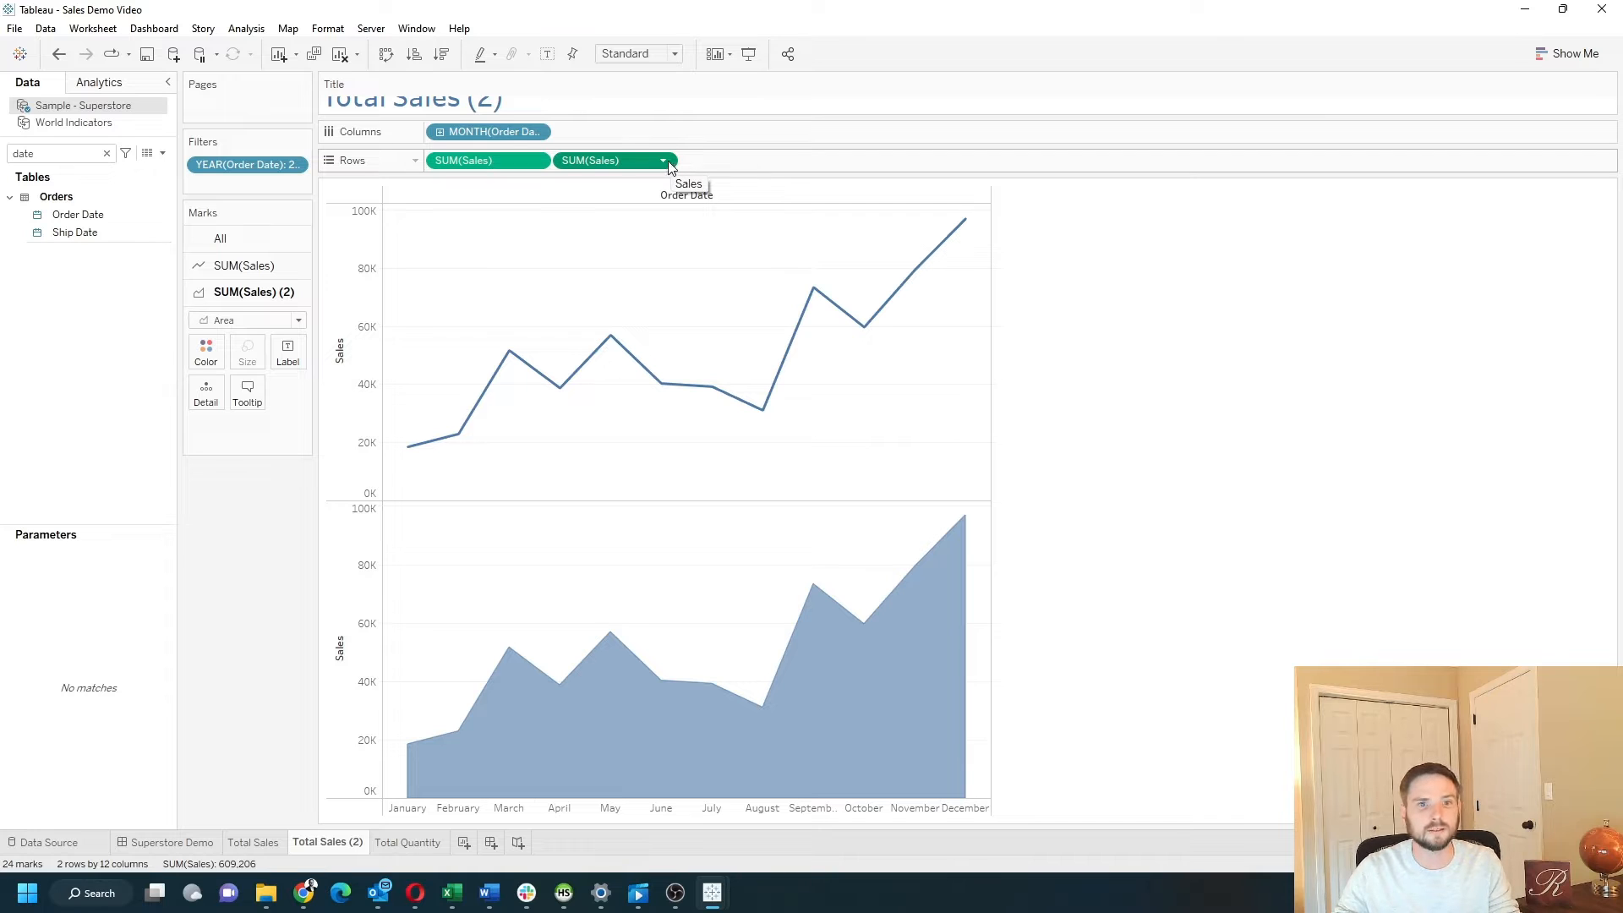
# Step: Combine the two SUM(Sales) charts on a dual axis and hide the secondary Sales axis header
pyautogui.click(663, 161)
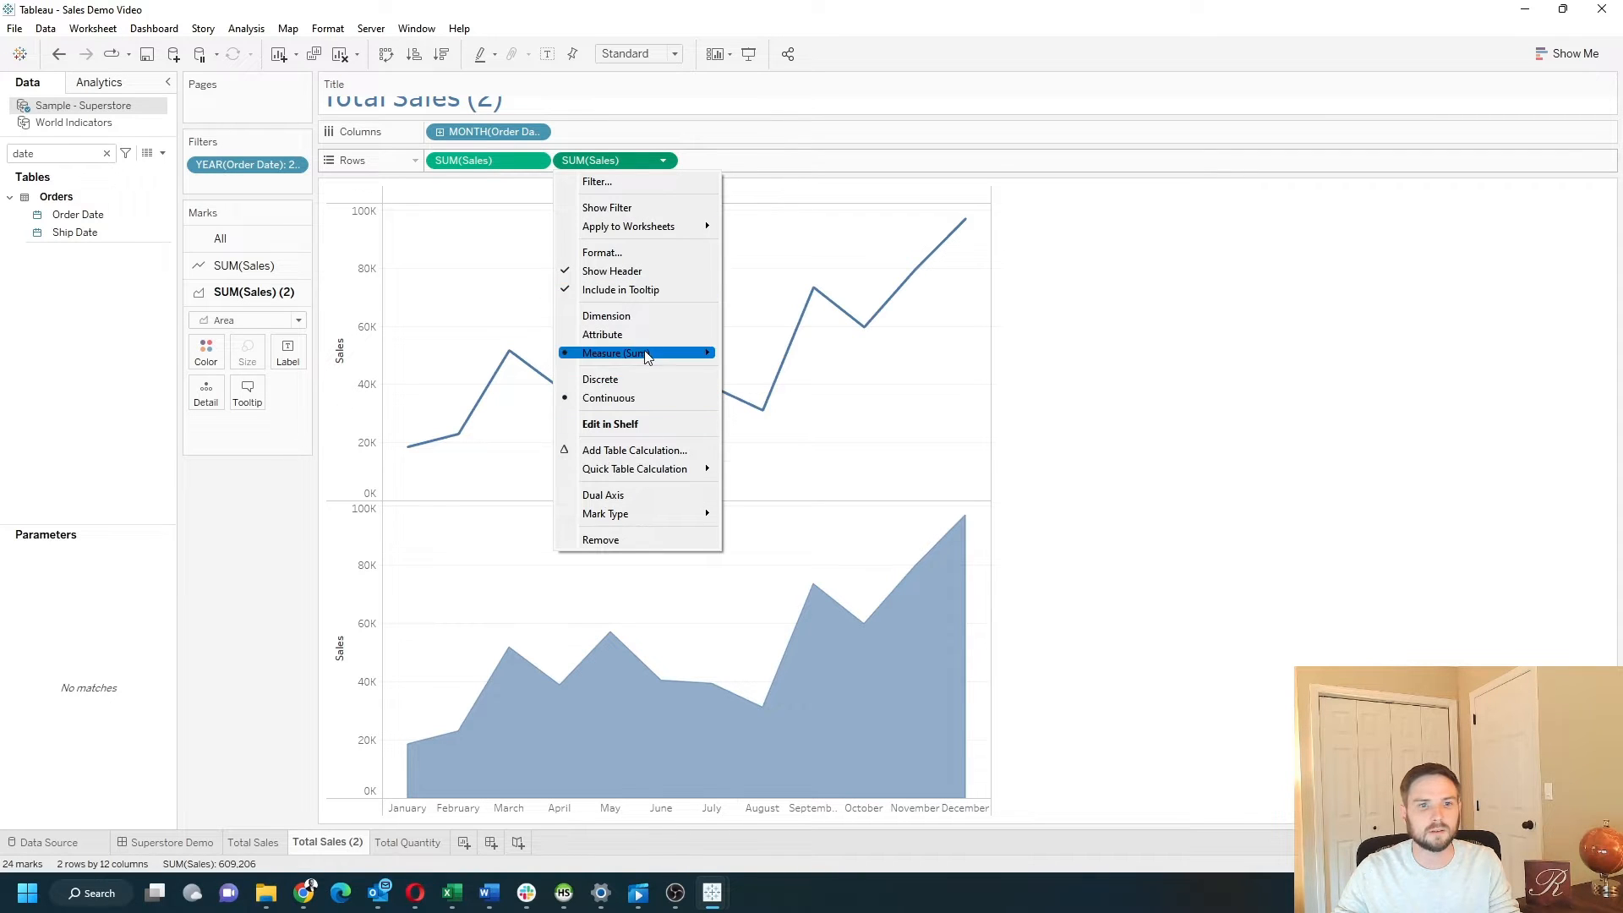
pyautogui.click(603, 495)
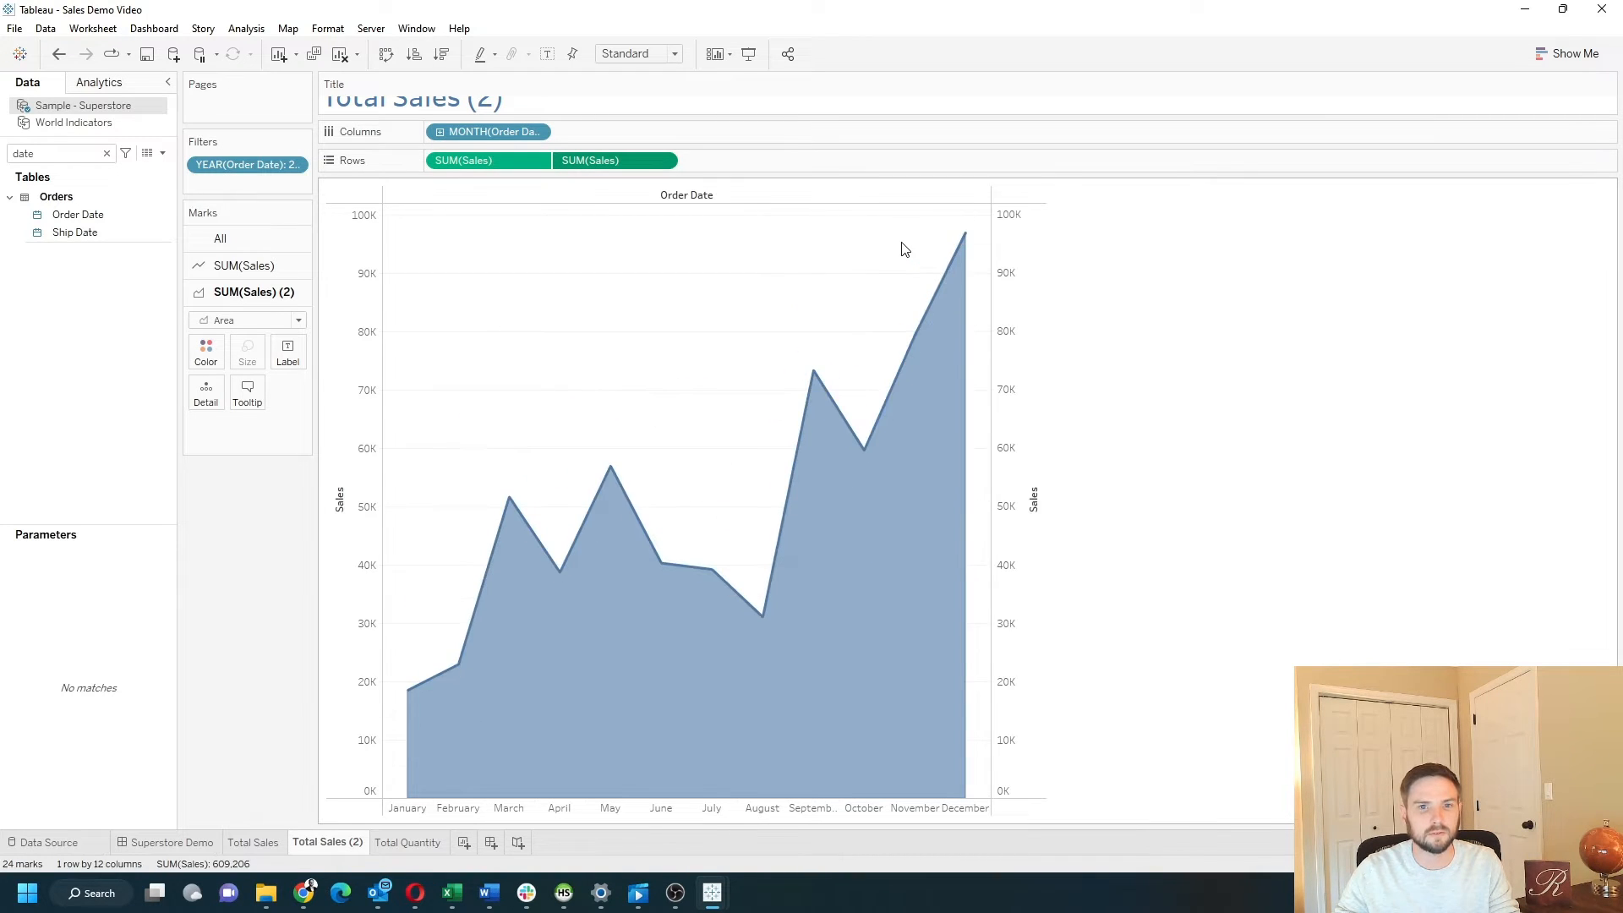
pyautogui.rightClick(1003, 287)
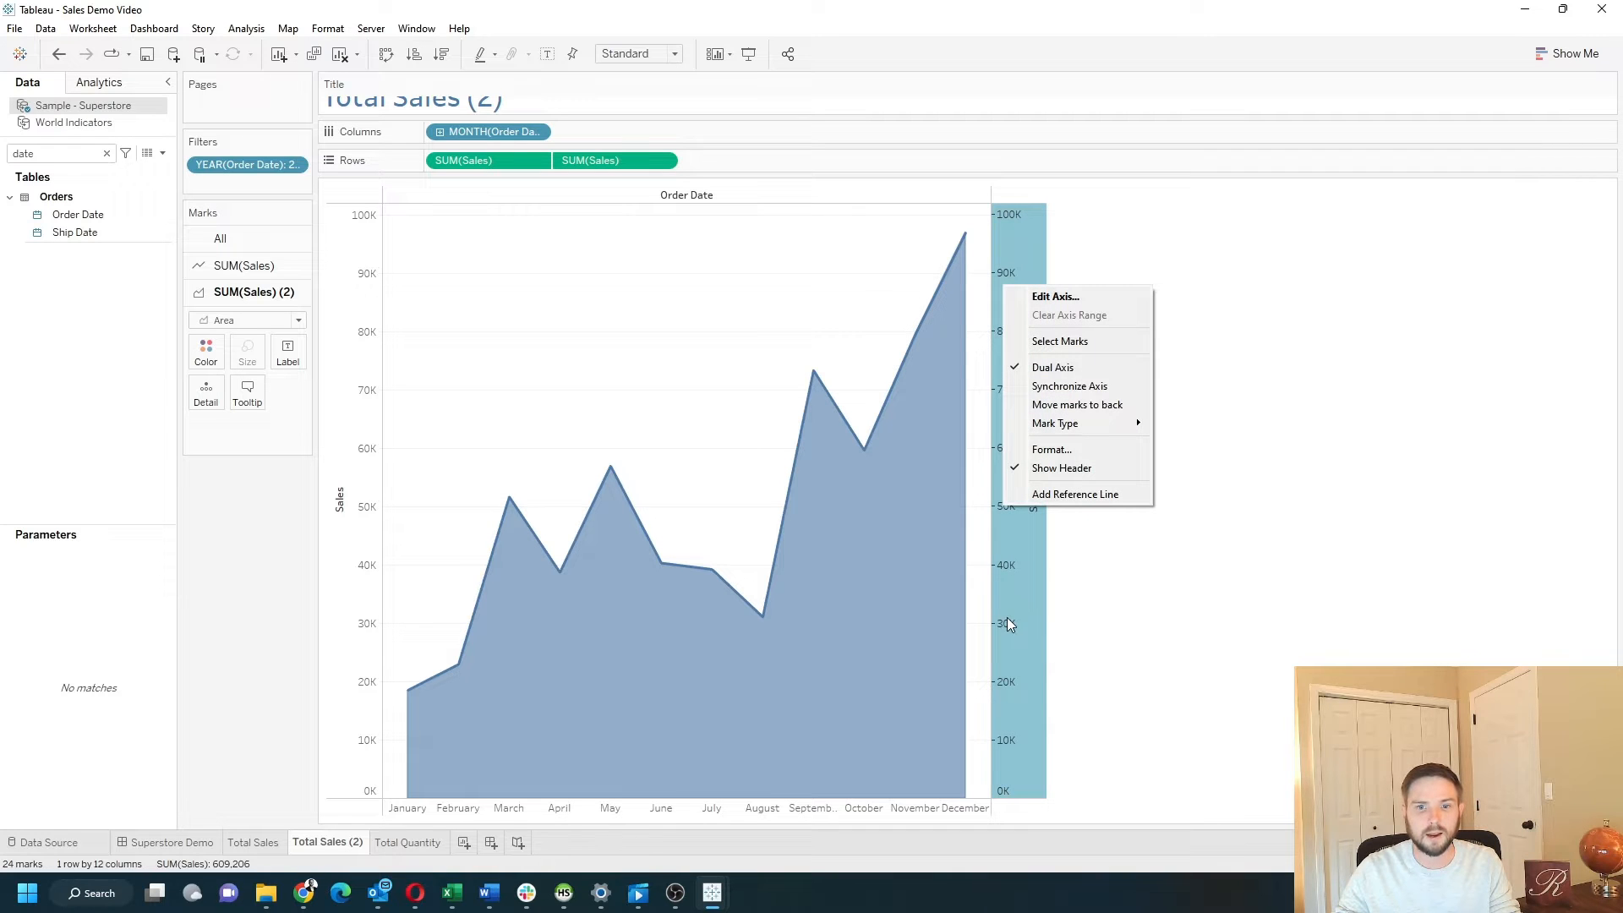
pyautogui.click(1063, 468)
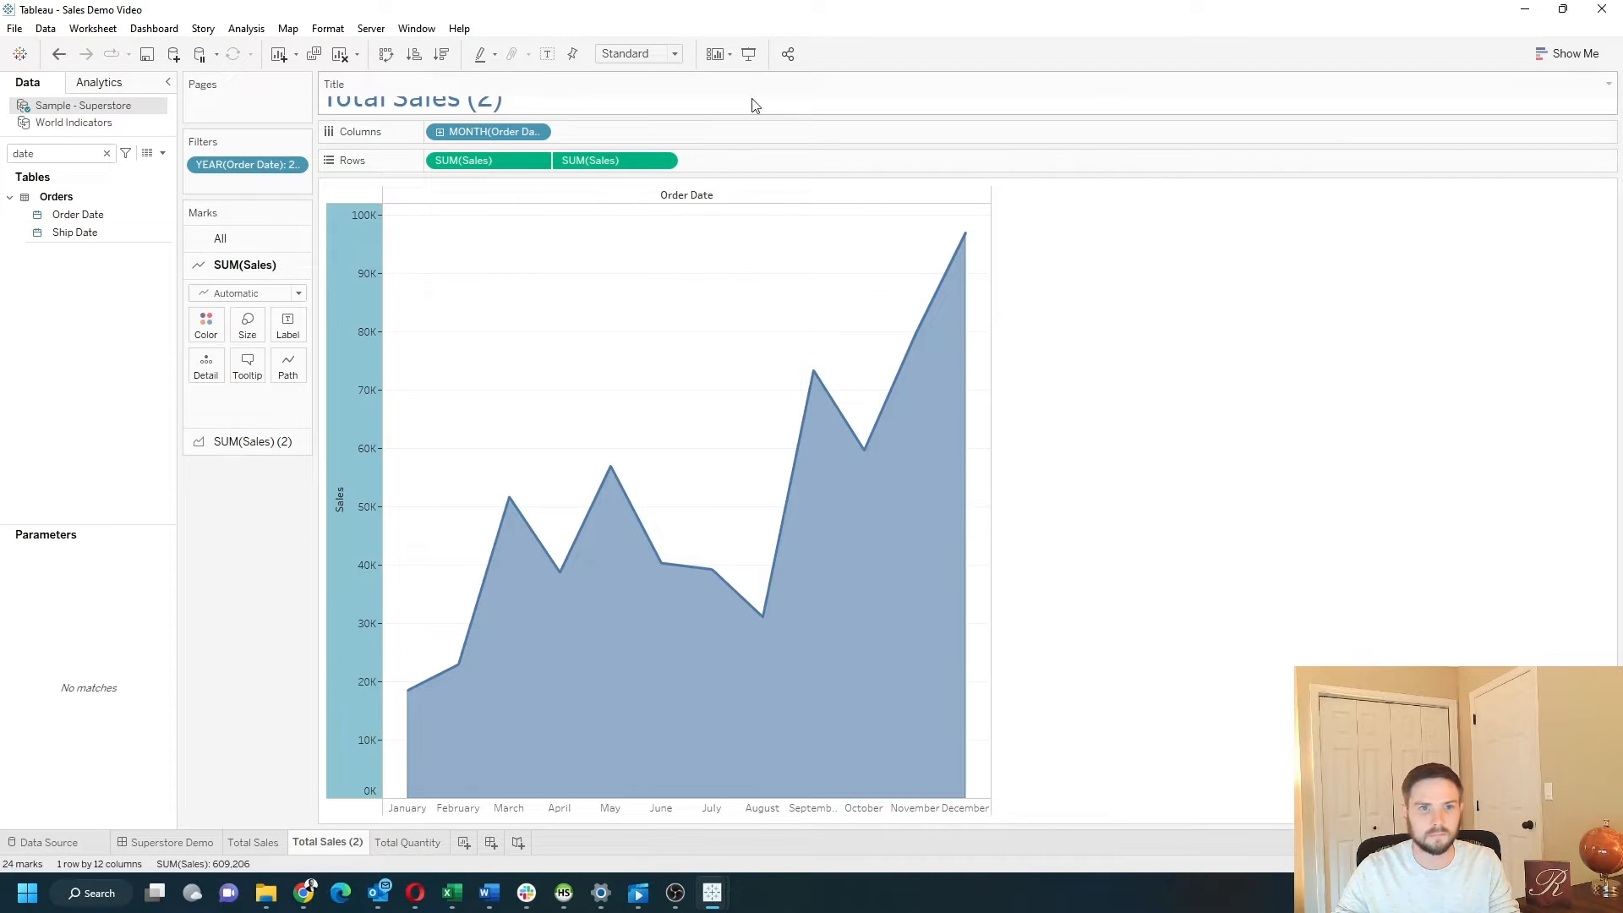
# Step: Fit the chart to Entire View and hide the Order Date field label for columns
pyautogui.click(662, 52)
pyautogui.click(630, 119)
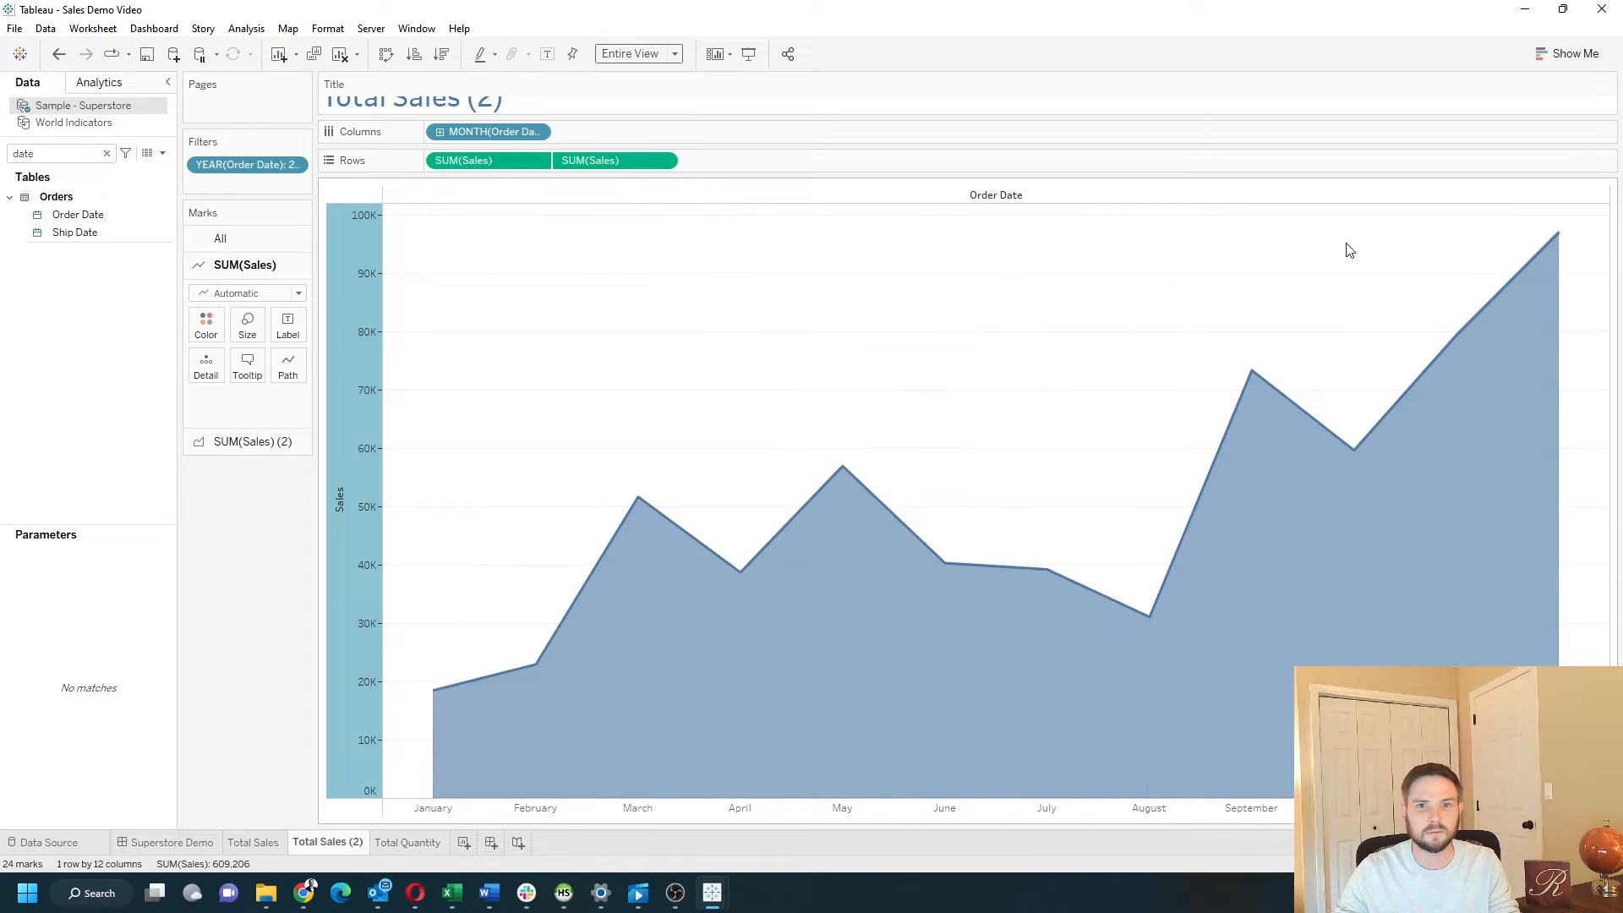
pyautogui.rightClick(973, 201)
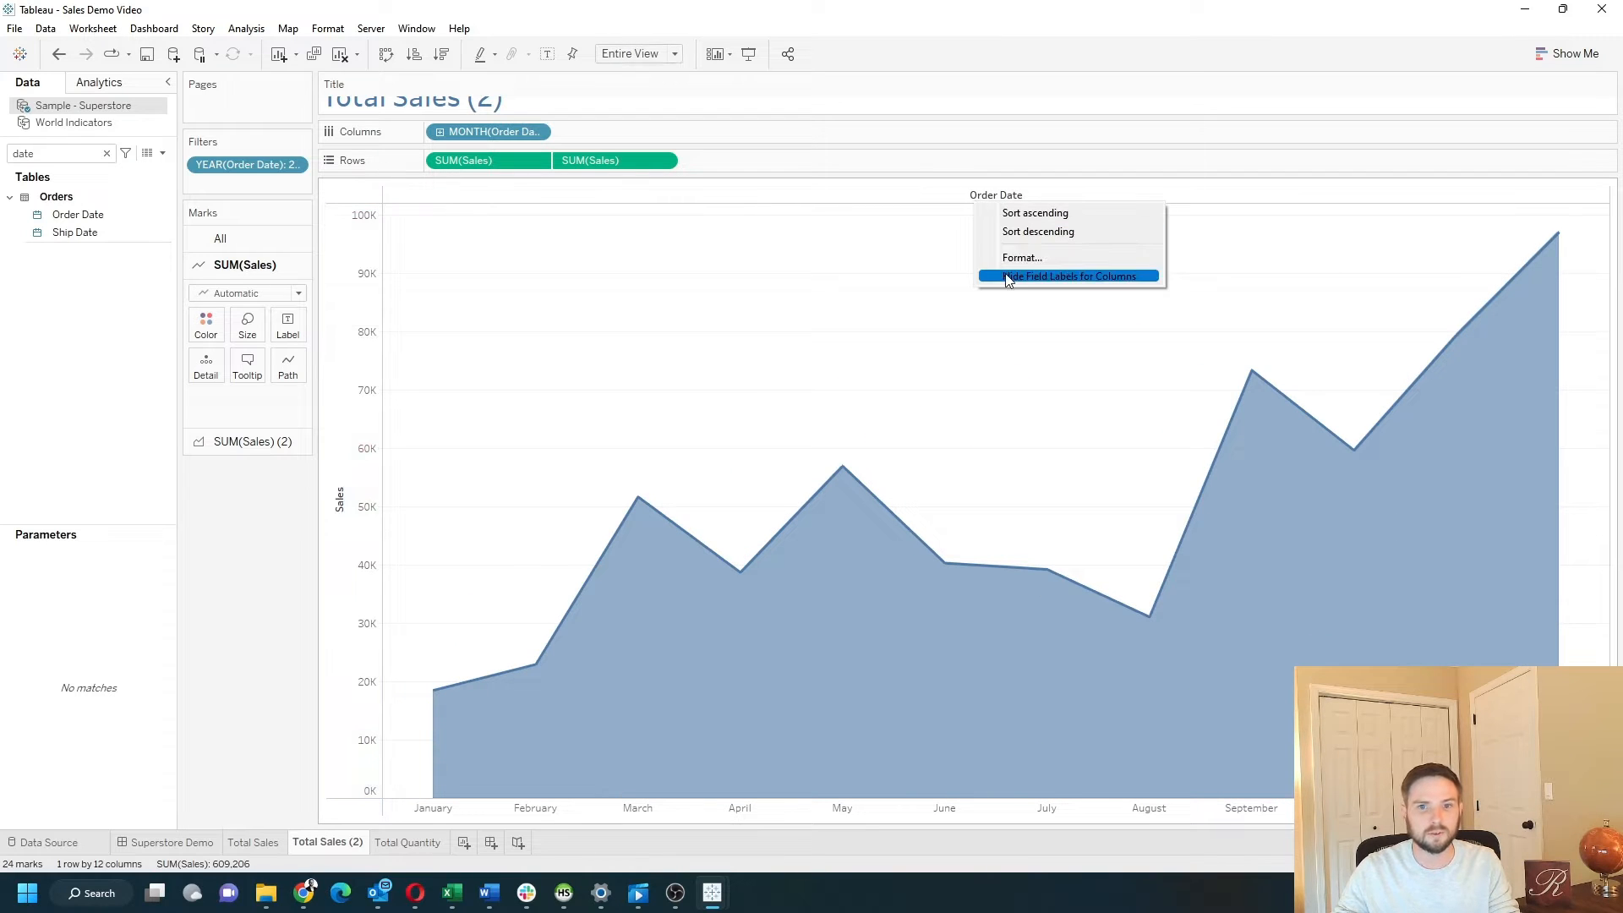
pyautogui.click(1044, 270)
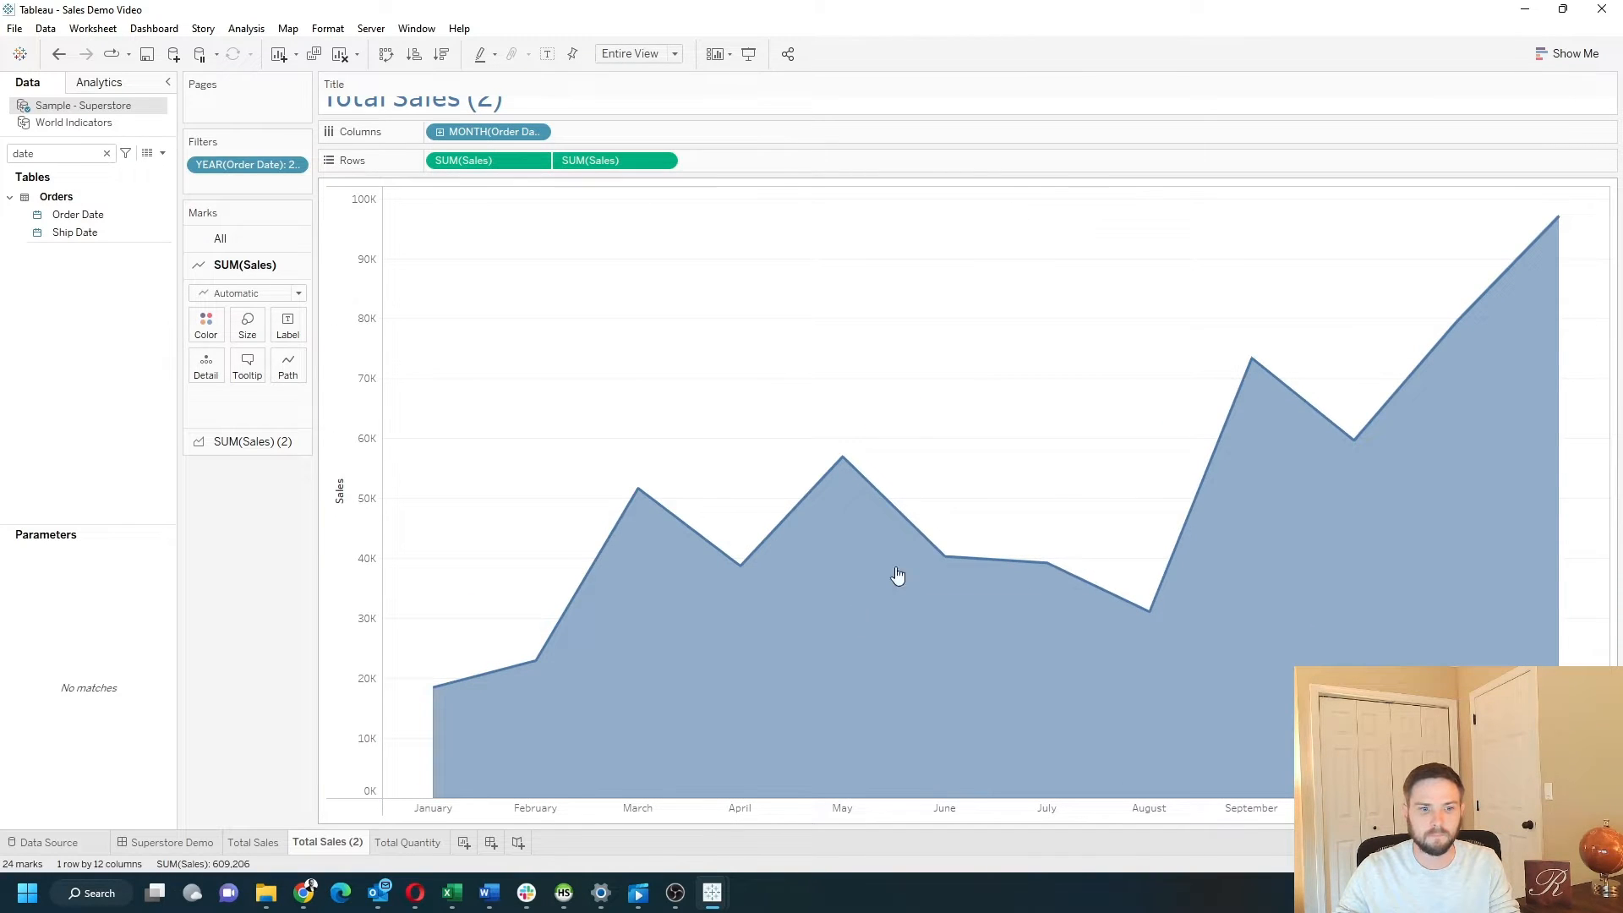
# Step: Rename the Total Sales (2) worksheet as "Total Sales (Line)"
pyautogui.doubleClick(346, 842)
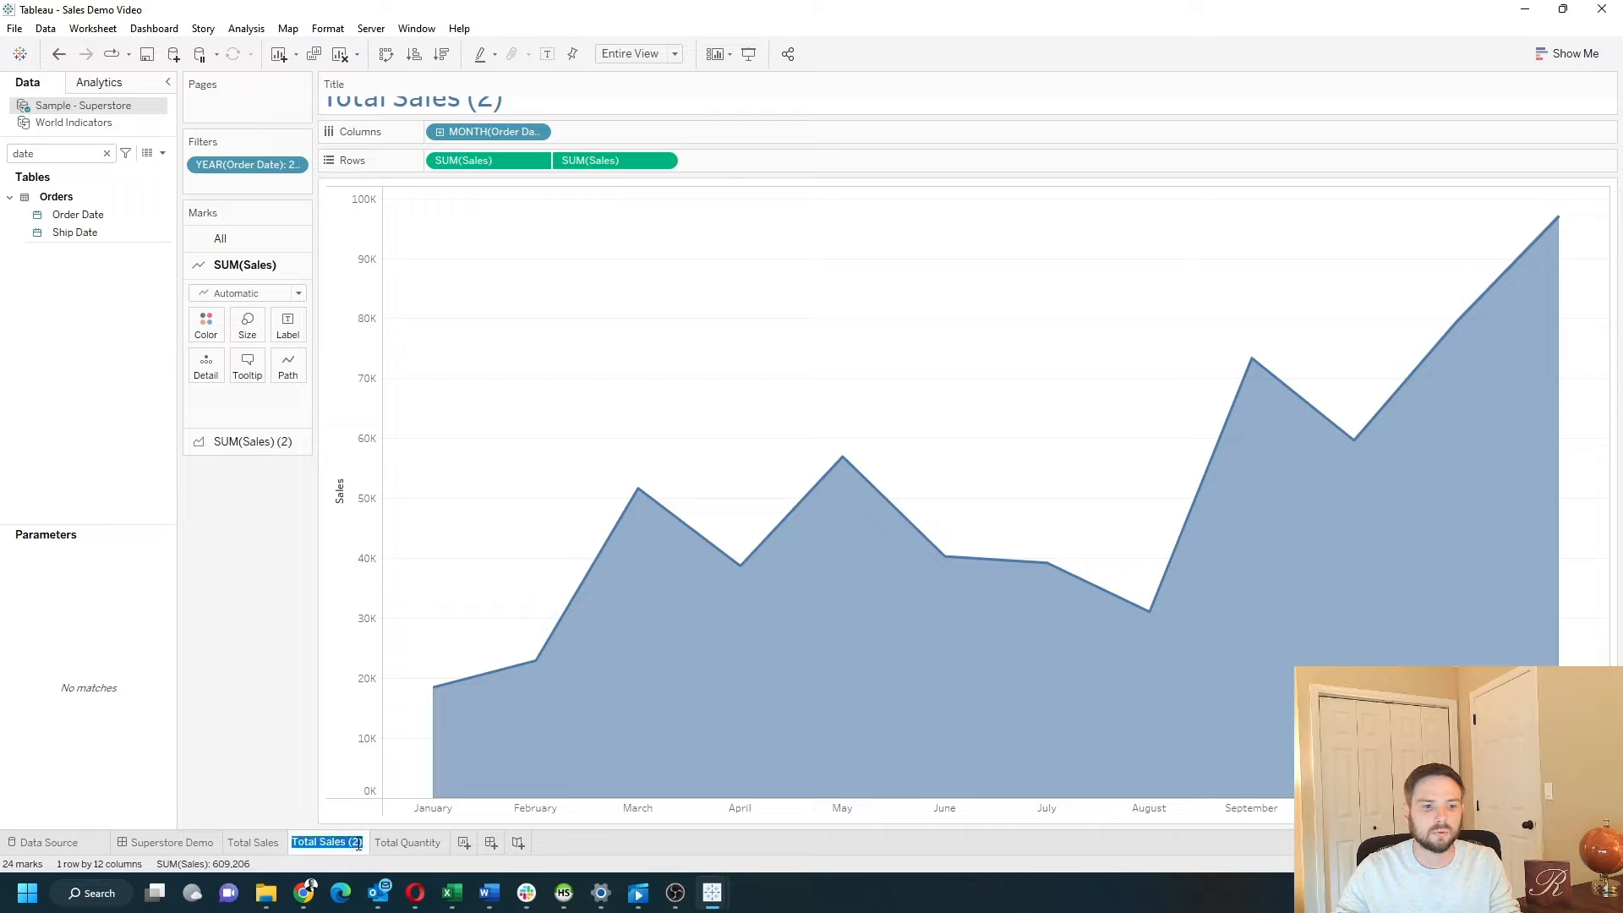
pyautogui.click(362, 843)
pyautogui.press('BackSpace')
pyautogui.press('BackSpace')
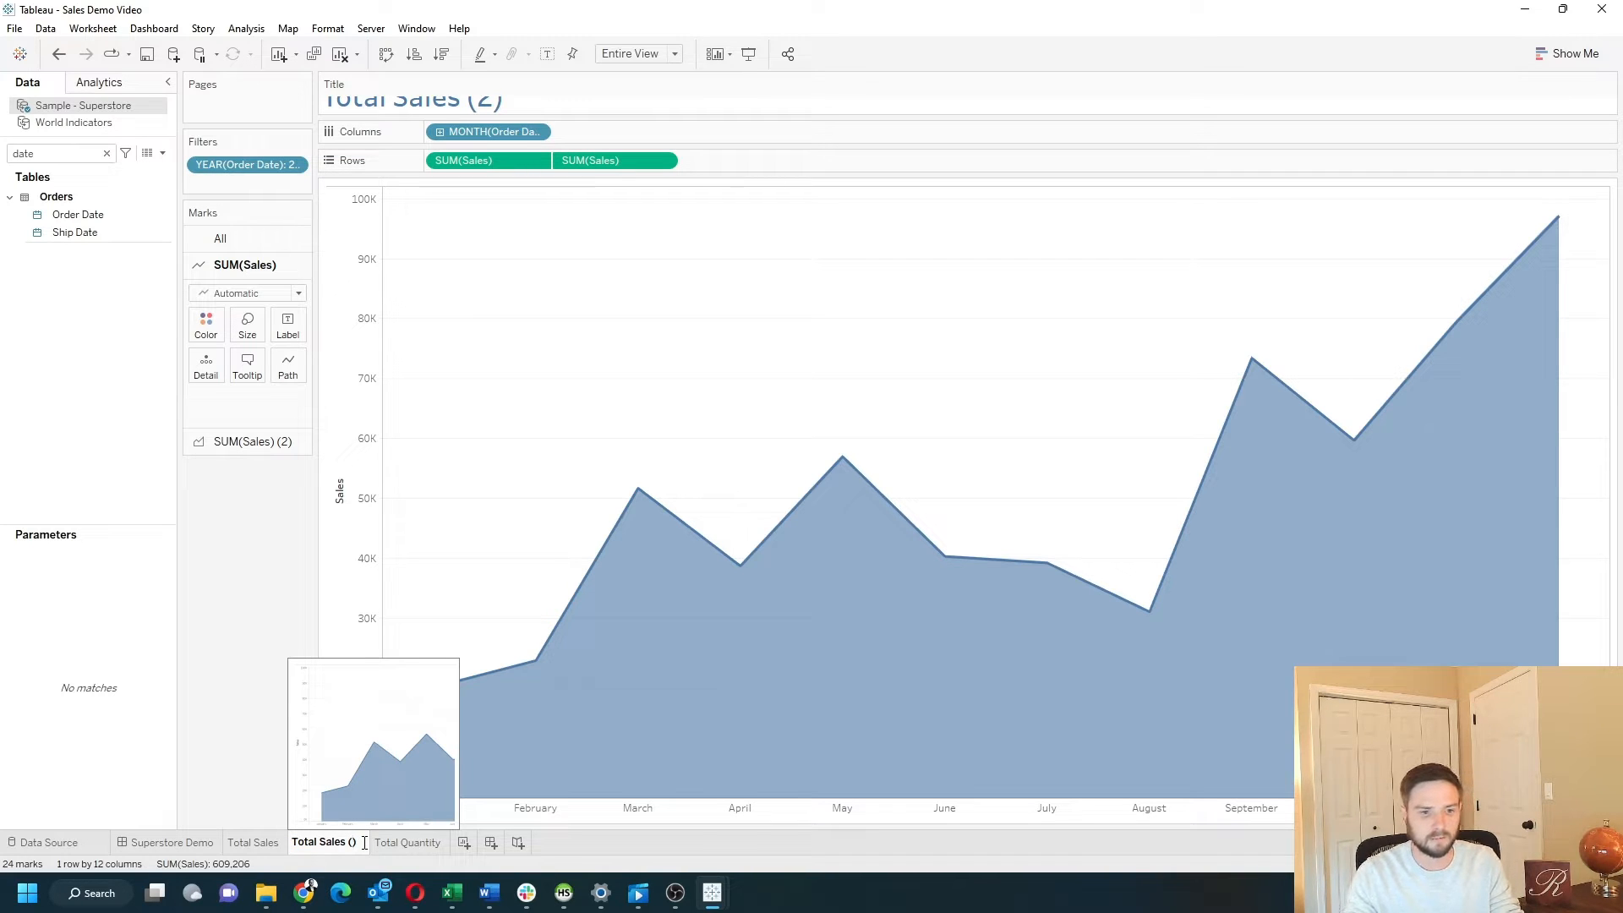
pyautogui.write('Line')
pyautogui.press('Return')
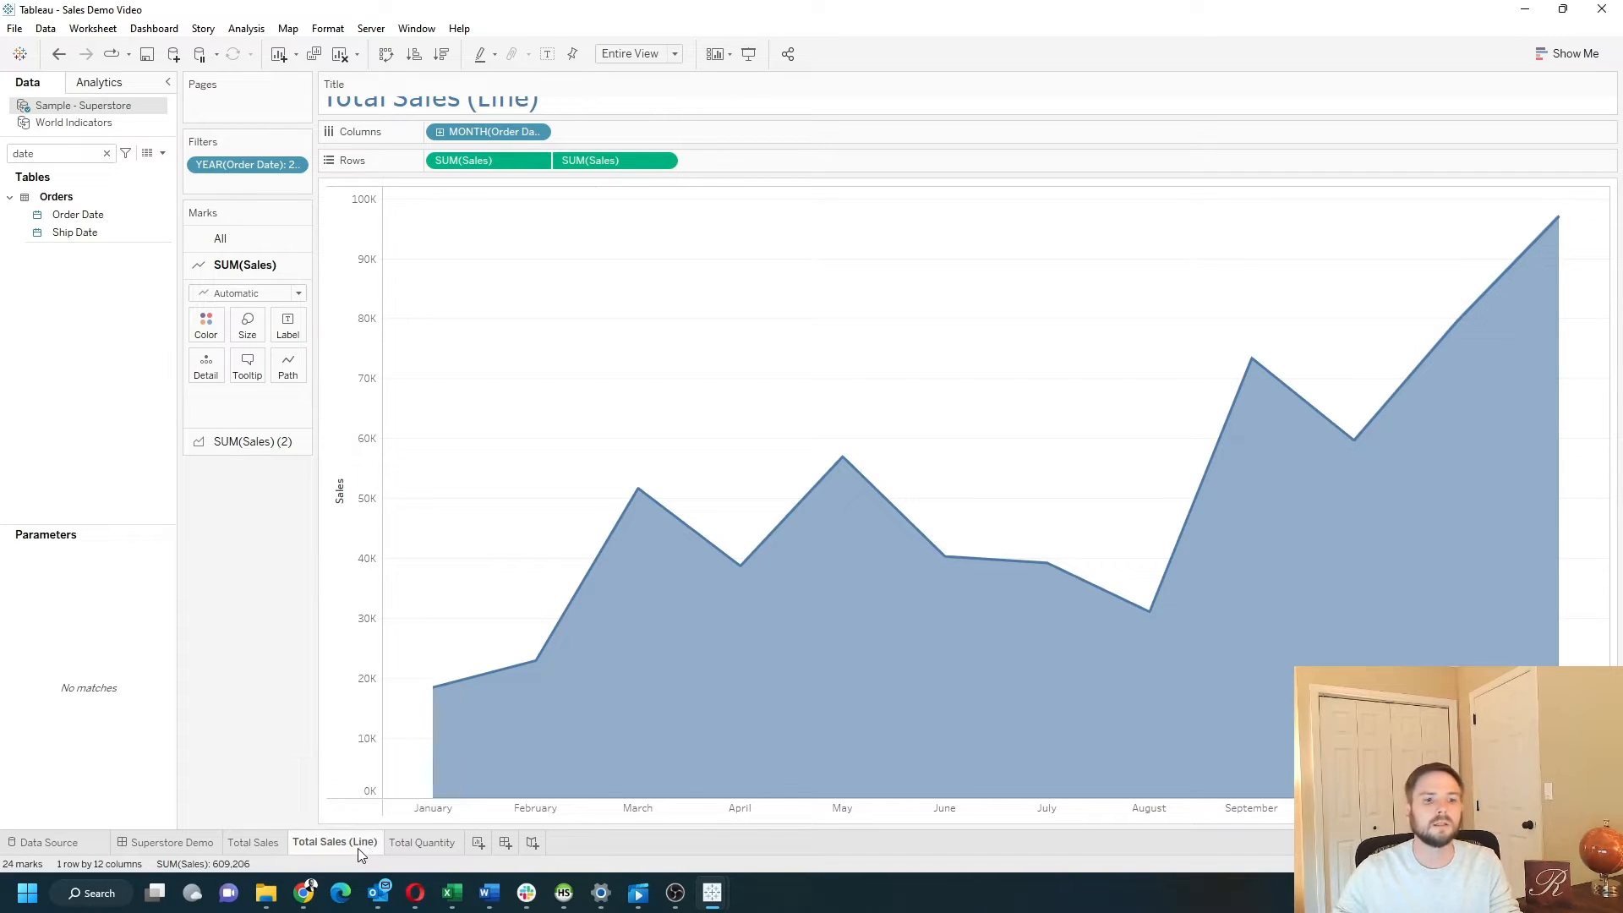
# Step: Duplicate the Total Sales (Line) worksheet and rename the copy "Total Quantity (Line)"
pyautogui.rightClick(335, 844)
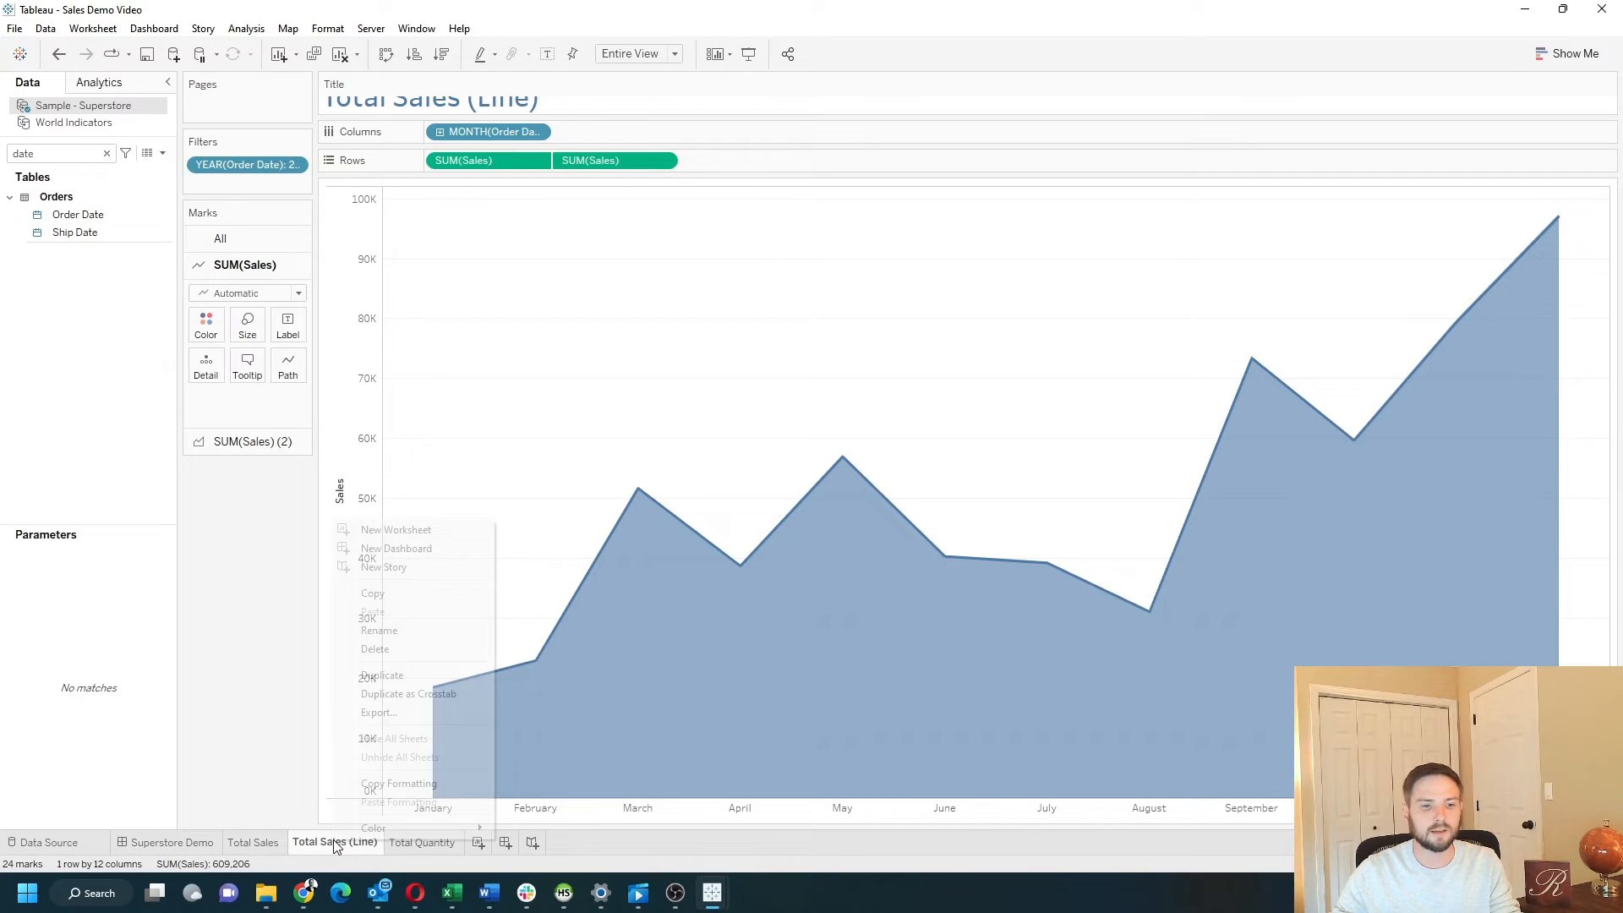
pyautogui.click(382, 675)
pyautogui.doubleClick(445, 848)
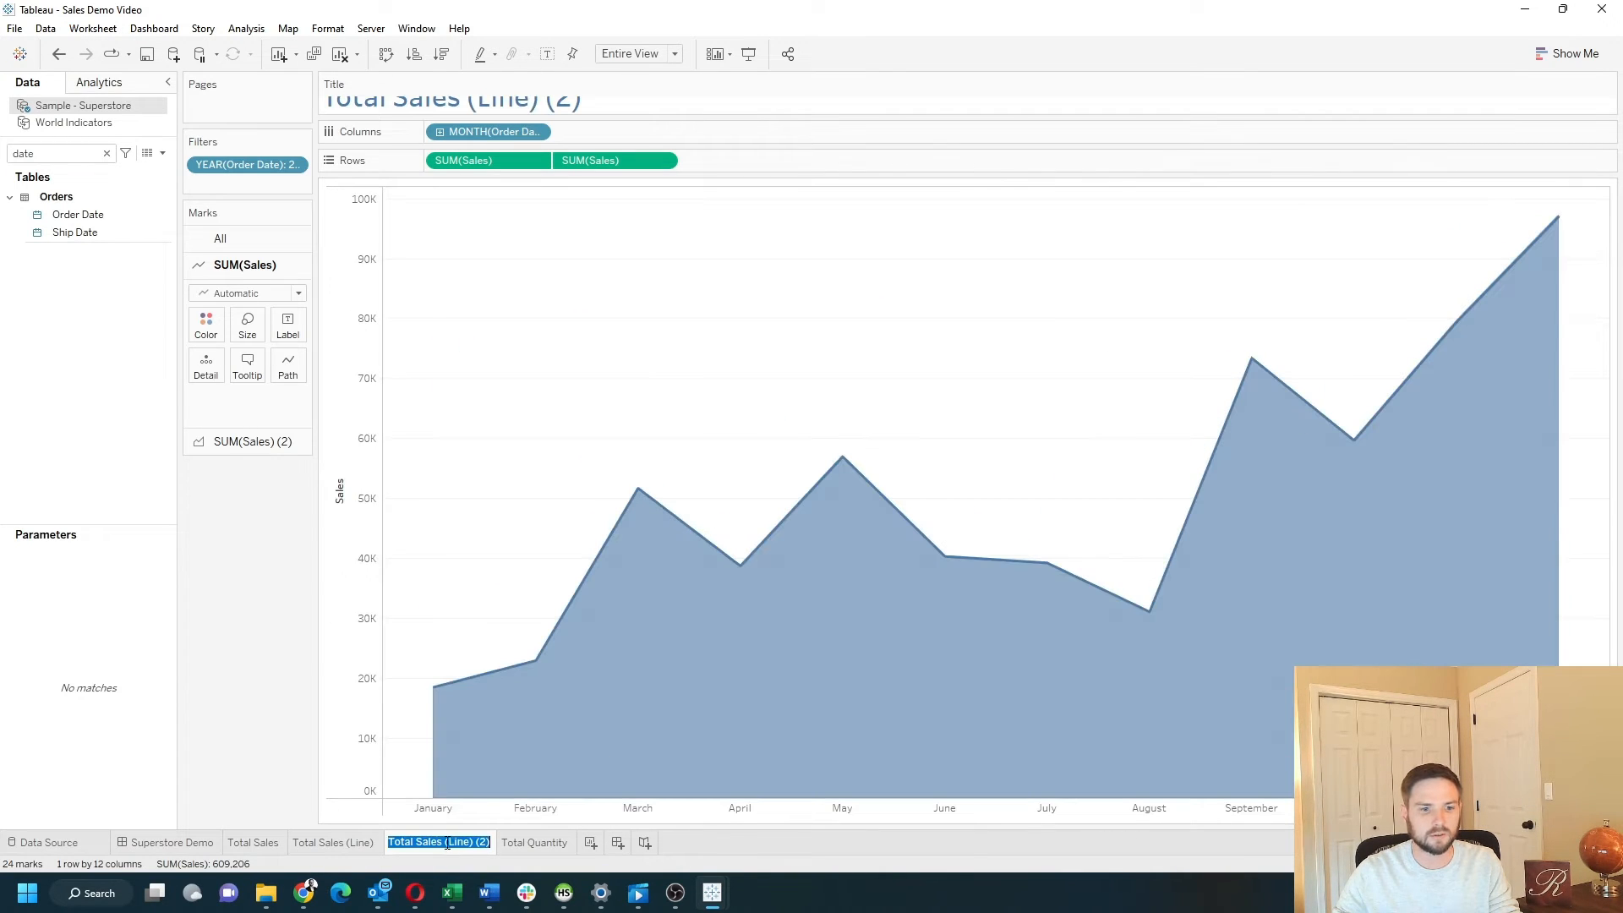
pyautogui.click(435, 842)
pyautogui.doubleClick(431, 842)
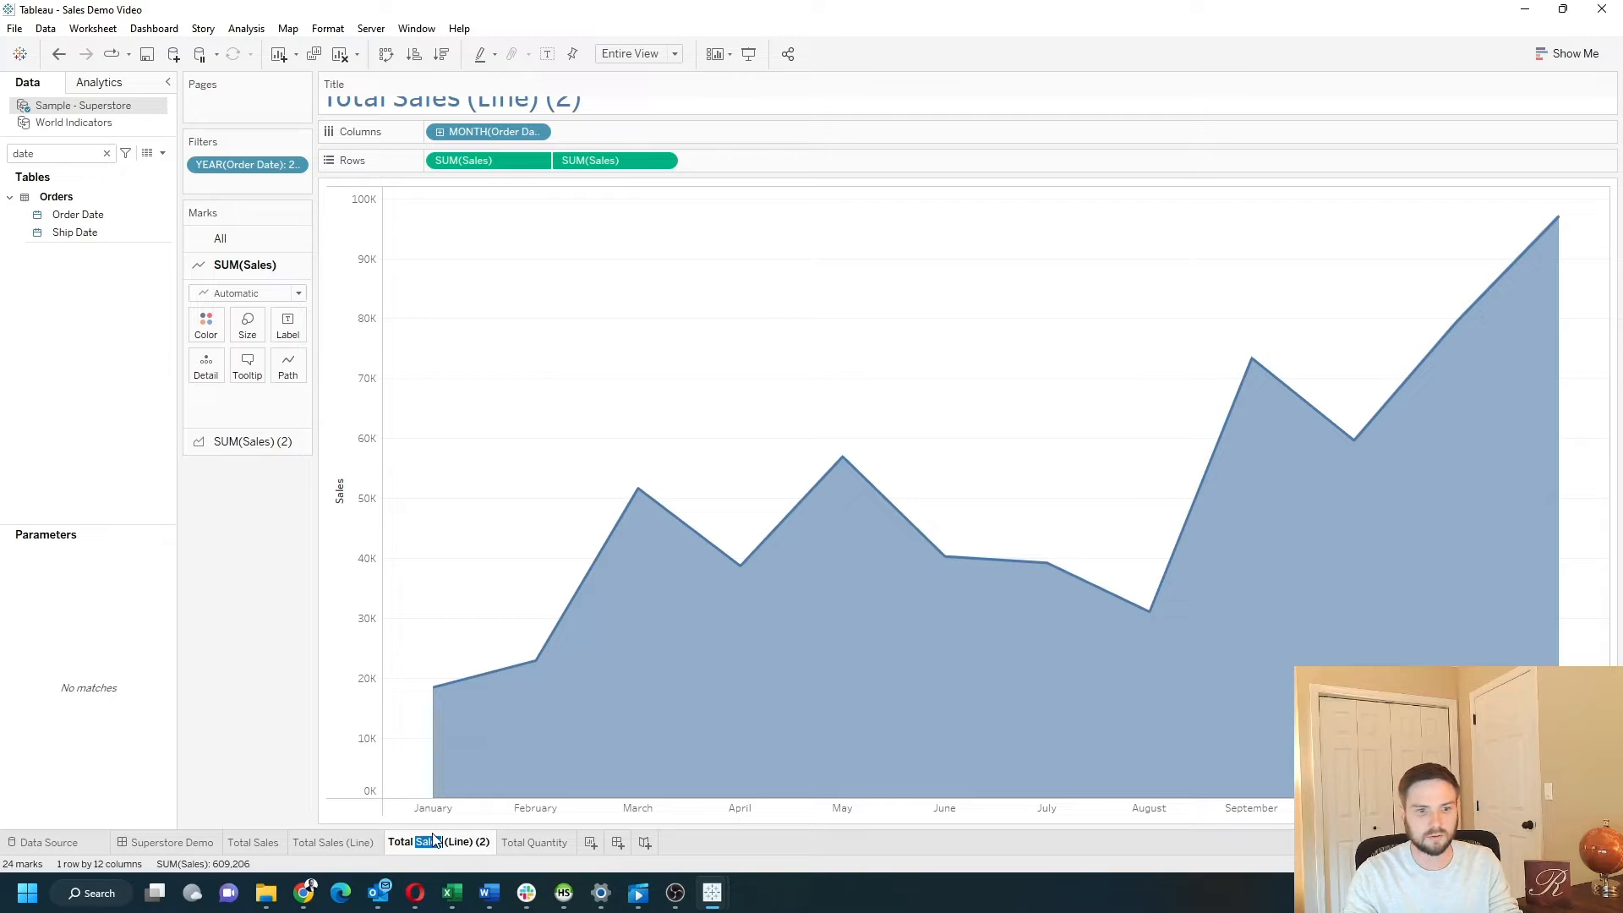
pyautogui.write('Quantity')
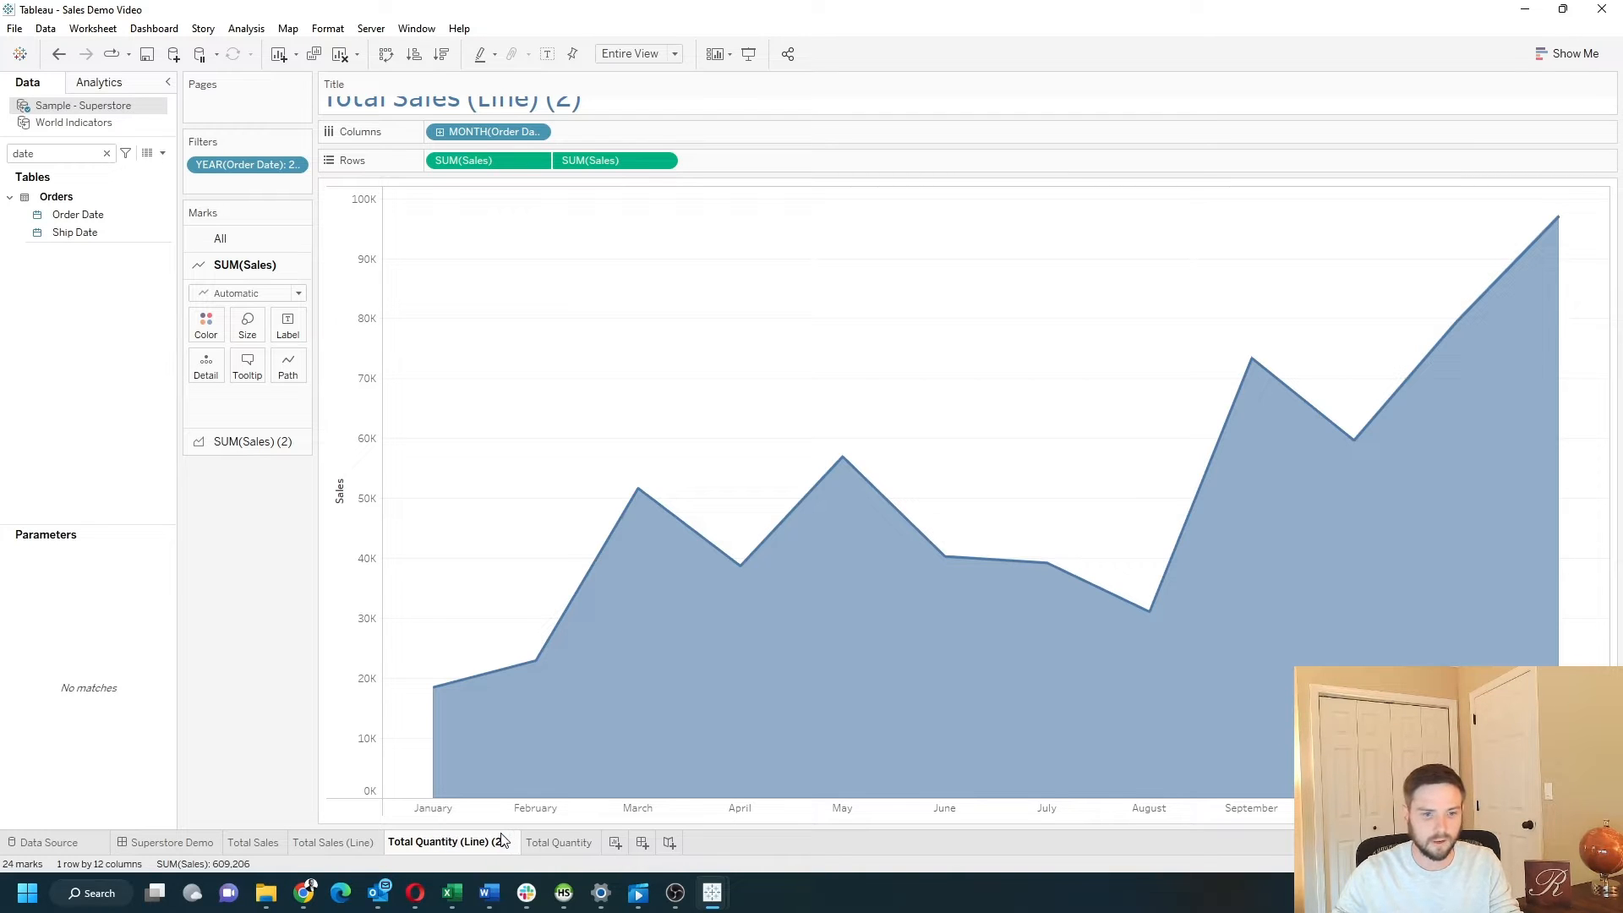
pyautogui.press('BackSpace')
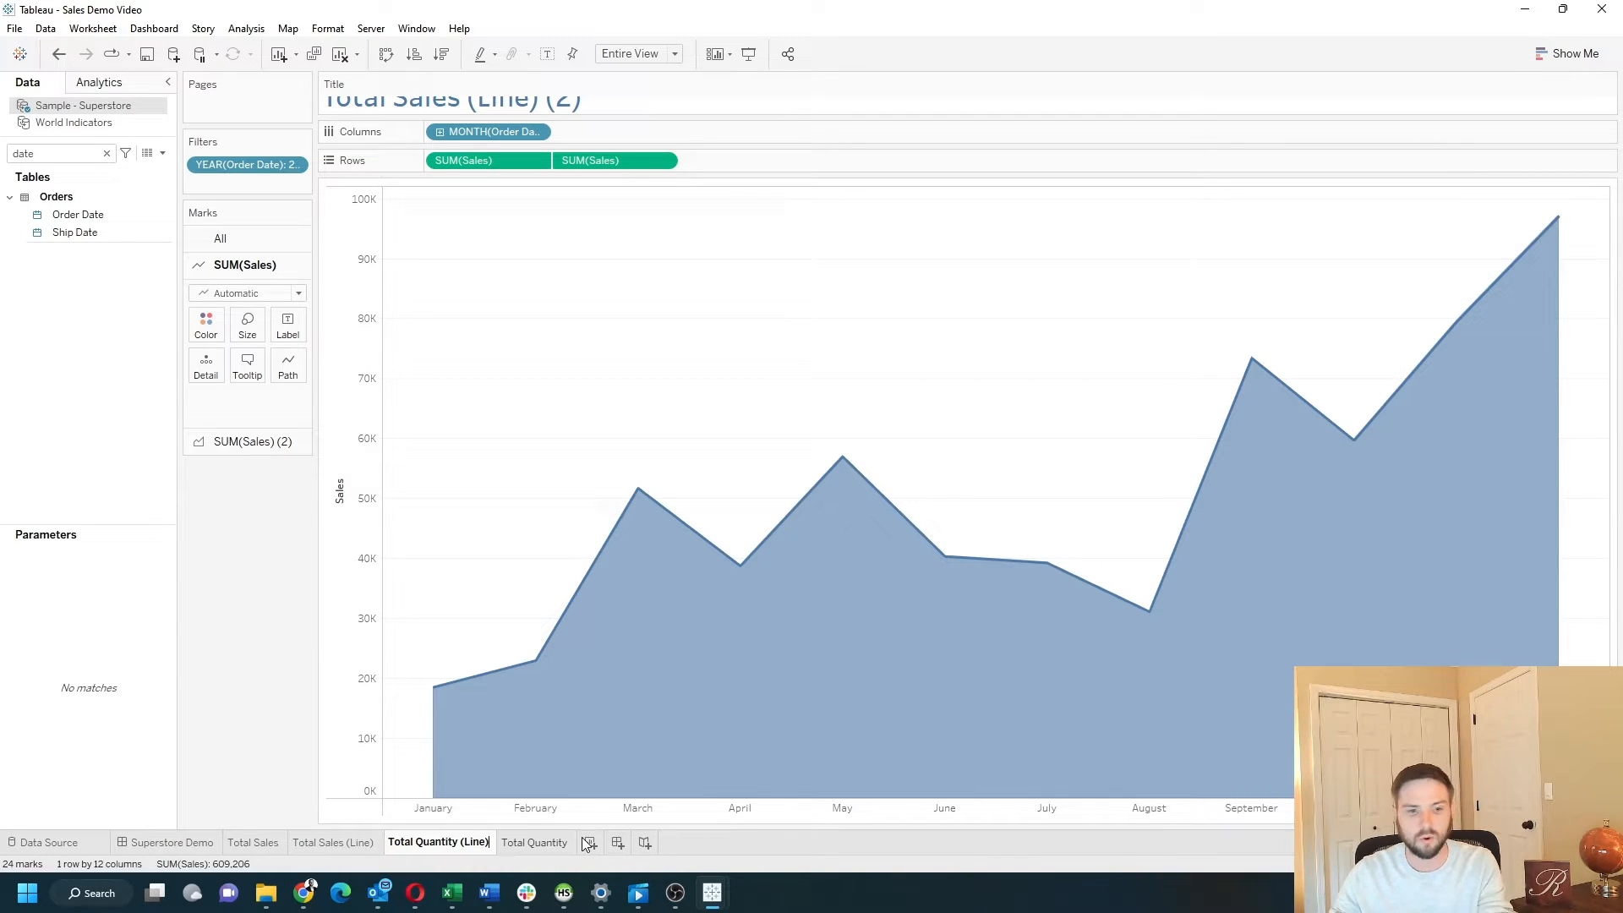
pyautogui.press('Return')
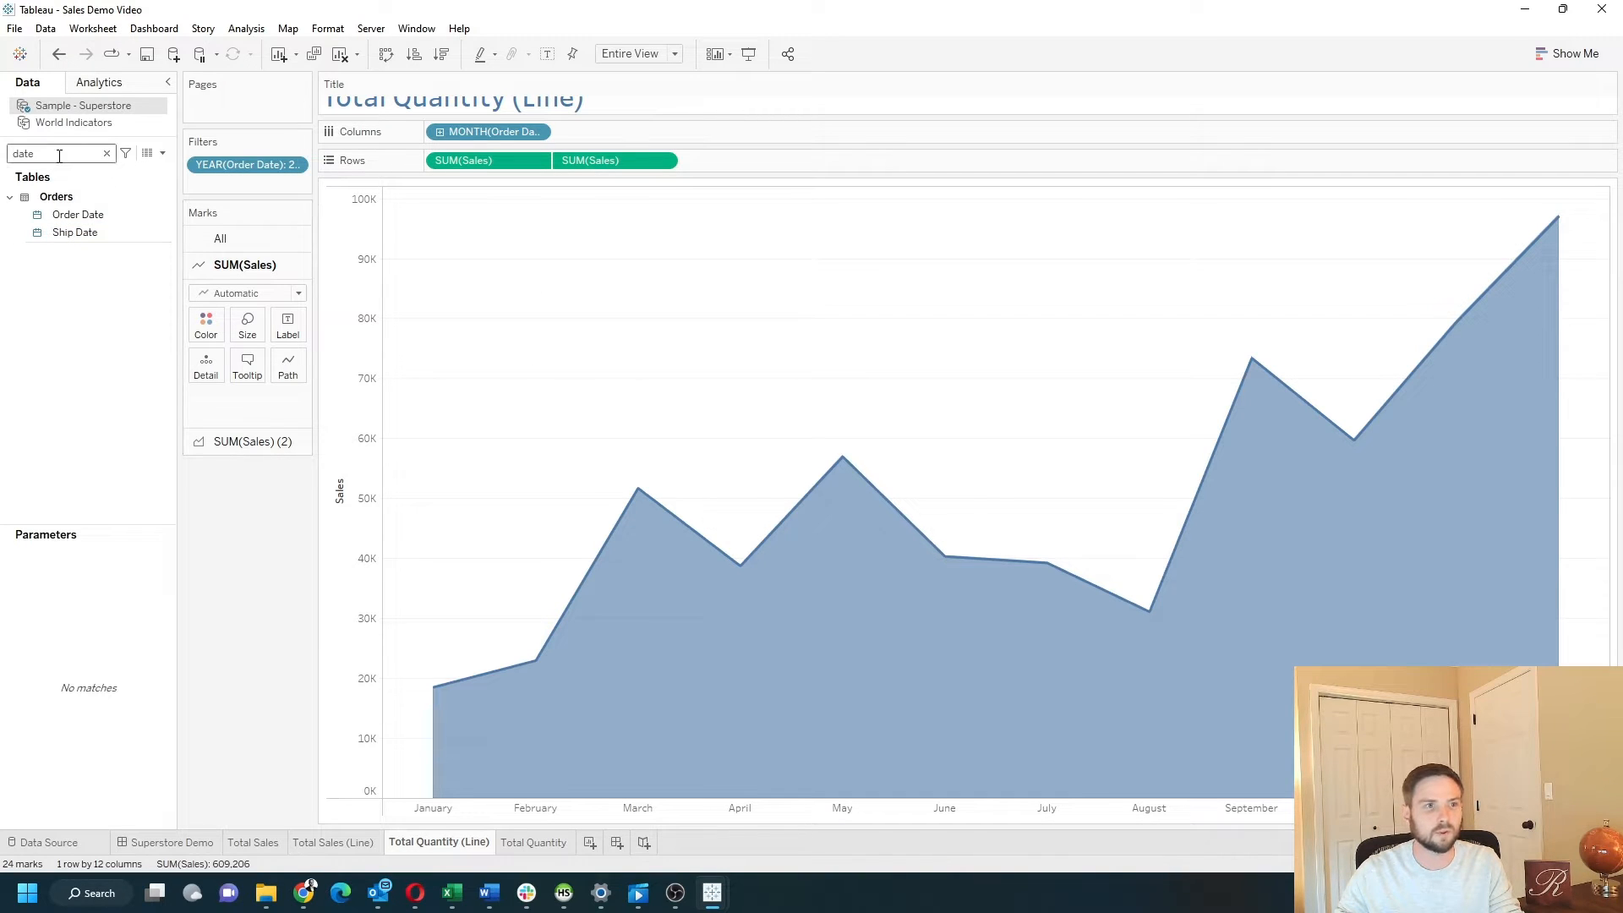
# Step: Find the Quantity field with "quan", replace both SUM(Sales) measures in the rows with it, and hide the Quantity axis headers
pyautogui.write('quan')
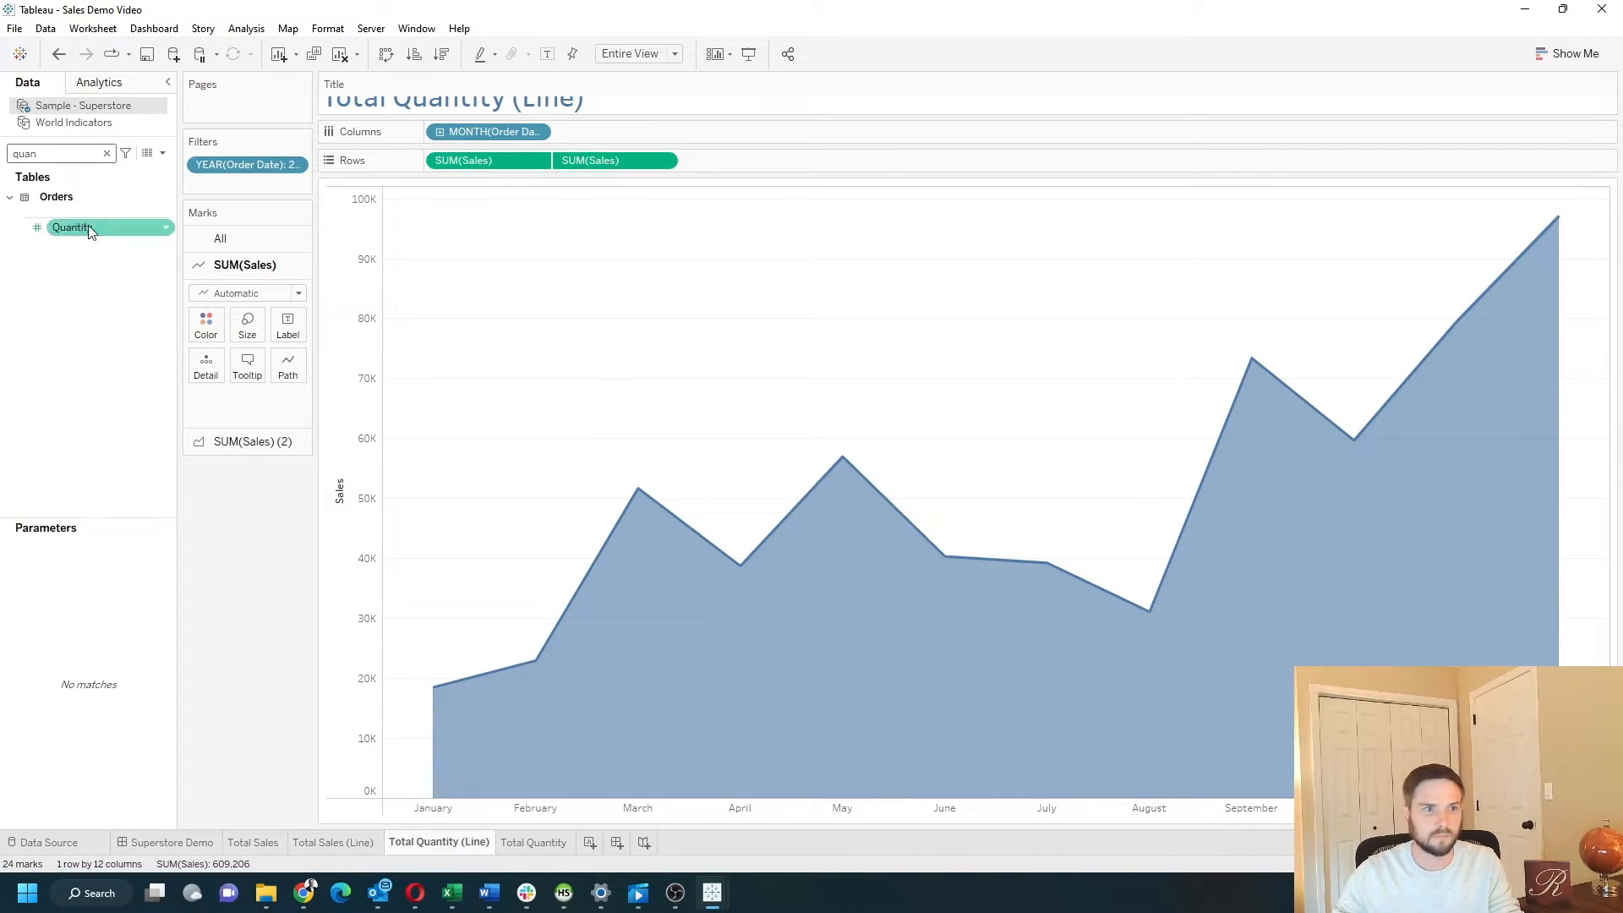
pyautogui.moveTo(90, 227); pyautogui.dragTo(625, 160)
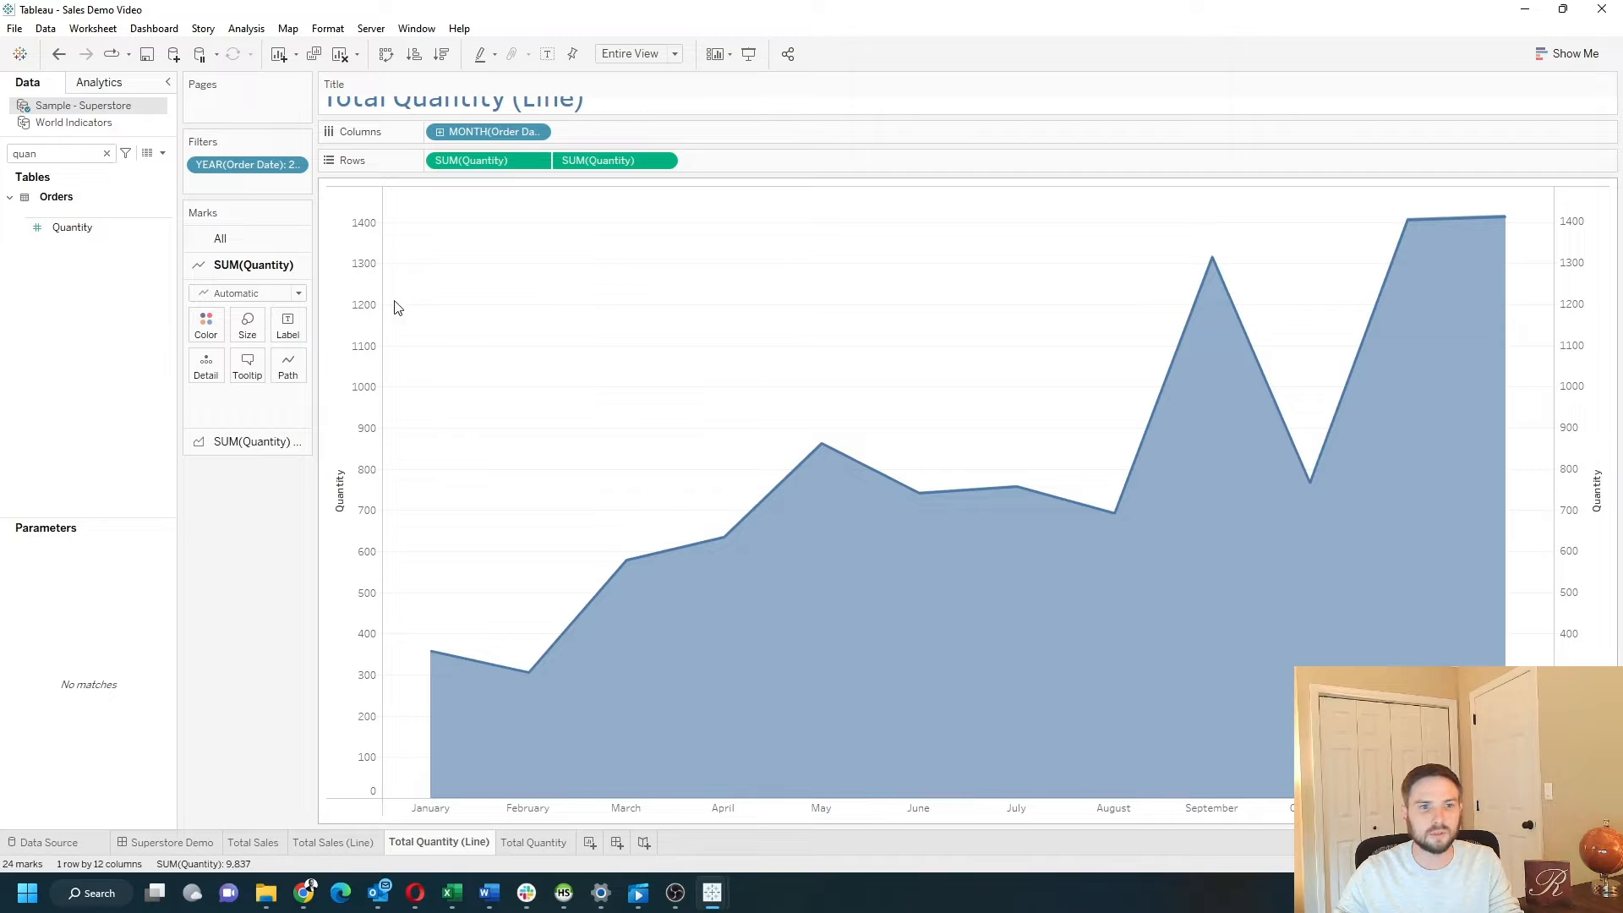
pyautogui.rightClick(373, 293)
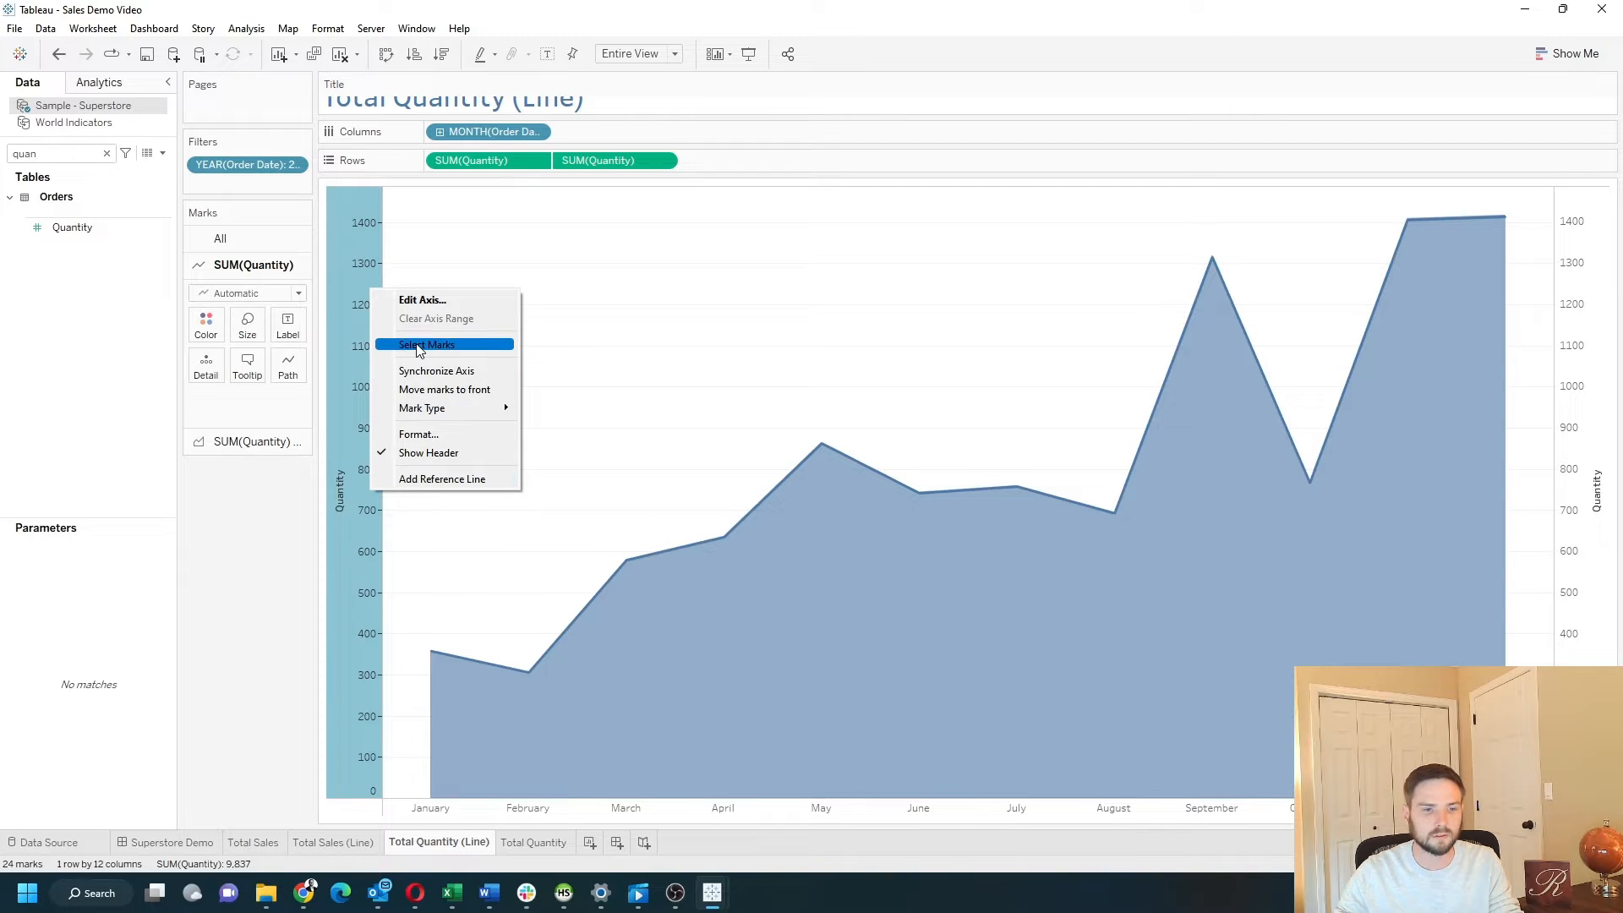
pyautogui.click(431, 453)
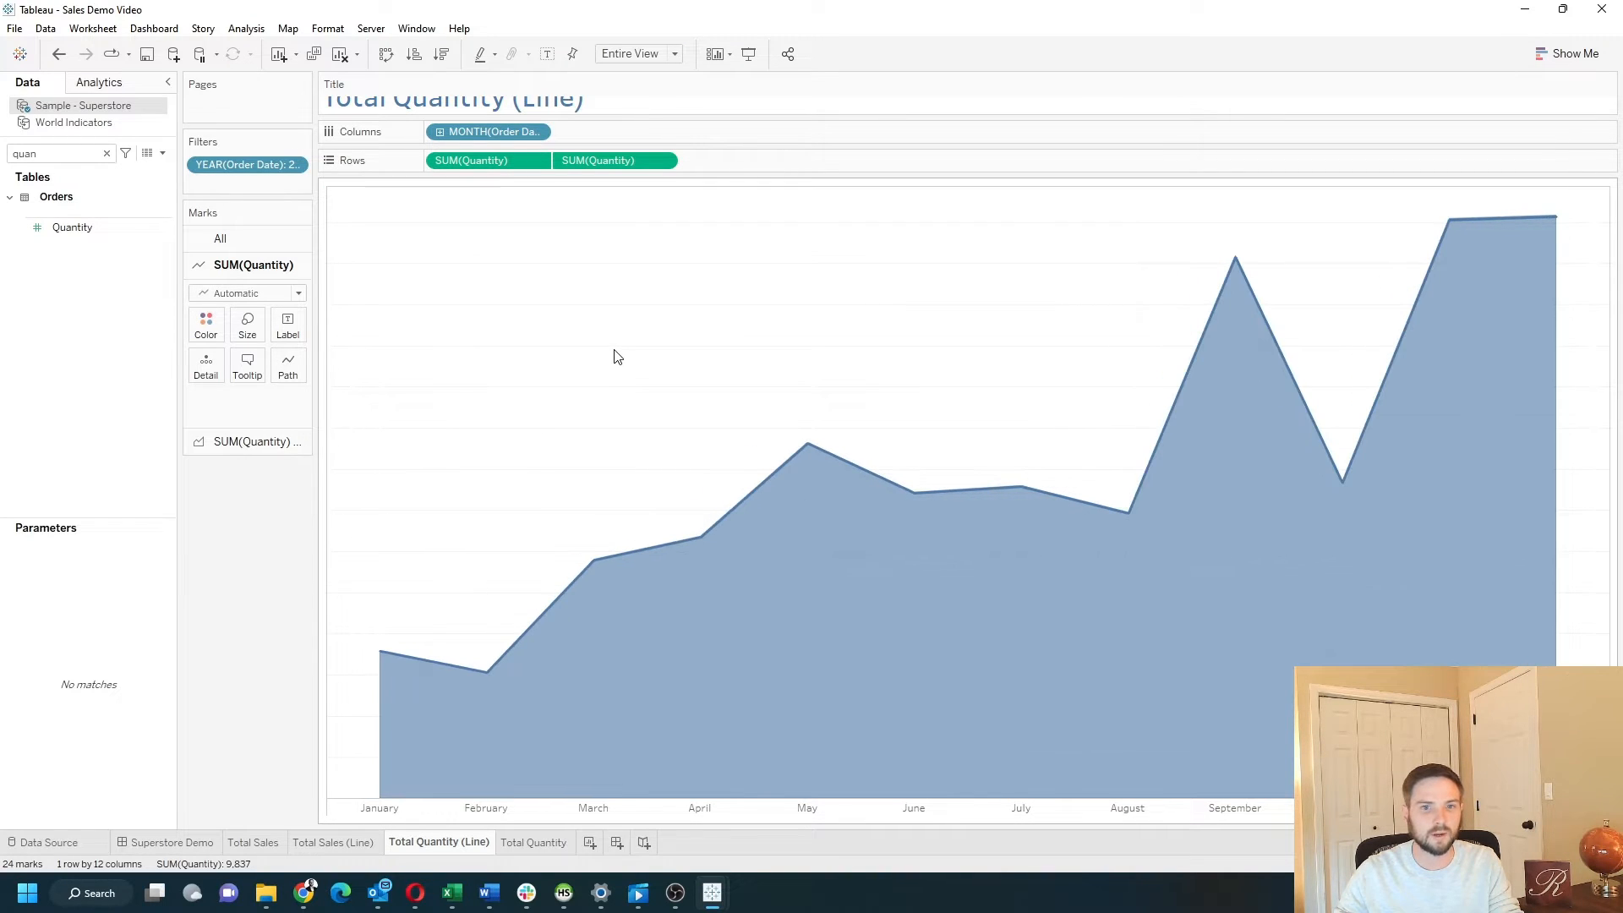
# Step: Return to the Total Sales (Line) worksheet and hide its Sales axis header
pyautogui.moveTo(385, 703)
pyautogui.click(335, 841)
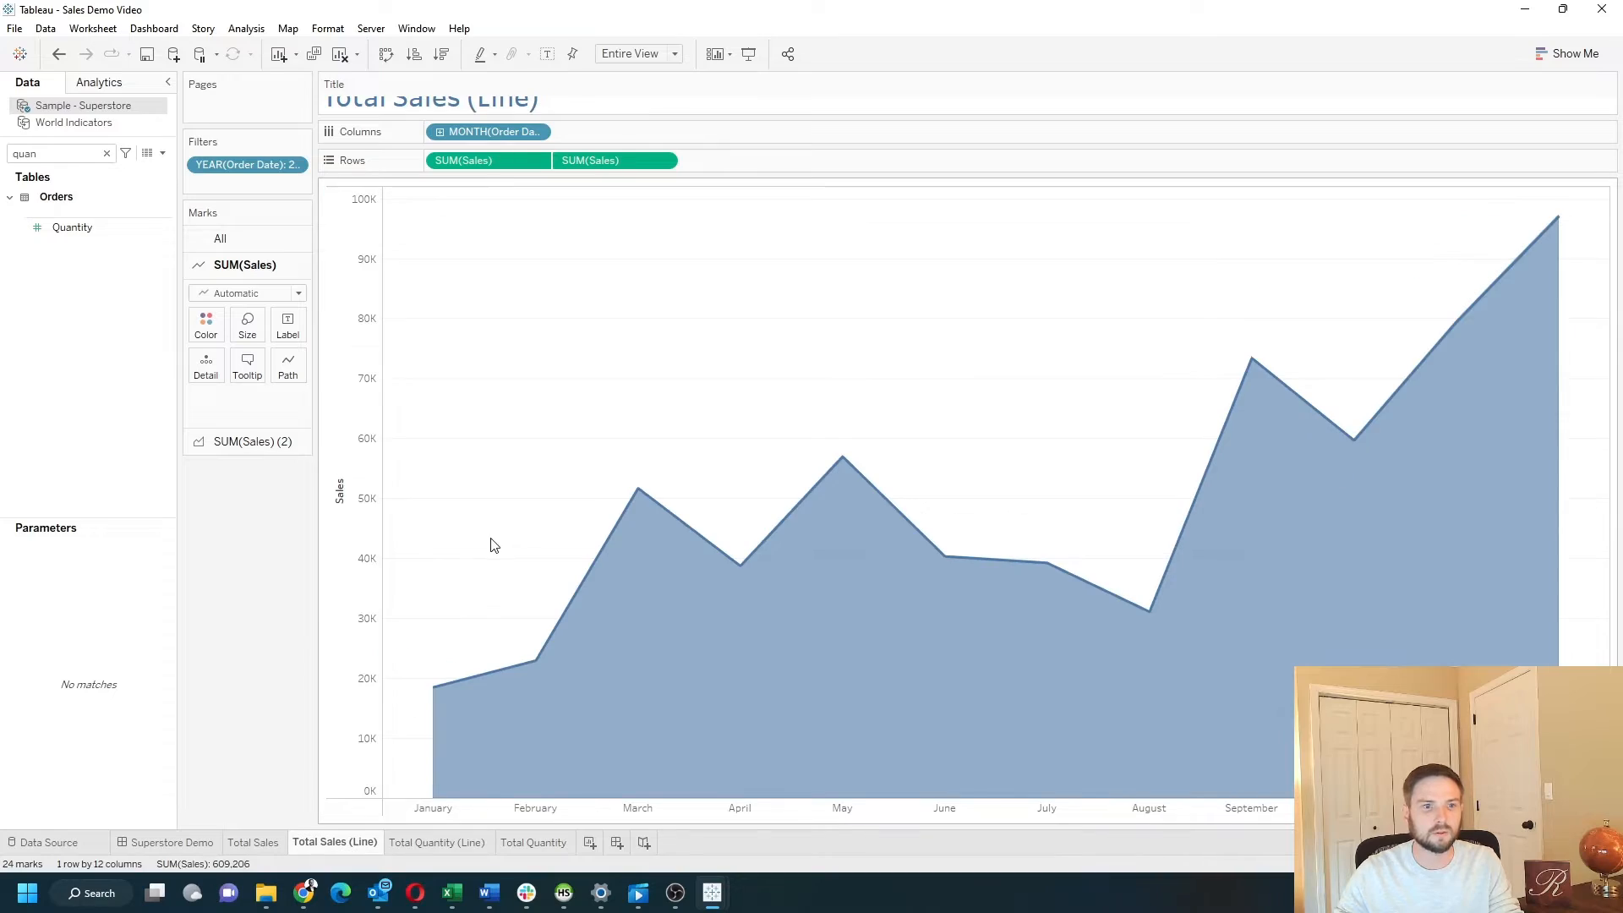
pyautogui.rightClick(359, 382)
pyautogui.click(414, 540)
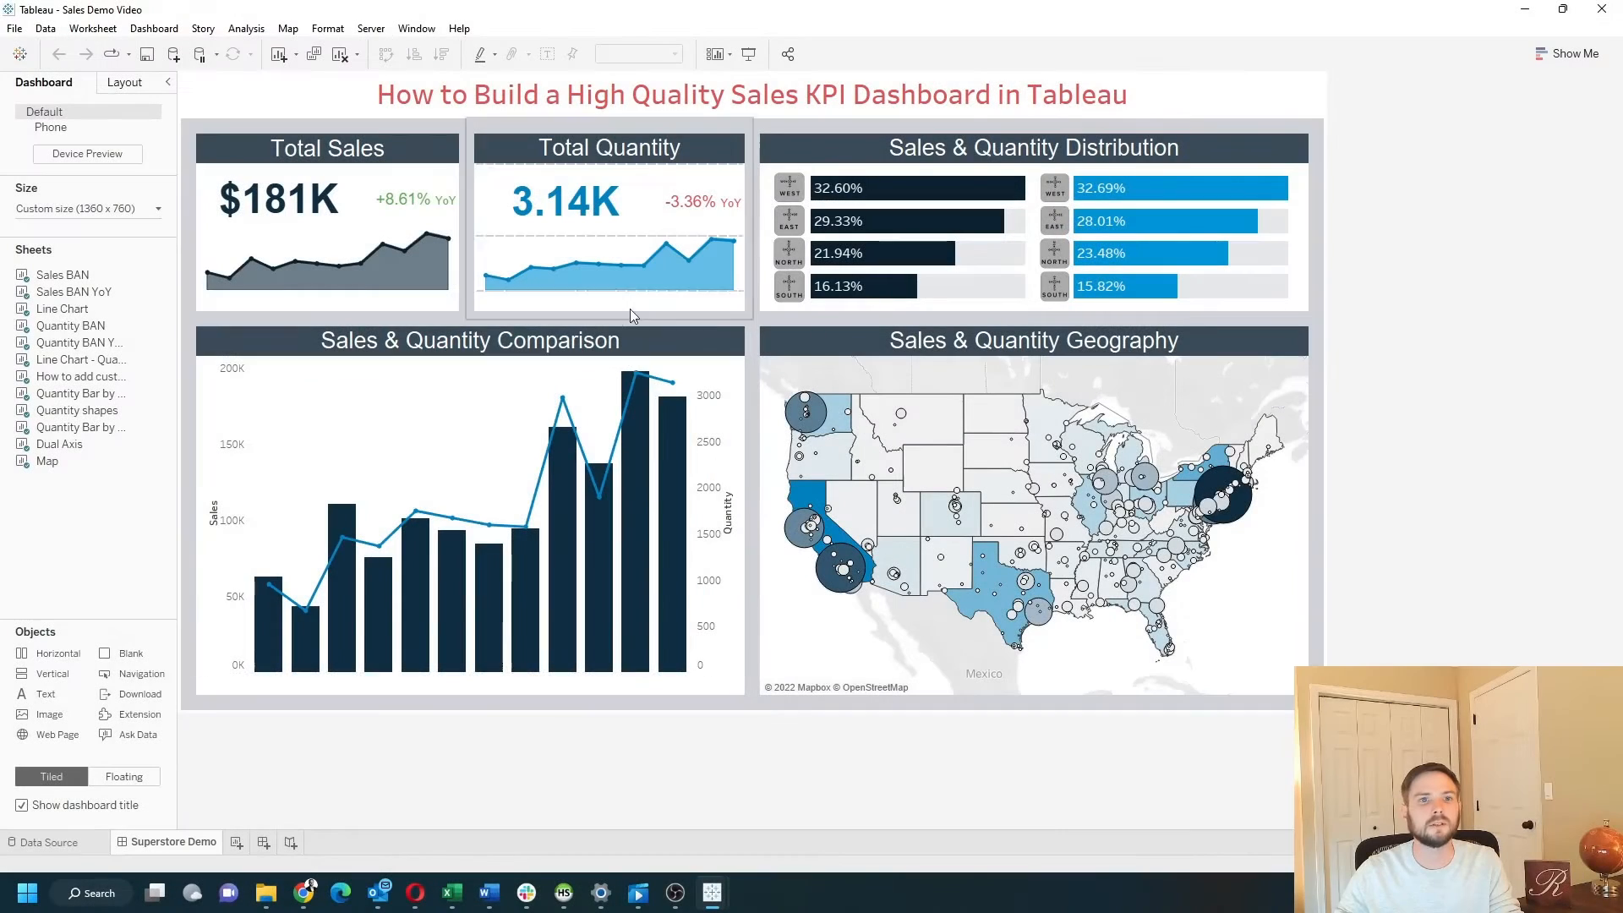
# Step: Duplicate the Total Sales worksheet and rename the copy "Total Sales (YoY)"
pyautogui.moveTo(660, 252)
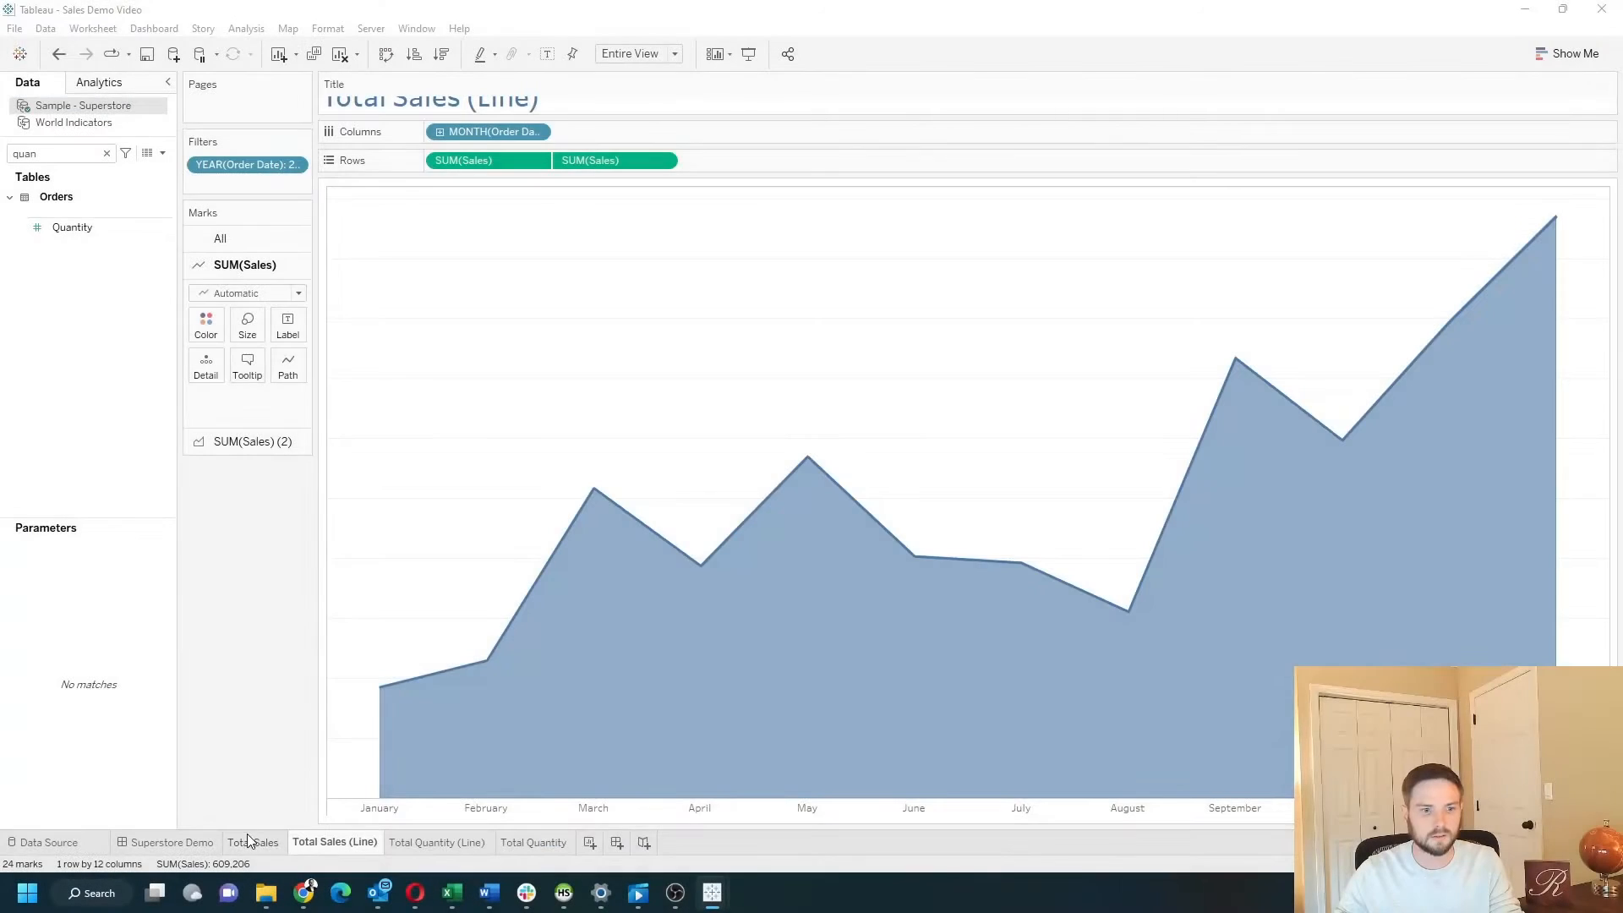
pyautogui.click(250, 842)
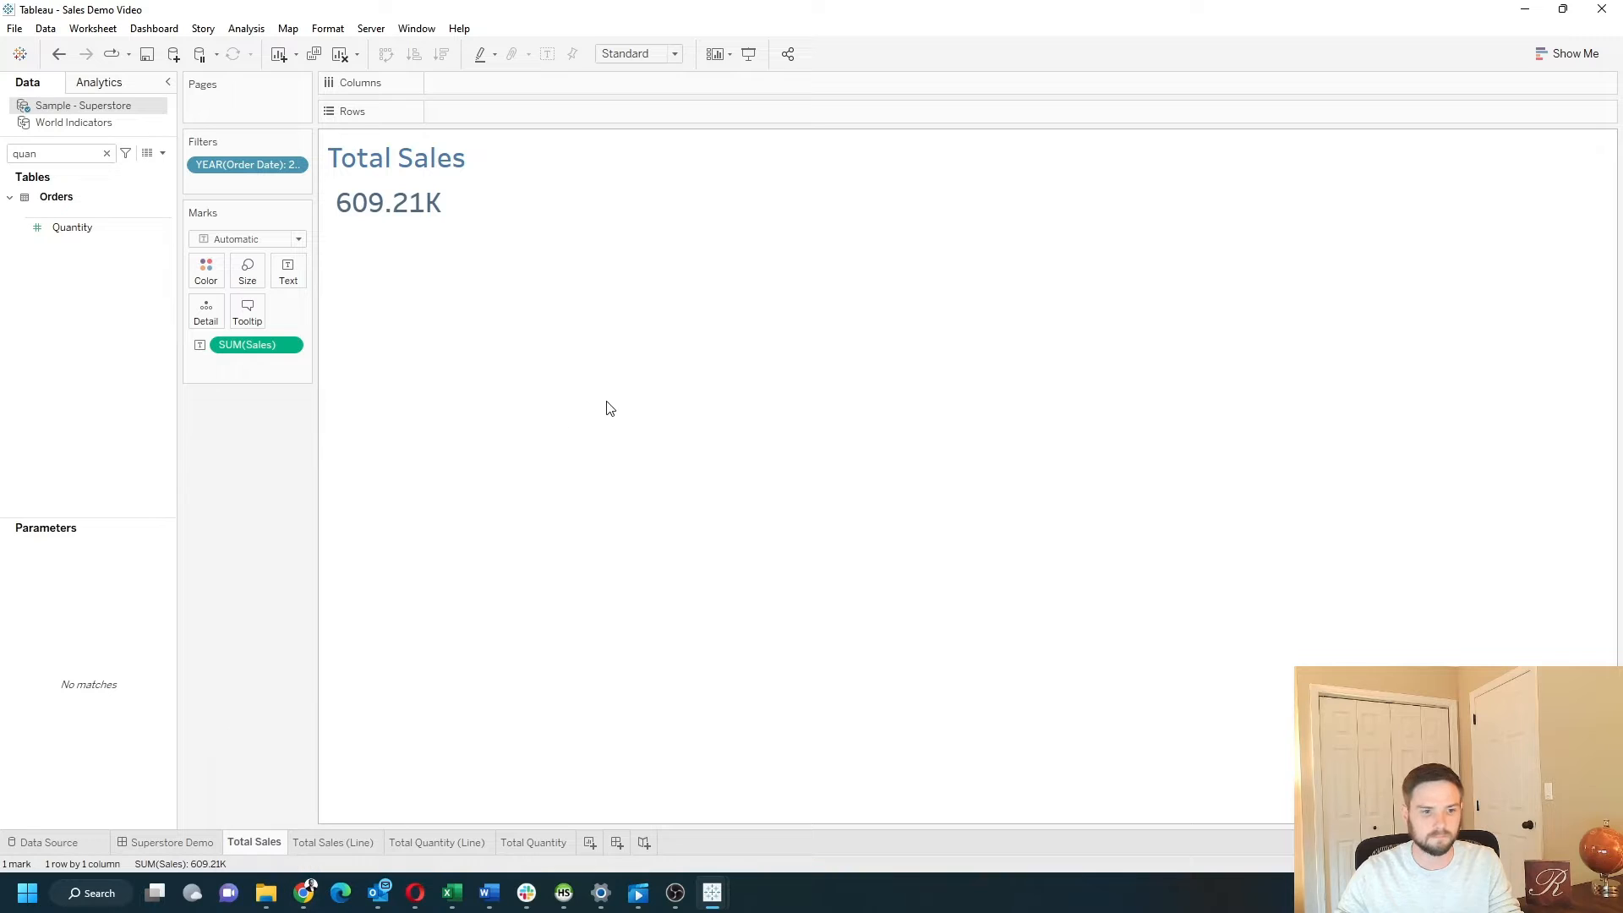
pyautogui.rightClick(277, 848)
pyautogui.click(338, 677)
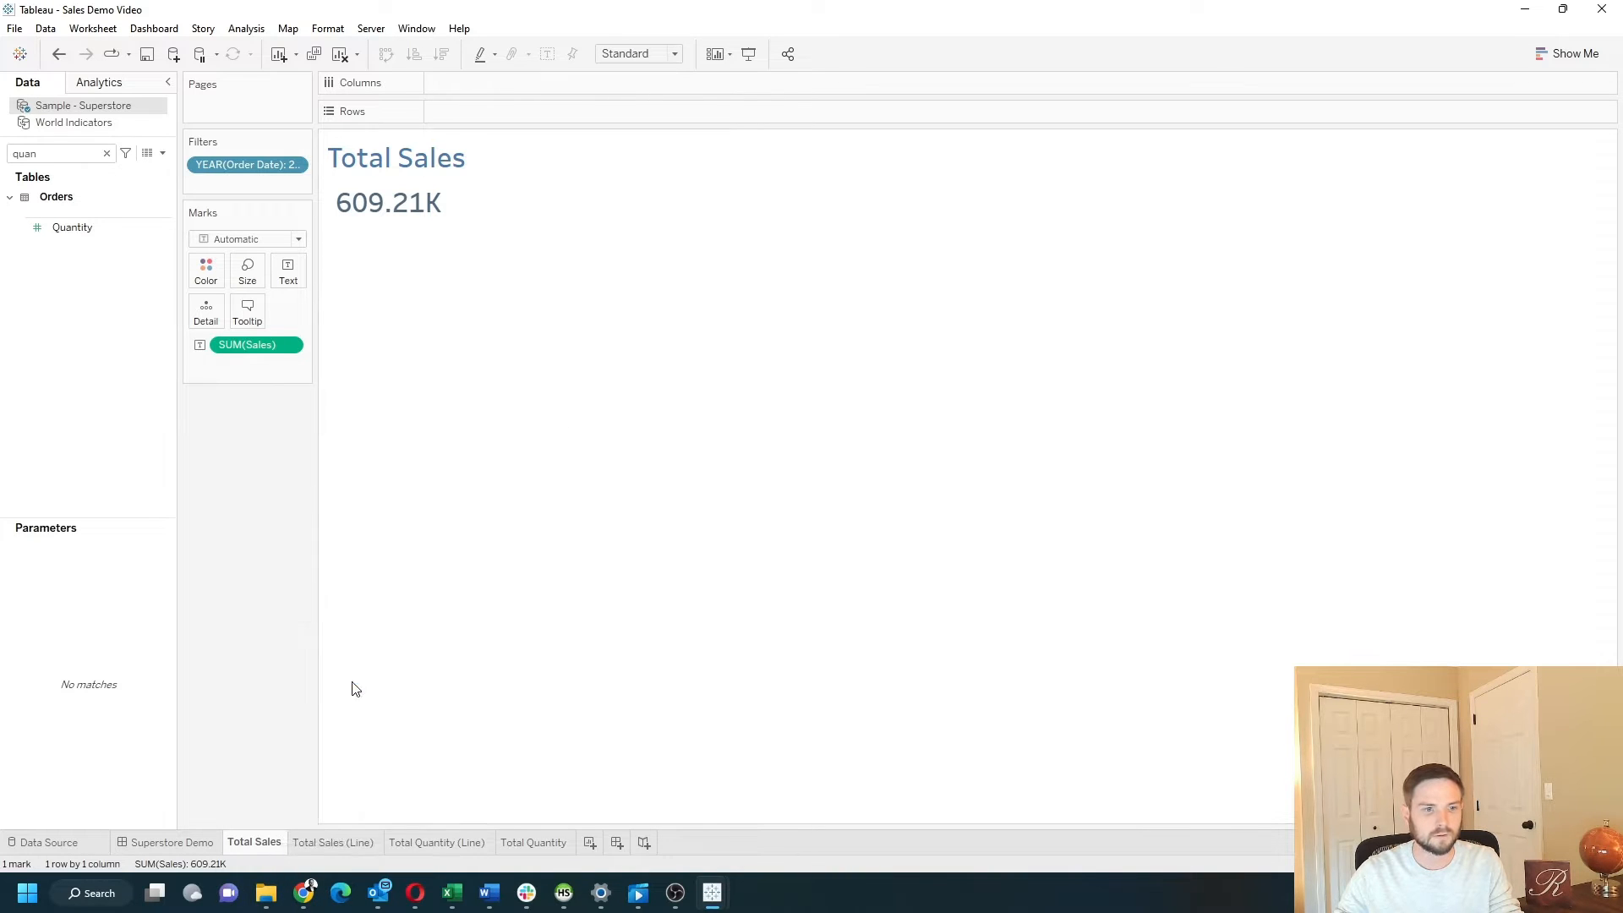
pyautogui.doubleClick(363, 843)
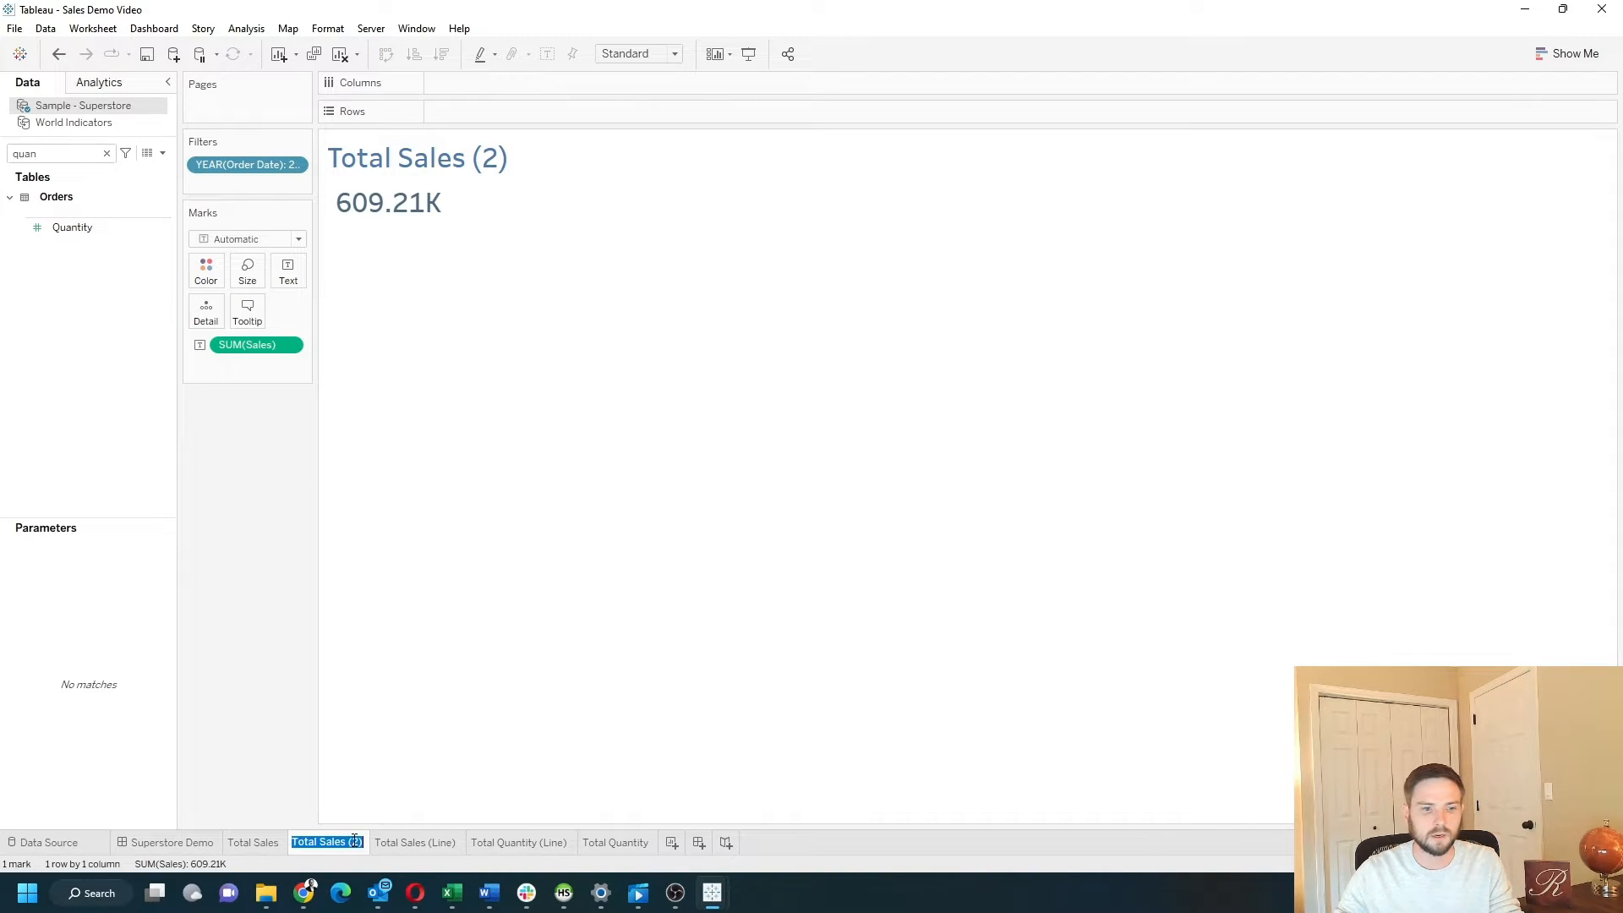
pyautogui.click(359, 839)
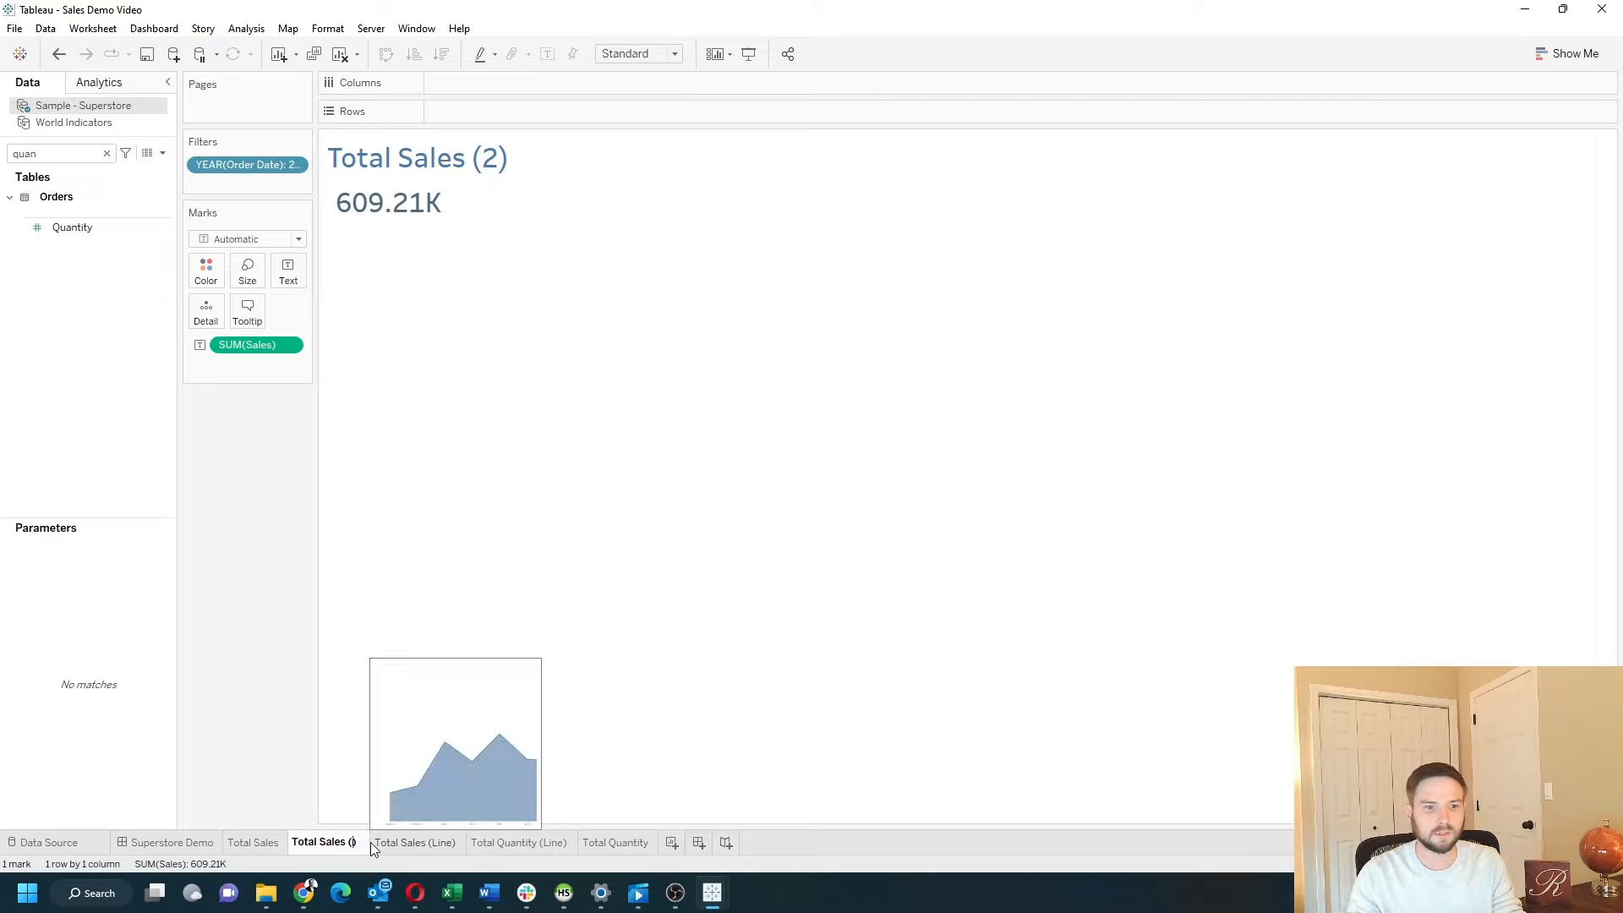
pyautogui.write('YoY')
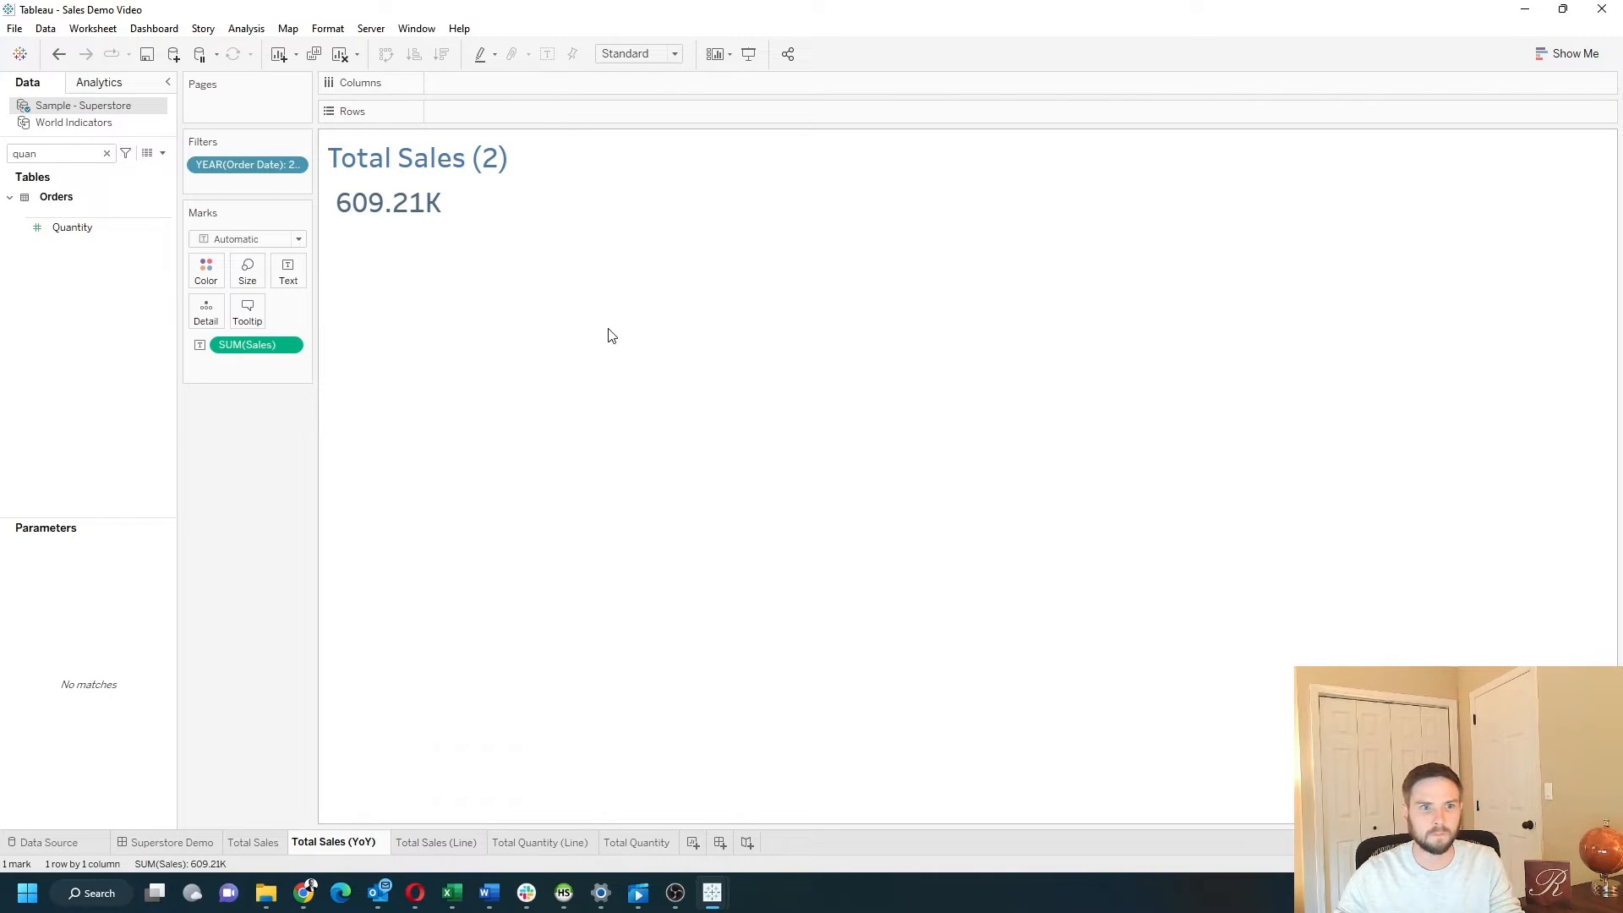
pyautogui.click(614, 349)
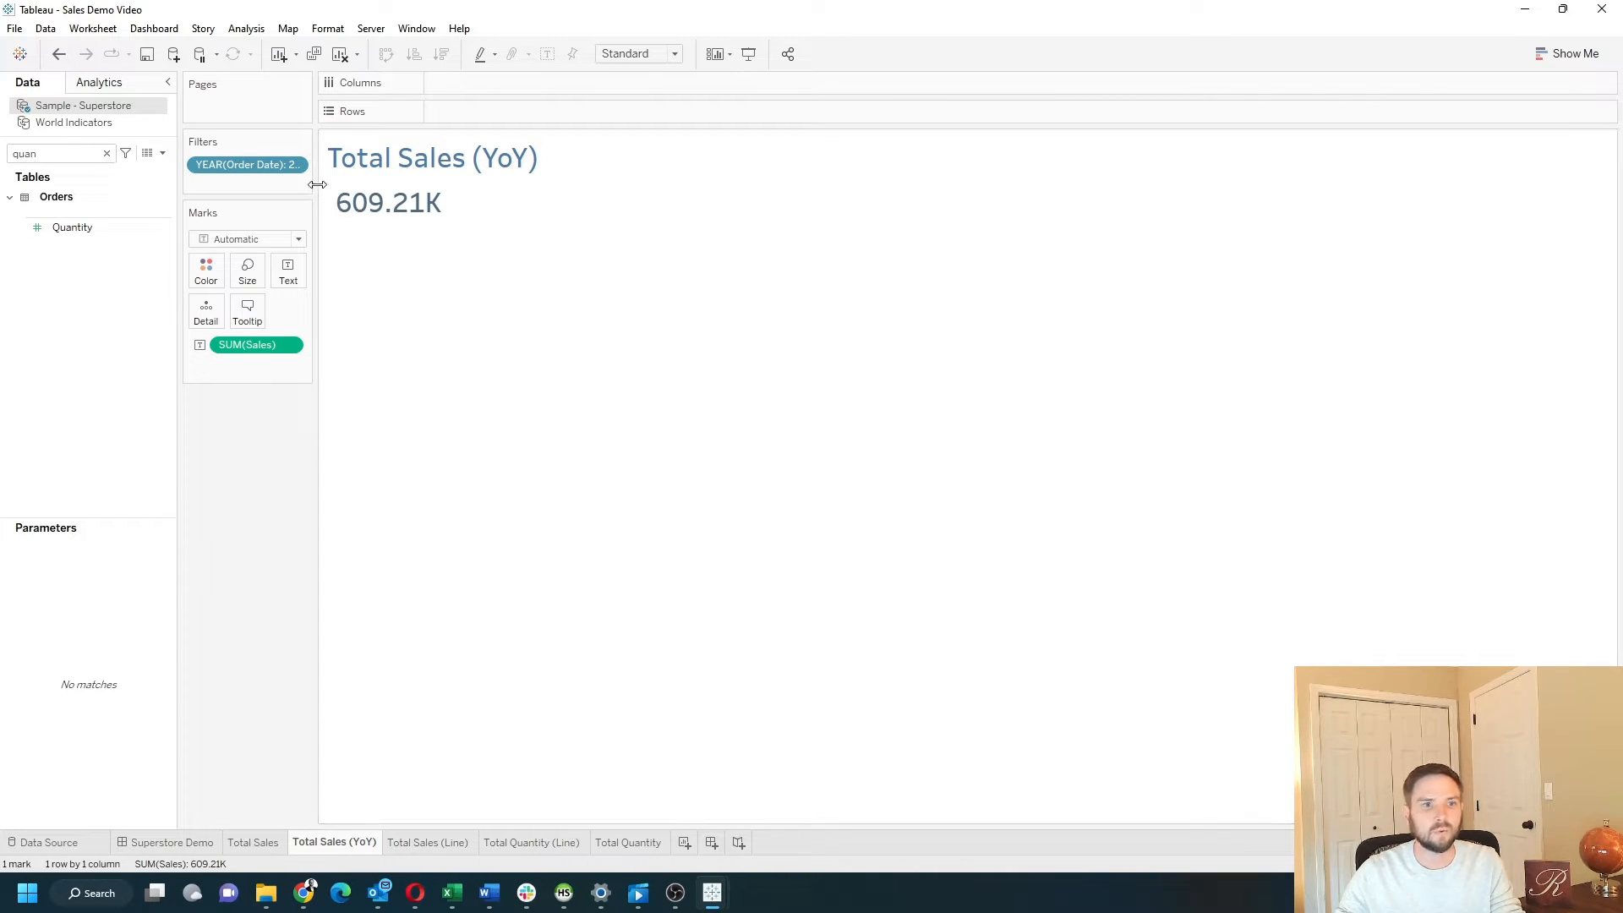
# Step: Widen the filters and marks area, and move YEAR(Order Date) from the filters to the rows
pyautogui.moveTo(317, 184); pyautogui.dragTo(365, 188)
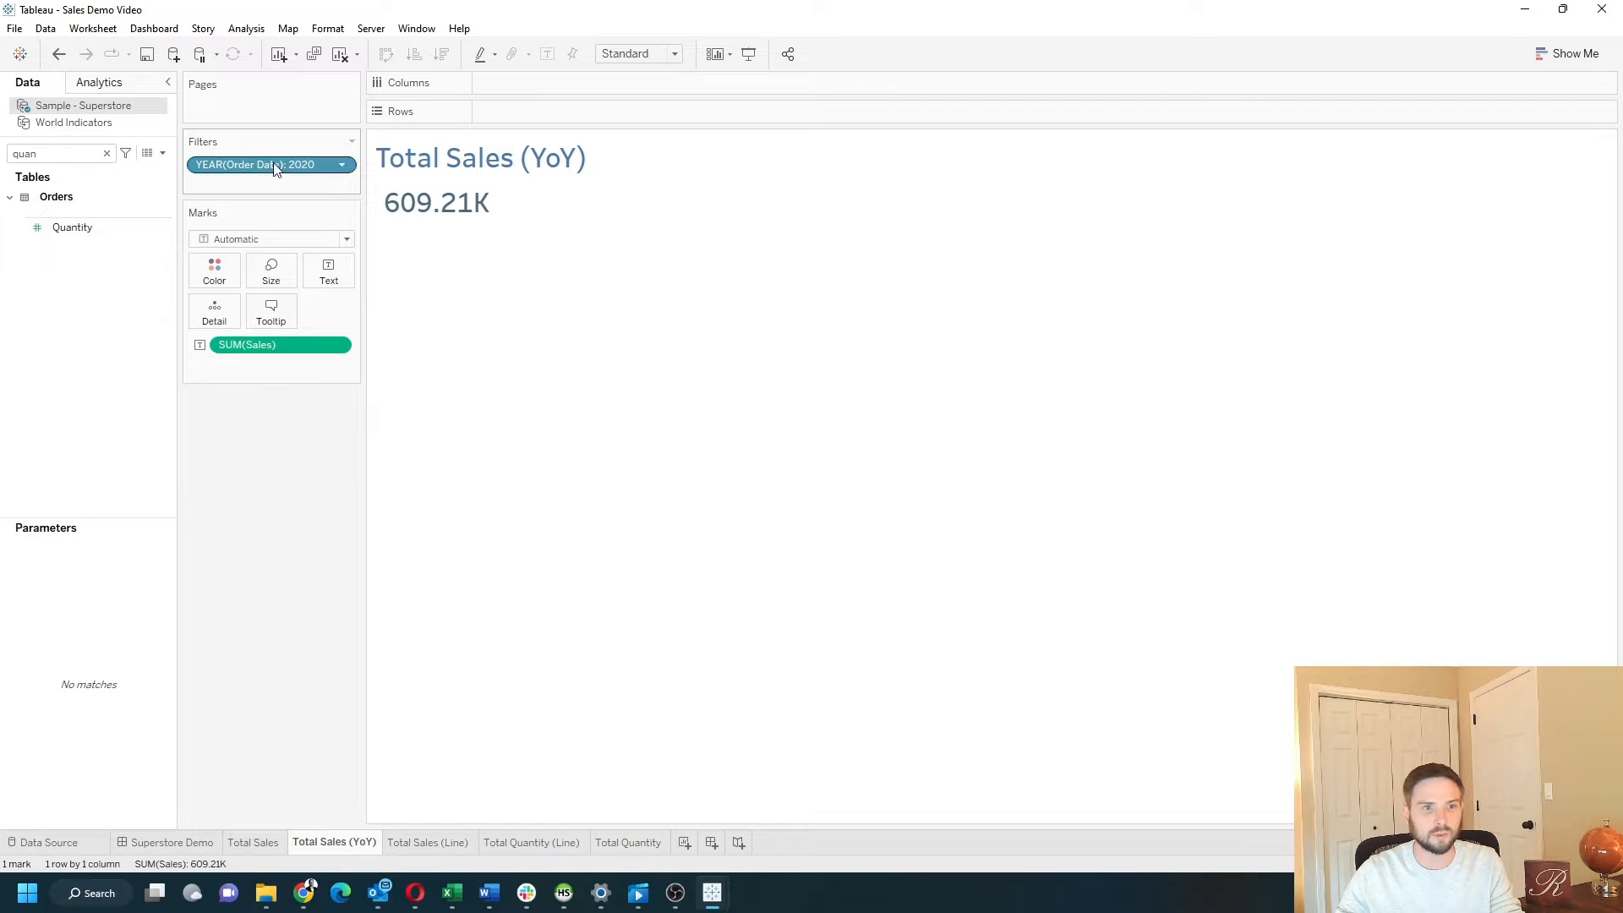
pyautogui.moveTo(237, 168); pyautogui.dragTo(560, 111)
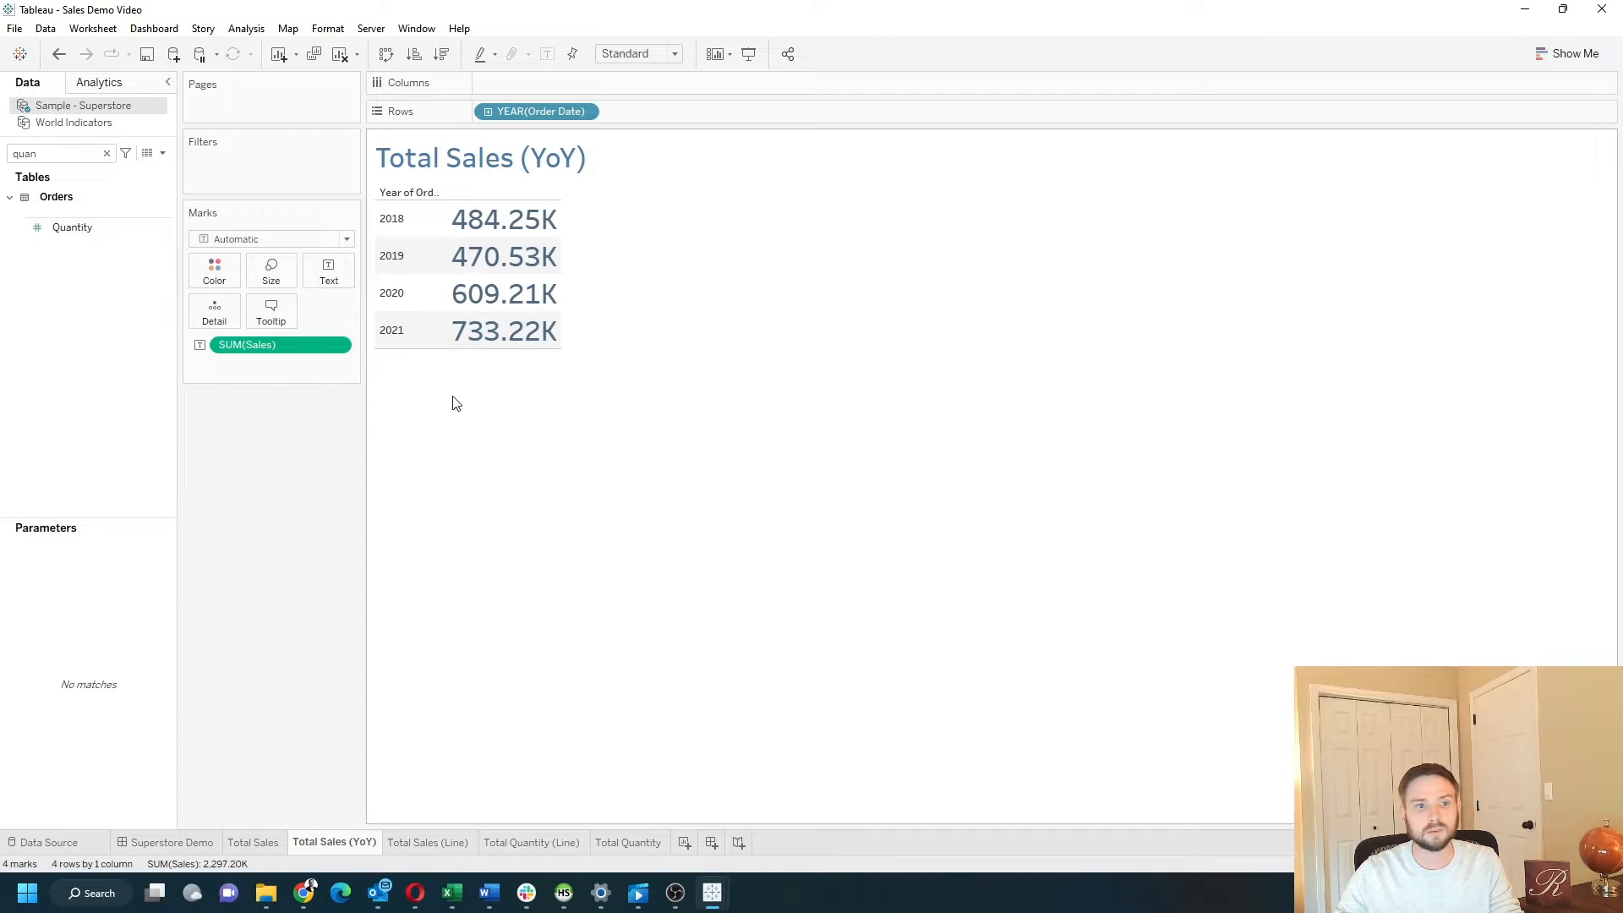
# Step: Apply the Percent Difference quick table calculation to the SUM(Sales) measure in the marks
pyautogui.rightClick(344, 344)
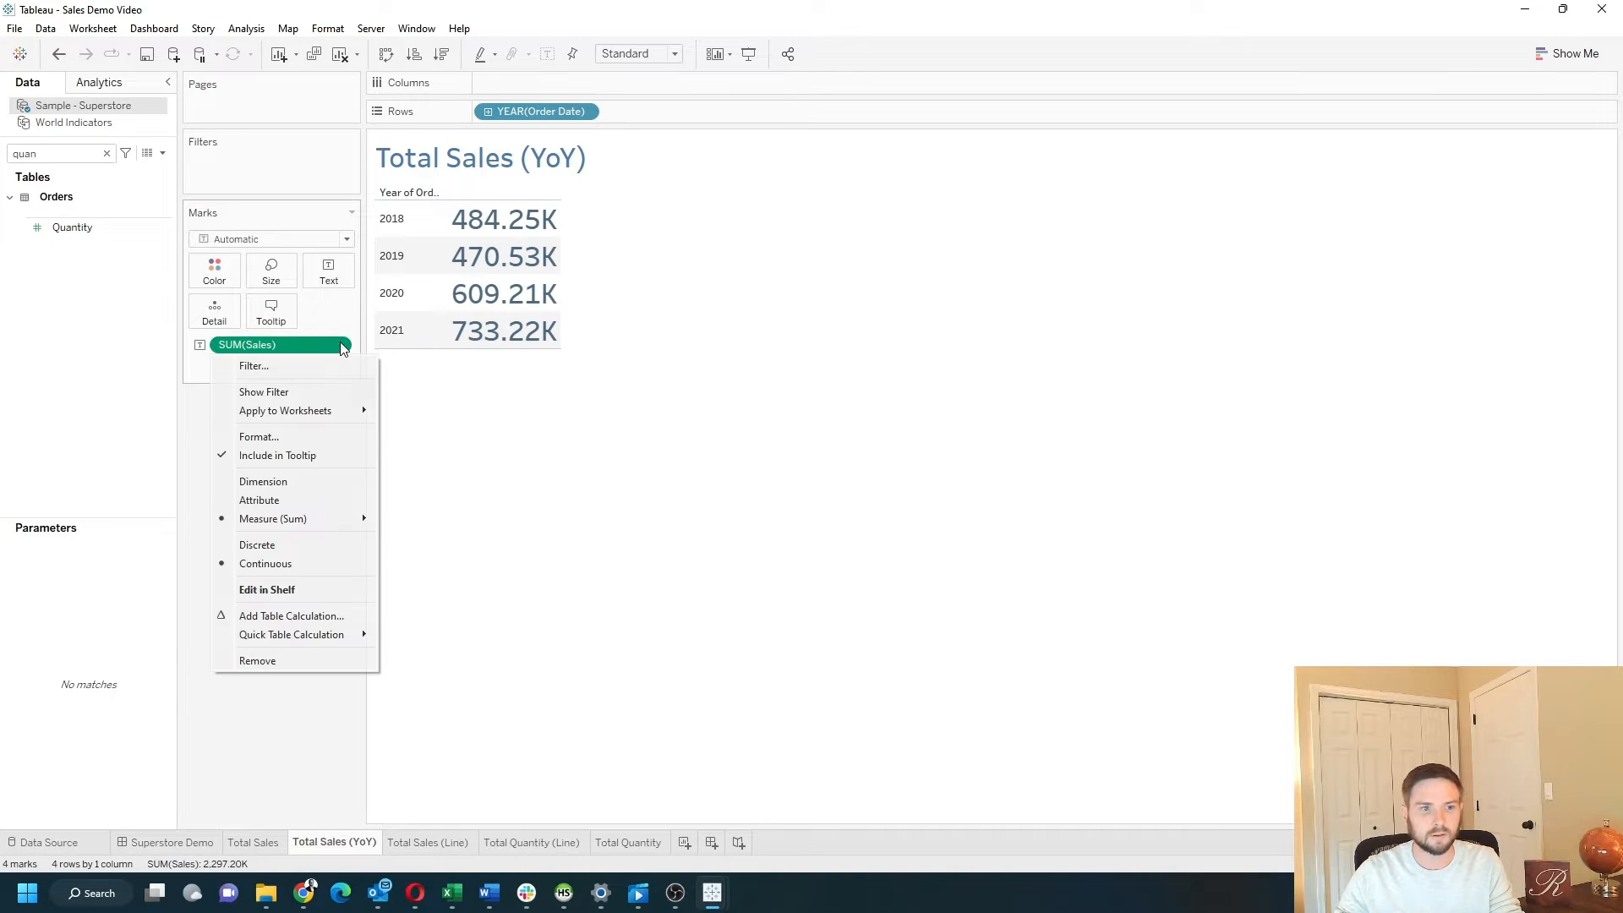
pyautogui.moveTo(334, 635)
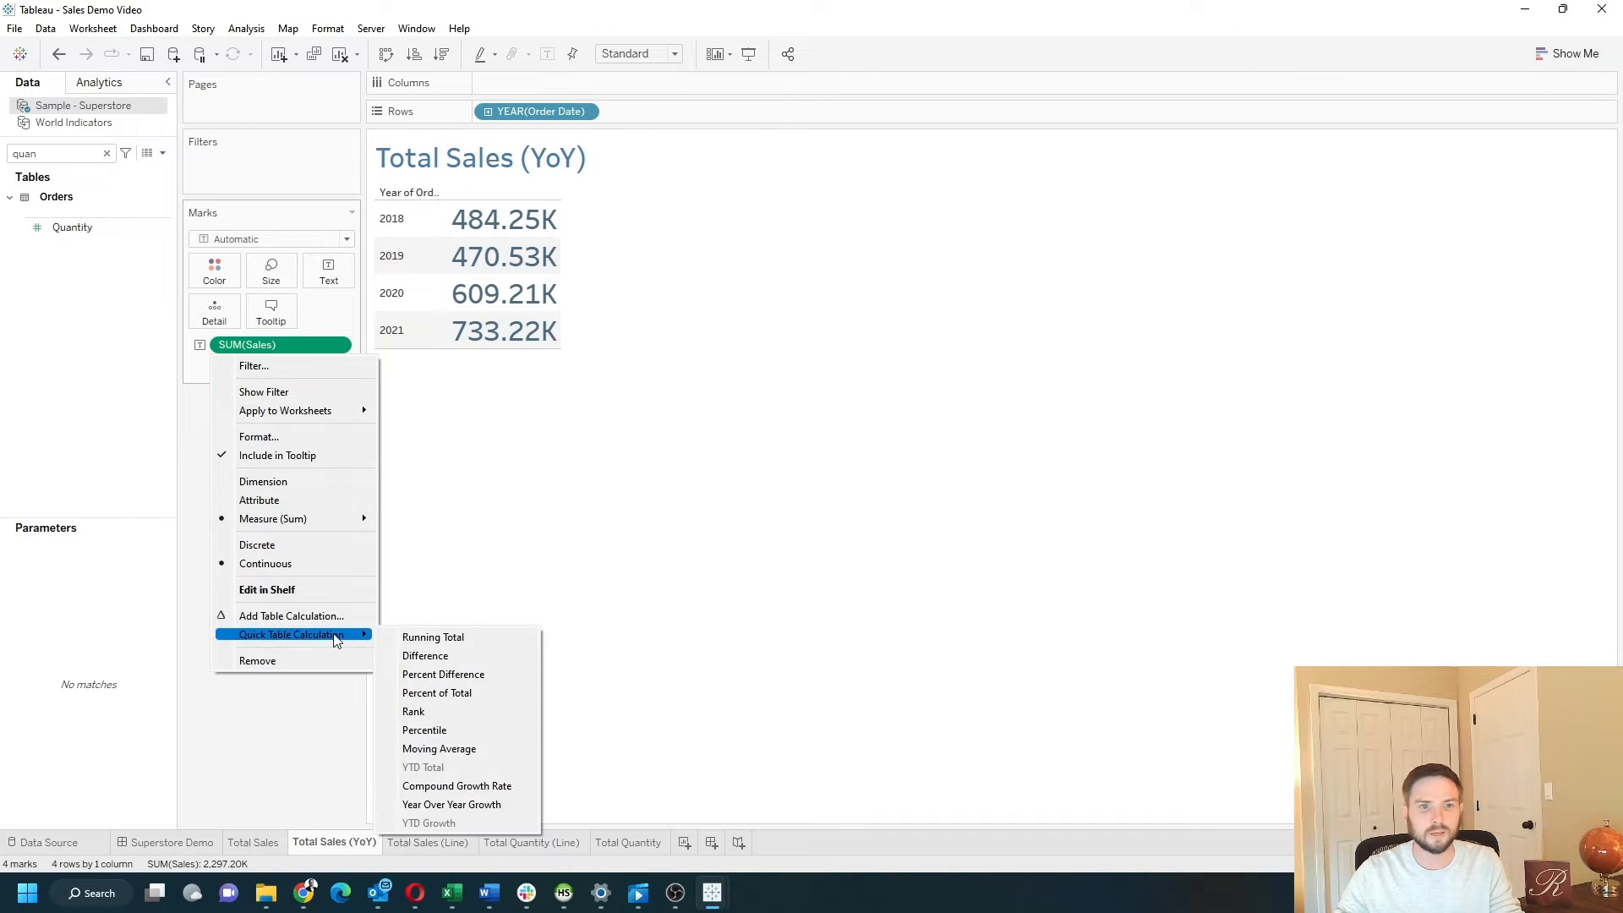
pyautogui.click(443, 674)
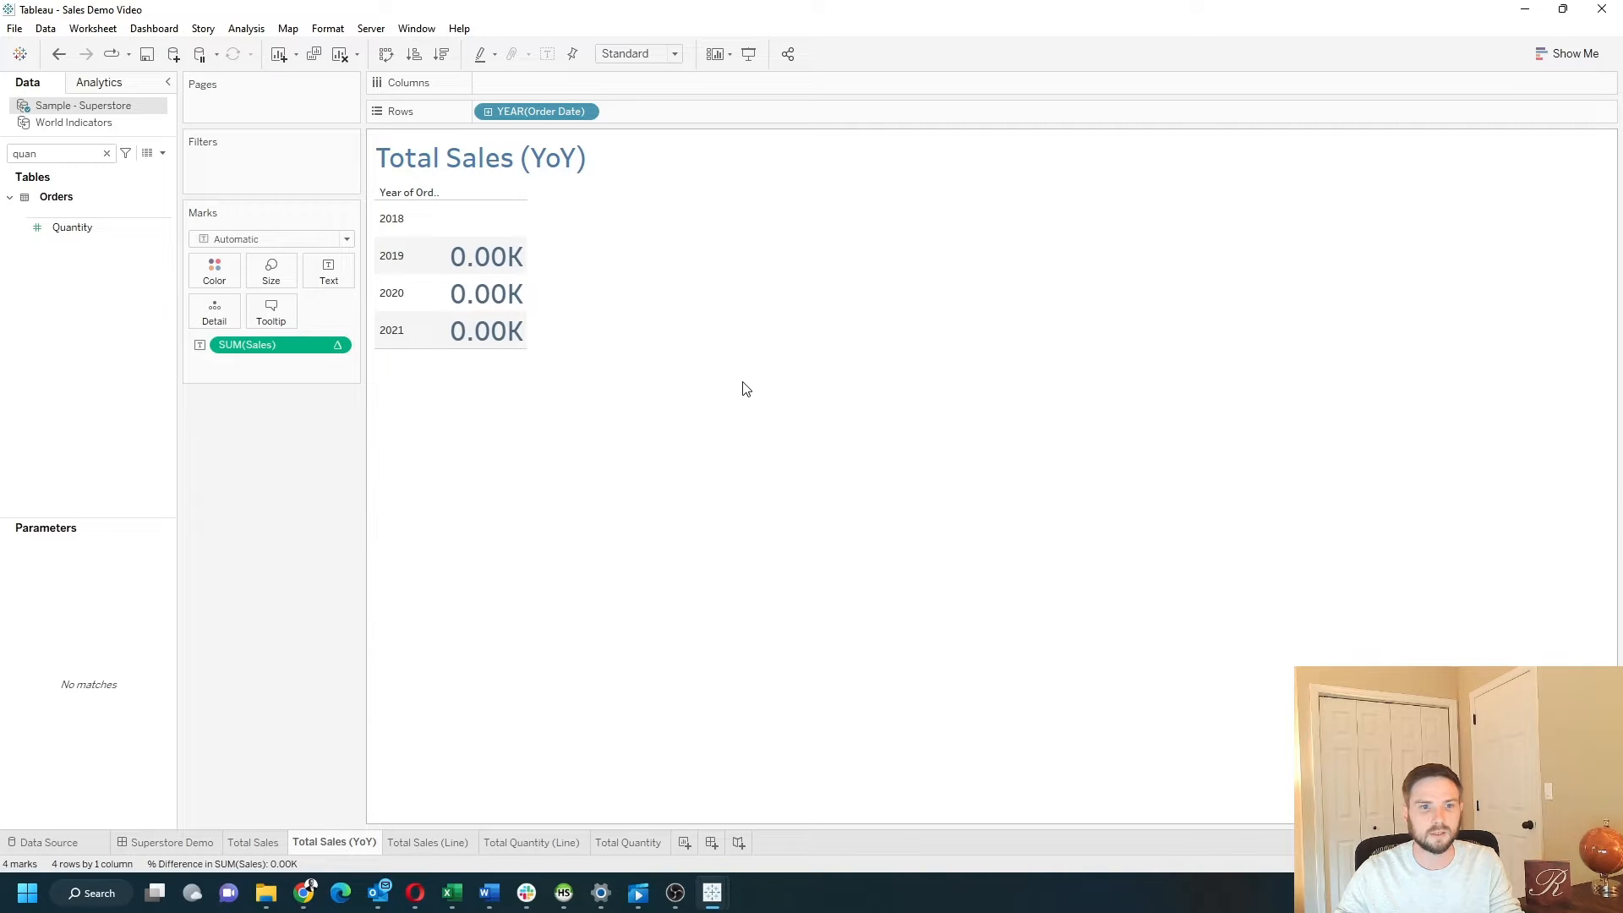
# Step: Format the SUM(Sales) percent difference numbers as a percentage with 2 decimal places and close the formatting pane
pyautogui.rightClick(341, 345)
pyautogui.click(312, 420)
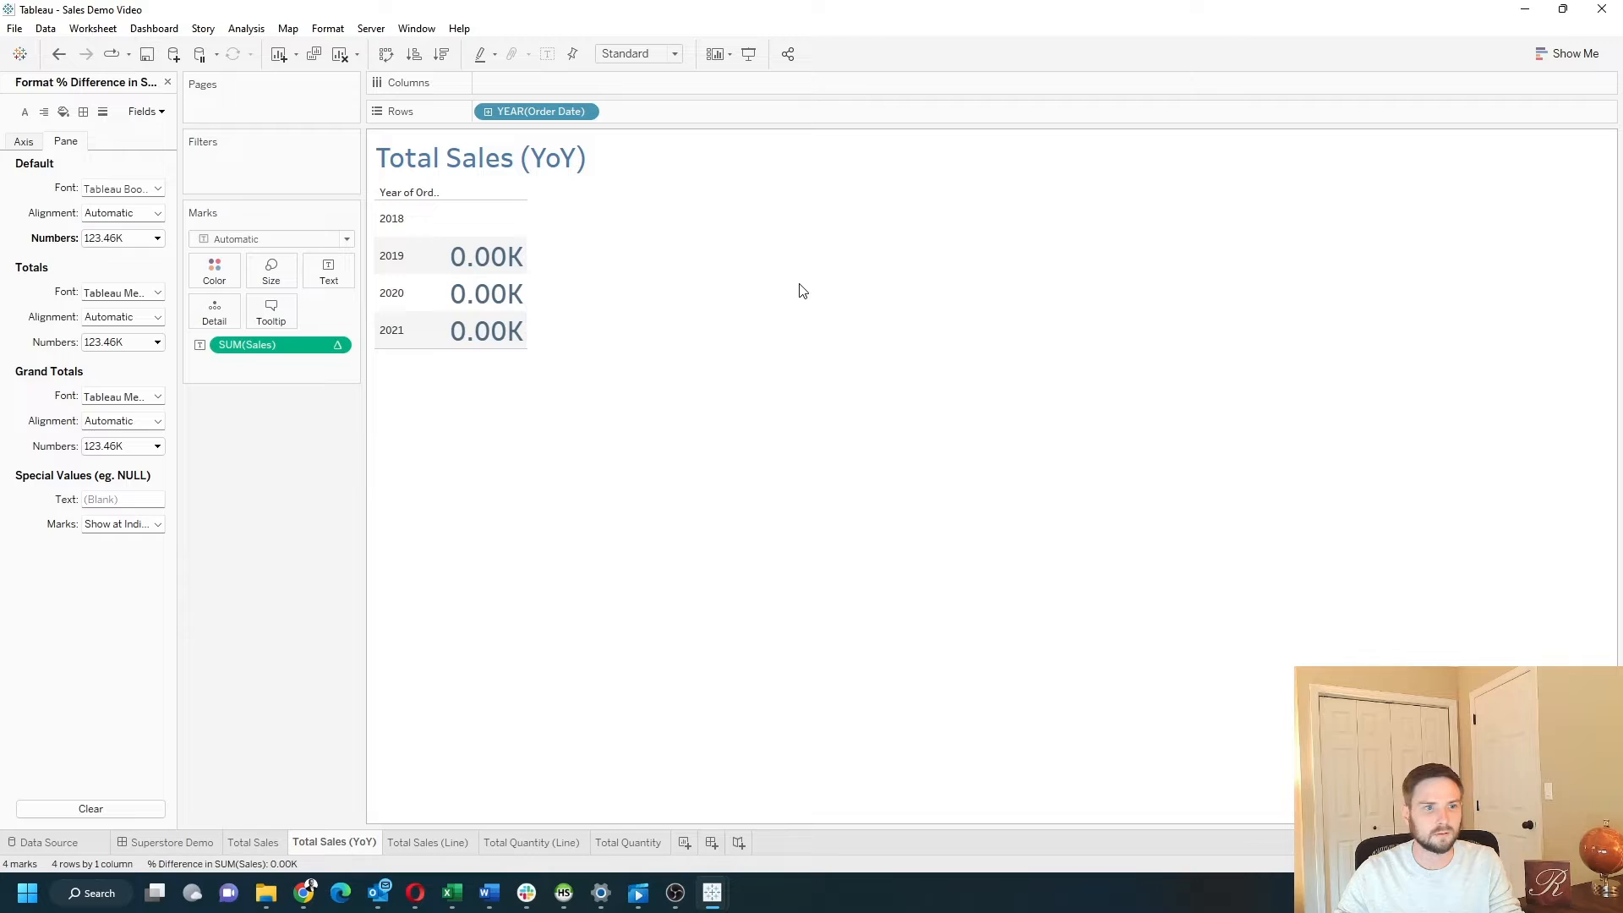
pyautogui.click(152, 237)
pyautogui.click(164, 342)
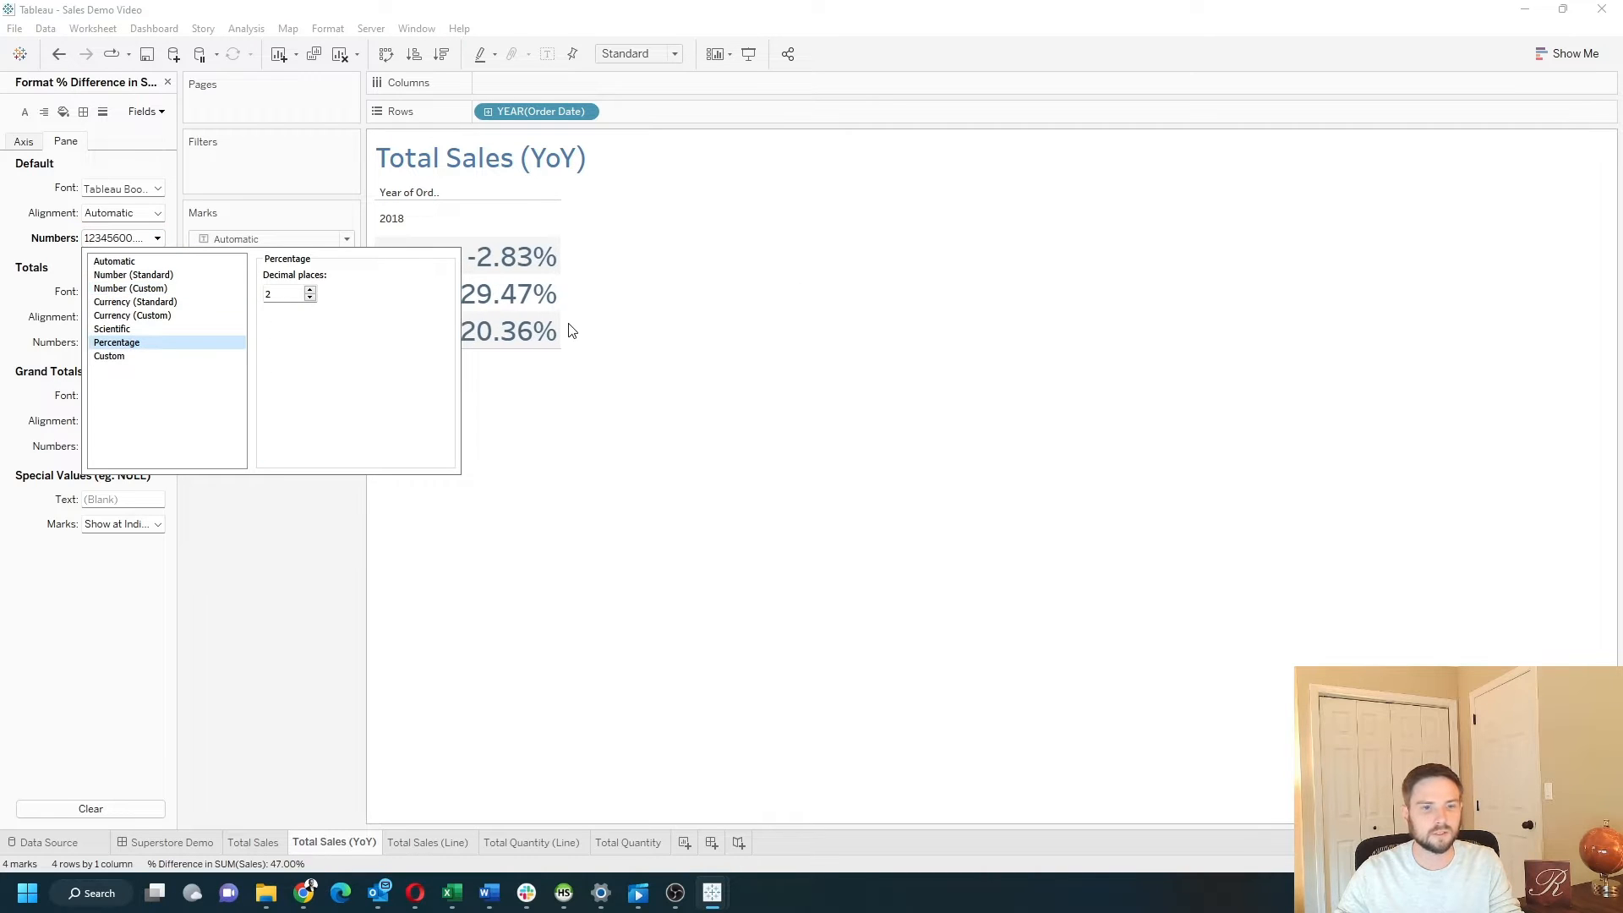
pyautogui.click(1038, 290)
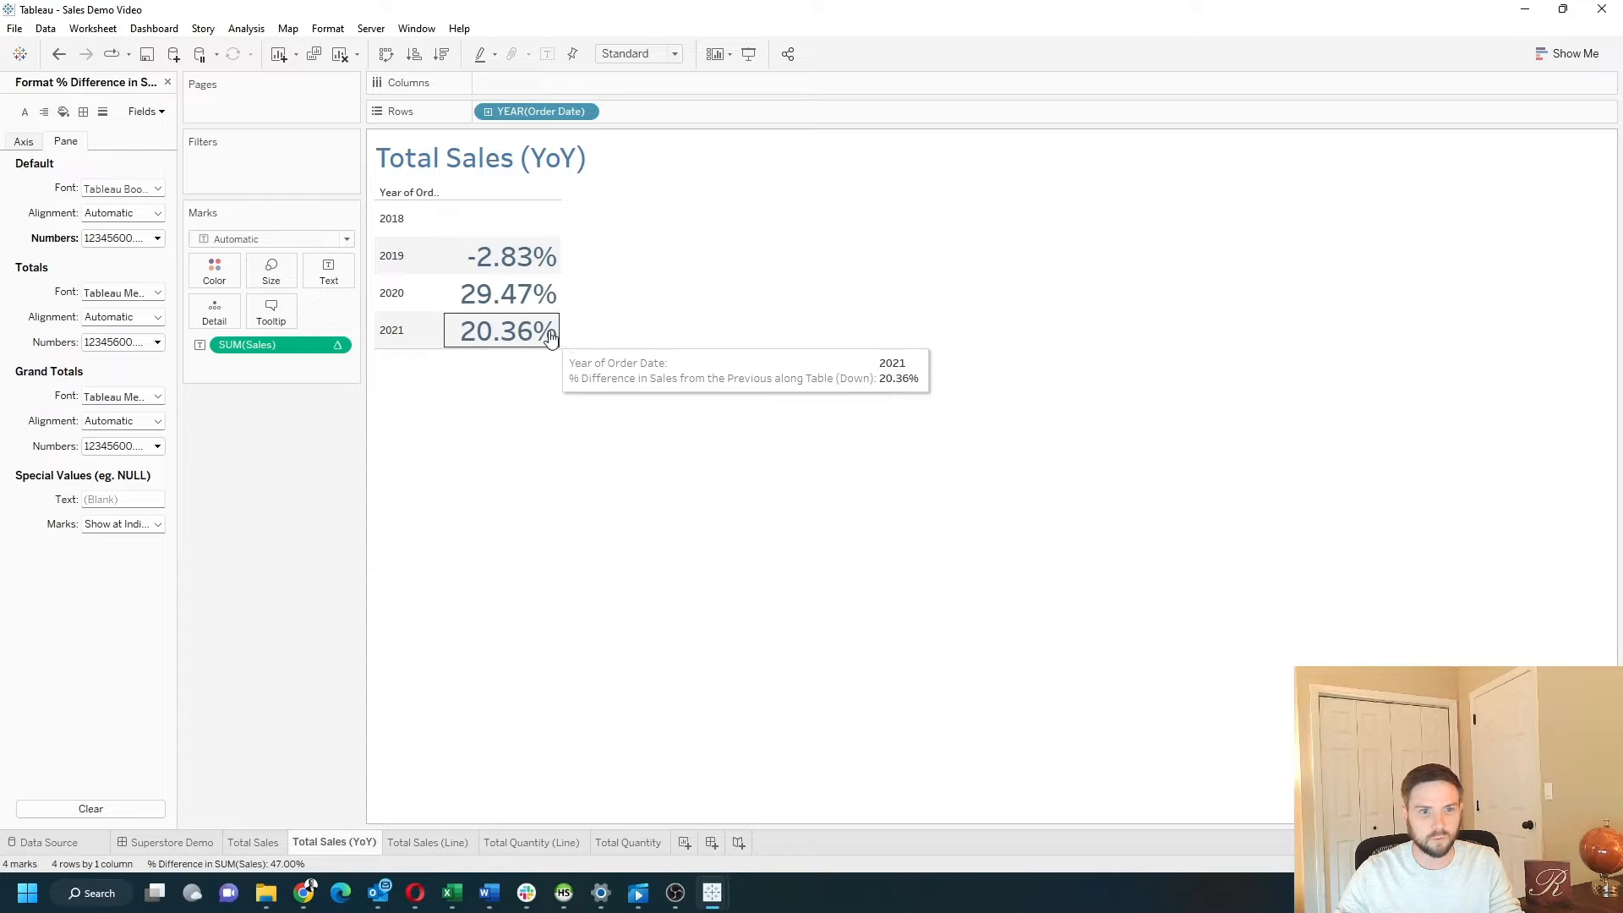
pyautogui.moveTo(448, 306)
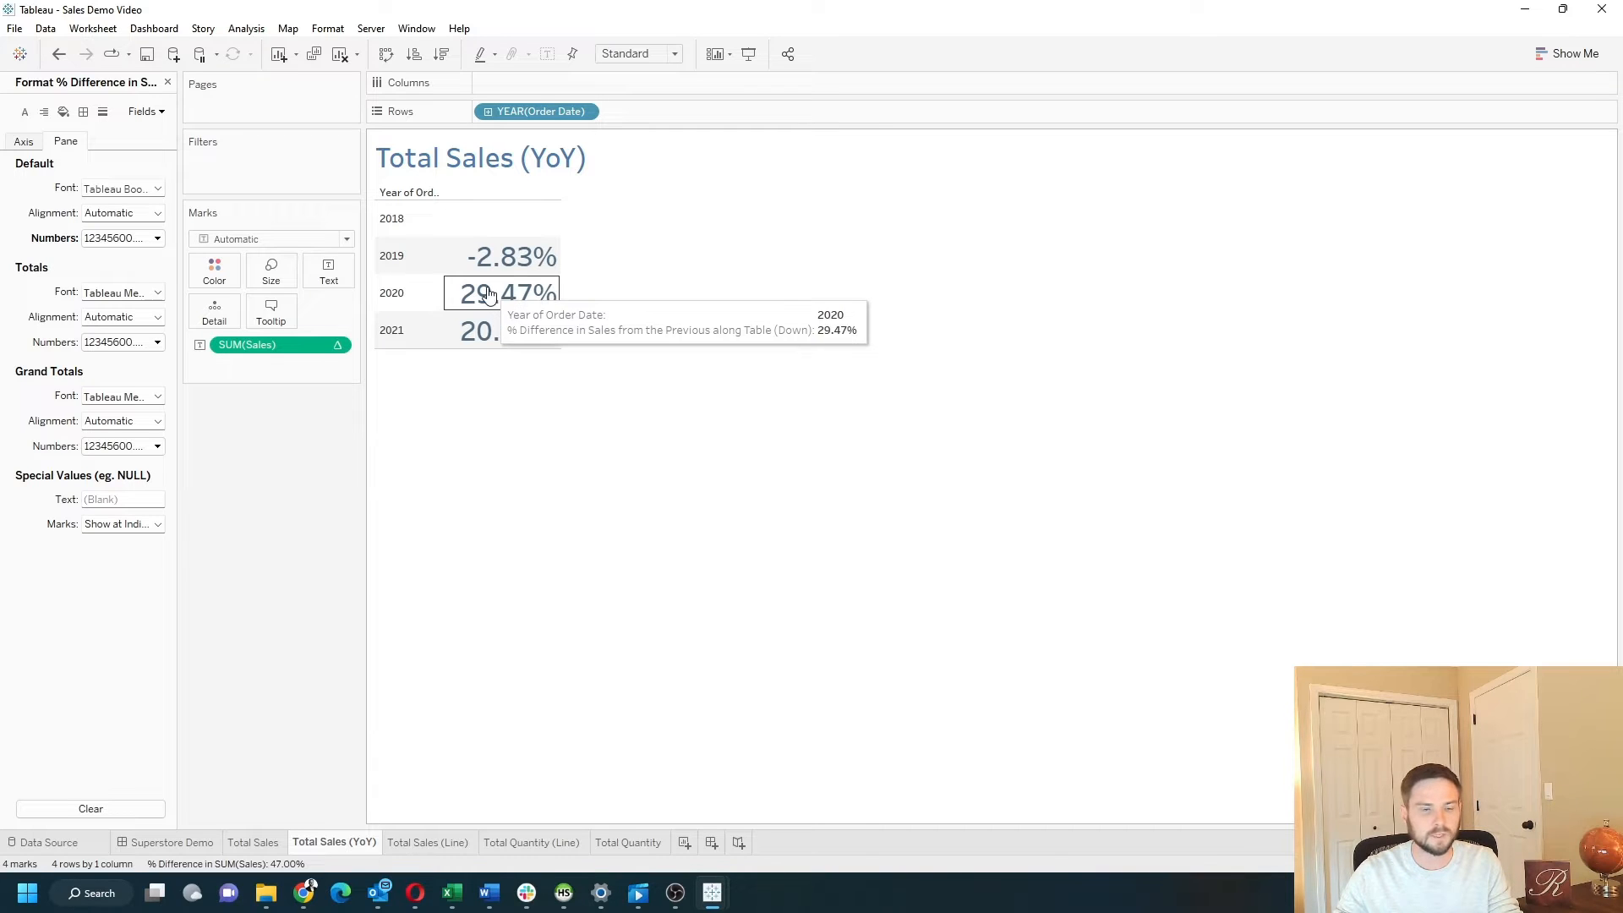
pyautogui.click(168, 83)
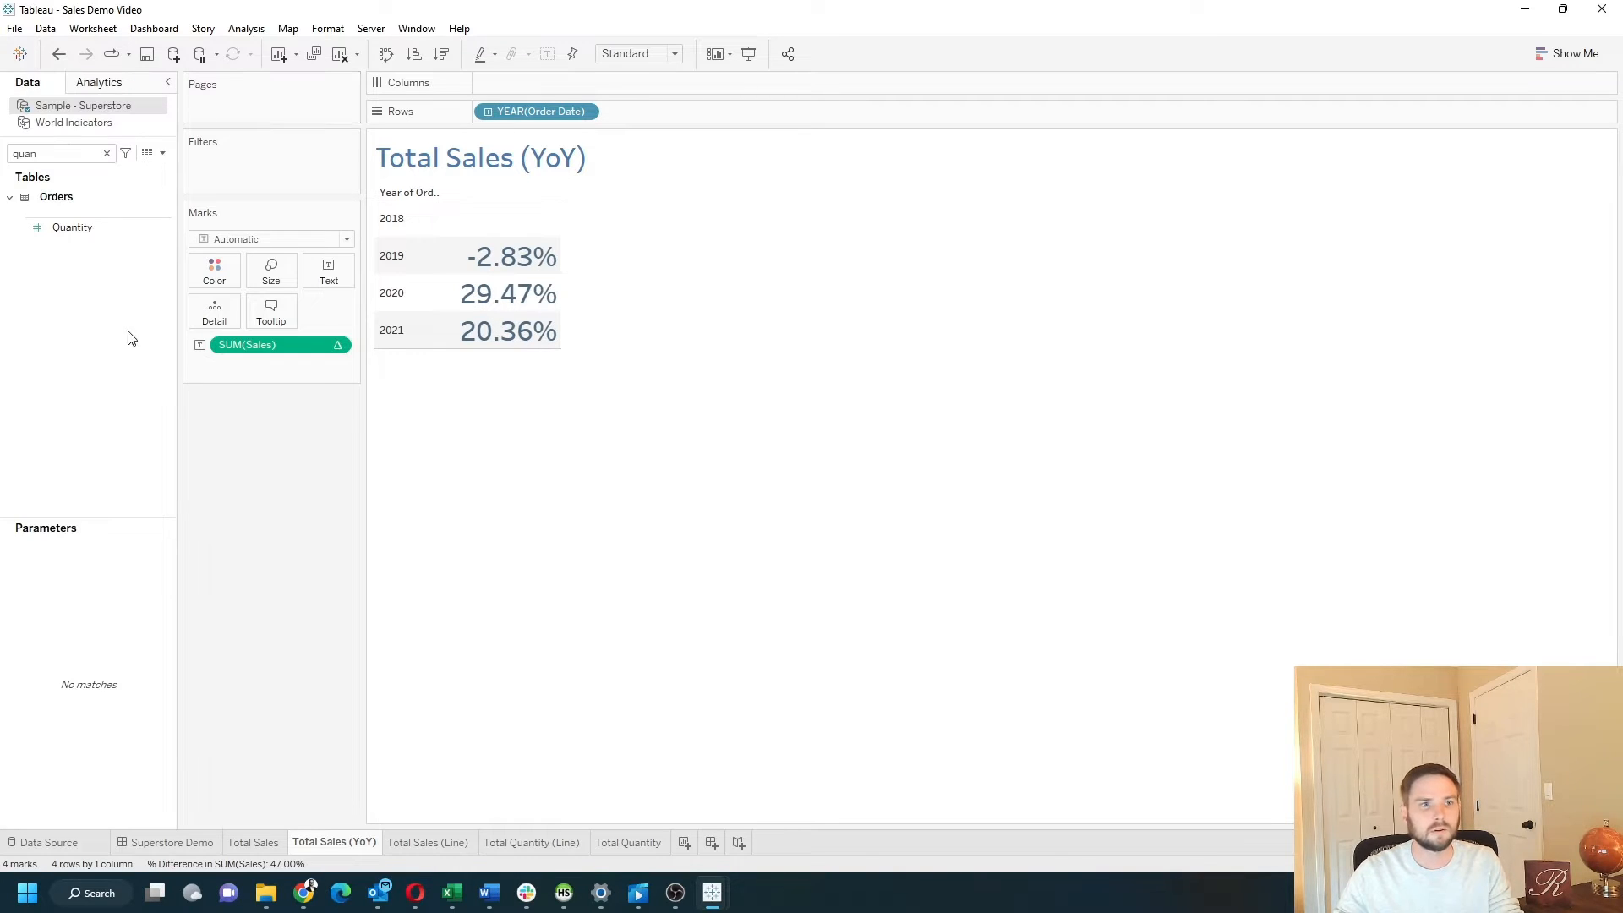
# Step: Create a calculated field with the formula "if DATEPART('year', [Order Date]) = 2020 then TRUE else FALSE end"
pyautogui.click(164, 154)
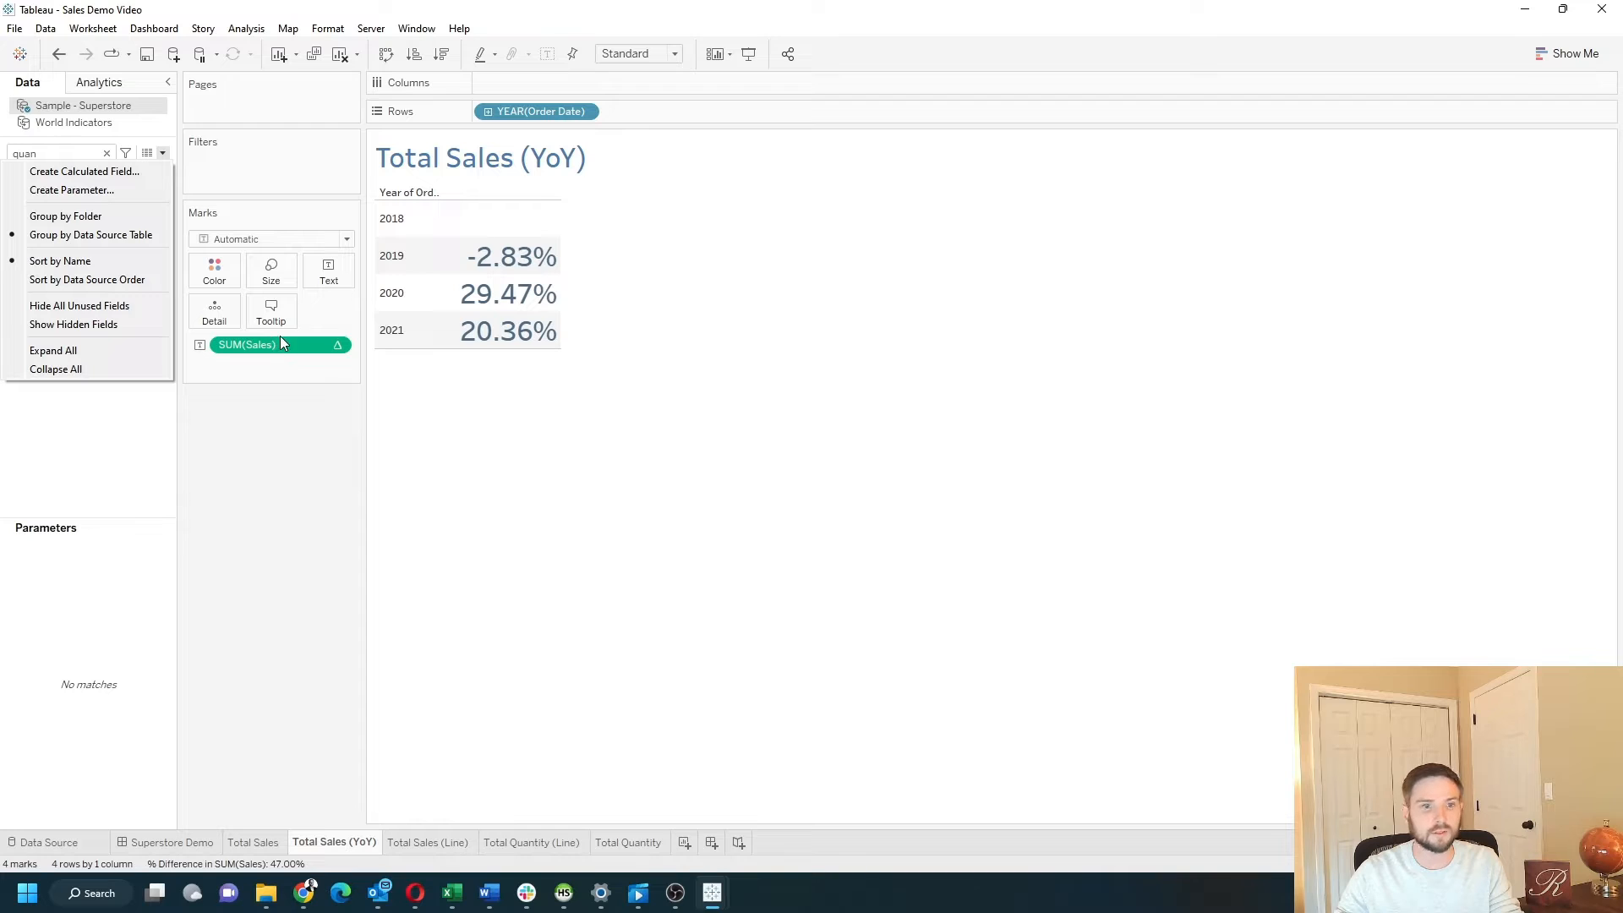
pyautogui.click(84, 171)
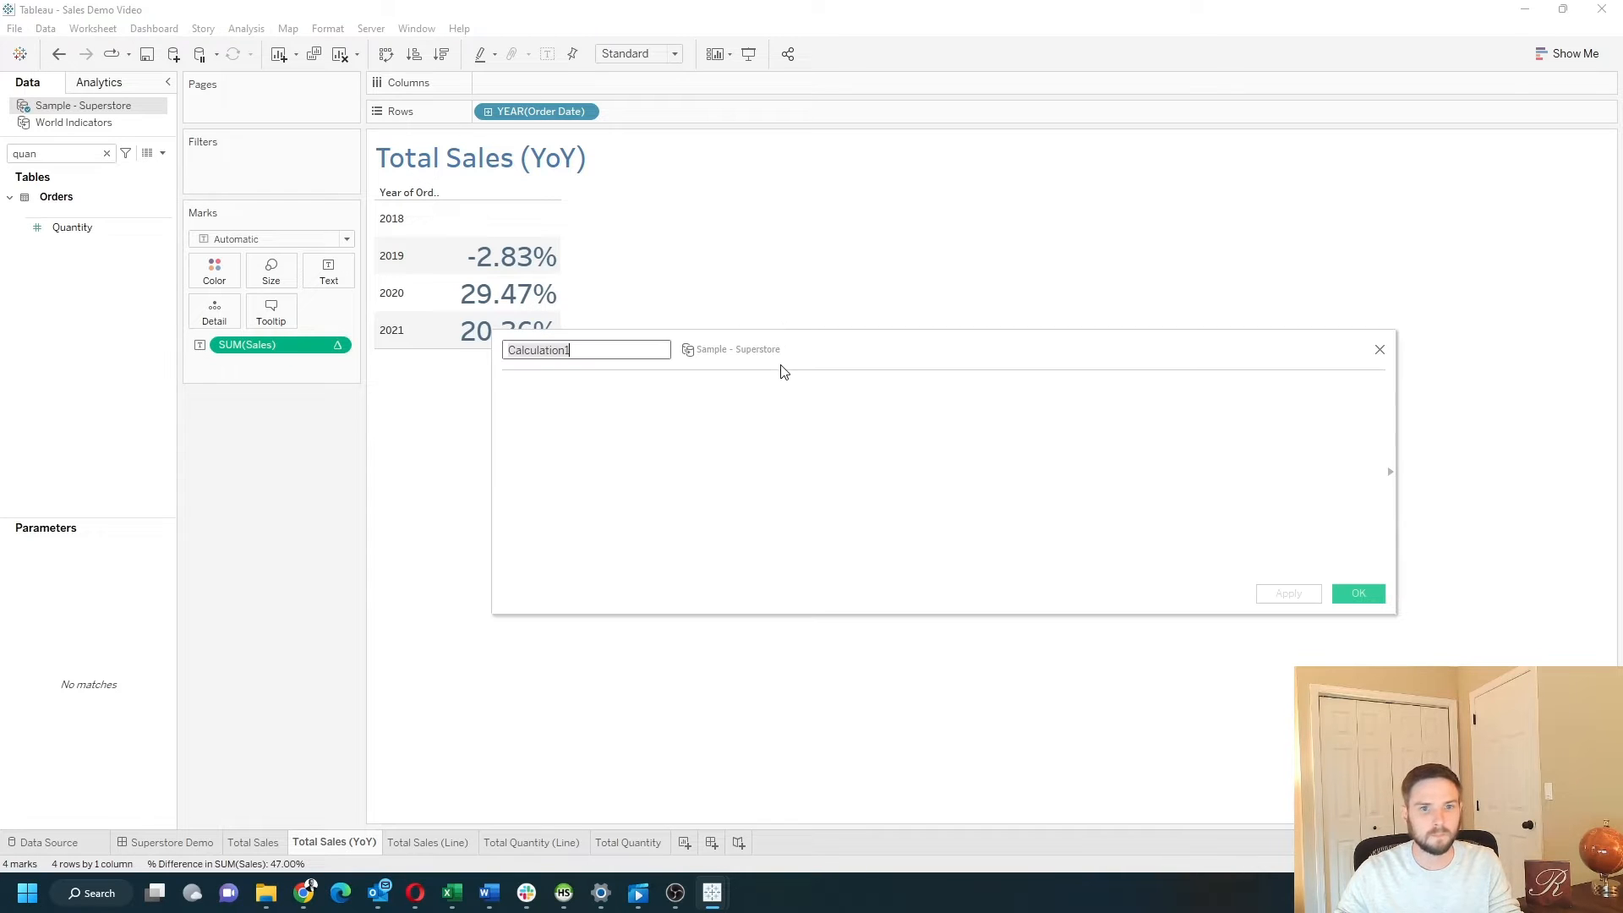
pyautogui.click(754, 455)
pyautogui.write('if')
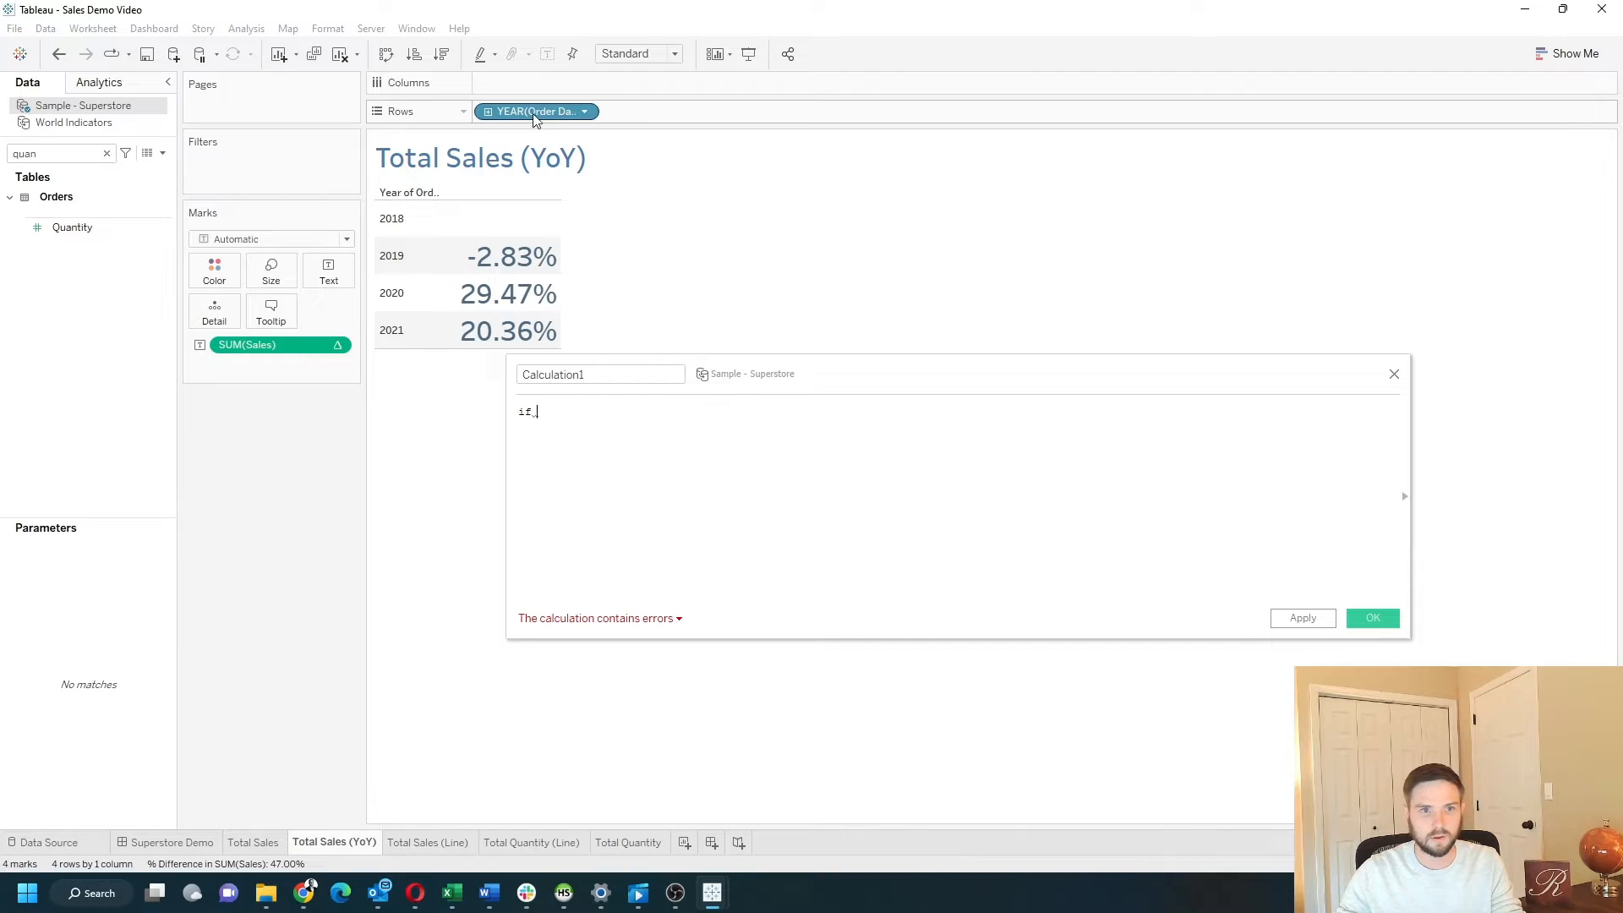
pyautogui.moveTo(541, 110); pyautogui.dragTo(748, 433)
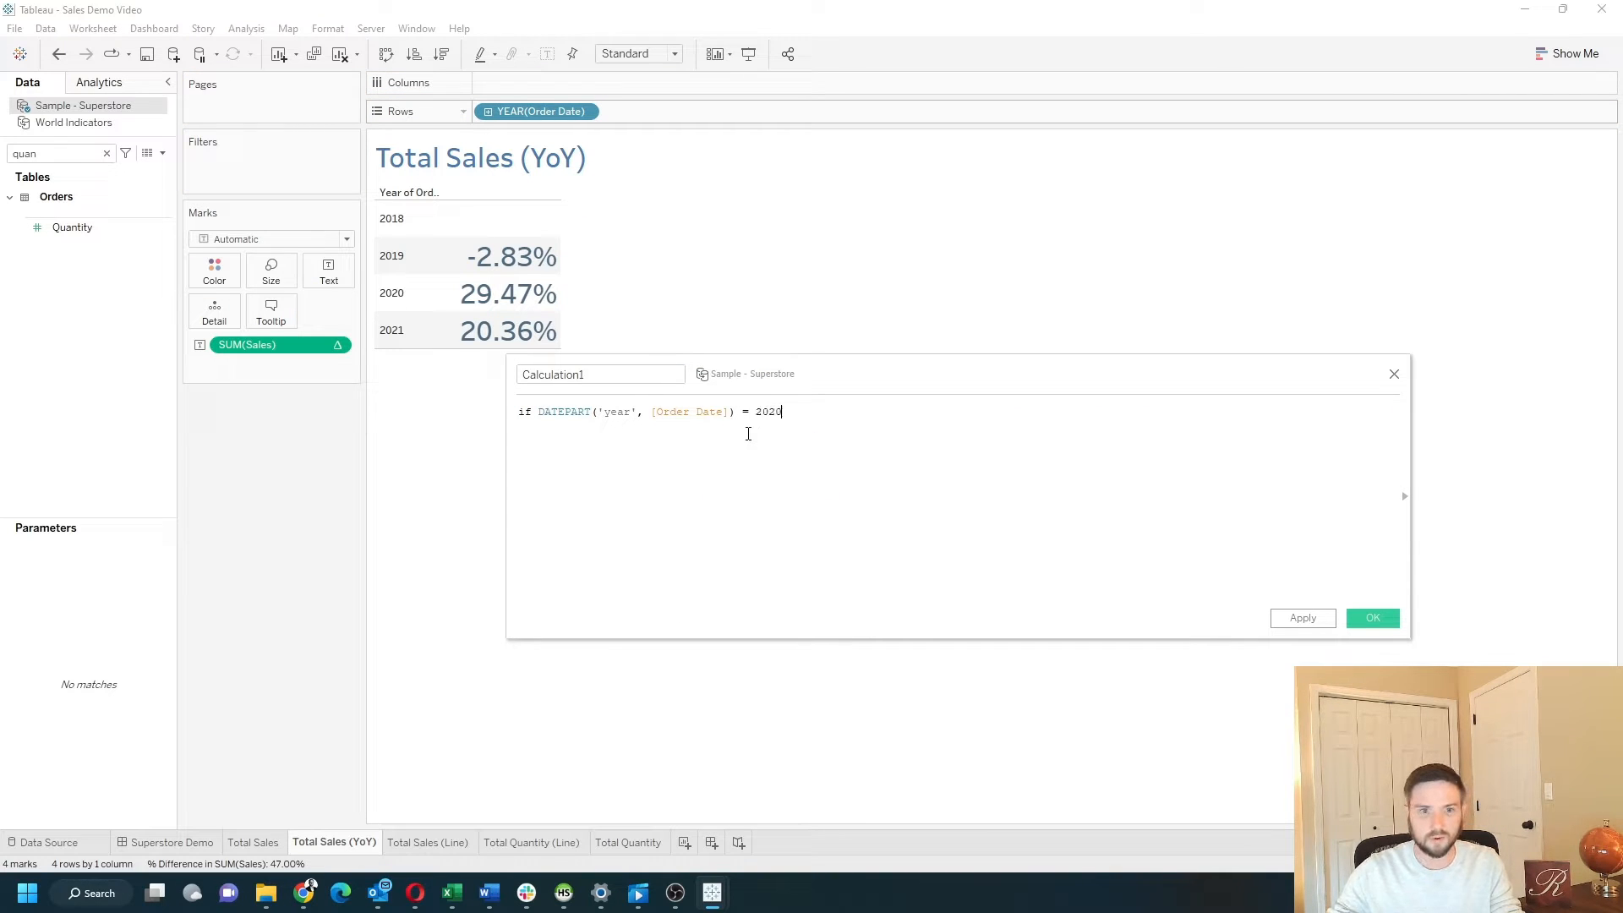
pyautogui.write('= 2020 then ')
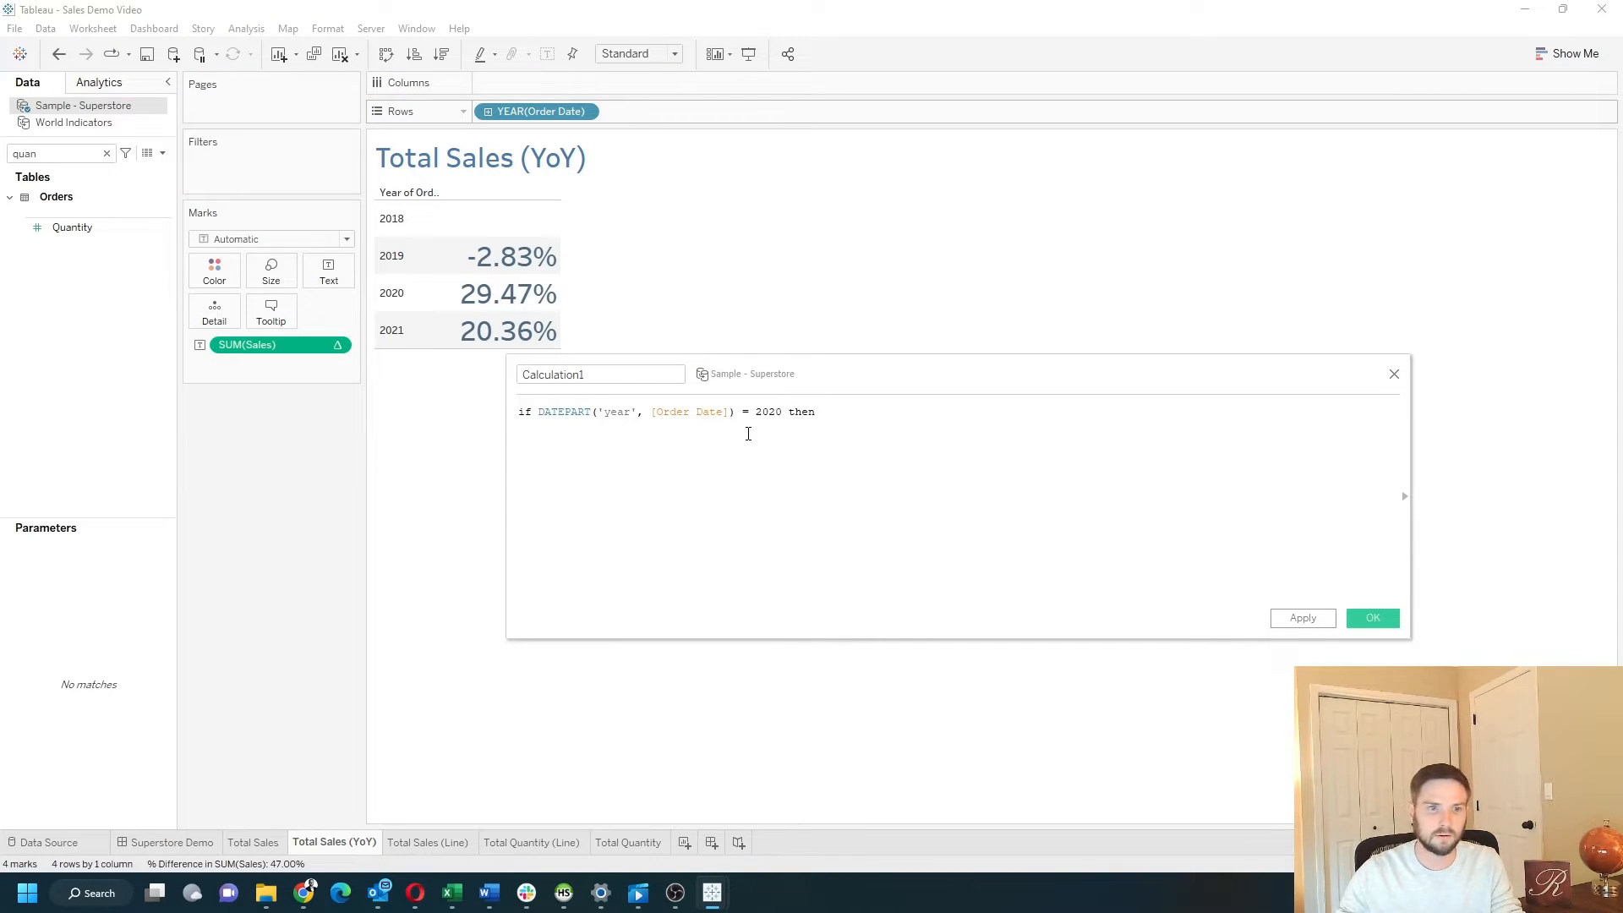
pyautogui.write('TRUE e')
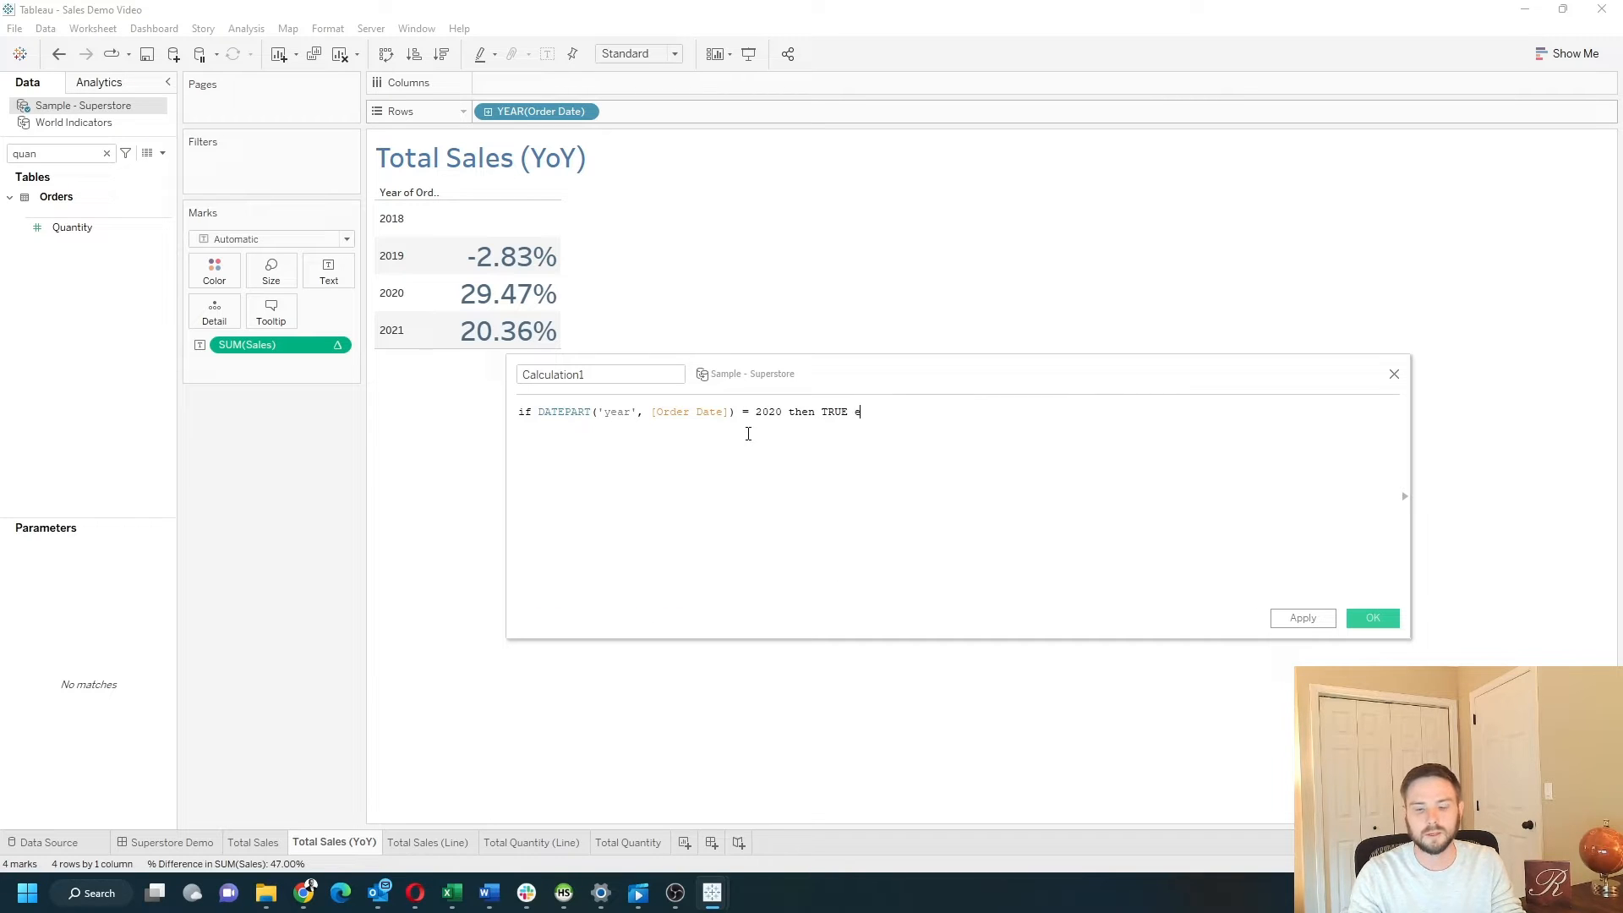
pyautogui.write('lse FALSE end')
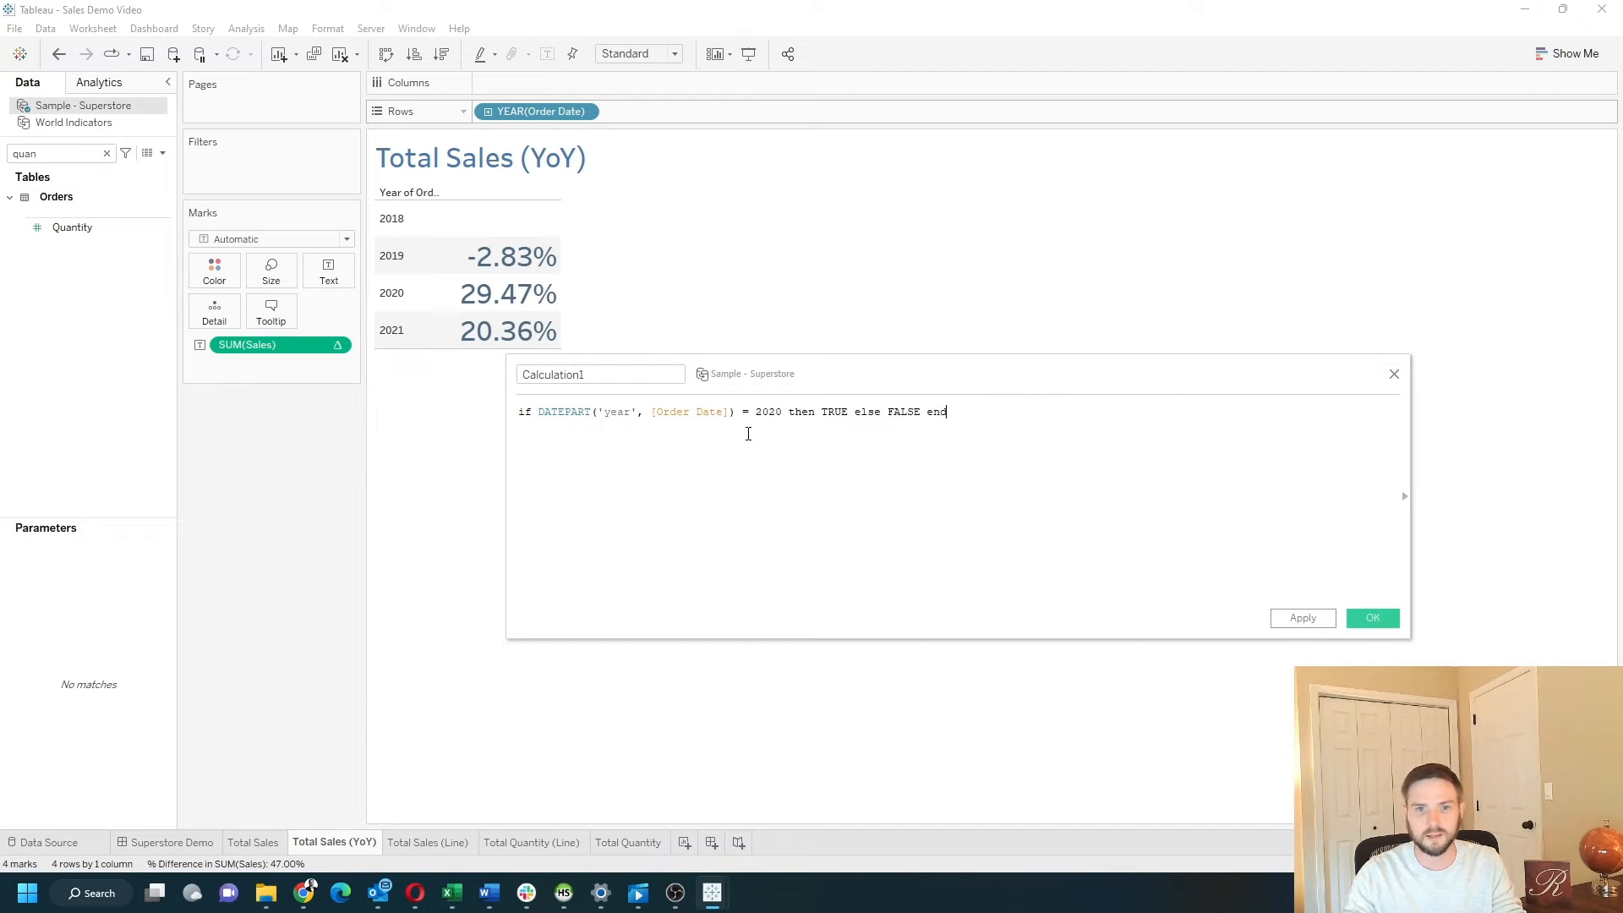
# Step: Name the calculated field "Only 2020" and save it
pyautogui.doubleClick(643, 374)
pyautogui.write('Only 2020')
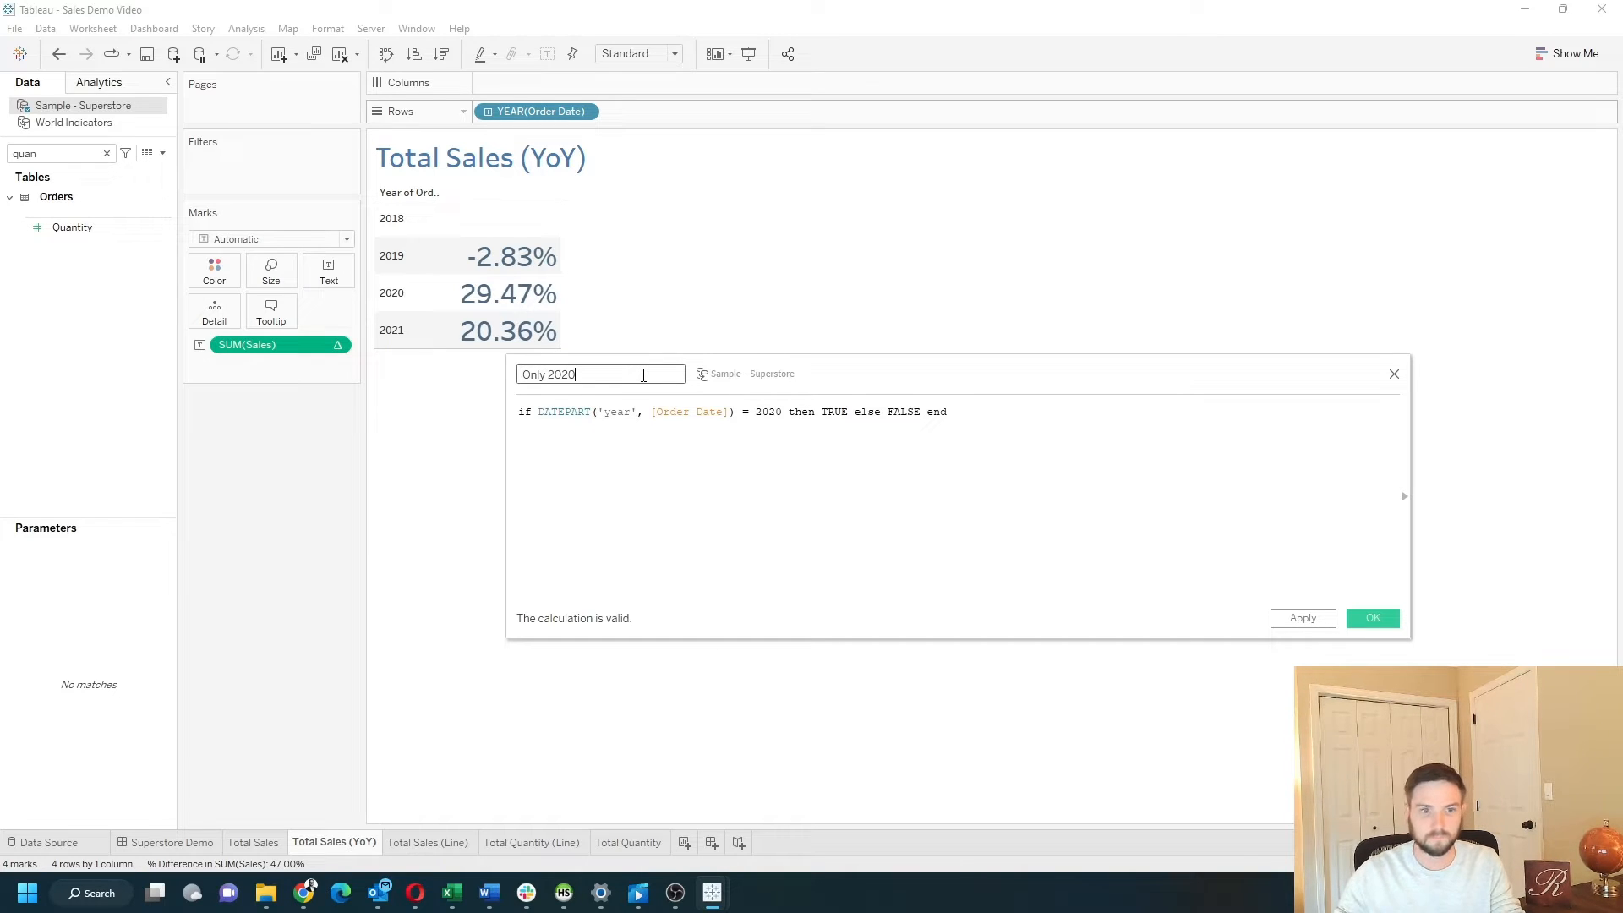
pyautogui.click(1306, 619)
pyautogui.click(1374, 620)
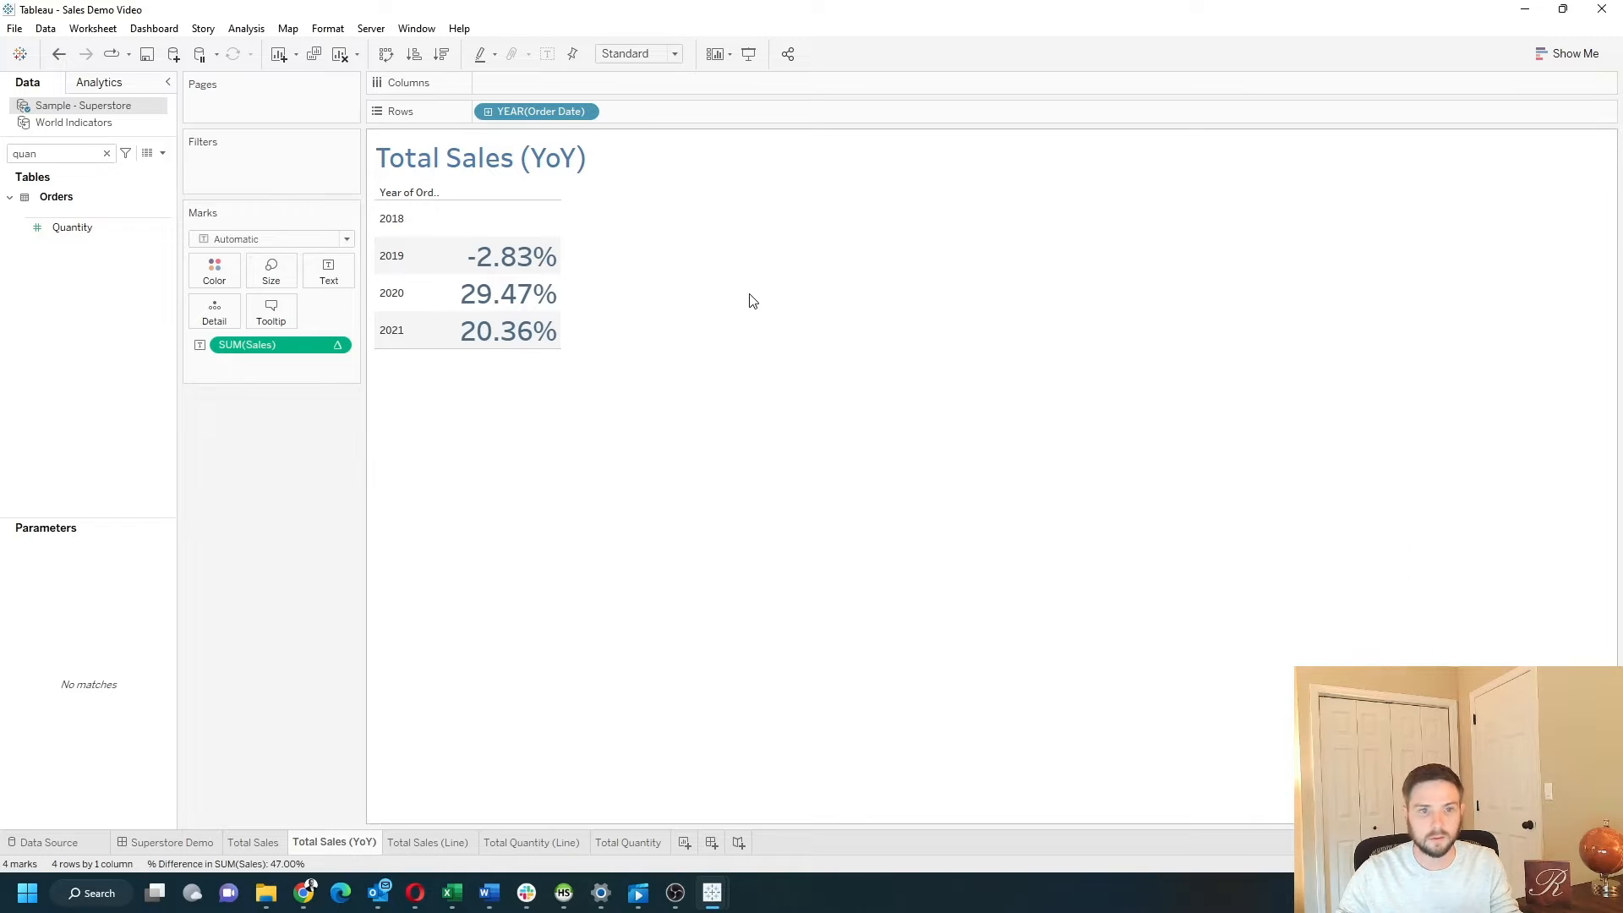
# Step: Find the Only 2020 field with "only", add it to the rows and place it before YEAR(Order Date)
pyautogui.doubleClick(46, 156)
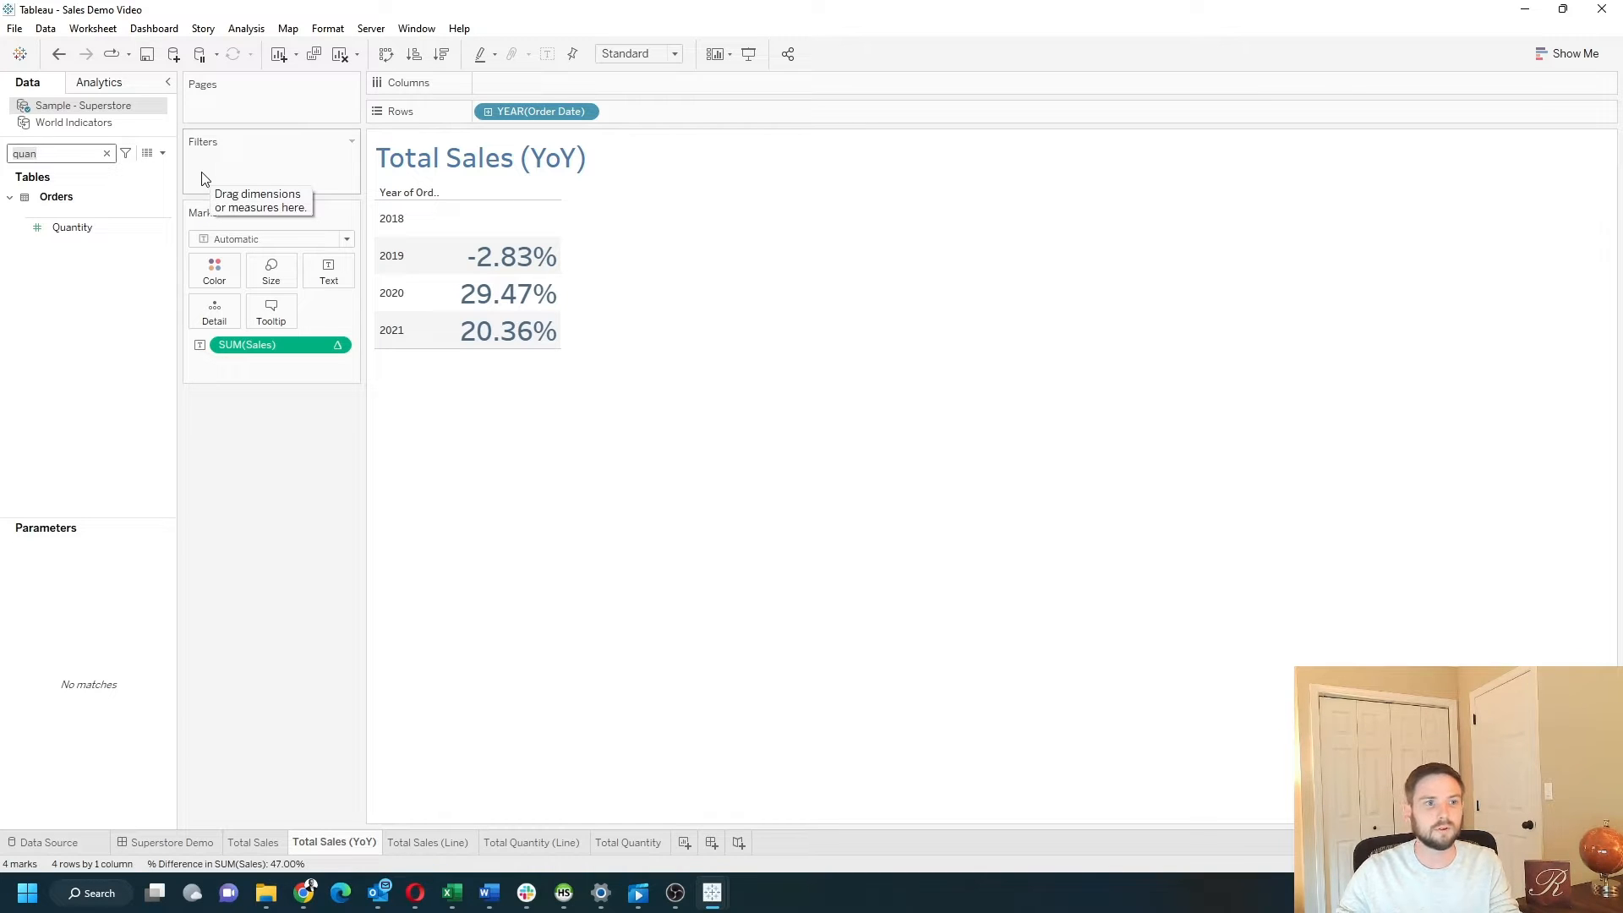
pyautogui.write('only')
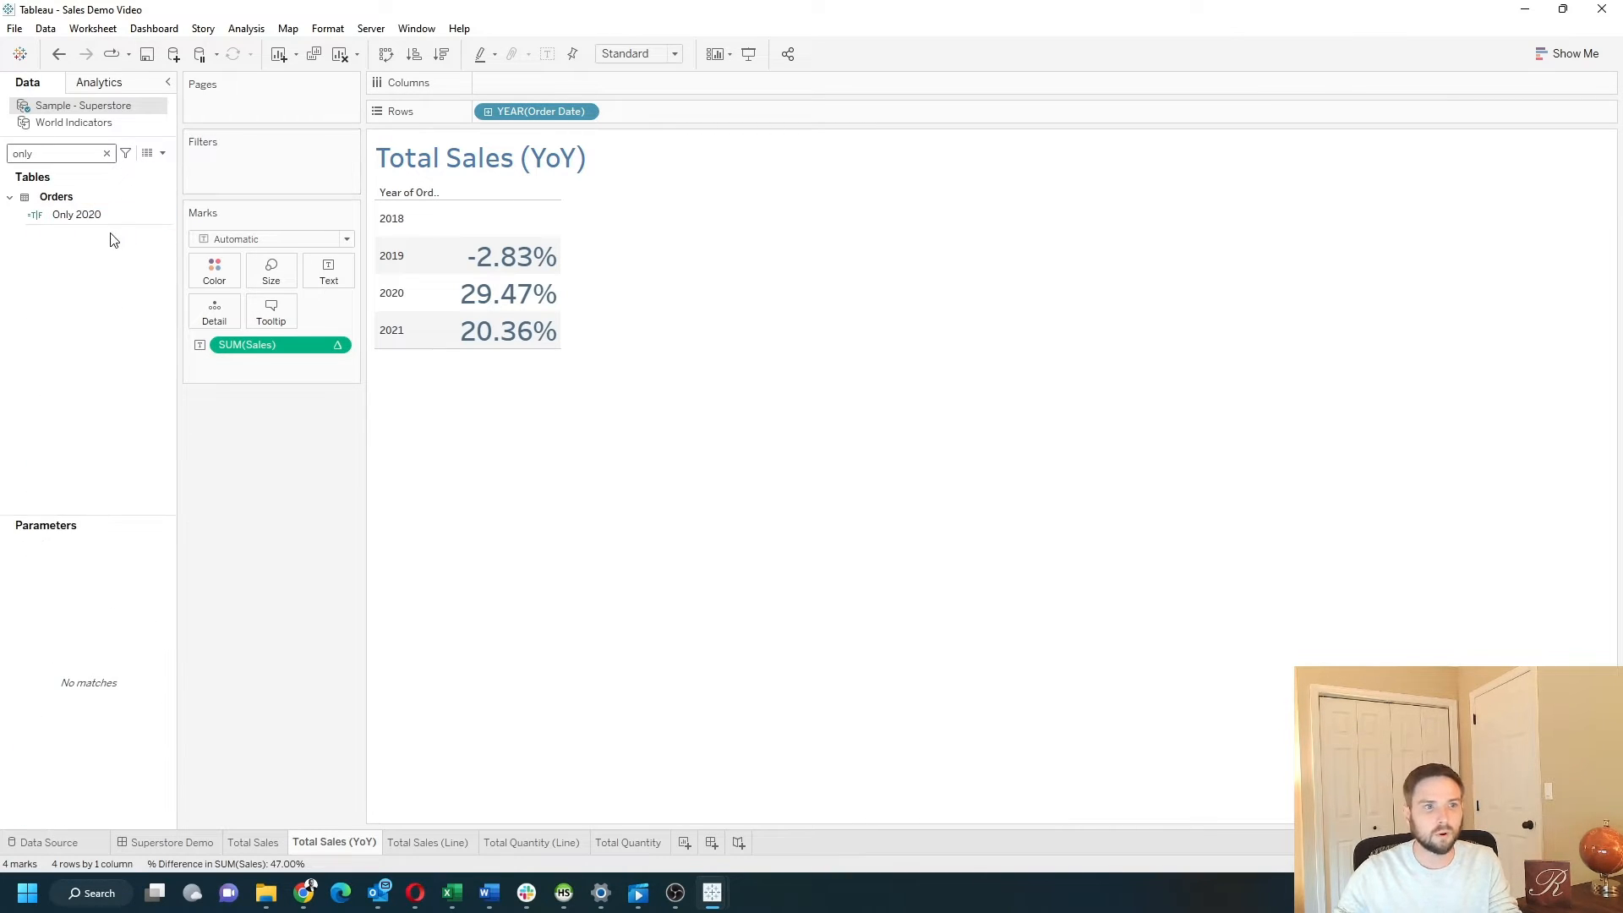
pyautogui.moveTo(80, 215); pyautogui.dragTo(666, 119)
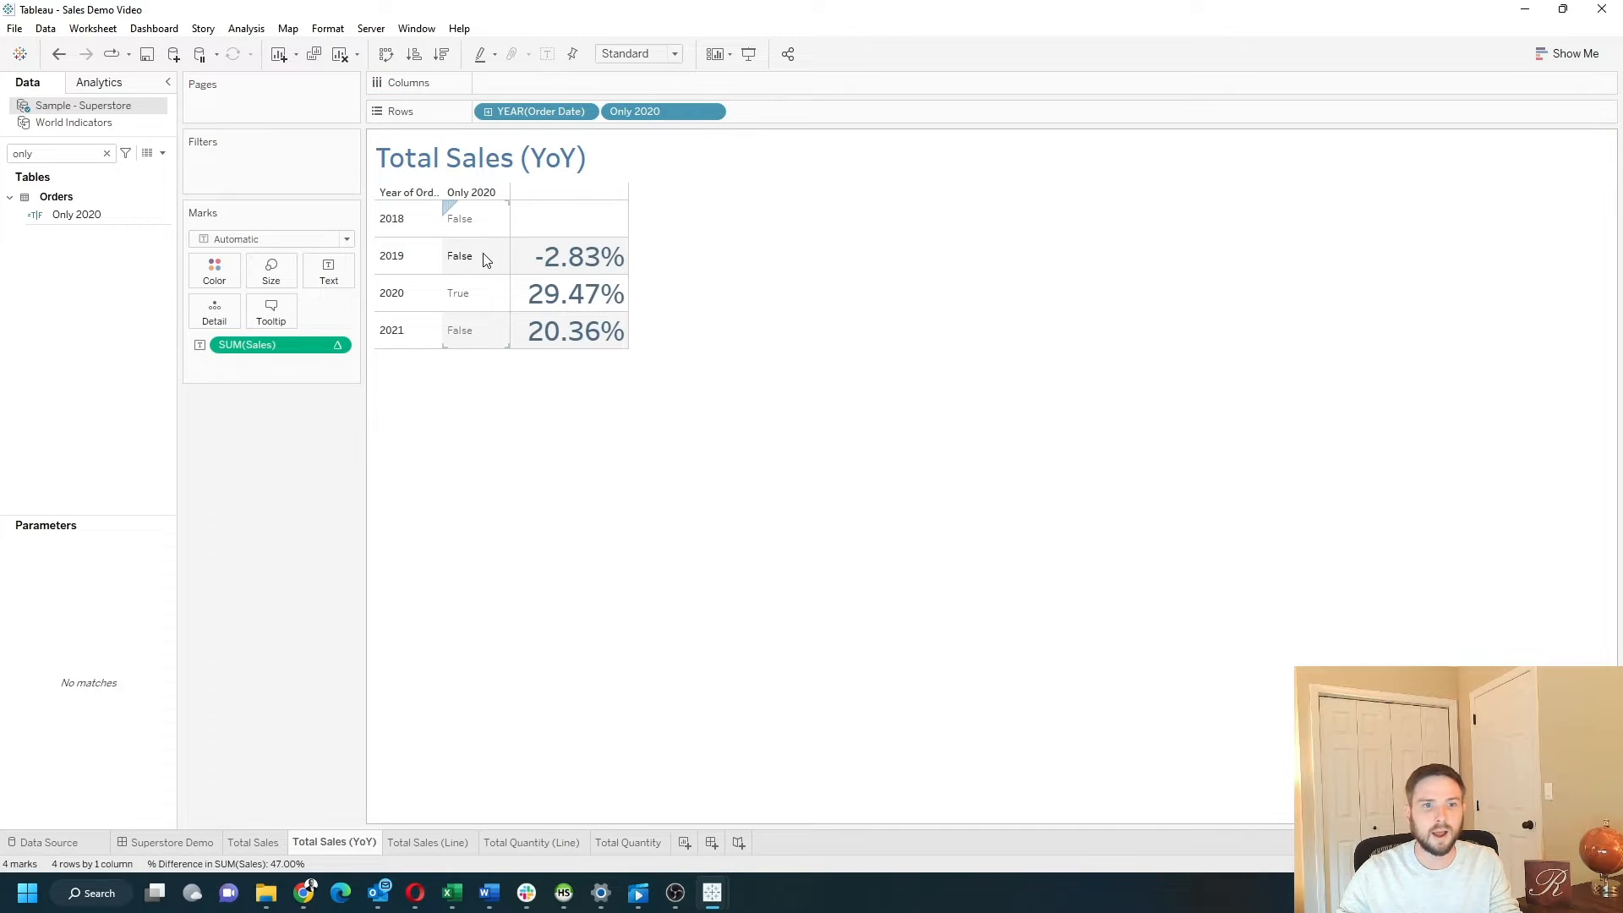
pyautogui.moveTo(646, 112); pyautogui.dragTo(490, 125)
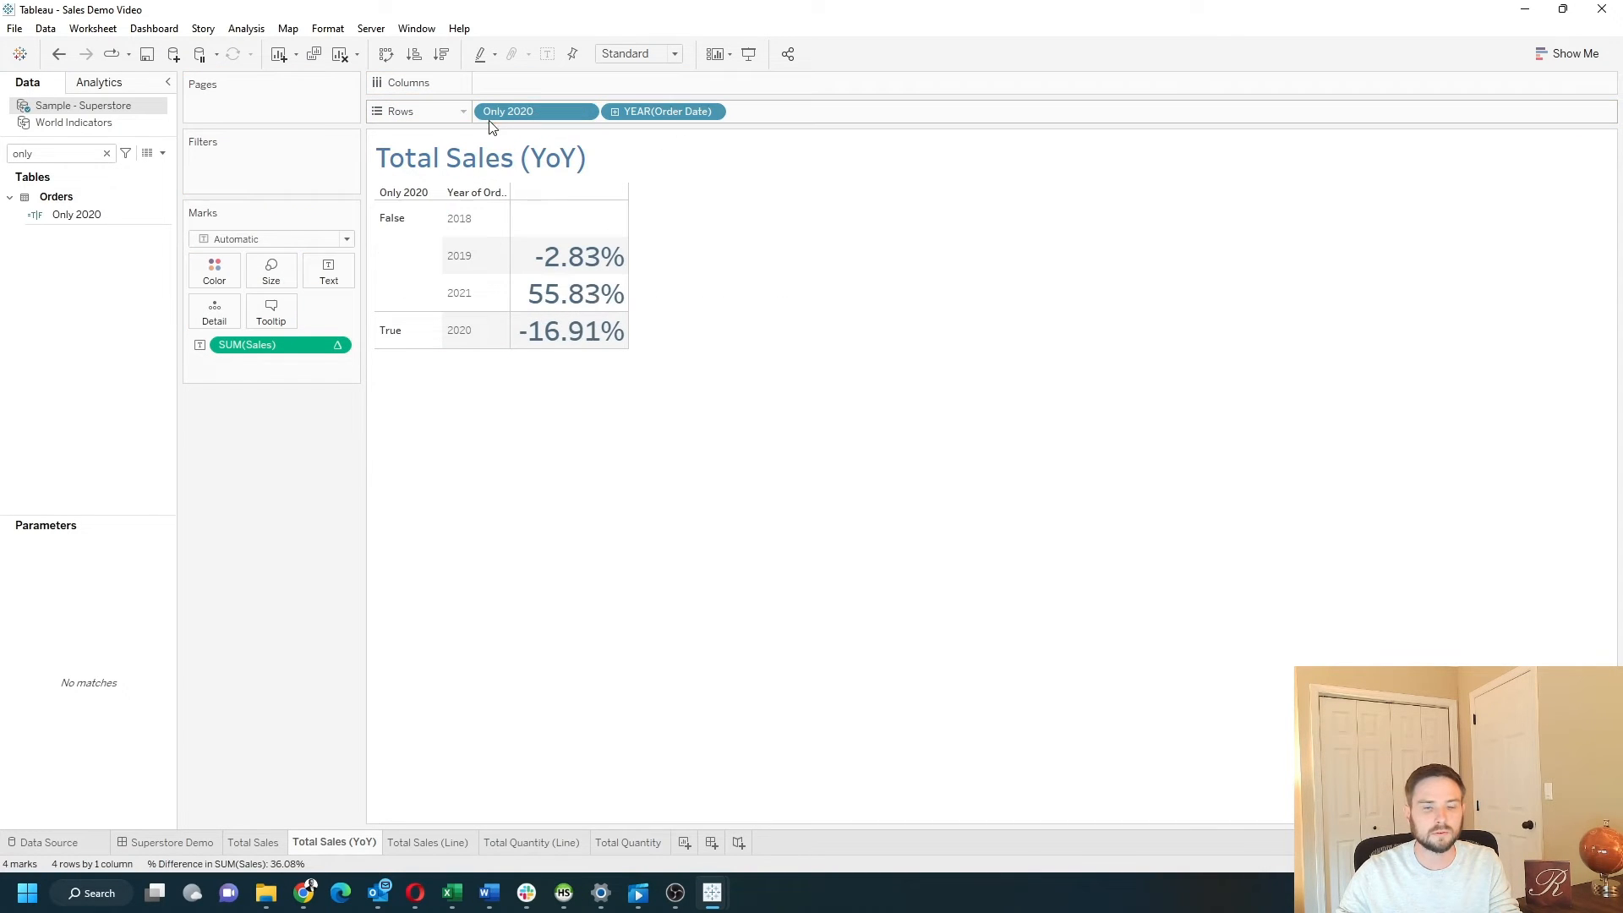
# Step: Hide the False group in the view and turn off the headers of Only 2020 and YEAR(Order Date)
pyautogui.rightClick(405, 250)
pyautogui.click(448, 297)
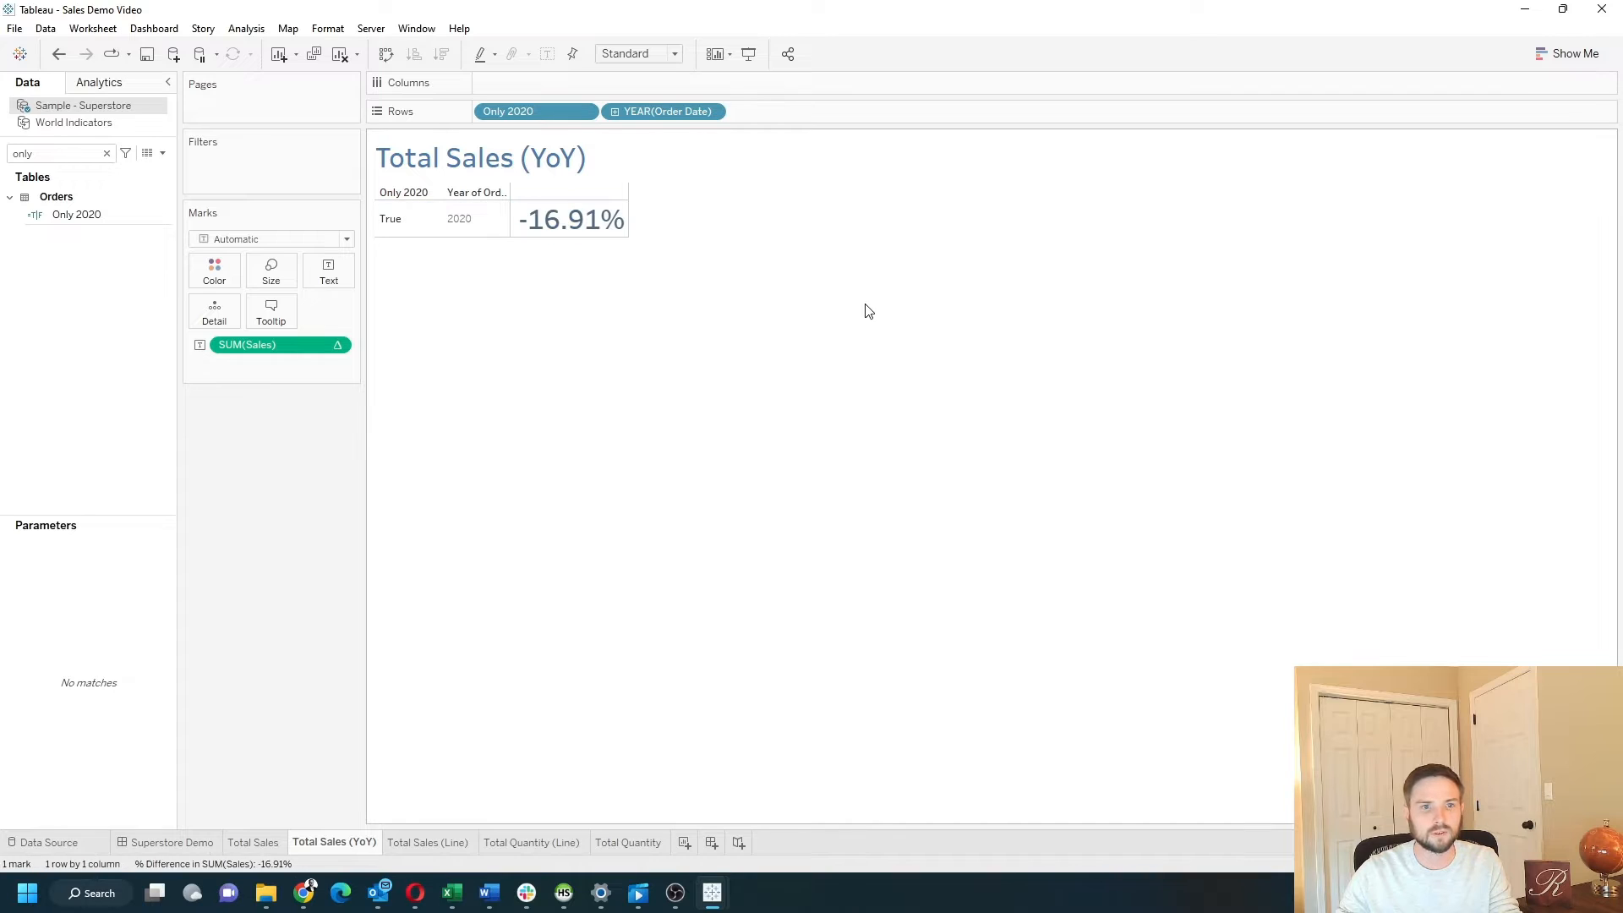
pyautogui.click(585, 113)
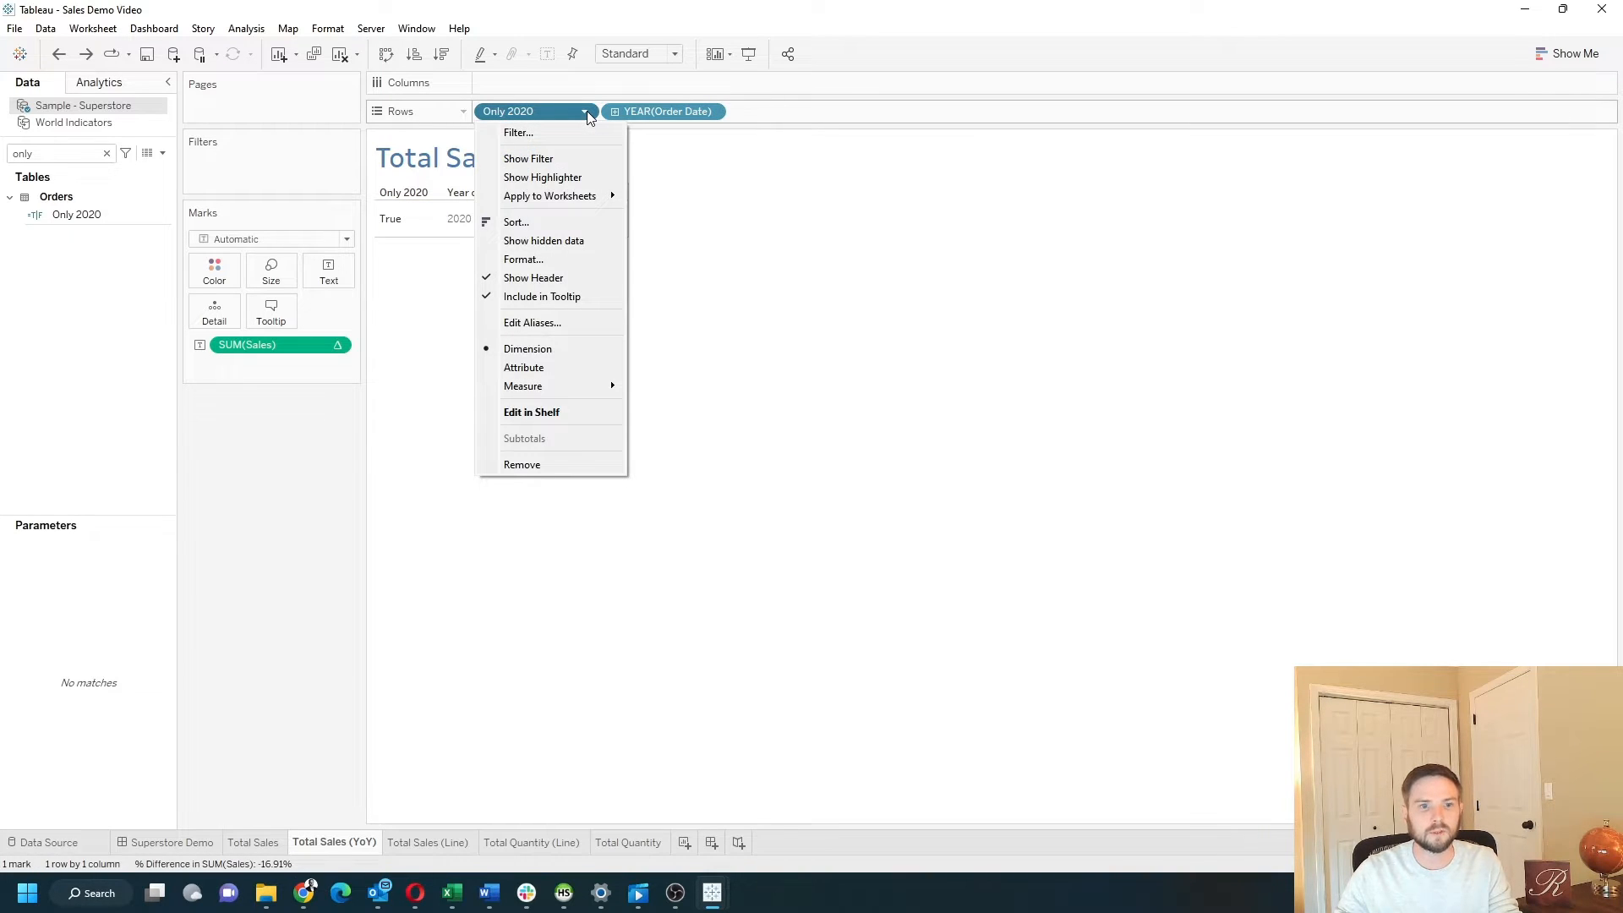
pyautogui.click(570, 279)
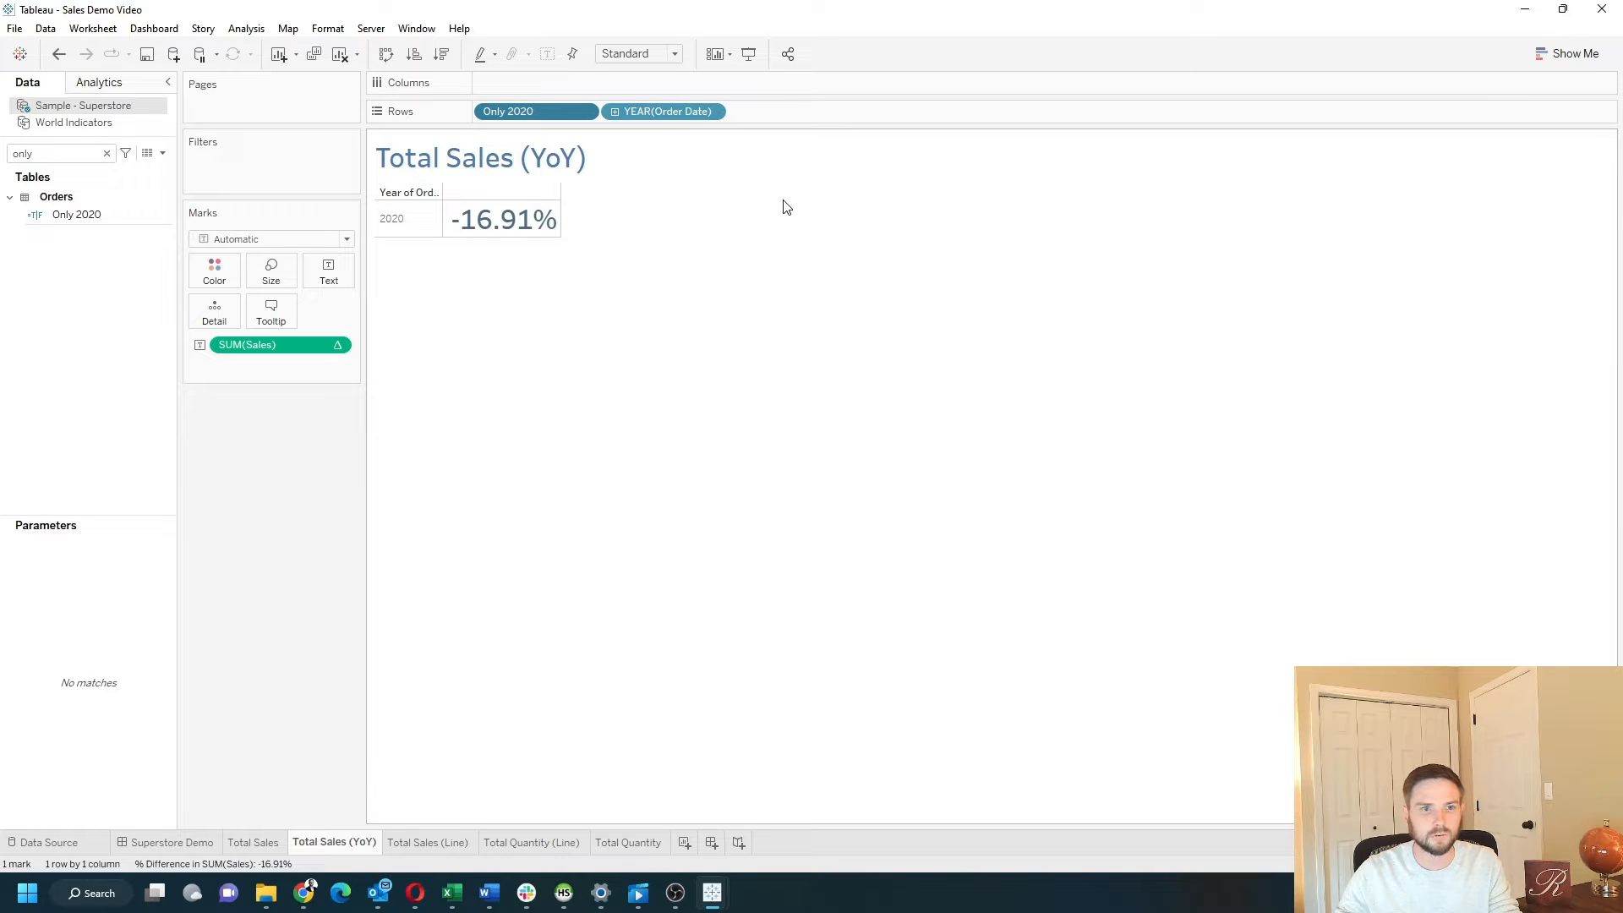
pyautogui.click(712, 113)
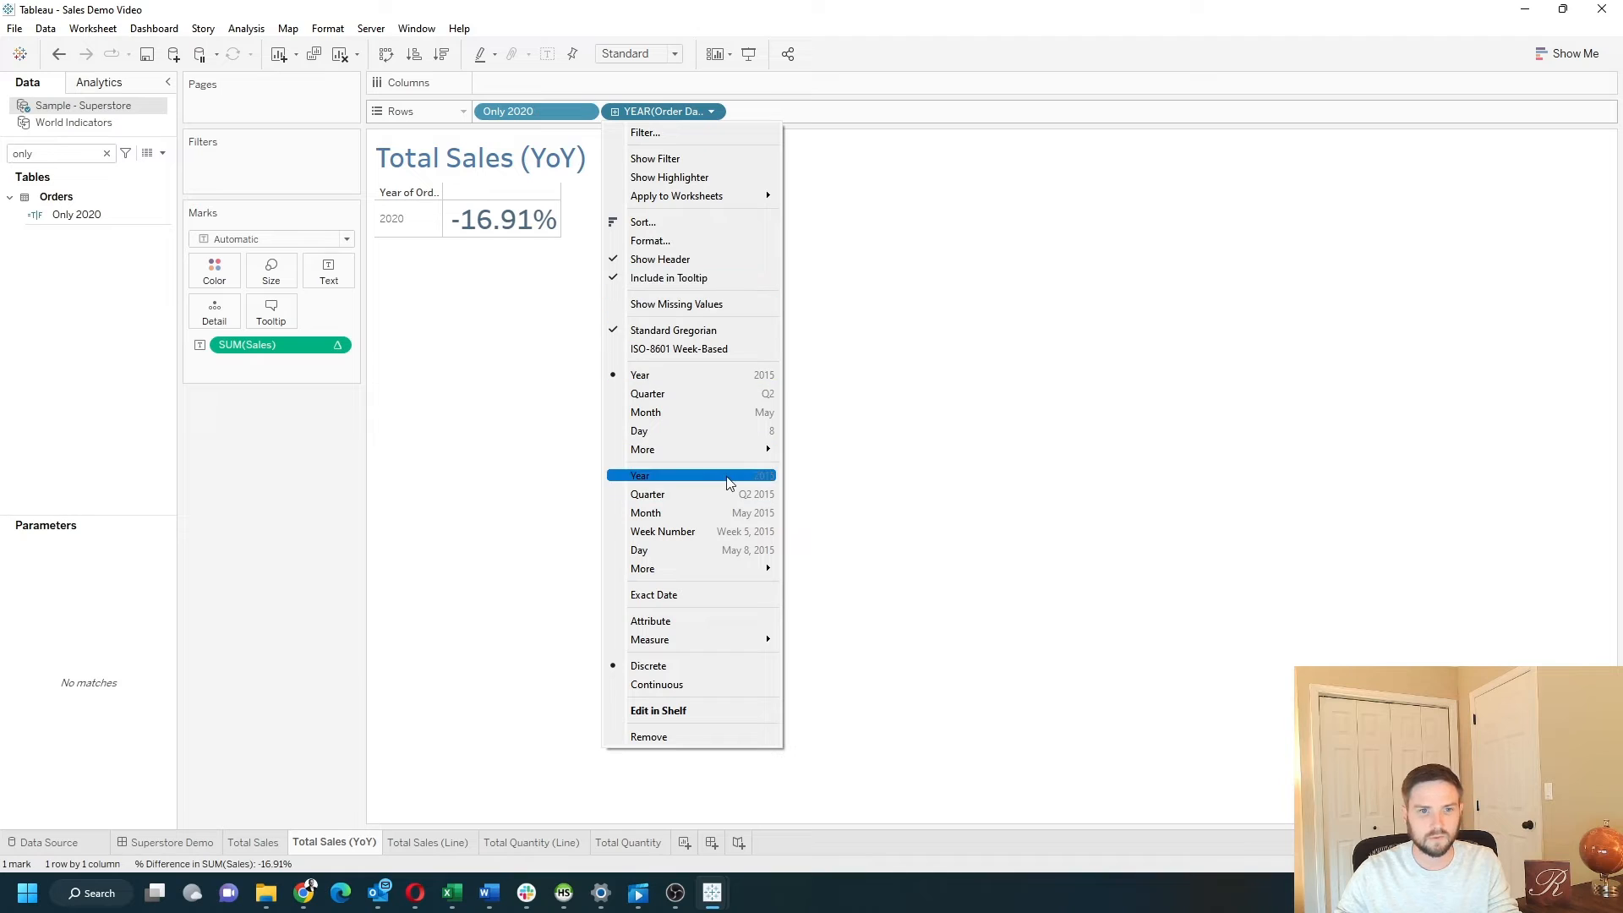
pyautogui.click(691, 260)
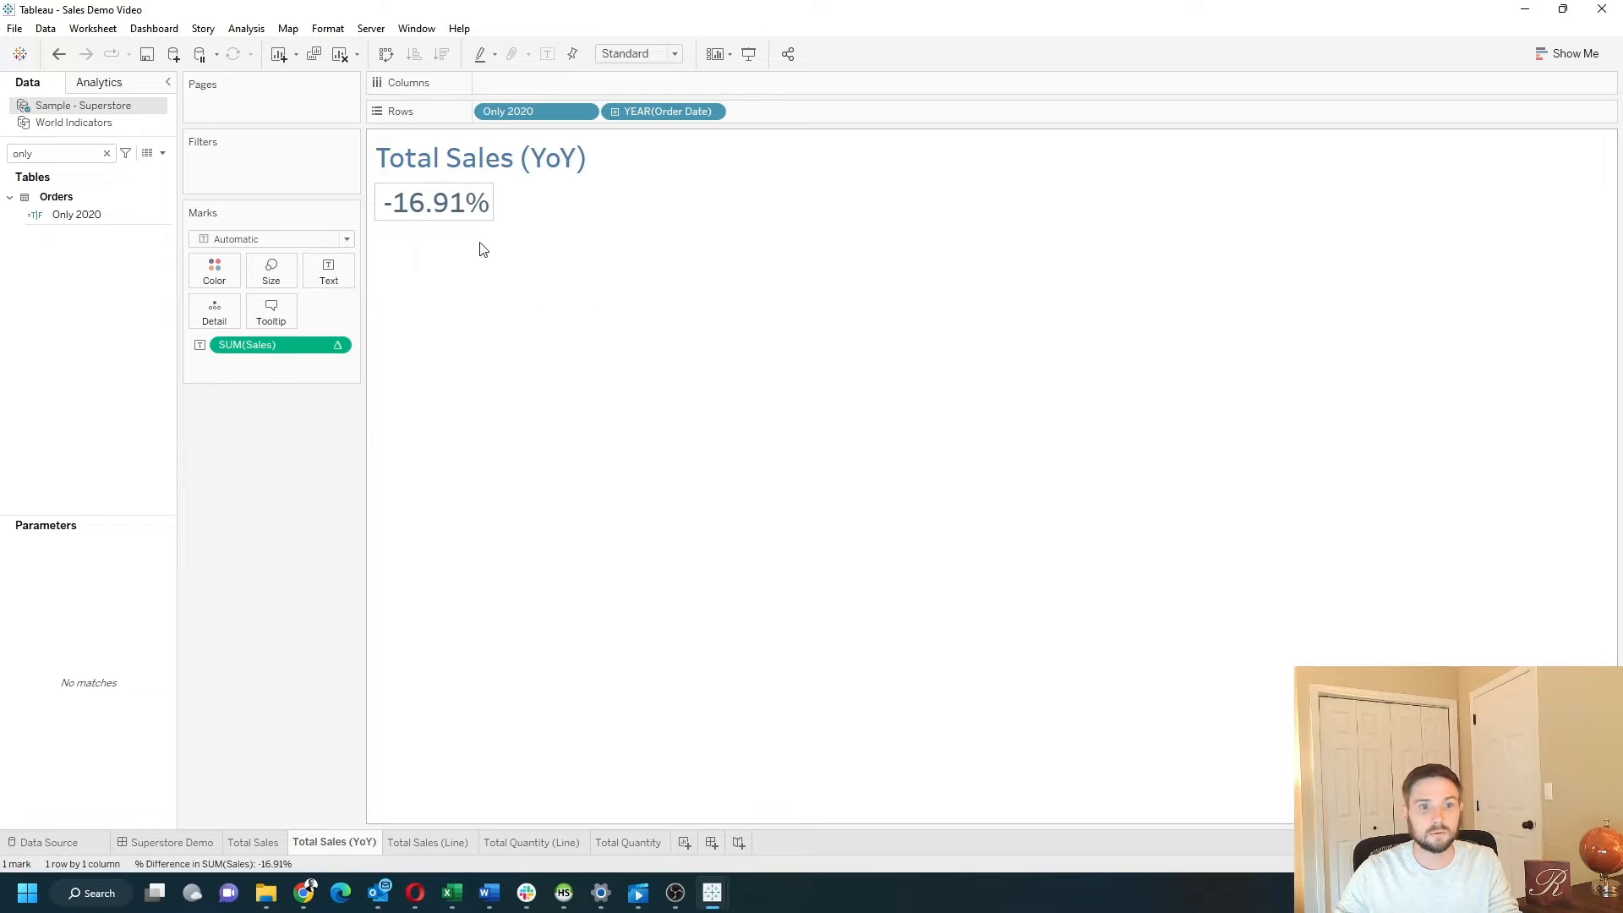
# Step: Set the sheet's row divider and column divider pane borders to None
pyautogui.rightClick(452, 211)
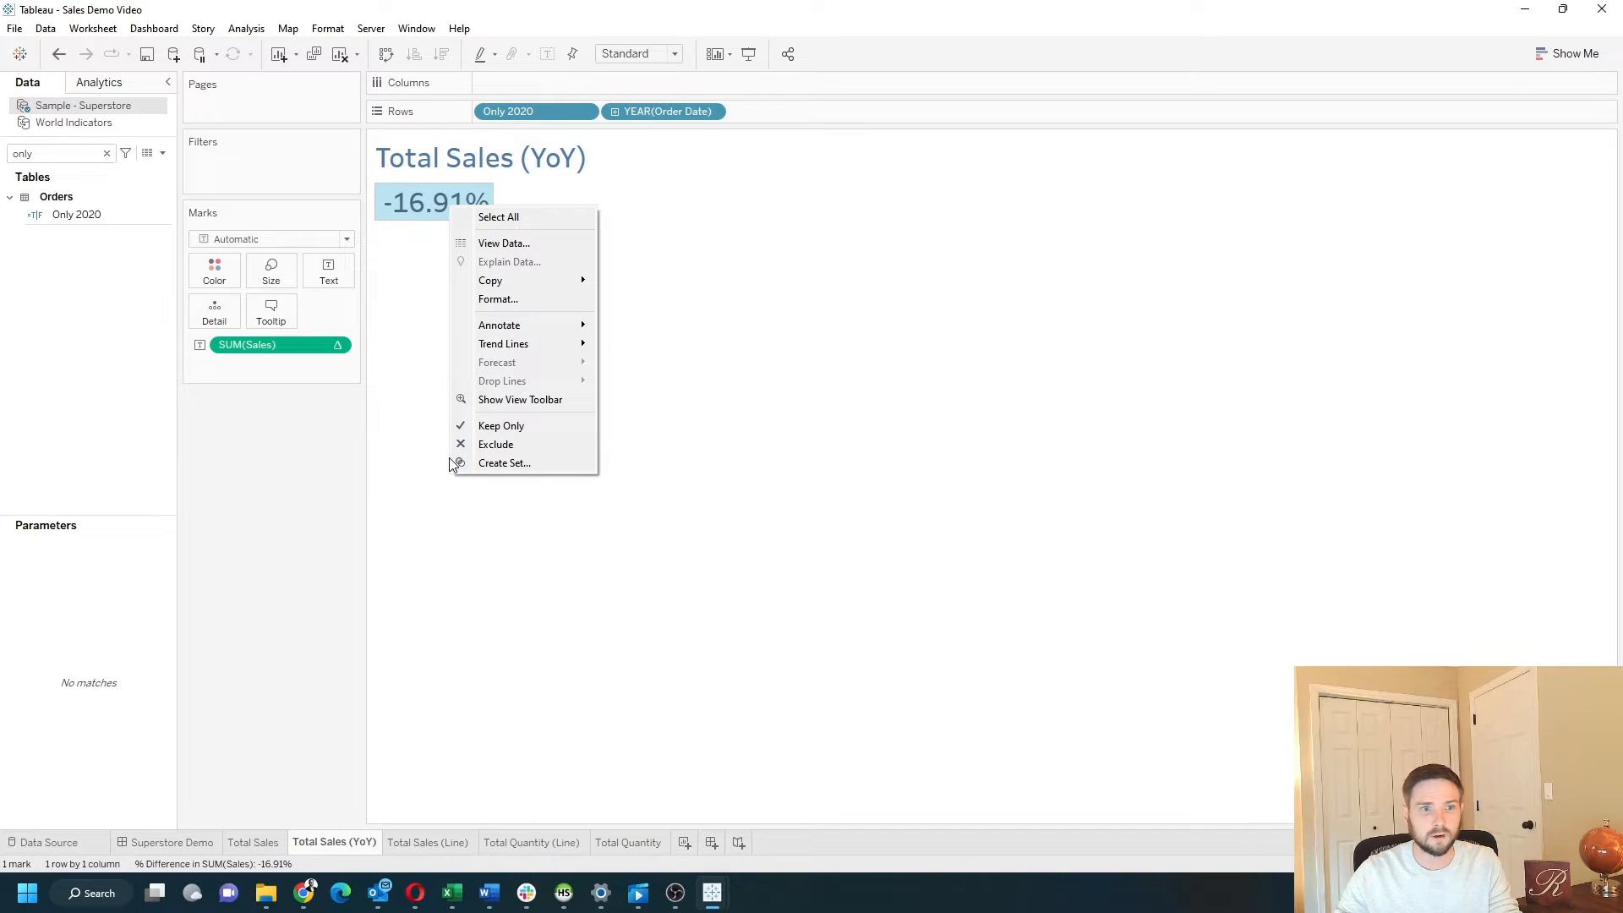
pyautogui.click(499, 299)
pyautogui.click(102, 112)
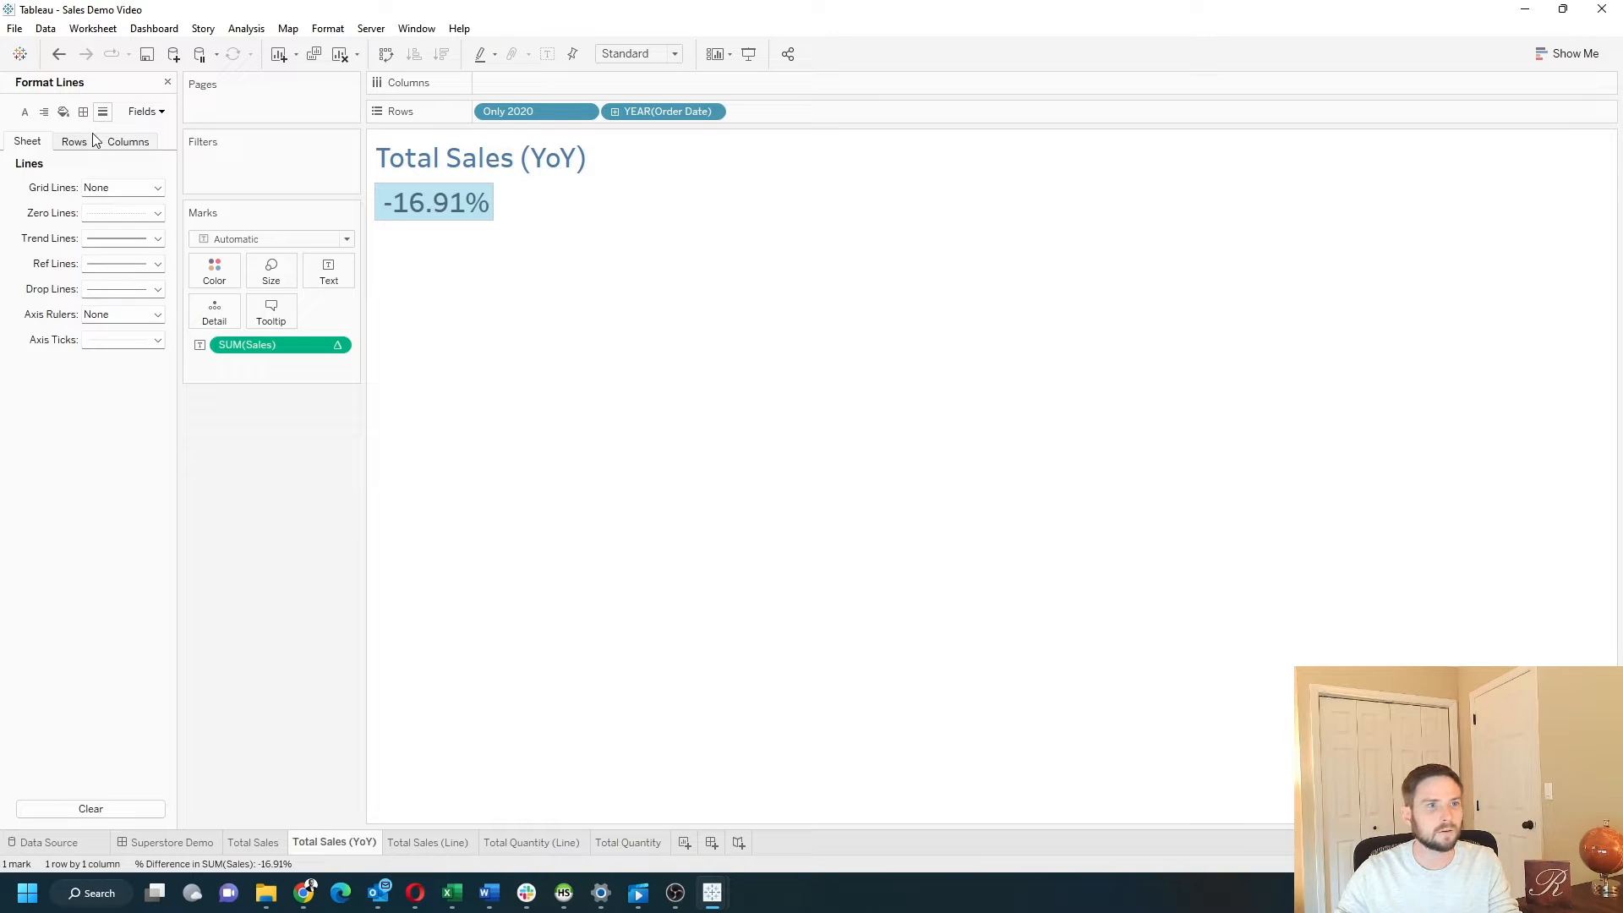
pyautogui.click(82, 112)
pyautogui.click(123, 452)
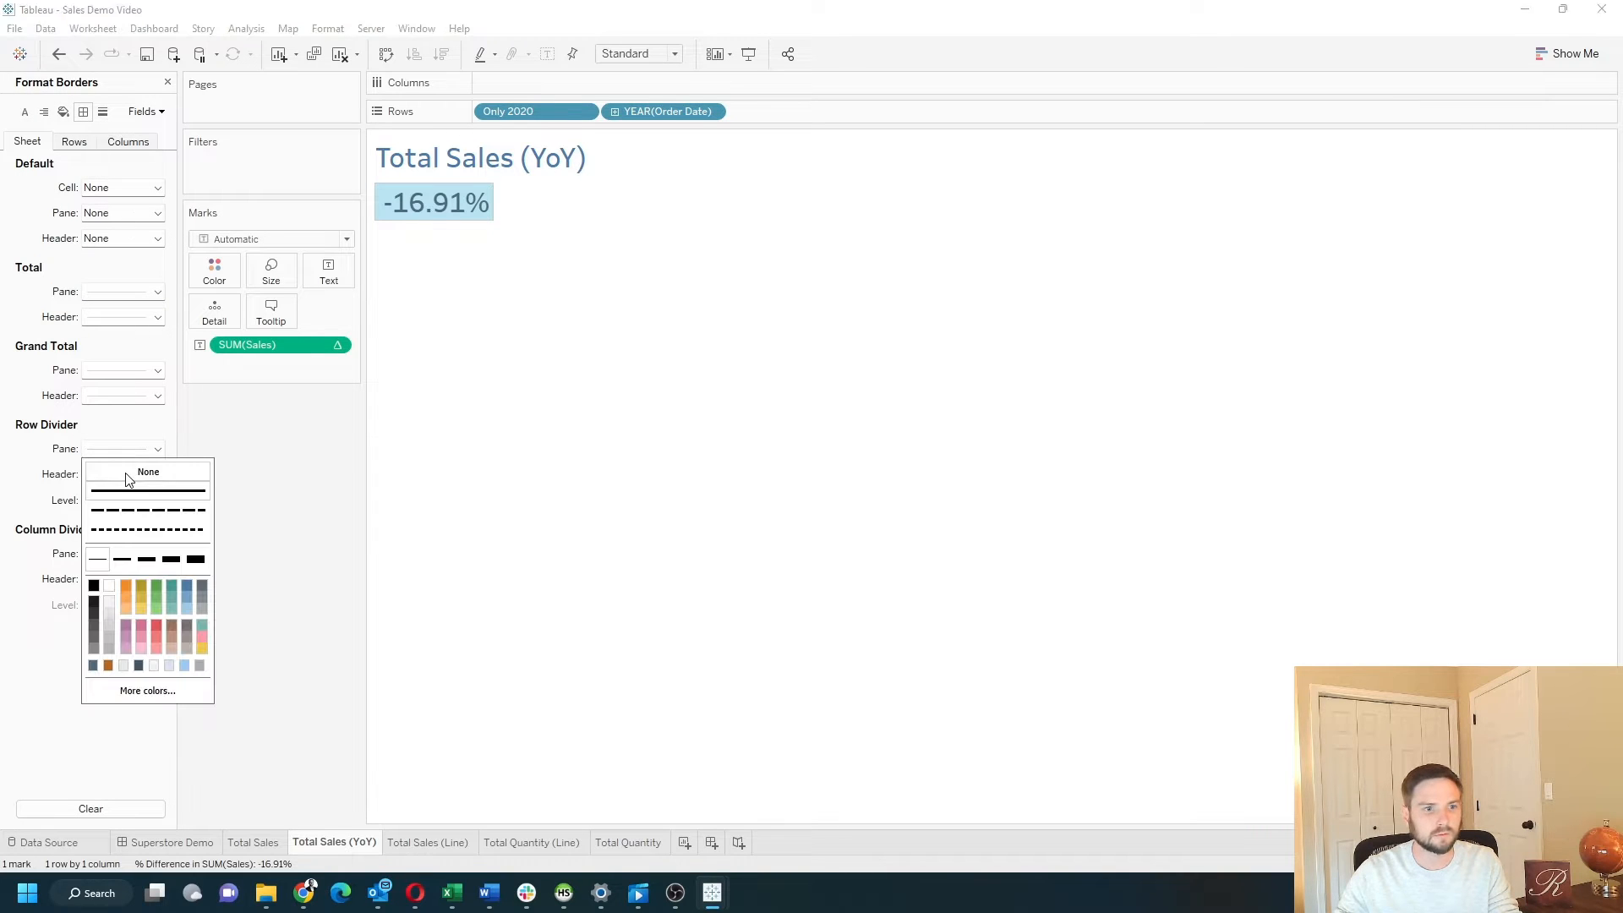
pyautogui.click(126, 473)
pyautogui.click(22, 459)
pyautogui.click(105, 560)
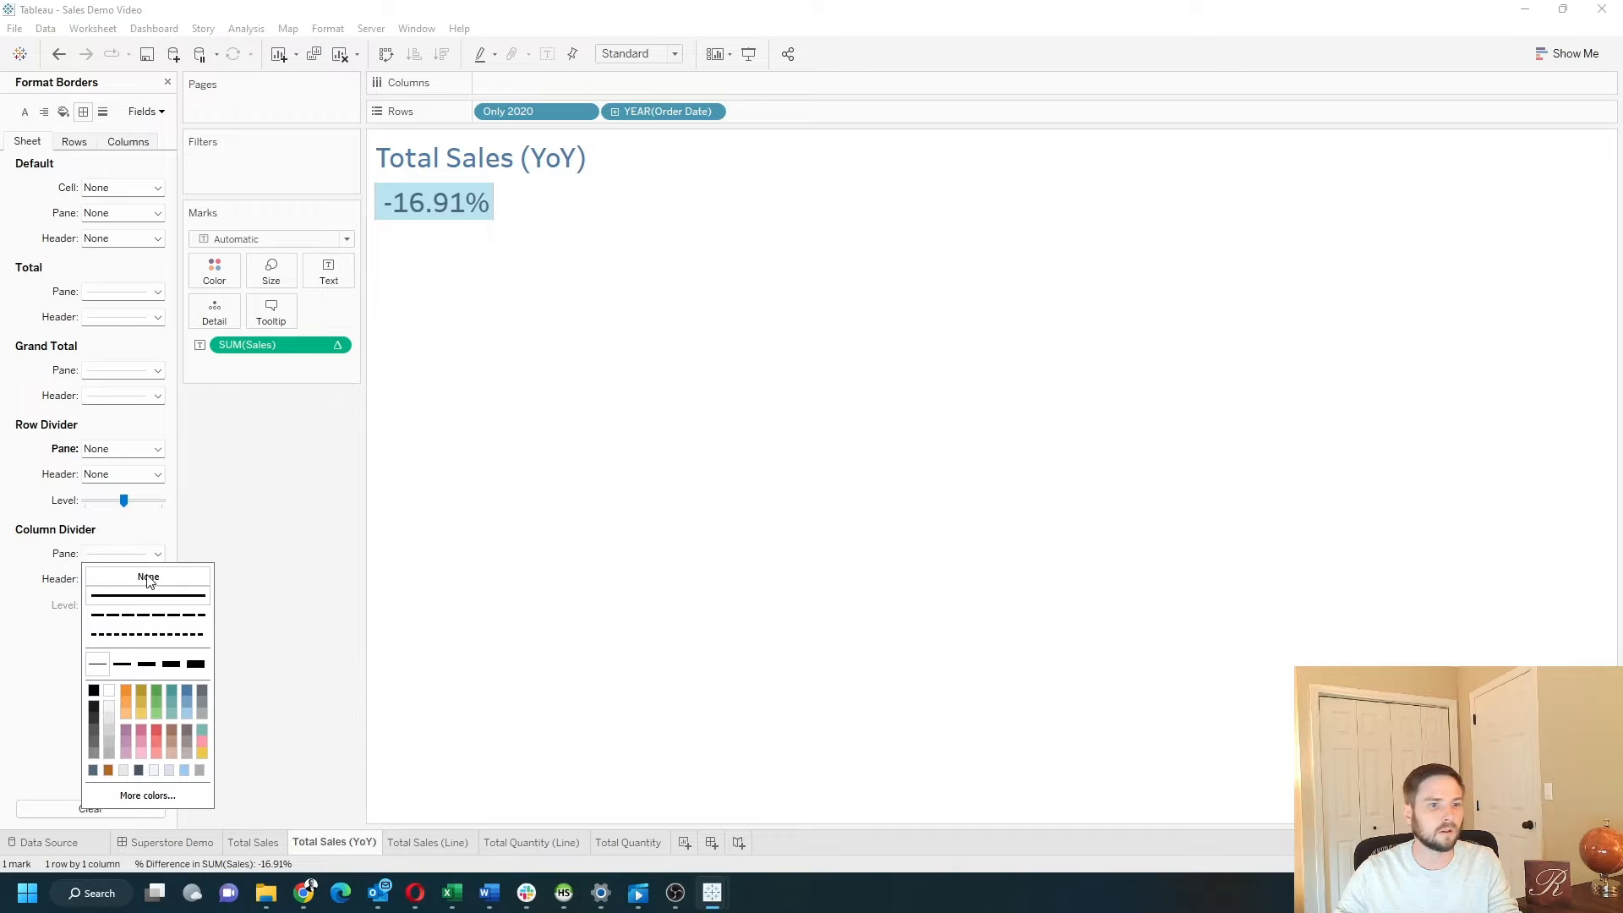
pyautogui.click(147, 577)
pyautogui.click(618, 504)
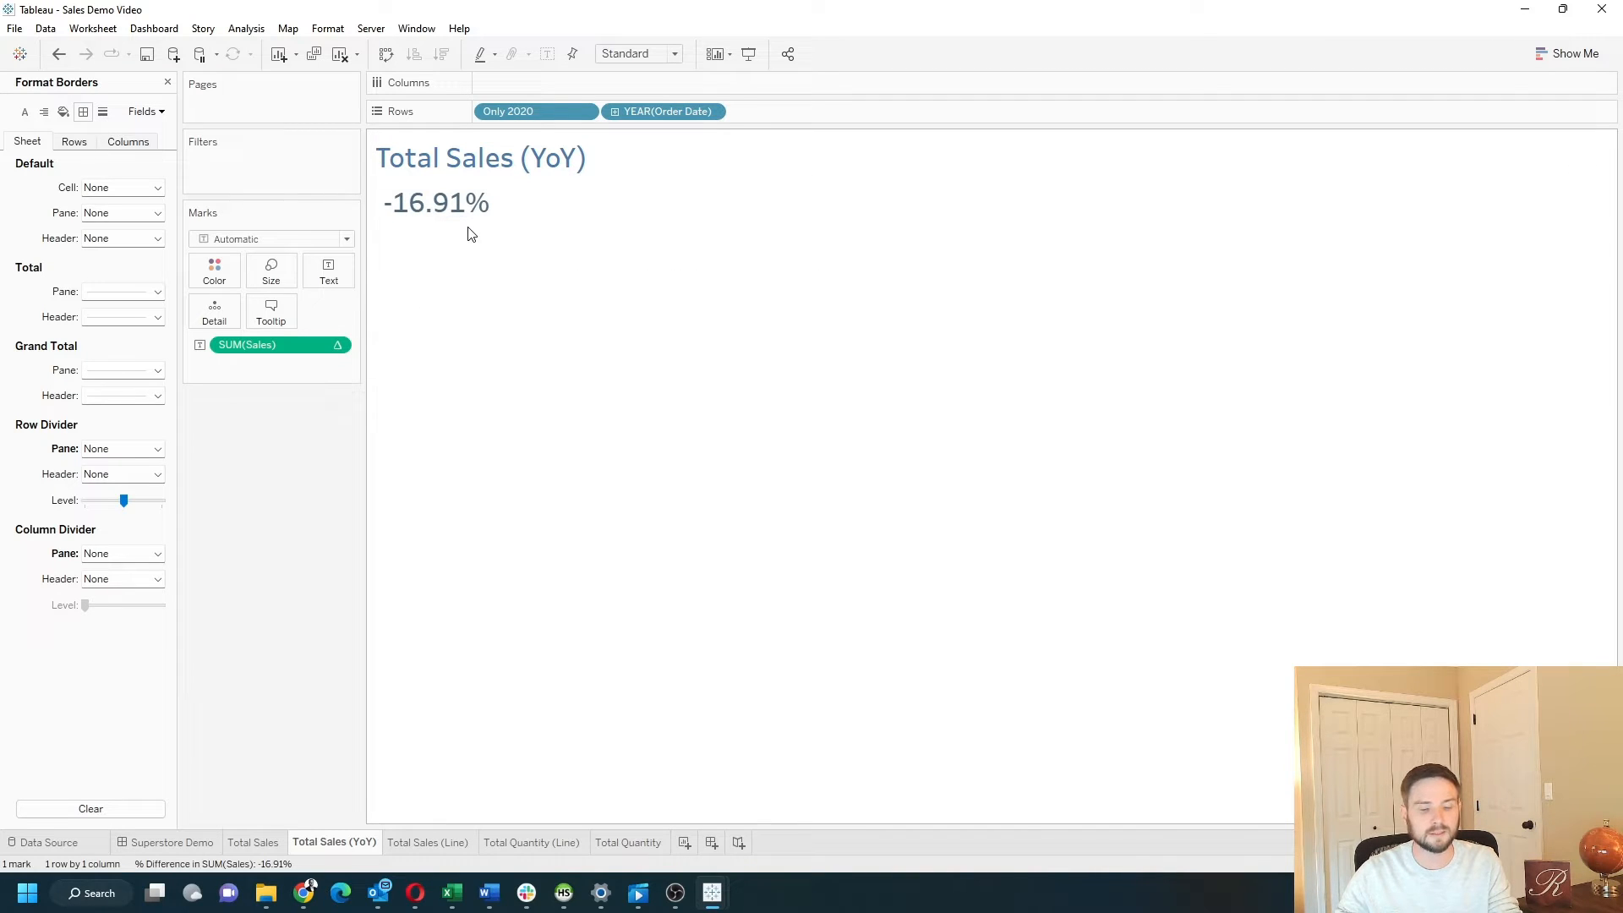
# Step: Duplicate the Total Sales (YoY) worksheet and rename the copy Total Quantity (YoY)
pyautogui.rightClick(356, 845)
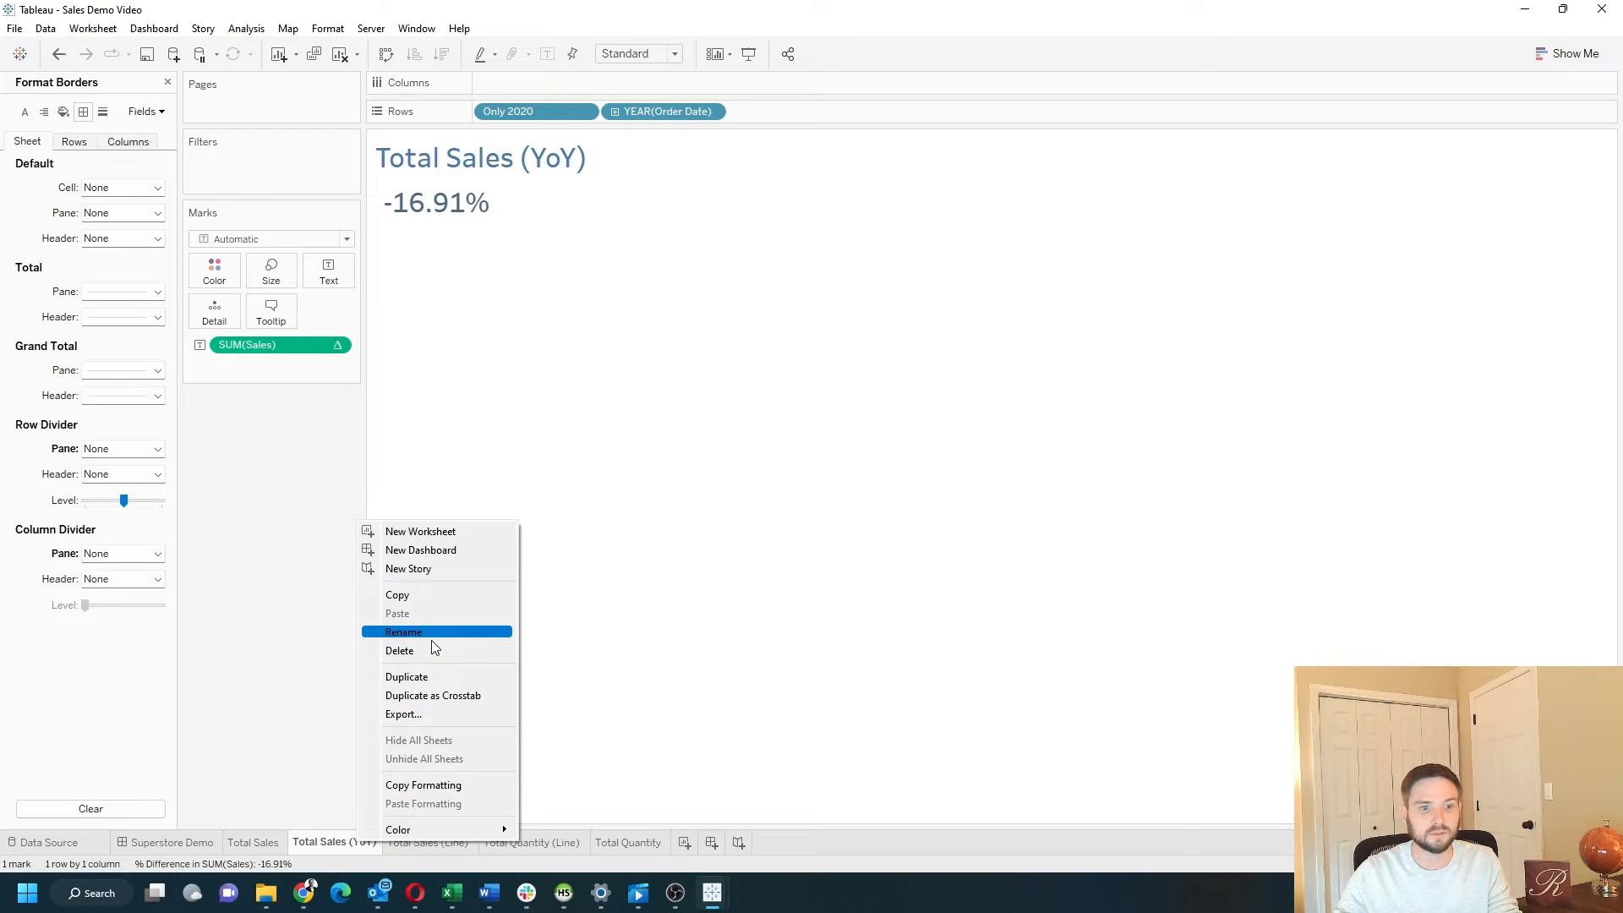
pyautogui.click(414, 676)
pyautogui.doubleClick(480, 841)
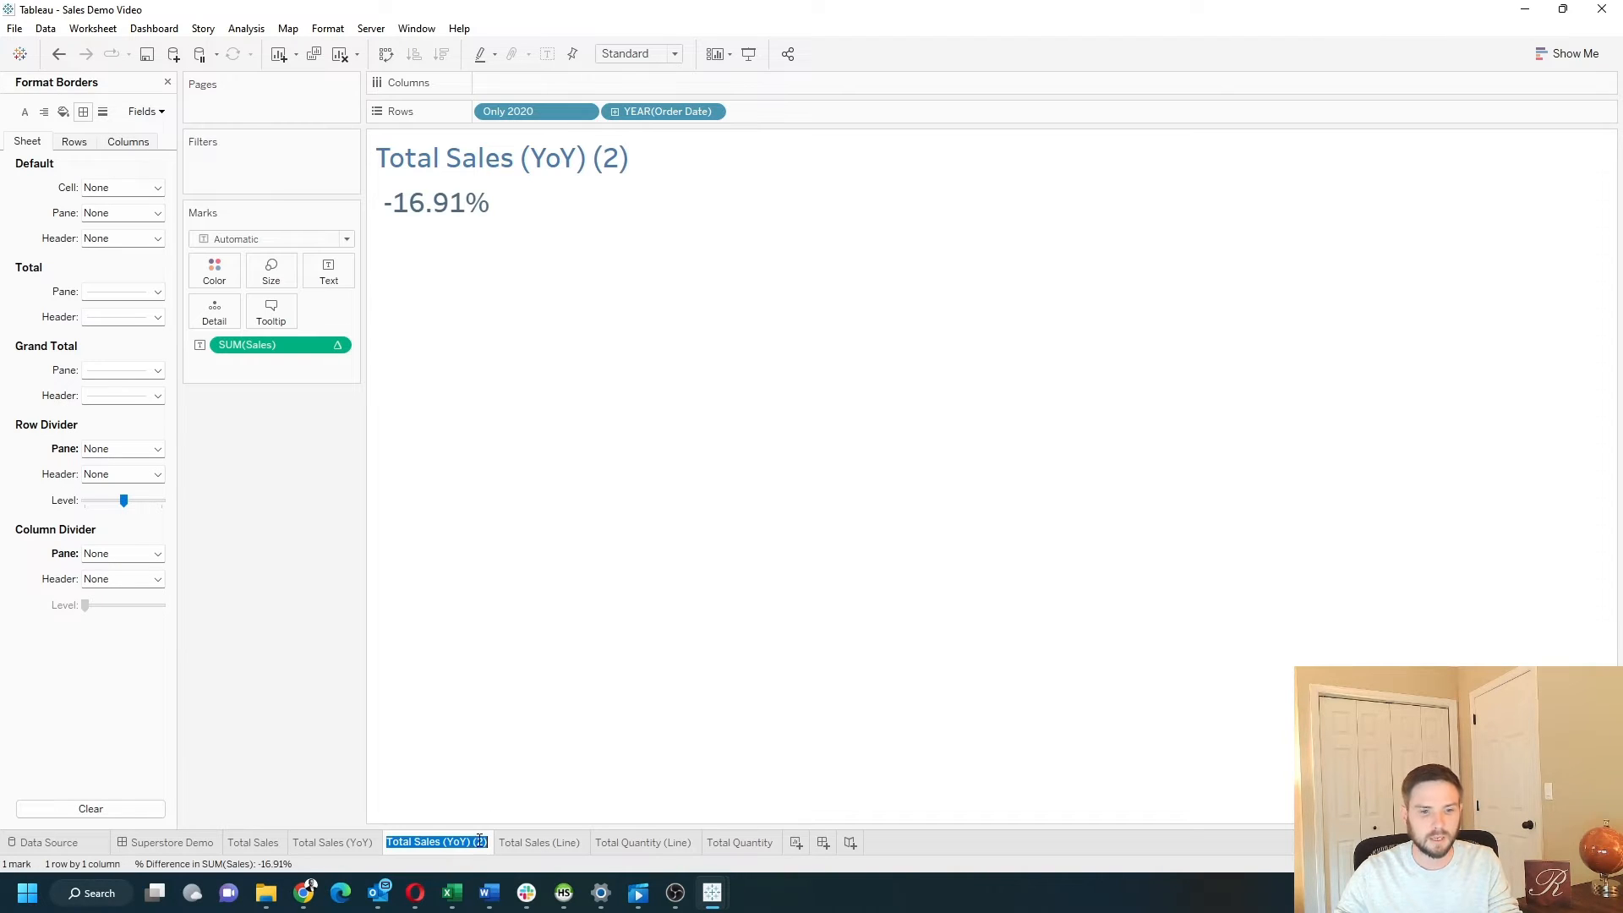
pyautogui.doubleClick(428, 841)
pyautogui.write('Q')
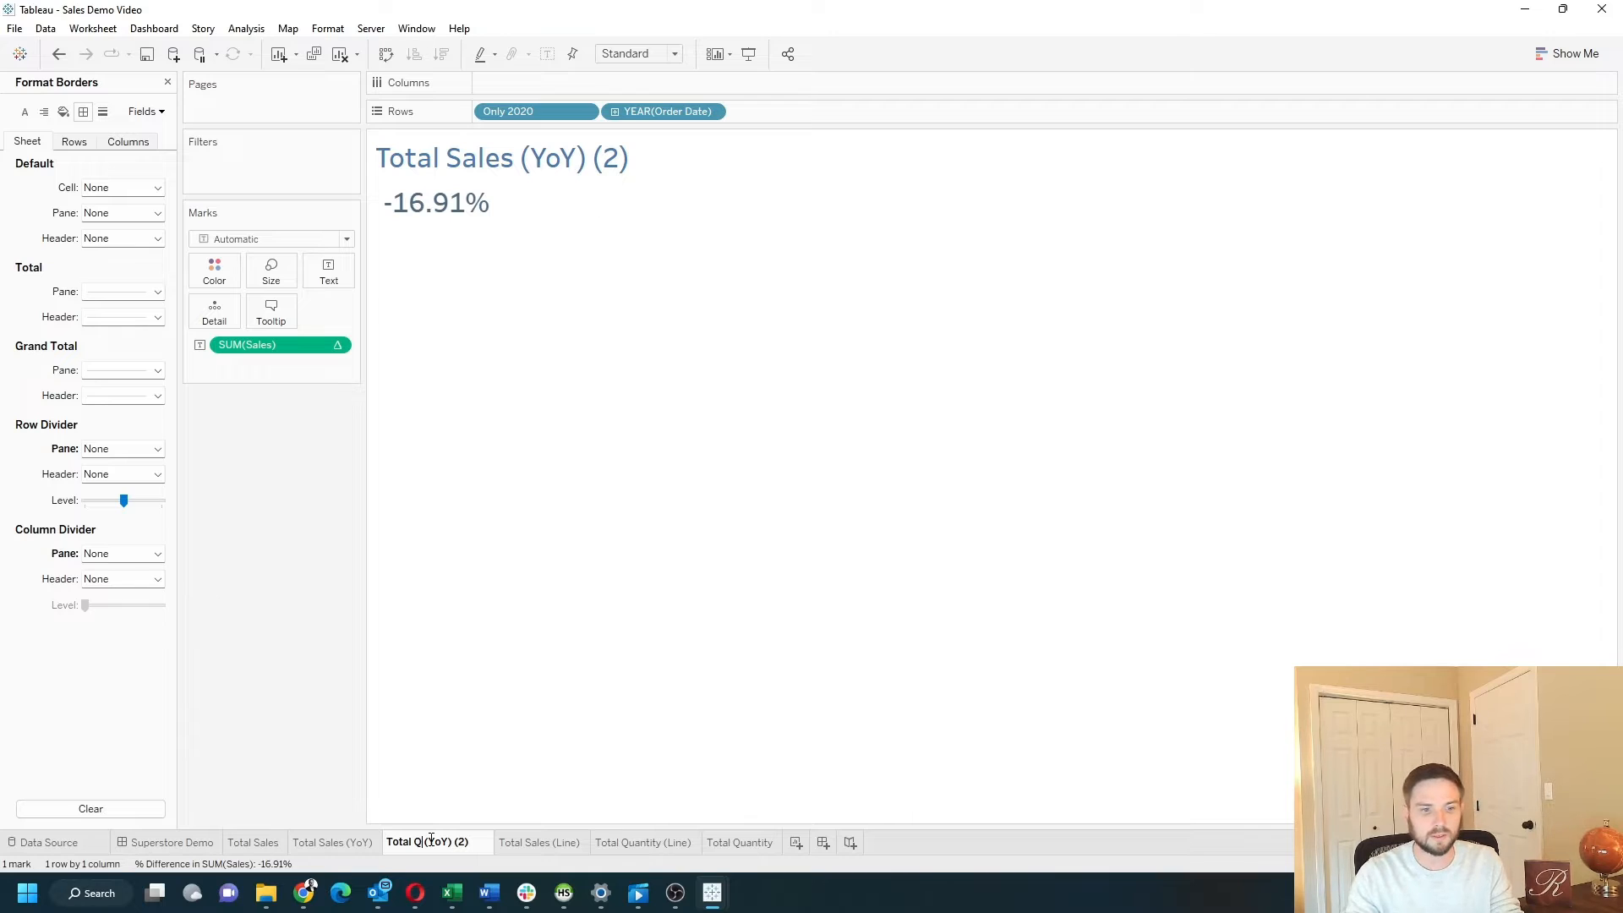
pyautogui.write('uantity')
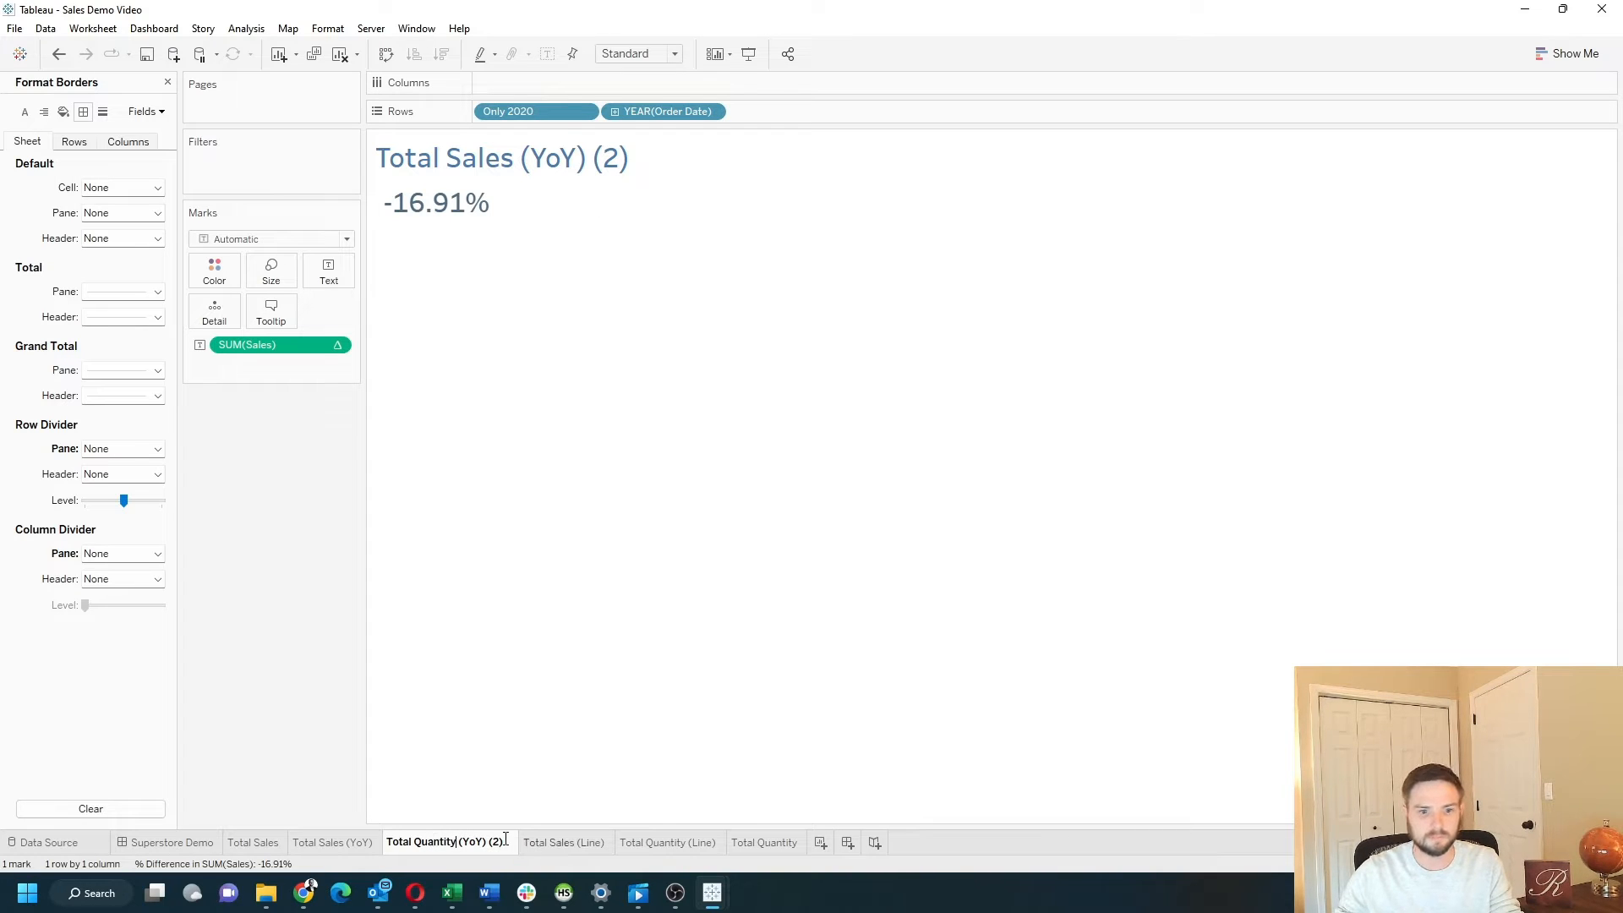
pyautogui.press('BackSpace')
pyautogui.press('BackSpace')
pyautogui.press('BackSpace')
pyautogui.press('BackSpace')
pyautogui.press('Return')
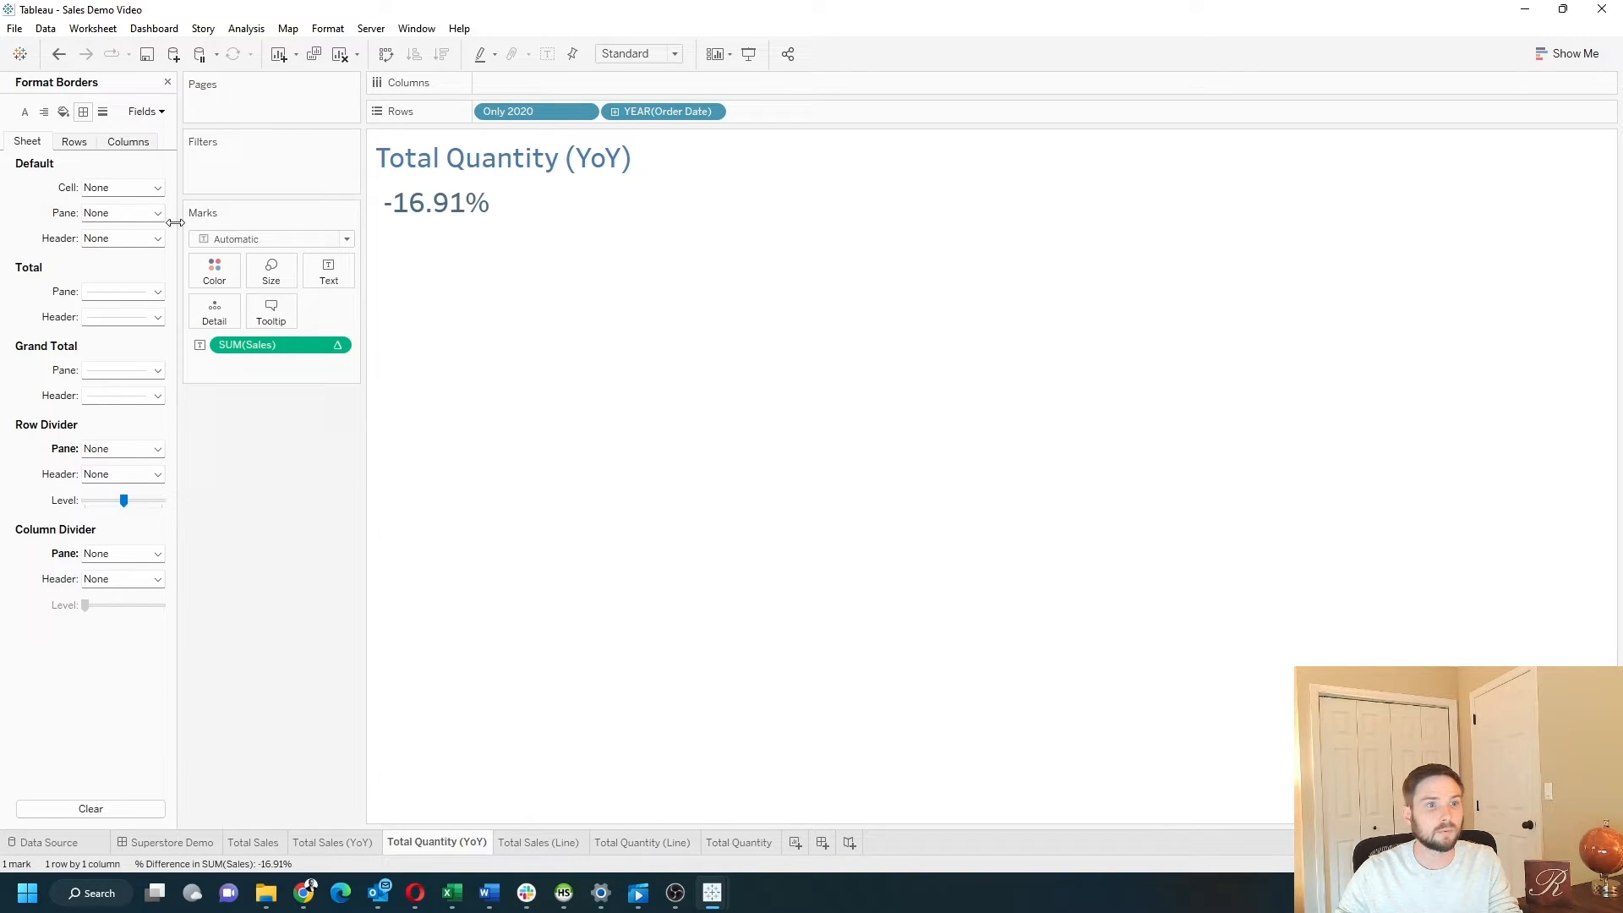
# Step: Replace the SUM(Sales) text mark with Quantity, found by searching "quanti", and apply the Percent Difference quick table calculation
pyautogui.click(168, 82)
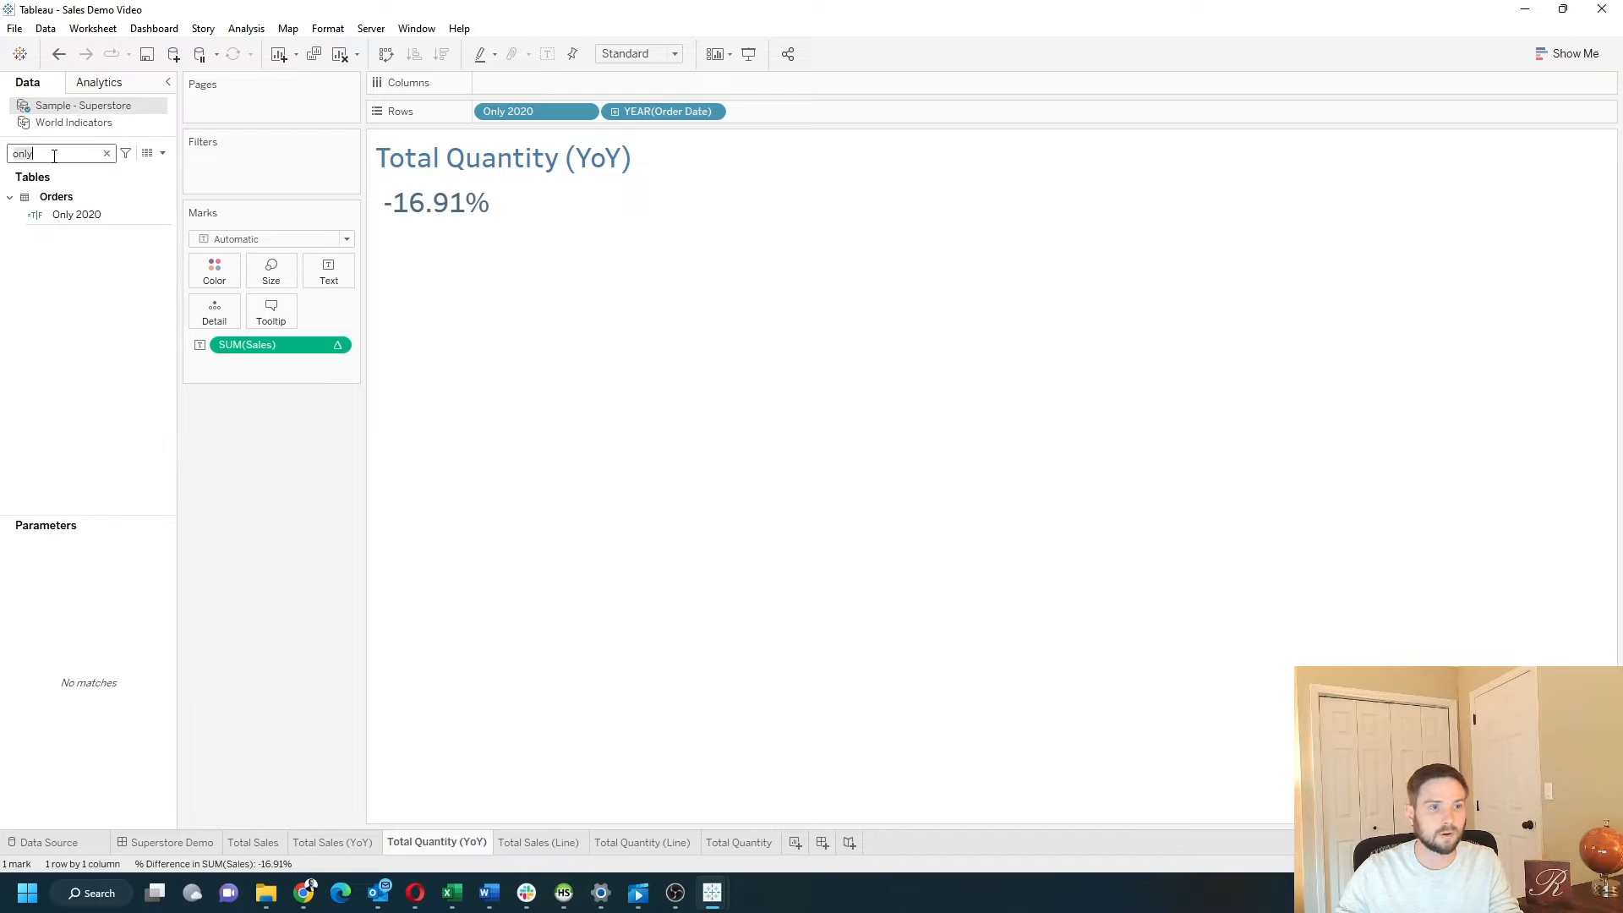
pyautogui.write('quanti')
pyautogui.moveTo(93, 230); pyautogui.dragTo(250, 343)
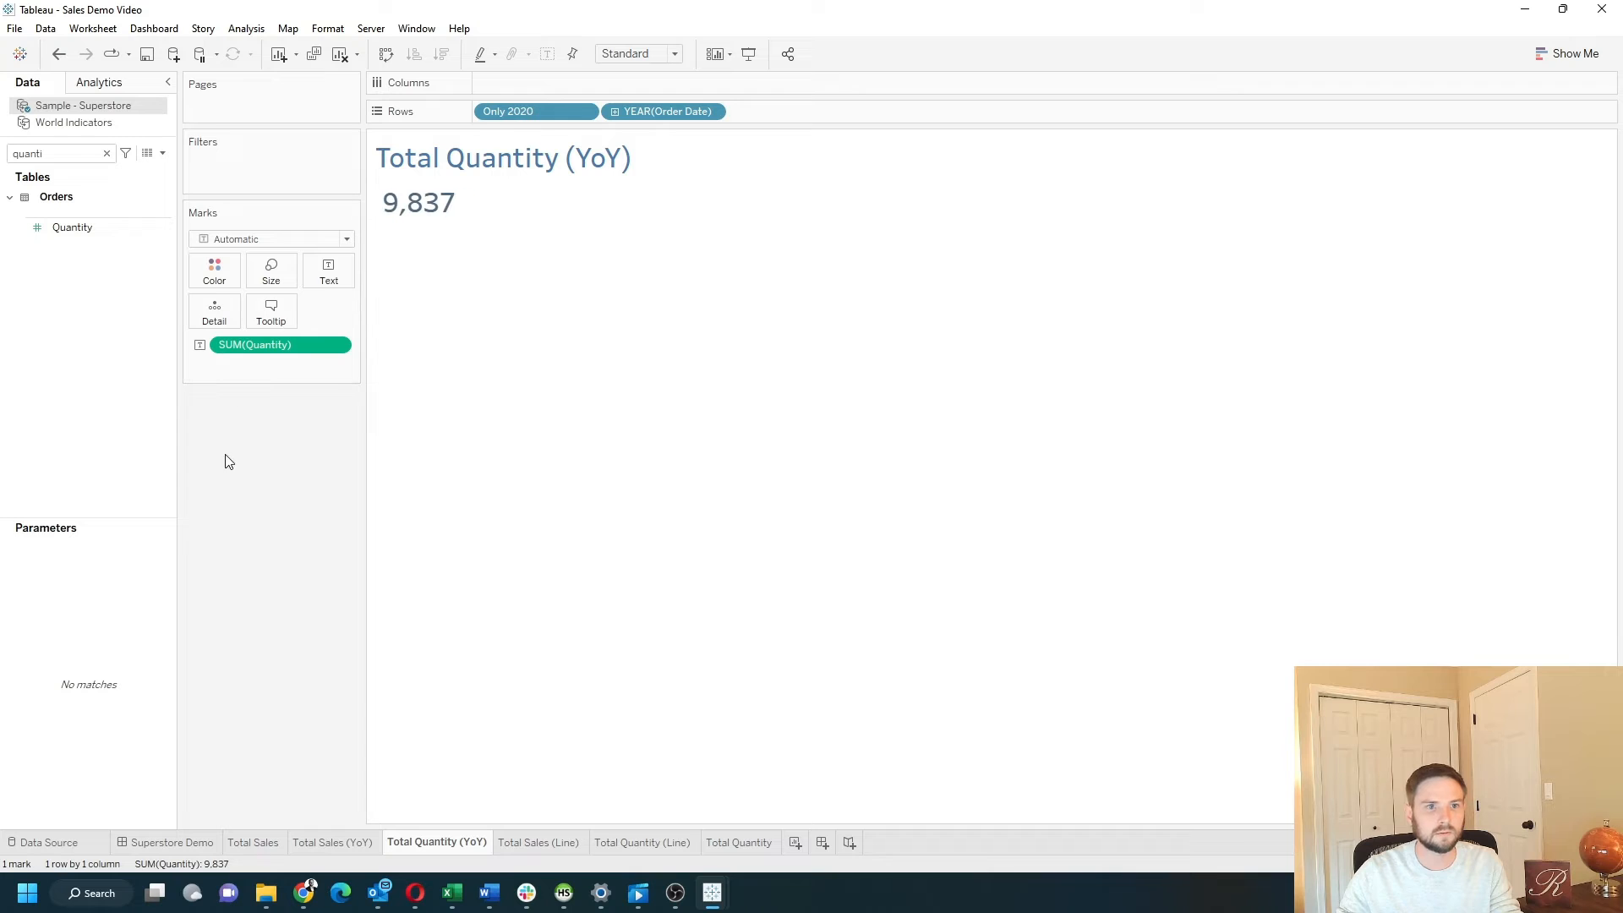
pyautogui.rightClick(338, 344)
pyautogui.moveTo(316, 645)
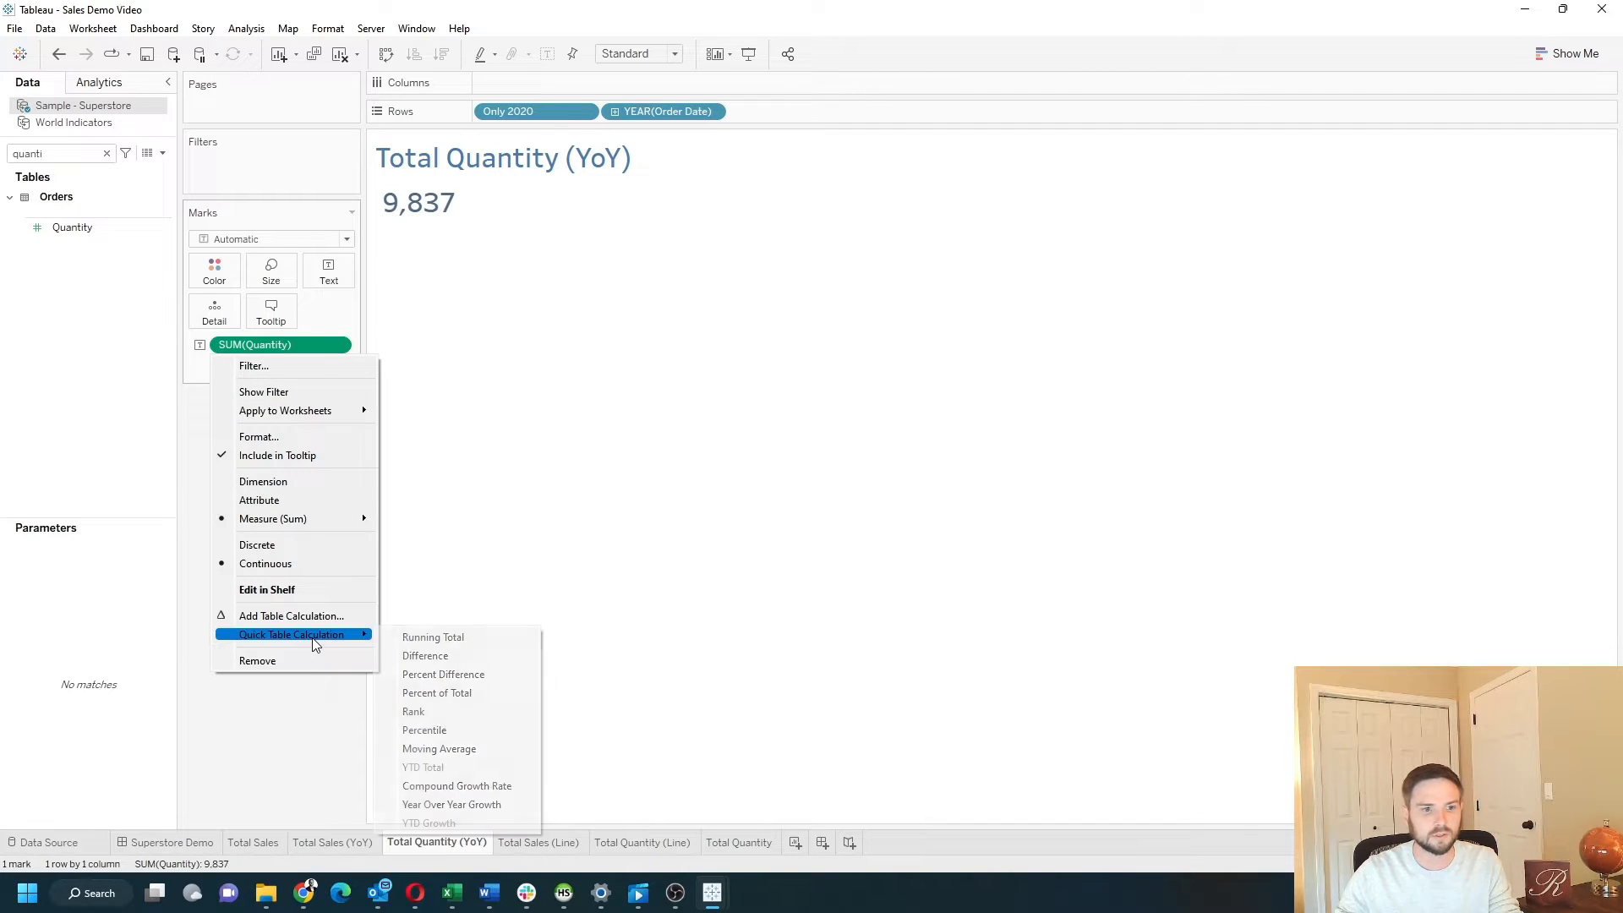
pyautogui.click(478, 674)
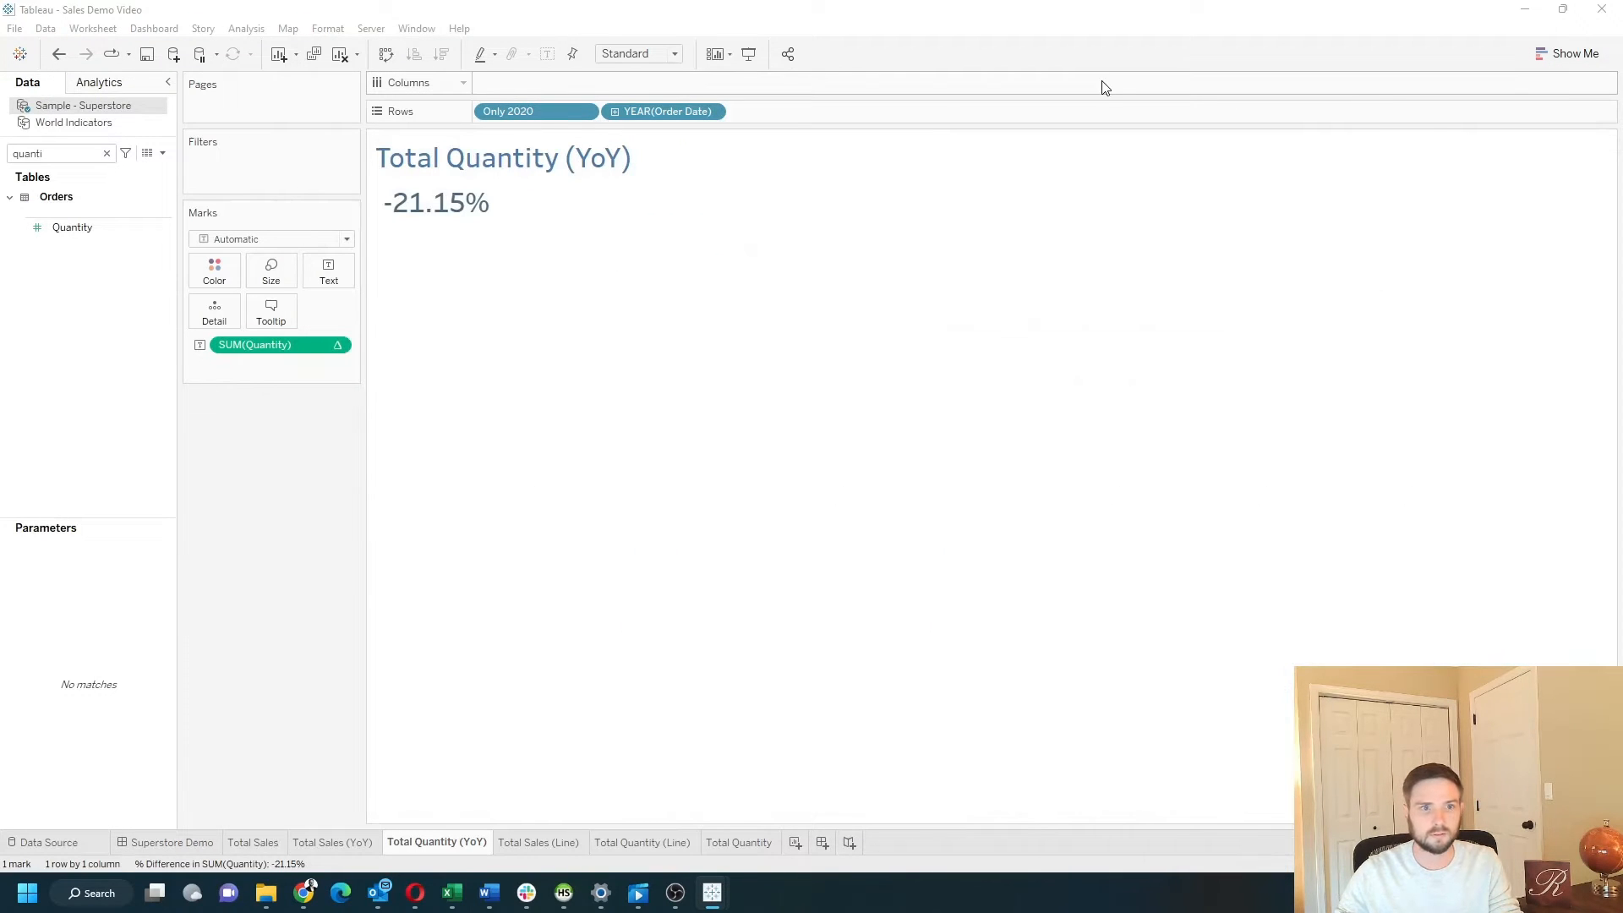
# Step: Create a new dashboard and set its fixed size to Generic Desktop (1366 x 768)
pyautogui.click(822, 843)
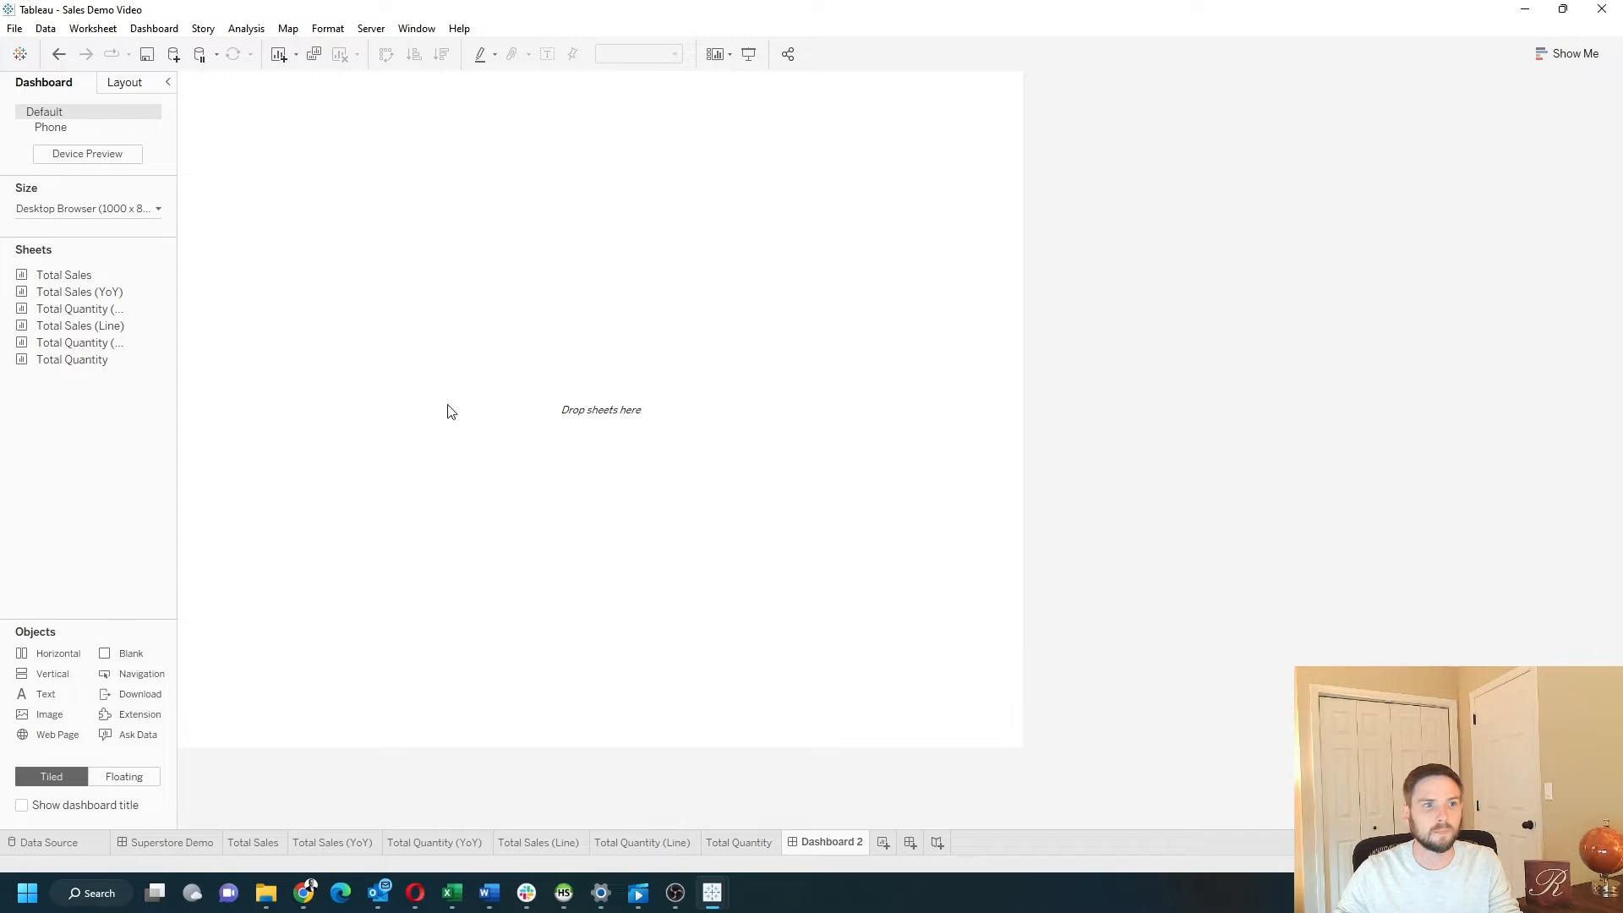
pyautogui.click(106, 211)
pyautogui.click(111, 259)
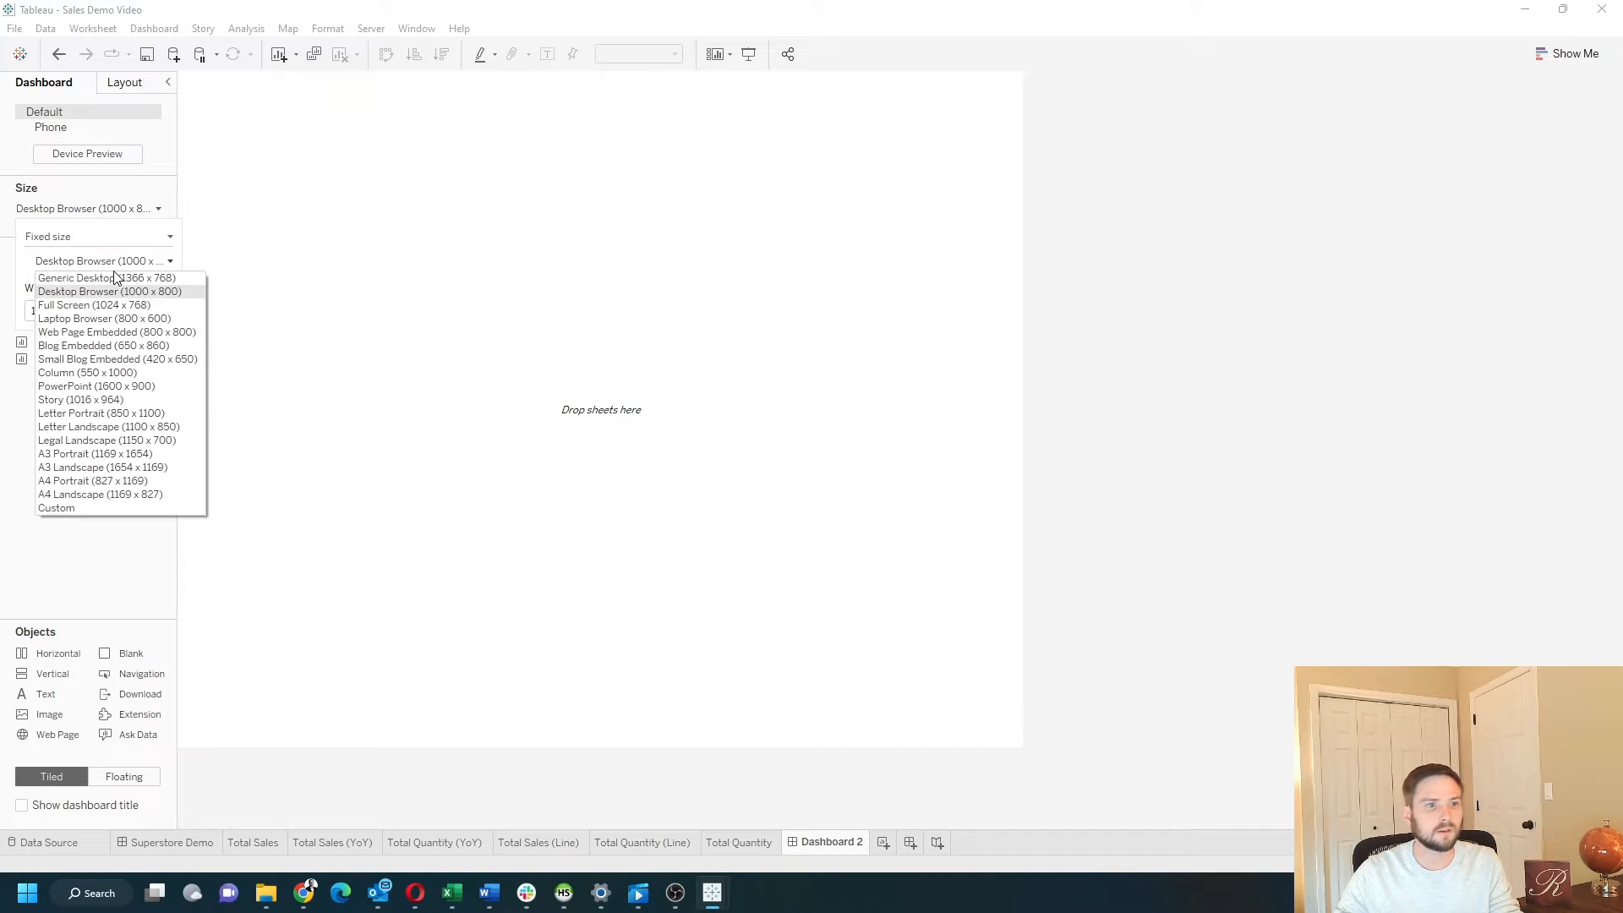
pyautogui.click(115, 280)
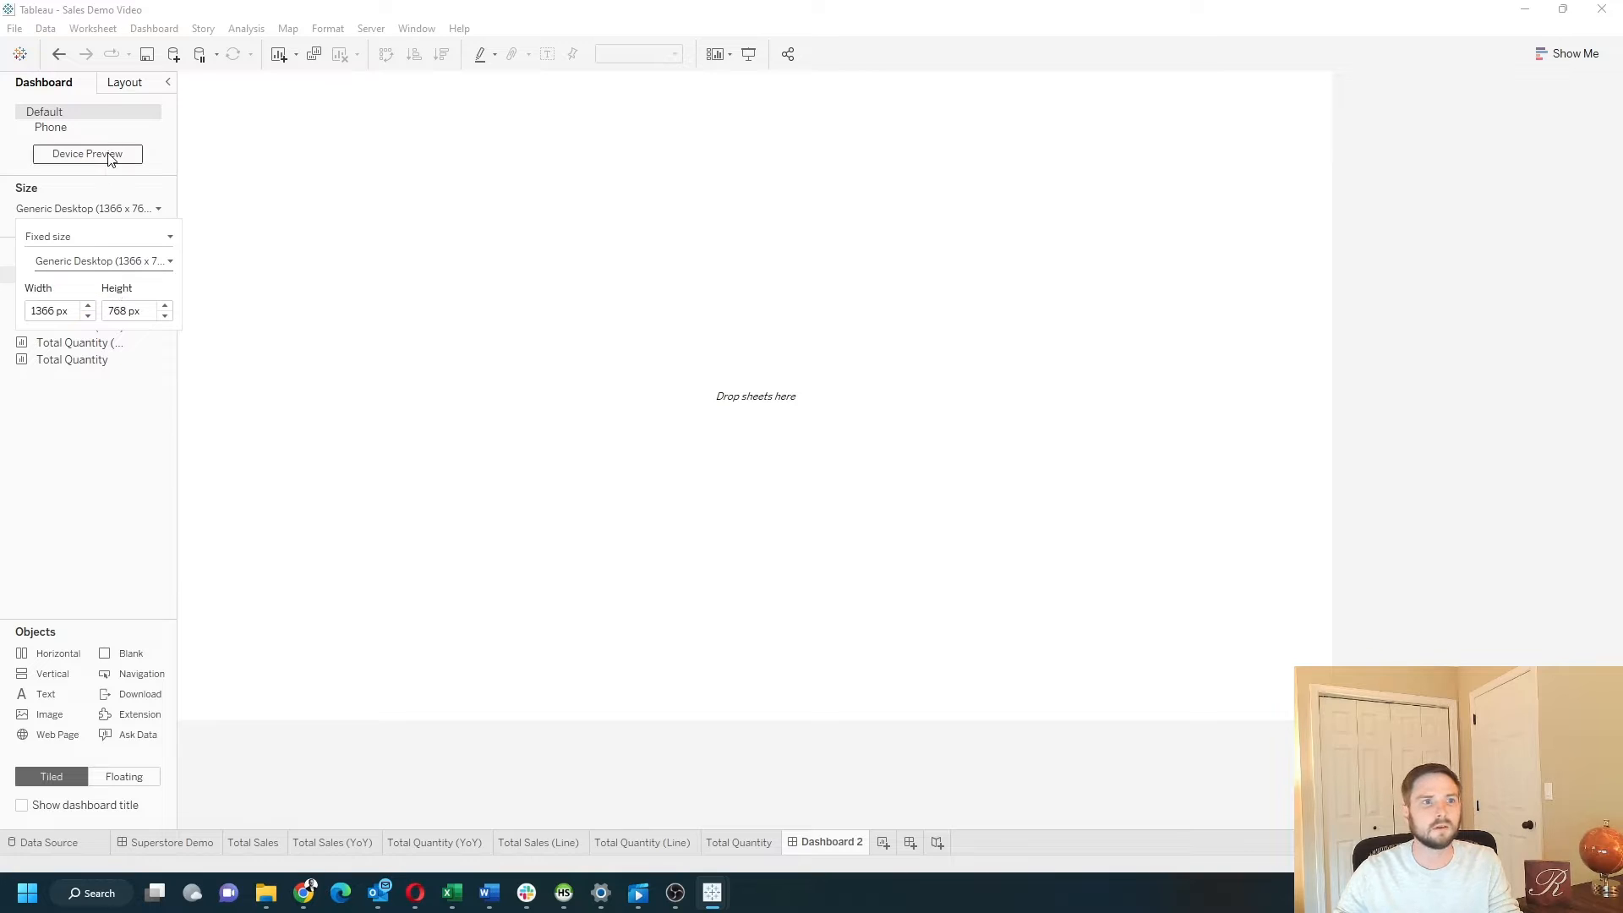
pyautogui.click(139, 88)
pyautogui.click(66, 86)
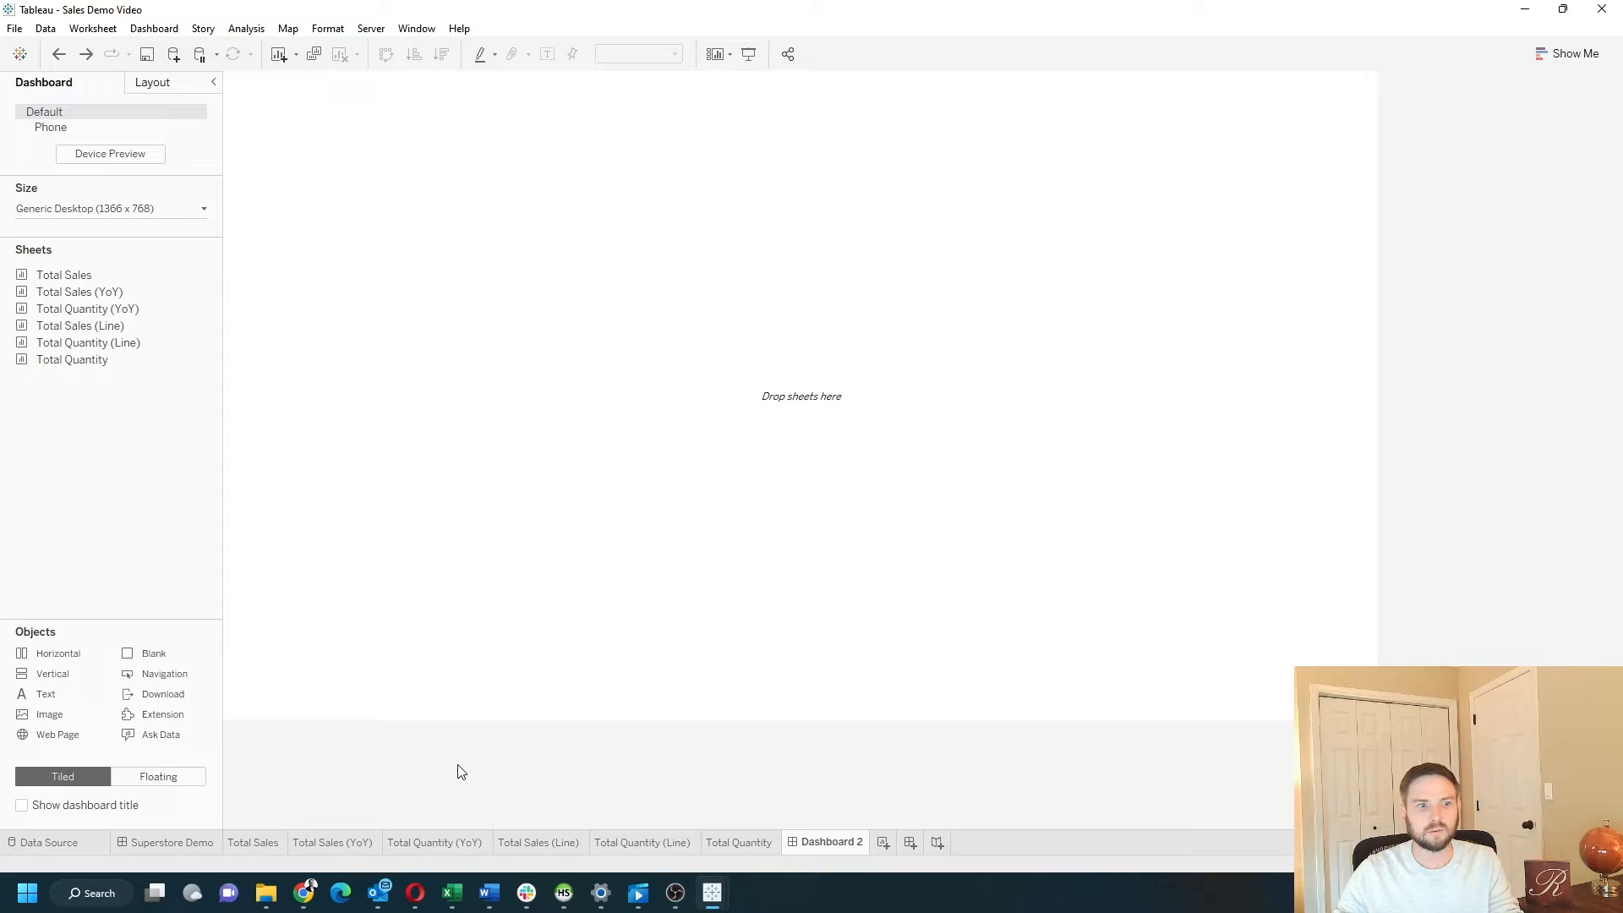
# Step: Fill the dashboard with a horizontal container holding two blanks and, between them, two side-by-side vertical containers
pyautogui.moveTo(59, 654); pyautogui.dragTo(664, 313)
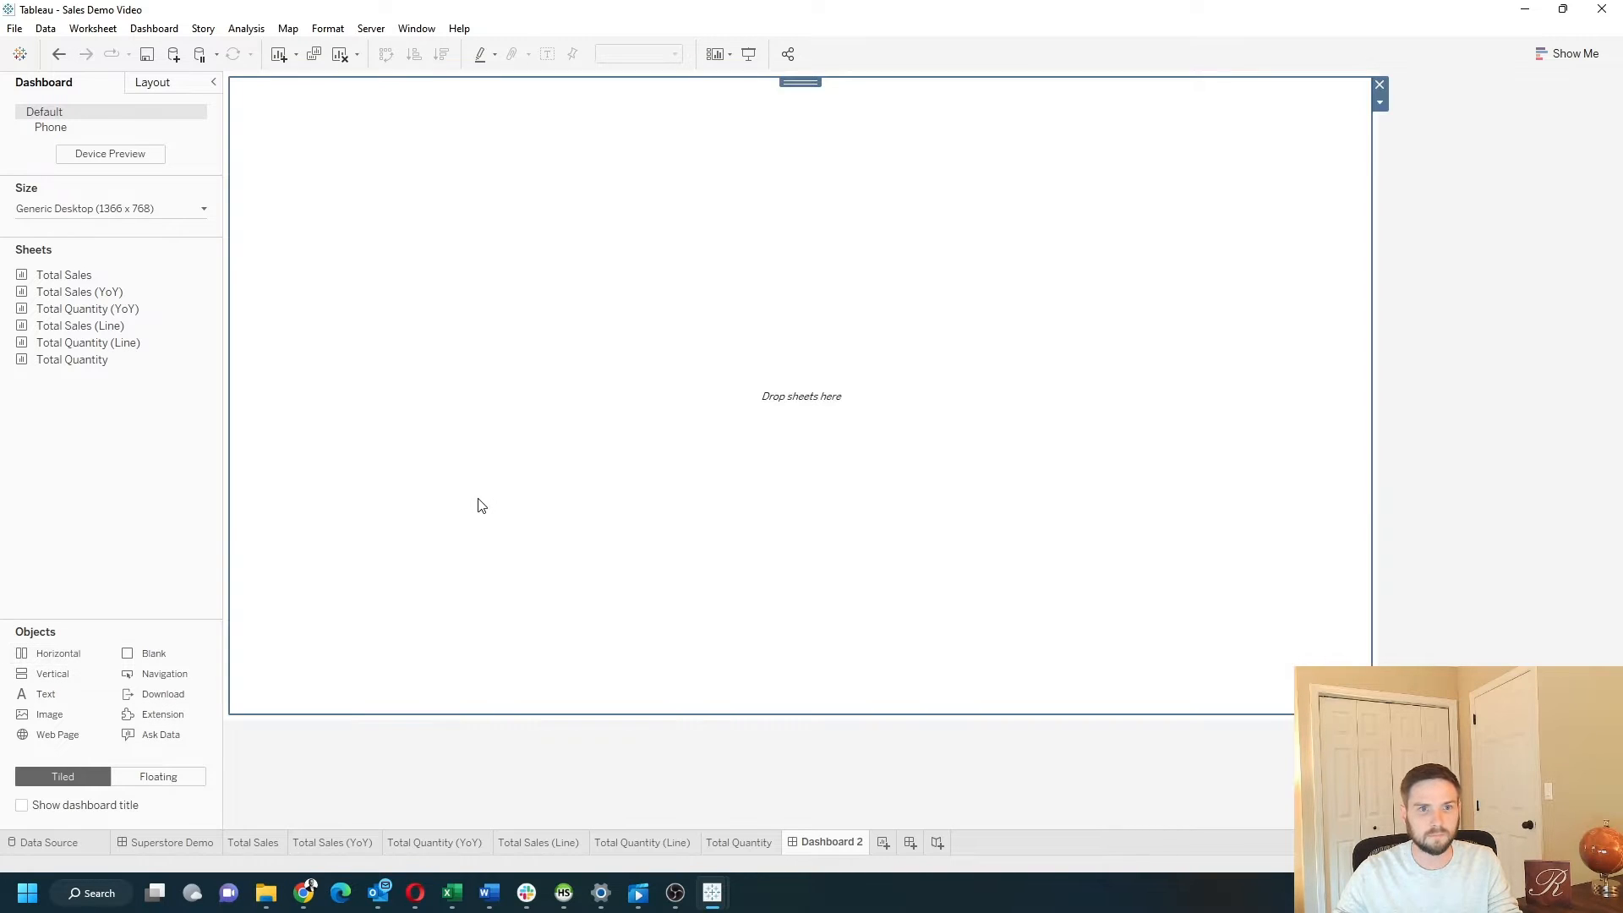
pyautogui.moveTo(192, 663); pyautogui.dragTo(506, 491)
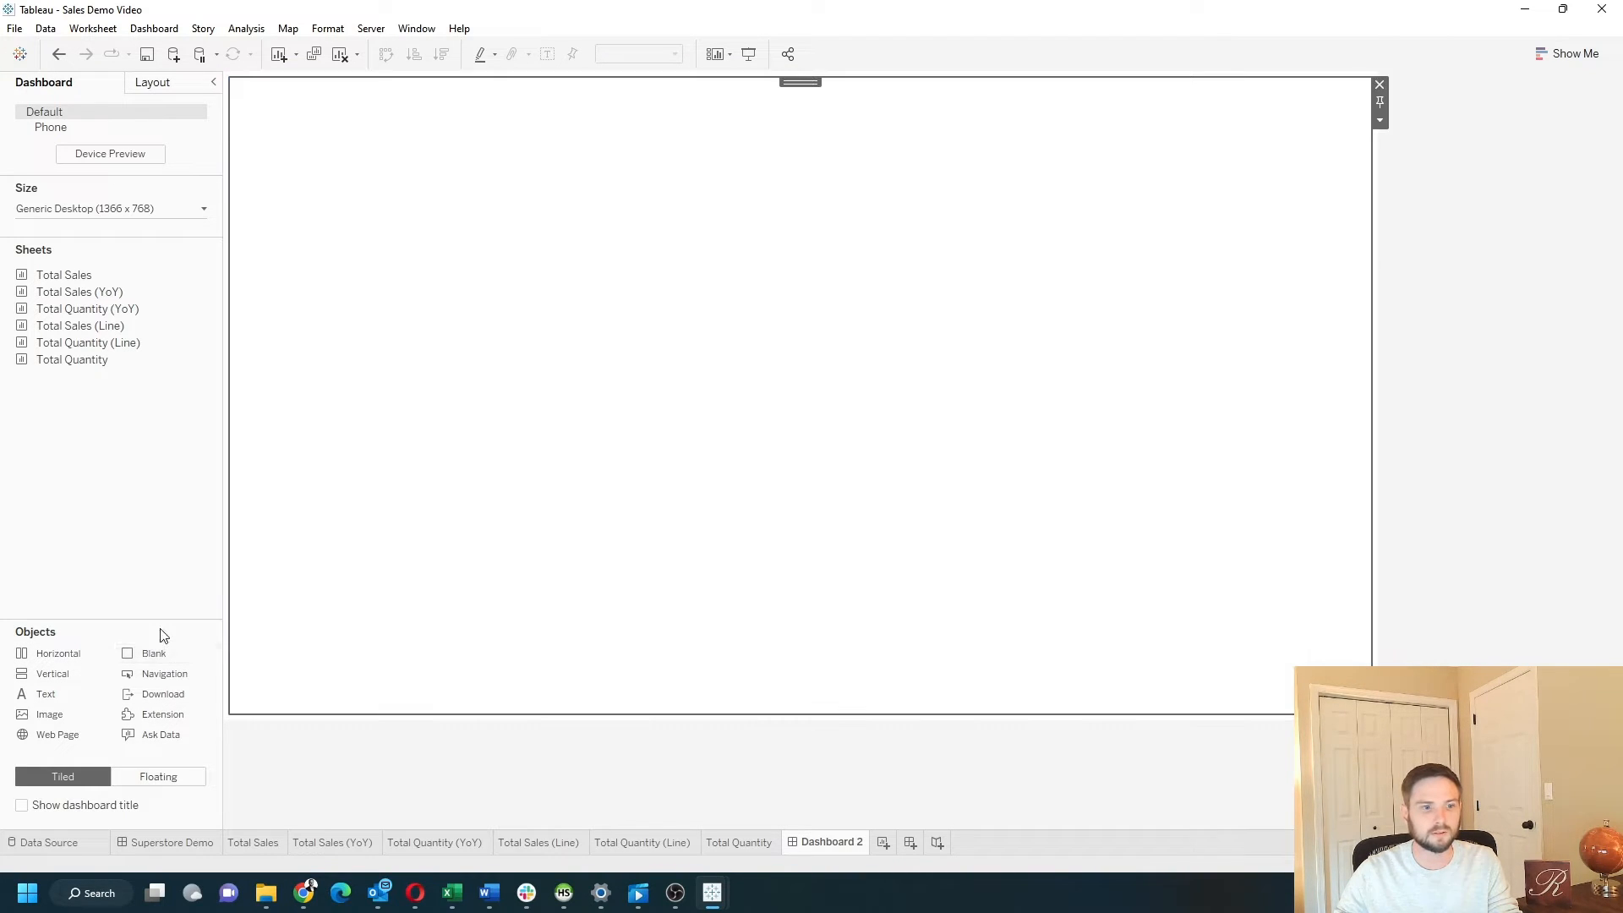
pyautogui.moveTo(192, 627); pyautogui.dragTo(280, 653)
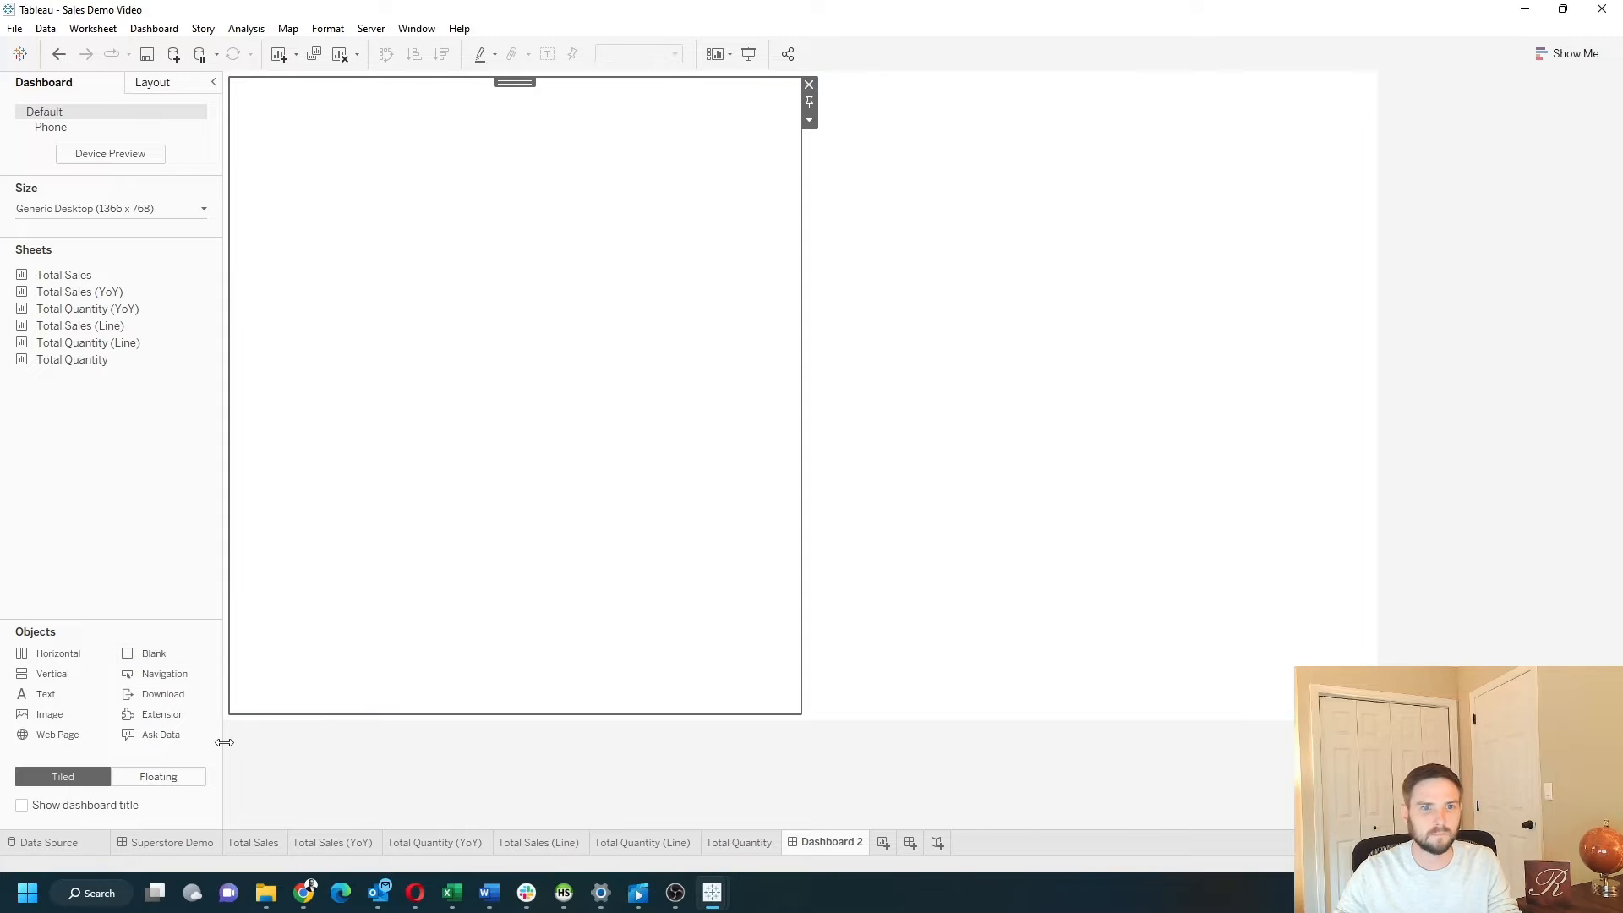
pyautogui.moveTo(52, 676); pyautogui.dragTo(723, 415)
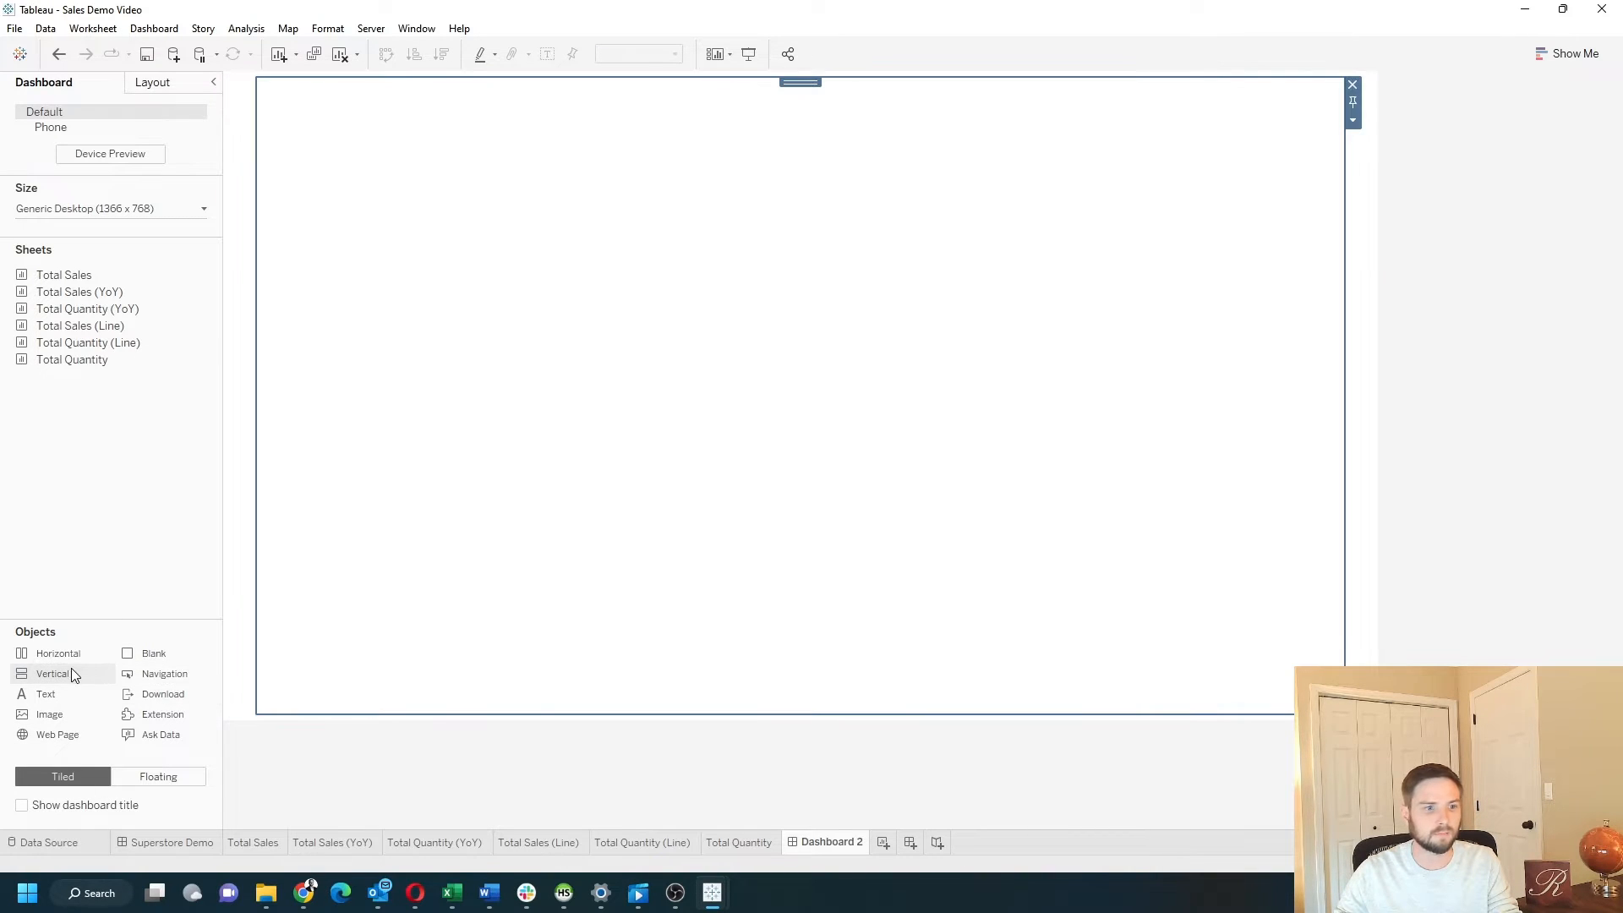
pyautogui.moveTo(59, 673); pyautogui.dragTo(1195, 384)
pyautogui.moveTo(1329, 367); pyautogui.dragTo(1345, 365)
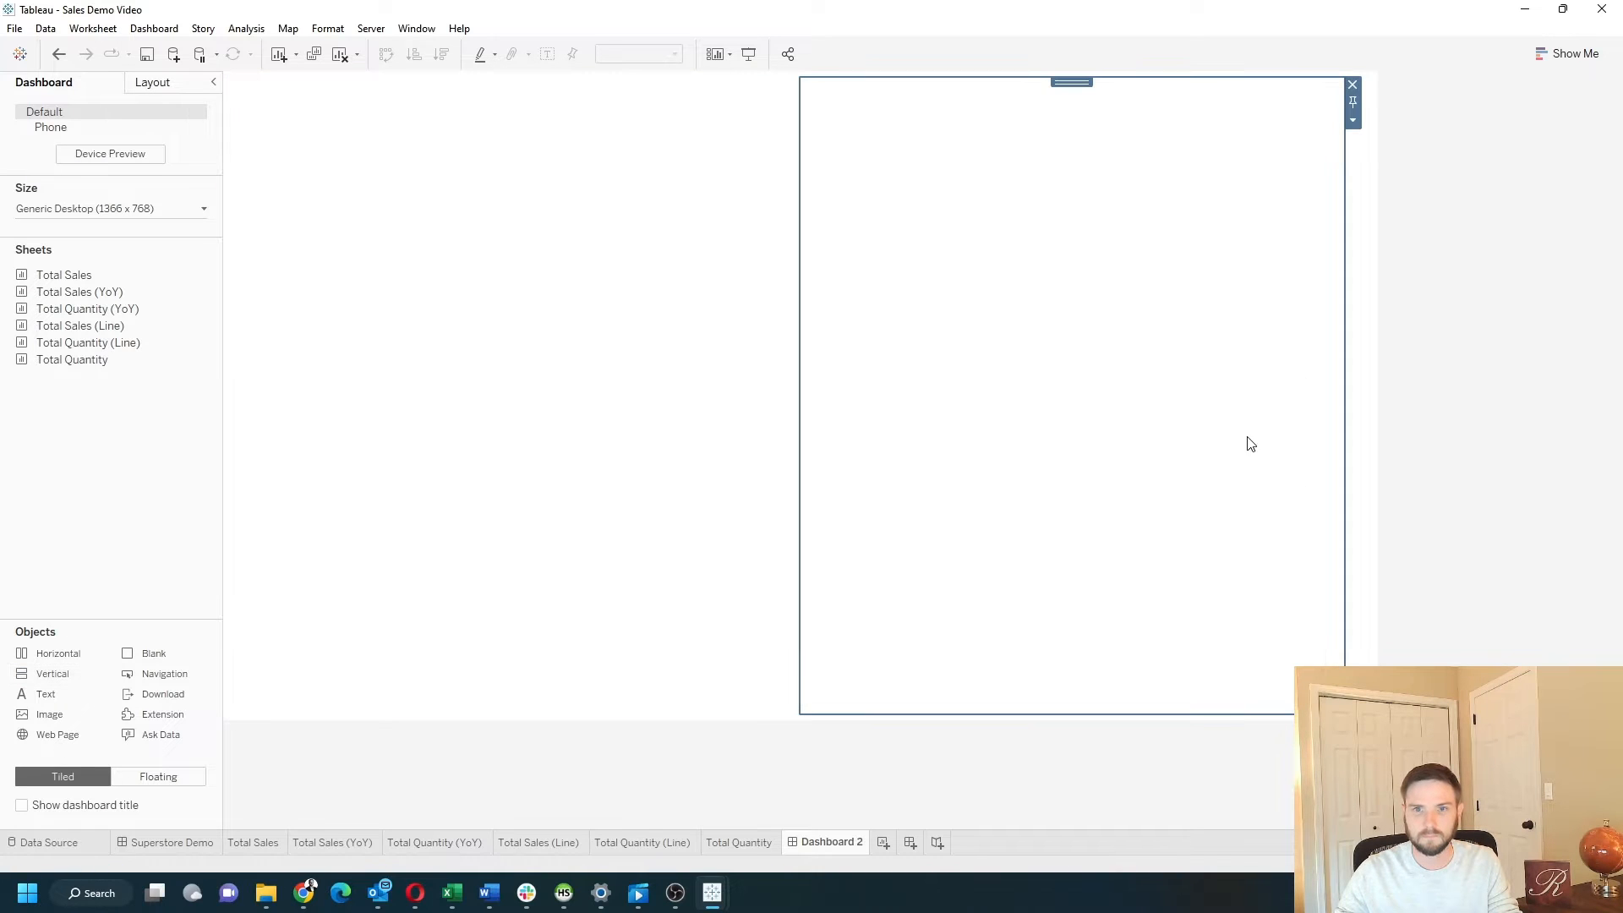
# Step: Select the parent horizontal container and distribute its contents evenly
pyautogui.doubleClick(1067, 85)
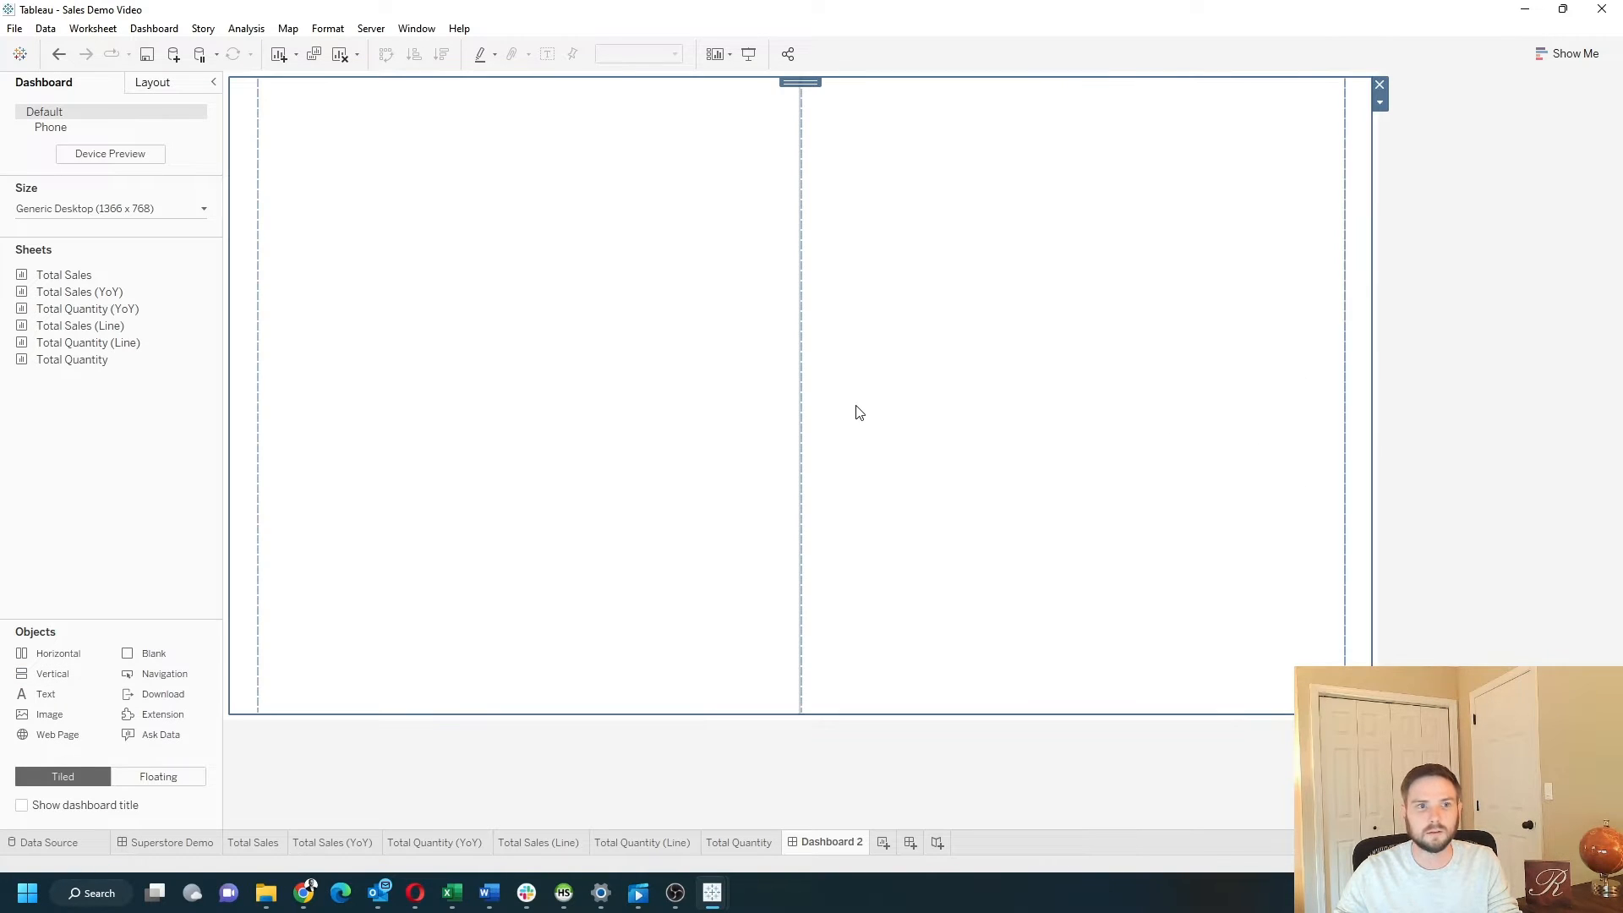
pyautogui.click(1379, 102)
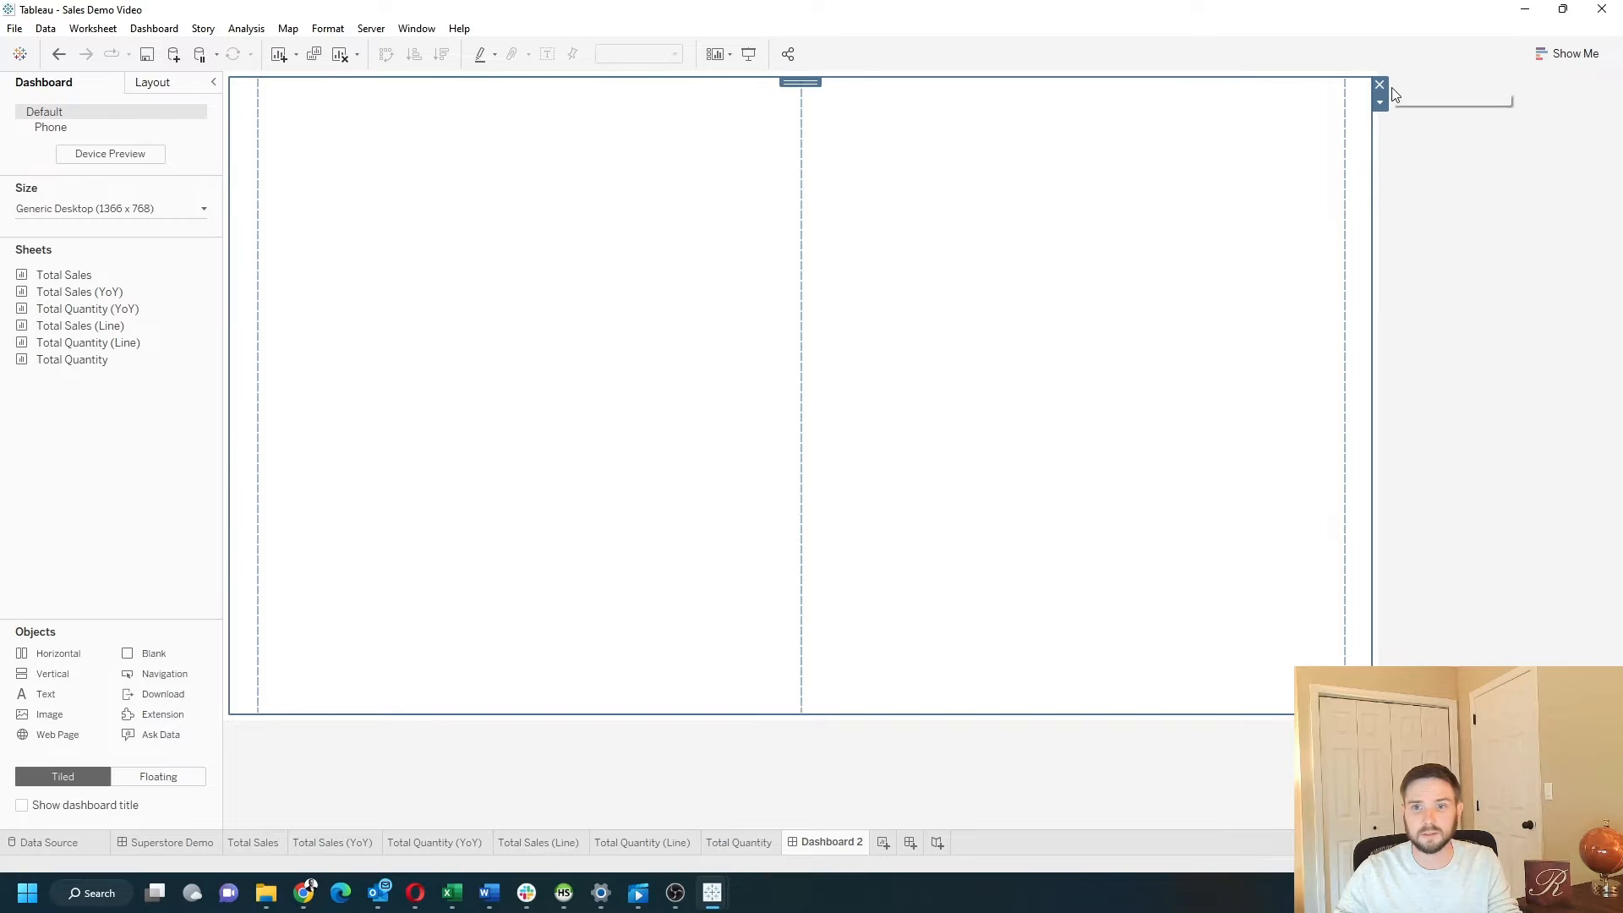
pyautogui.click(1462, 144)
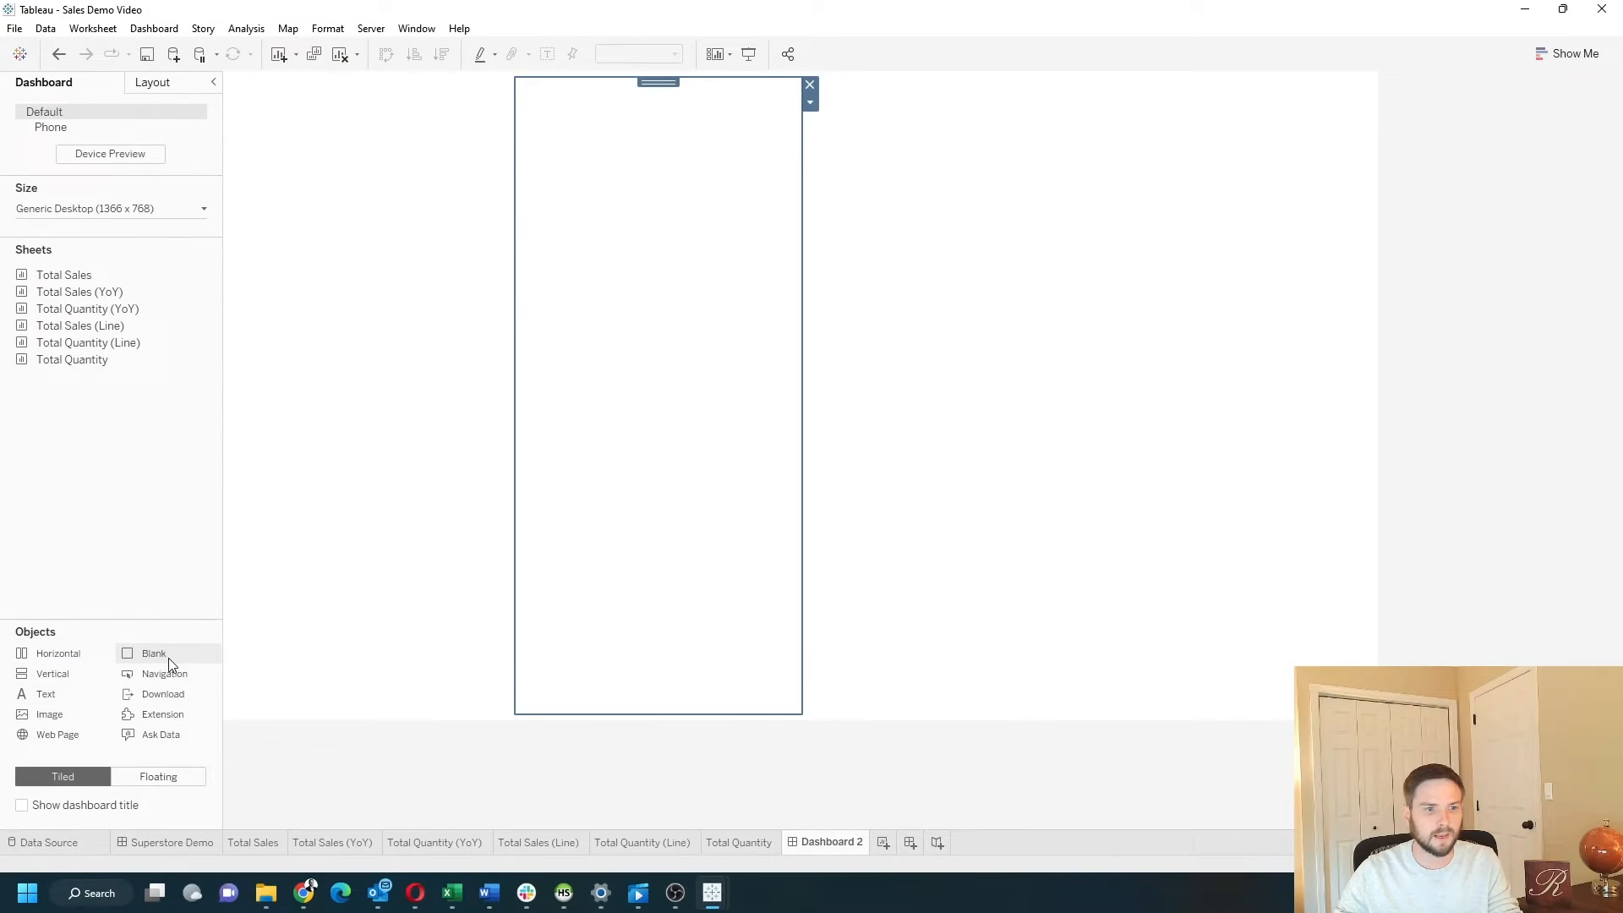
# Step: Stack two blanks inside each of the two vertical containers
pyautogui.moveTo(168, 658); pyautogui.dragTo(565, 423)
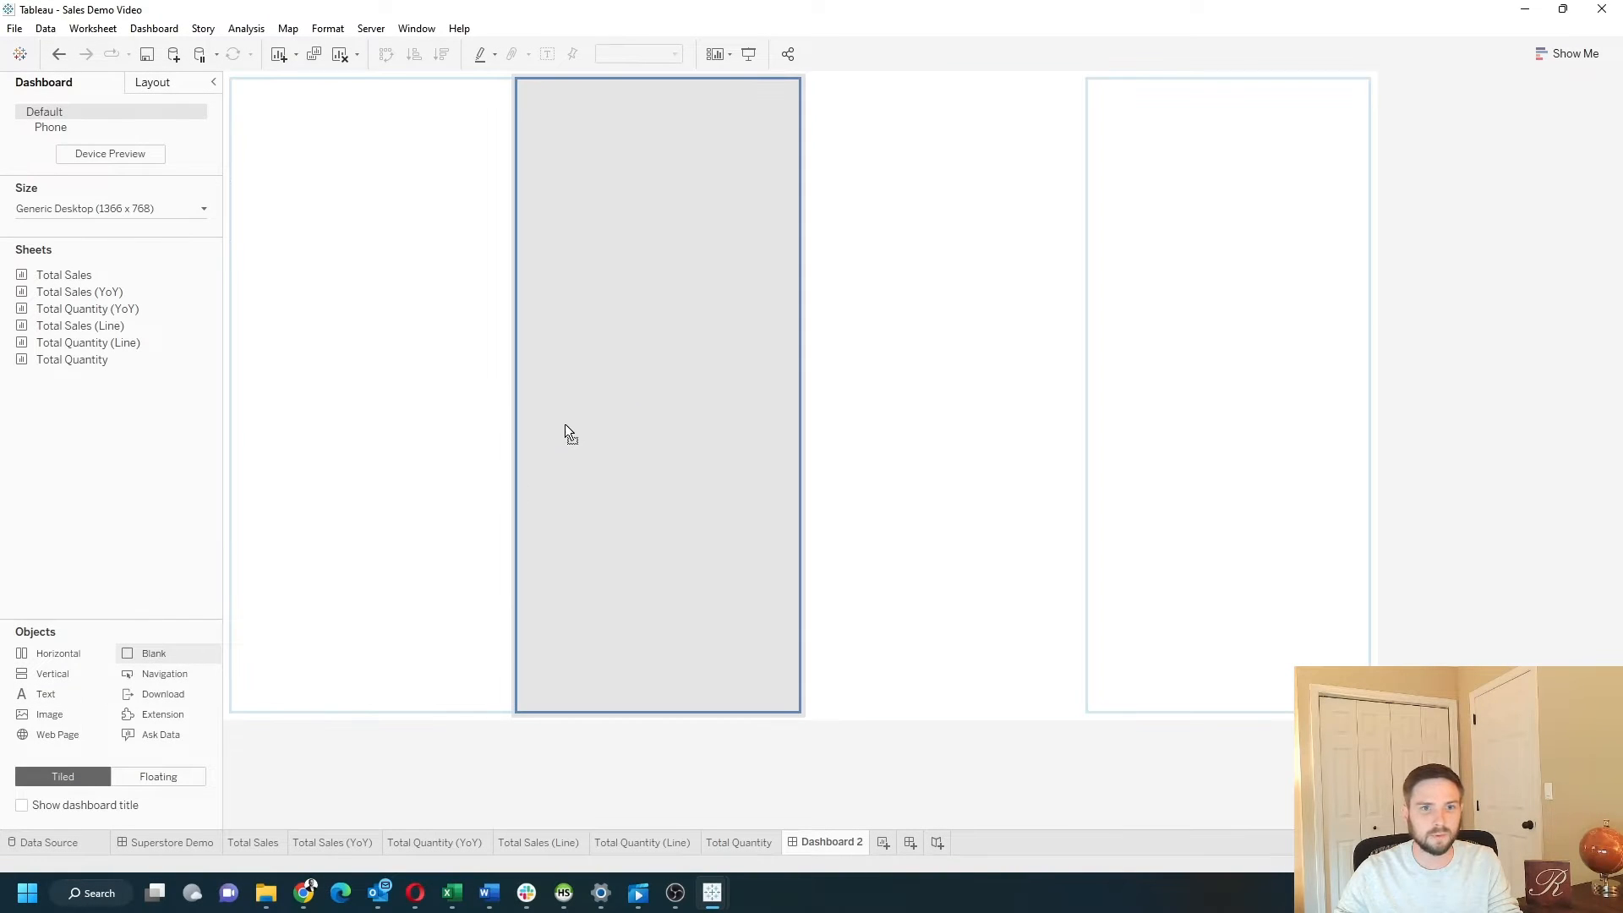
pyautogui.moveTo(669, 369); pyautogui.dragTo(670, 368)
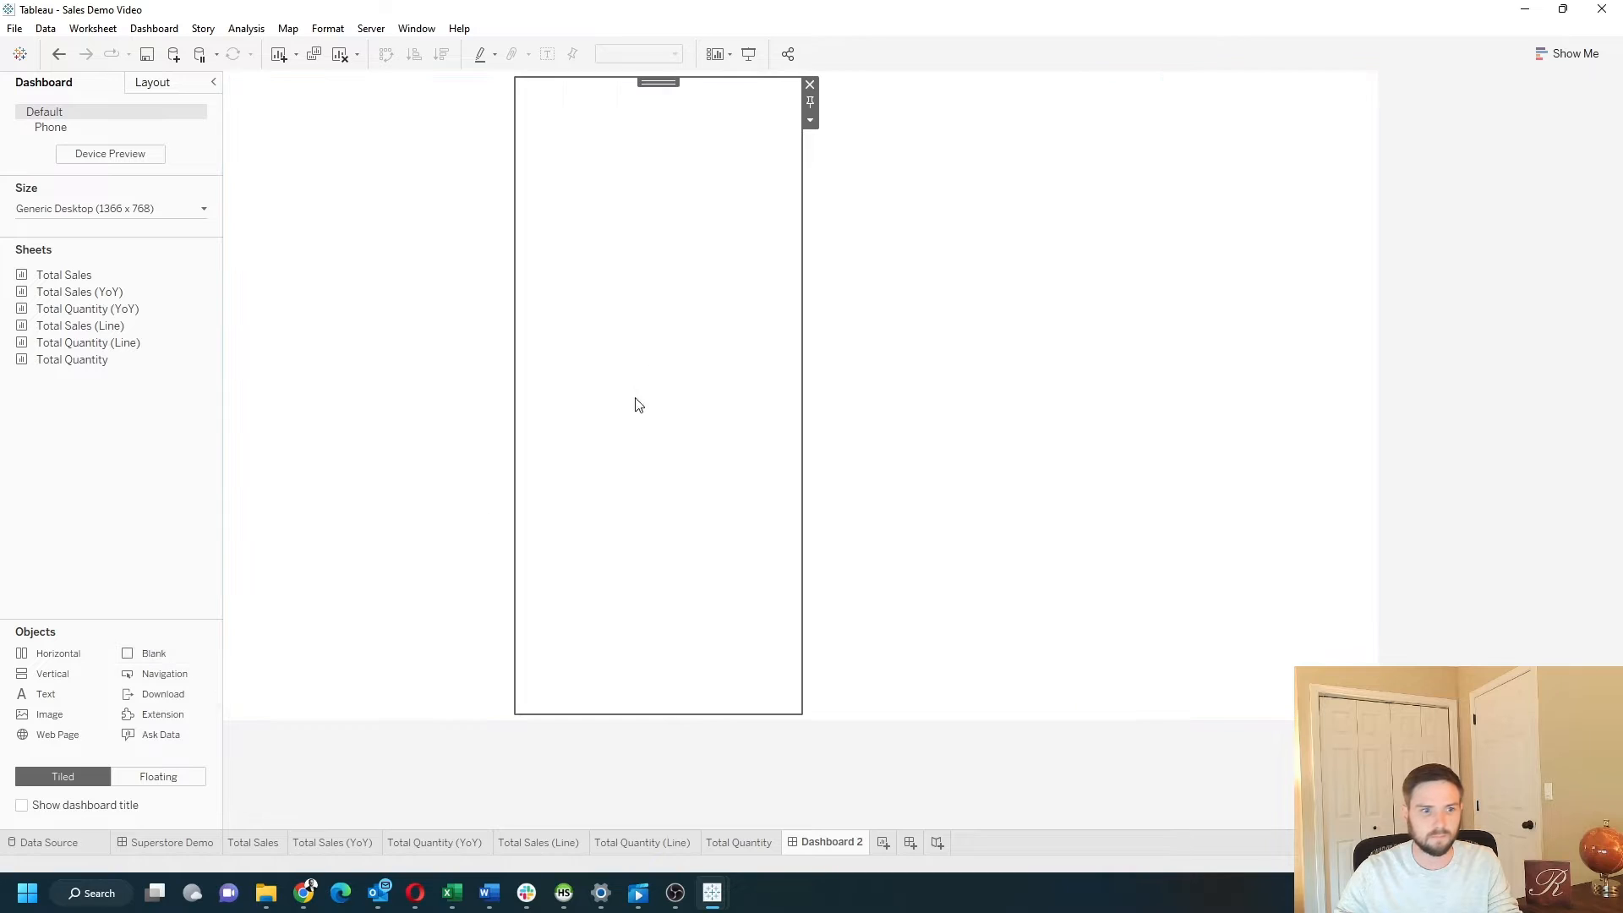
pyautogui.moveTo(152, 654); pyautogui.dragTo(673, 617)
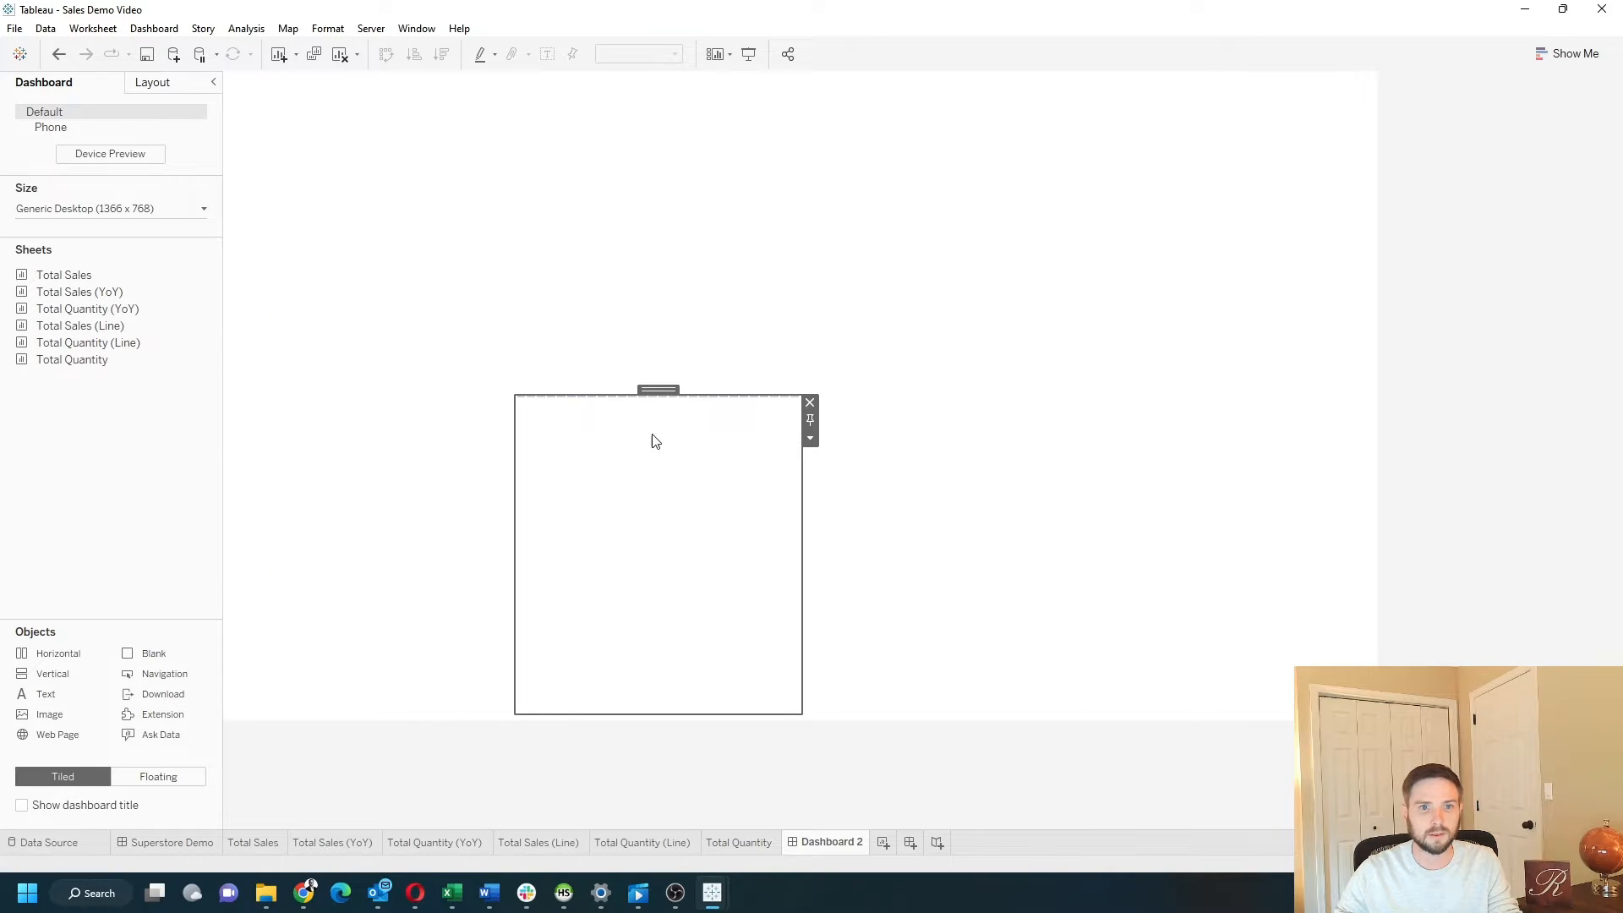
pyautogui.moveTo(154, 657); pyautogui.dragTo(945, 634)
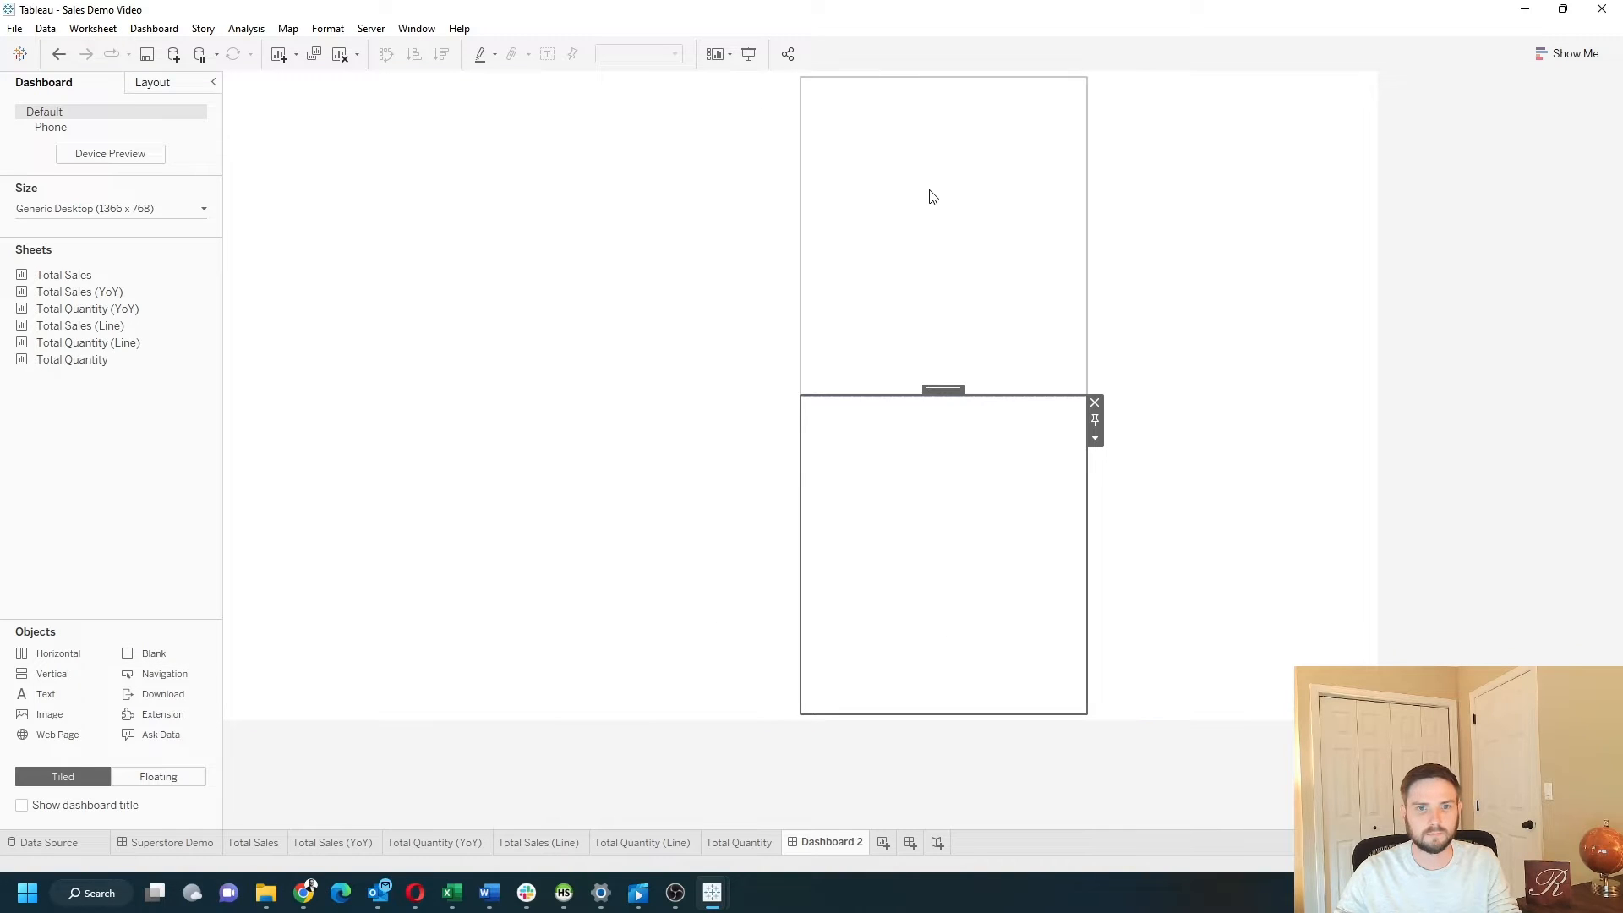
# Step: Remove the two outer blanks so that only the two vertical containers remain in the horizontal container
pyautogui.click(445, 214)
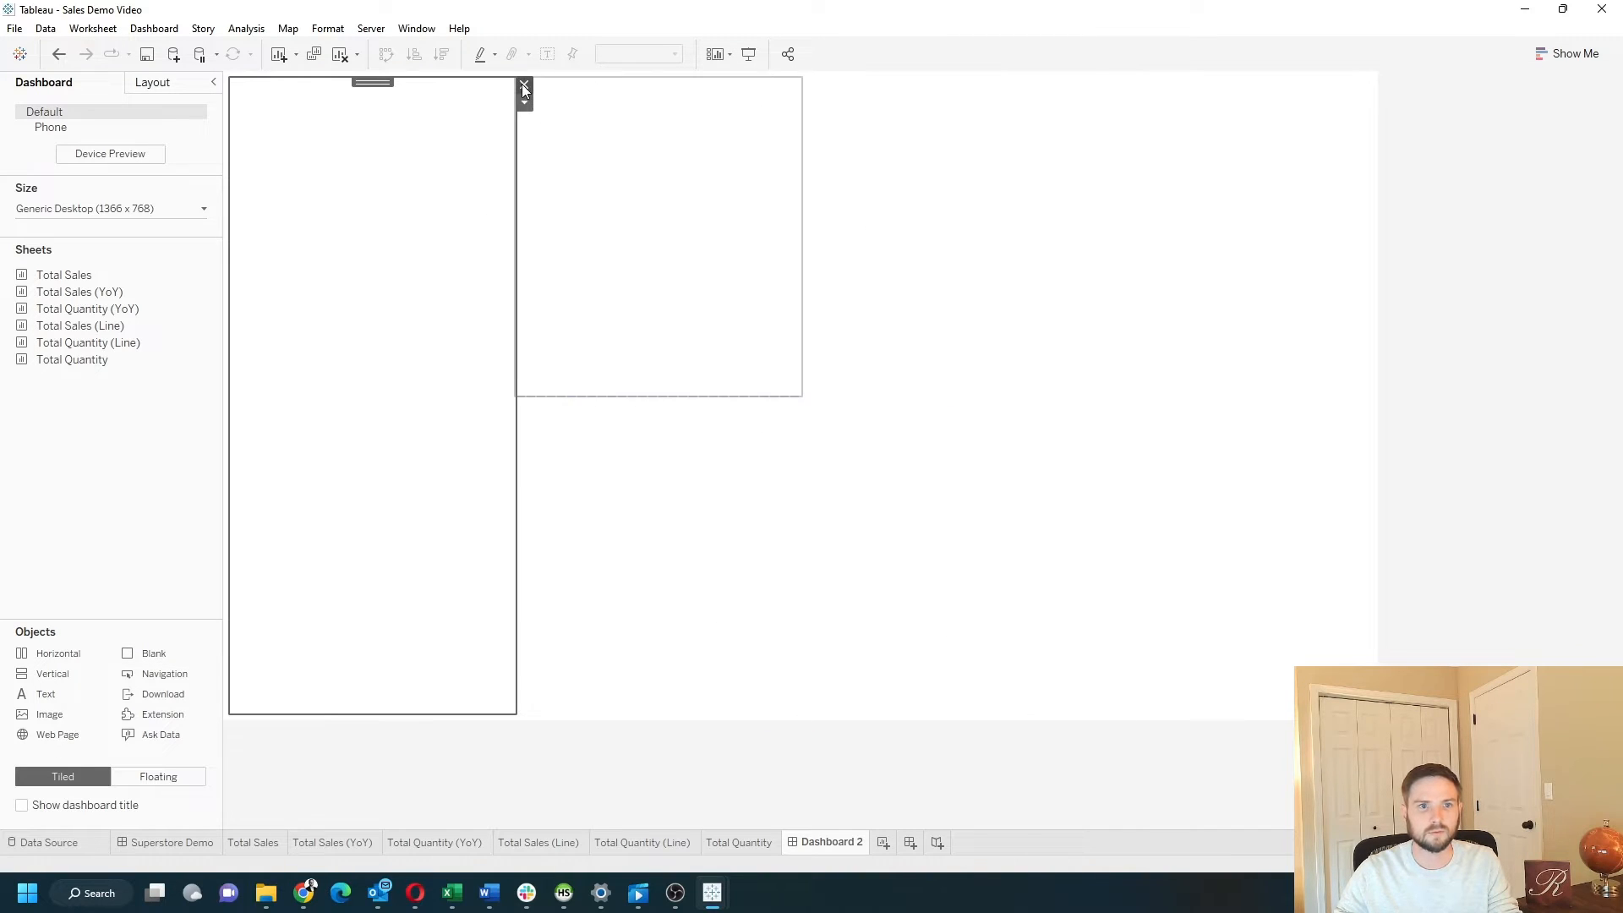
pyautogui.click(523, 85)
pyautogui.click(1382, 86)
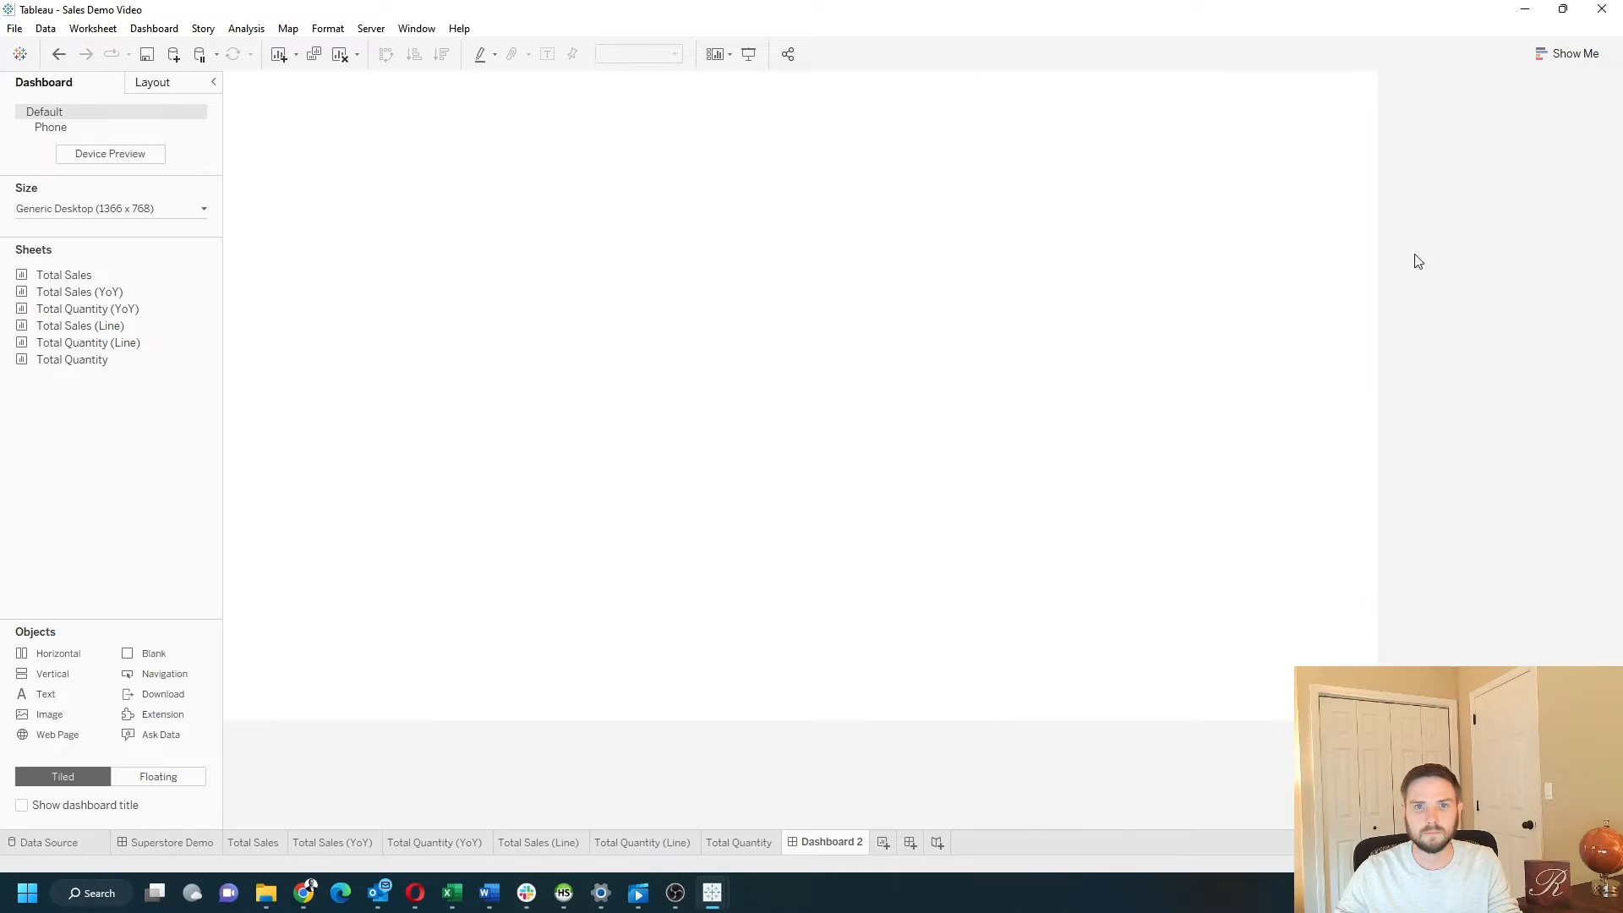
pyautogui.click(512, 259)
pyautogui.click(565, 555)
pyautogui.click(944, 551)
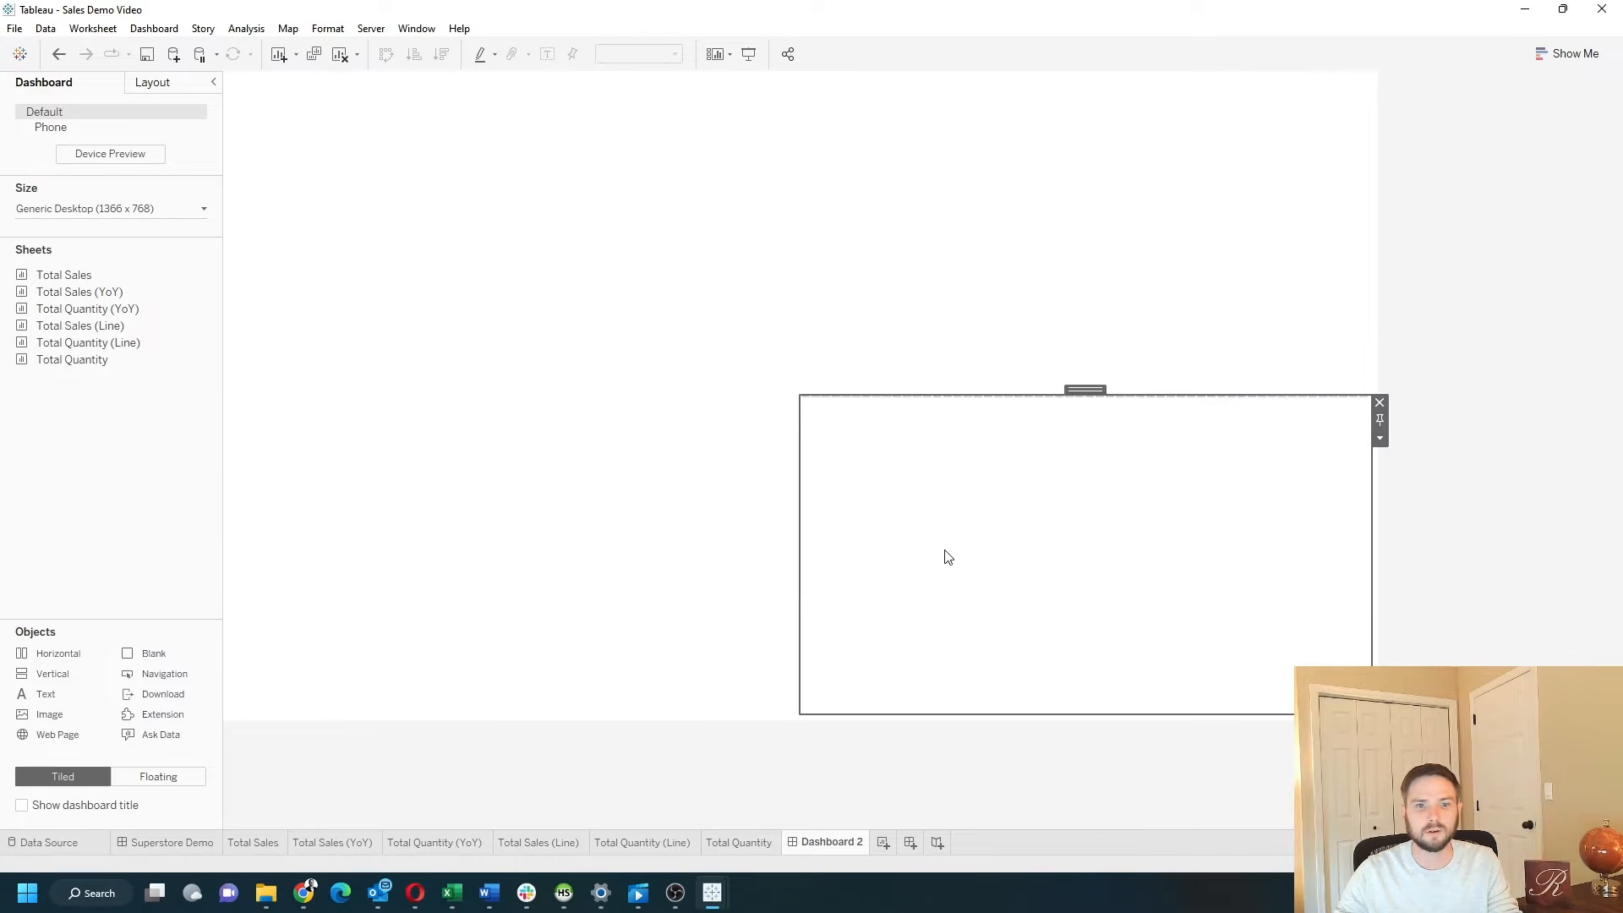
pyautogui.click(920, 331)
pyautogui.click(731, 351)
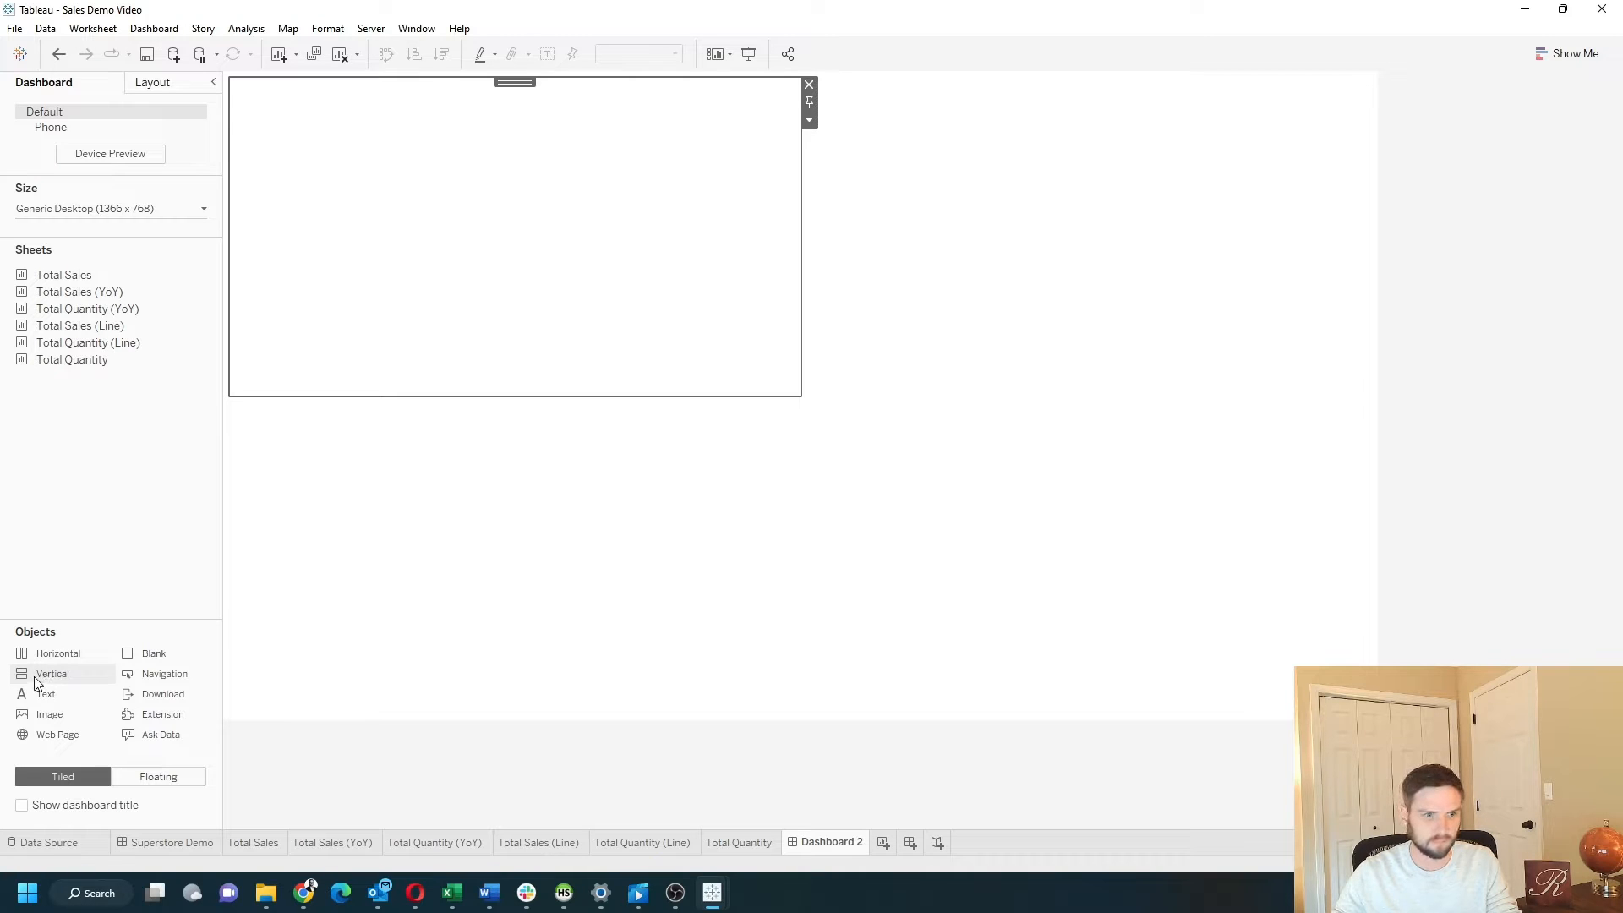
# Step: Place a floating vertical container about 455 x 256 over the upper-right blank and give it a solid dark gray background
pyautogui.moveTo(37, 683); pyautogui.dragTo(849, 179)
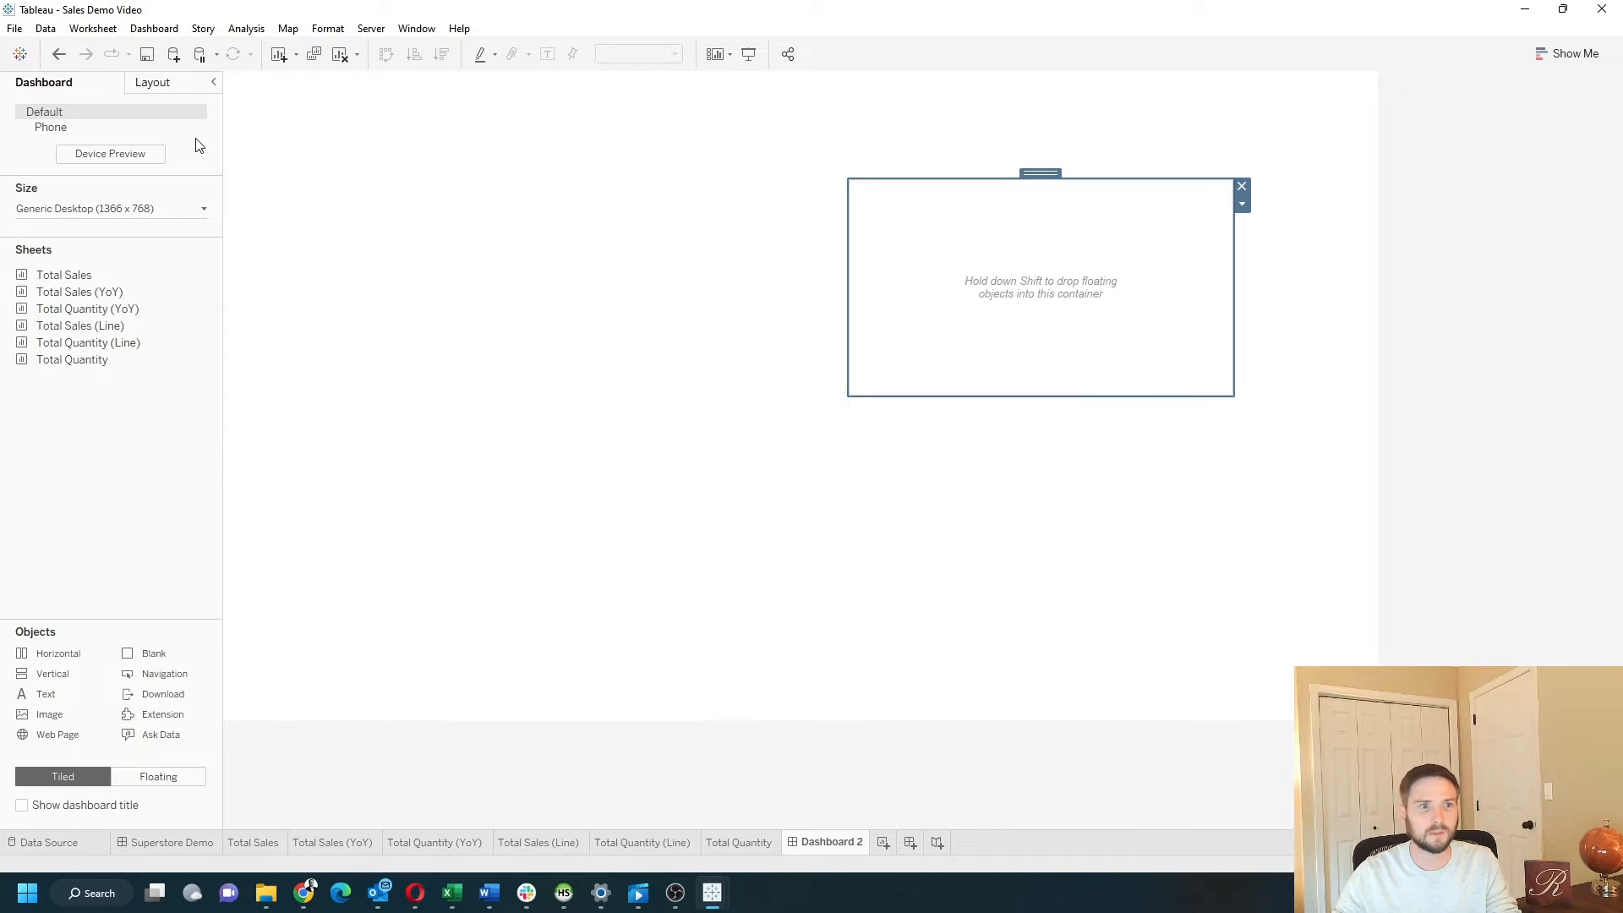
pyautogui.click(153, 82)
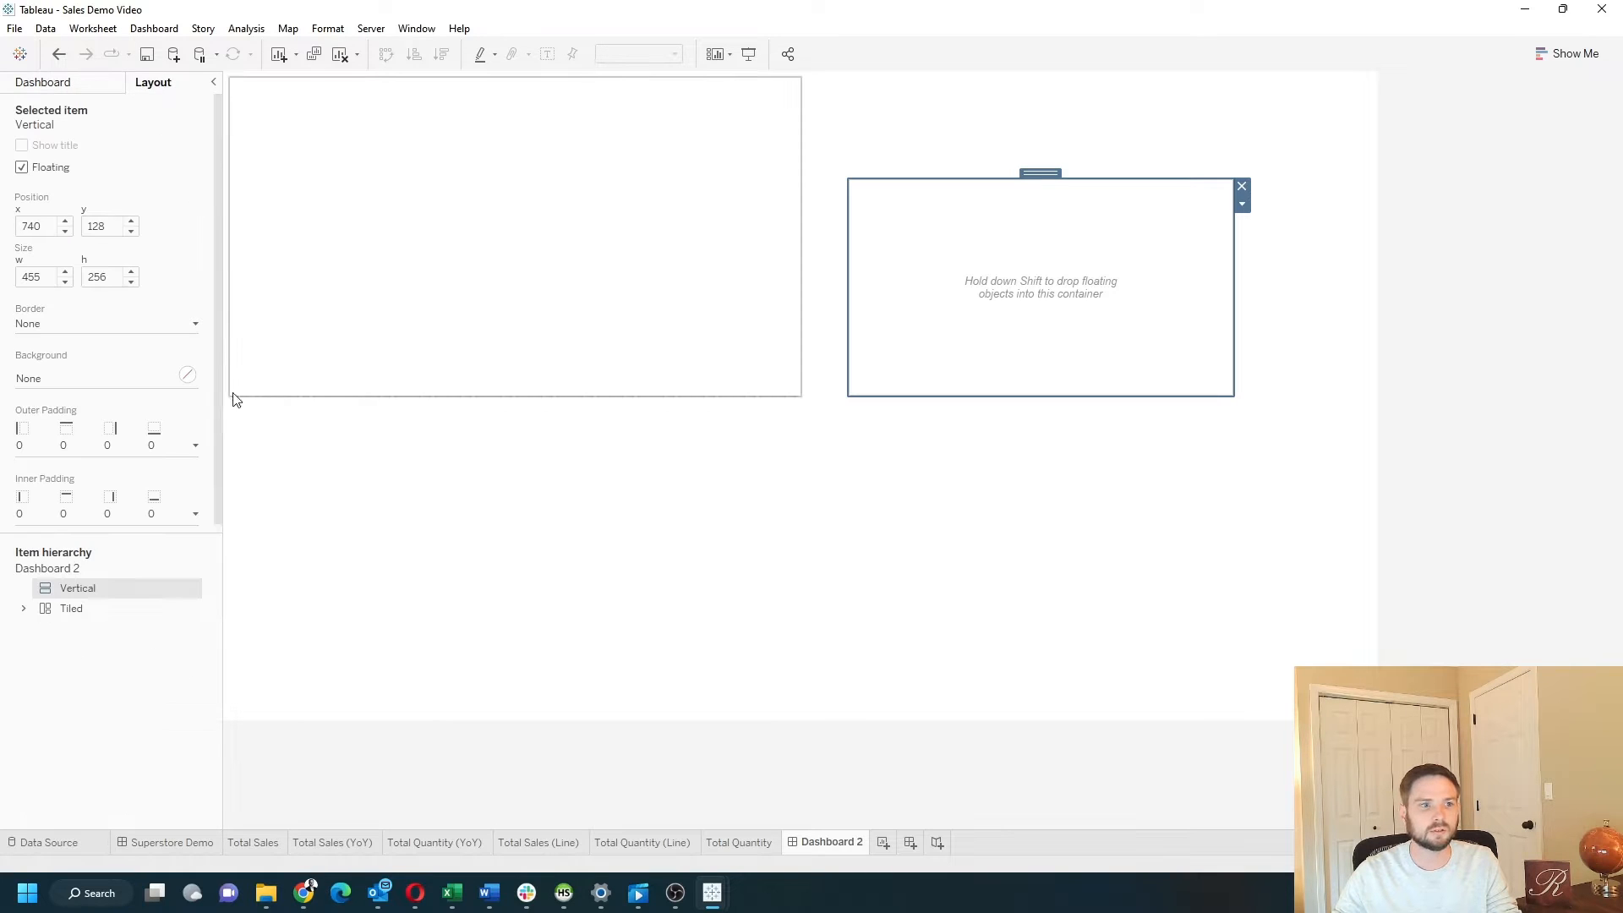
pyautogui.click(76, 382)
pyautogui.click(34, 482)
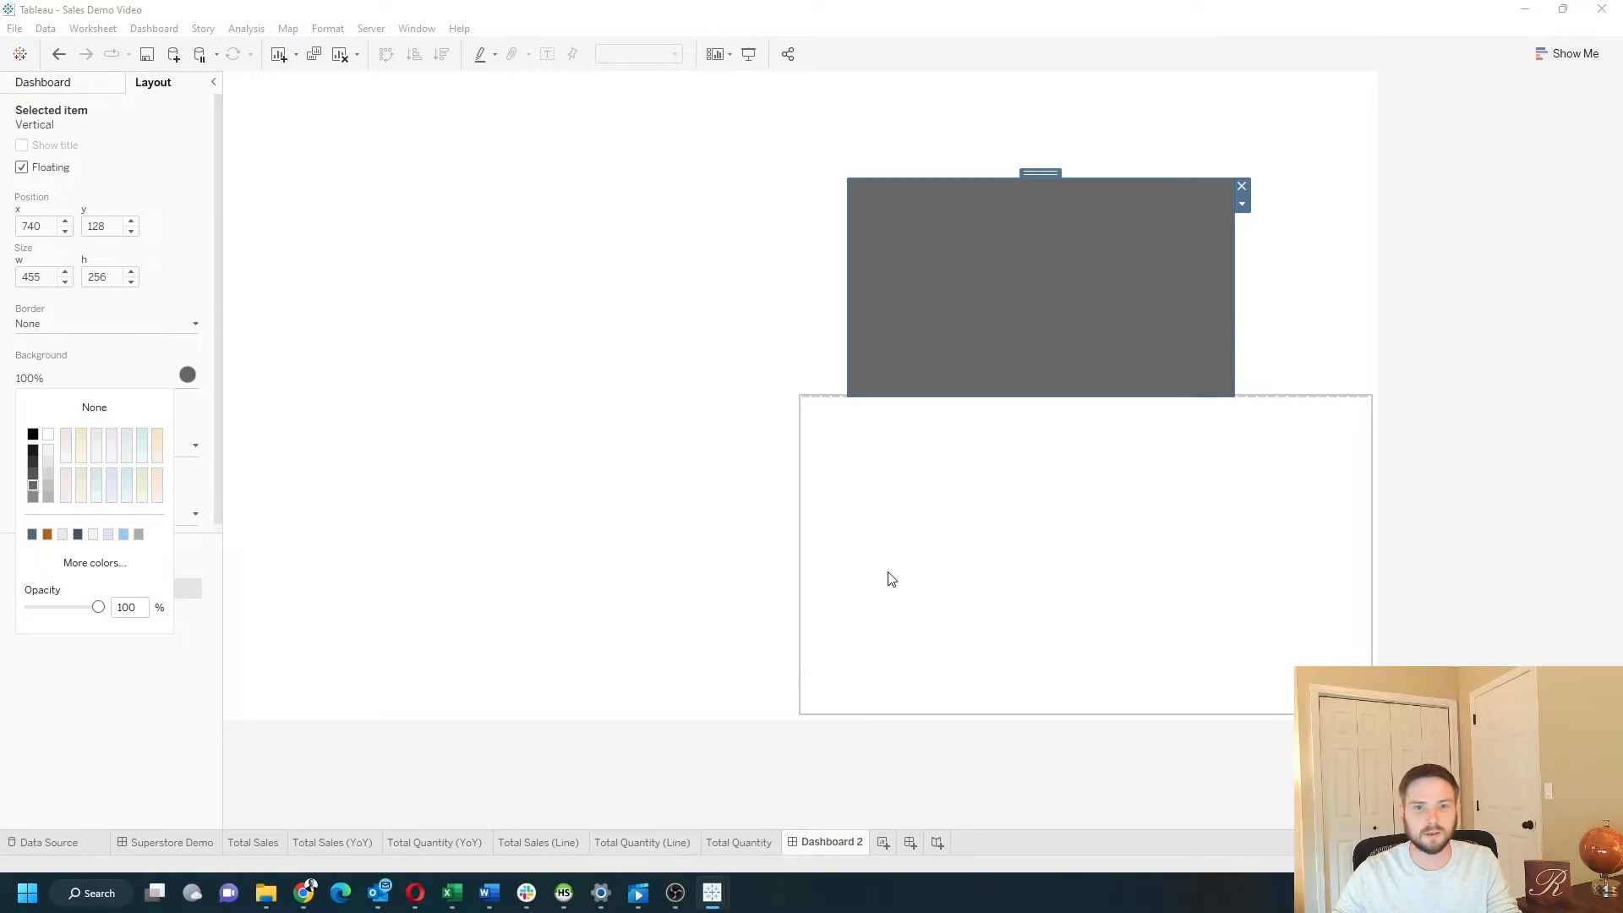
pyautogui.click(1524, 336)
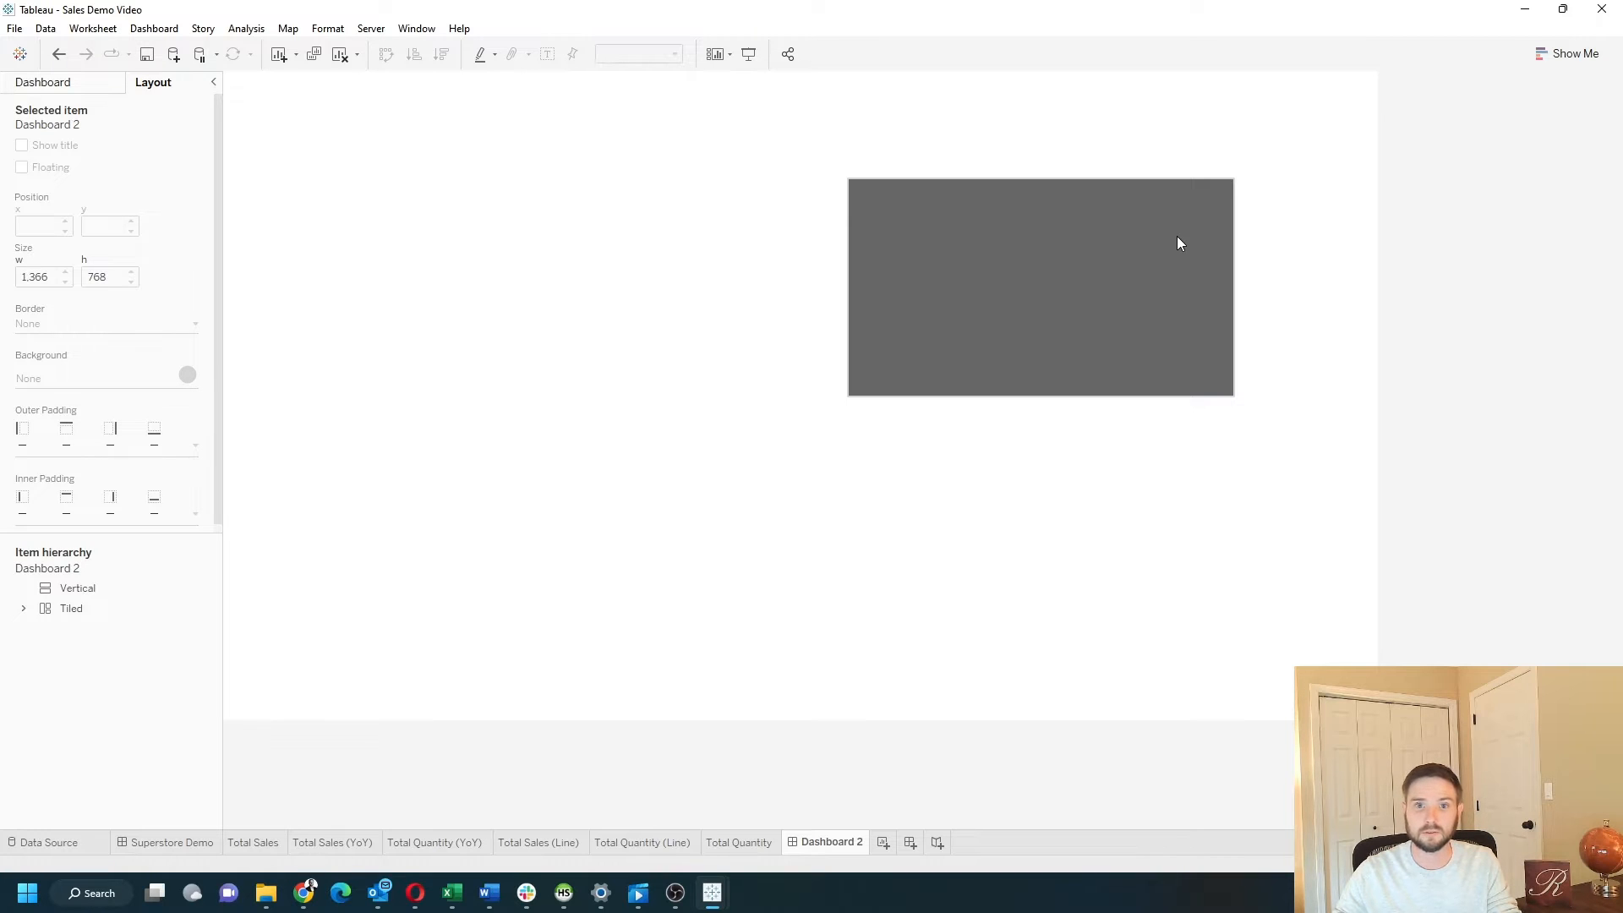
# Step: Add a text object reading "Total Sales" to the dark gray container, formatted at size 24, bold and centered
pyautogui.click(56, 76)
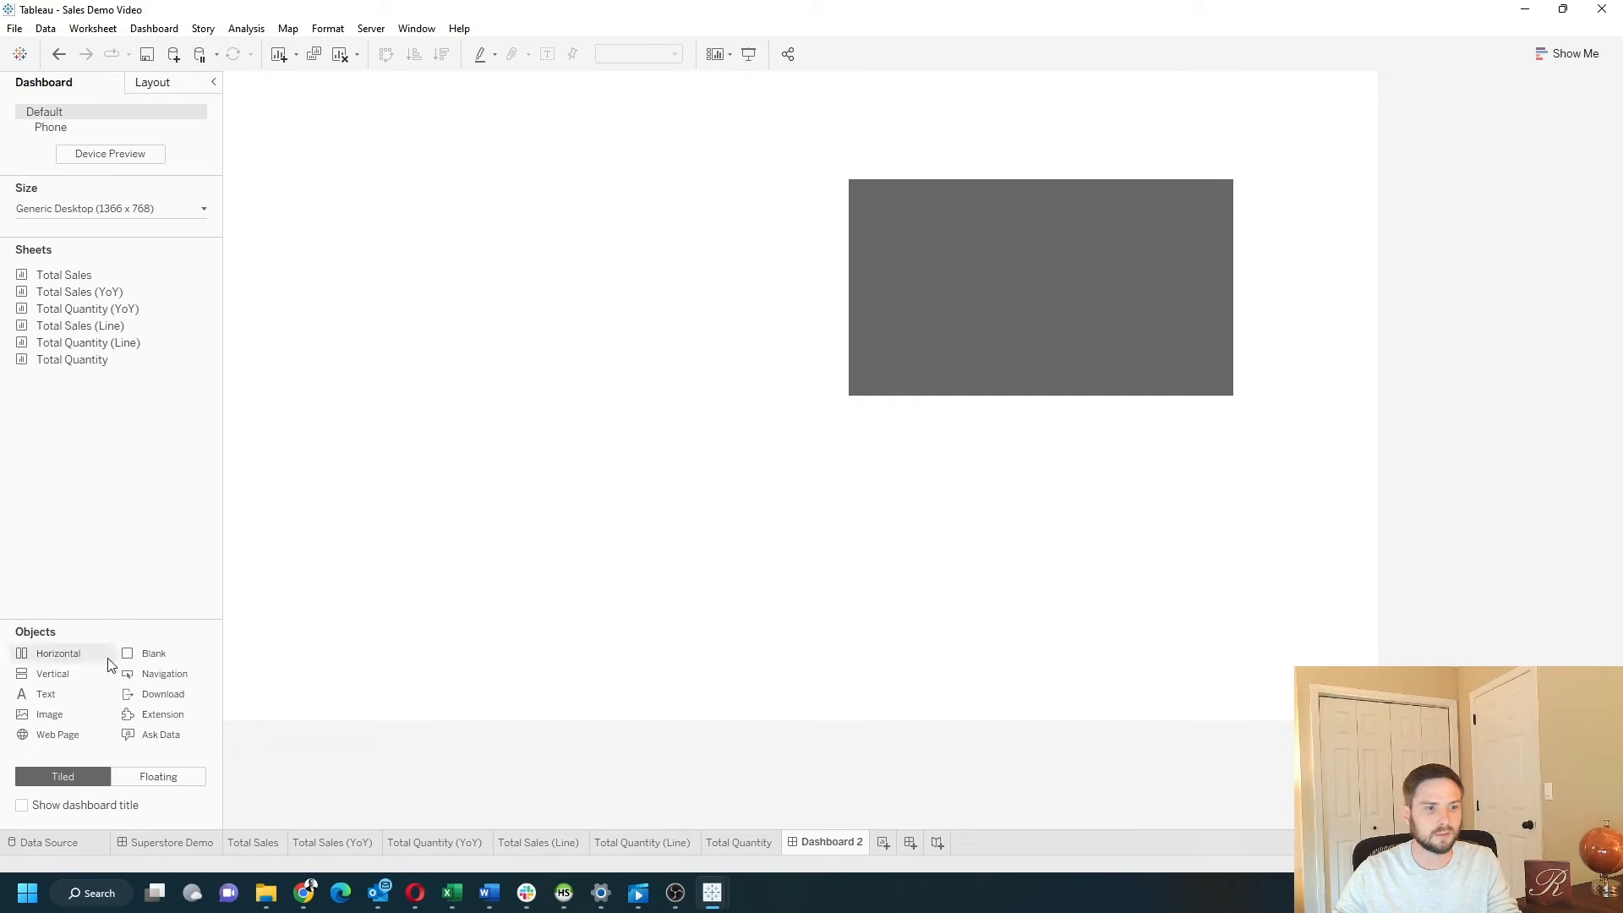
pyautogui.moveTo(80, 699); pyautogui.dragTo(1012, 265)
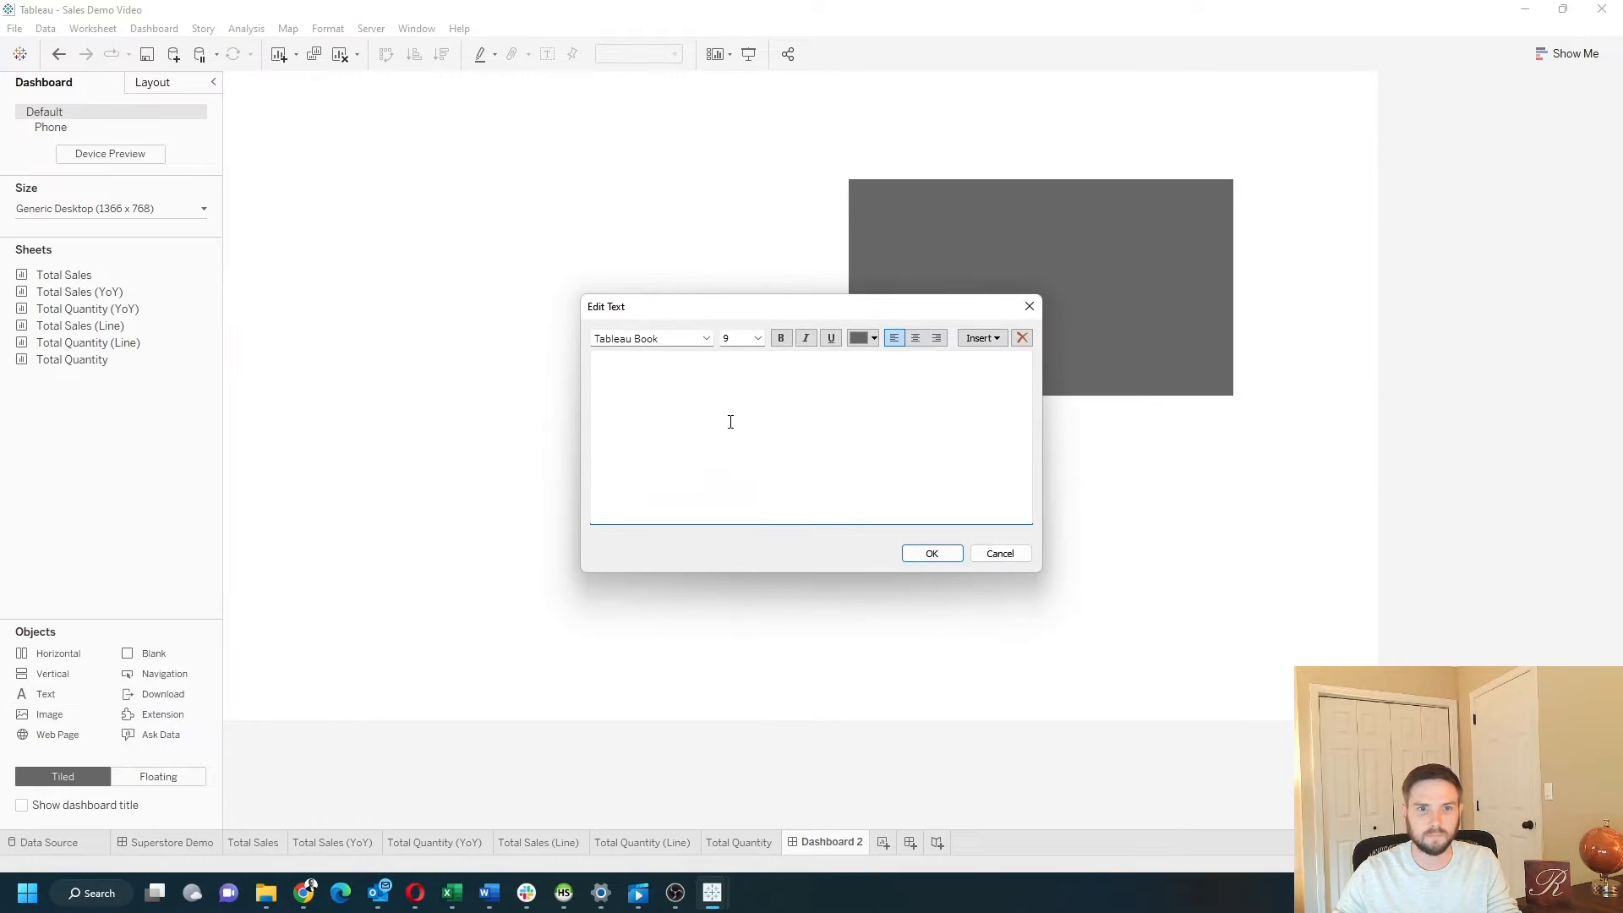
pyautogui.click(757, 338)
pyautogui.click(755, 470)
pyautogui.write('Total ')
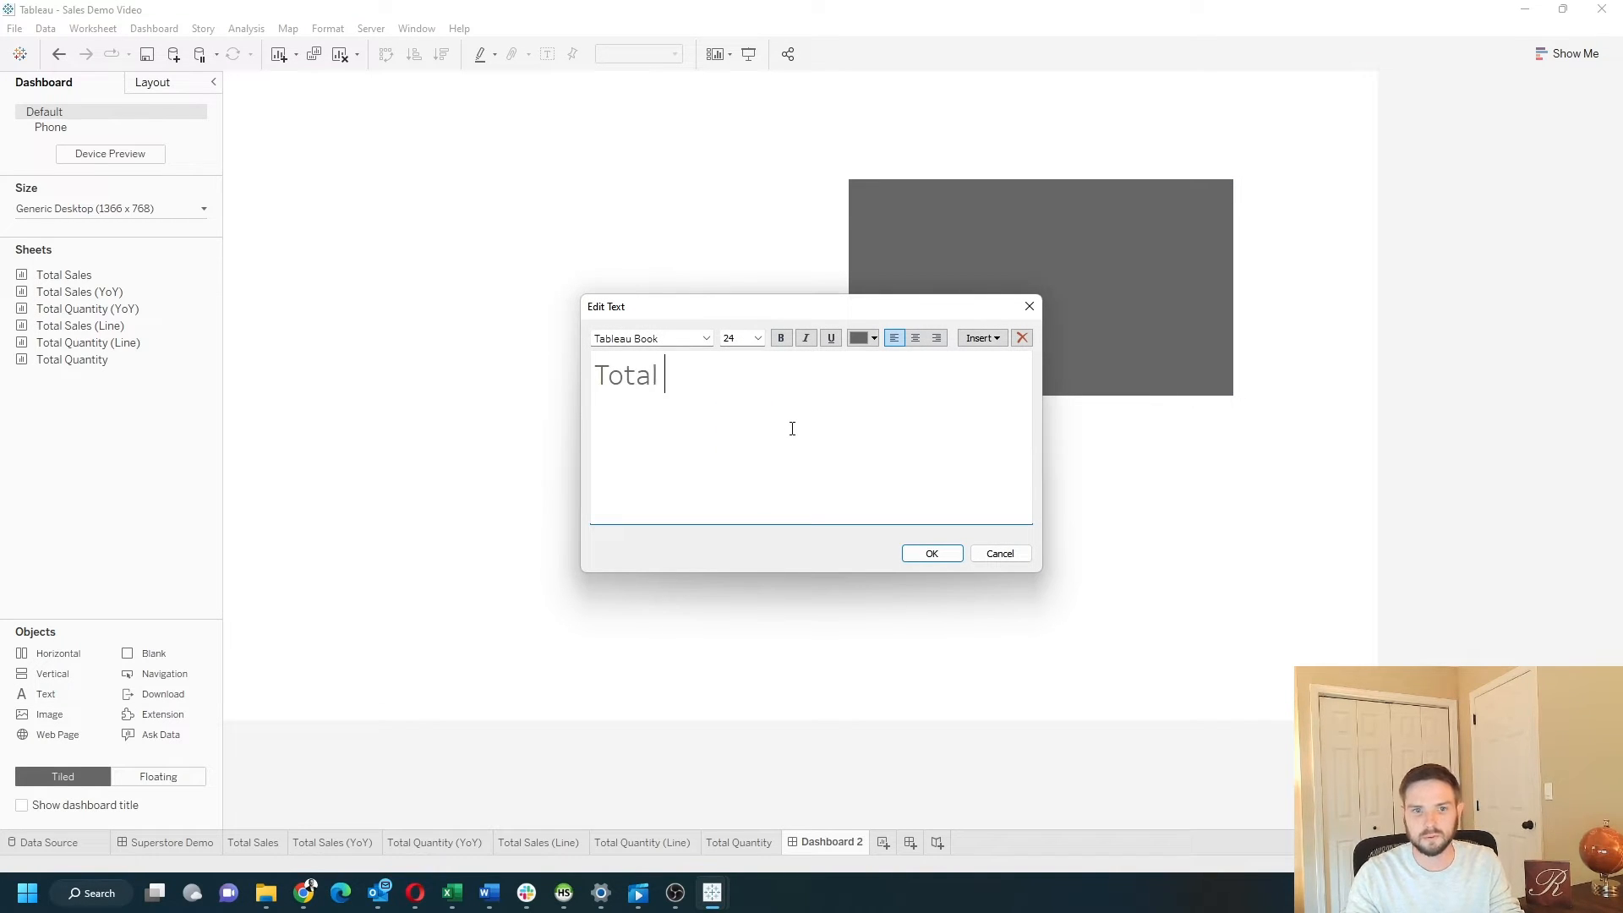
pyautogui.write('Sales')
pyautogui.moveTo(789, 428); pyautogui.dragTo(550, 392)
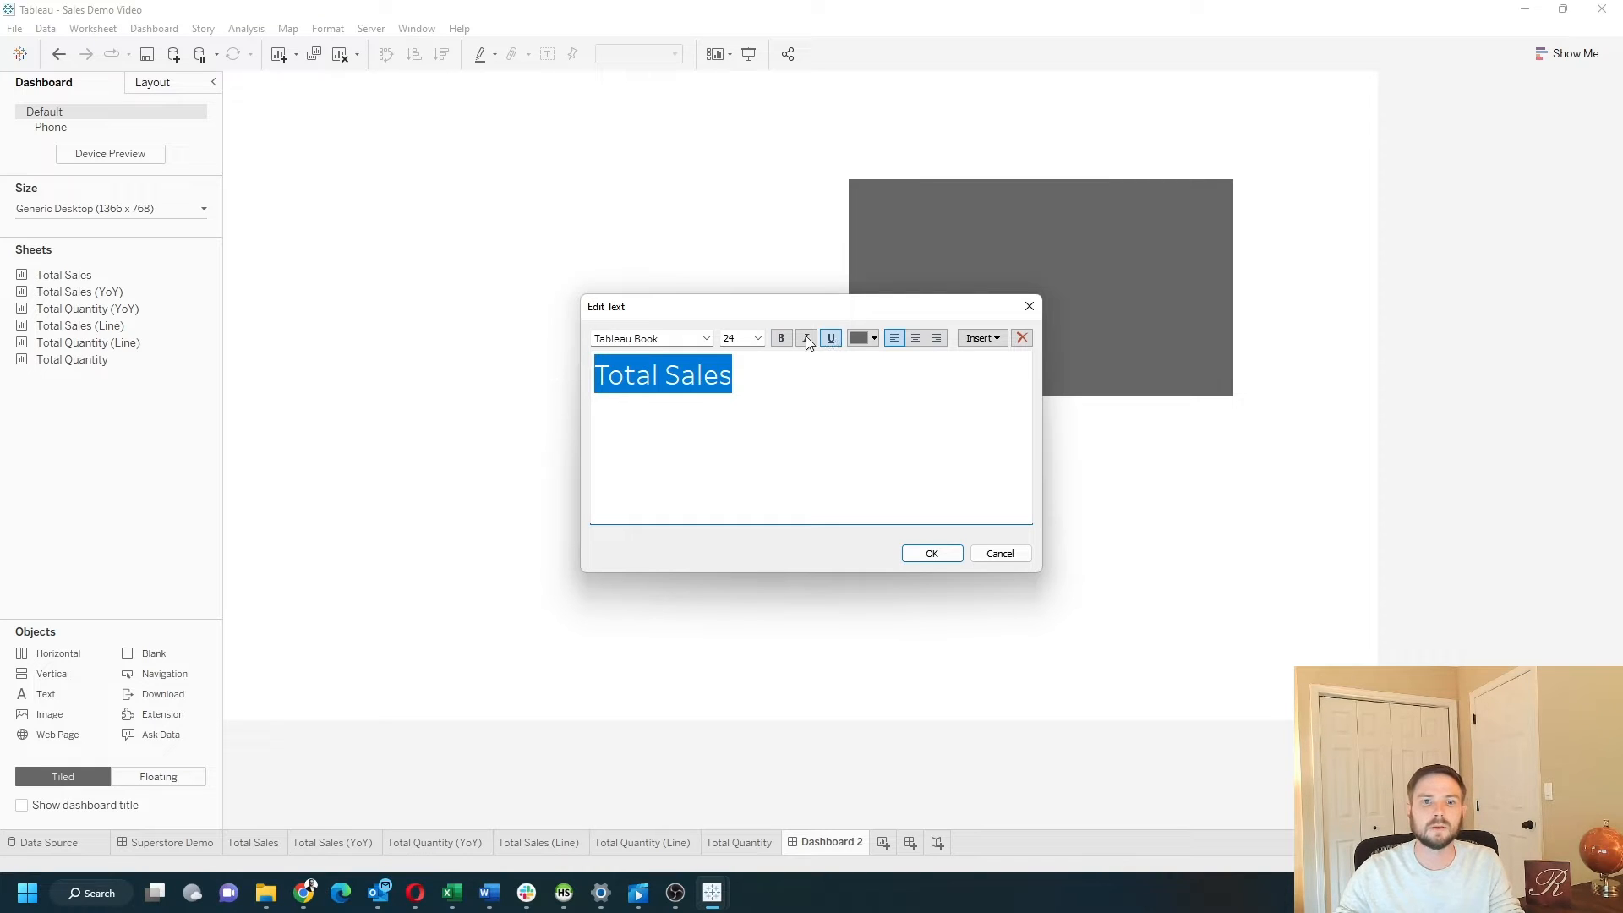
pyautogui.click(782, 338)
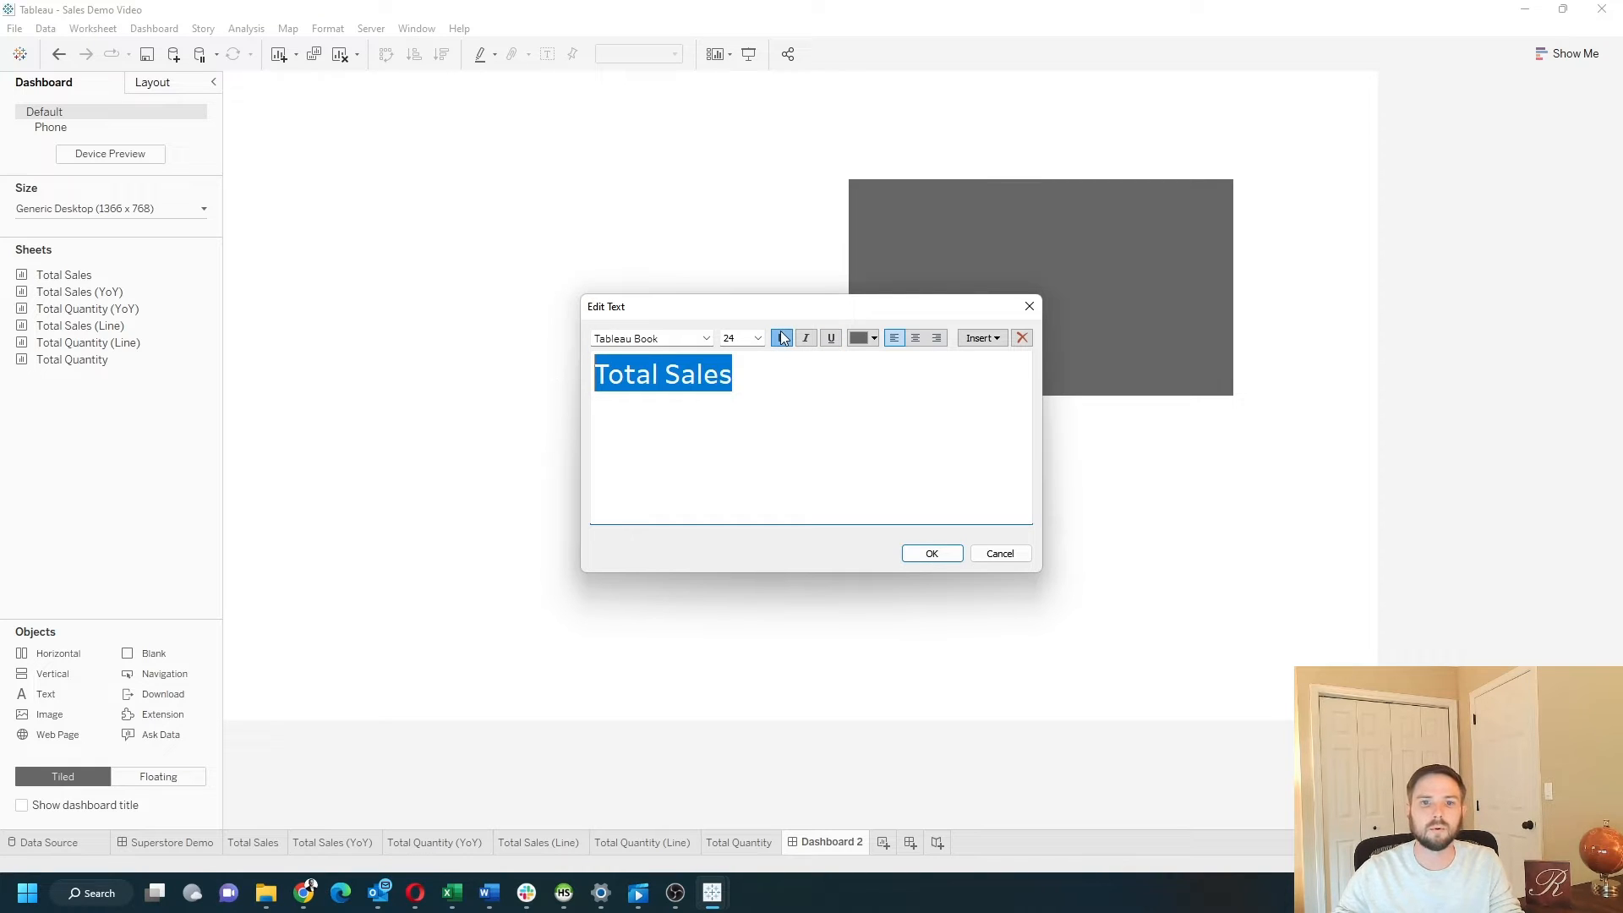
pyautogui.click(915, 338)
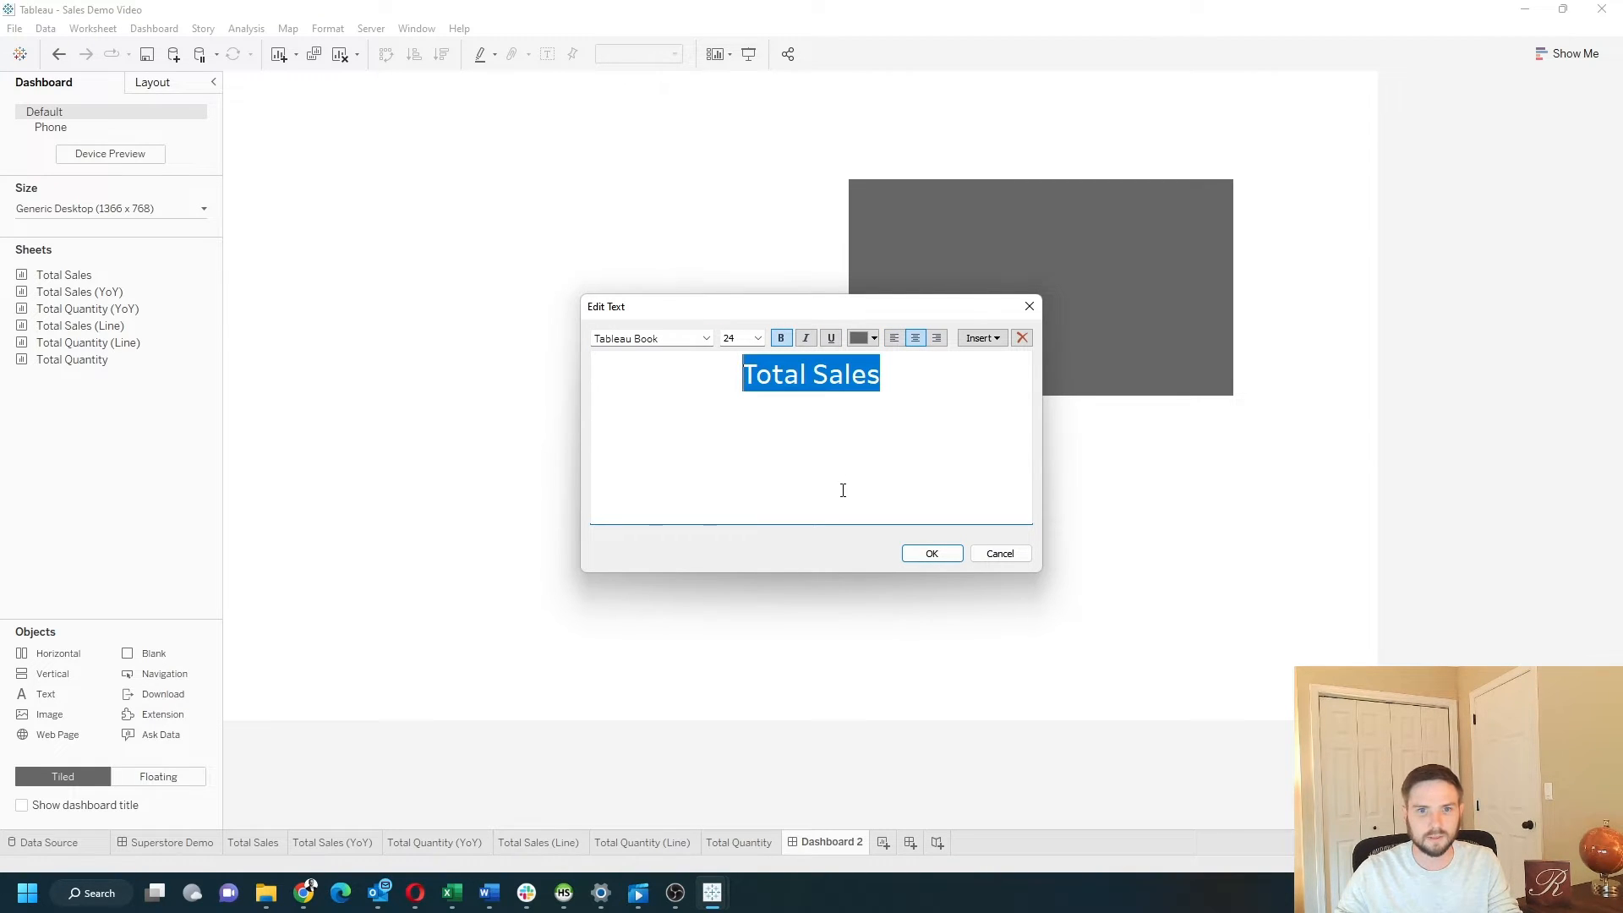
pyautogui.click(930, 554)
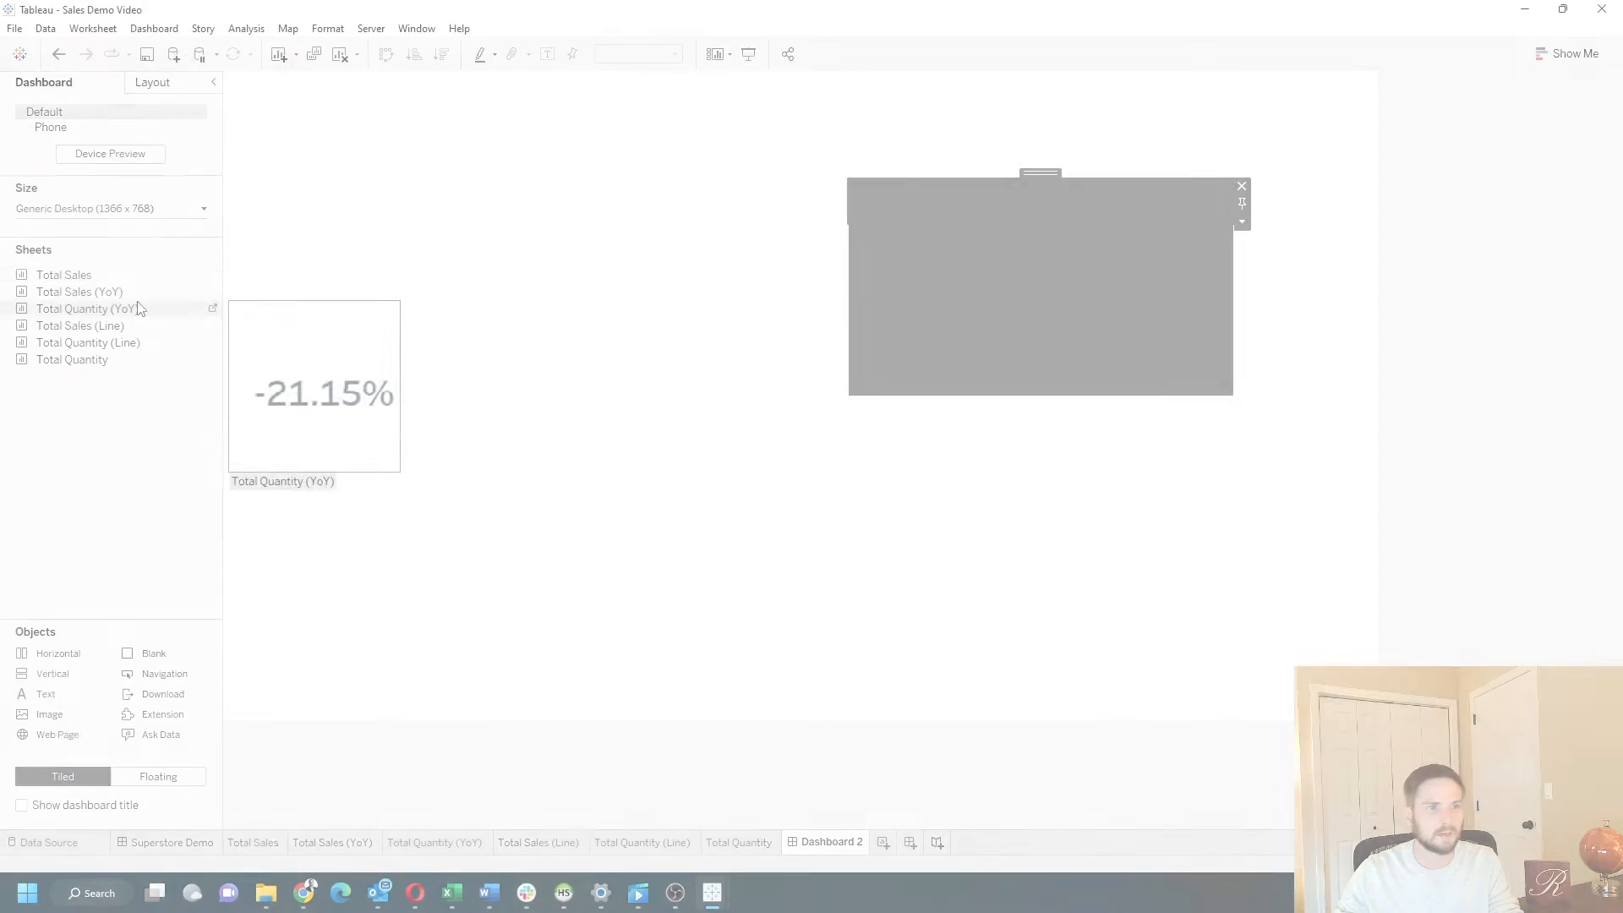
# Step: Stack the Total Sales and Total Sales (Line) sheets below the heading text and hide both sheet titles
pyautogui.moveTo(119, 279); pyautogui.dragTo(1181, 328)
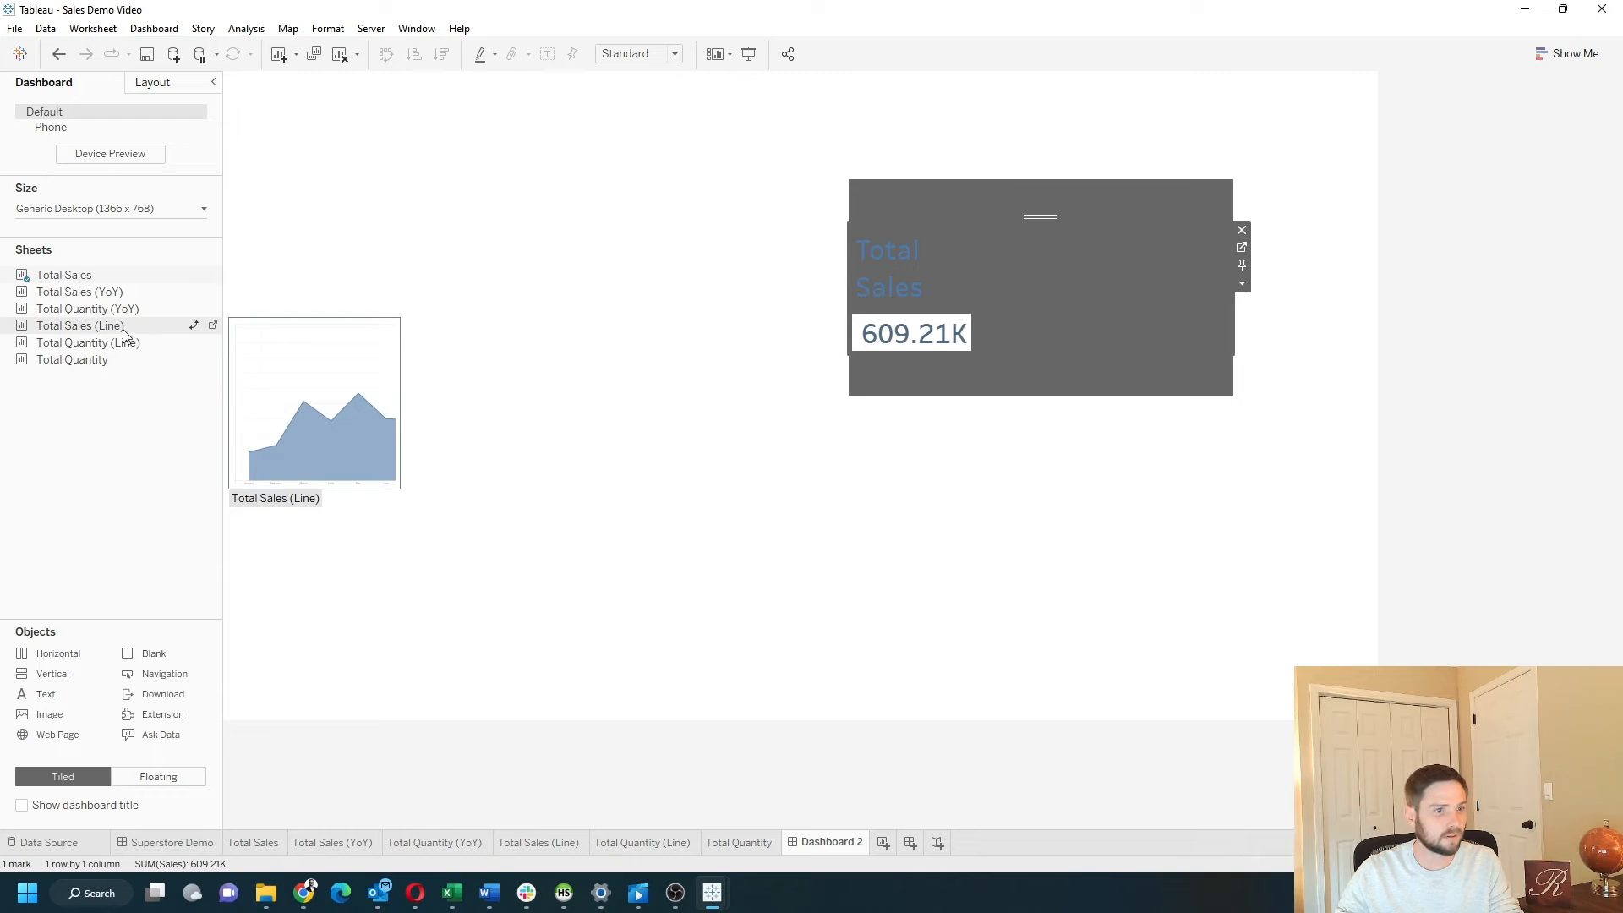
pyautogui.moveTo(124, 328); pyautogui.dragTo(965, 357)
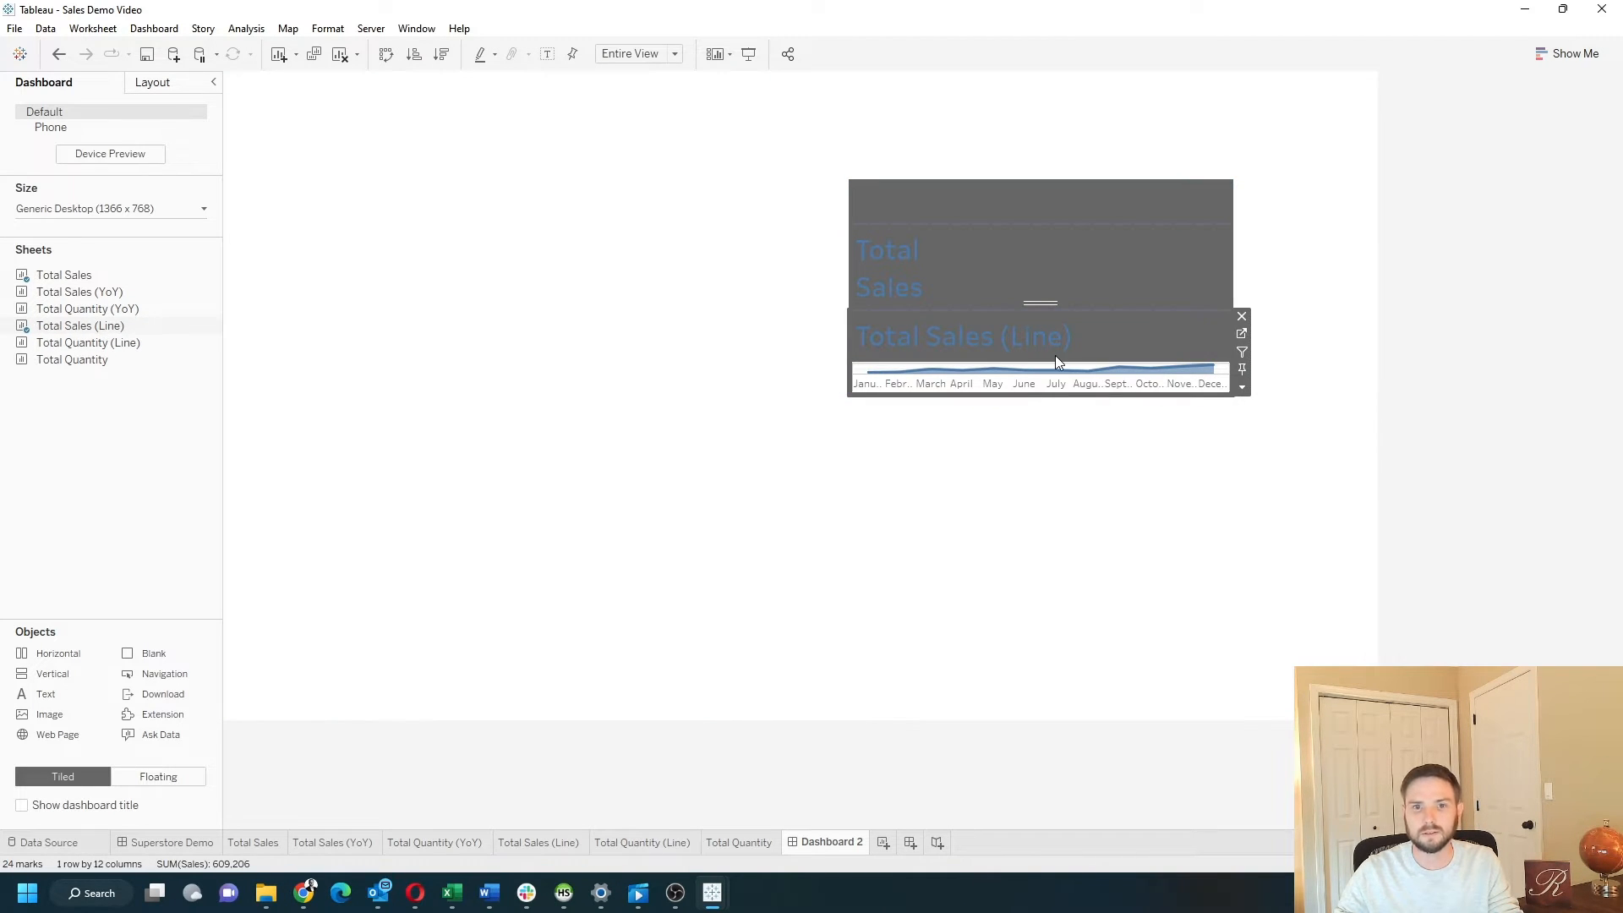
pyautogui.click(1242, 388)
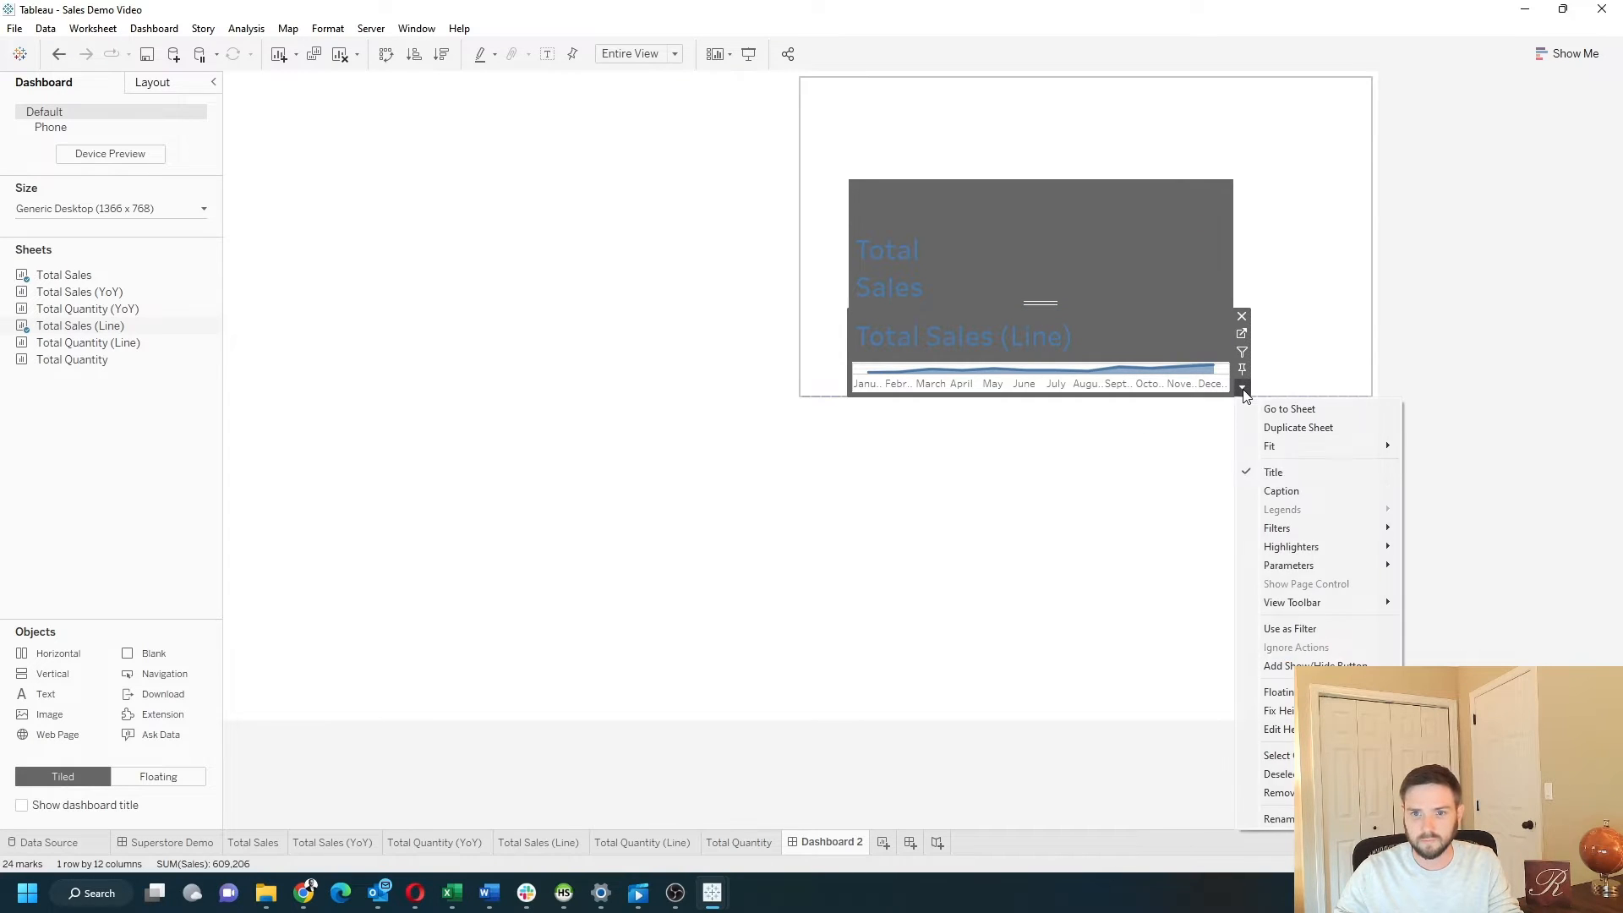
pyautogui.click(1283, 471)
pyautogui.click(1146, 285)
pyautogui.click(1242, 300)
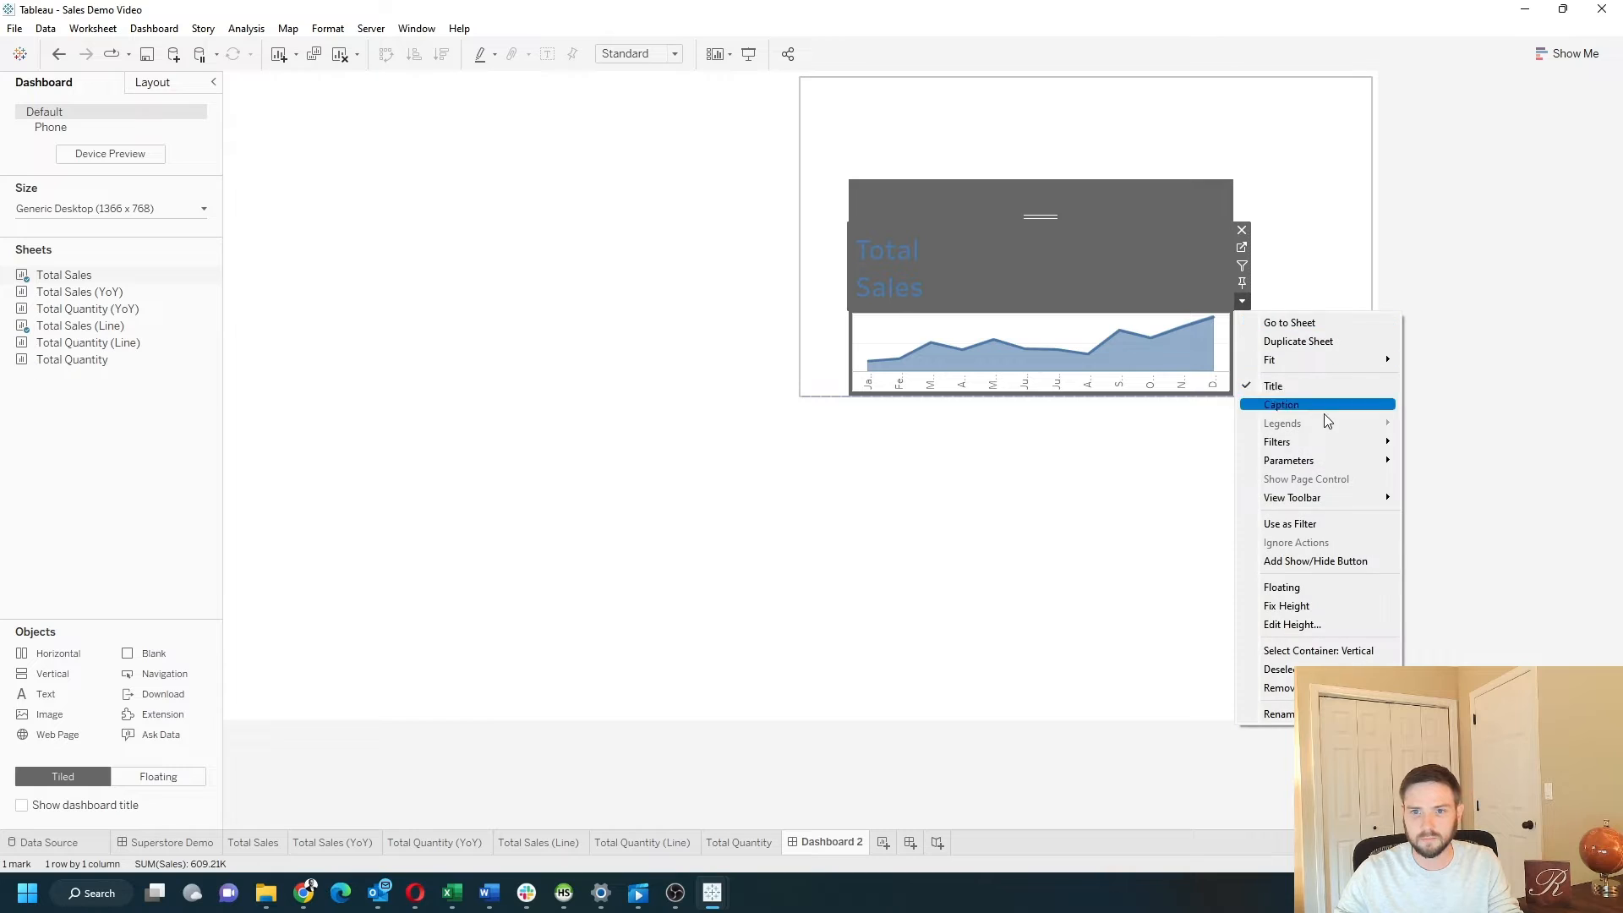
pyautogui.click(1315, 383)
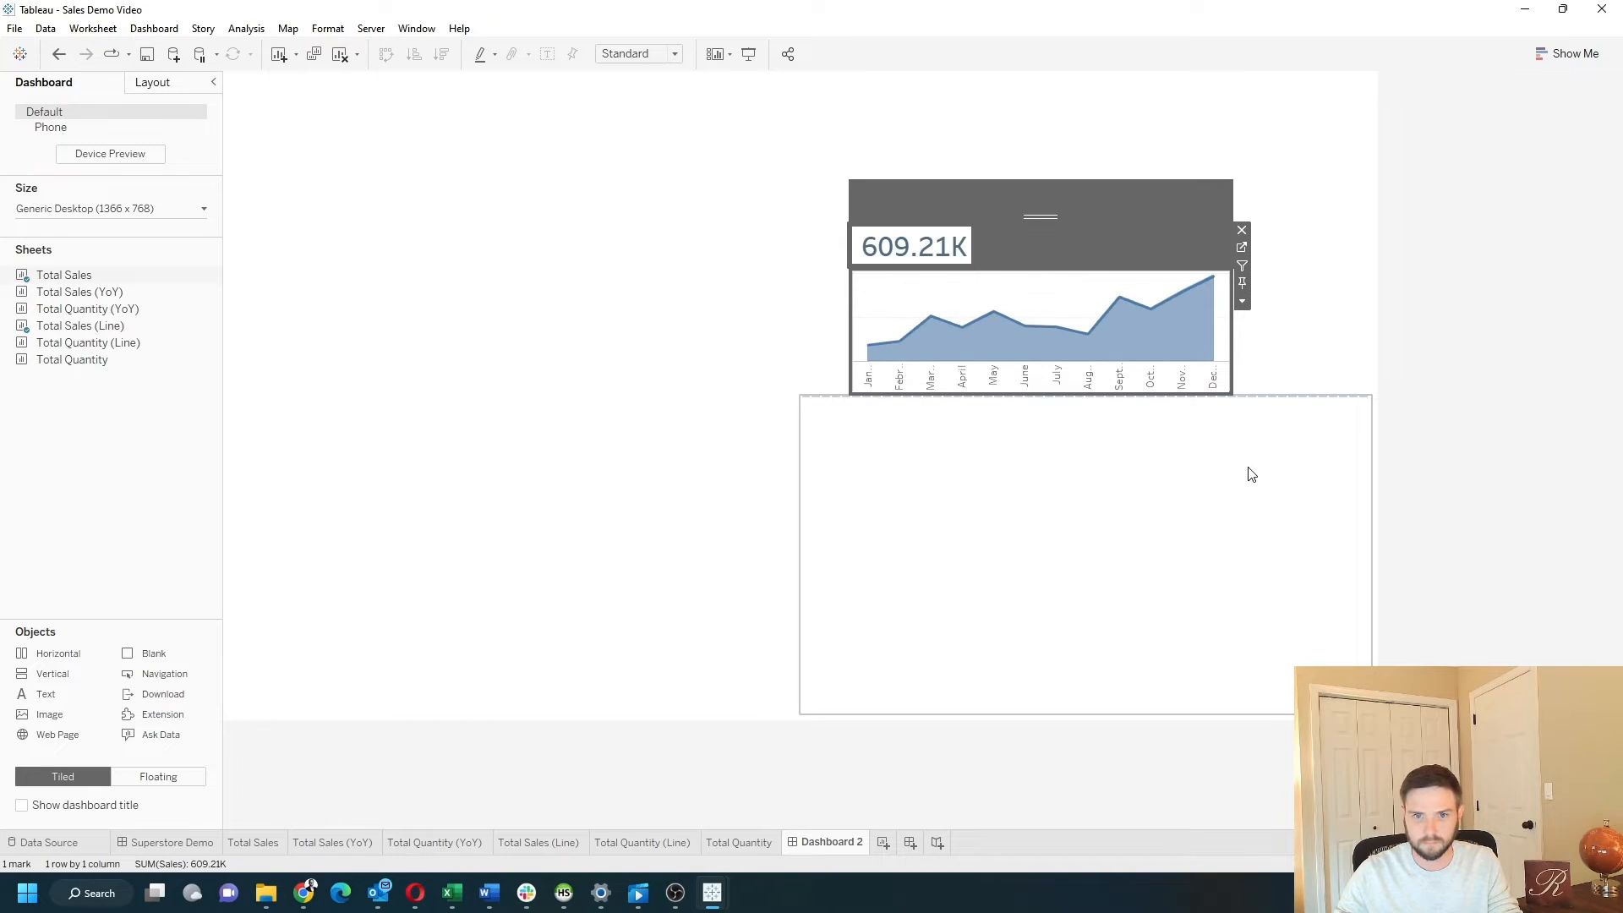
# Step: Give the heading text, the Total Sales sheet and the Total Sales (Line) sheet a white background
pyautogui.click(1028, 192)
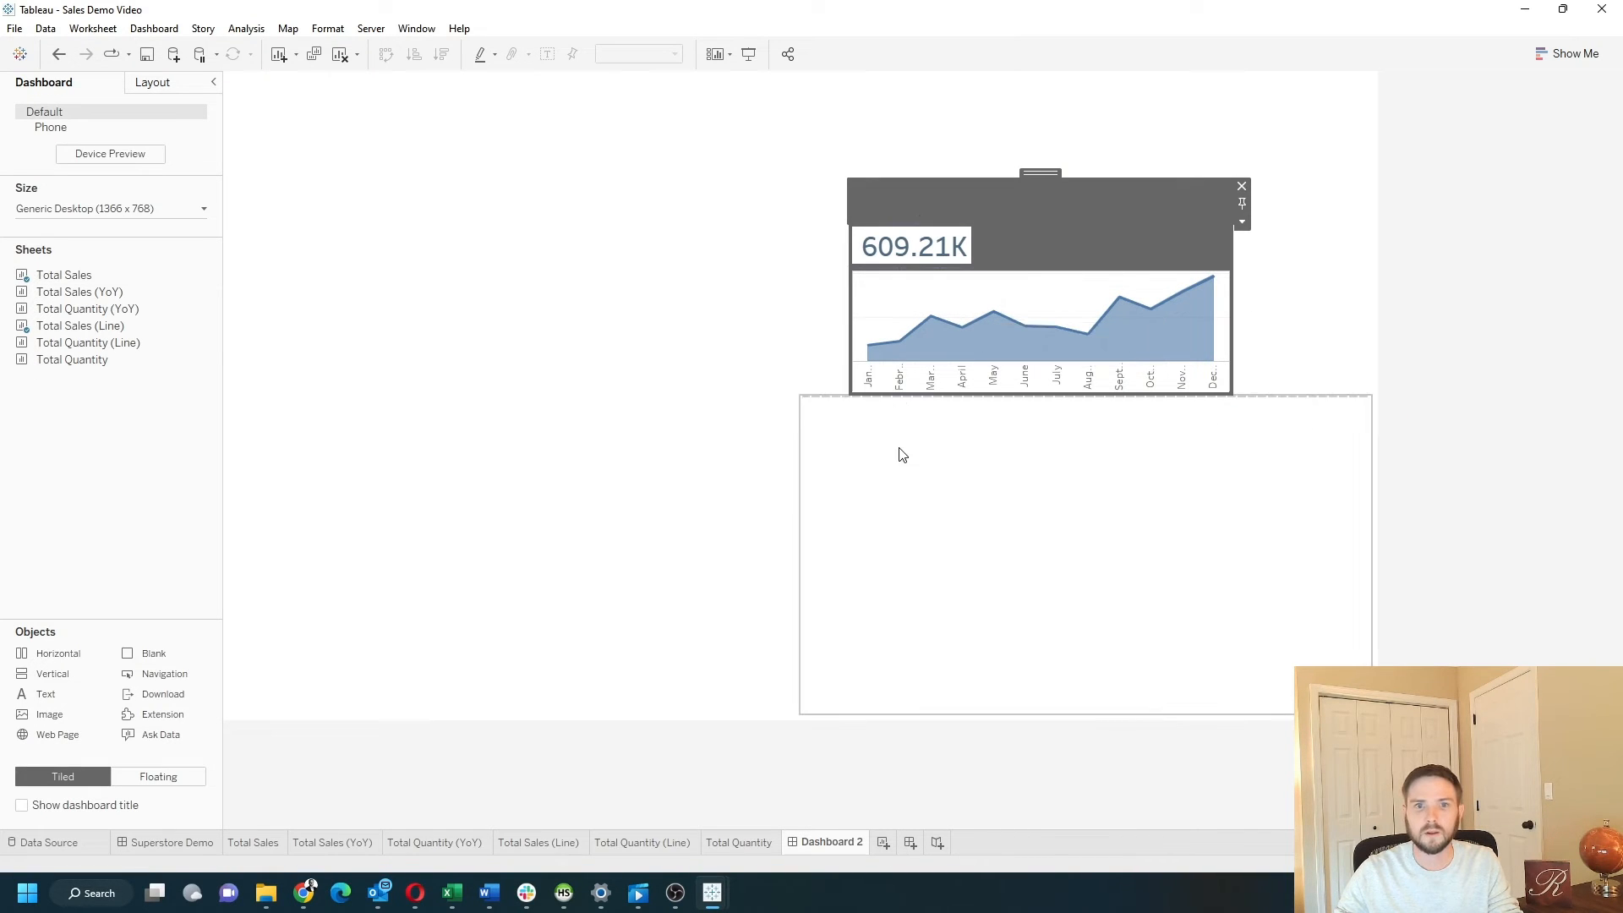
pyautogui.click(166, 91)
pyautogui.click(70, 388)
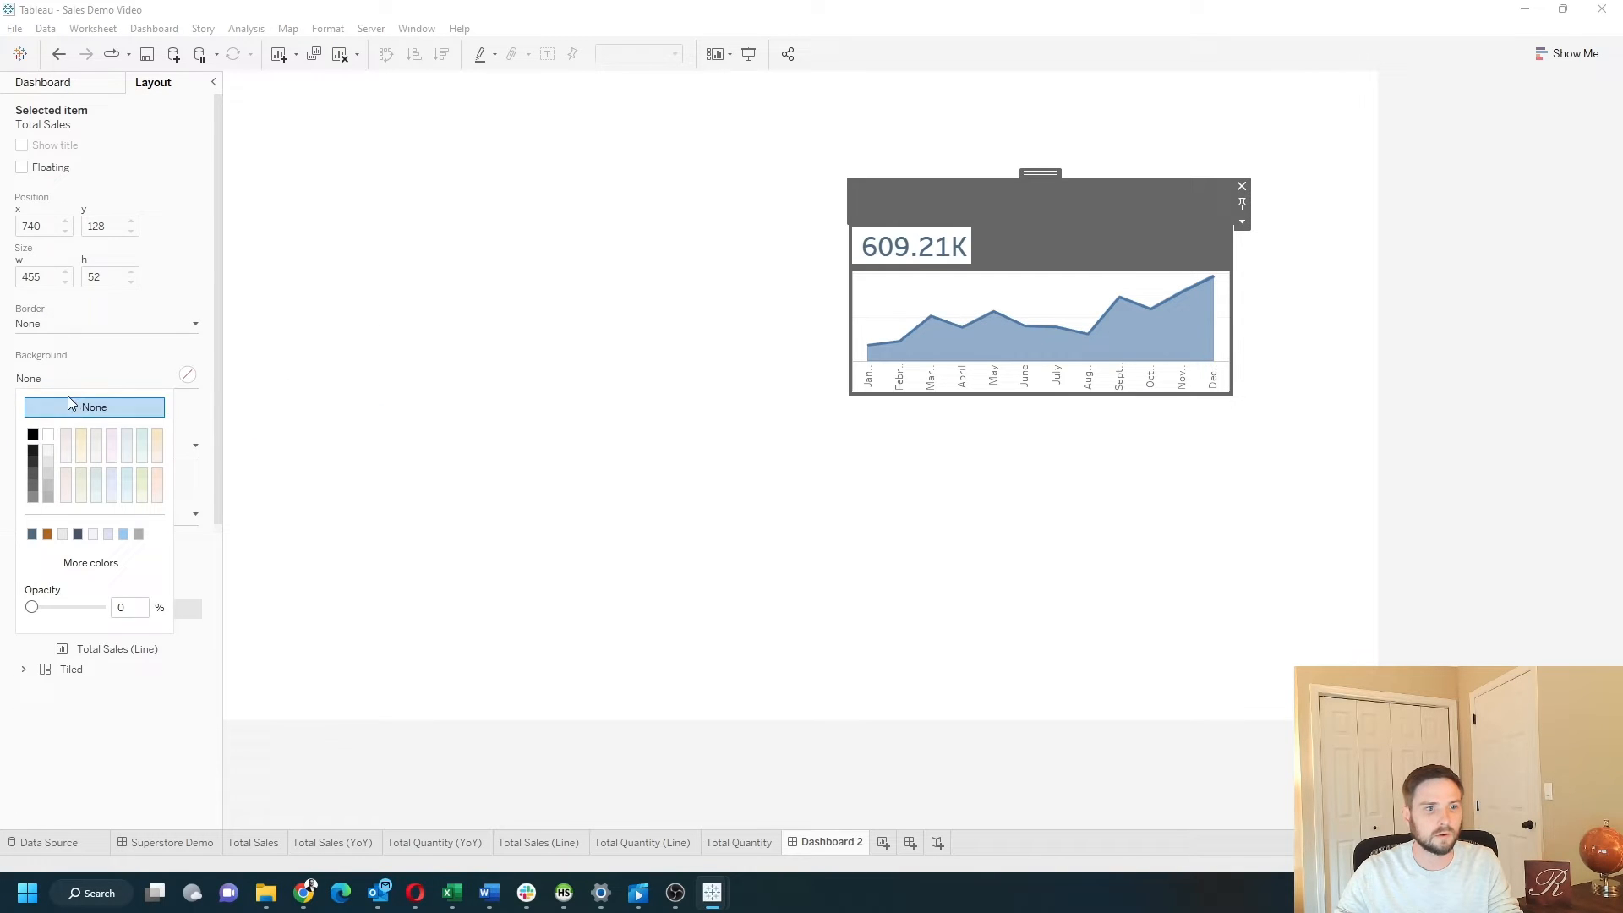
pyautogui.click(48, 433)
pyautogui.click(1050, 264)
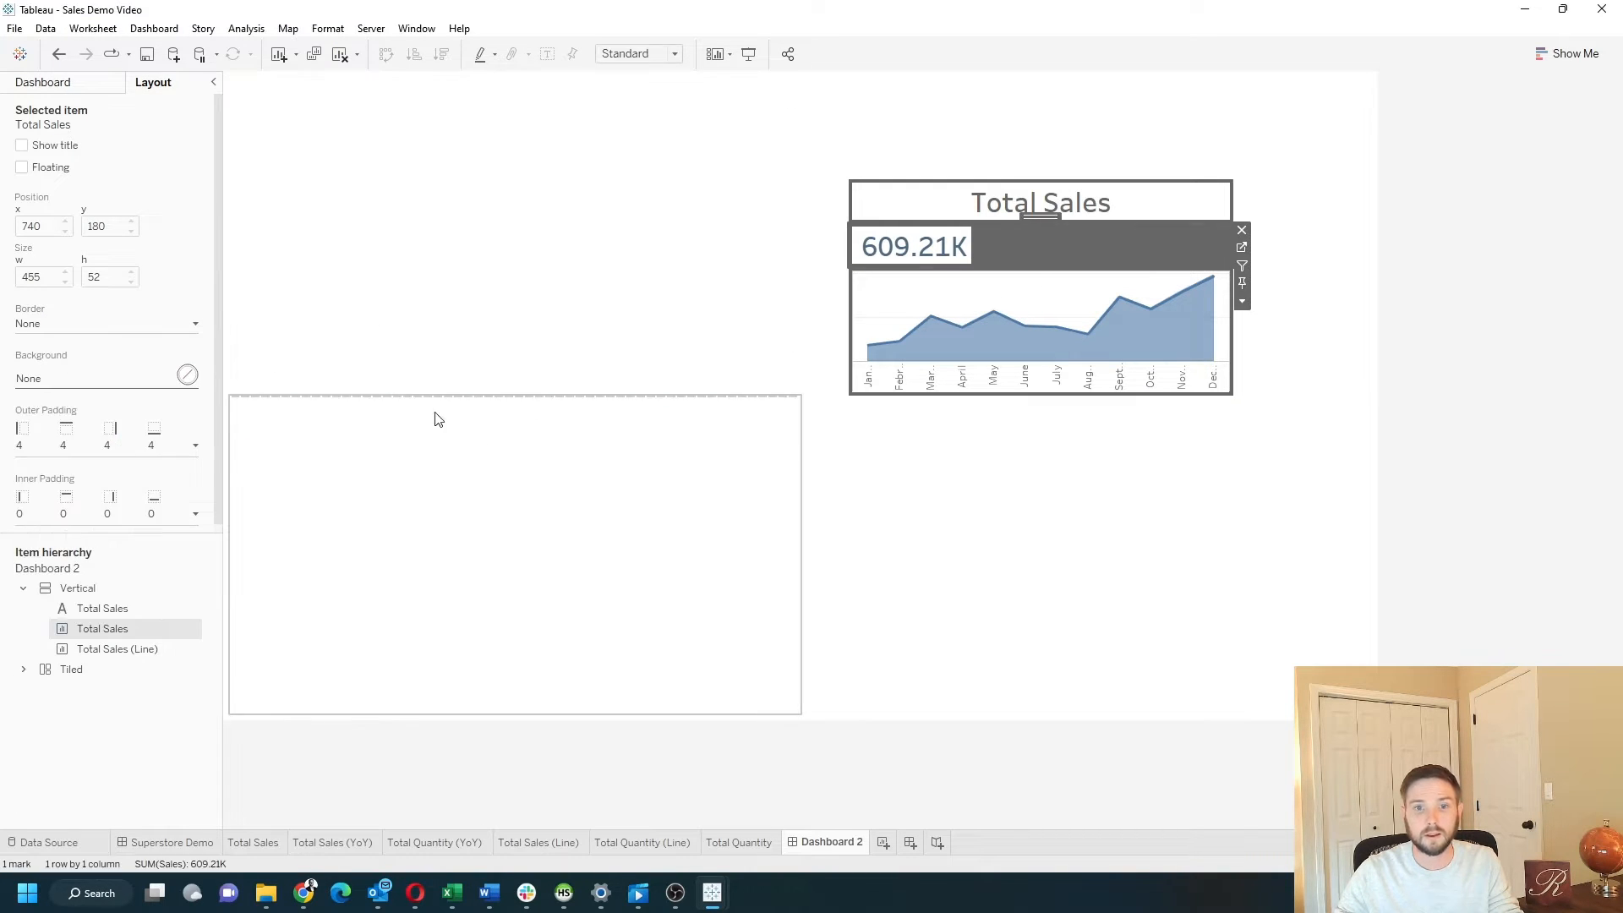
pyautogui.click(58, 379)
pyautogui.click(48, 434)
pyautogui.click(966, 307)
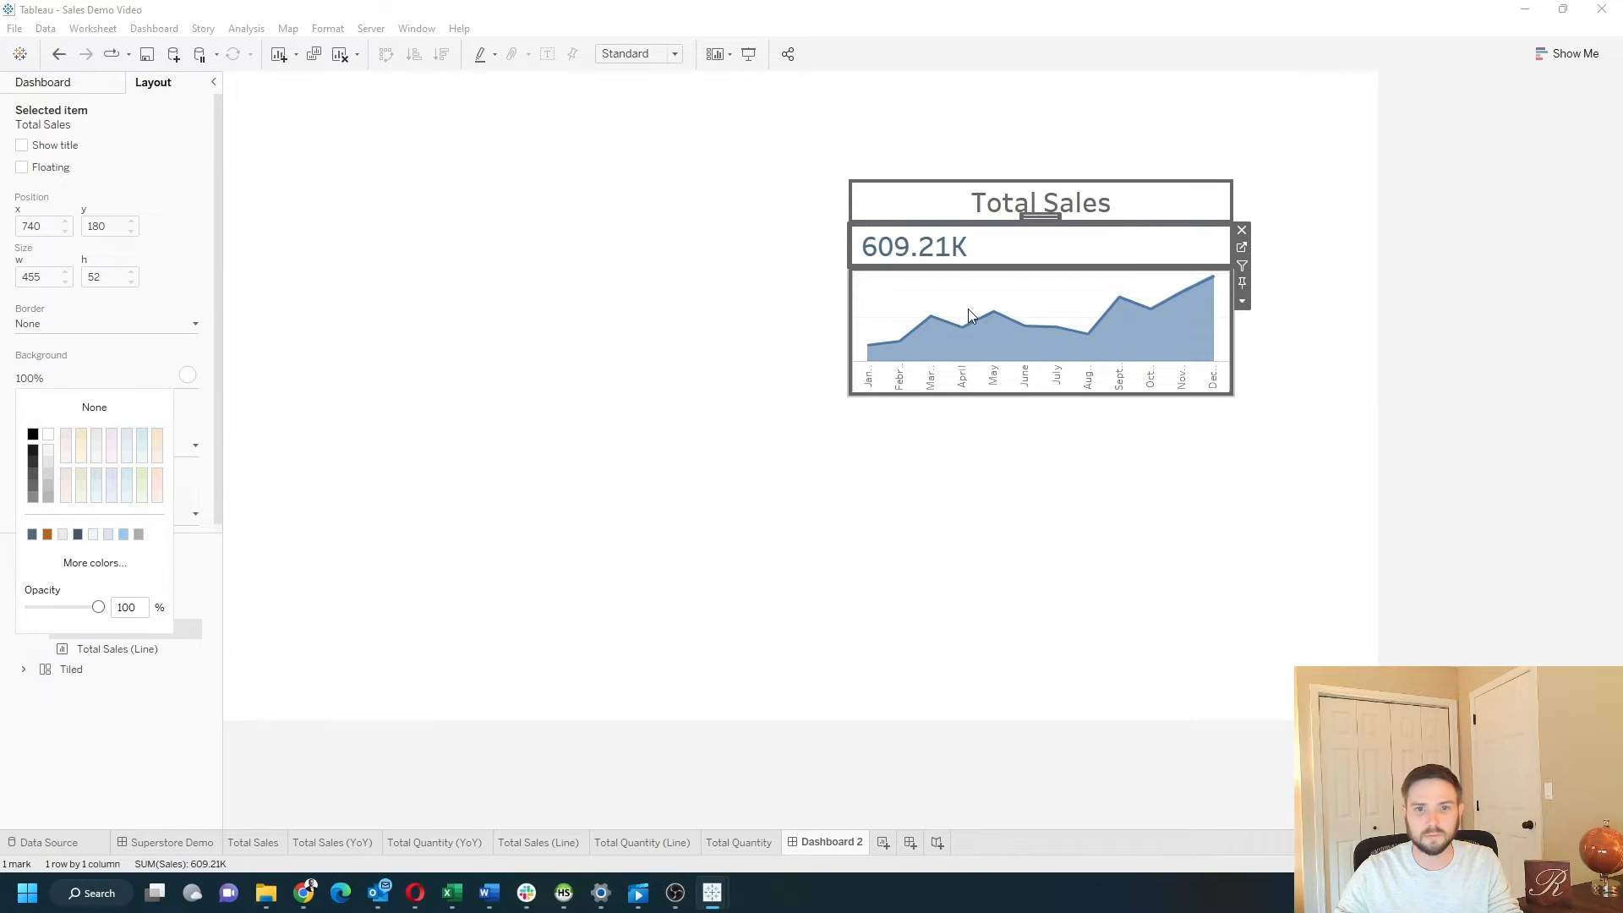
pyautogui.click(57, 378)
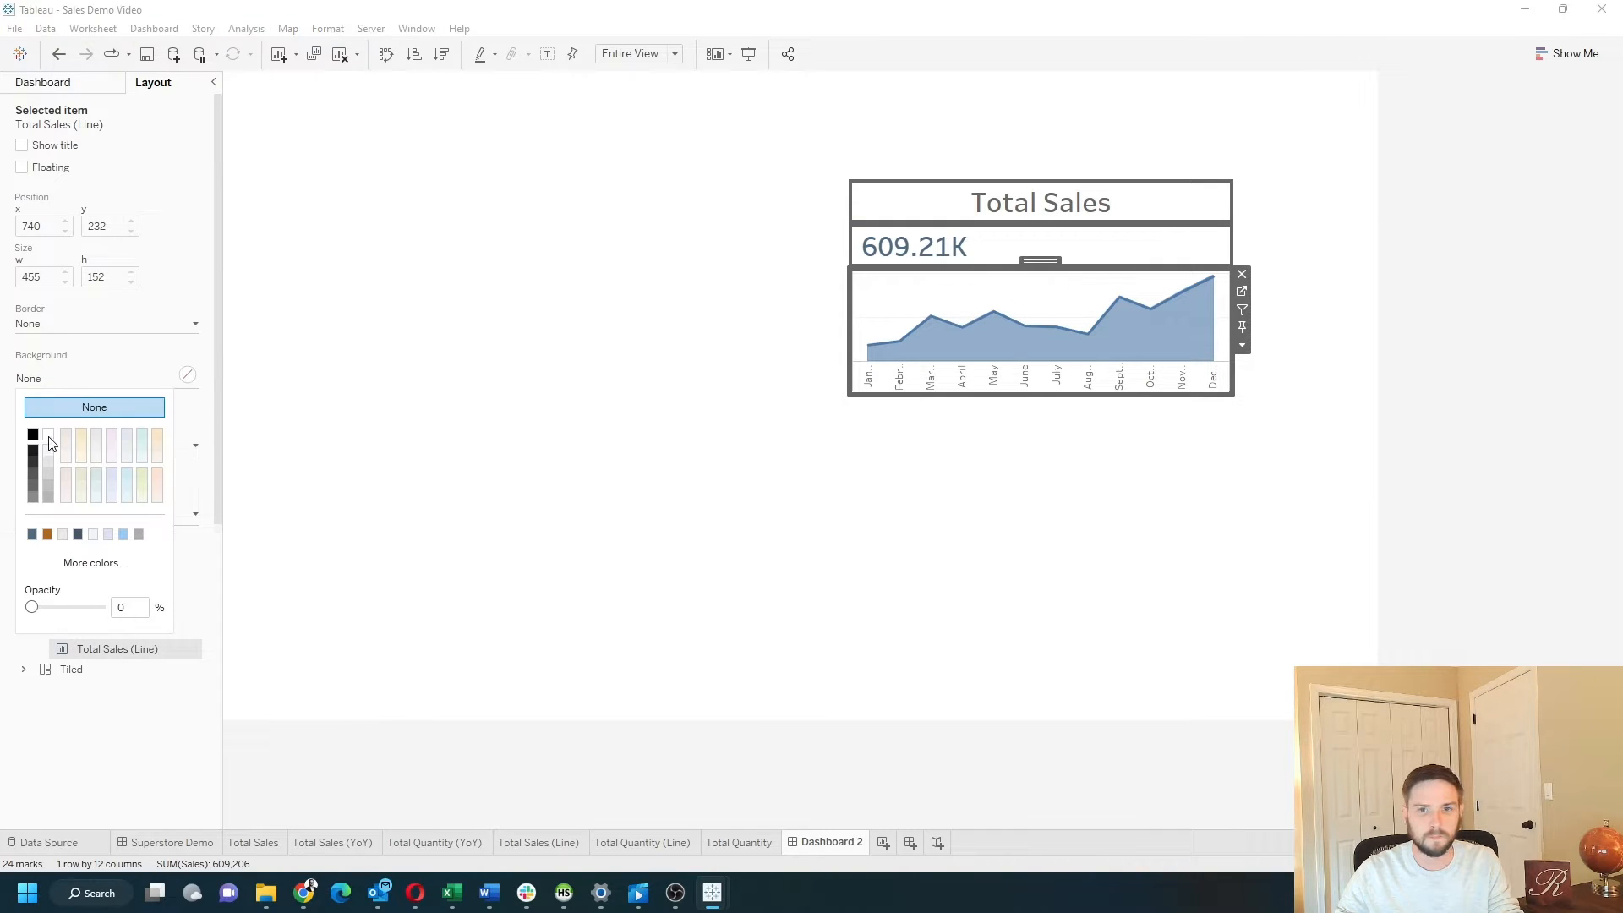
pyautogui.click(49, 434)
pyautogui.click(1125, 420)
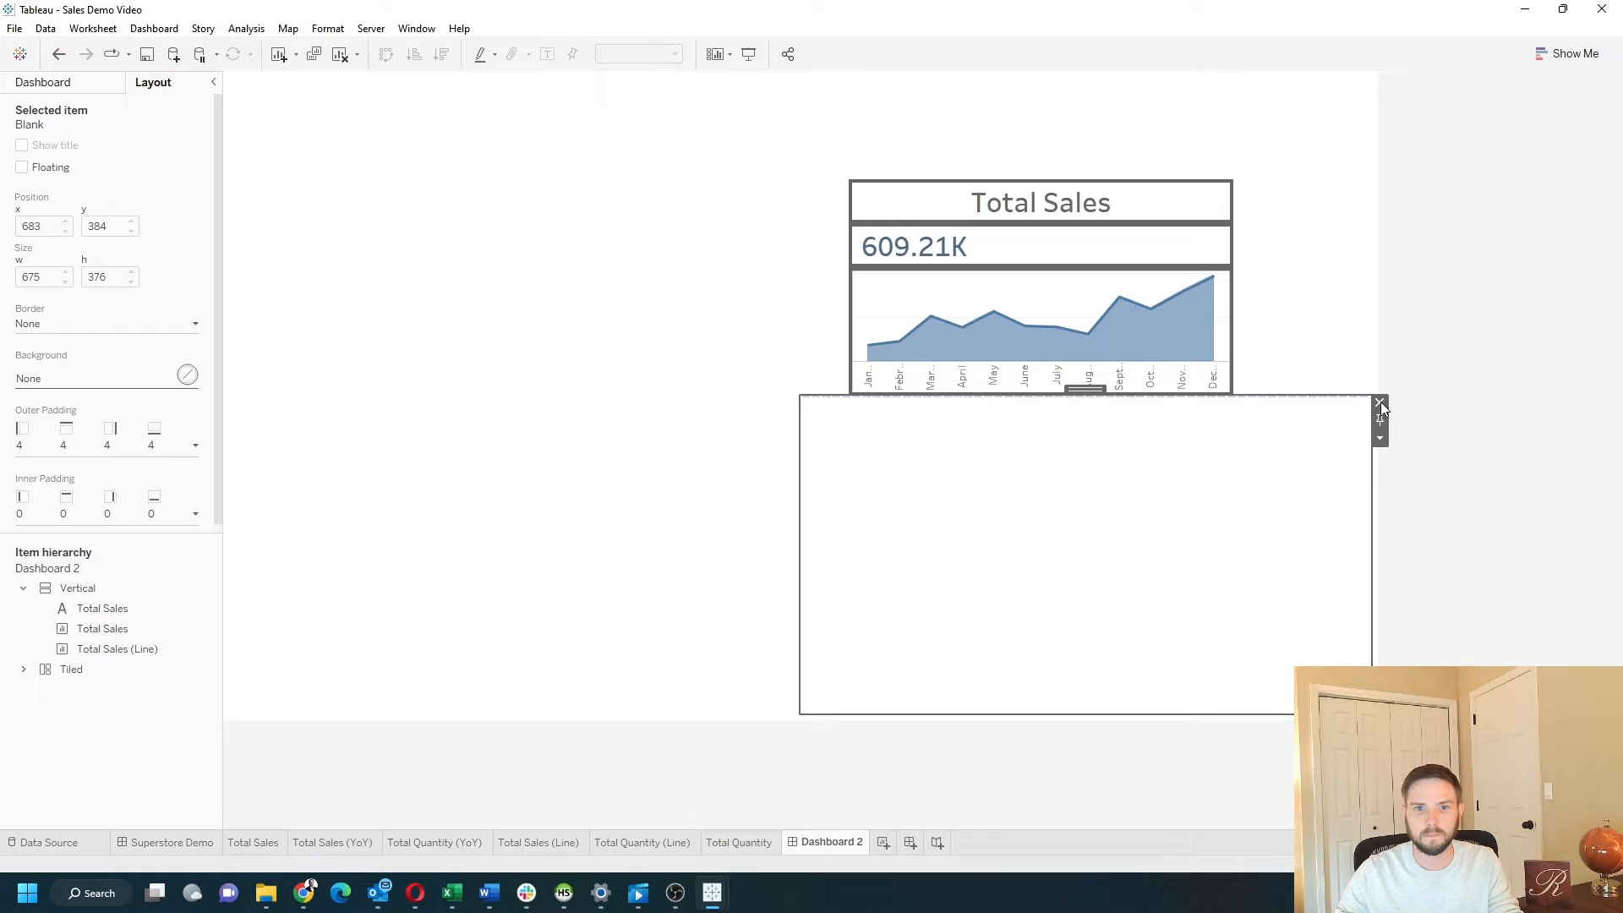
pyautogui.click(1302, 431)
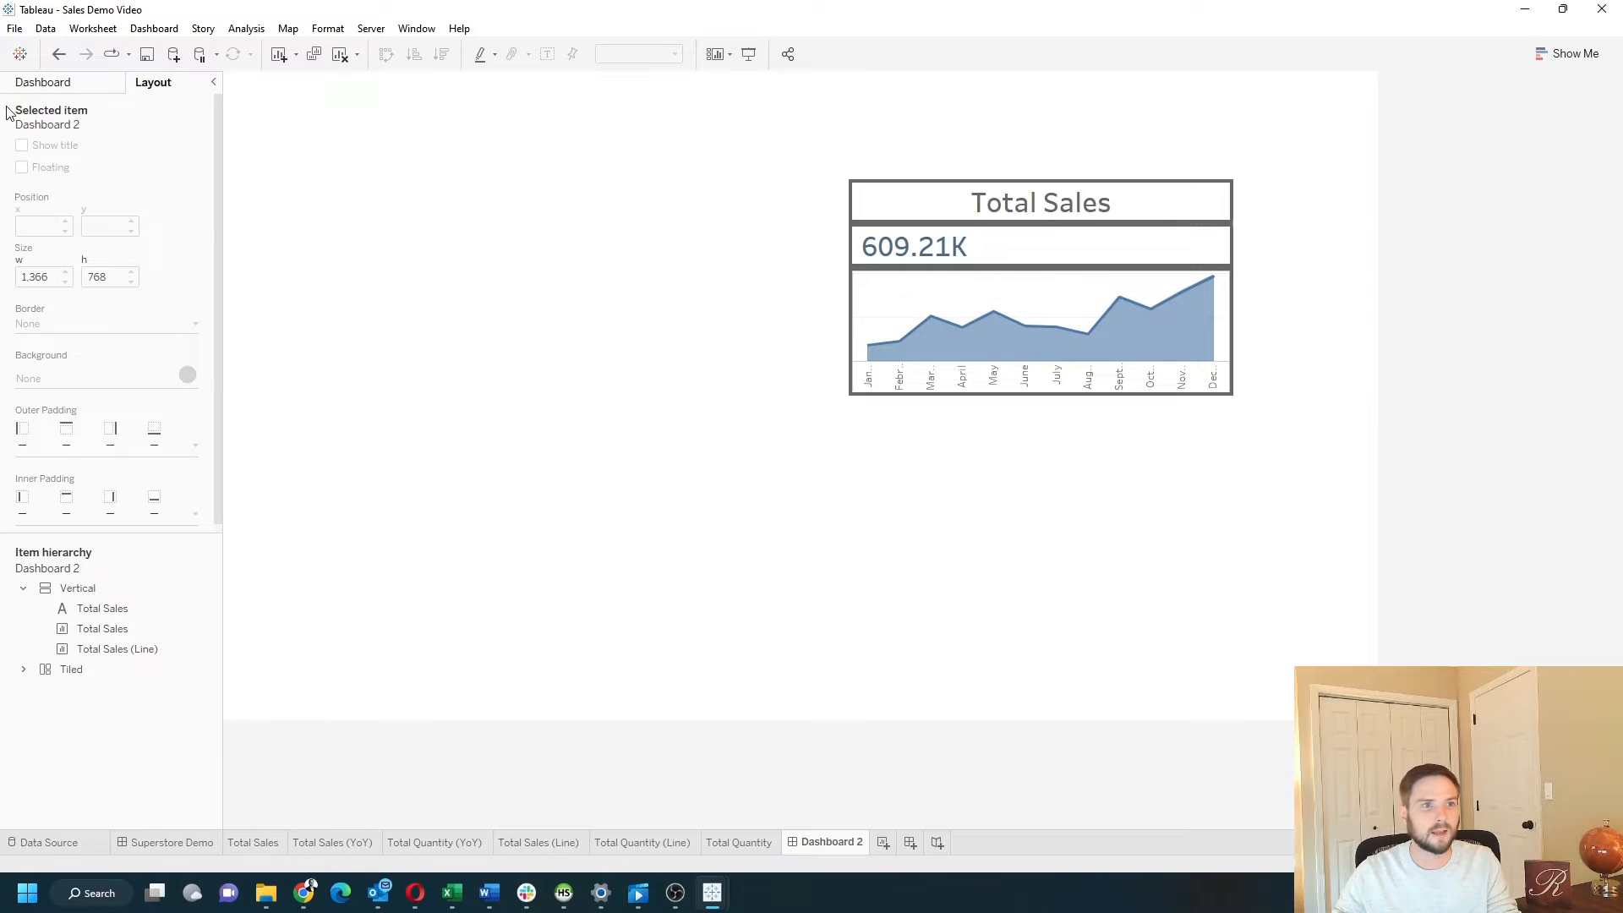
# Step: Place a floating horizontal container about 455 x 256 on the empty left half of the dashboard and give it a light pink background
pyautogui.click(42, 82)
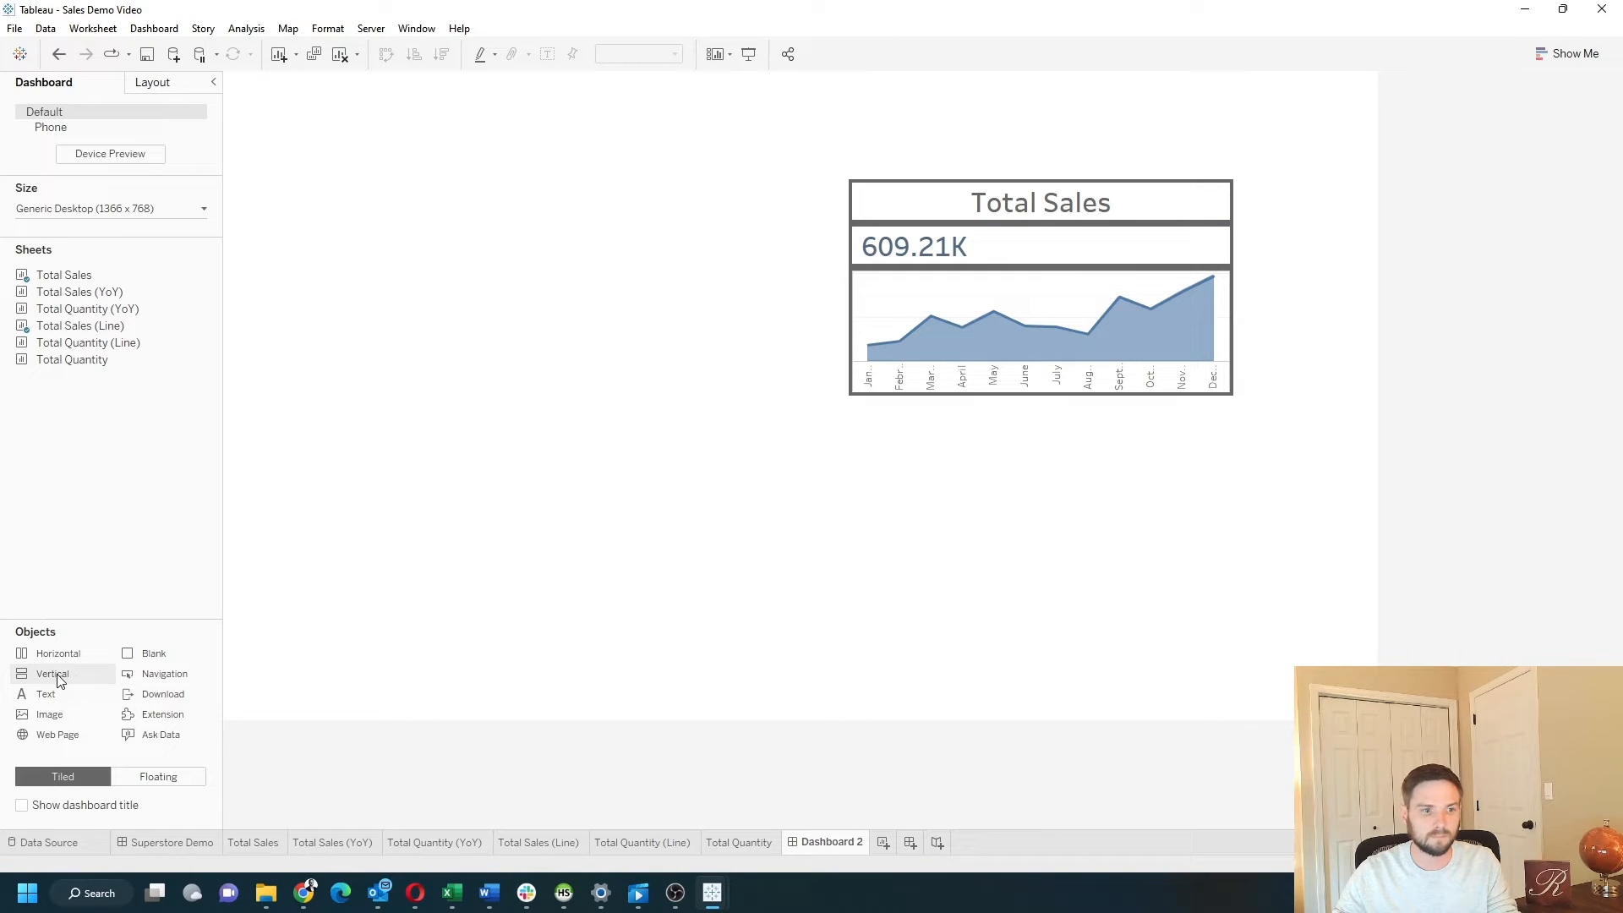
pyautogui.moveTo(218, 537); pyautogui.dragTo(359, 307)
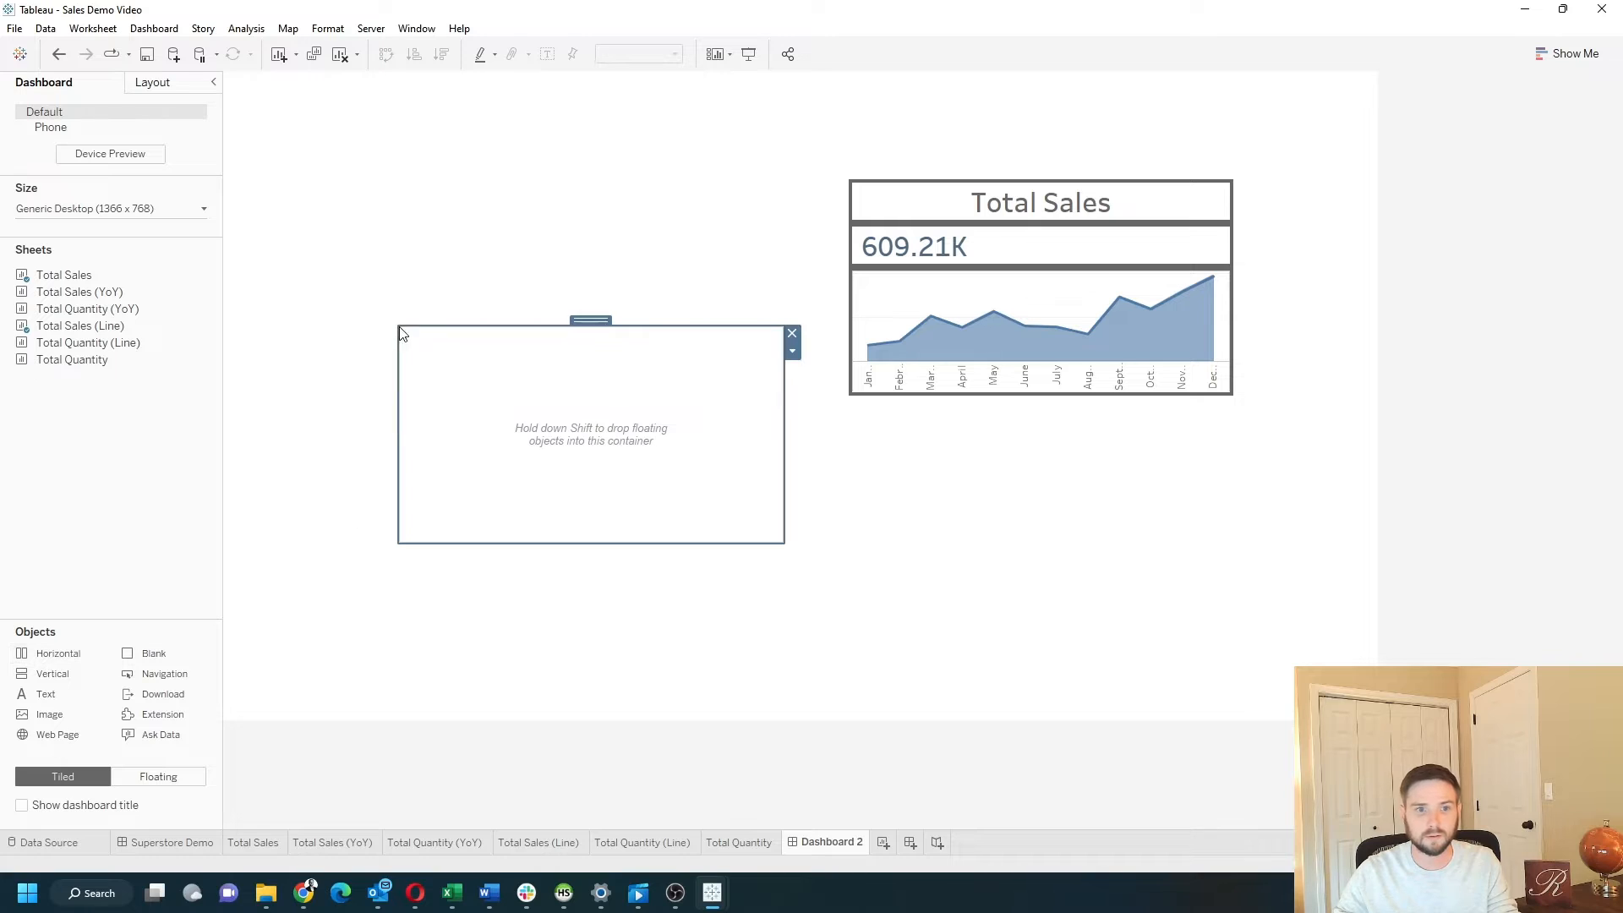
pyautogui.click(168, 81)
pyautogui.click(56, 380)
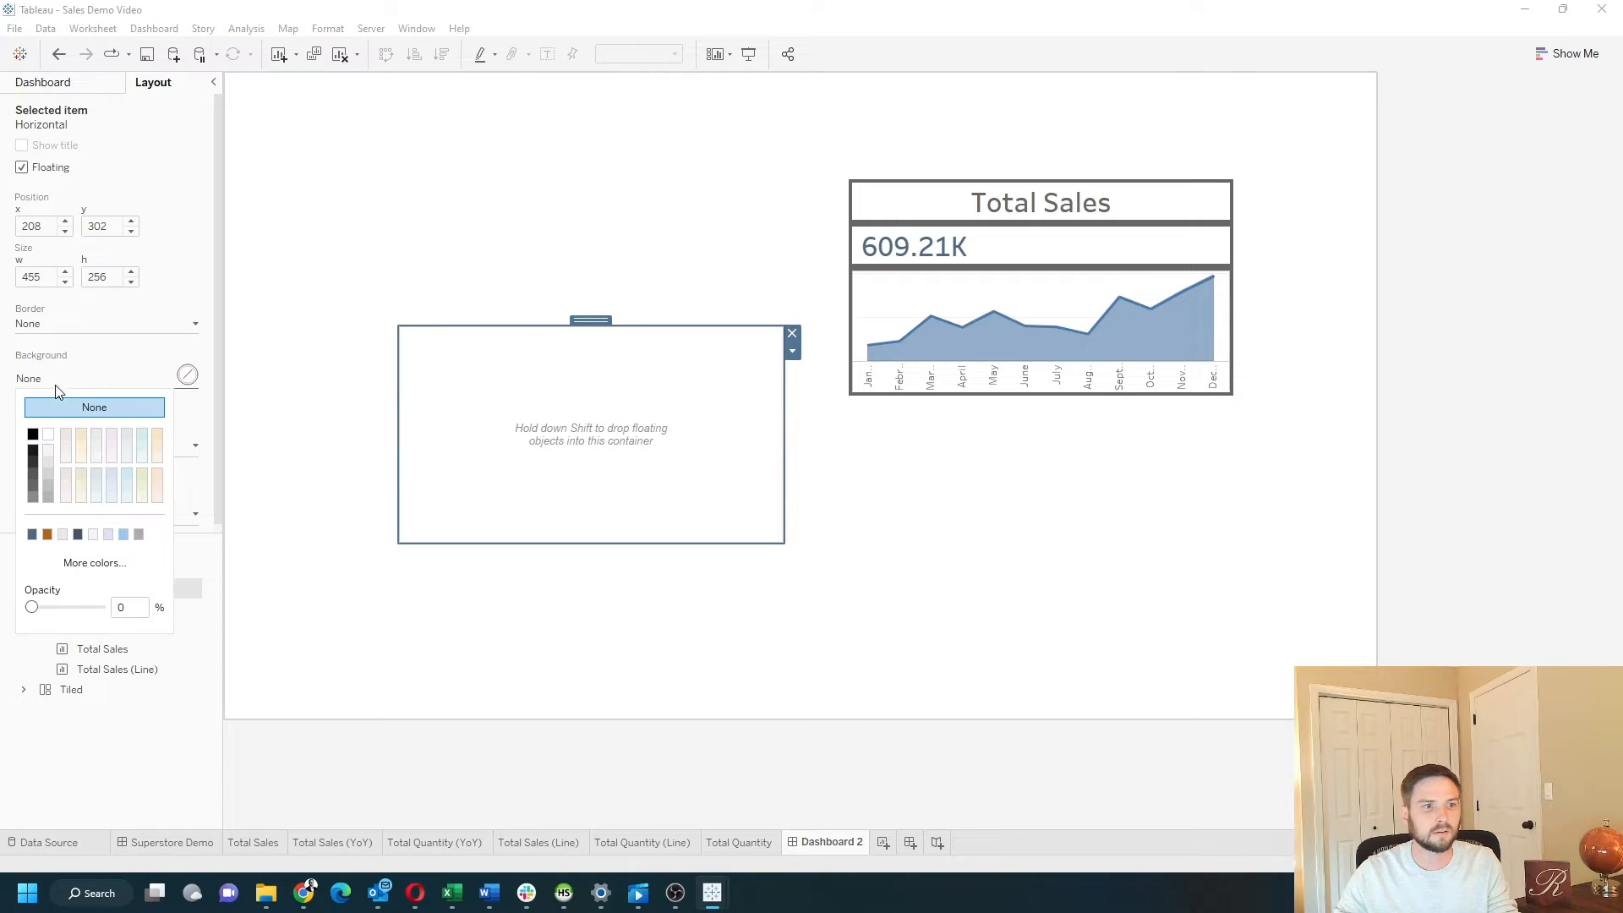
pyautogui.click(64, 477)
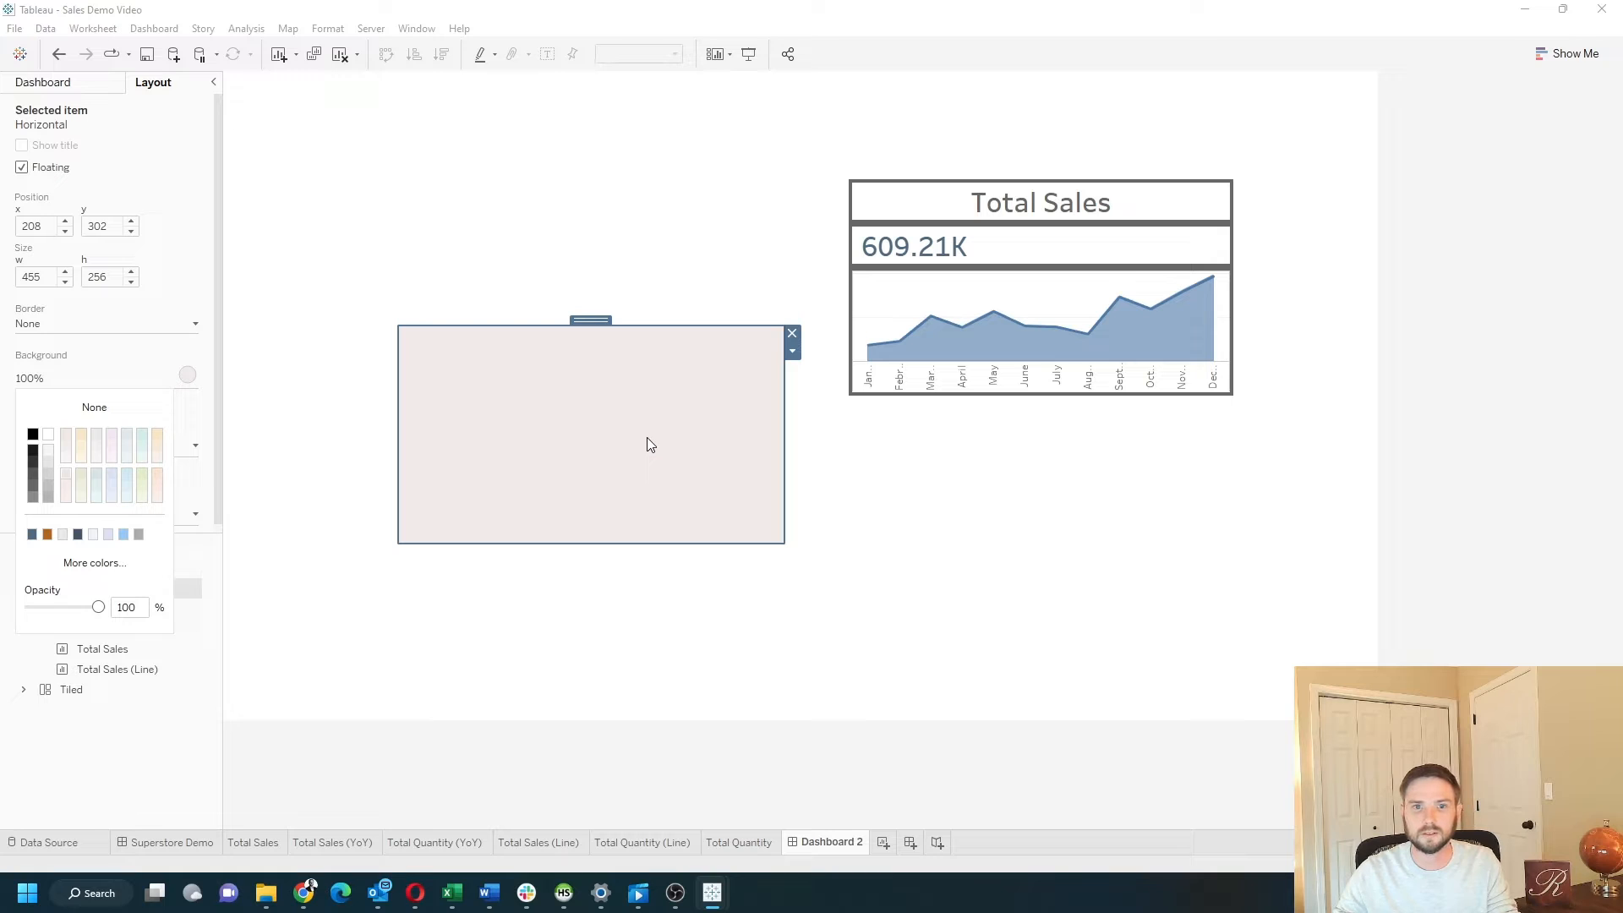
# Step: Put the Total Sales (YoY) sheet into the pink horizontal container and move the Total Sales sheet in to its left
pyautogui.click(71, 89)
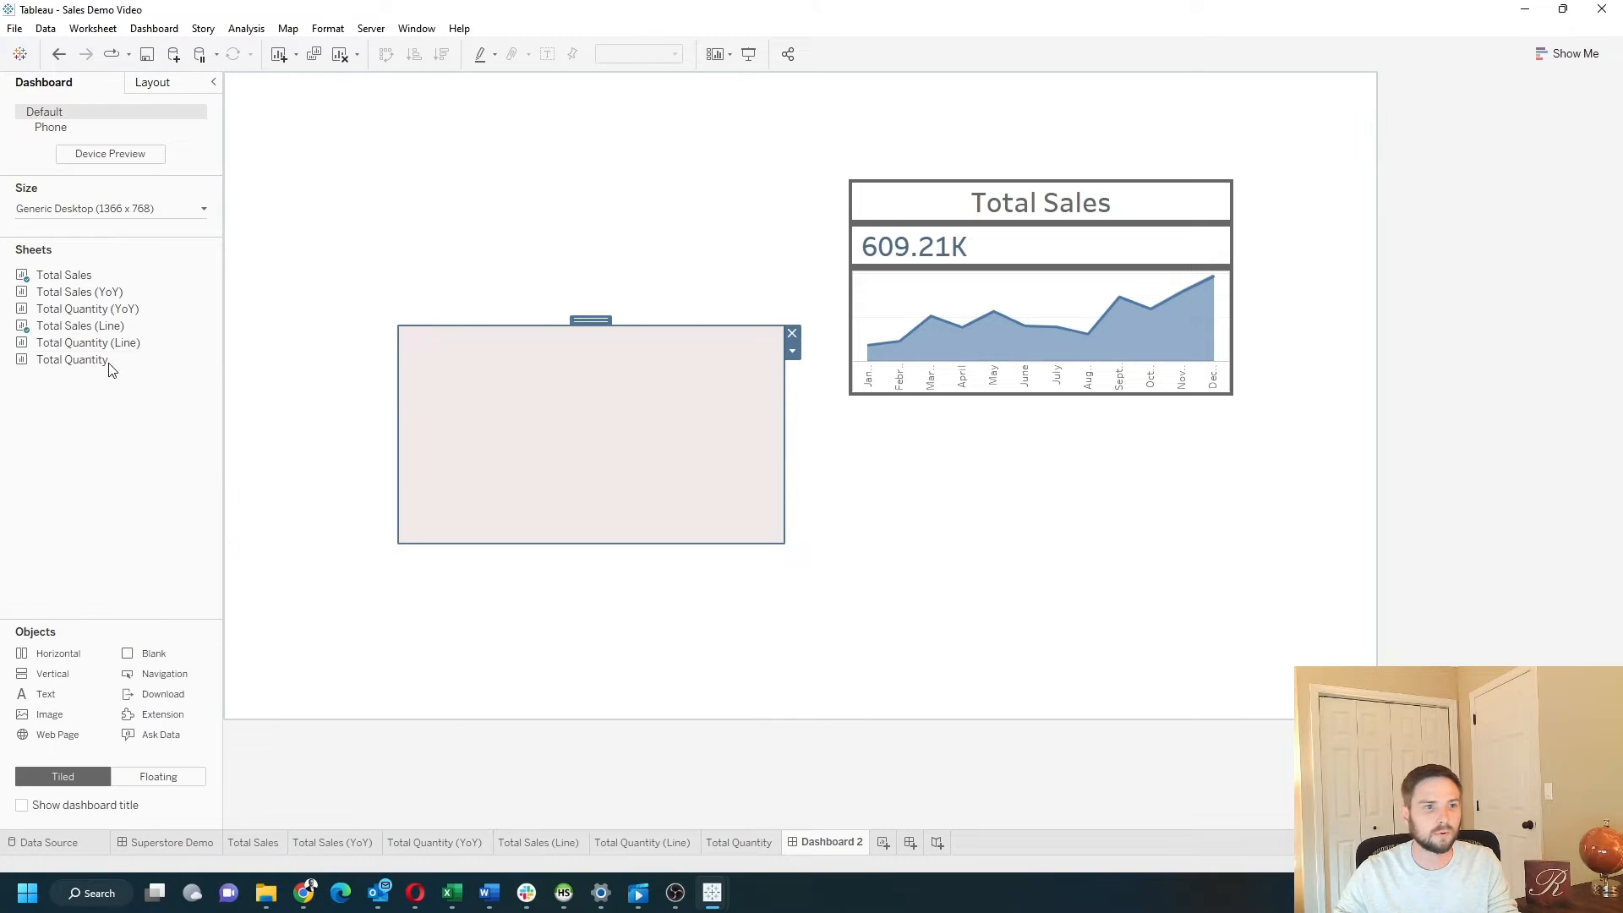
pyautogui.moveTo(116, 290); pyautogui.dragTo(614, 438)
pyautogui.click(1025, 250)
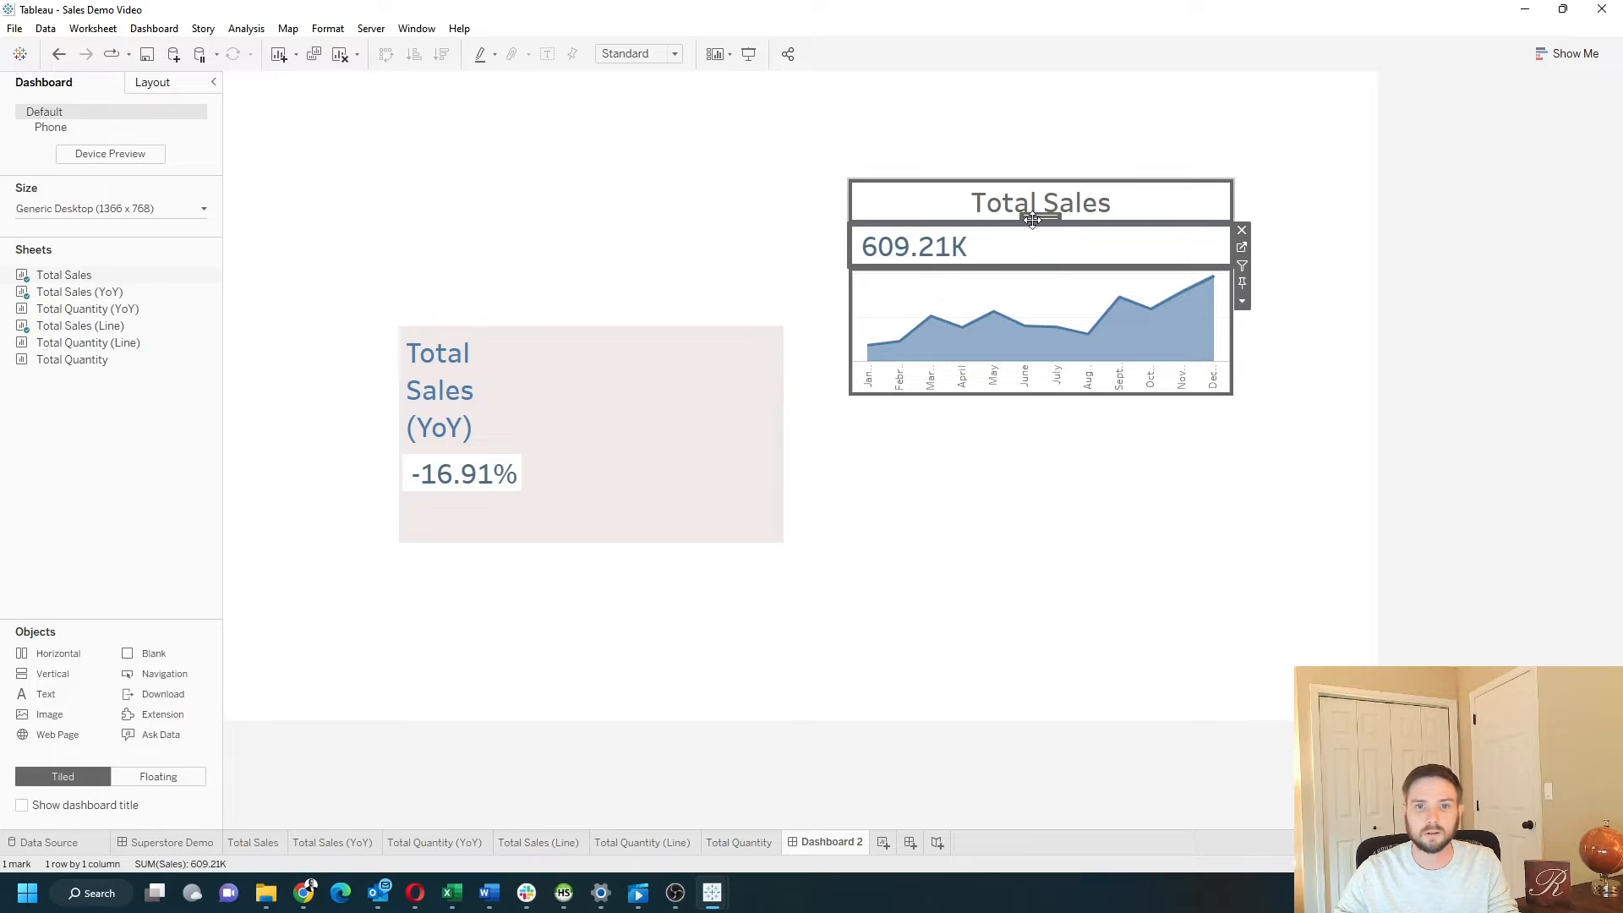
pyautogui.moveTo(1032, 219); pyautogui.dragTo(504, 409)
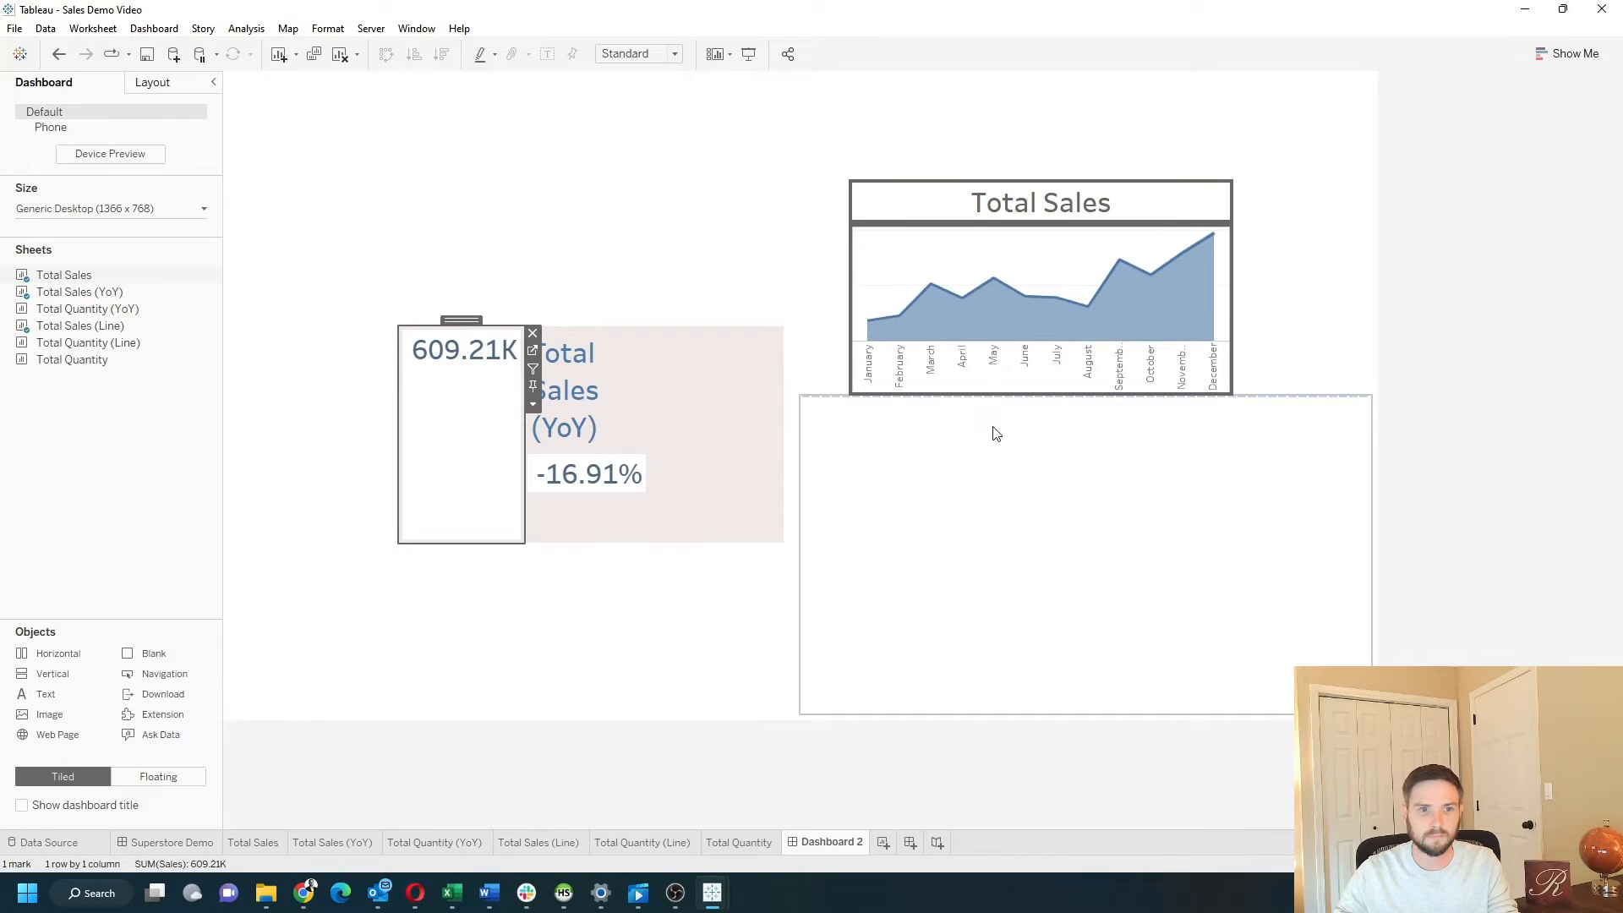
# Step: Move the pink horizontal container between the Total Sales heading and the line chart, and distribute its contents evenly
pyautogui.click(707, 475)
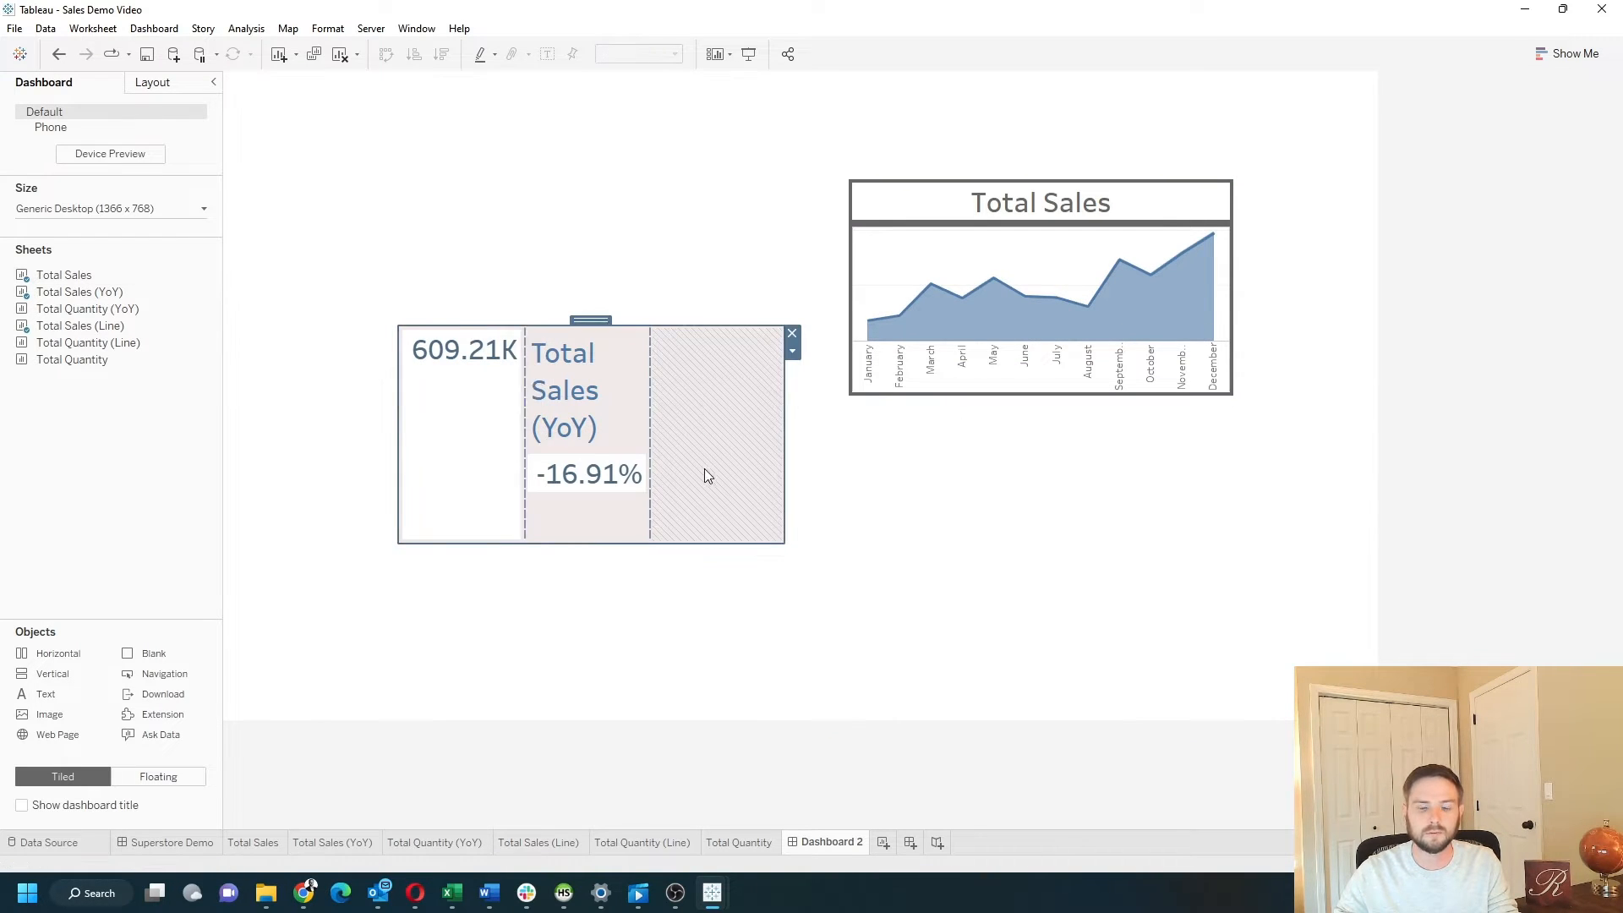
pyautogui.moveTo(596, 320); pyautogui.dragTo(1060, 232)
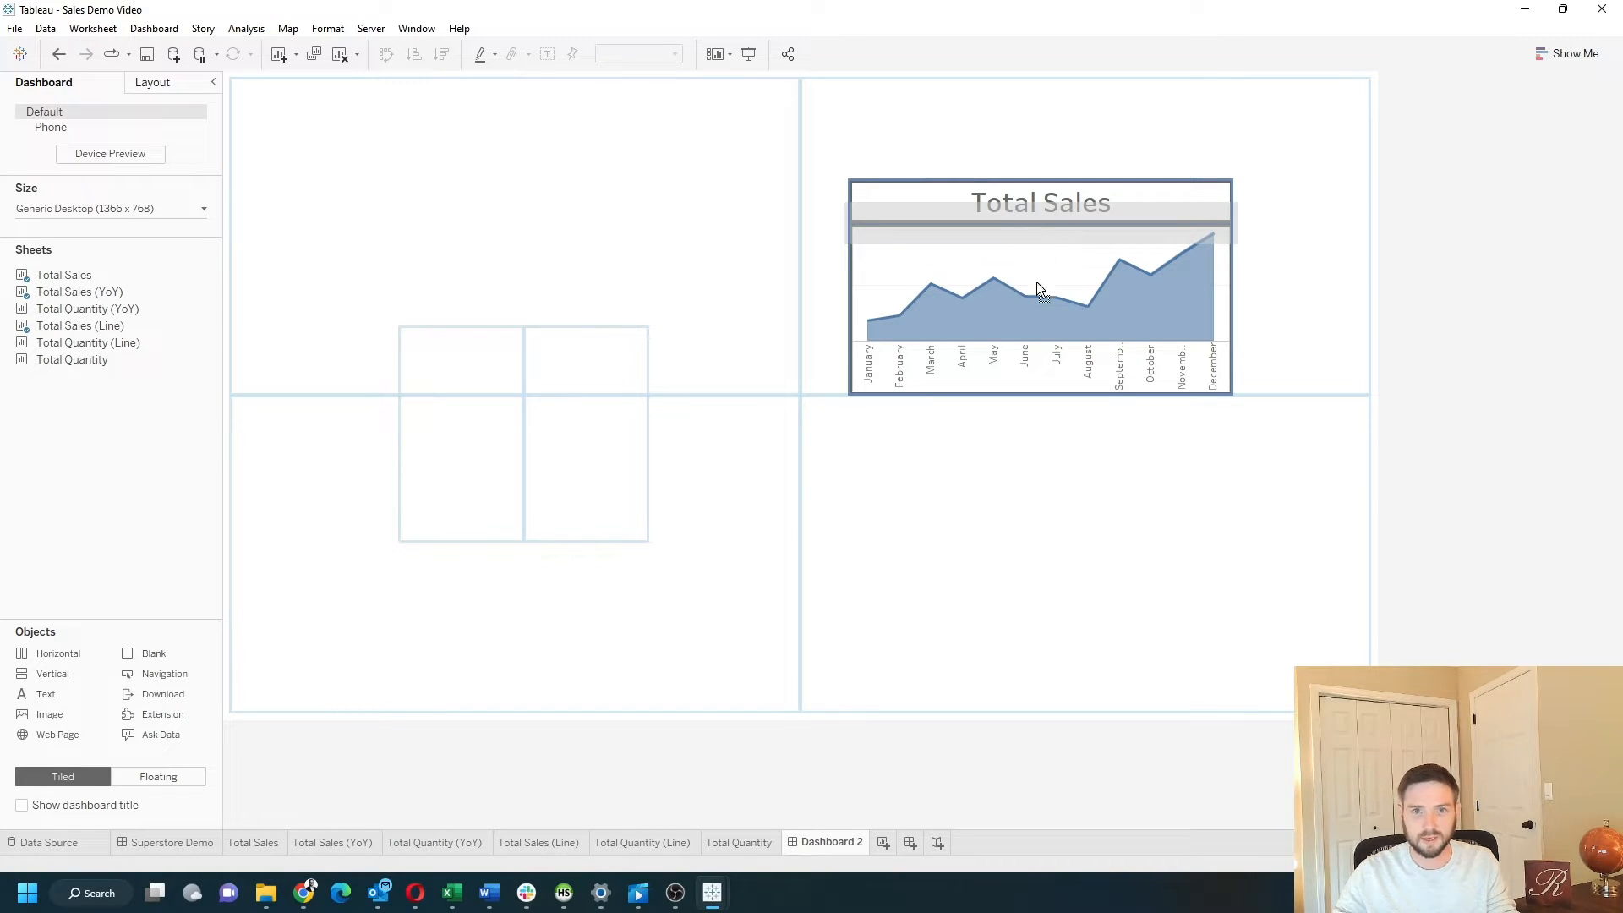
pyautogui.moveTo(1064, 226); pyautogui.dragTo(1063, 225)
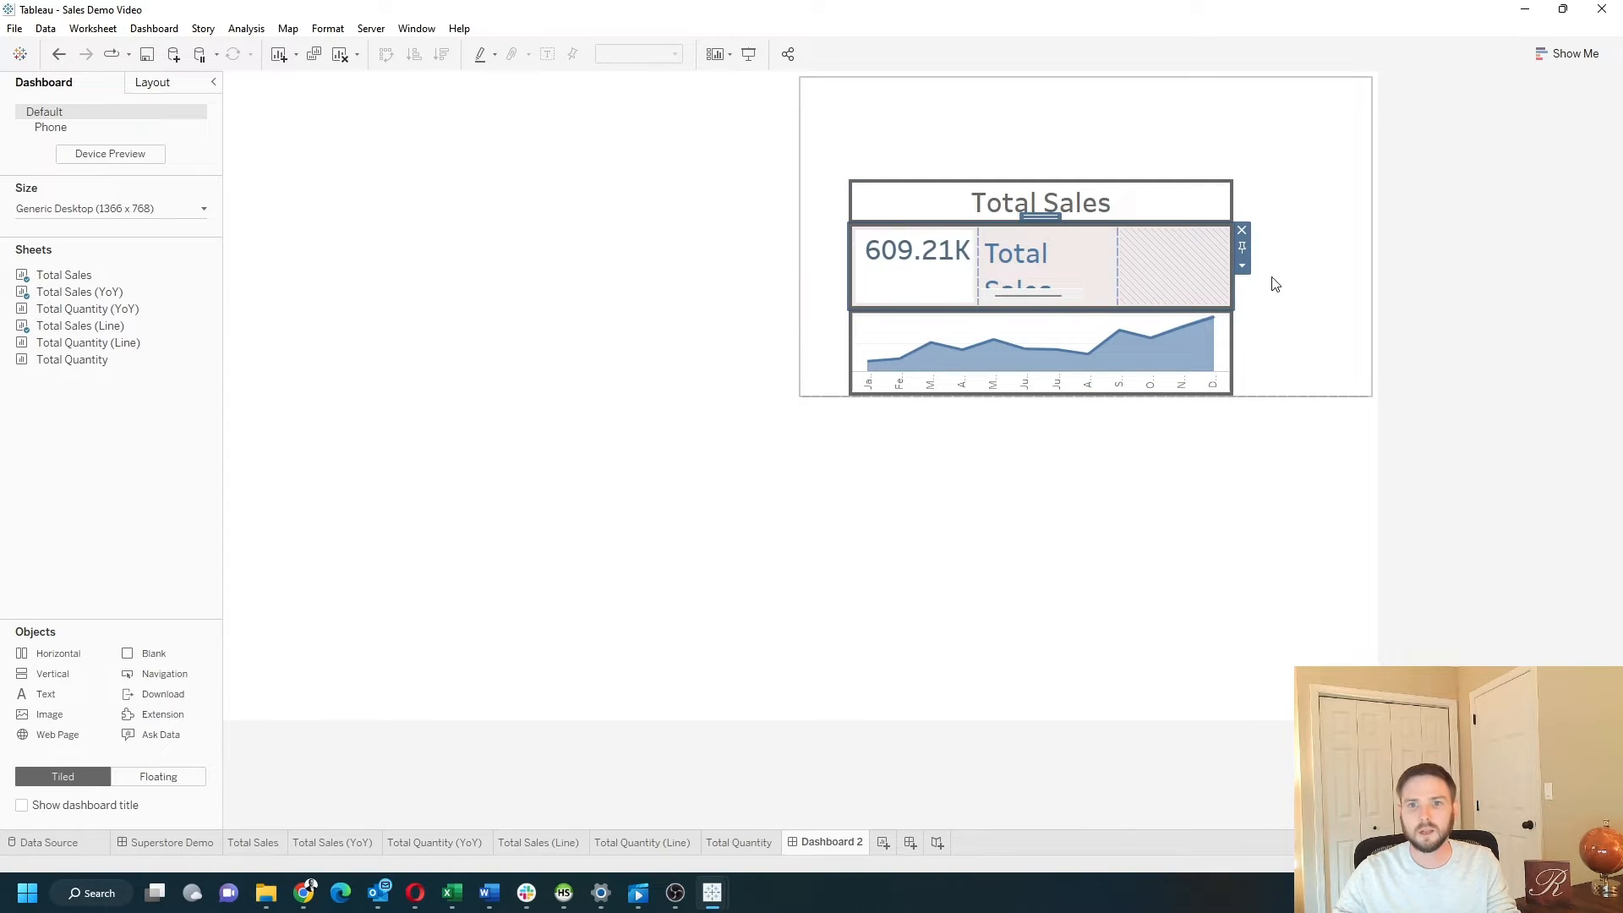
pyautogui.click(1241, 265)
pyautogui.click(1312, 306)
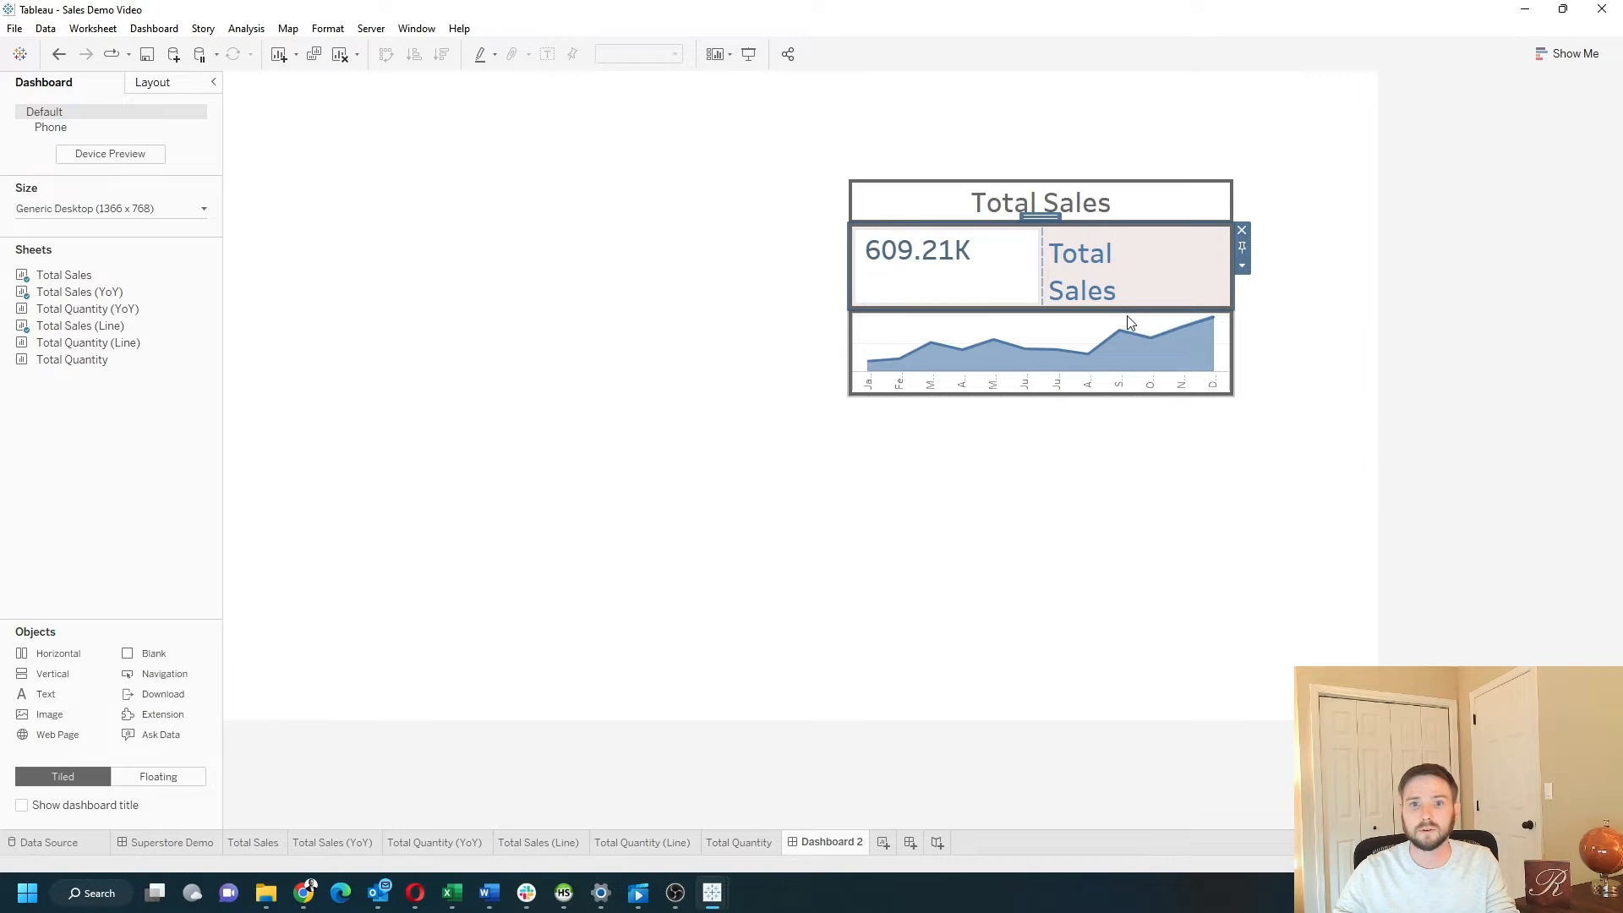
# Step: Hide the title of the Total Sales (YoY) sheet and set its fit to Entire View
pyautogui.click(1127, 272)
pyautogui.click(1239, 289)
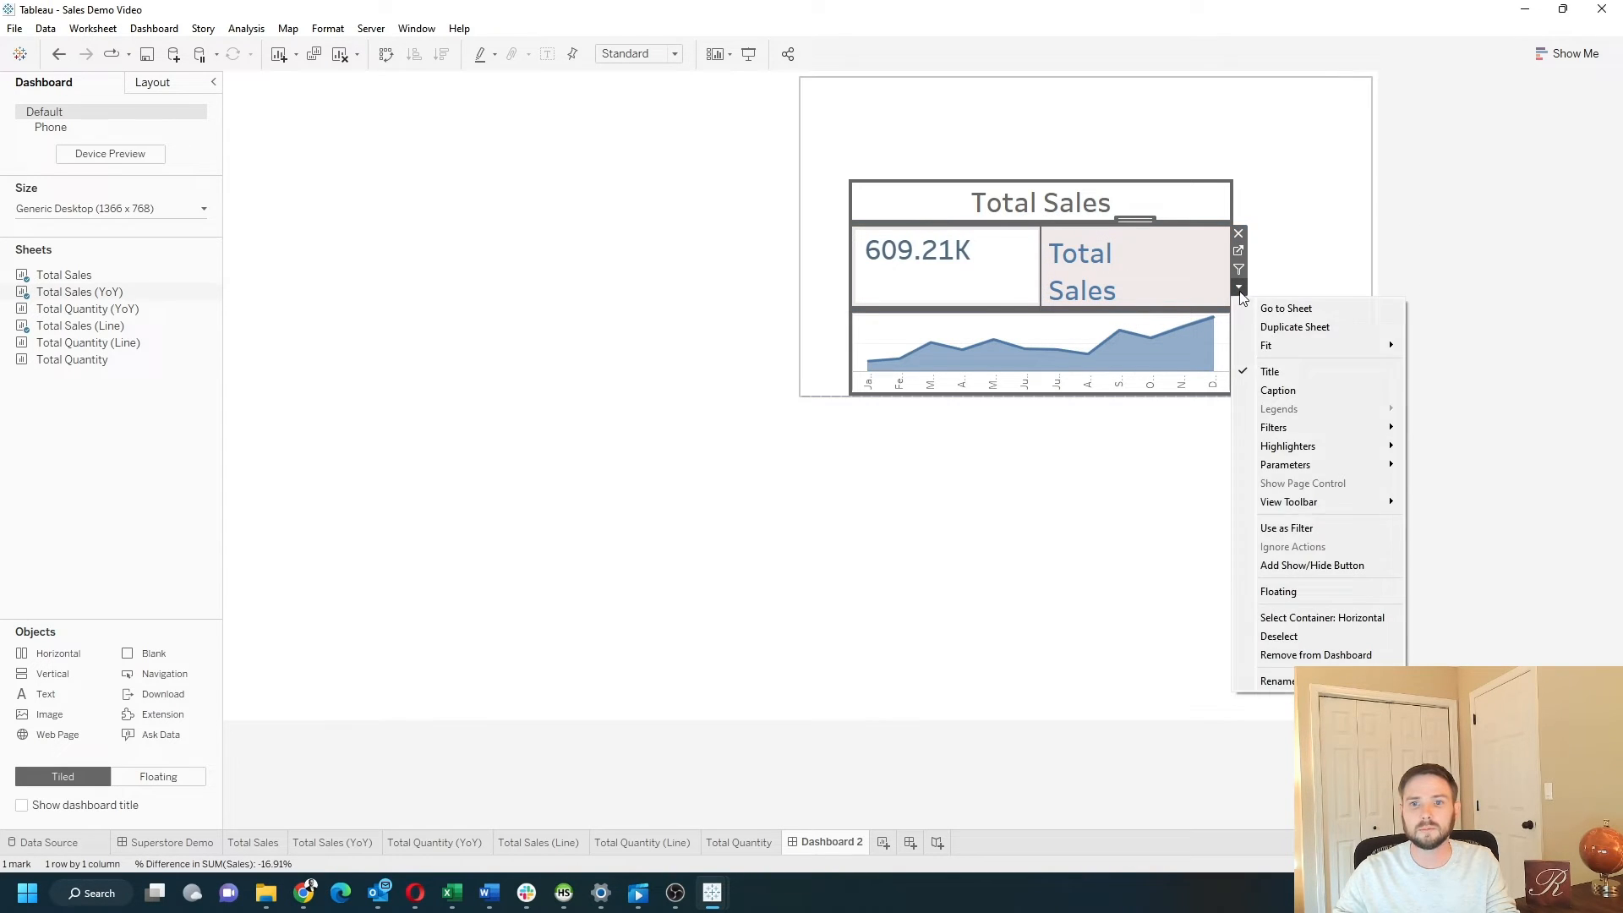
pyautogui.click(1276, 371)
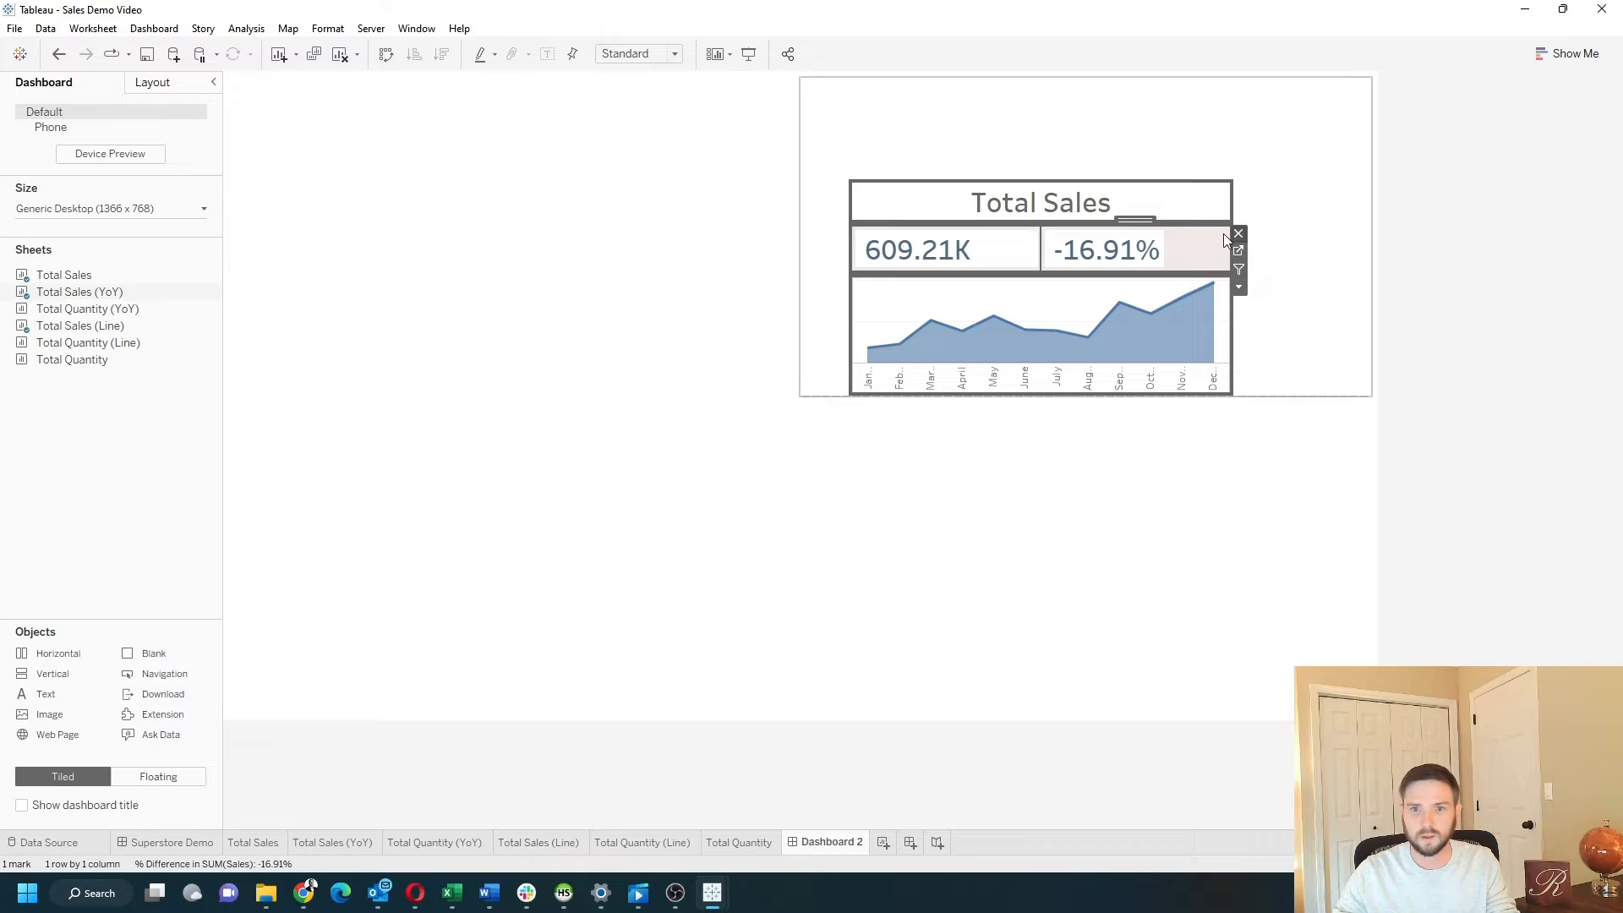
pyautogui.click(1084, 258)
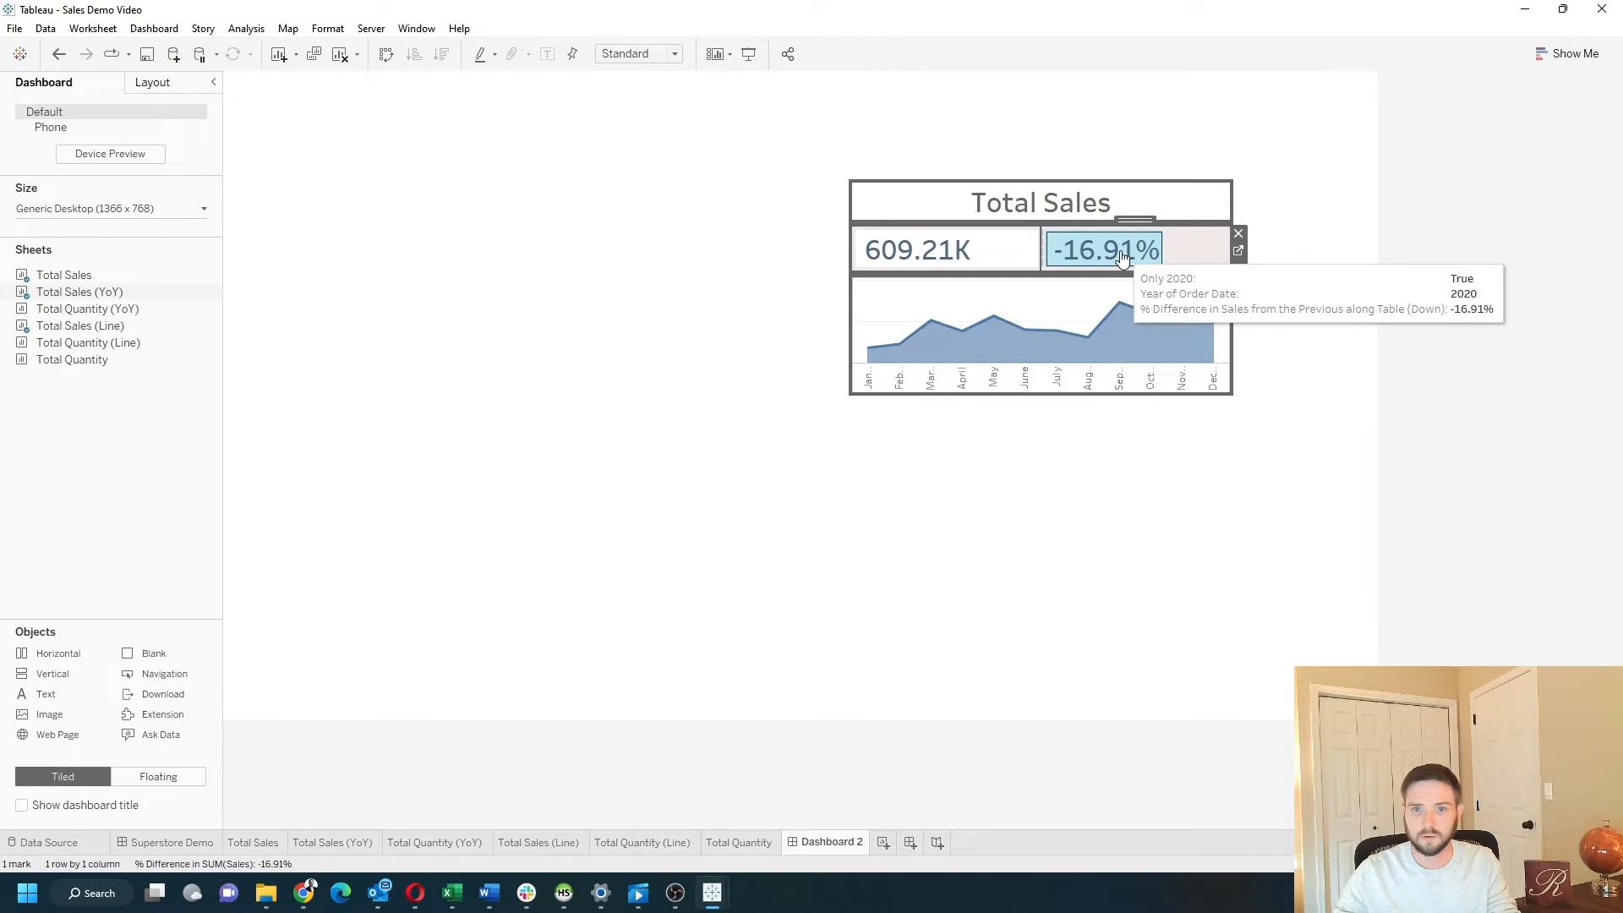
pyautogui.click(1238, 286)
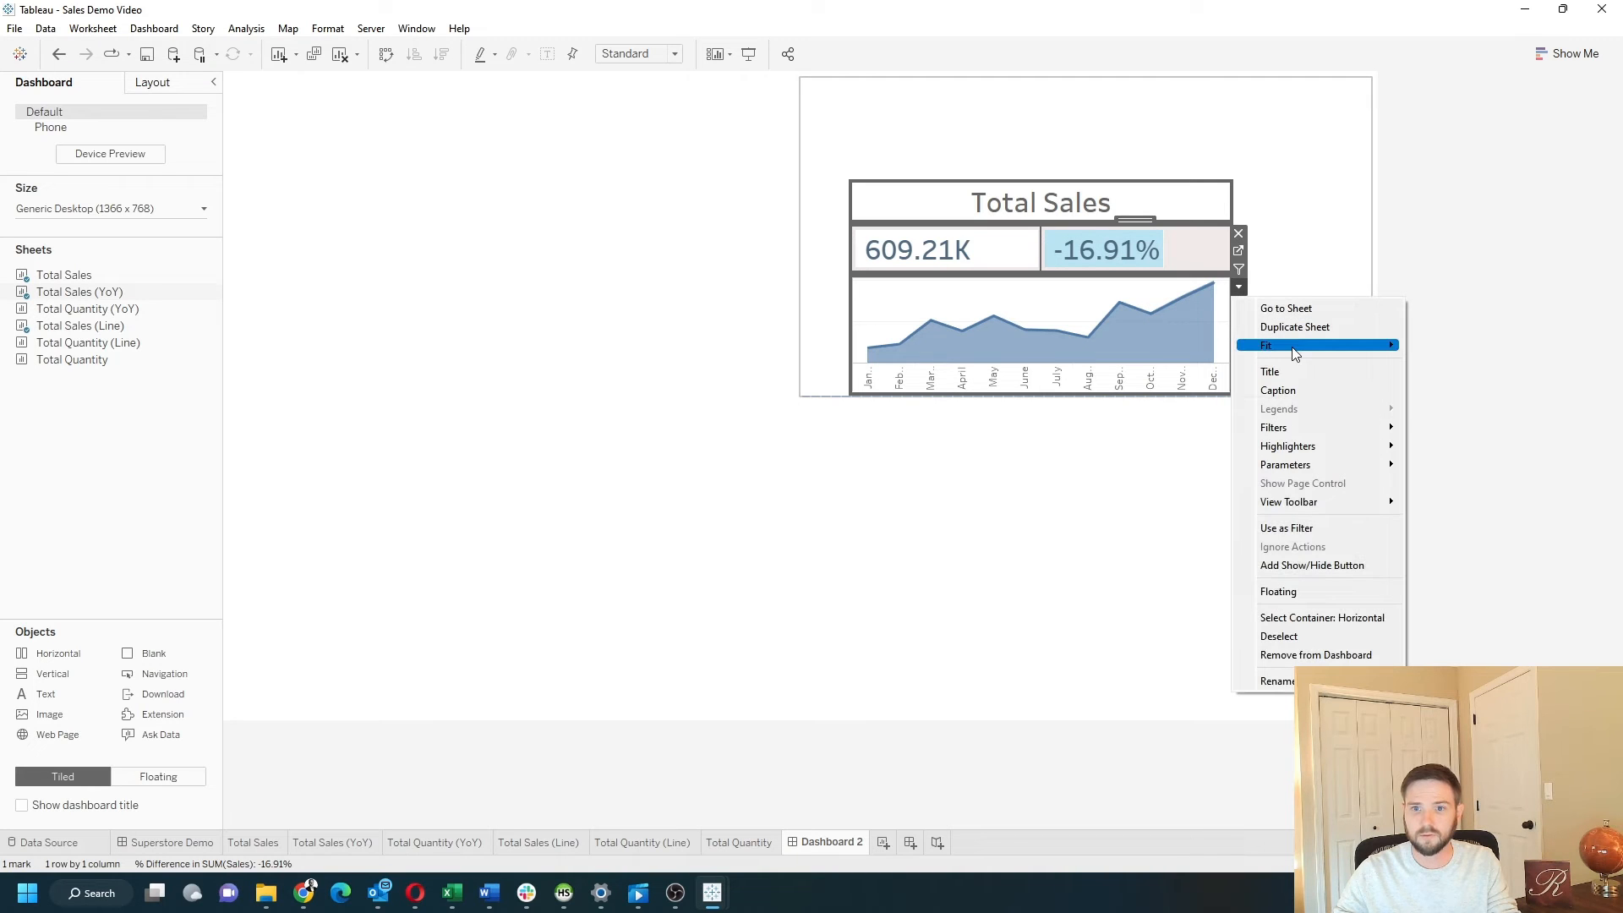
pyautogui.moveTo(1352, 346)
pyautogui.click(1429, 406)
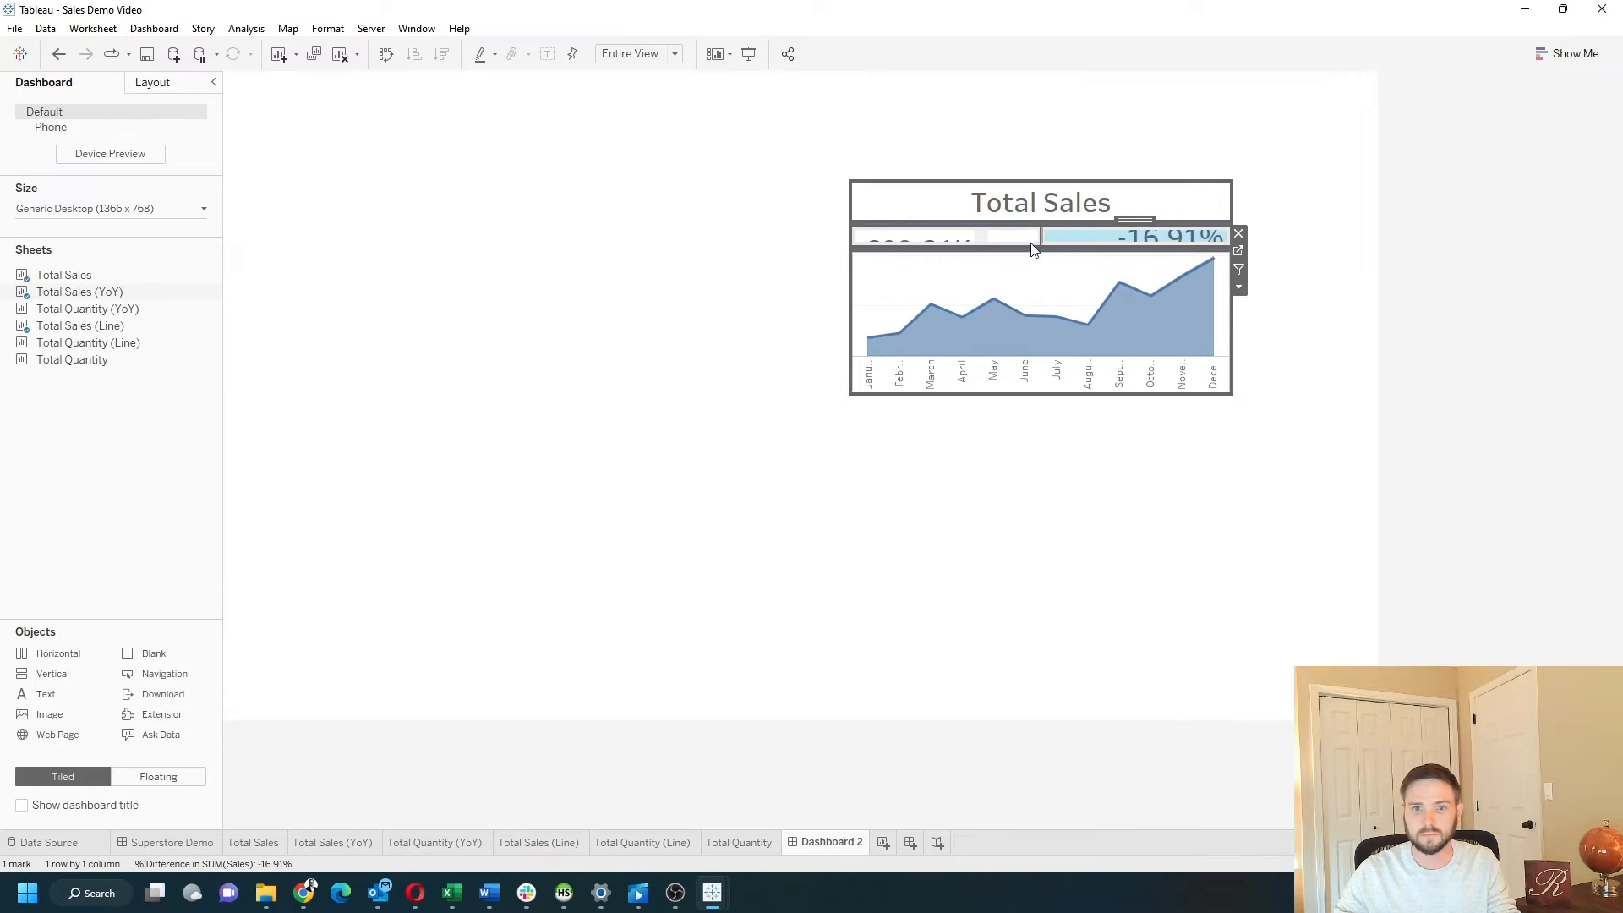
# Step: Set the Total Sales sheet's fit to Entire View and increase the height of the row holding the two KPI numbers
pyautogui.click(980, 238)
pyautogui.click(1050, 287)
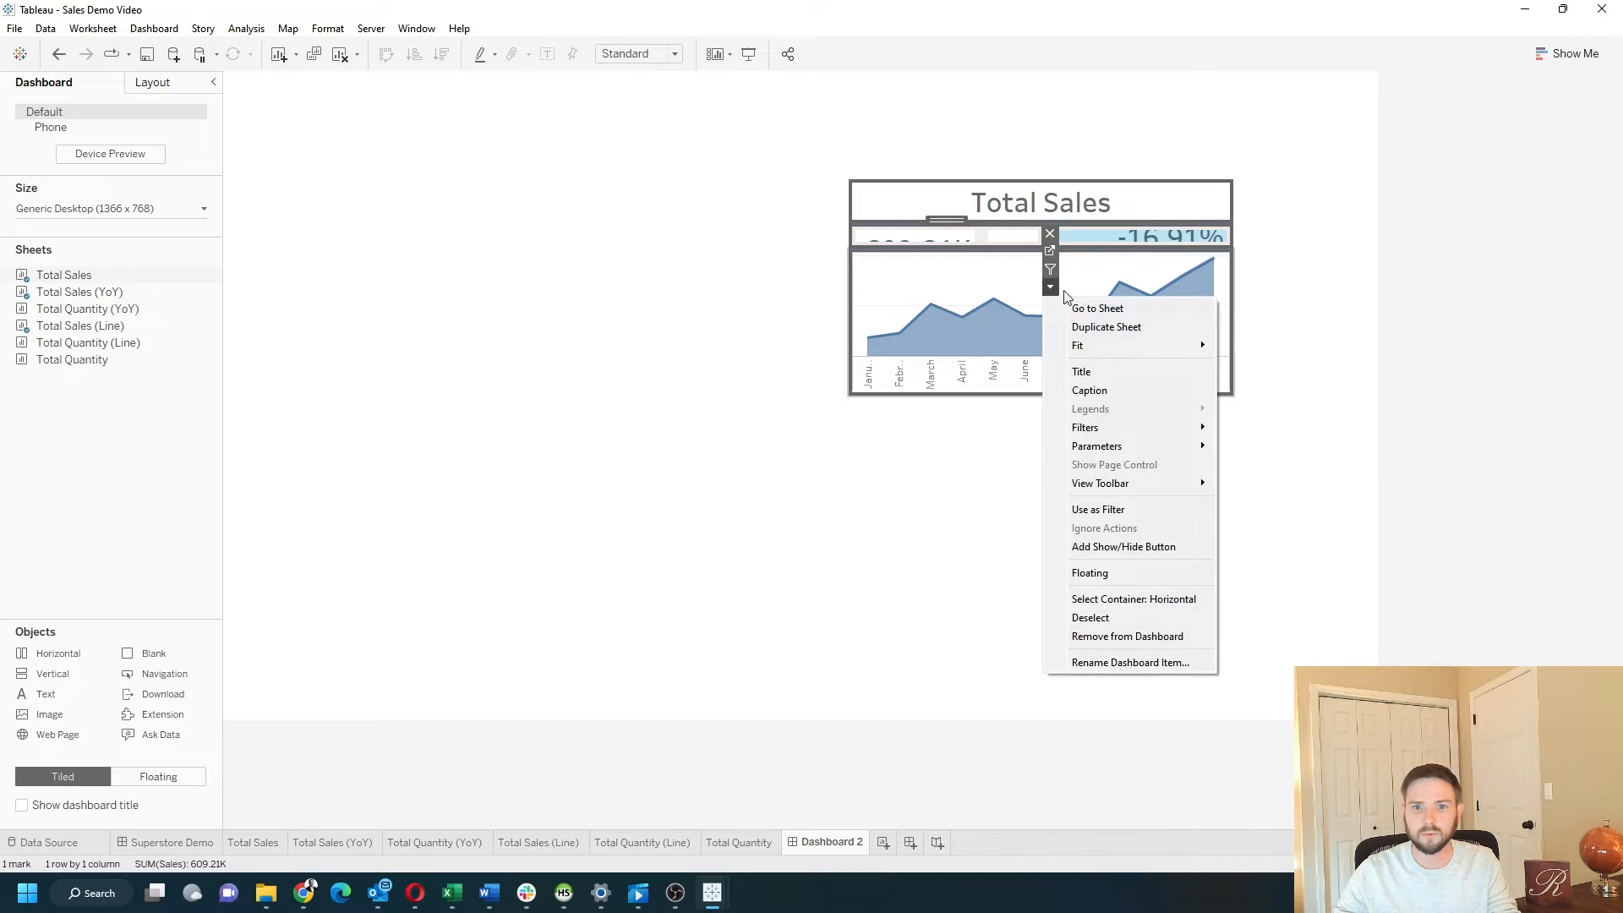
pyautogui.moveTo(1174, 345)
pyautogui.click(1278, 405)
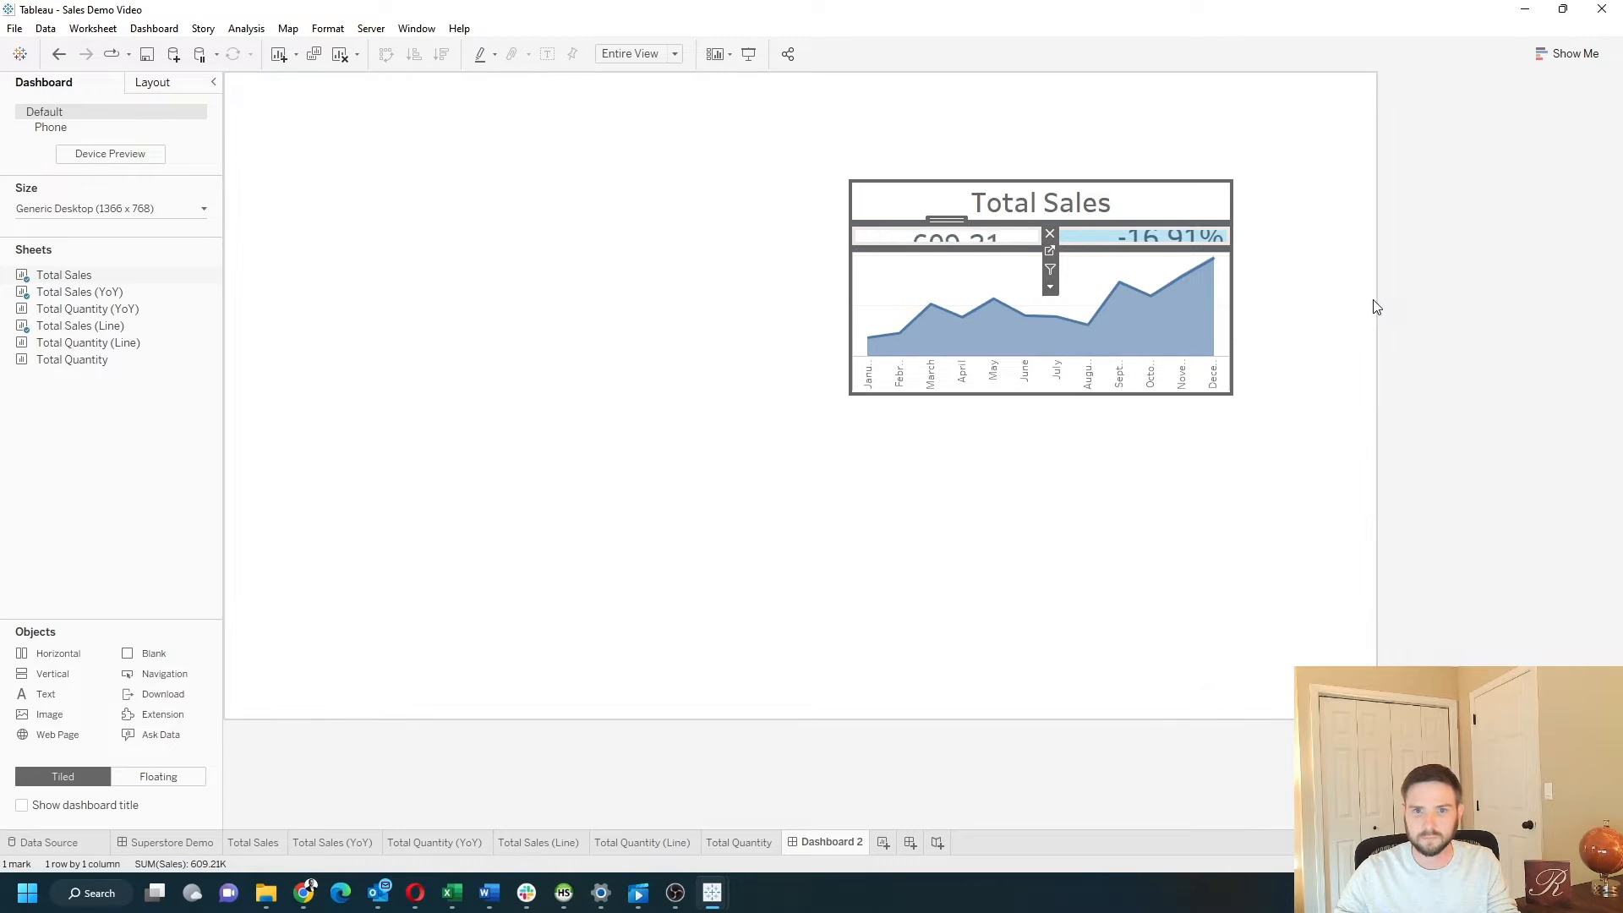
pyautogui.moveTo(1022, 249); pyautogui.dragTo(1017, 286)
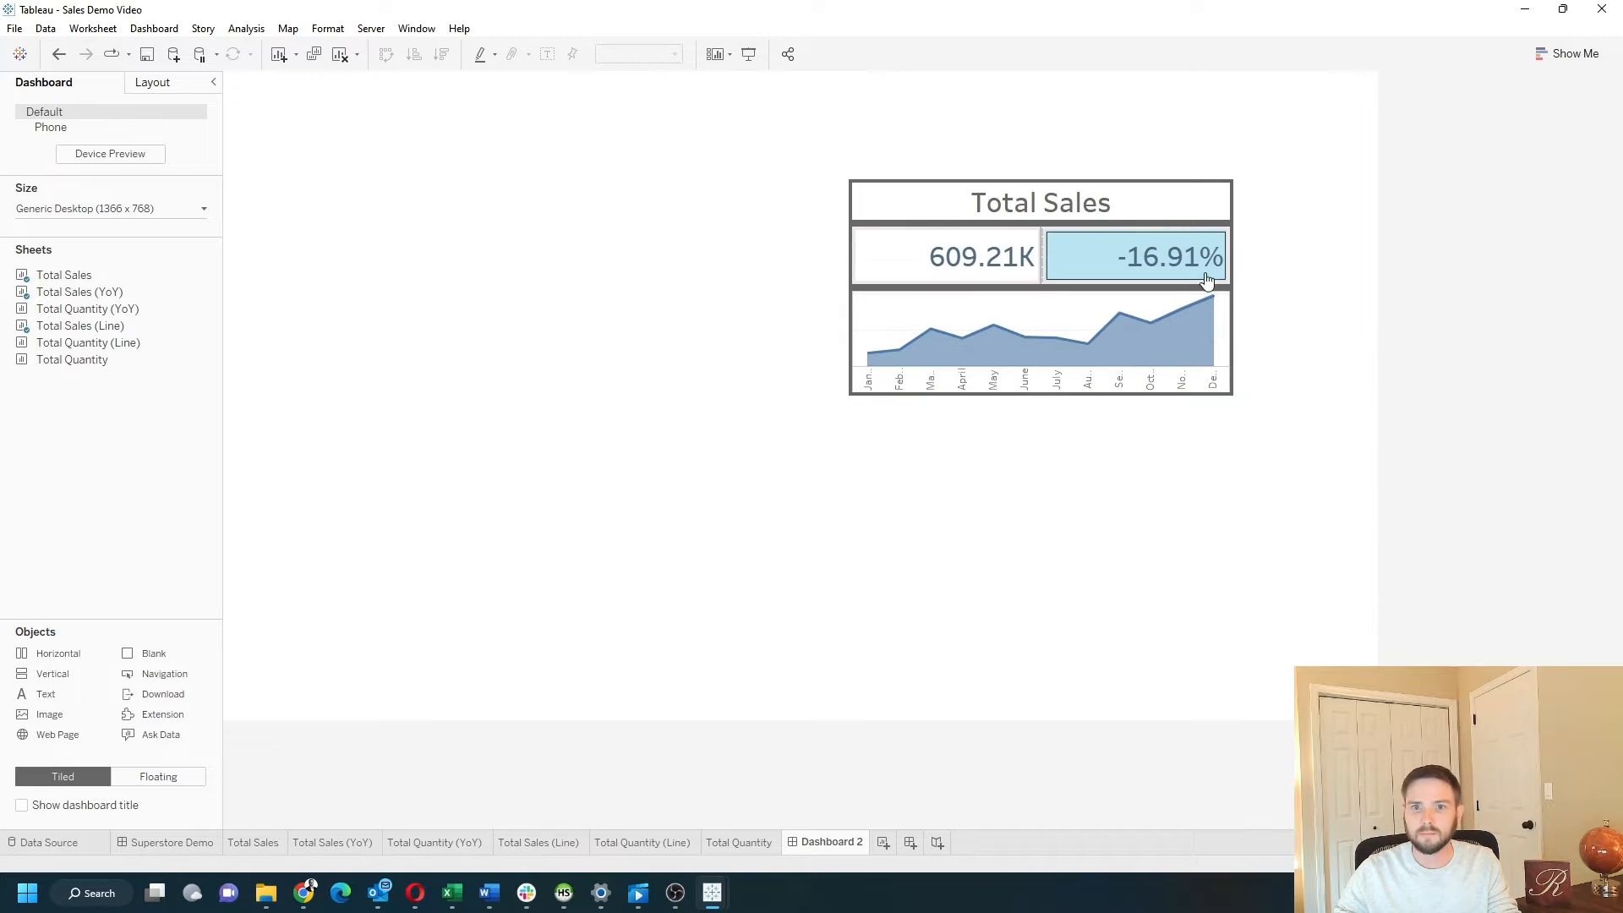
pyautogui.click(1207, 276)
pyautogui.click(1336, 232)
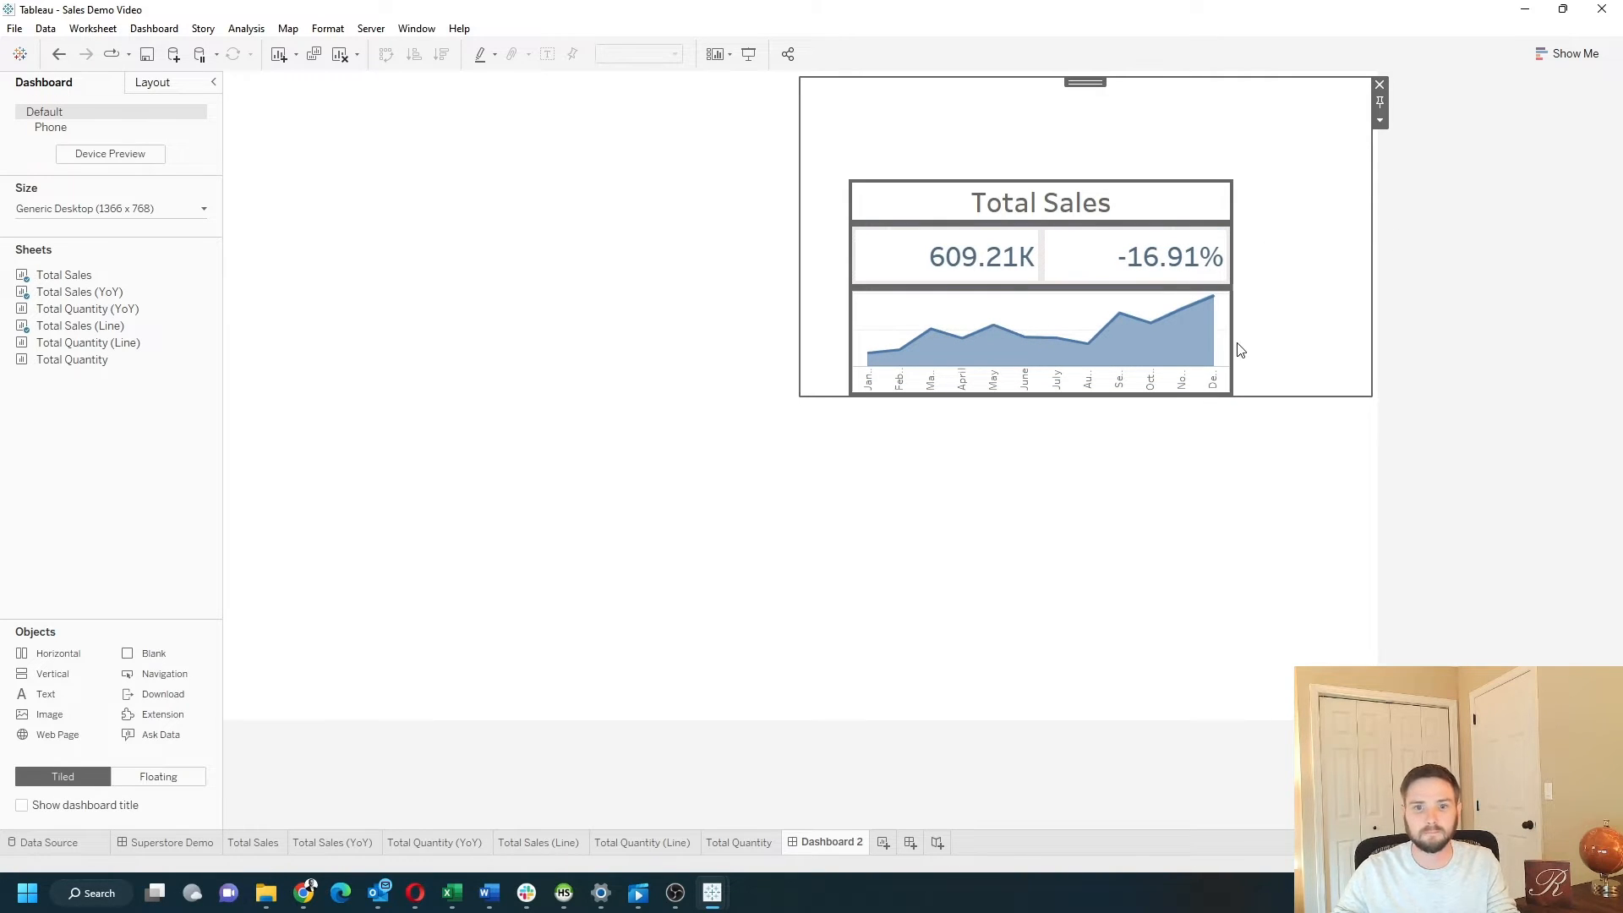
# Step: Hide the month header of the Total Sales line chart
pyautogui.click(1027, 382)
pyautogui.rightClick(1027, 382)
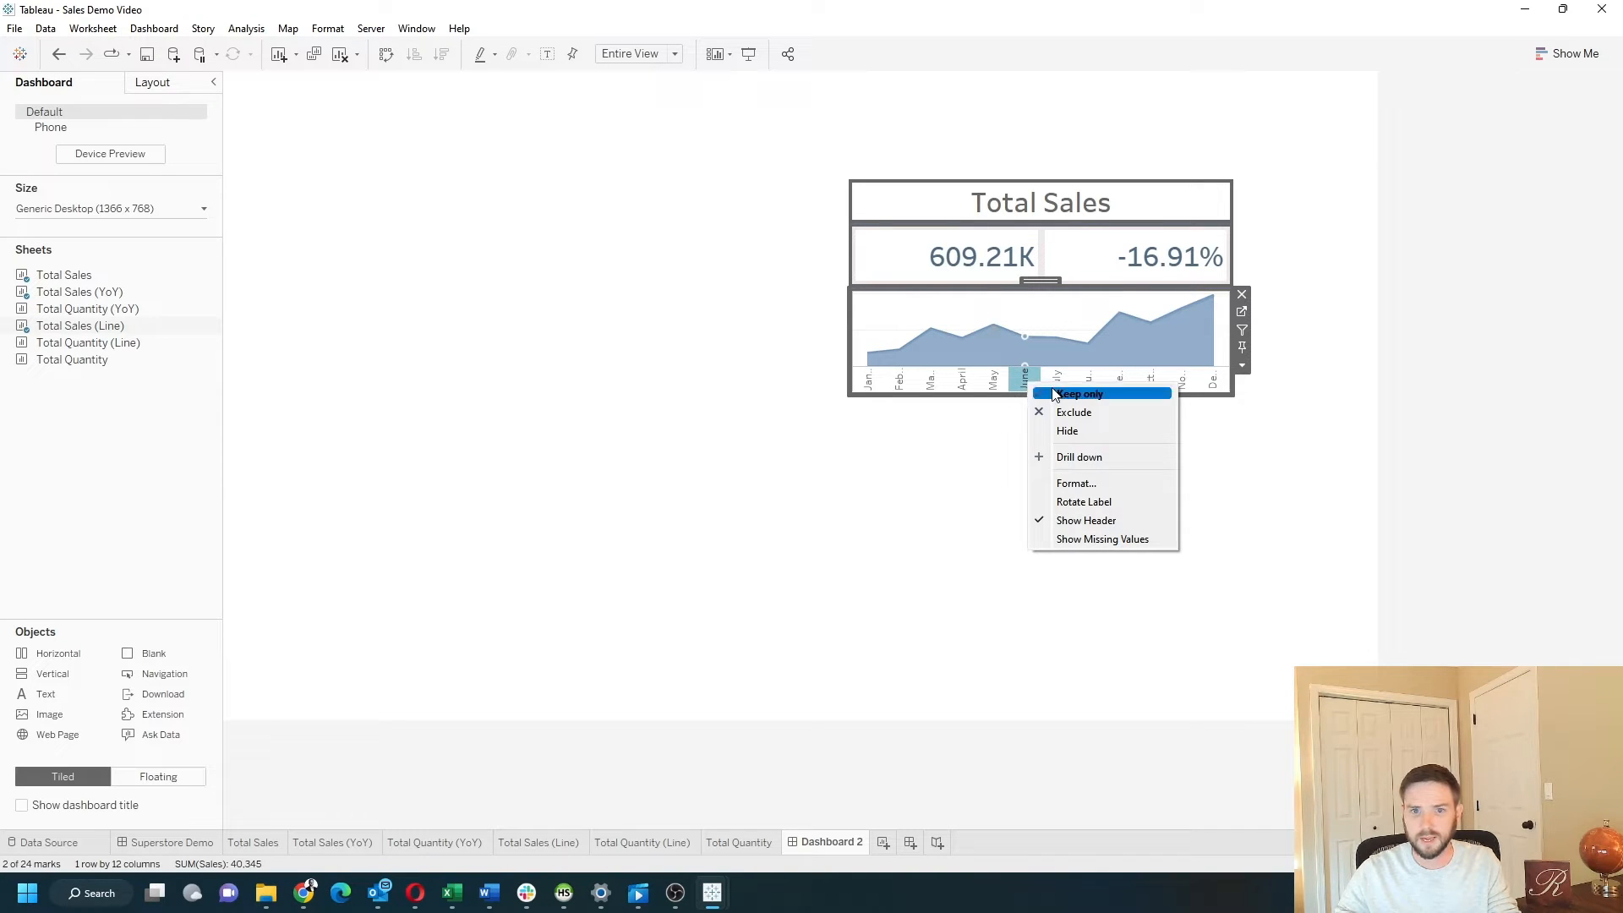
pyautogui.click(1103, 519)
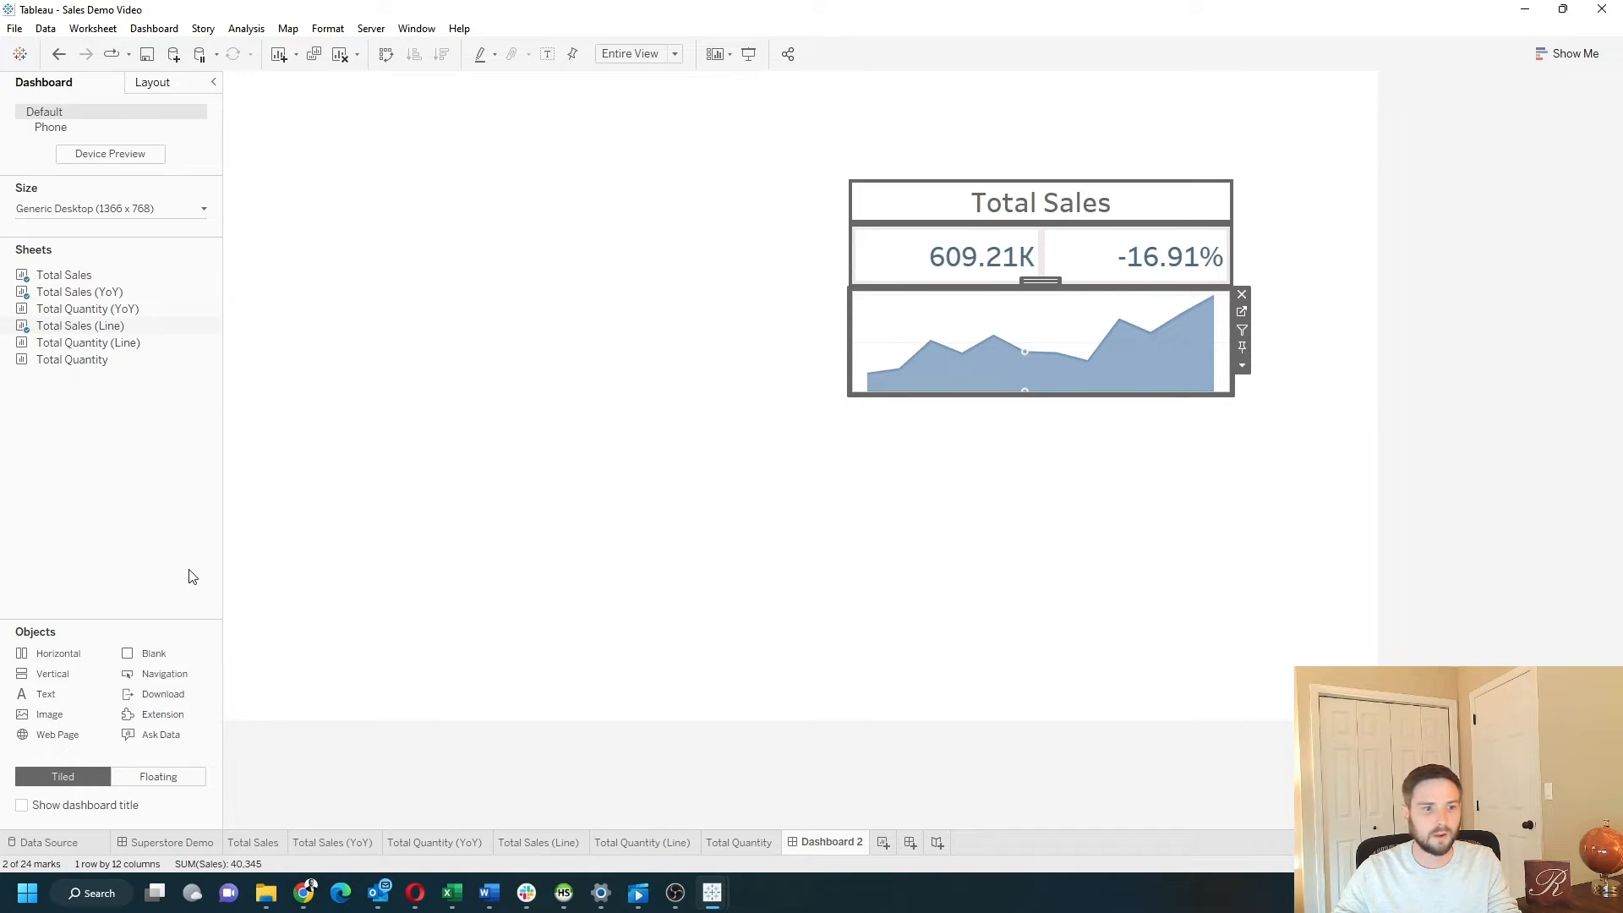
# Step: Add a tiled horizontal container across the middle of the dashboard's empty left half and place two blank objects in it
pyautogui.moveTo(57, 659); pyautogui.dragTo(459, 282)
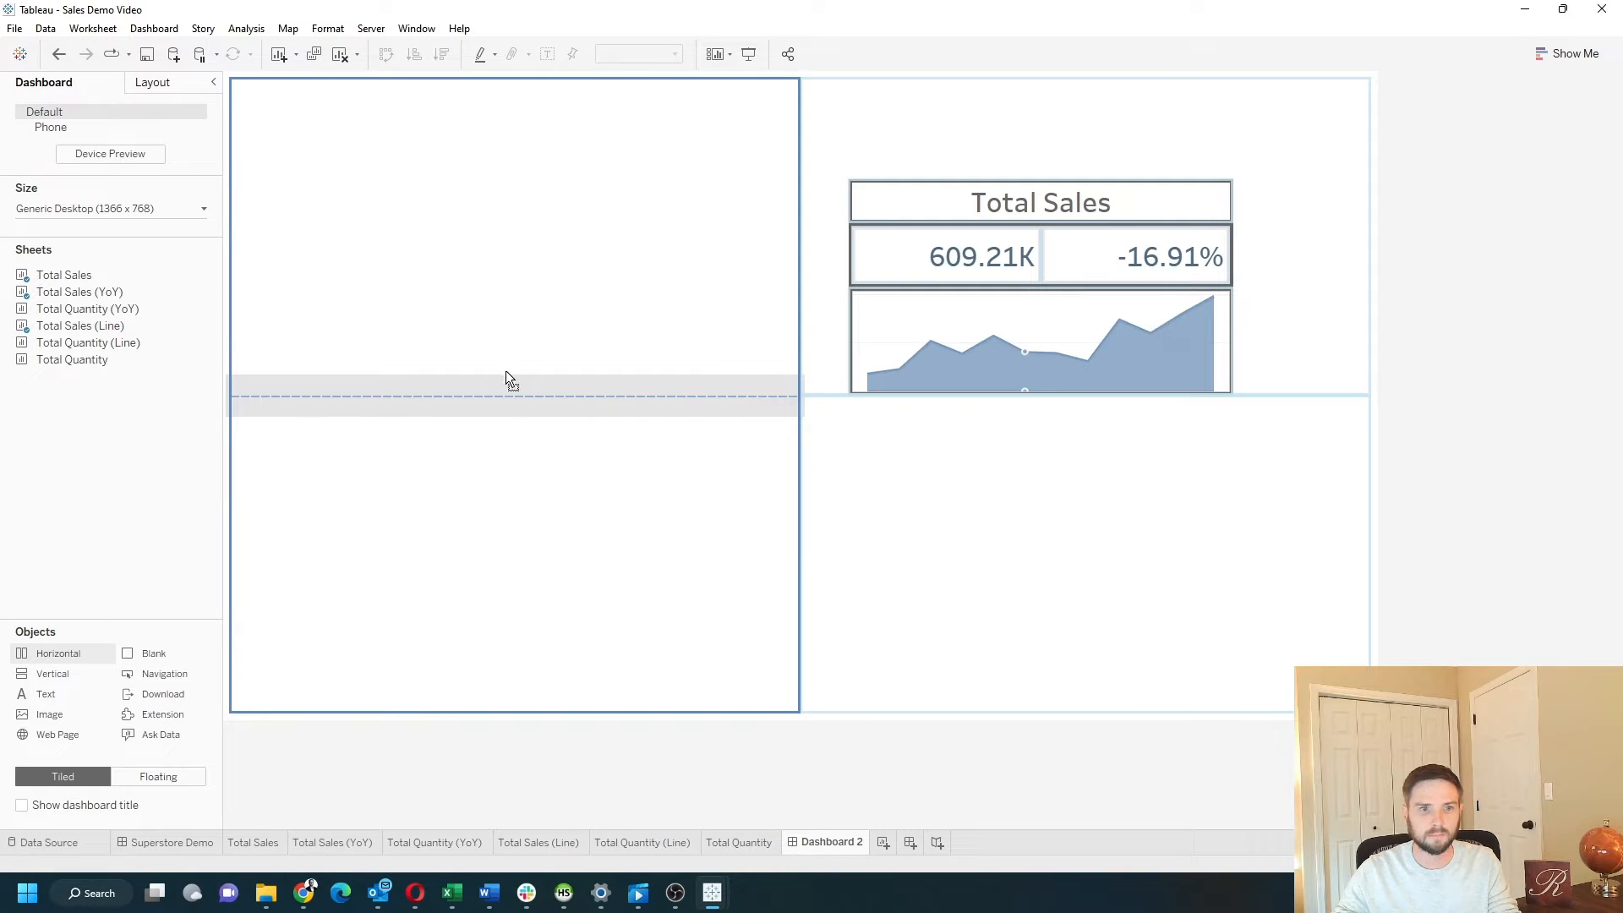
pyautogui.moveTo(505, 372); pyautogui.dragTo(506, 372)
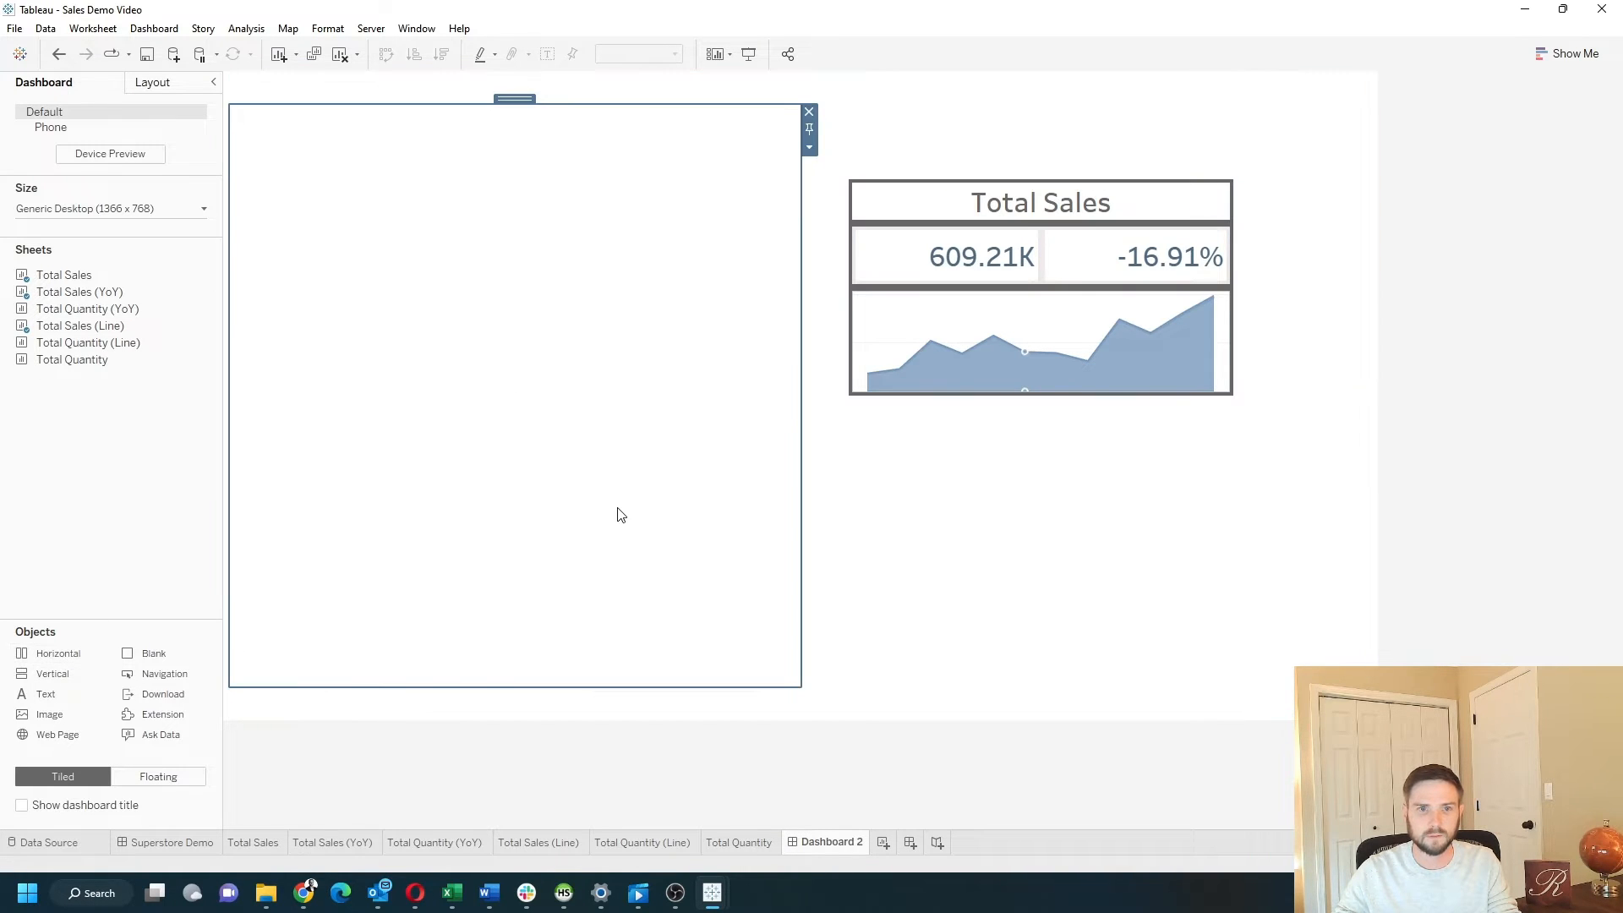
pyautogui.moveTo(148, 657); pyautogui.dragTo(416, 459)
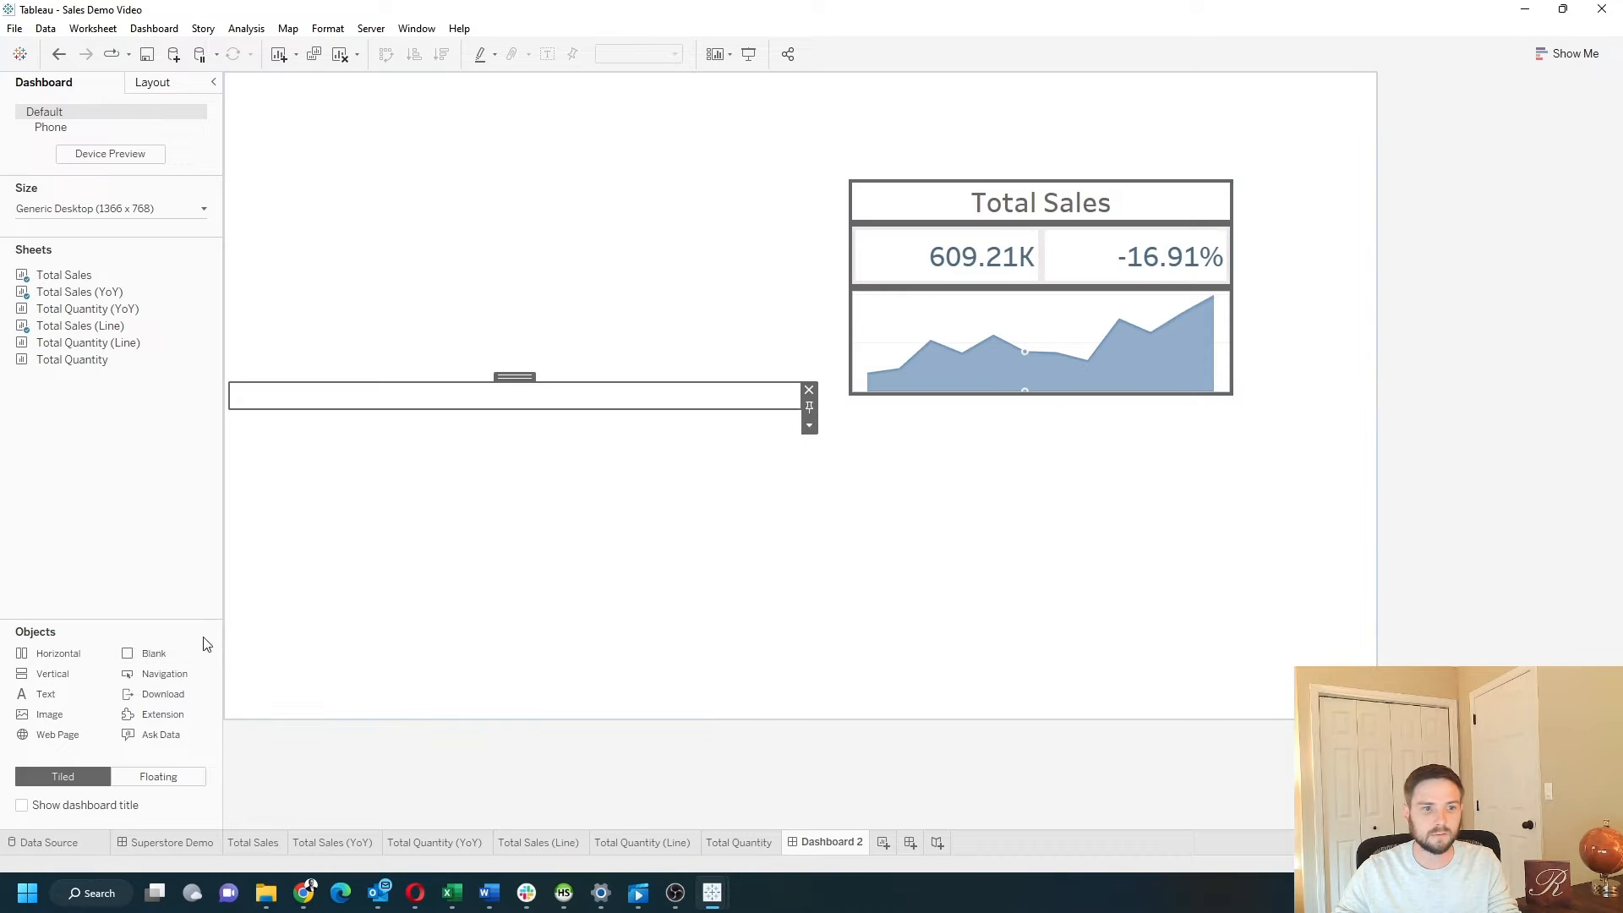
pyautogui.moveTo(183, 653); pyautogui.dragTo(609, 478)
# Step: Remove the blank above the new horizontal container and distribute the contents of the surrounding vertical container evenly
pyautogui.moveTo(681, 408); pyautogui.dragTo(793, 95)
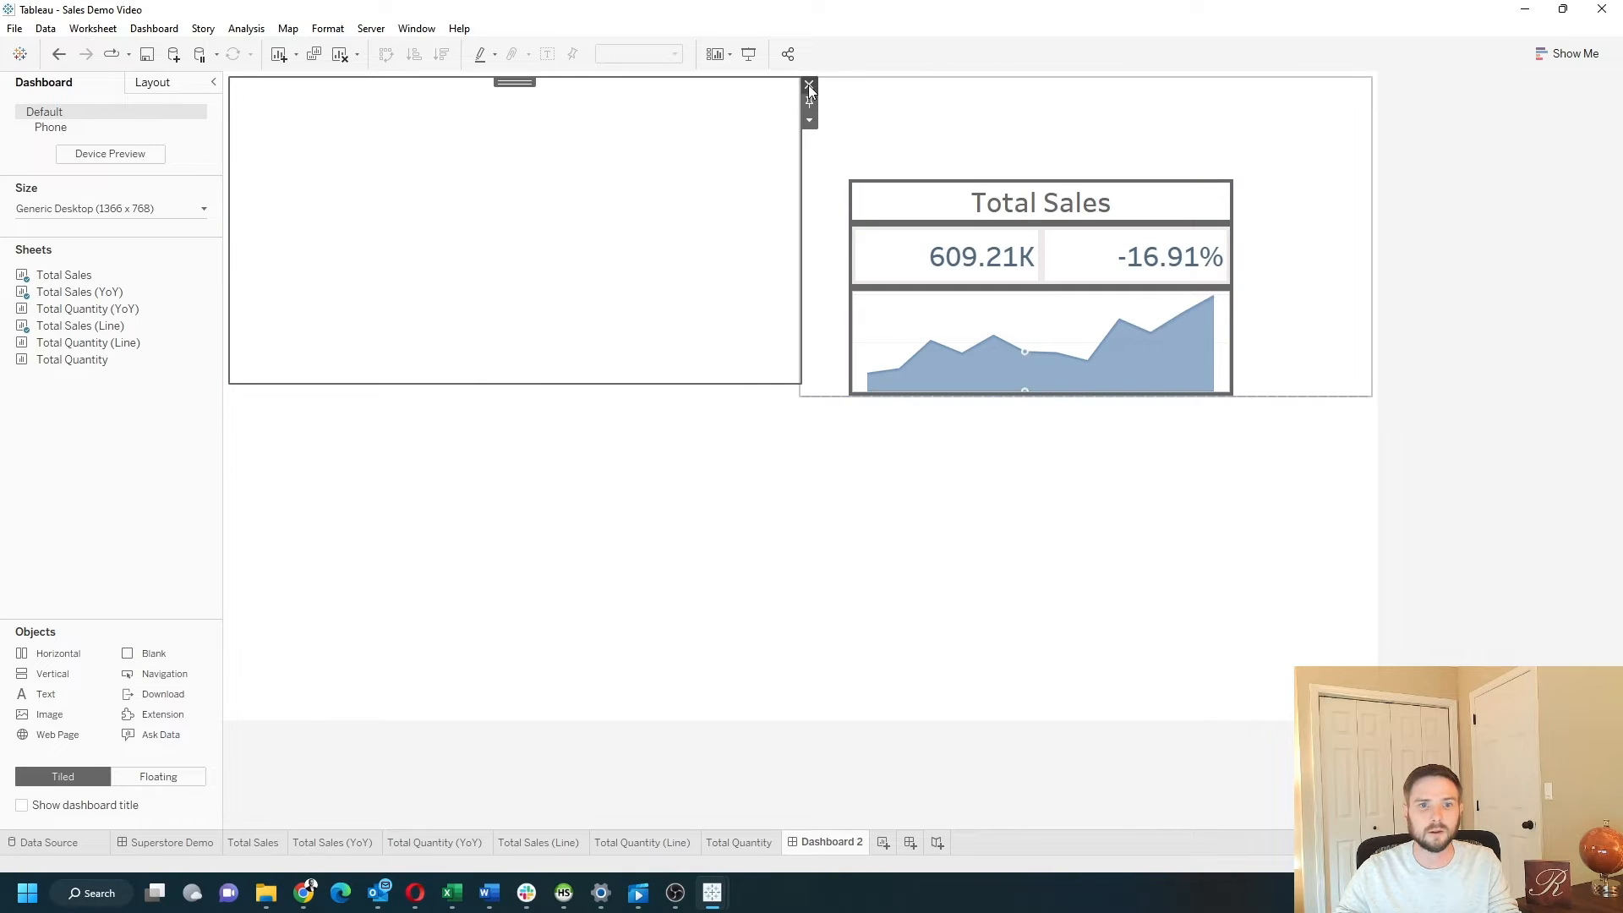
pyautogui.click(809, 86)
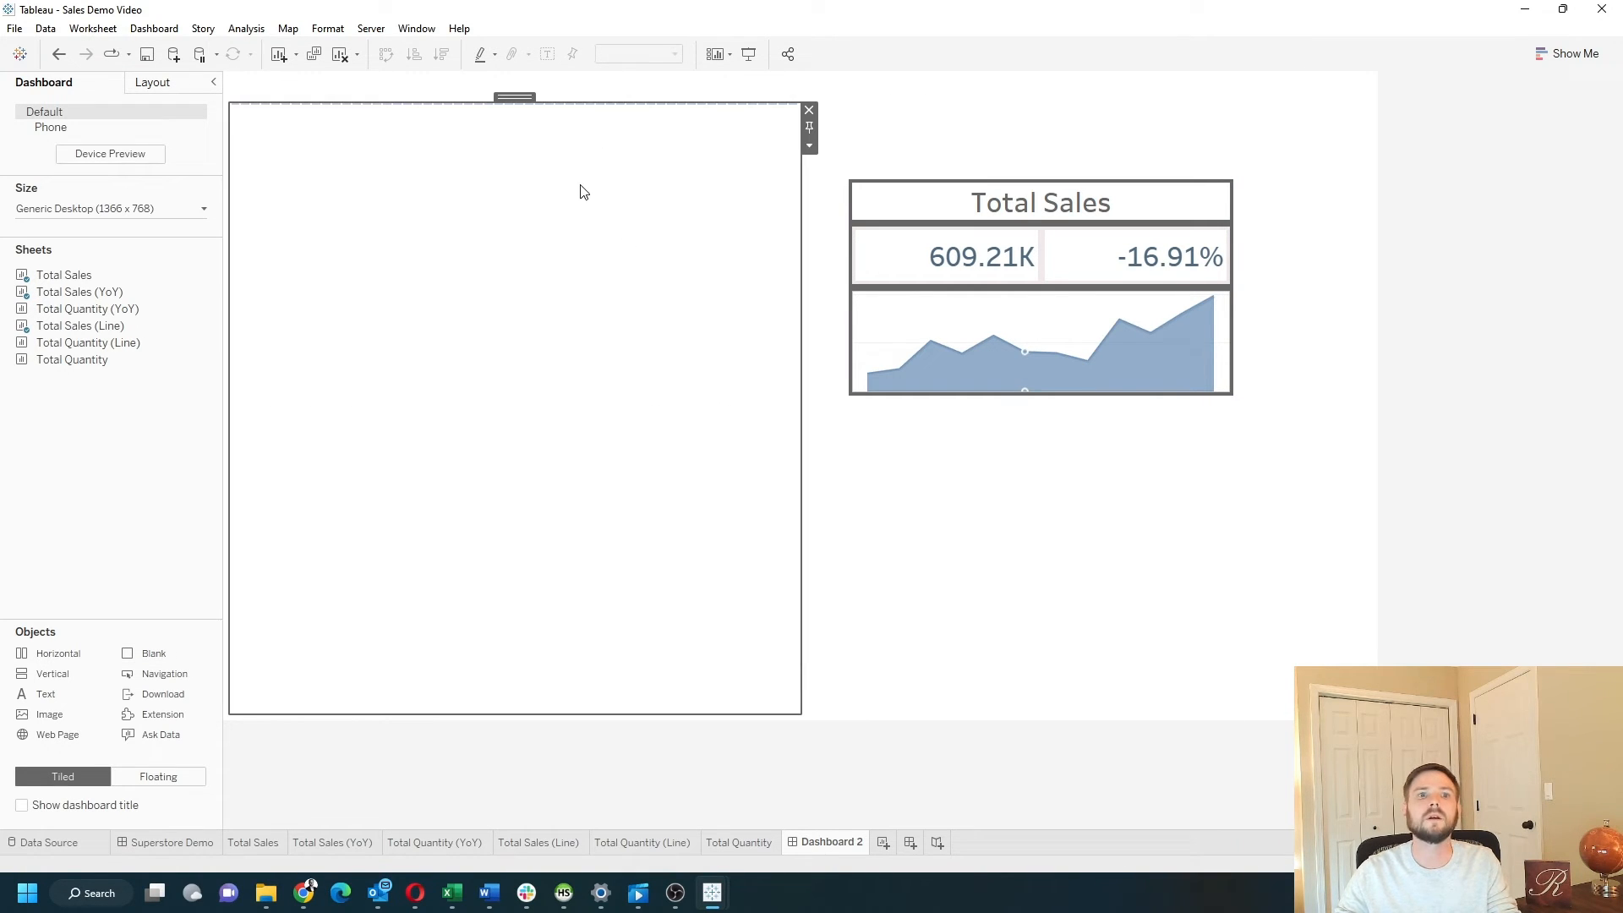
pyautogui.click(523, 102)
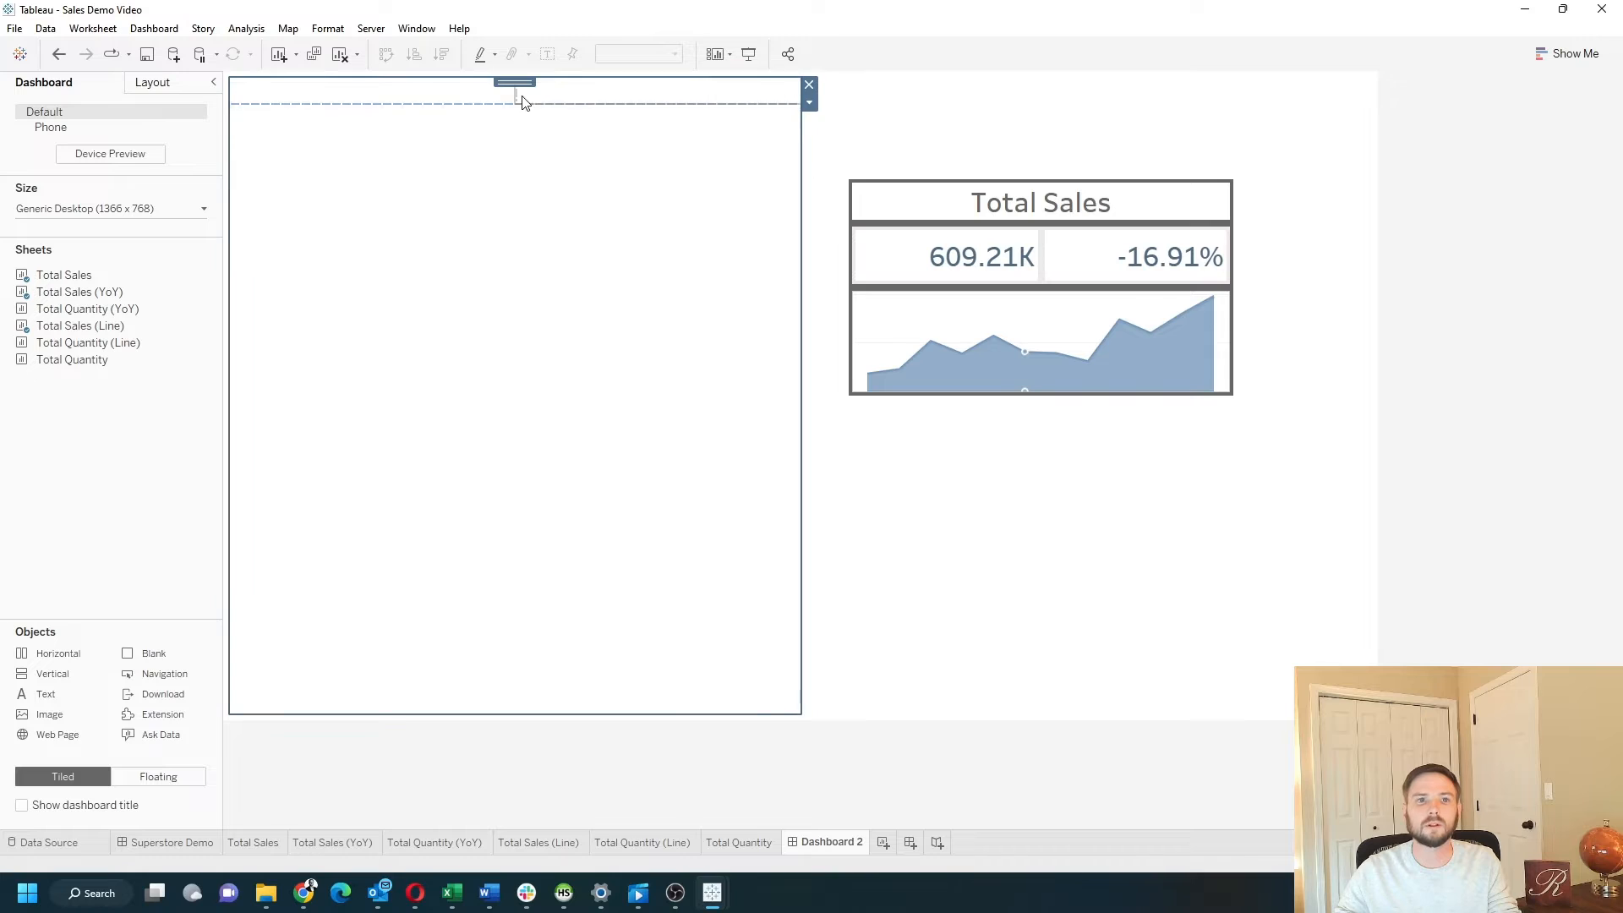
pyautogui.click(809, 102)
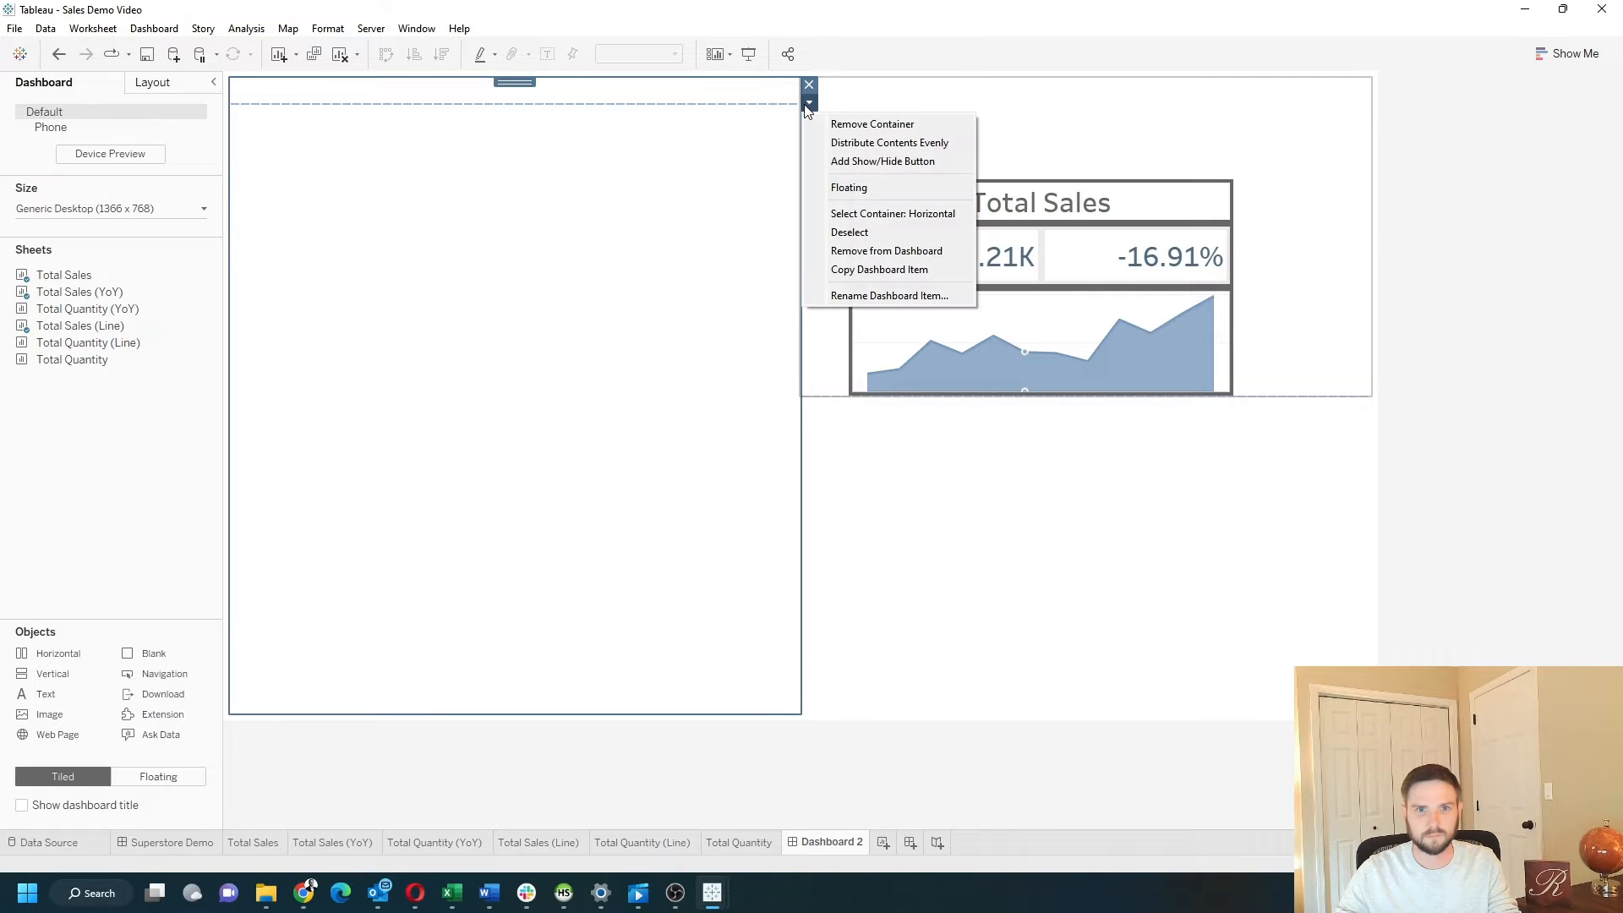
pyautogui.click(870, 144)
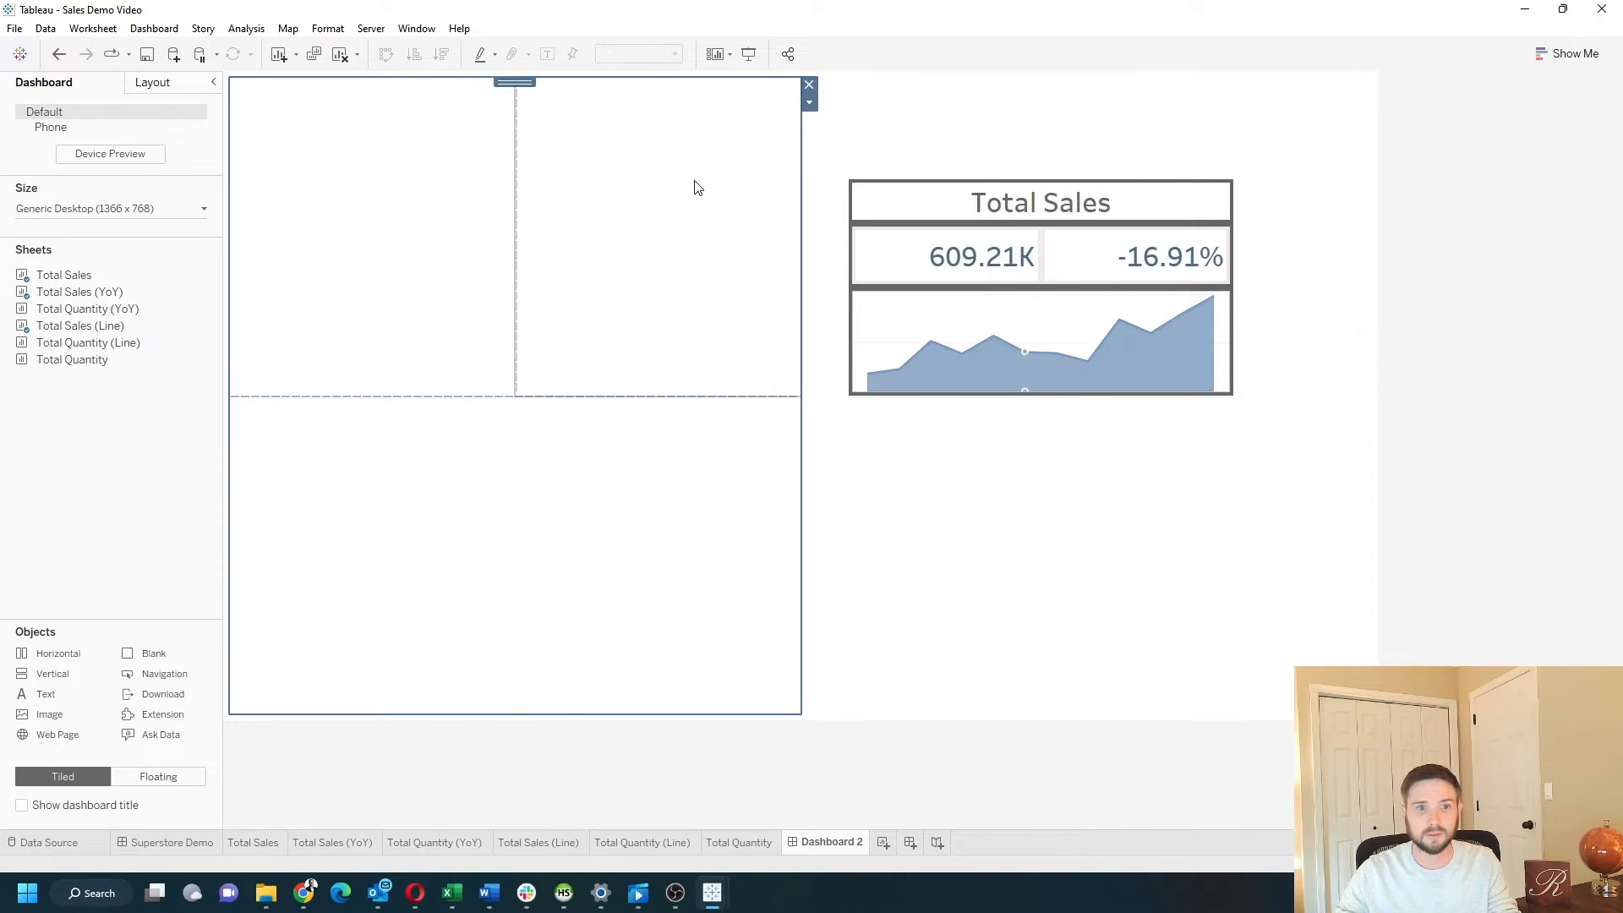
# Step: Move the Total Sales card into the upper-left horizontal container between the two blanks and distribute the container's contents evenly
pyautogui.click(516, 519)
pyautogui.click(537, 254)
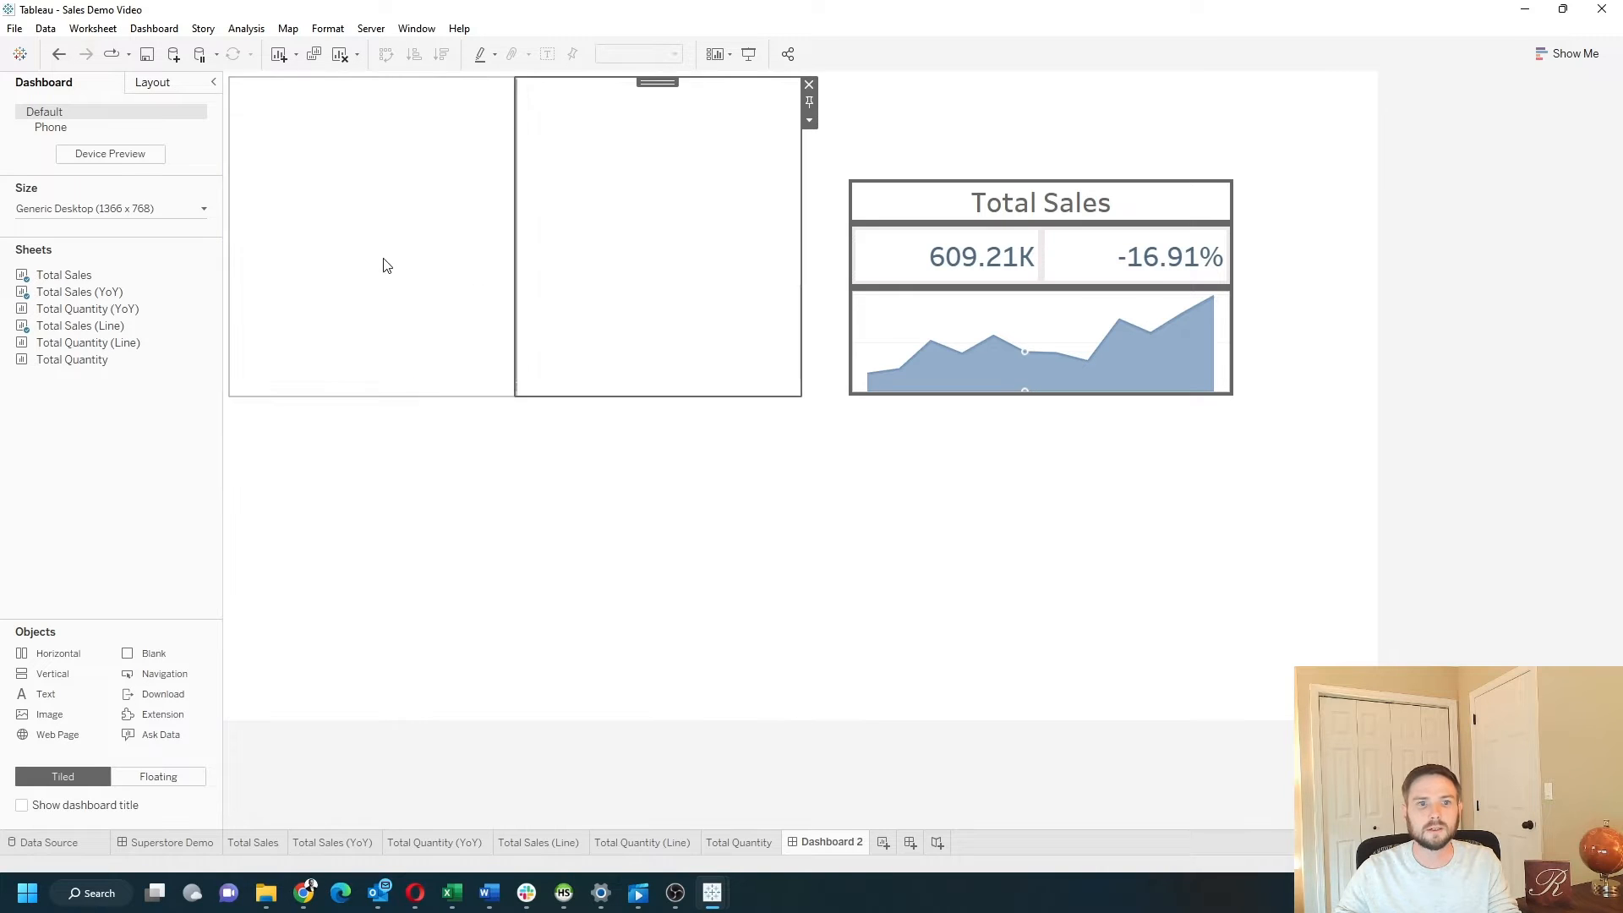
pyautogui.moveTo(569, 271); pyautogui.dragTo(500, 232)
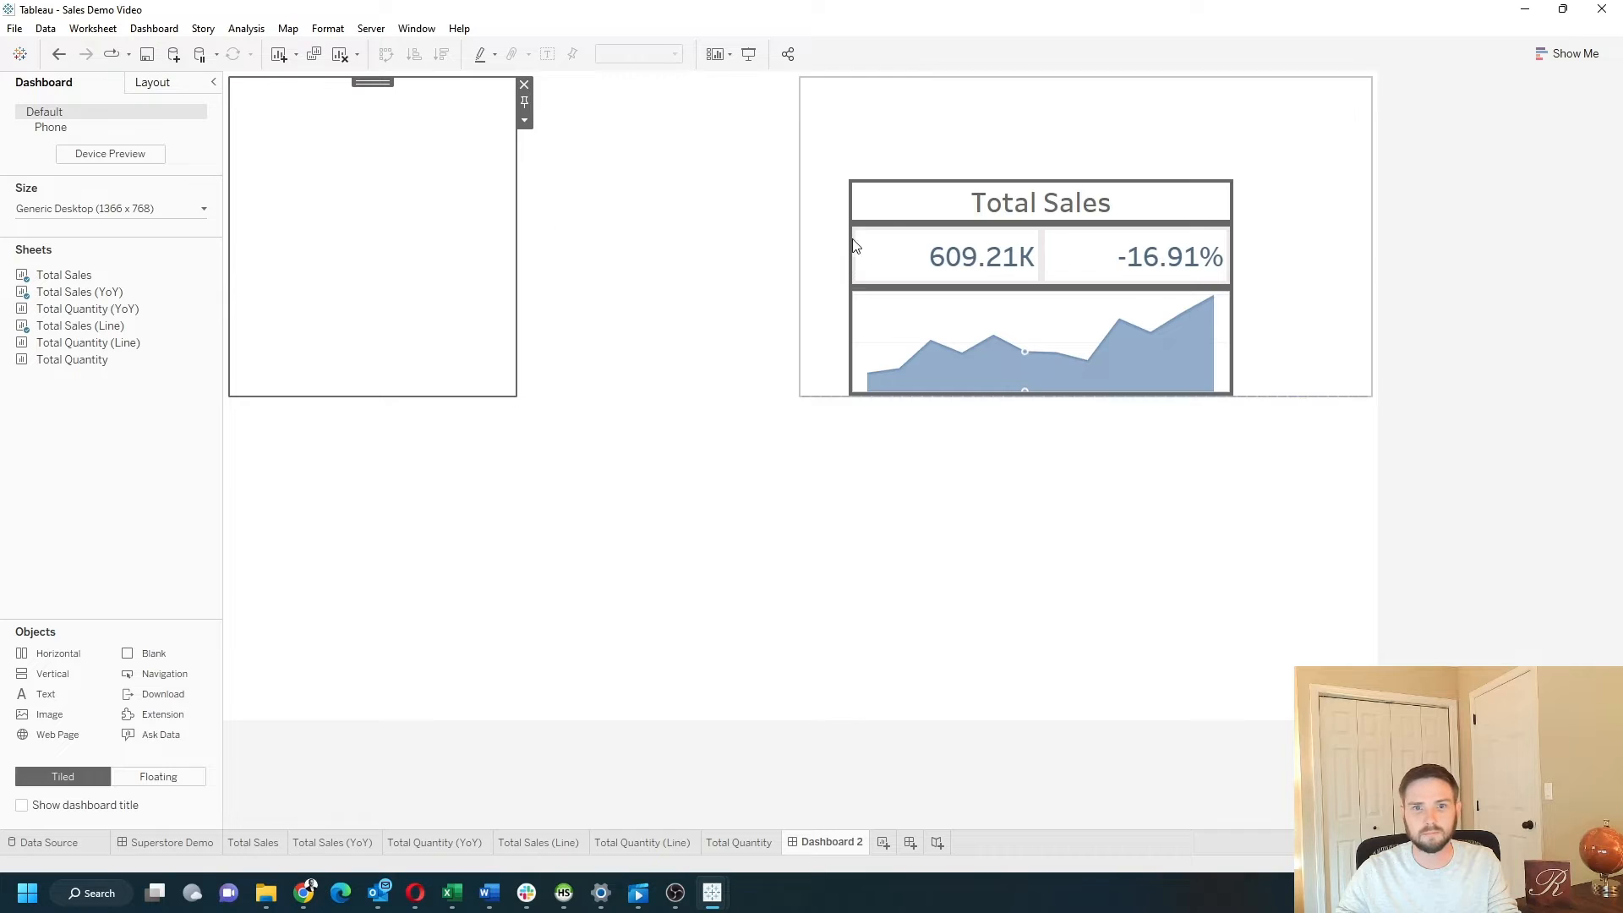
pyautogui.click(972, 204)
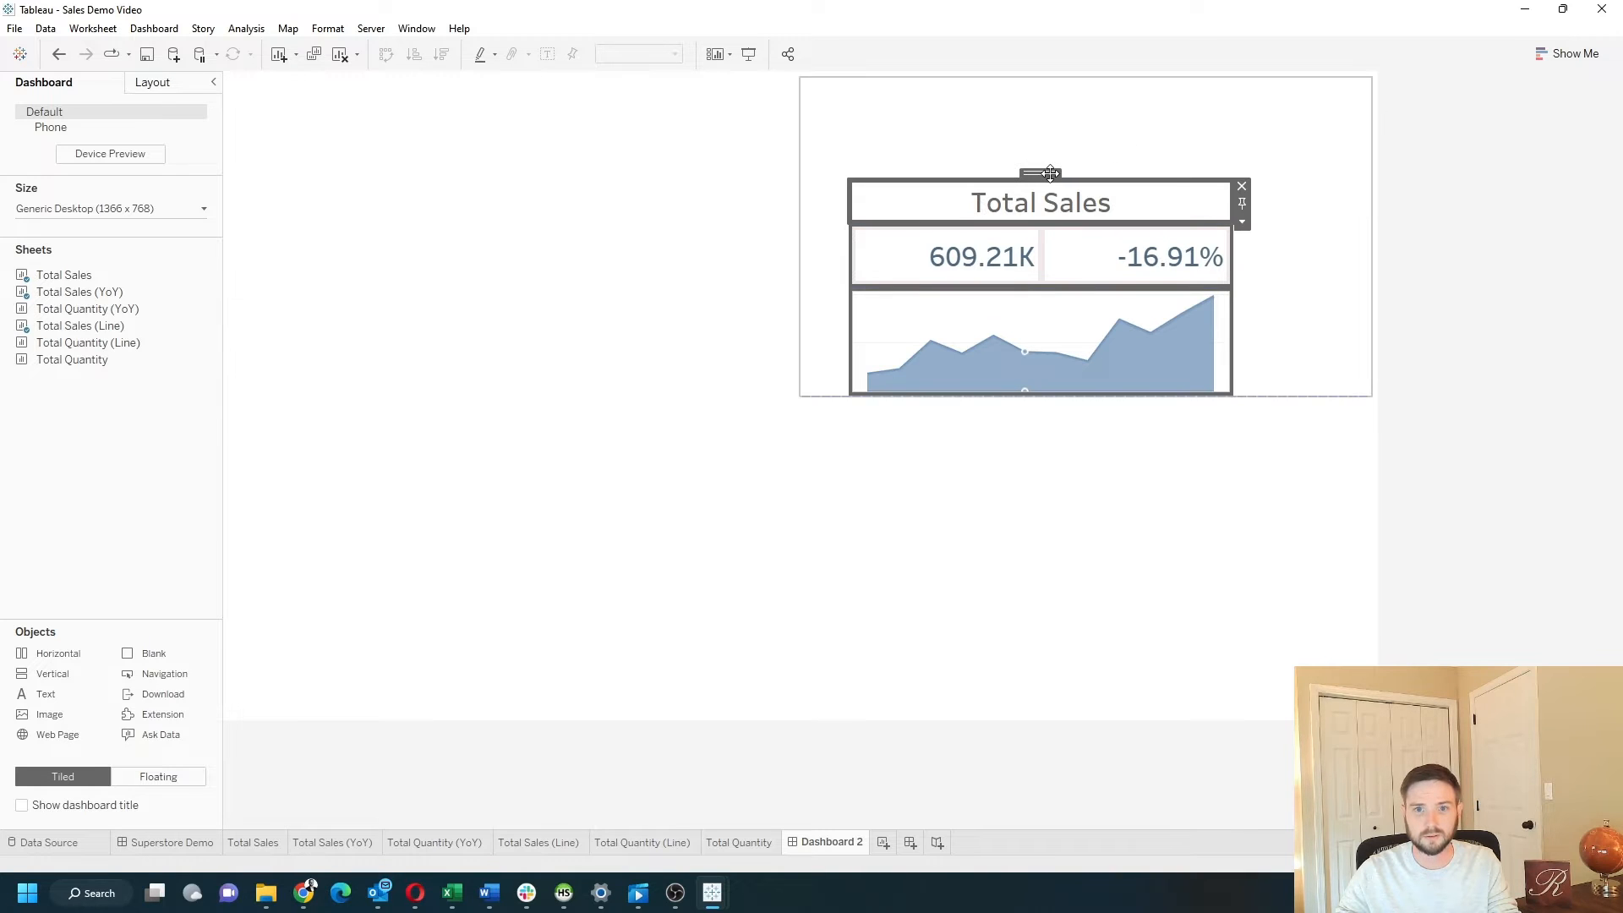
pyautogui.moveTo(1048, 174); pyautogui.dragTo(521, 180)
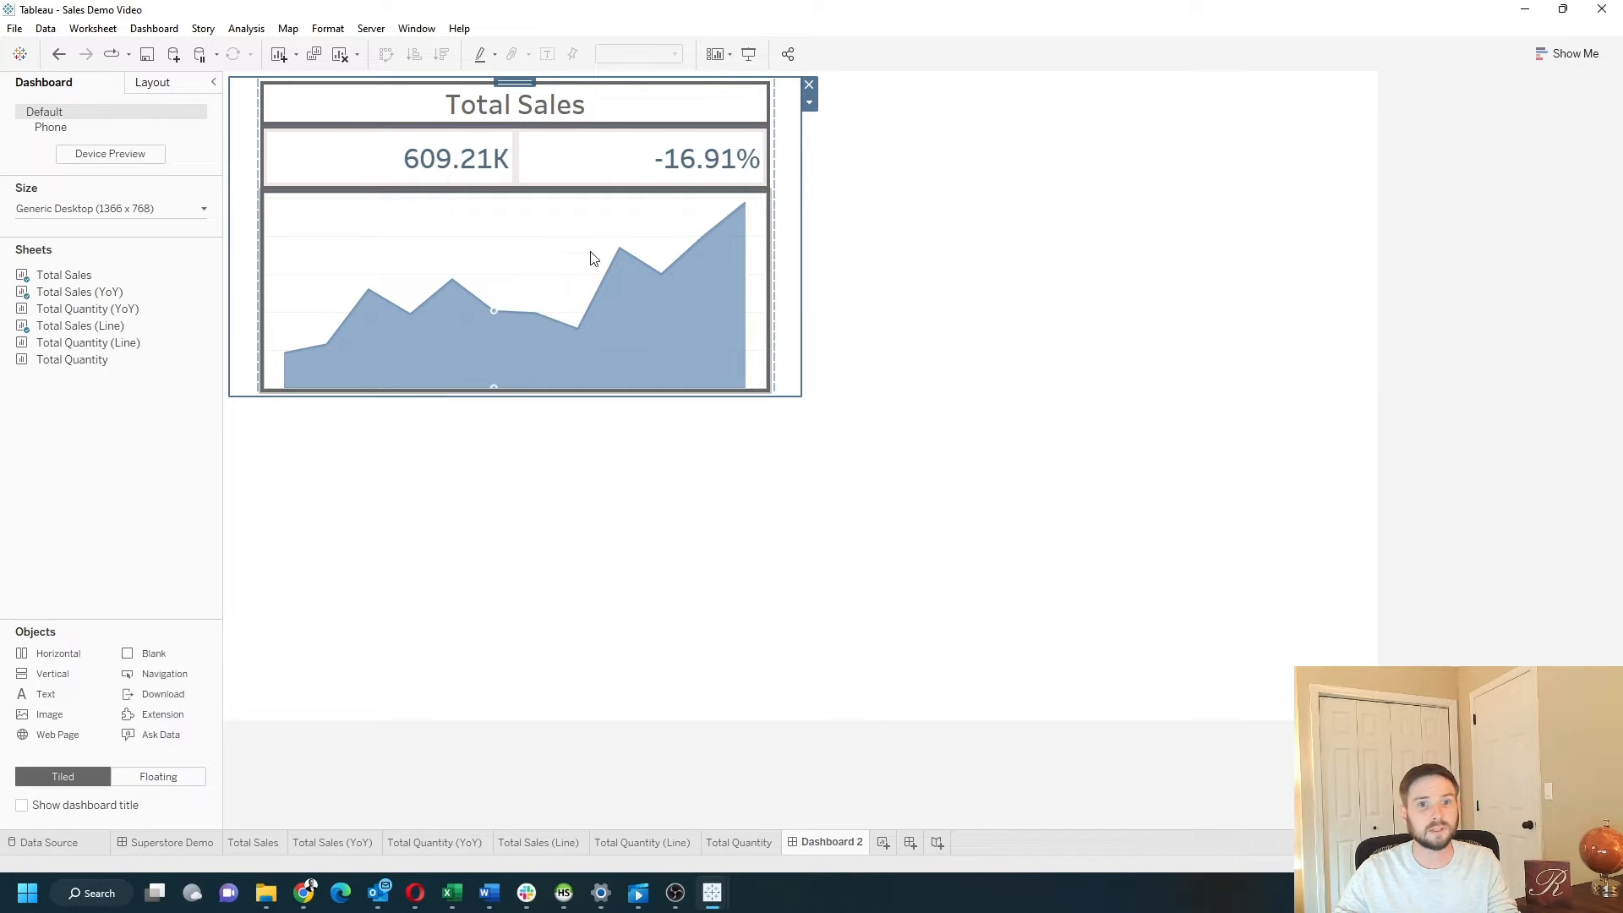
pyautogui.click(809, 103)
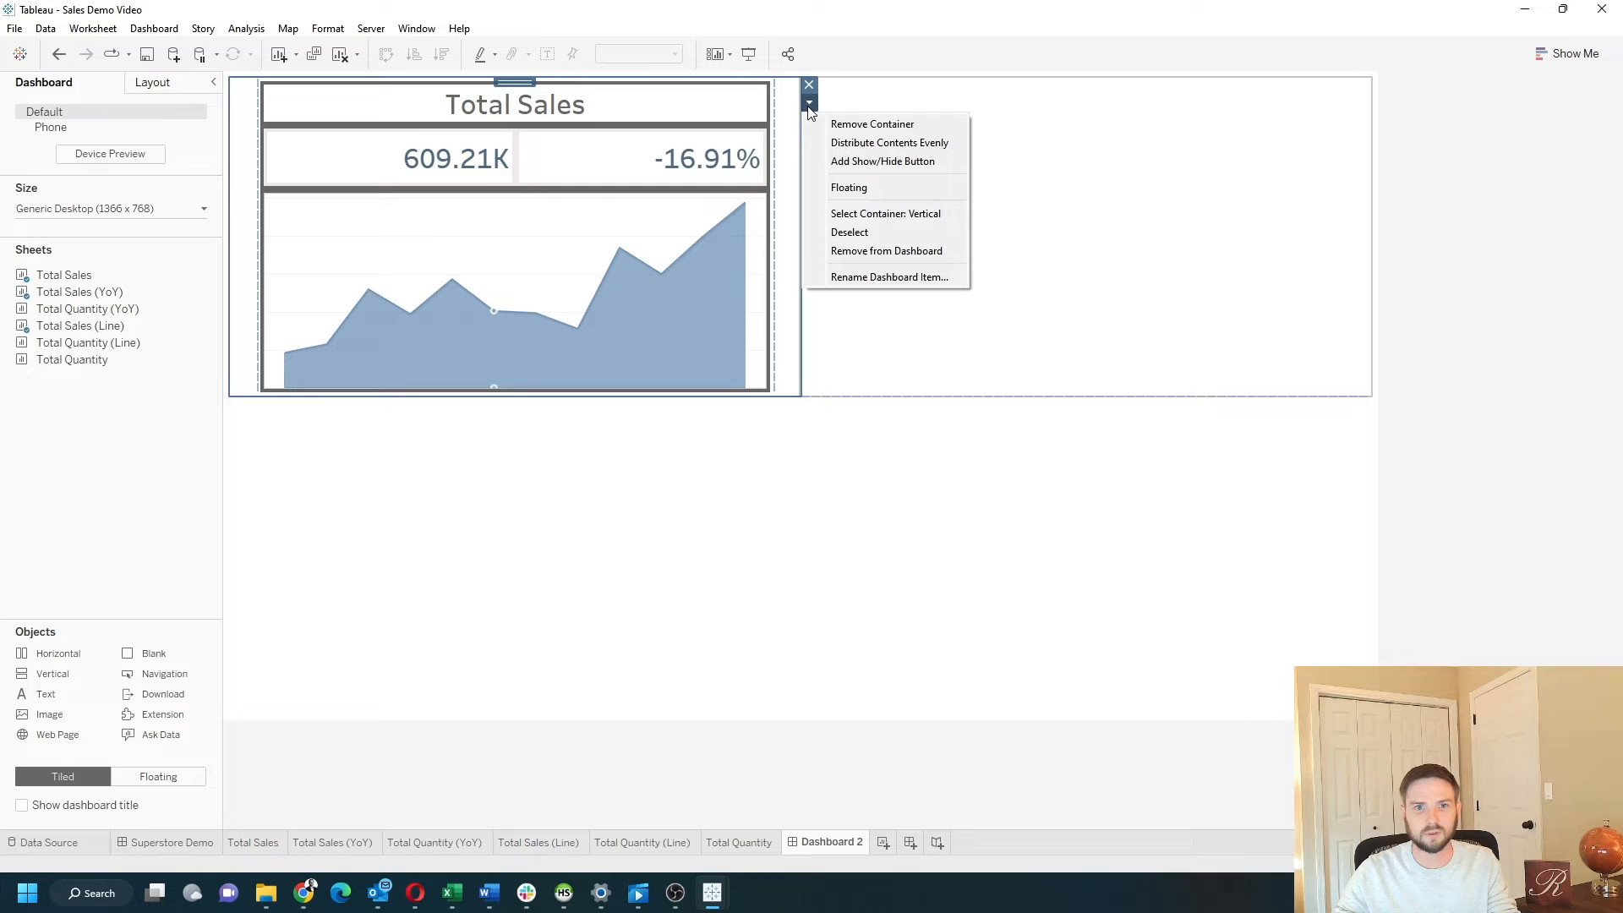
pyautogui.click(884, 144)
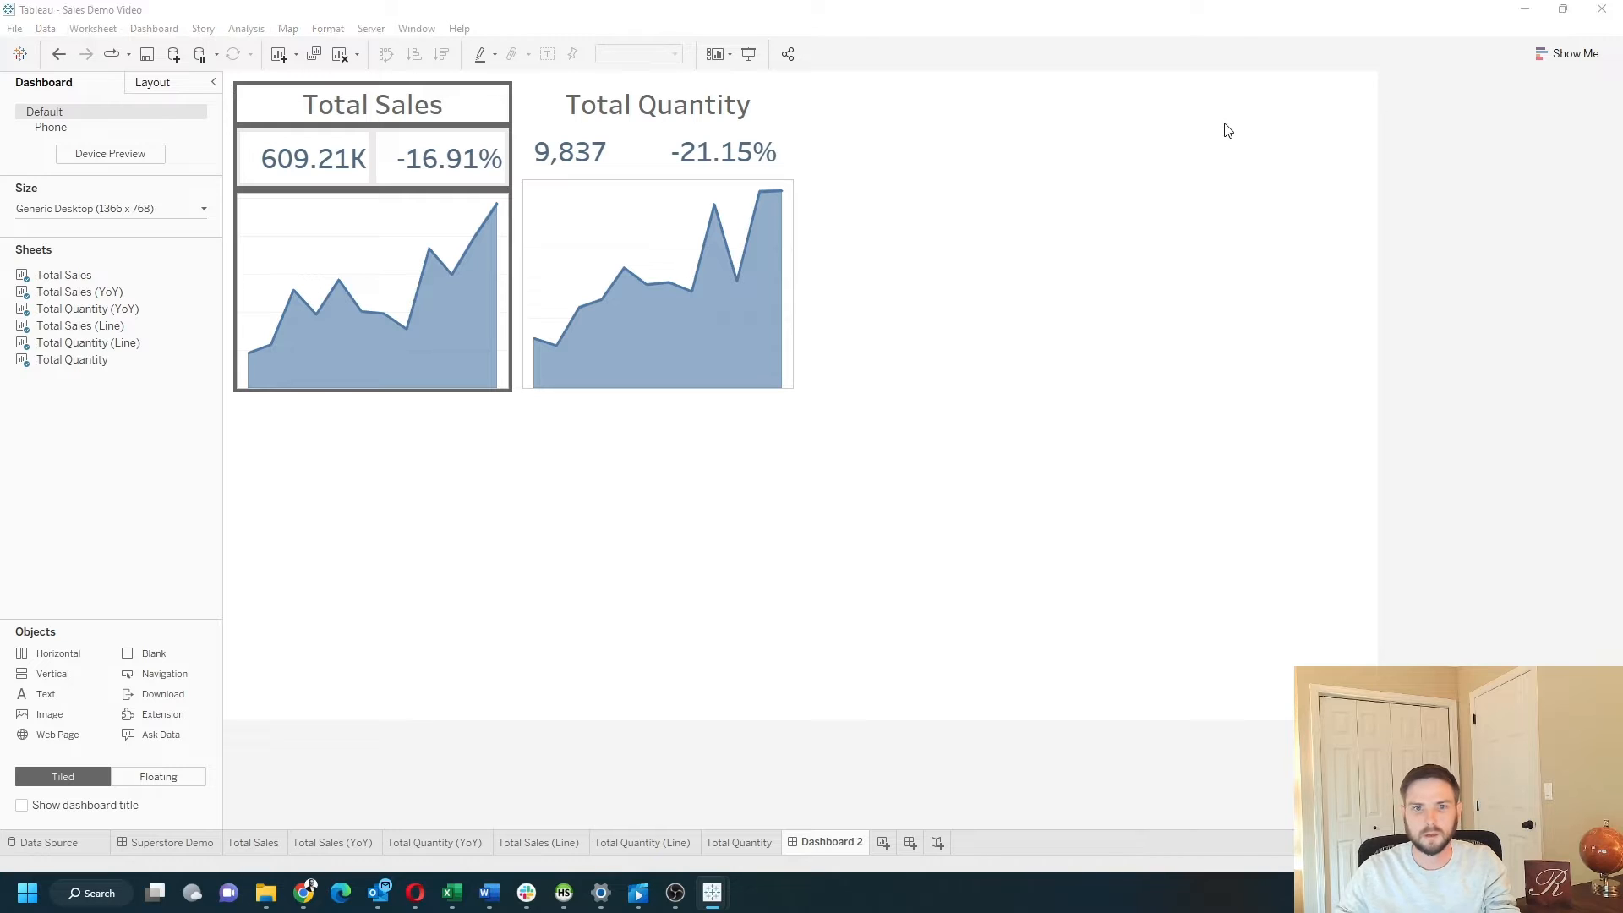
# Step: Give the Total Sales heading a dark gray background
pyautogui.moveTo(1618, 159); pyautogui.dragTo(788, 80)
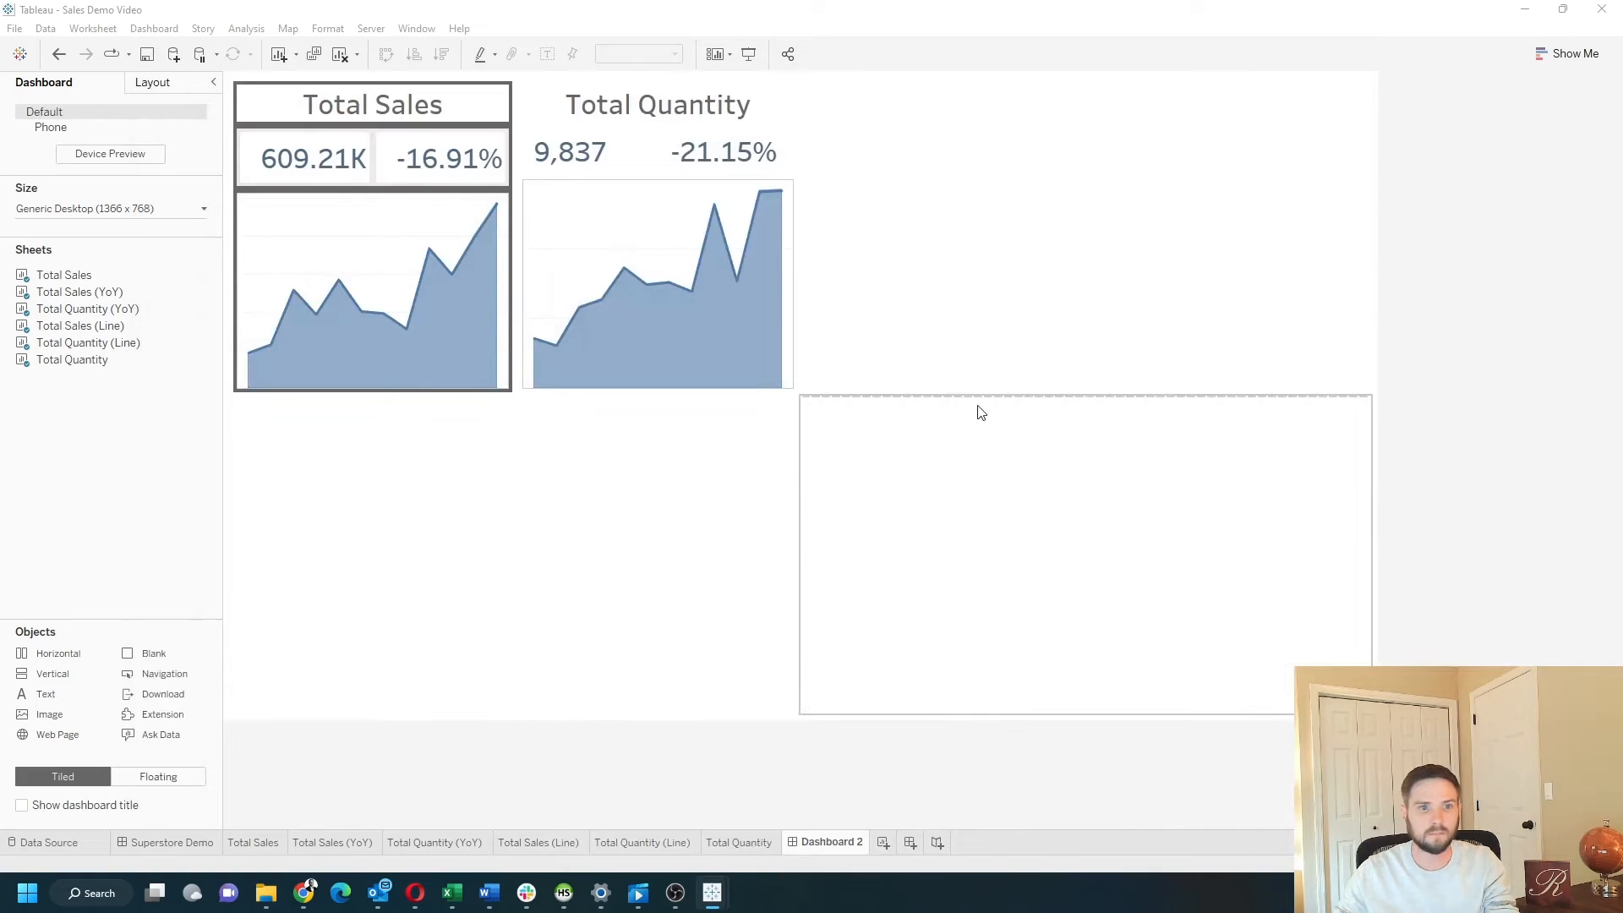
pyautogui.click(393, 103)
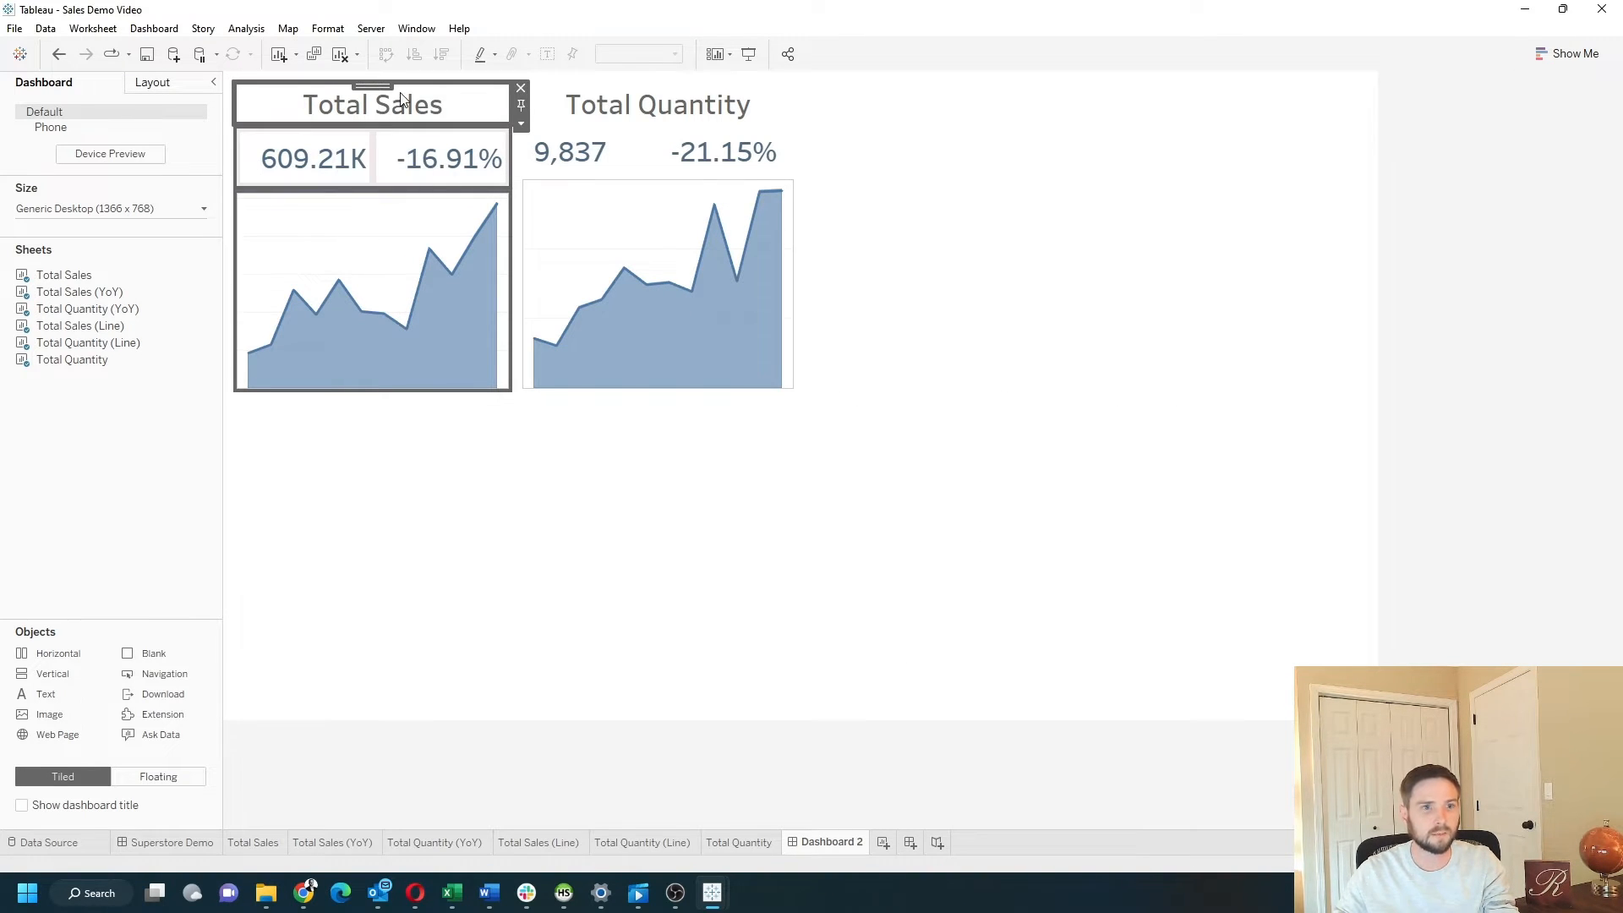
pyautogui.click(174, 83)
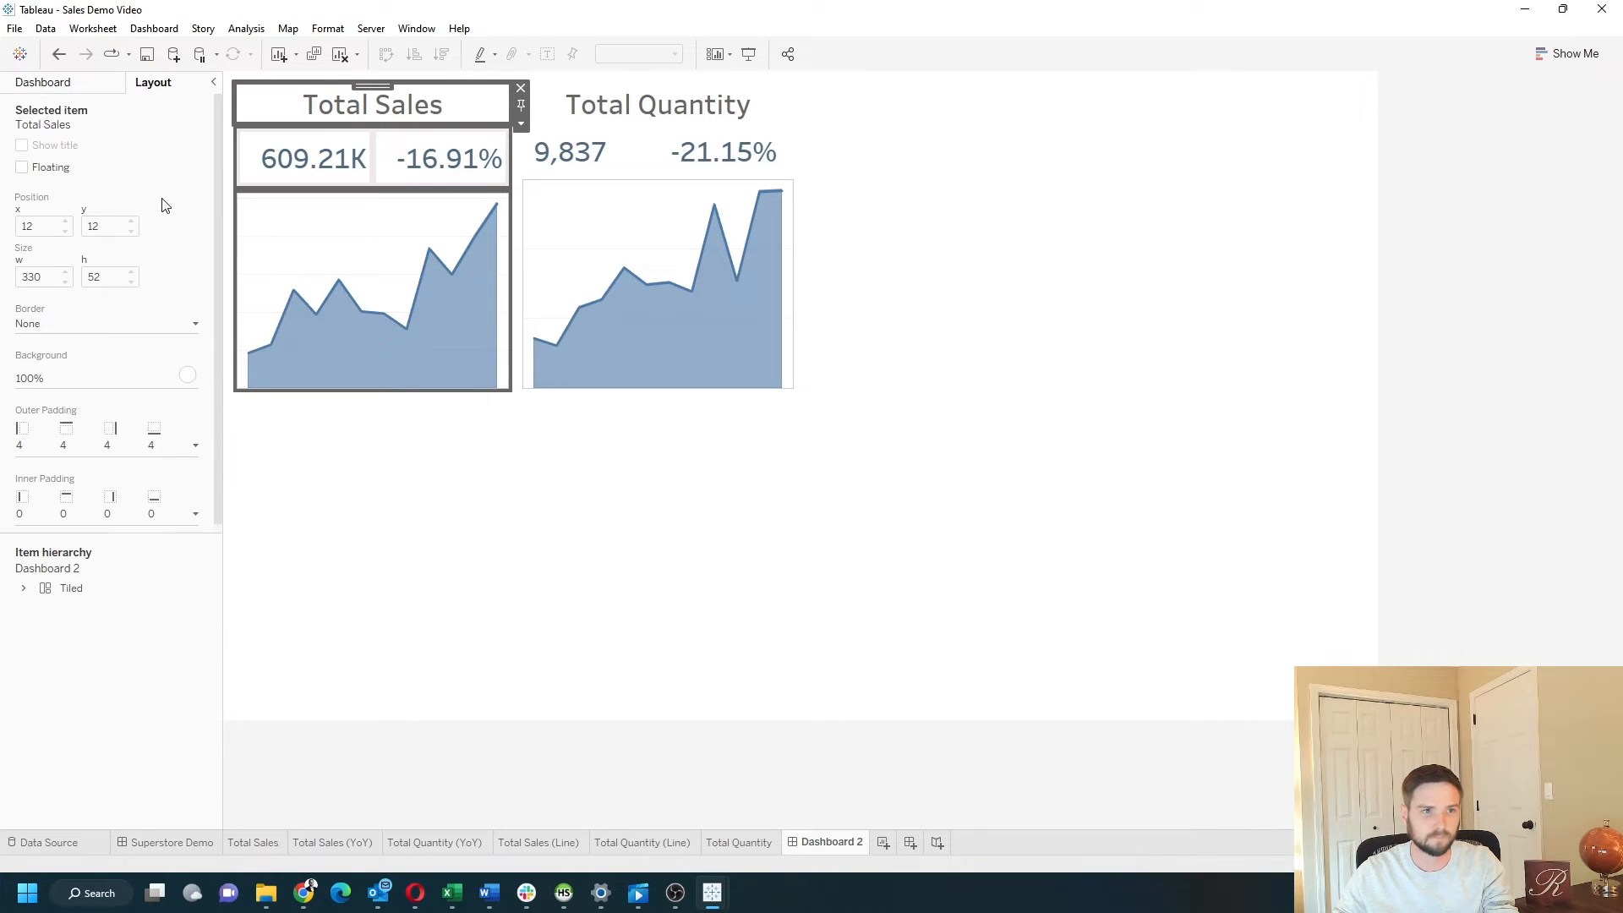
pyautogui.click(37, 387)
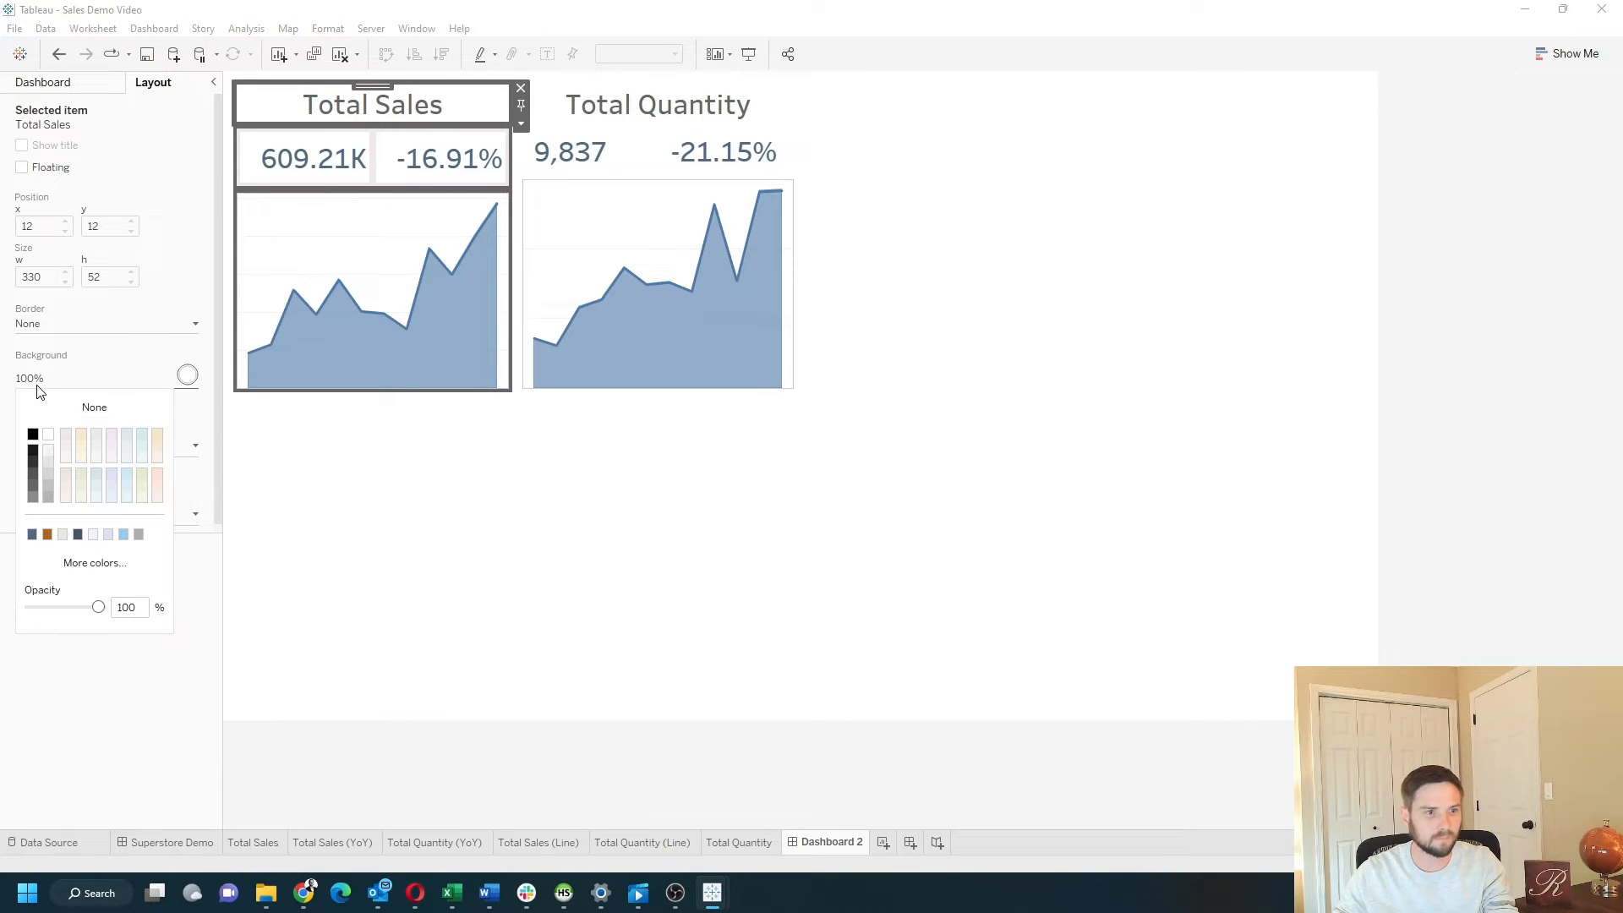
pyautogui.click(32, 463)
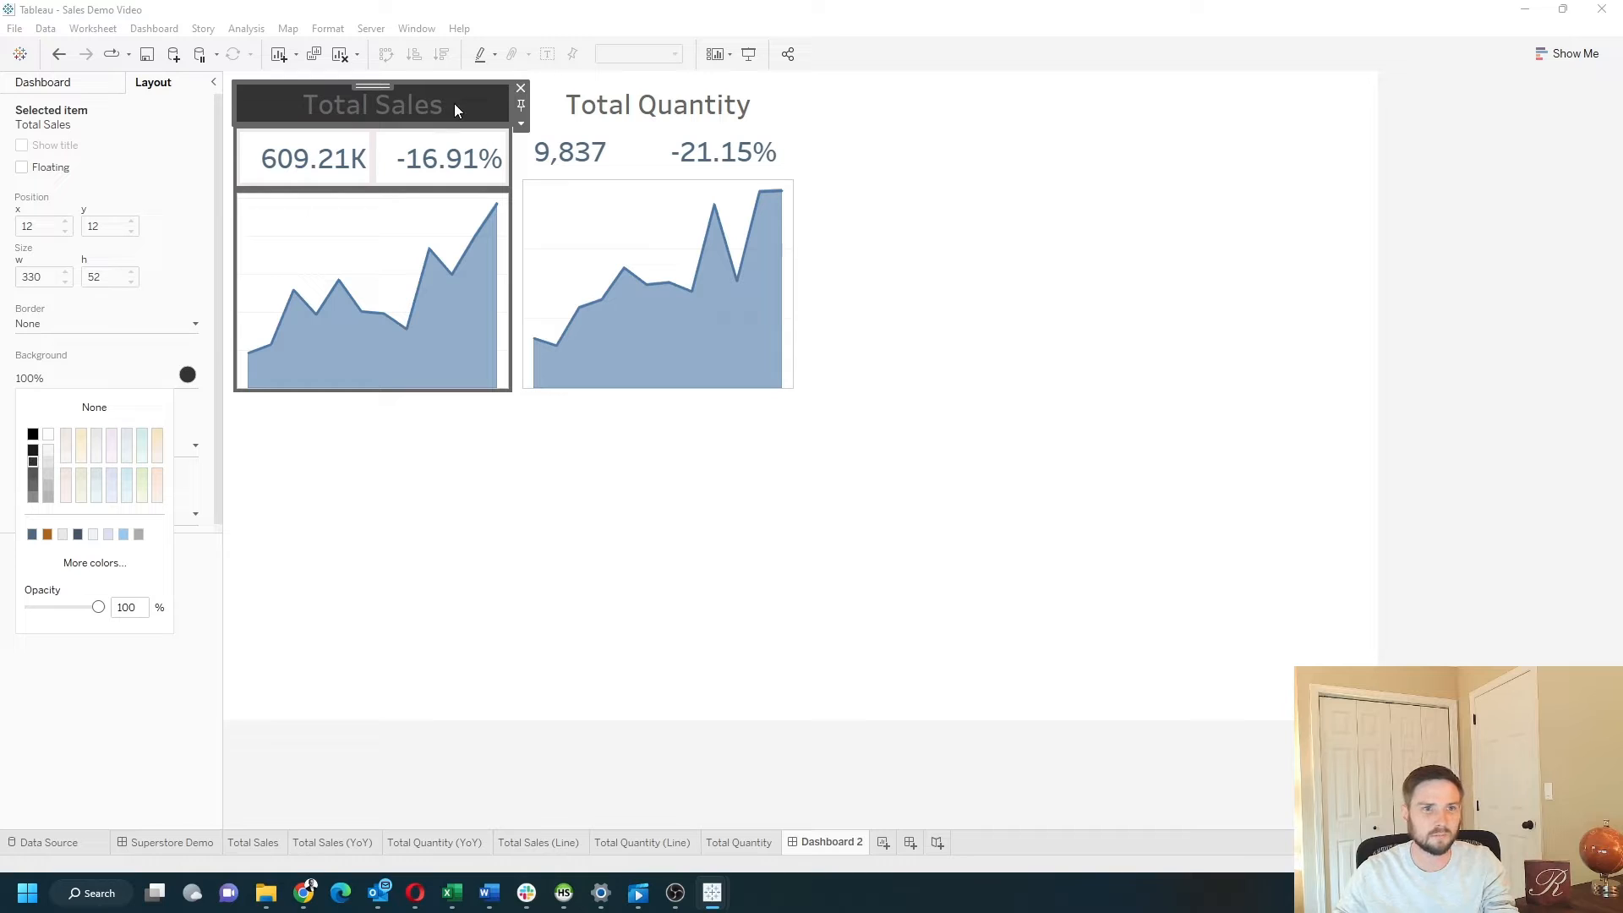
# Step: Change the Total Sales heading text color to white
pyautogui.click(429, 108)
pyautogui.doubleClick(430, 108)
pyautogui.moveTo(879, 373); pyautogui.dragTo(742, 373)
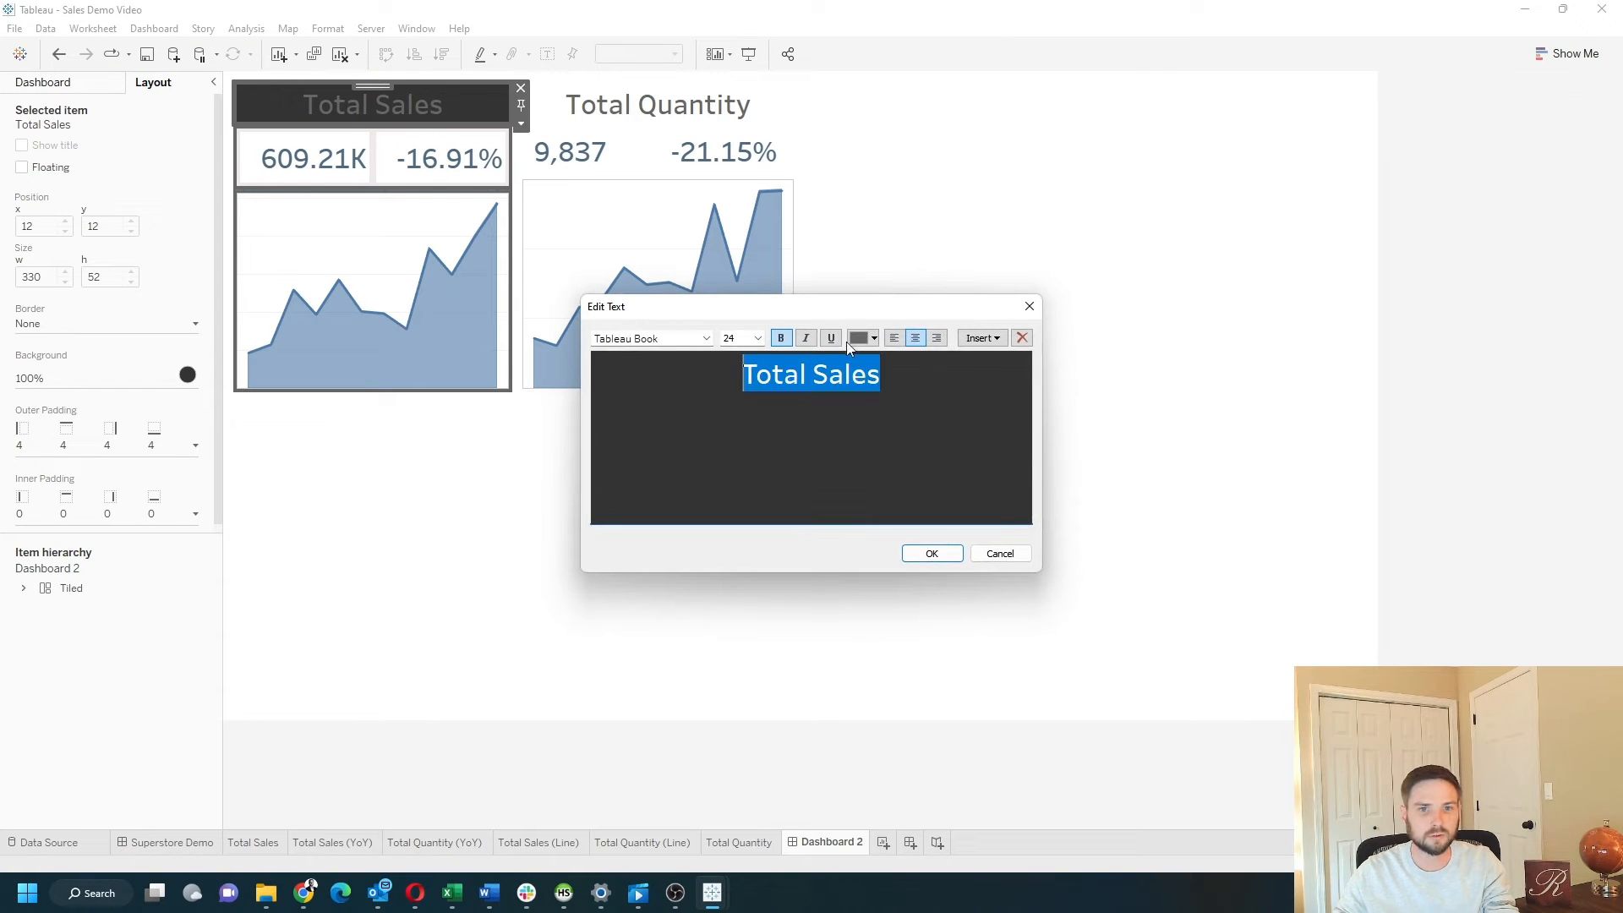
pyautogui.click(869, 338)
pyautogui.click(880, 356)
pyautogui.click(951, 558)
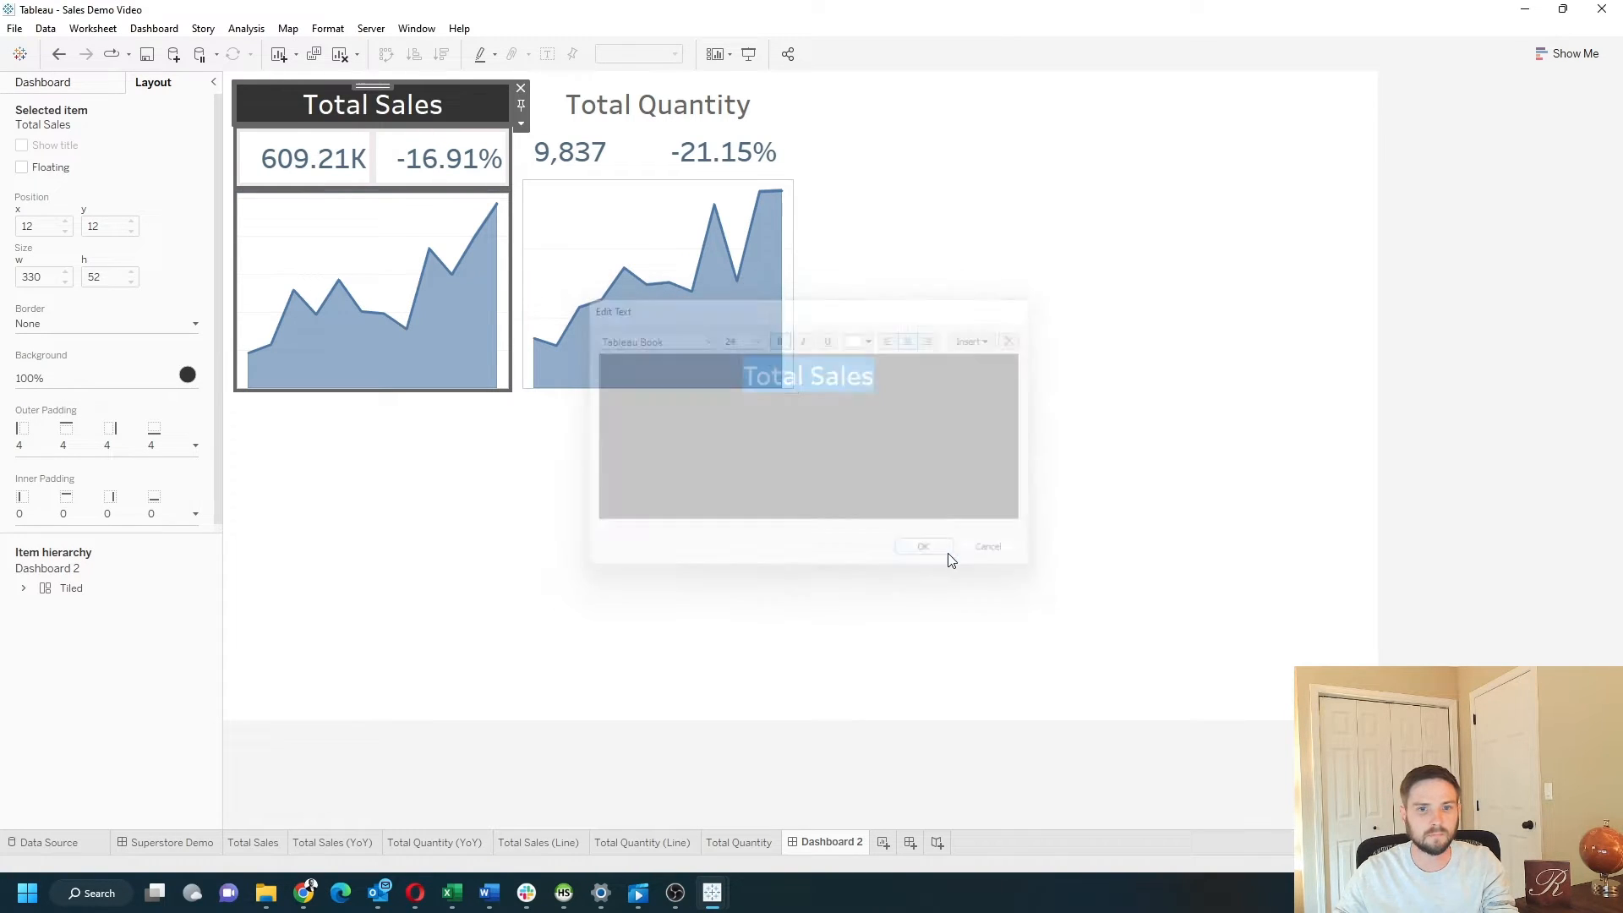
# Step: Set the Total Sales heading's outer padding to 0 on all sides
pyautogui.click(195, 446)
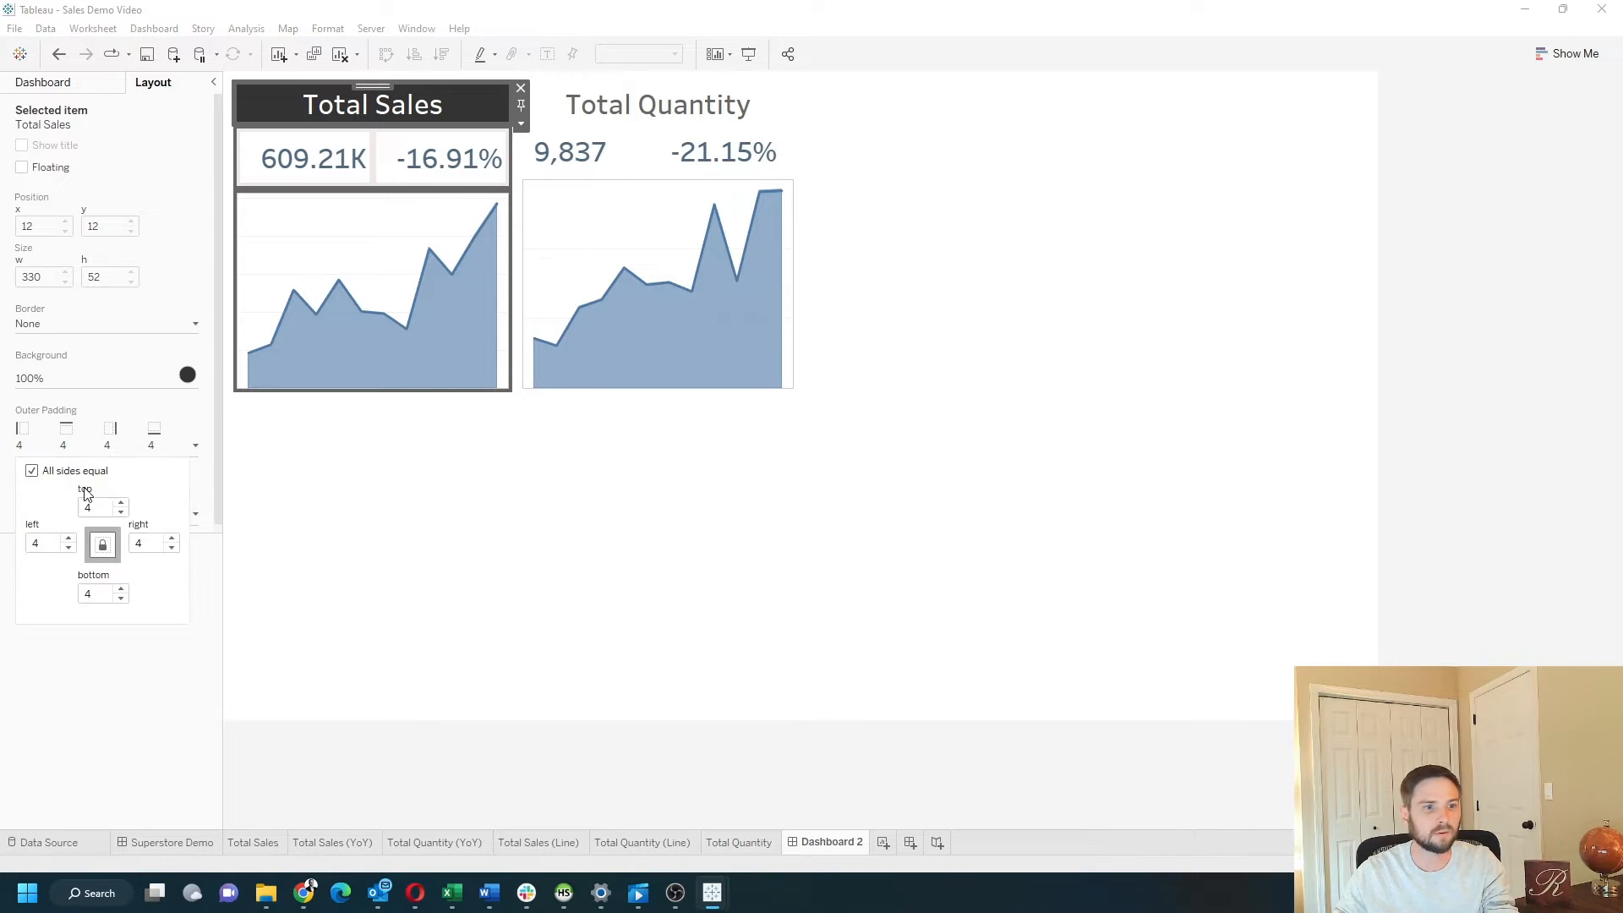
pyautogui.doubleClick(100, 510)
pyautogui.write('0')
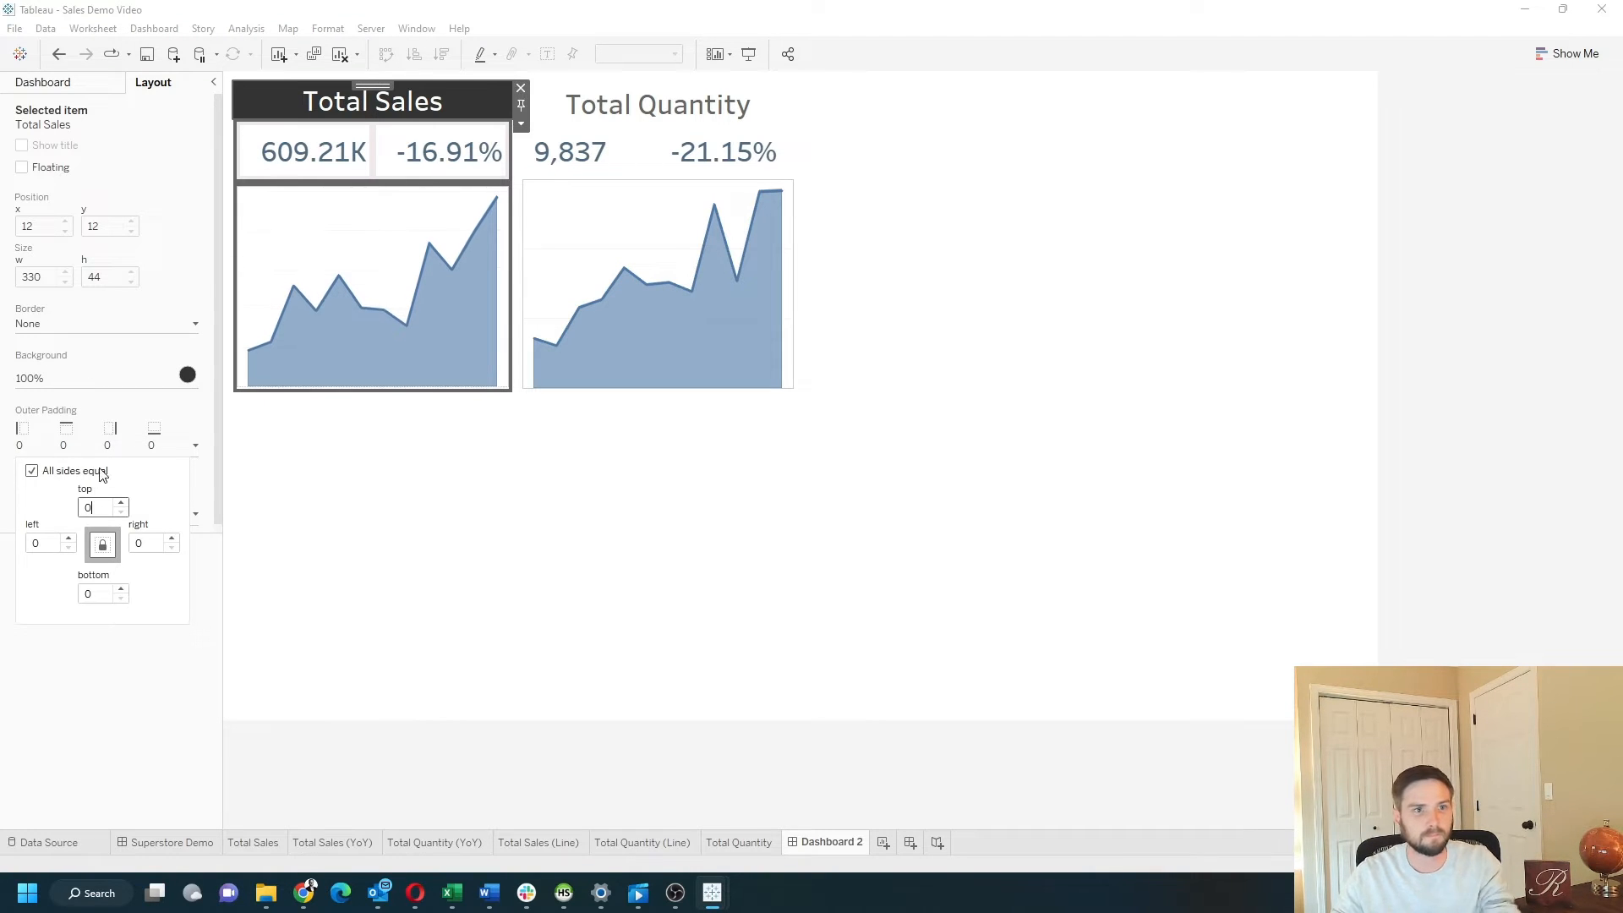
# Step: Set the outer padding of the Total Sales and Total Sales (YoY) sheets to 0 on all sides
pyautogui.click(321, 152)
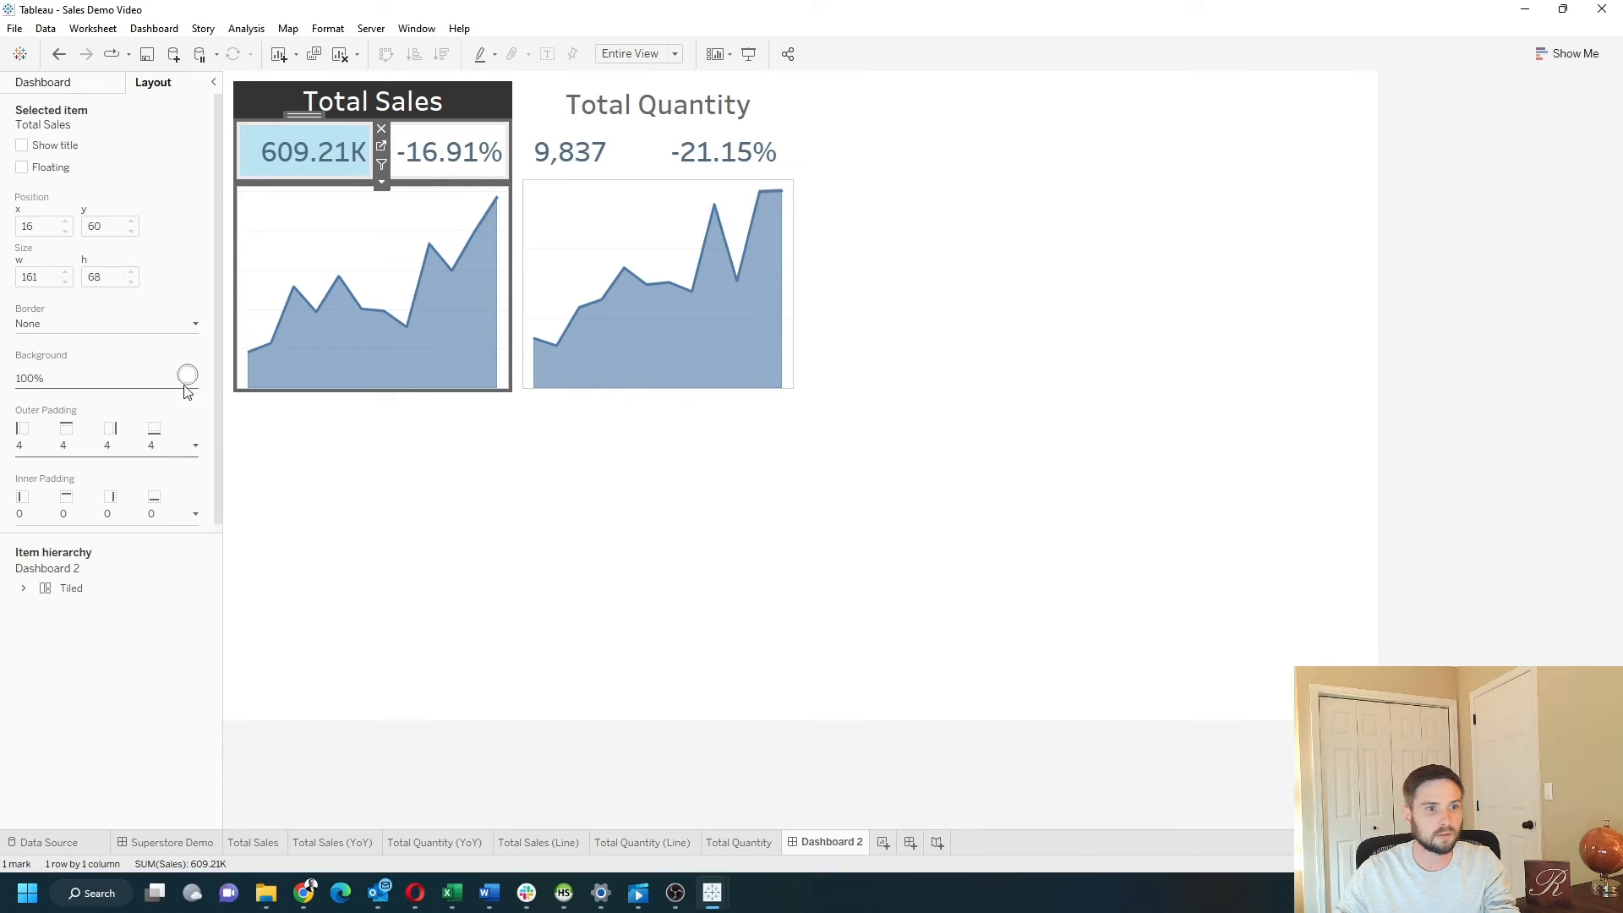
pyautogui.click(107, 448)
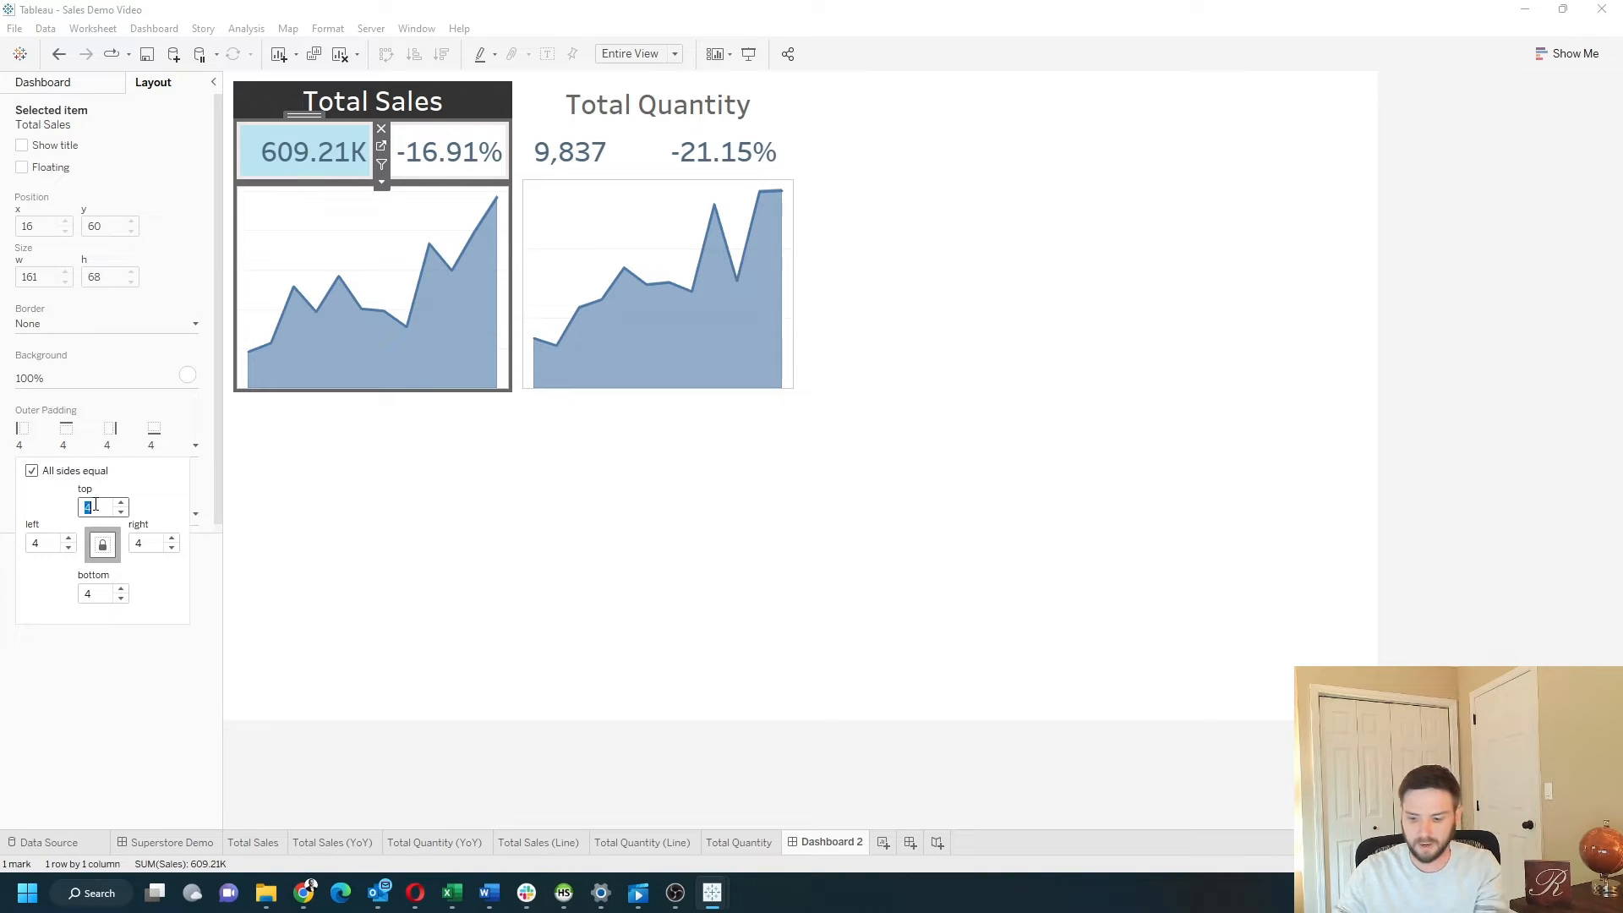
pyautogui.click(435, 151)
pyautogui.click(116, 443)
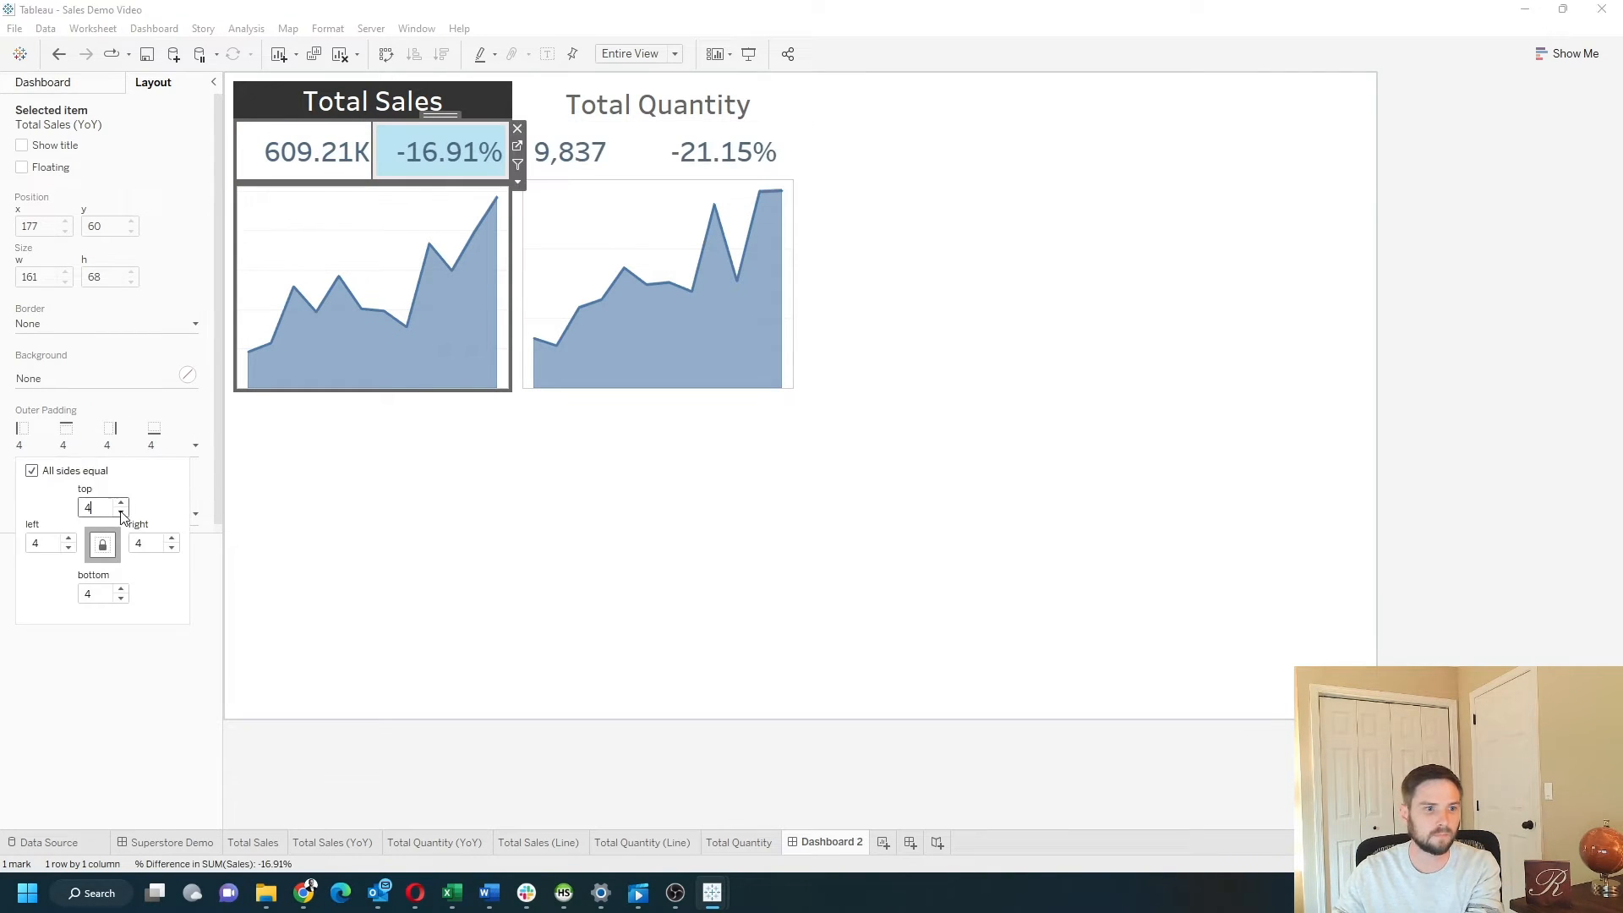
pyautogui.write('0')
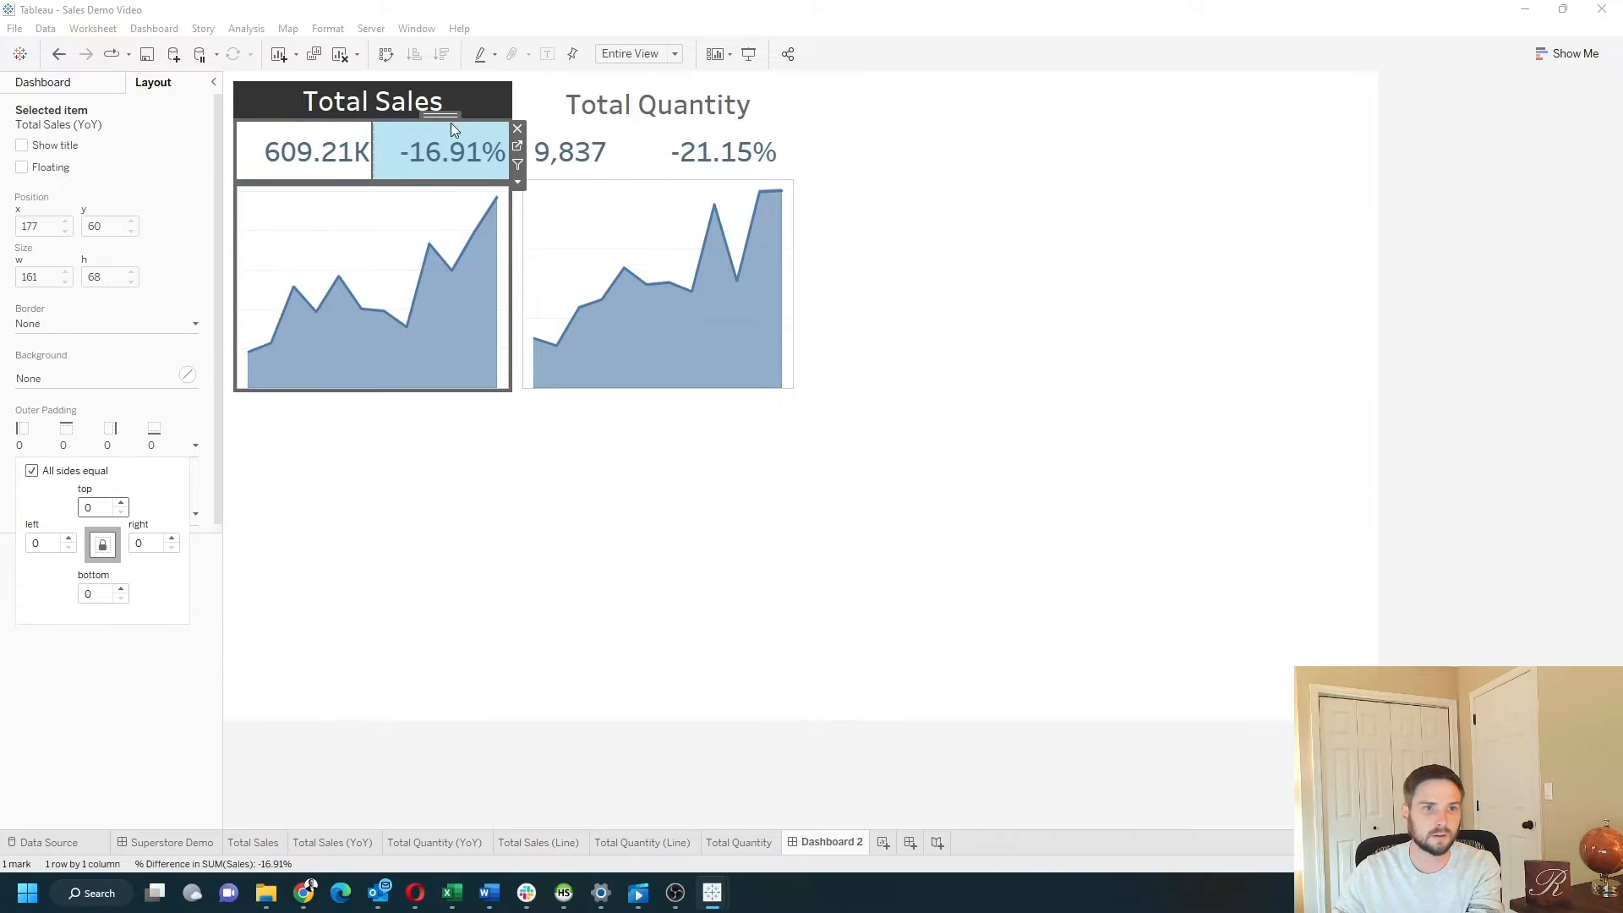
# Step: Set the outer padding of the horizontal container holding the two sales numbers to 0 on all sides
pyautogui.doubleClick(445, 116)
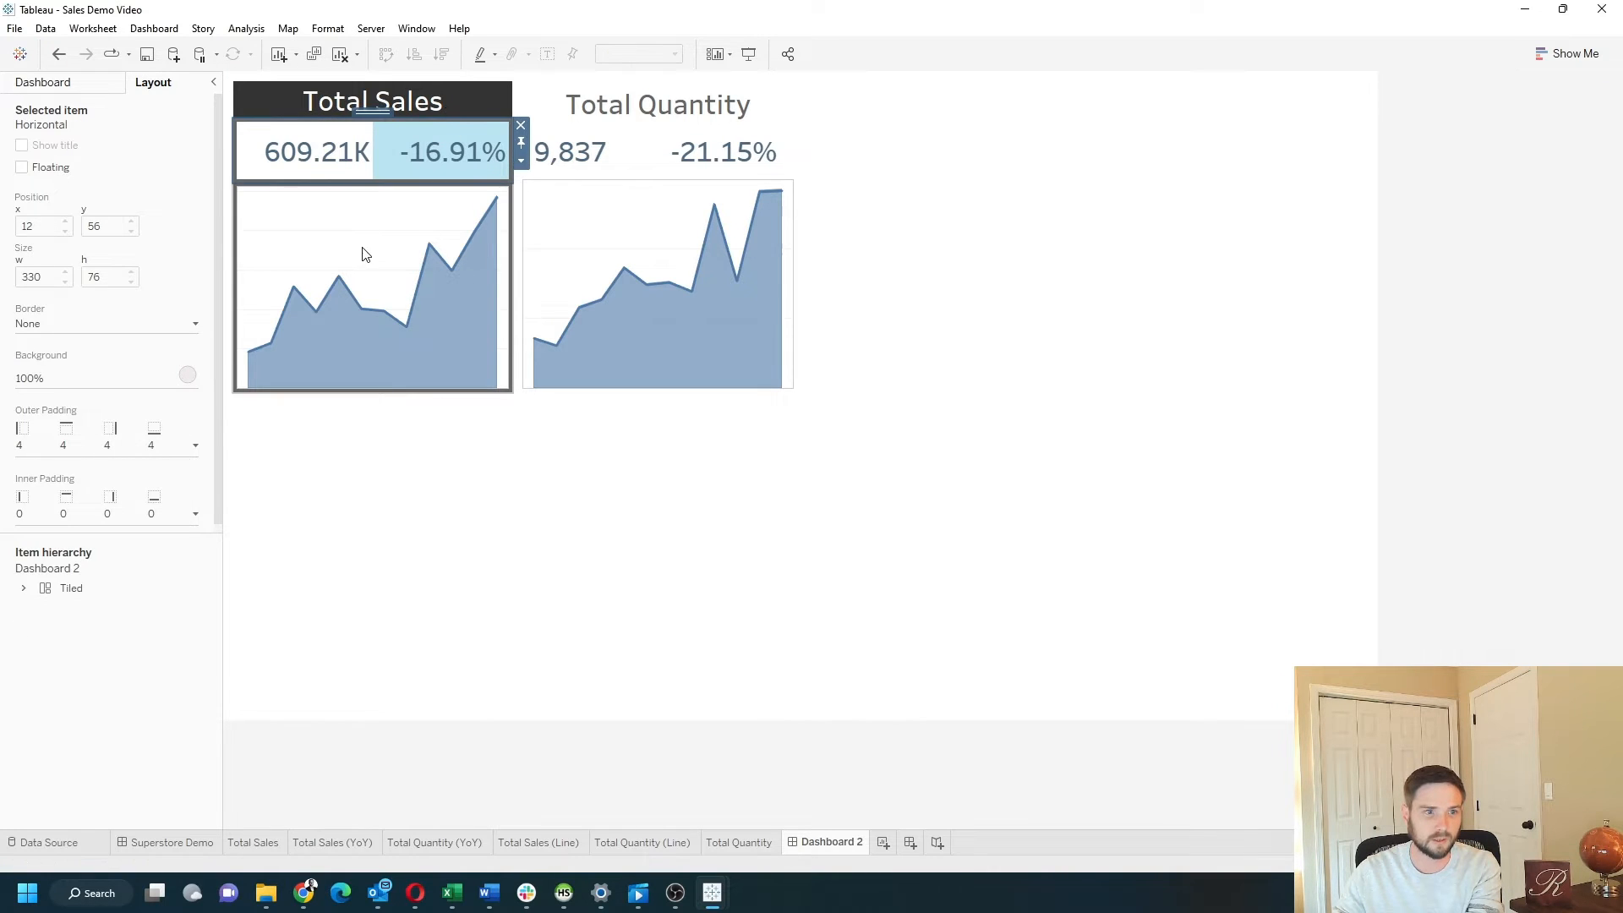
pyautogui.click(100, 443)
pyautogui.write('0')
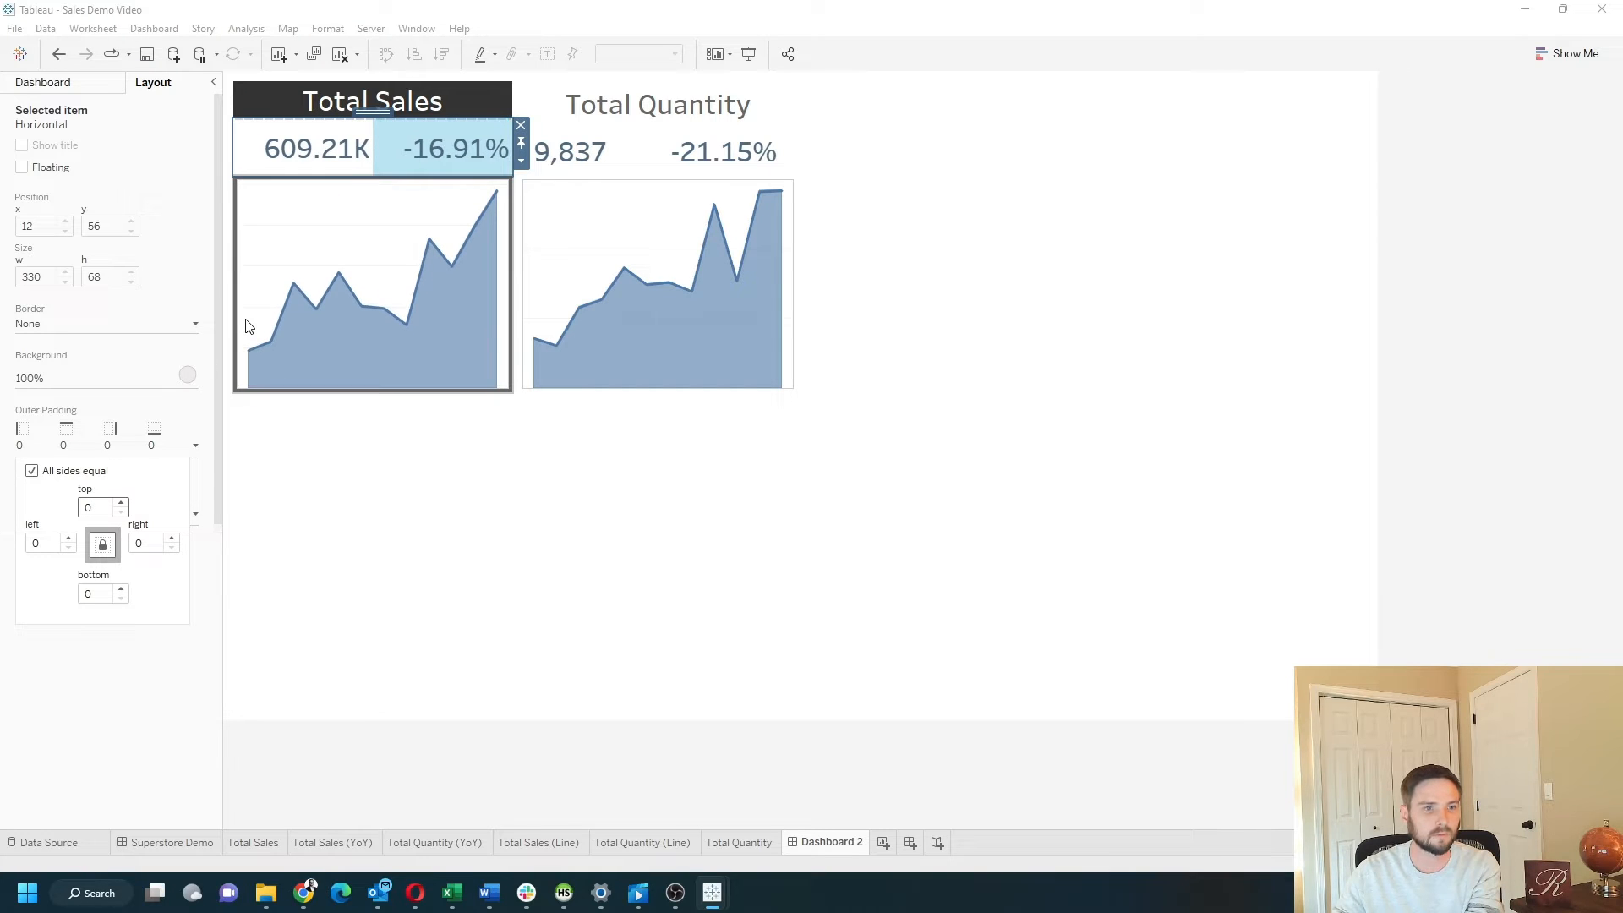
# Step: Set the Total Sales line chart's outer padding to 0 on all sides
pyautogui.click(283, 351)
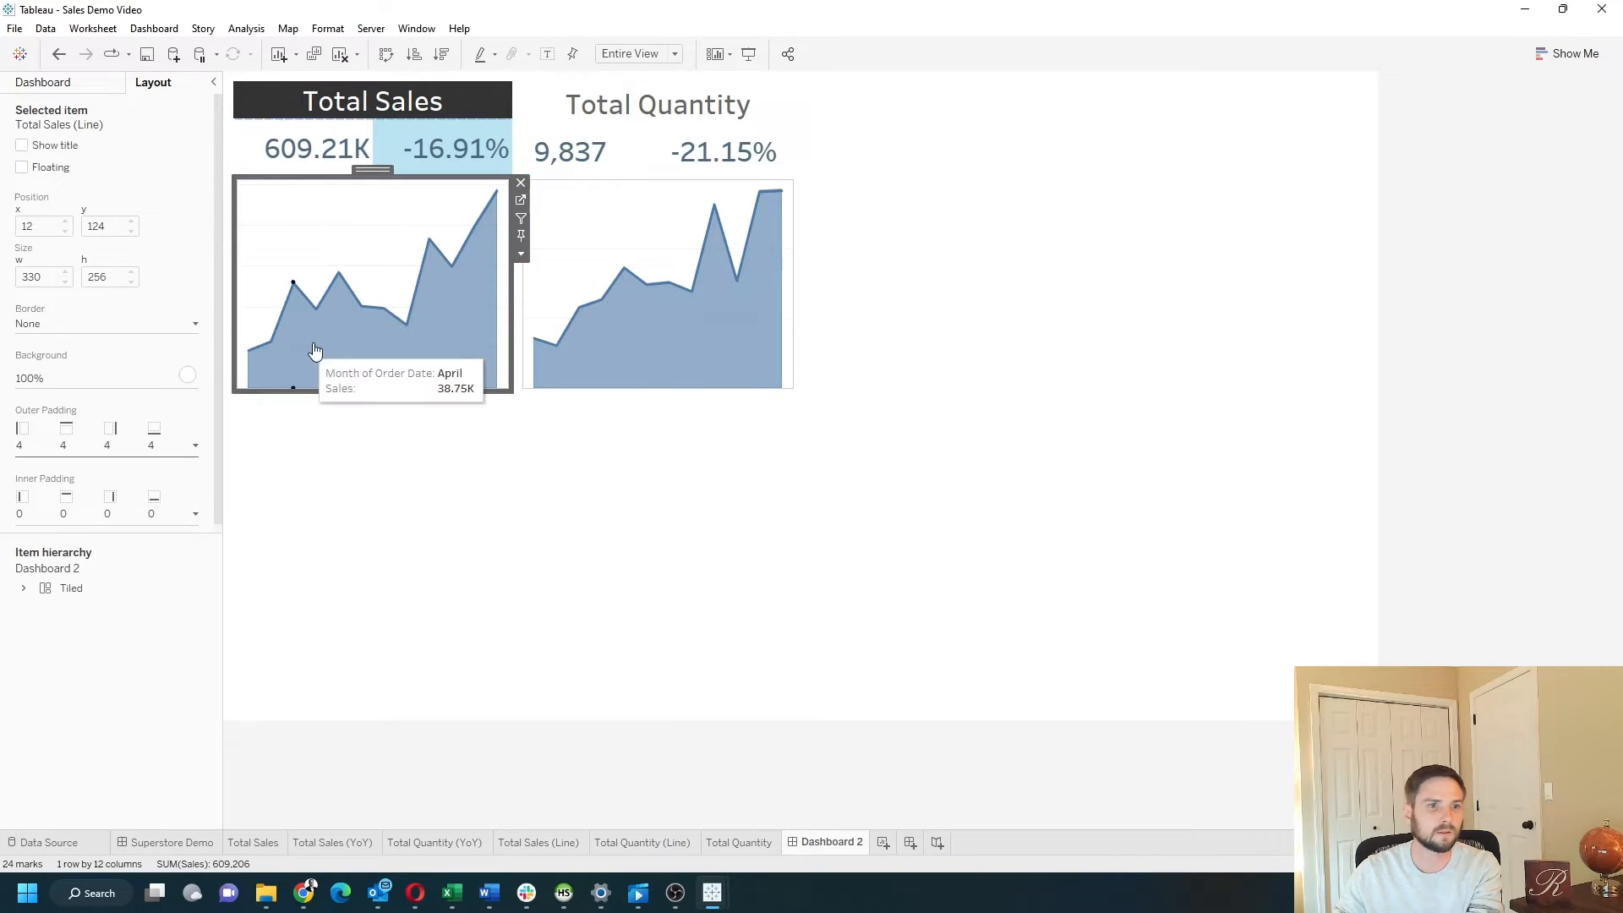
pyautogui.click(93, 438)
pyautogui.doubleClick(100, 508)
pyautogui.write('0')
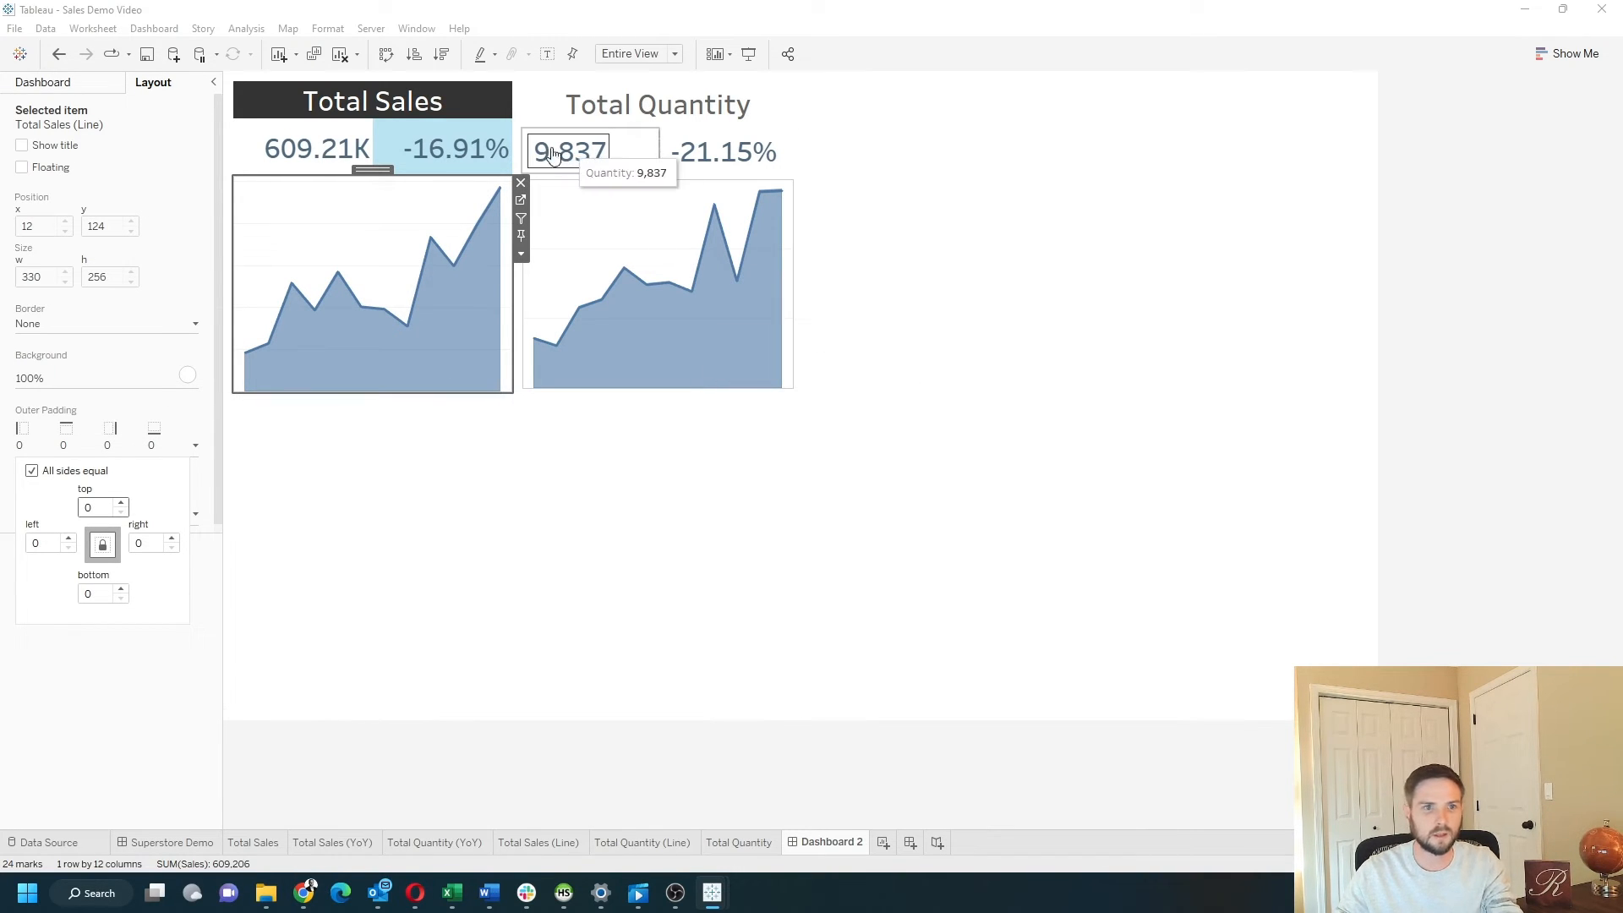
# Step: Fill the outermost horizontal container's background with light gray #f5f5f5, sampled from the screen
pyautogui.doubleClick(379, 170)
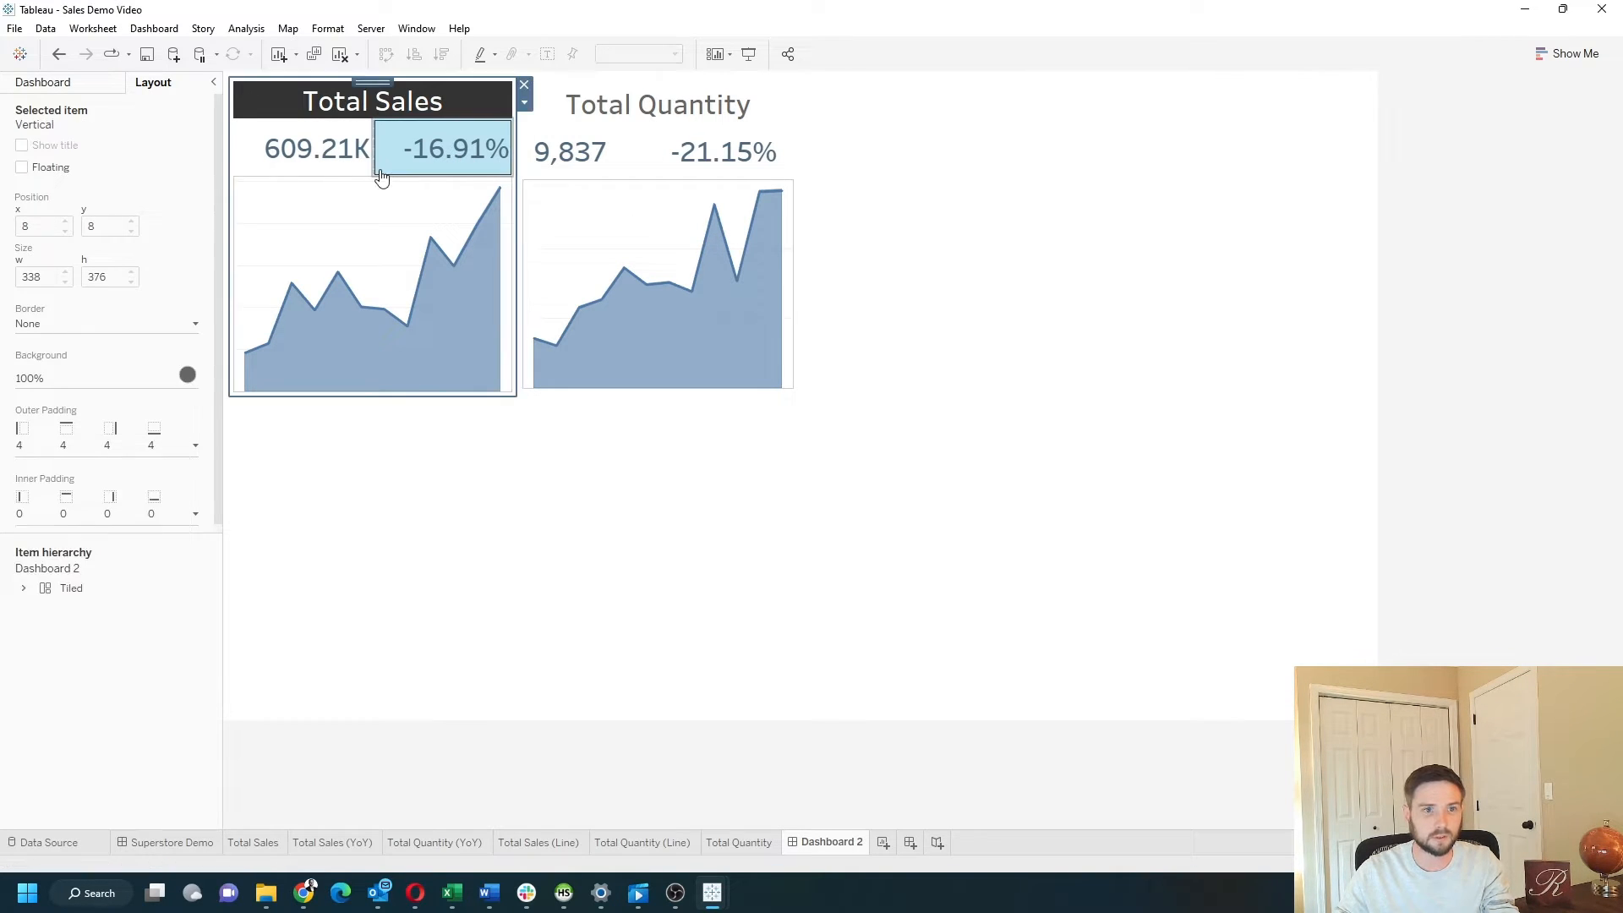
pyautogui.doubleClick(373, 82)
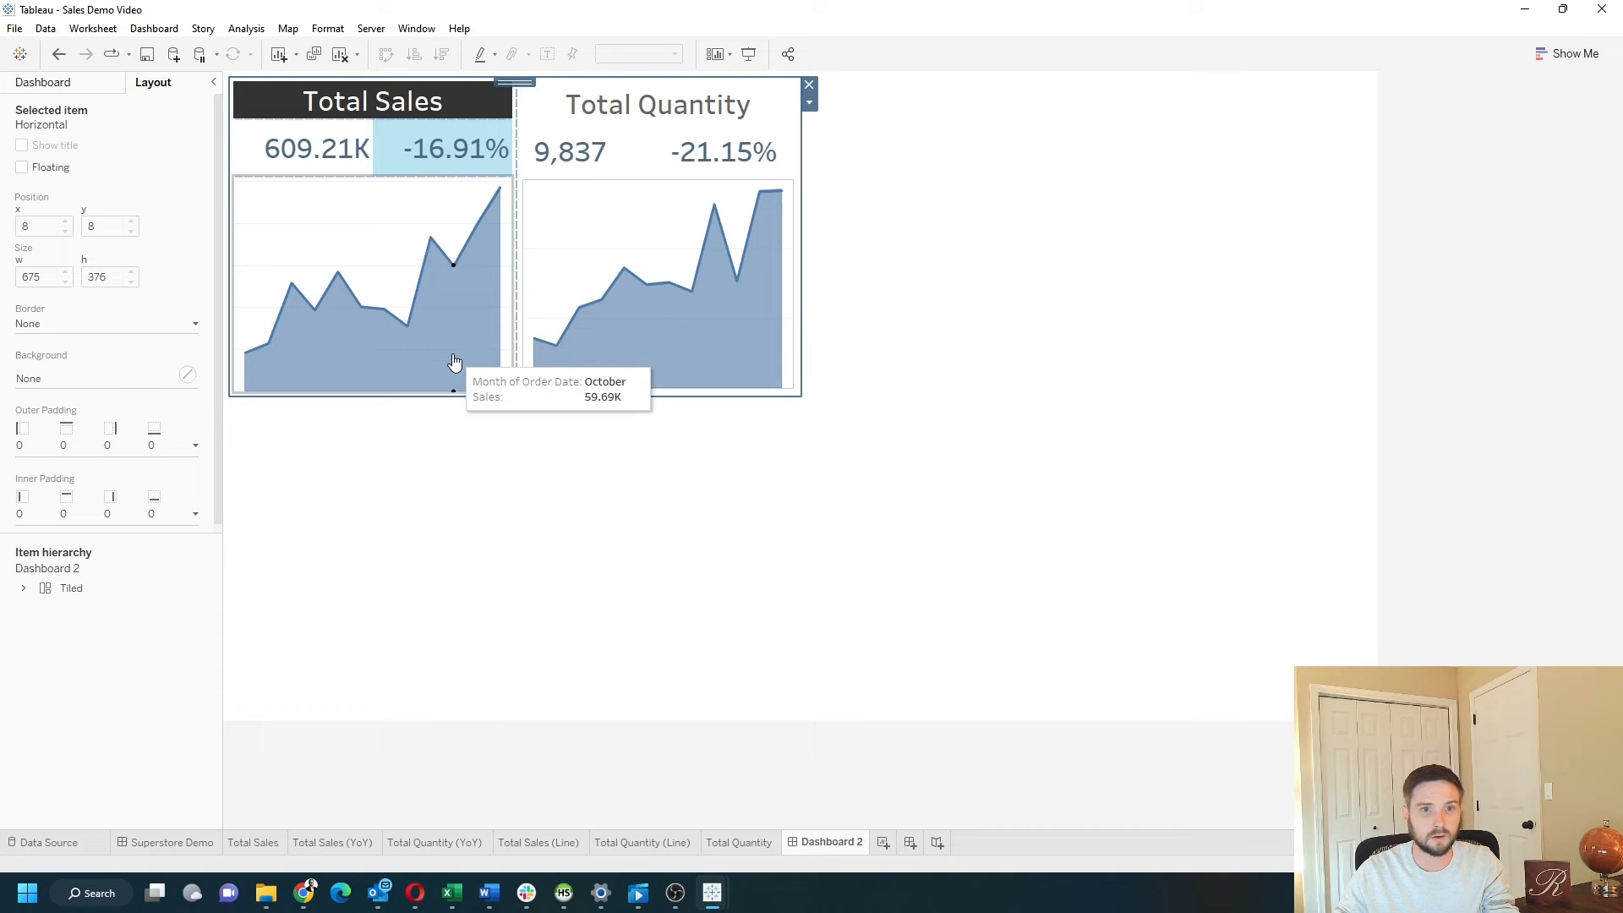
pyautogui.doubleClick(513, 82)
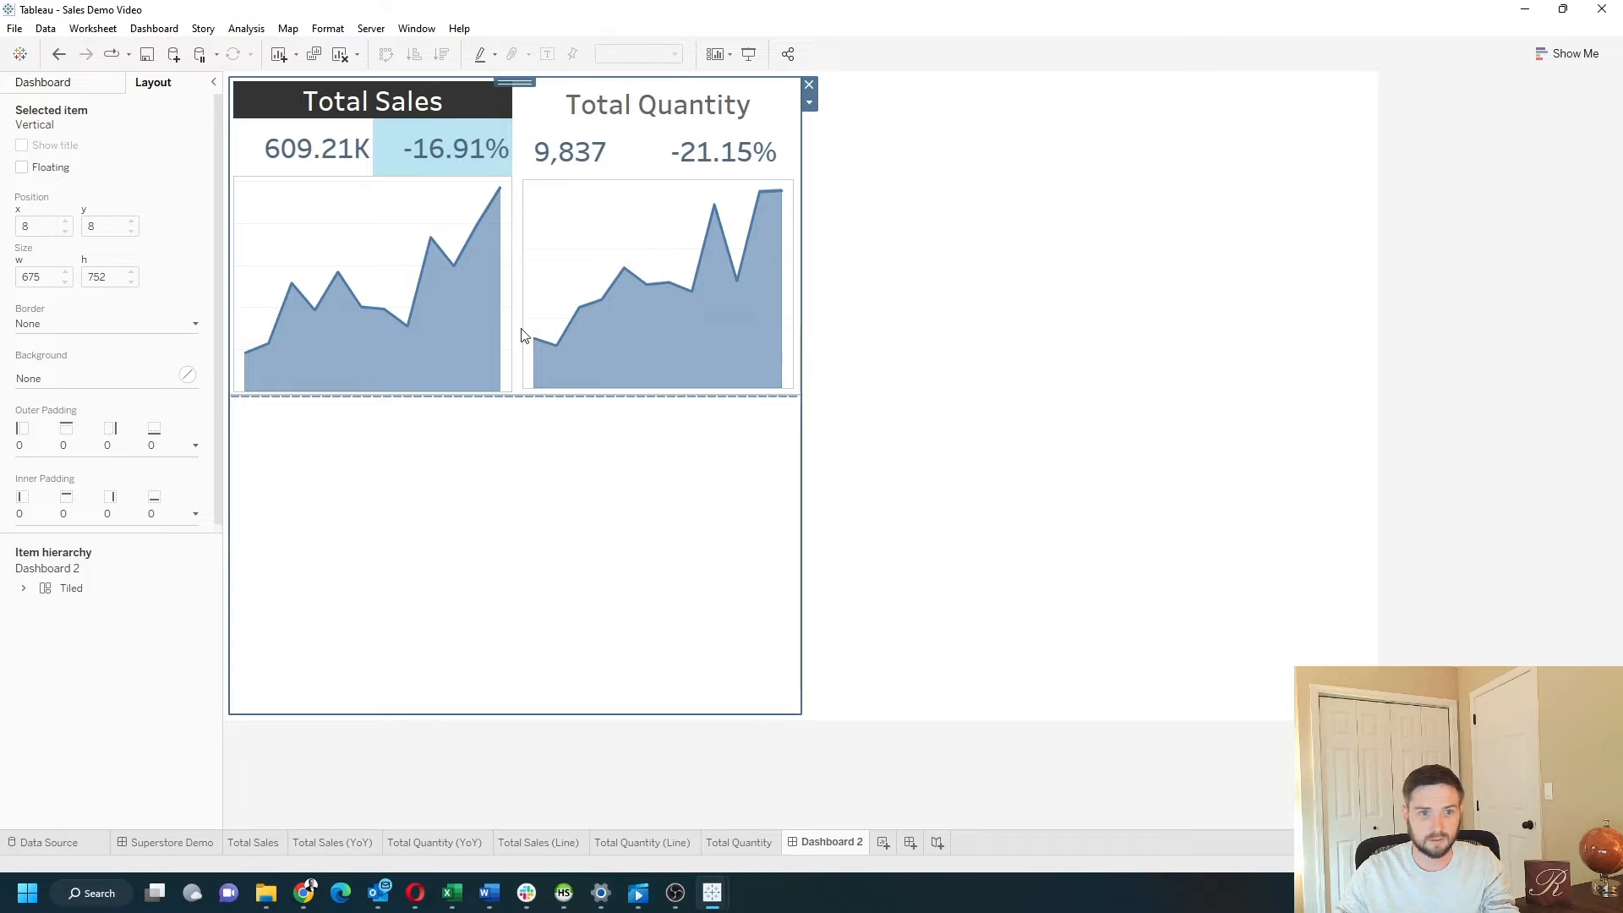
pyautogui.doubleClick(518, 79)
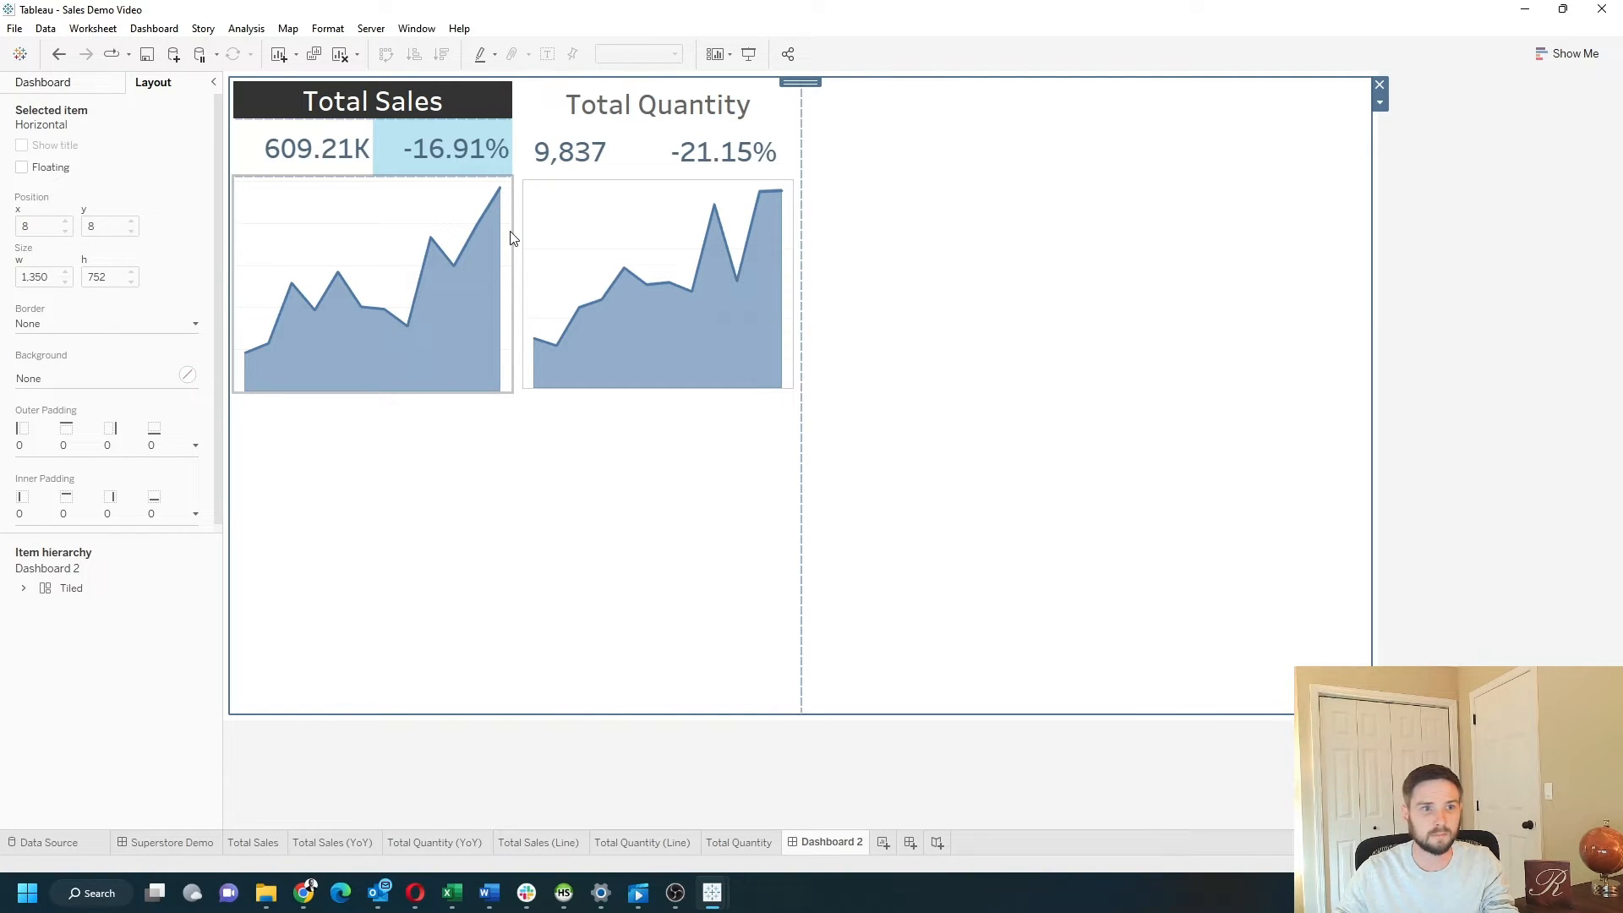
pyautogui.click(73, 382)
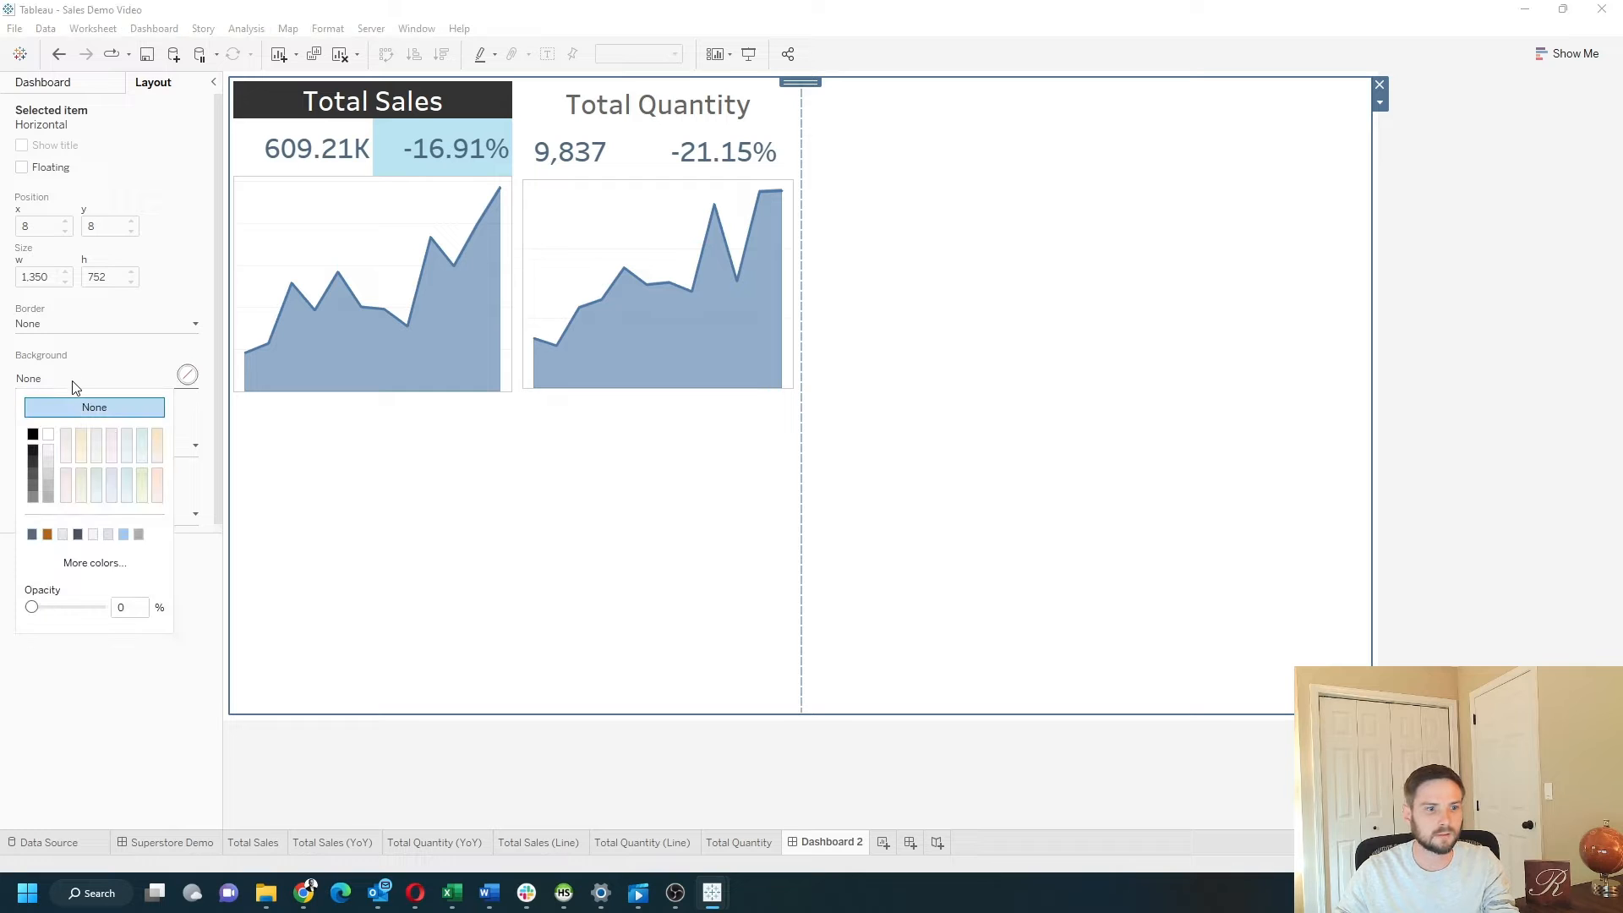
pyautogui.click(110, 571)
pyautogui.click(713, 448)
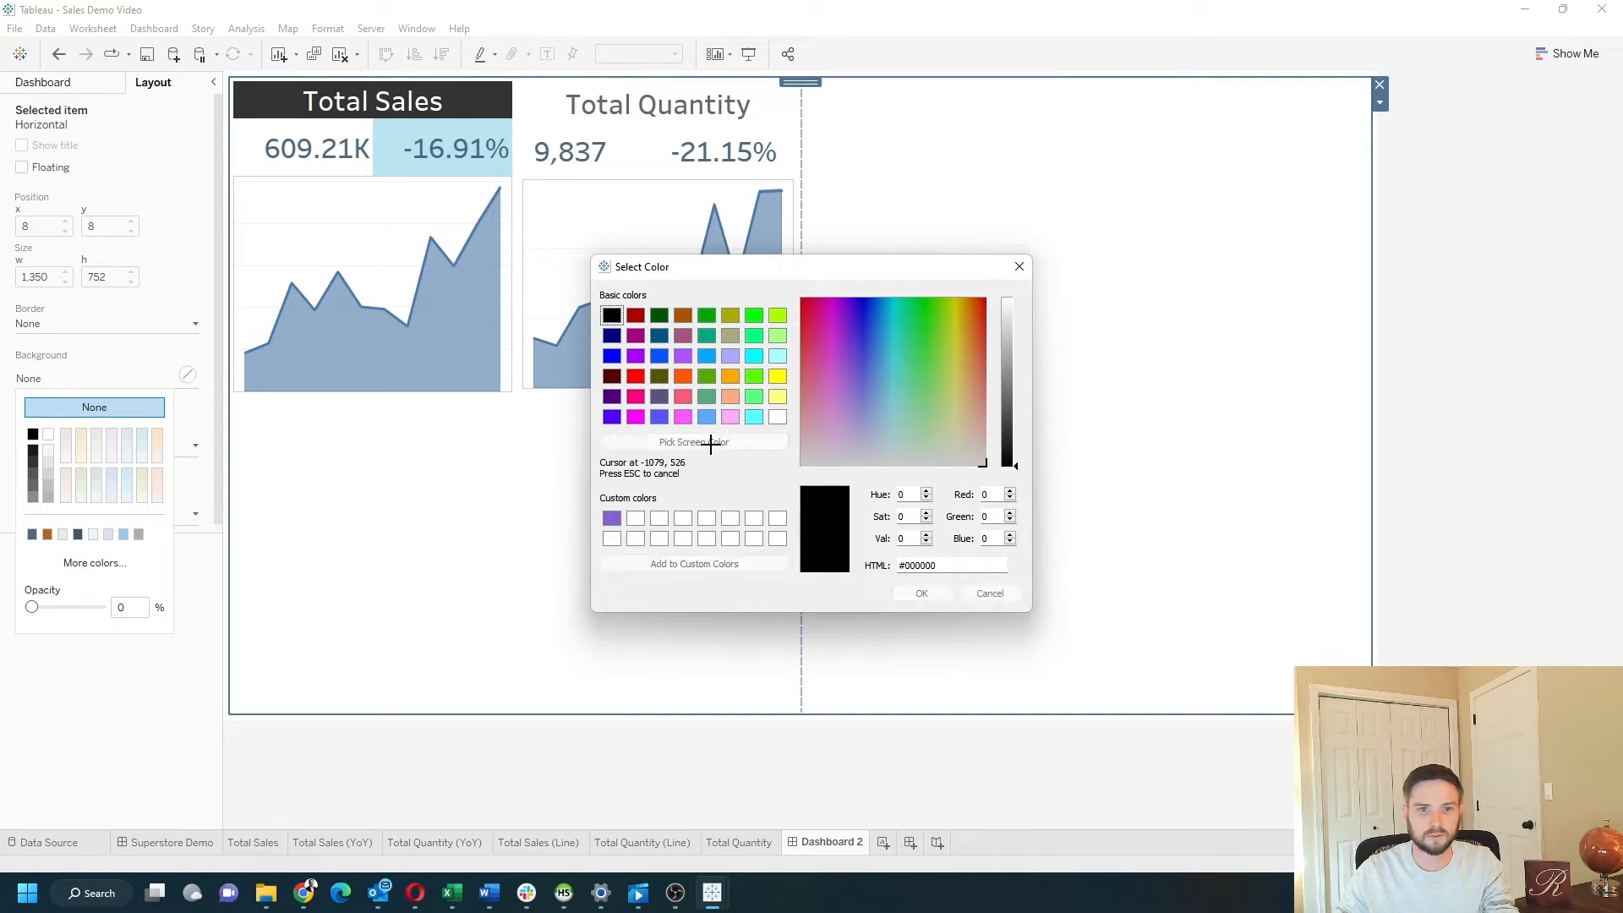
pyautogui.click(871, 57)
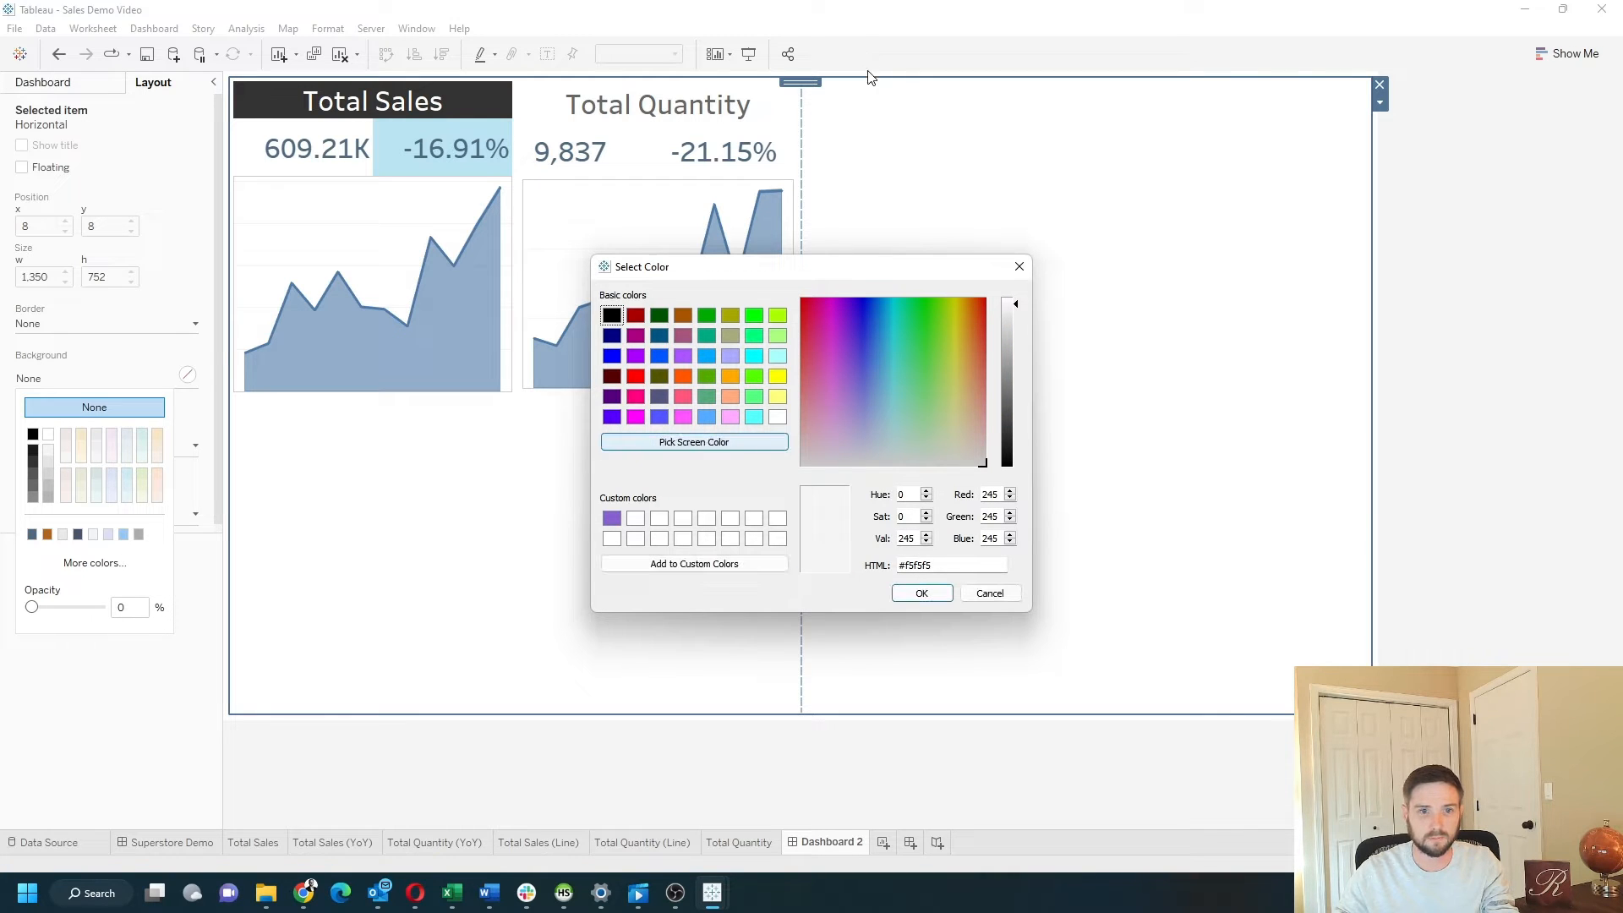
pyautogui.click(921, 592)
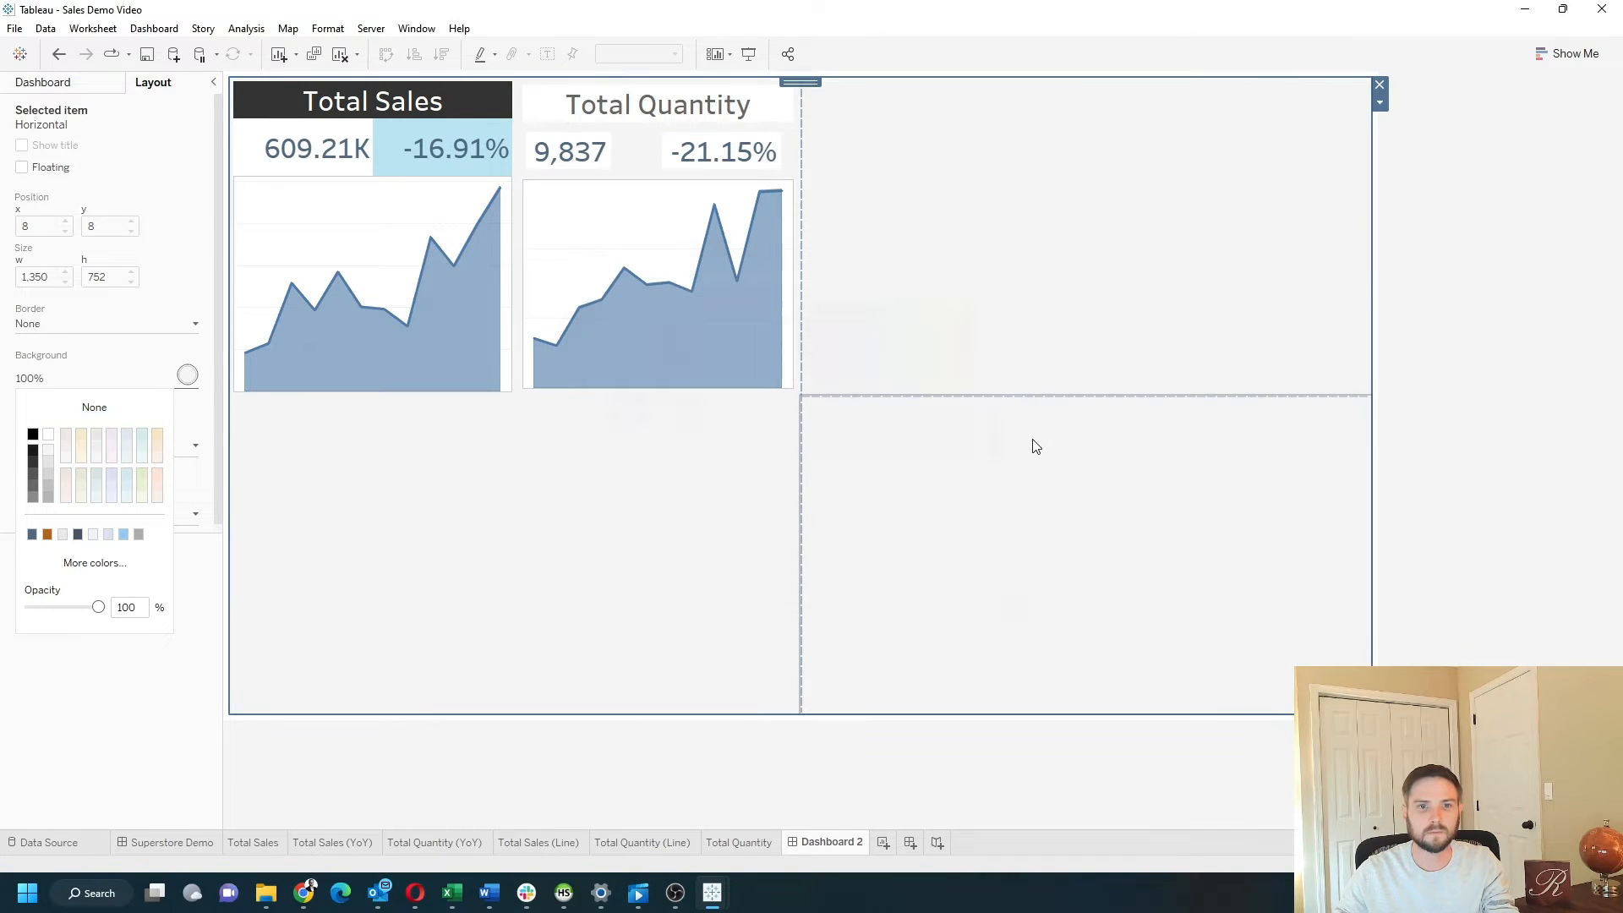
pyautogui.click(1466, 311)
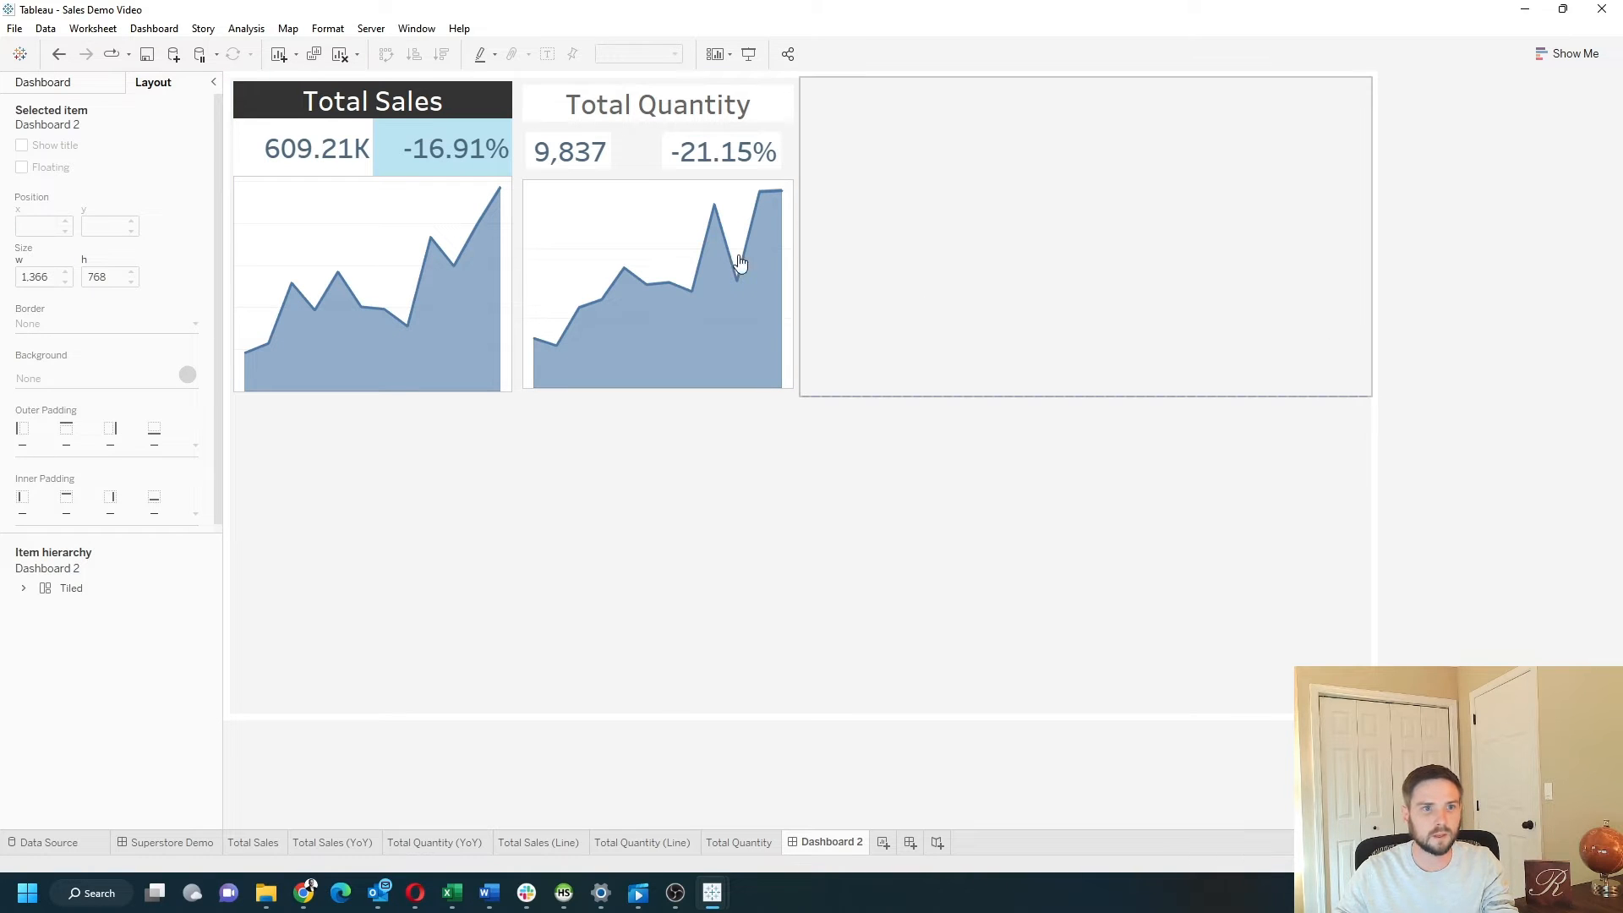
# Step: Remove the row grid lines from the Total Sales line chart by setting them to None
pyautogui.click(424, 167)
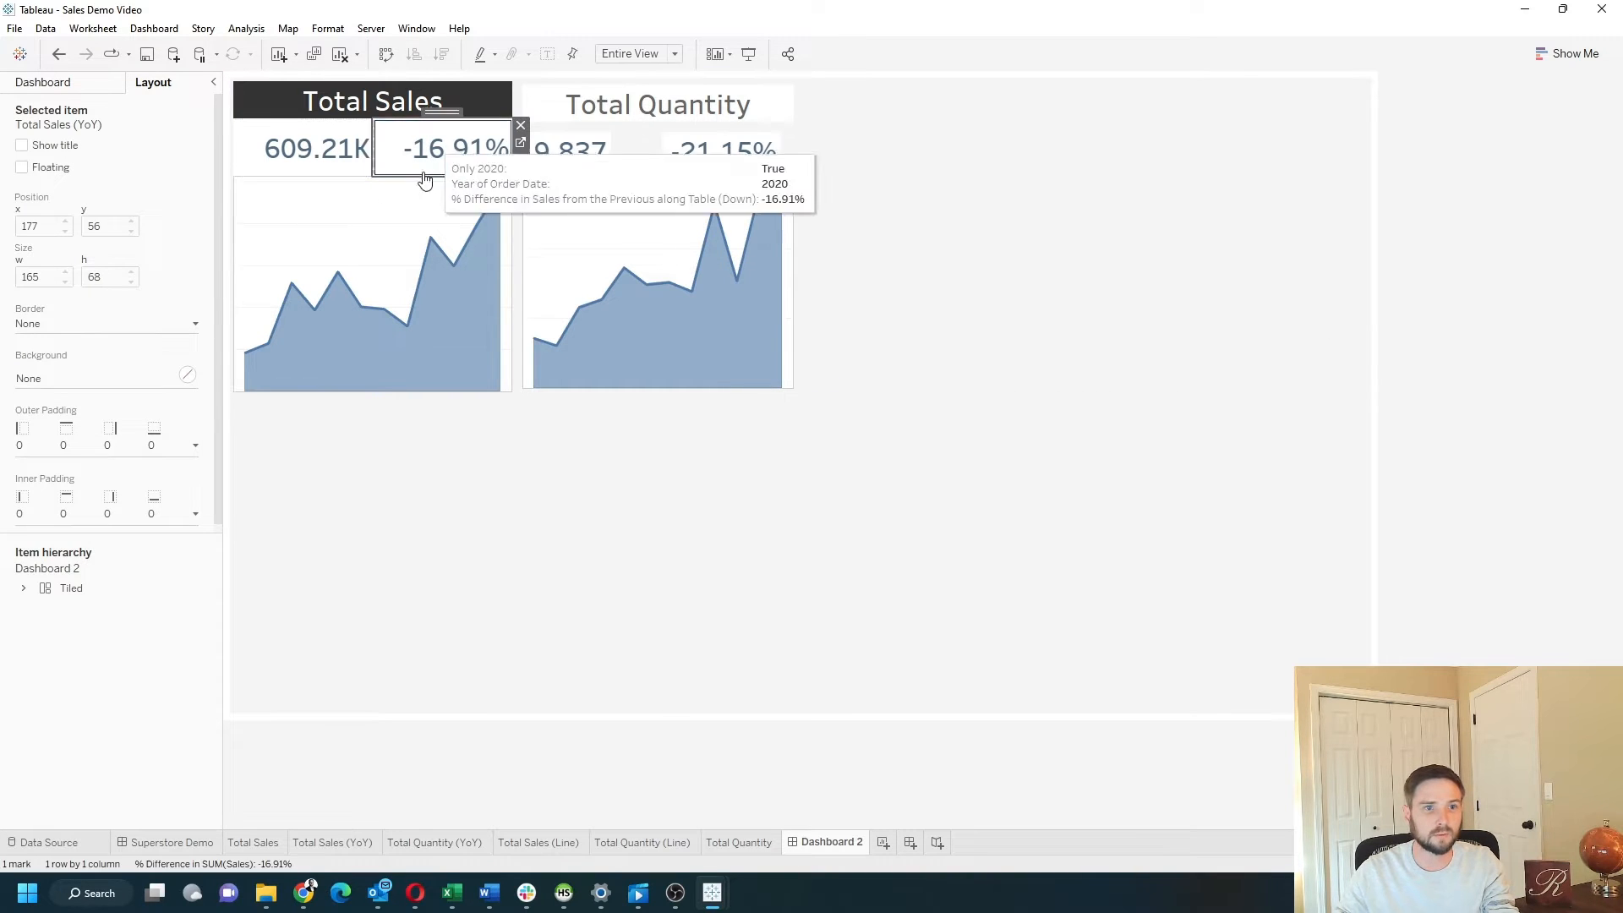
pyautogui.rightClick(320, 231)
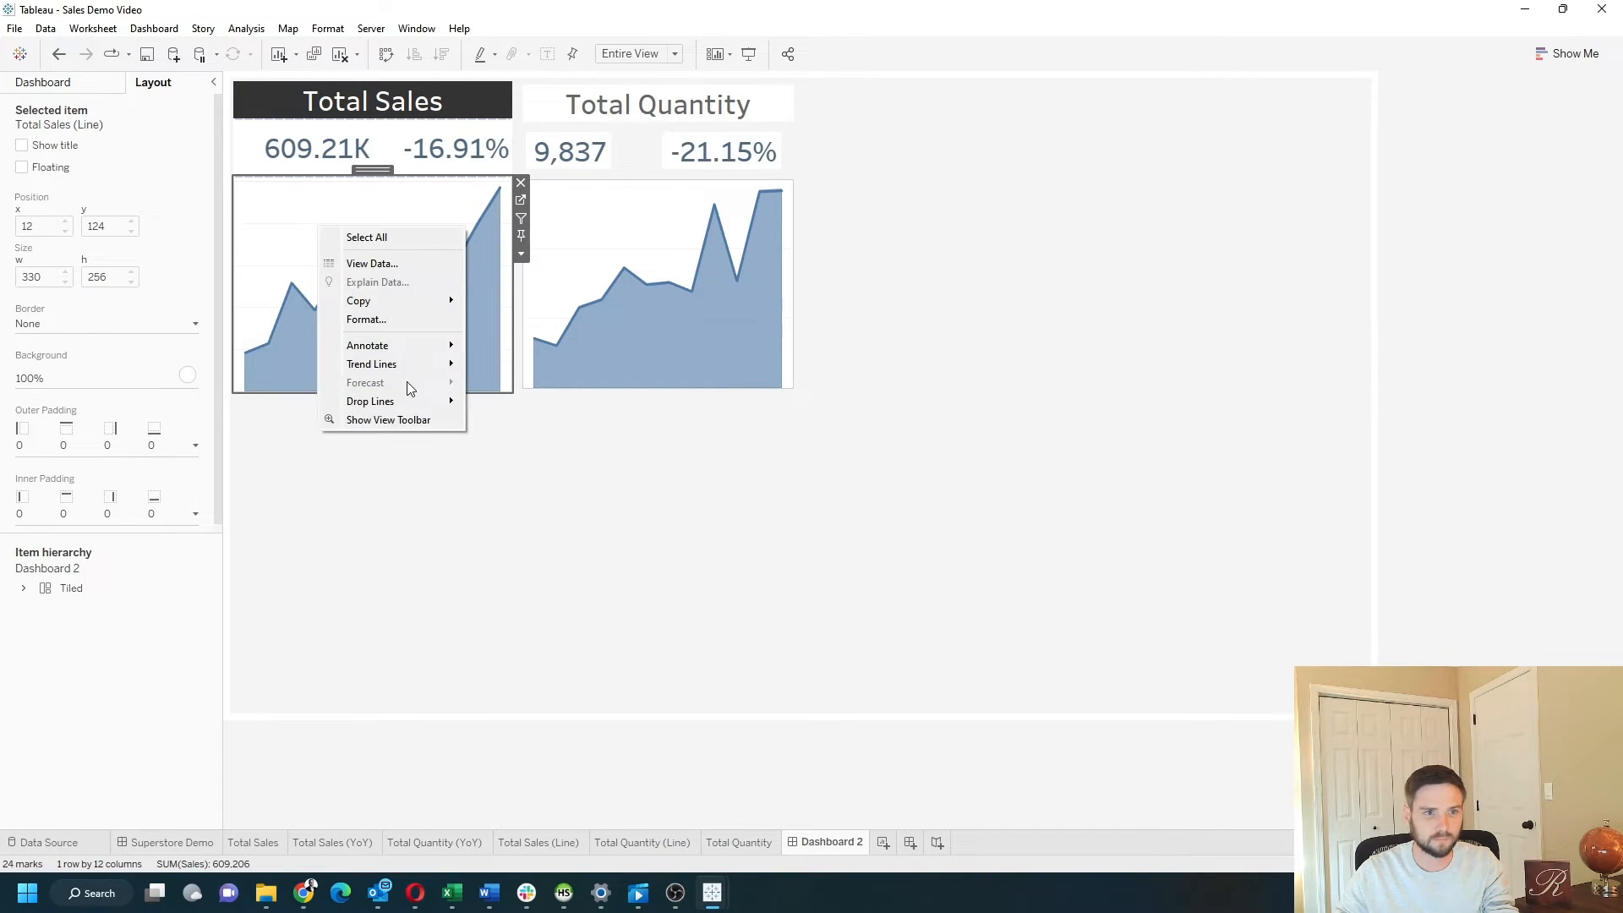
pyautogui.click(412, 318)
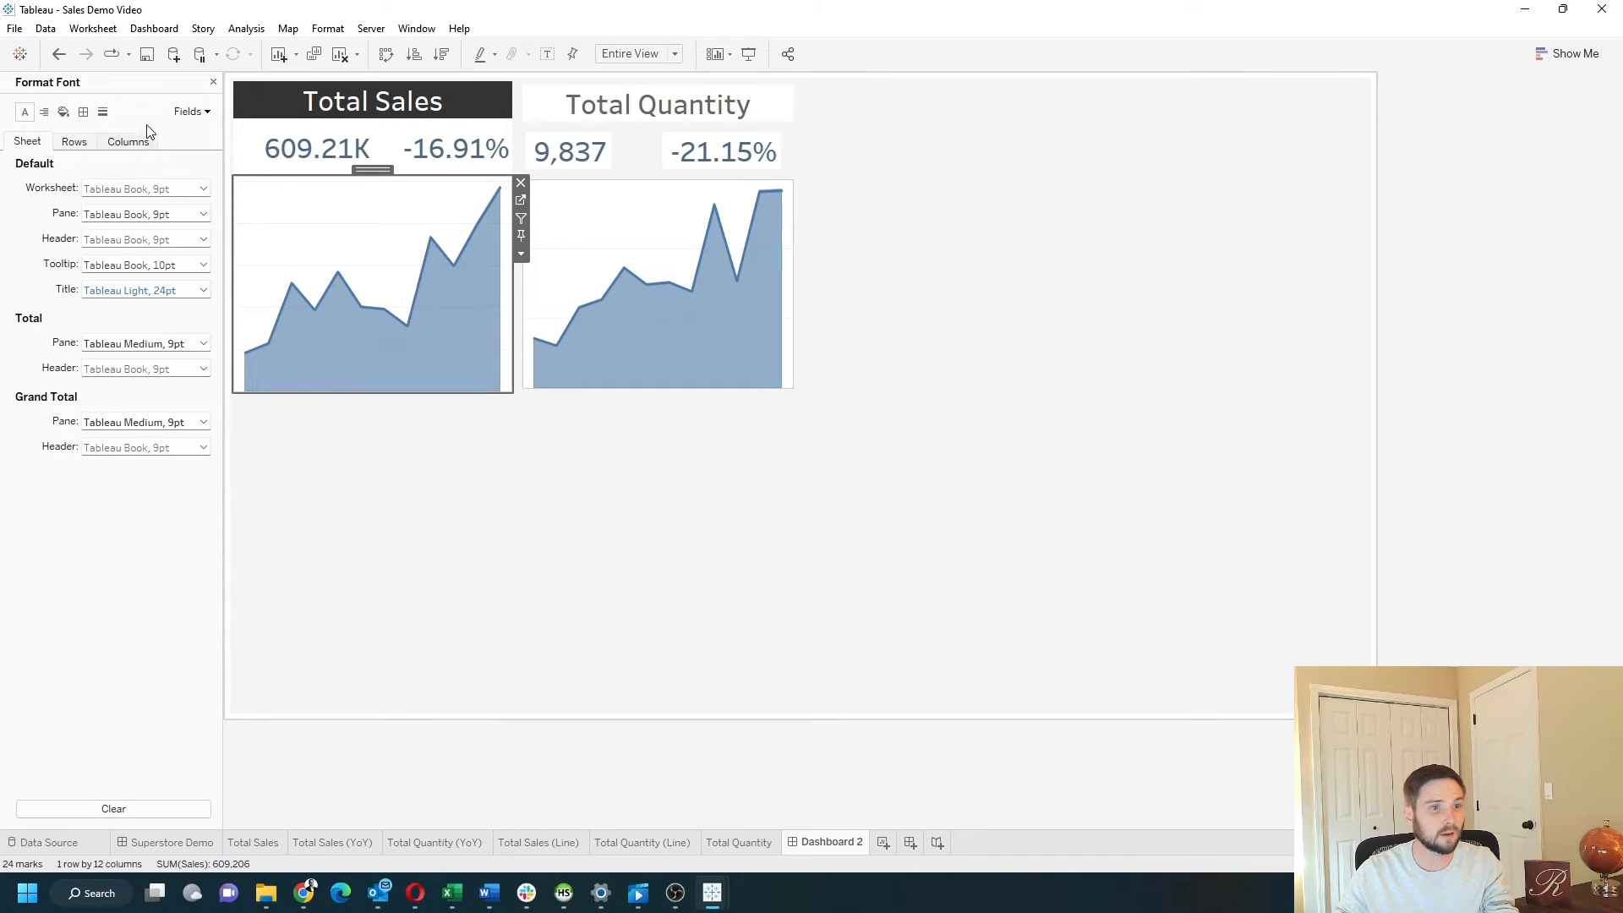
pyautogui.click(102, 113)
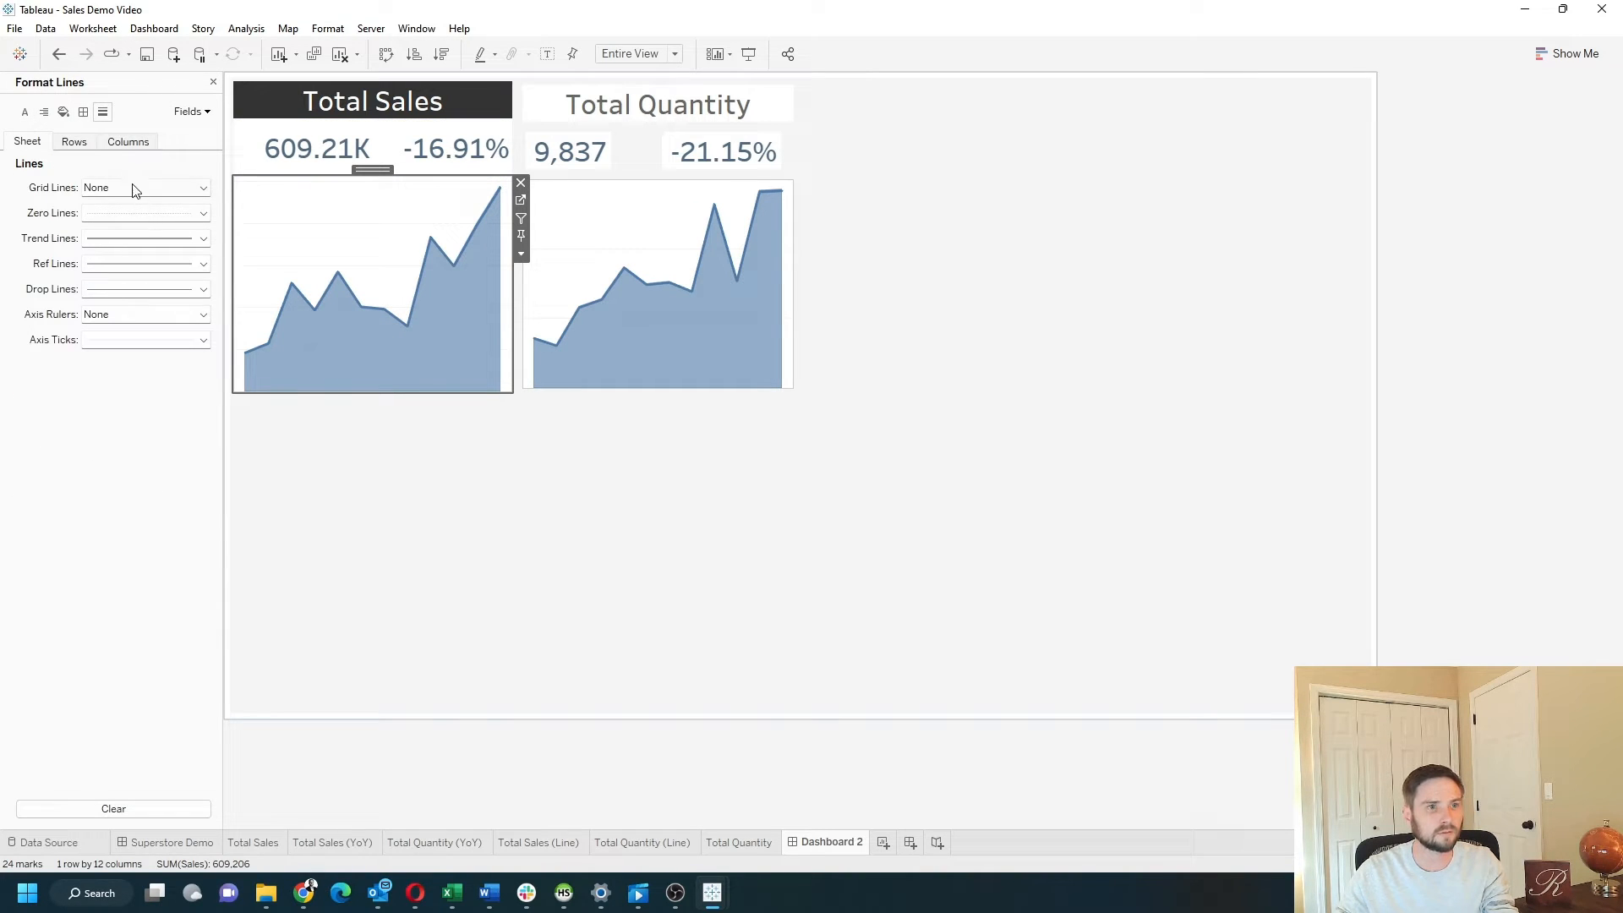
pyautogui.click(123, 141)
pyautogui.click(76, 146)
pyautogui.click(114, 188)
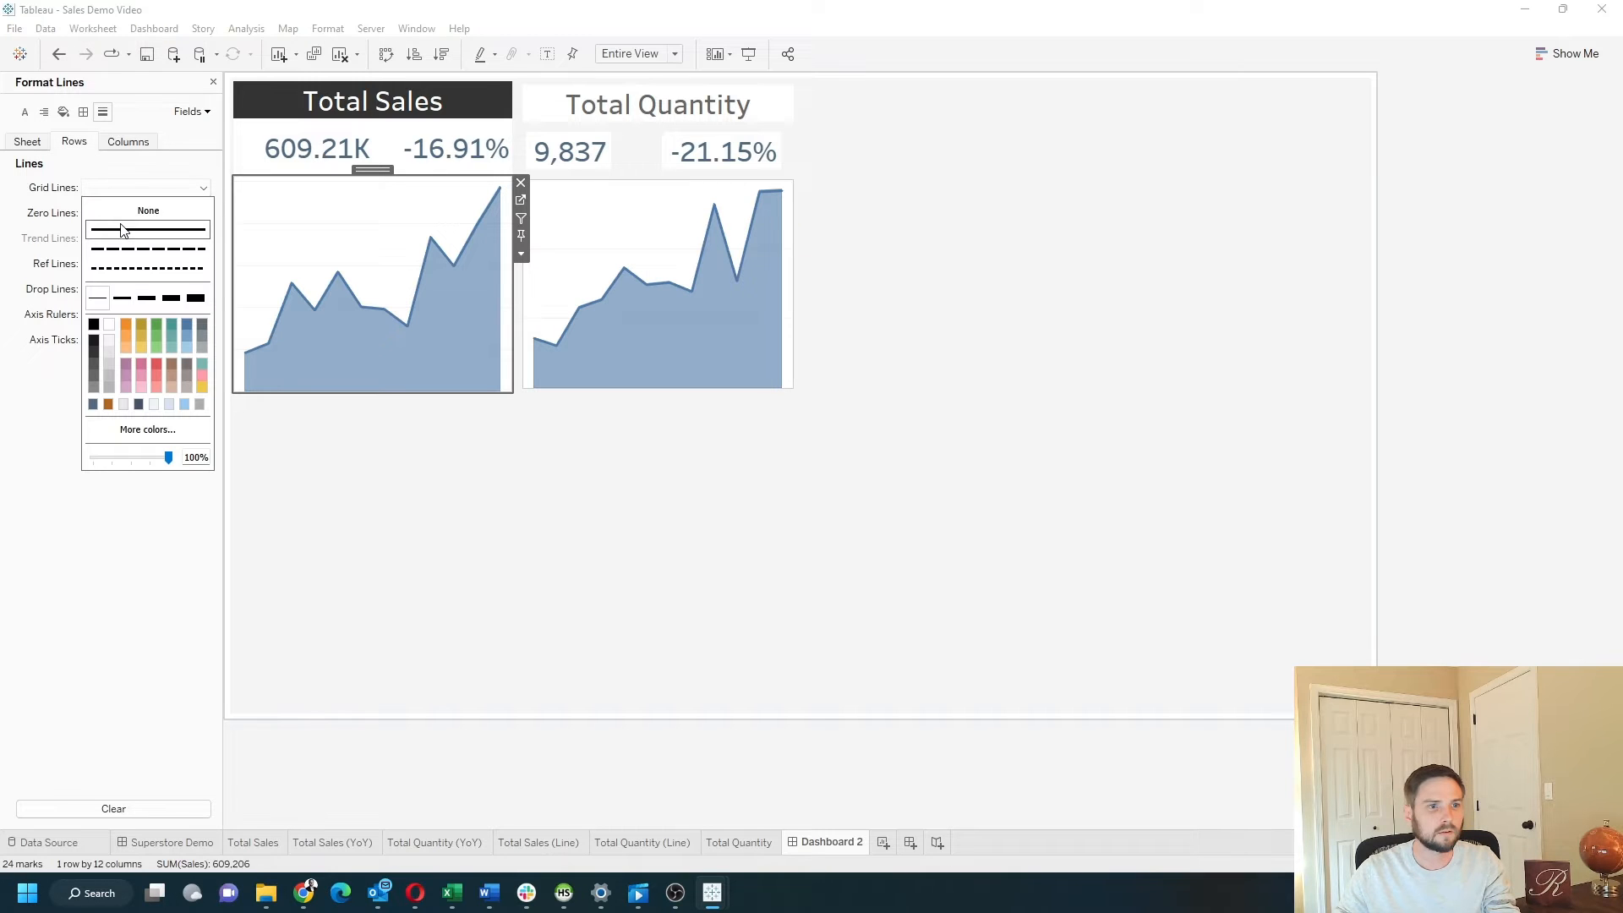
pyautogui.click(347, 529)
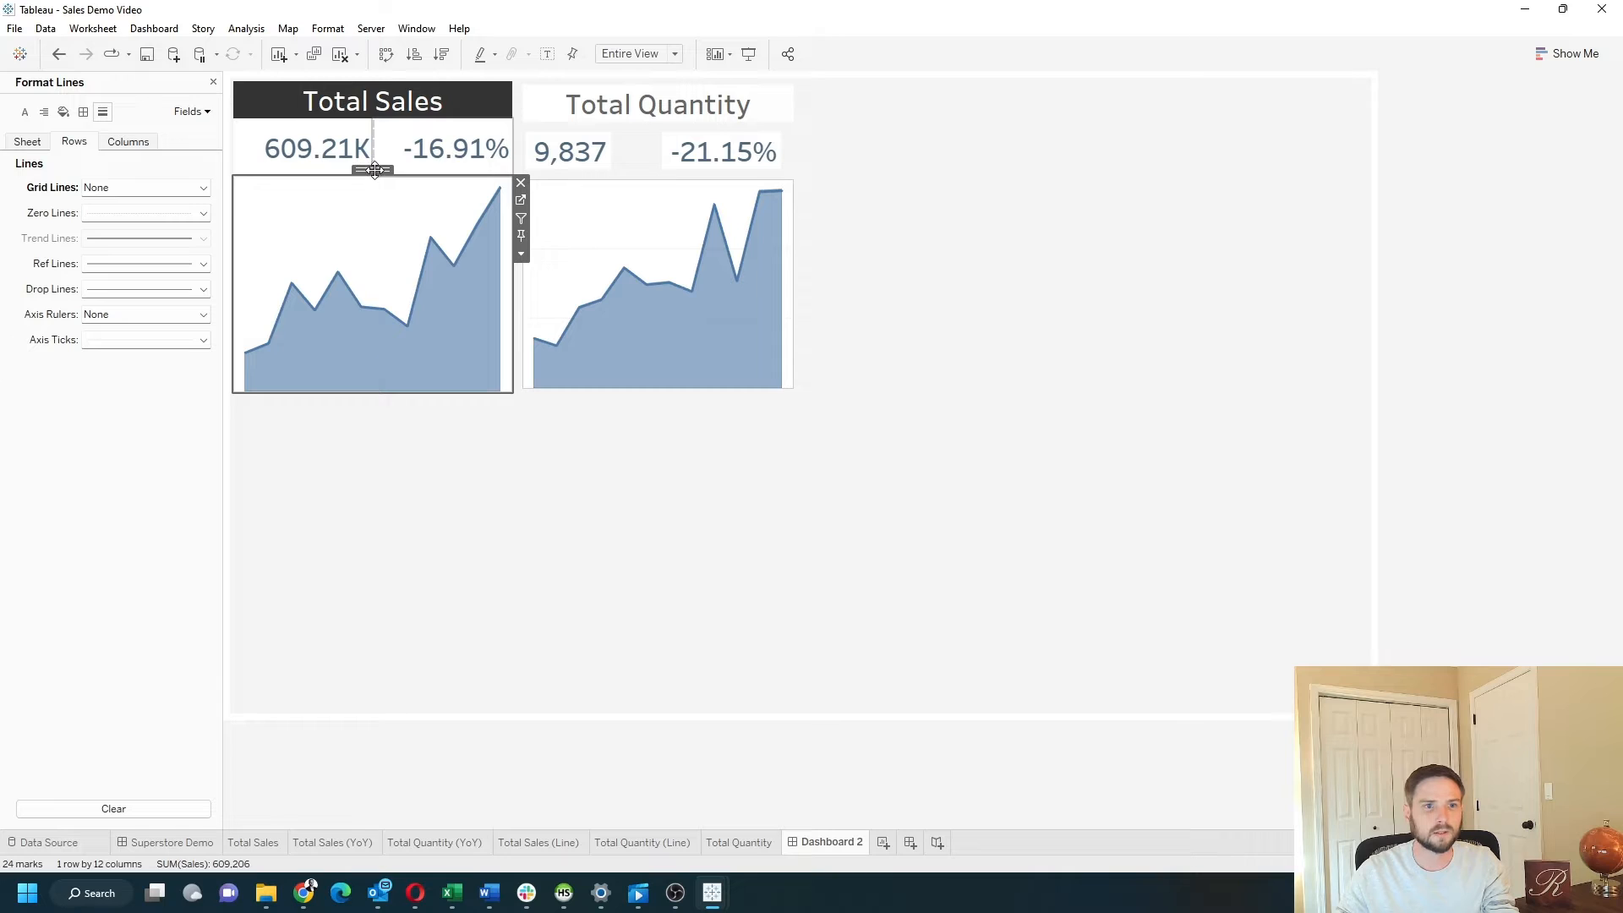
# Step: Set the outer padding of the vertical container holding the Total Sales card to 16 on all sides
pyautogui.moveTo(374, 170); pyautogui.dragTo(358, 386)
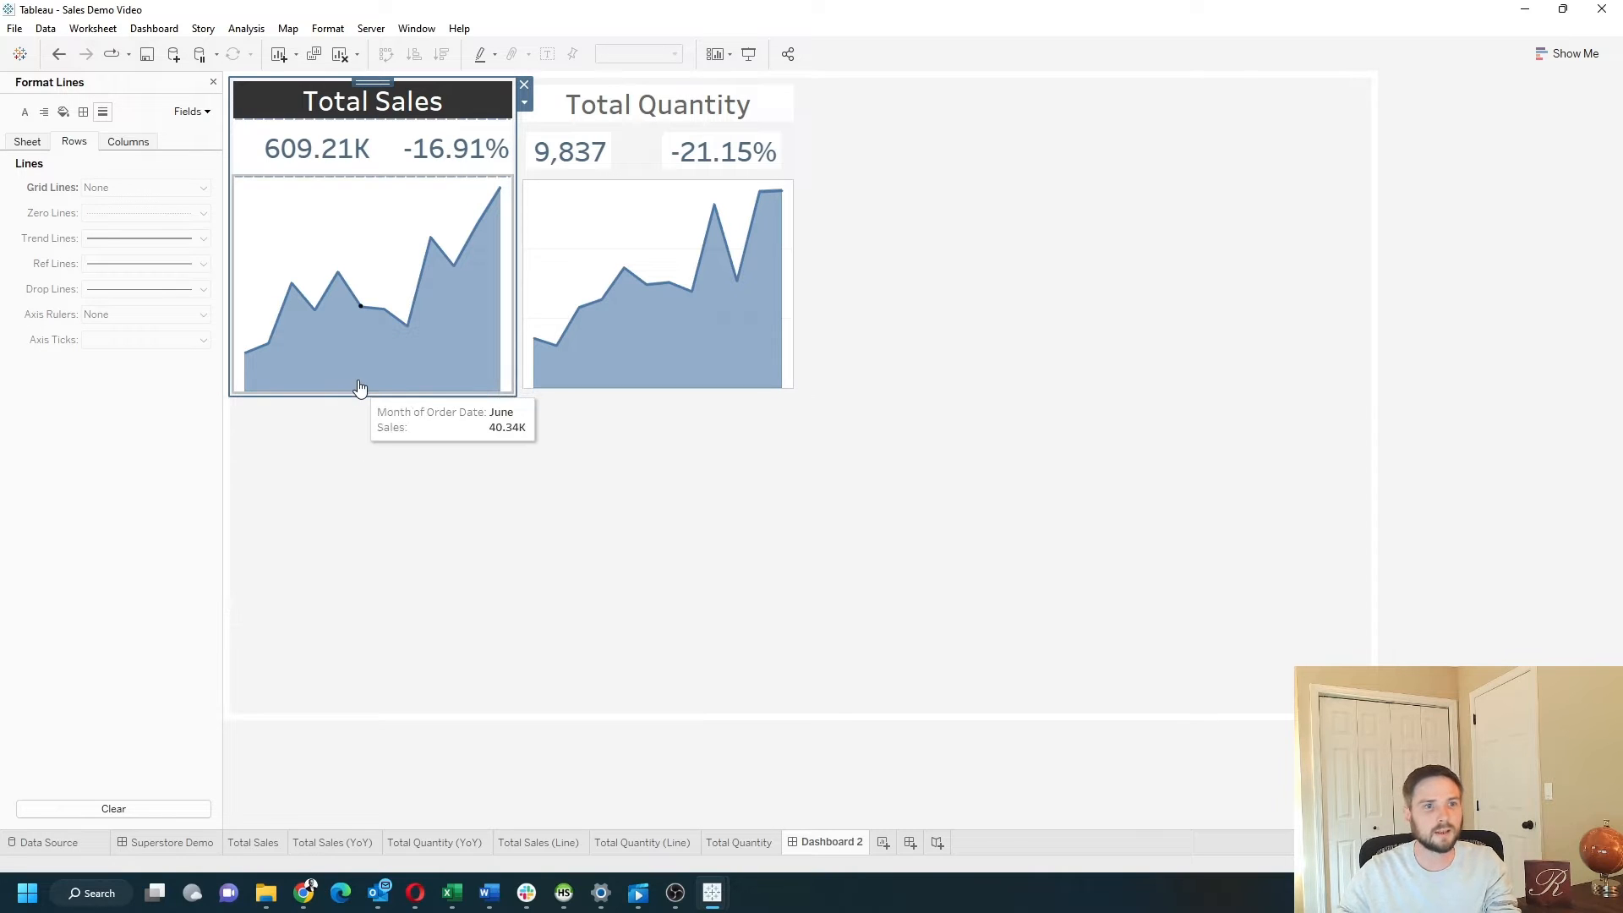
pyautogui.click(213, 85)
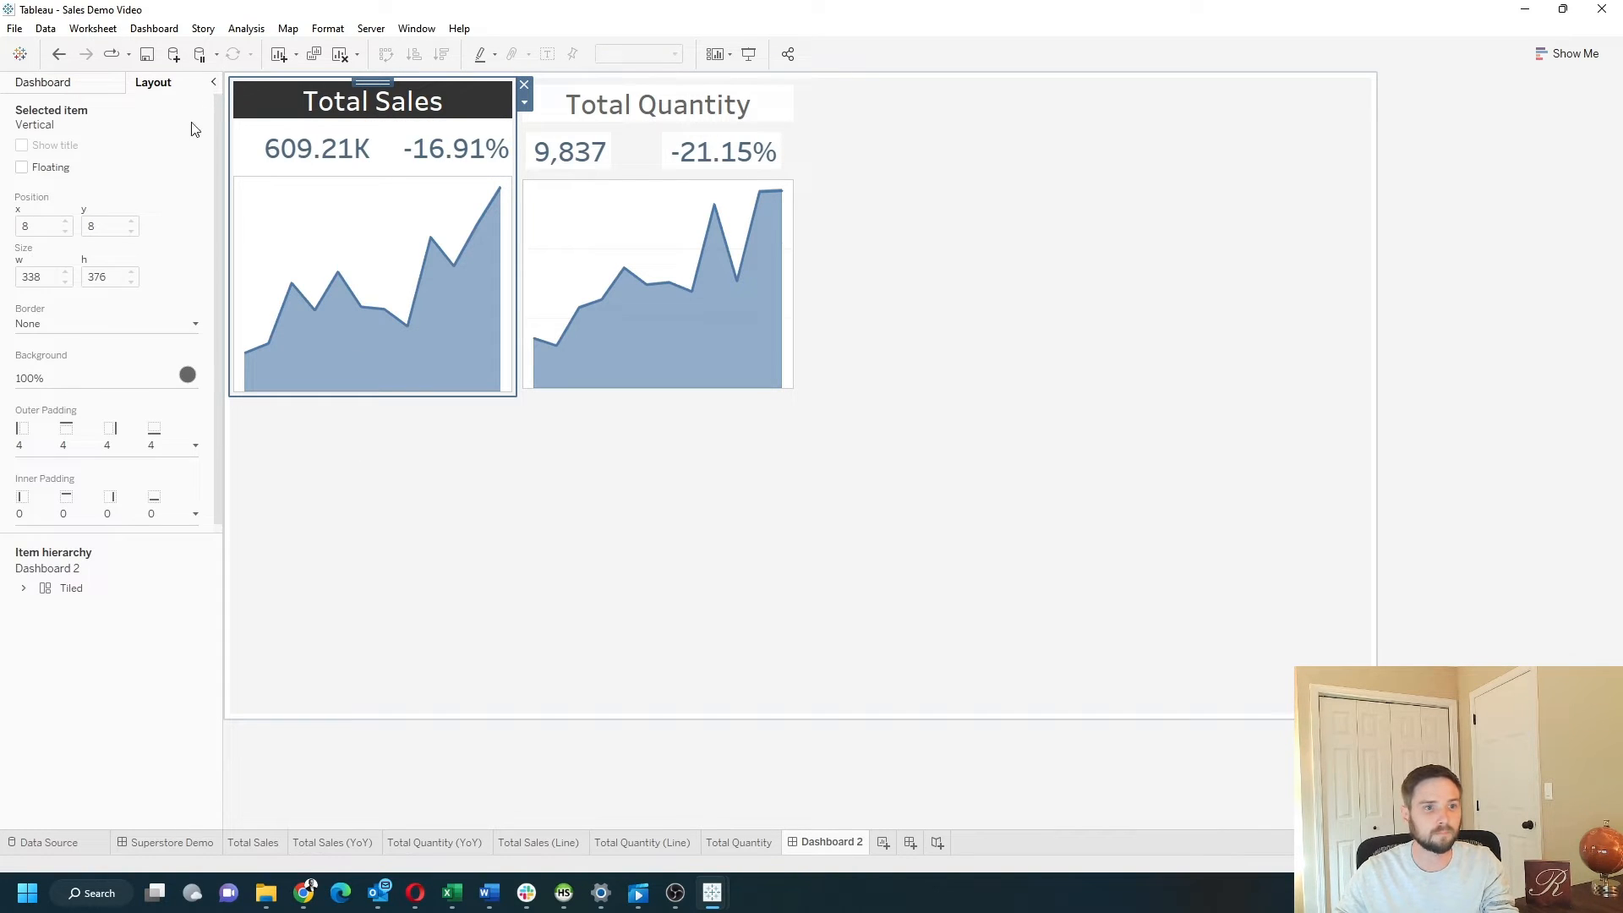
pyautogui.click(195, 444)
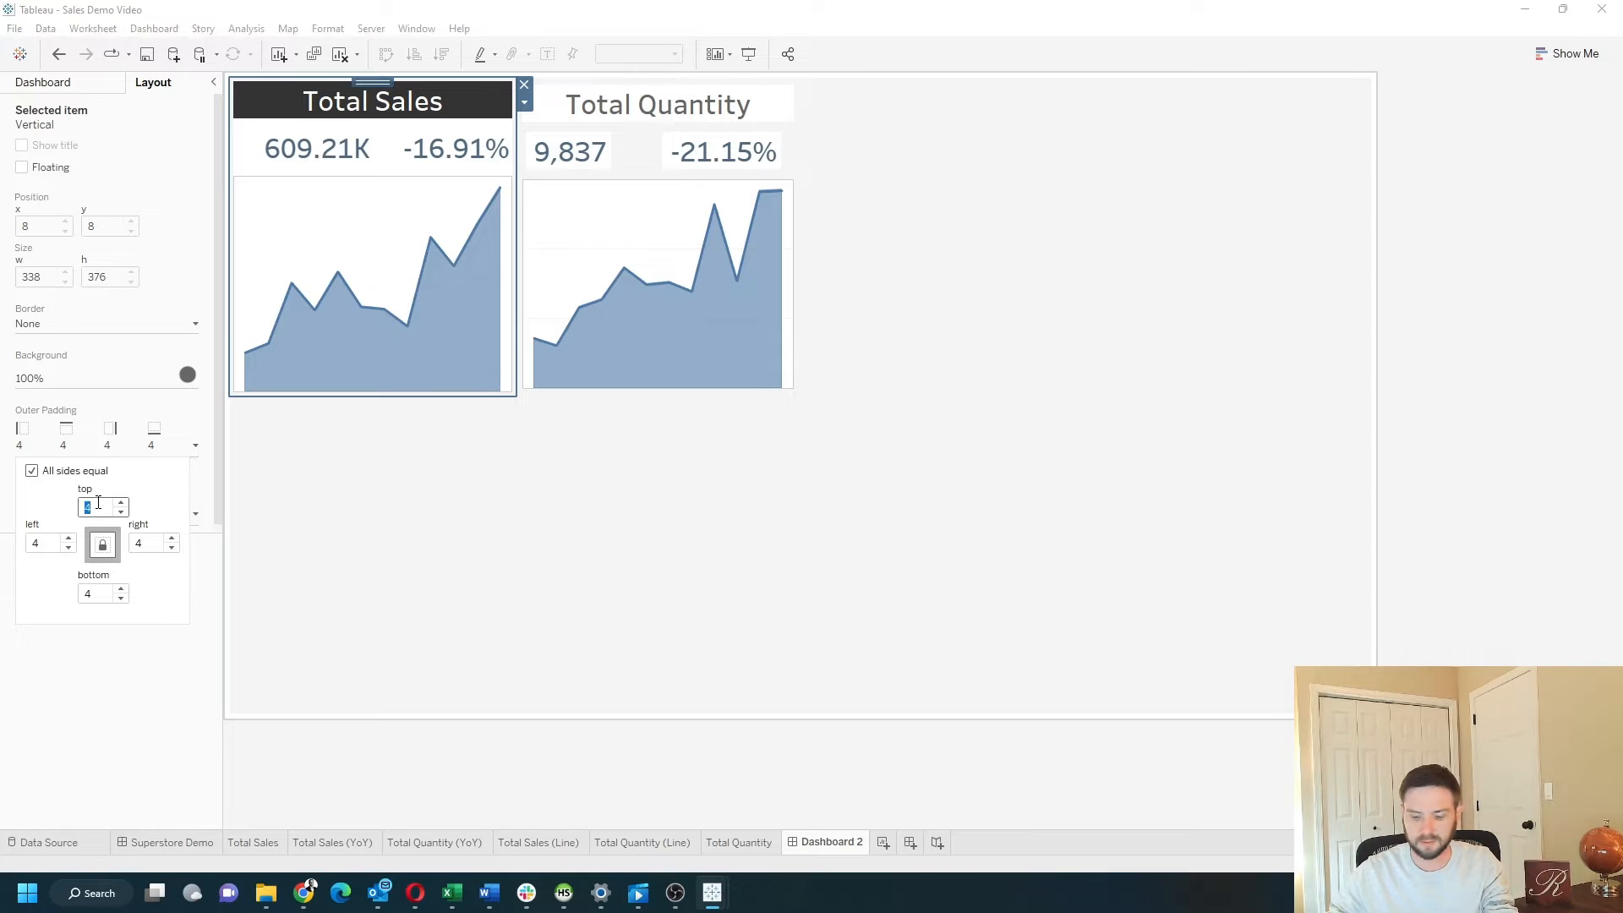
pyautogui.write('16')
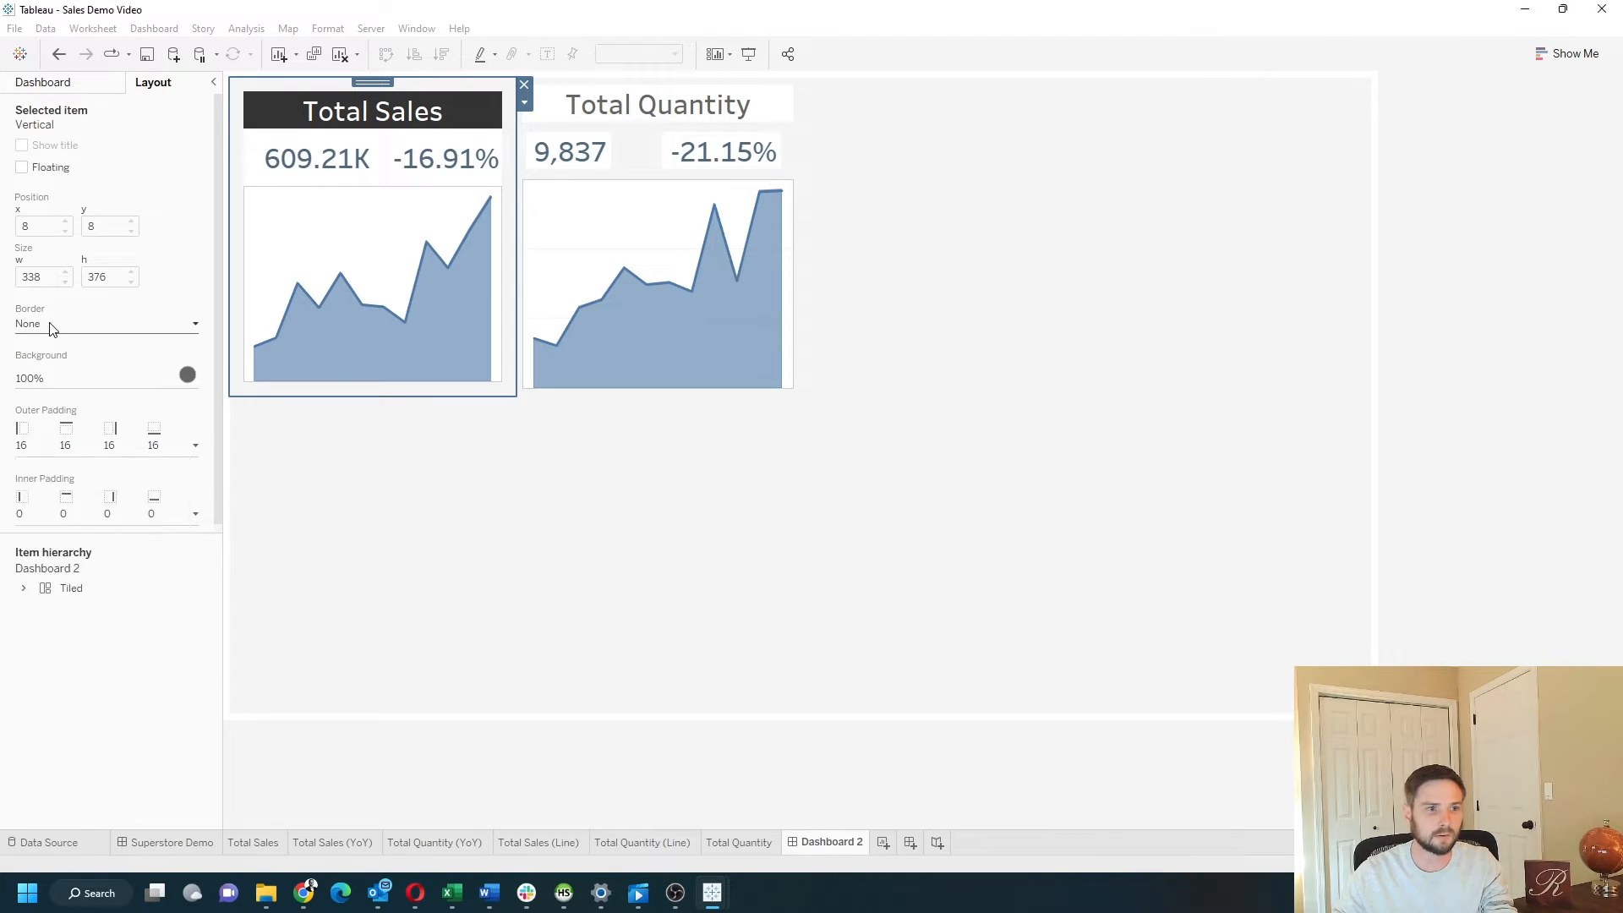
# Step: Add a solid line border around the Total Sales card's vertical container
pyautogui.click(51, 328)
pyautogui.click(64, 376)
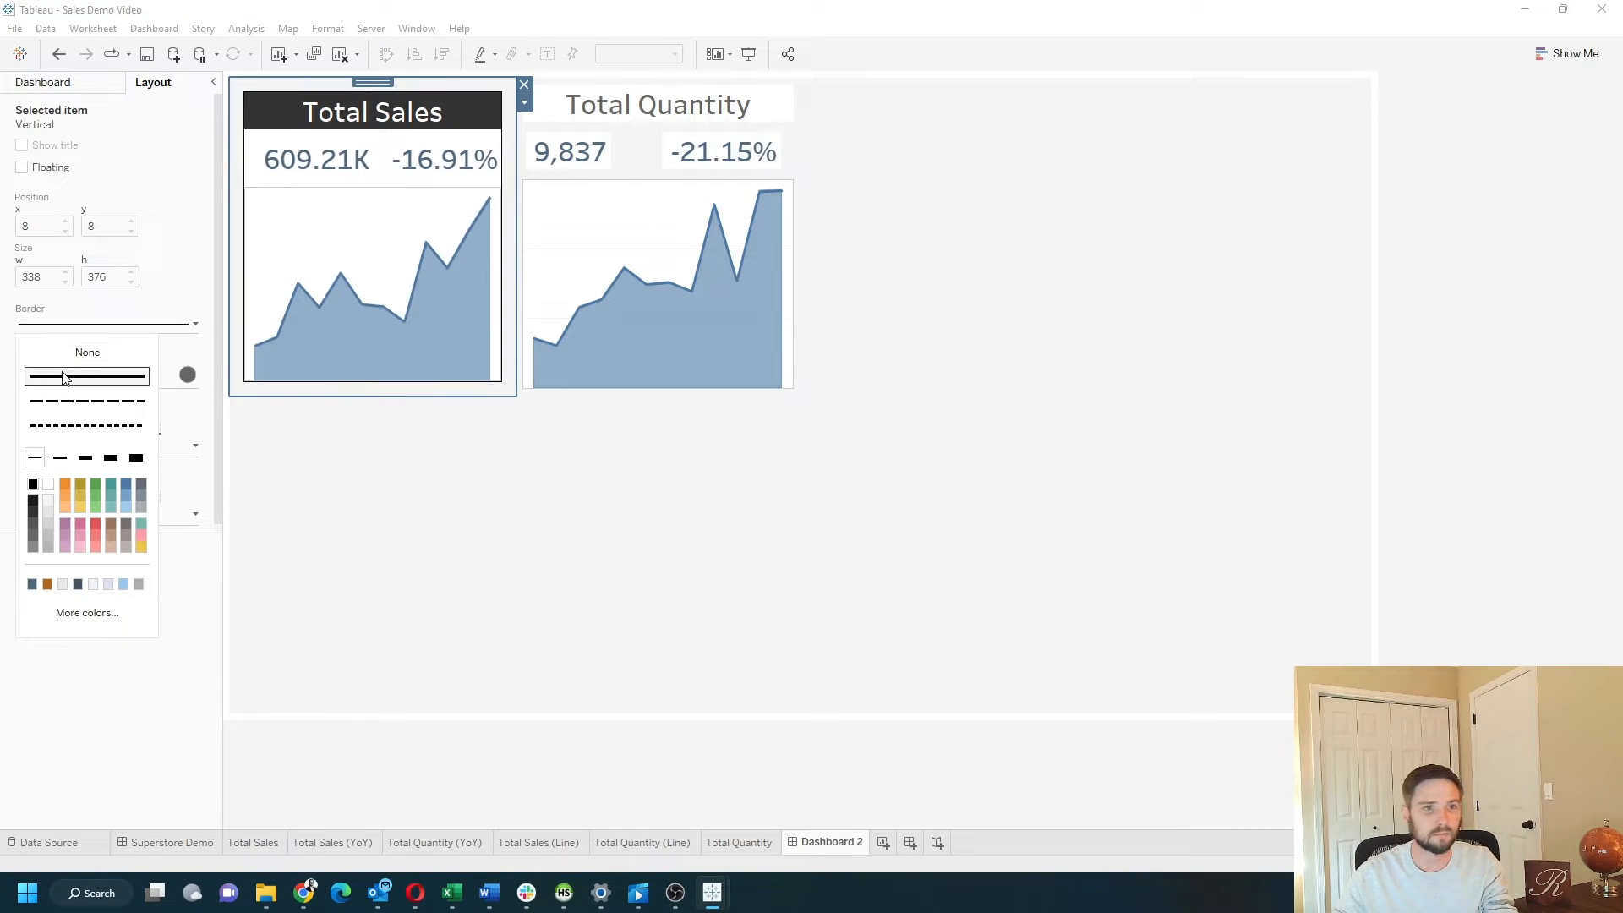
pyautogui.click(904, 350)
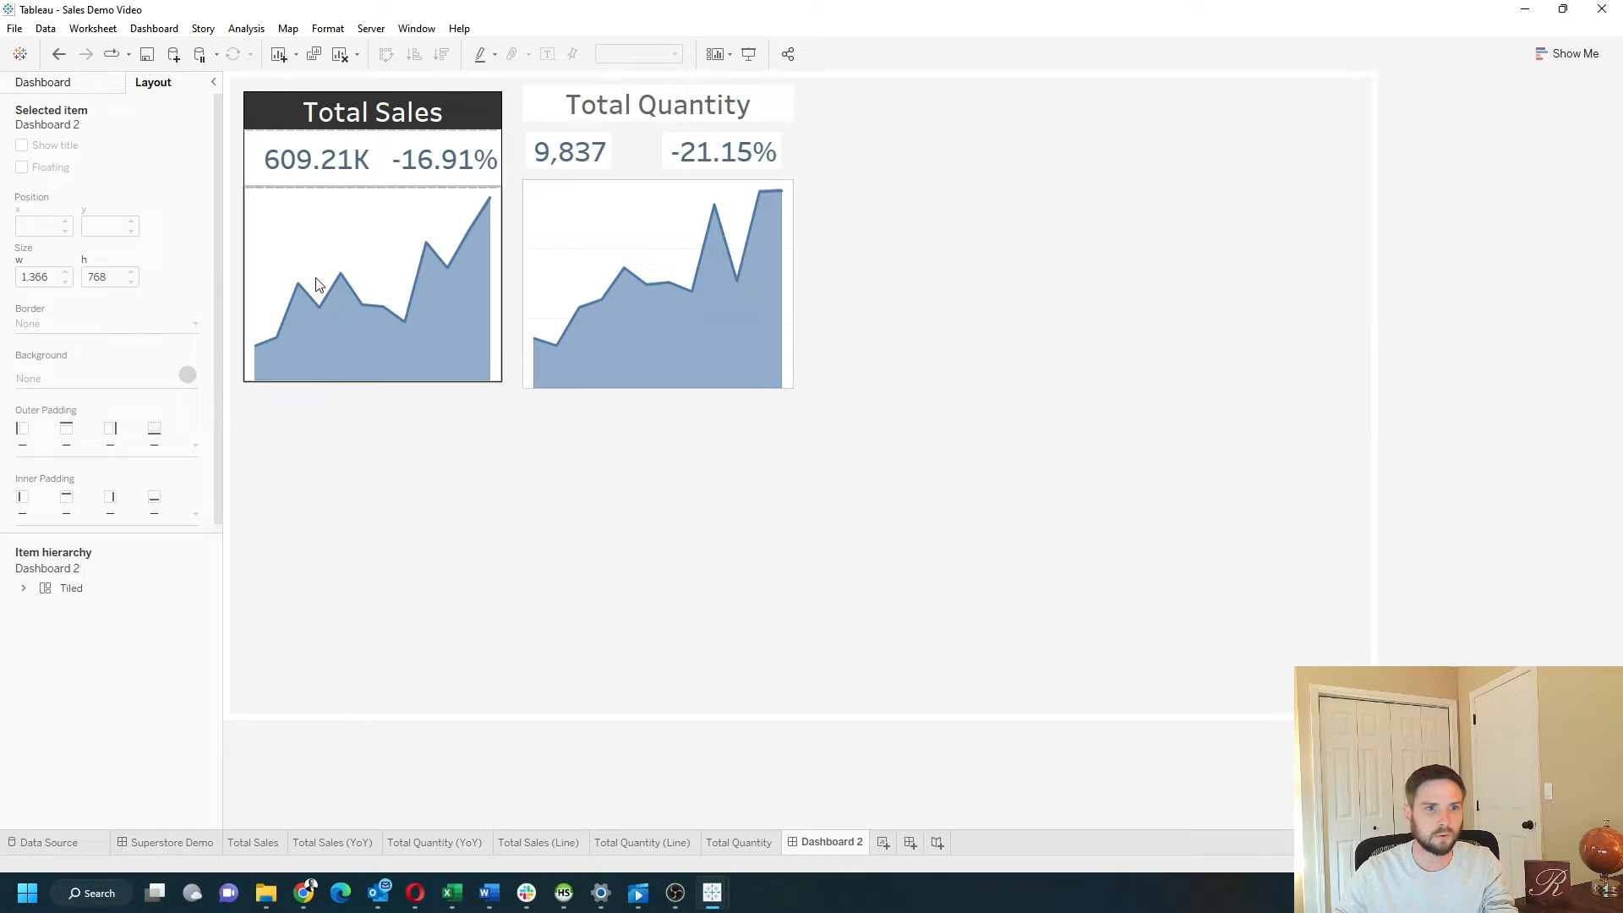
# Step: Set the row divider pane border of the Total Sales line chart to None
pyautogui.click(353, 245)
pyautogui.rightClick(353, 234)
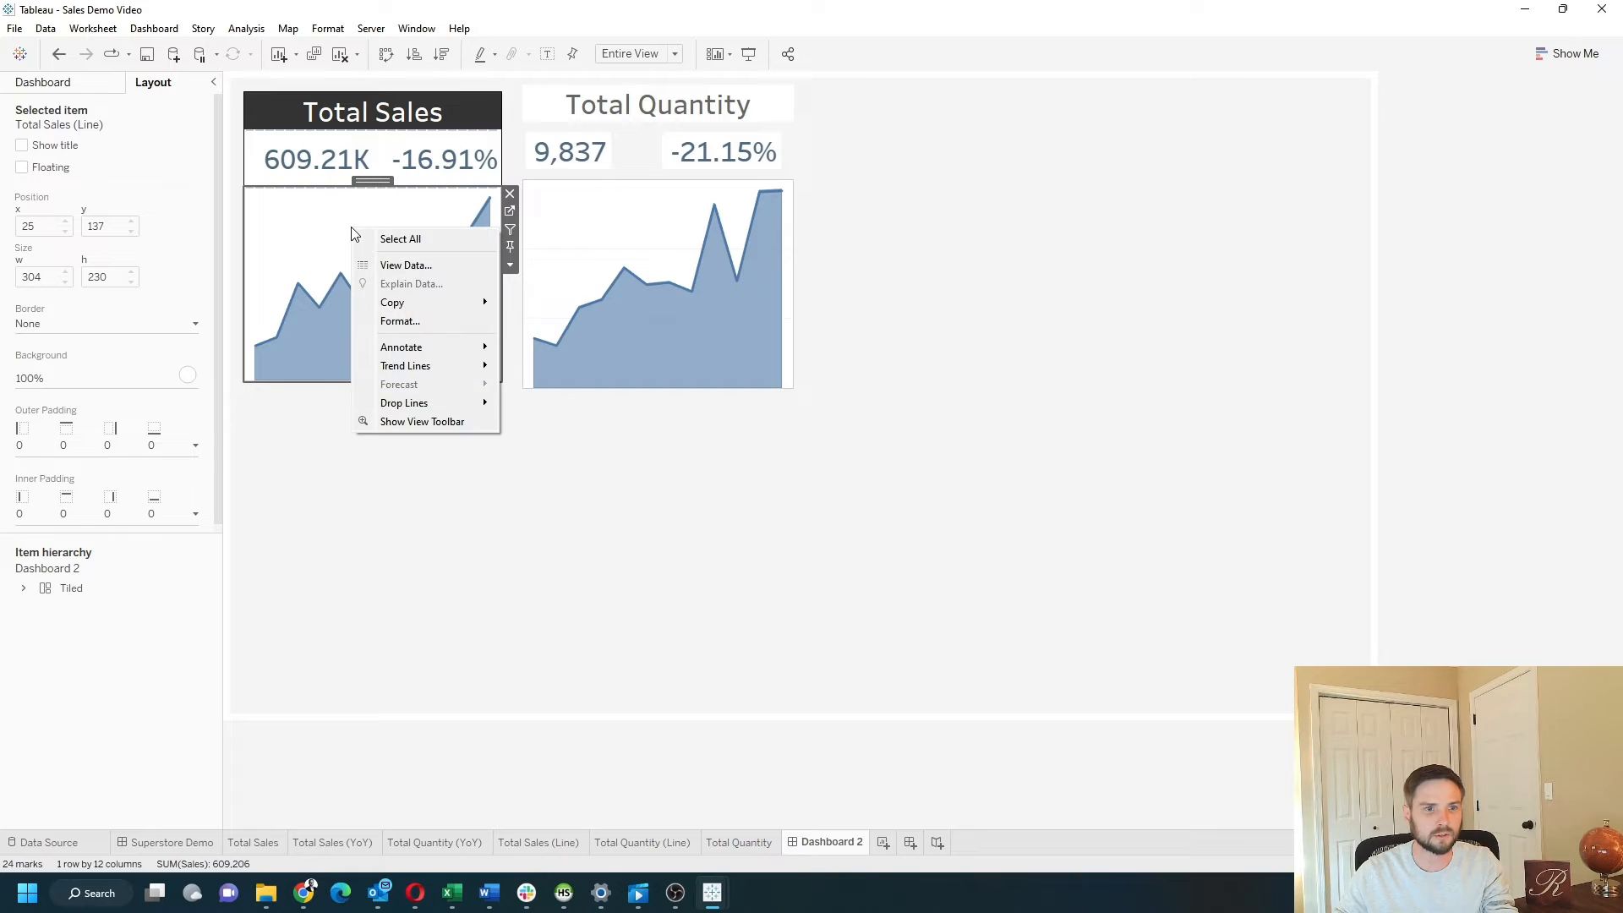
pyautogui.click(397, 321)
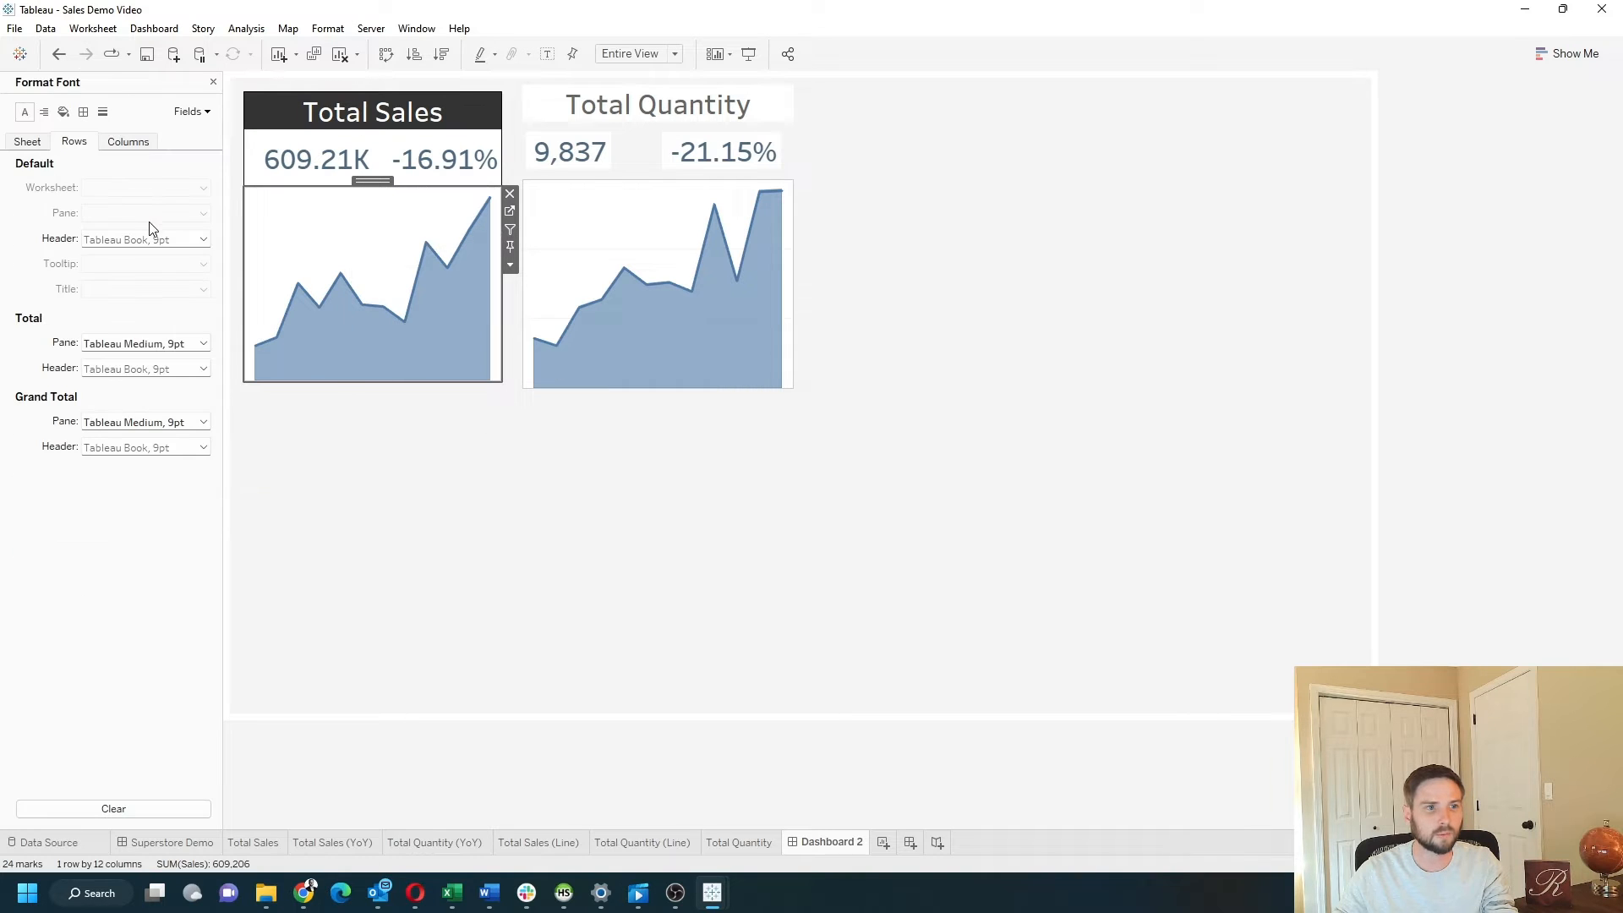
pyautogui.click(102, 112)
pyautogui.click(82, 112)
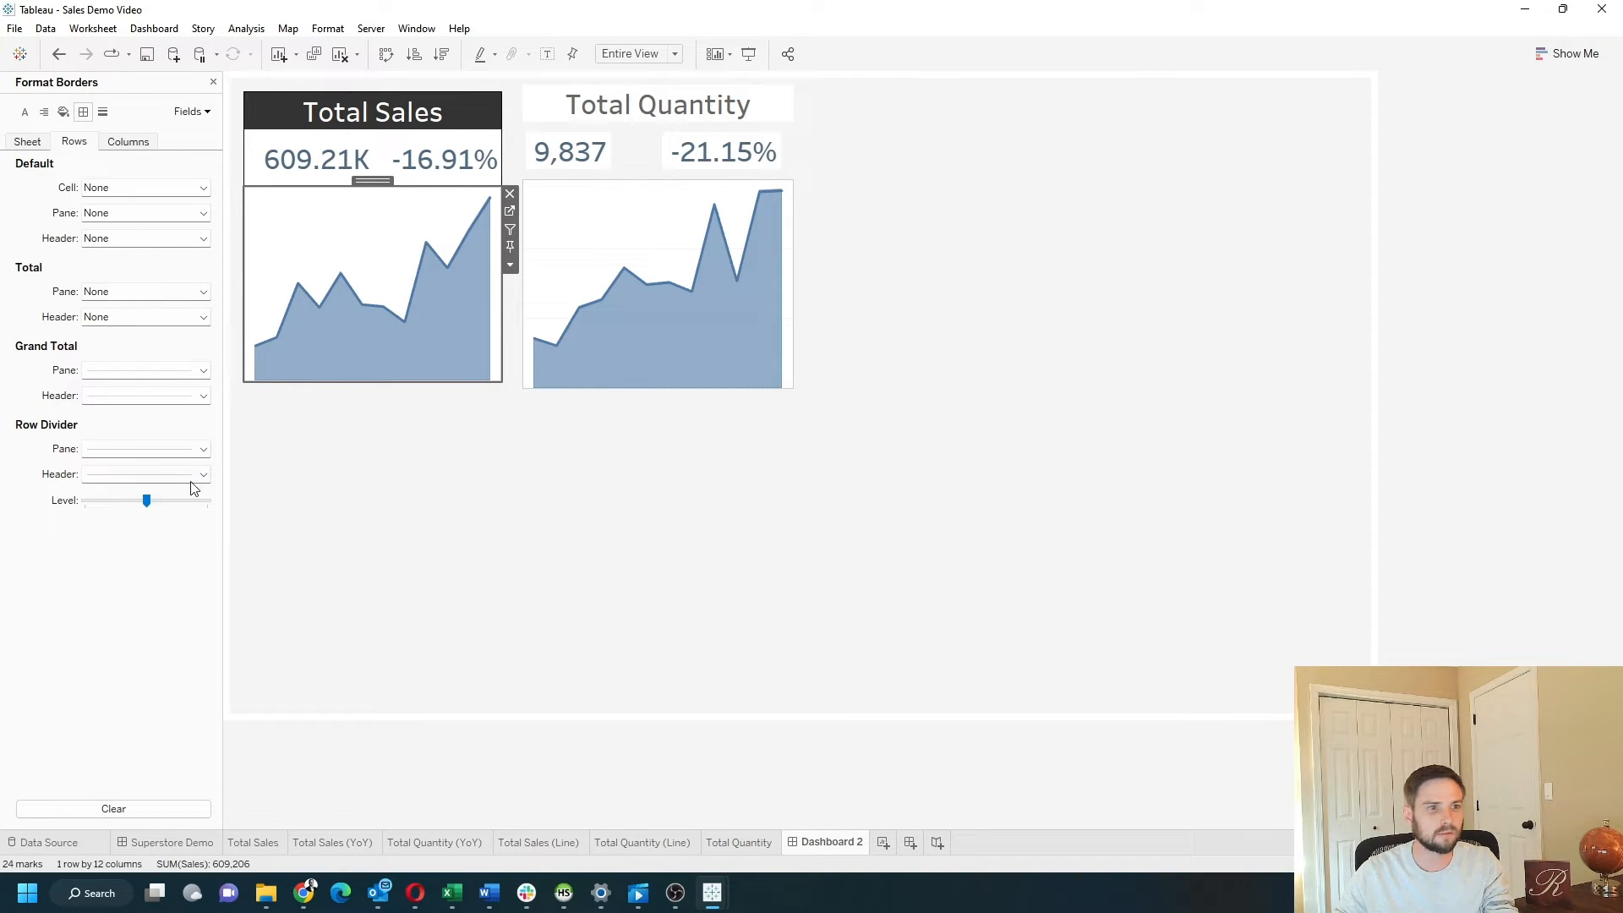
pyautogui.click(135, 449)
pyautogui.click(138, 471)
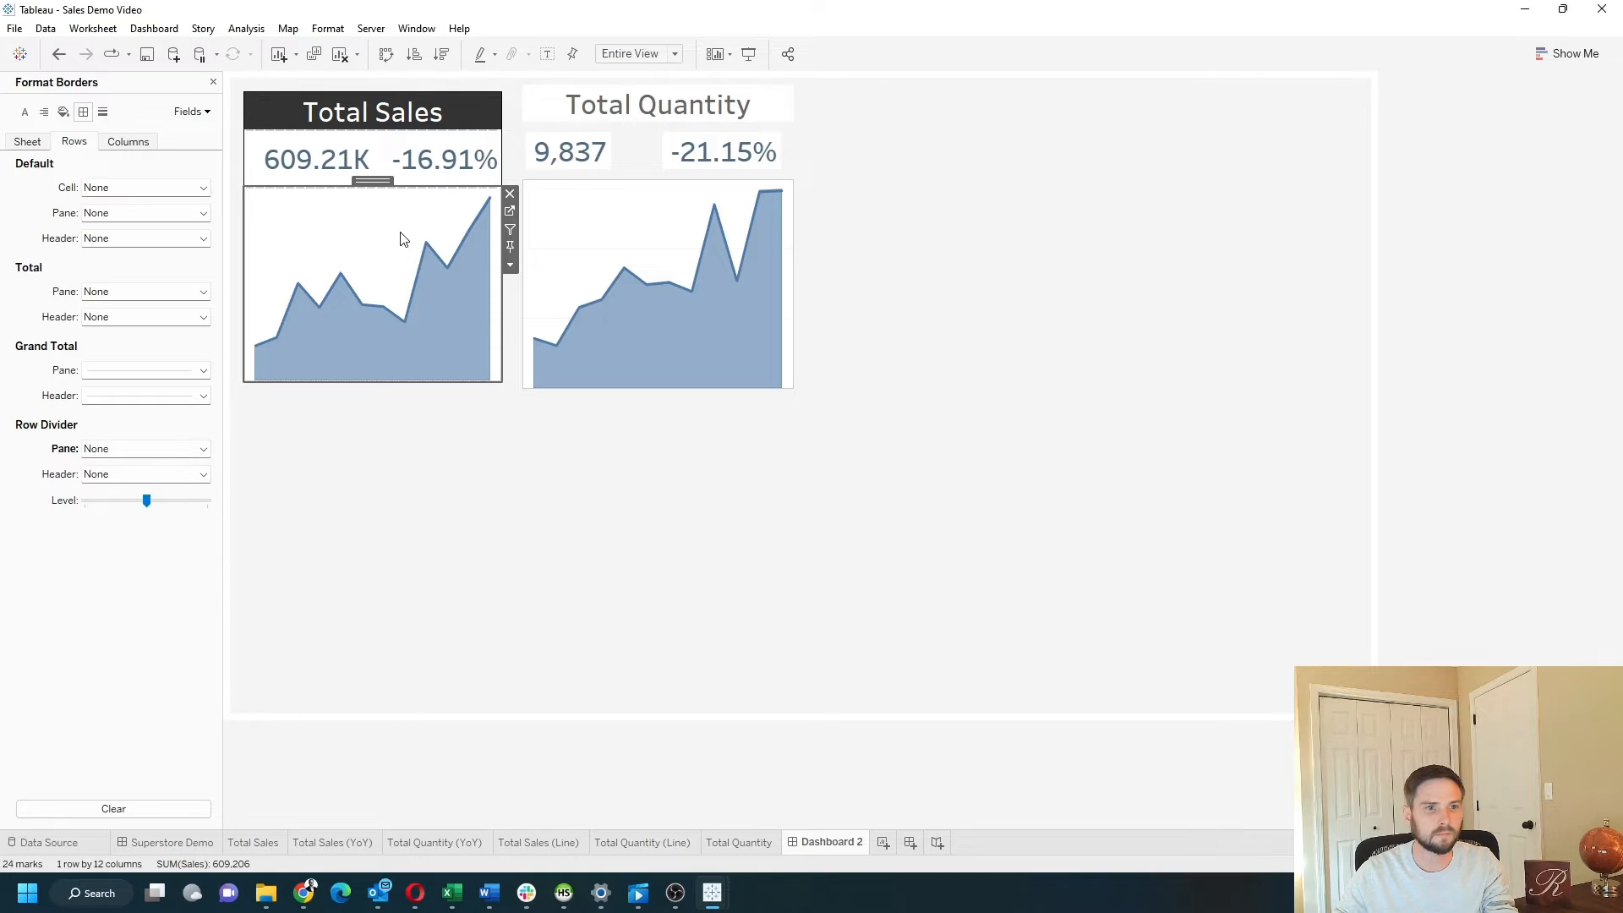
pyautogui.click(1071, 343)
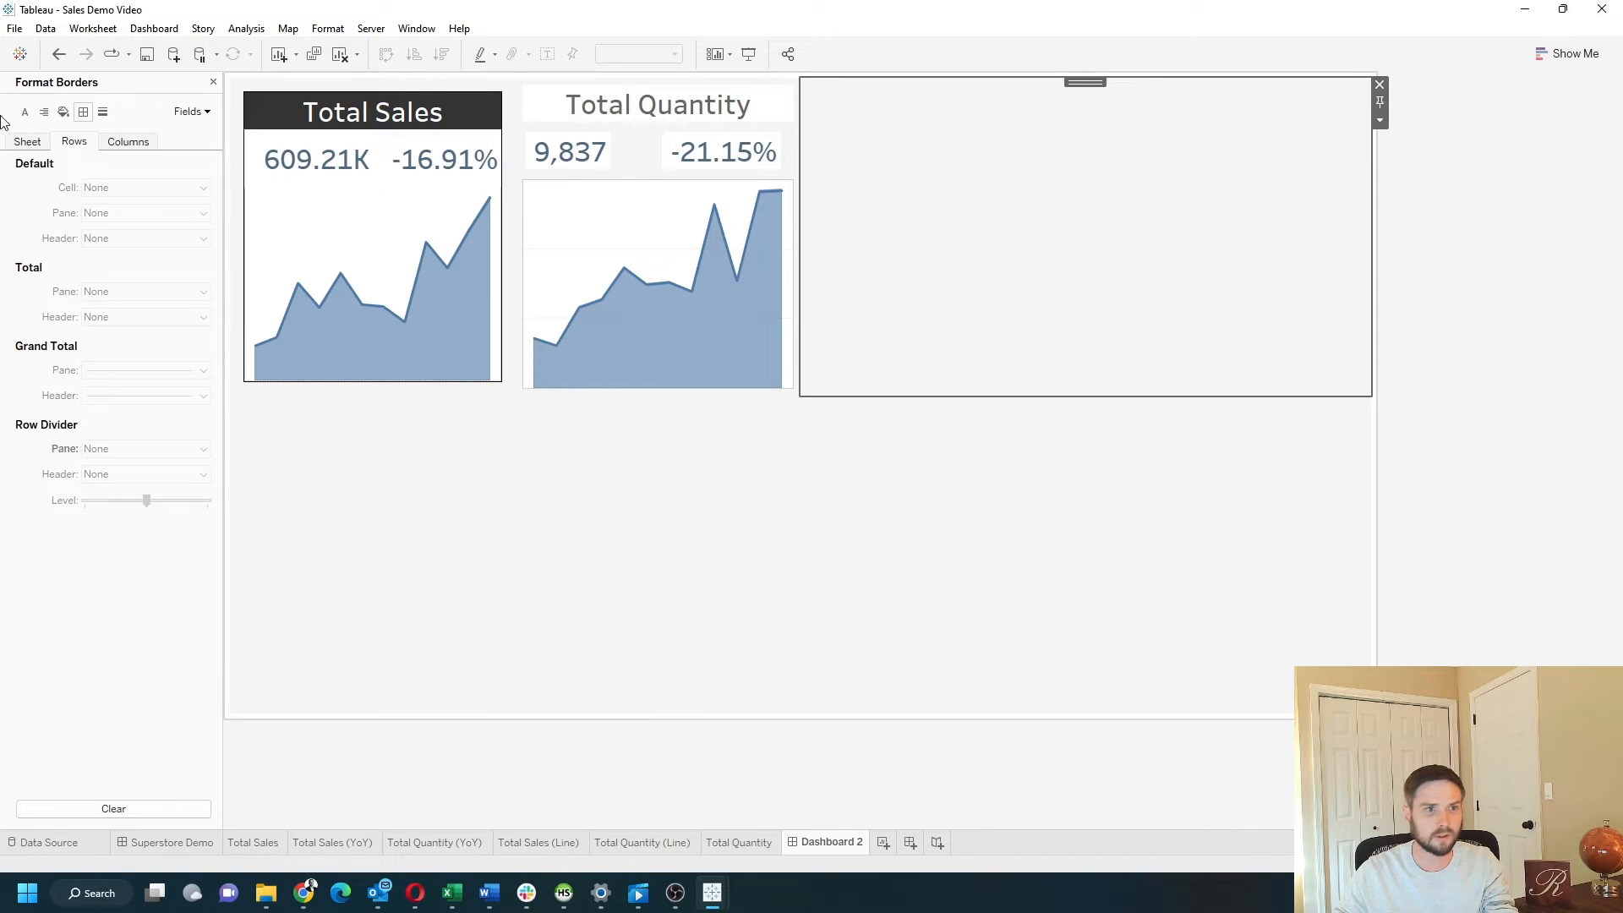
pyautogui.click(213, 82)
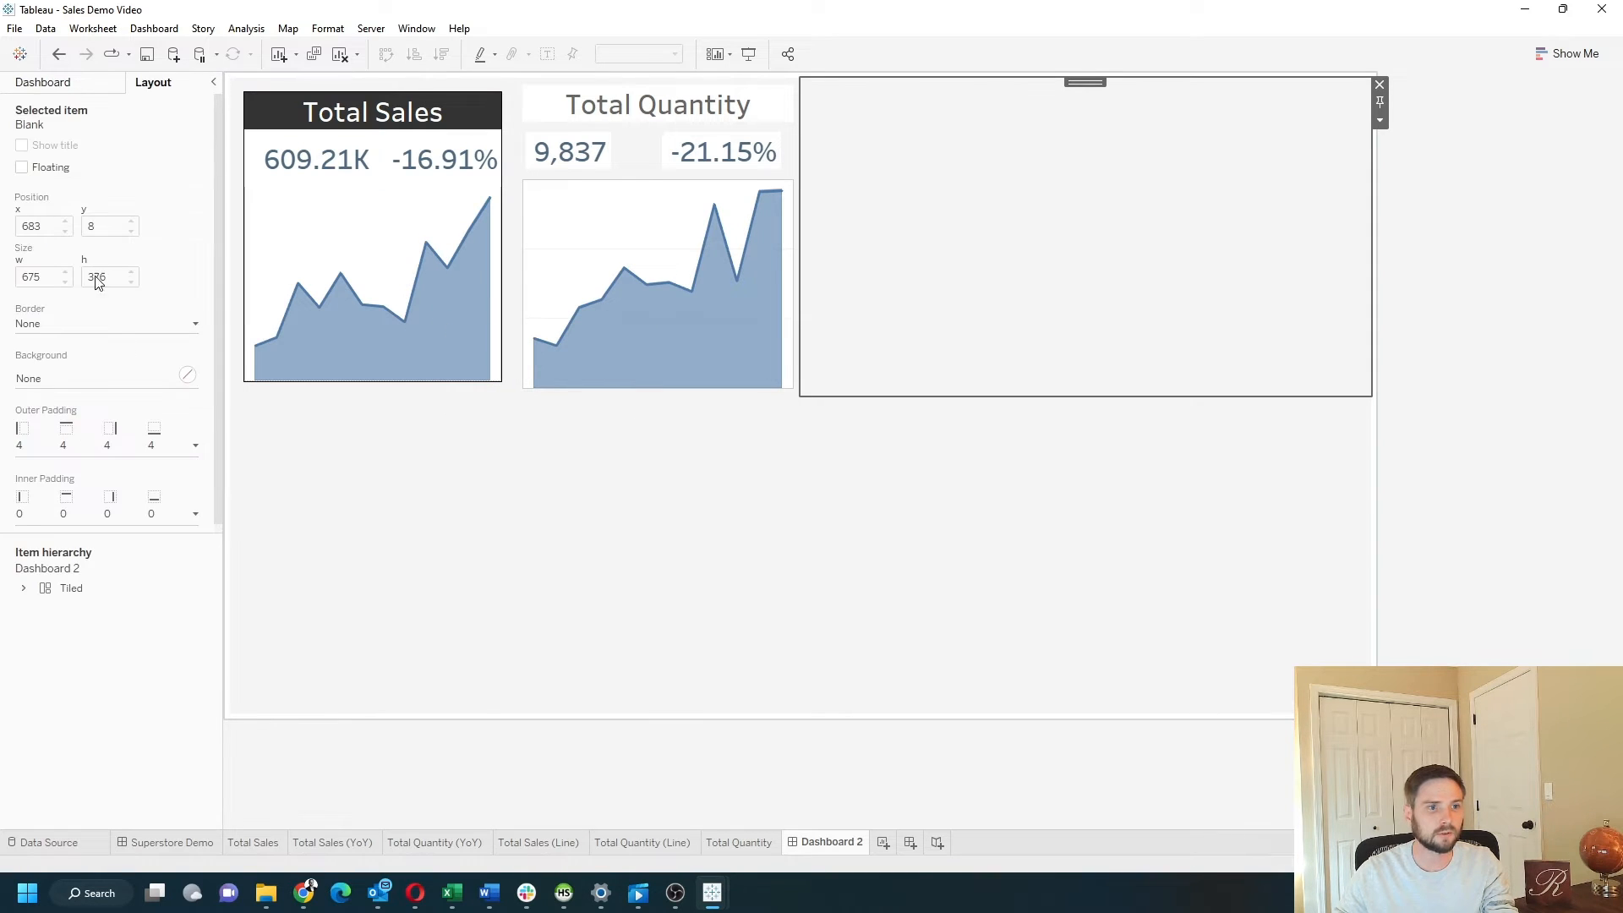
# Step: Add a blank object below the line chart in the Total Sales card and set its outer padding to 0 on all sides
pyautogui.click(99, 91)
pyautogui.moveTo(154, 652); pyautogui.dragTo(346, 563)
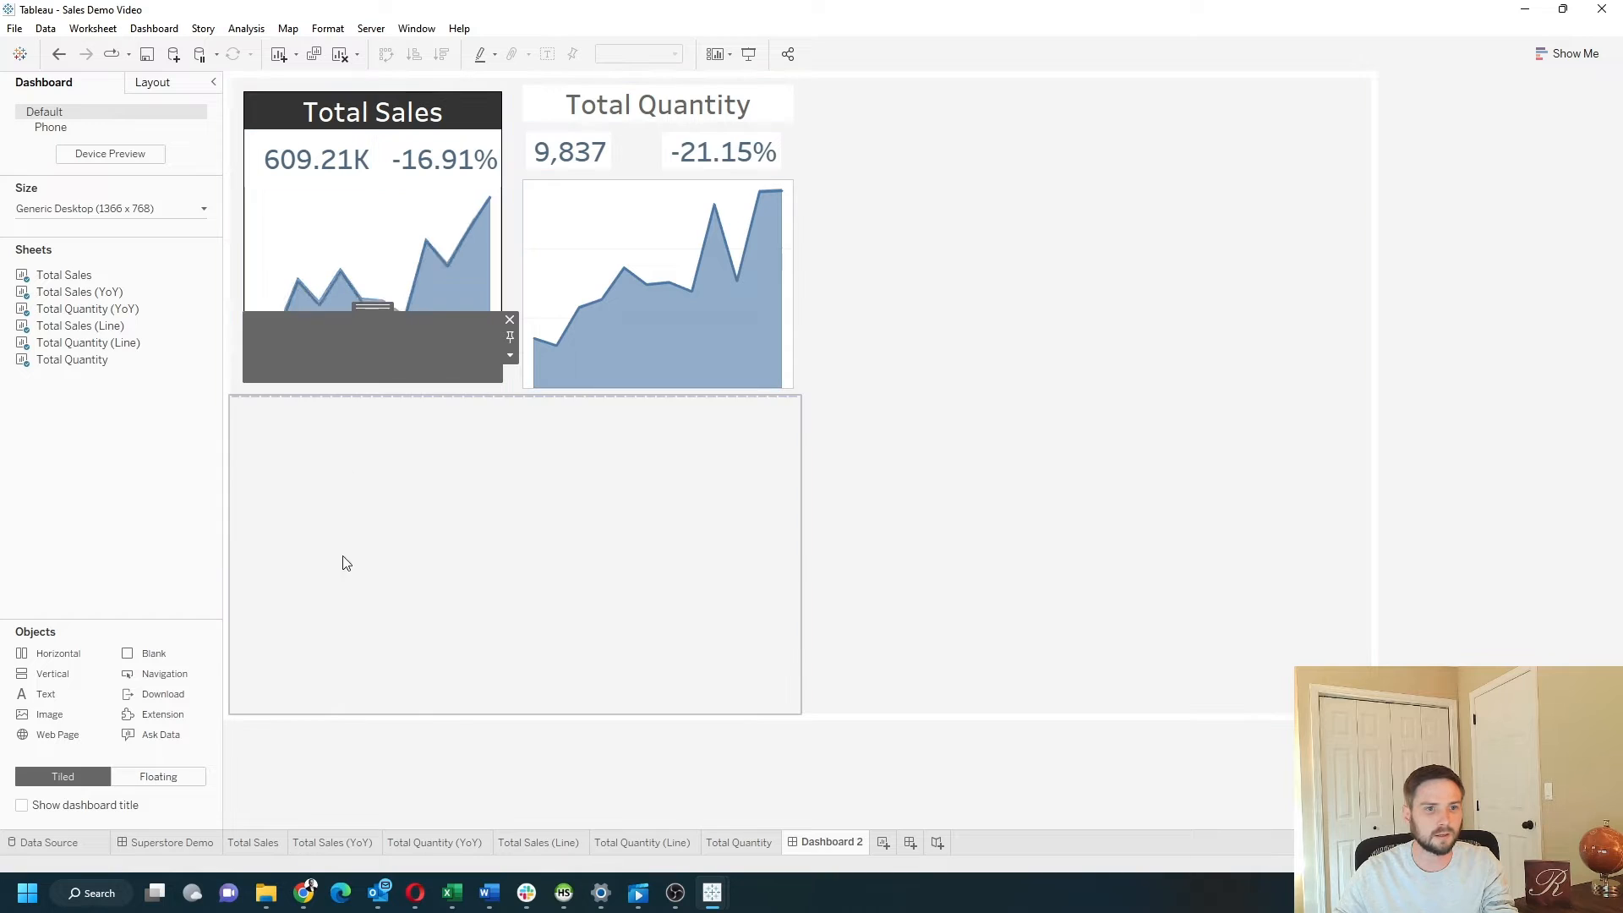
pyautogui.click(170, 89)
pyautogui.click(66, 440)
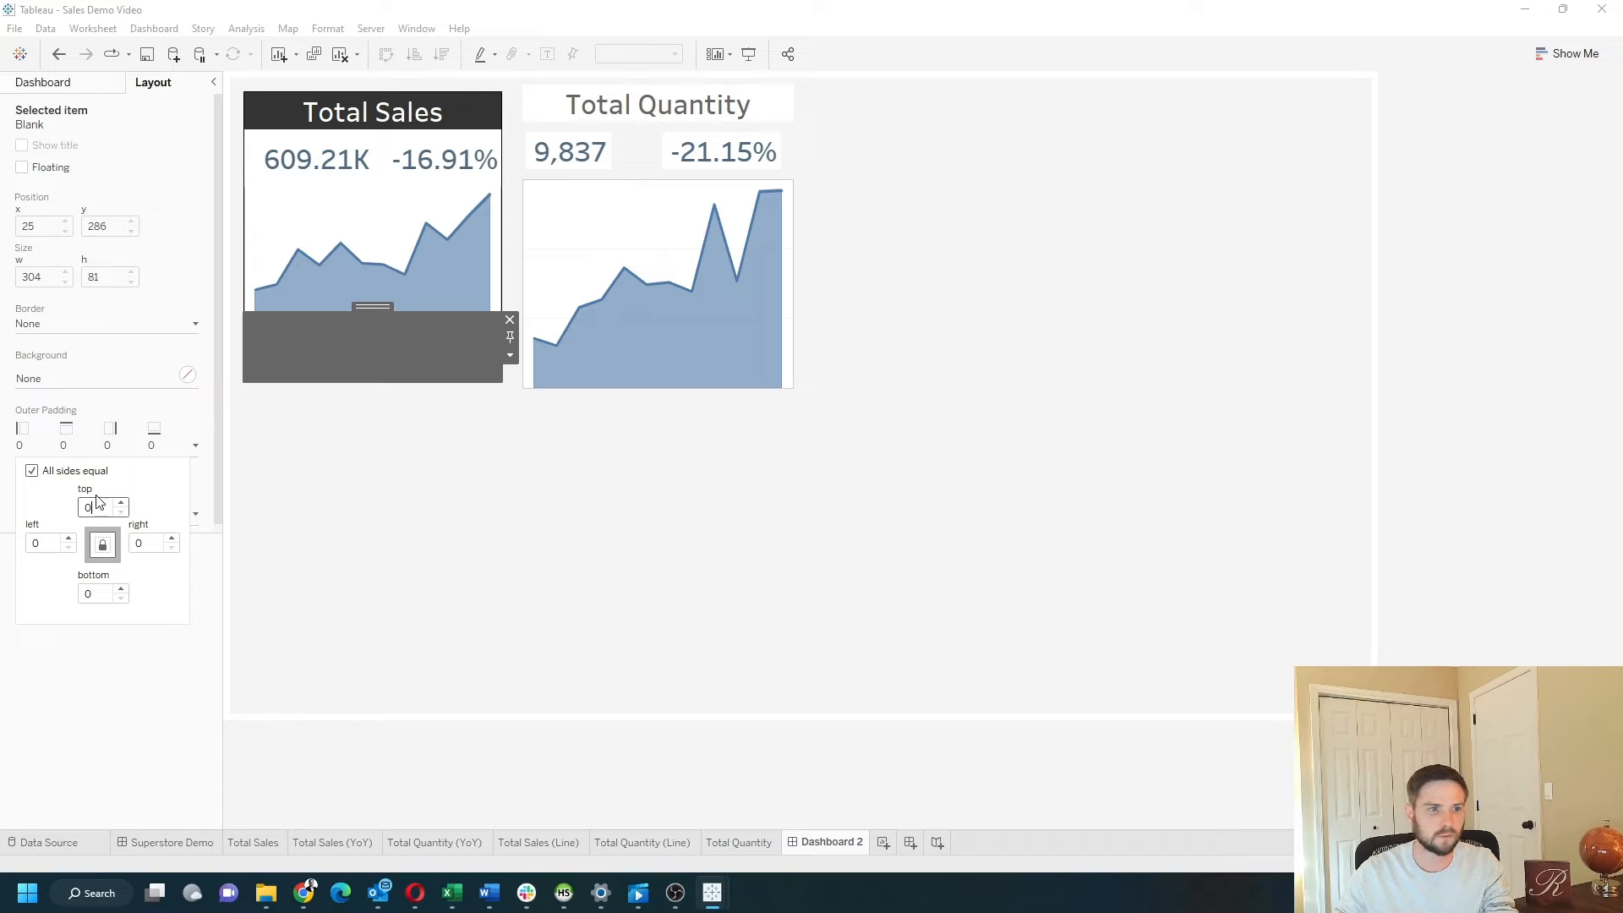
# Step: Give the blank object a white background and shorten it to a thin strip, leaving the line chart about 198 pixels high
pyautogui.click(50, 384)
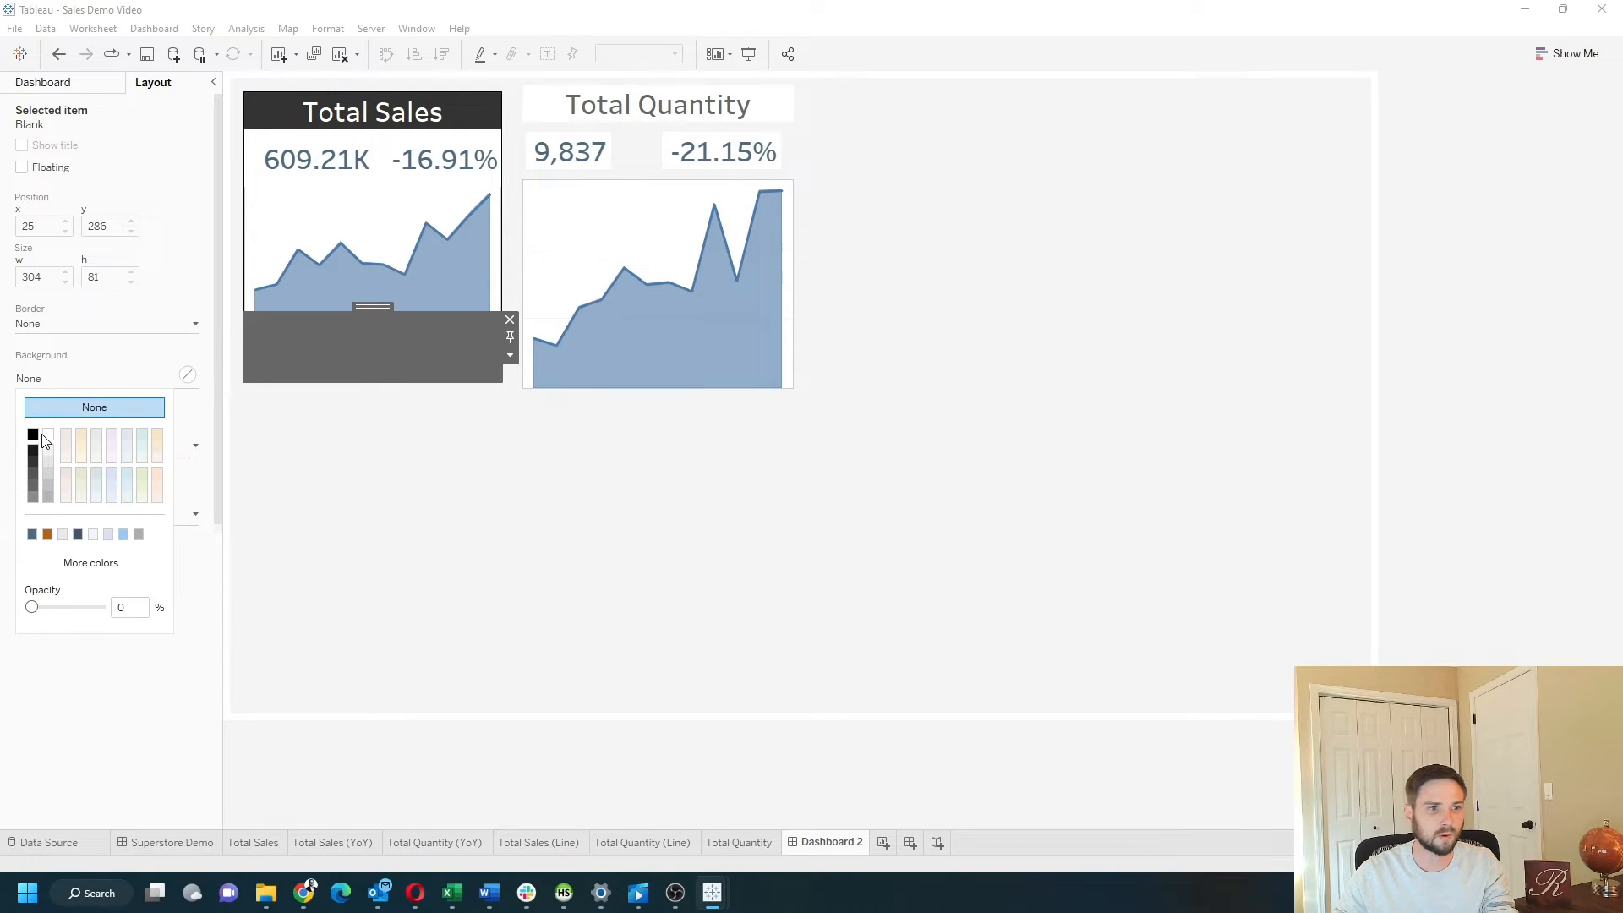
pyautogui.click(48, 435)
pyautogui.moveTo(317, 315); pyautogui.dragTo(319, 356)
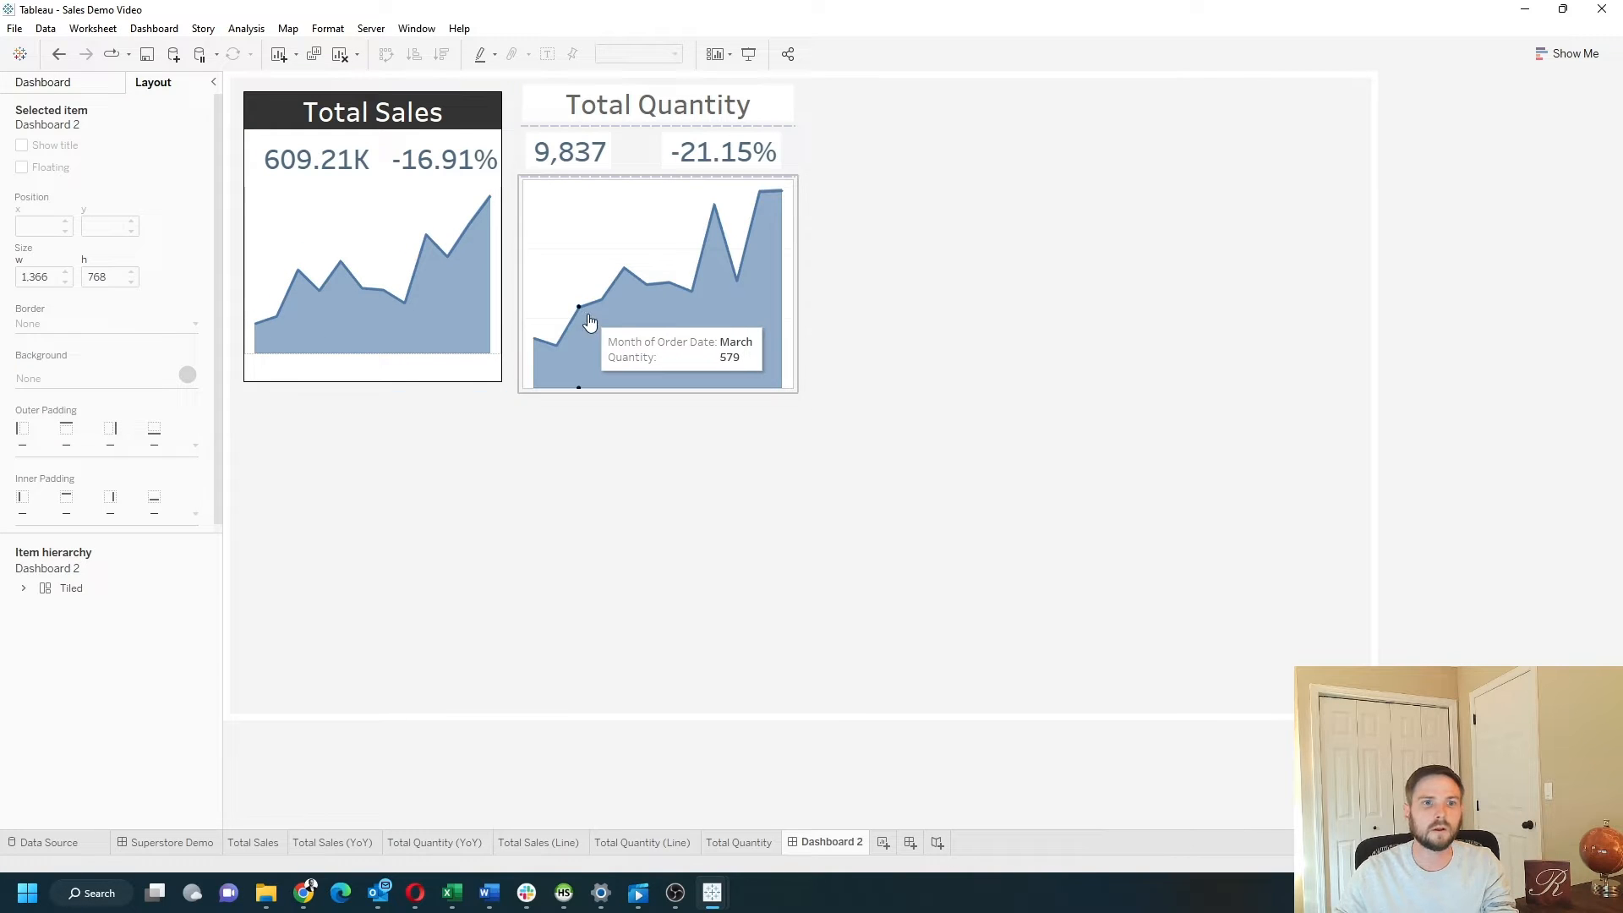
# Step: Set the inner padding of the Total Sales line chart to 10 on all sides
pyautogui.click(333, 218)
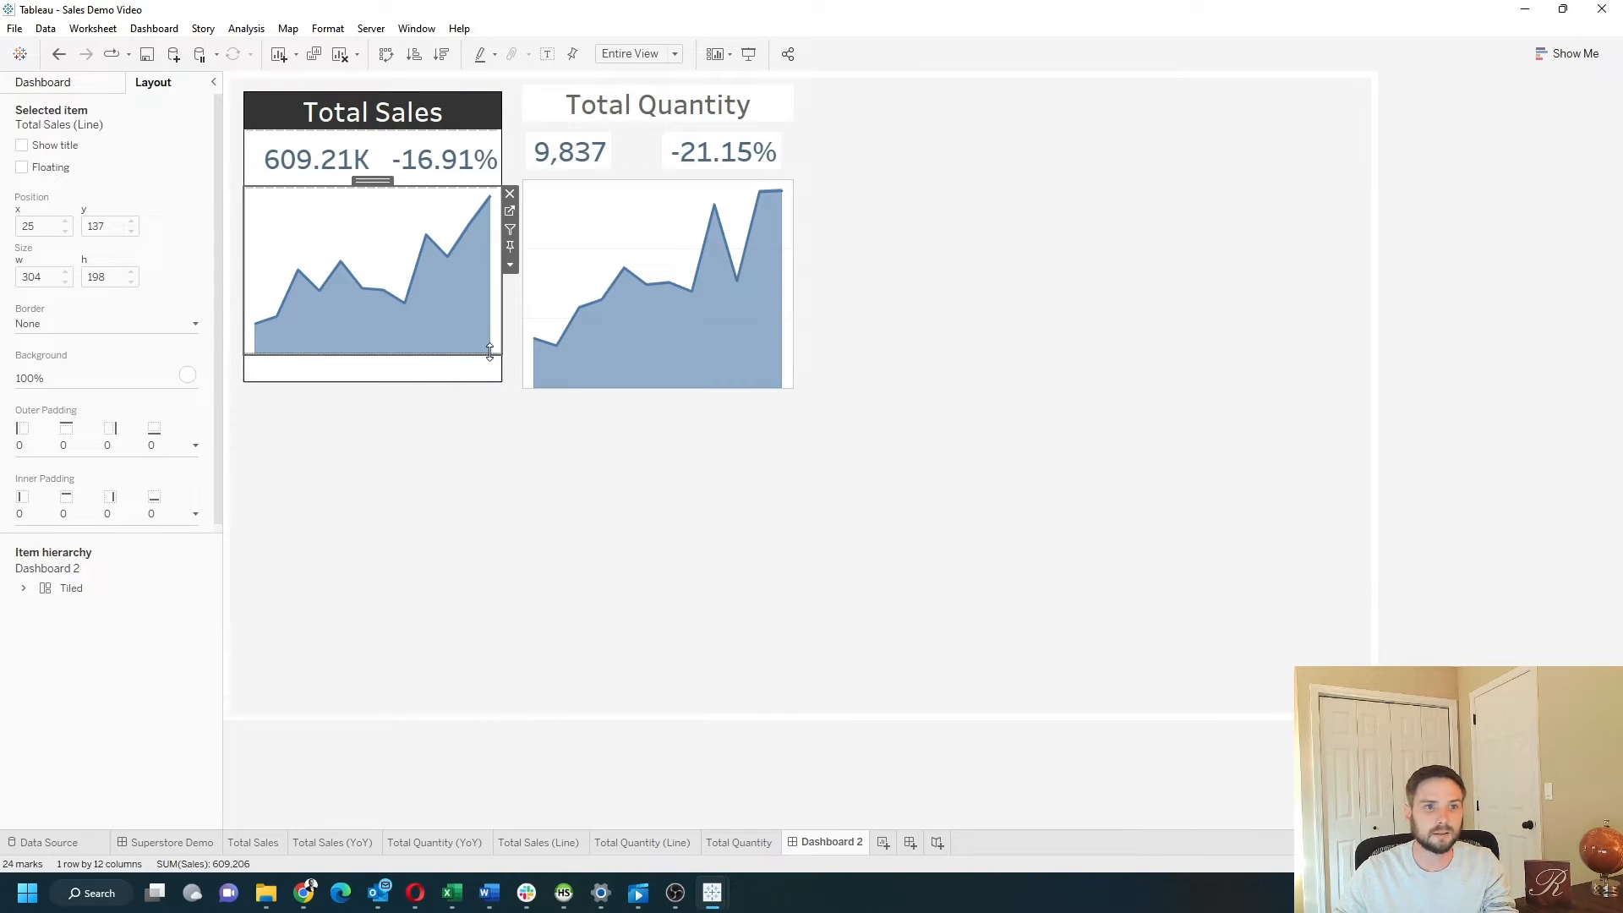
pyautogui.click(87, 506)
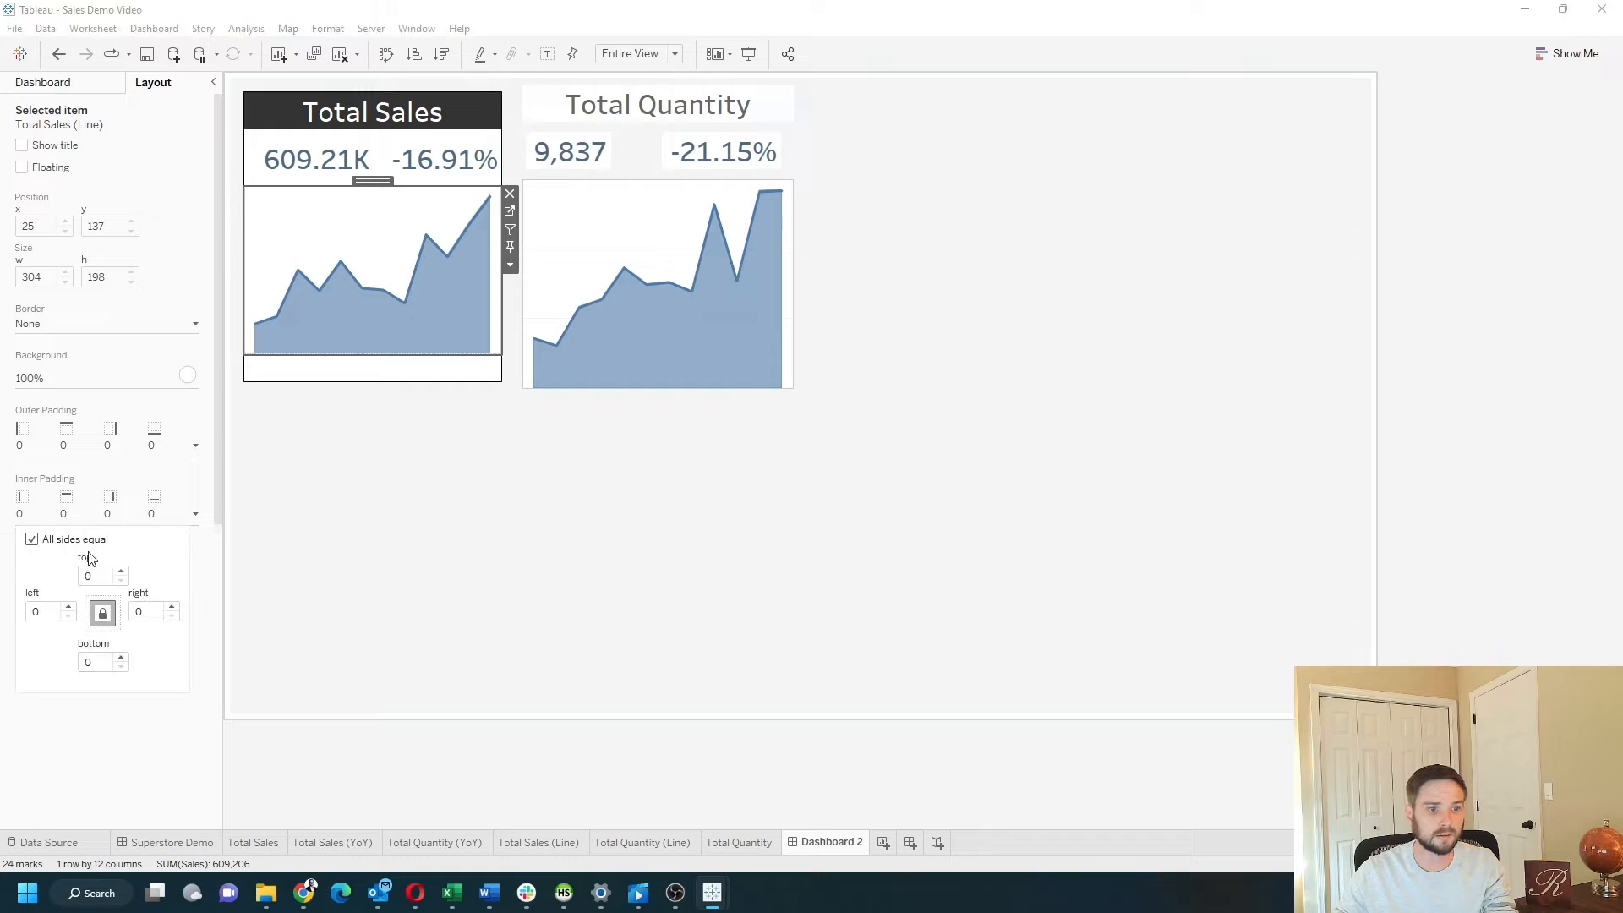
pyautogui.write('10')
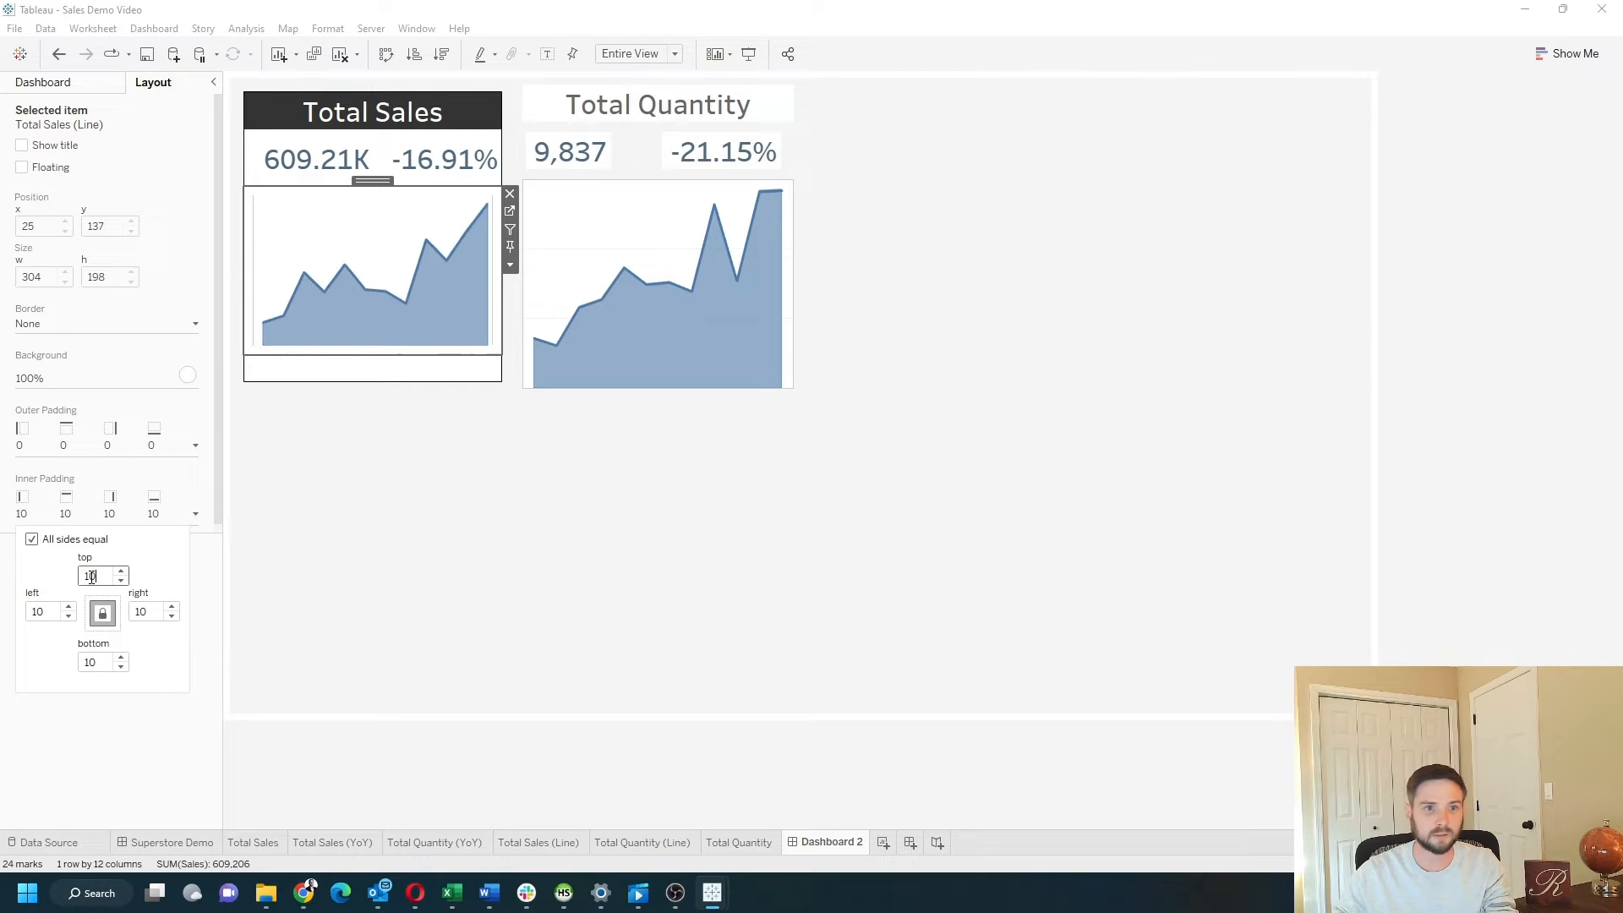
# Step: Set the column divider pane border of the Total Sales line chart to None
pyautogui.rightClick(333, 221)
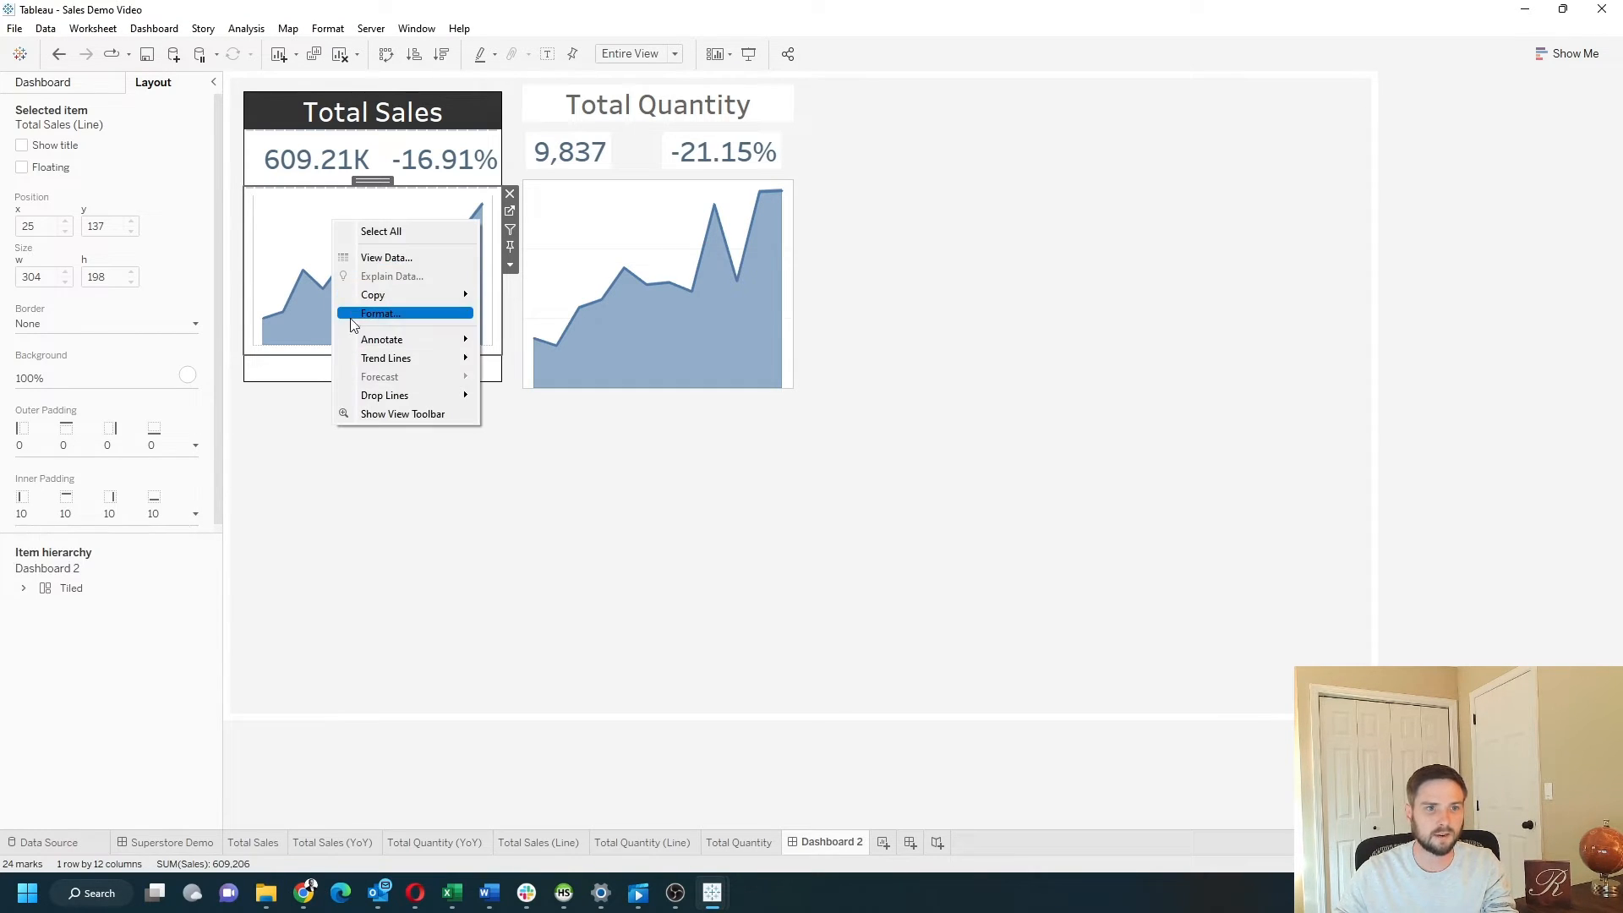
pyautogui.click(393, 314)
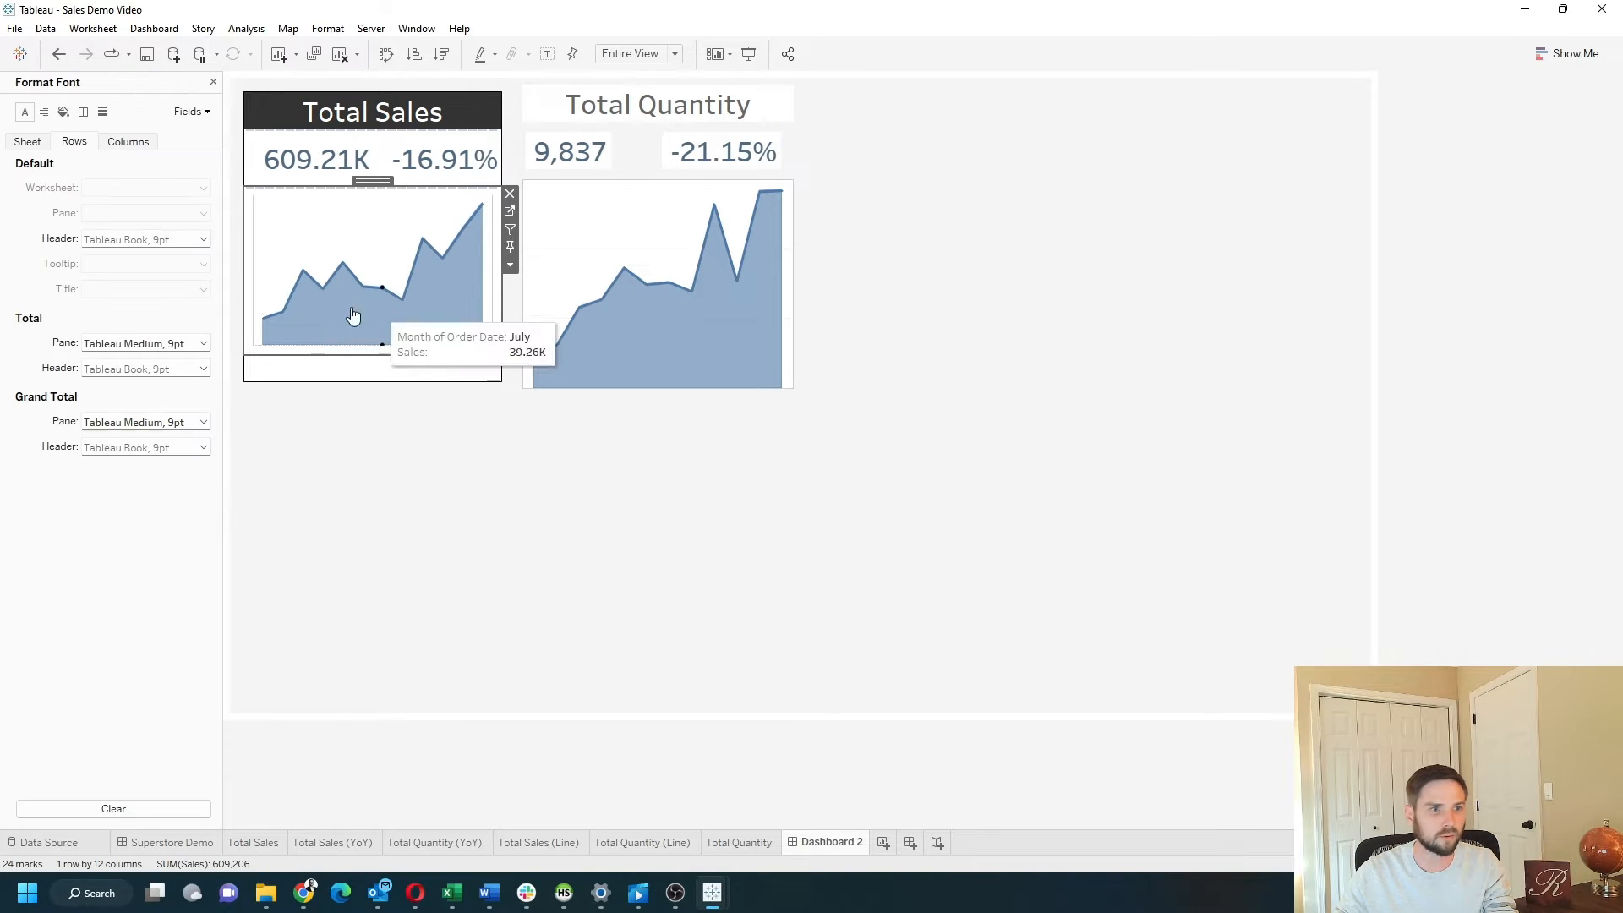
pyautogui.click(82, 112)
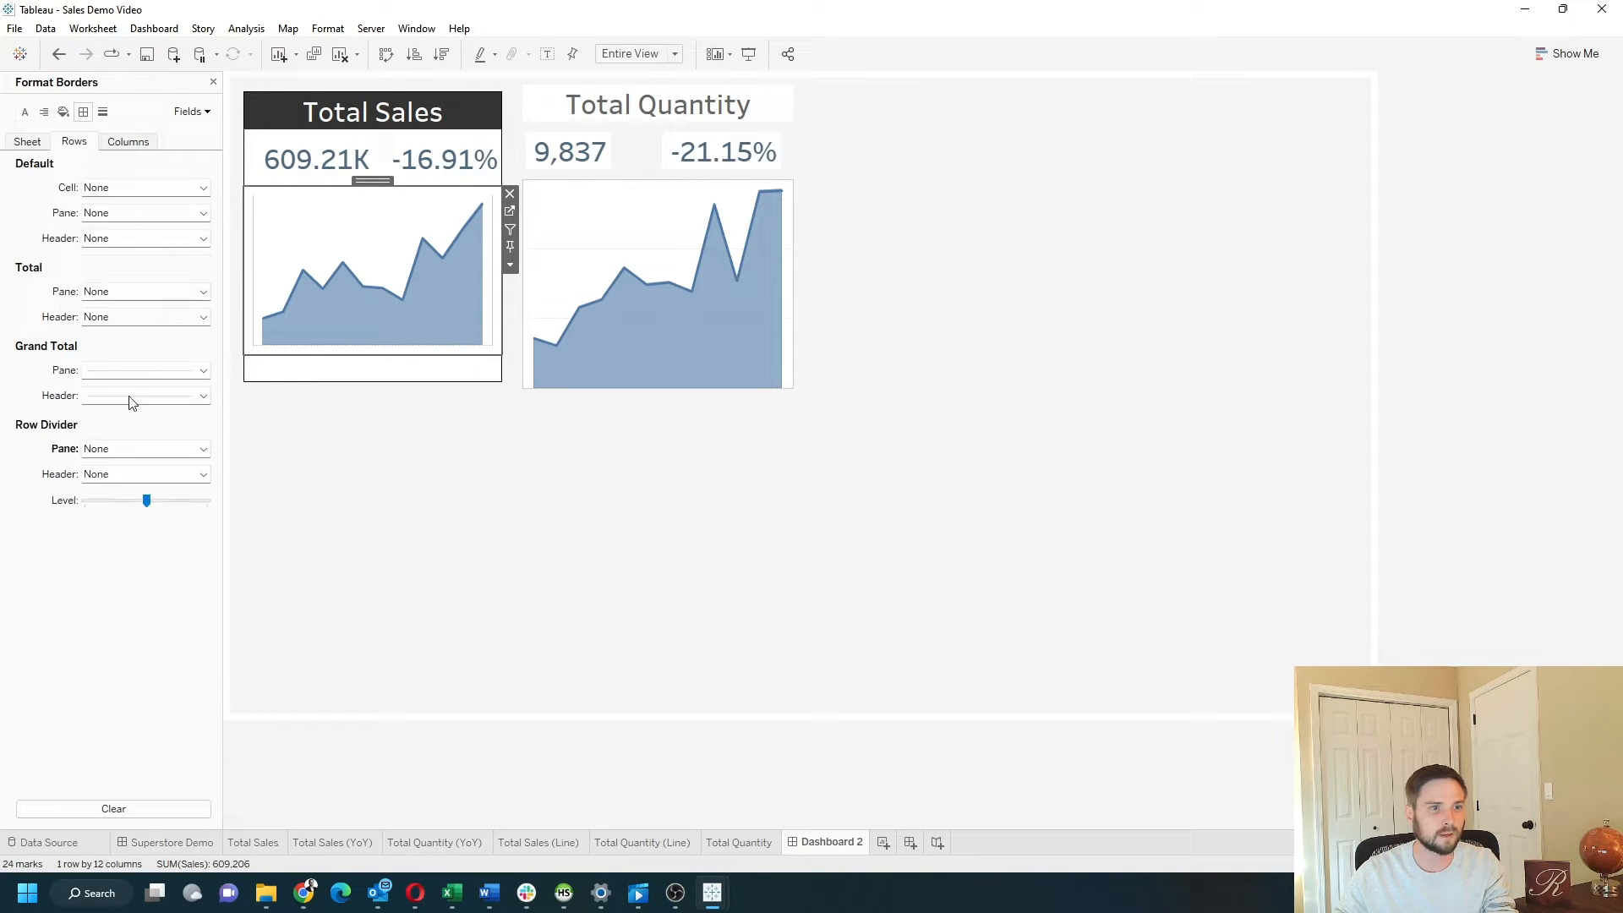
pyautogui.click(129, 139)
pyautogui.click(140, 451)
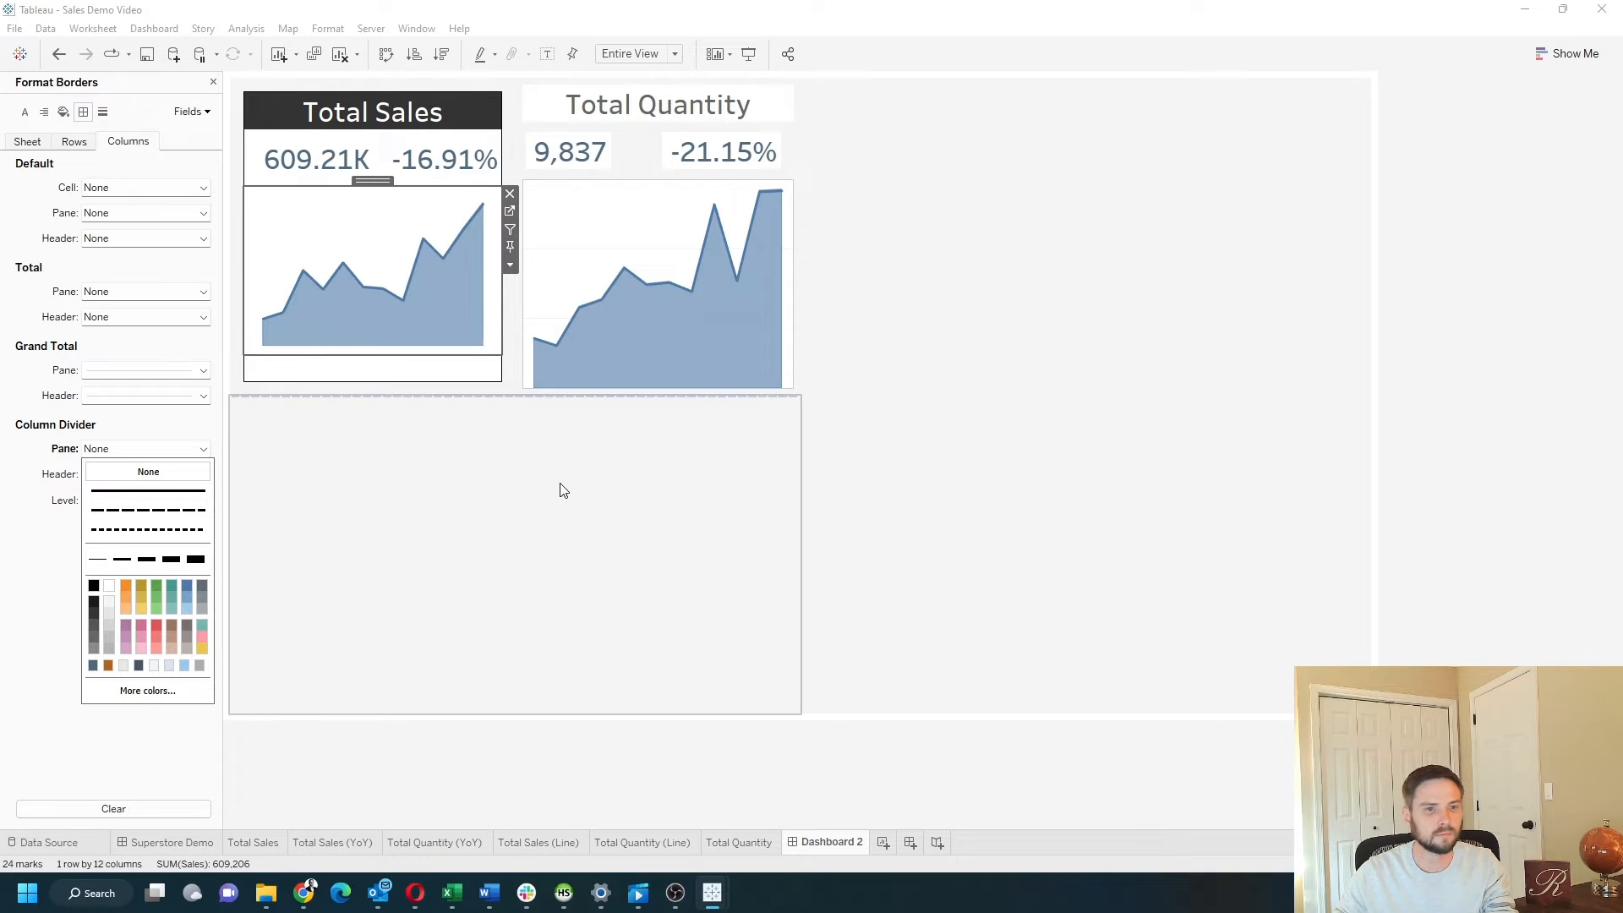
pyautogui.click(1073, 367)
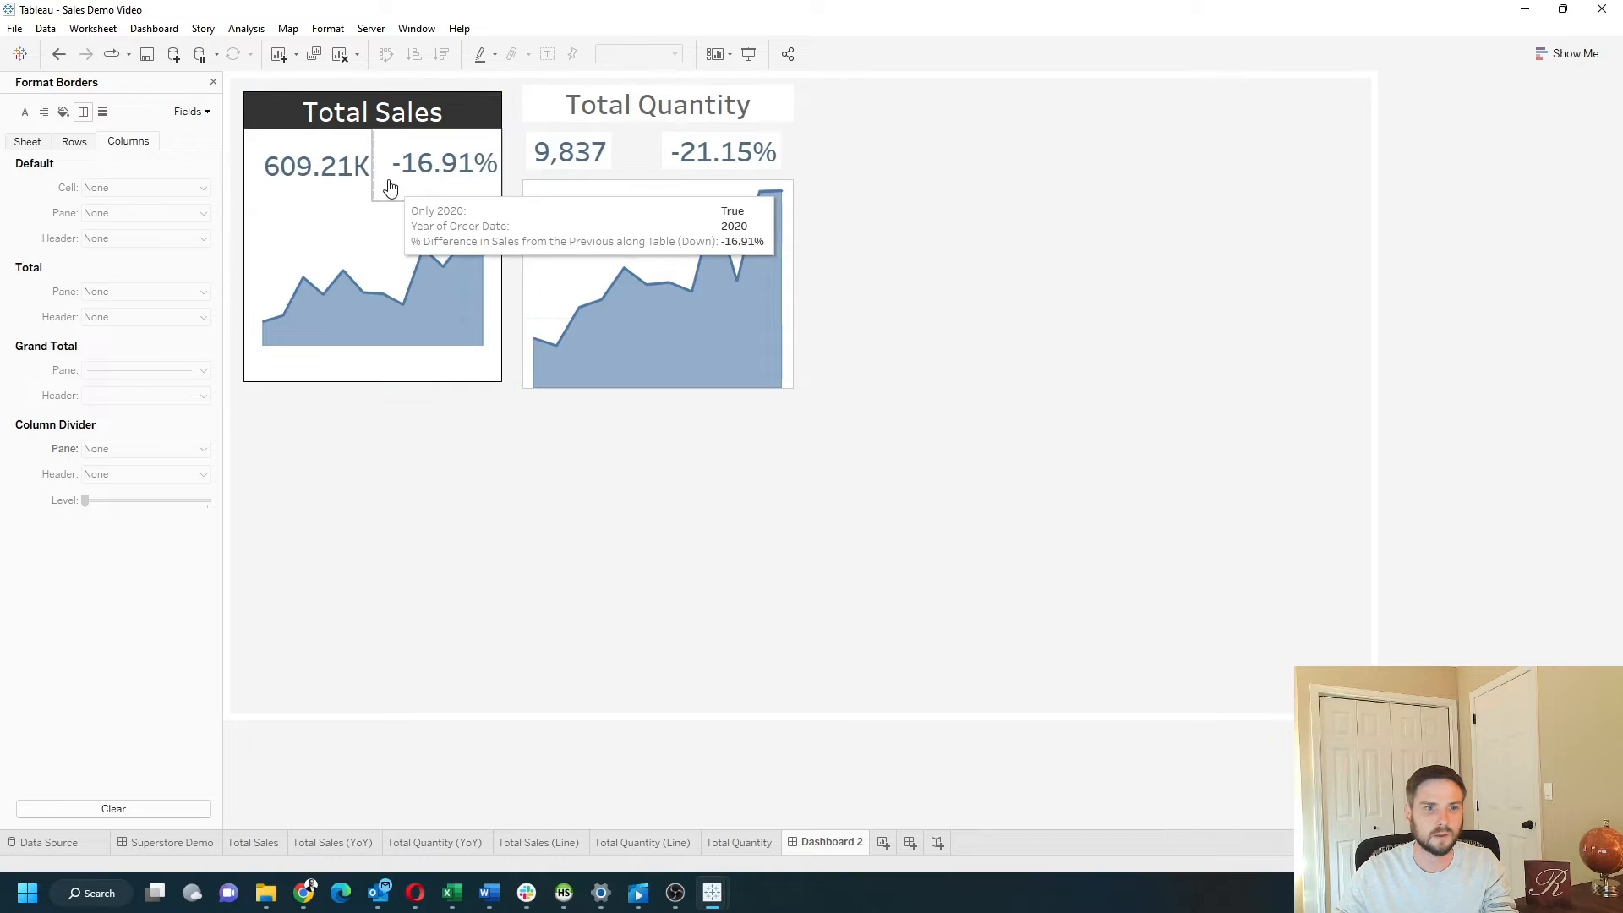
# Step: Set the inner padding of the horizontal container holding the Total Sales values to 10 on all sides
pyautogui.click(437, 135)
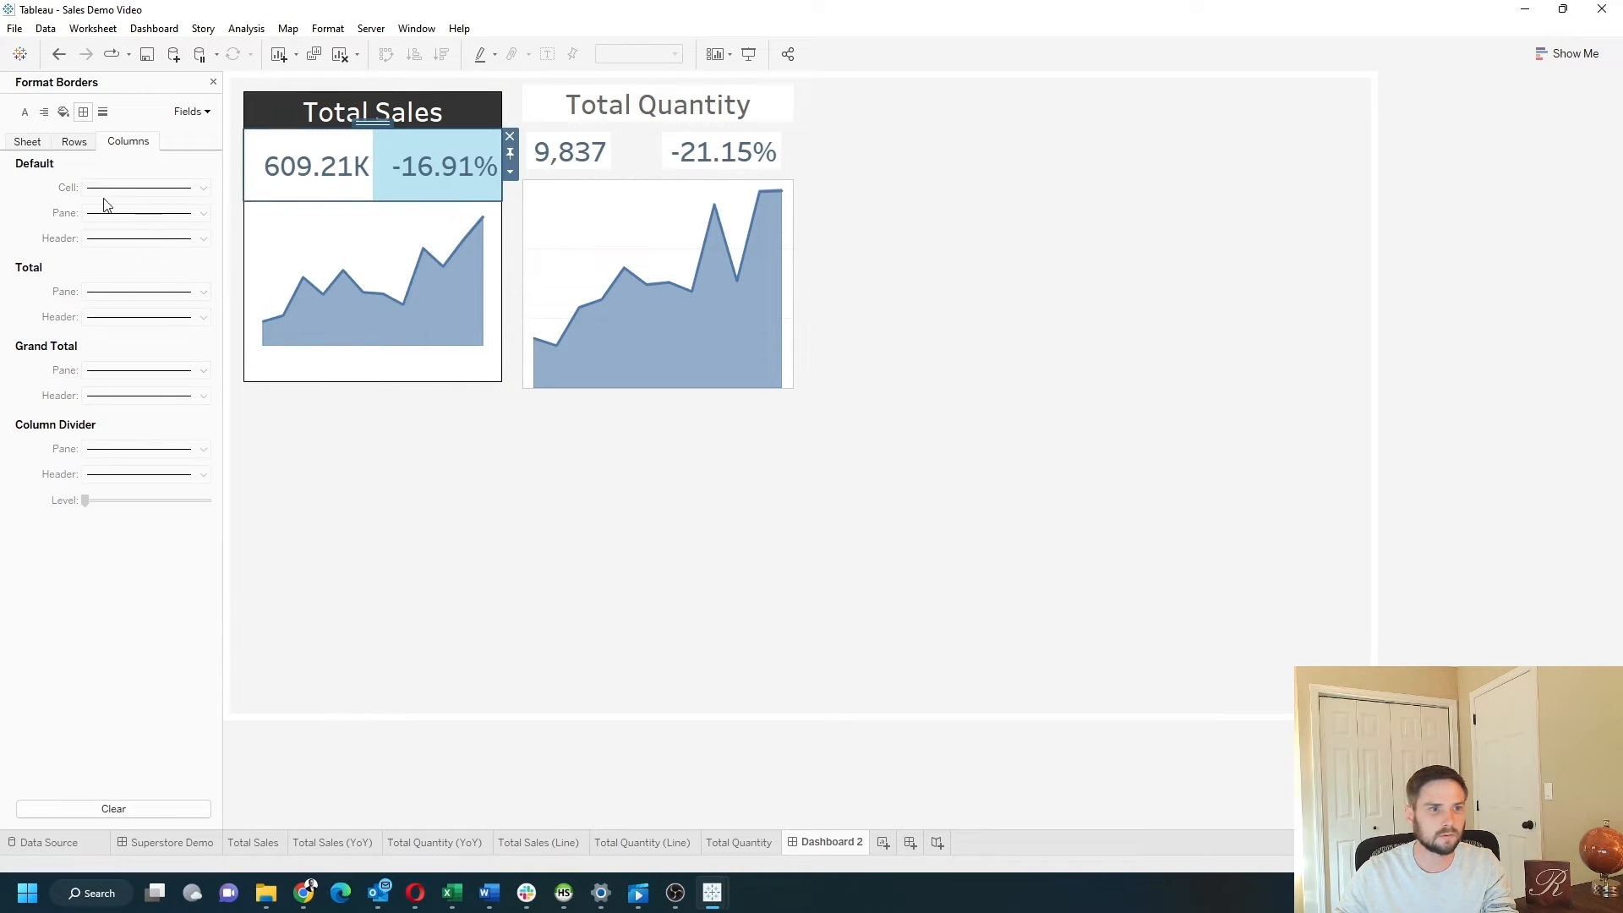
pyautogui.click(213, 82)
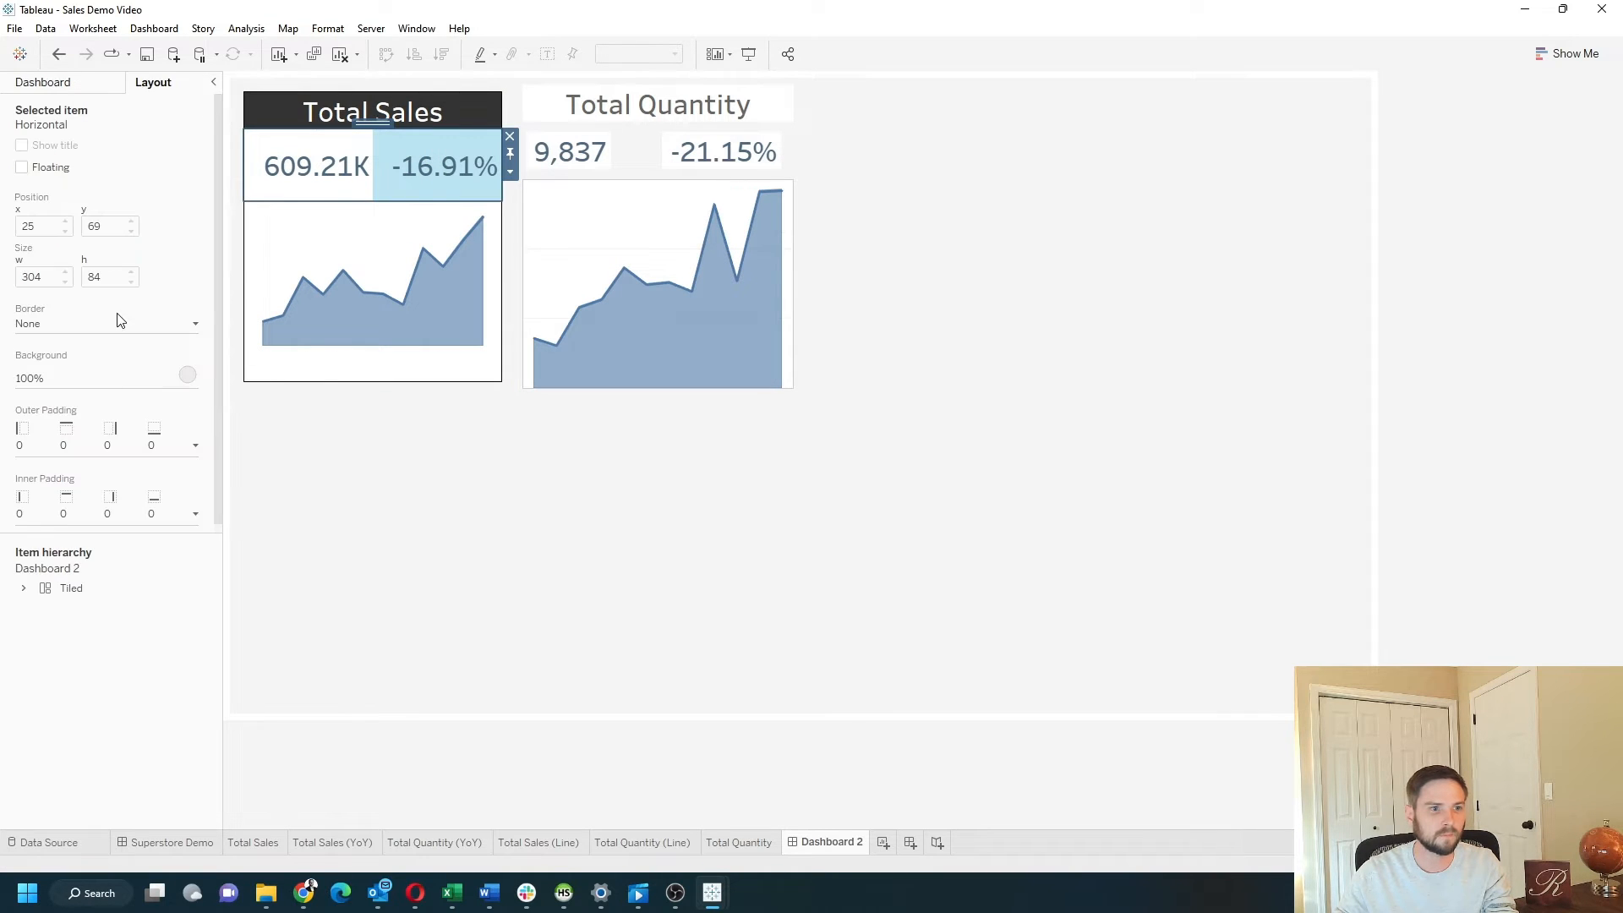
pyautogui.click(106, 505)
pyautogui.write('10')
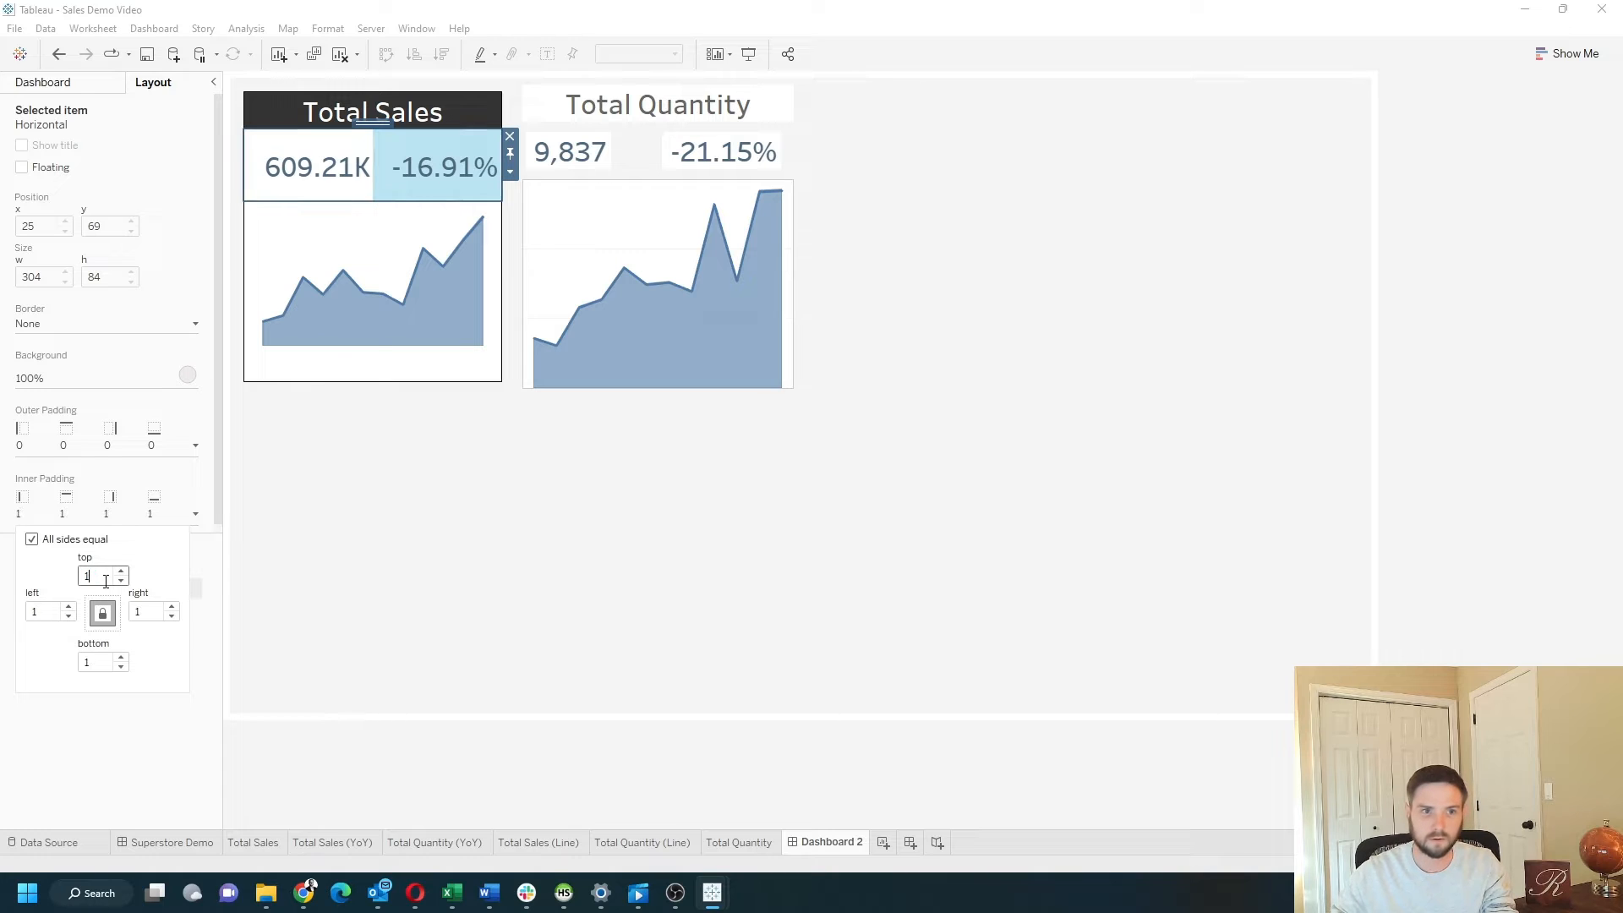
# Step: Give the horizontal container around the two Total Sales values a white background
pyautogui.click(461, 181)
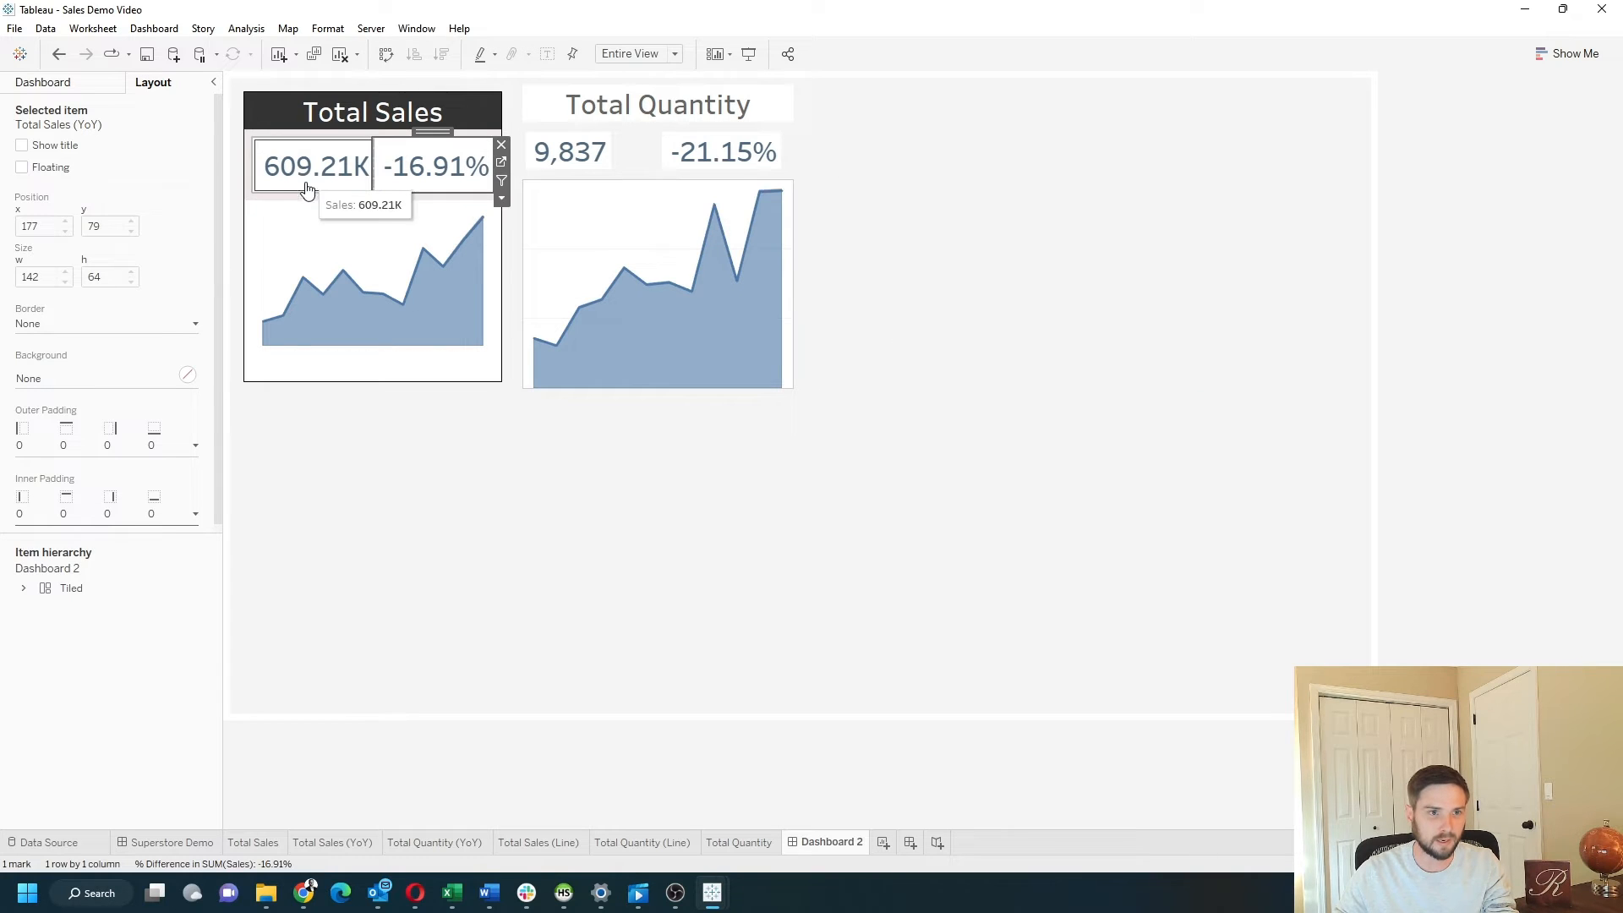
pyautogui.doubleClick(434, 127)
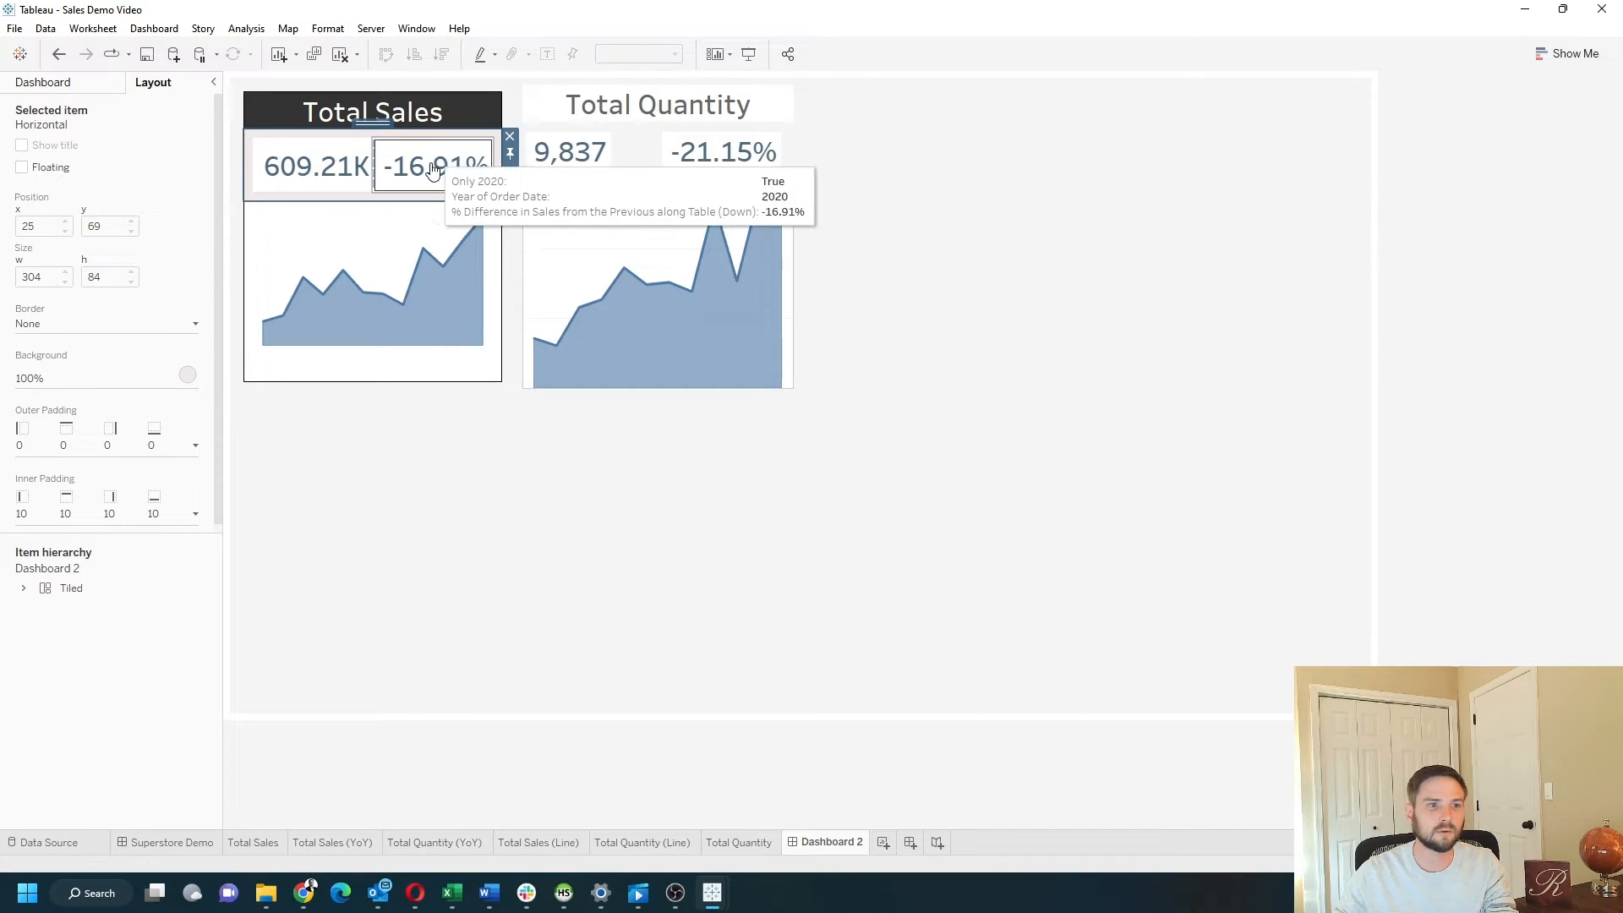
pyautogui.click(99, 378)
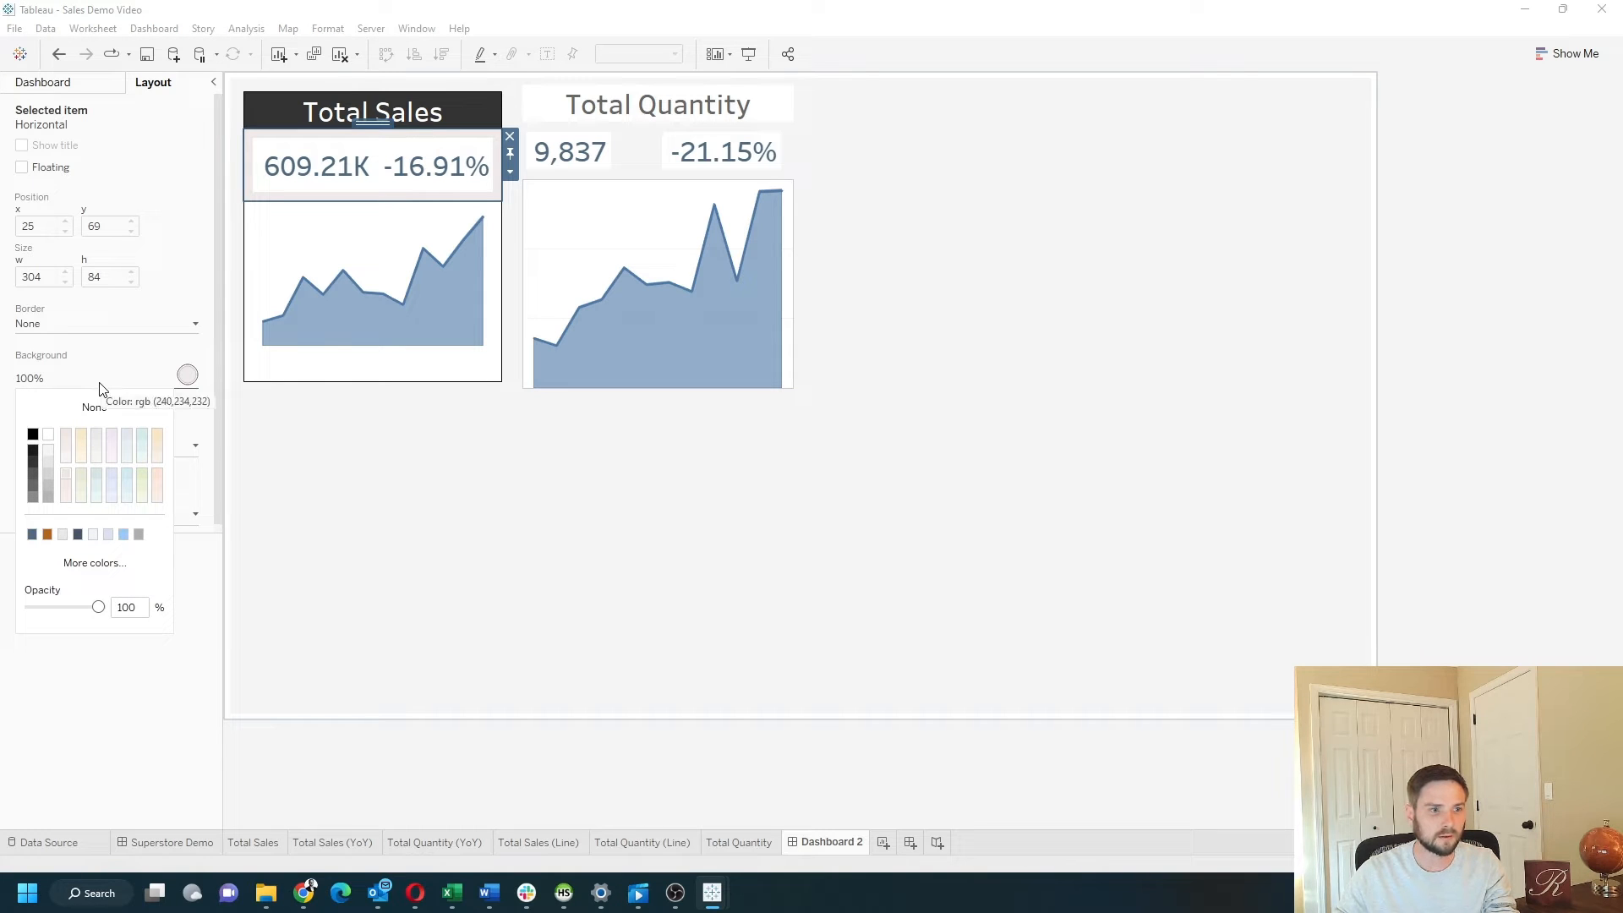
pyautogui.click(48, 436)
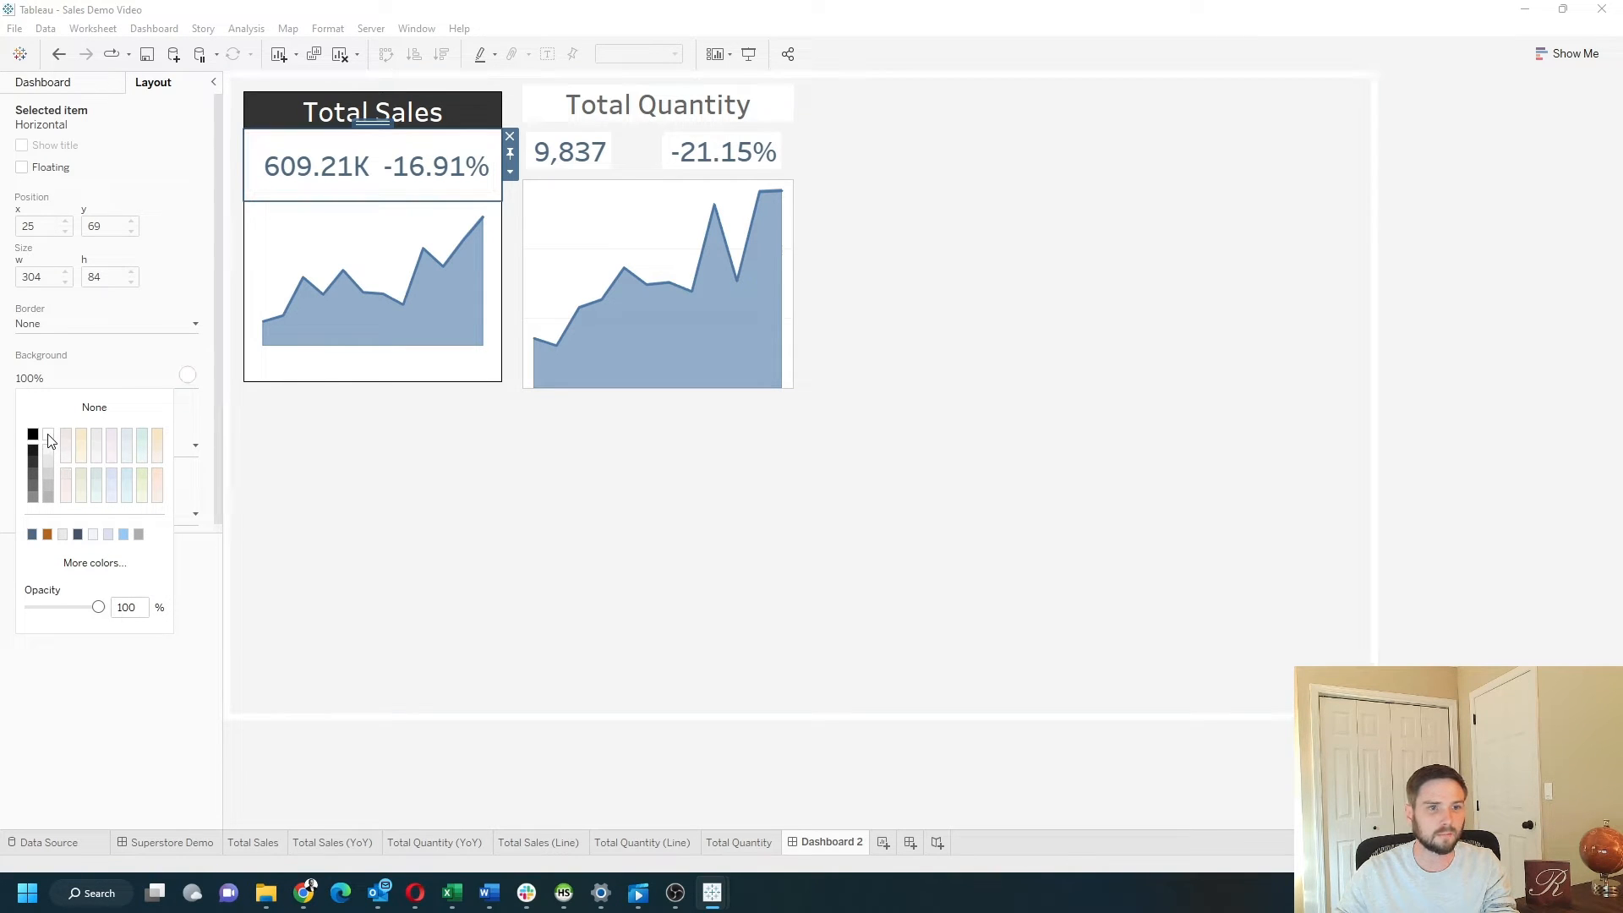
# Step: Left-align the text mark on the Total Sales worksheet and return to Dashboard 2
pyautogui.rightClick(328, 180)
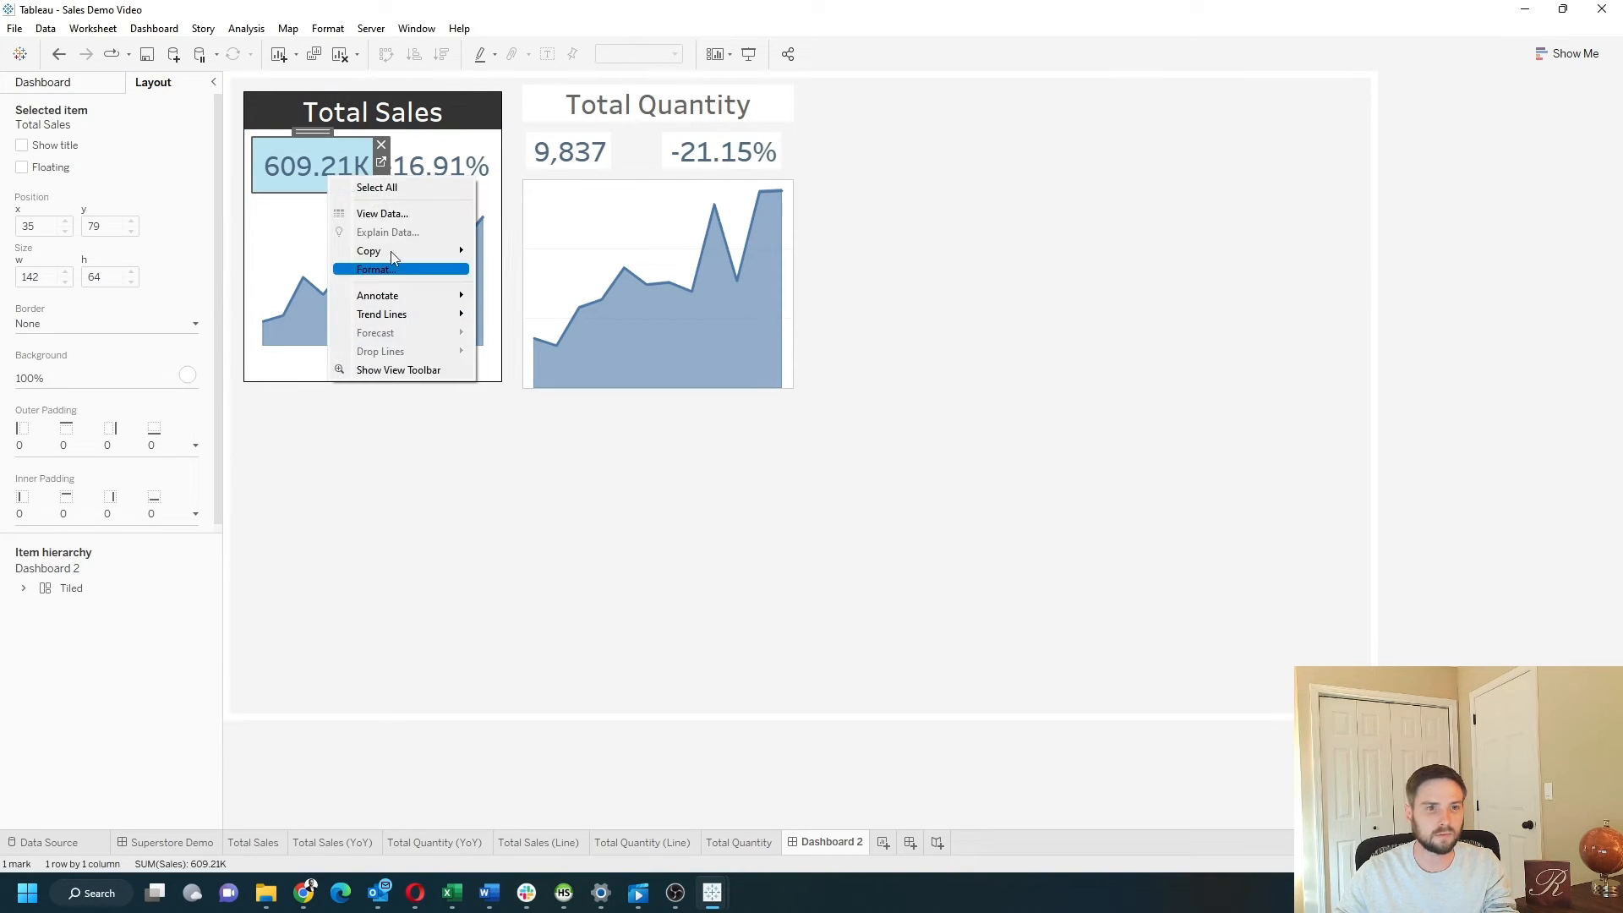
pyautogui.click(484, 172)
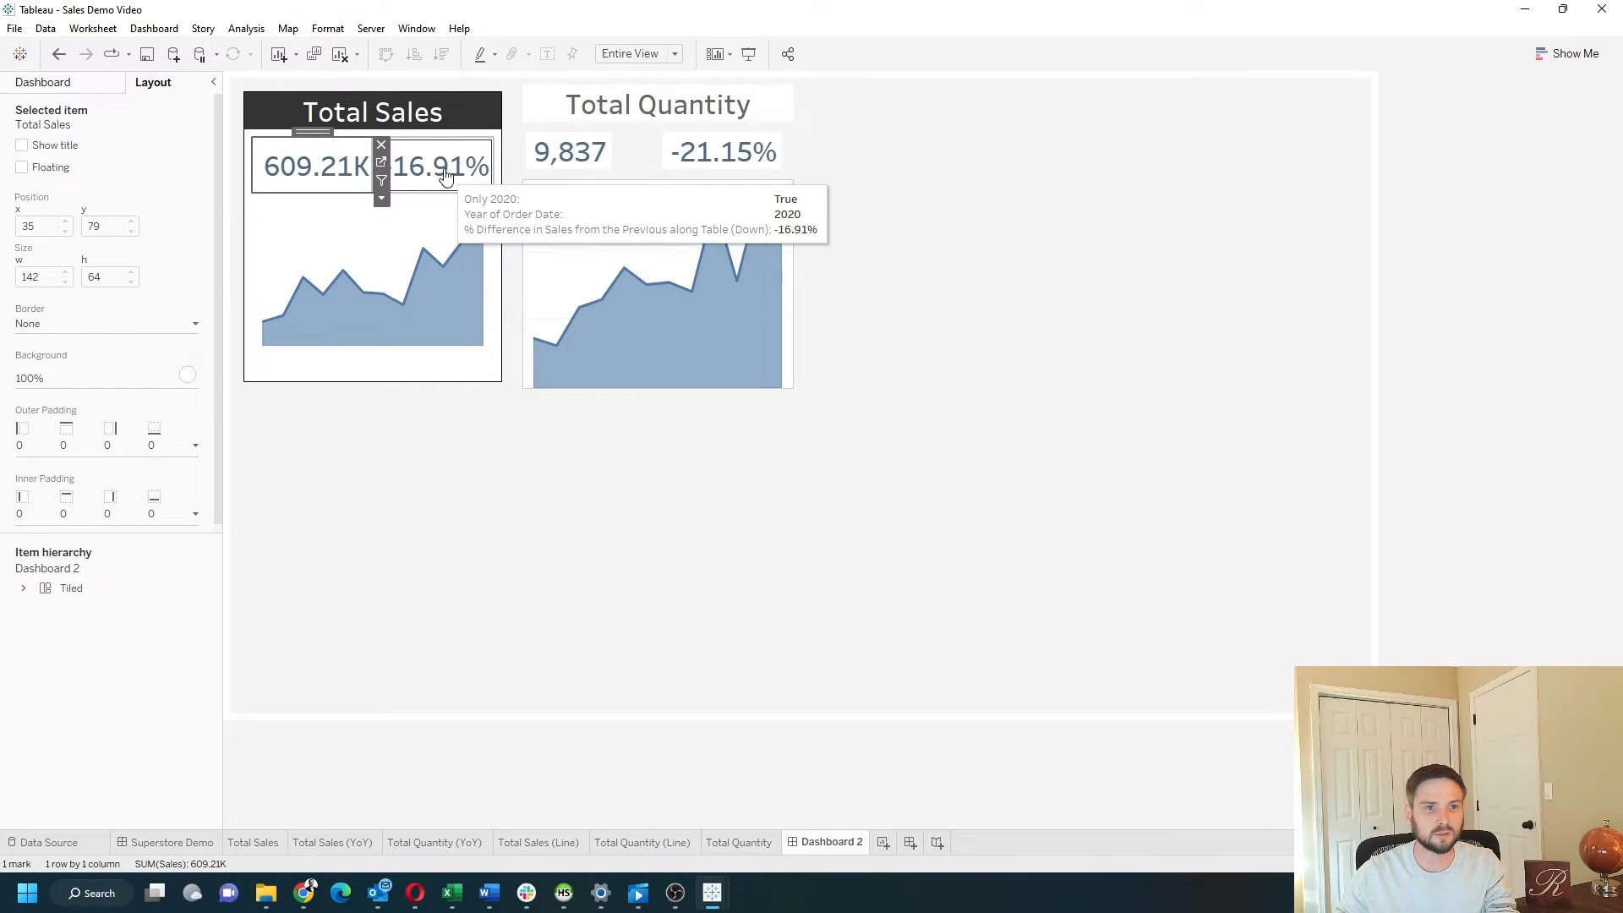
pyautogui.click(380, 161)
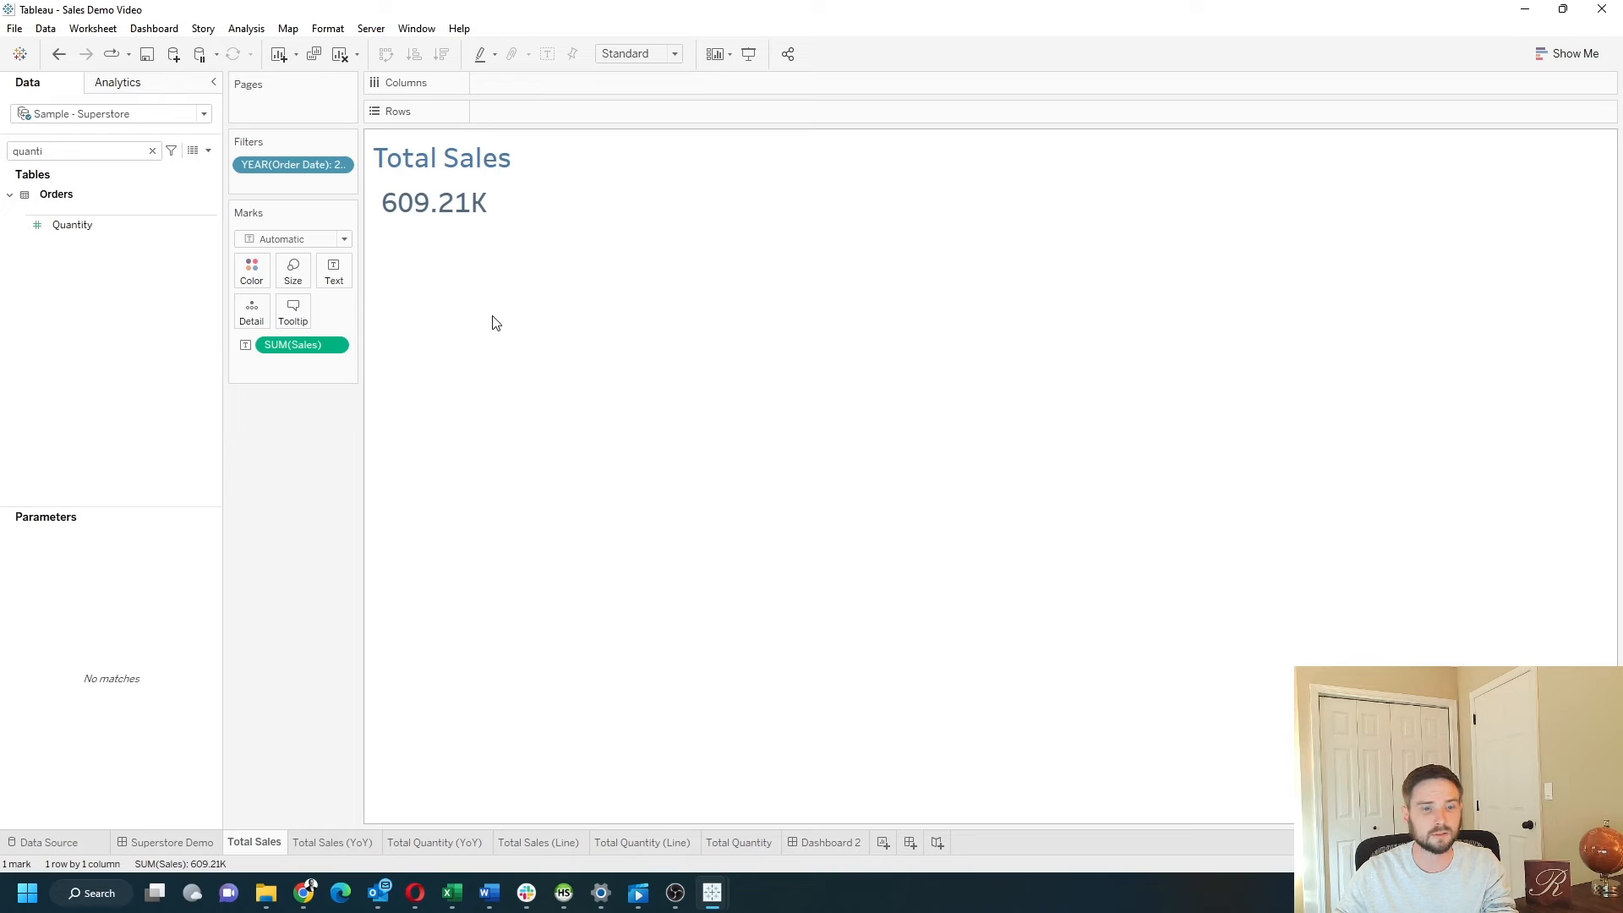
pyautogui.click(334, 269)
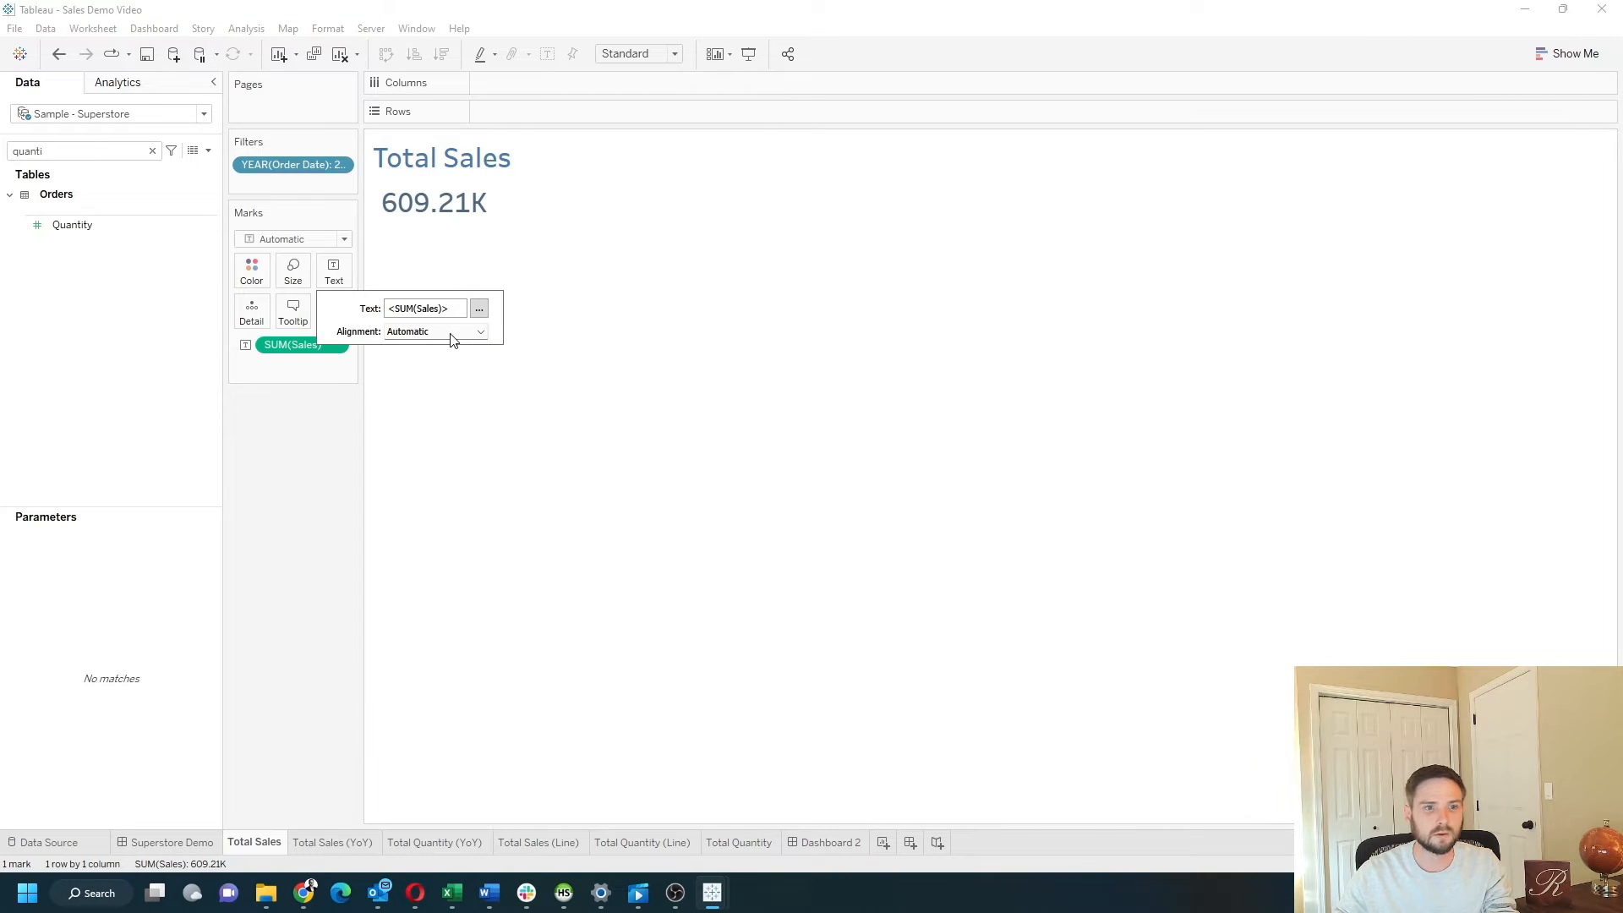
pyautogui.click(478, 332)
pyautogui.click(406, 398)
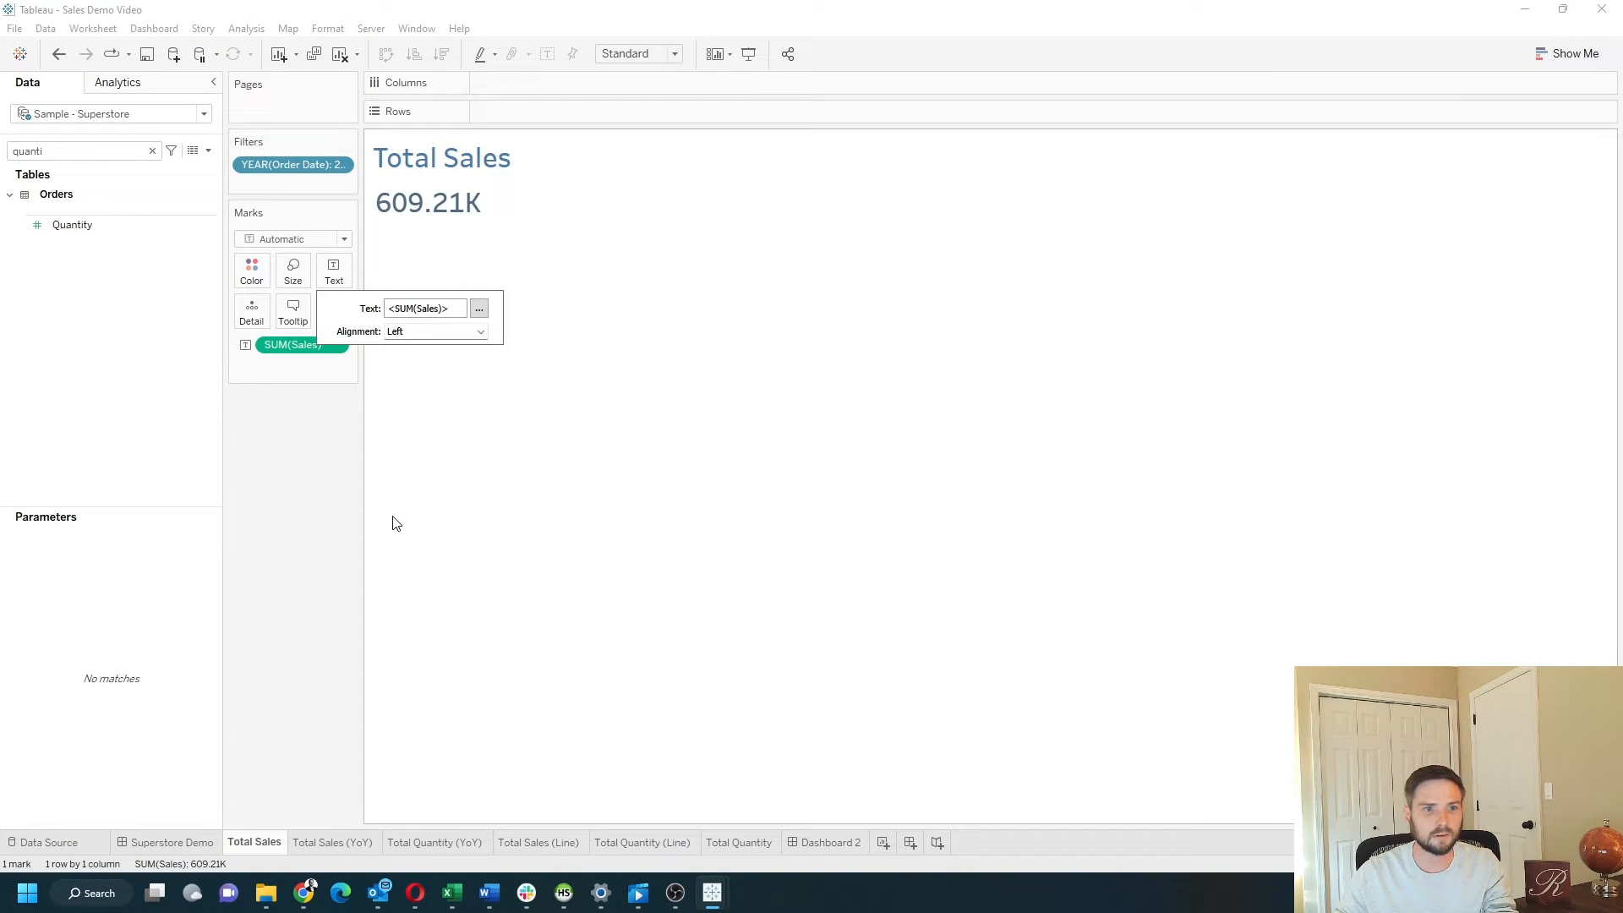
pyautogui.click(392, 523)
pyautogui.click(165, 842)
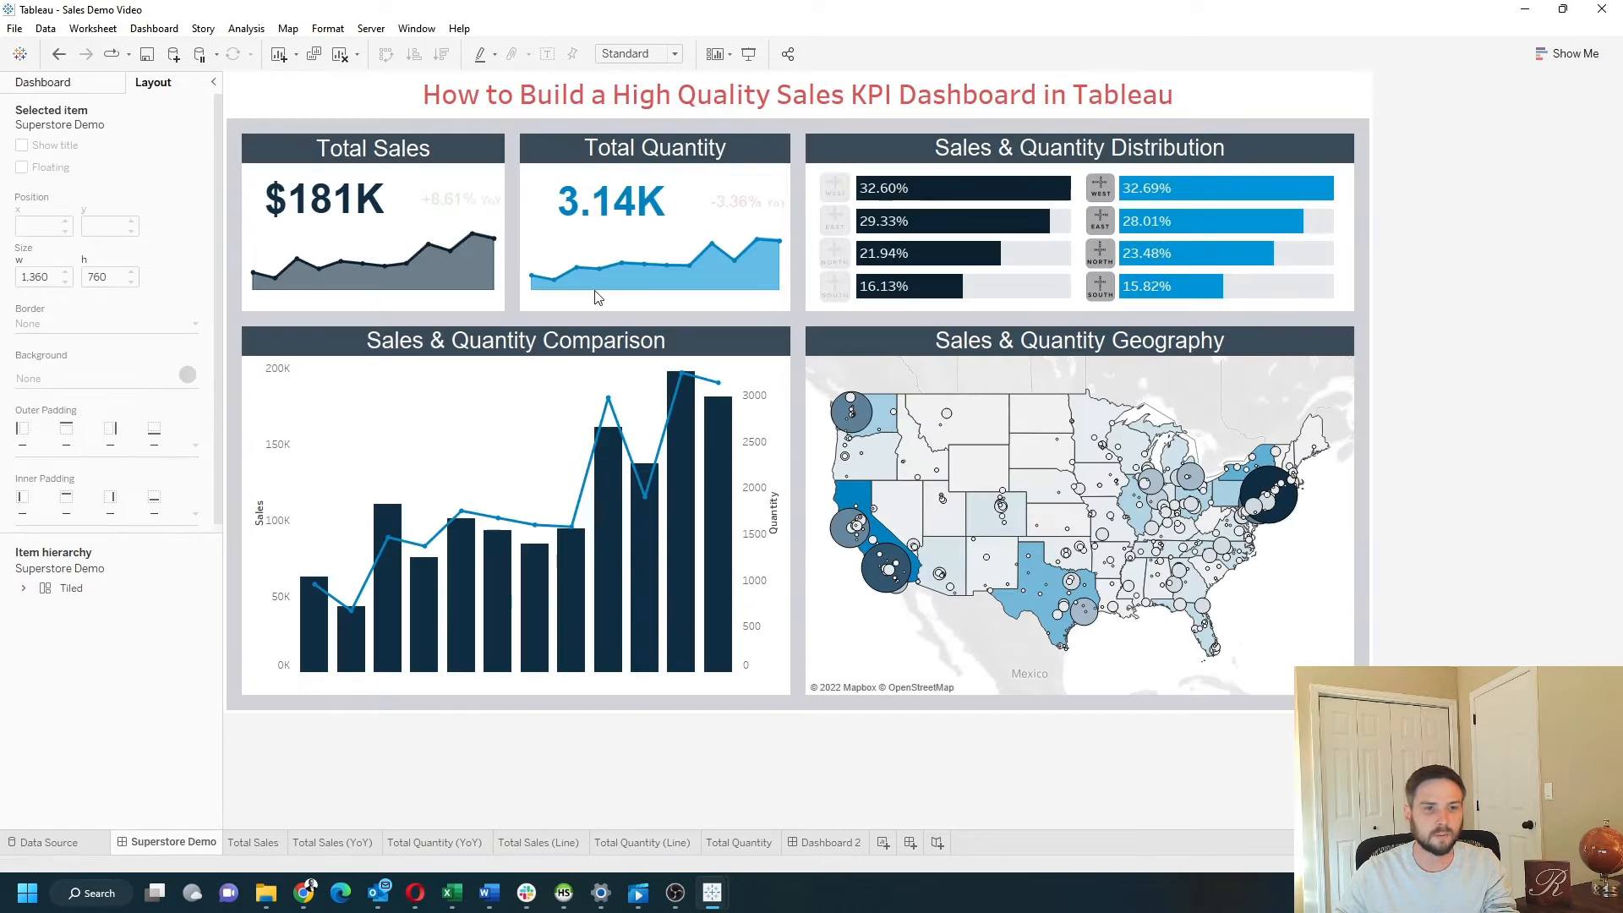
pyautogui.click(369, 842)
pyautogui.click(817, 843)
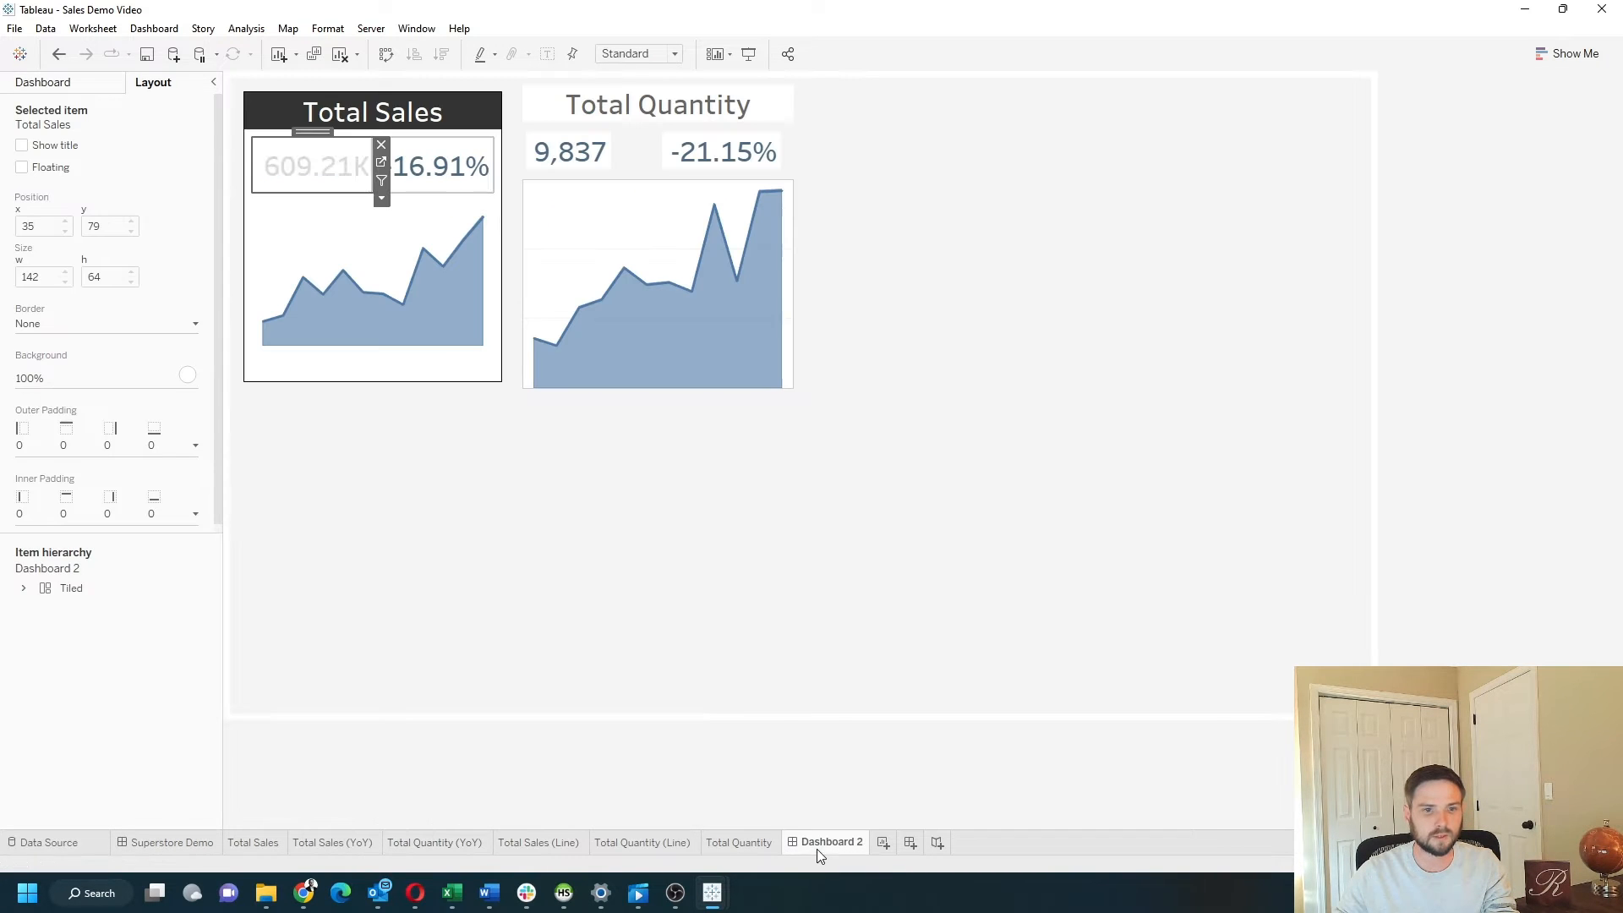
# Step: On the Total Sales (YoY) worksheet, set the label's font size to 12 and append "YoY" after the percent difference field
pyautogui.click(476, 176)
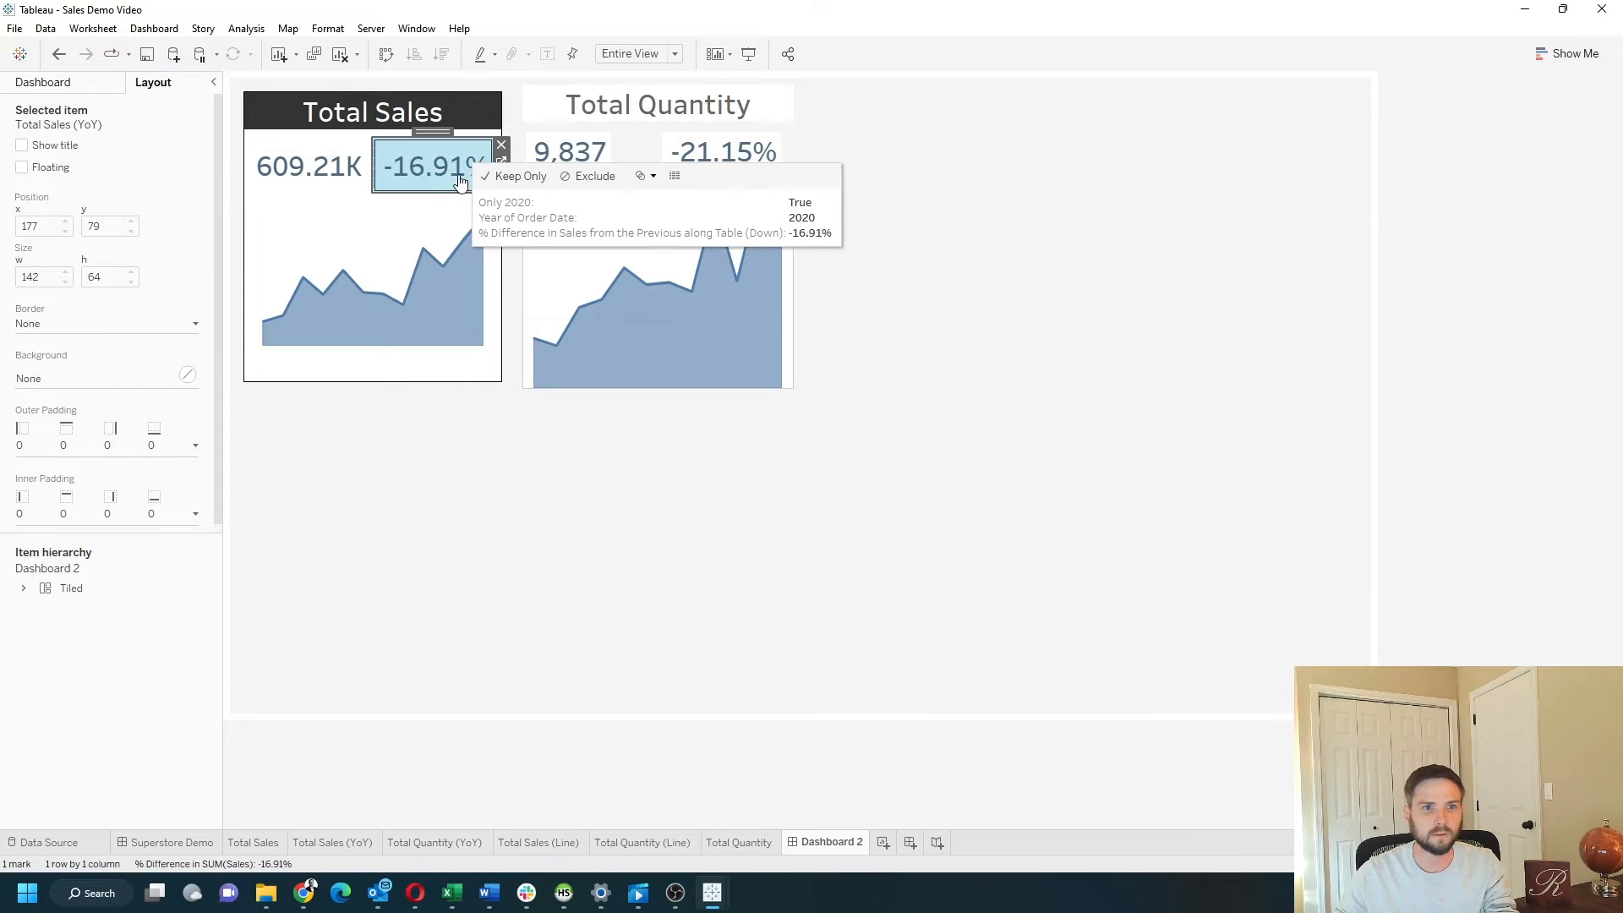
pyautogui.click(502, 164)
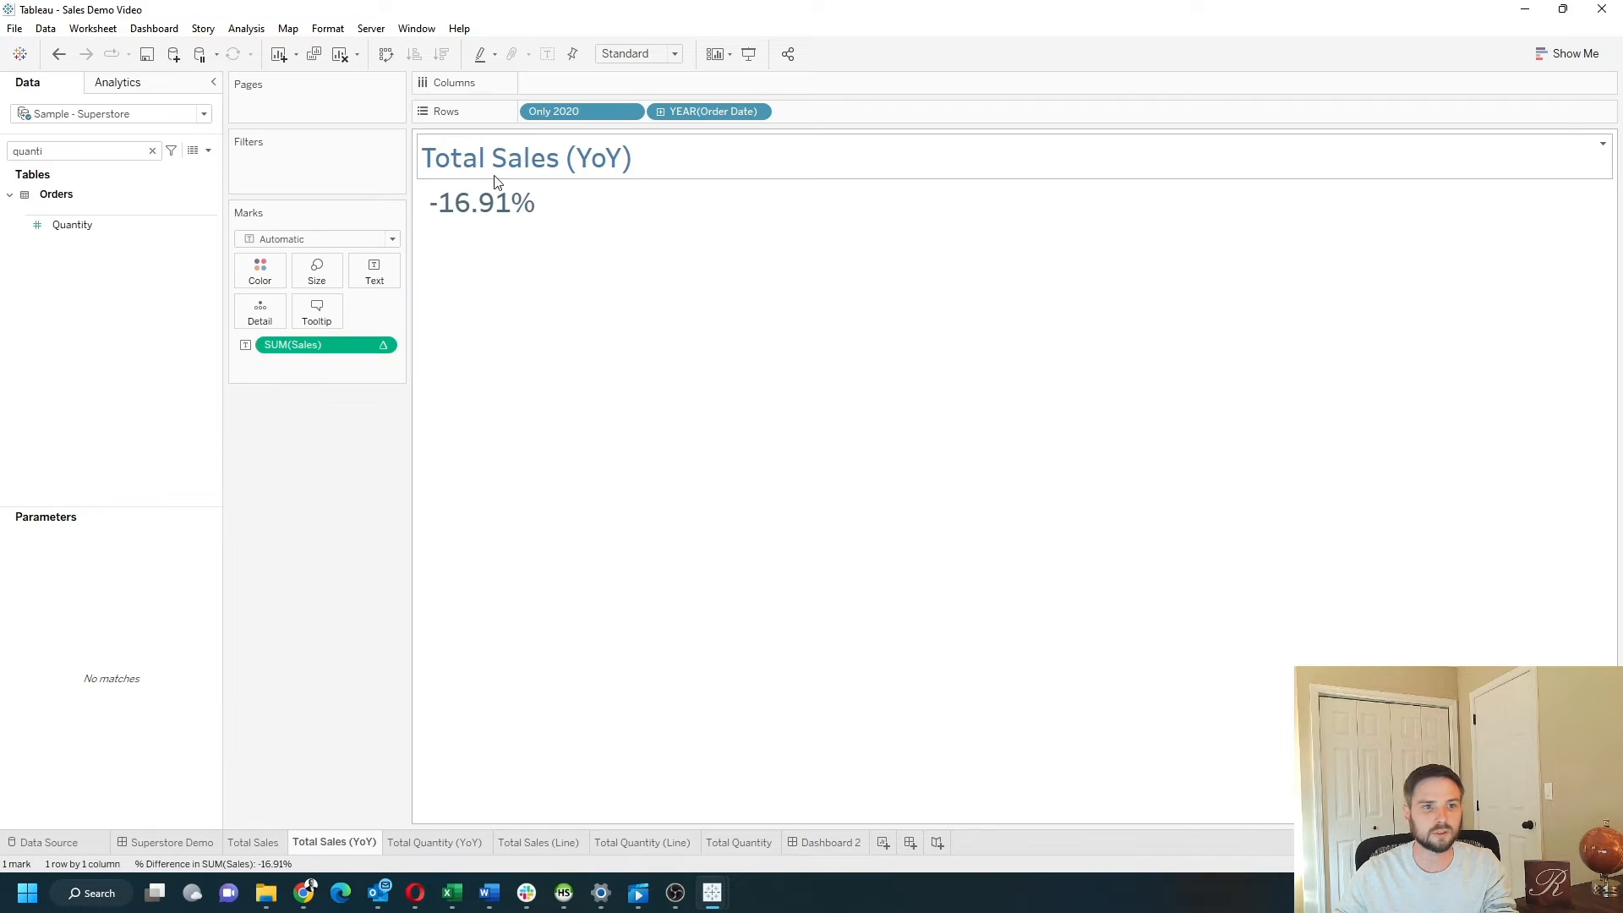
pyautogui.click(374, 270)
pyautogui.click(510, 309)
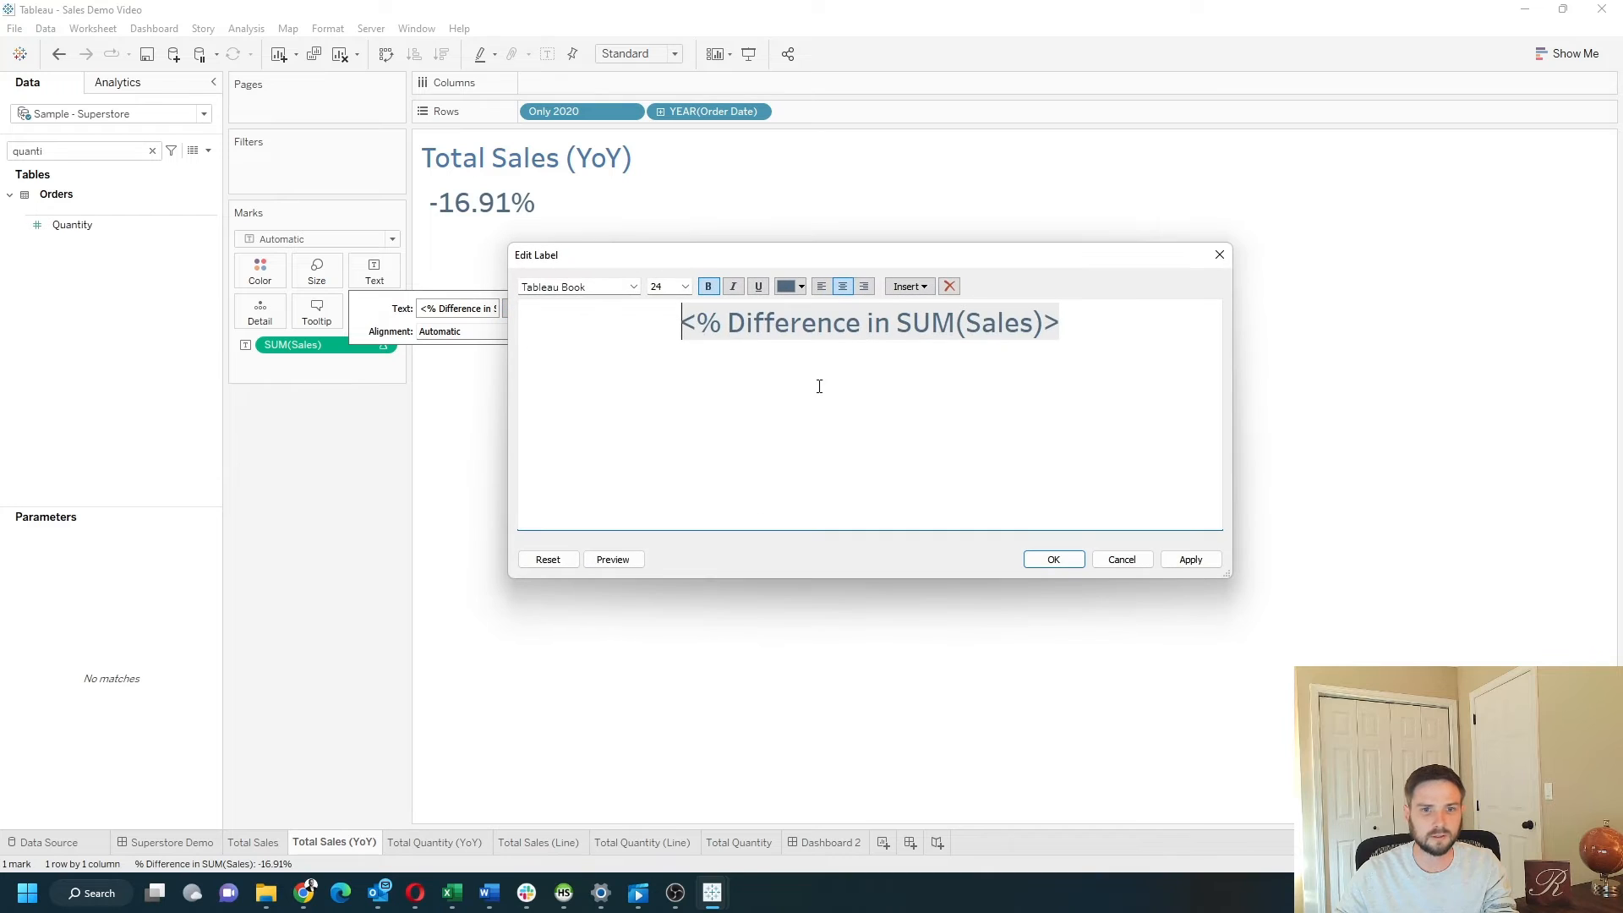
pyautogui.tripleClick(1000, 321)
pyautogui.click(665, 286)
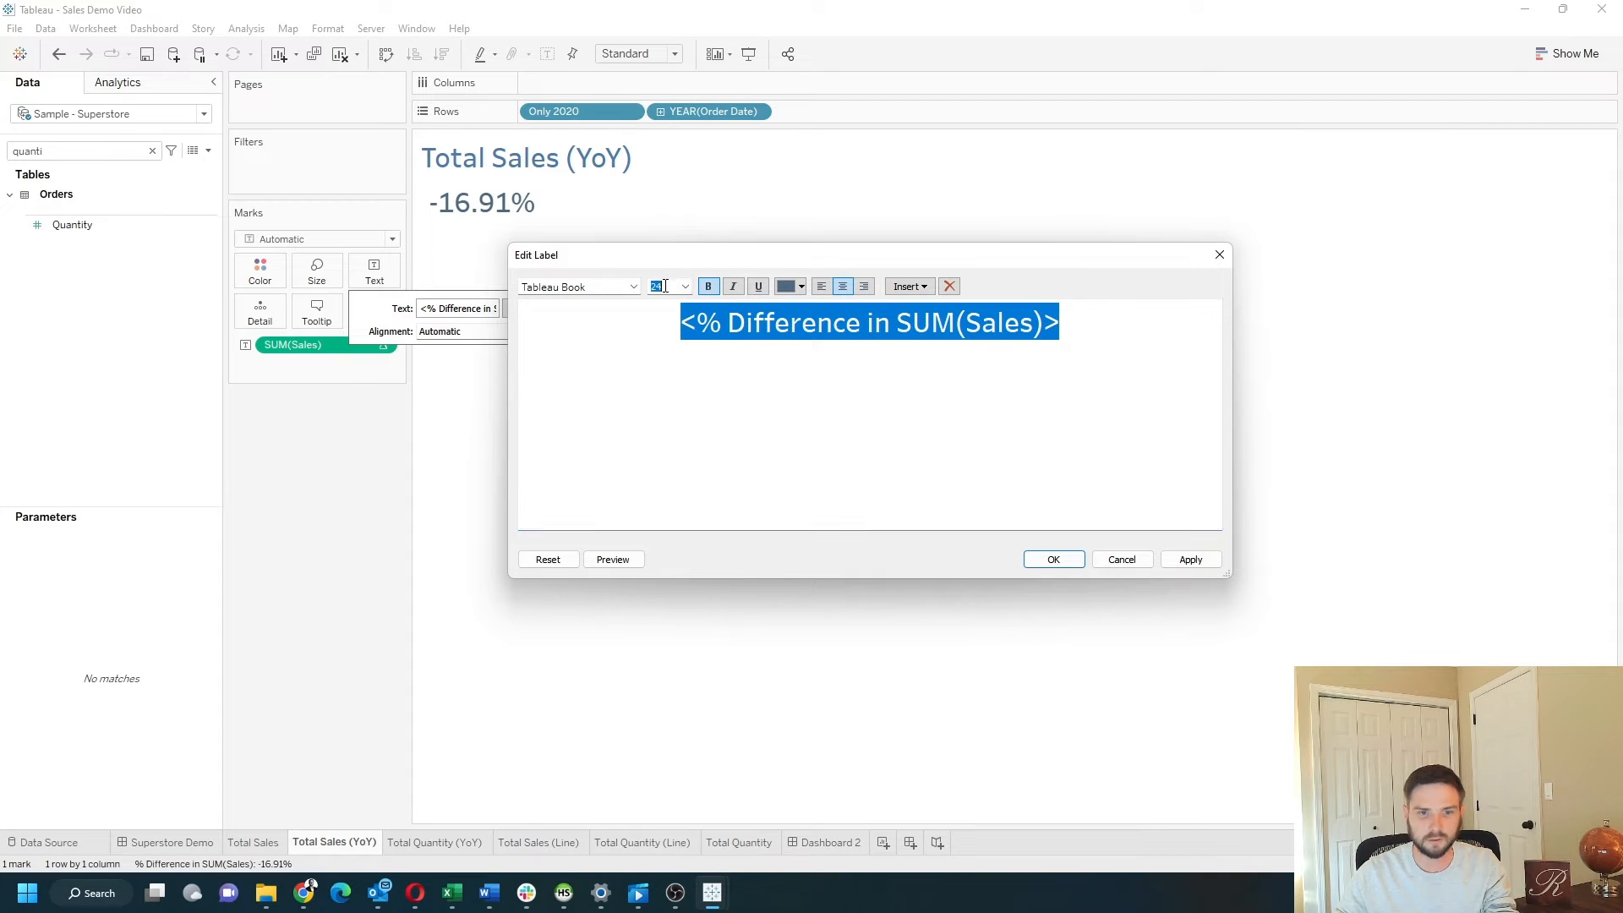
pyautogui.write('12')
pyautogui.click(960, 386)
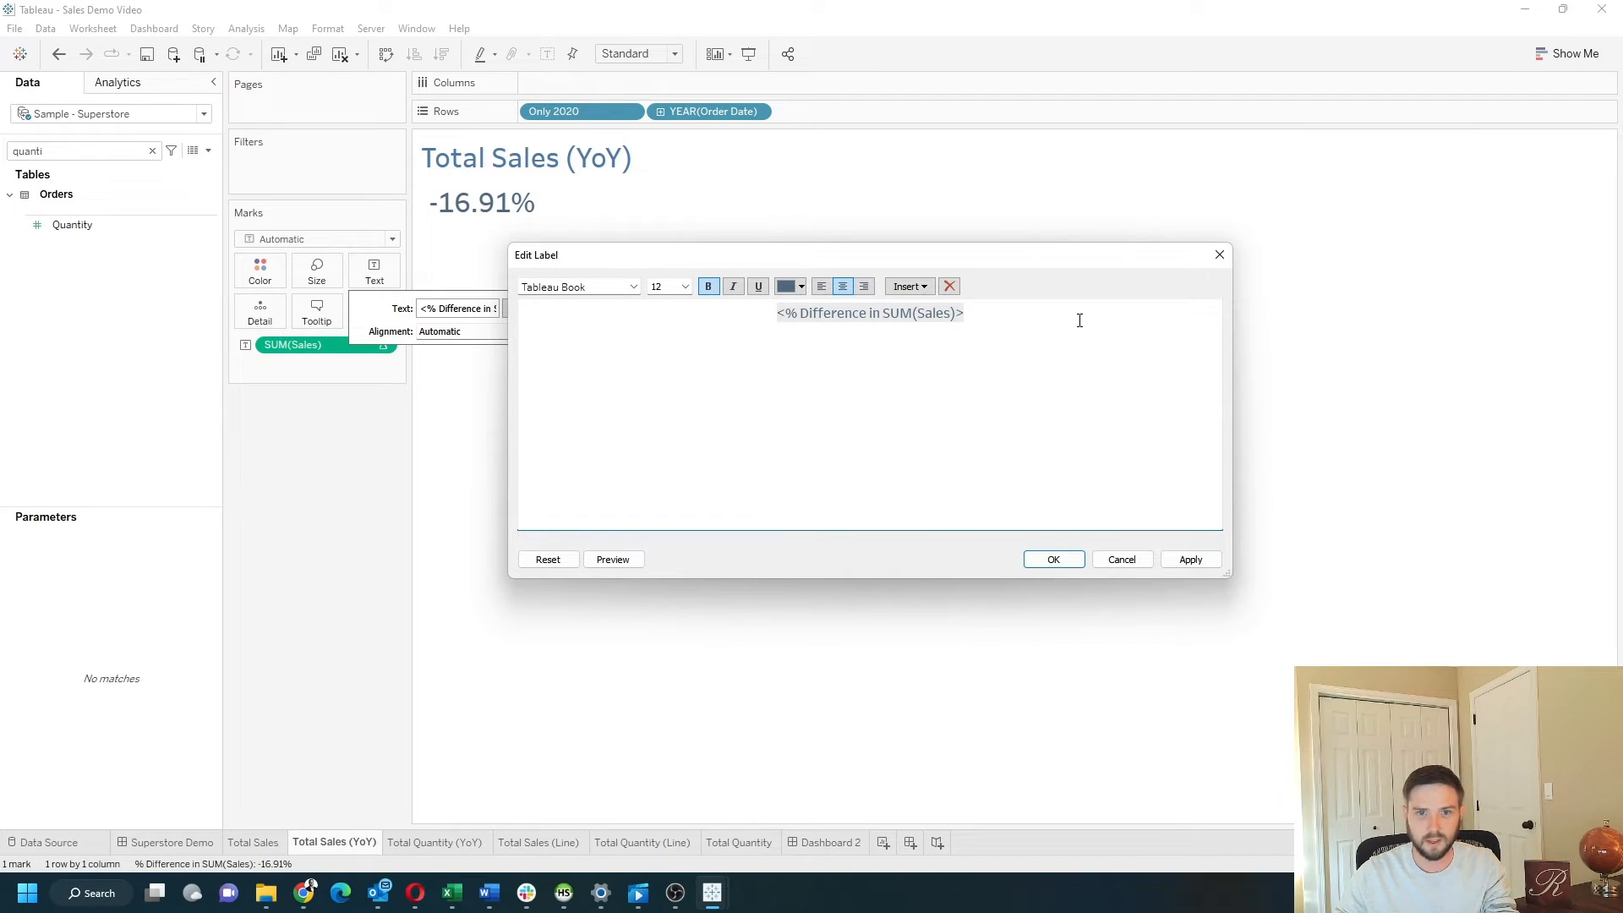
pyautogui.write('YoY')
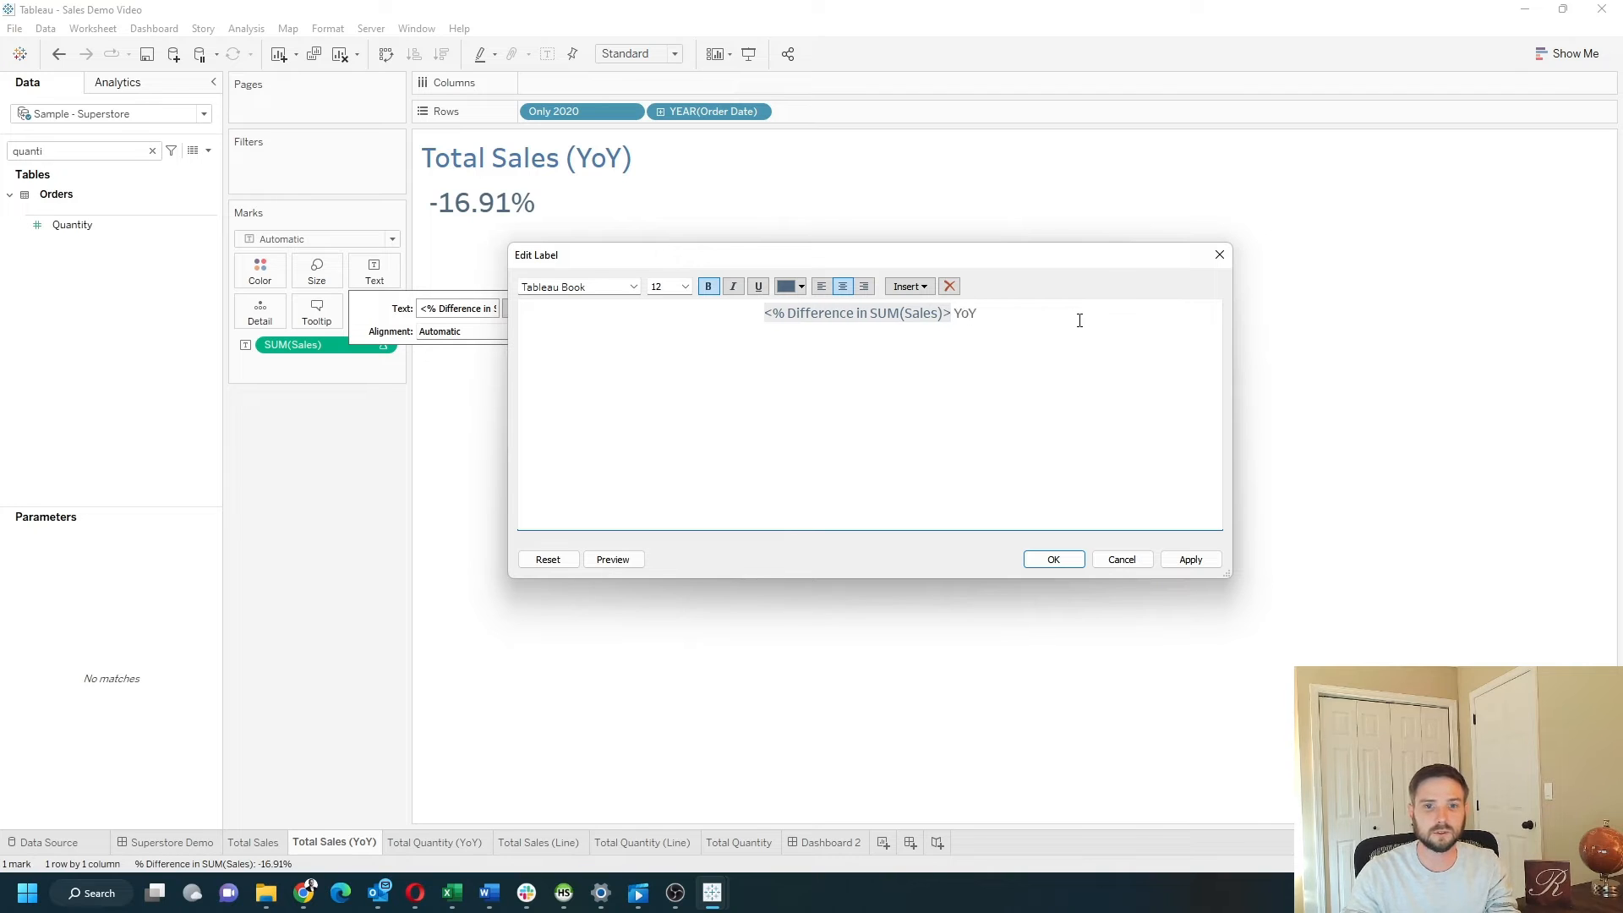
pyautogui.click(1191, 561)
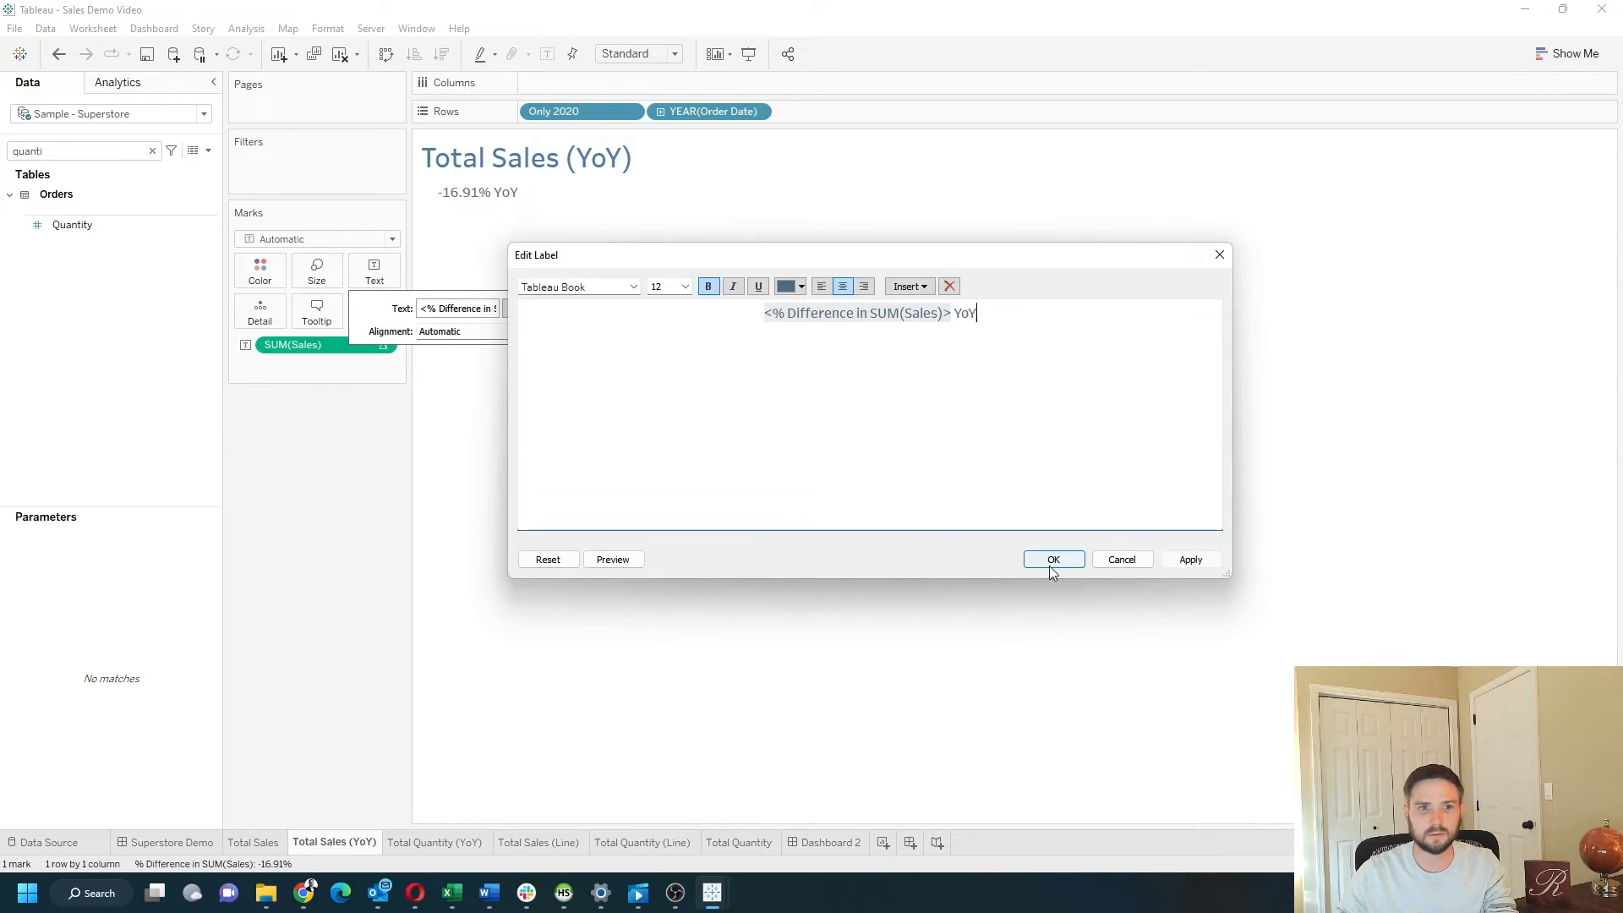
pyautogui.click(1049, 562)
# Step: Right-align the Total Sales (YoY) text horizontally and return to Dashboard 2
pyautogui.click(479, 333)
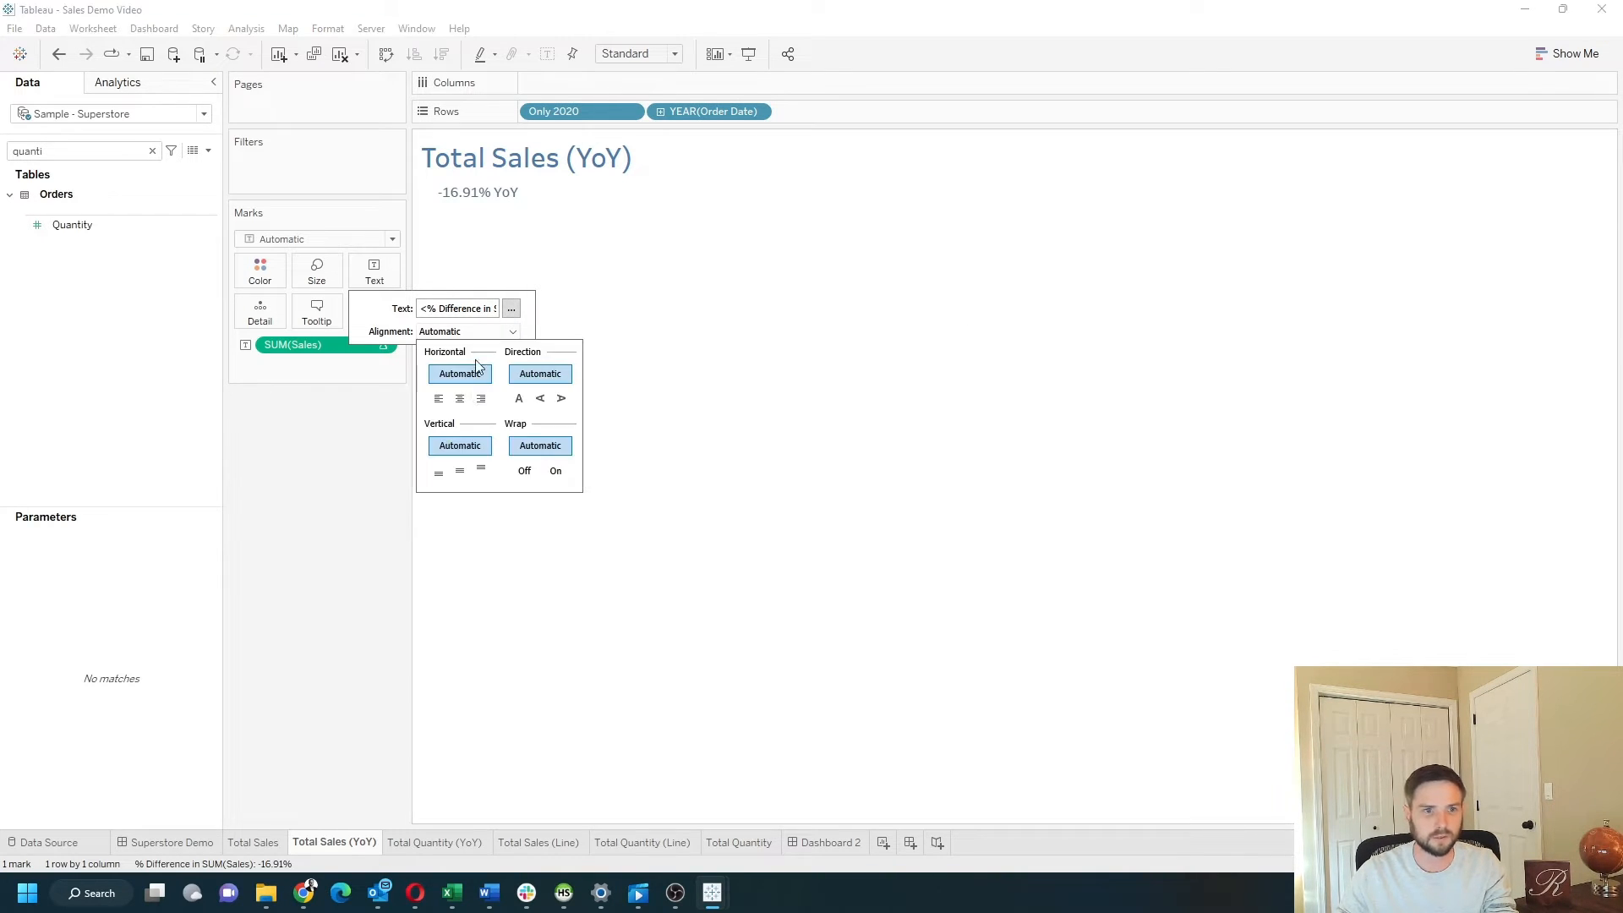
pyautogui.click(481, 399)
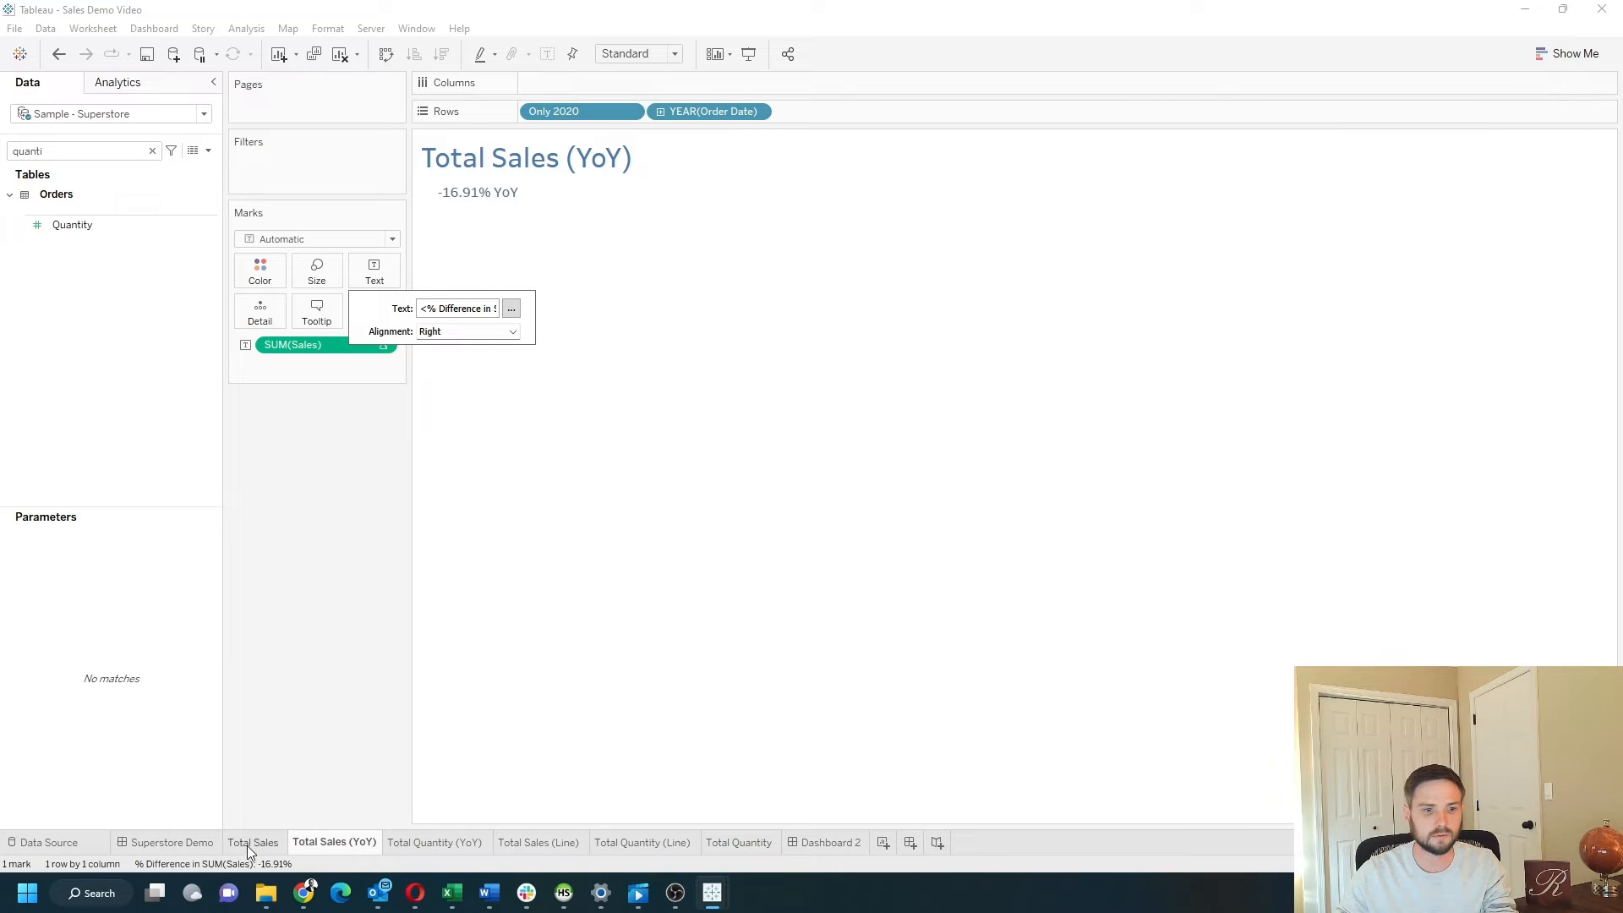
pyautogui.click(854, 840)
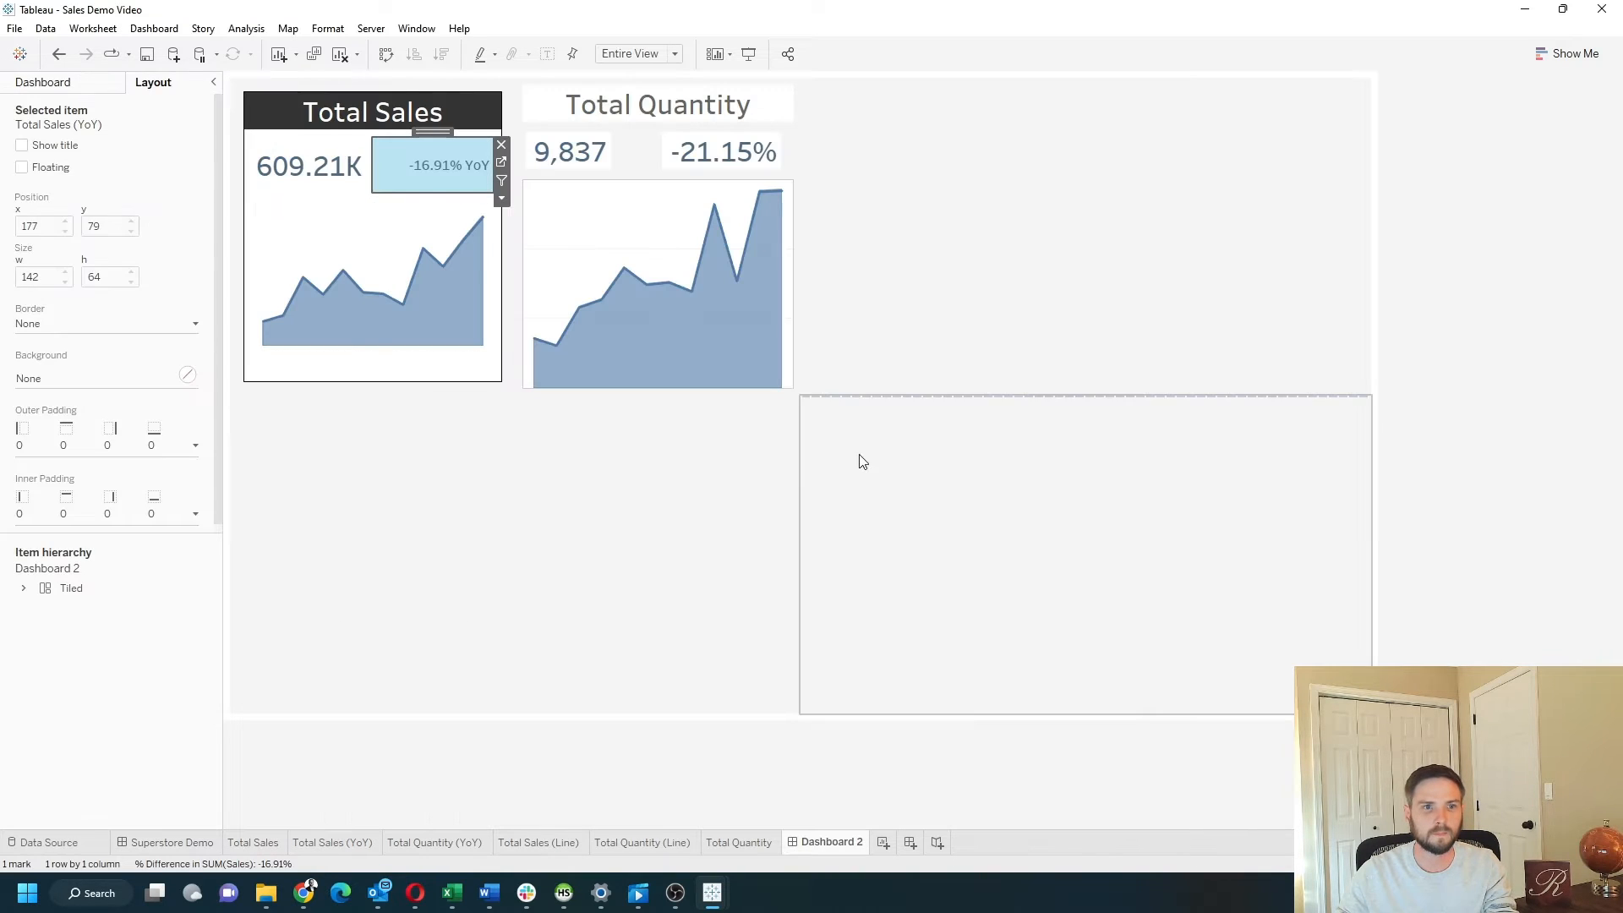
pyautogui.click(1477, 356)
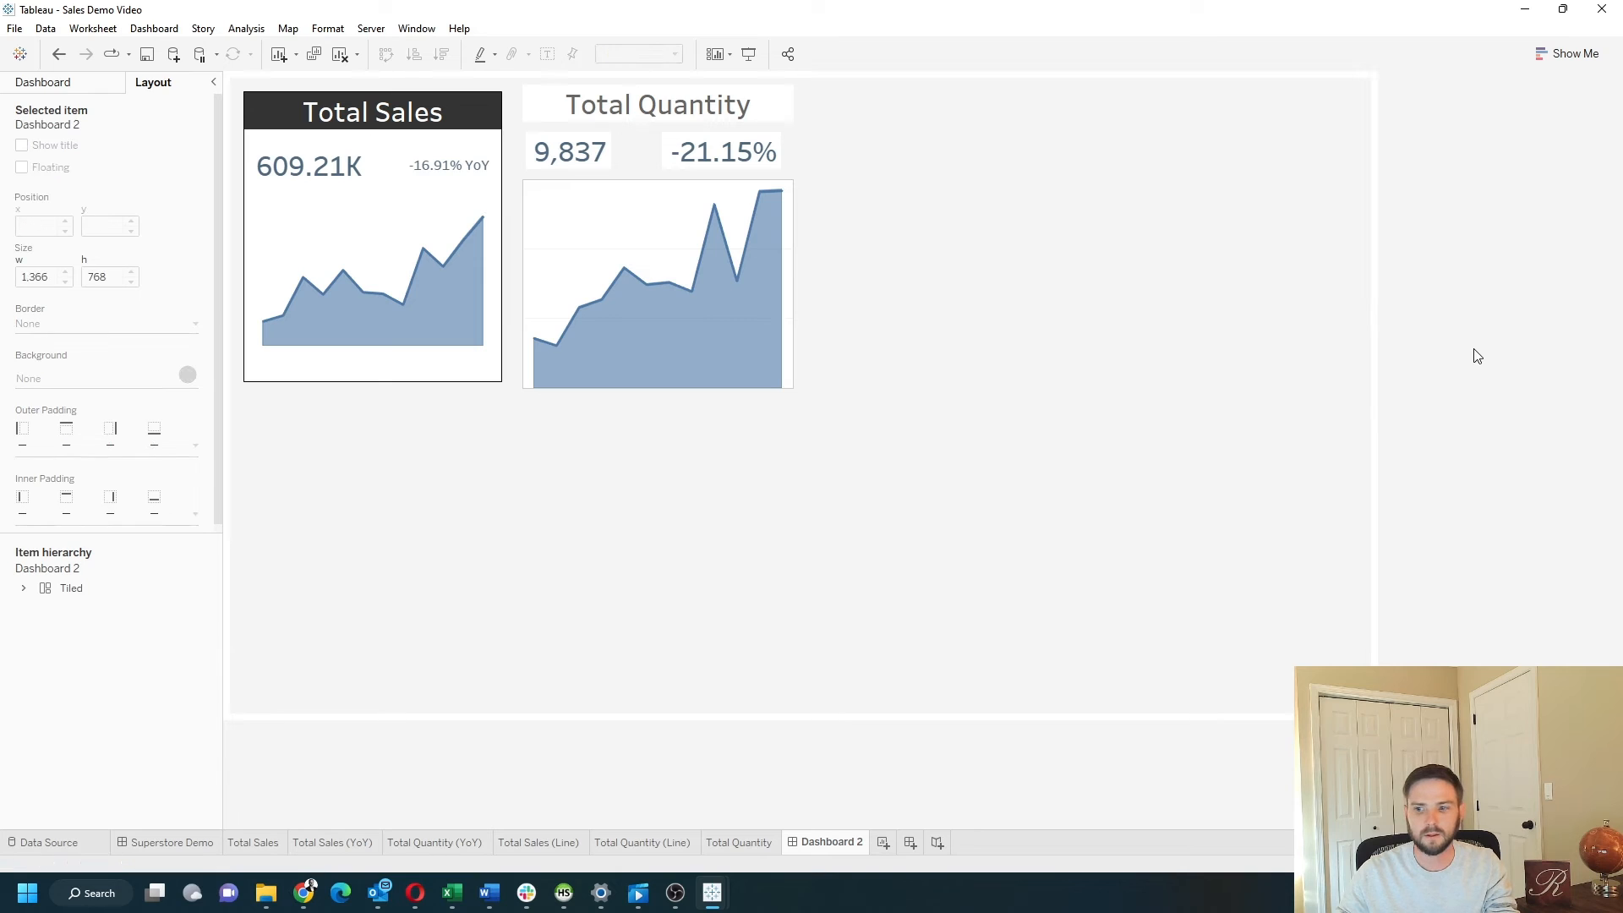
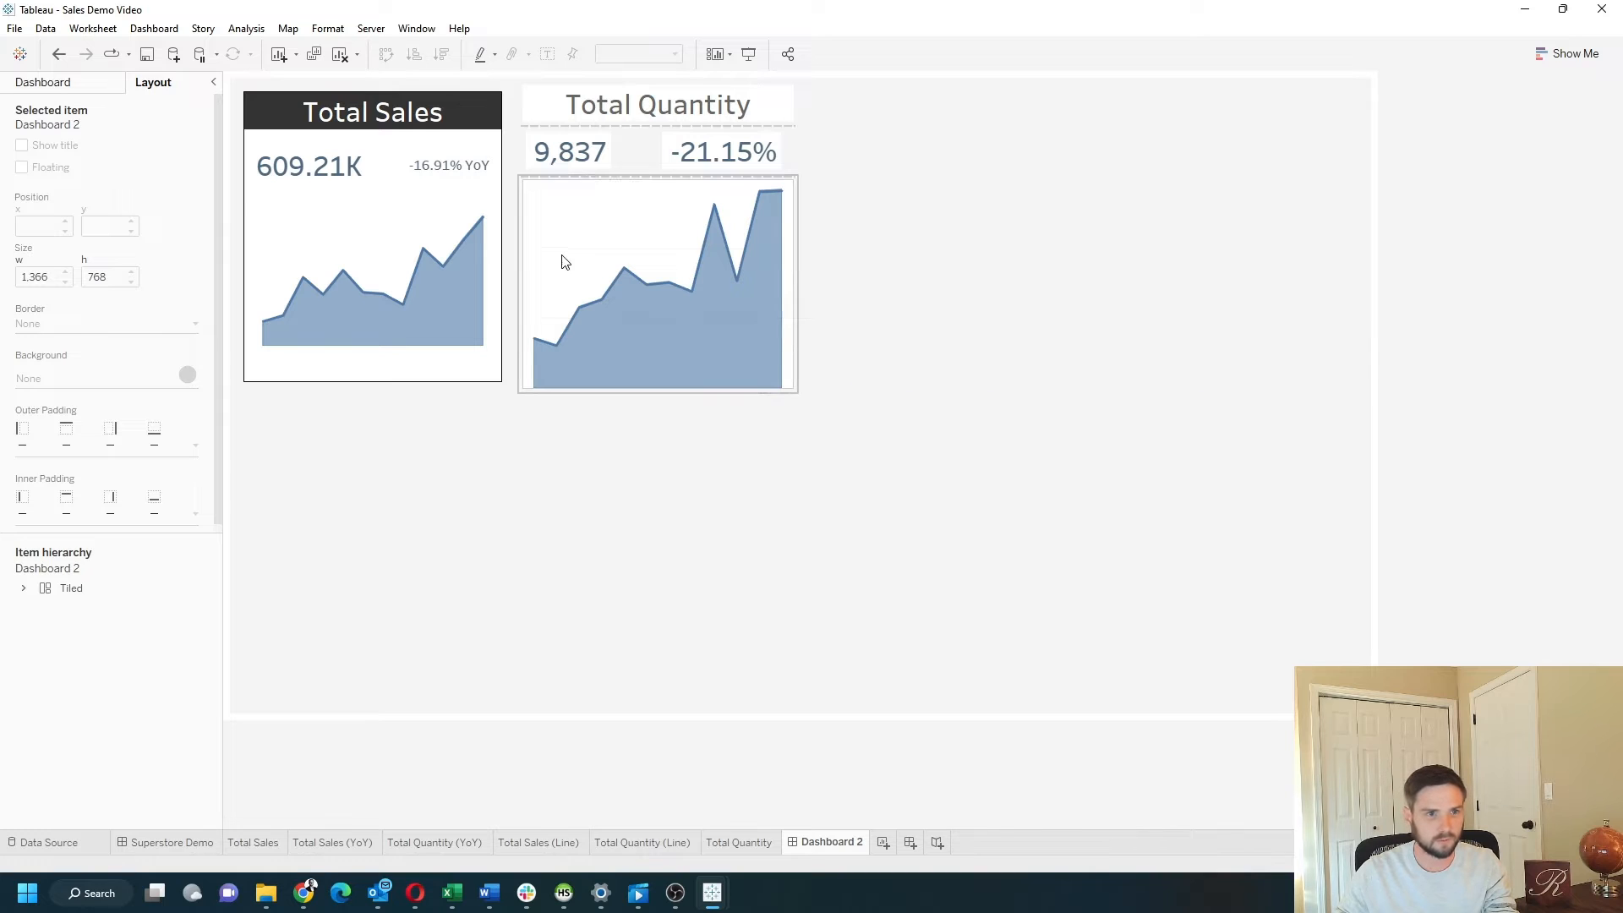
# Step: On the Total Sales worksheet, format SUM(Sales) as Currency (Custom) with display units in Thousands (K) and return to Dashboard 2
pyautogui.click(351, 184)
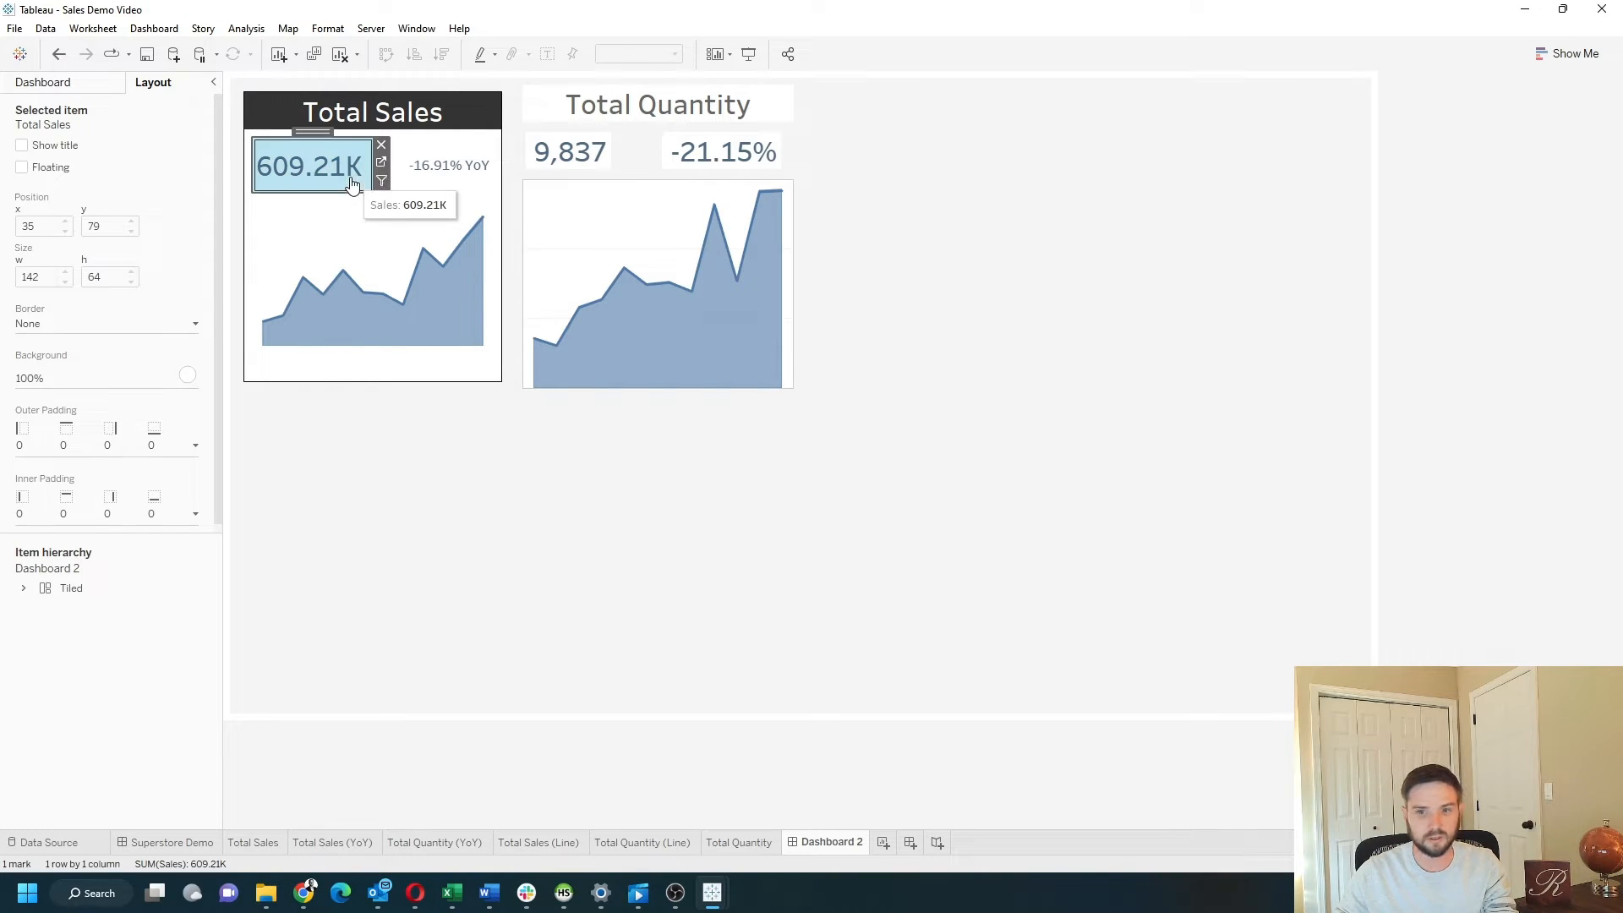
pyautogui.click(381, 163)
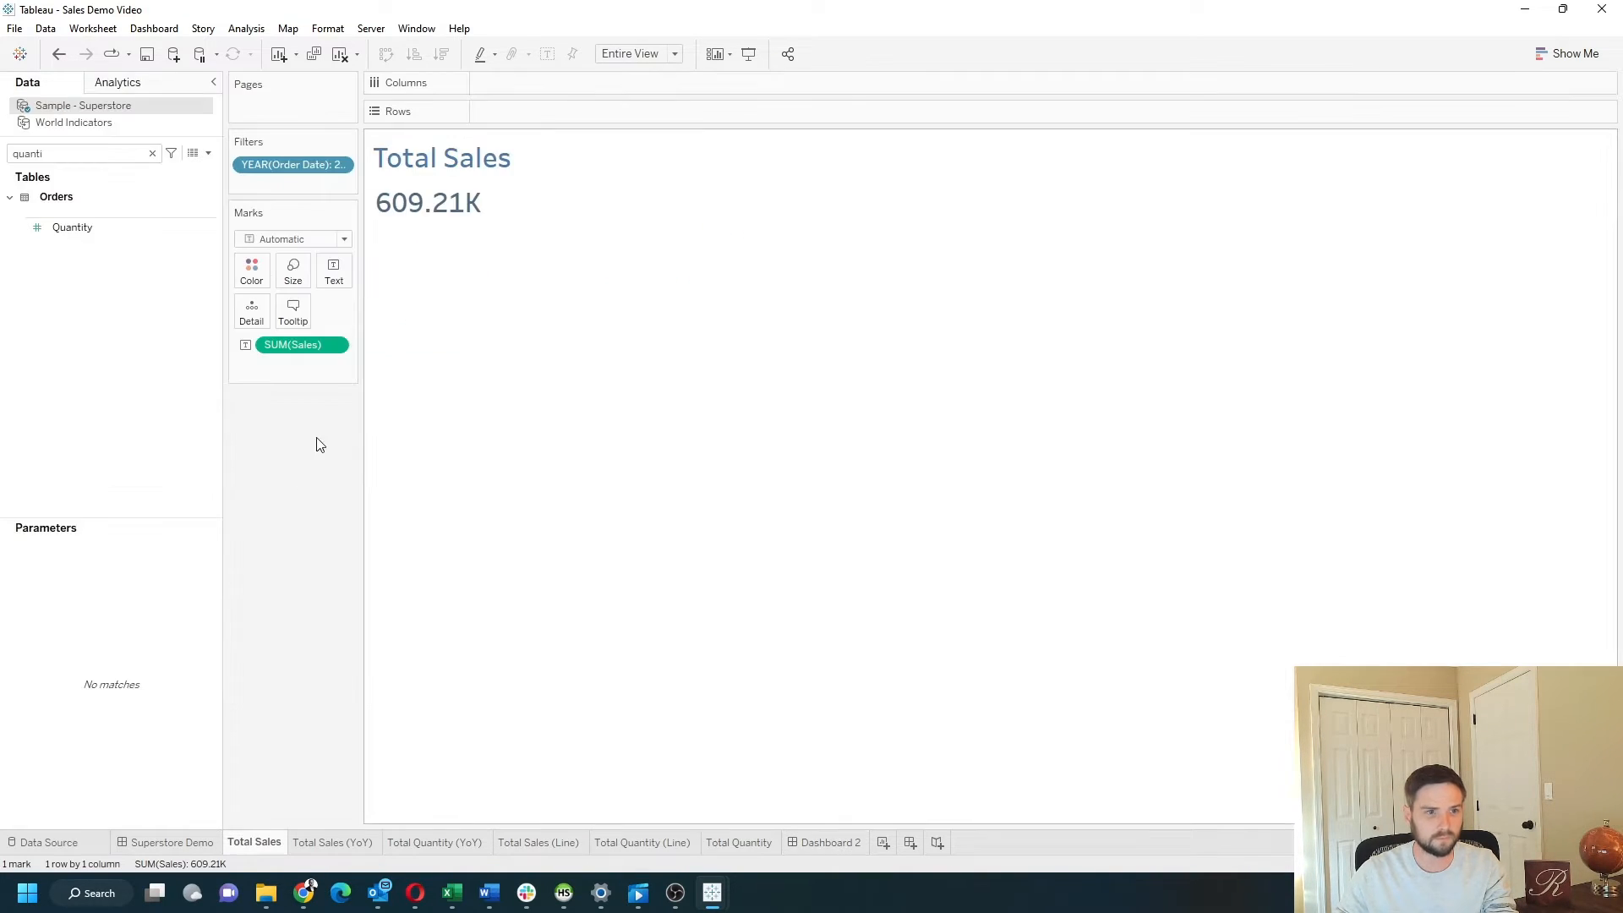
pyautogui.rightClick(342, 347)
pyautogui.click(333, 438)
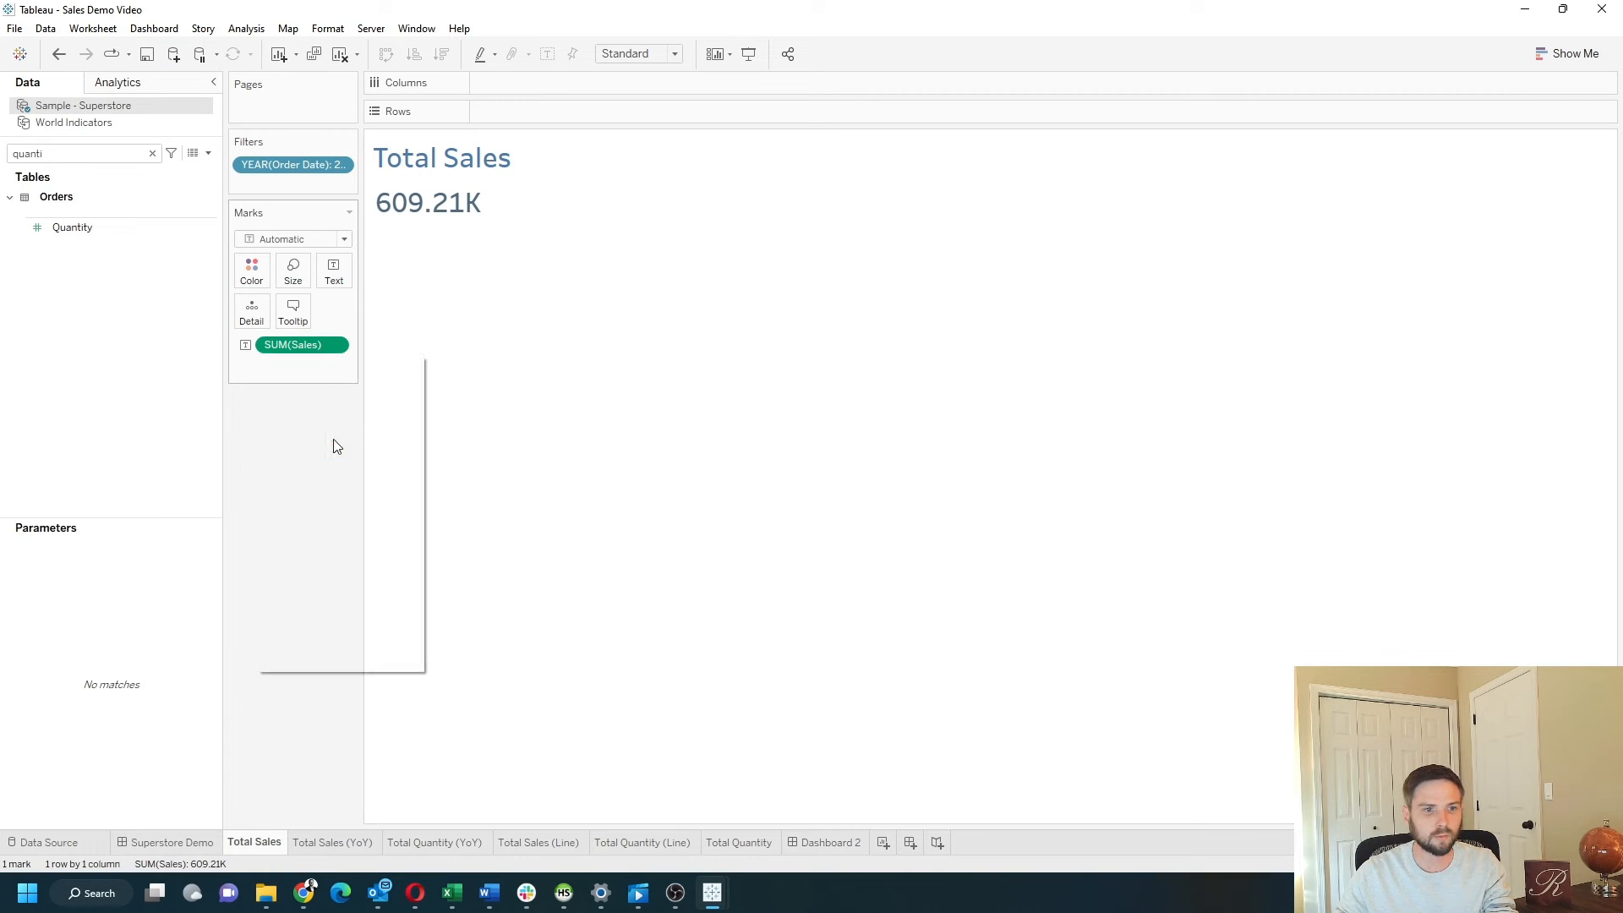
pyautogui.click(106, 244)
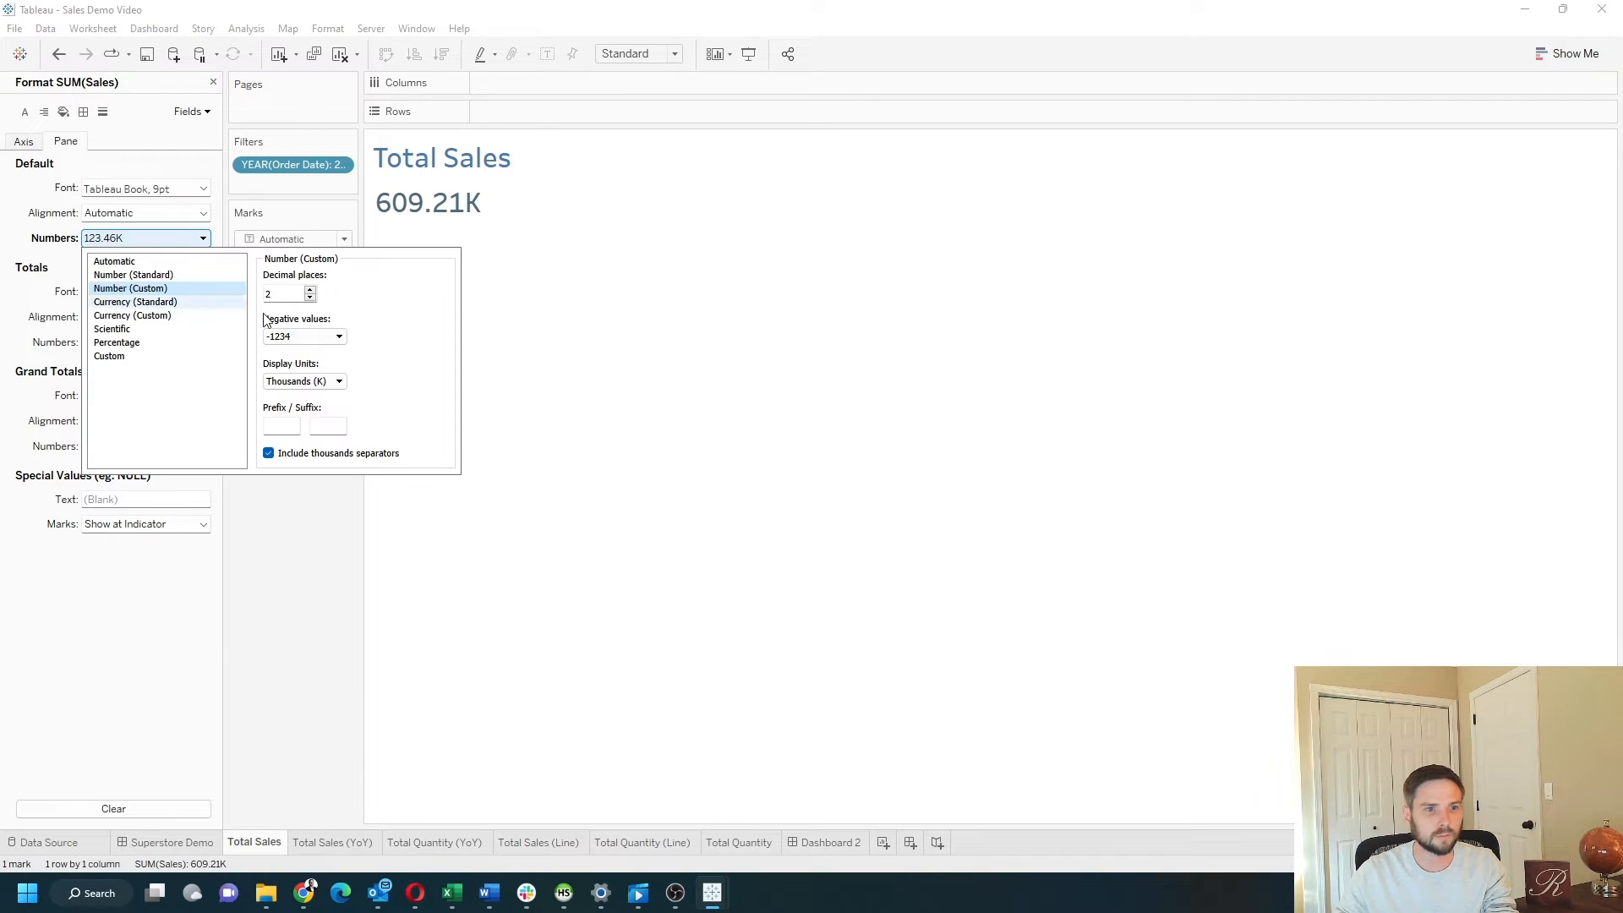
pyautogui.click(169, 303)
pyautogui.click(179, 316)
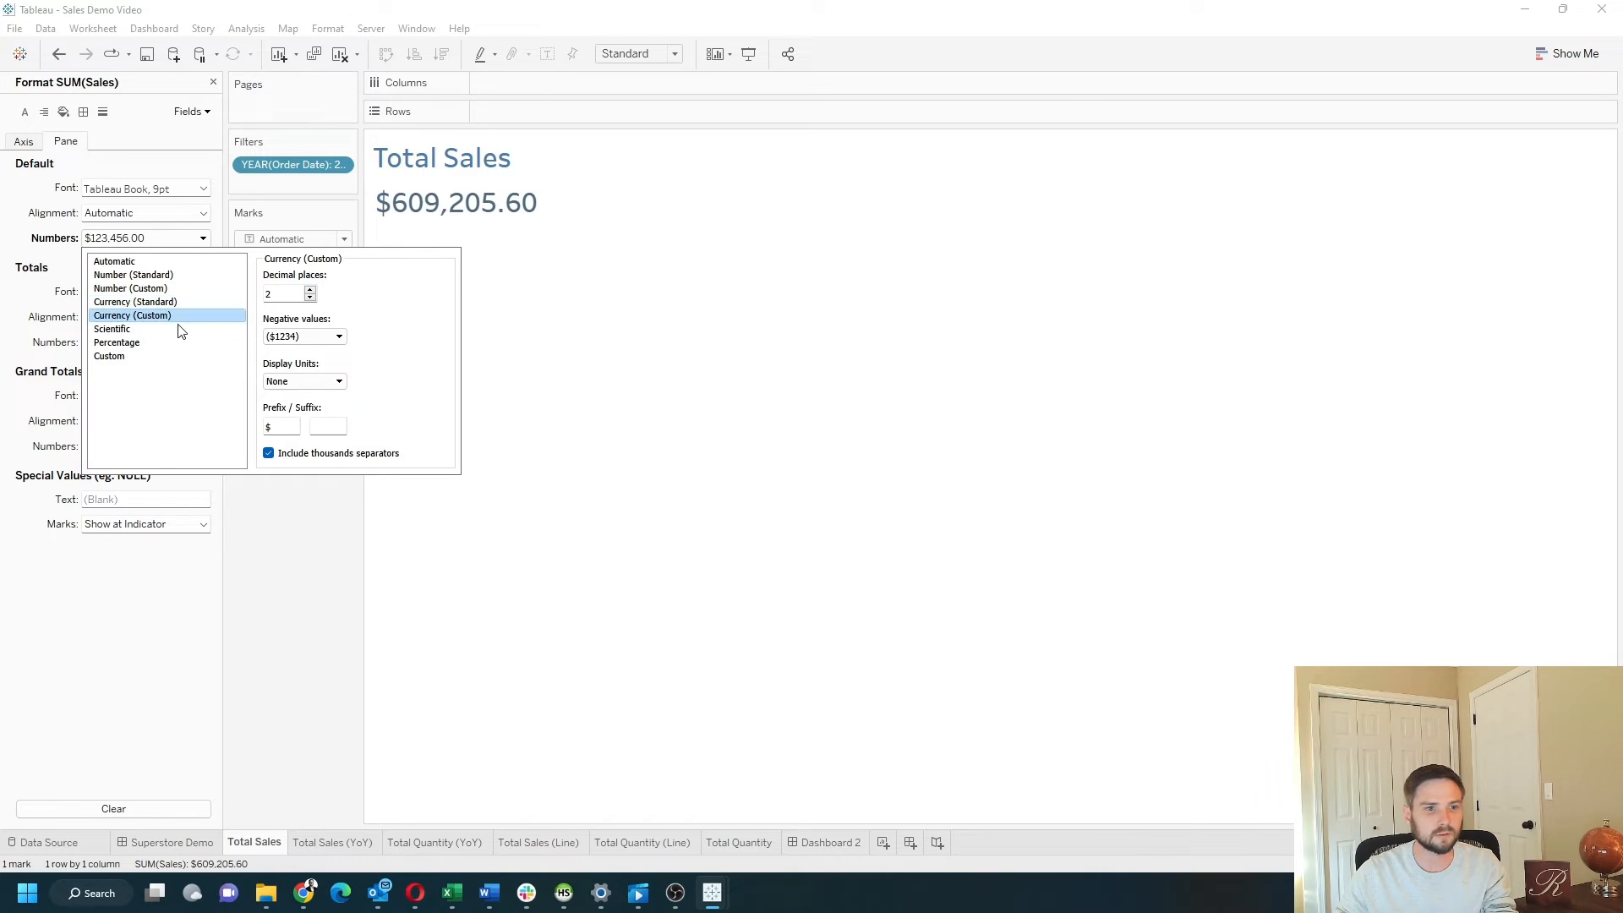
pyautogui.click(304, 382)
pyautogui.click(309, 408)
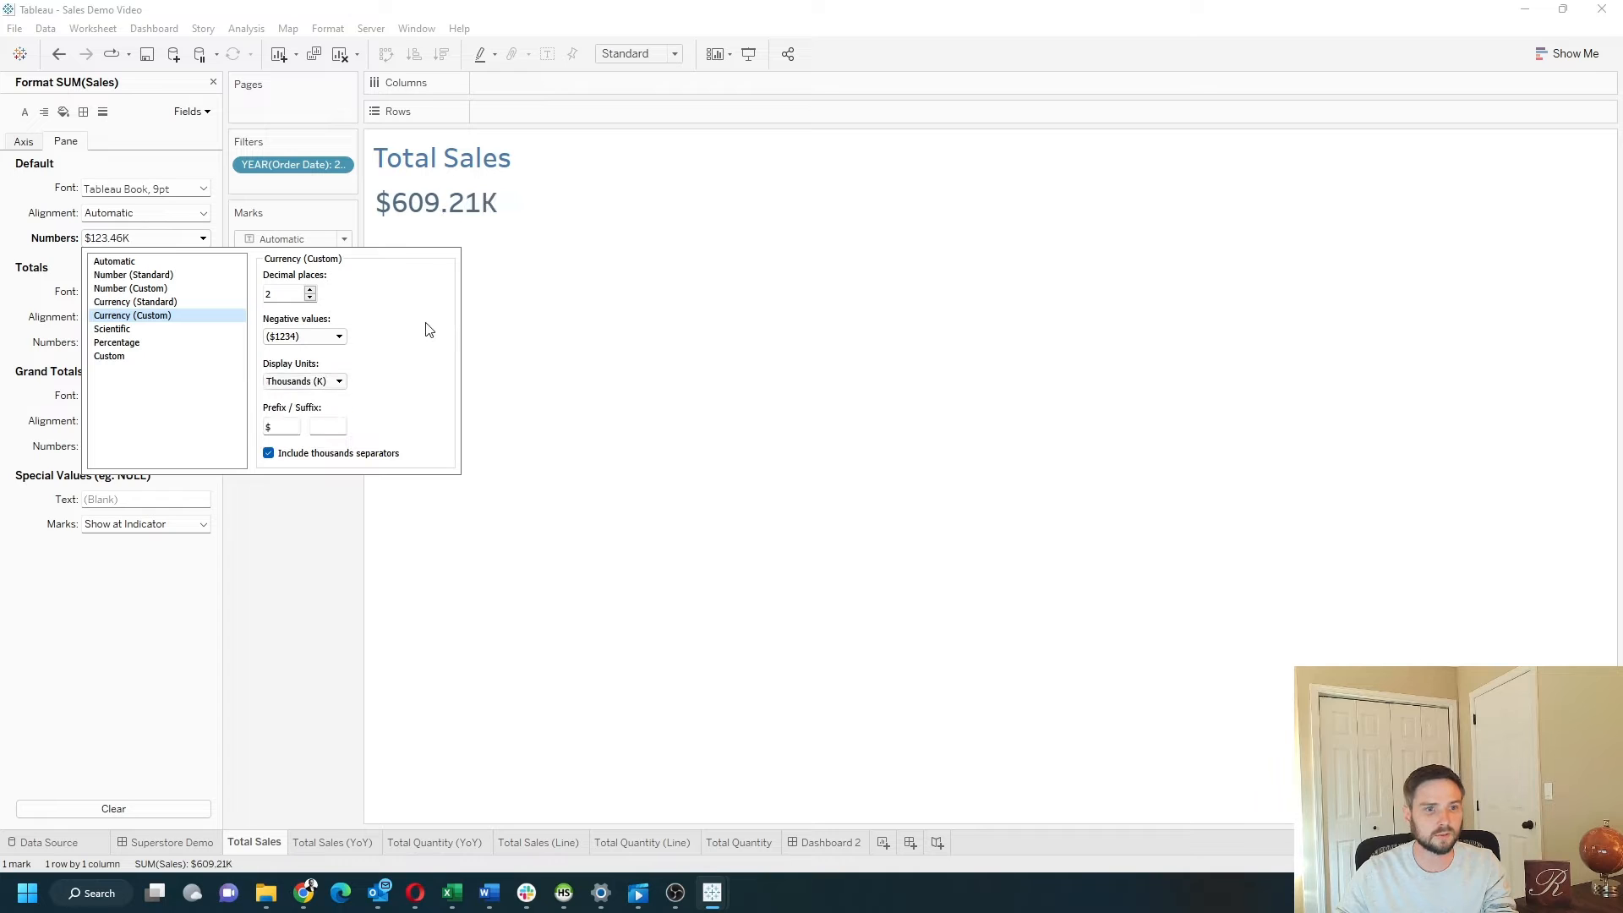
pyautogui.click(707, 352)
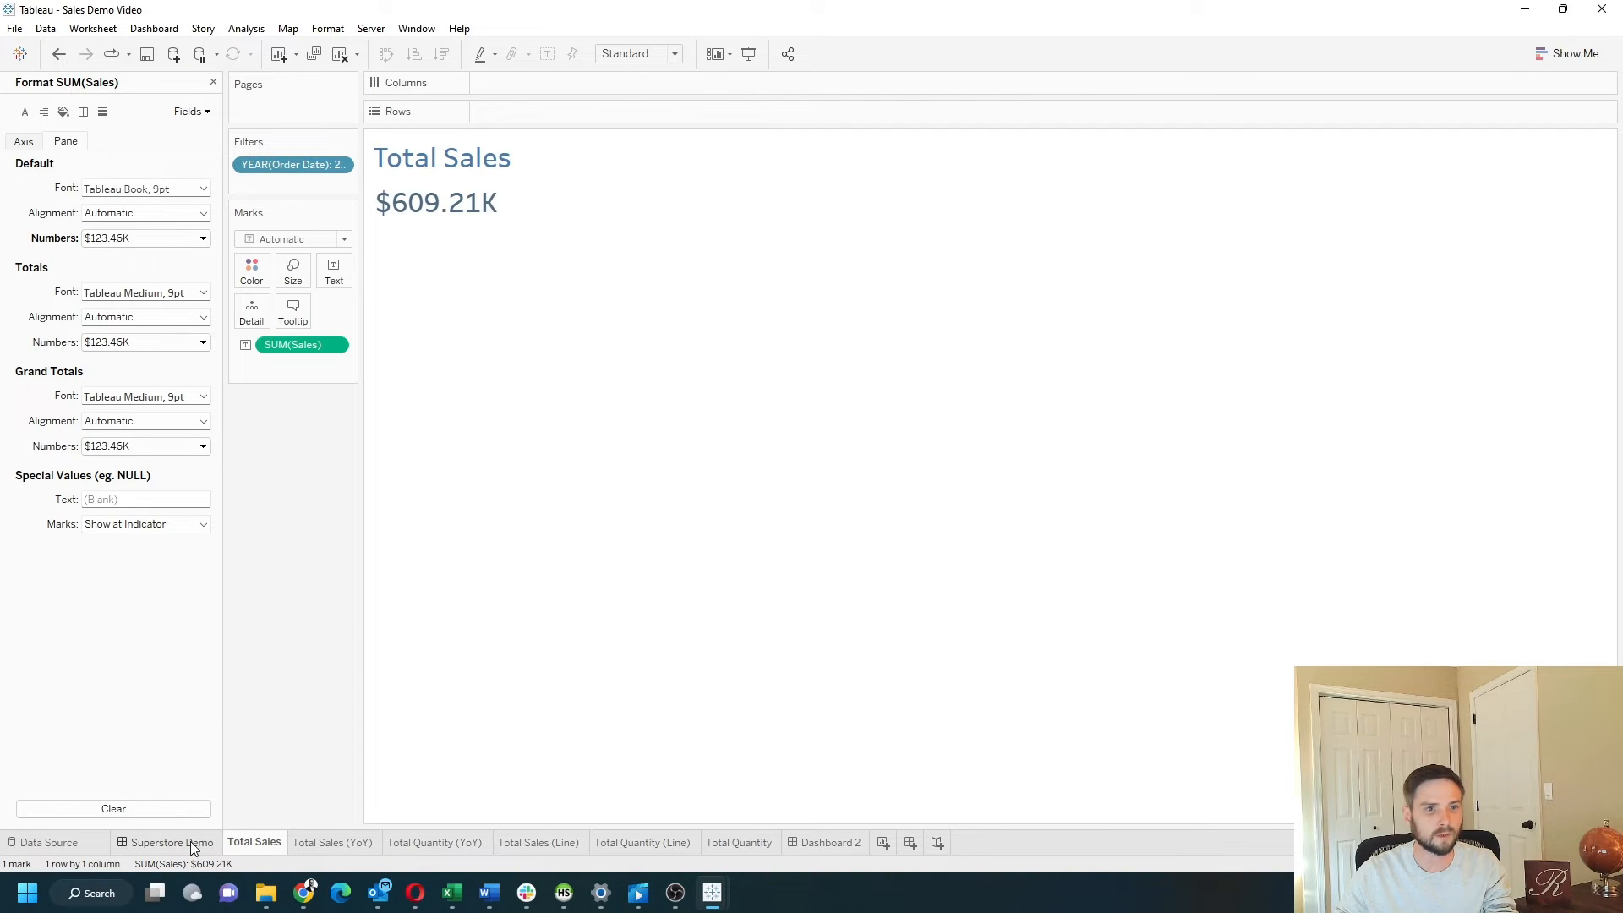
pyautogui.click(193, 843)
pyautogui.click(827, 842)
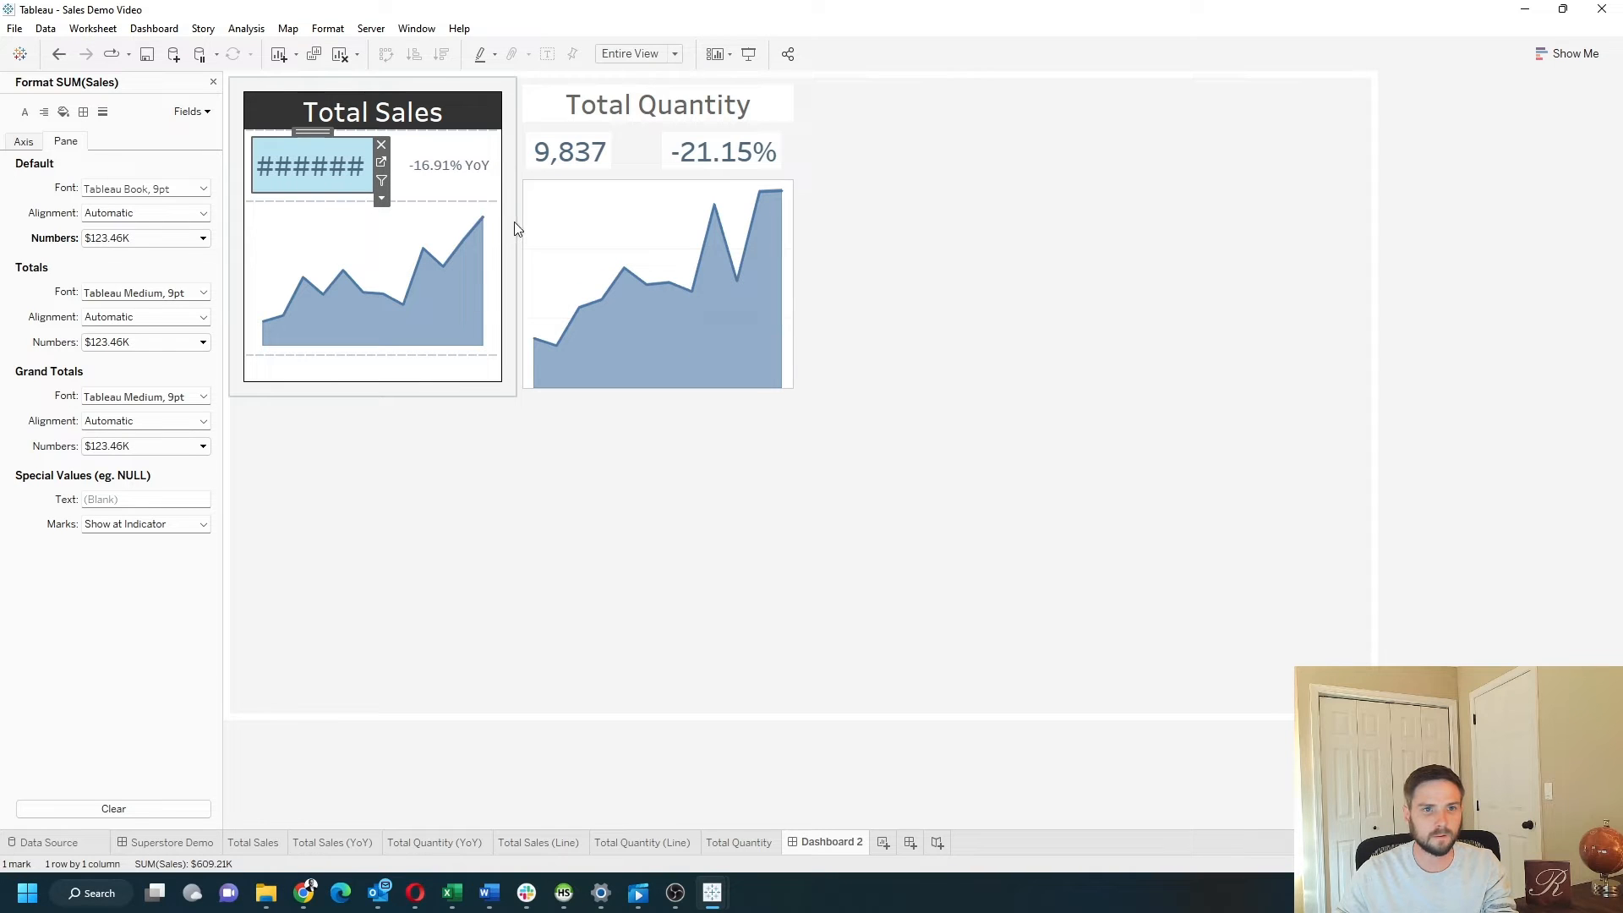
# Step: Increase the height of the row holding the two Total Sales values
pyautogui.click(340, 214)
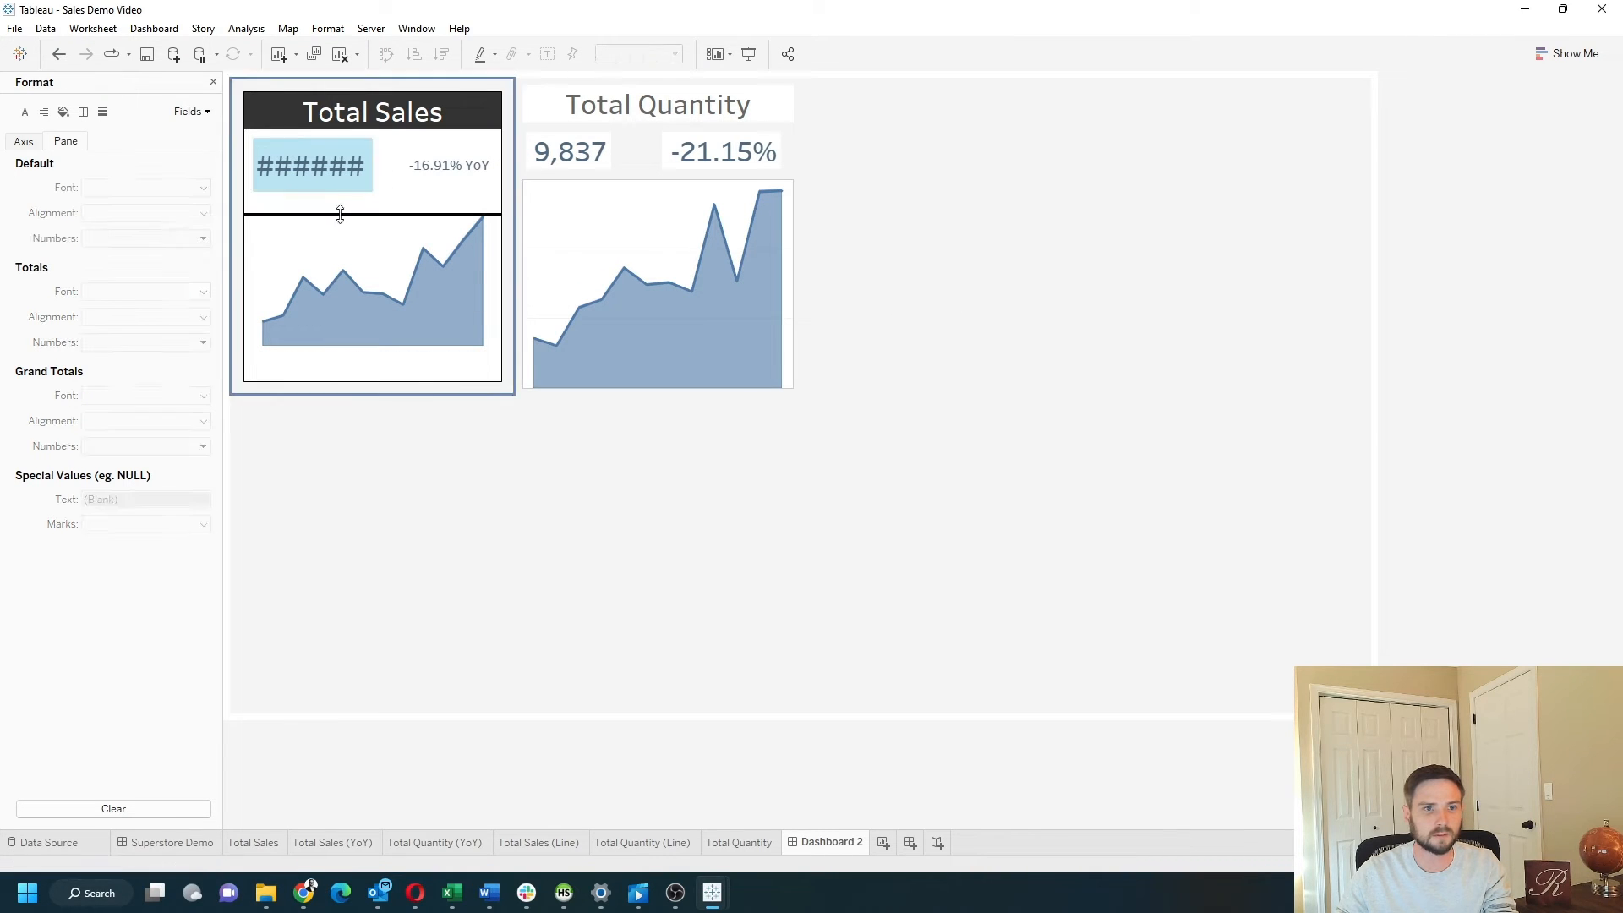
pyautogui.moveTo(339, 214); pyautogui.dragTo(340, 226)
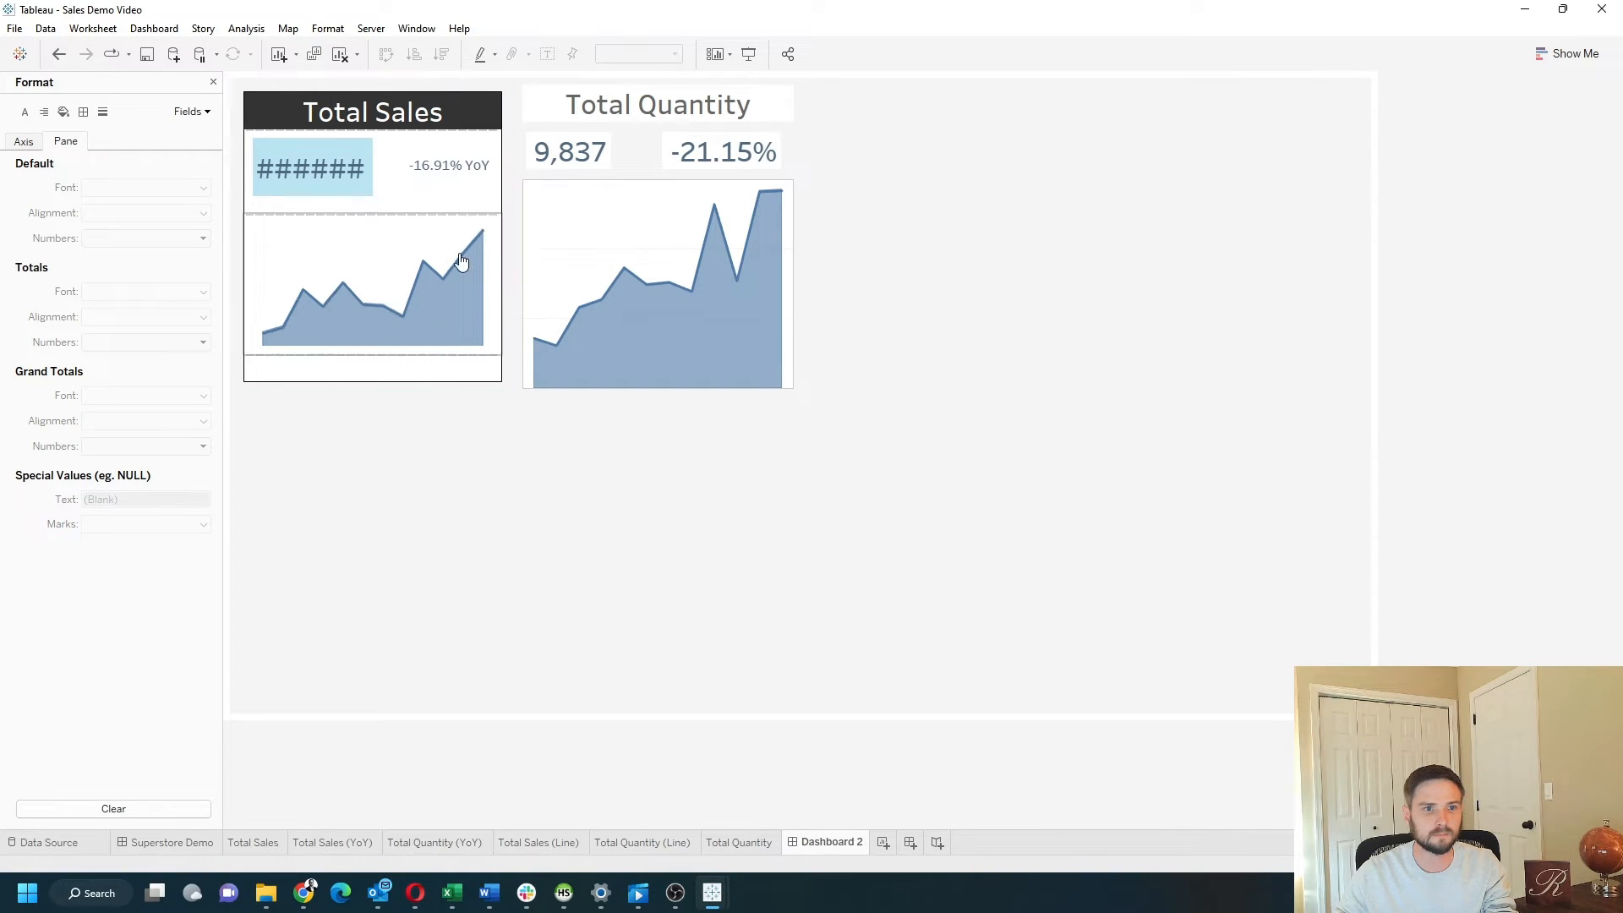
pyautogui.click(355, 154)
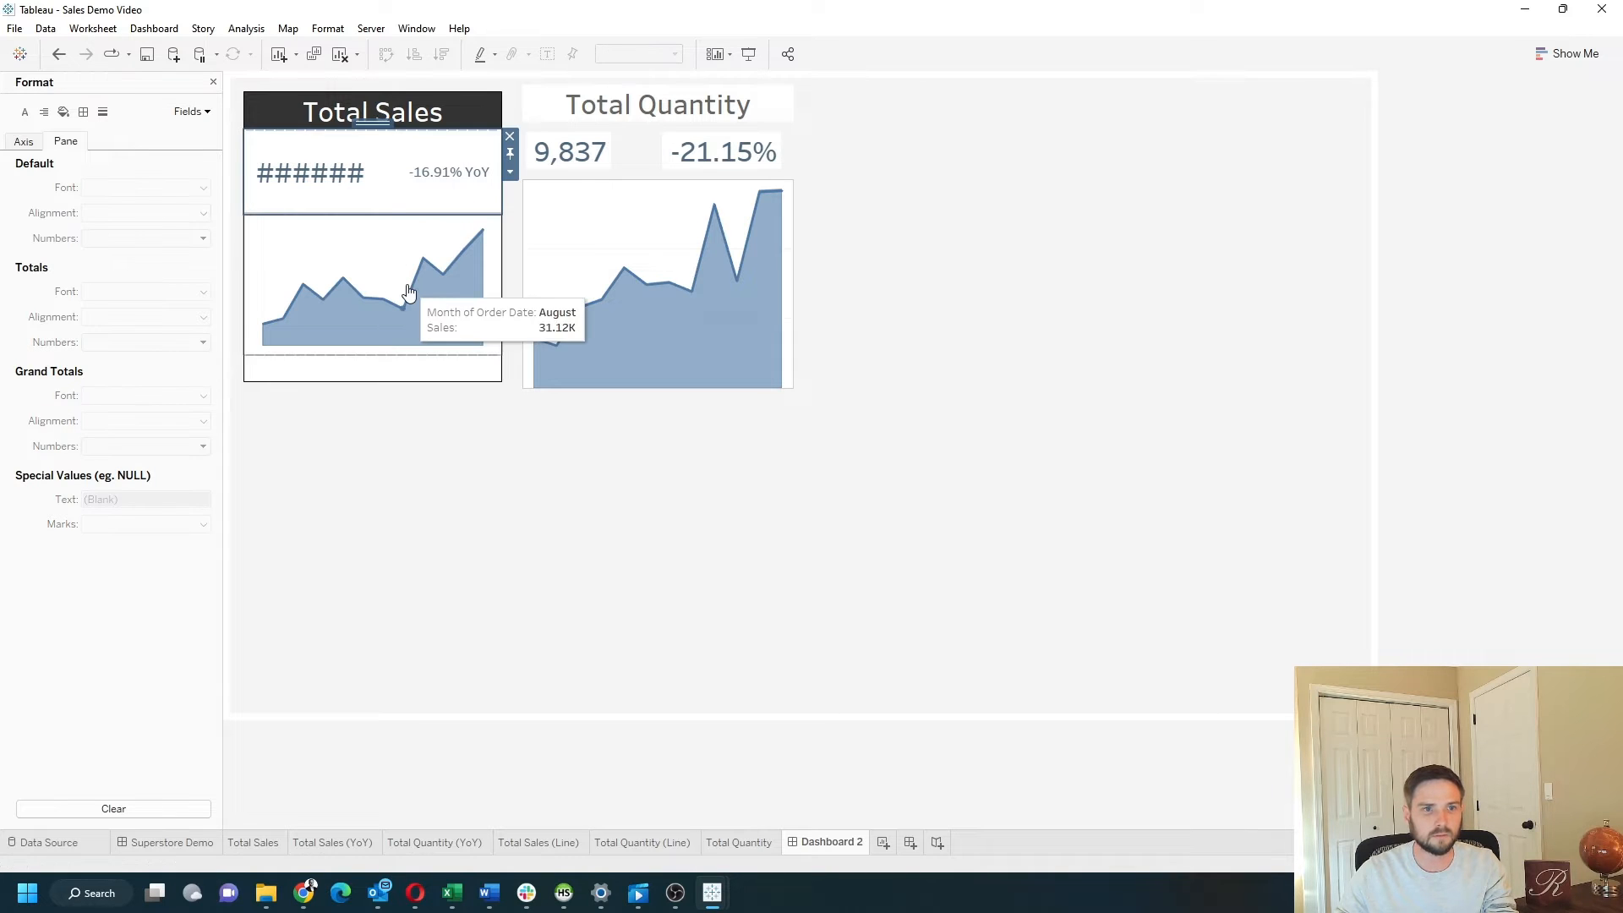
# Step: Turn off even content distribution in the Total Sales value row and widen the sales value relative to the YoY label
pyautogui.click(325, 142)
pyautogui.doubleClick(322, 130)
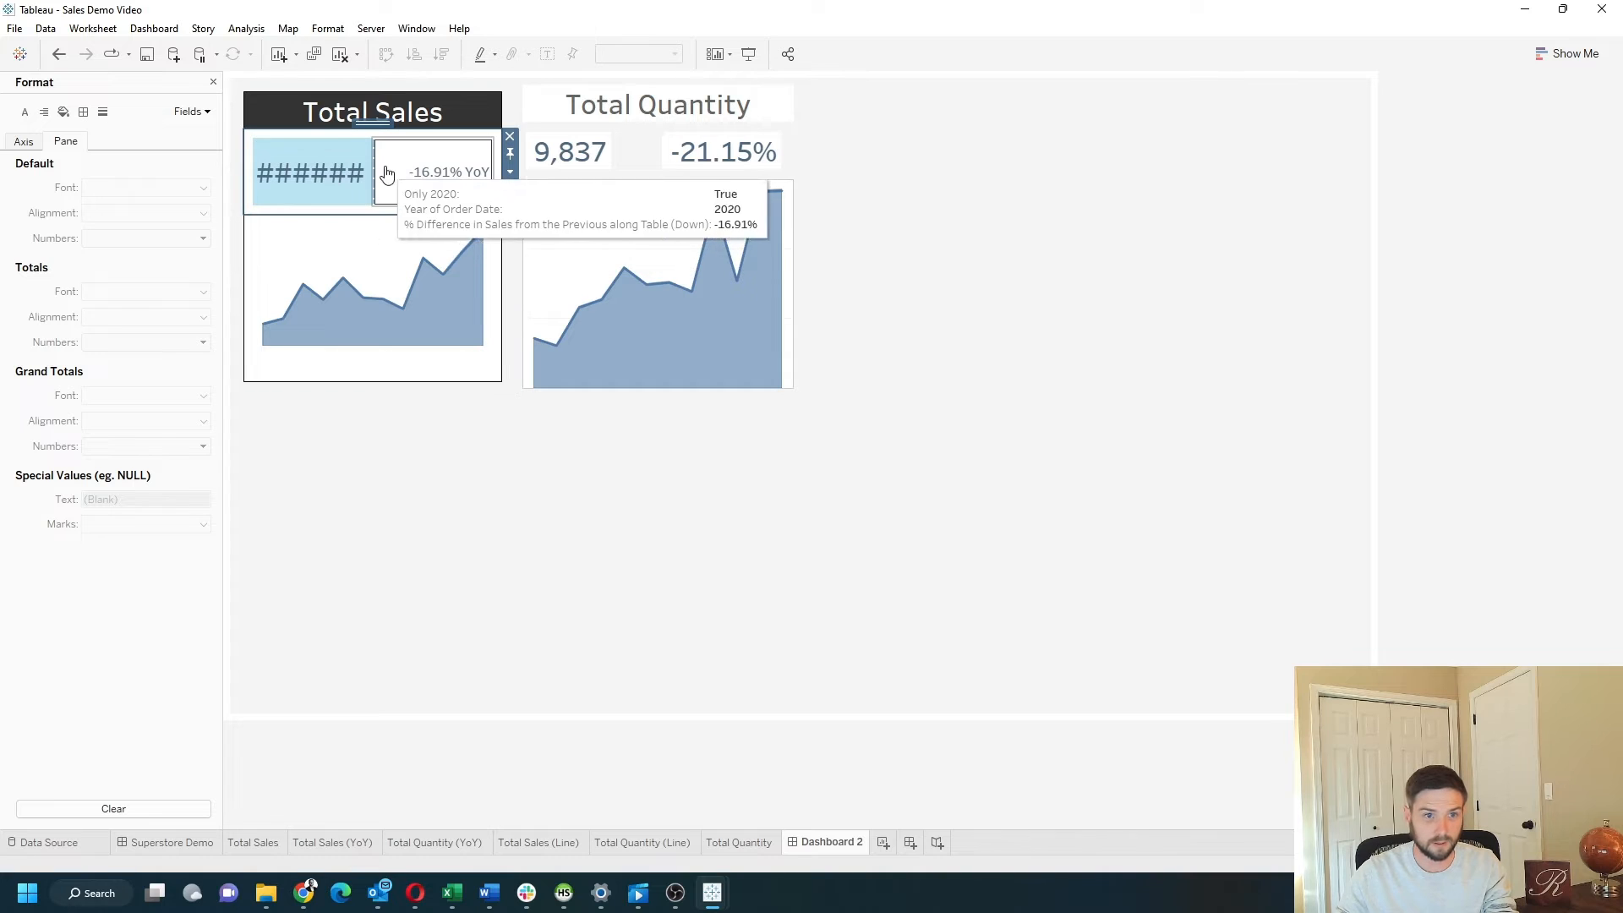
pyautogui.click(510, 172)
pyautogui.click(593, 212)
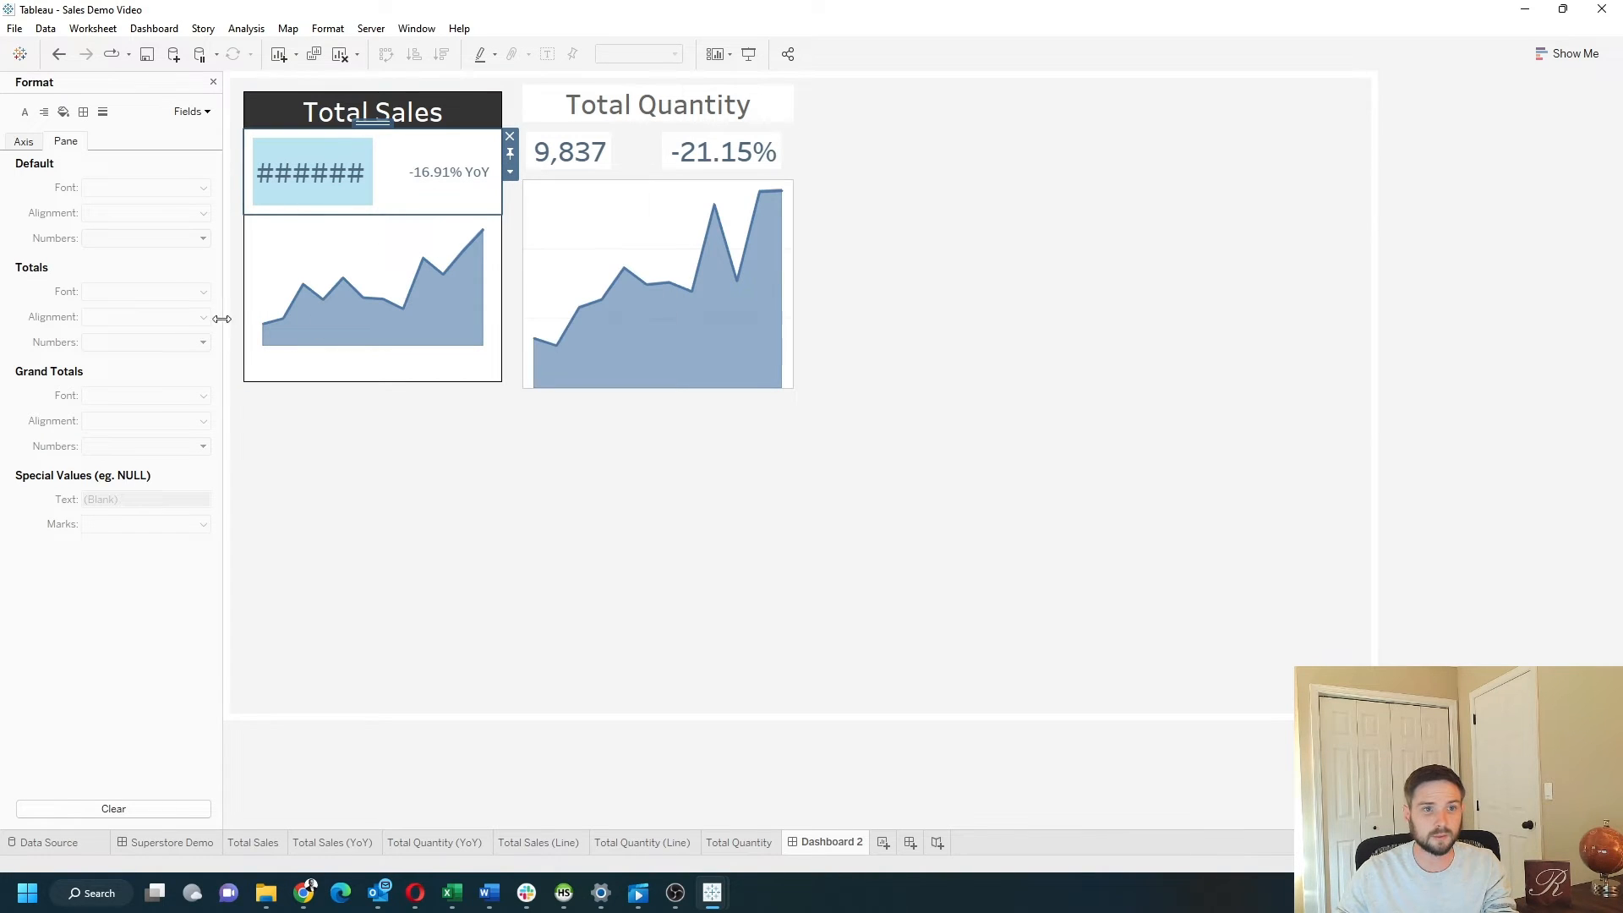
pyautogui.moveTo(377, 179); pyautogui.dragTo(403, 182)
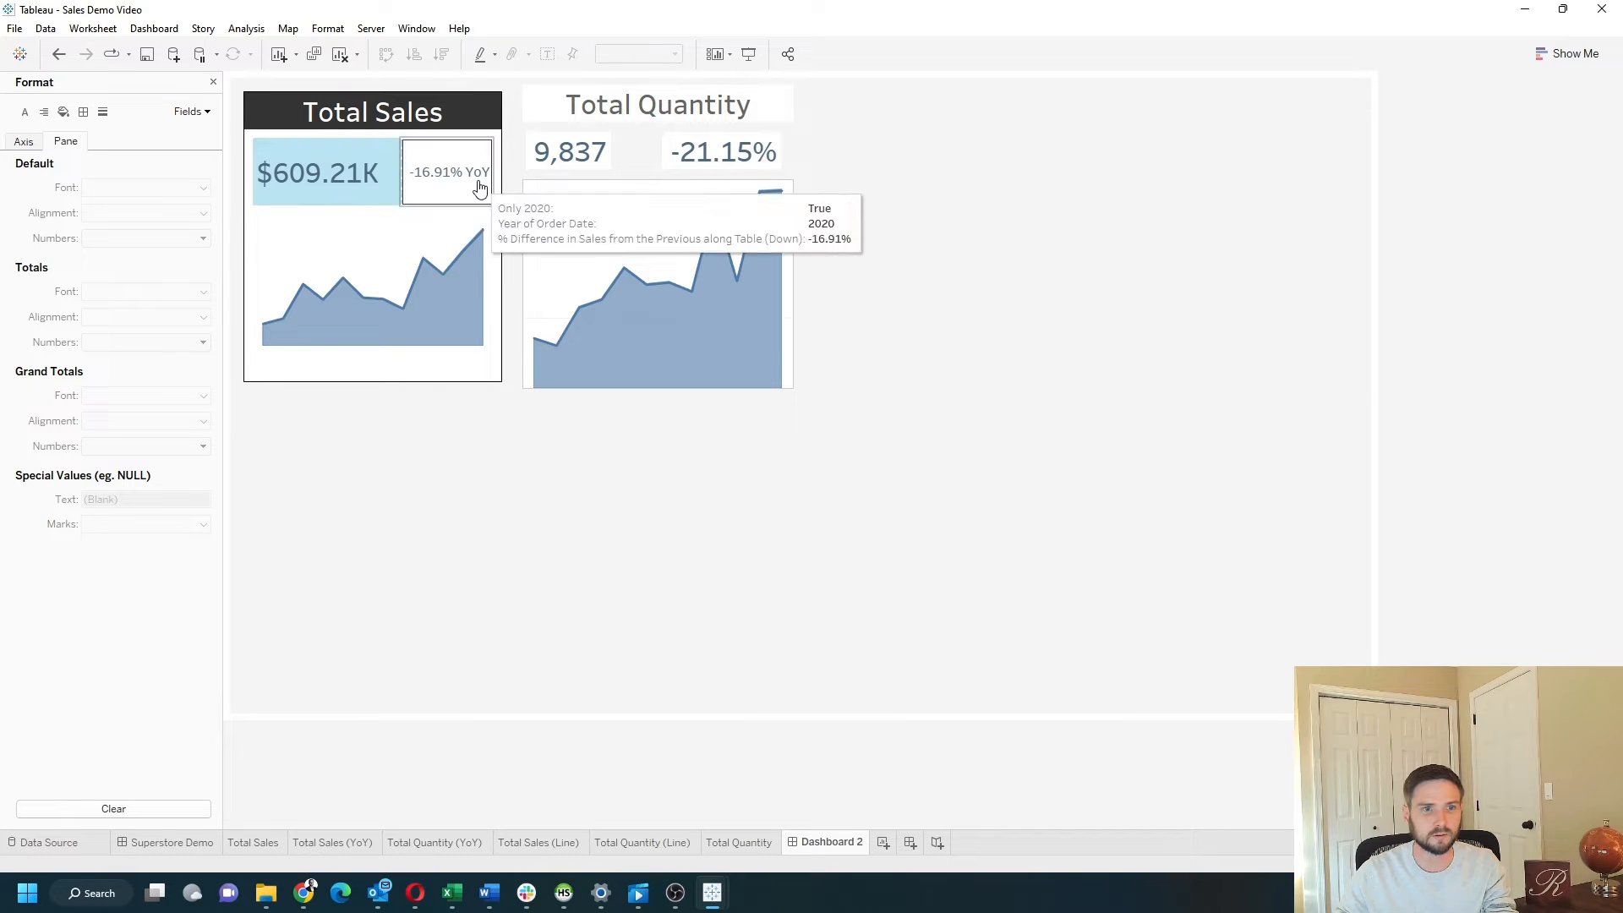
pyautogui.click(308, 186)
pyautogui.click(828, 580)
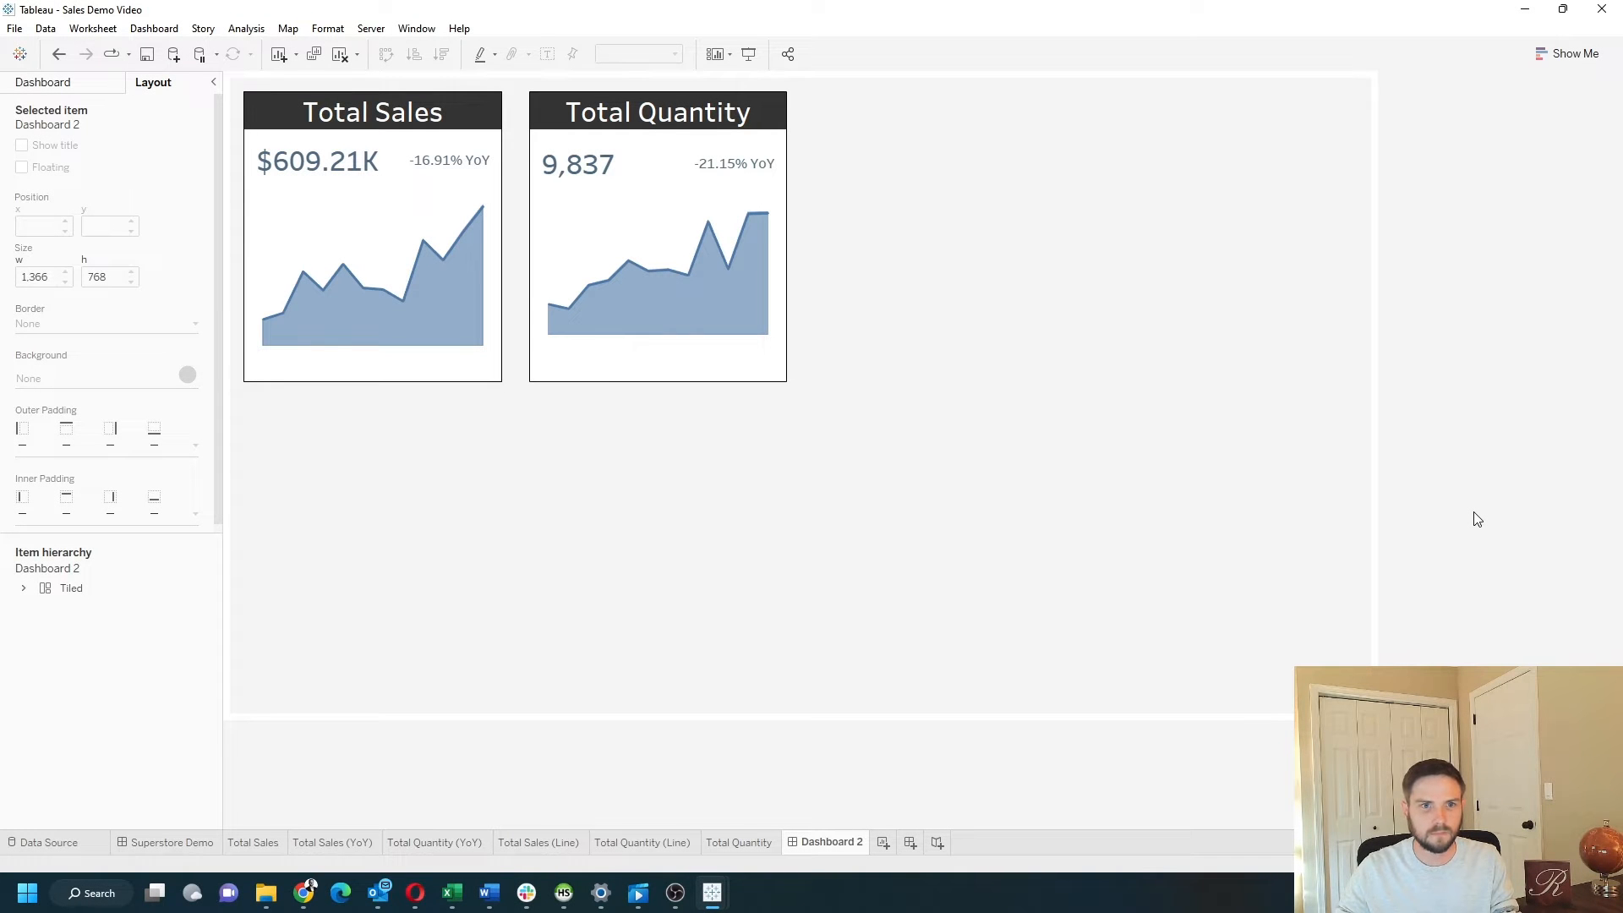
# Step: Select the vertical container of the Total Sales card and open its outer padding settings
pyautogui.moveTo(715, 180)
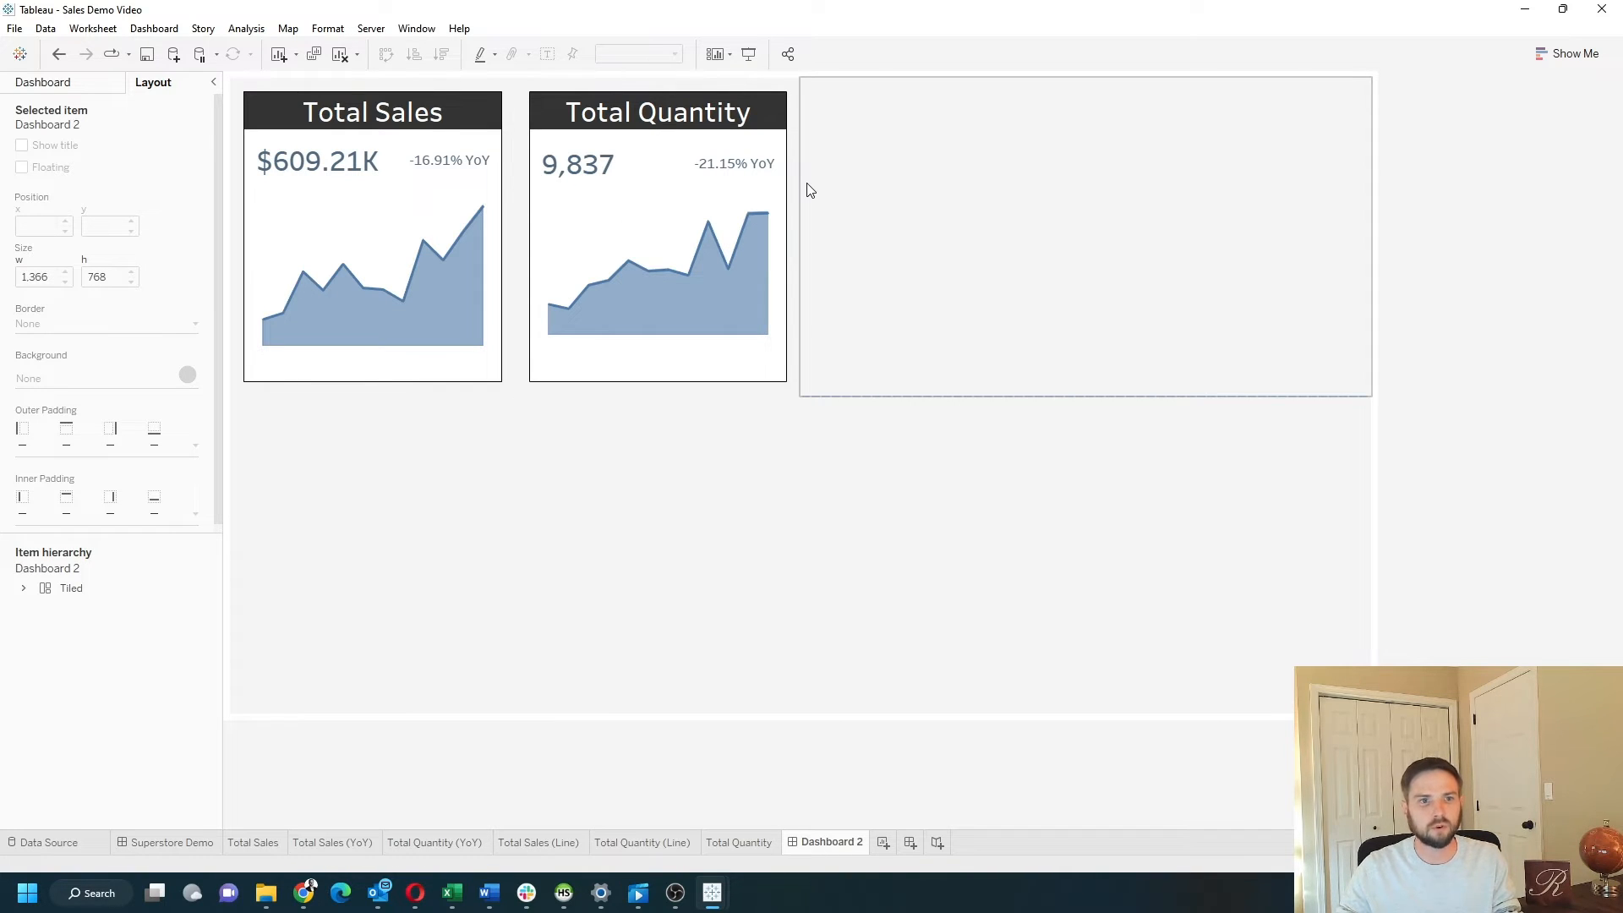
pyautogui.click(378, 93)
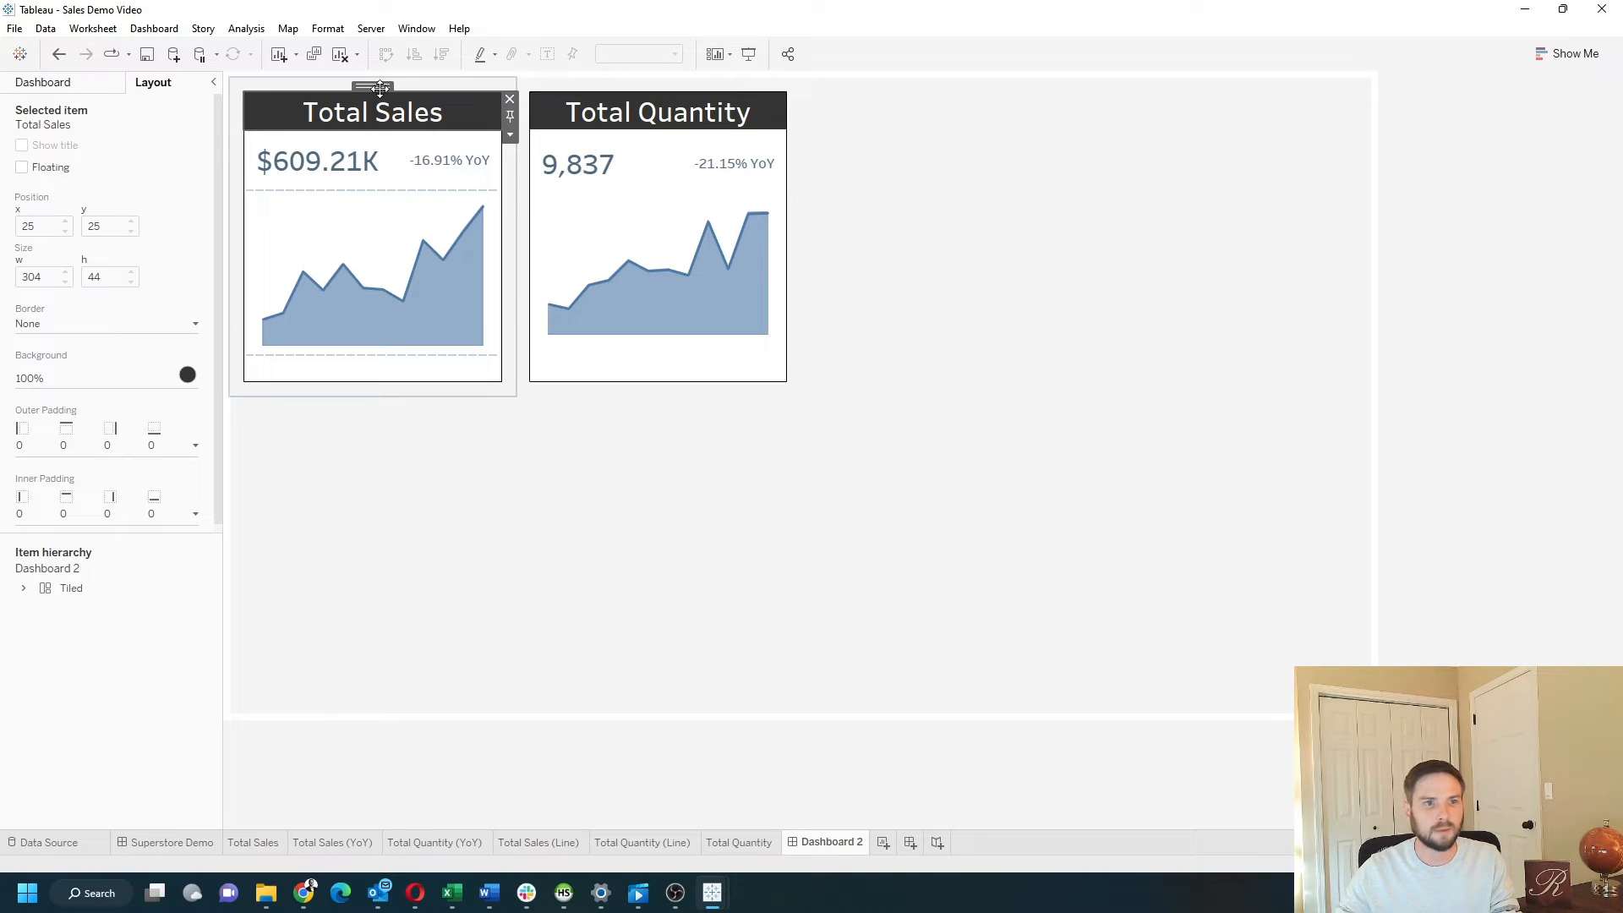
pyautogui.doubleClick(379, 87)
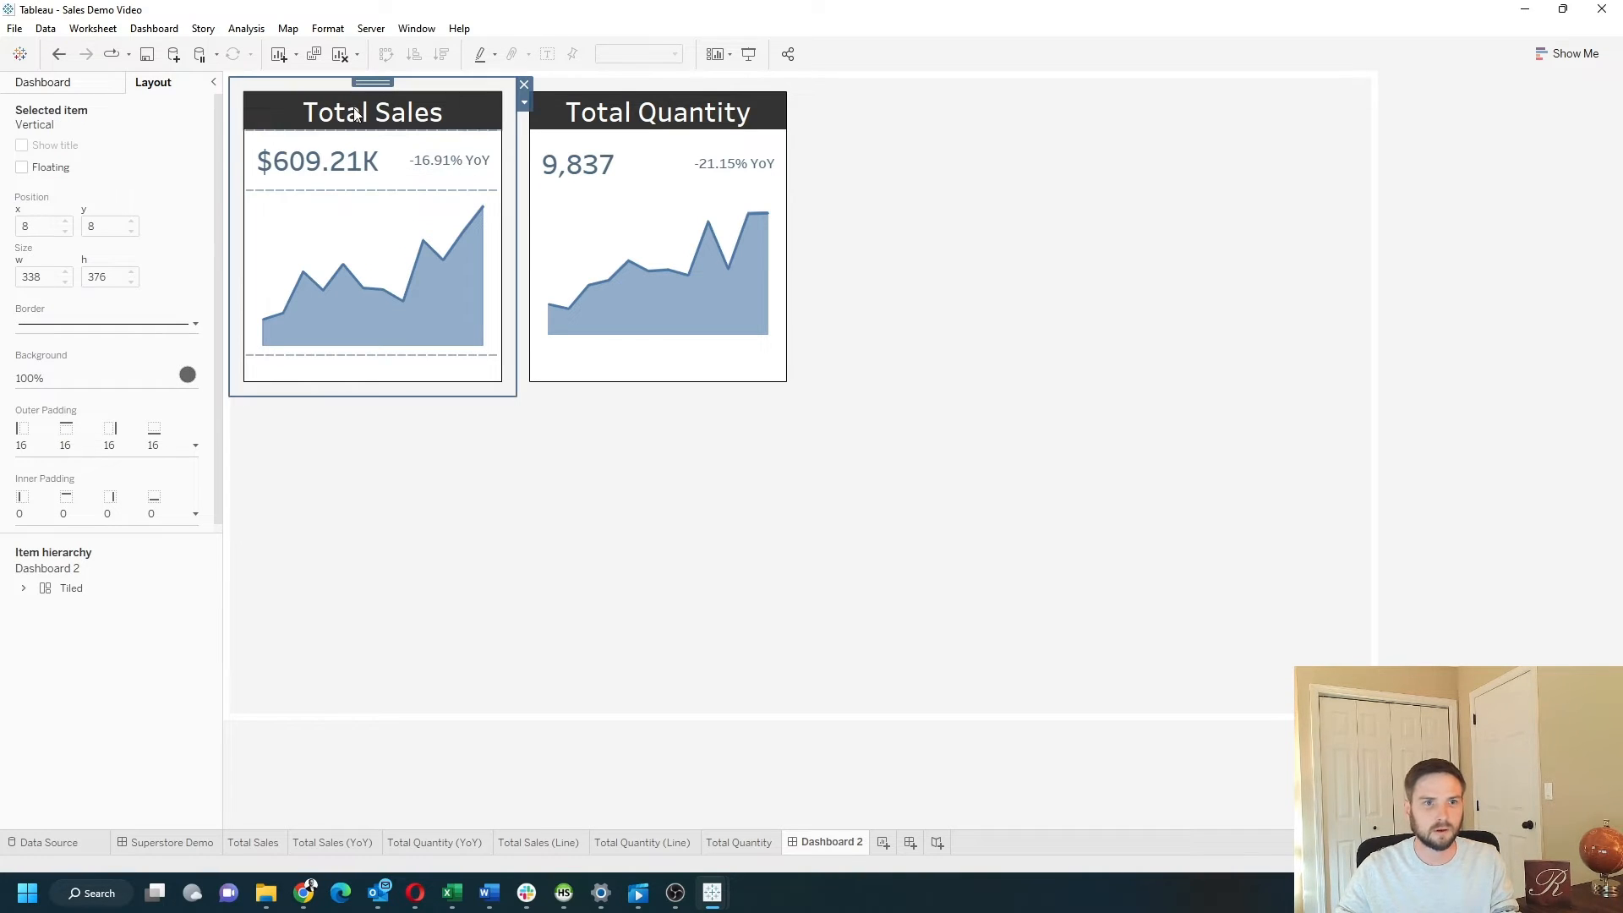
pyautogui.moveTo(416, 168)
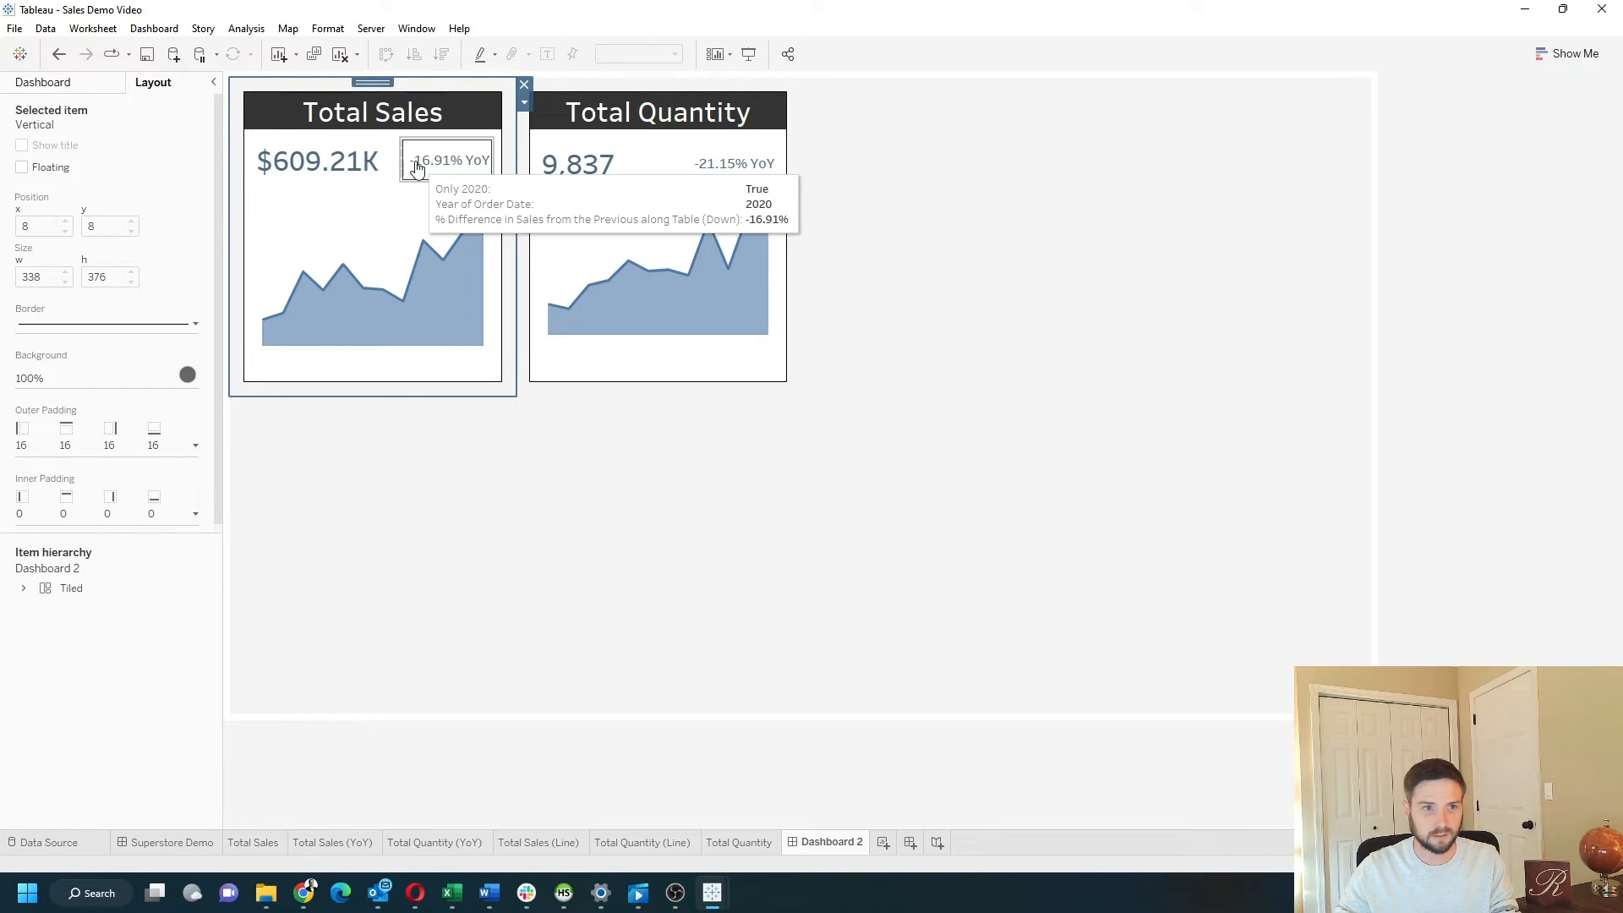
pyautogui.click(144, 453)
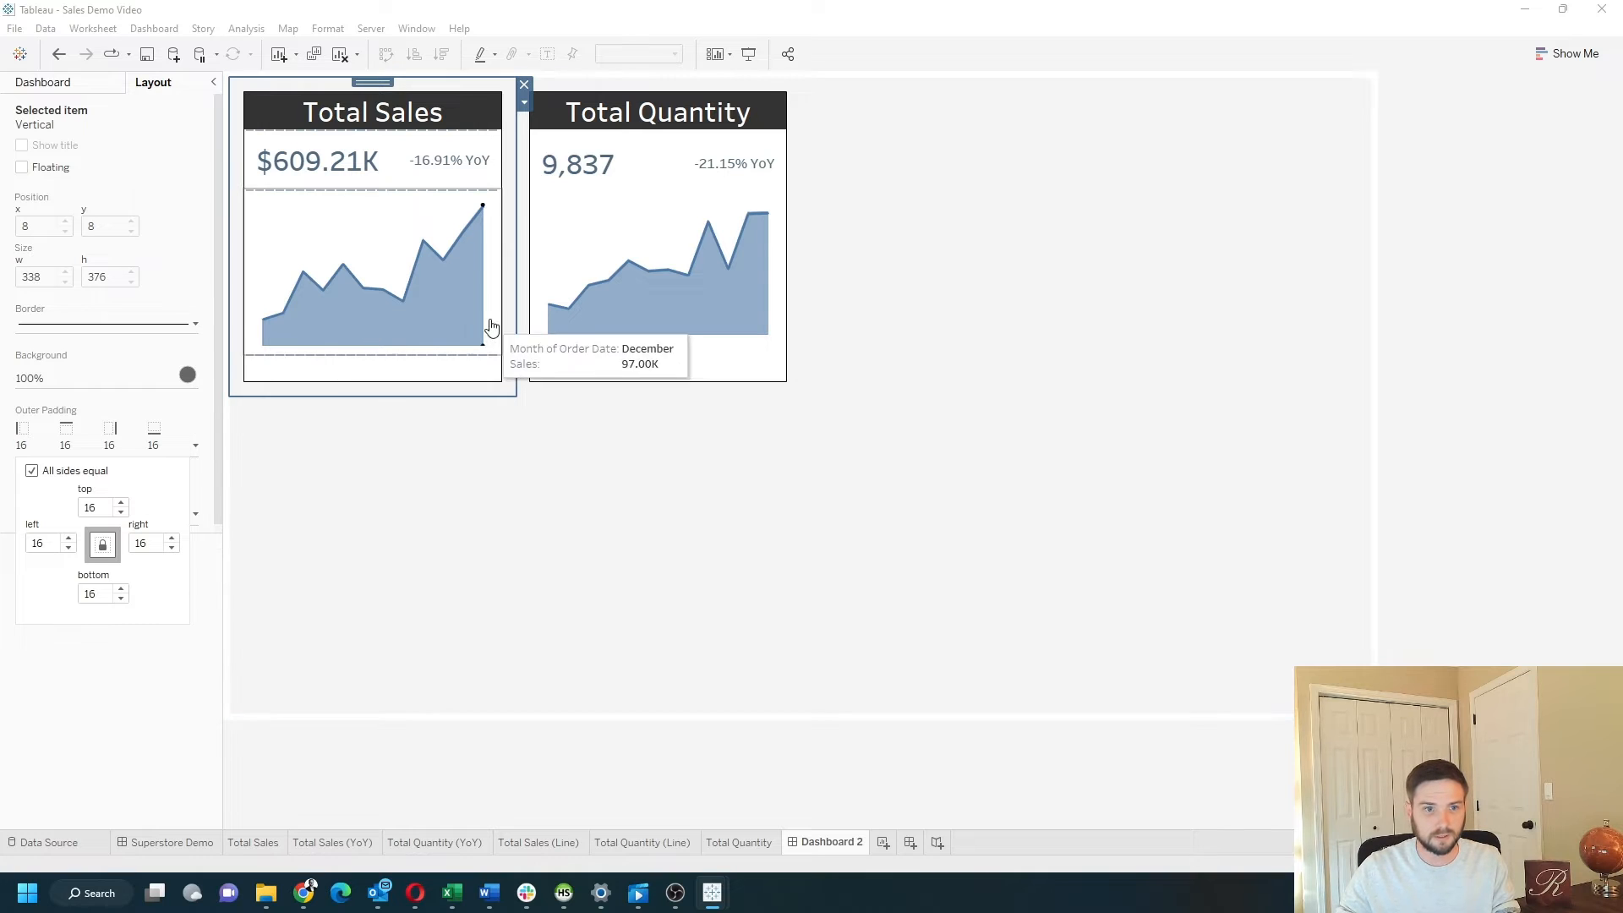
# Step: Set only the left outer padding of the Total Quantity card's vertical container to 8
pyautogui.click(638, 106)
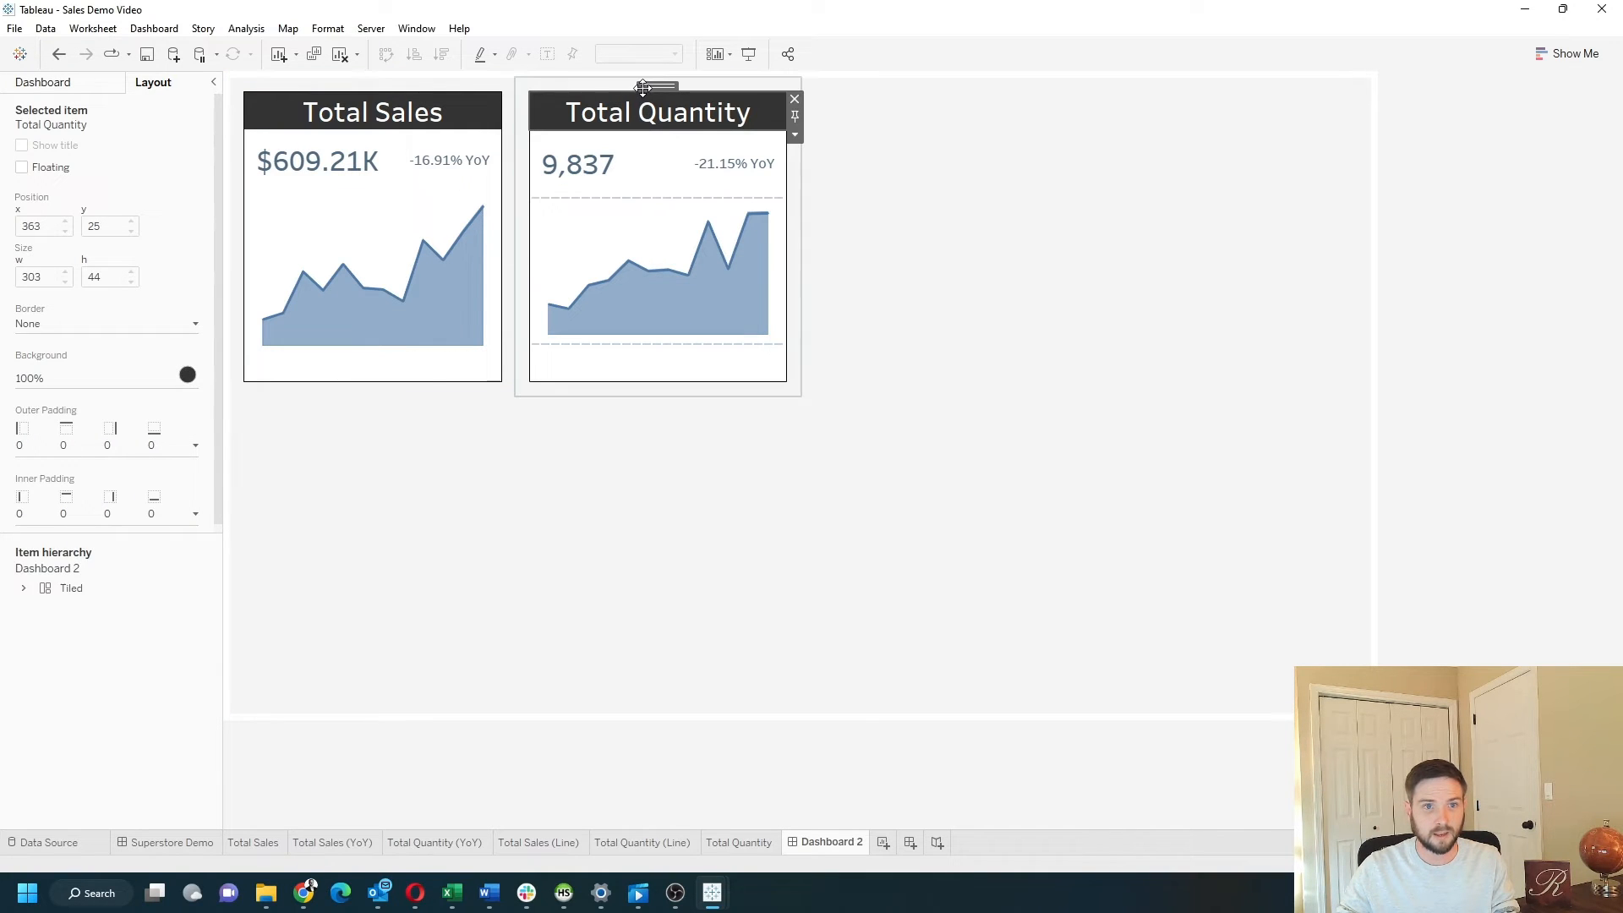
pyautogui.doubleClick(646, 86)
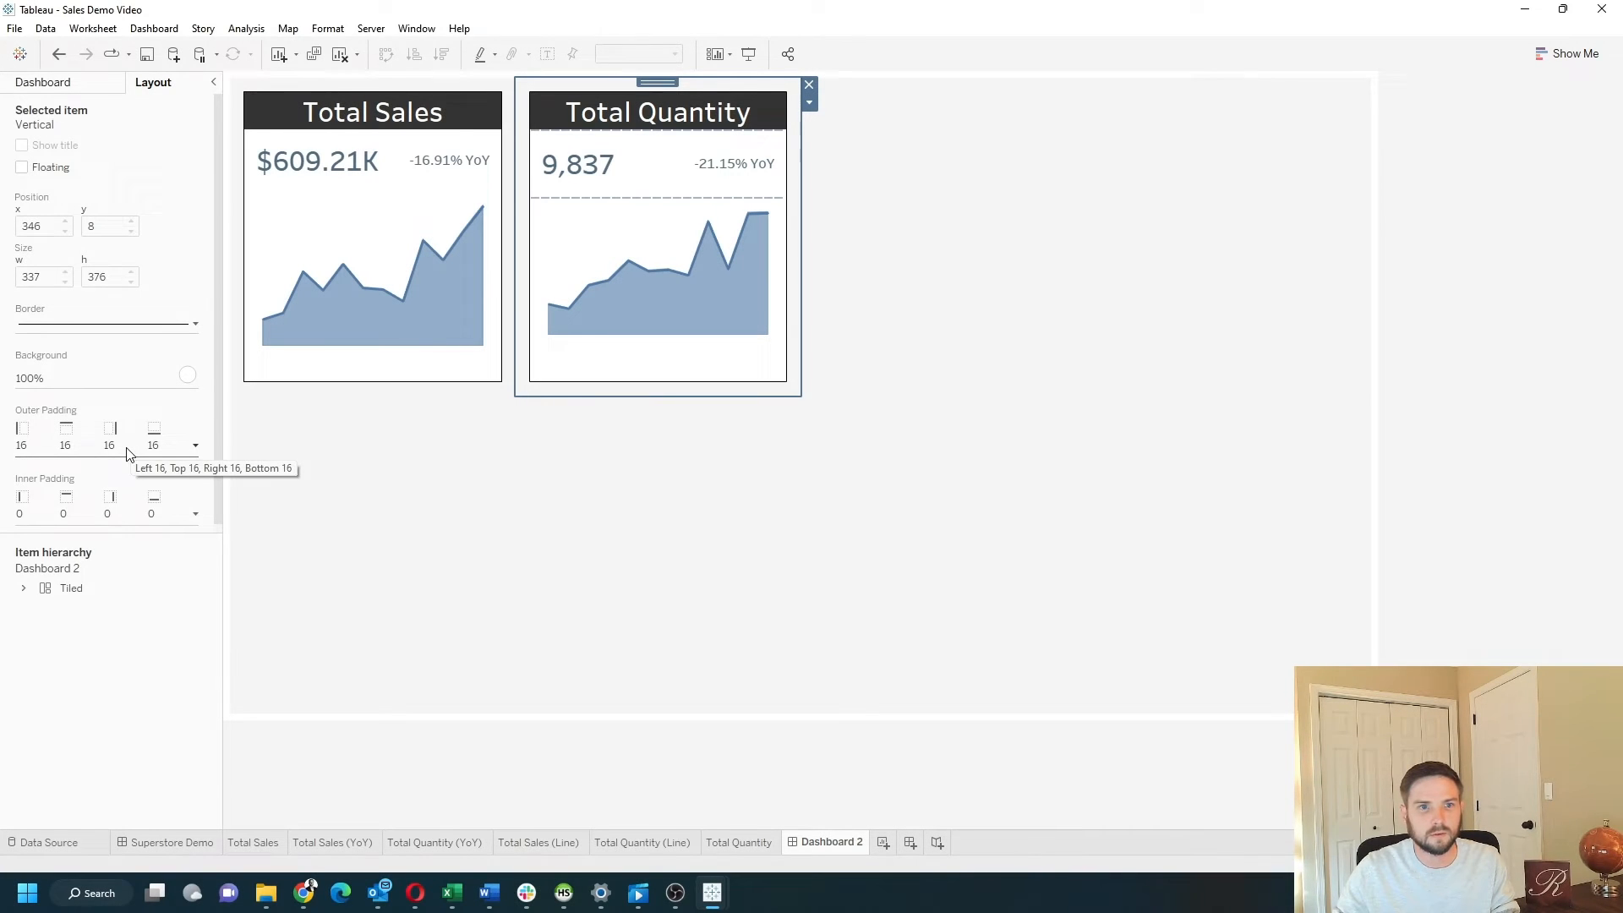
pyautogui.click(127, 454)
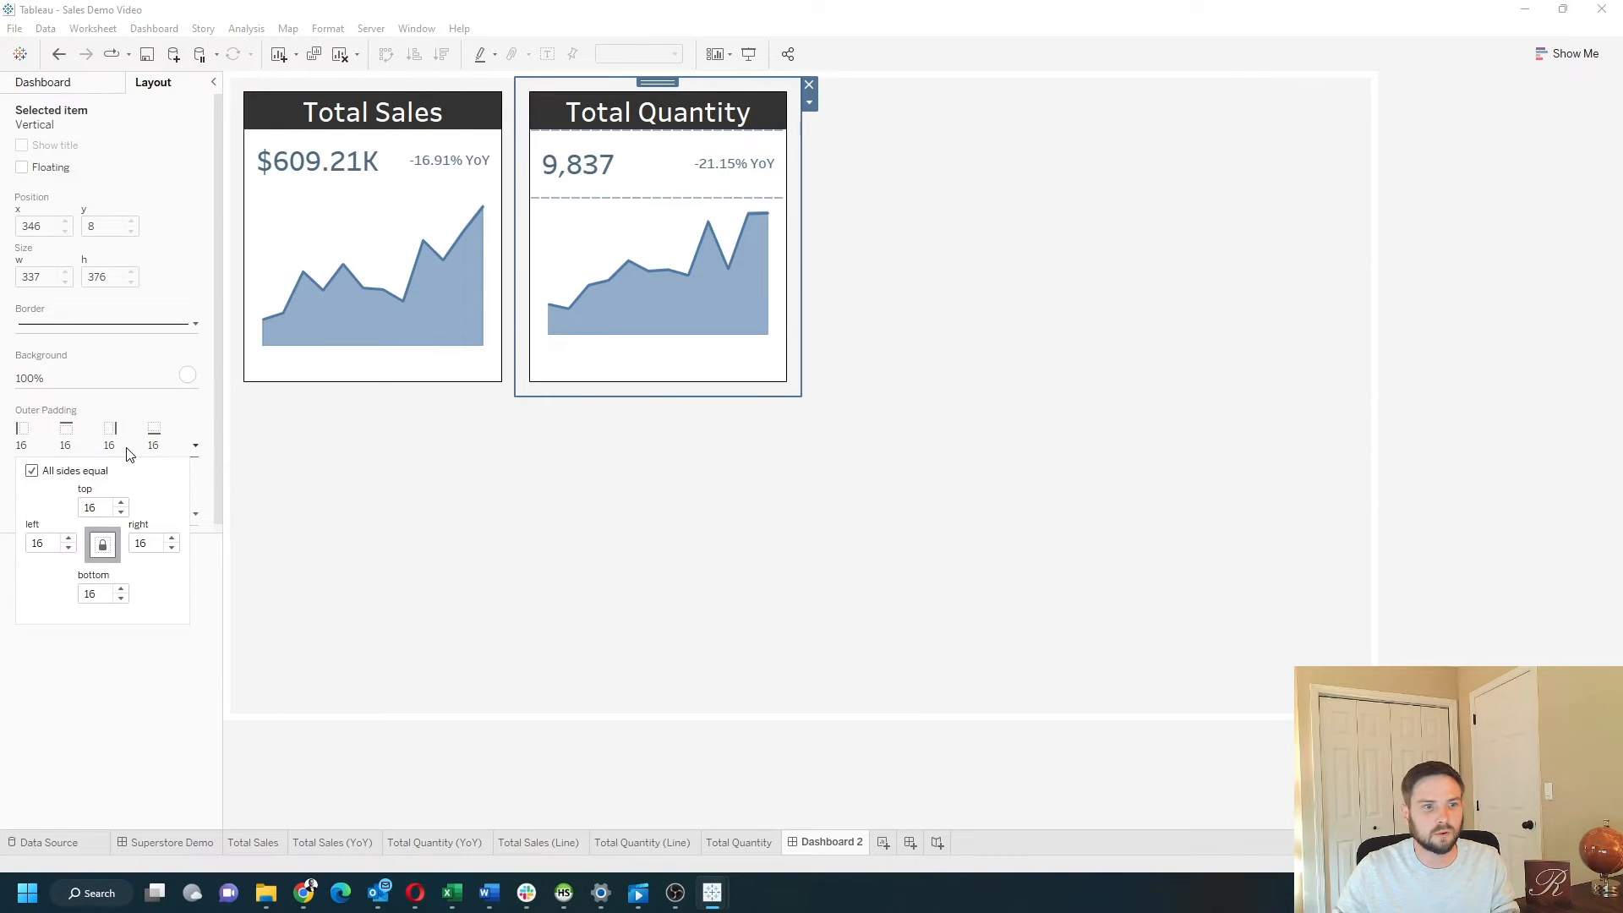
pyautogui.doubleClick(46, 545)
pyautogui.write('8')
pyautogui.press('Return')
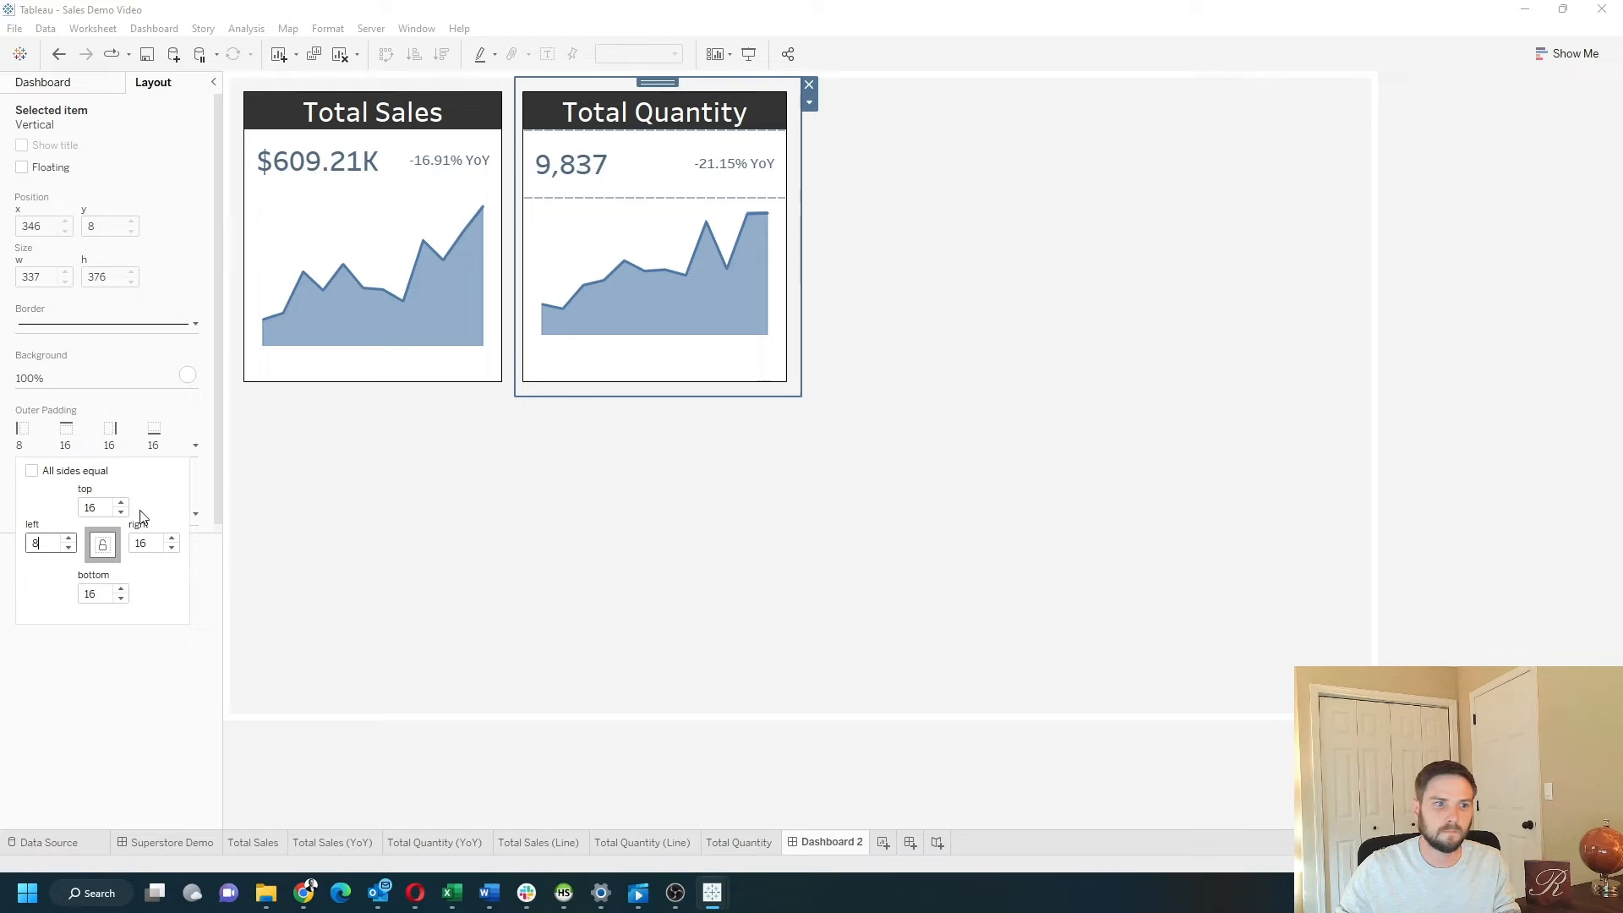
# Step: Make the outer padding sides of the Total Sales card's vertical container independent and set its right padding to 8
pyautogui.click(438, 117)
pyautogui.doubleClick(378, 85)
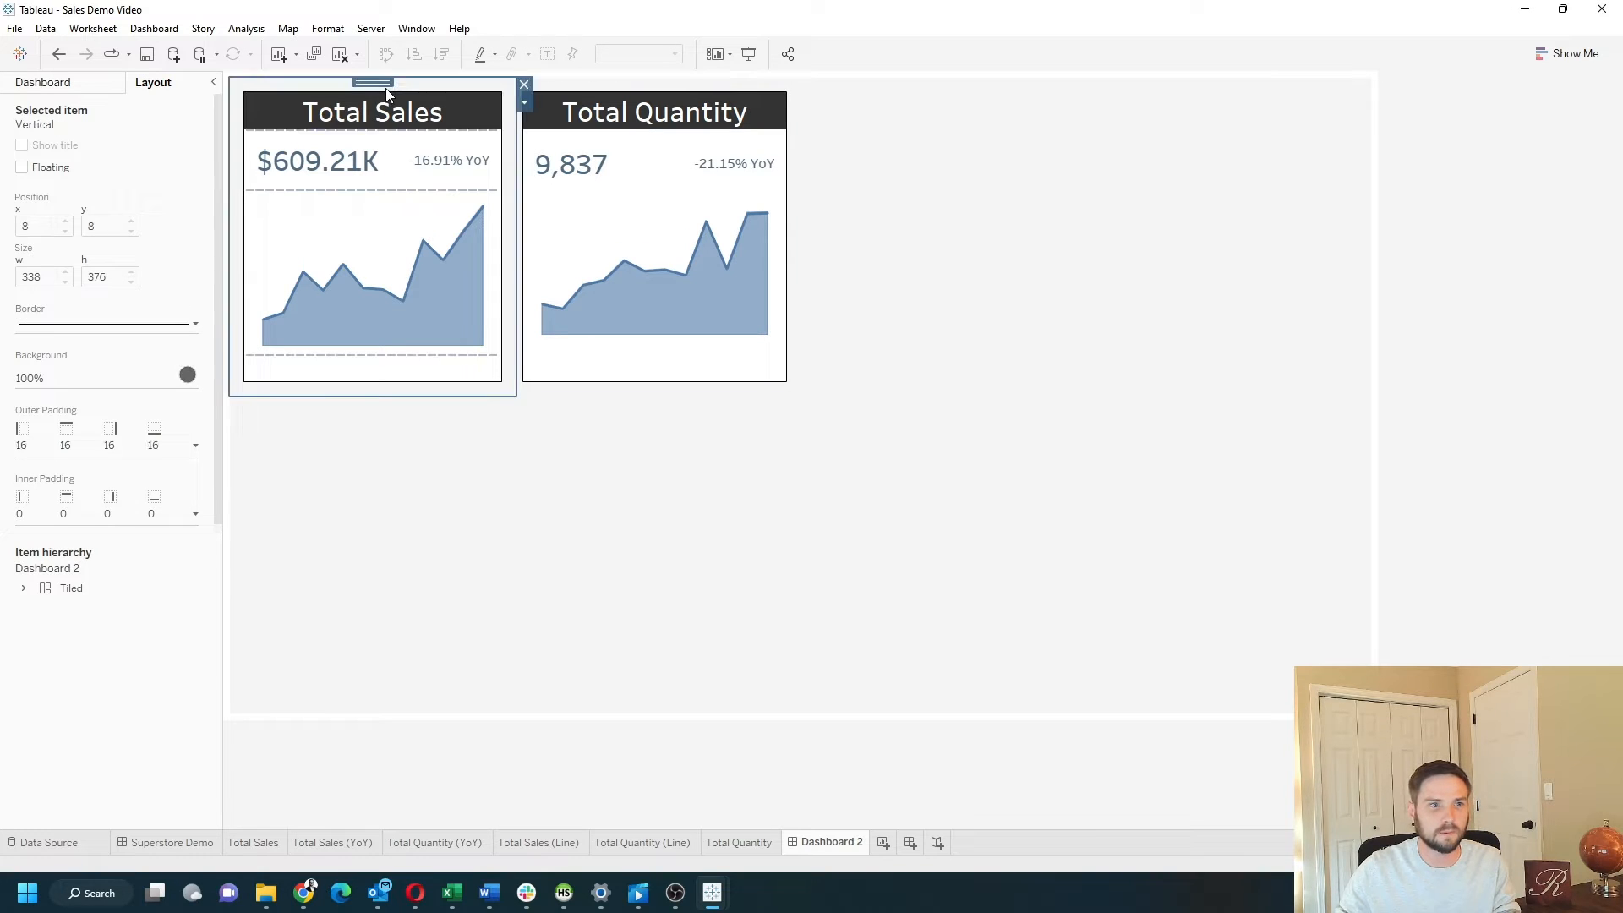
pyautogui.click(136, 449)
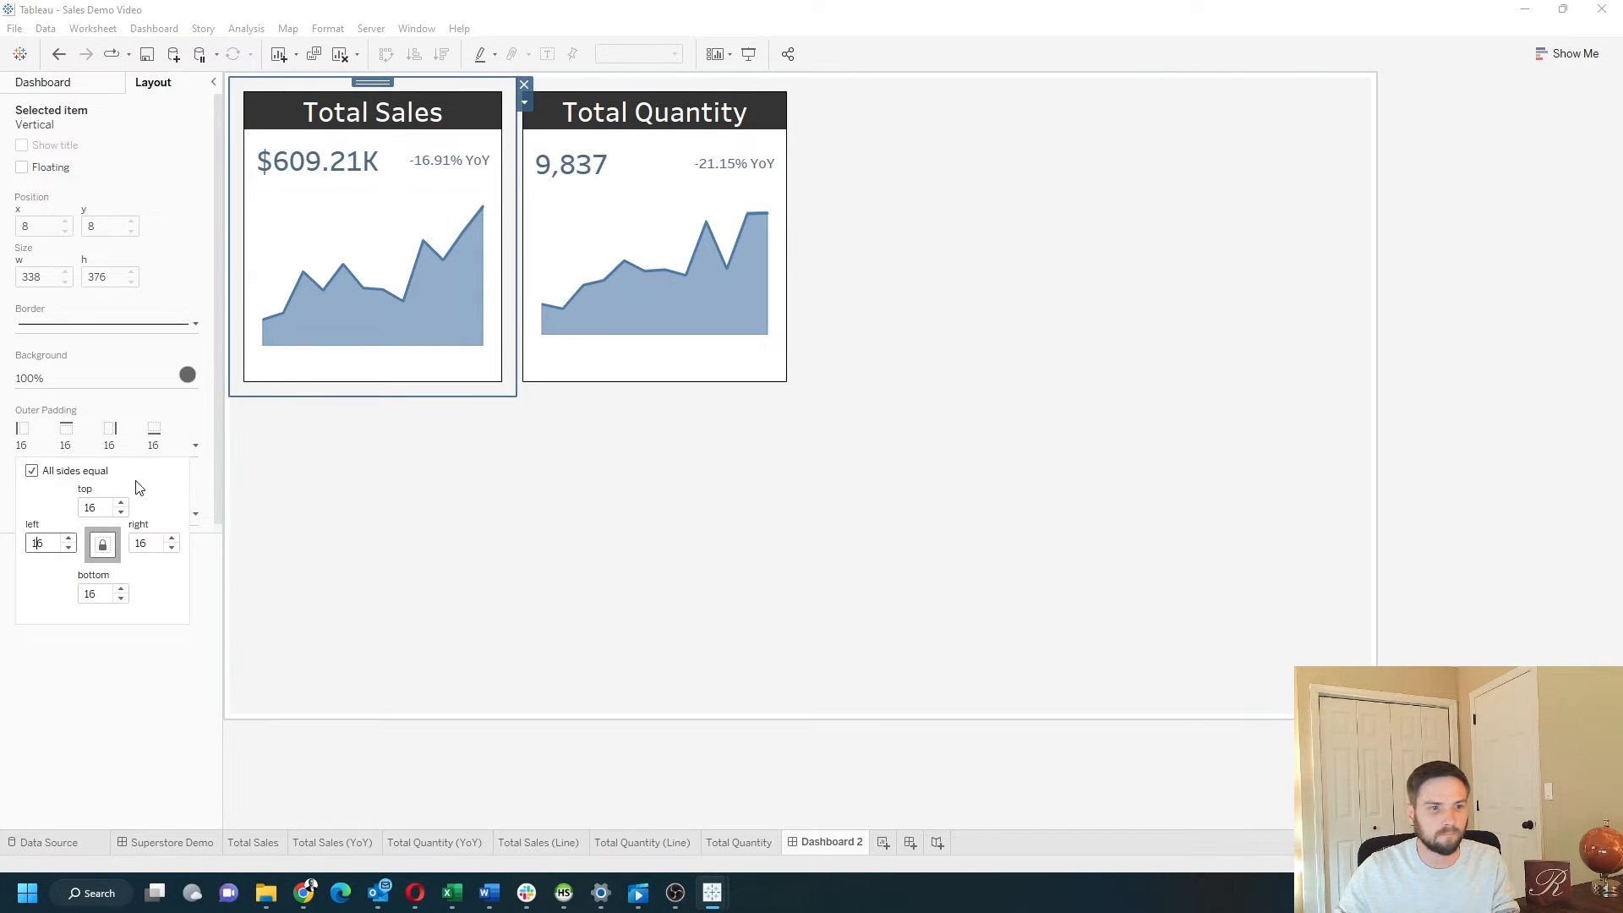
pyautogui.click(71, 472)
pyautogui.click(149, 543)
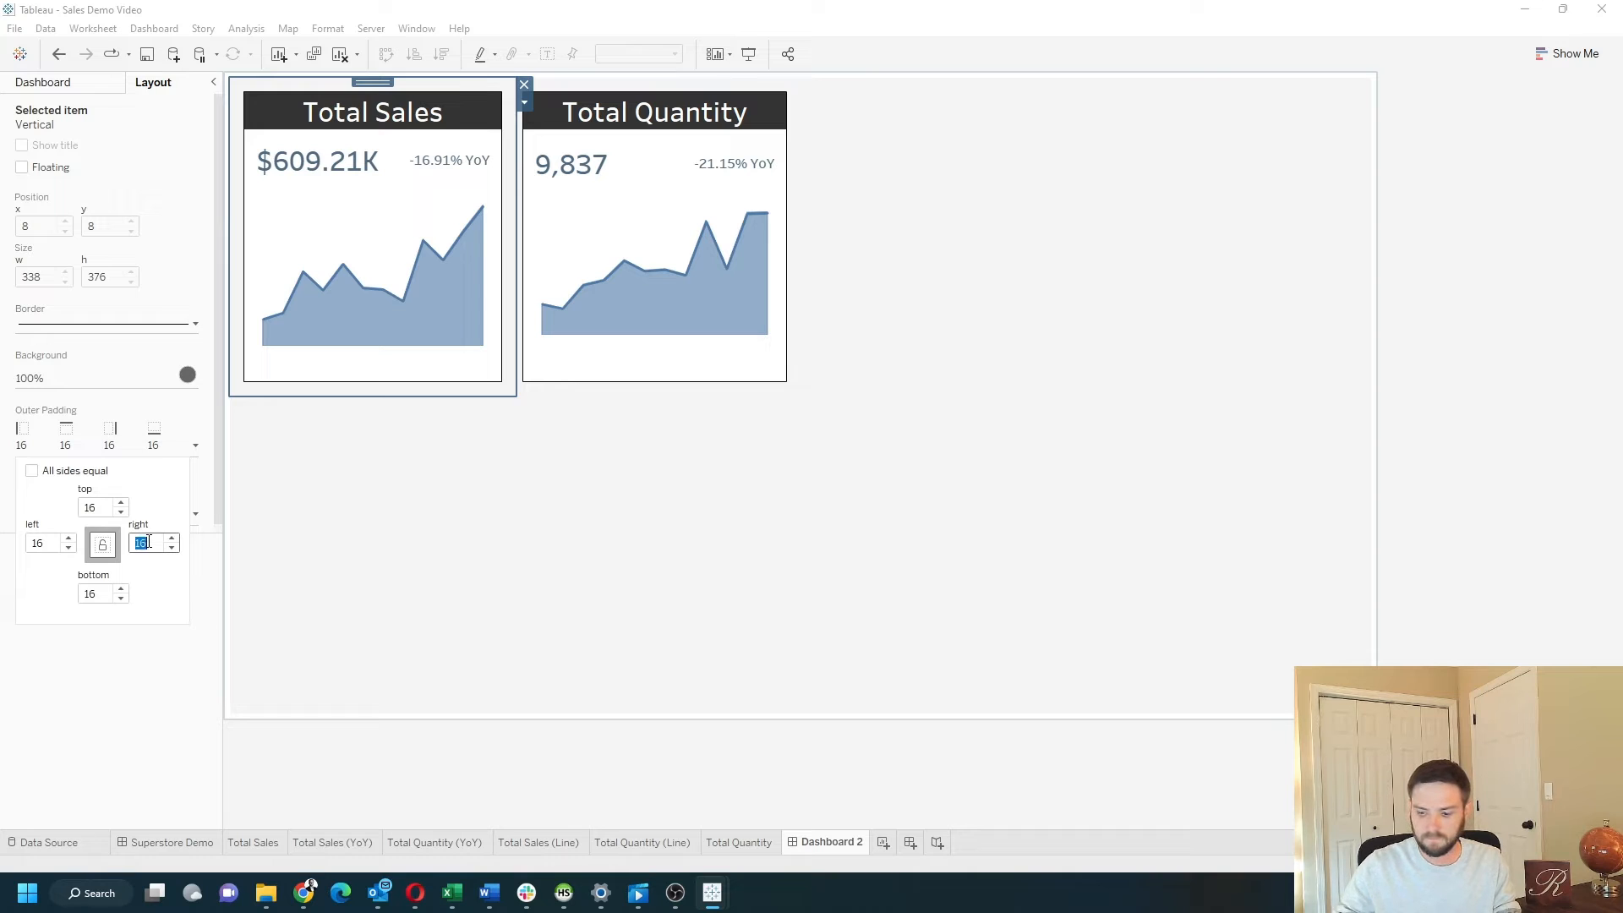
pyautogui.write('8')
pyautogui.press('Return')
pyautogui.click(261, 604)
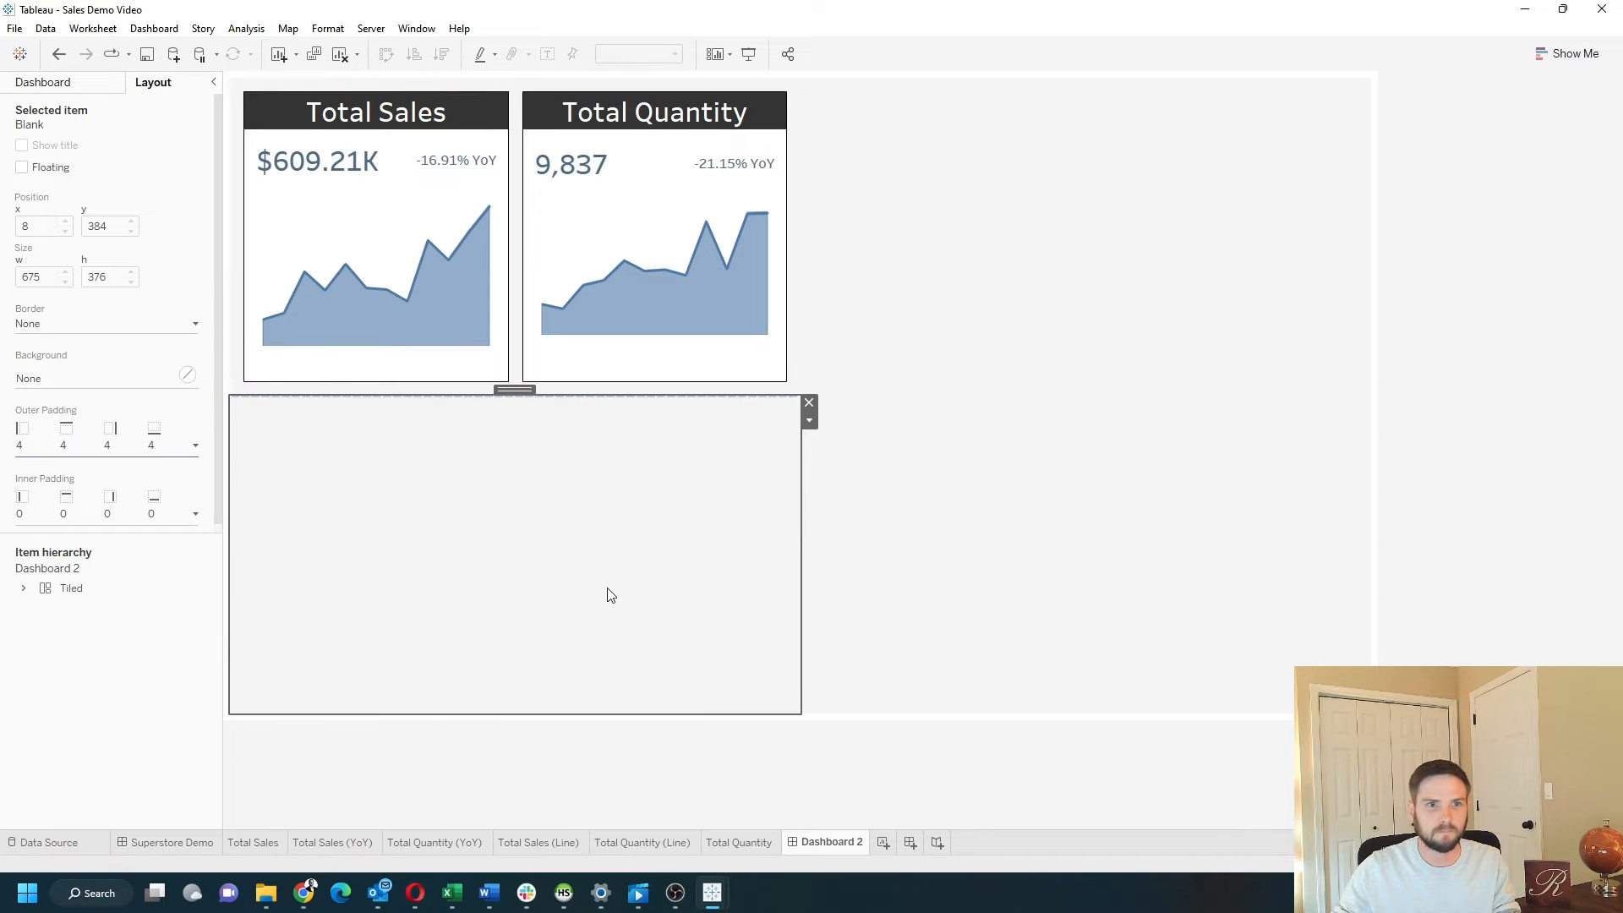
pyautogui.click(1524, 313)
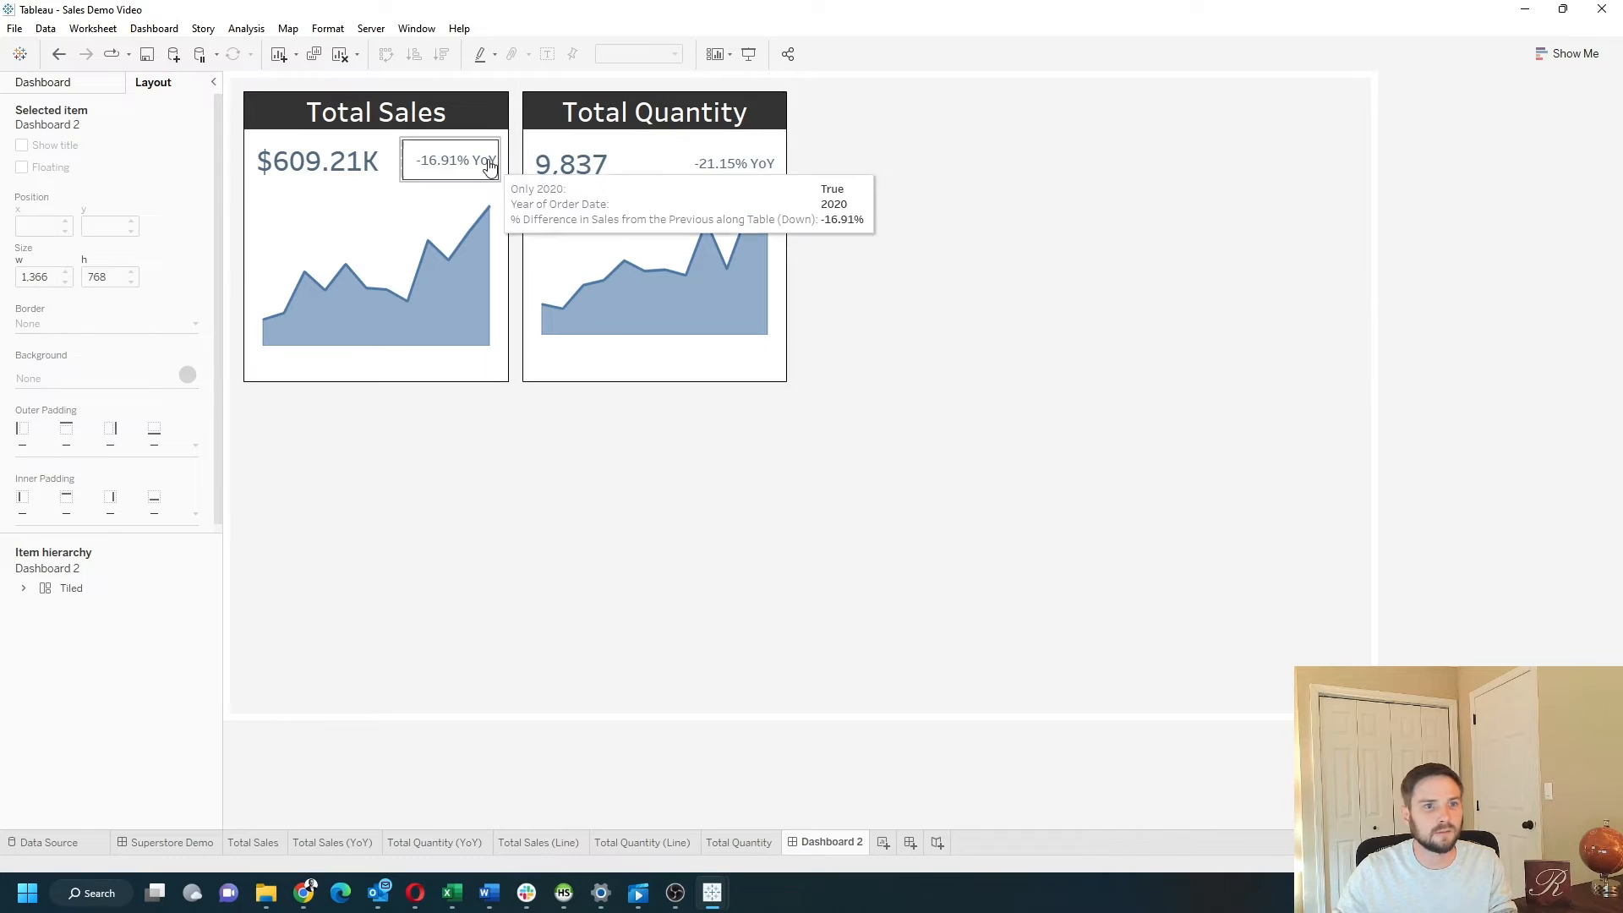
# Step: Set the height of the Total Sales title text to 45 pixels
pyautogui.click(464, 149)
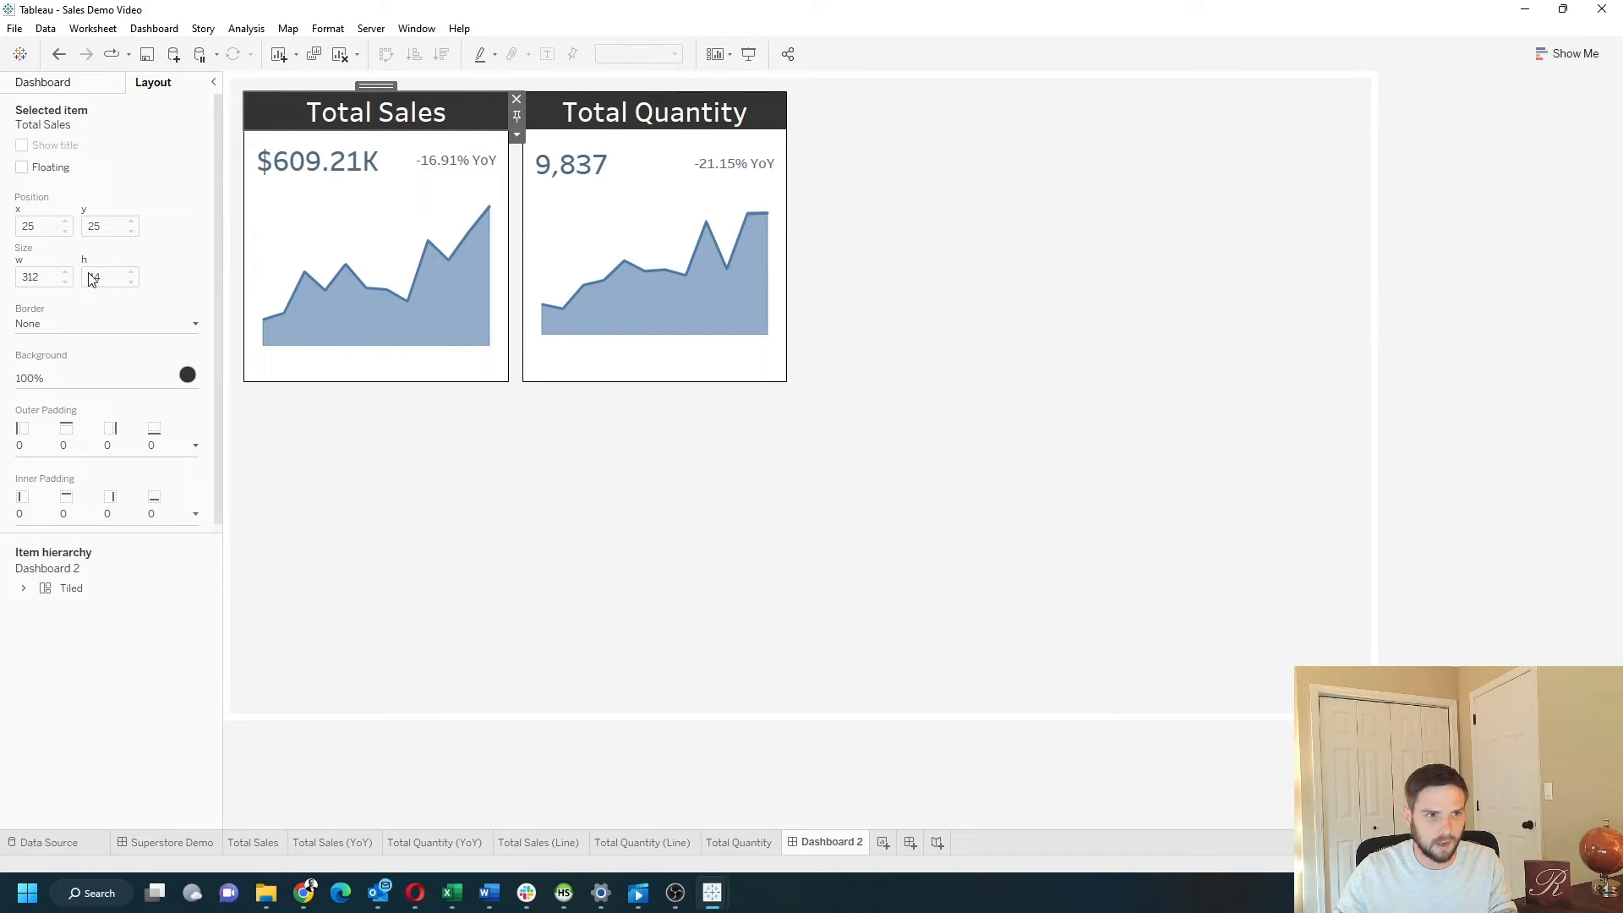
pyautogui.click(517, 134)
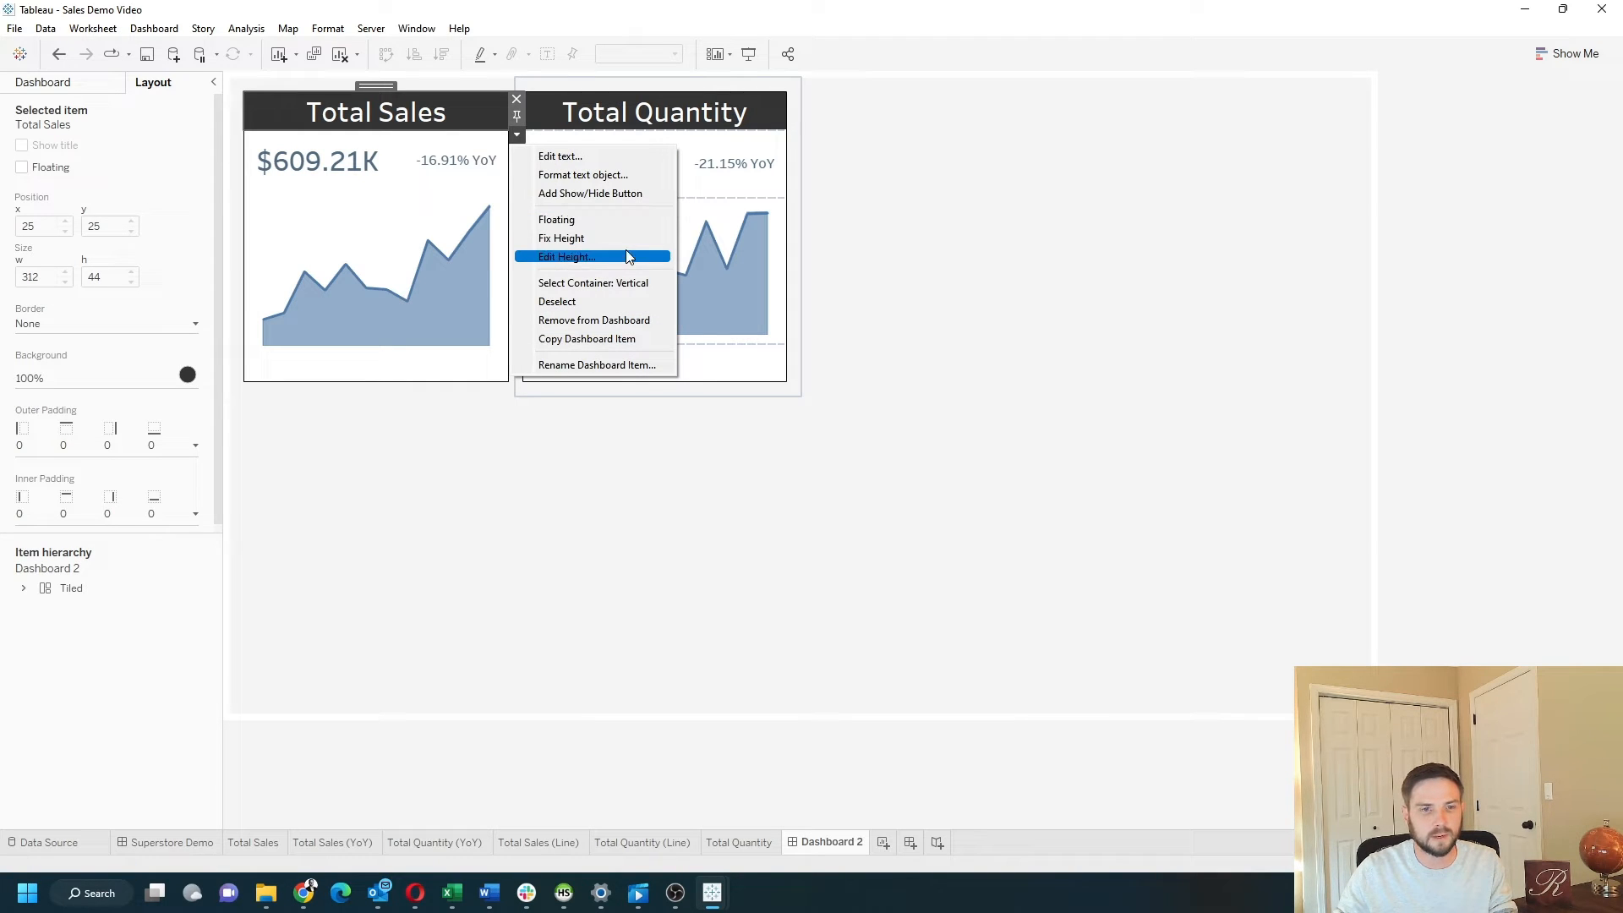
pyautogui.click(599, 259)
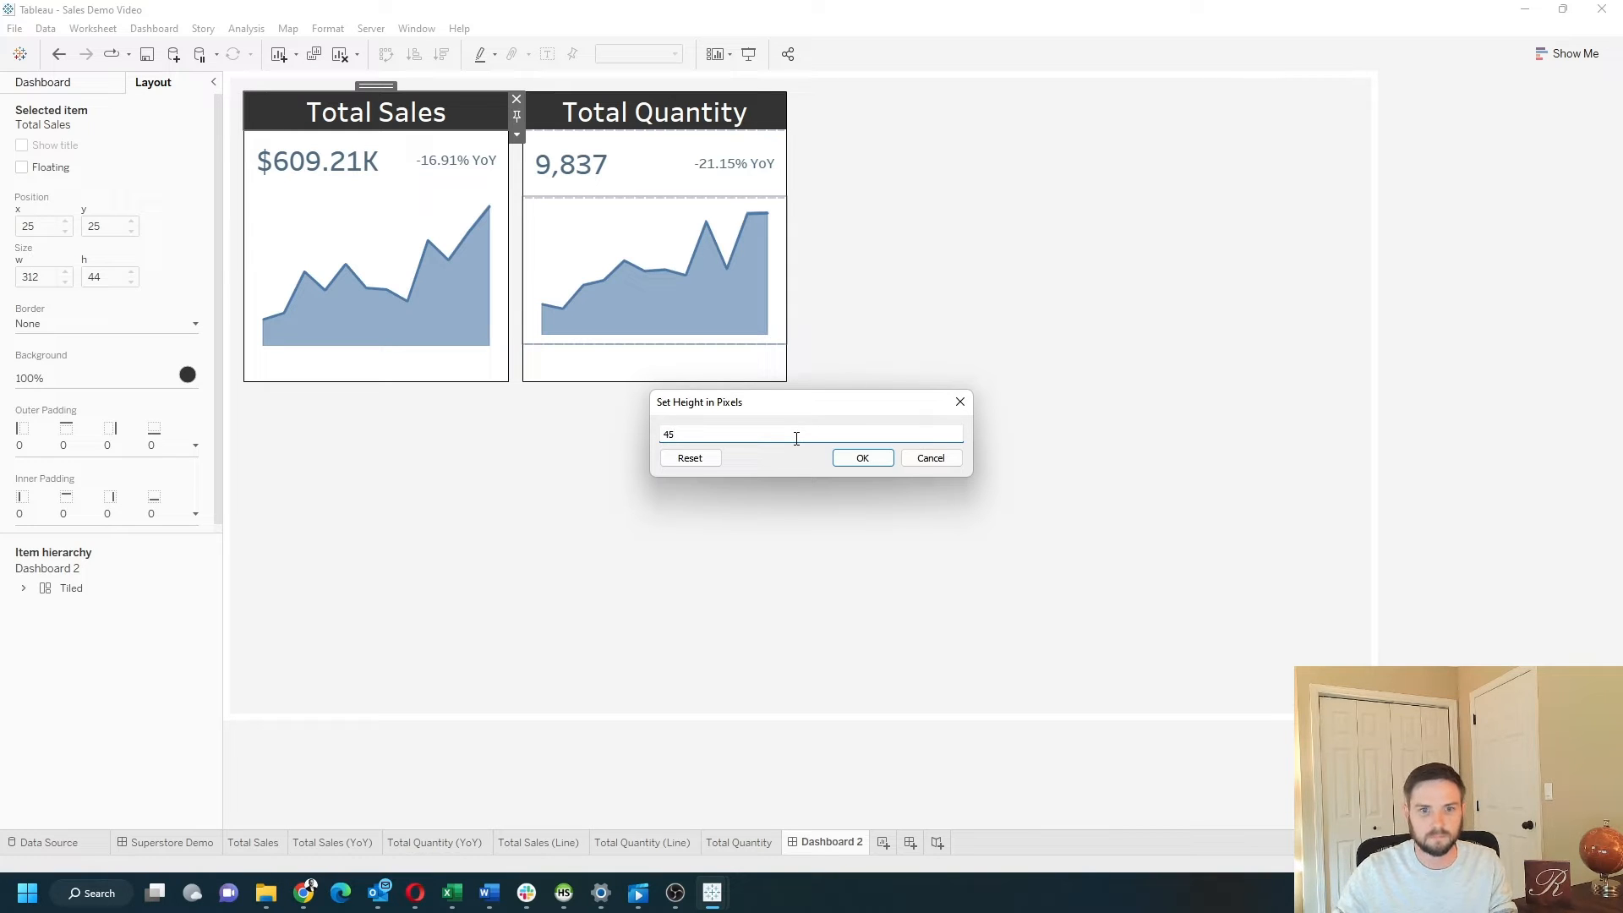
pyautogui.click(862, 458)
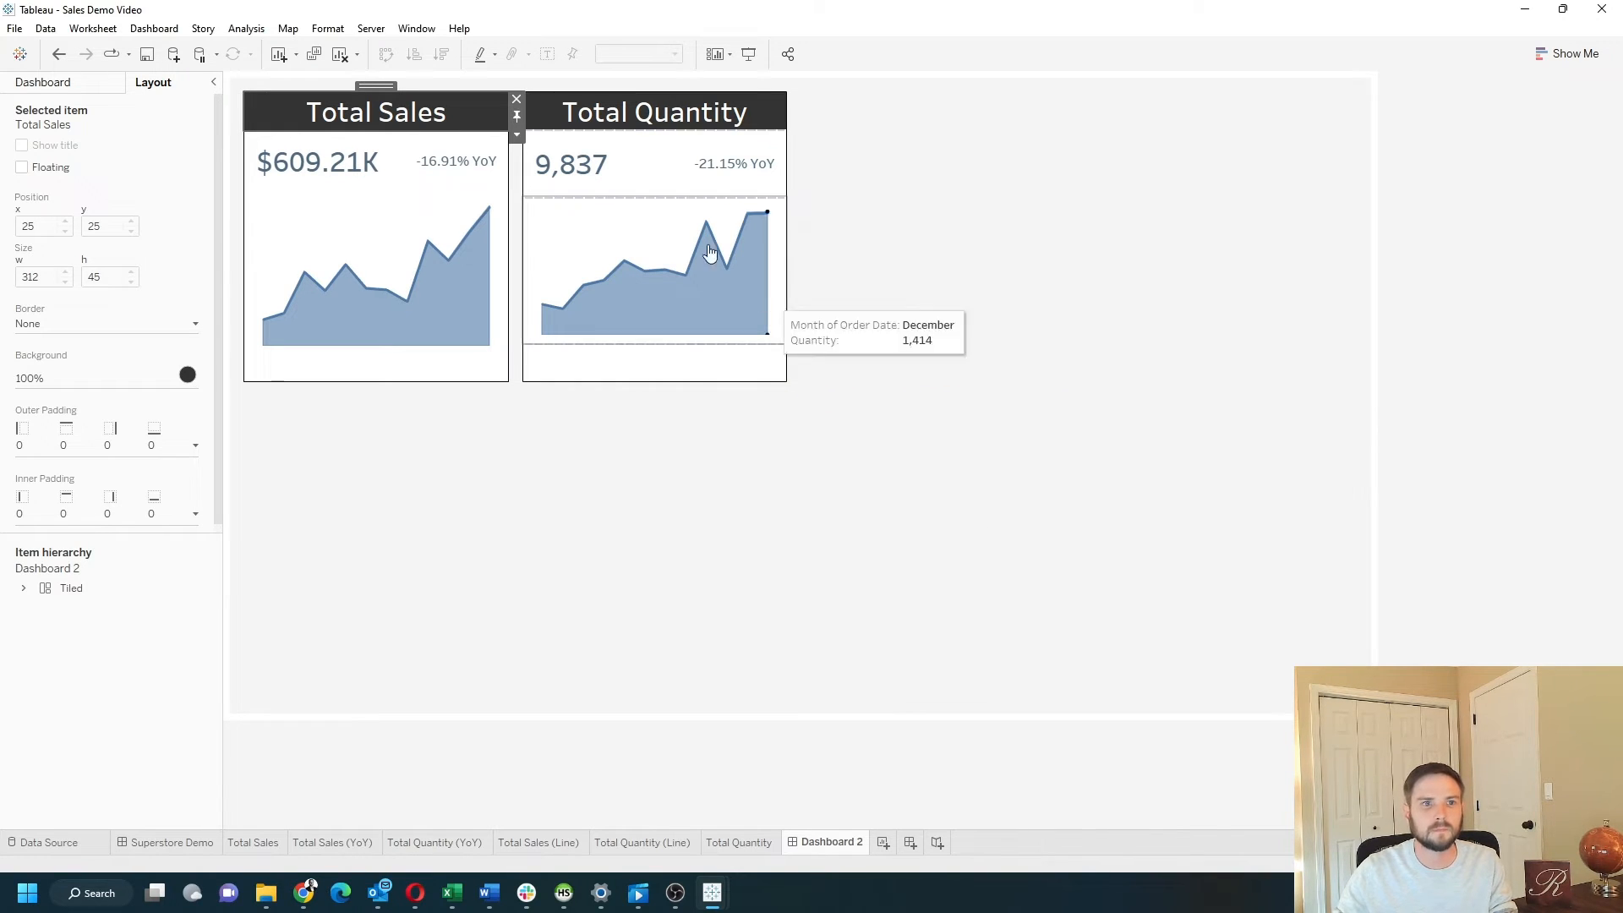
# Step: Set the height of the Total Quantity title text to 45 pixels
pyautogui.click(659, 110)
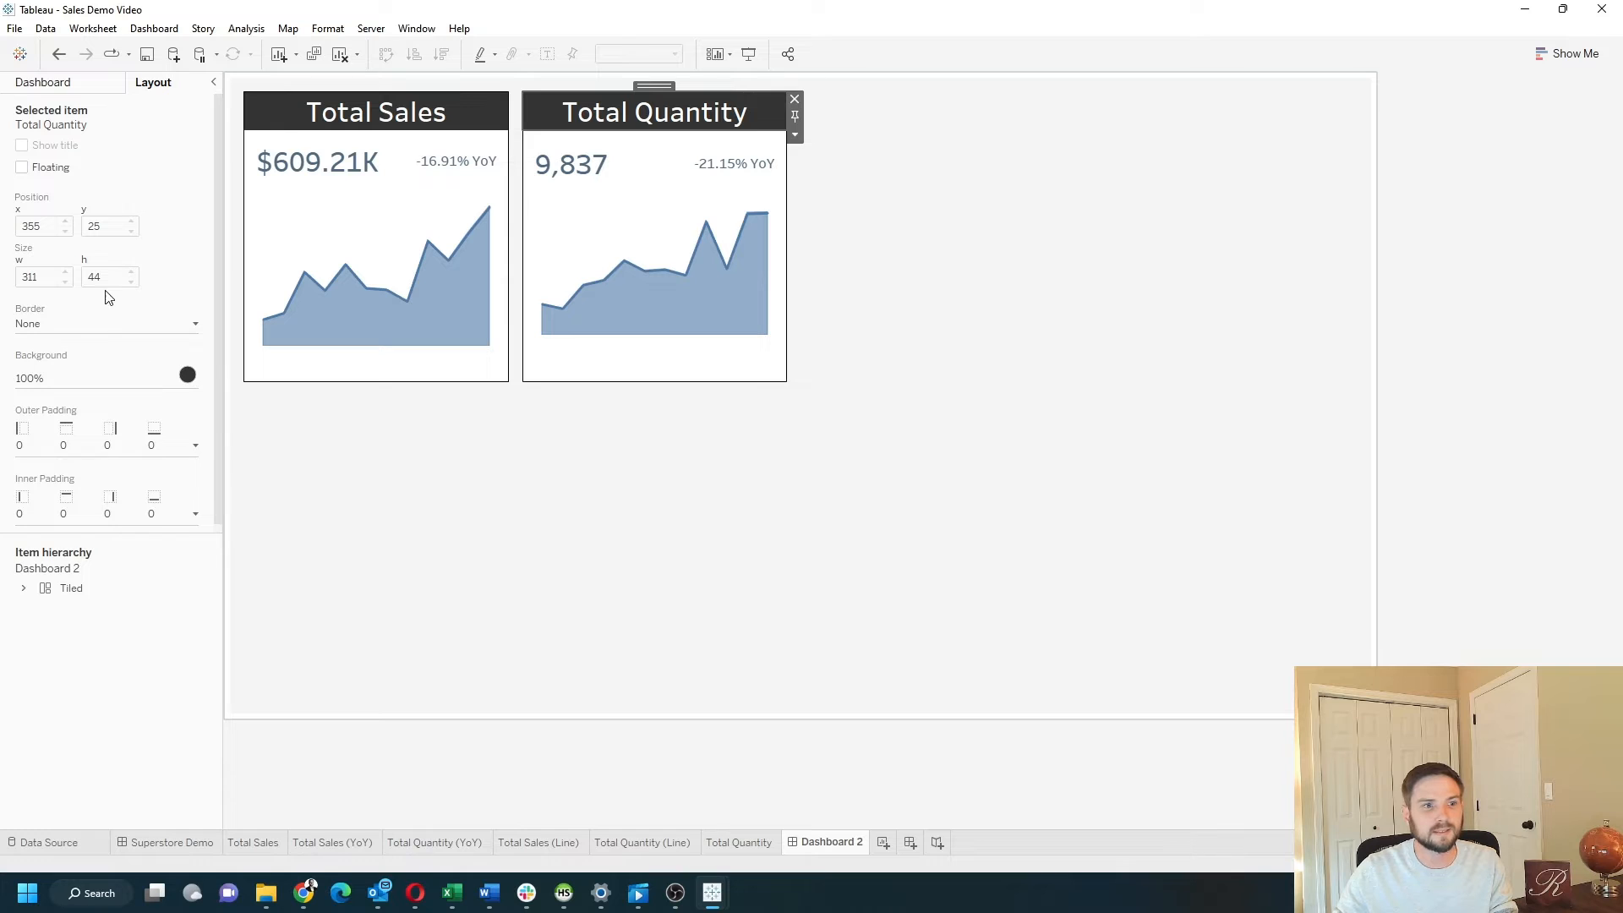
pyautogui.click(794, 134)
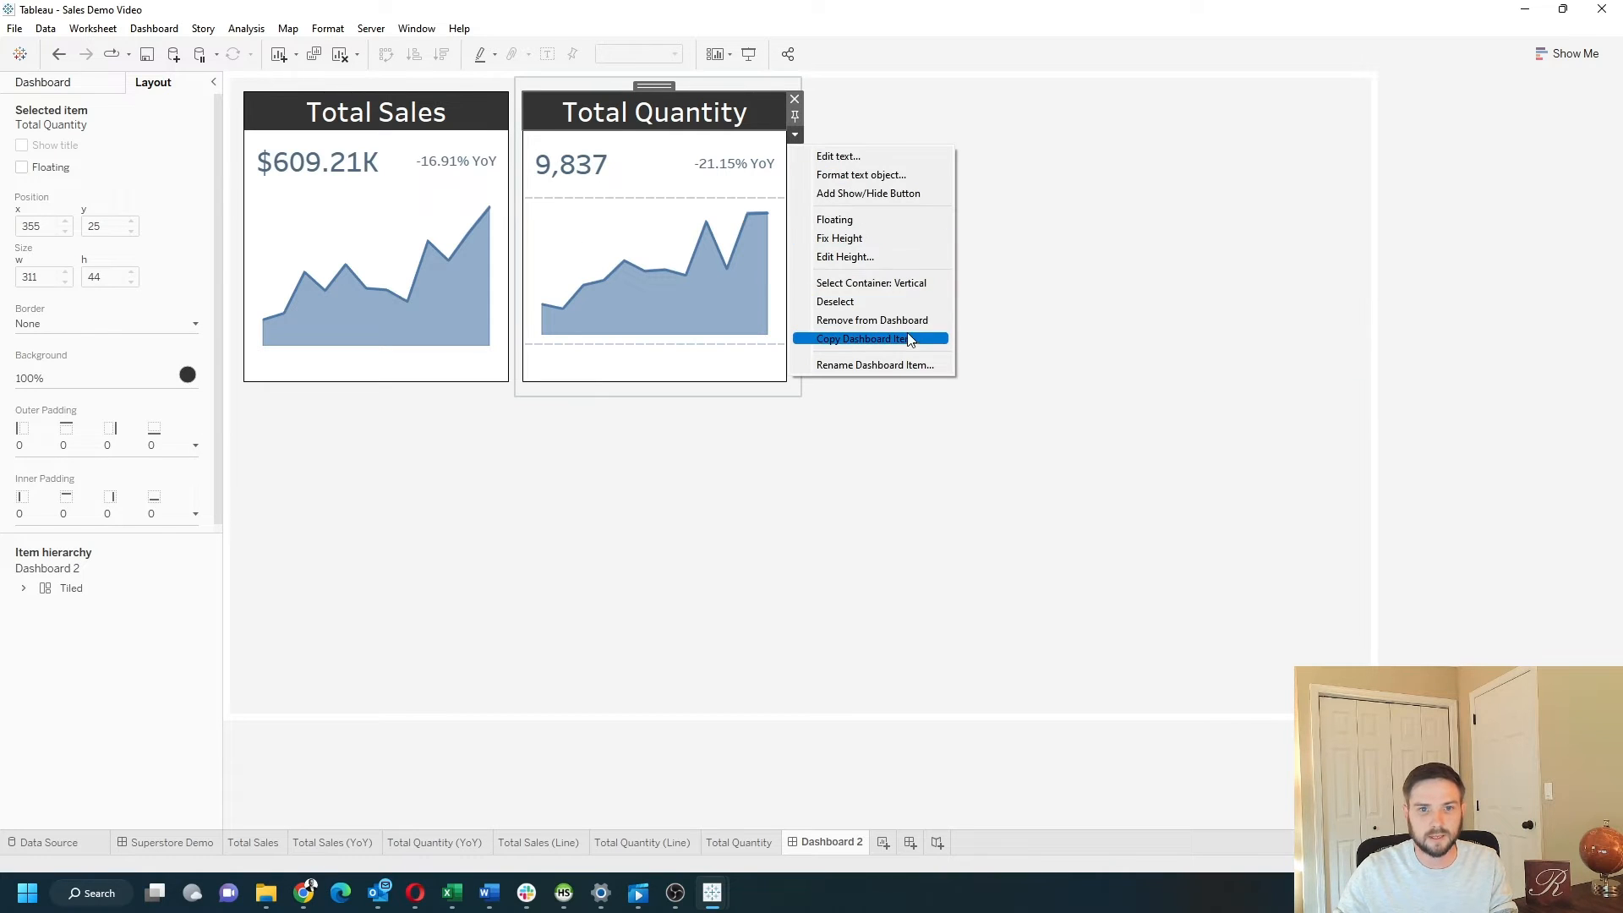
pyautogui.click(849, 256)
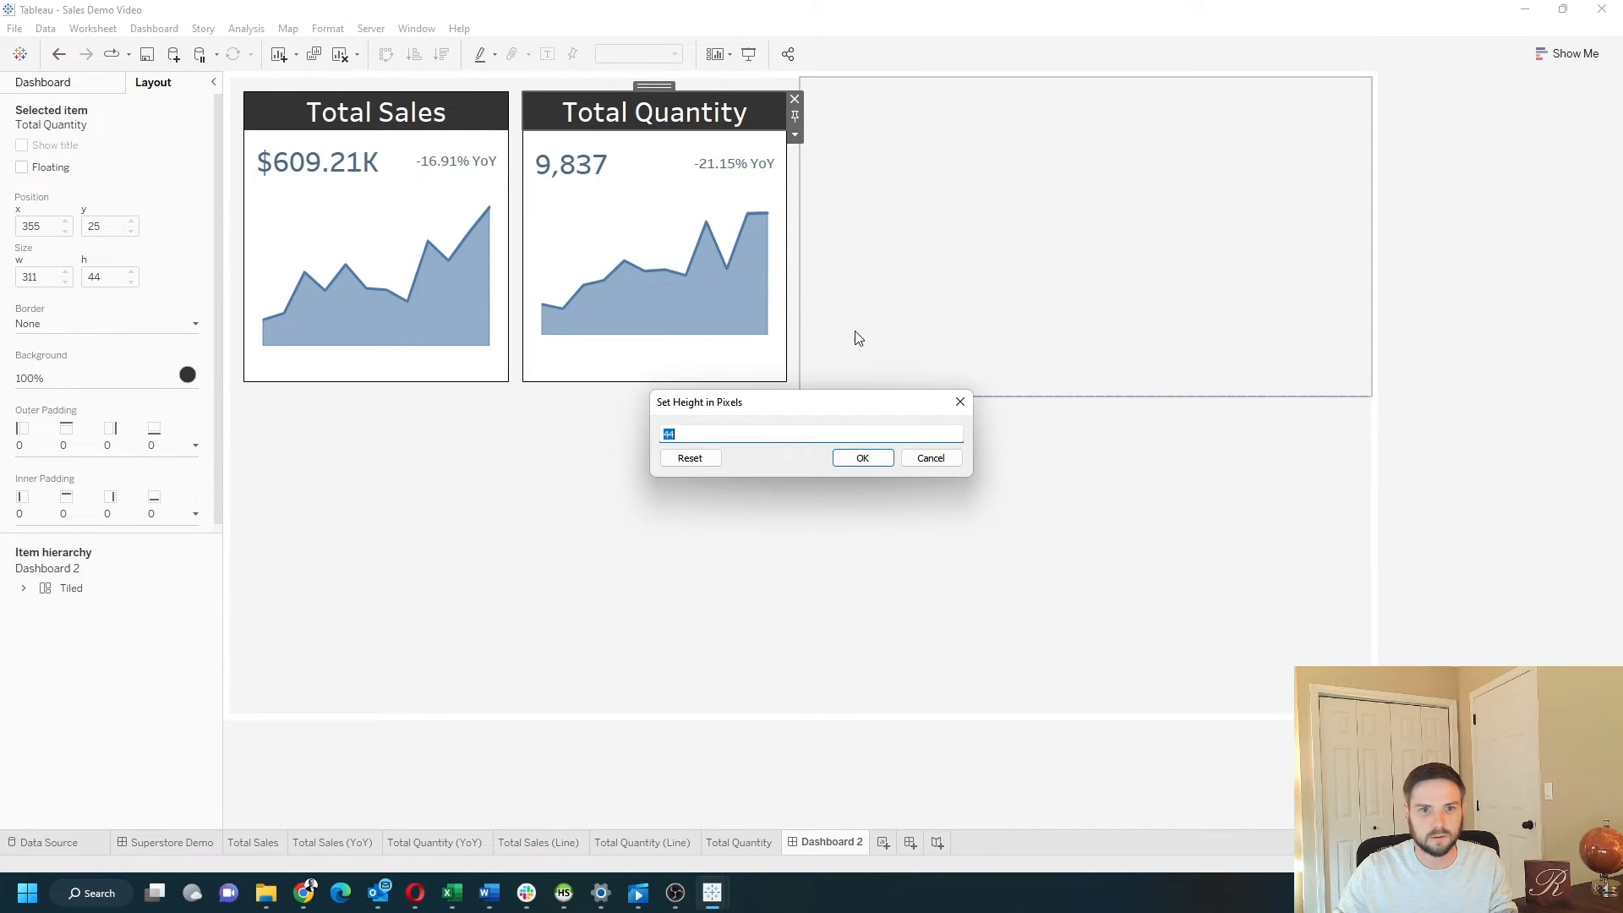
pyautogui.click(862, 458)
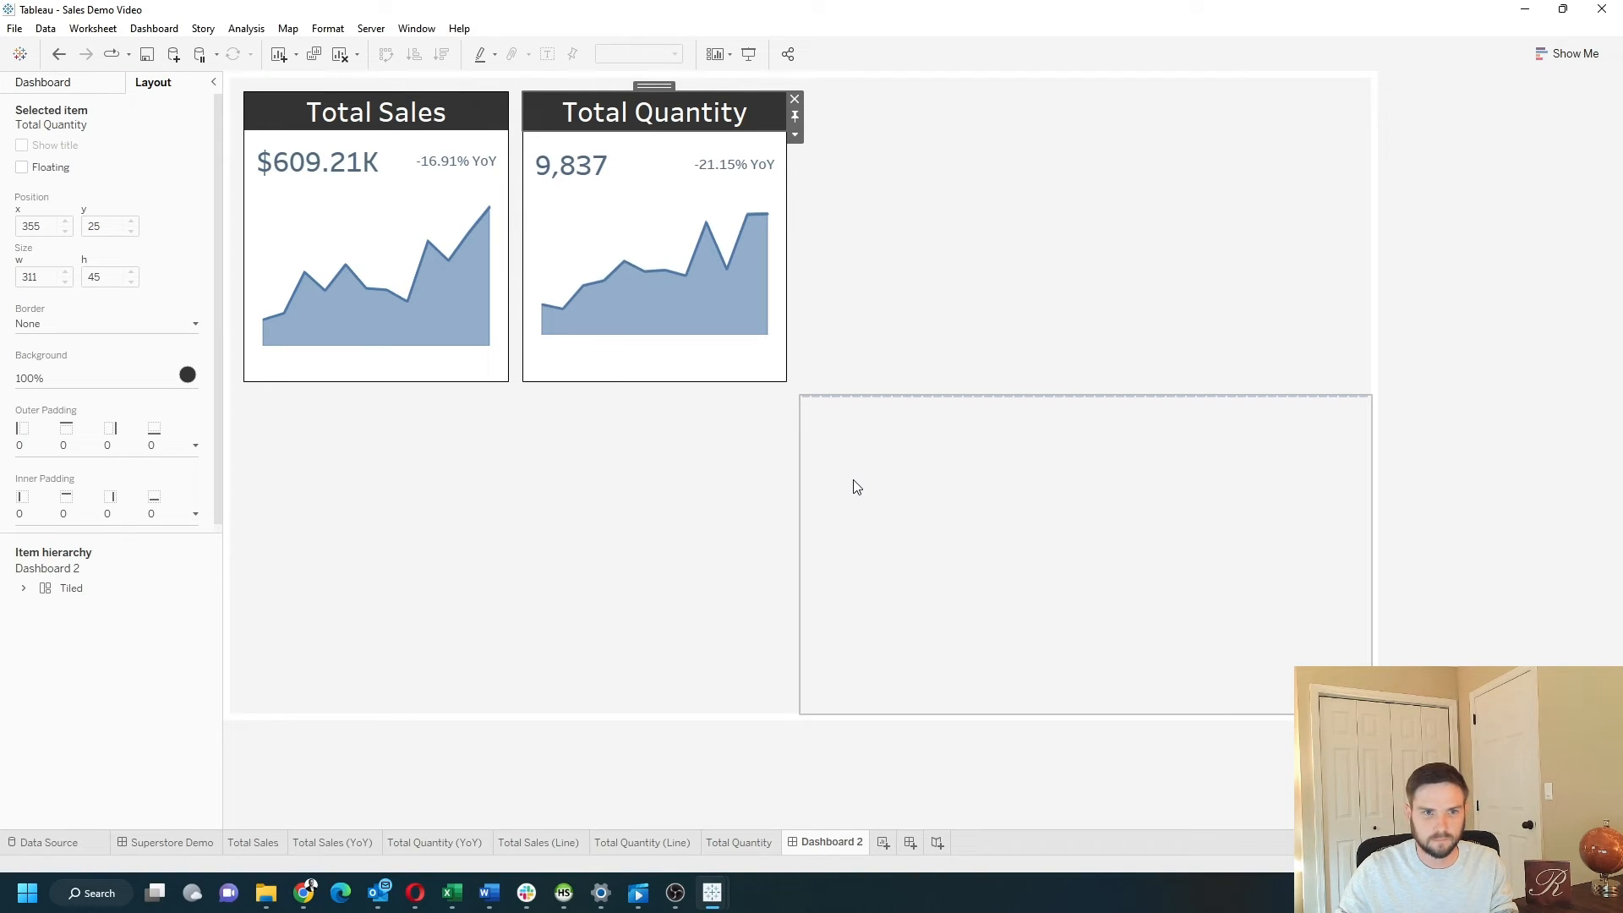
# Step: Select the horizontal container around the Total Sales values and open its options for editing the height
pyautogui.click(396, 167)
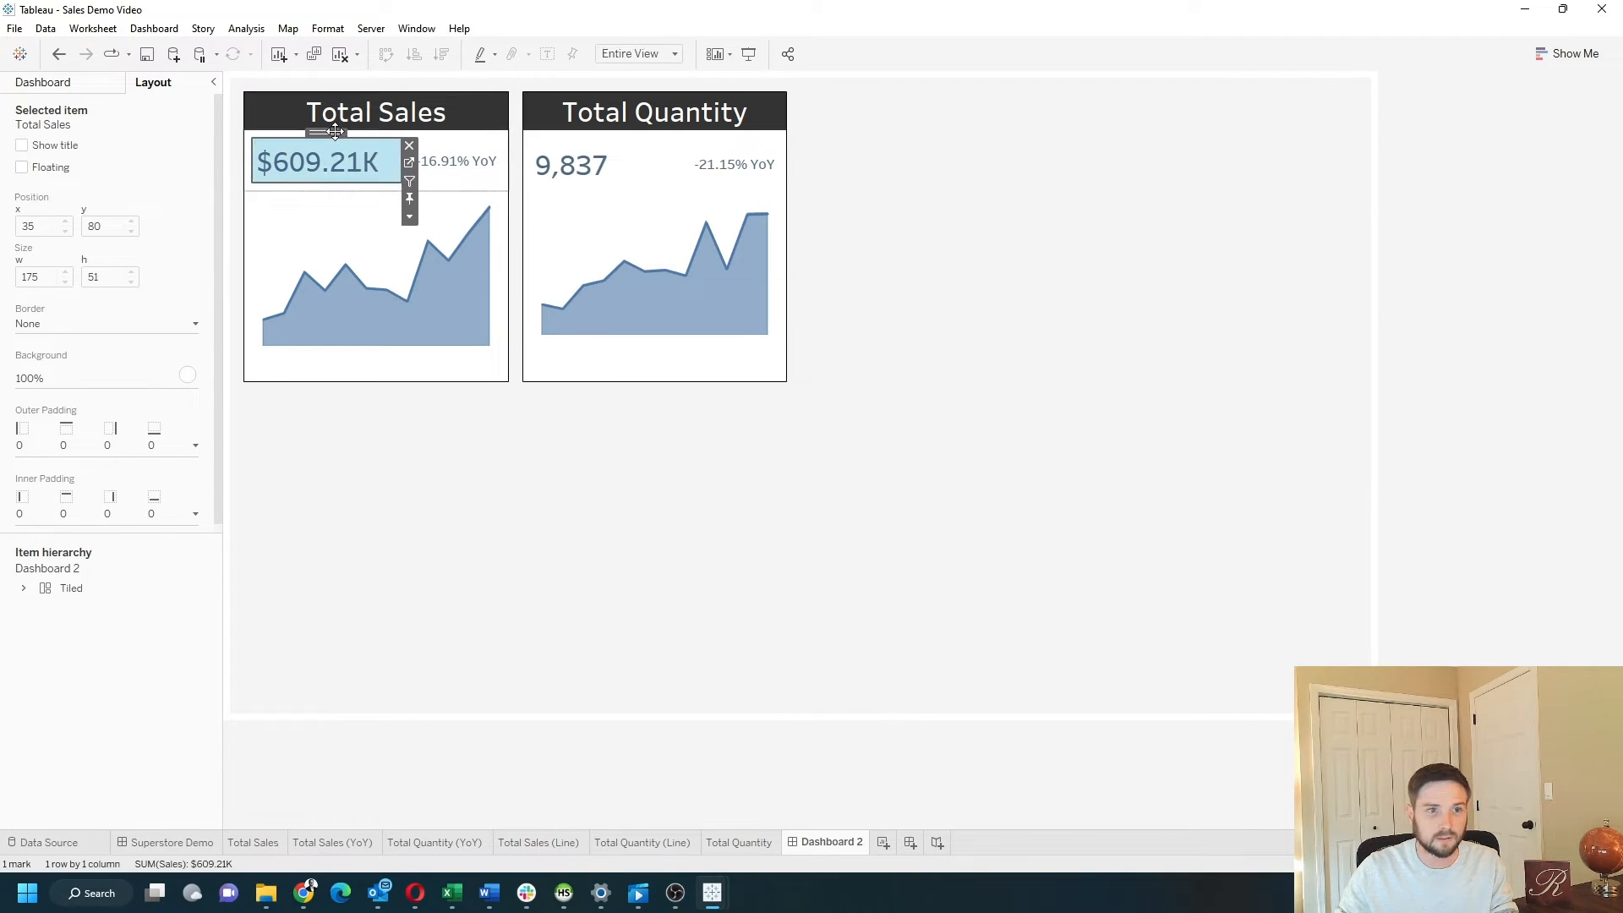
pyautogui.doubleClick(337, 133)
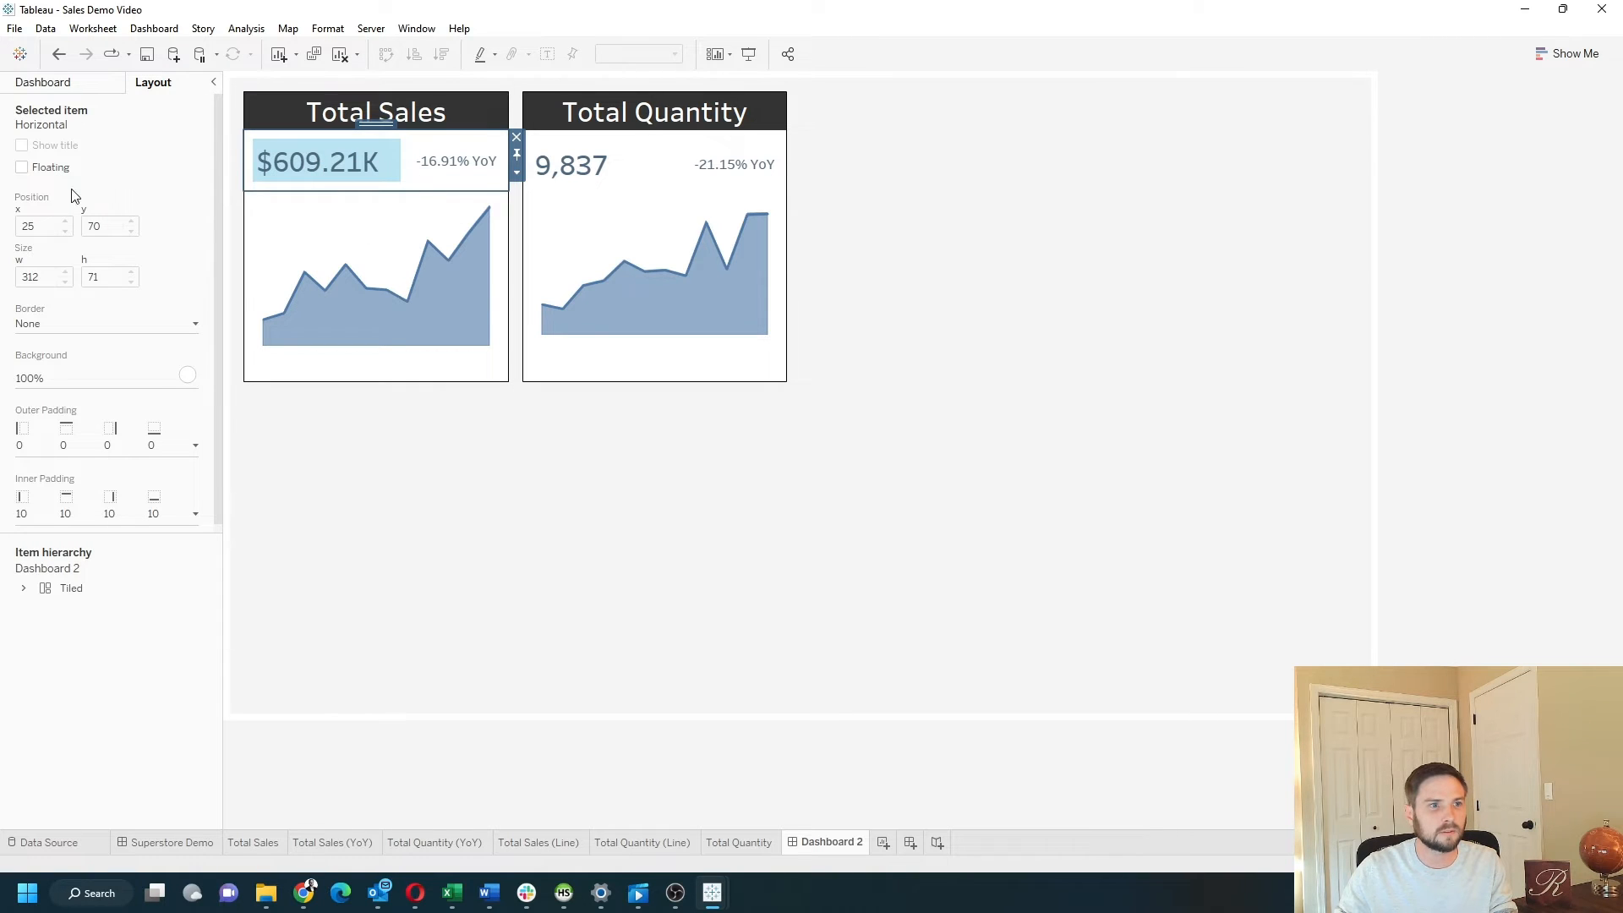
pyautogui.click(516, 173)
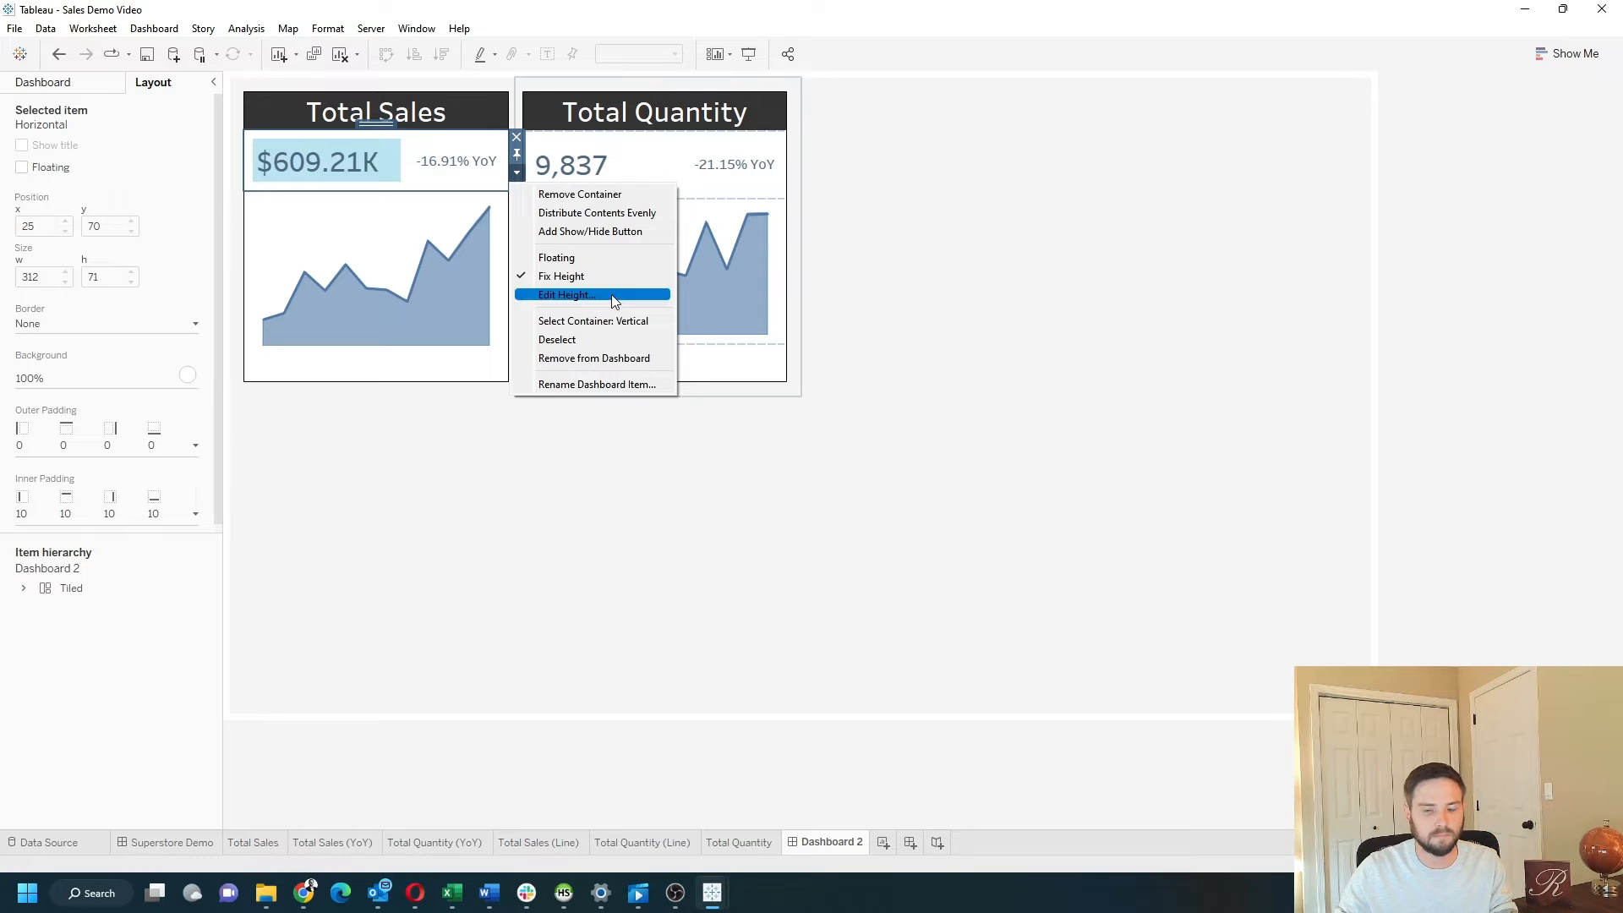
# Step: Set the height of the horizontal container holding the Total Sales figure and its YoY value to 70 pixels
pyautogui.click(583, 295)
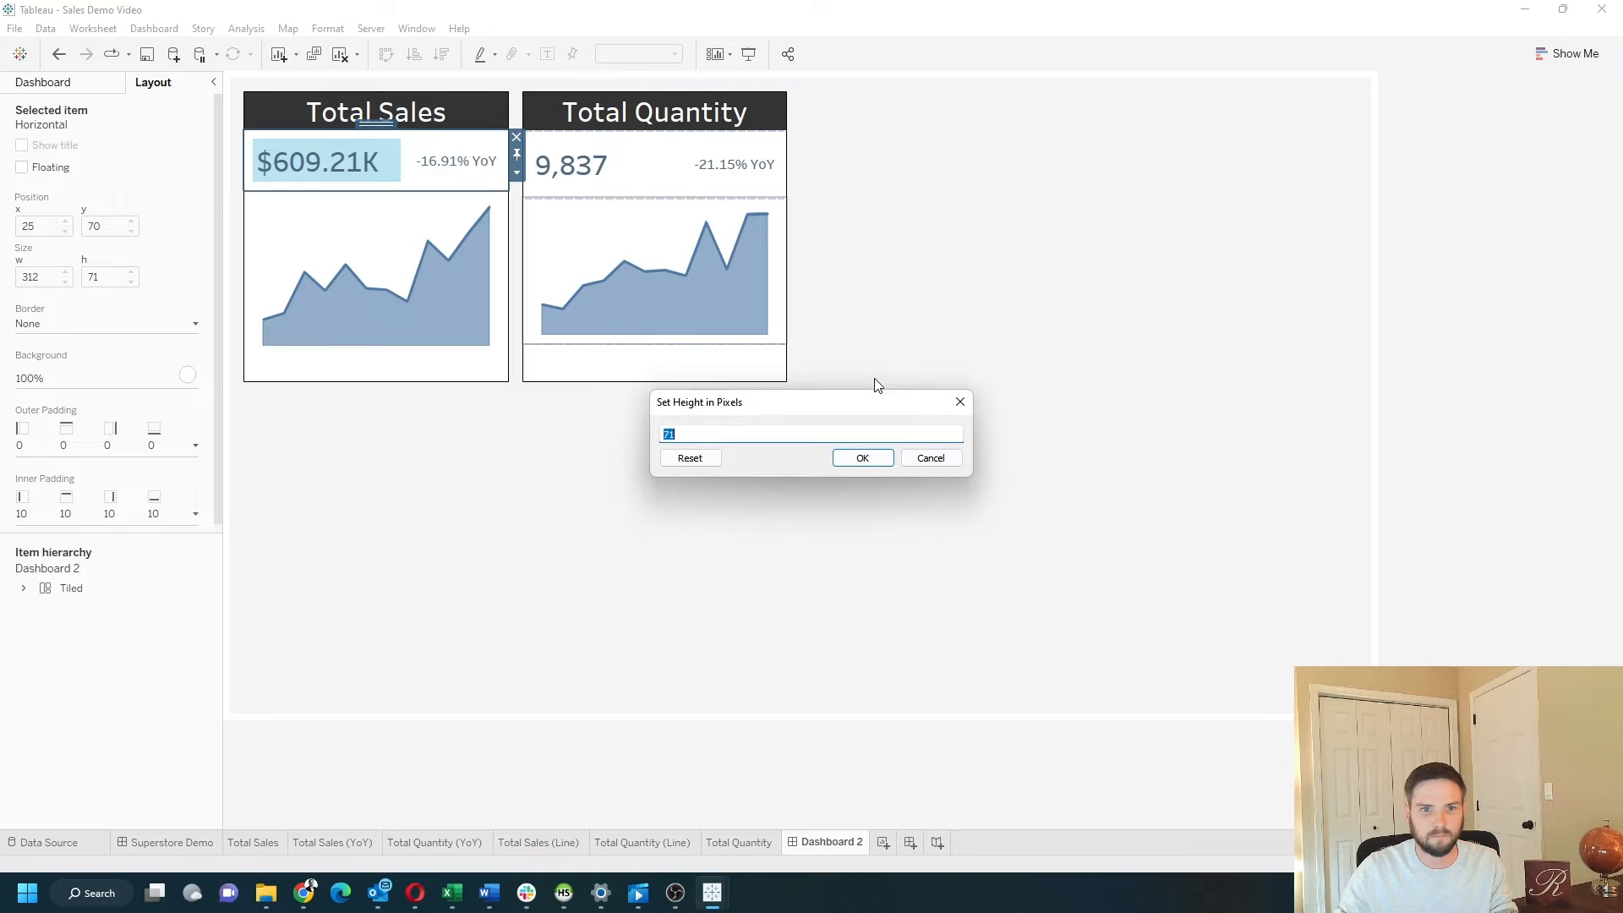
pyautogui.write('70')
pyautogui.click(864, 457)
# Step: Set the height of the horizontal container holding the Total Quantity figure and its YoY value to 70 pixels
pyautogui.click(680, 159)
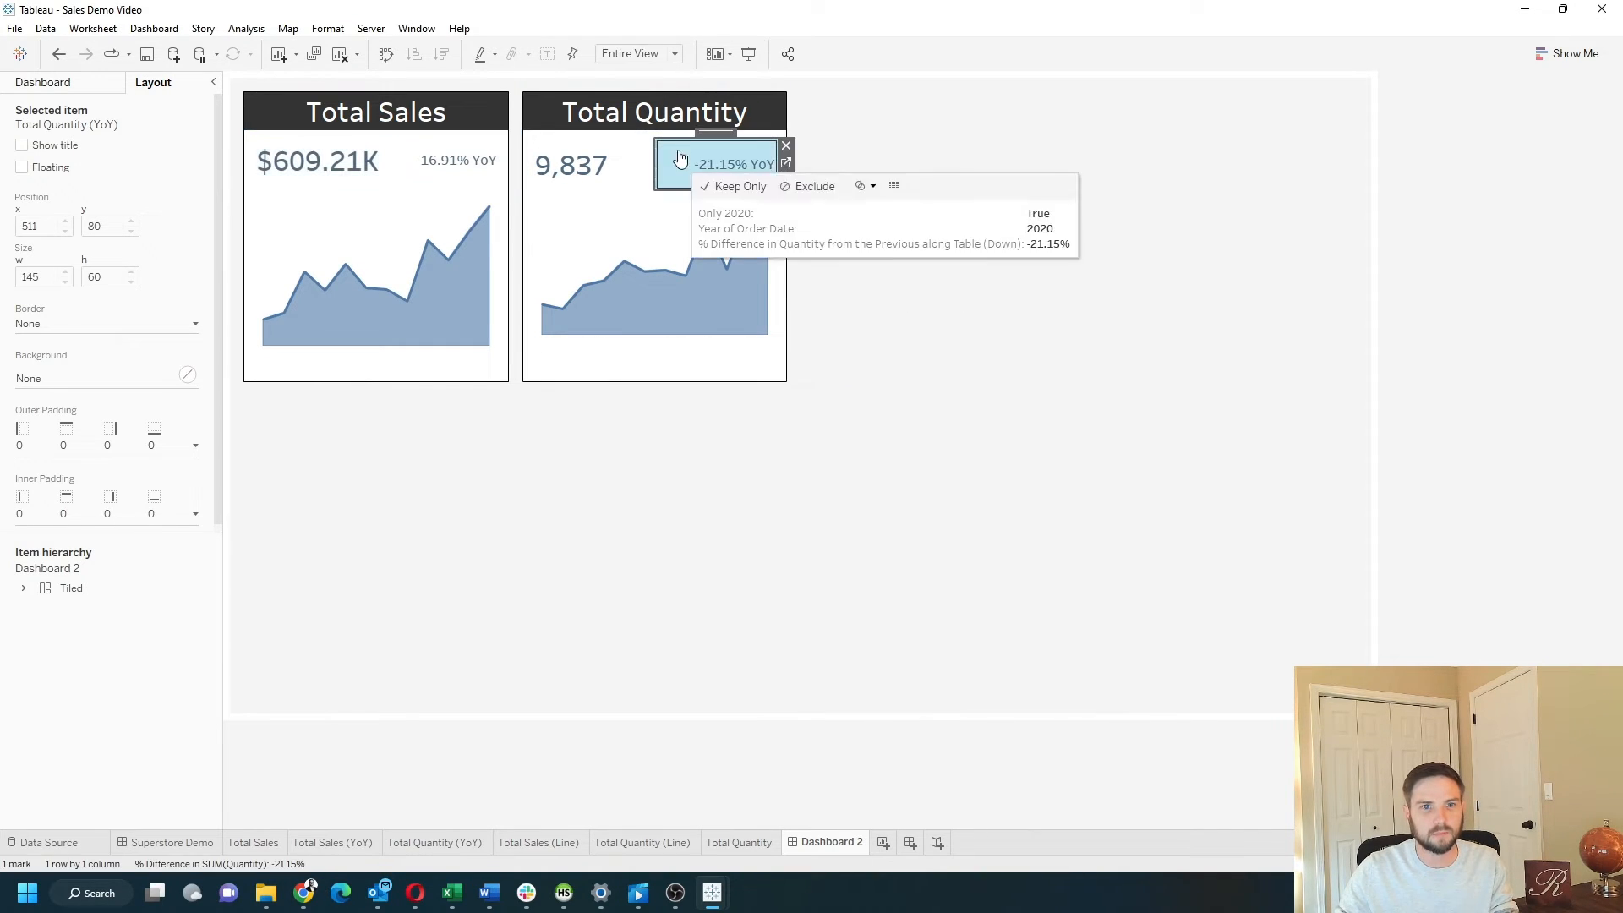
pyautogui.doubleClick(701, 132)
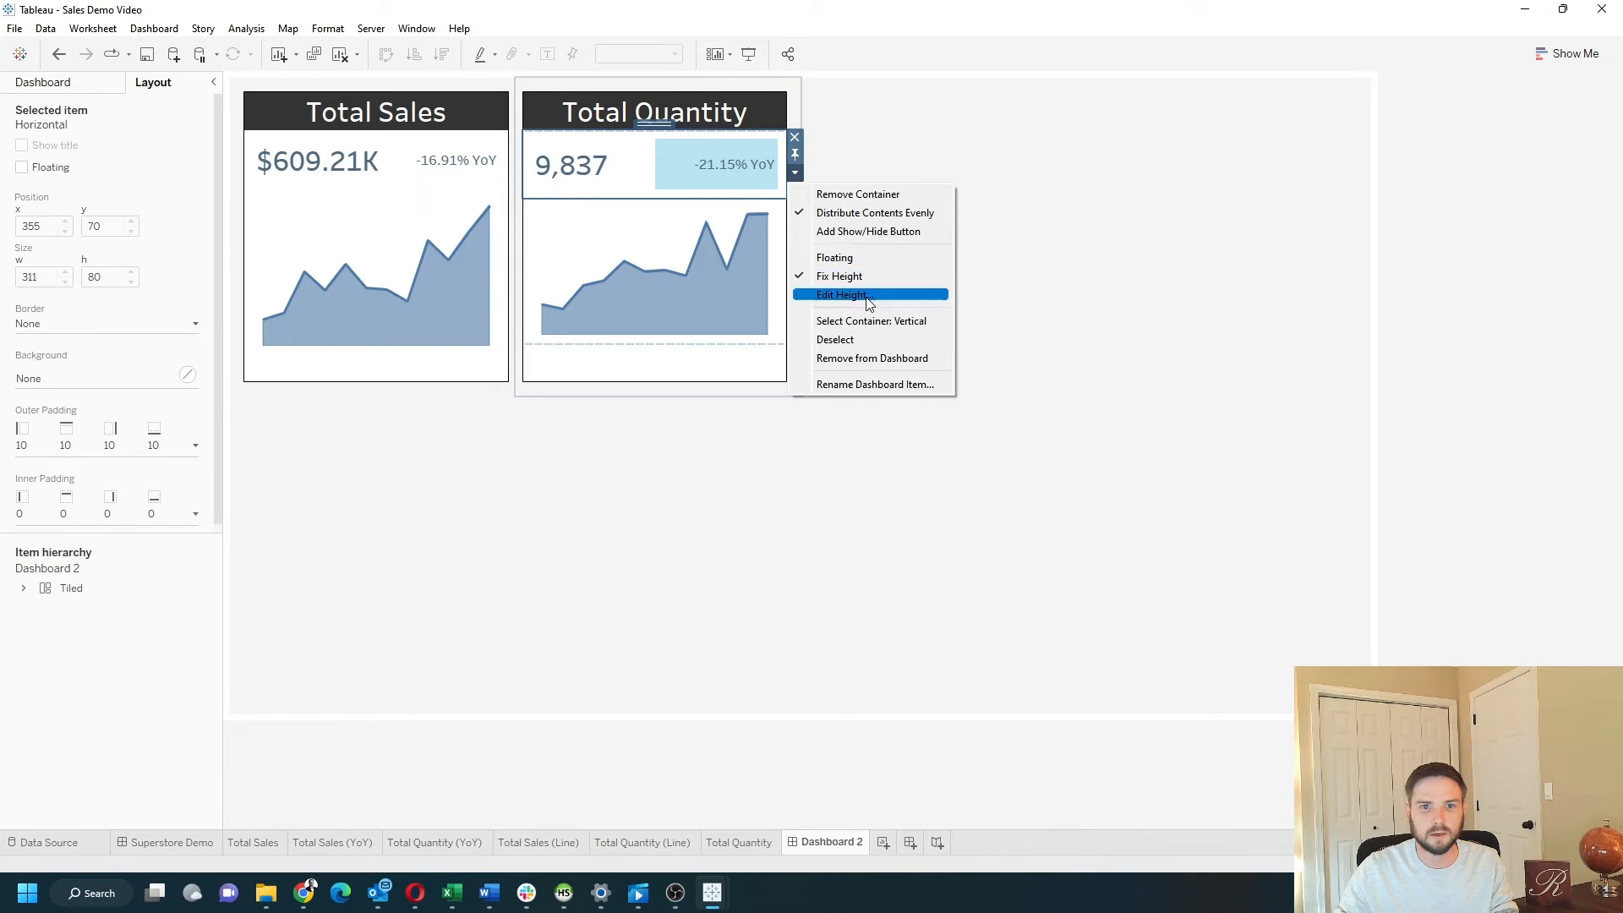
pyautogui.click(869, 295)
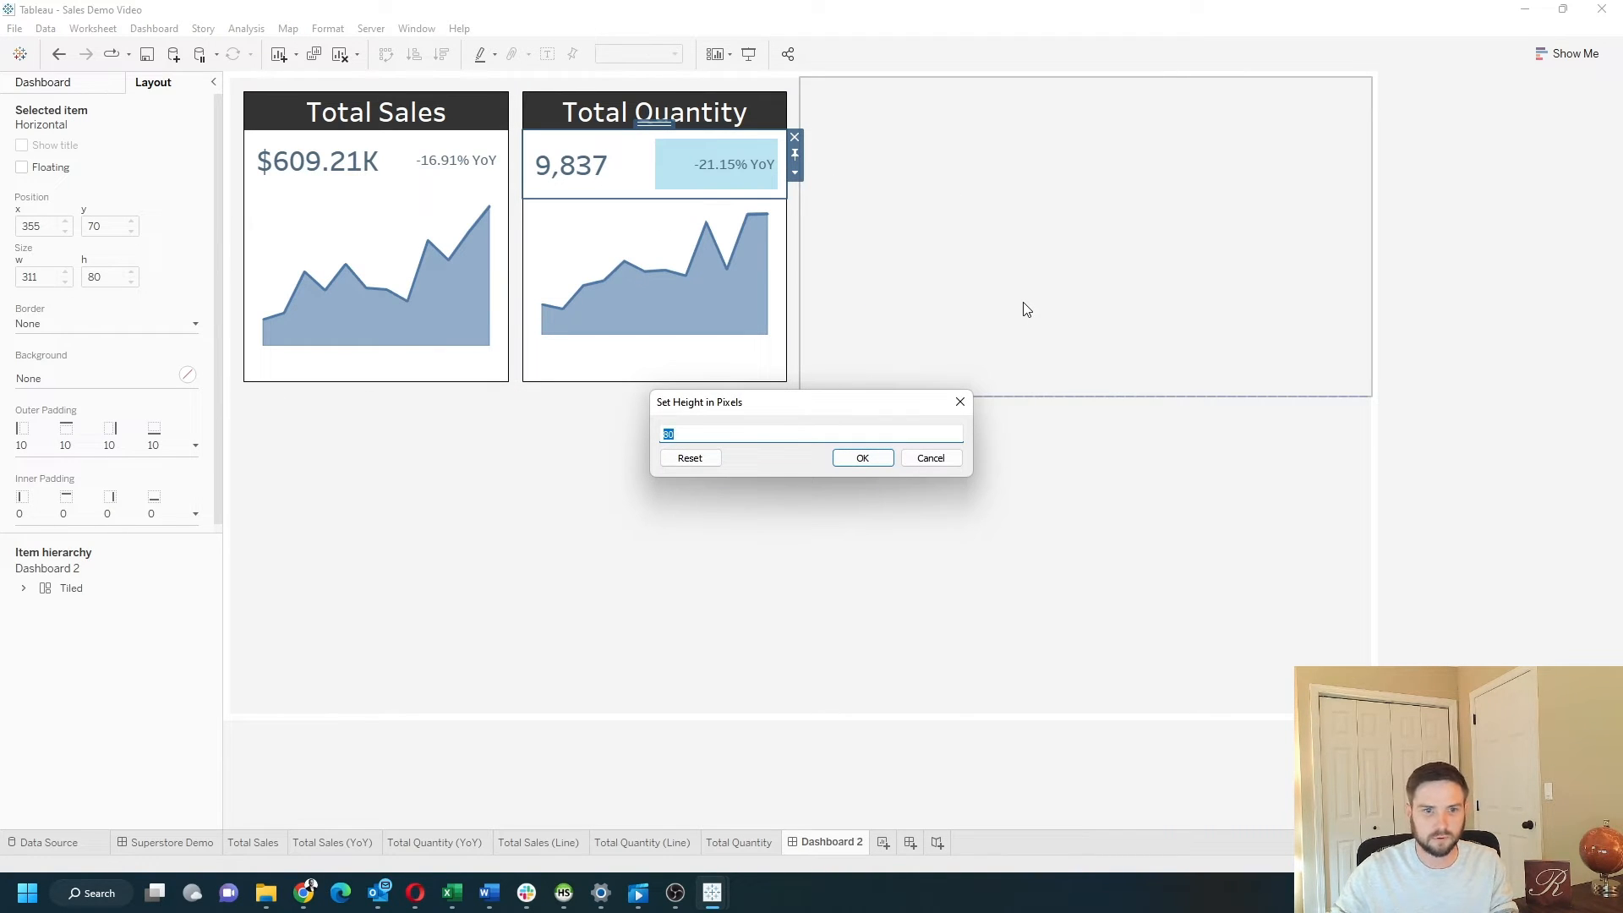
pyautogui.press('Return')
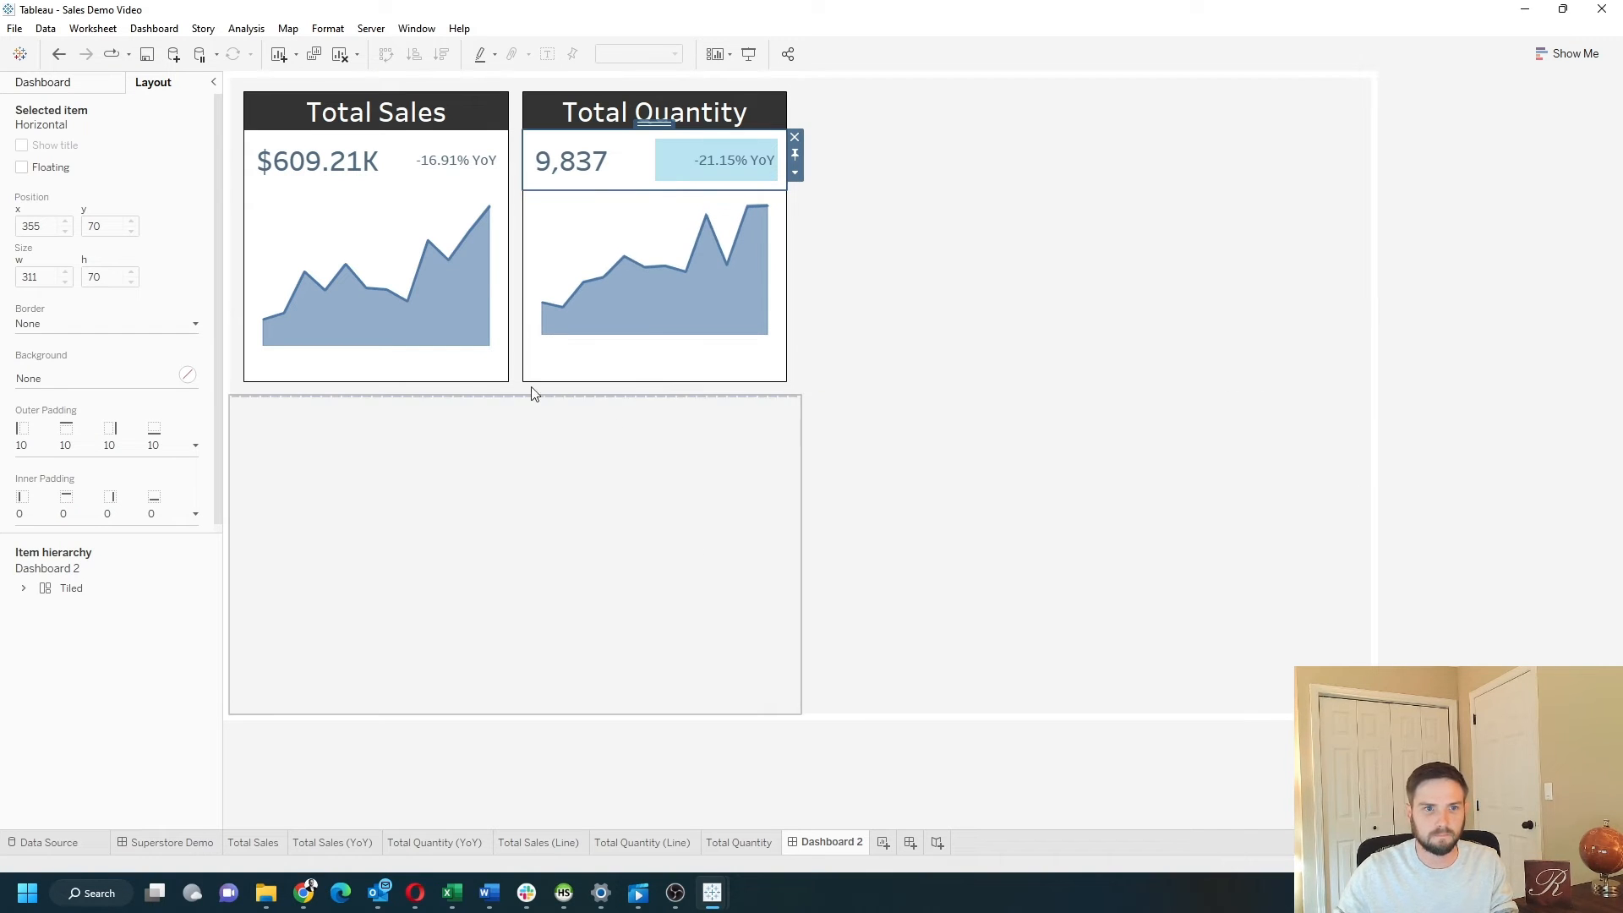
# Step: Set the height of the Total Quantity line chart to 195 pixels, matching the Total Sales line chart
pyautogui.click(393, 157)
pyautogui.click(341, 135)
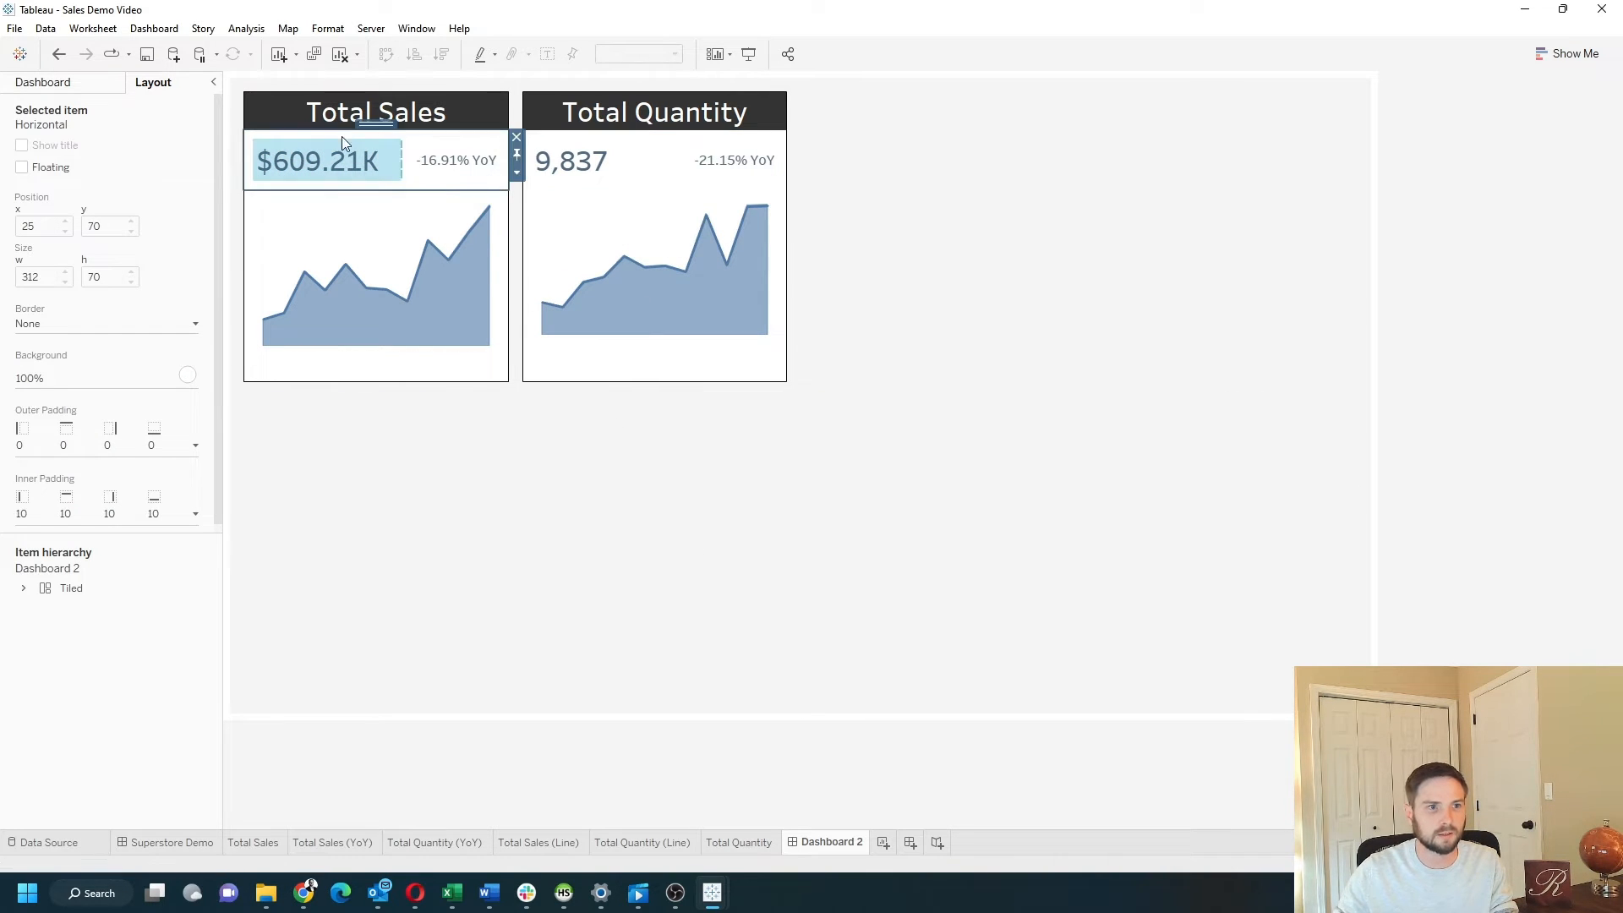
pyautogui.click(1015, 272)
pyautogui.click(429, 227)
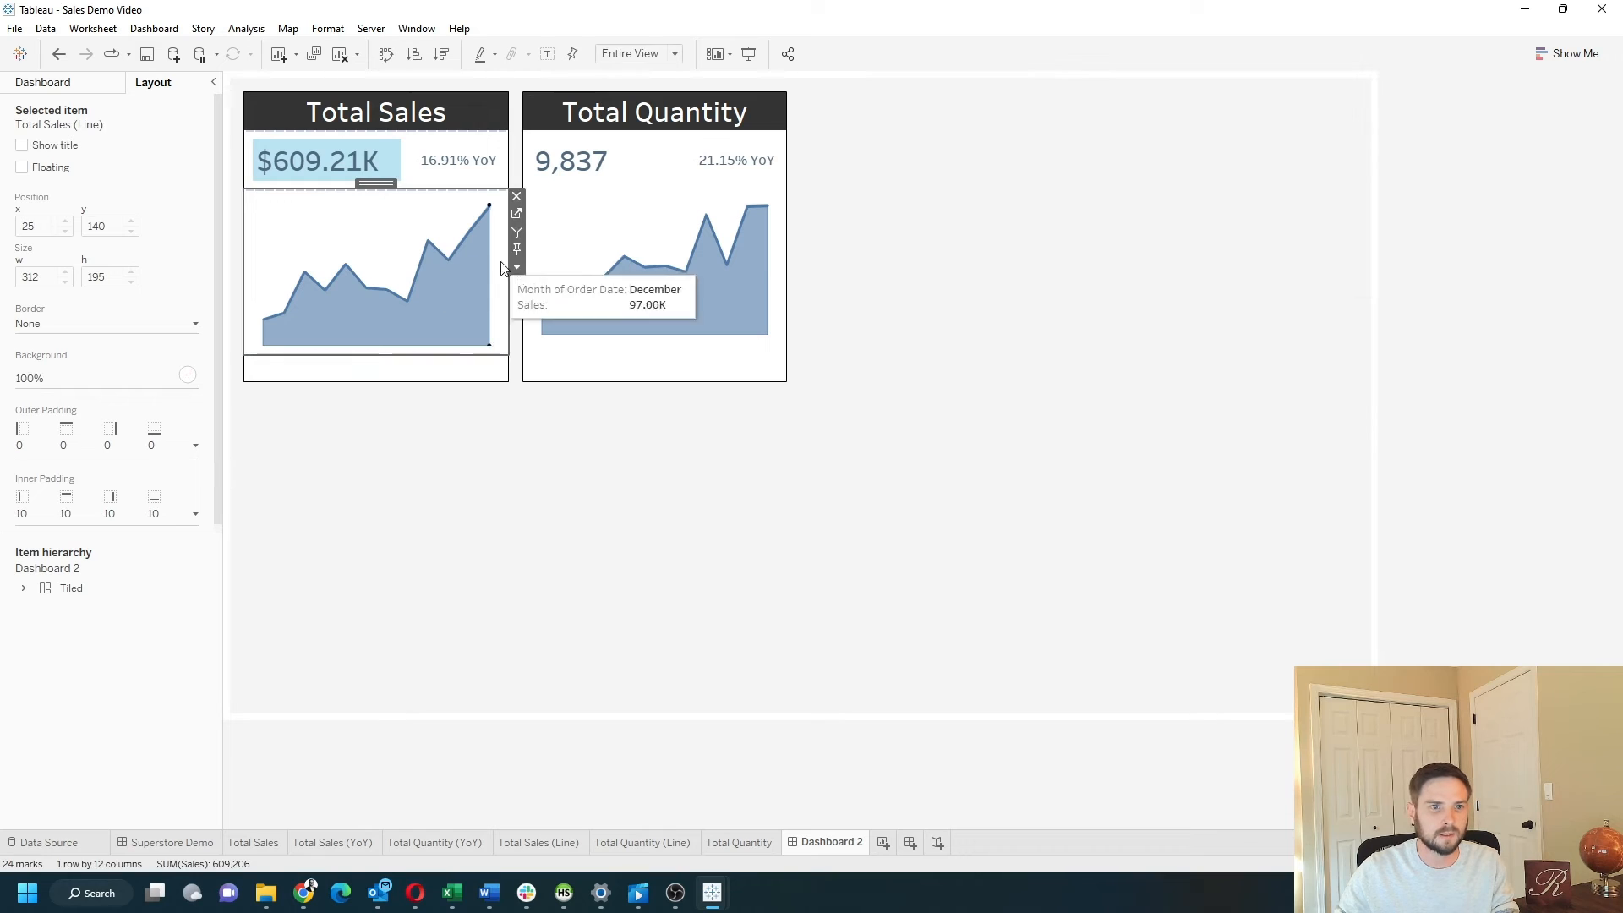
pyautogui.click(726, 249)
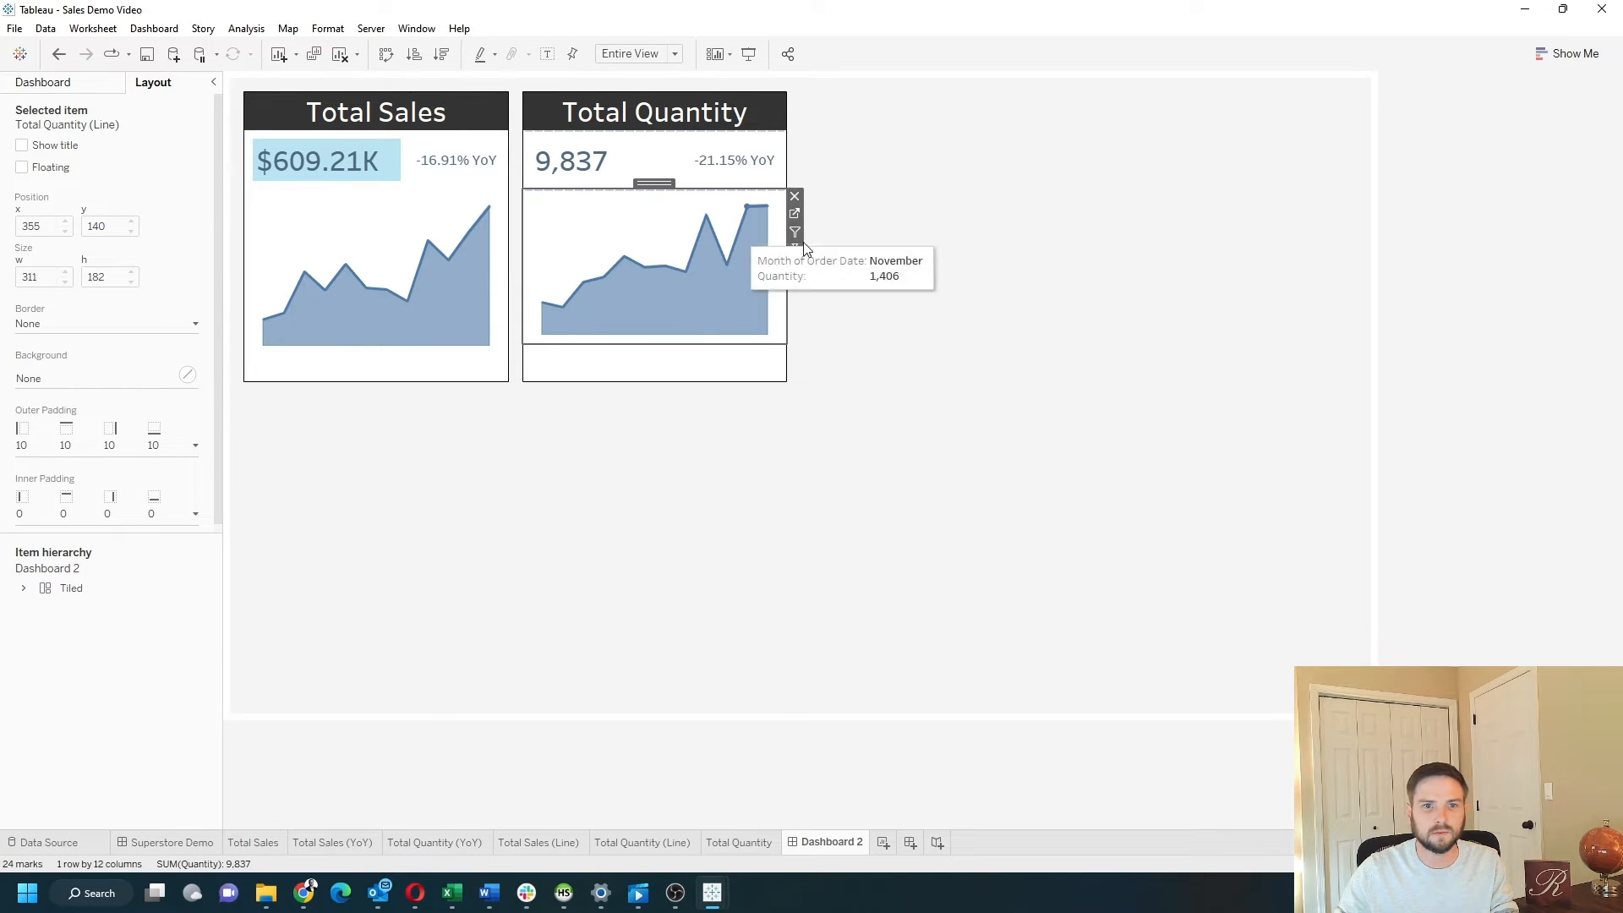
pyautogui.click(795, 267)
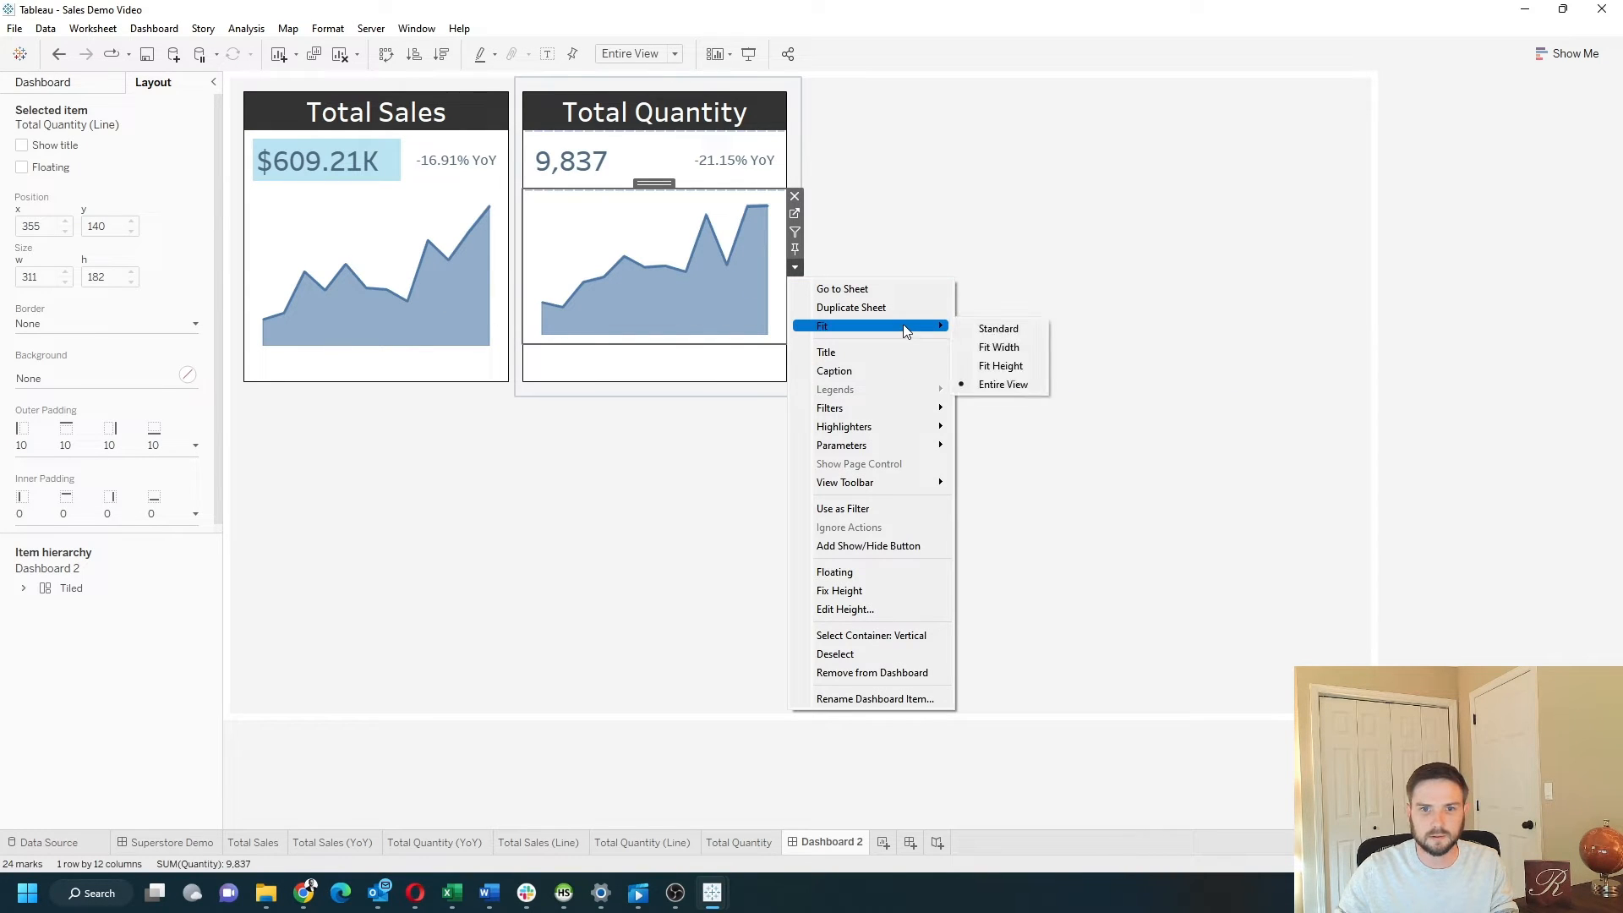
pyautogui.click(605, 228)
pyautogui.click(794, 269)
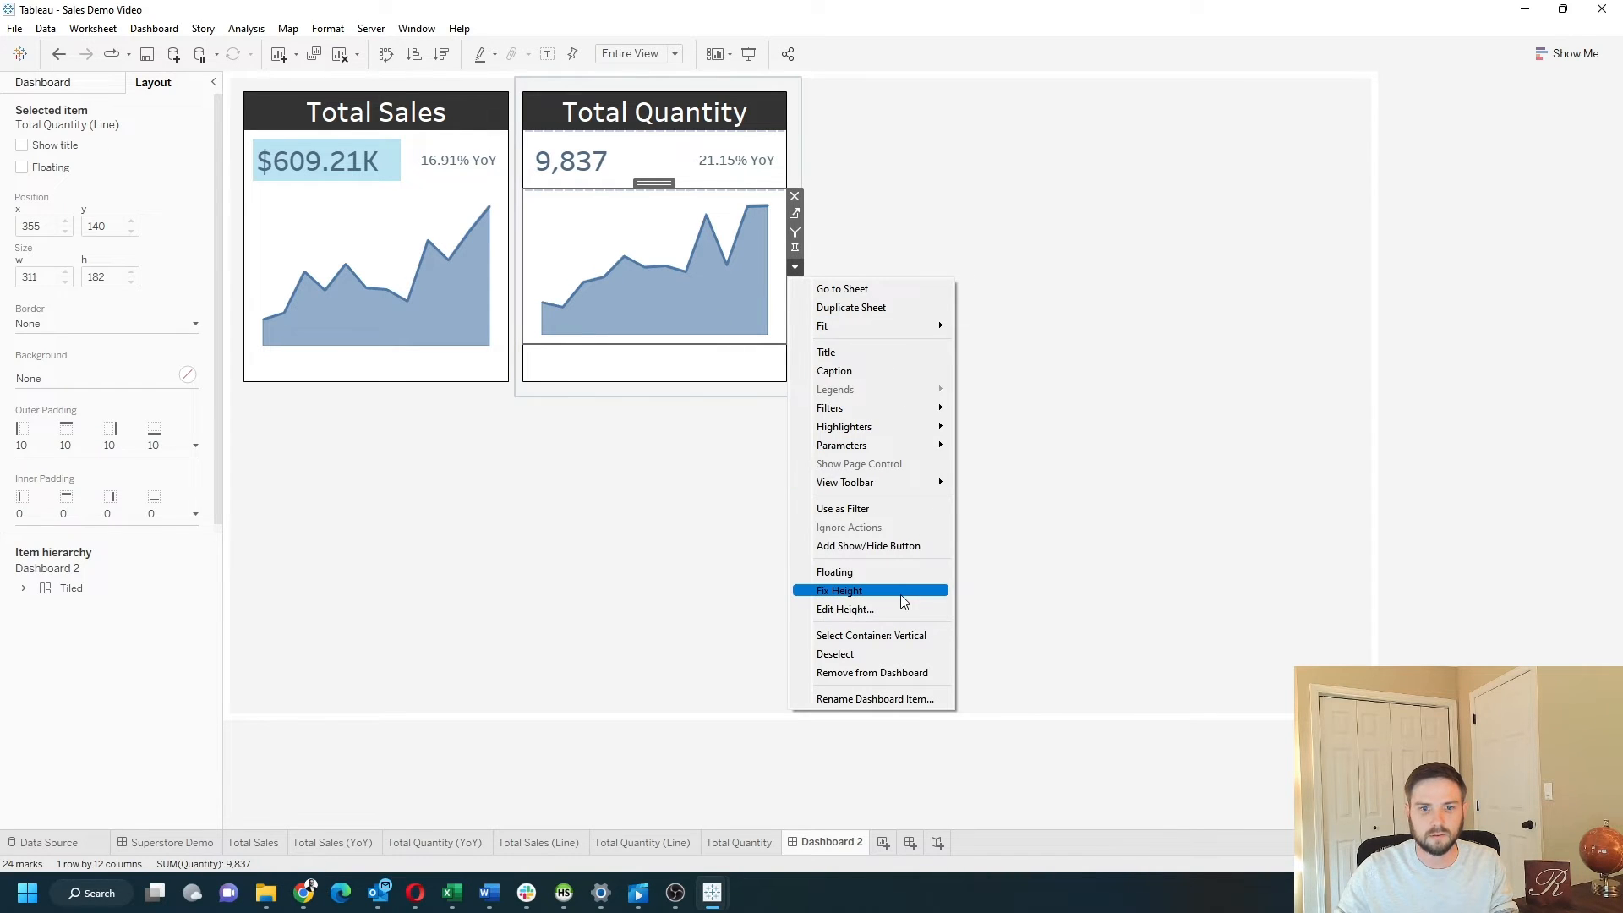
pyautogui.click(837, 608)
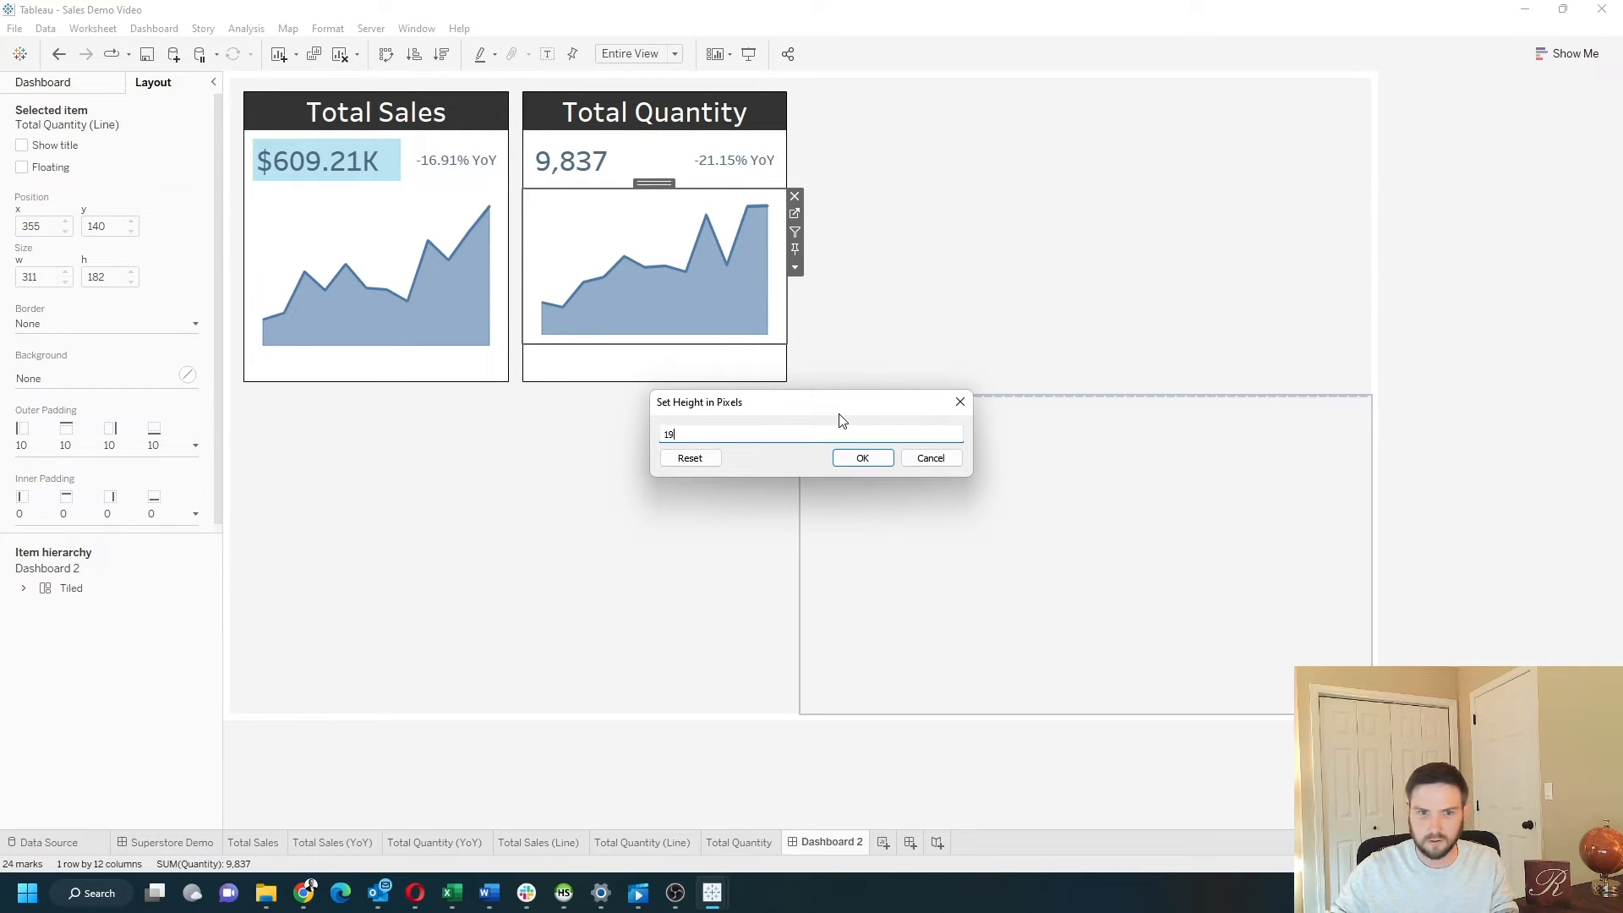
pyautogui.press('Return')
# Step: Toggle the fixed height of the blank below the Total Quantity chart and clear the highlighted Total Sales figure
pyautogui.click(545, 378)
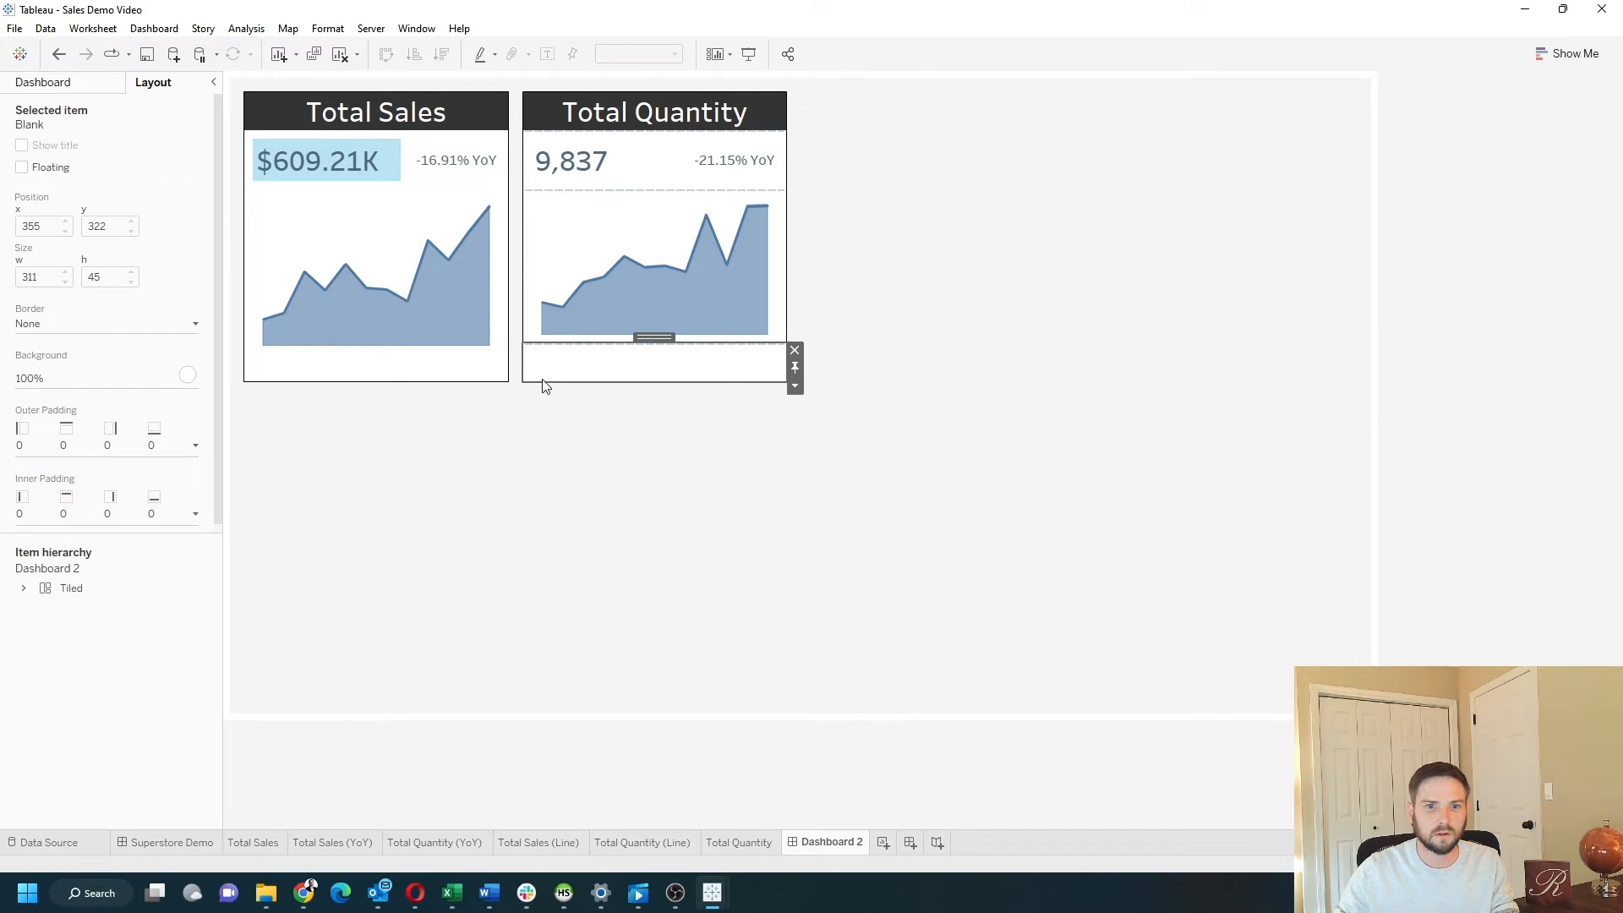
pyautogui.click(794, 369)
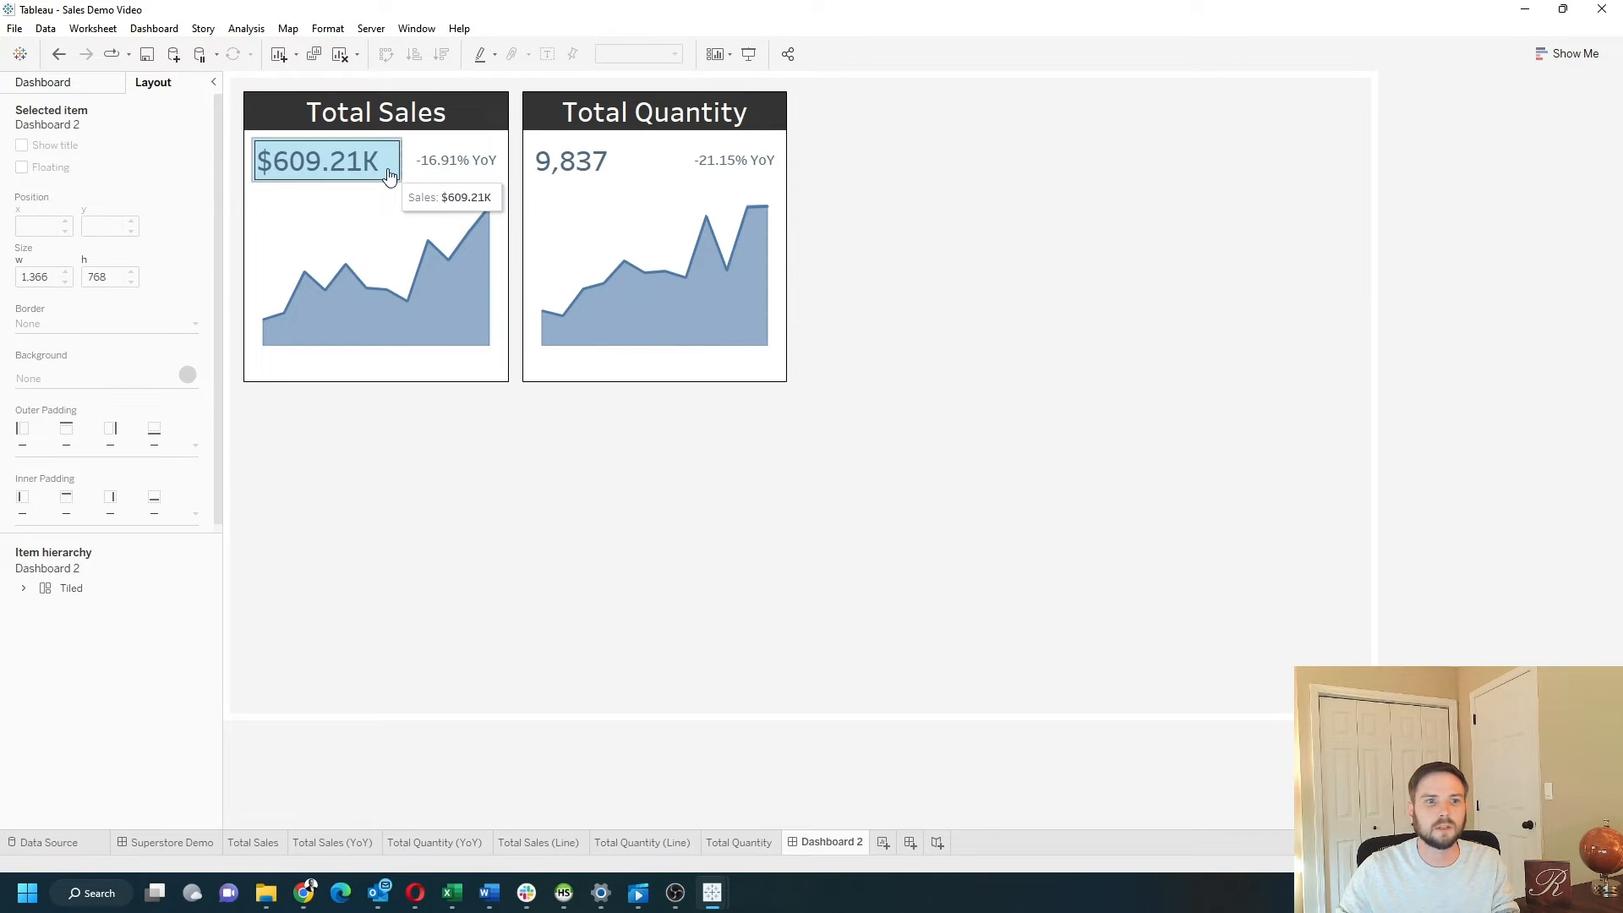
pyautogui.click(338, 162)
pyautogui.click(1509, 389)
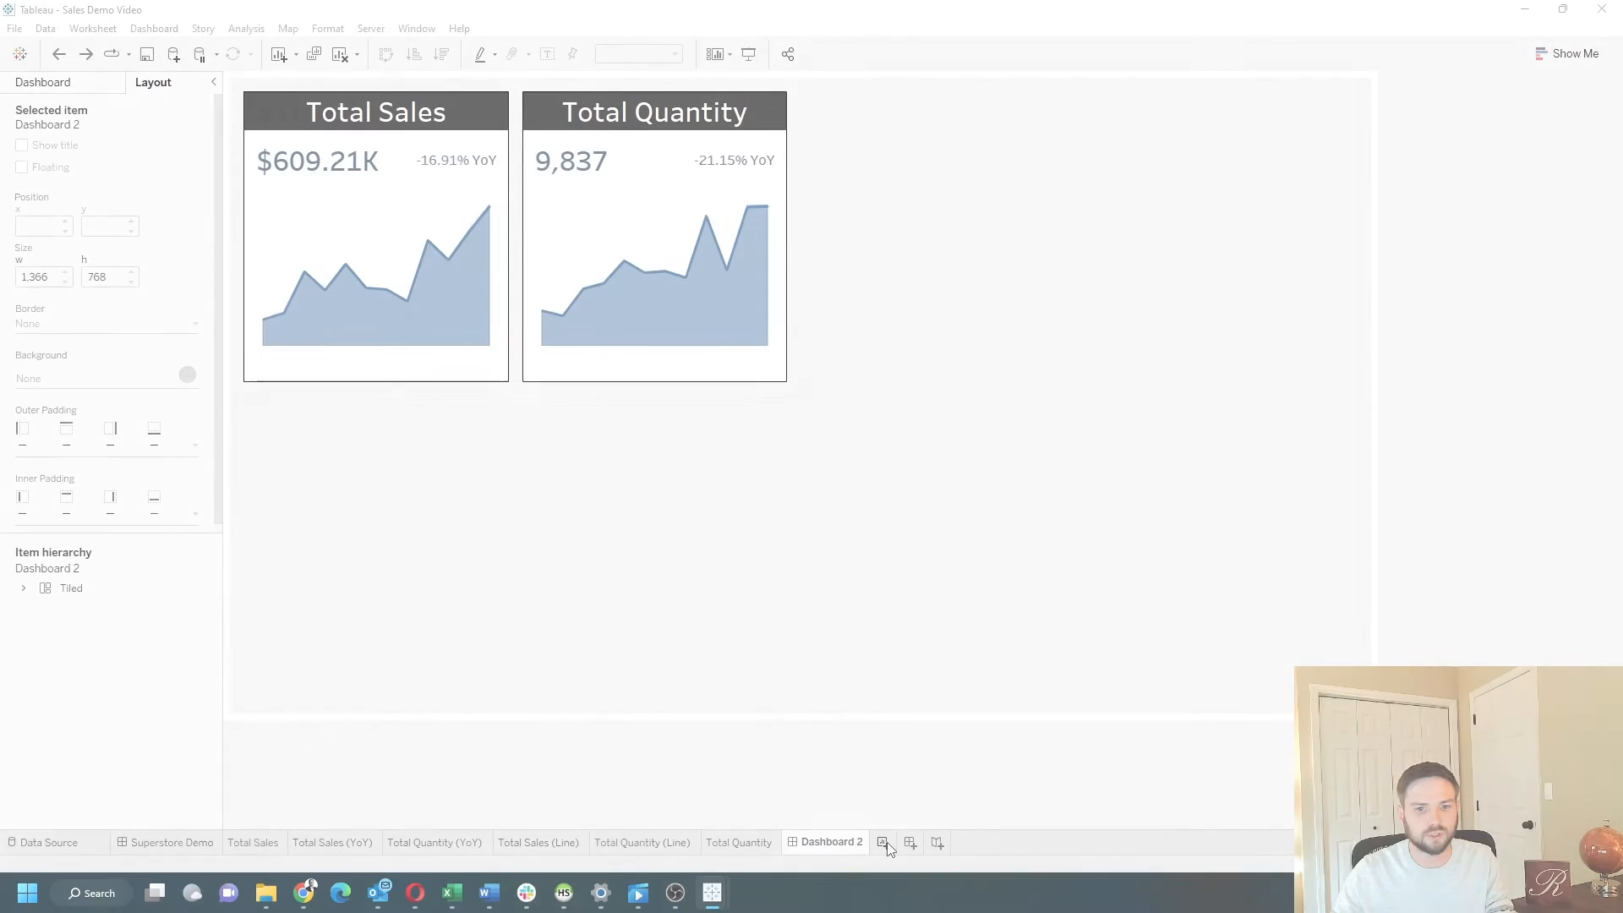
# Step: Create a new worksheet and name it "Bar & Line"
pyautogui.click(884, 843)
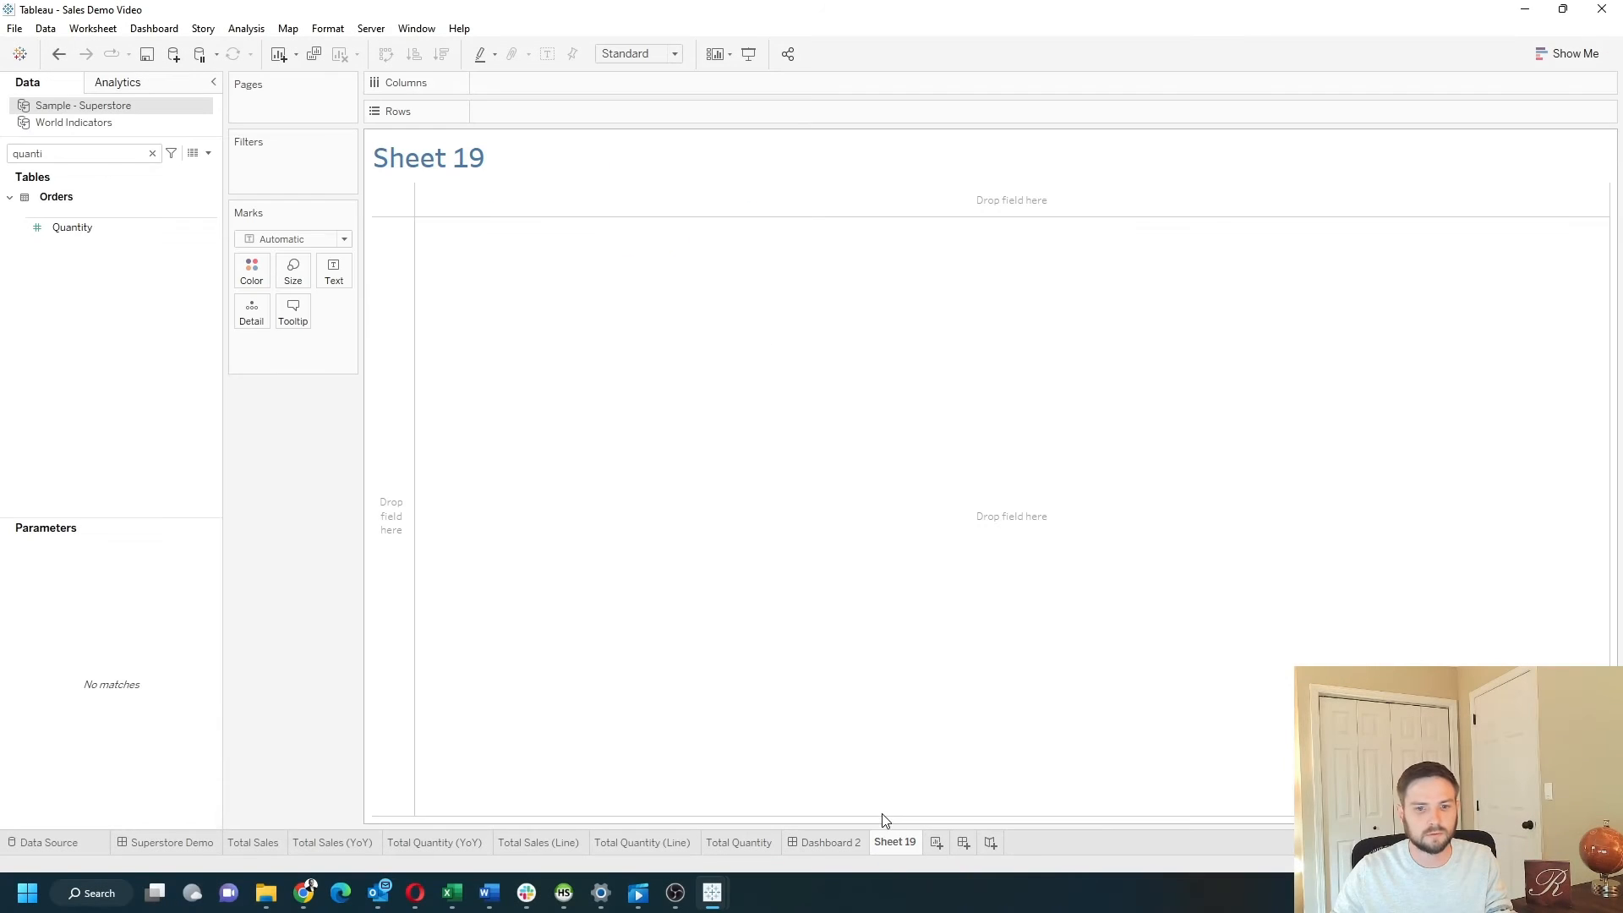
pyautogui.doubleClick(908, 840)
pyautogui.write('Bar')
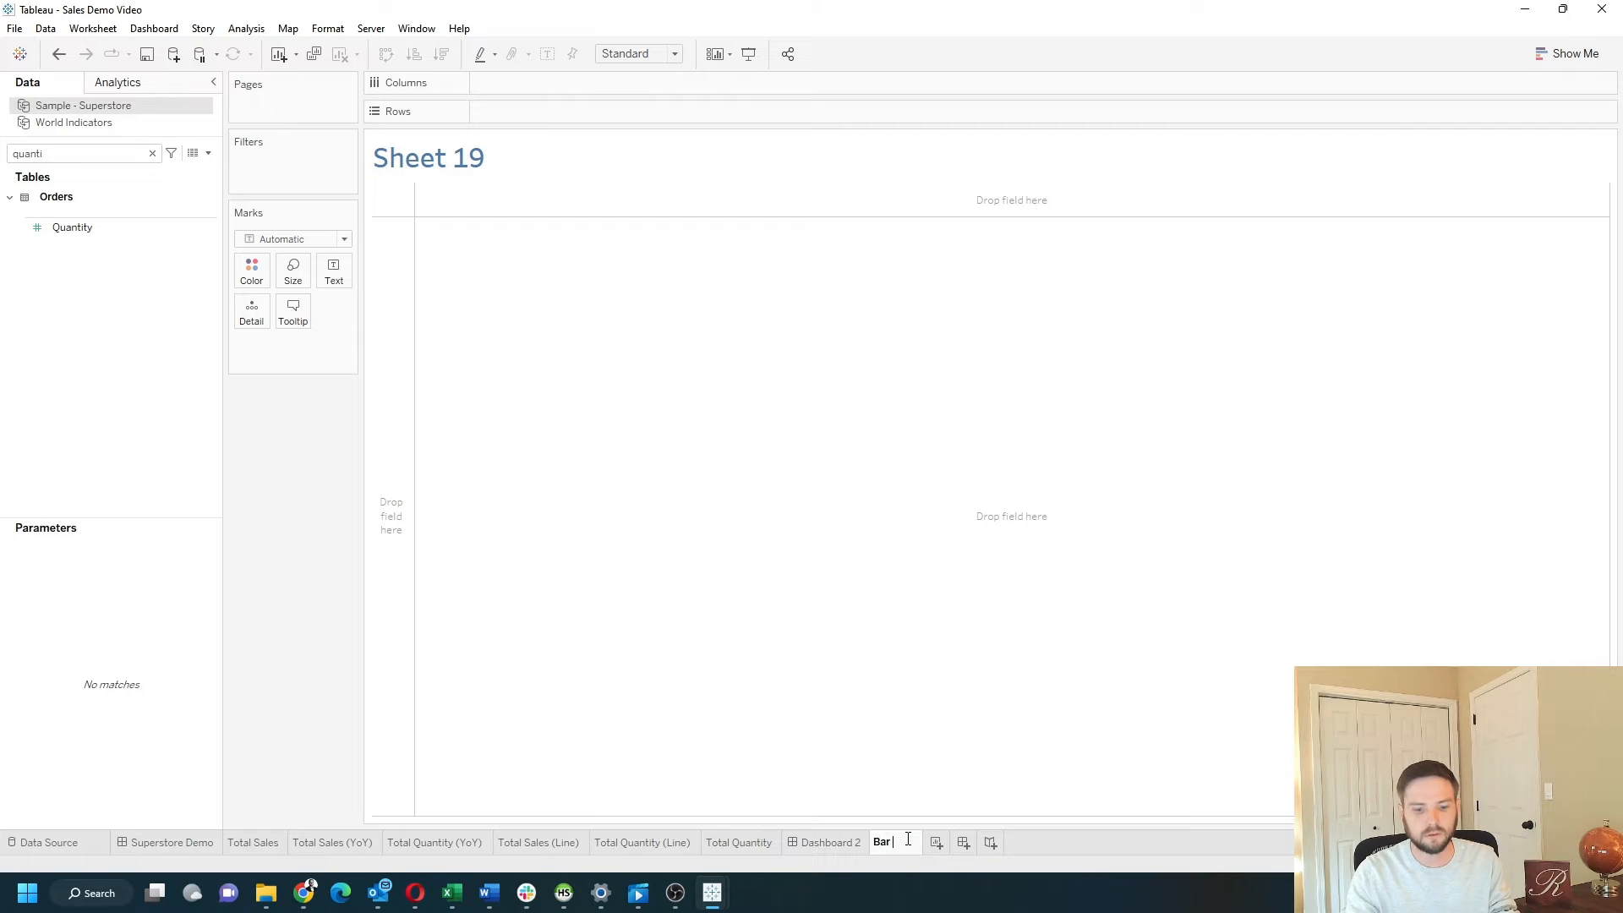
pyautogui.write(' & Line')
pyautogui.press('Return')
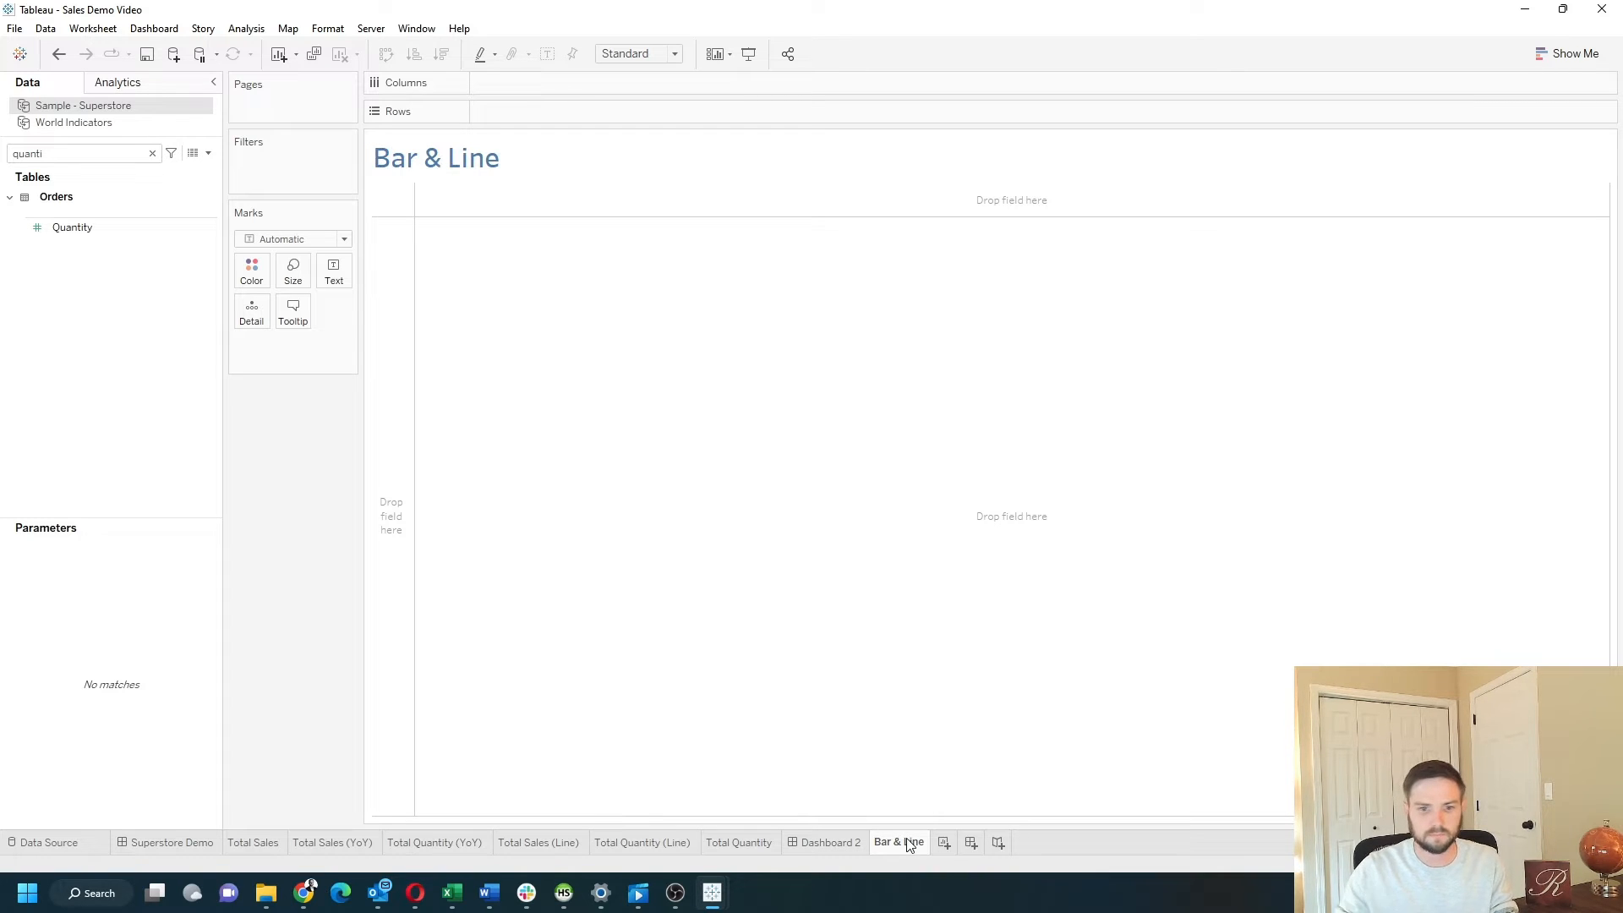
# Step: Find the Sales and Quantity fields and add both as row measures, with Sales first
pyautogui.click(55, 152)
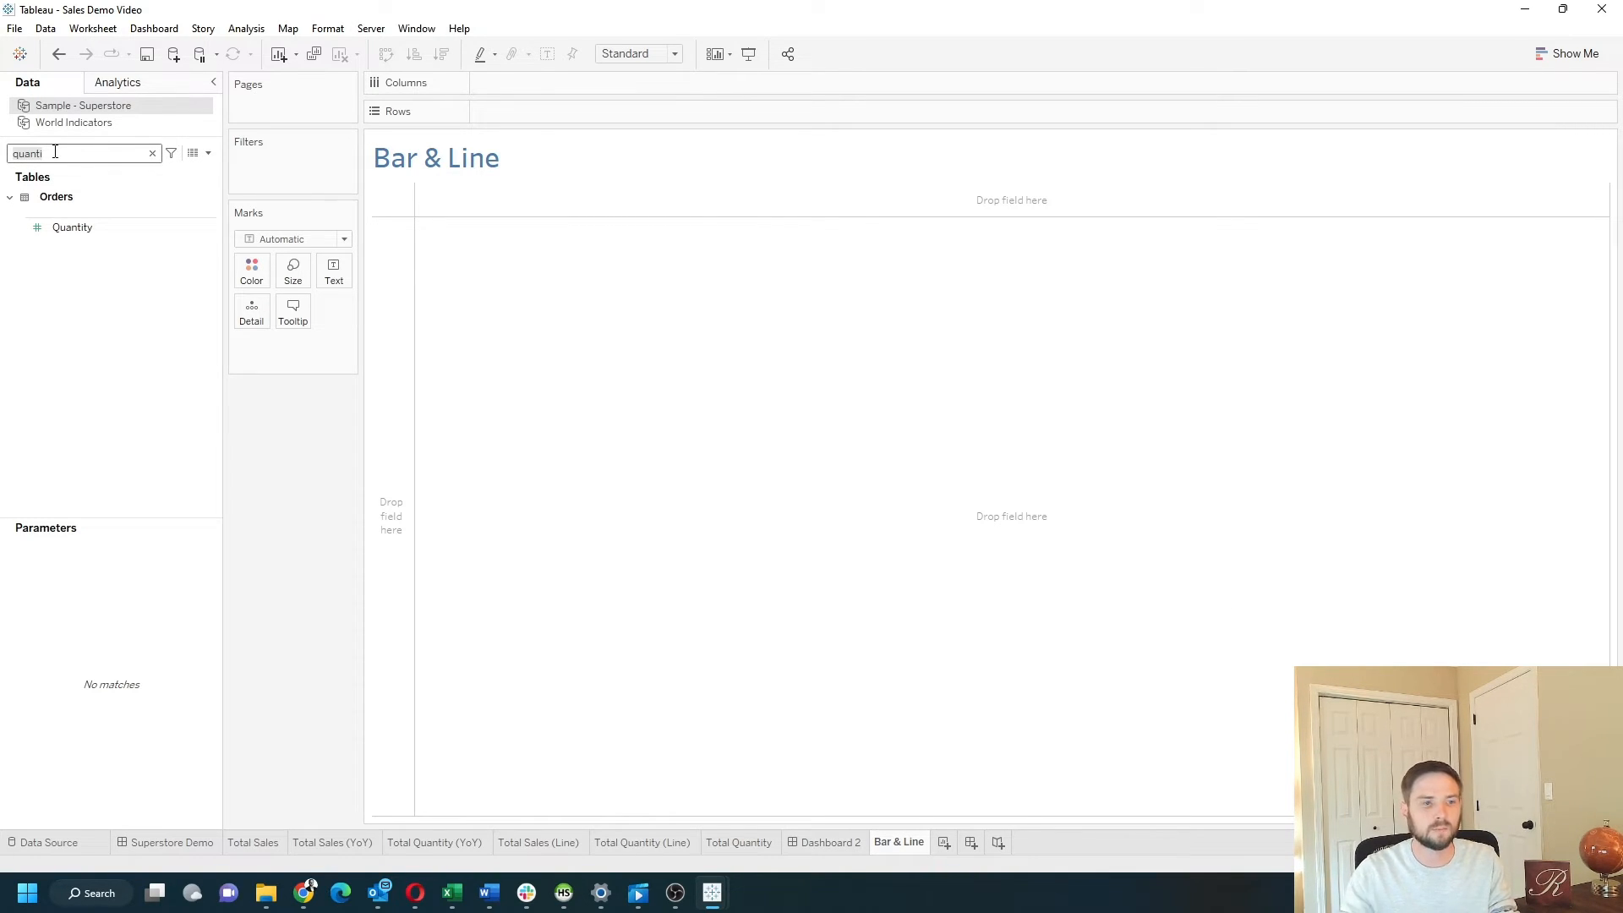
pyautogui.write('sal')
pyautogui.doubleClick(64, 262)
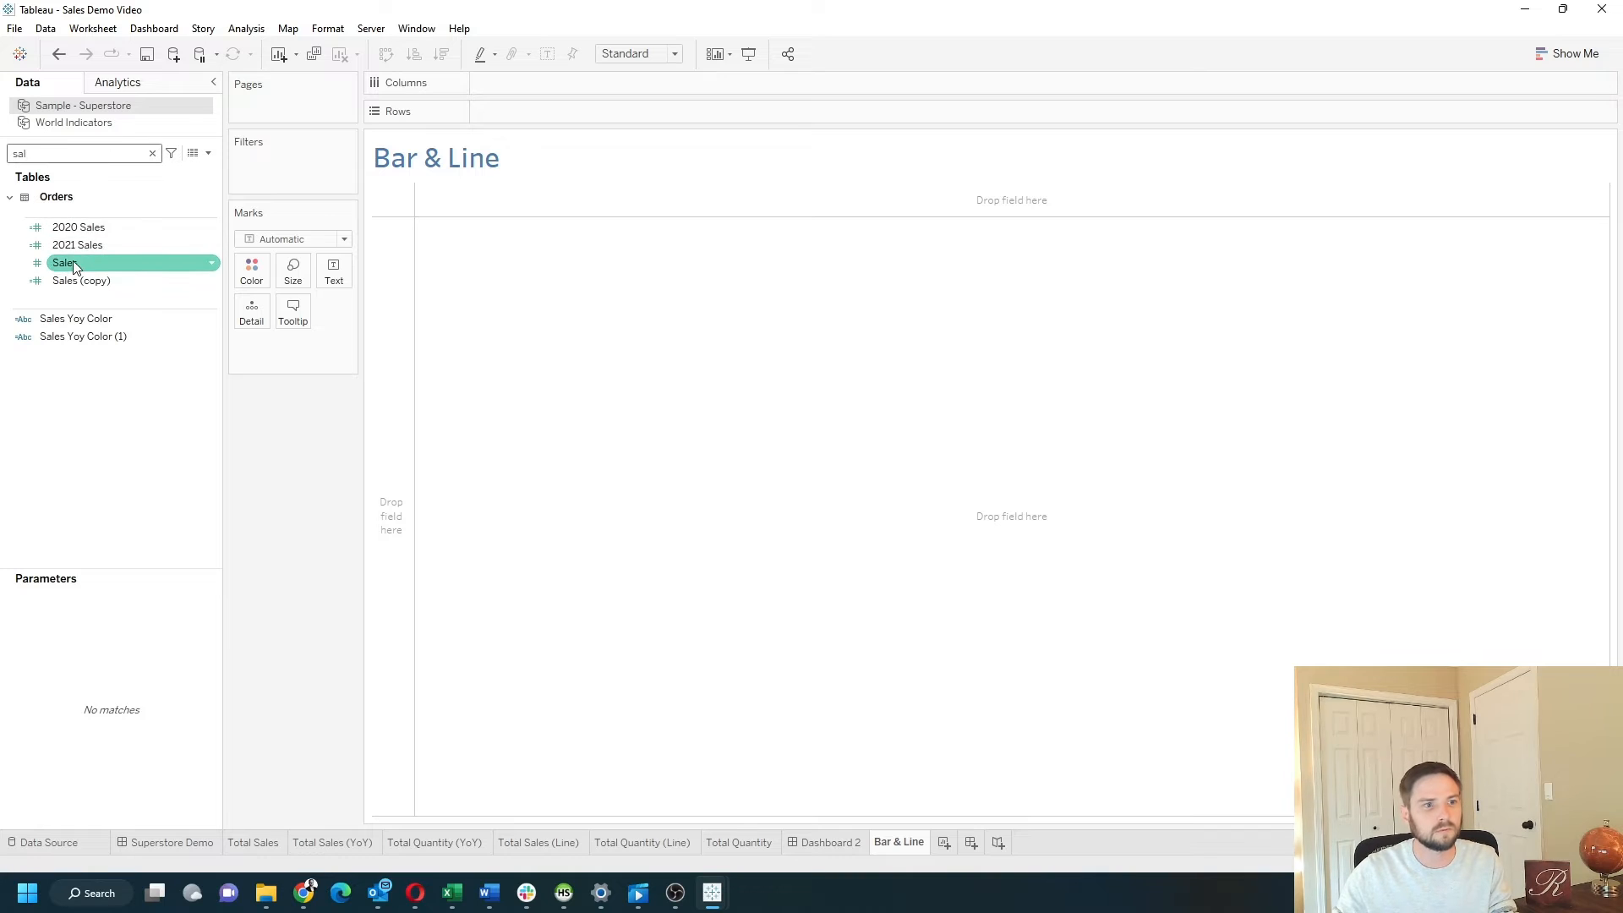
pyautogui.press('BackSpace')
pyautogui.press('BackSpace')
pyautogui.press('BackSpace')
pyautogui.write('quan')
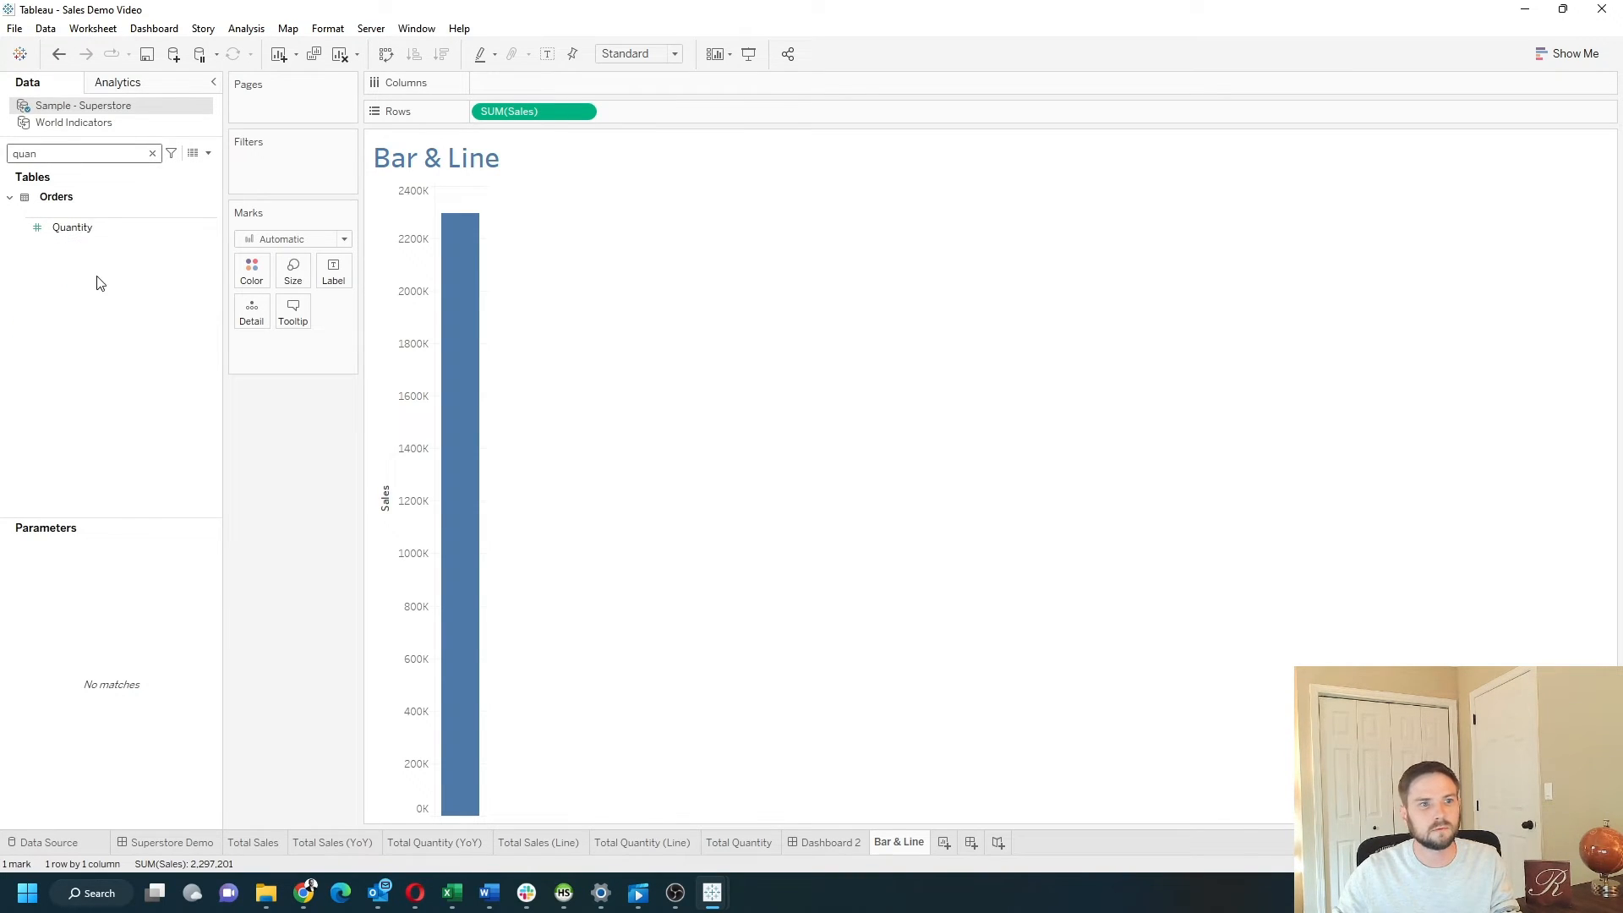
pyautogui.moveTo(72, 227); pyautogui.dragTo(672, 114)
# Step: Add Order Date as the column field and group it by discrete month, without the year
pyautogui.doubleClick(135, 154)
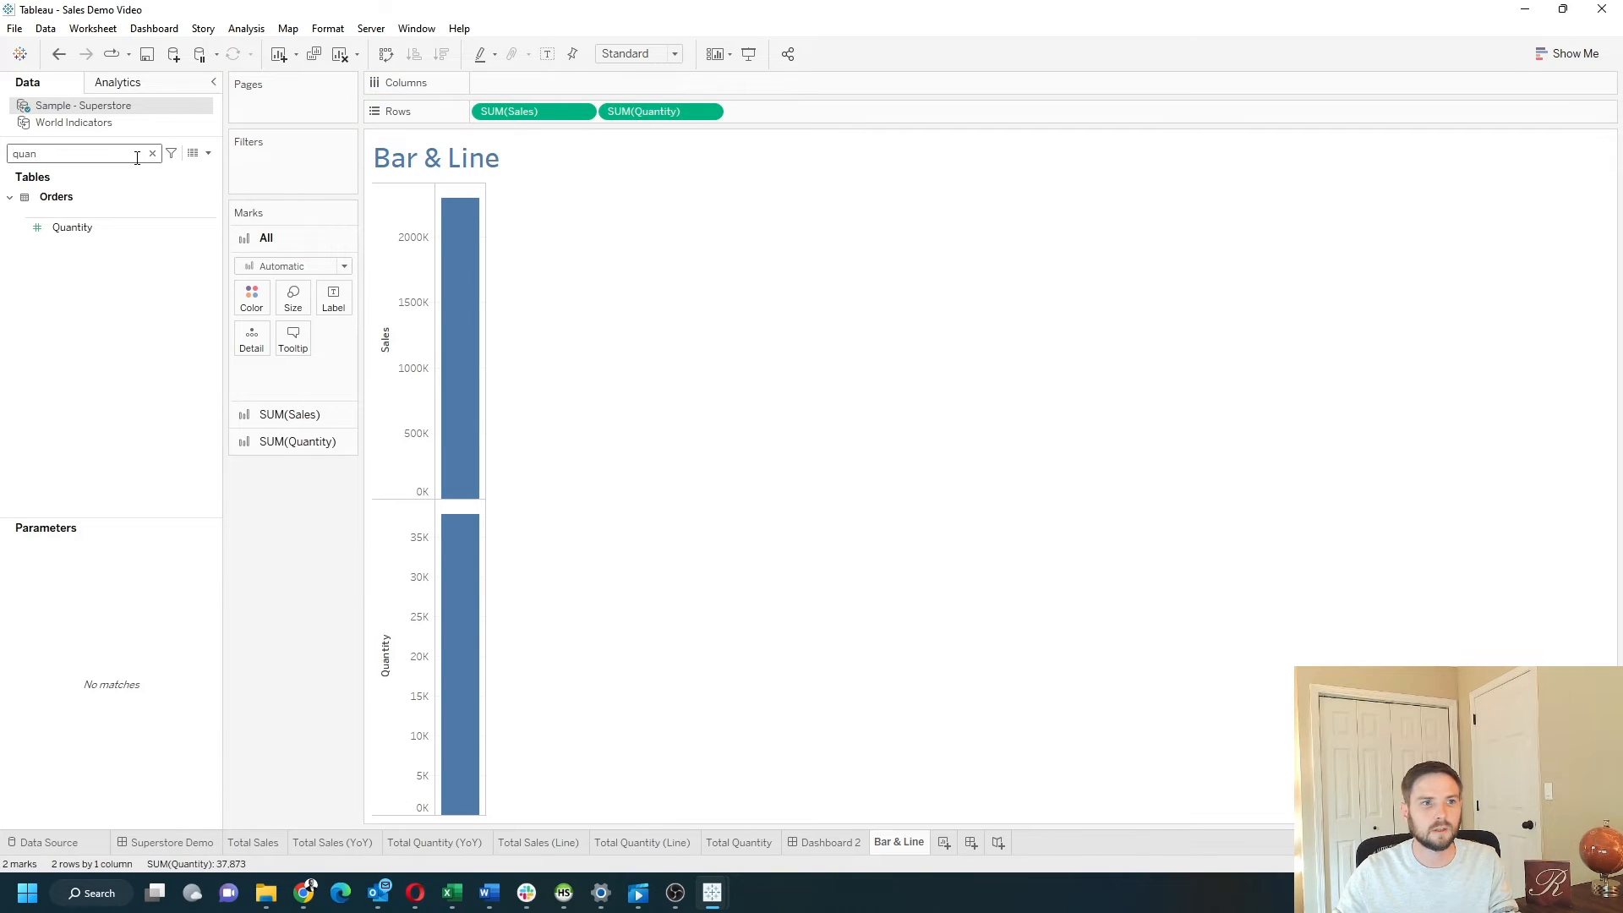
pyautogui.write('date')
pyautogui.moveTo(77, 214); pyautogui.dragTo(561, 83)
pyautogui.click(581, 82)
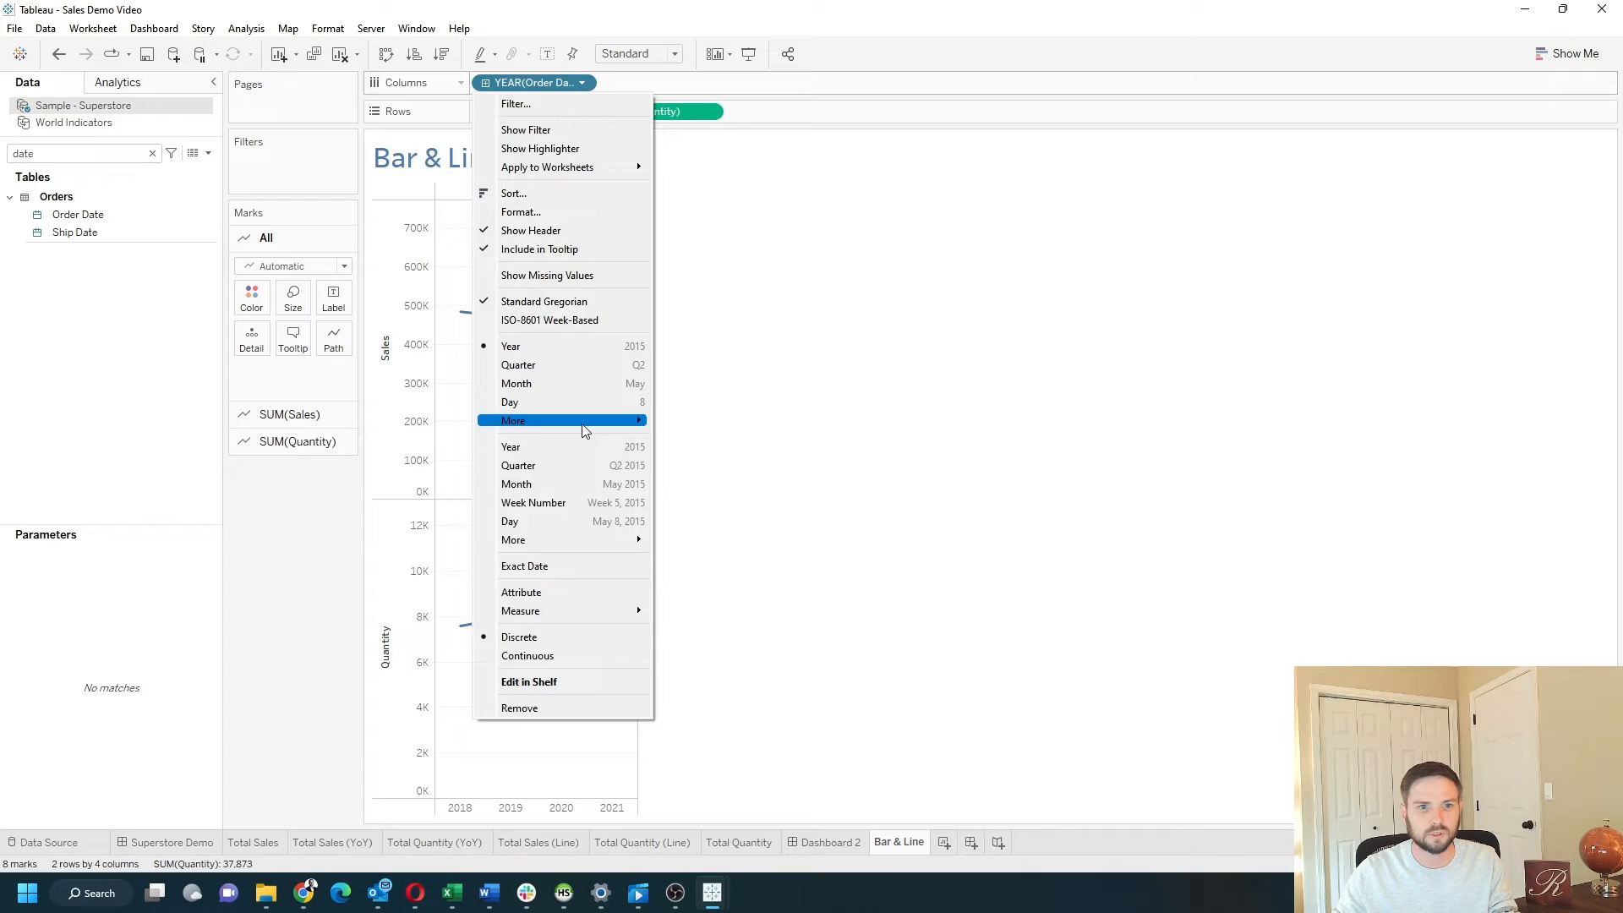
pyautogui.click(575, 484)
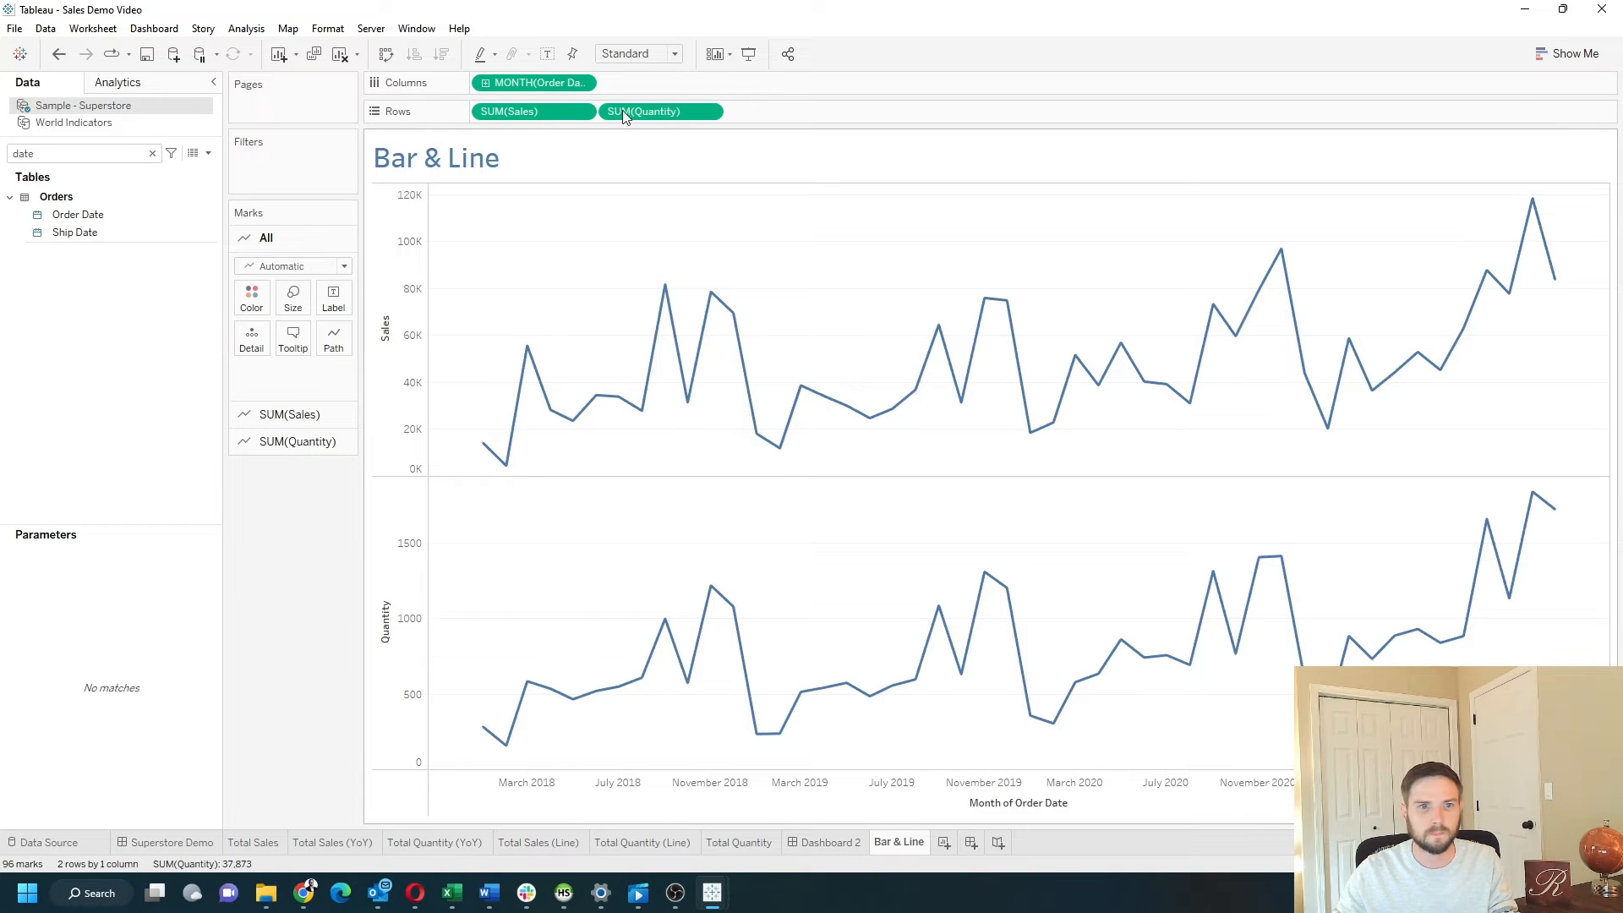
pyautogui.click(582, 82)
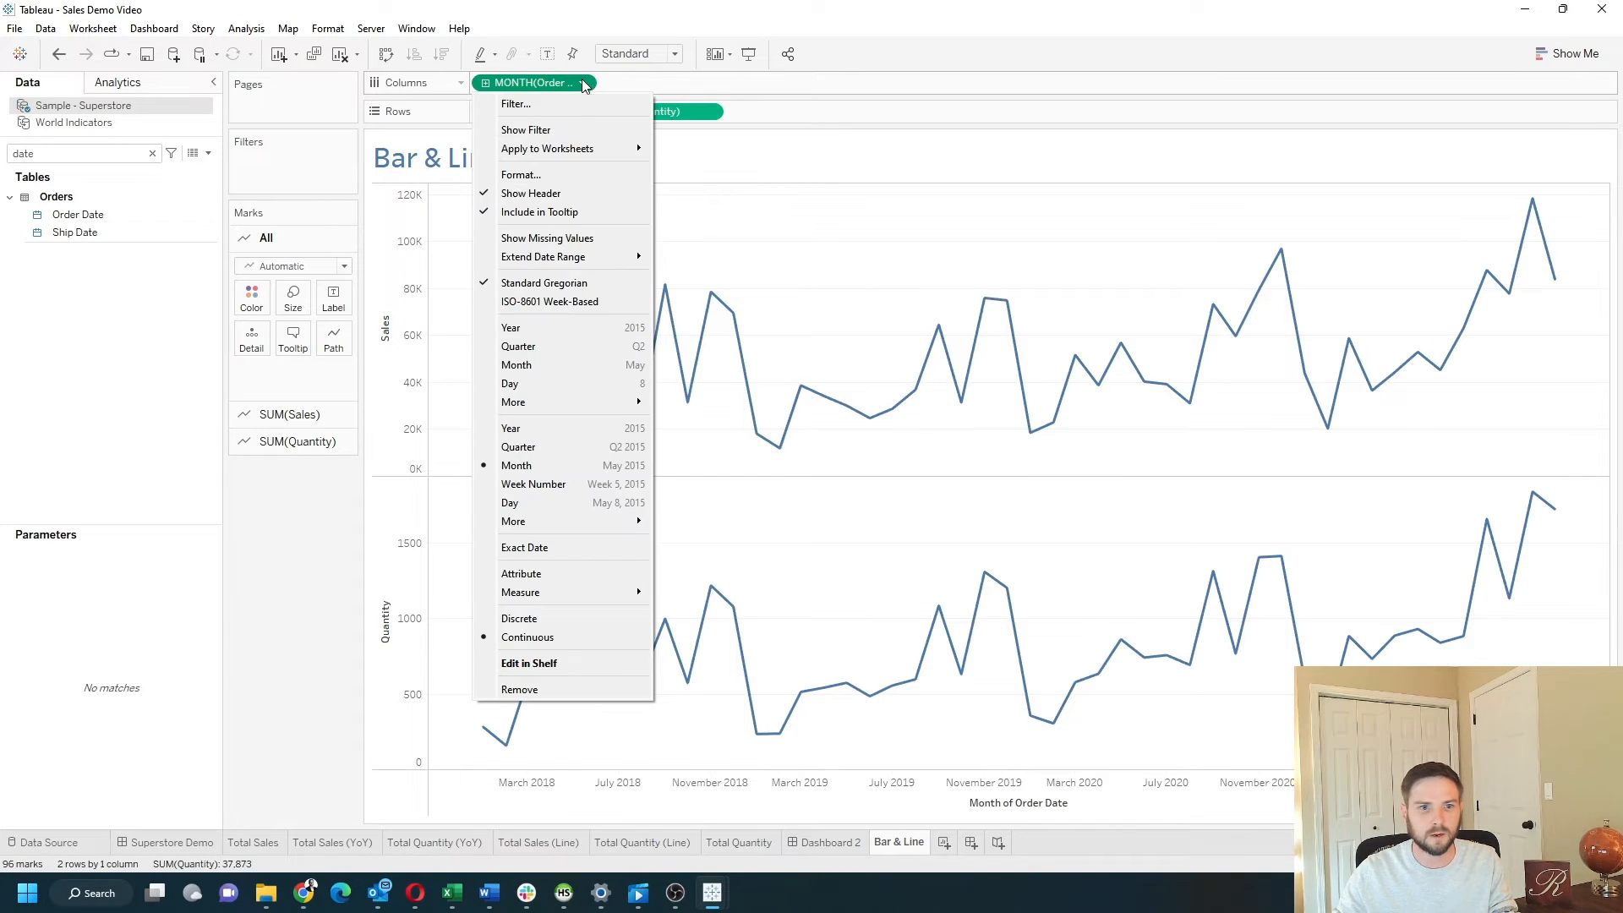
pyautogui.click(589, 366)
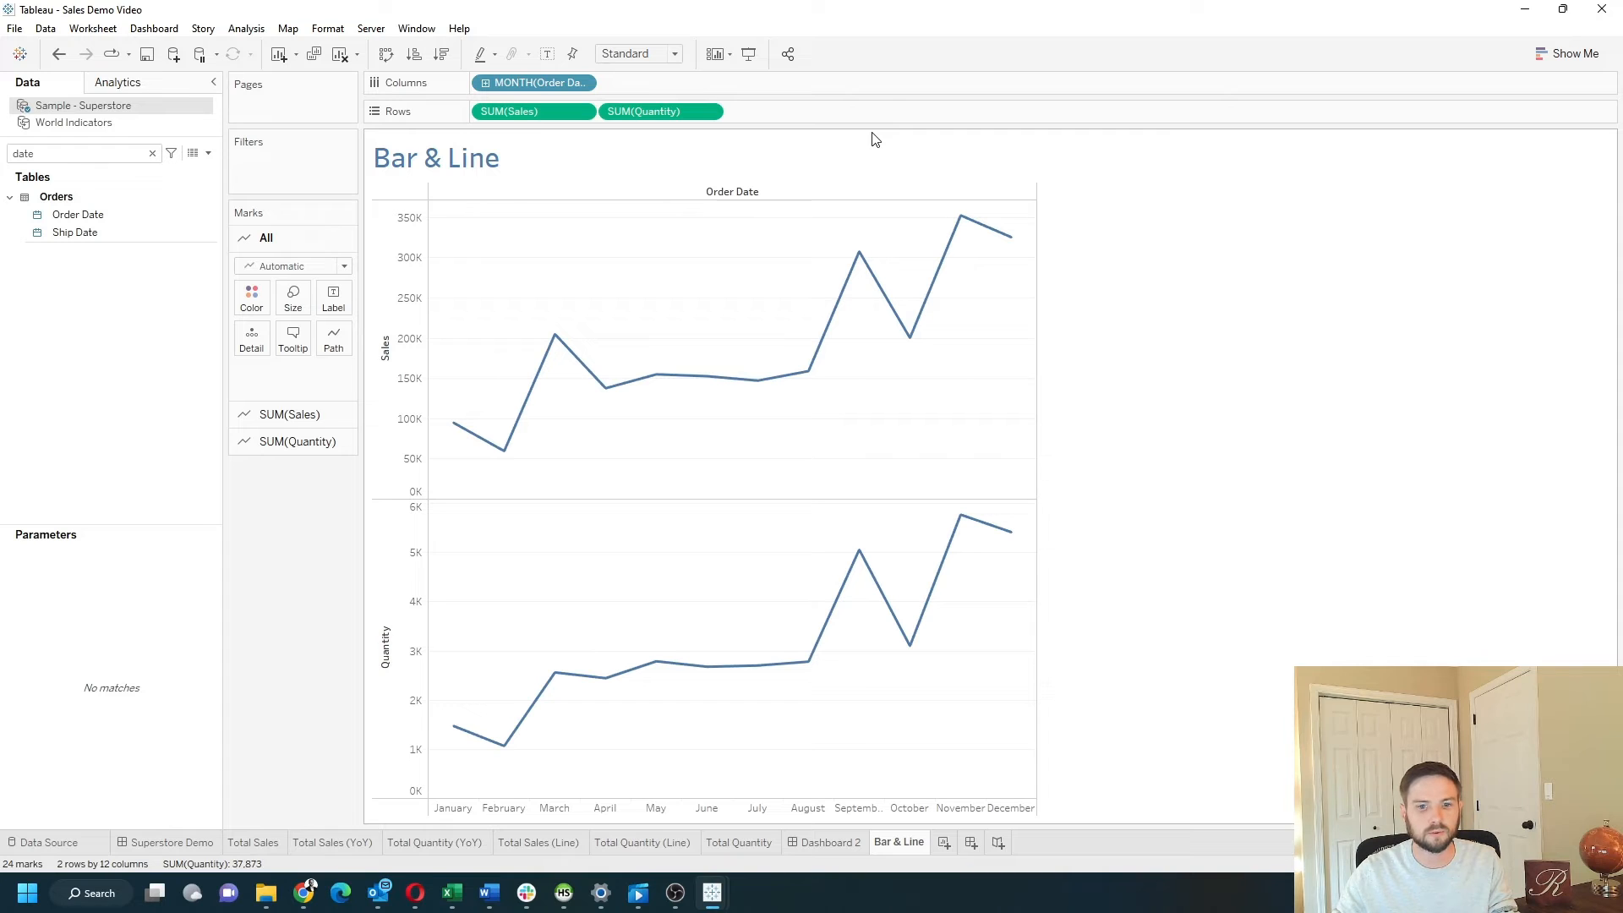
# Step: Filter the sheet on the year of Order Date, keeping only 2020
pyautogui.click(107, 155)
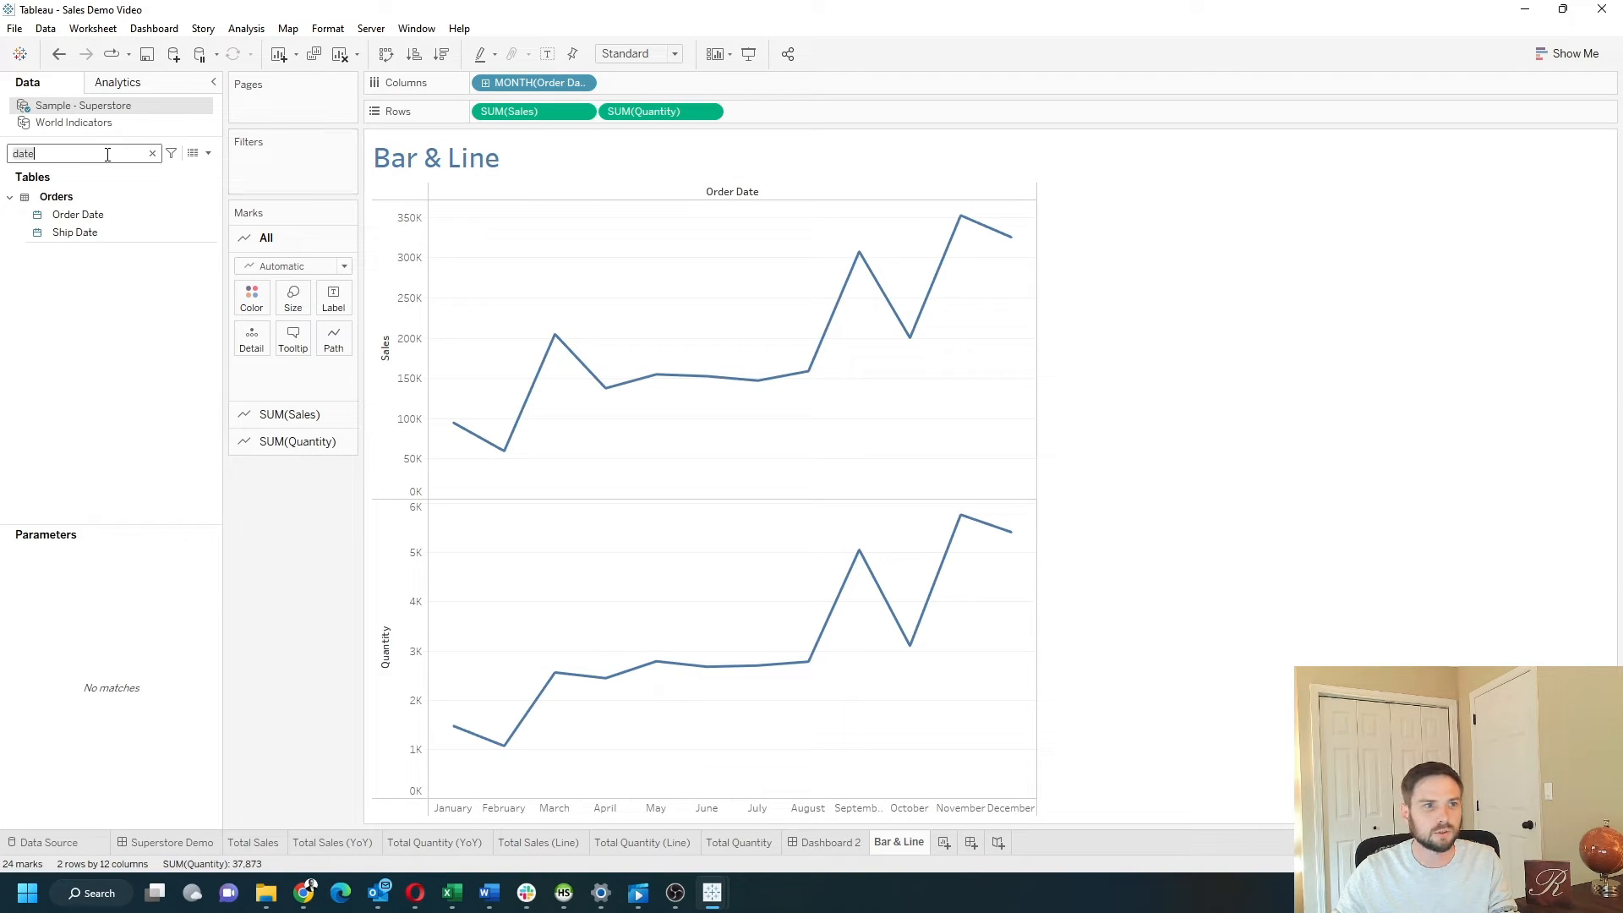
pyautogui.press('BackSpace')
pyautogui.press('BackSpace')
pyautogui.press('BackSpace')
pyautogui.press('BackSpace')
pyautogui.write('ord')
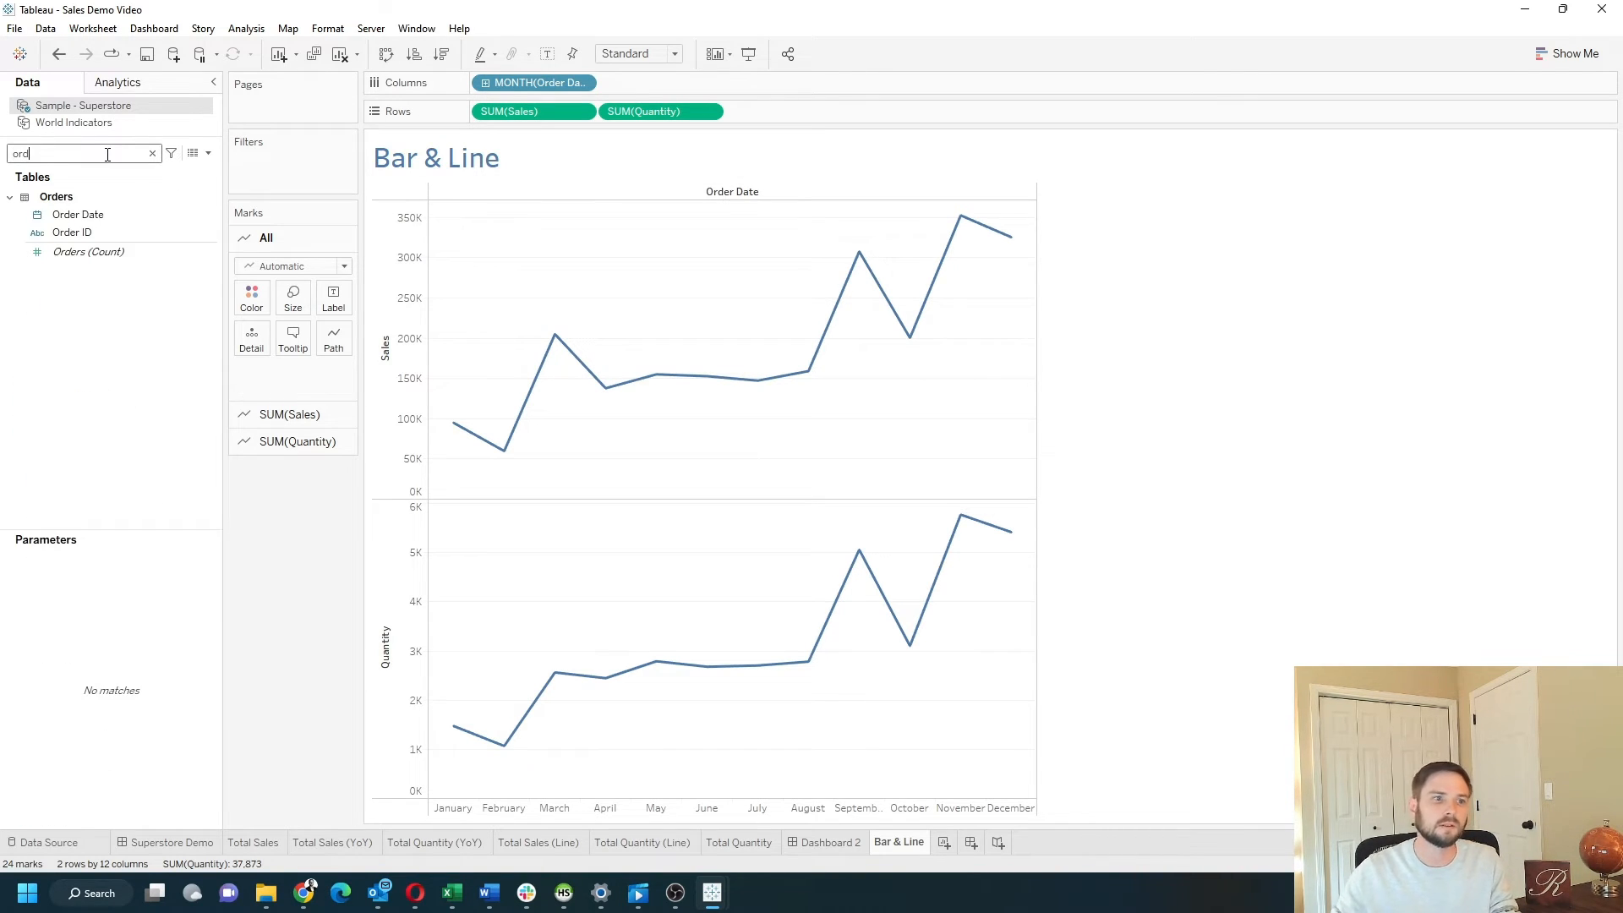
pyautogui.moveTo(78, 215); pyautogui.dragTo(274, 176)
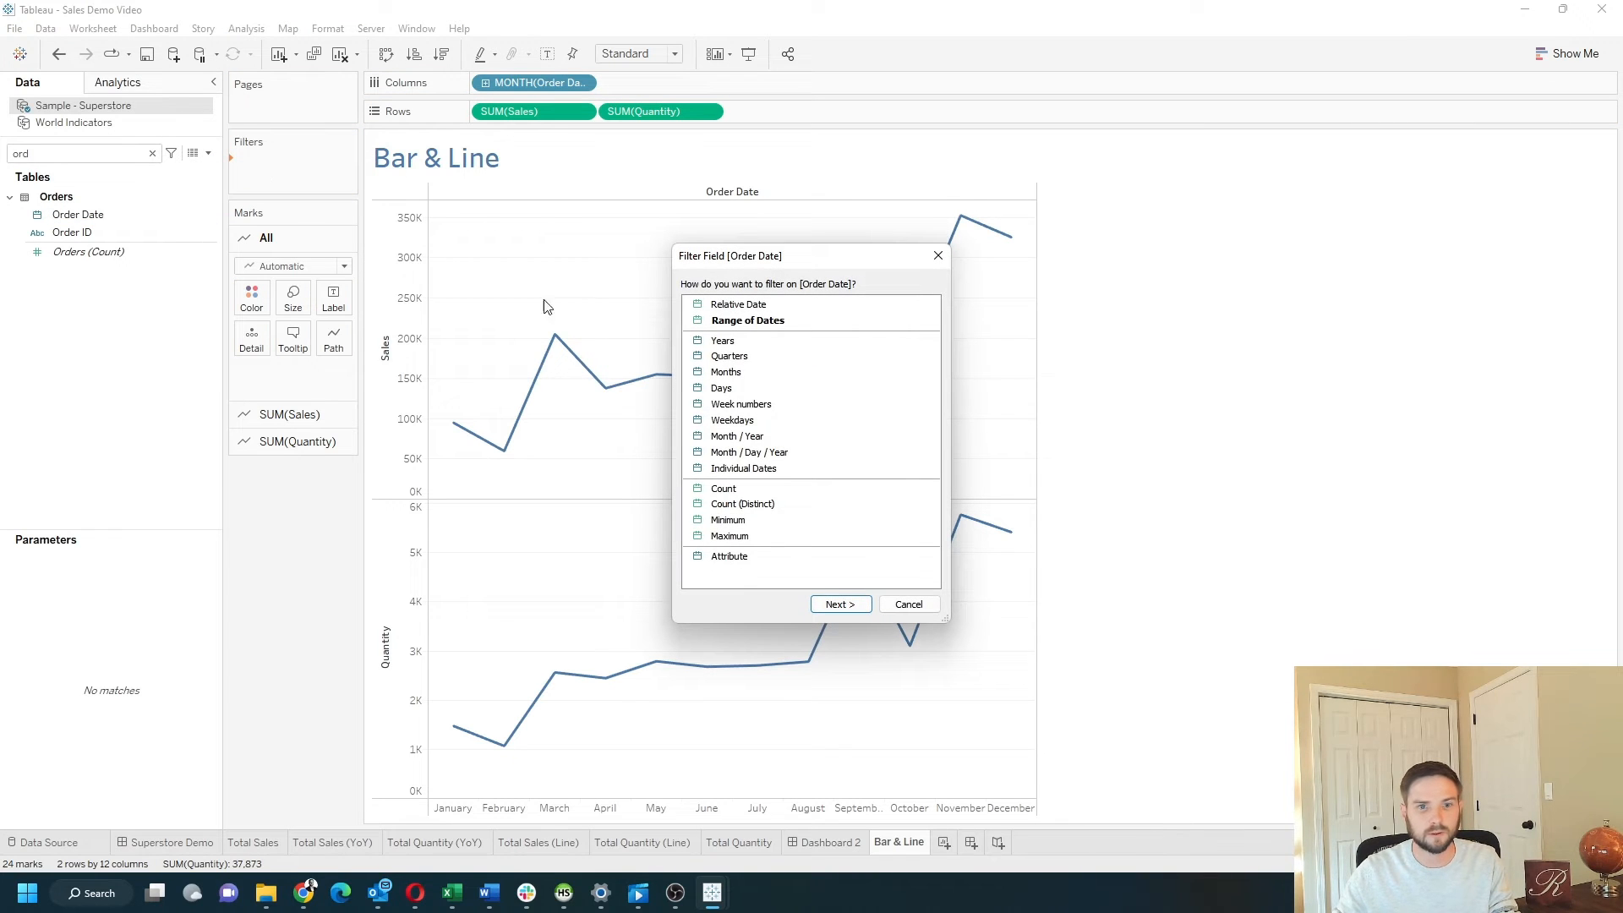
pyautogui.doubleClick(756, 342)
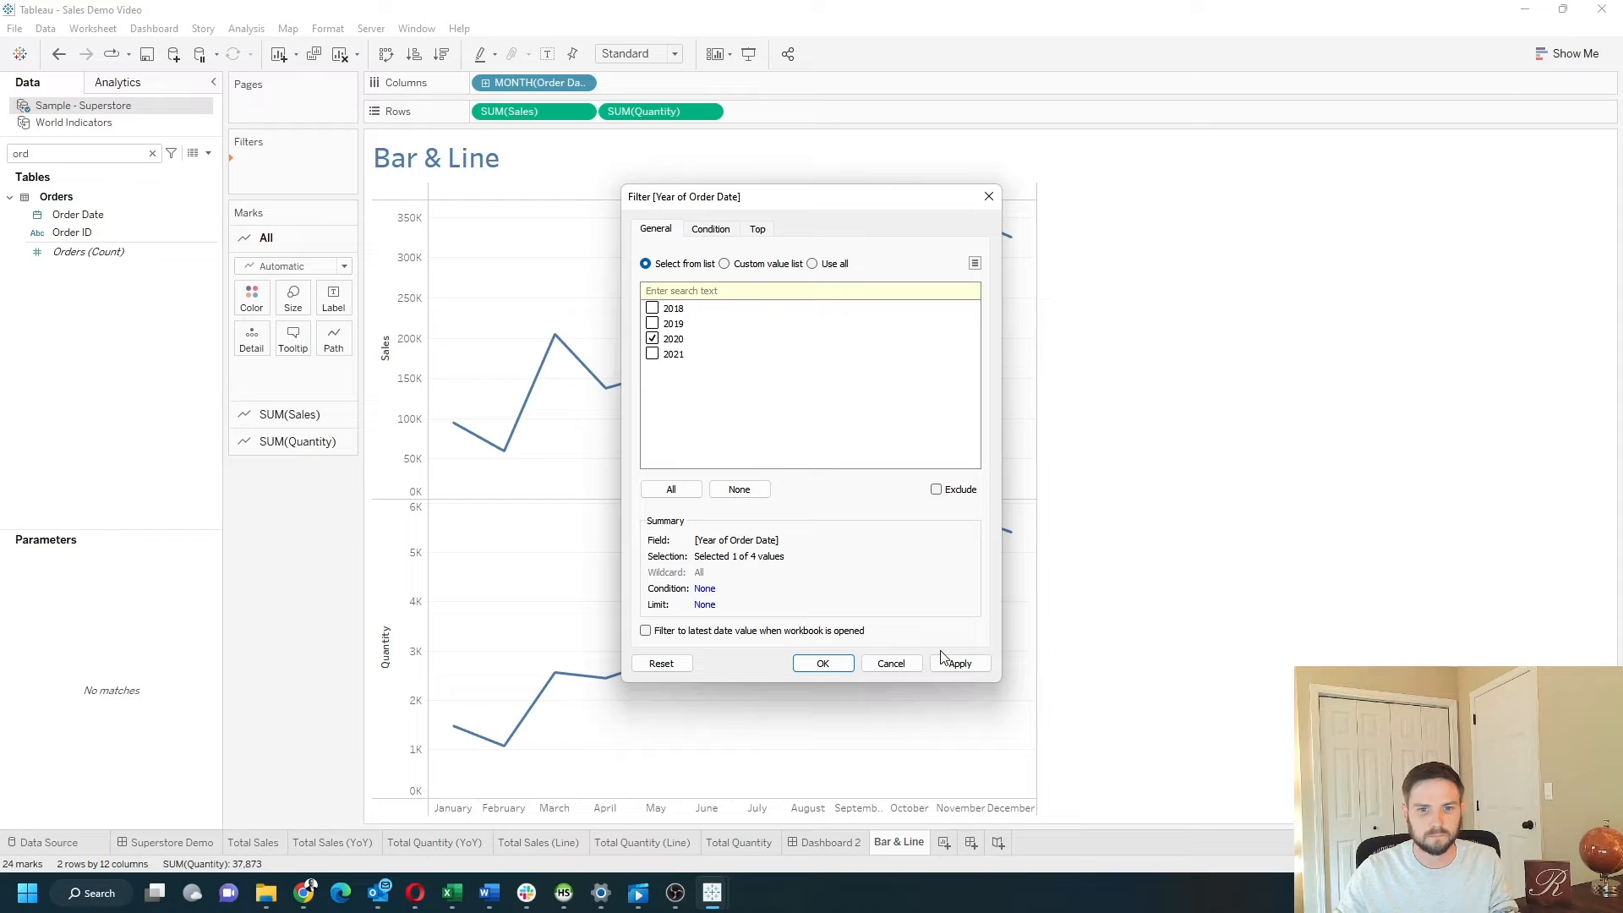
pyautogui.click(954, 663)
pyautogui.click(823, 663)
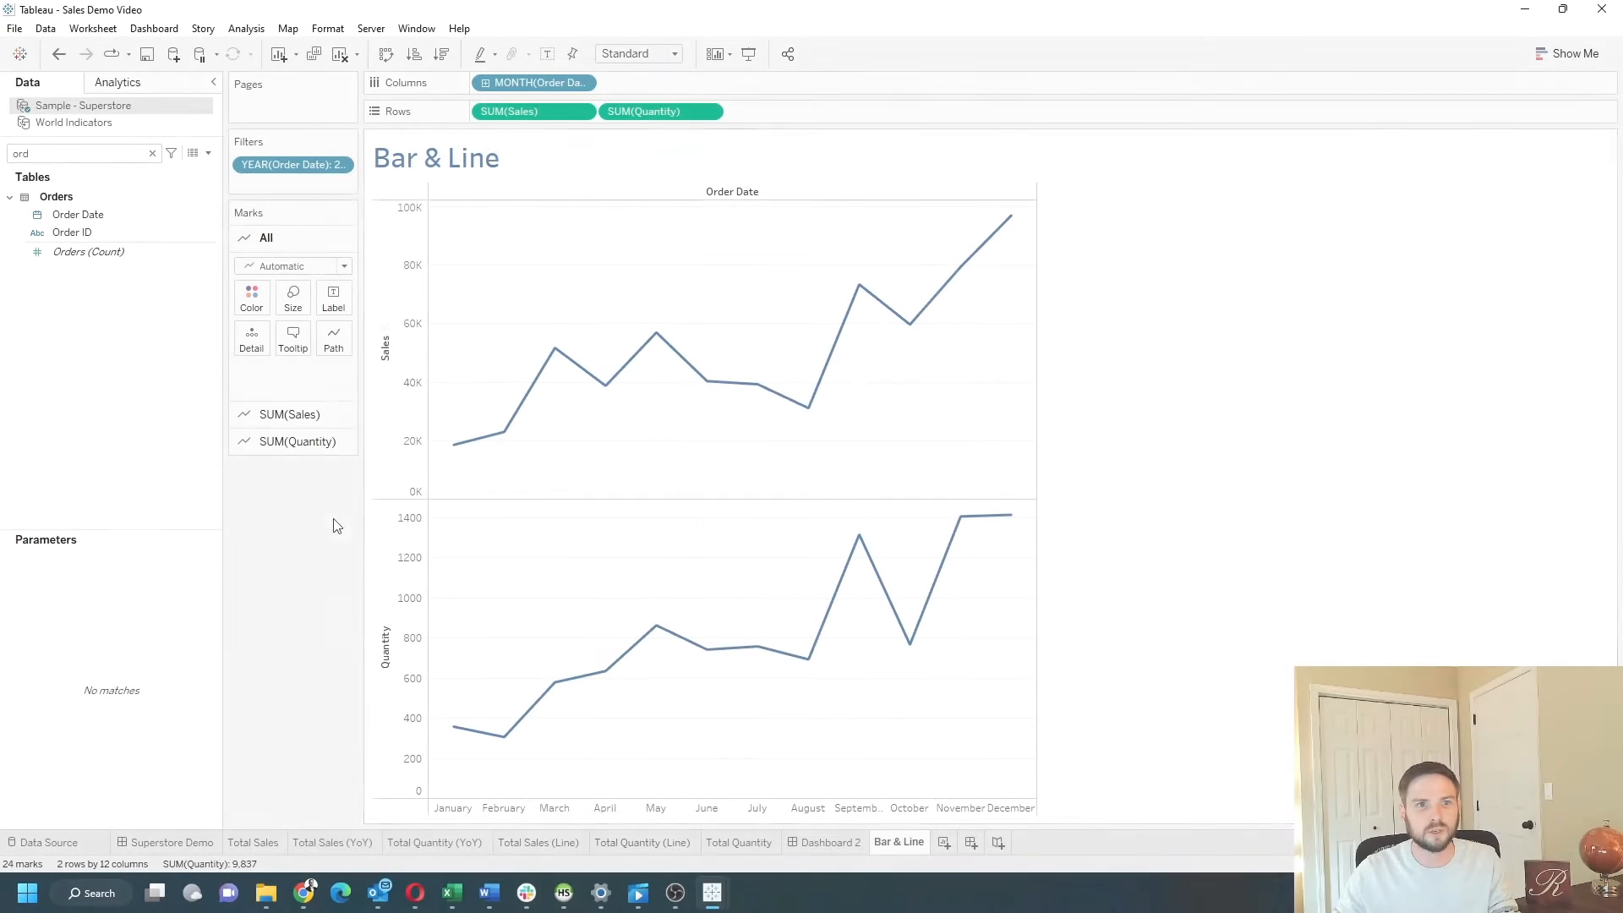
# Step: Change the mark type of the Sales measure to Bar
pyautogui.click(510, 120)
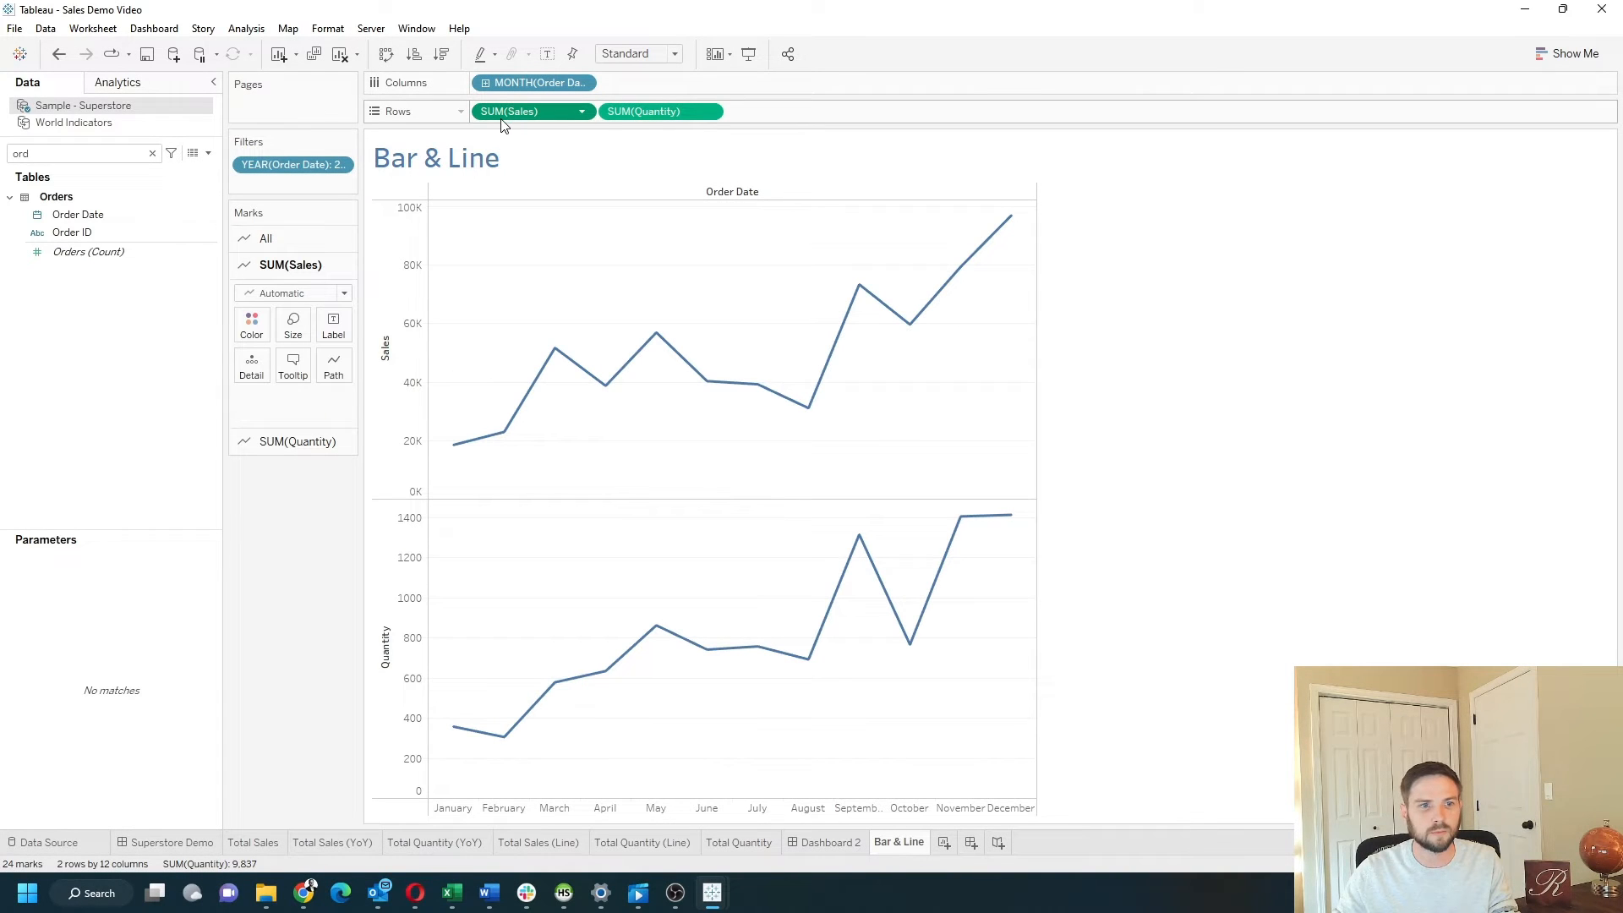
pyautogui.click(294, 292)
pyautogui.click(284, 327)
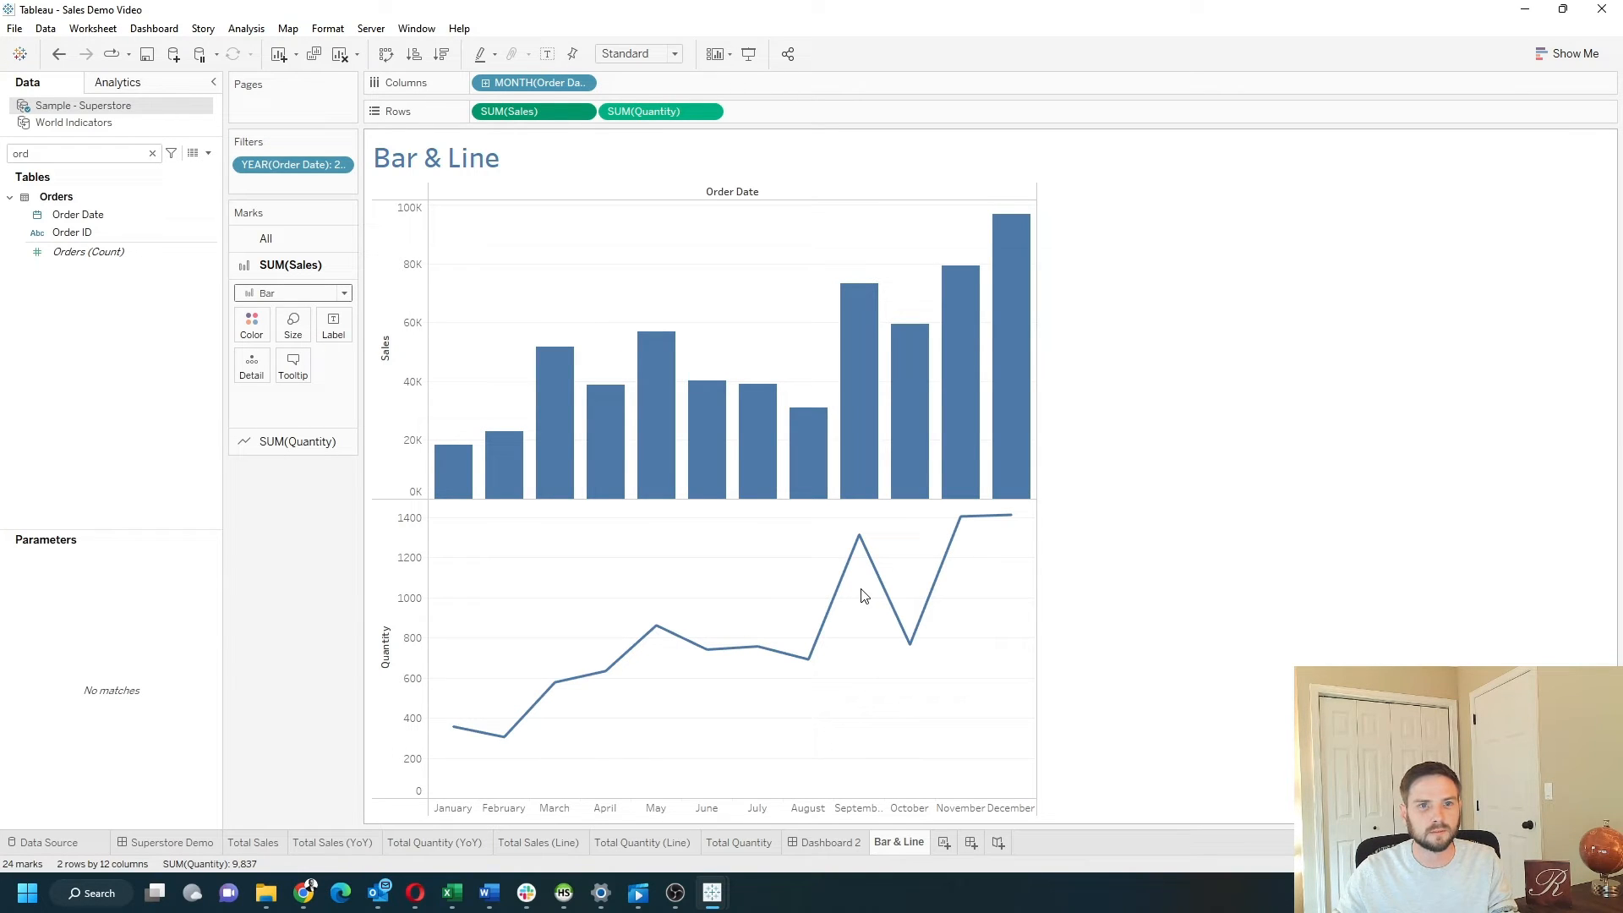
# Step: Hide the Order Date field label above the chart and combine Quantity with Sales as a dual axis
pyautogui.rightClick(748, 193)
pyautogui.click(898, 281)
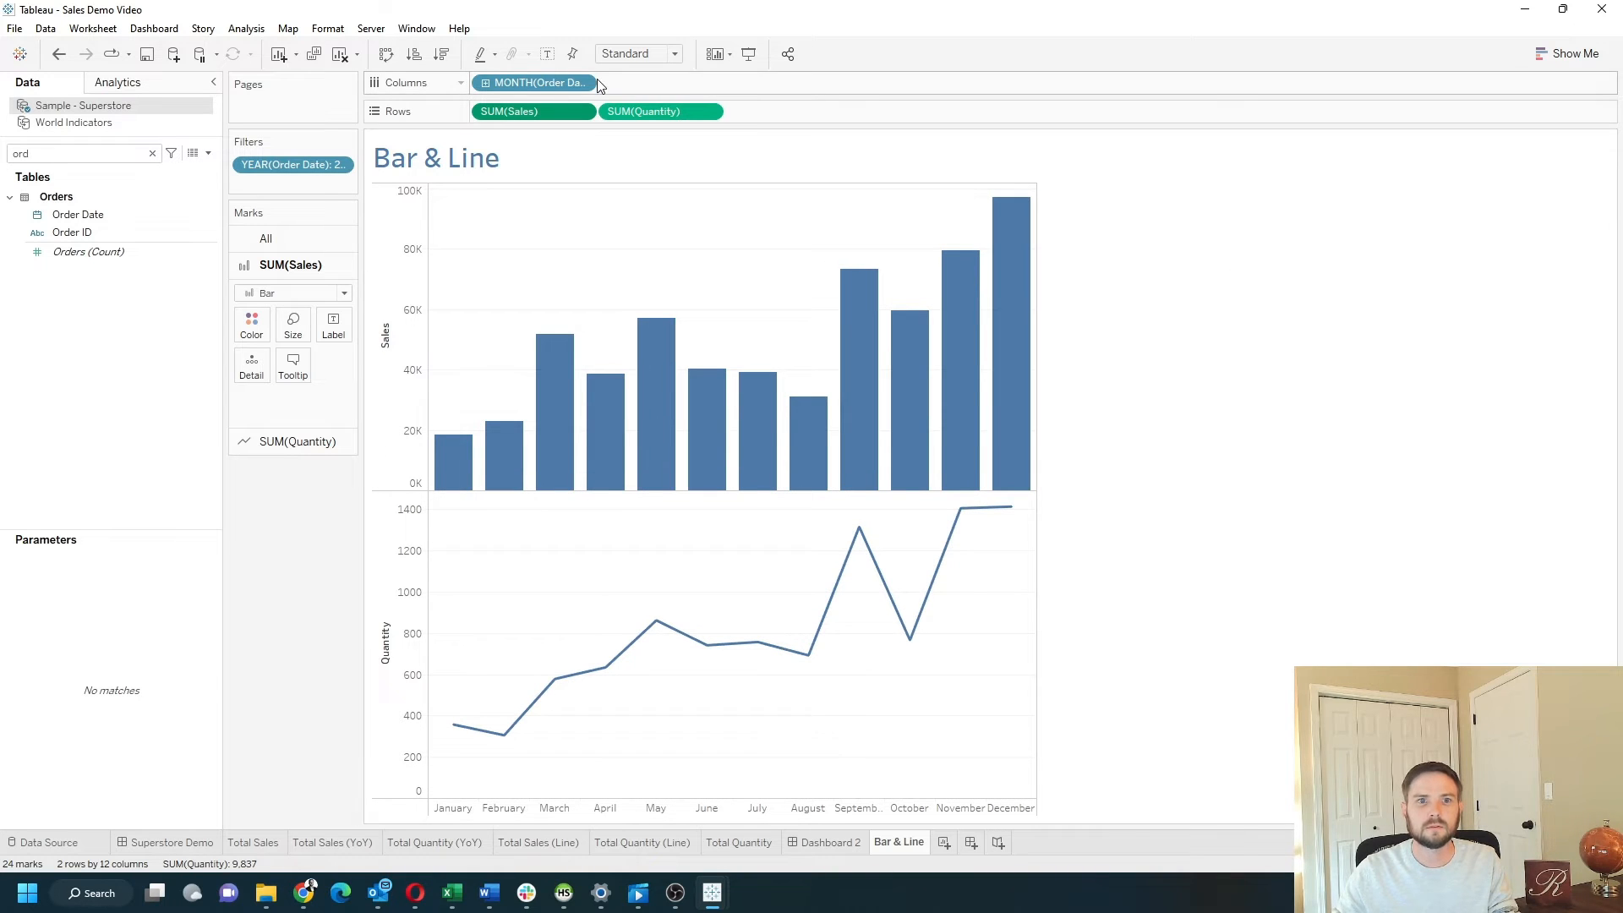
pyautogui.click(708, 112)
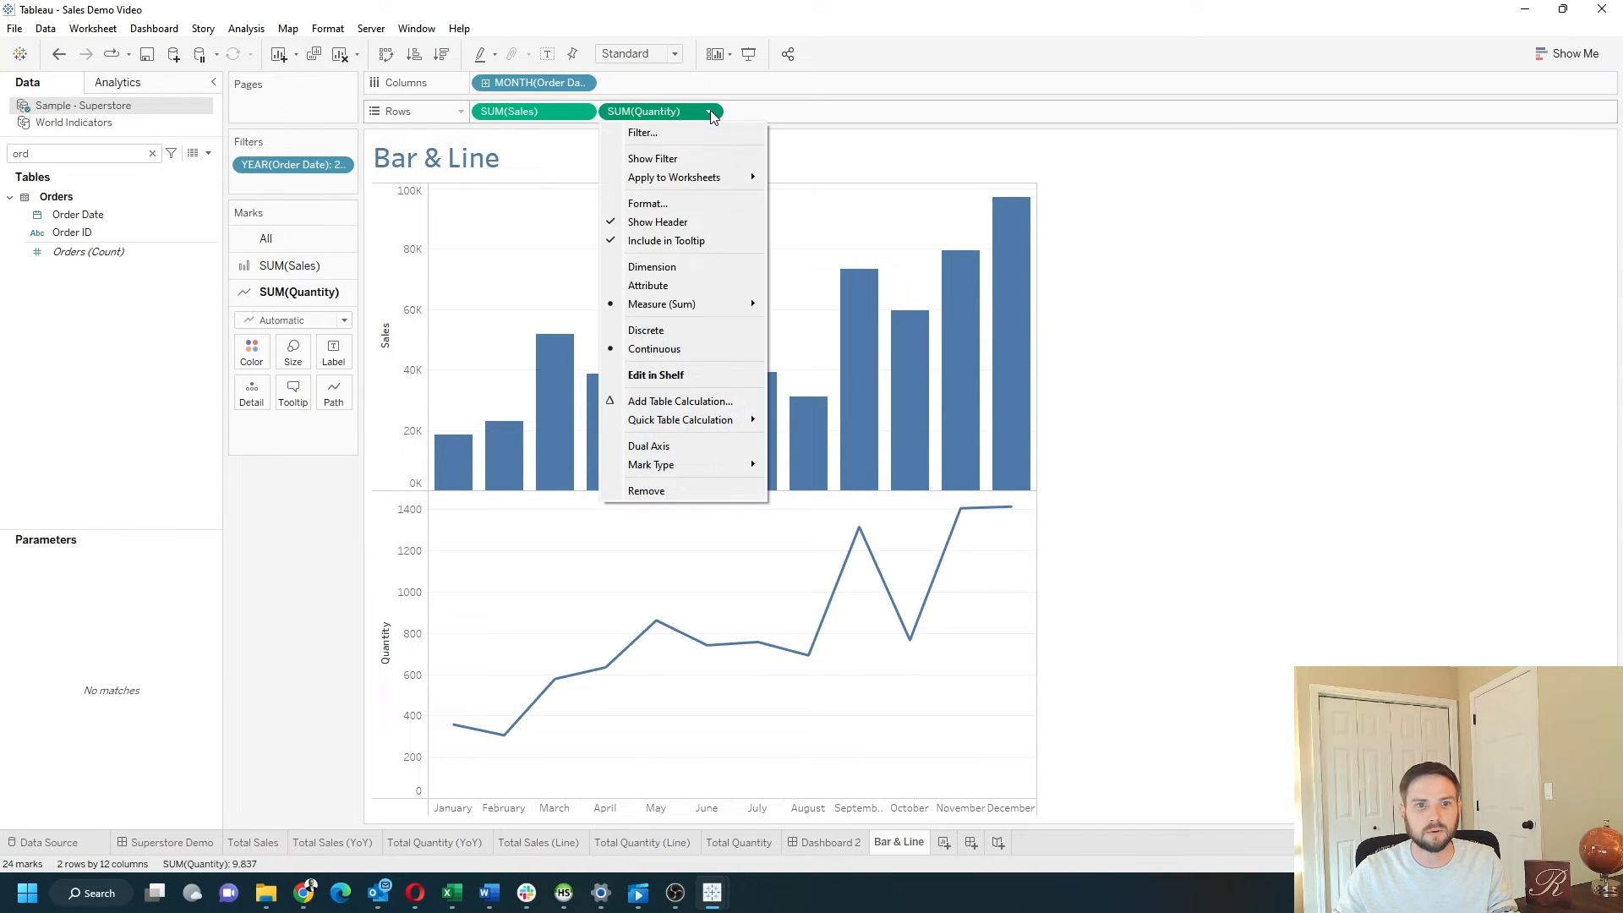
pyautogui.click(719, 454)
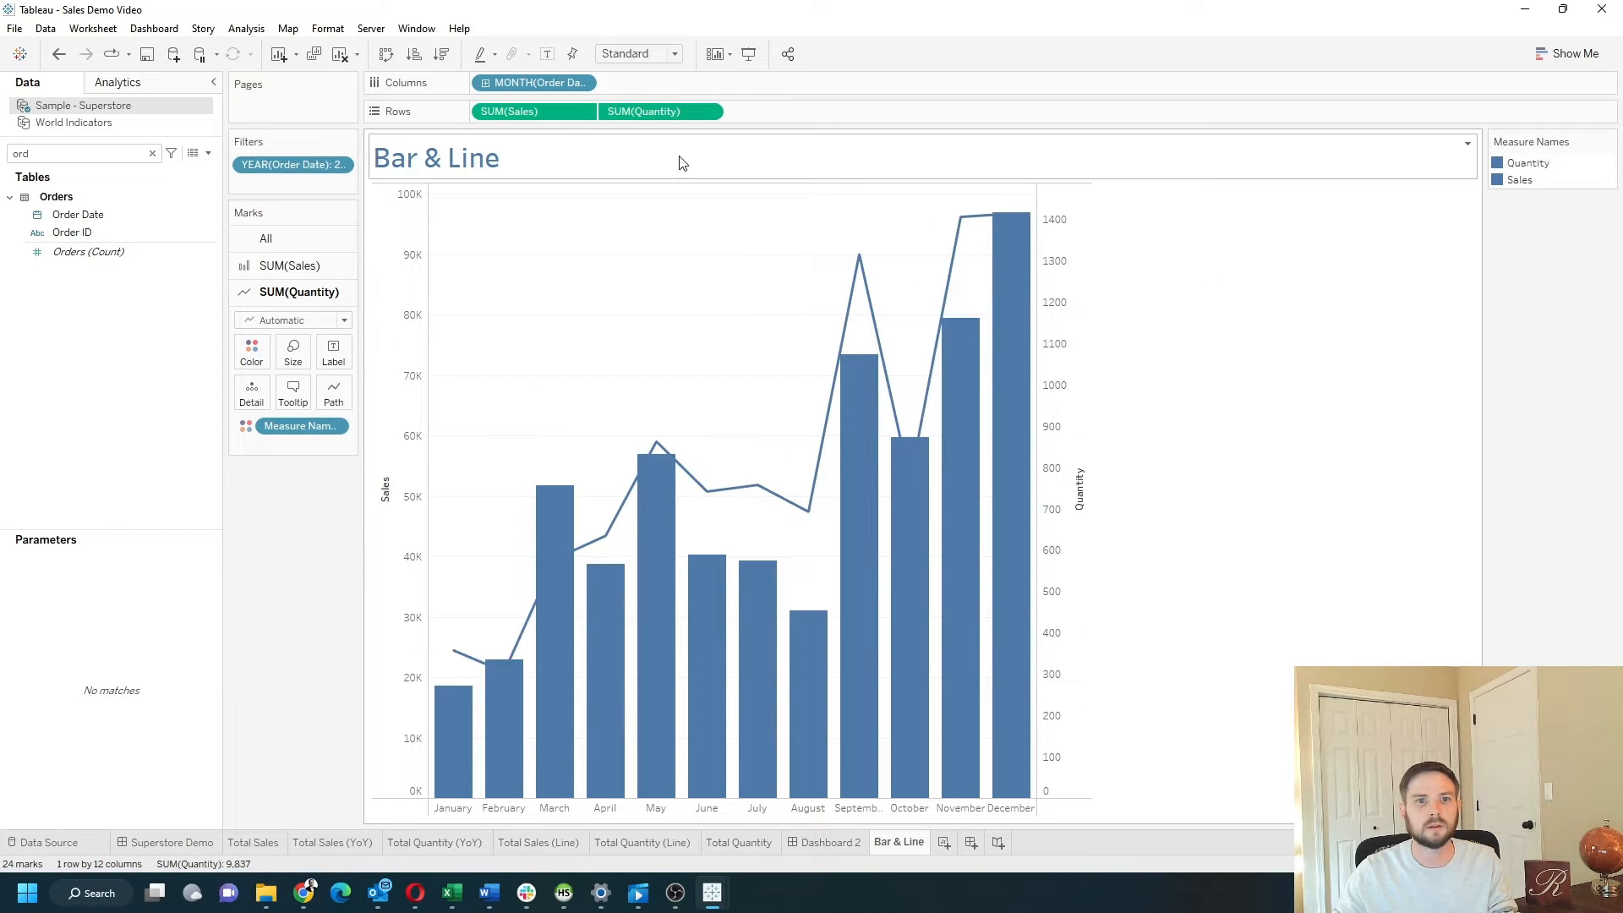
# Step: Change the Quantity color in the Measure Names legend to teal and apply it to the chart
pyautogui.doubleClick(1521, 164)
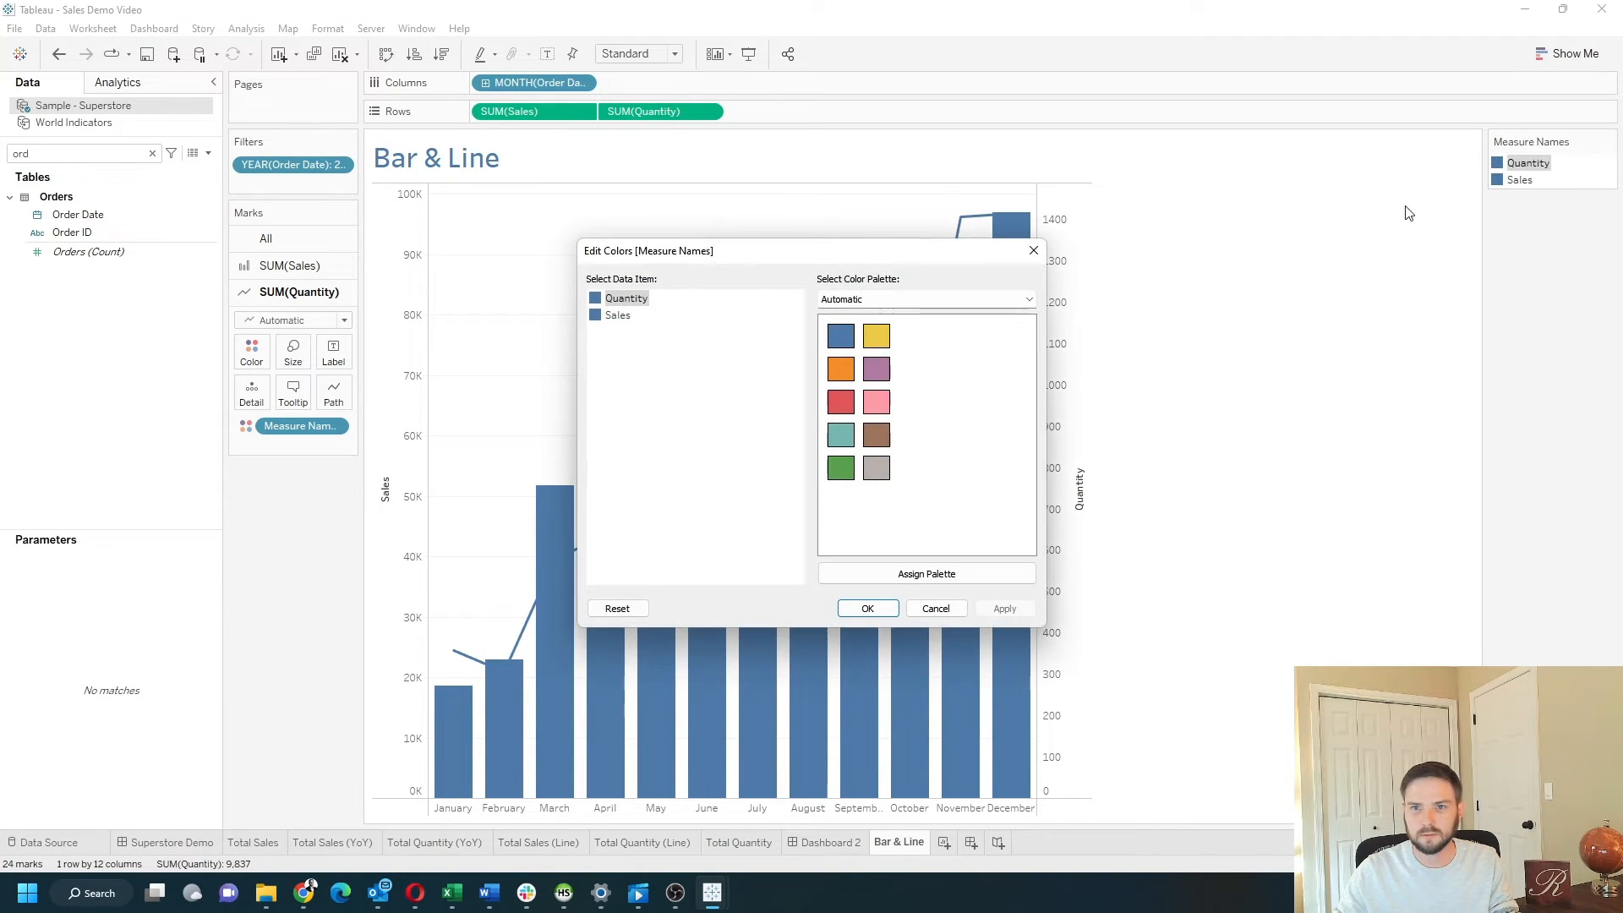
pyautogui.click(839, 436)
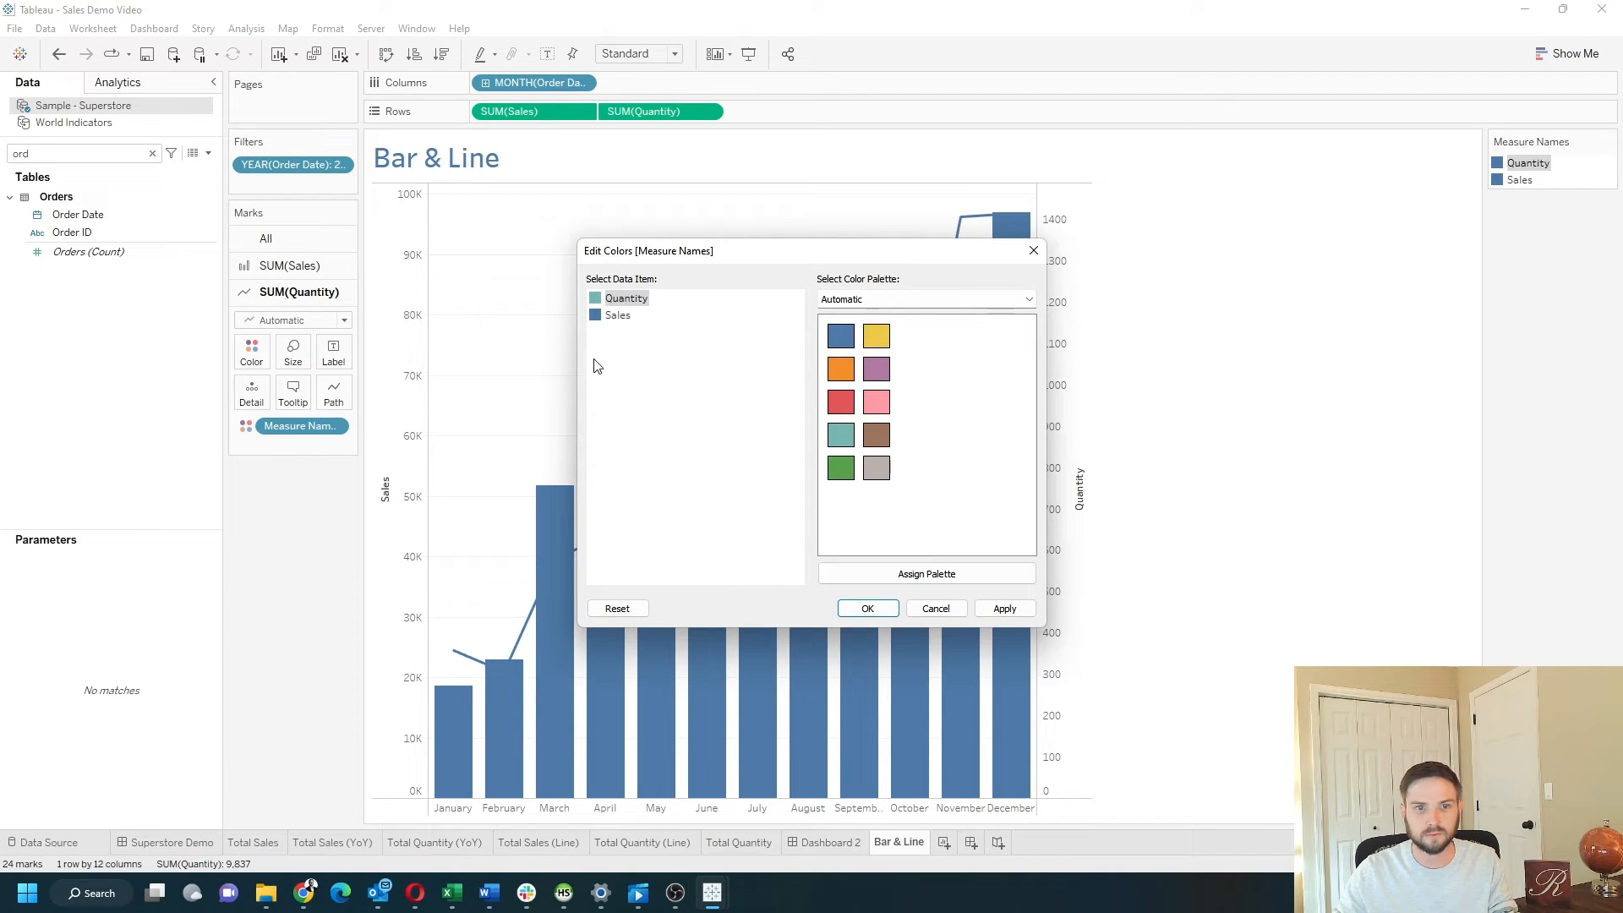
pyautogui.click(1004, 609)
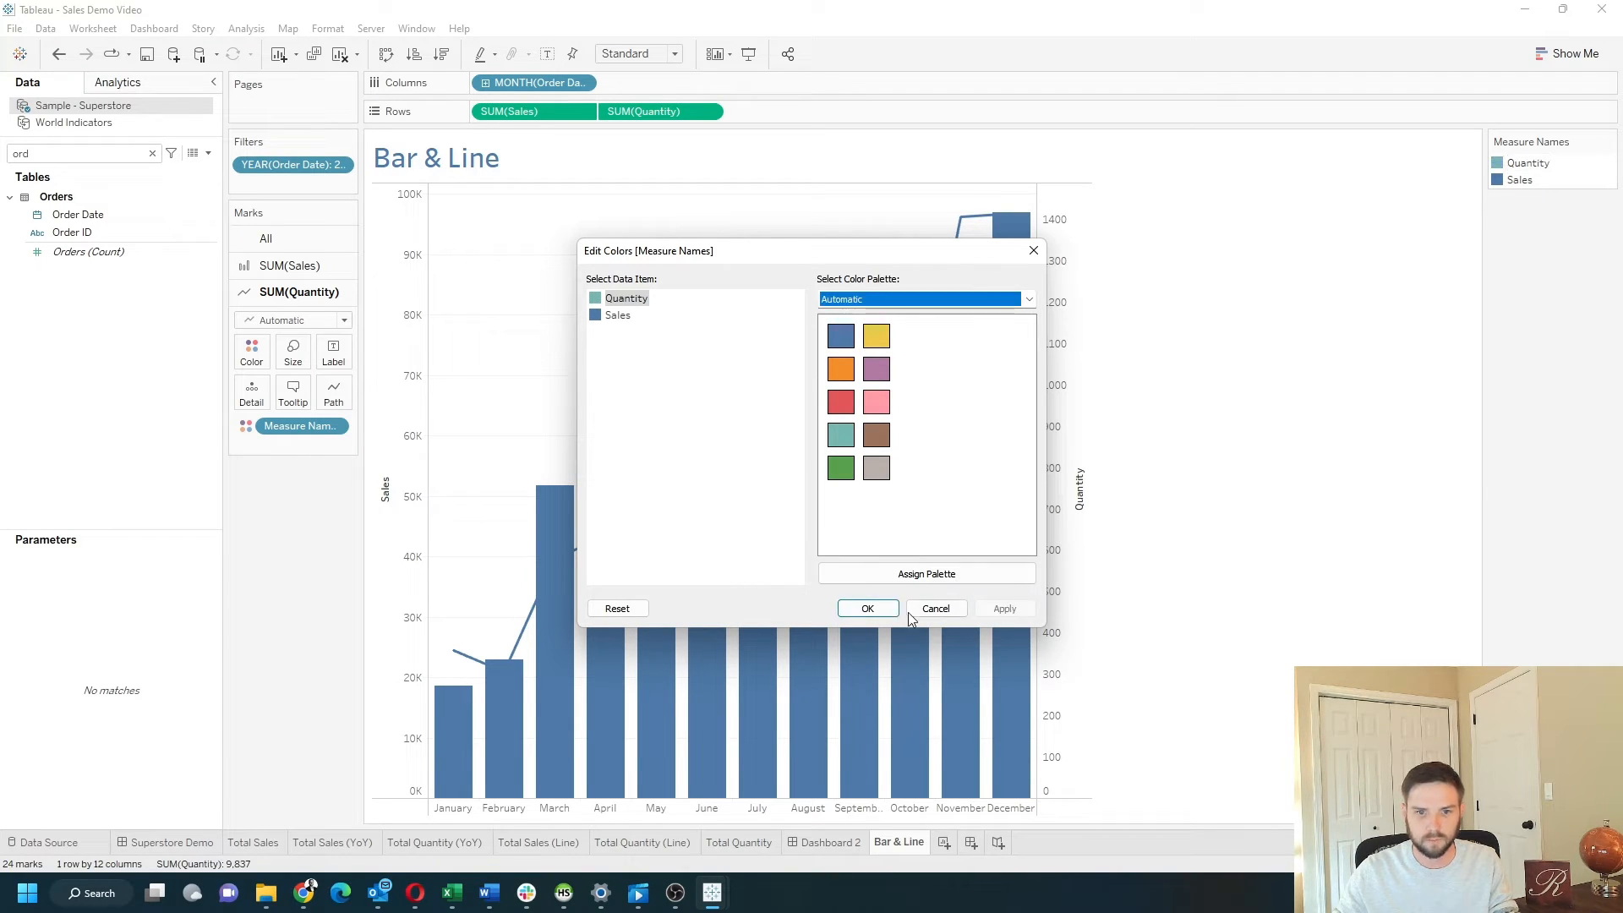
pyautogui.click(868, 608)
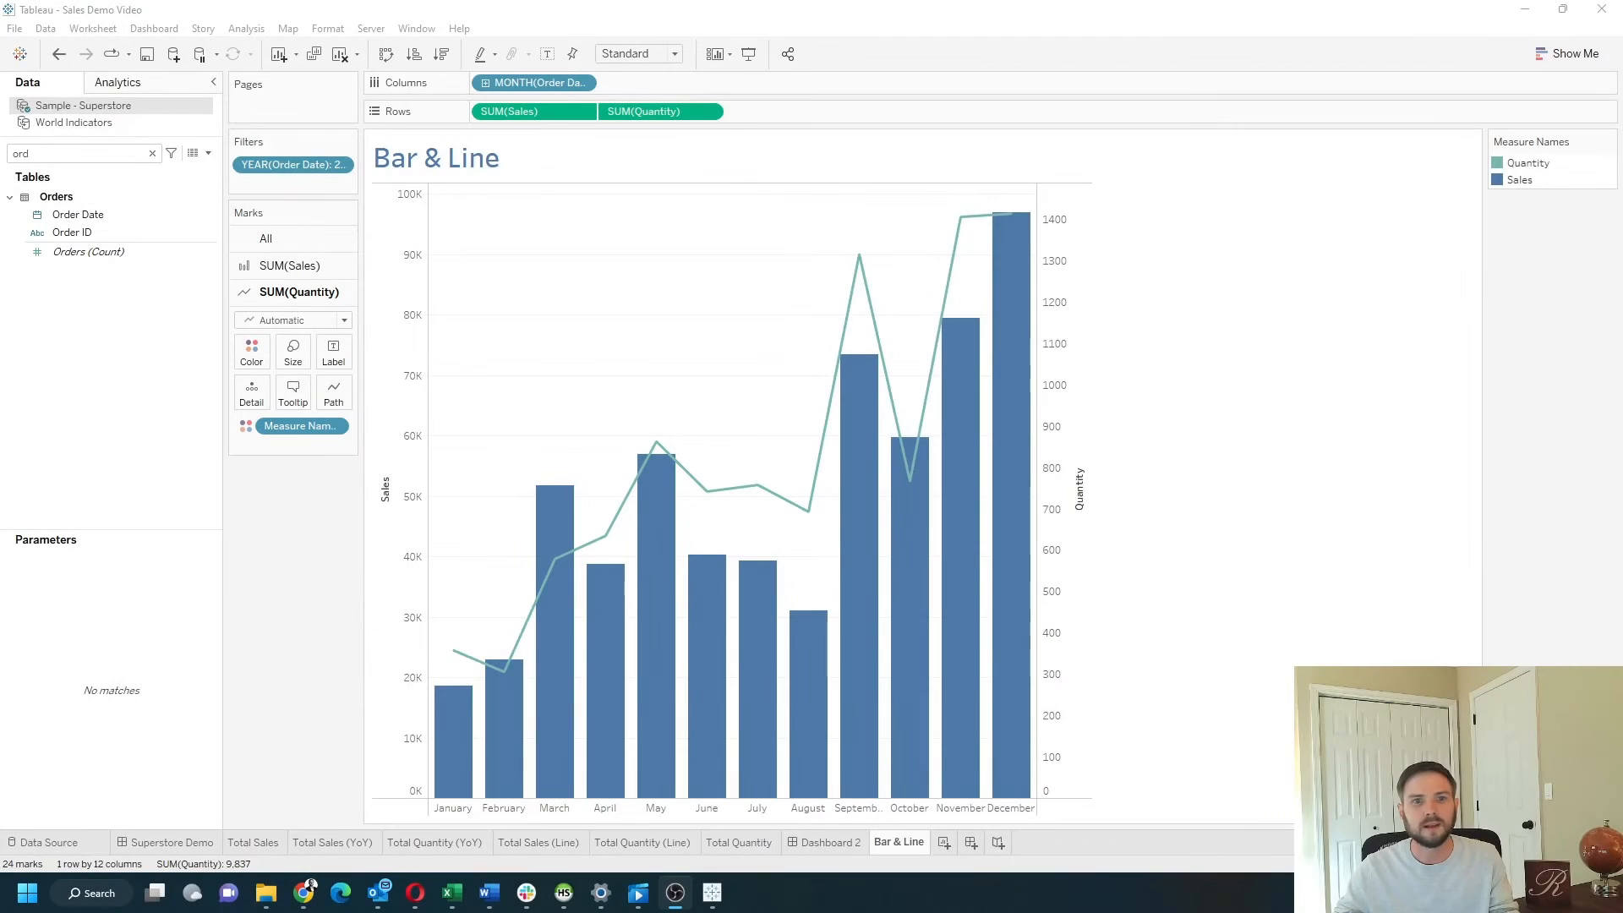
# Step: Add the Bar & Line sheet to Dashboard 2 below the two KPI cards, filling the empty area beneath them
pyautogui.click(849, 843)
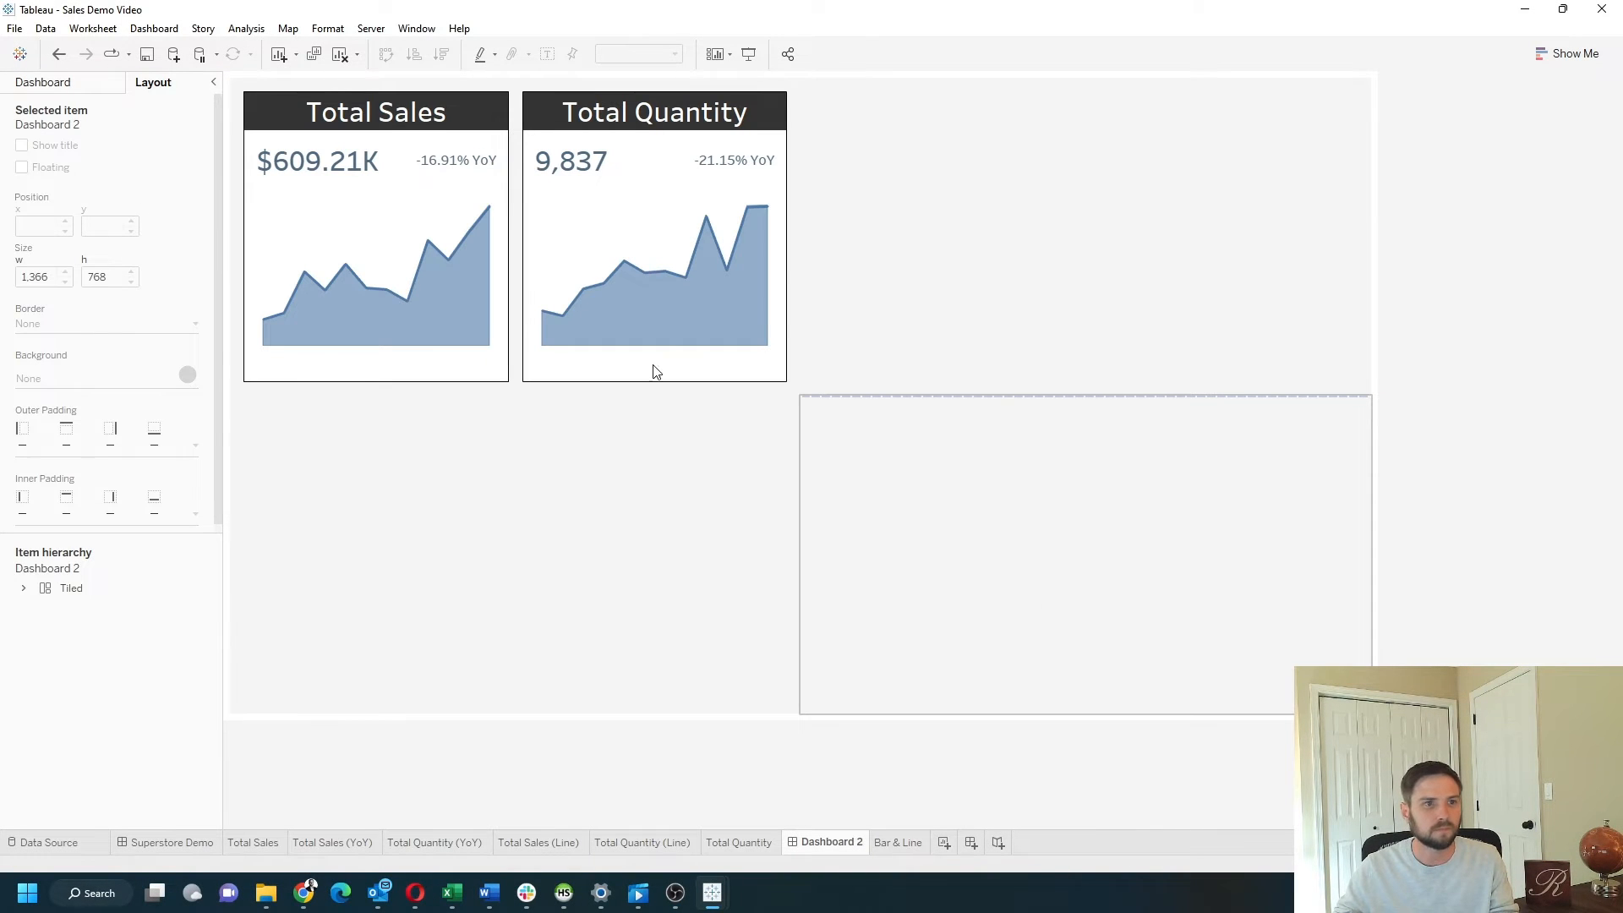
pyautogui.click(67, 88)
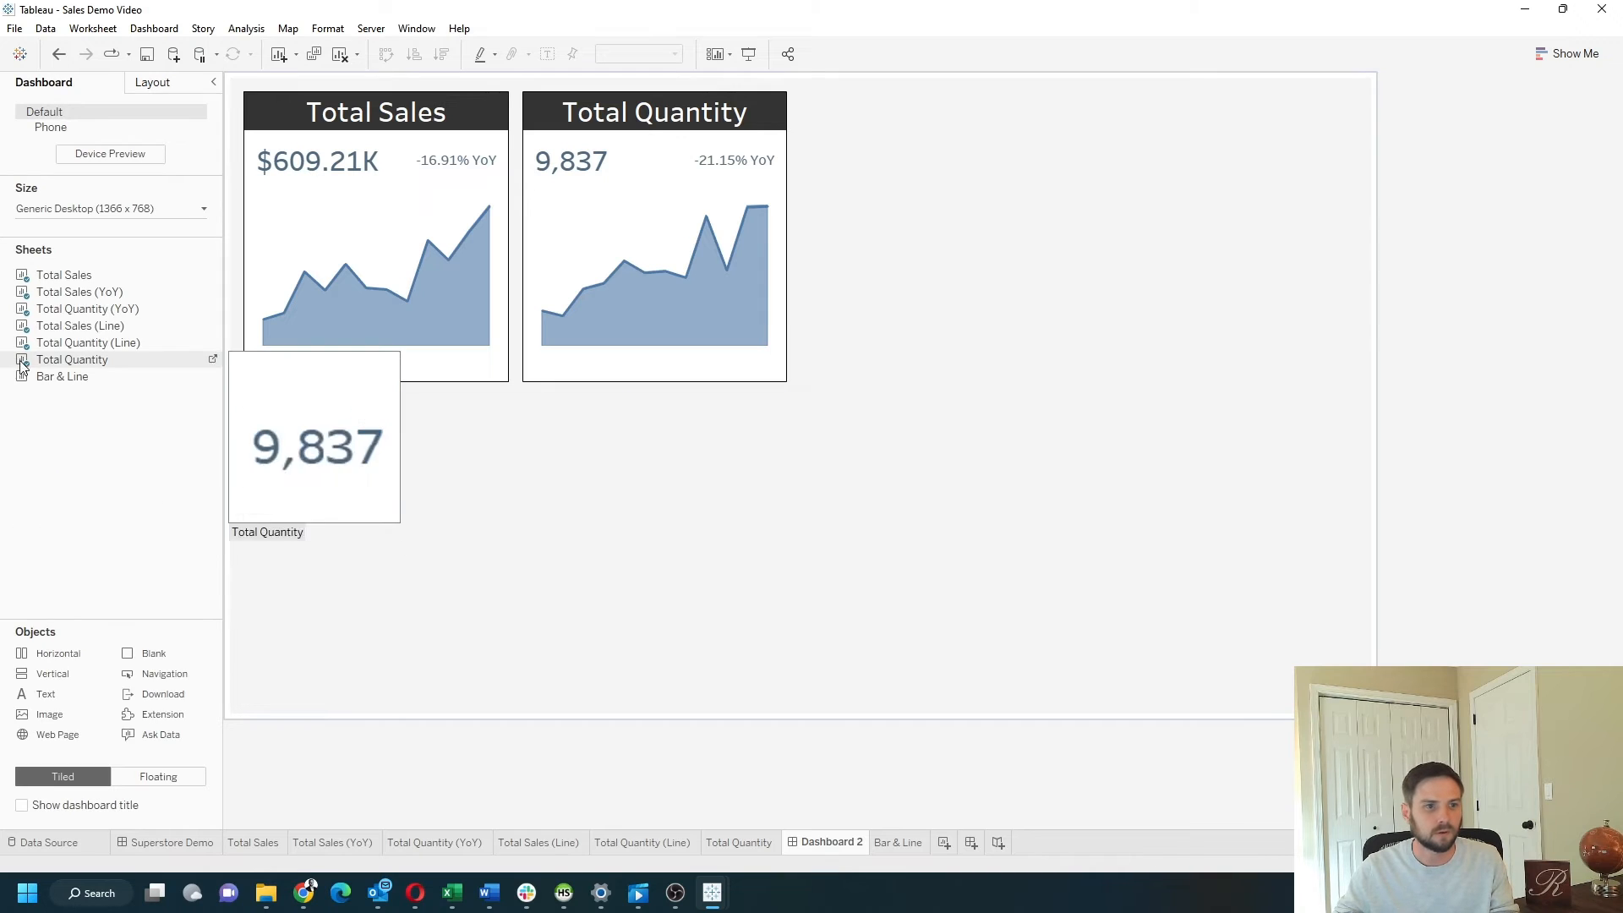
pyautogui.moveTo(51, 377); pyautogui.dragTo(496, 435)
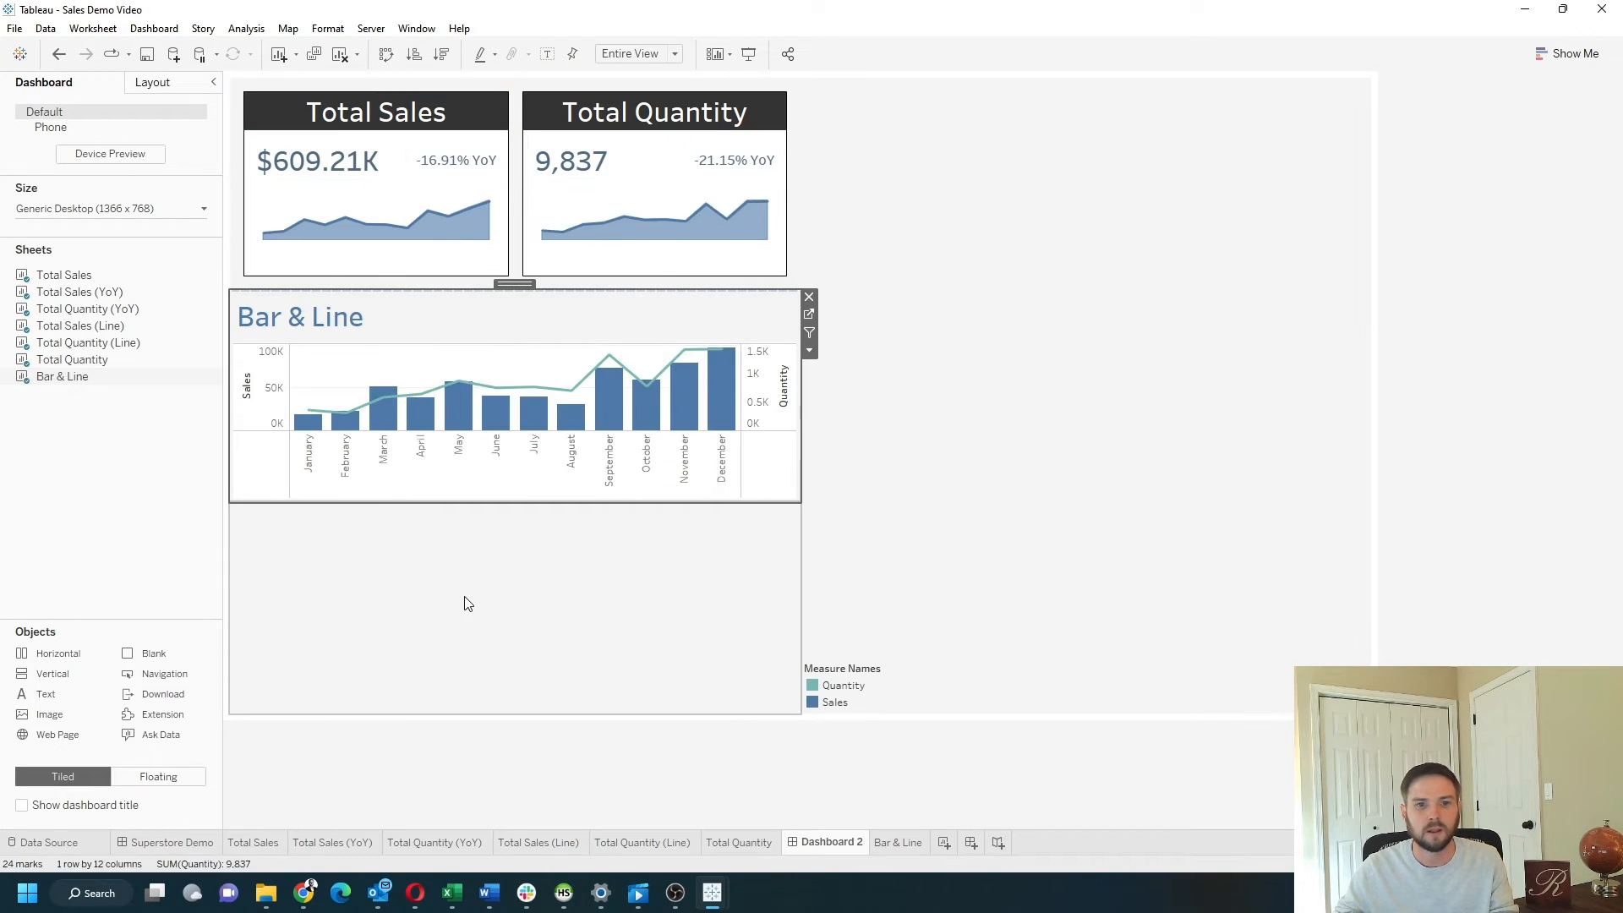
pyautogui.click(464, 598)
pyautogui.click(810, 509)
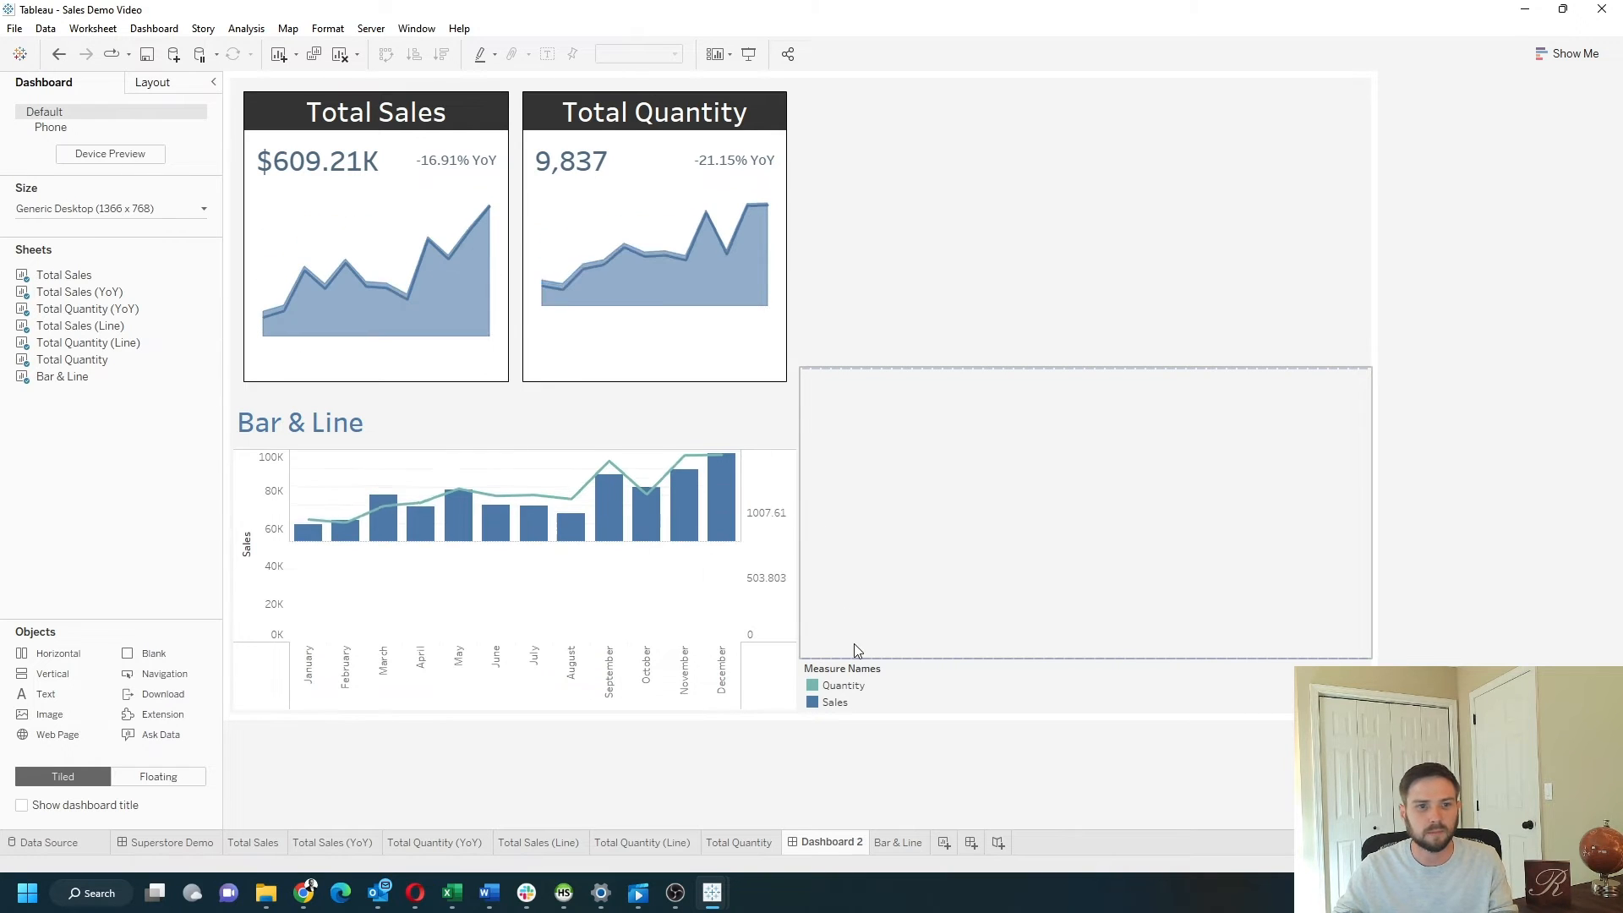
# Step: Hide the title of the Bar & Line sheet on the dashboard
pyautogui.click(658, 430)
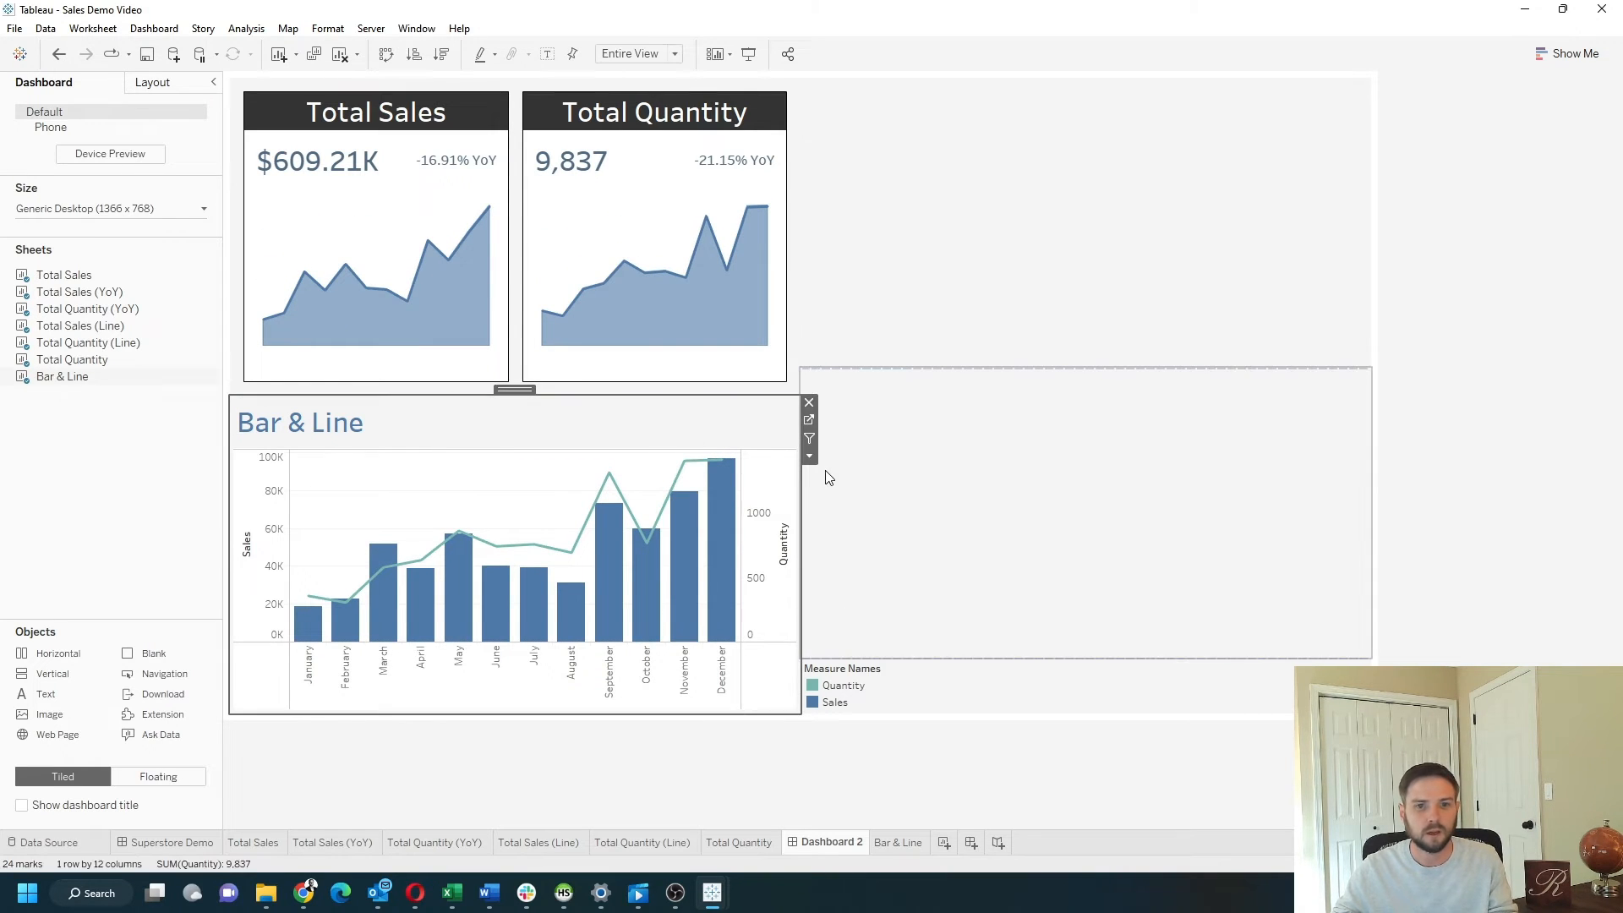
pyautogui.click(809, 457)
pyautogui.click(862, 531)
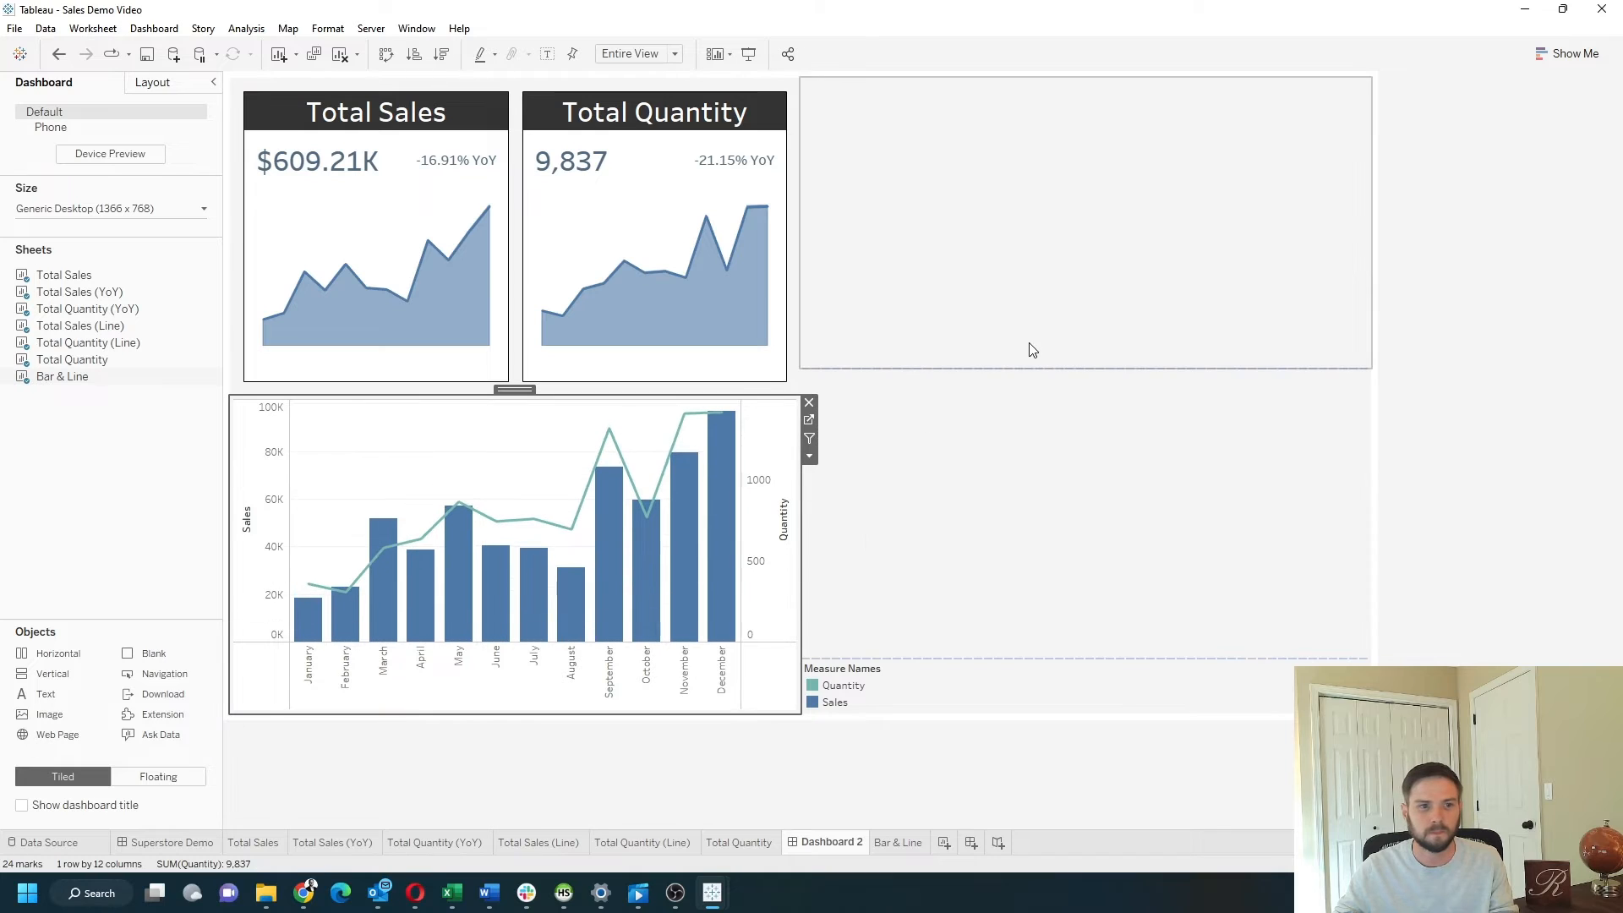
# Step: Format the lines of the Bar & Line chart, setting the row grid lines to None
pyautogui.rightClick(417, 443)
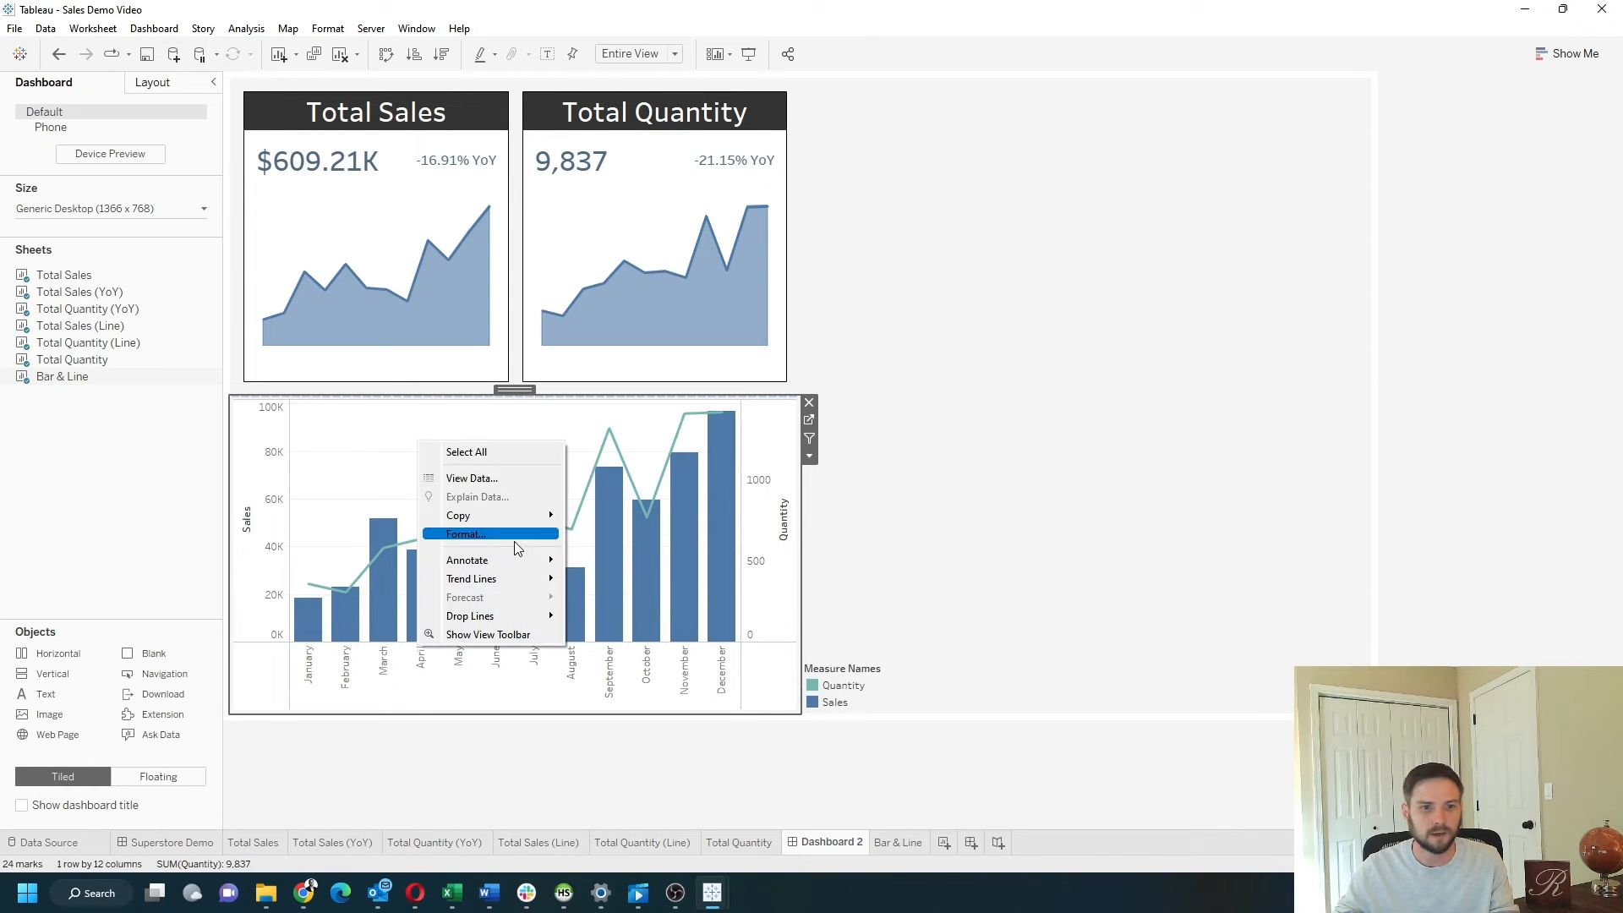
pyautogui.click(469, 534)
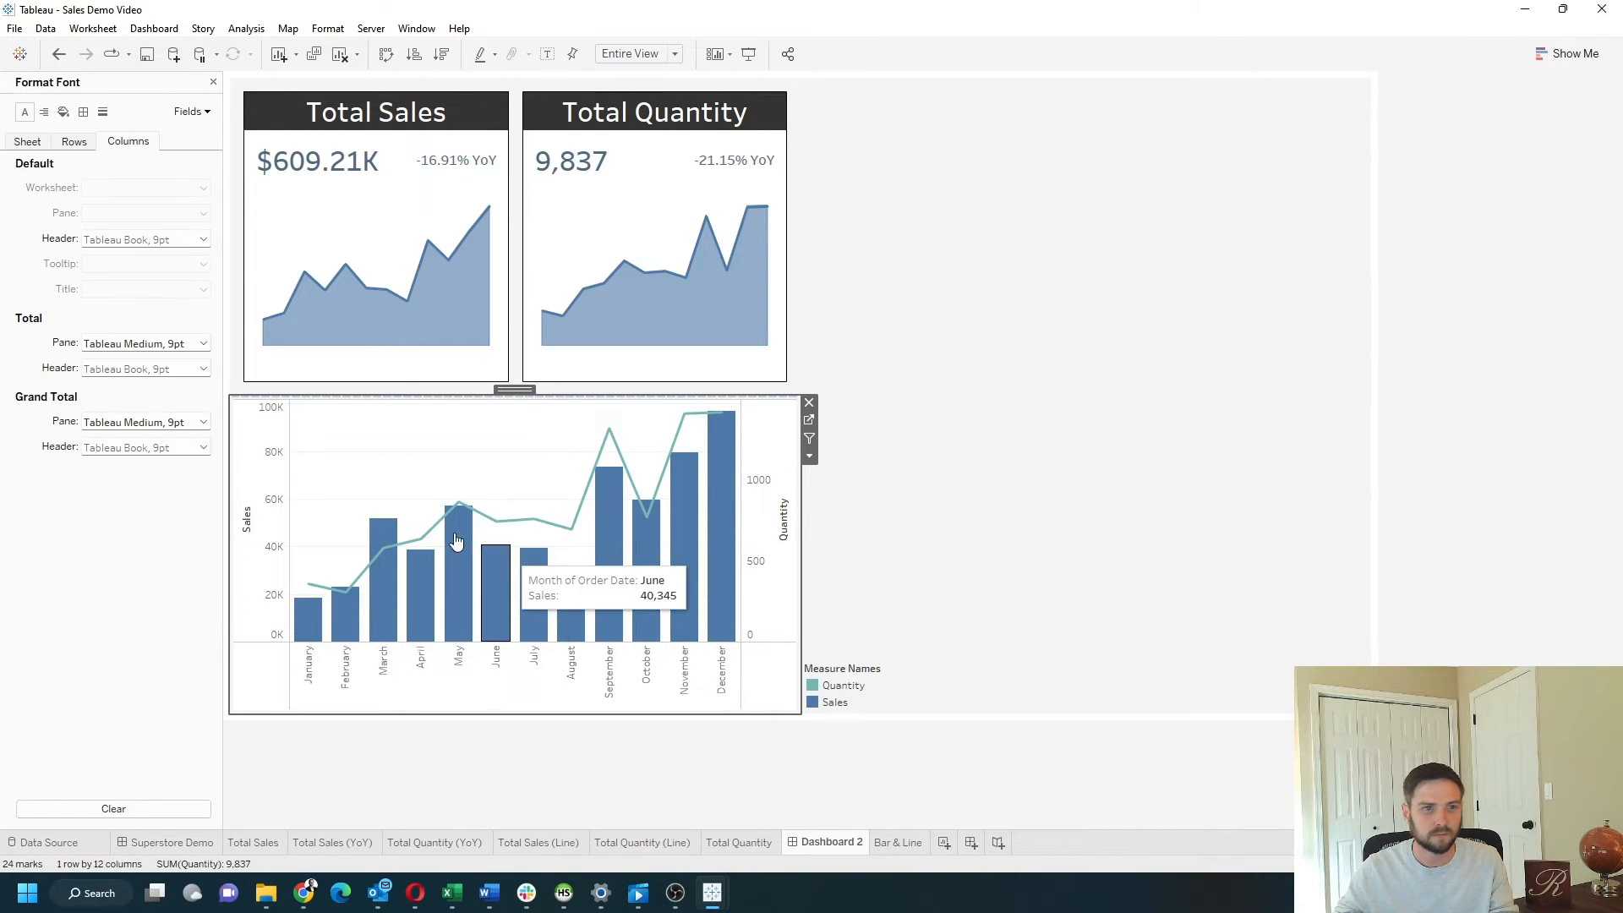
pyautogui.click(103, 113)
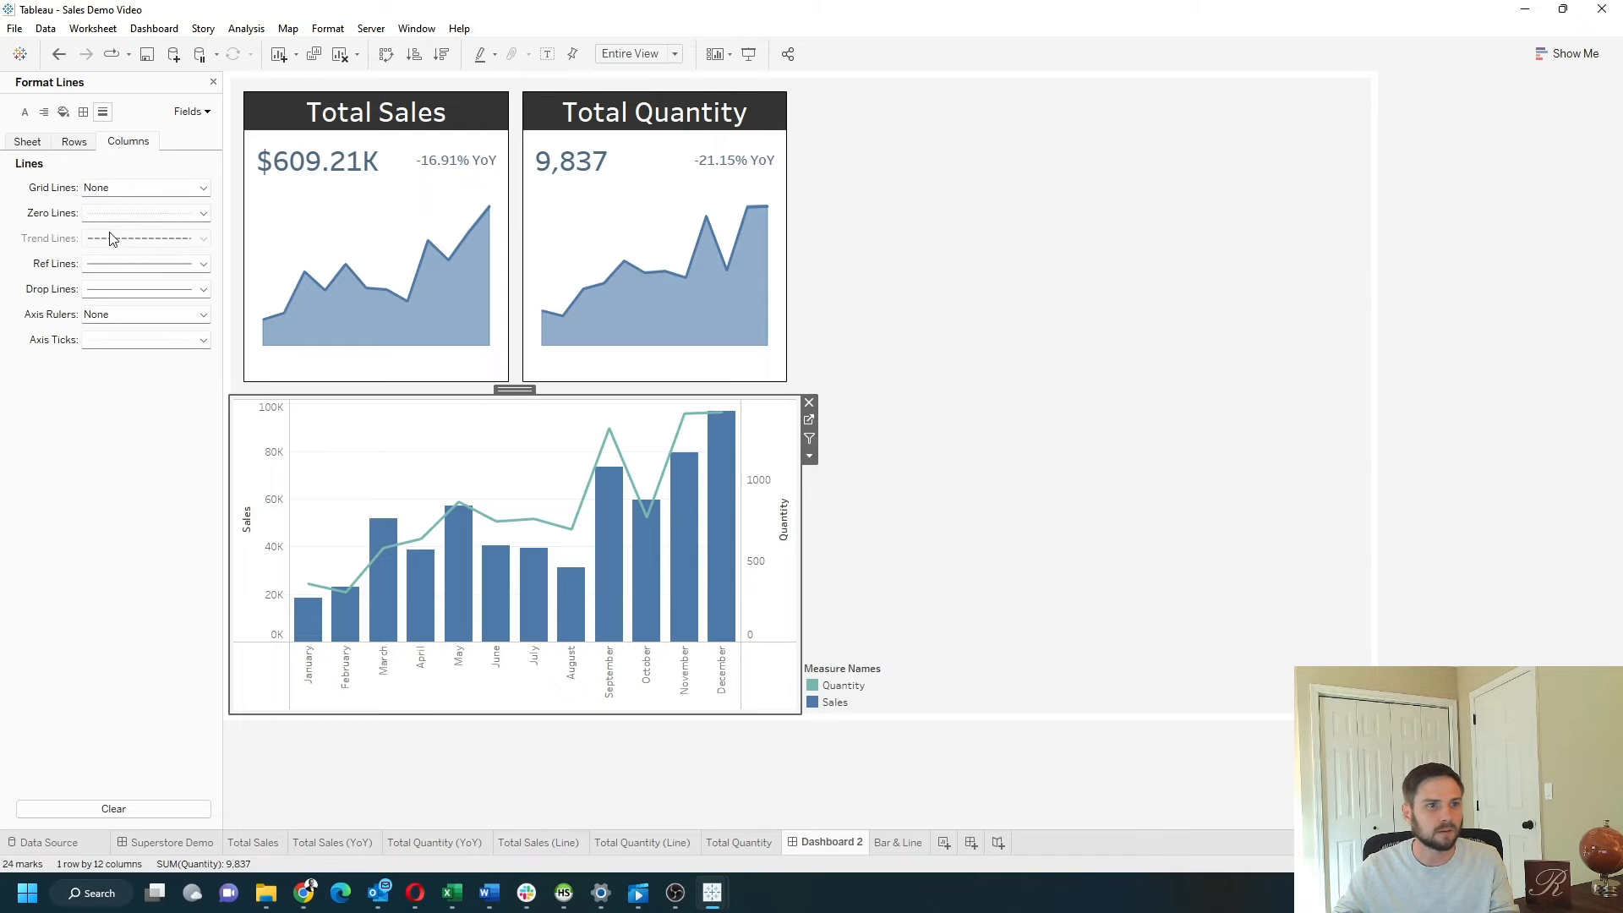
pyautogui.click(74, 141)
pyautogui.click(93, 187)
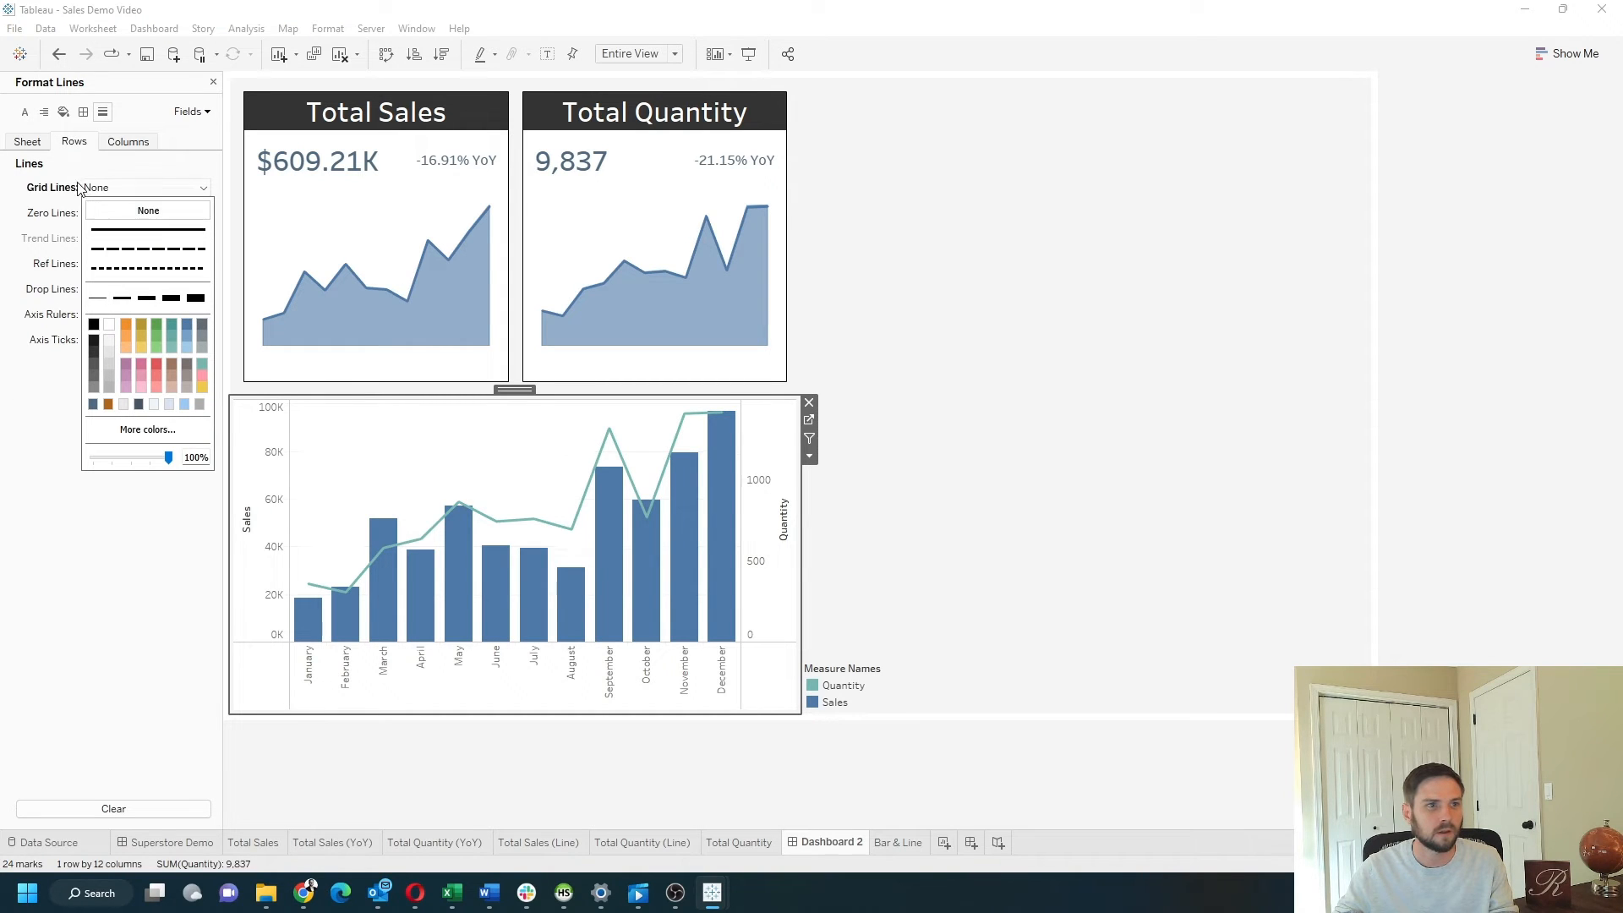
# Step: Remove the row and column divider borders from the Bar & Line chart
pyautogui.click(83, 111)
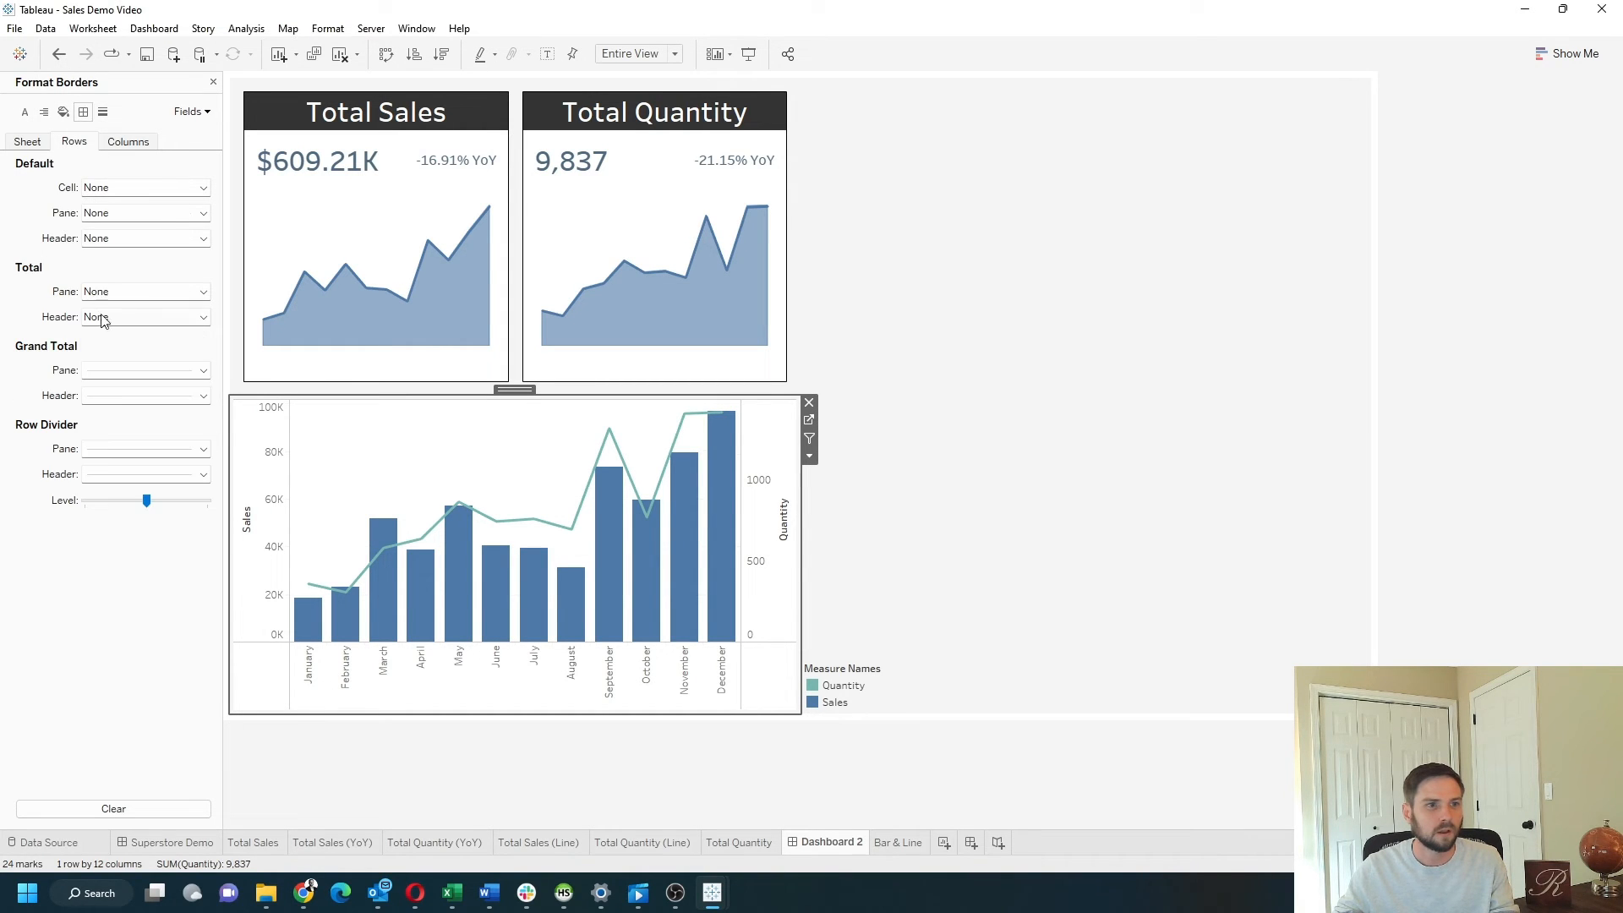
pyautogui.click(104, 449)
pyautogui.click(127, 142)
pyautogui.click(128, 141)
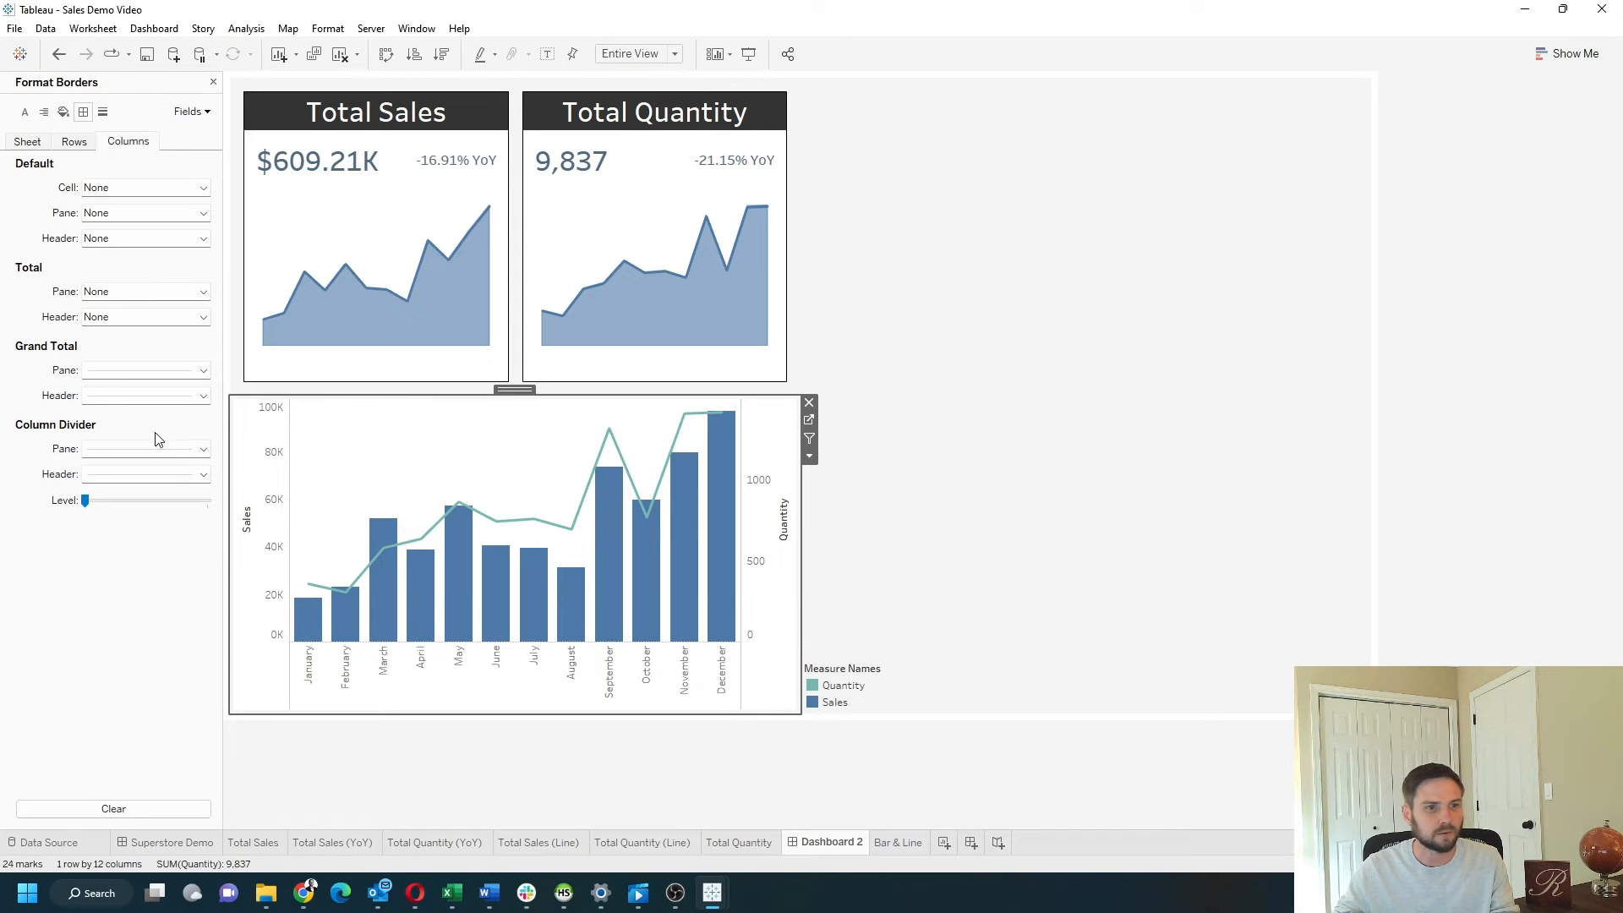
pyautogui.click(152, 449)
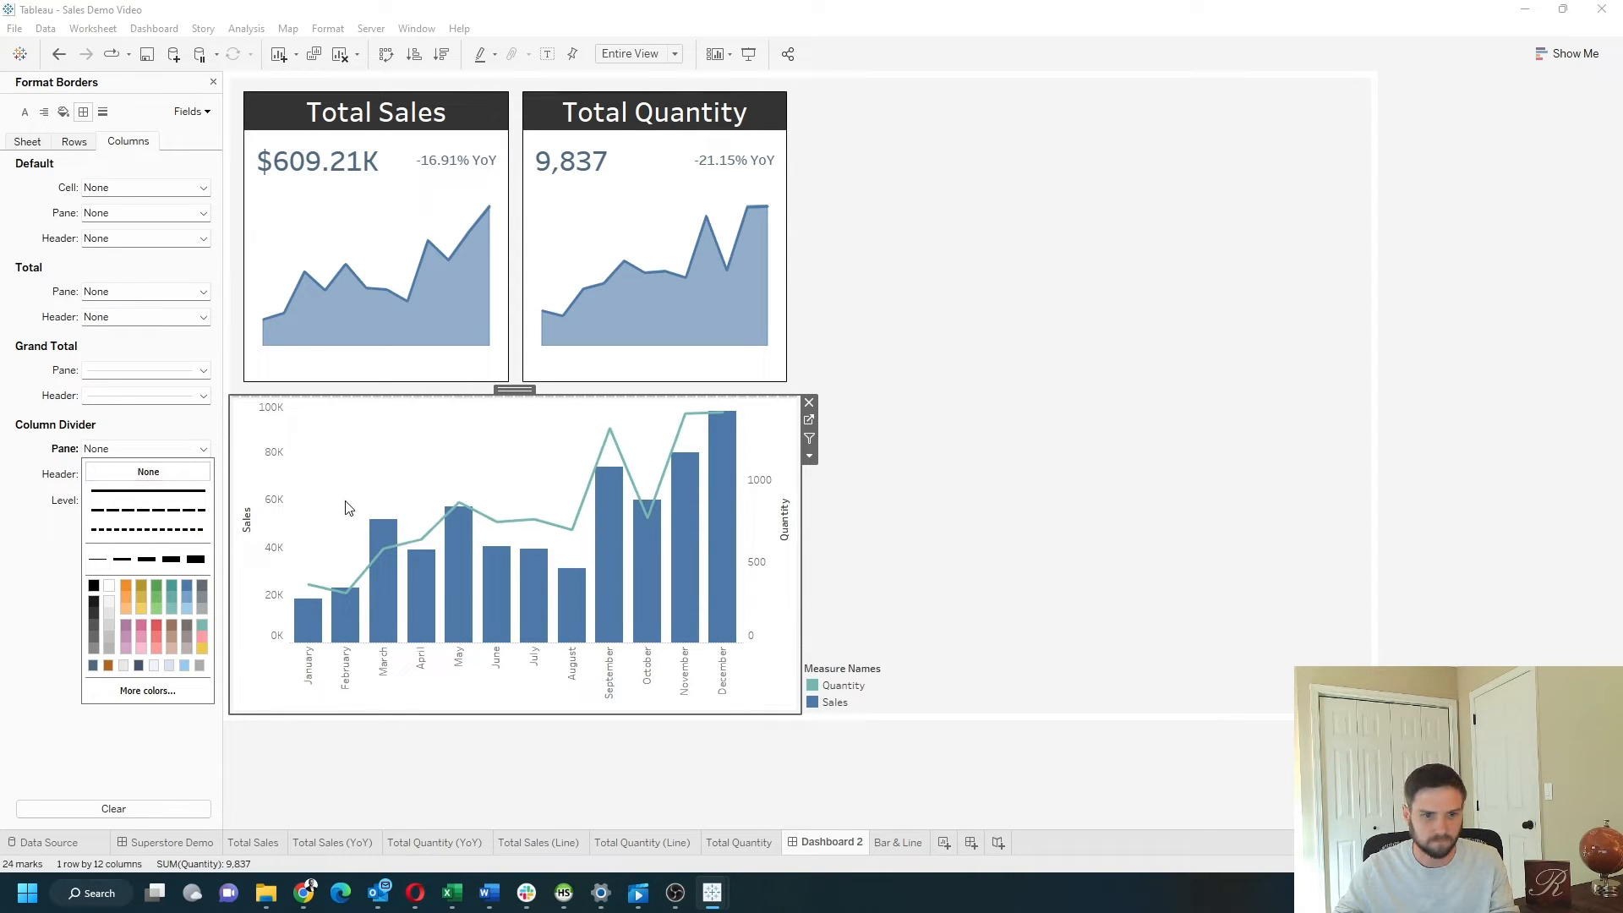
# Step: Hide the month header below the Bar & Line chart, clear the mark selection and close the formatting options
pyautogui.rightClick(458, 664)
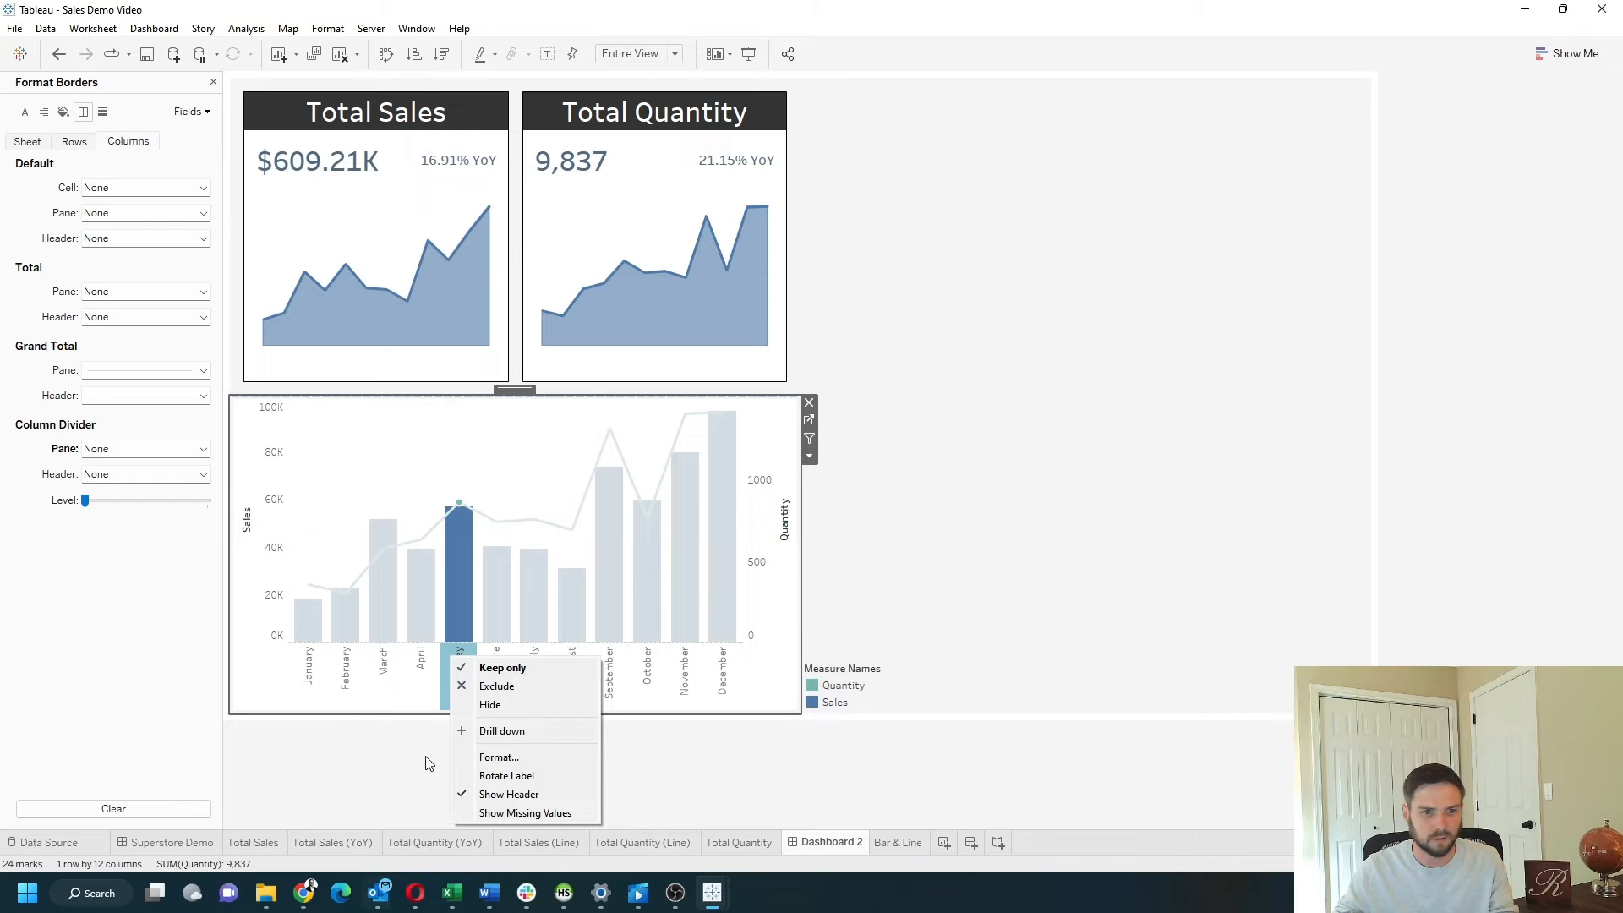
pyautogui.click(541, 793)
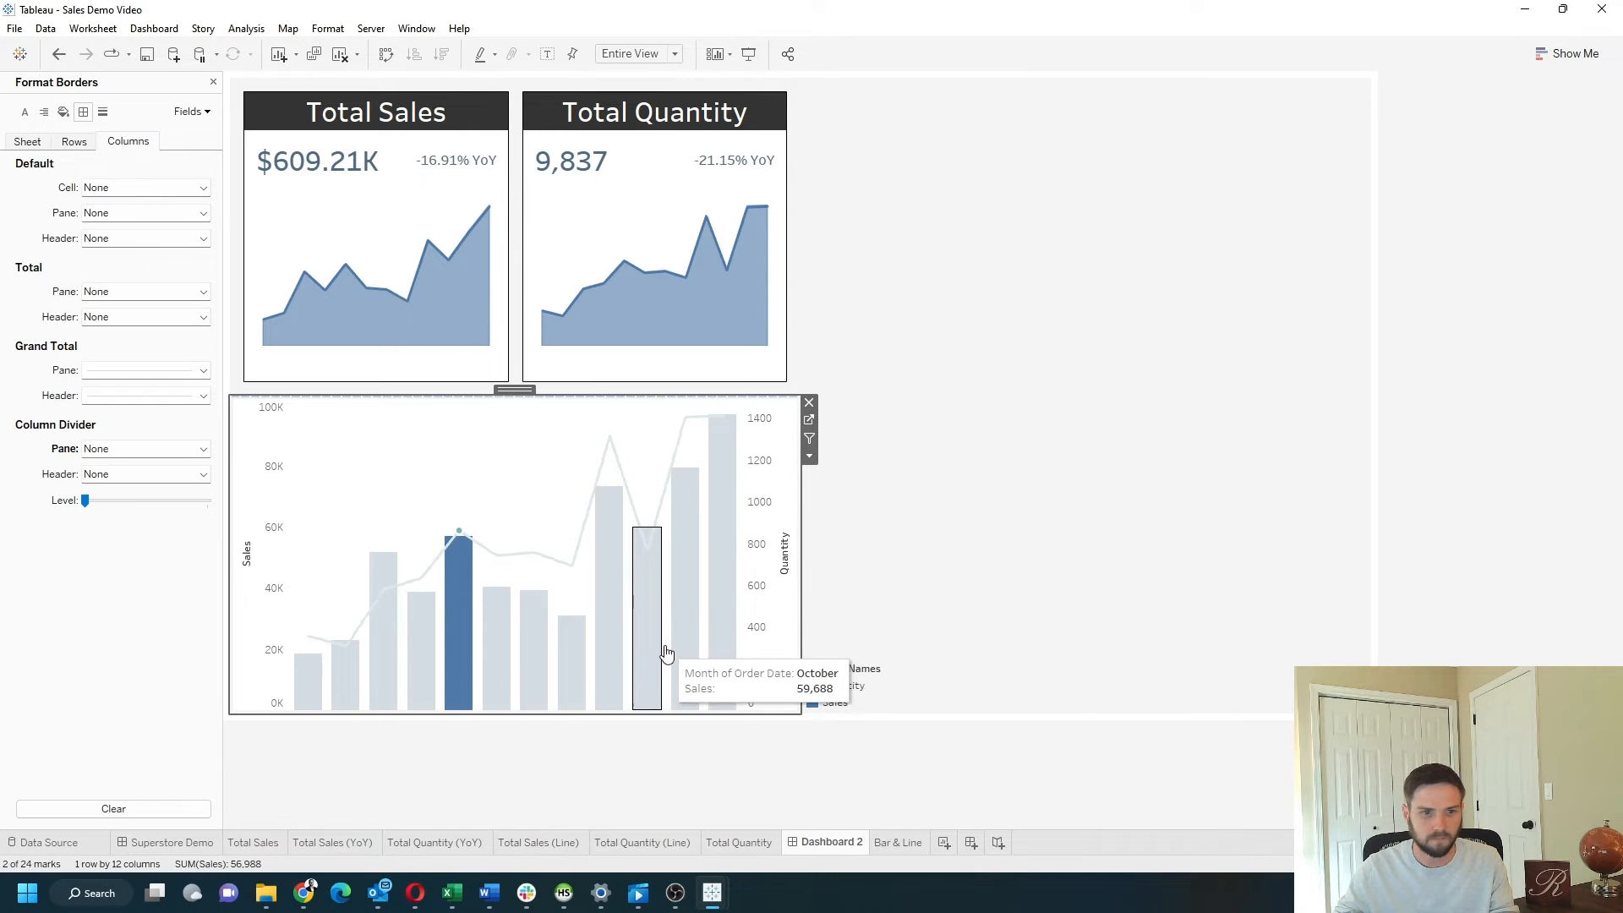
pyautogui.click(461, 584)
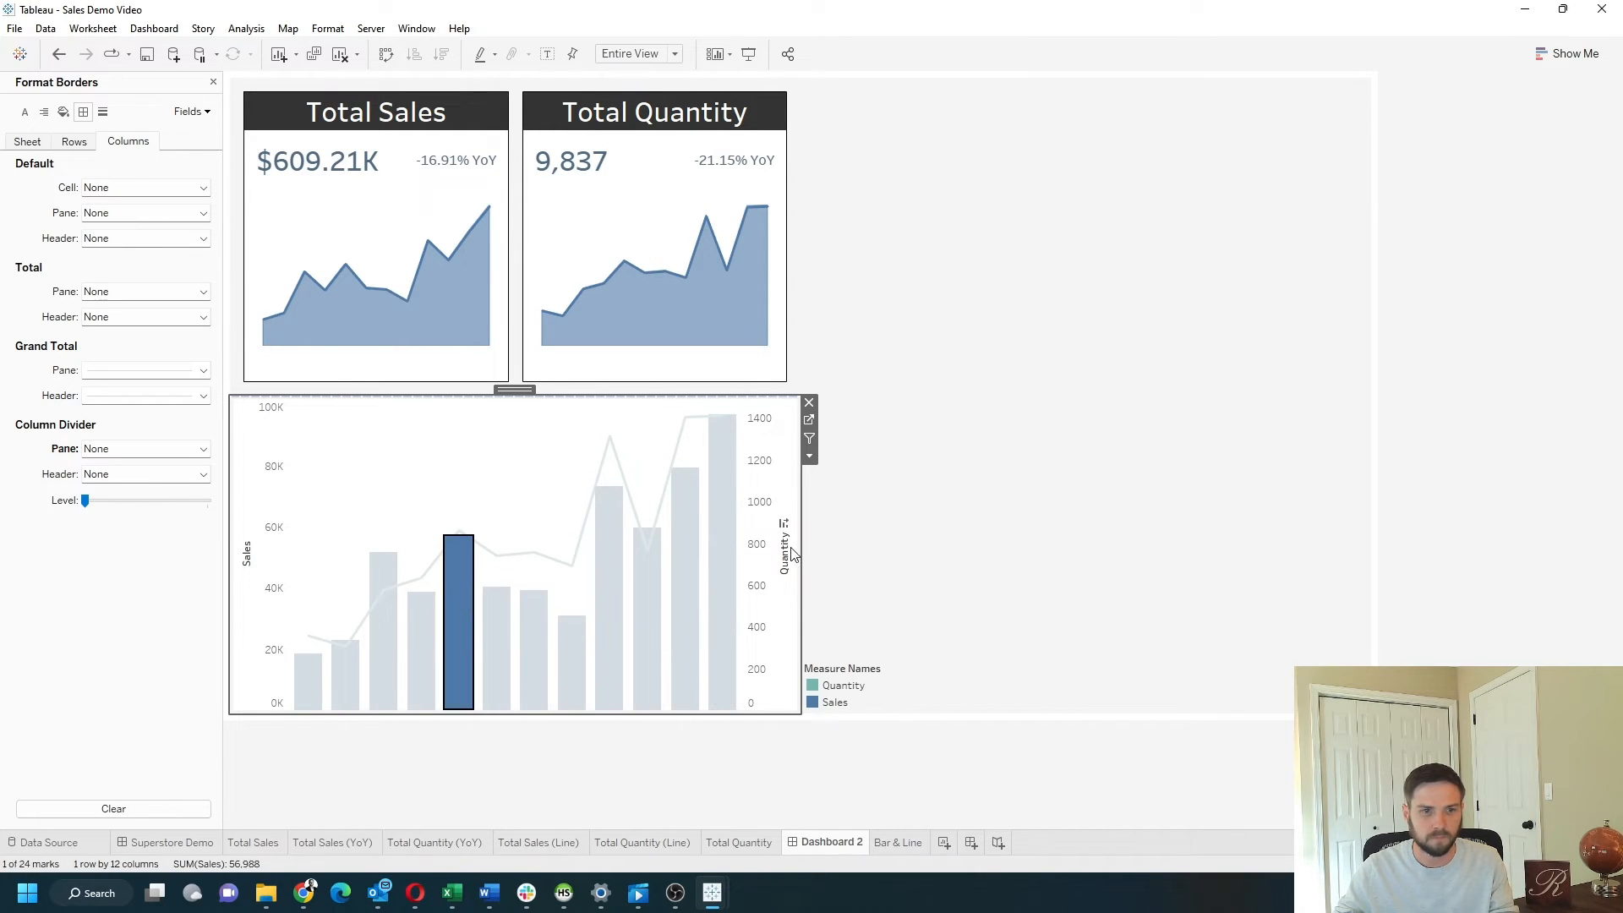
pyautogui.click(460, 584)
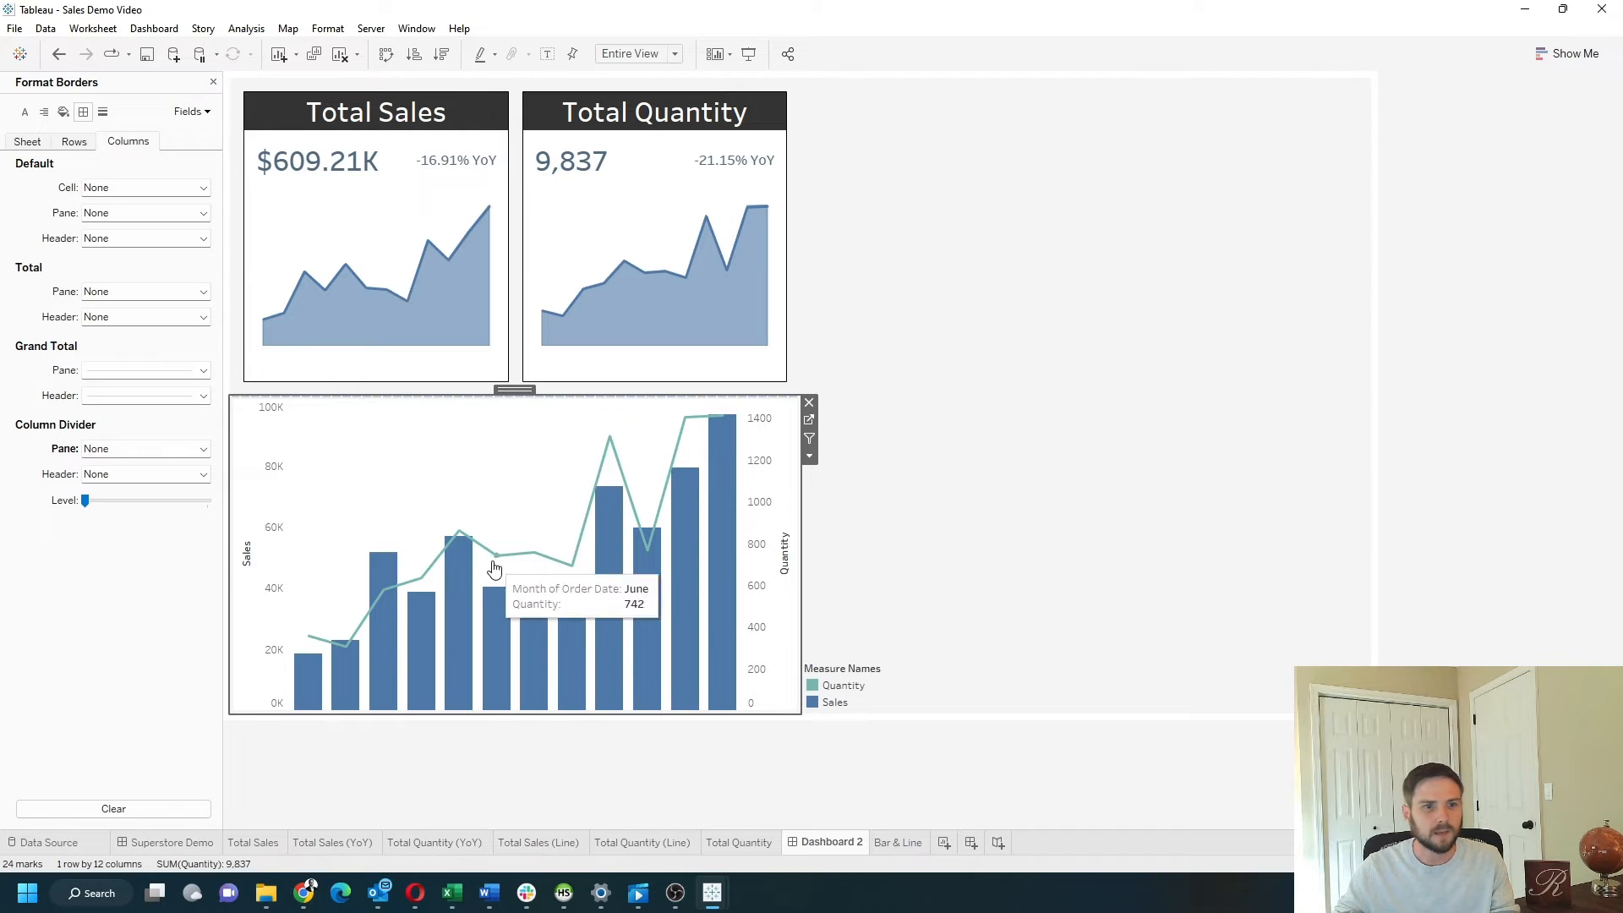
pyautogui.click(213, 82)
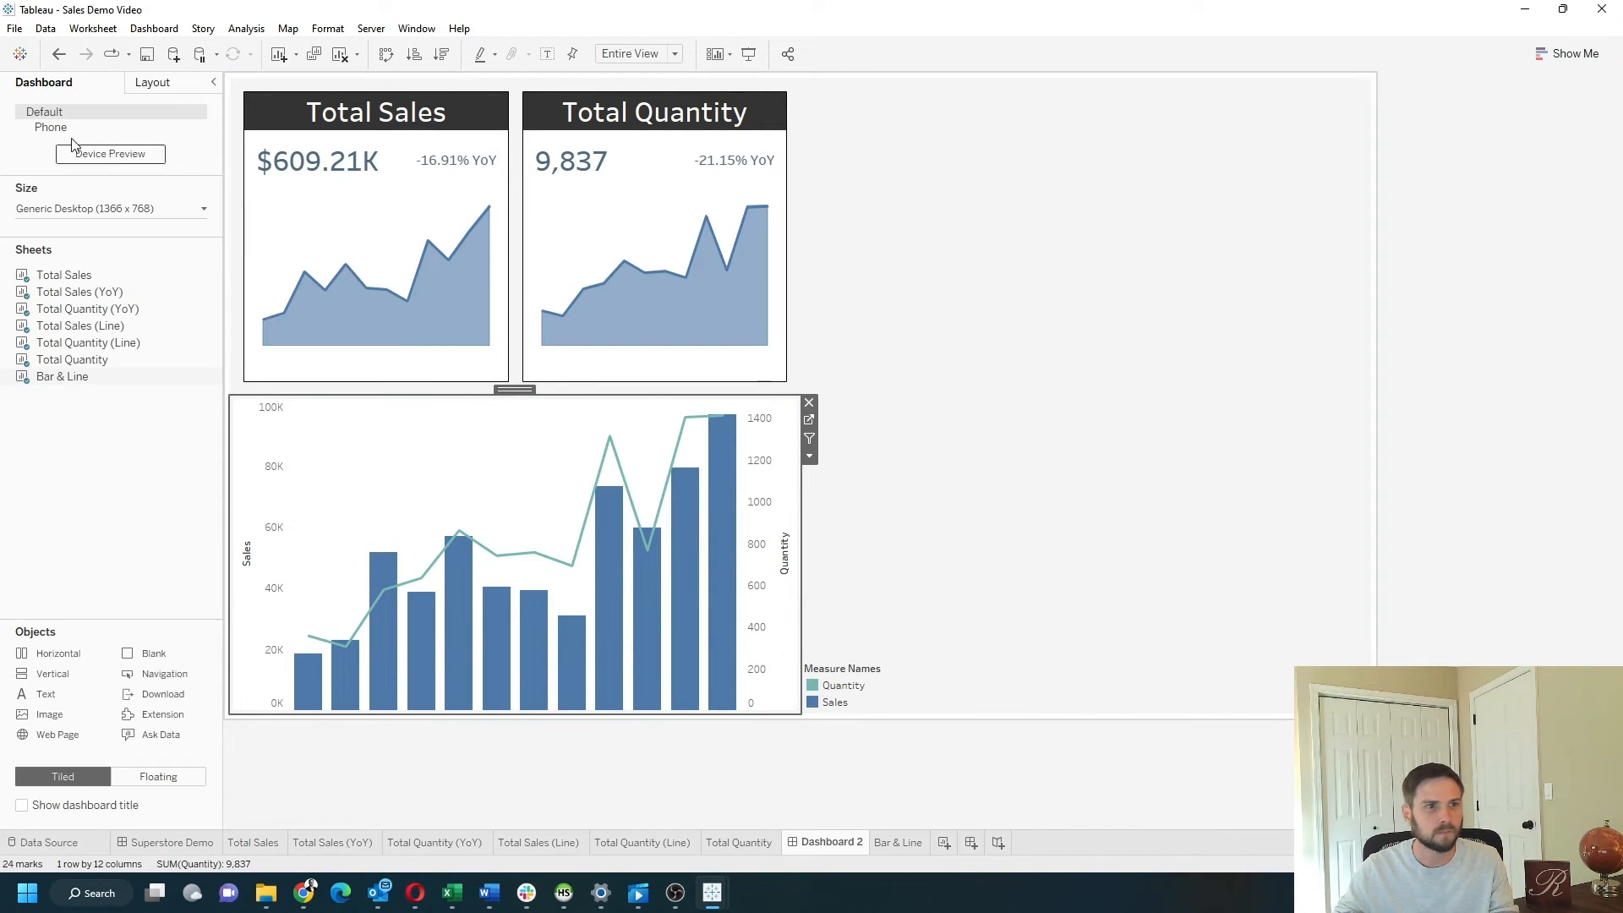
# Step: Set the Bar & Line chart's outer padding to 0 and its inner padding to 10 on all sides
pyautogui.click(157, 83)
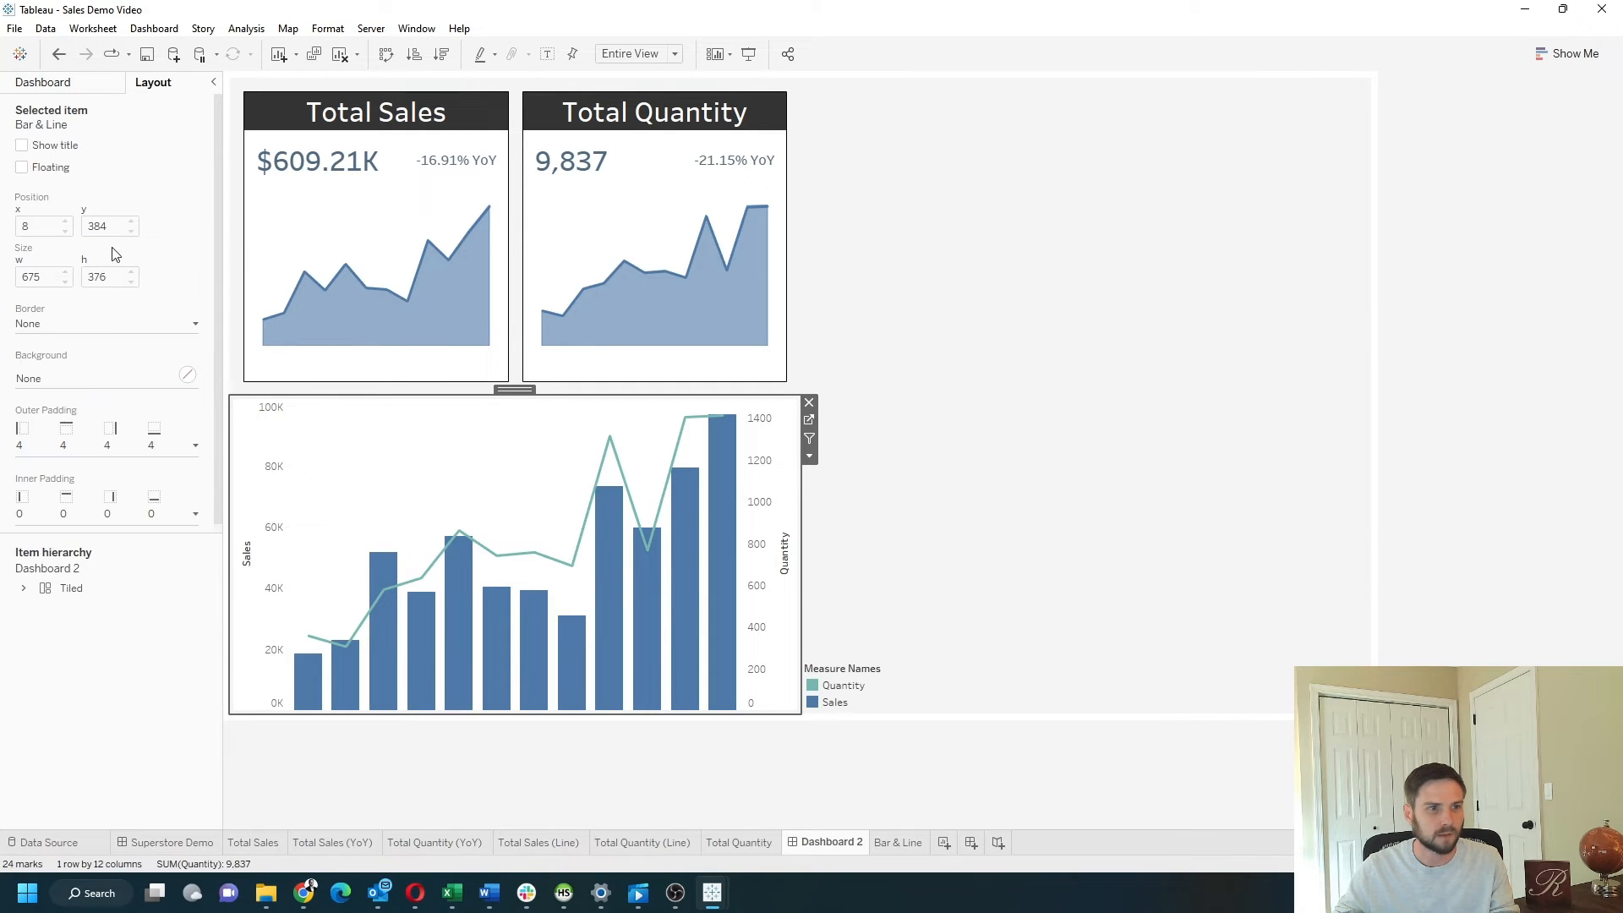
pyautogui.click(76, 445)
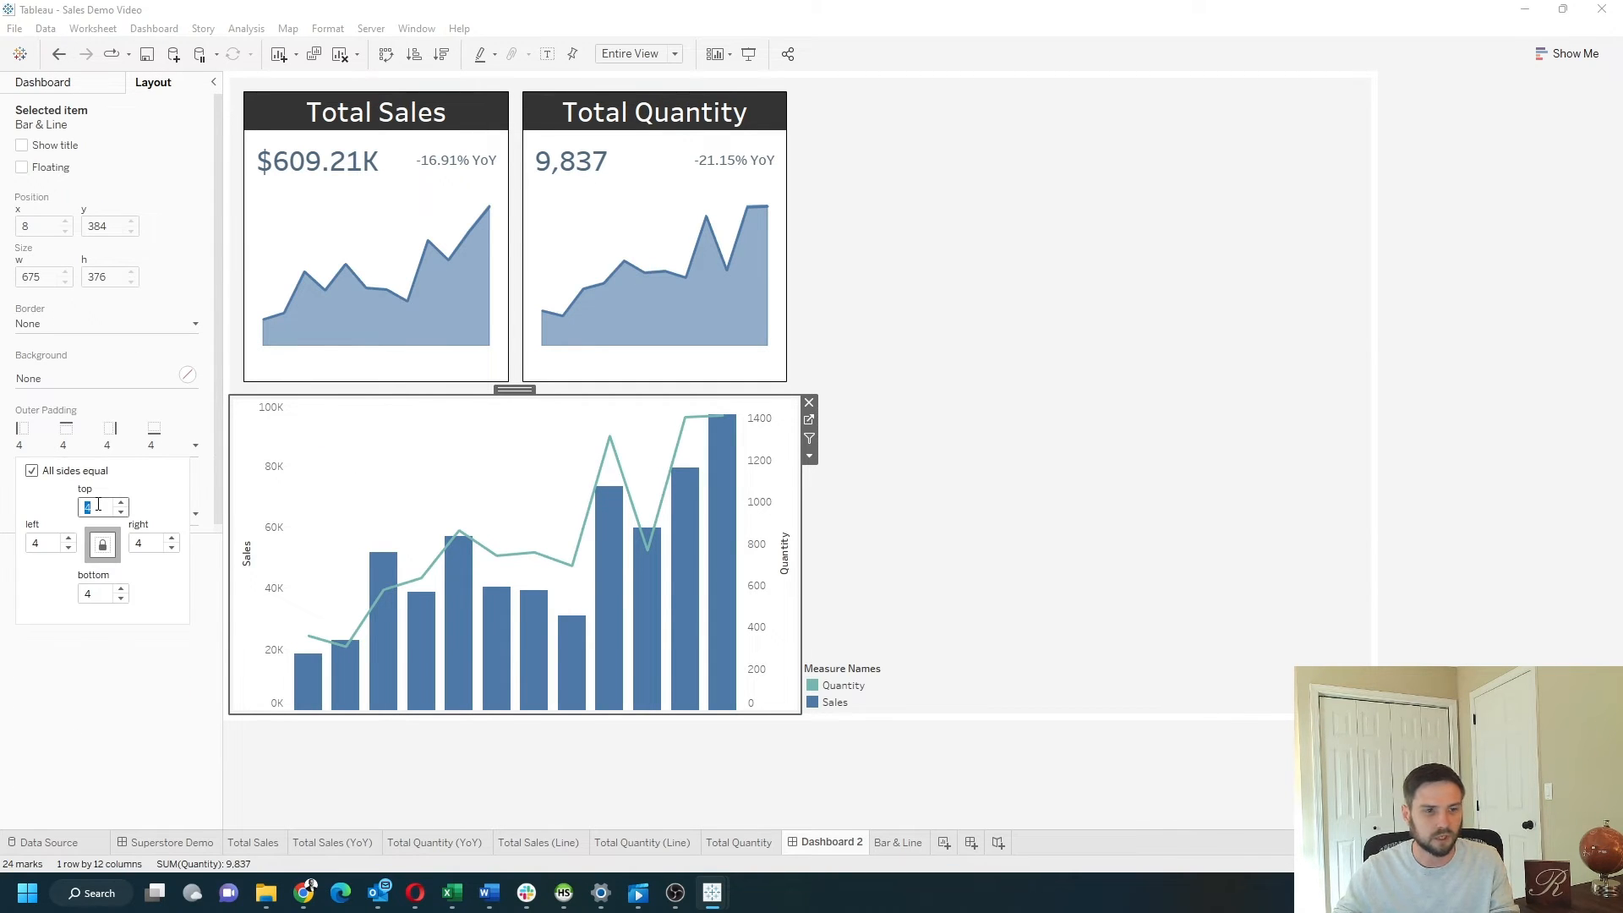
pyautogui.write('0')
pyautogui.press('Return')
pyautogui.click(98, 443)
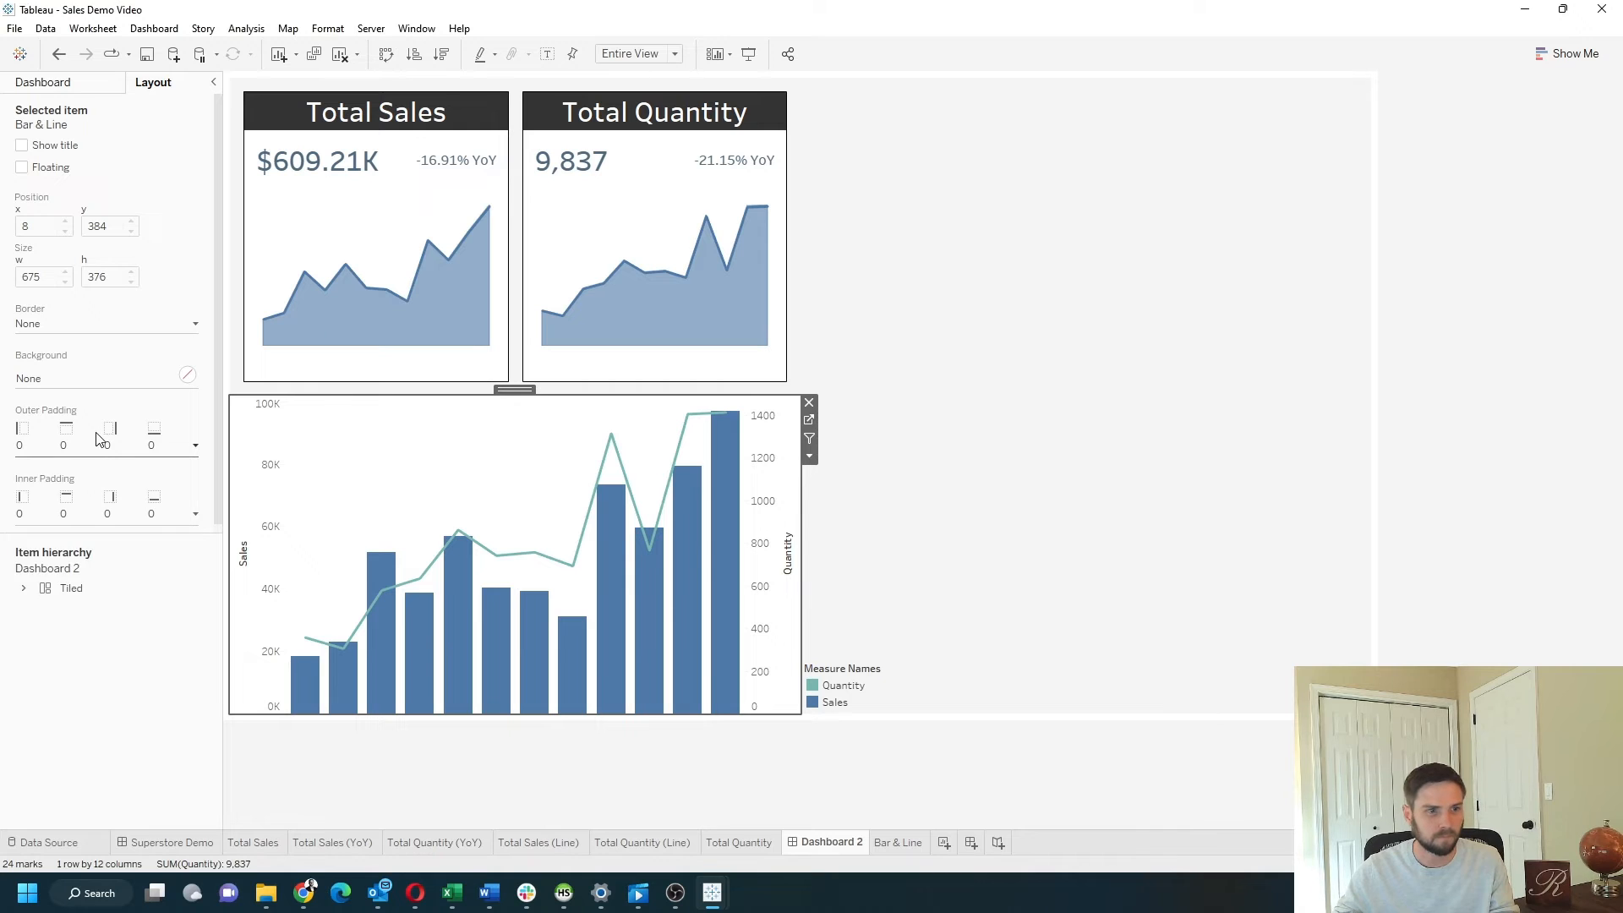
pyautogui.click(87, 508)
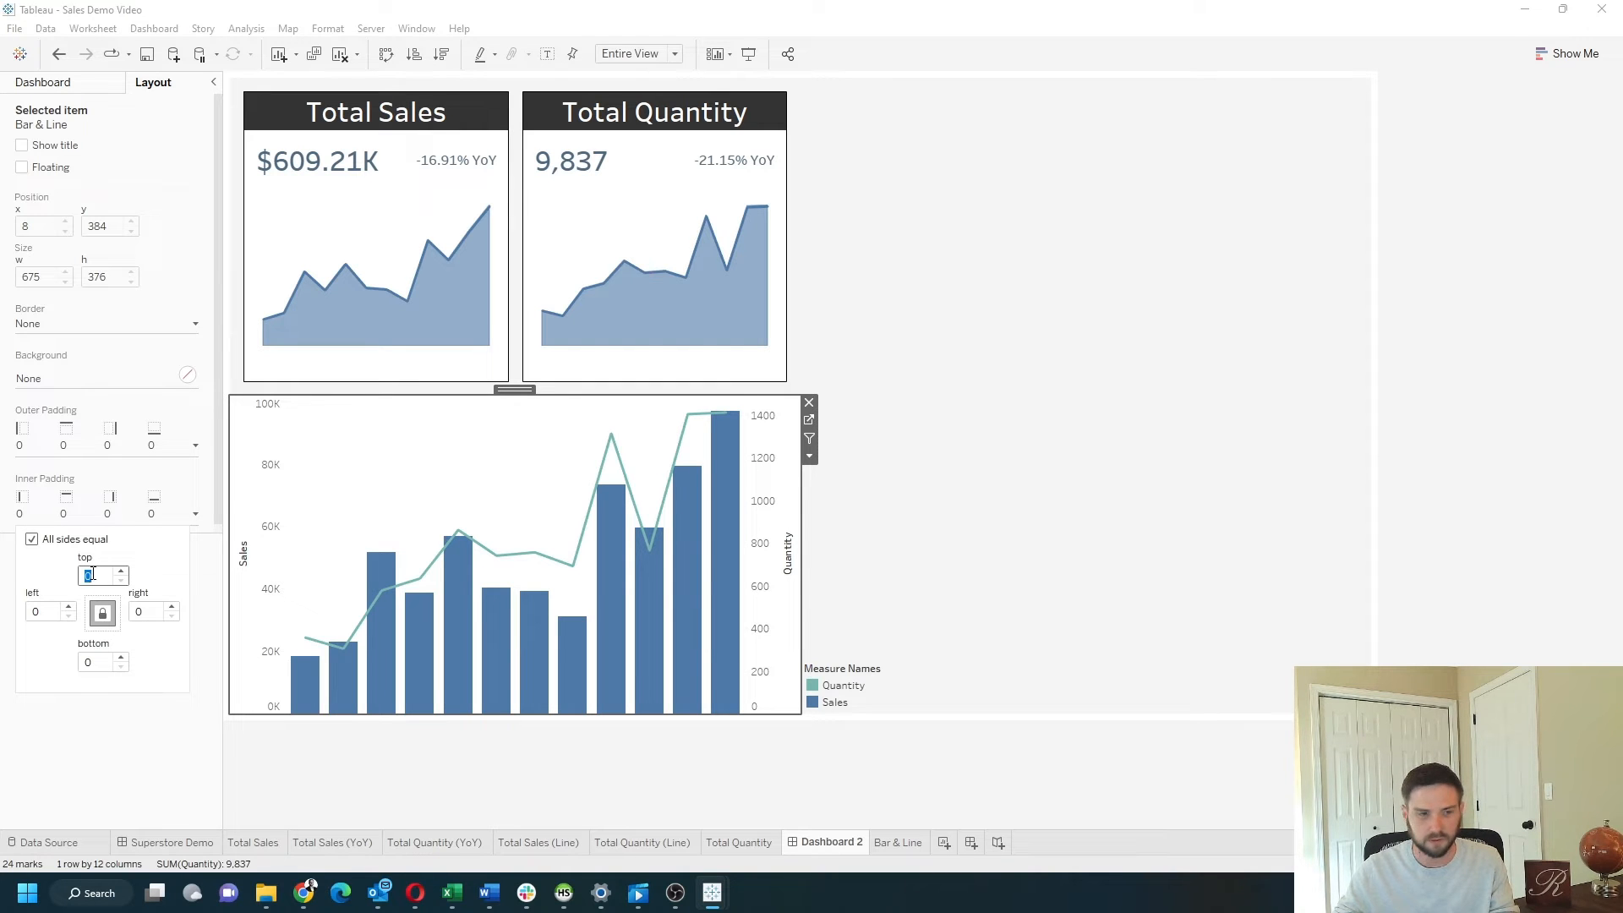
pyautogui.write('10')
pyautogui.press('Return')
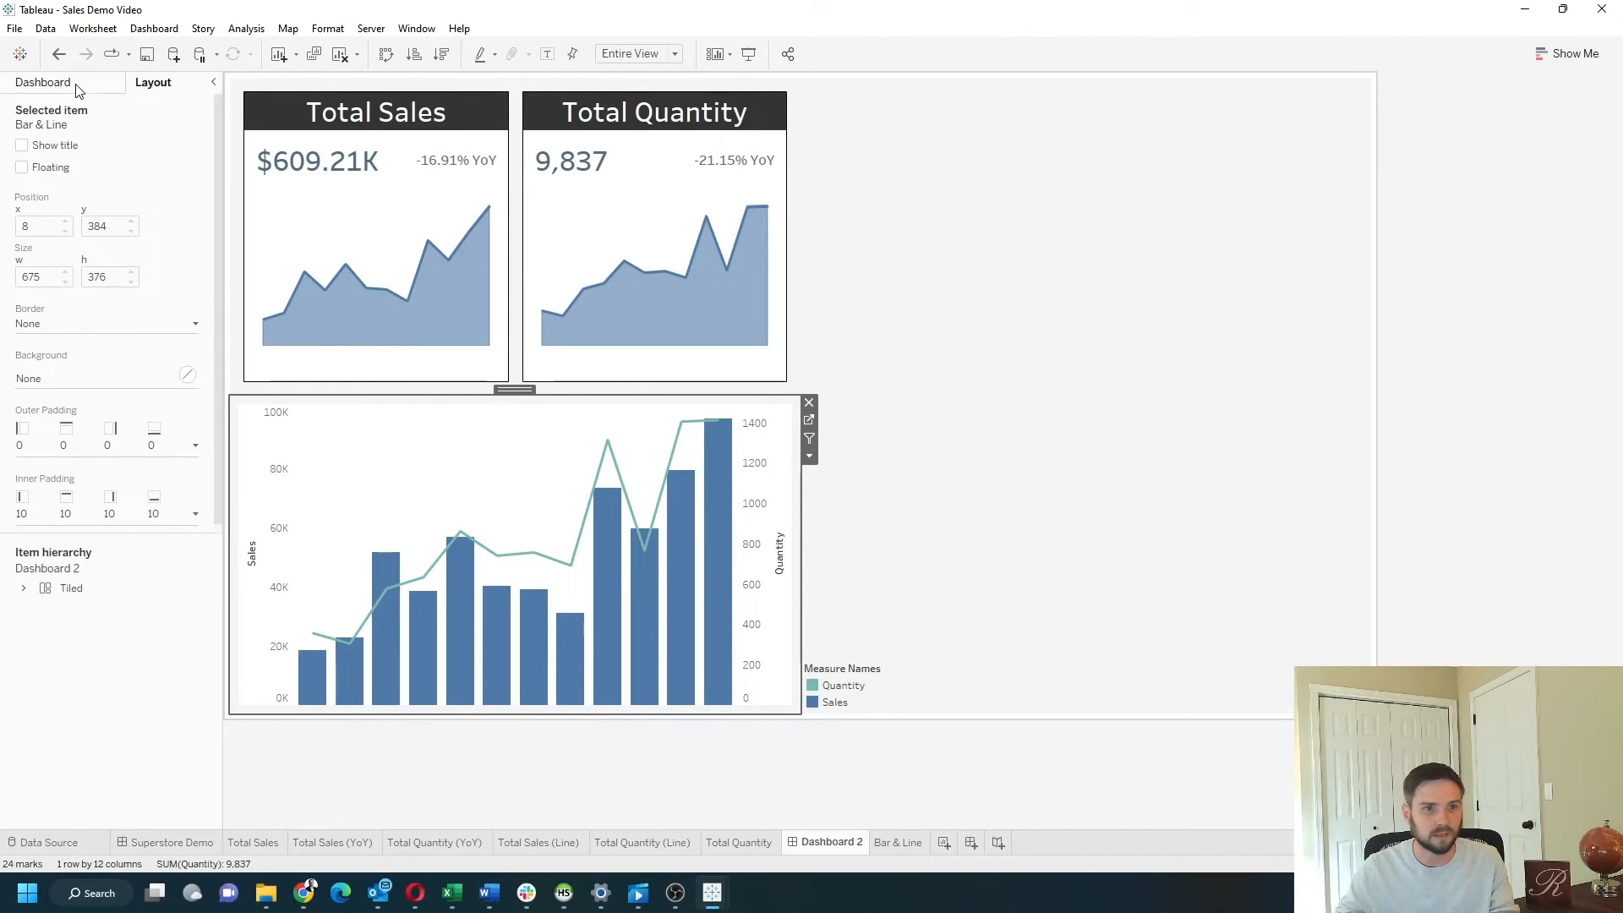
# Step: Group a copy of the Total Sales title bar and the Bar & Line chart in a new vertical container below the KPI cards
pyautogui.click(75, 86)
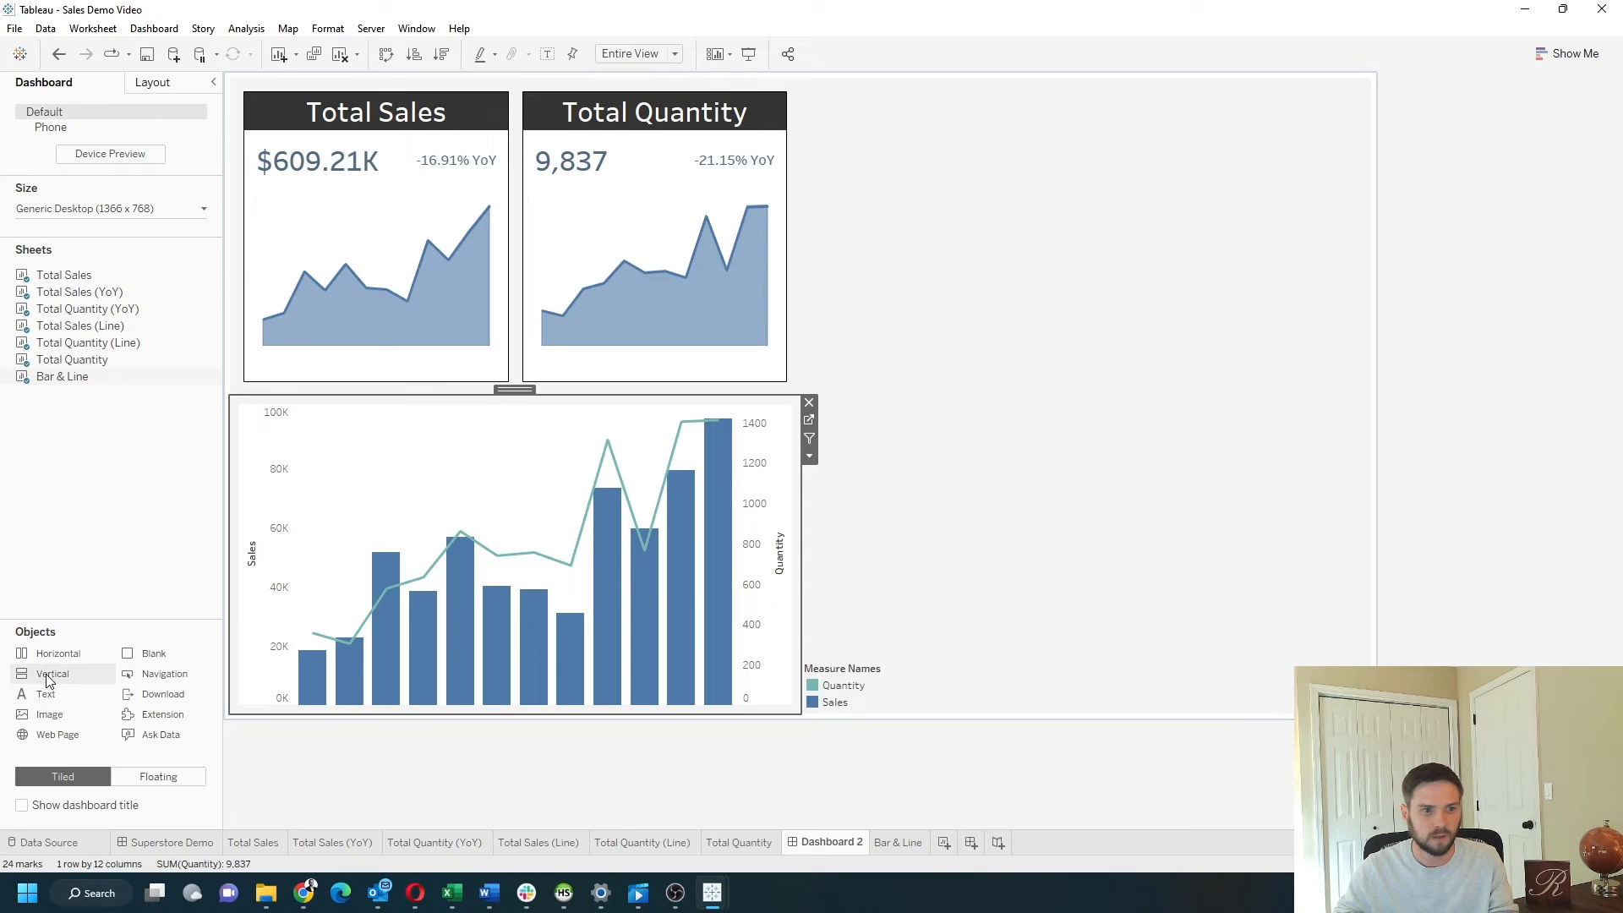
pyautogui.moveTo(47, 673); pyautogui.dragTo(486, 434)
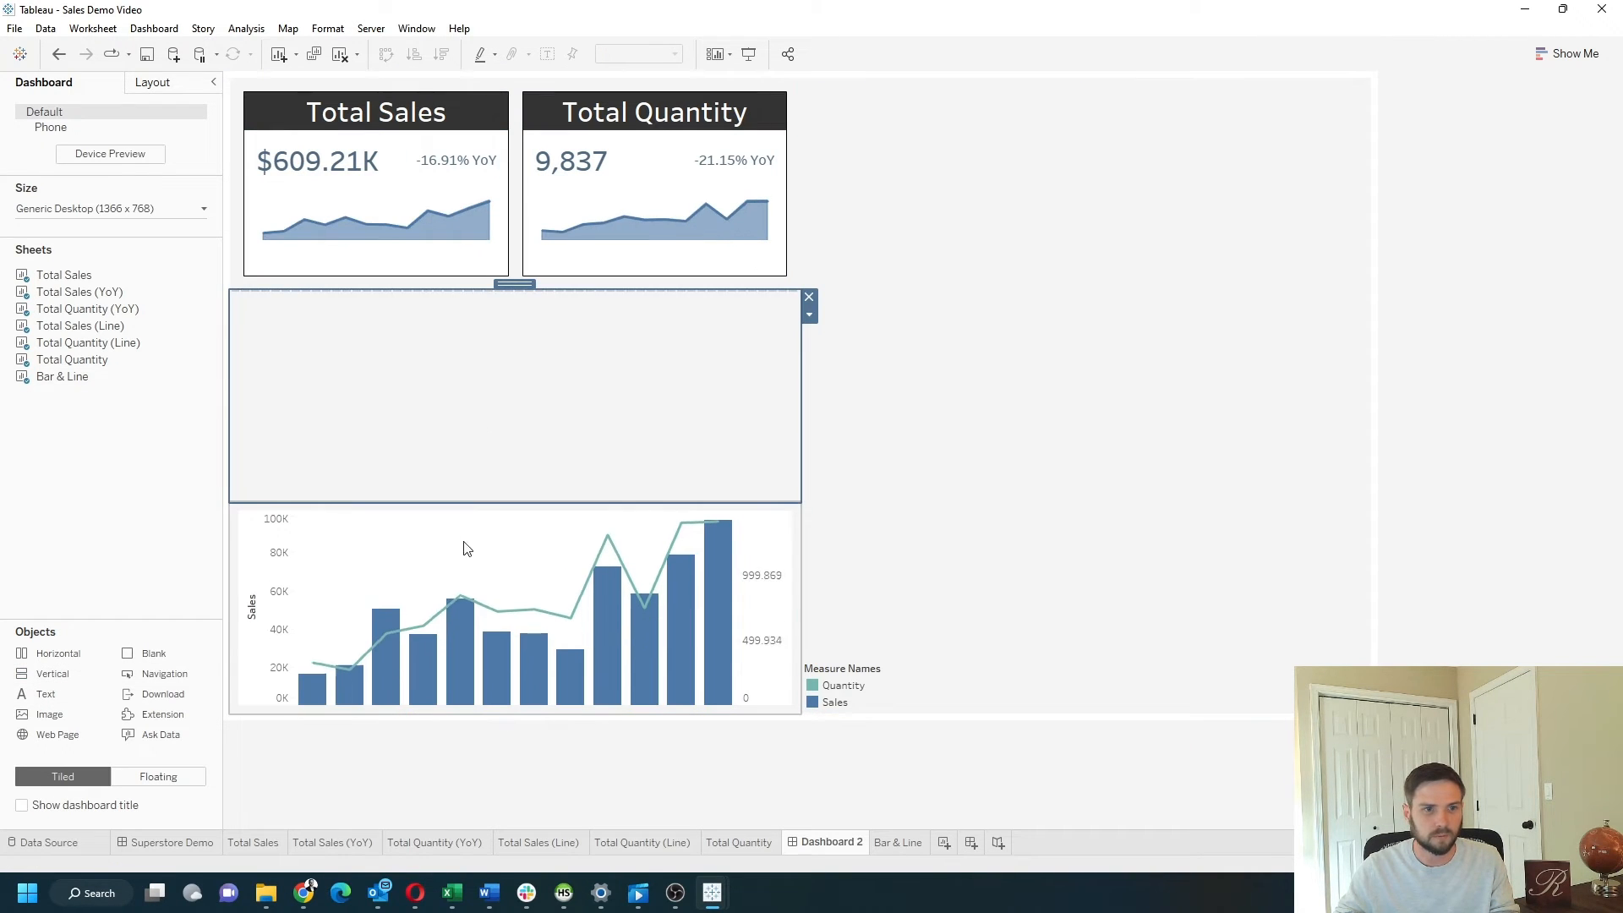
pyautogui.click(418, 165)
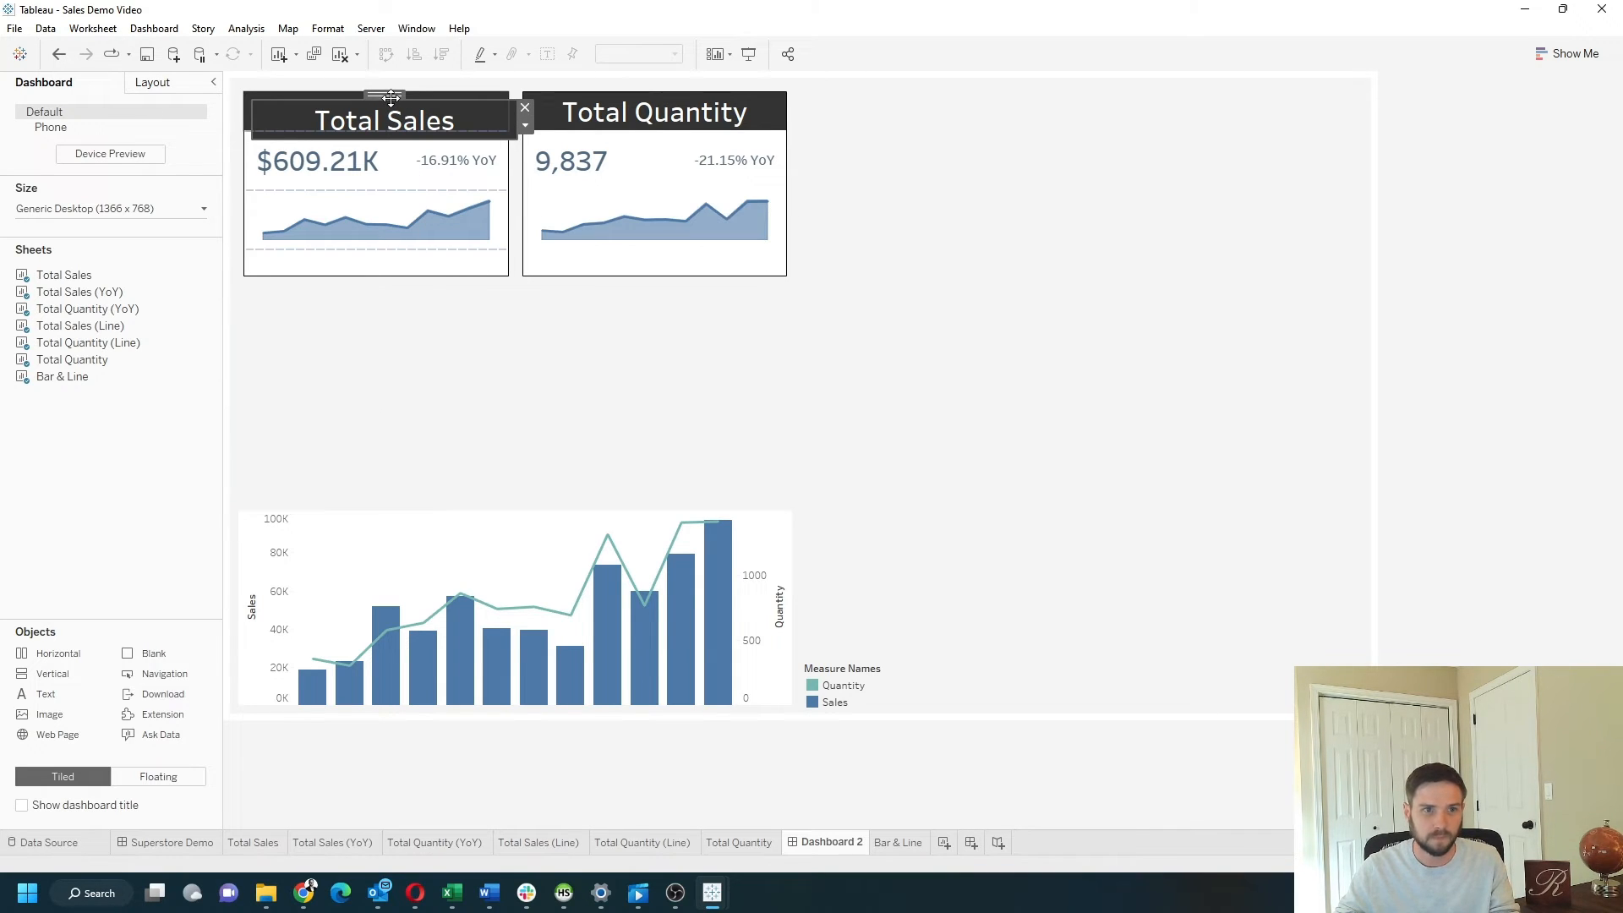
pyautogui.moveTo(376, 86); pyautogui.dragTo(480, 379)
pyautogui.click(525, 553)
pyautogui.moveTo(525, 496); pyautogui.dragTo(525, 436)
# Step: Set the outer padding of the title bar above the Bar & Line chart to 0 on all sides
pyautogui.click(501, 420)
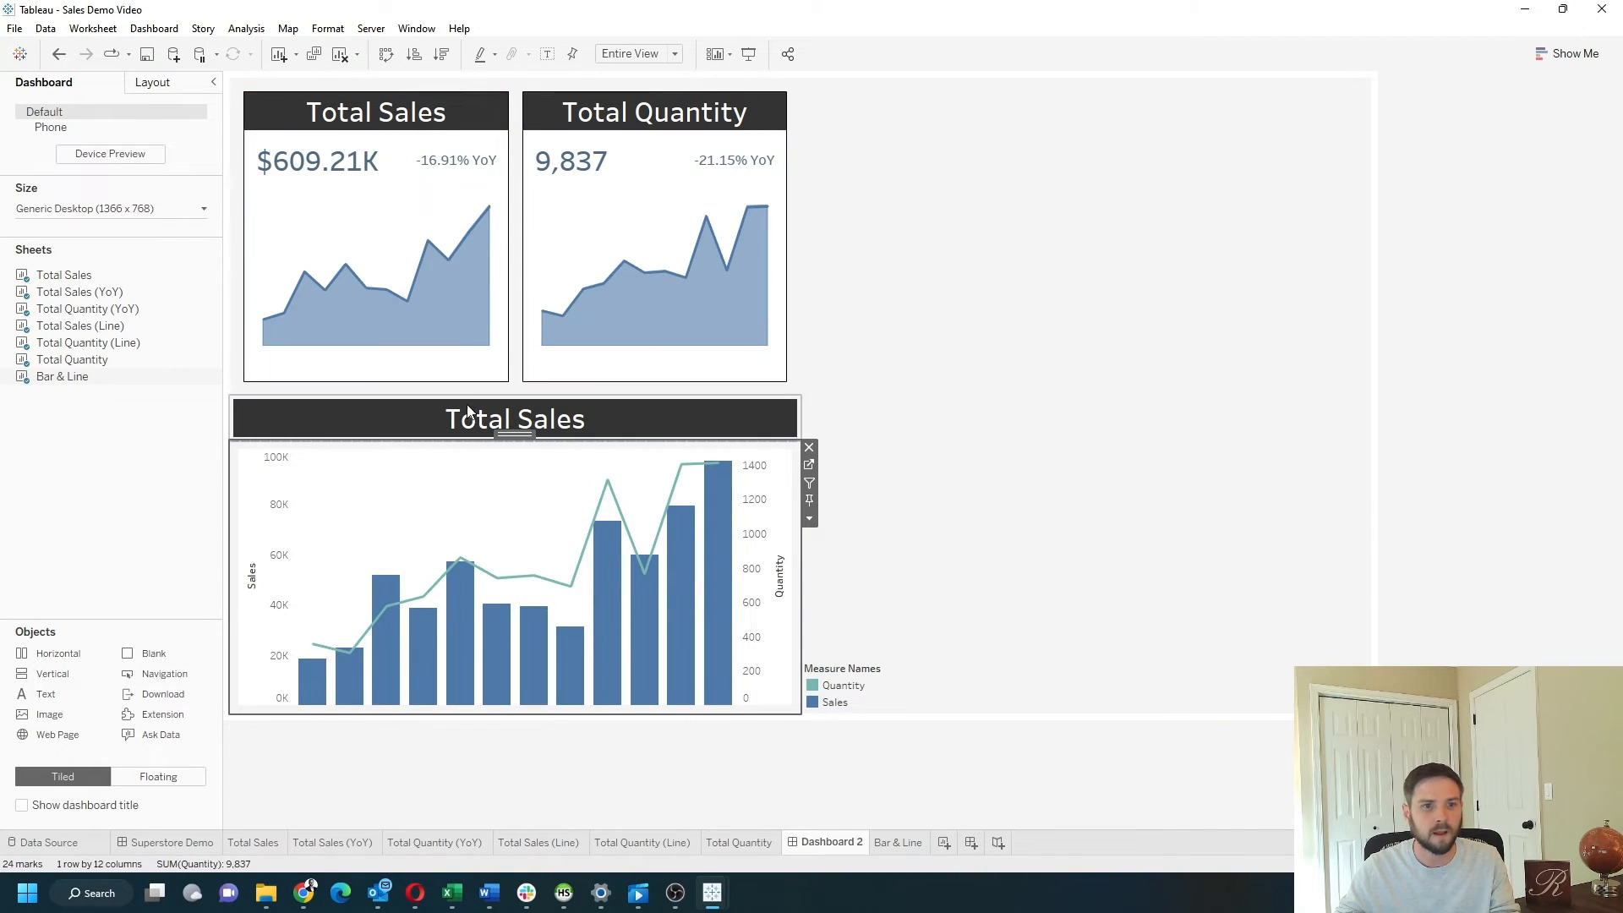
pyautogui.click(145, 84)
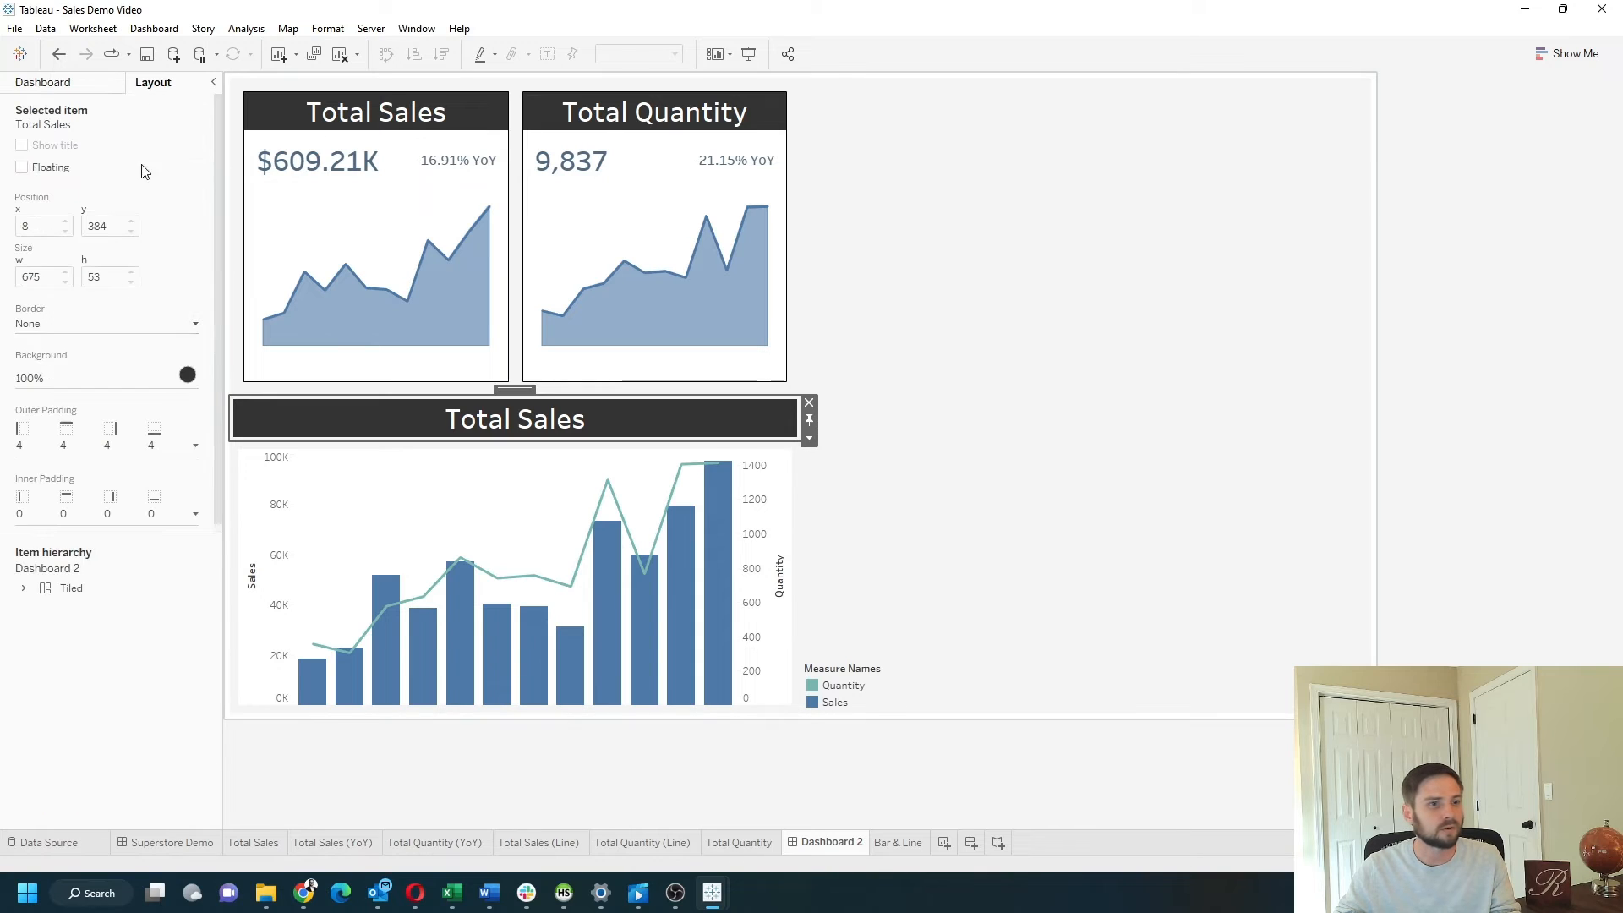
pyautogui.click(106, 435)
pyautogui.click(99, 504)
pyautogui.write('0')
pyautogui.press('Return')
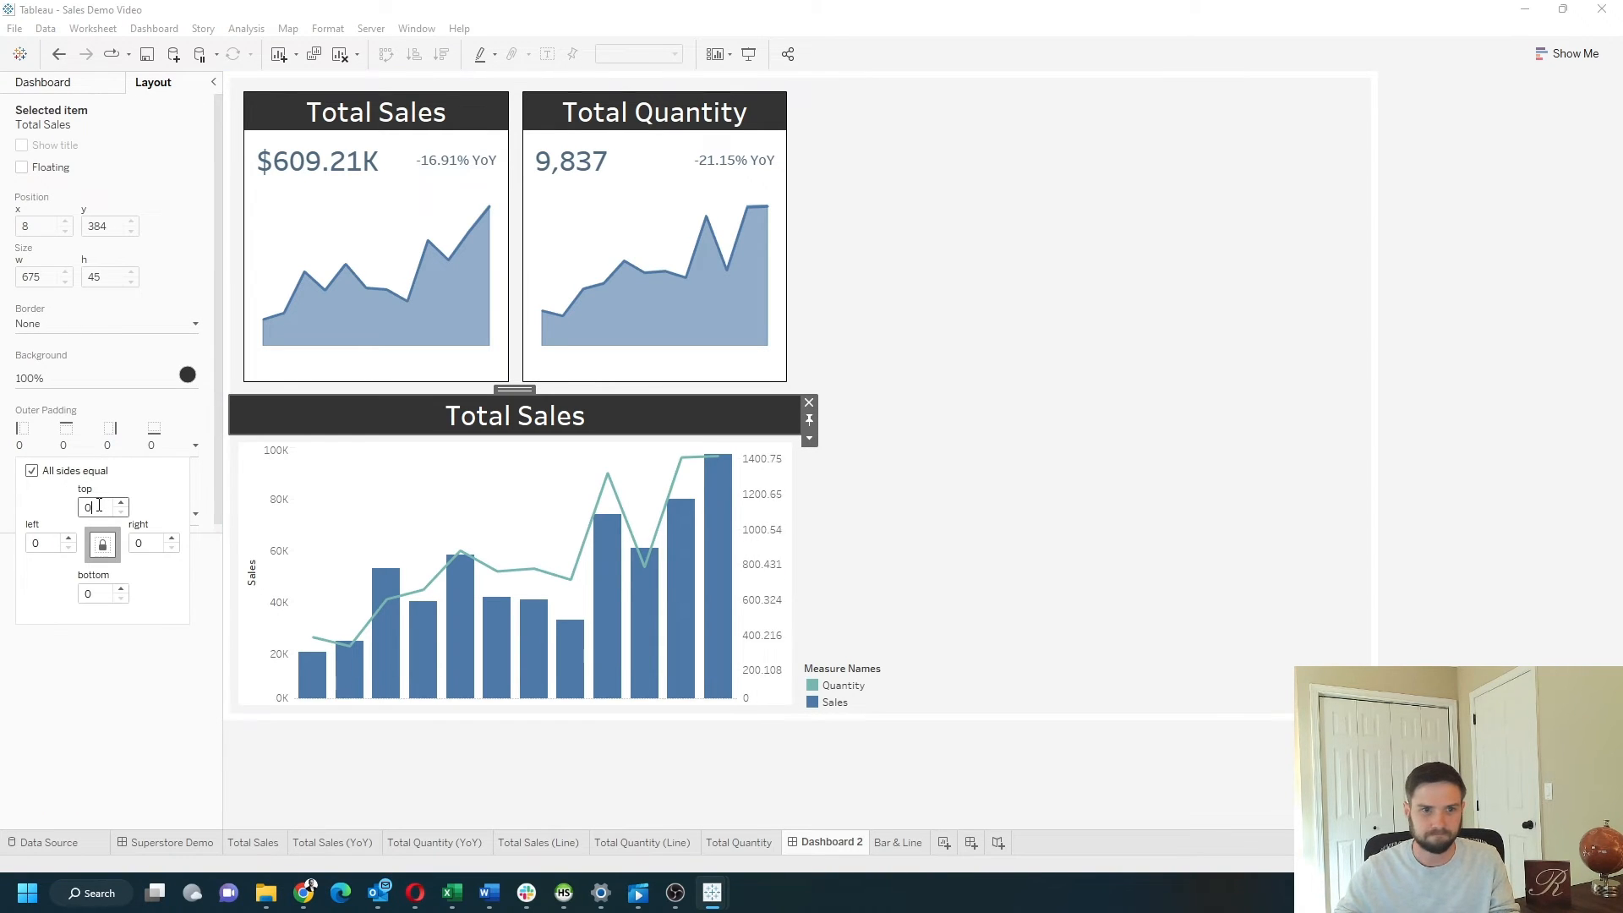
# Step: Give the vertical container holding the title bar and the Bar & Line chart a white background
pyautogui.moveTo(514, 389); pyautogui.dragTo(515, 390)
pyautogui.doubleClick(515, 389)
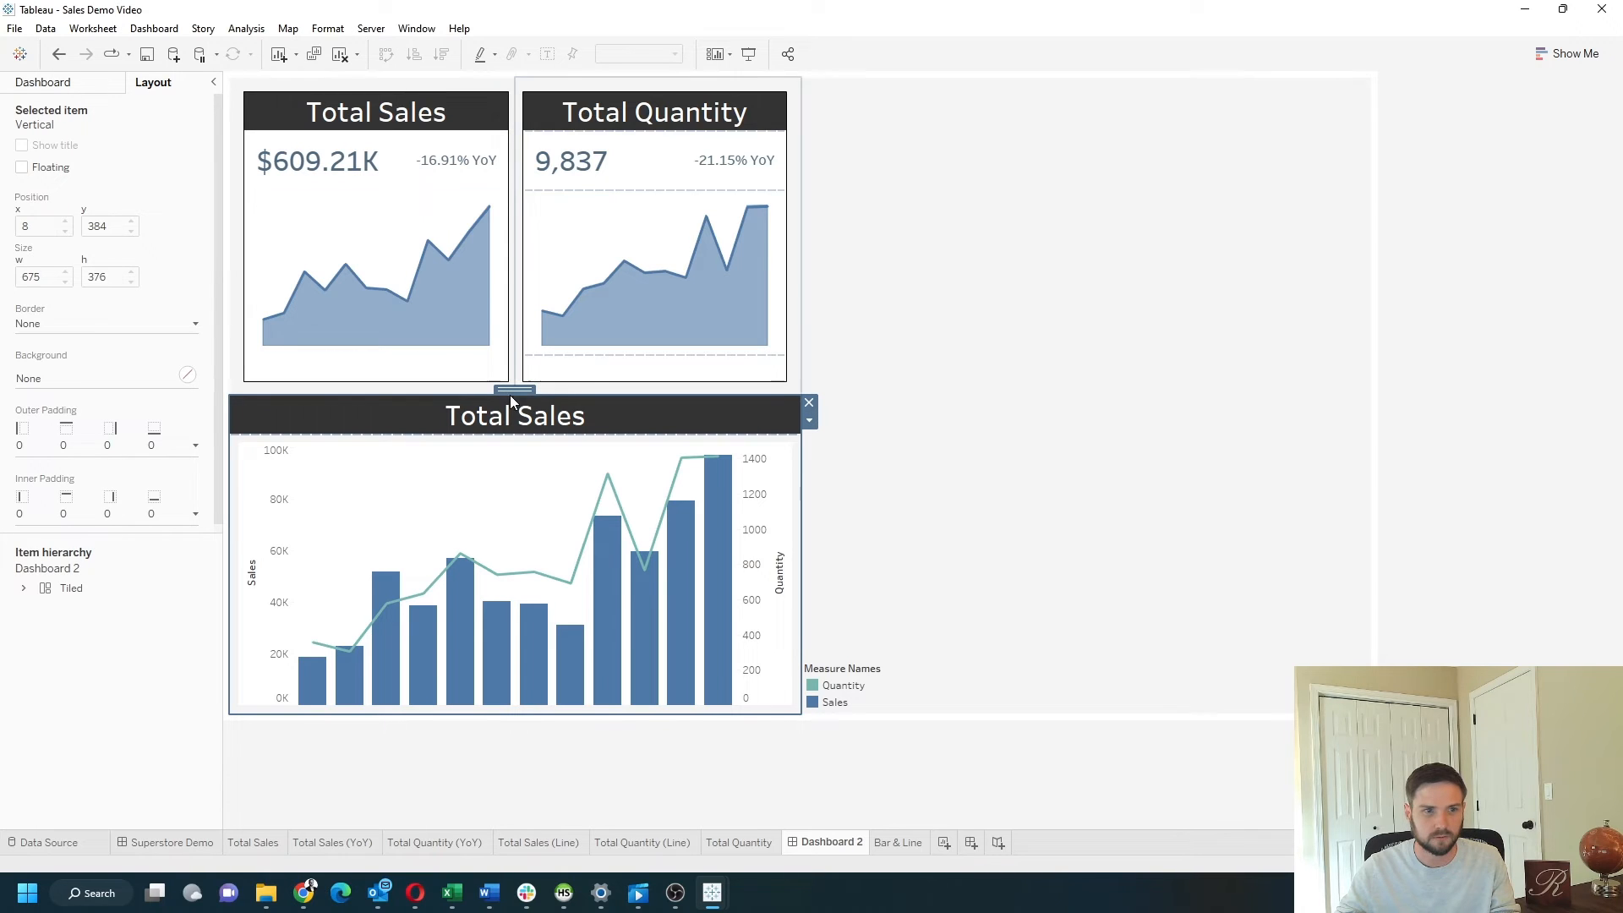
pyautogui.click(72, 387)
pyautogui.click(48, 436)
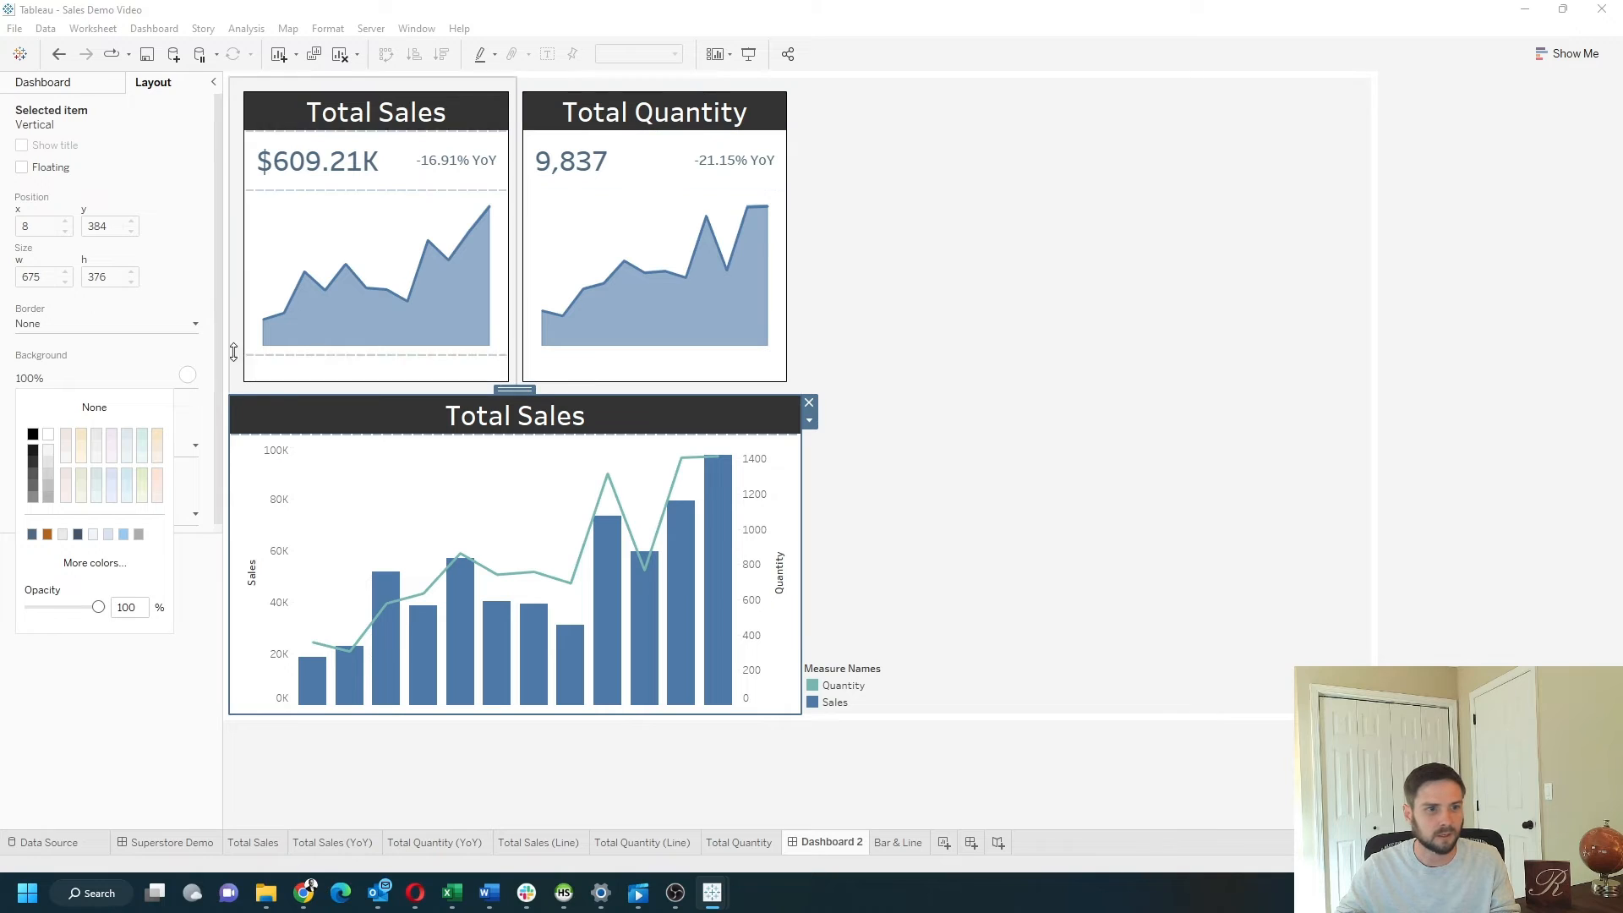
# Step: Set the outer padding of the vertical container holding the Bar & Line chart to 16 on all sides
pyautogui.click(98, 376)
pyautogui.click(119, 452)
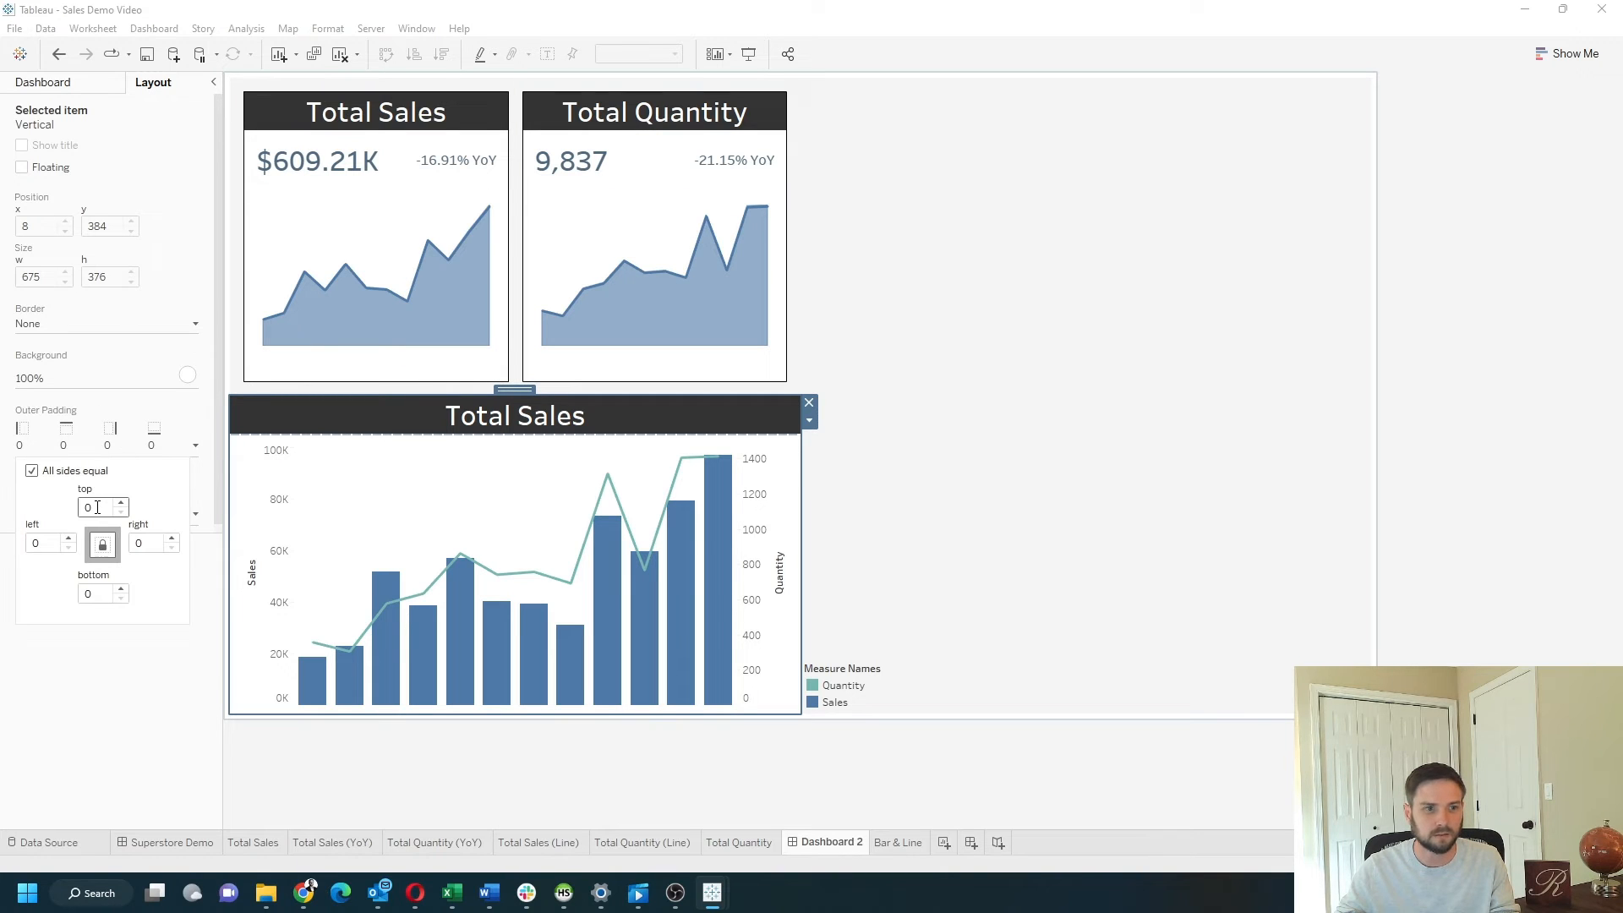
pyautogui.write('16')
pyautogui.click(337, 490)
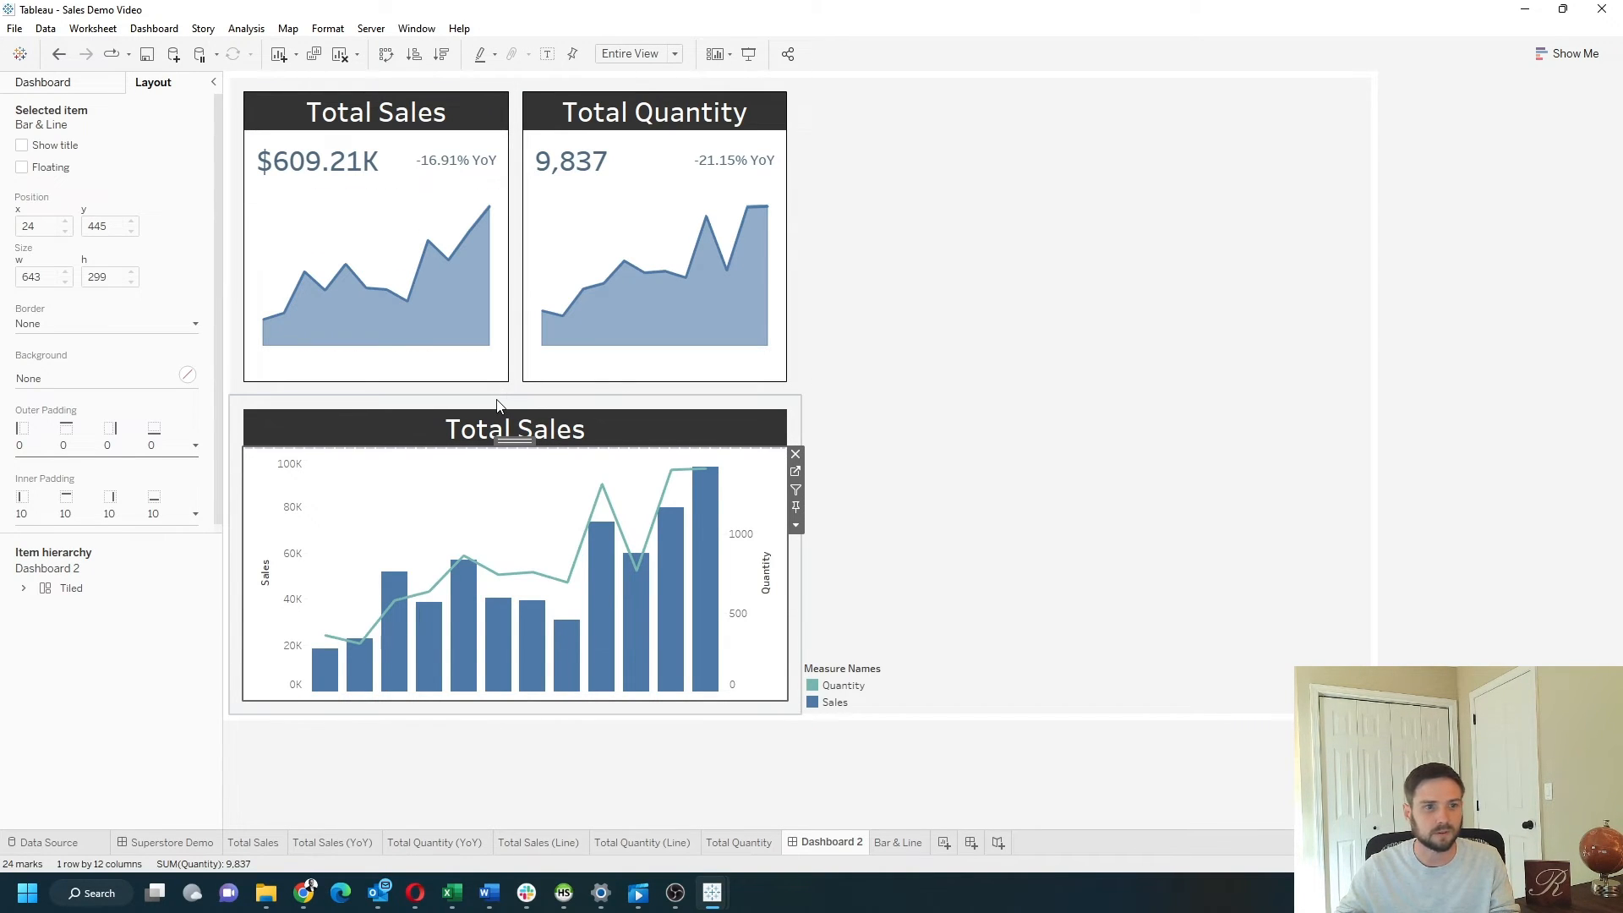
# Step: Set only the top outer padding of the Bar & Line chart's vertical container to 8
pyautogui.click(504, 426)
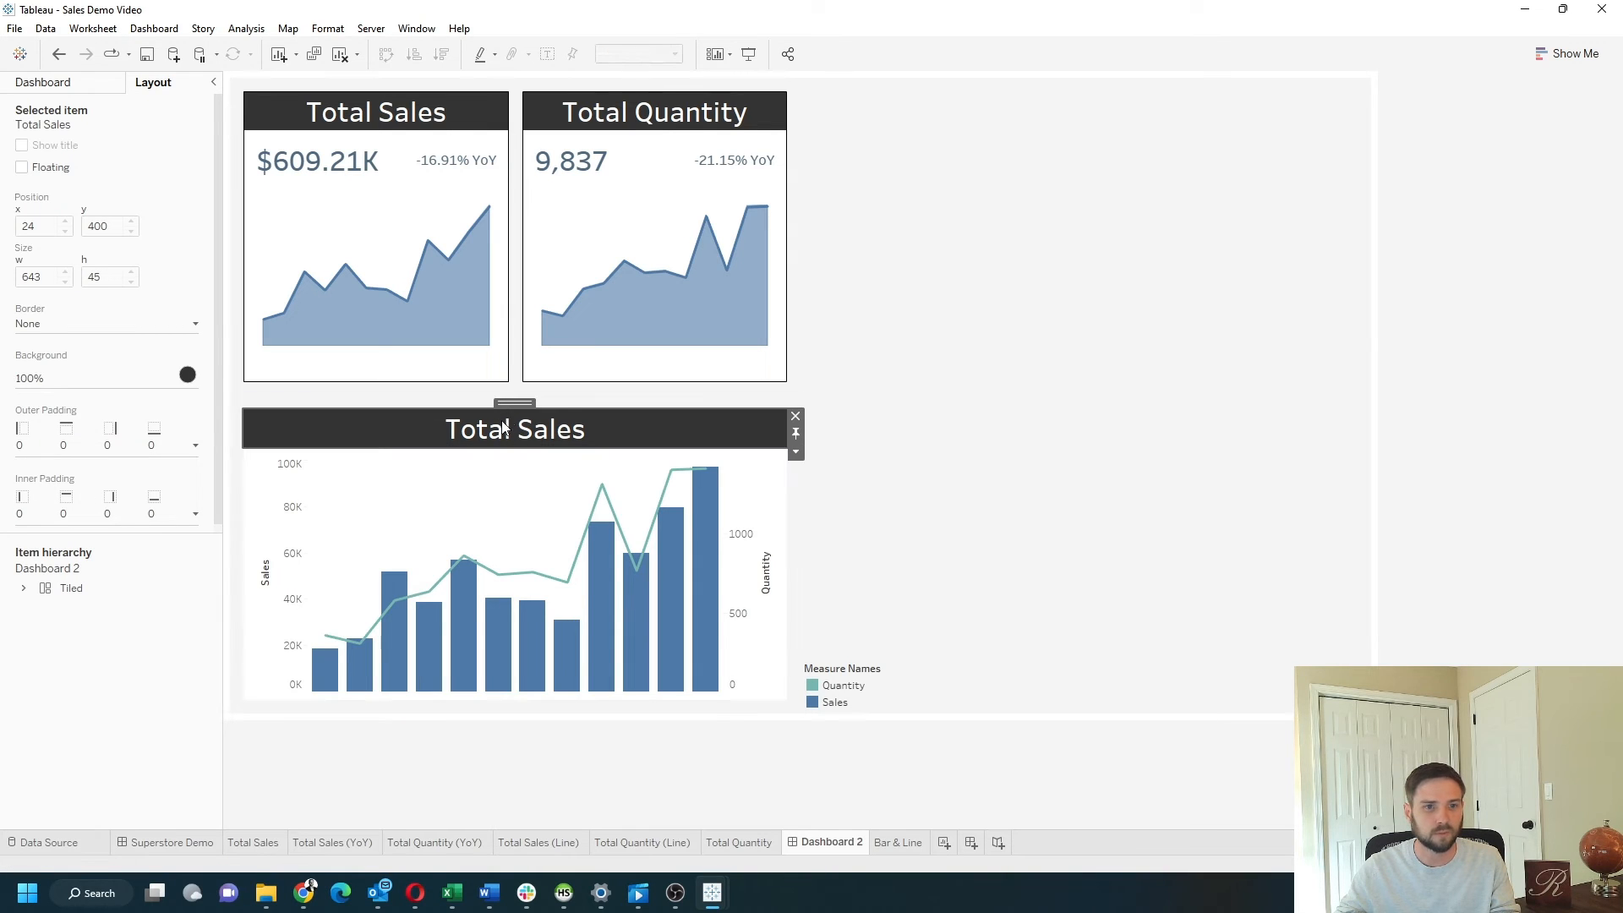
pyautogui.doubleClick(513, 403)
pyautogui.click(196, 445)
pyautogui.click(32, 472)
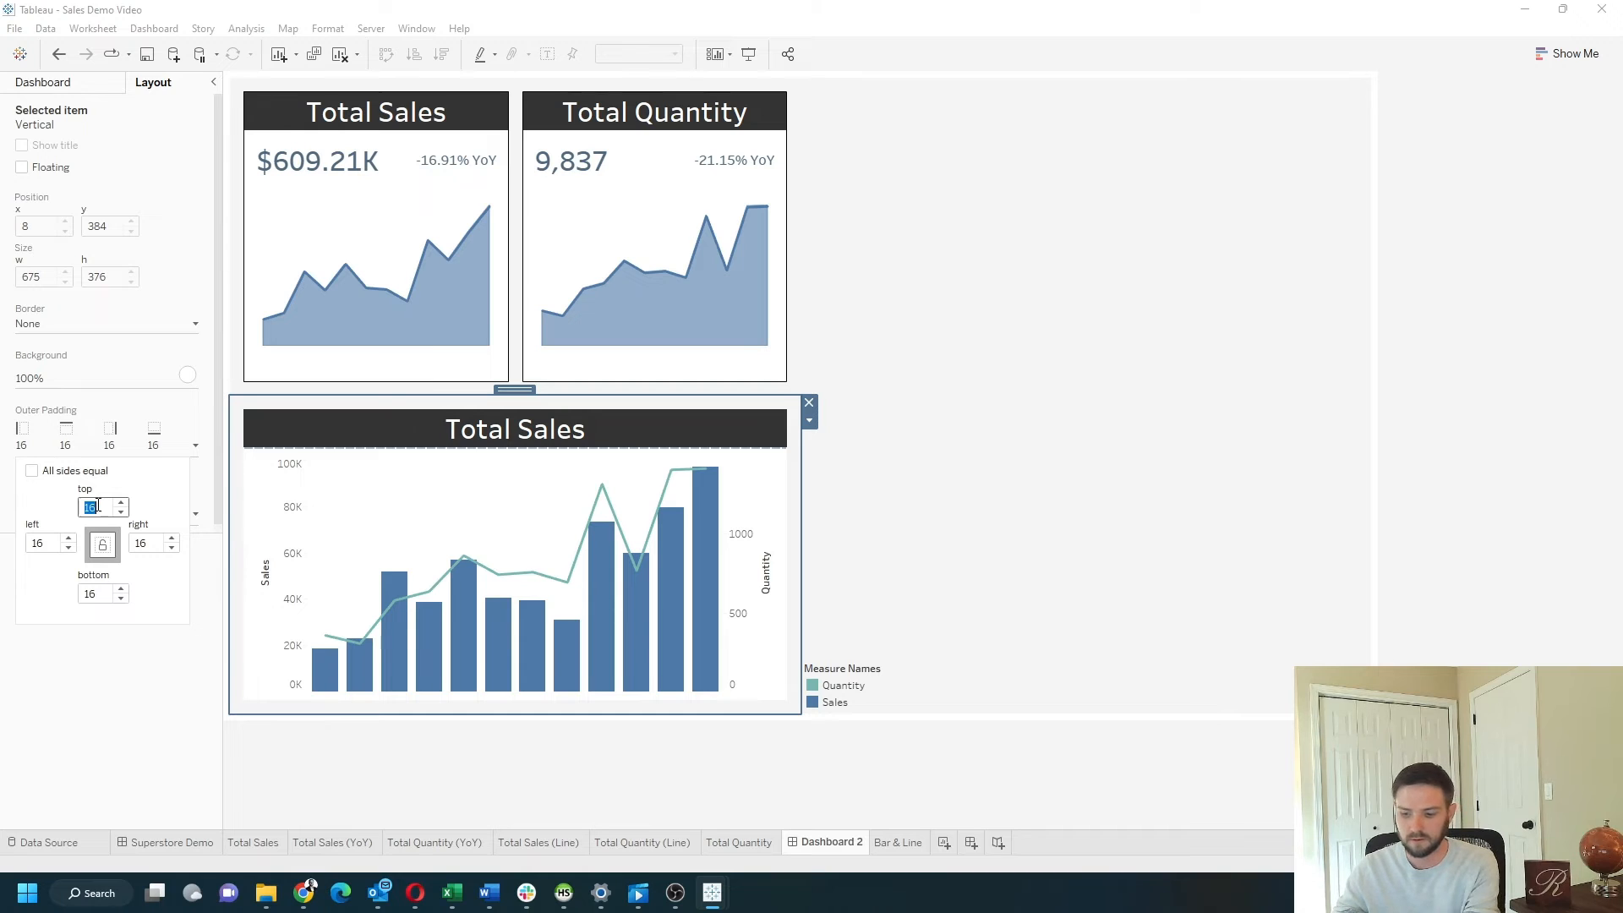
pyautogui.write('8')
pyautogui.press('Return')
# Step: Set the bottom outer padding of the Total Sales KPI card's vertical container to 8
pyautogui.click(397, 97)
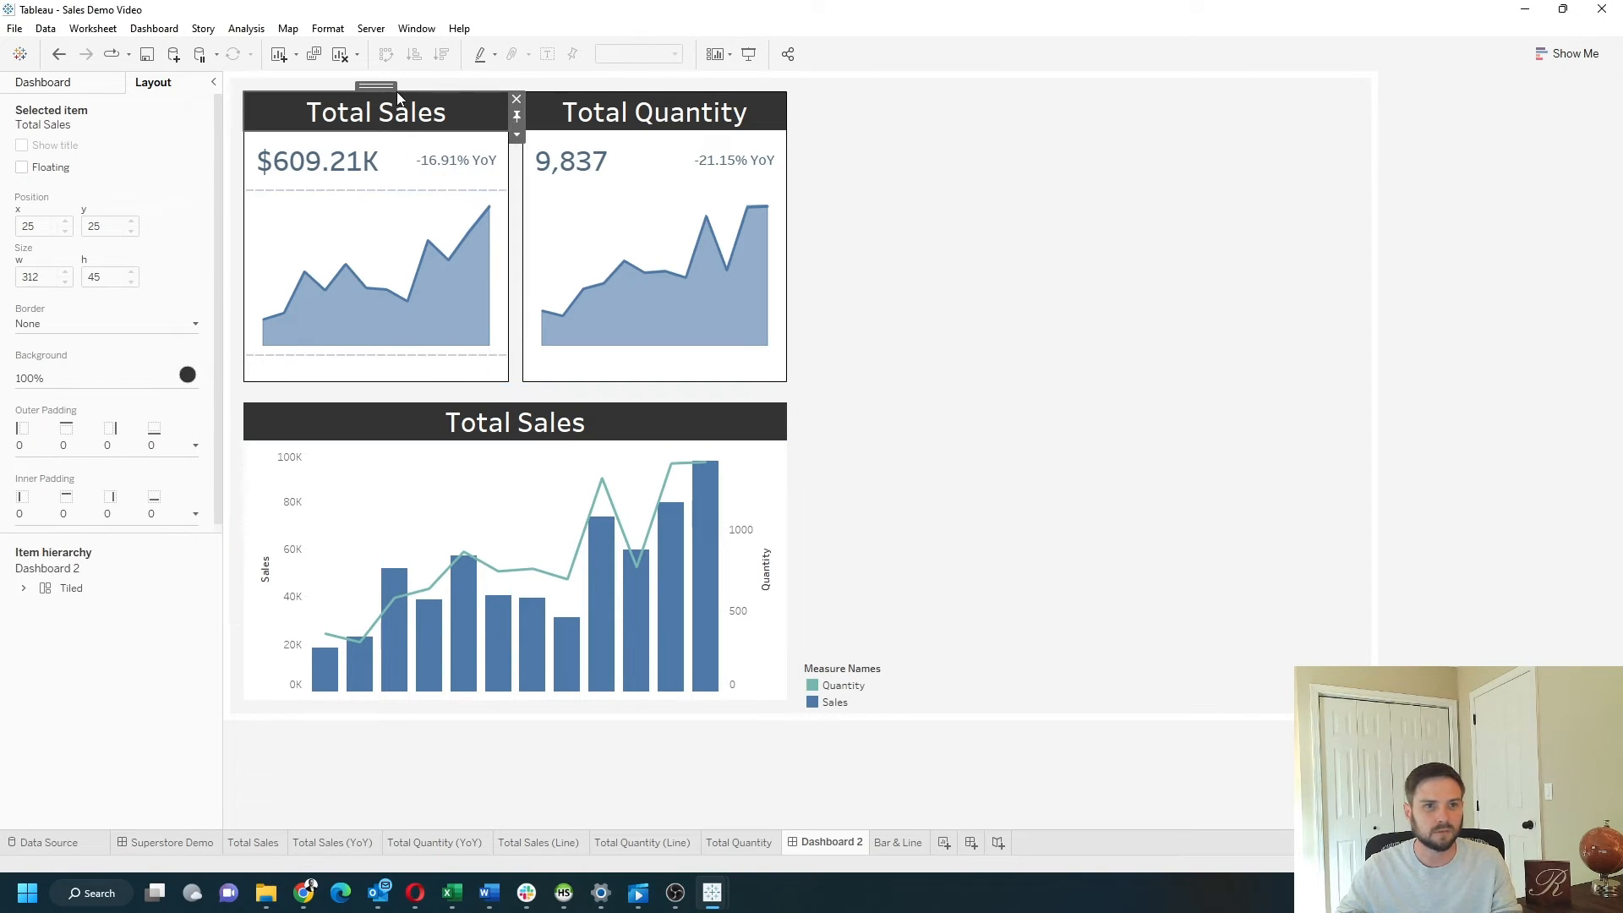
pyautogui.doubleClick(378, 87)
pyautogui.click(128, 443)
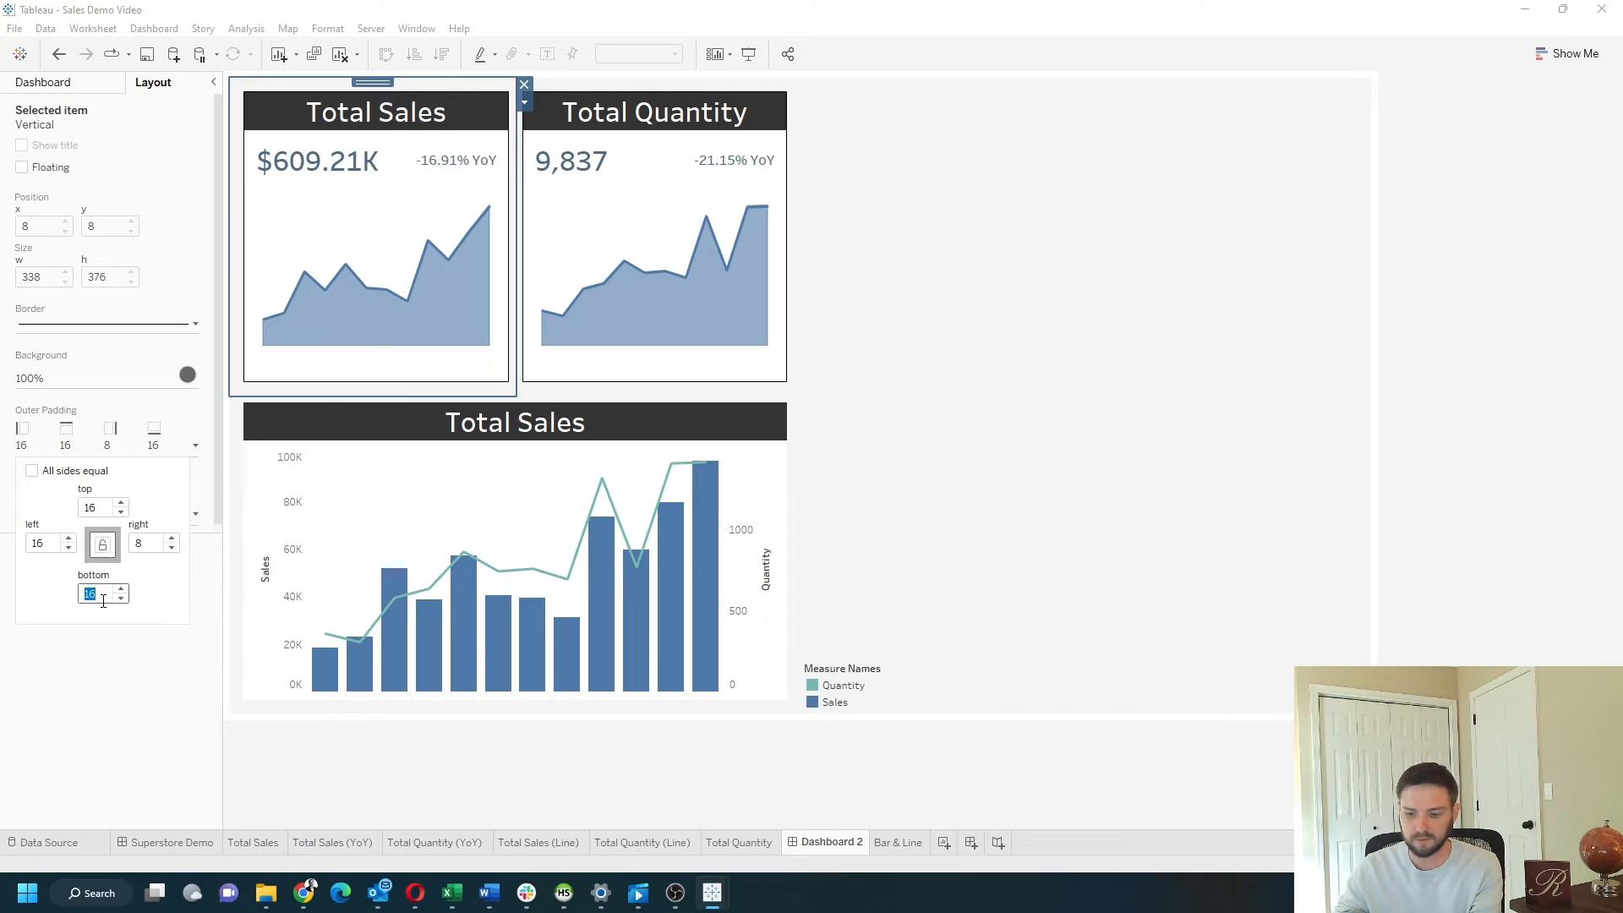
pyautogui.write('8')
pyautogui.press('Return')
# Step: Set the bottom outer padding of the Total Quantity KPI card's vertical container to 8
pyautogui.click(600, 115)
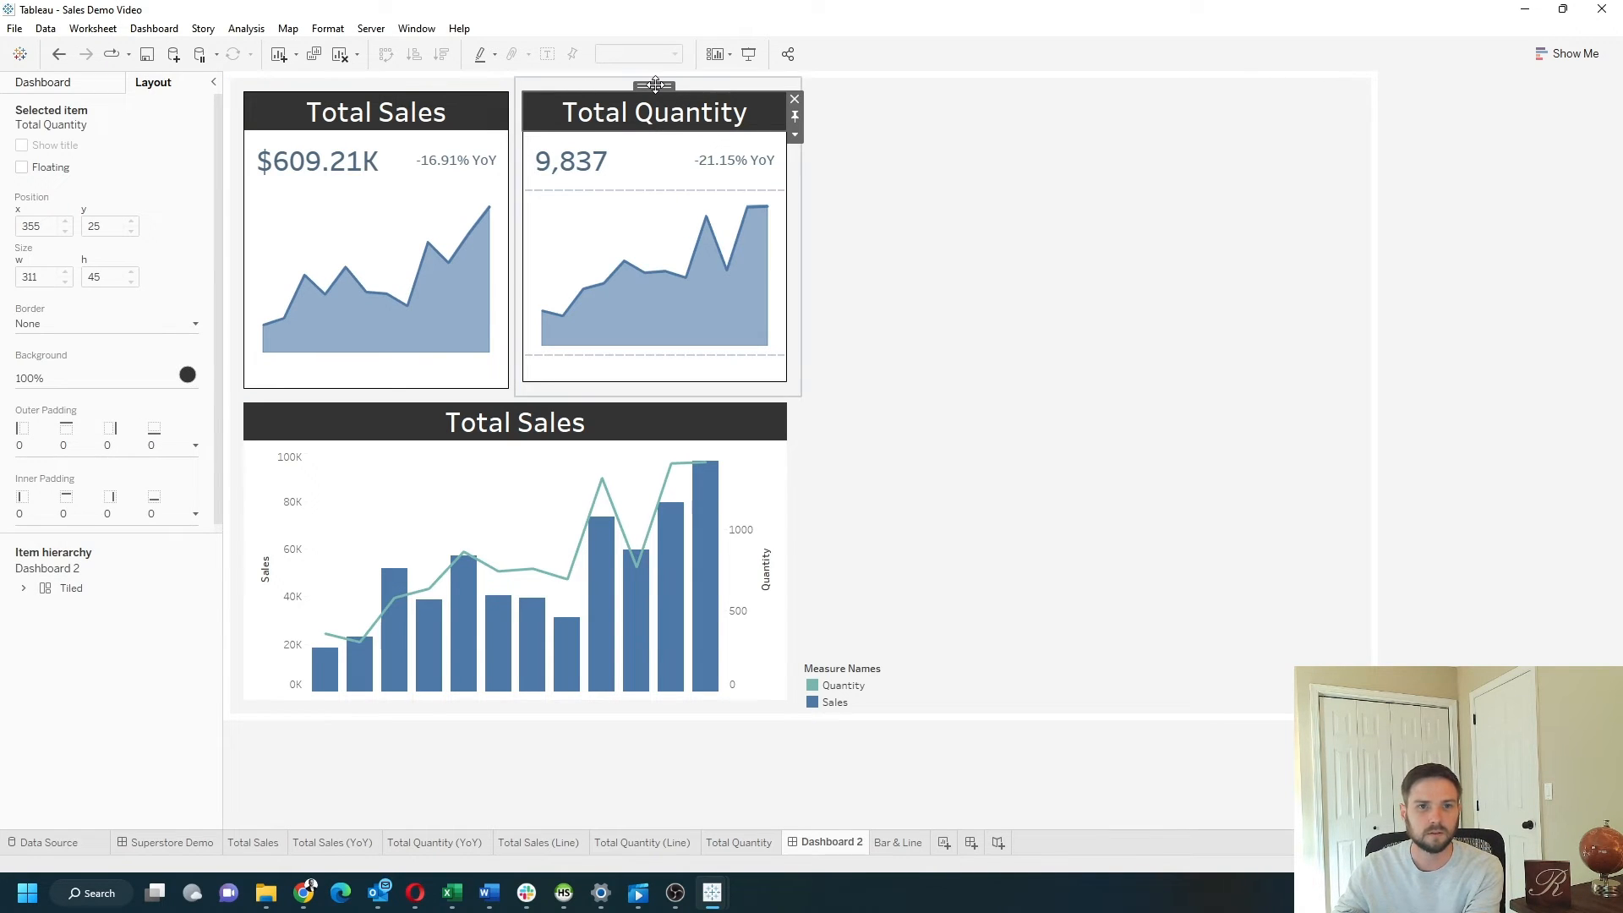
pyautogui.doubleClick(655, 85)
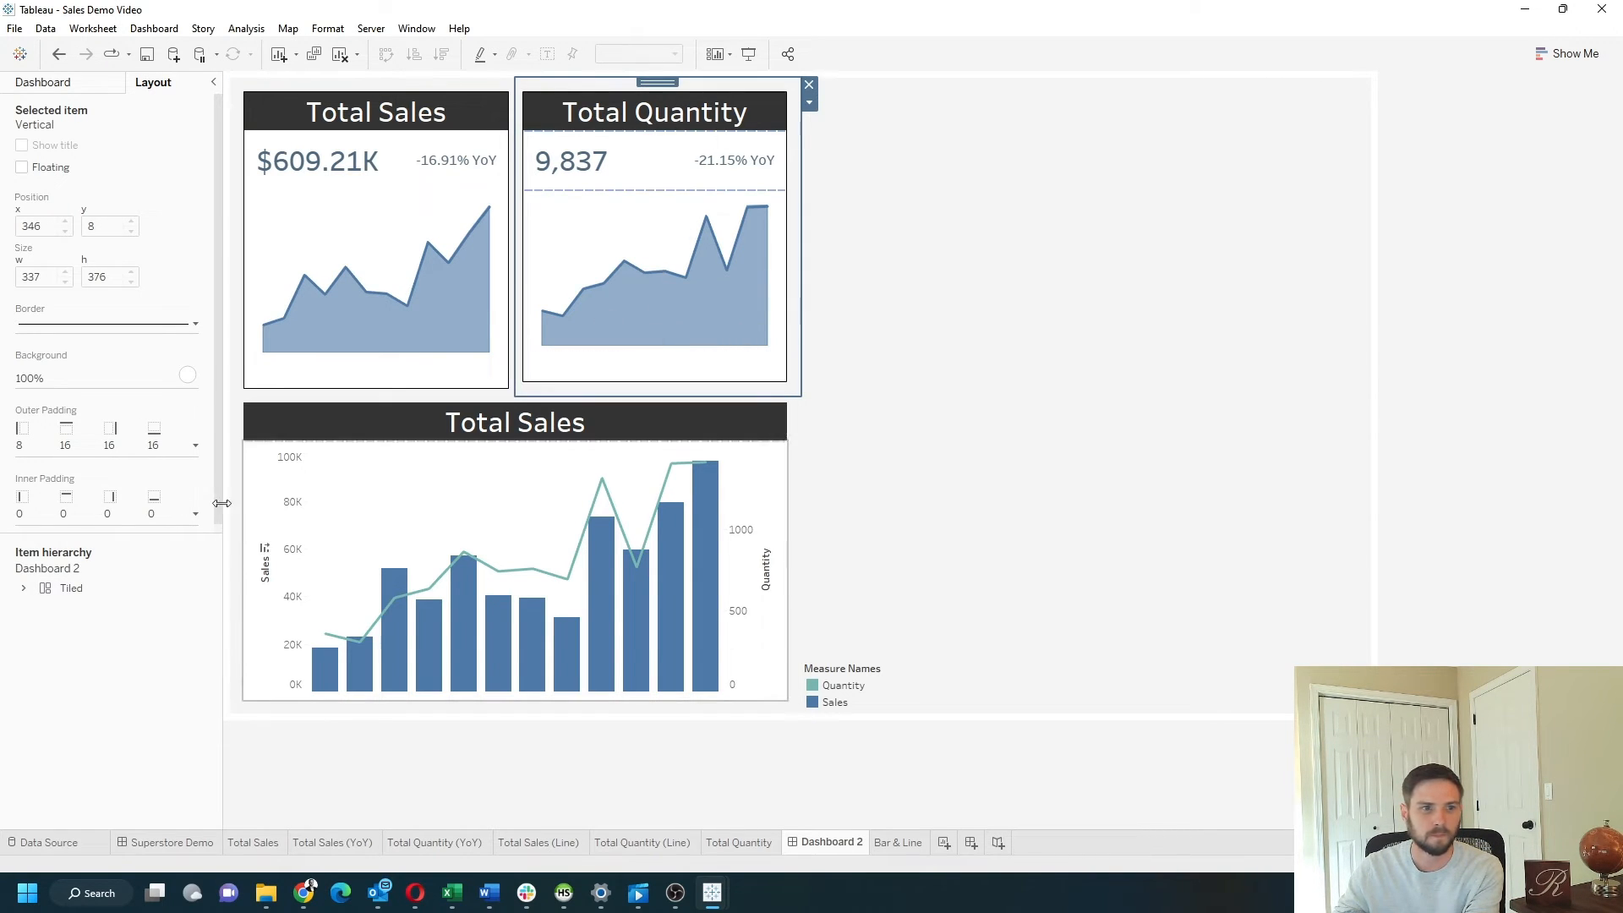
pyautogui.click(154, 444)
pyautogui.doubleClick(101, 594)
pyautogui.write('8')
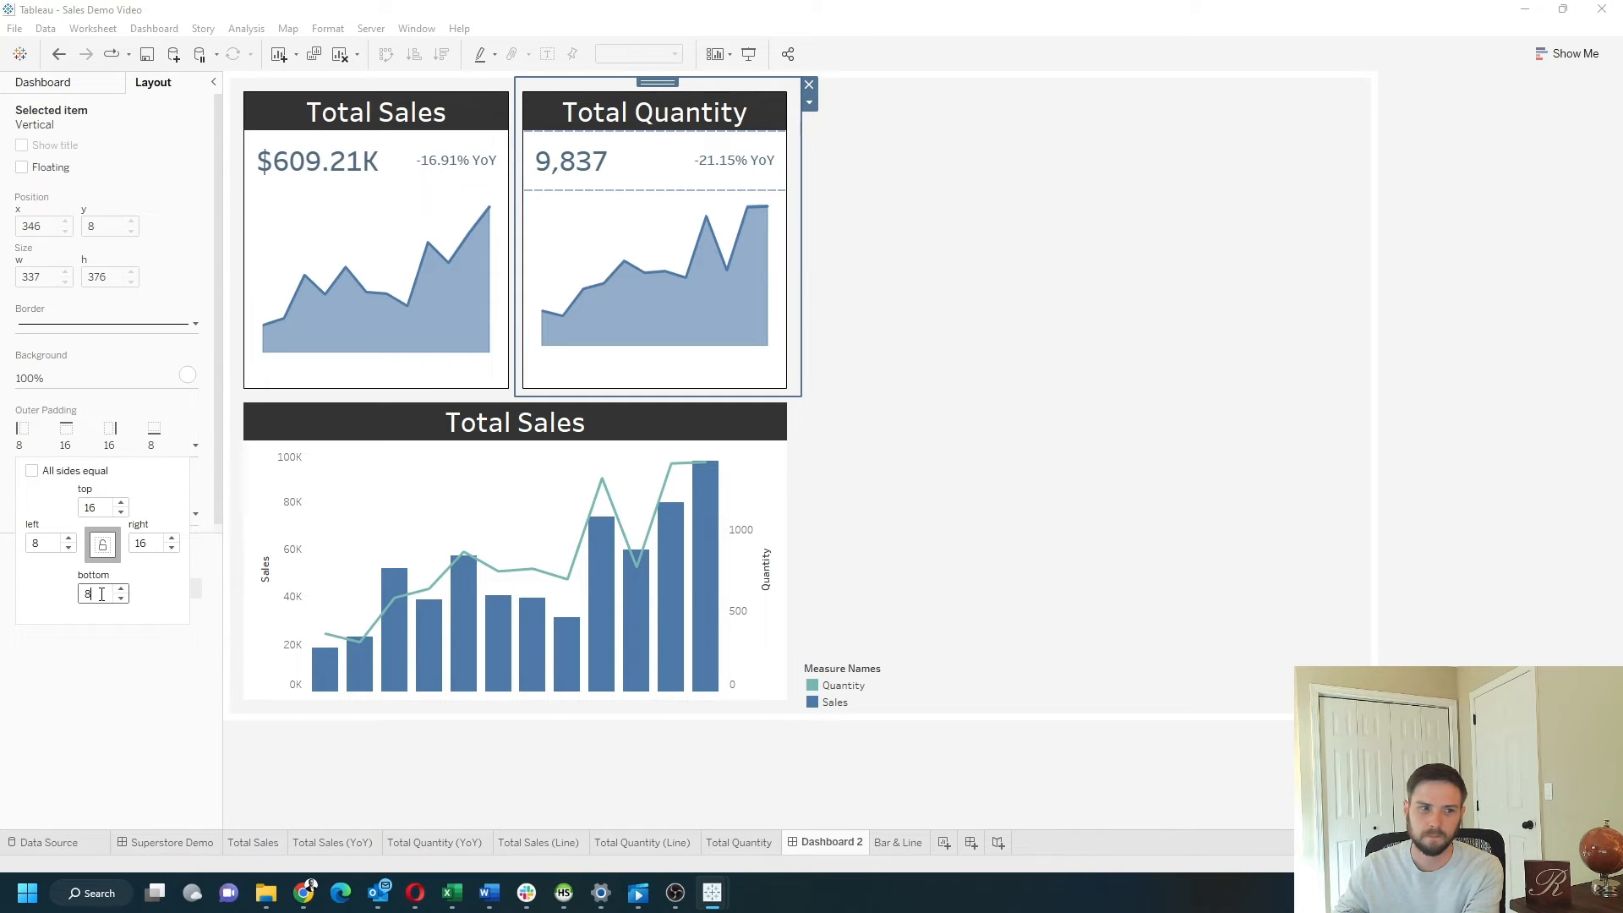
pyautogui.click(1028, 529)
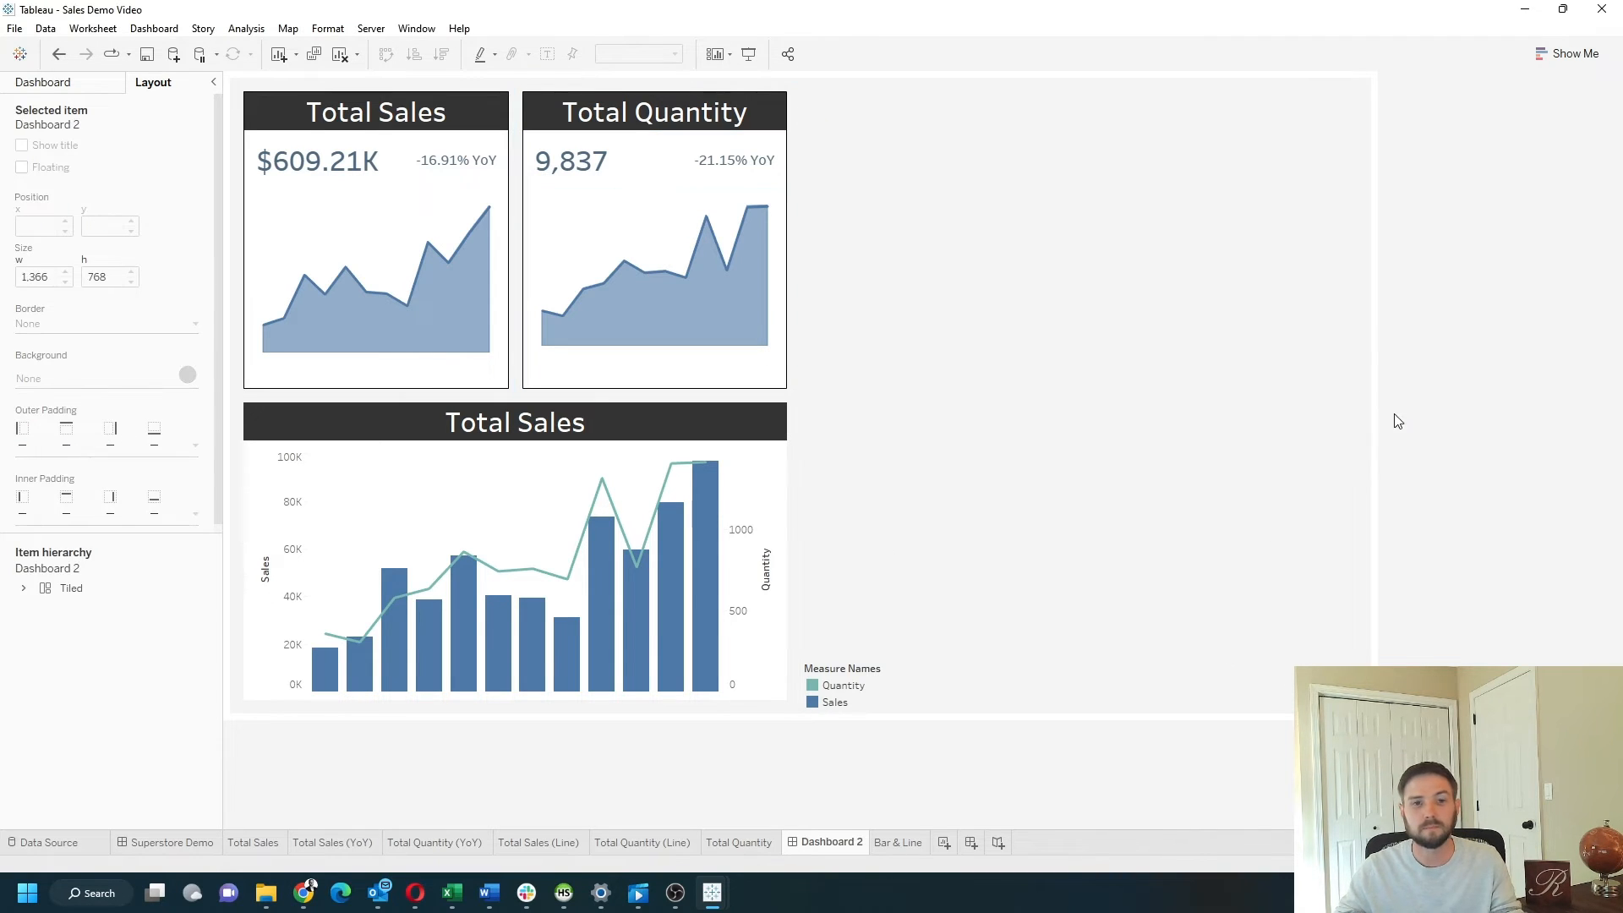
# Step: Add a thin dark solid border around the vertical container holding the title bar and the Bar & Line chart
pyautogui.click(552, 423)
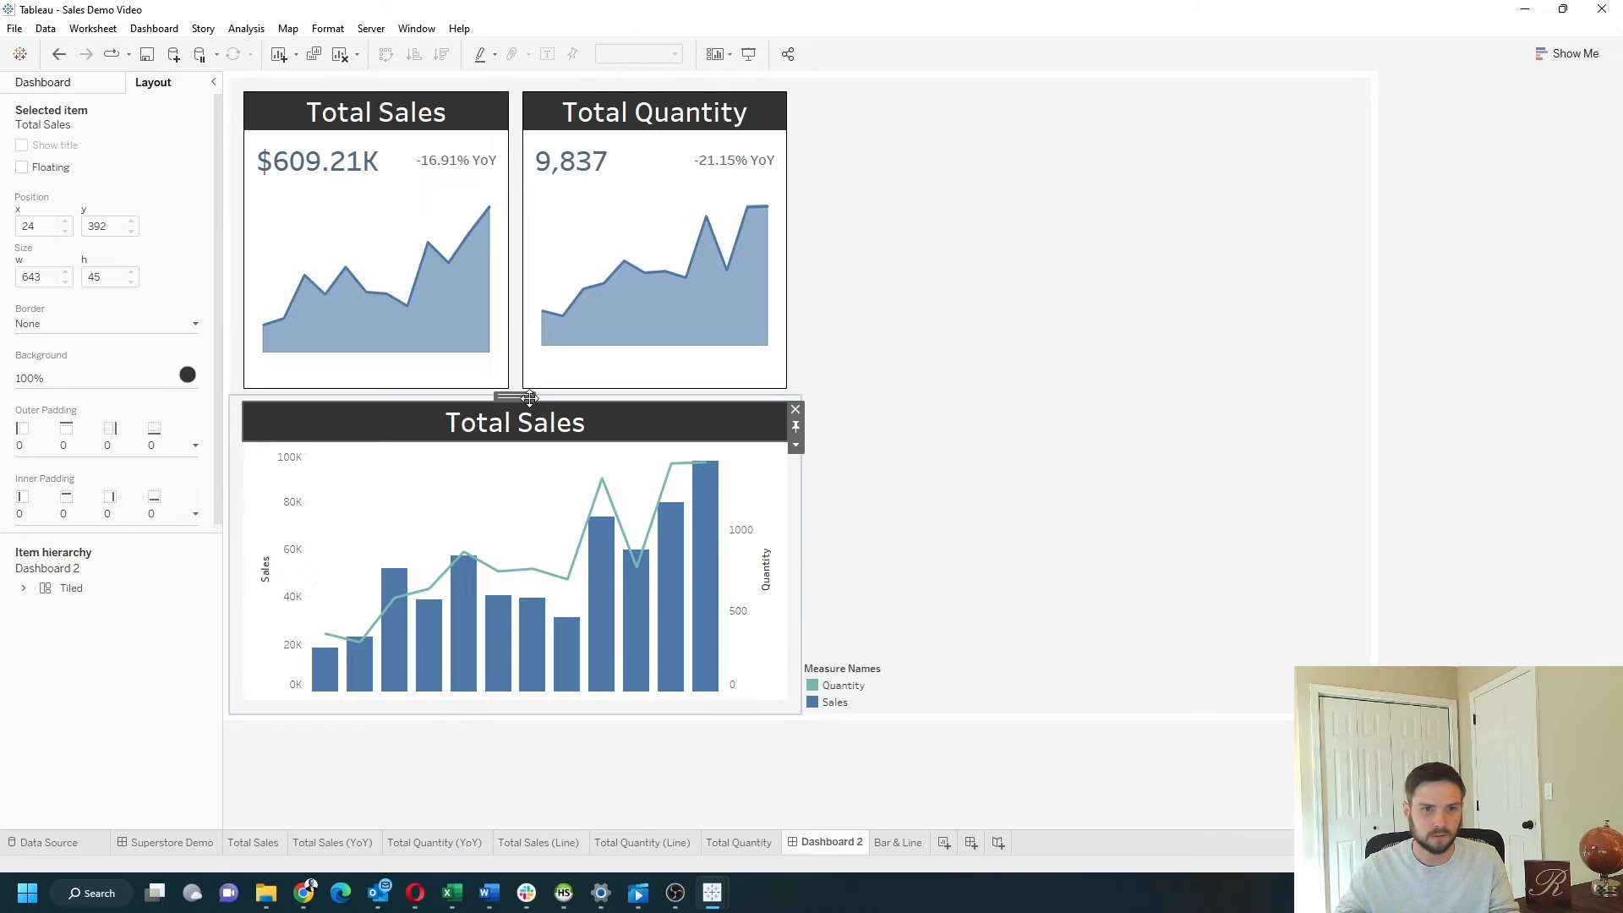
pyautogui.doubleClick(517, 396)
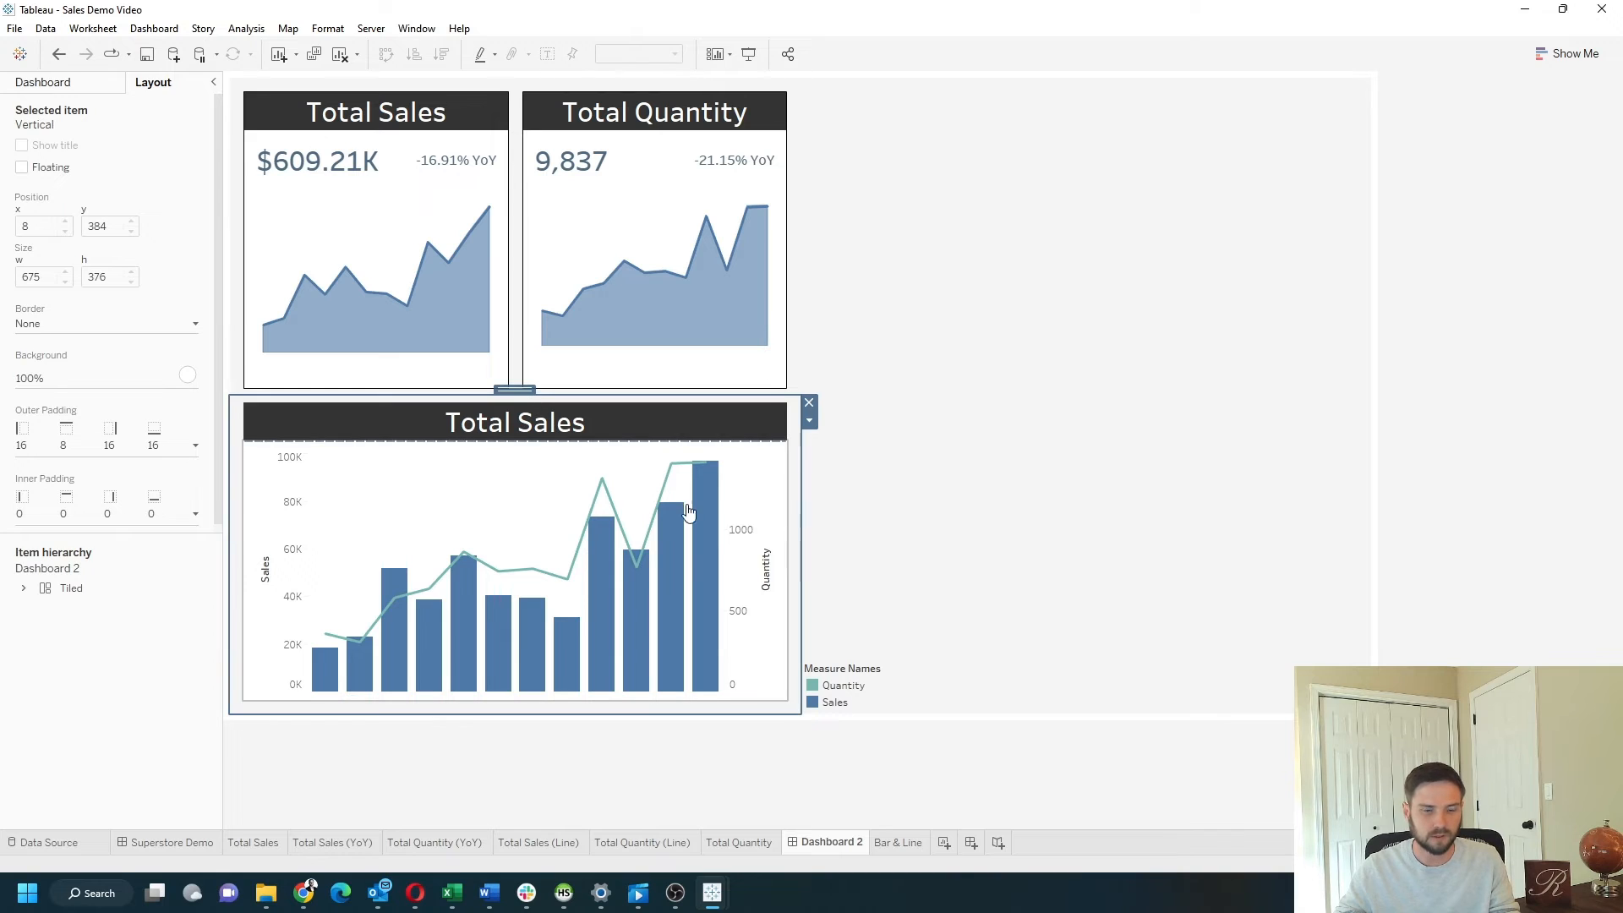
pyautogui.click(93, 329)
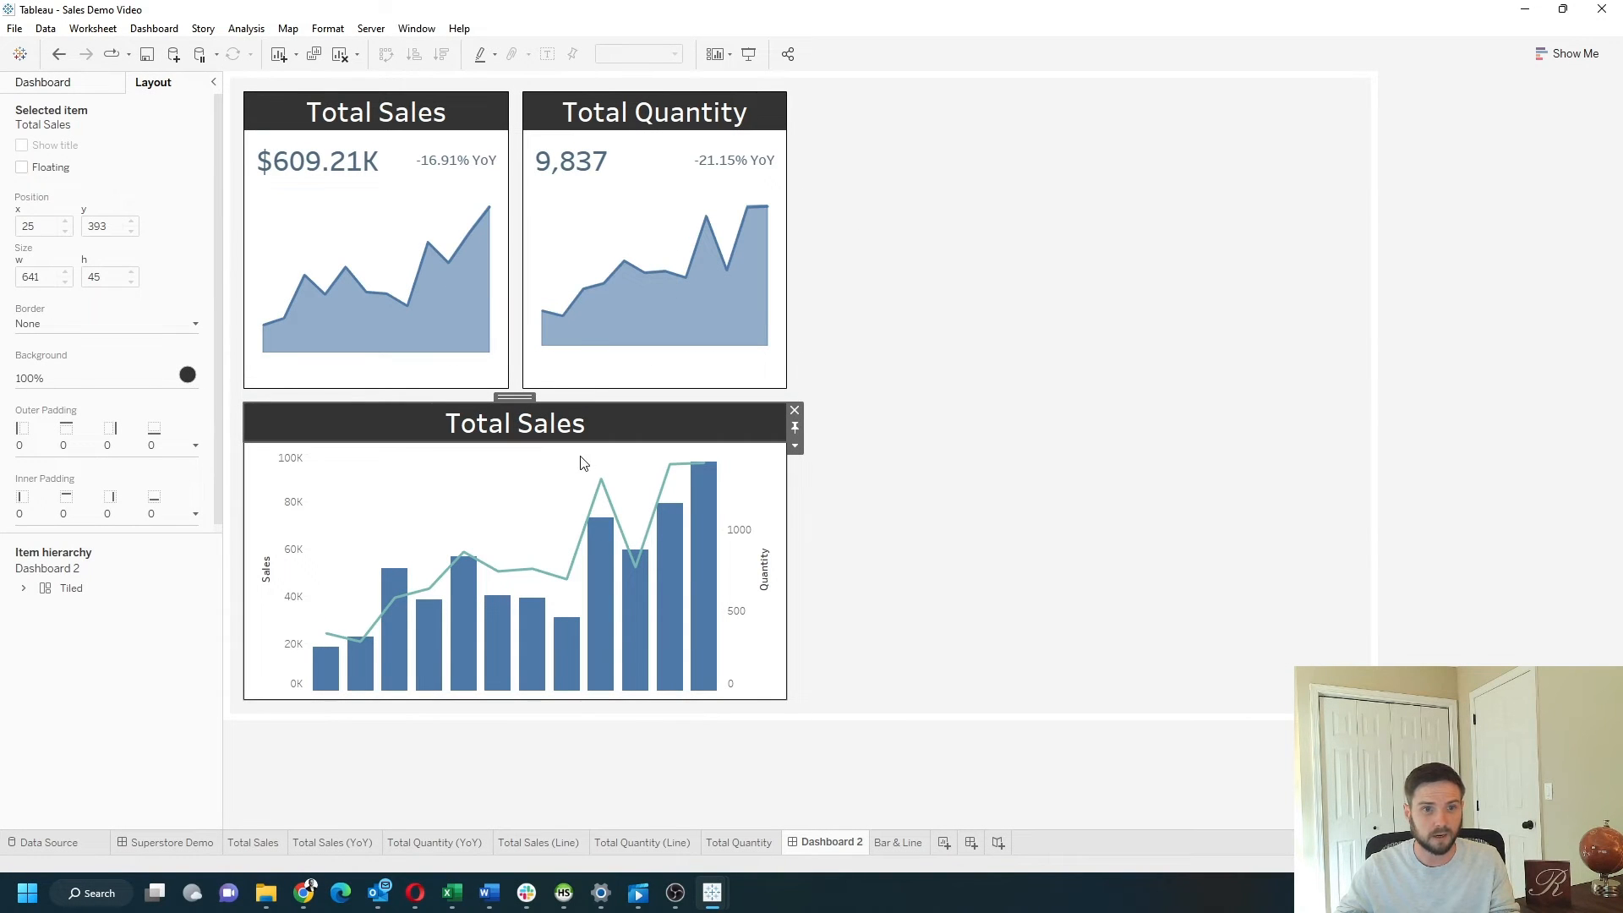
# Step: Turn off even distribution in the main vertical container and shorten the KPI row to give the Bar & Line card more height
pyautogui.click(519, 402)
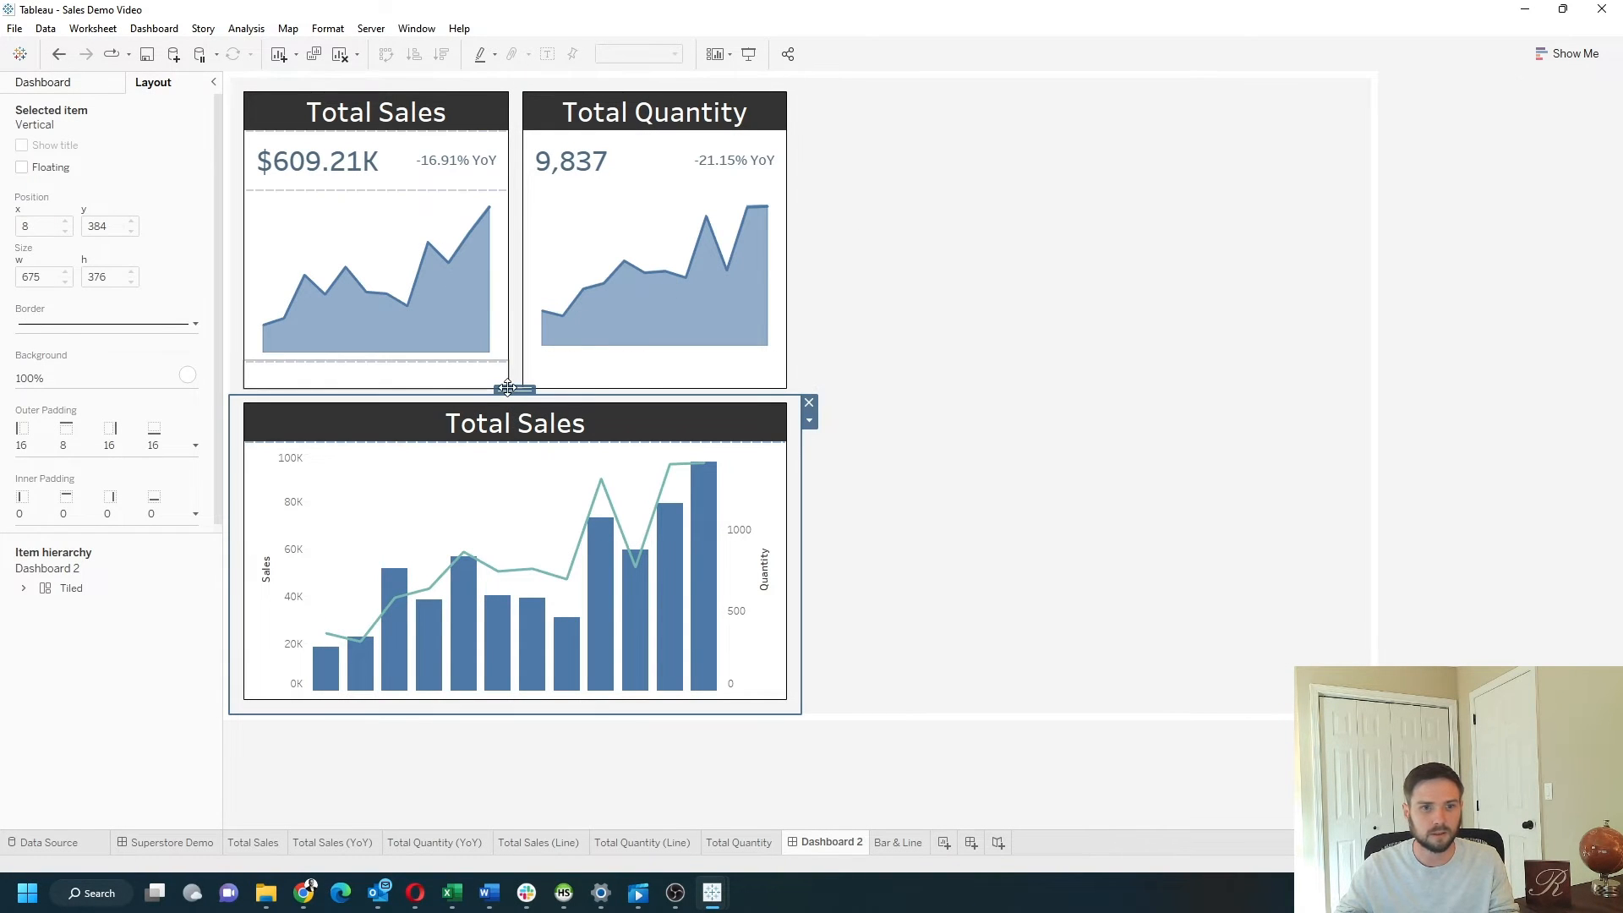
pyautogui.doubleClick(514, 390)
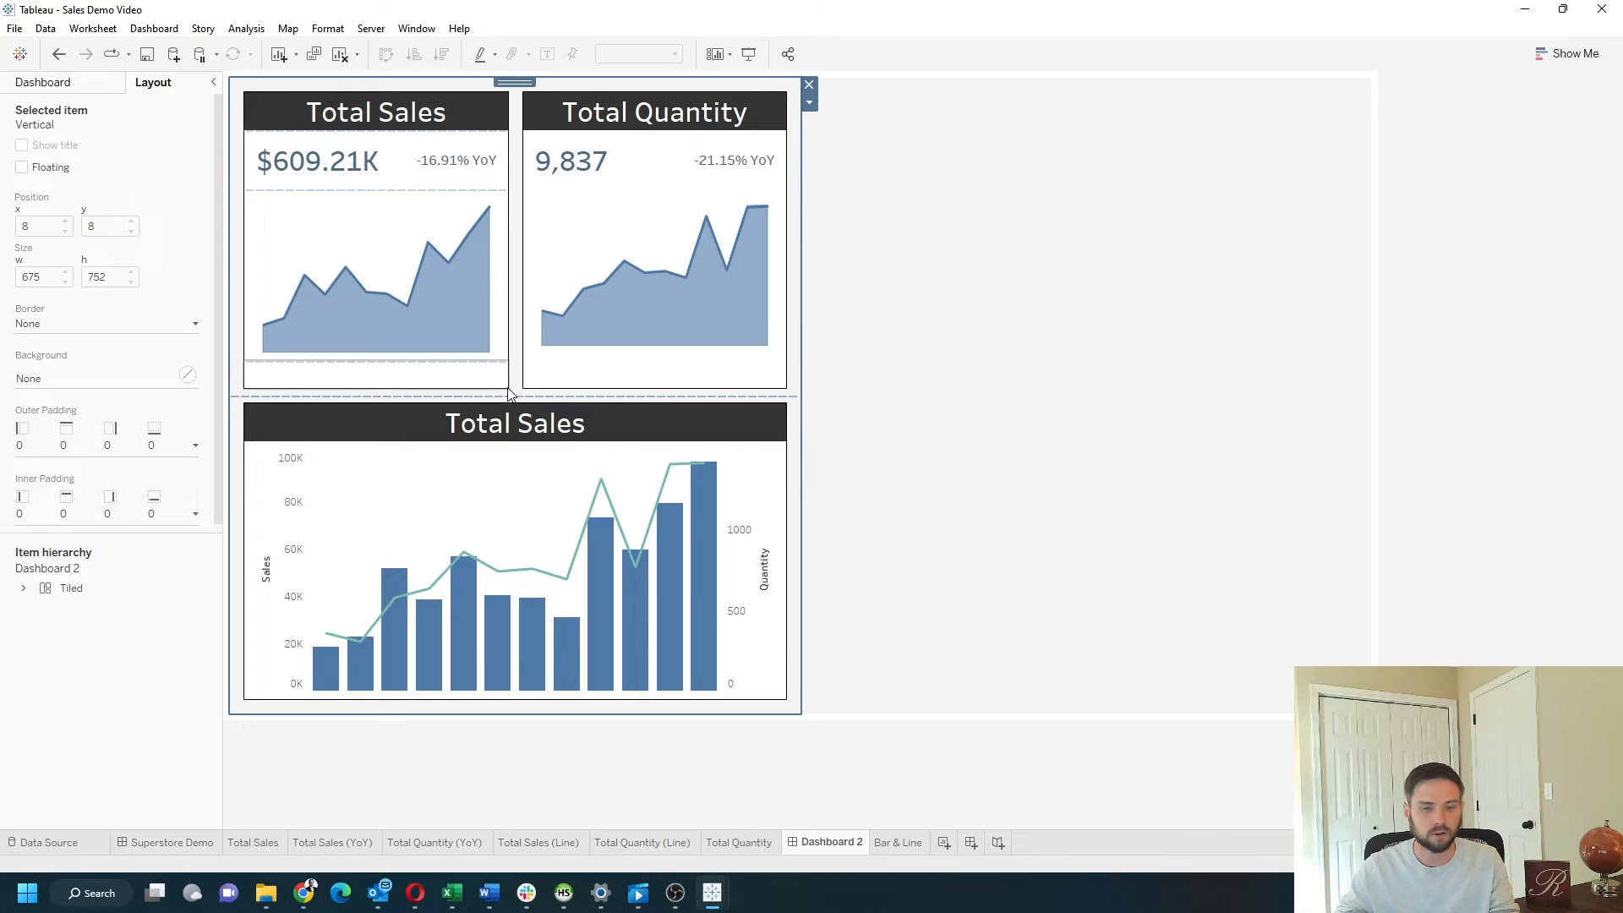
pyautogui.click(809, 103)
pyautogui.click(889, 142)
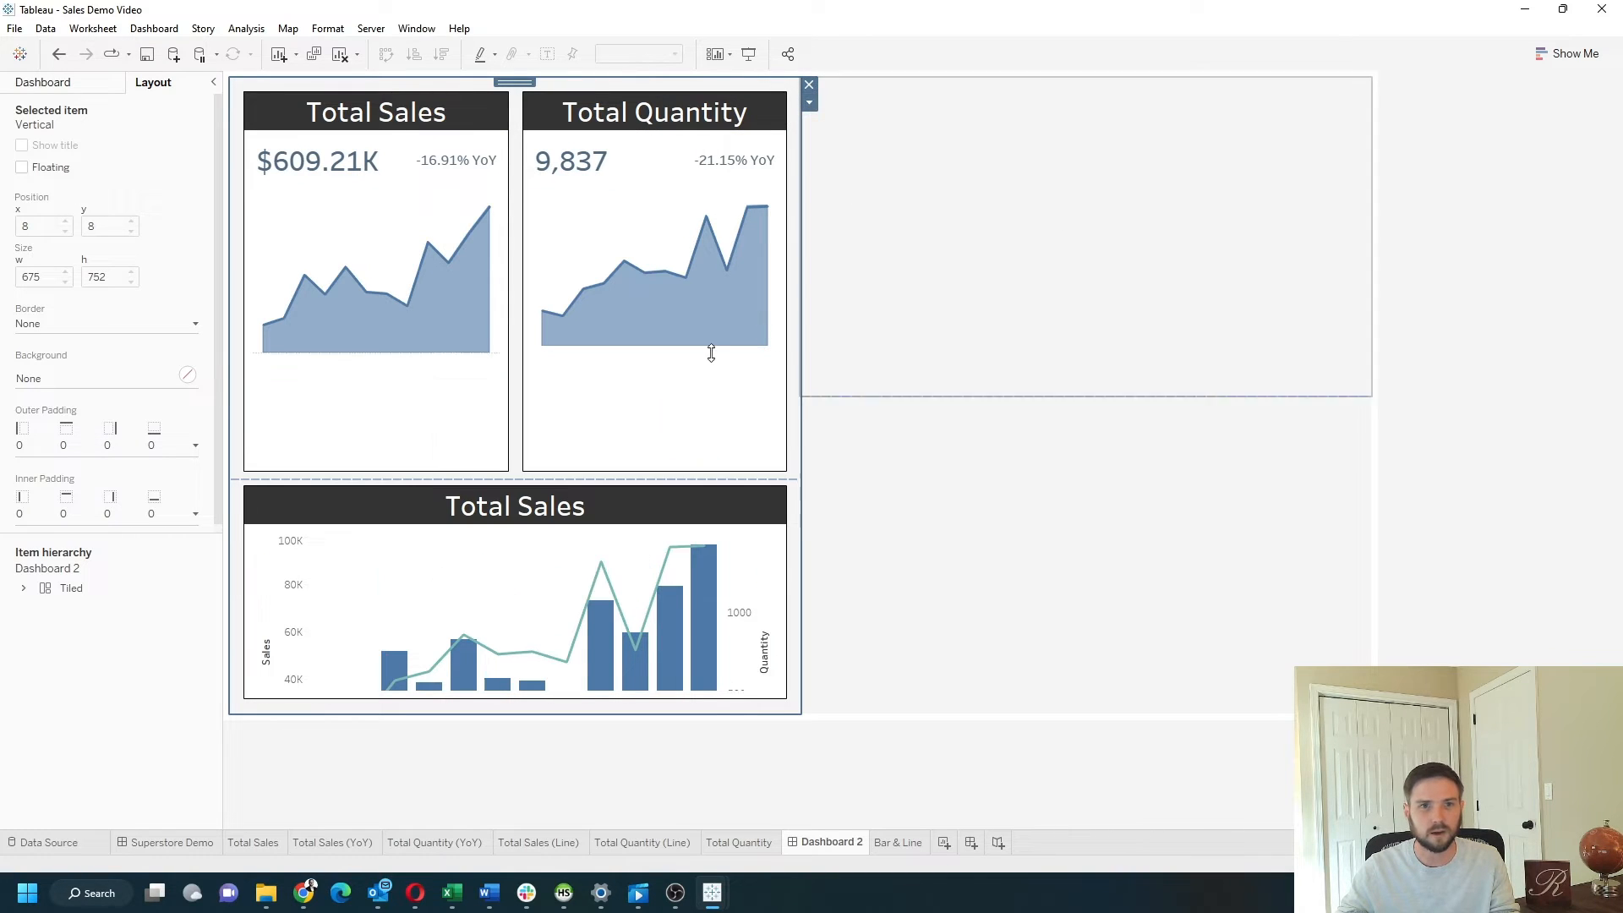
pyautogui.moveTo(614, 477); pyautogui.dragTo(592, 293)
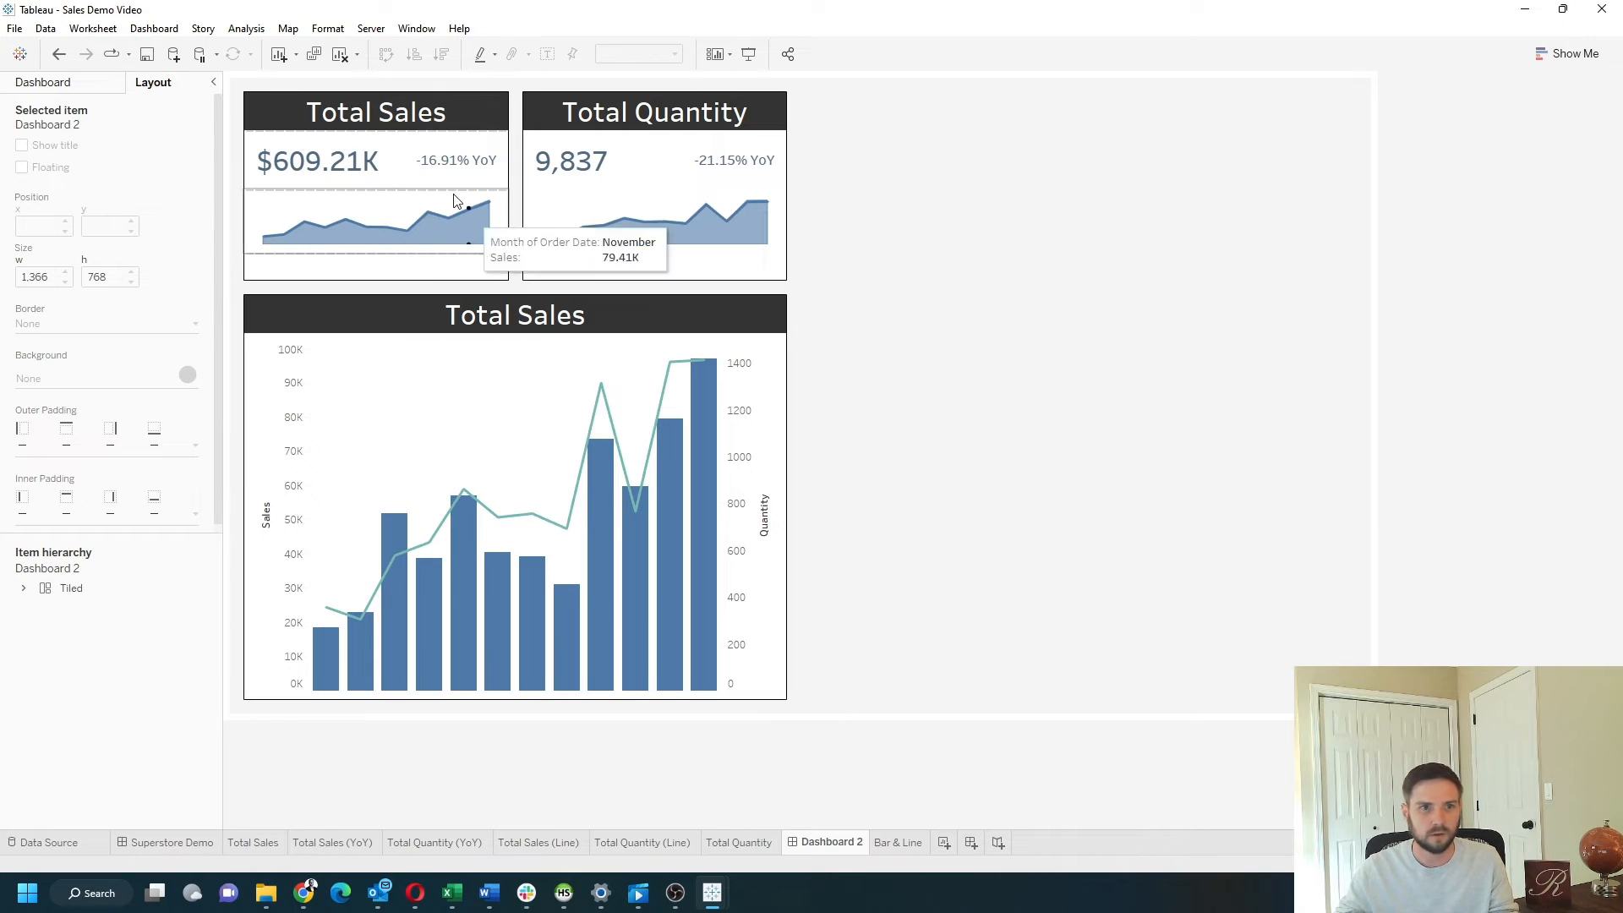
# Step: Change the title above the Bar & Line chart to "Total Sales & Quantity By Month"
pyautogui.click(444, 114)
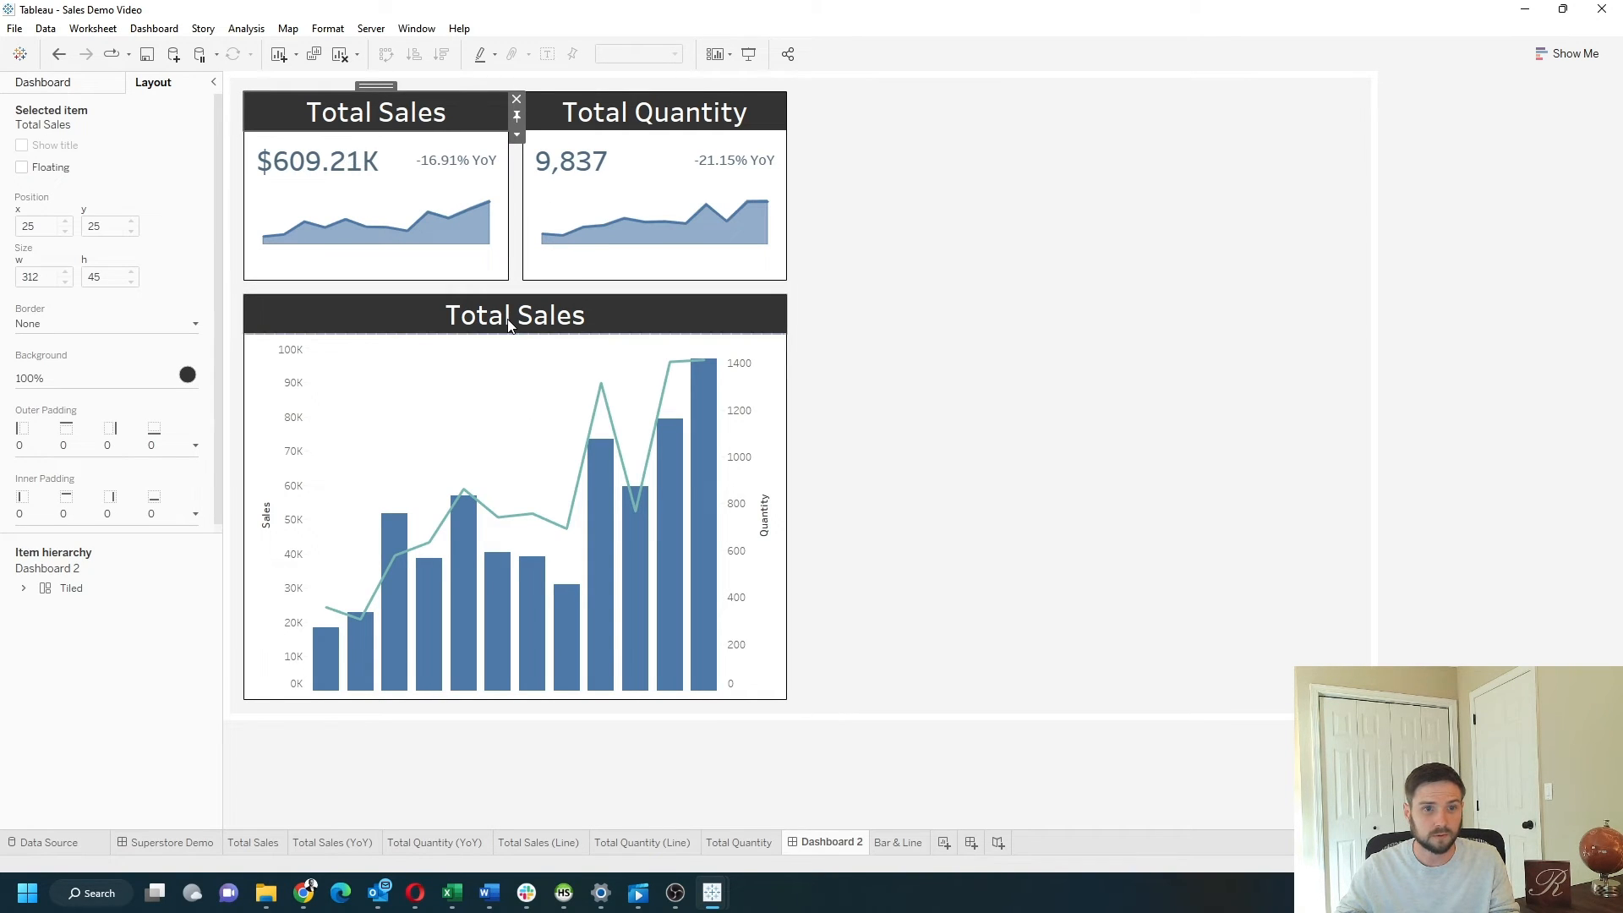
pyautogui.doubleClick(549, 319)
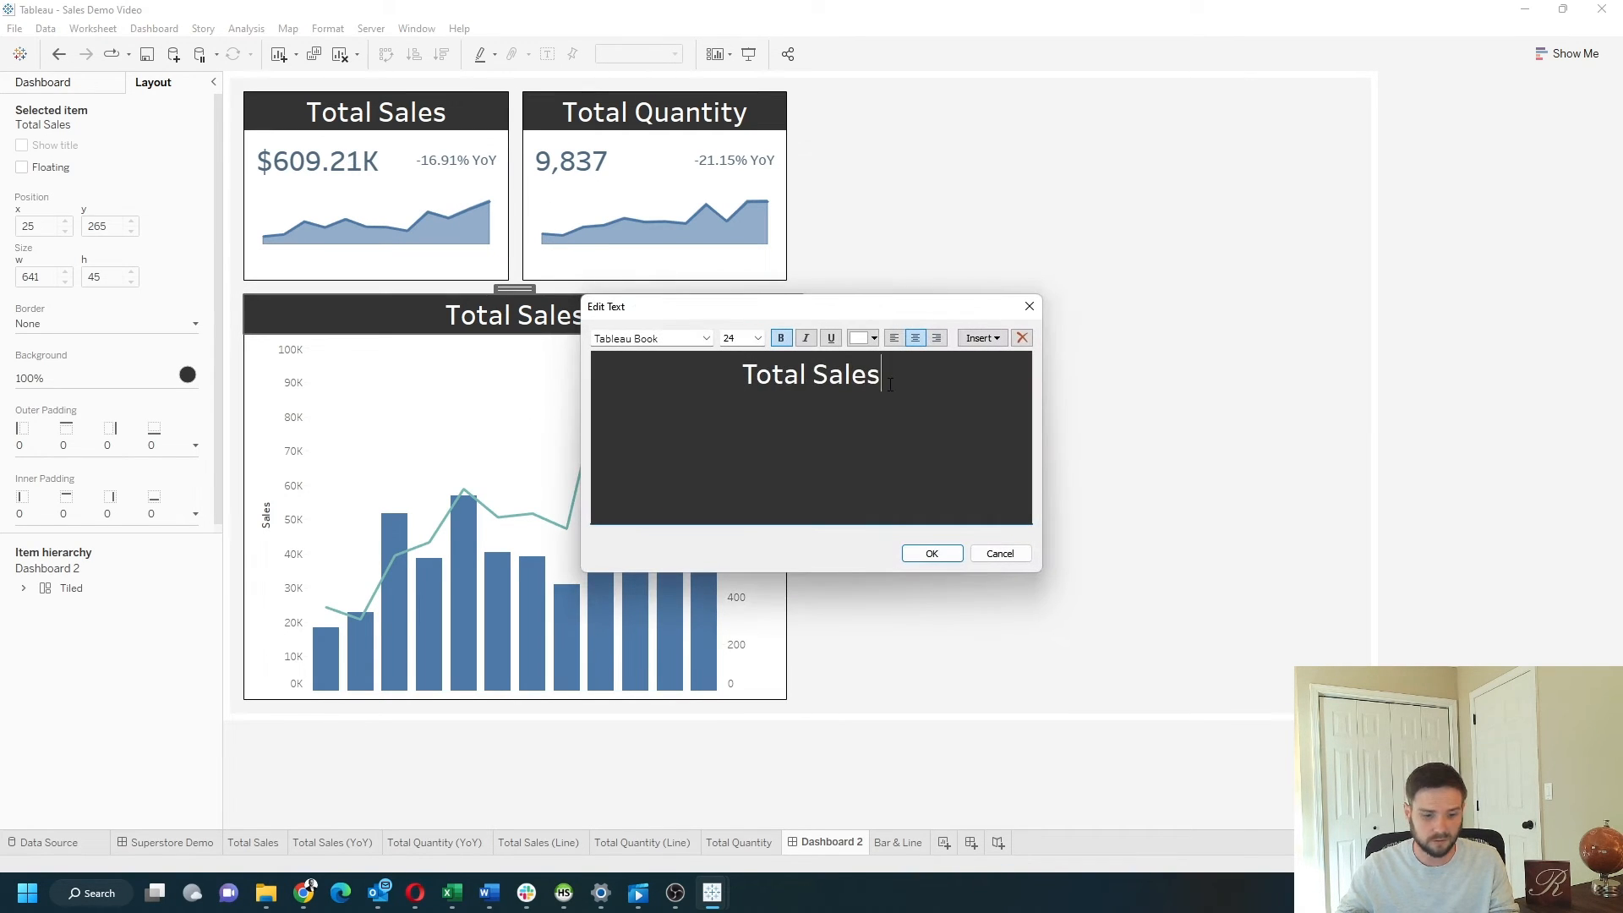
pyautogui.write('& Qu')
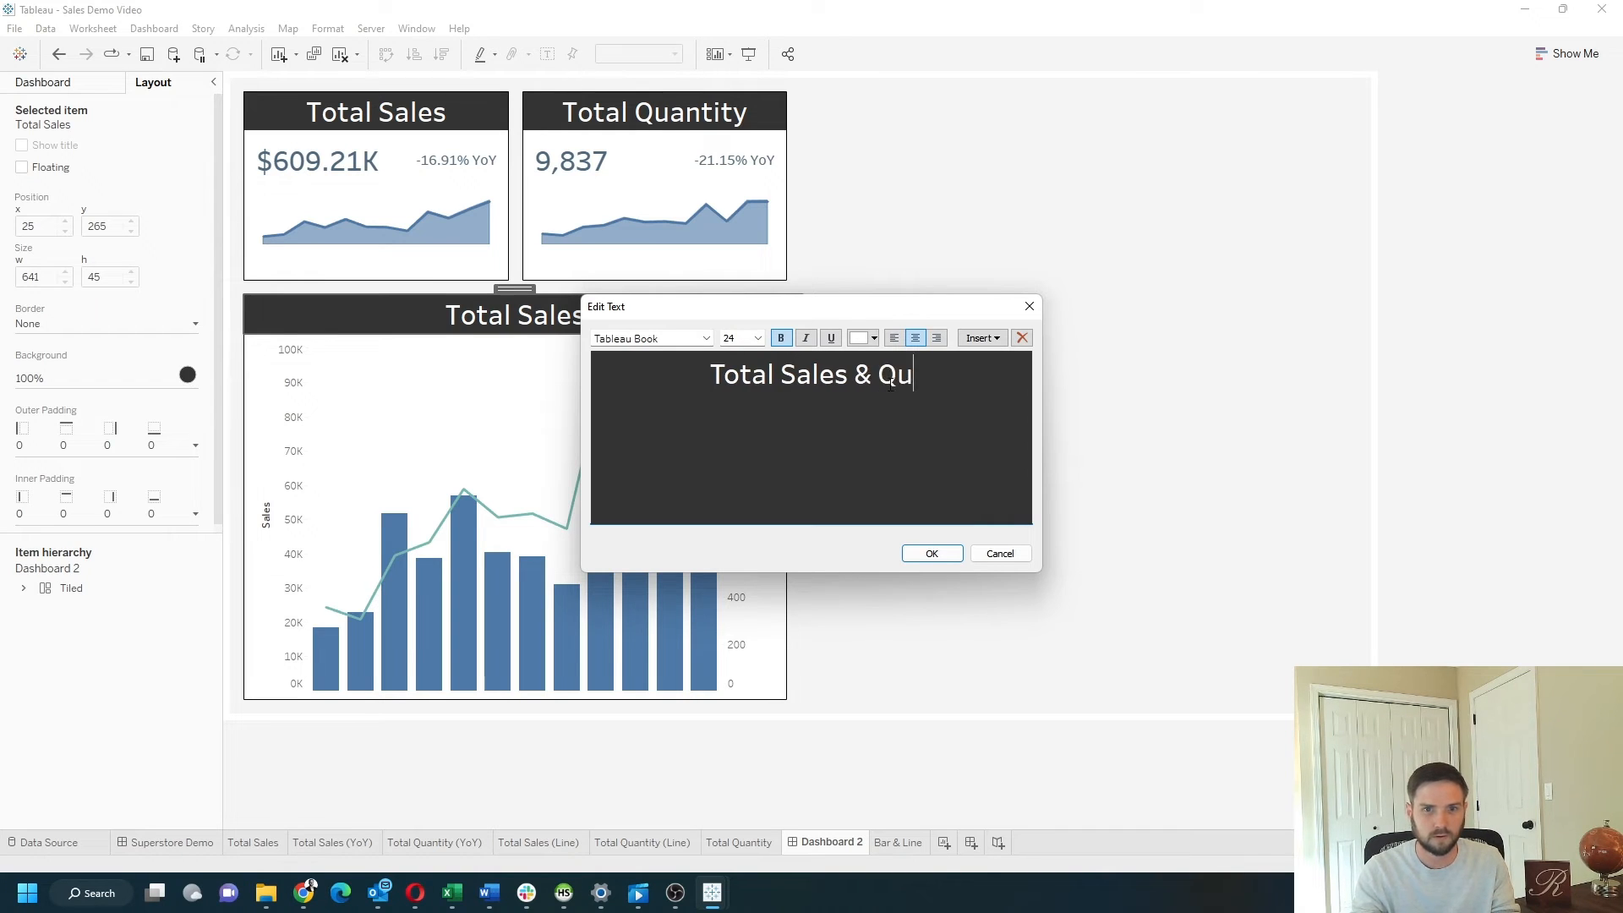
pyautogui.write('antity By Month')
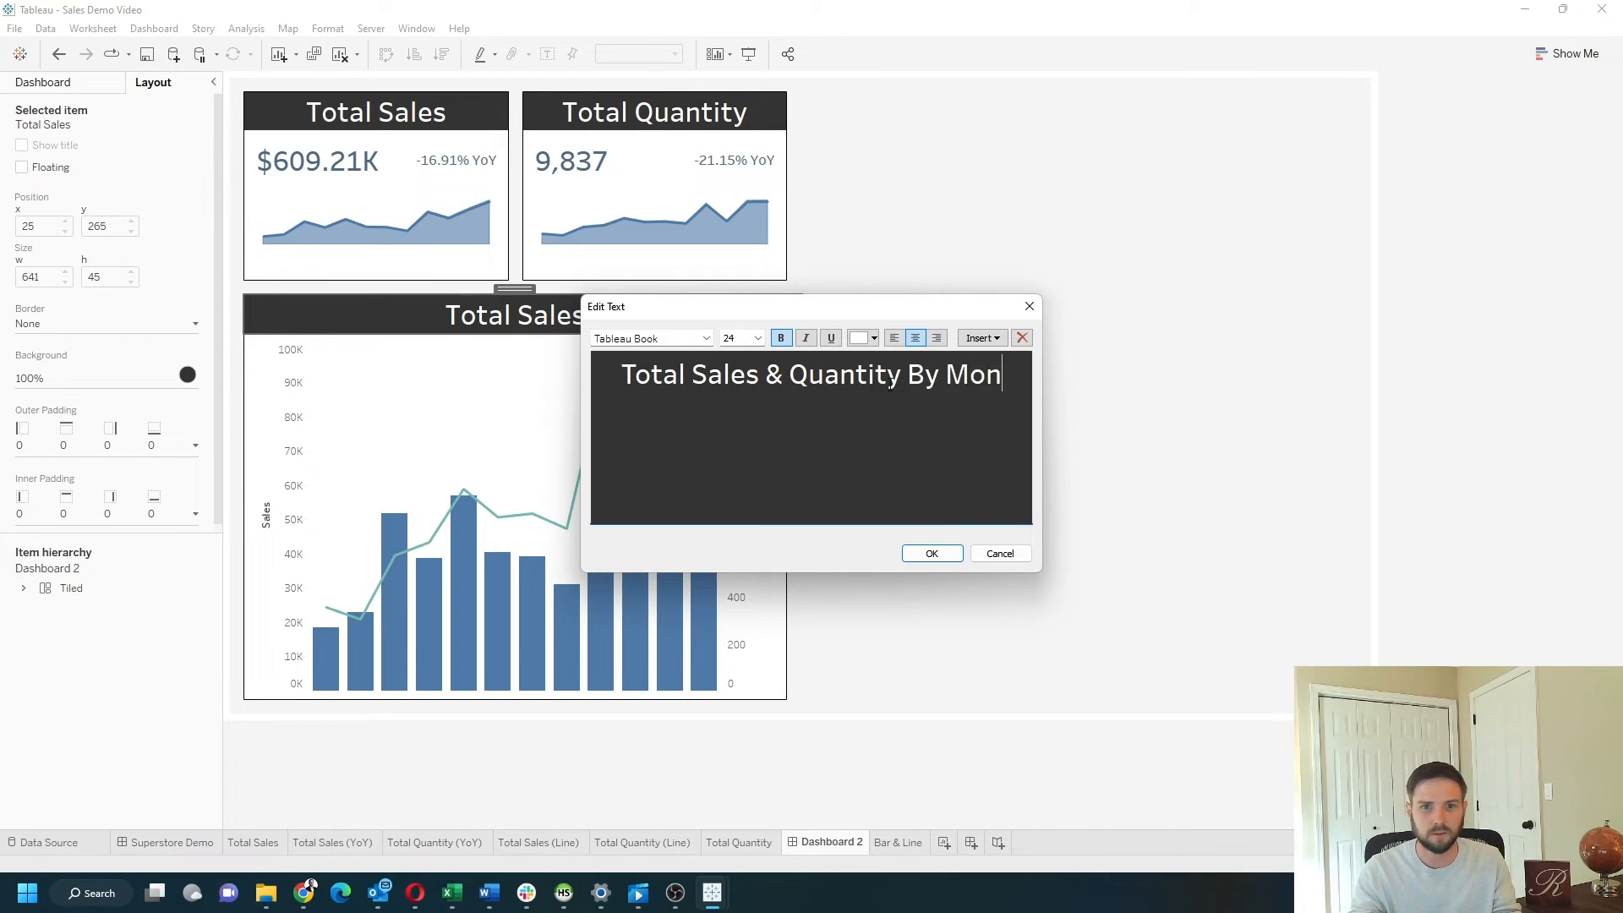
pyautogui.click(952, 554)
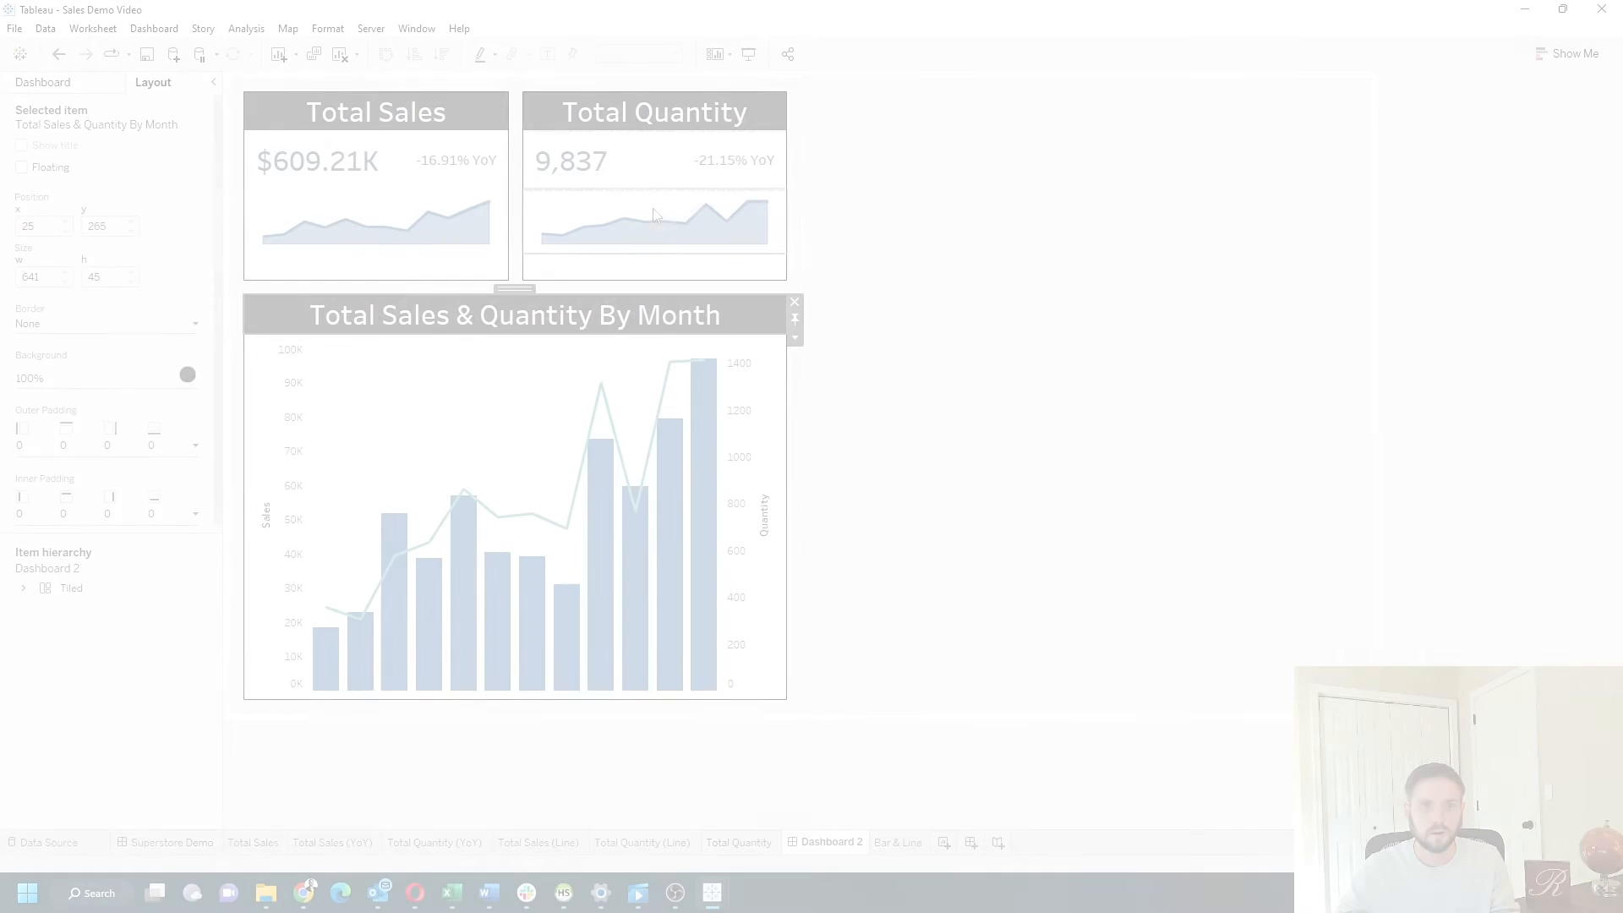
# Step: Copy the HTML code of the Quantity line's color from the Bar & Line worksheet, keeping the color assignment as it is
pyautogui.click(598, 160)
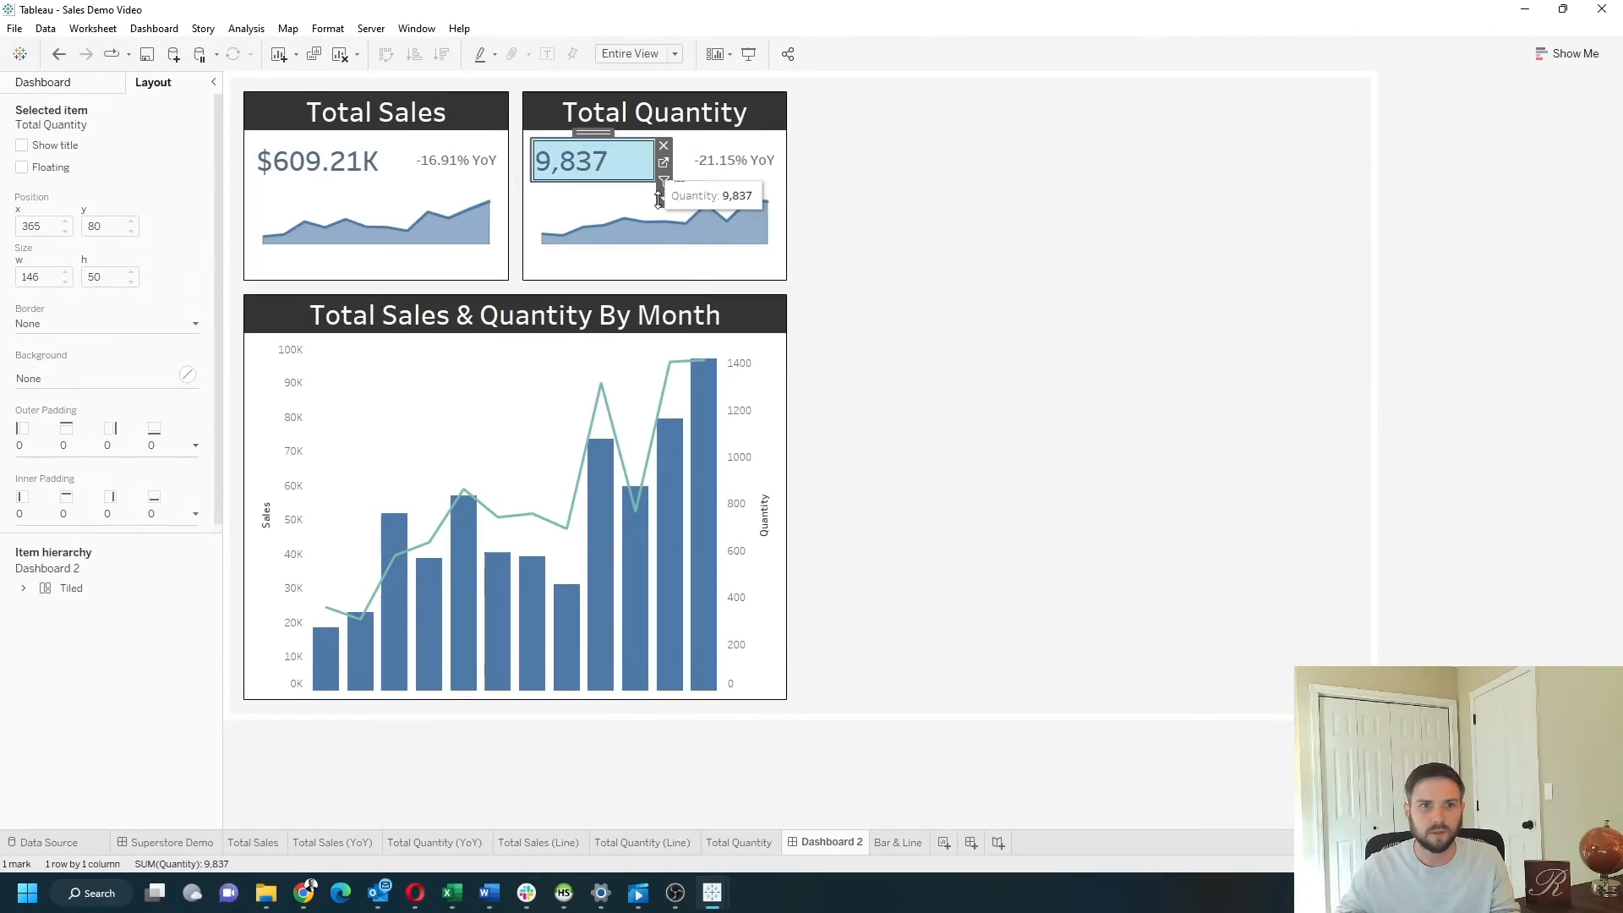
pyautogui.click(598, 161)
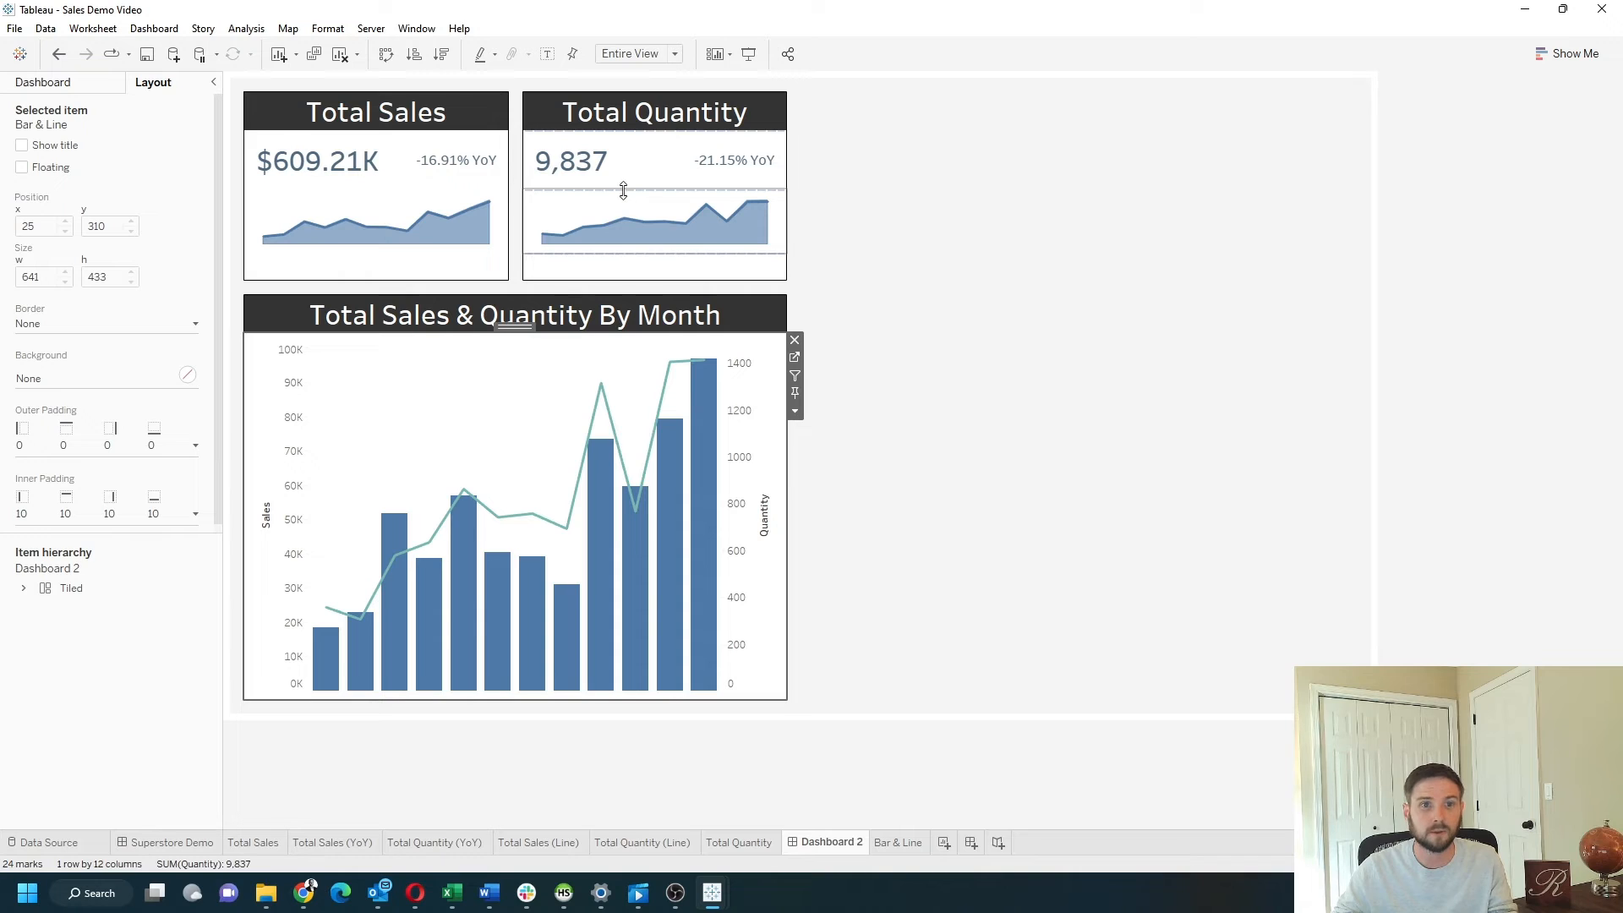
pyautogui.click(795, 360)
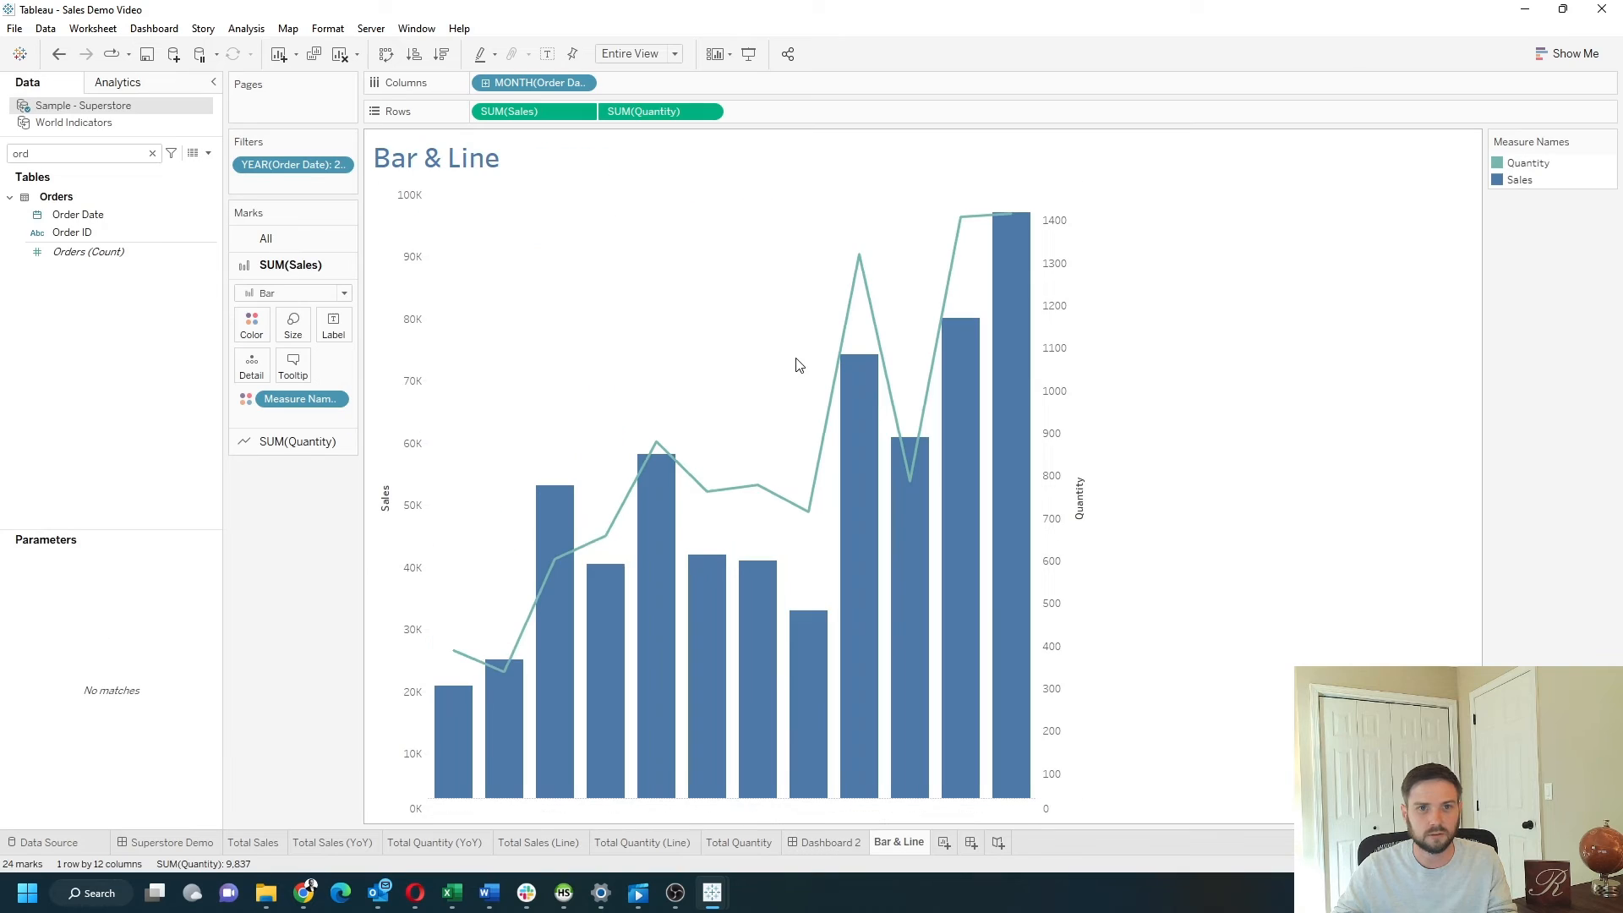
pyautogui.doubleClick(1500, 167)
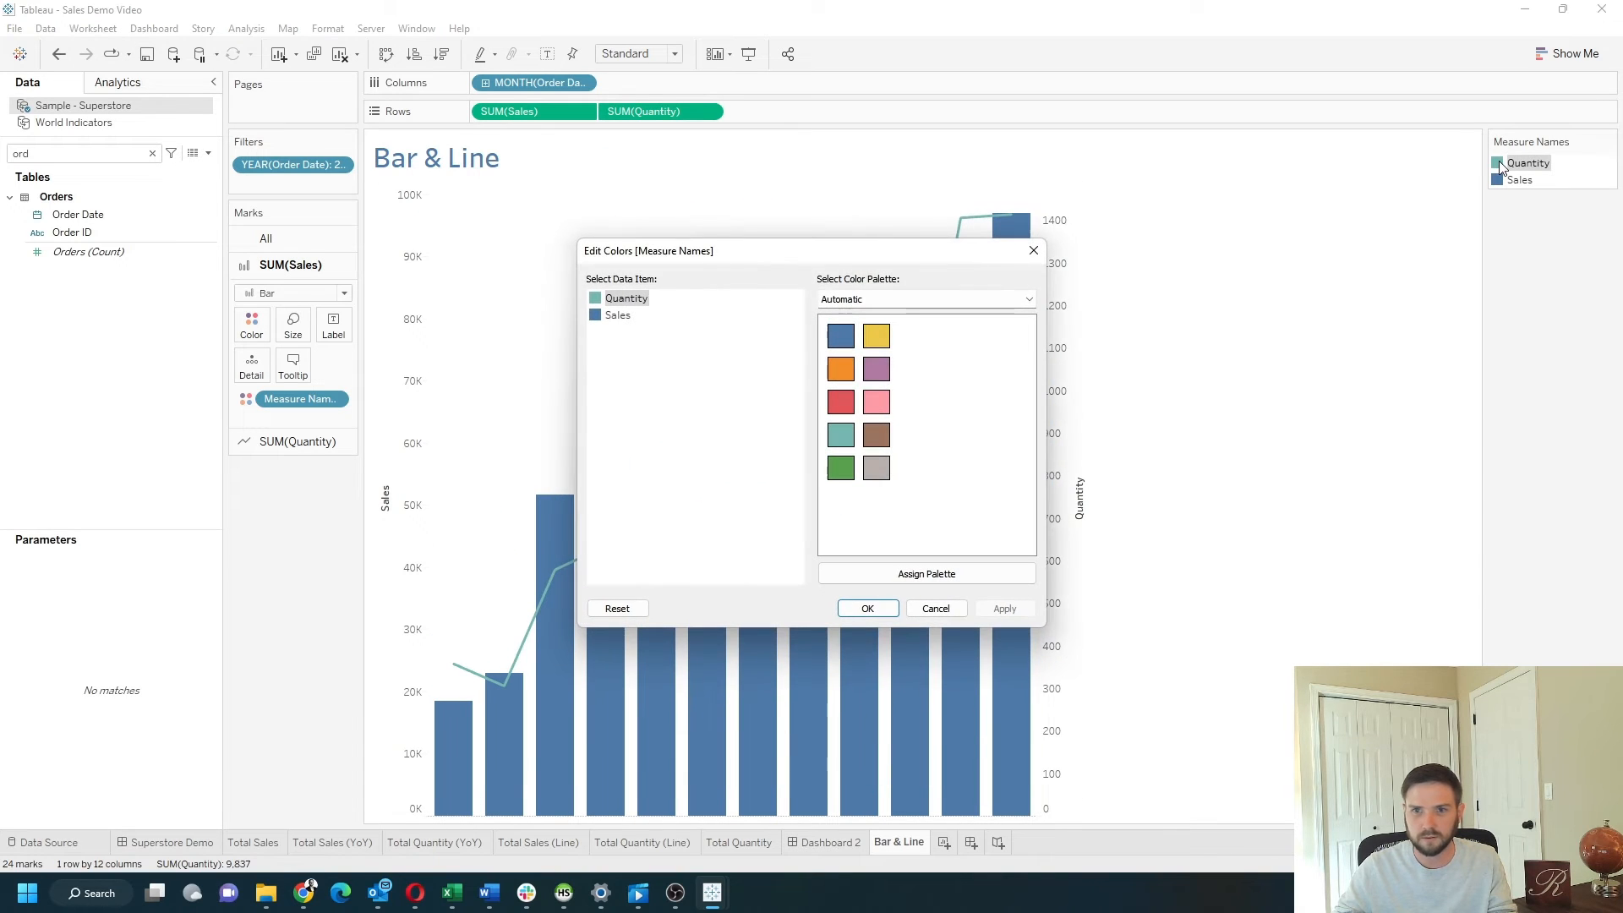
pyautogui.doubleClick(598, 300)
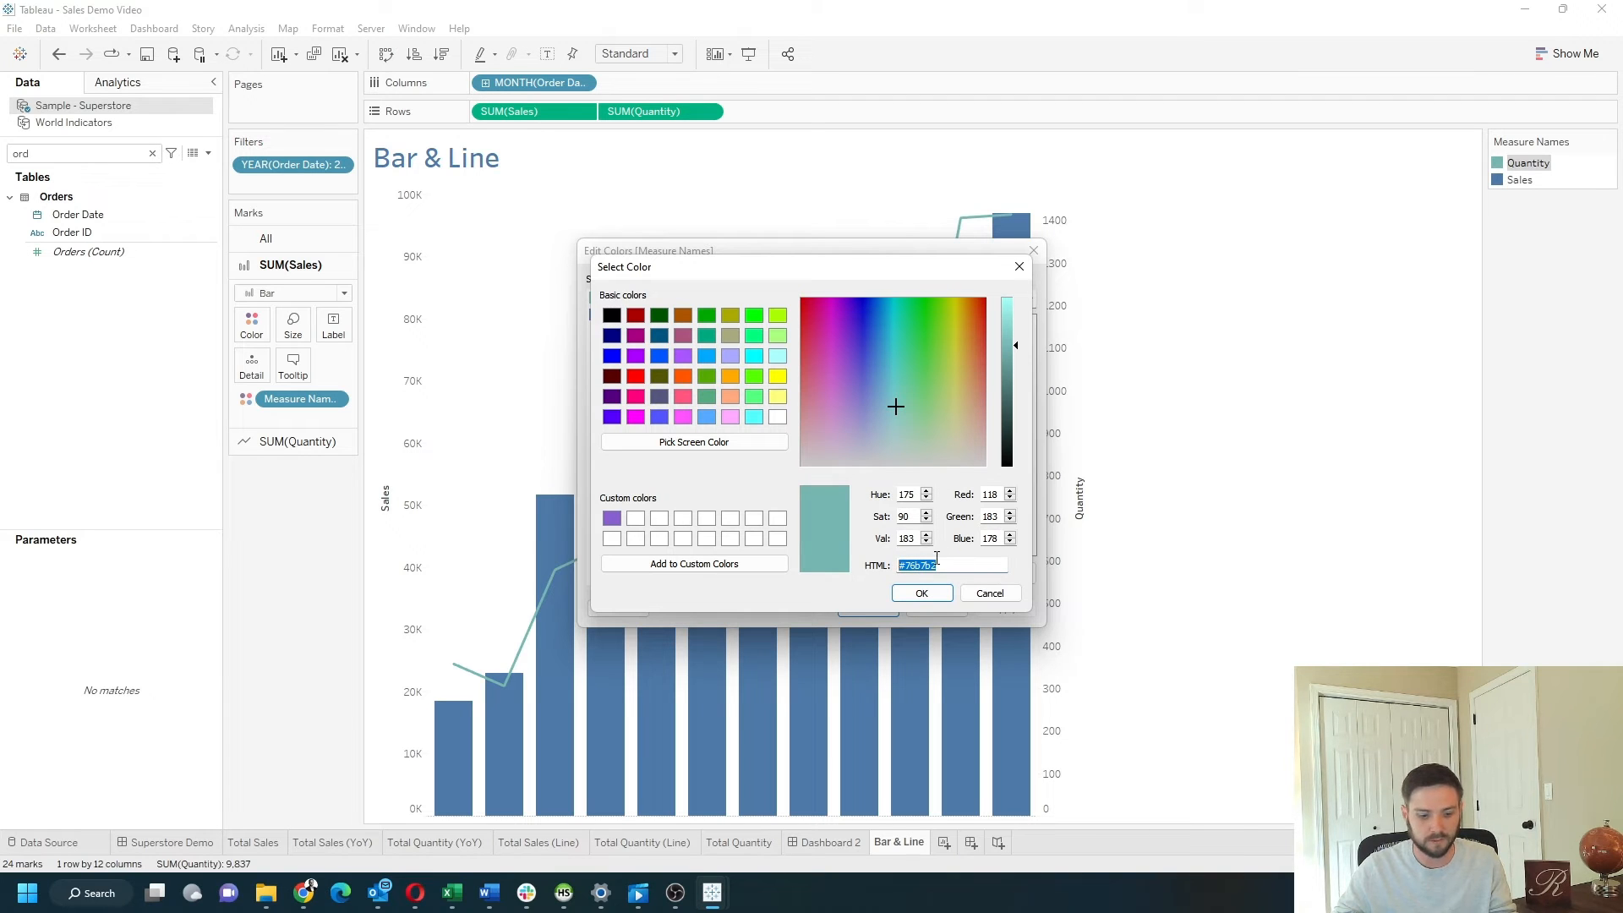
pyautogui.click(921, 593)
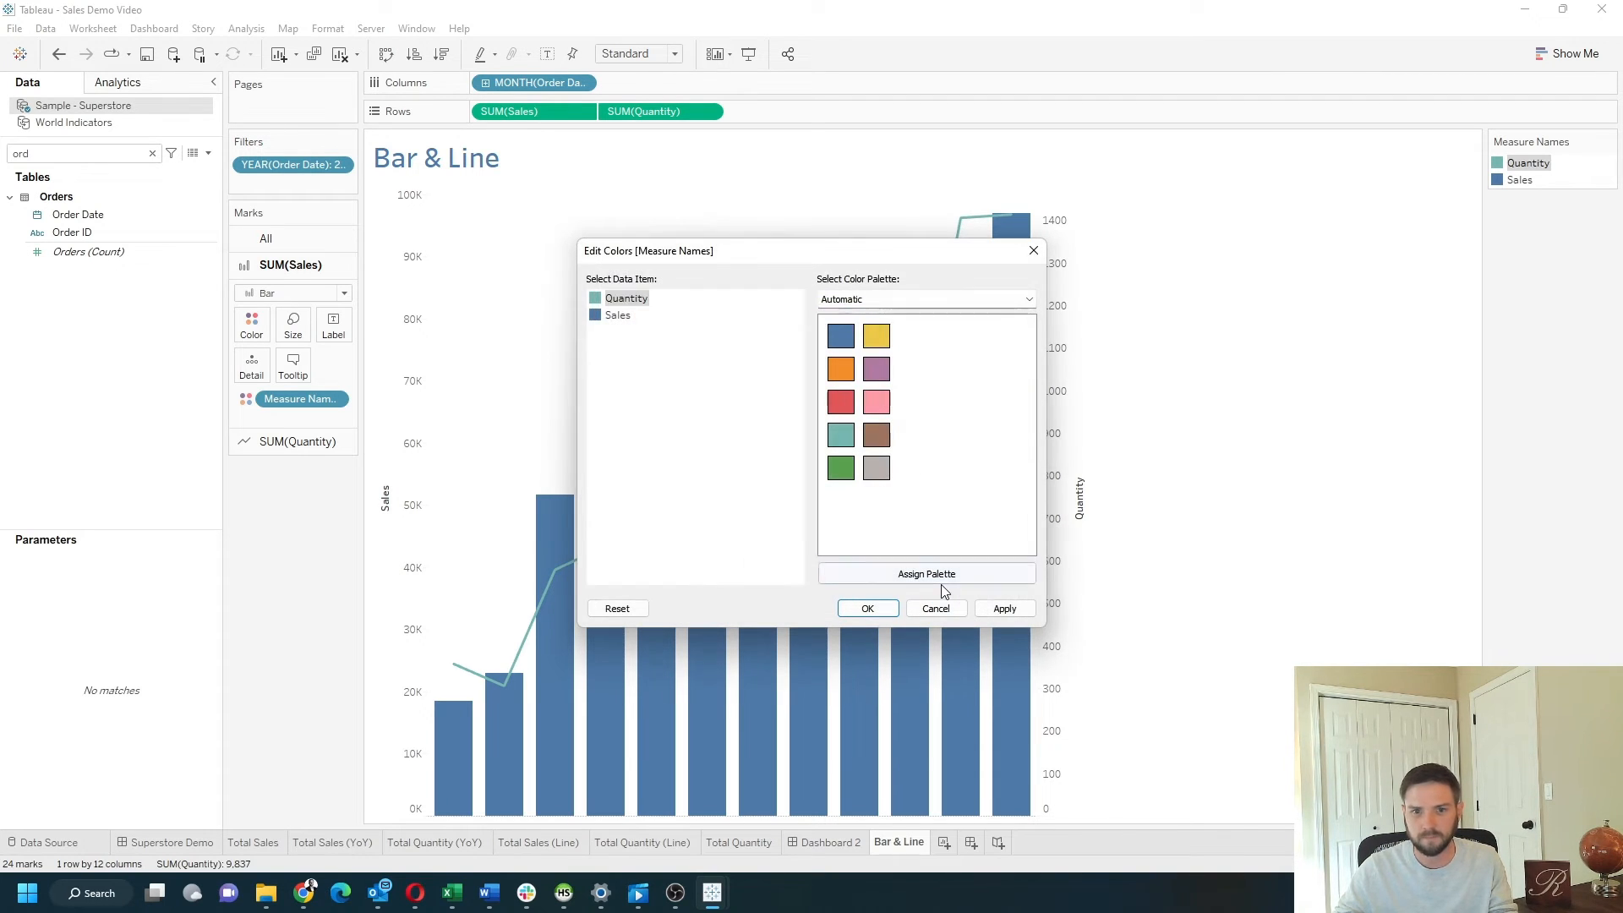
pyautogui.click(871, 609)
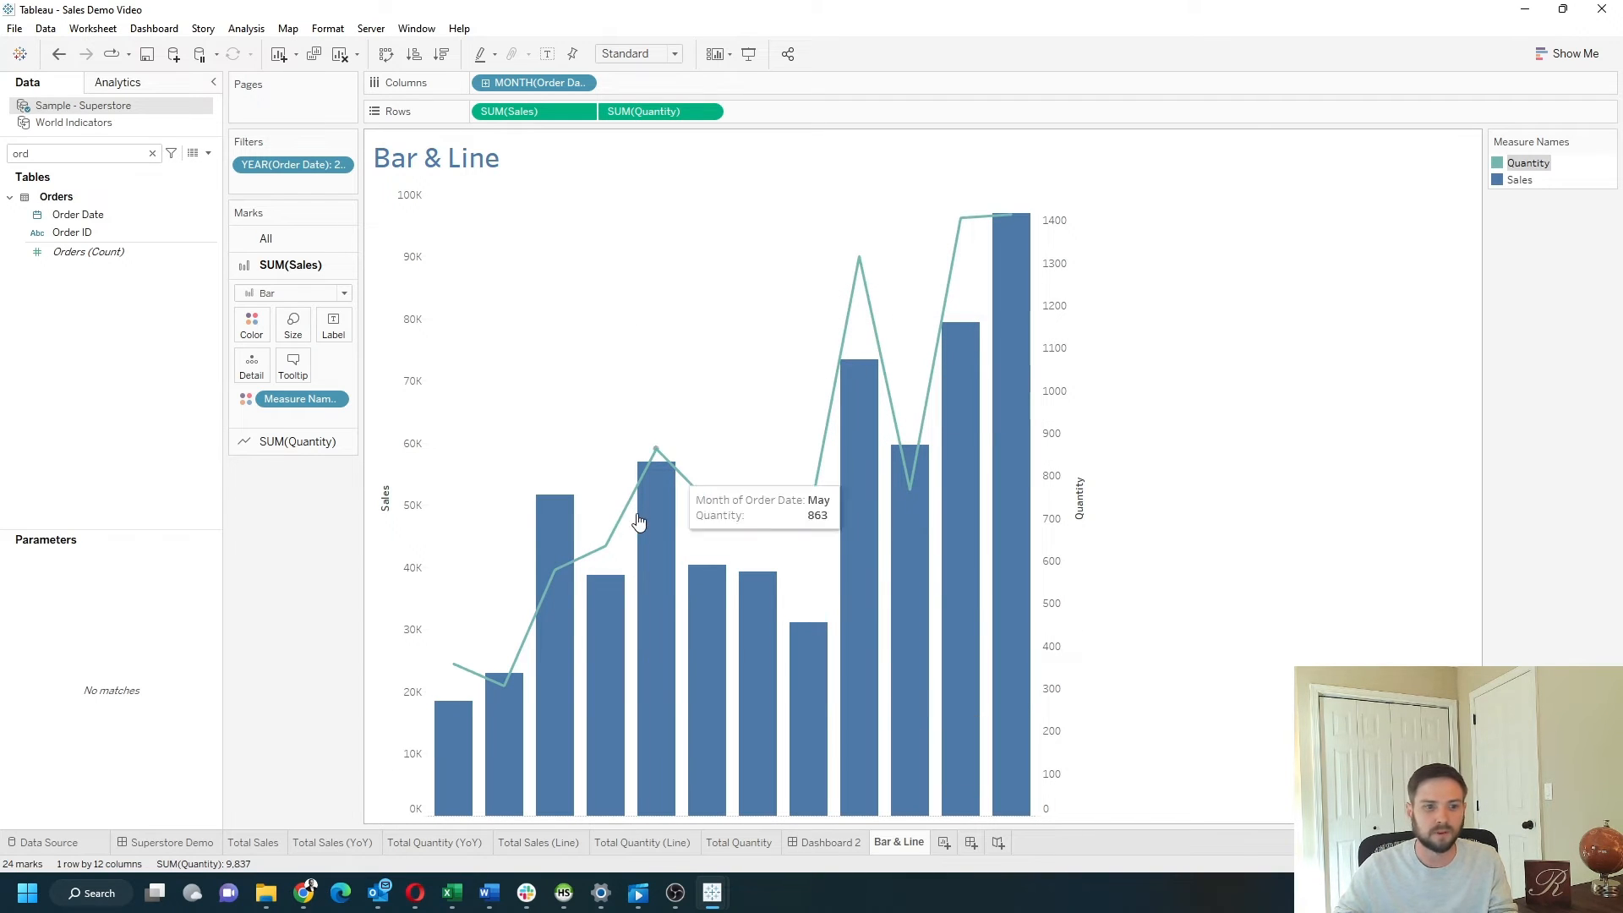
# Step: Recolor the SUM(Quantity) text label on the Total Quantity worksheet to #76b7b2 and return to Dashboard 2
pyautogui.click(831, 841)
pyautogui.click(578, 162)
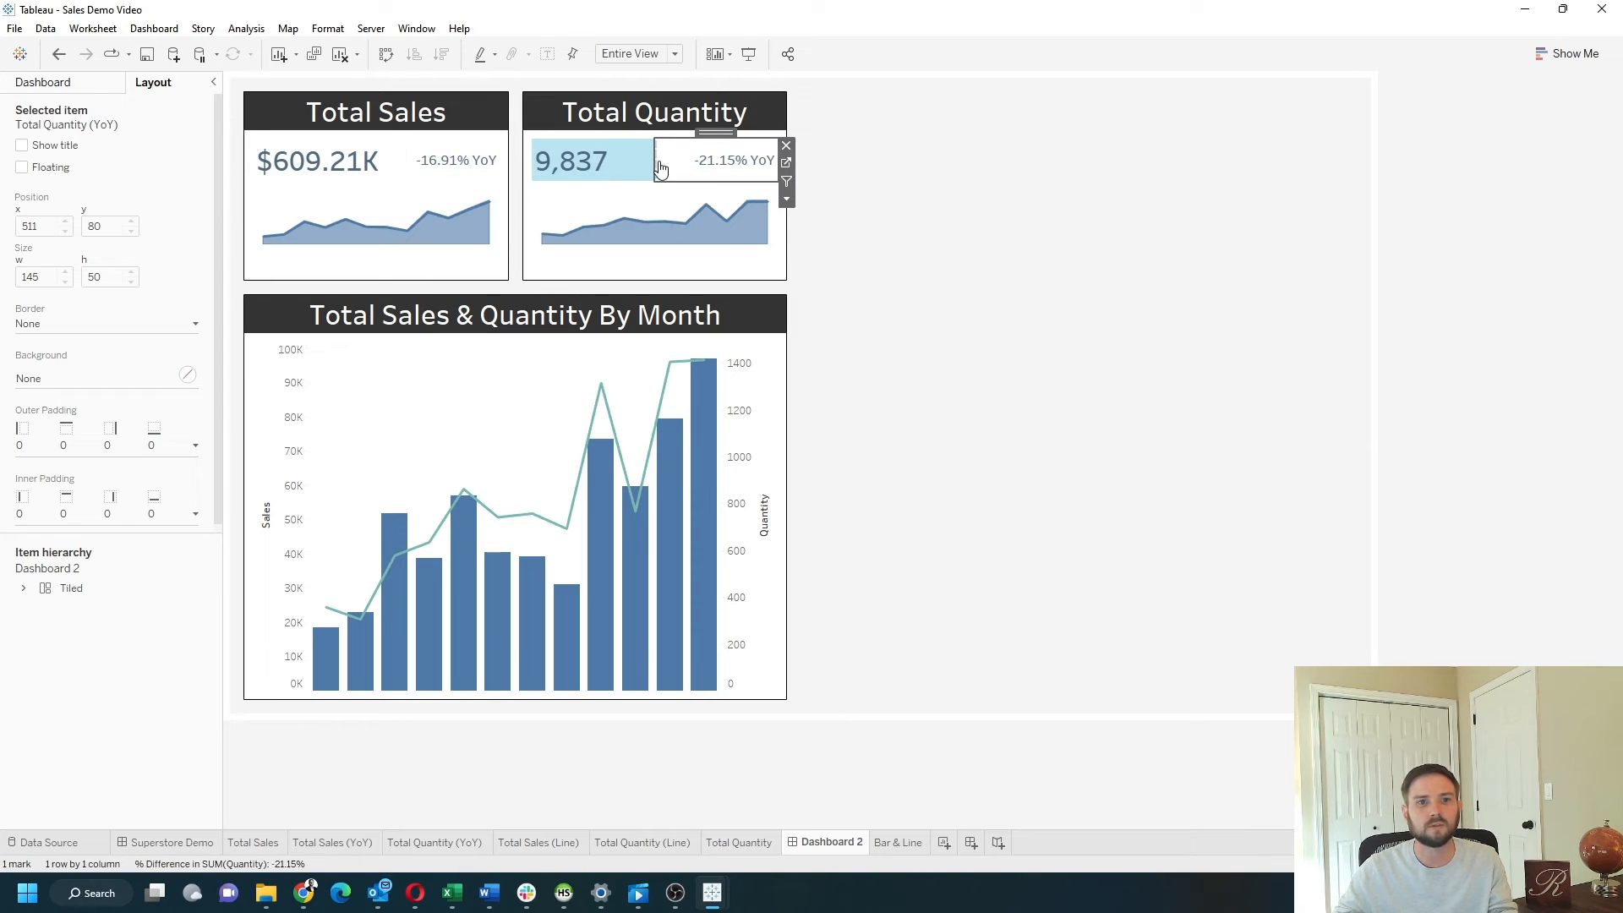
pyautogui.click(664, 163)
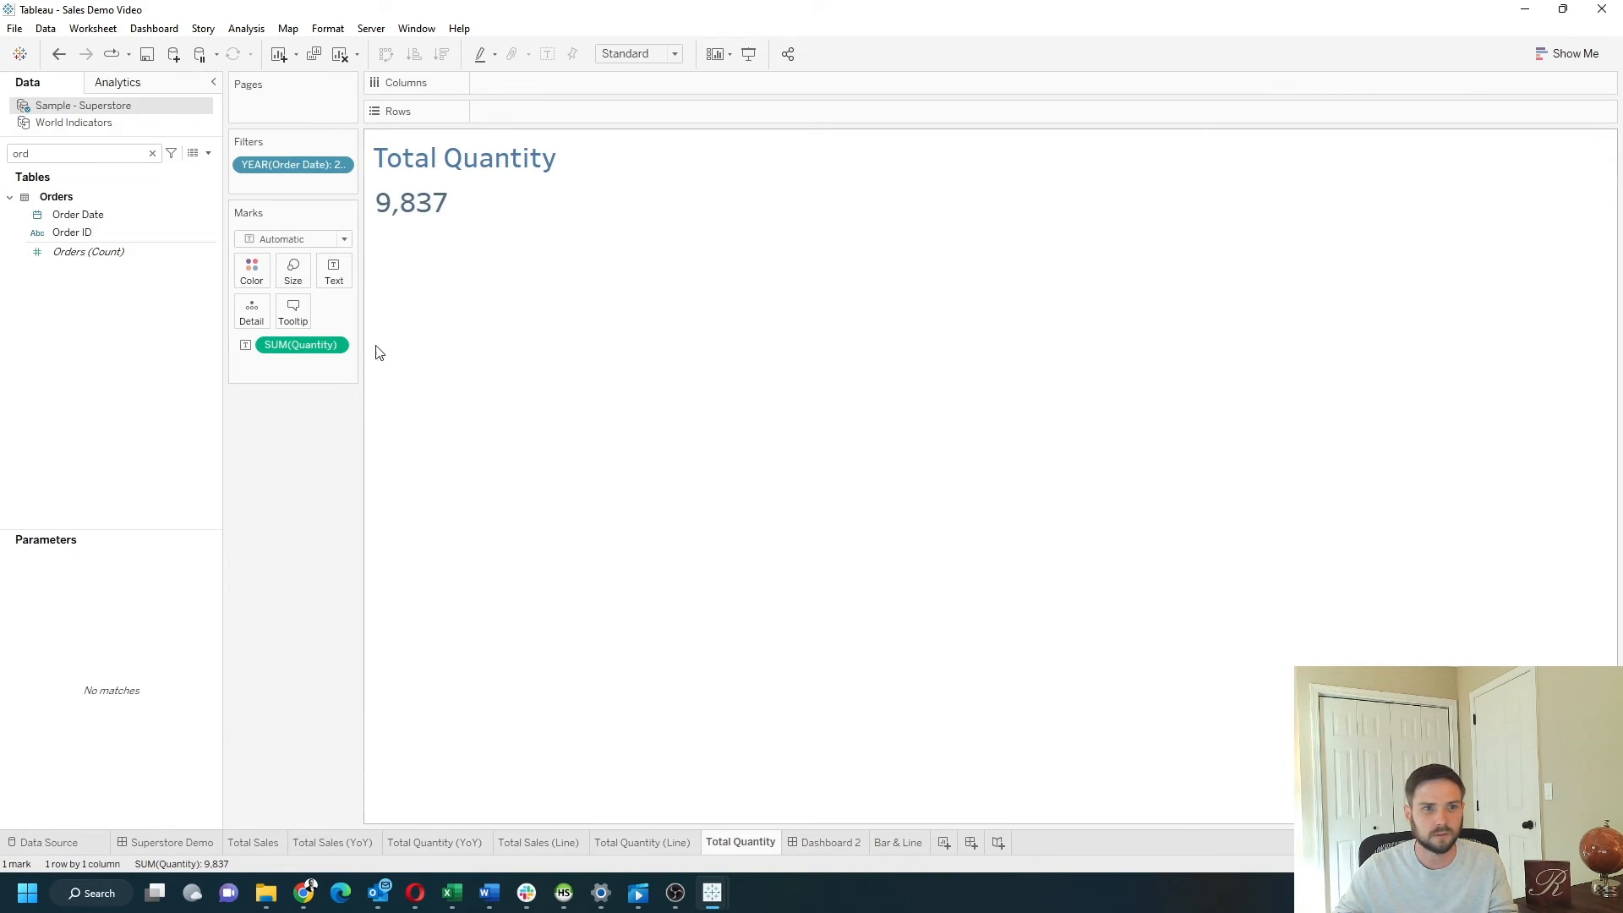
pyautogui.click(334, 270)
pyautogui.click(479, 309)
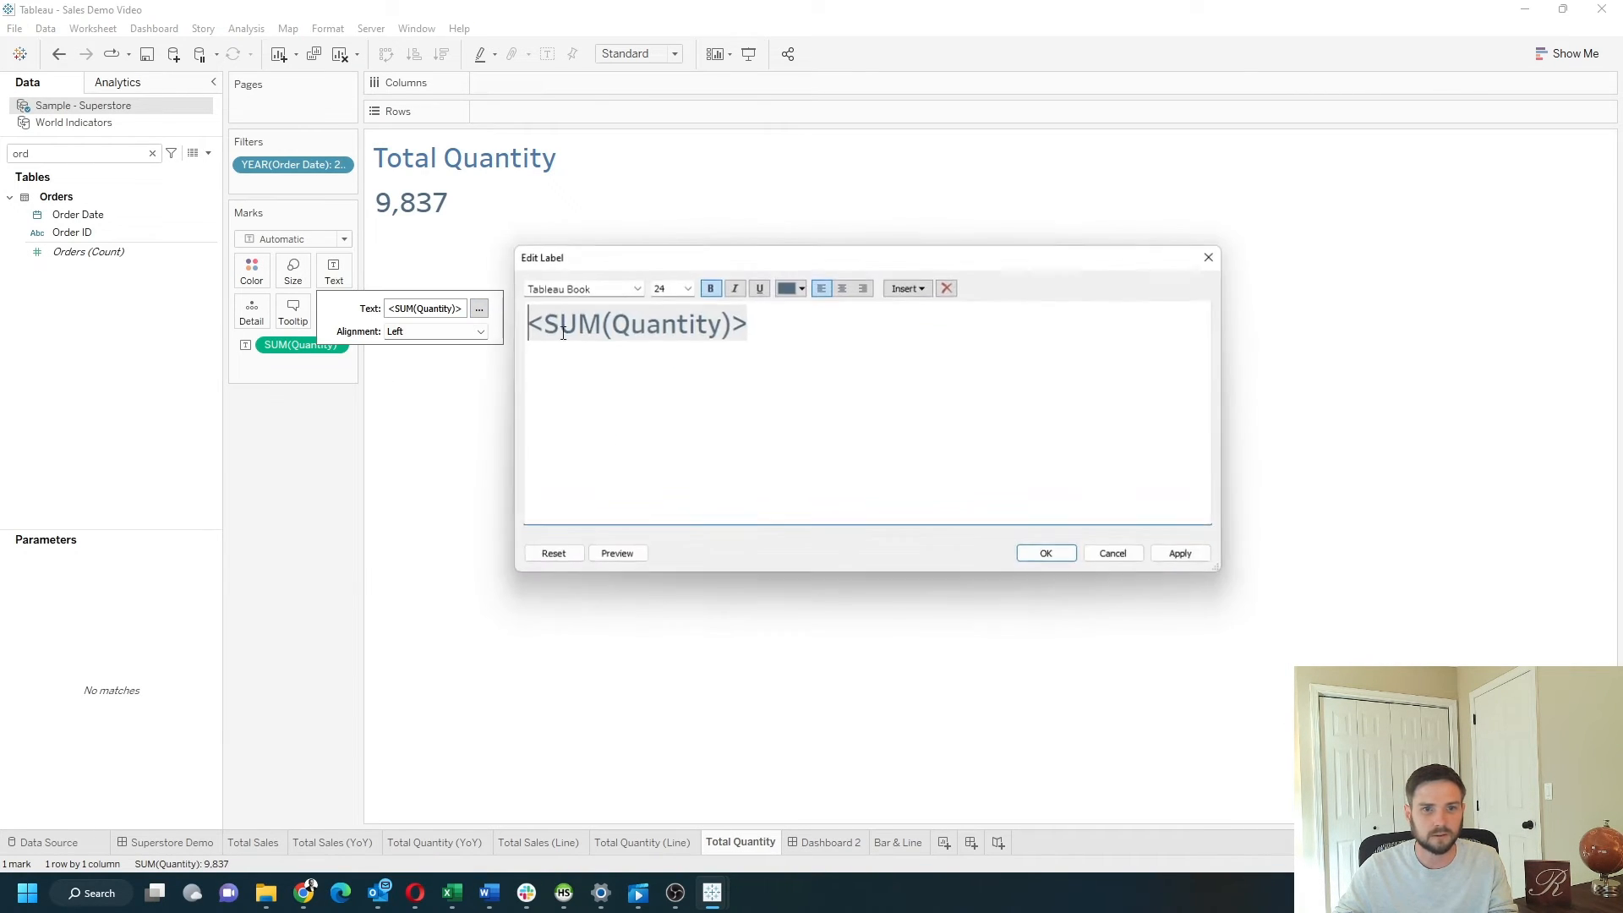
pyautogui.click(800, 286)
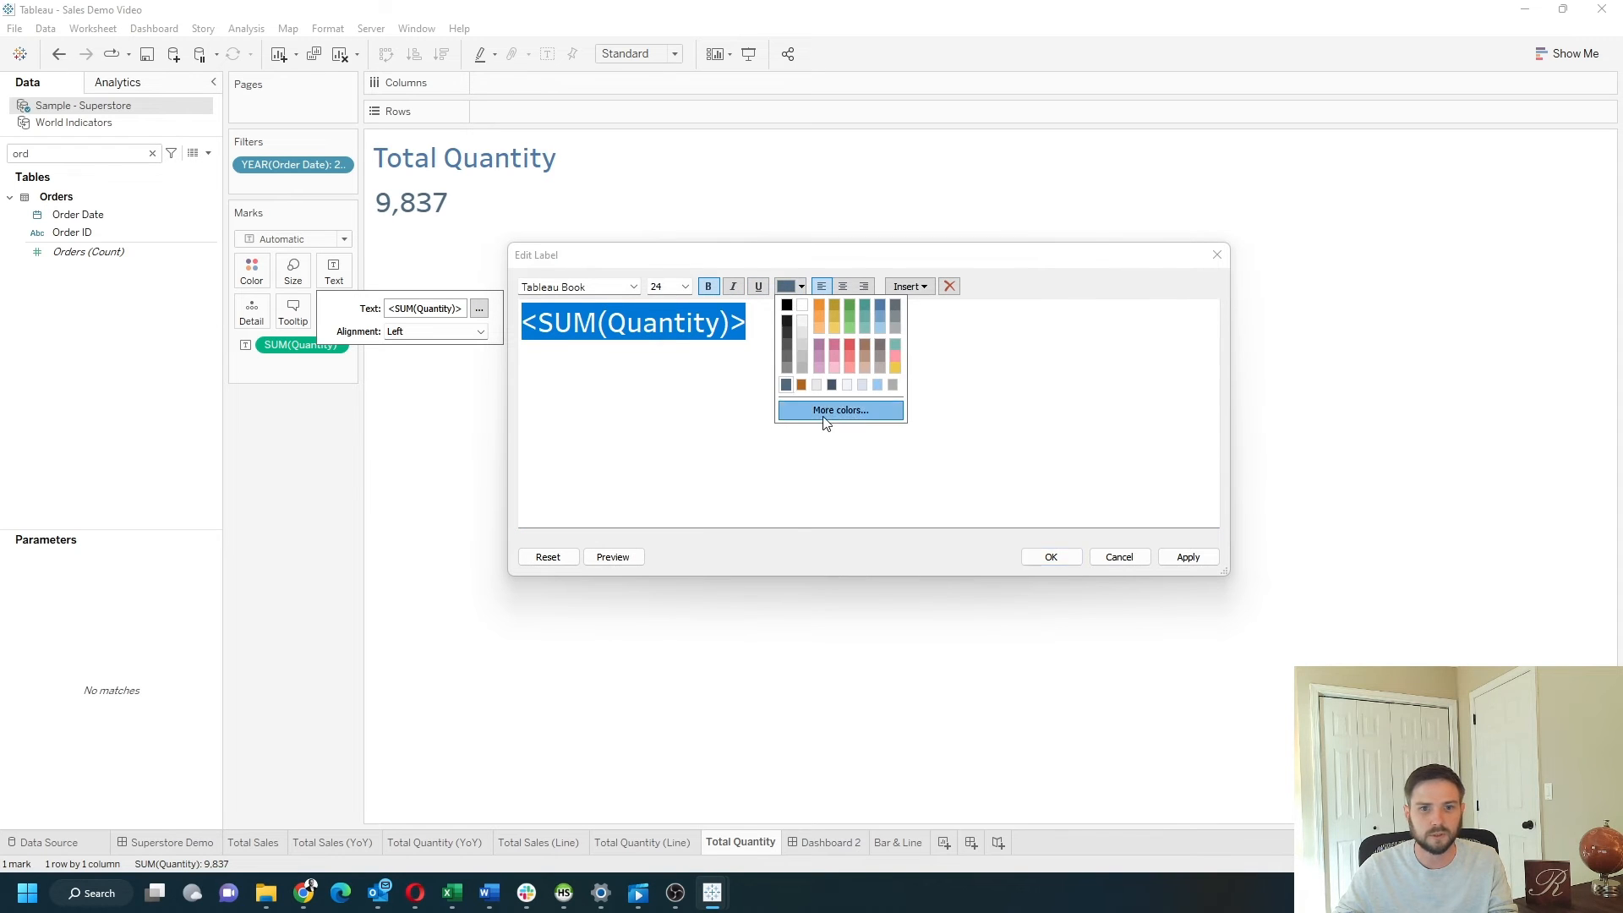
pyautogui.click(837, 411)
pyautogui.write('76b7b2')
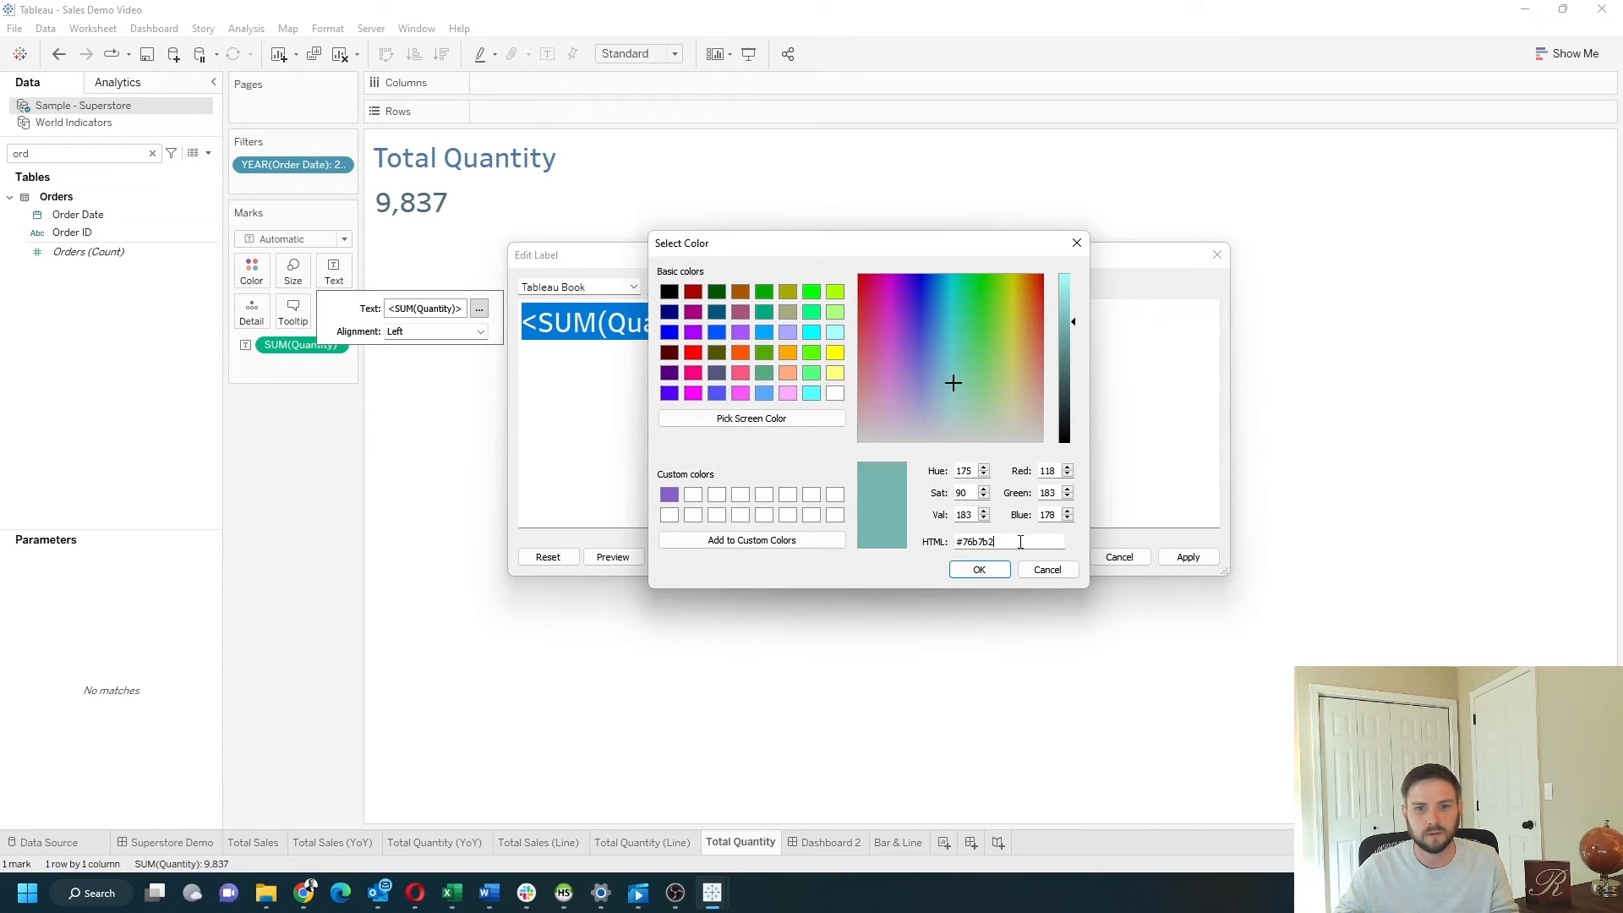
pyautogui.click(979, 570)
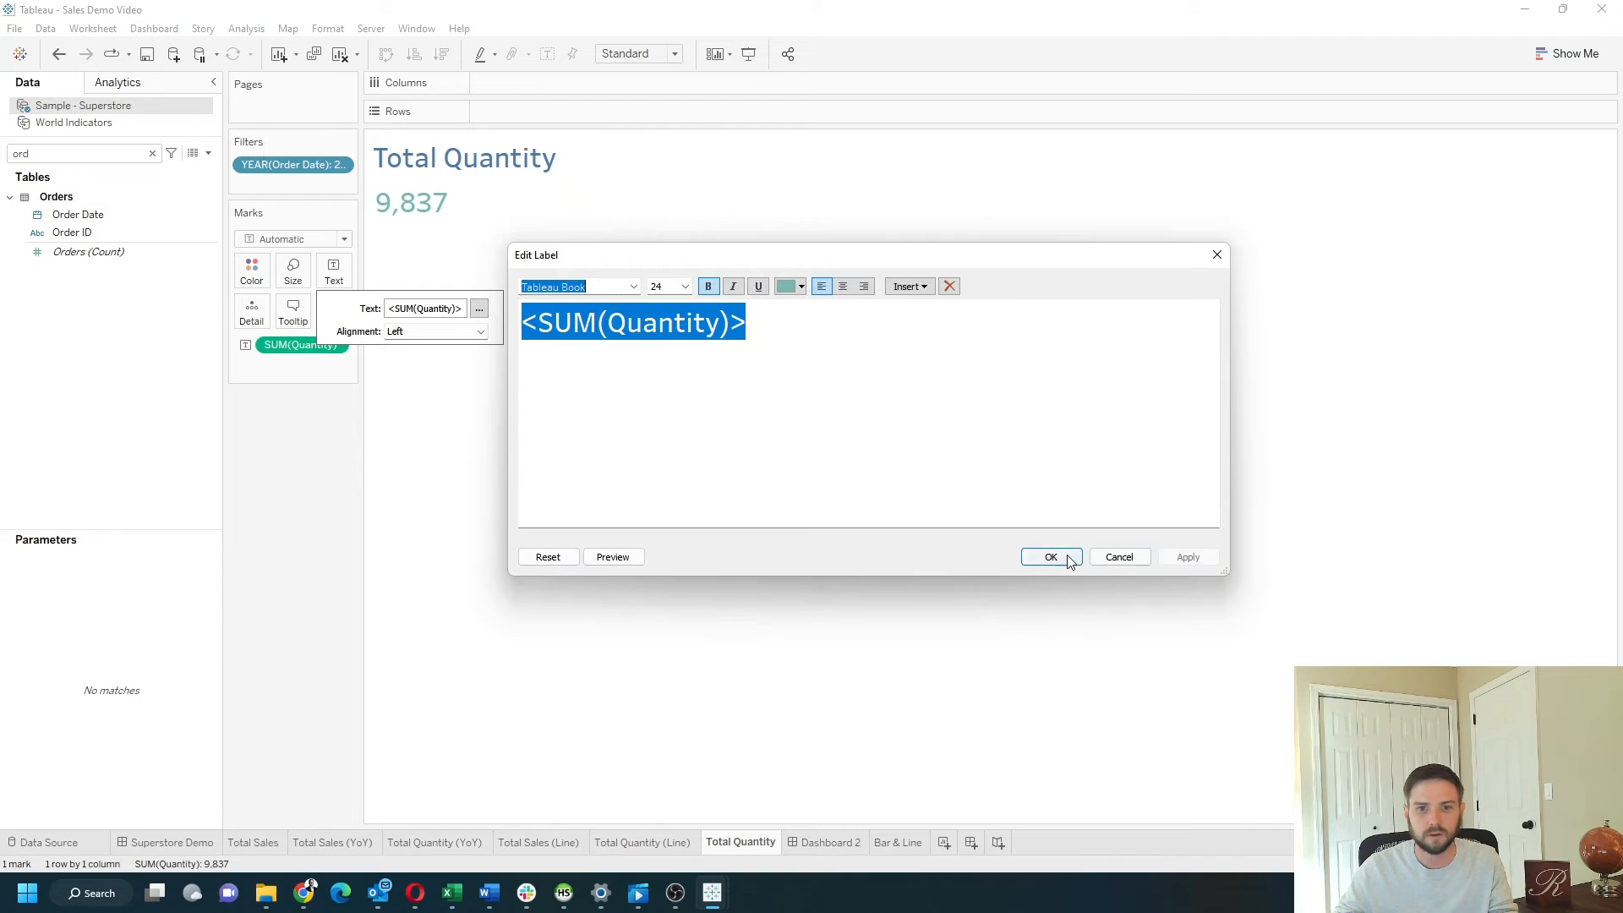
pyautogui.click(1052, 556)
pyautogui.click(830, 842)
pyautogui.click(718, 161)
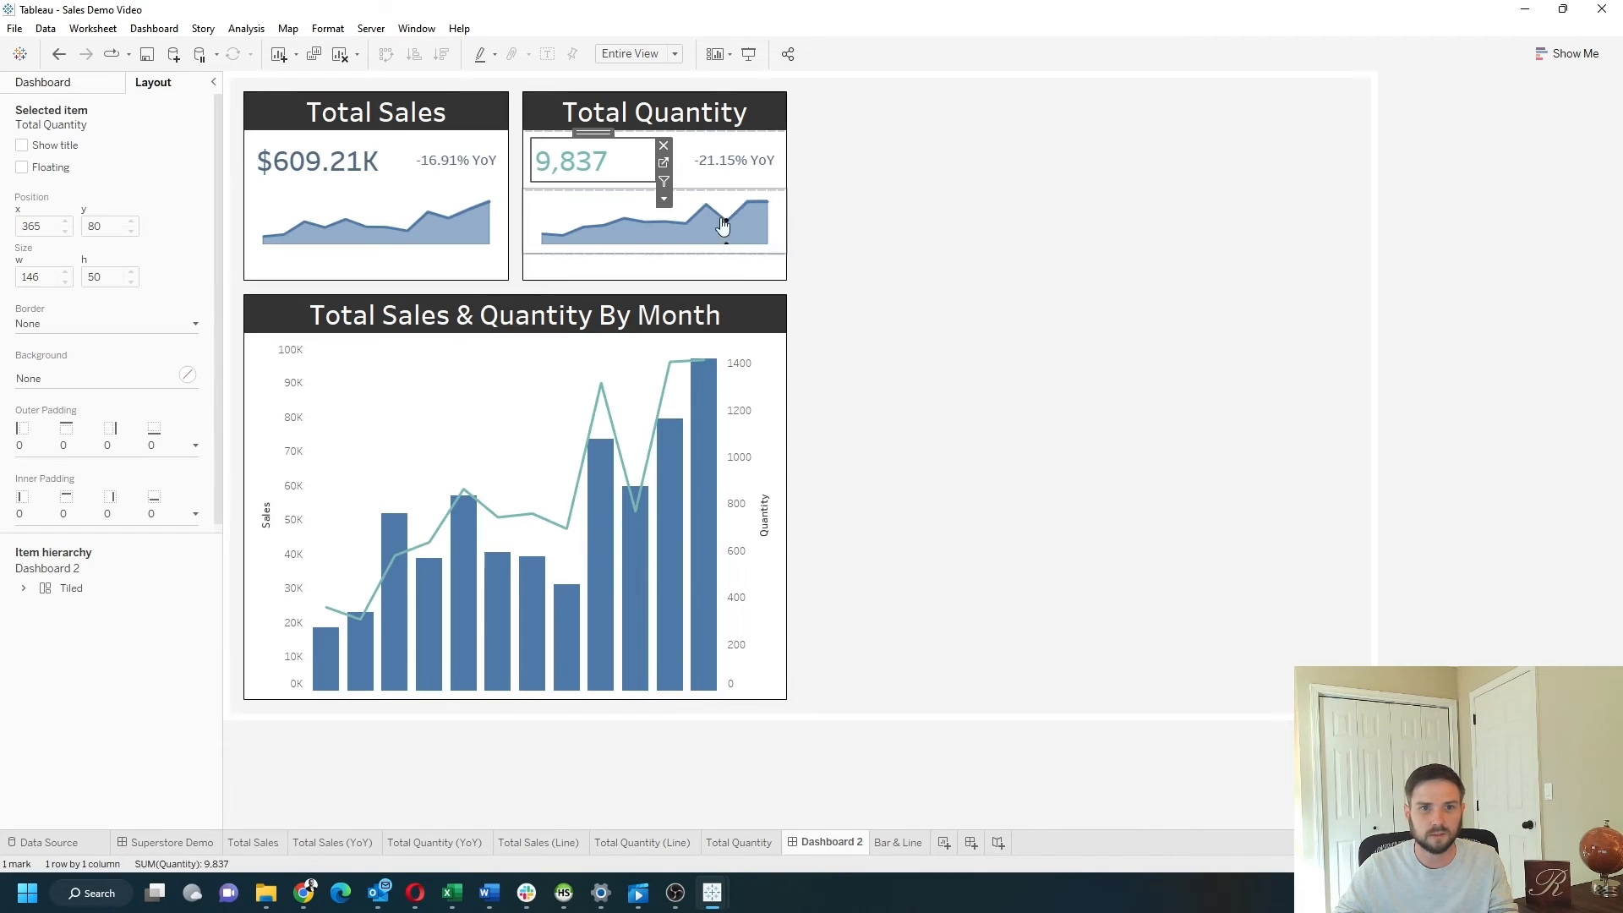
# Step: Create a new worksheet named Map1
pyautogui.click(1404, 339)
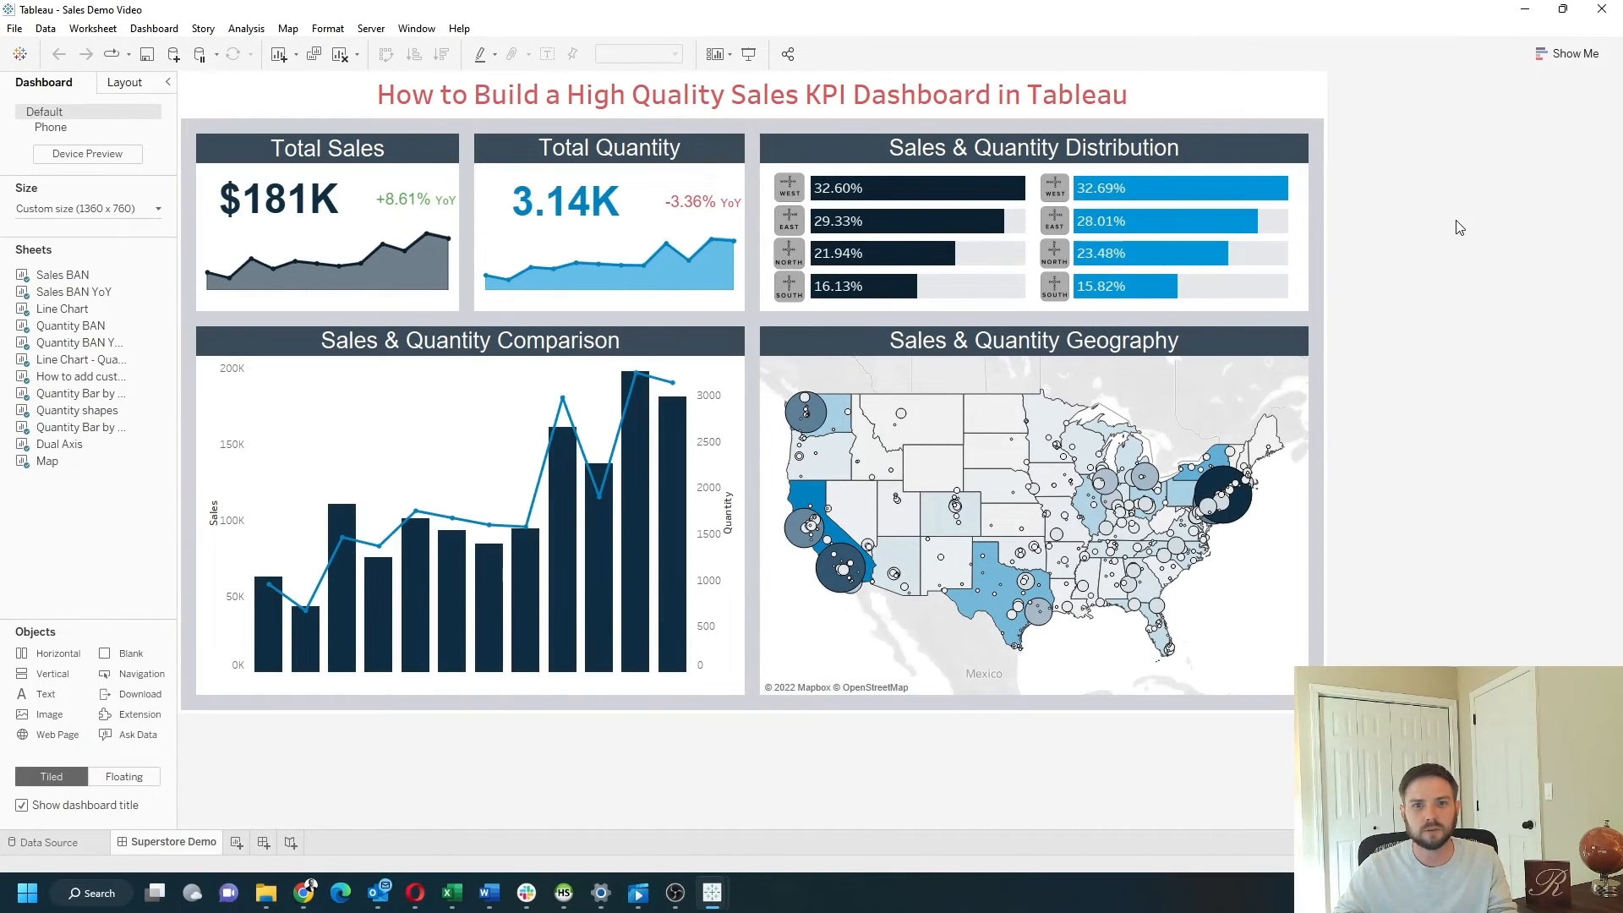
pyautogui.click(1165, 345)
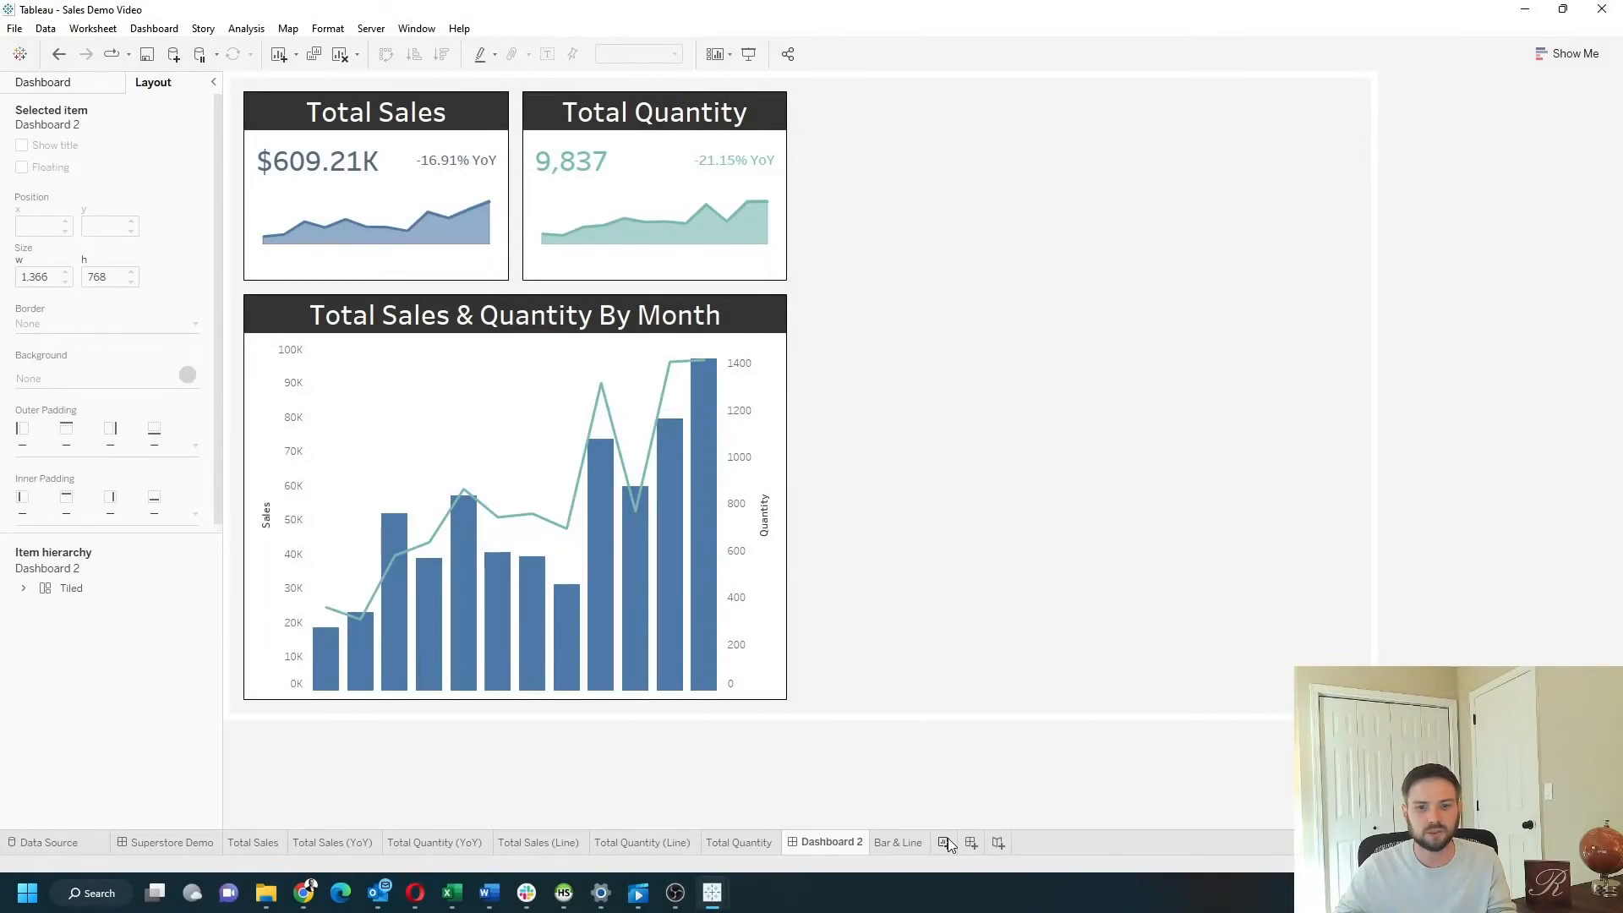
pyautogui.click(946, 842)
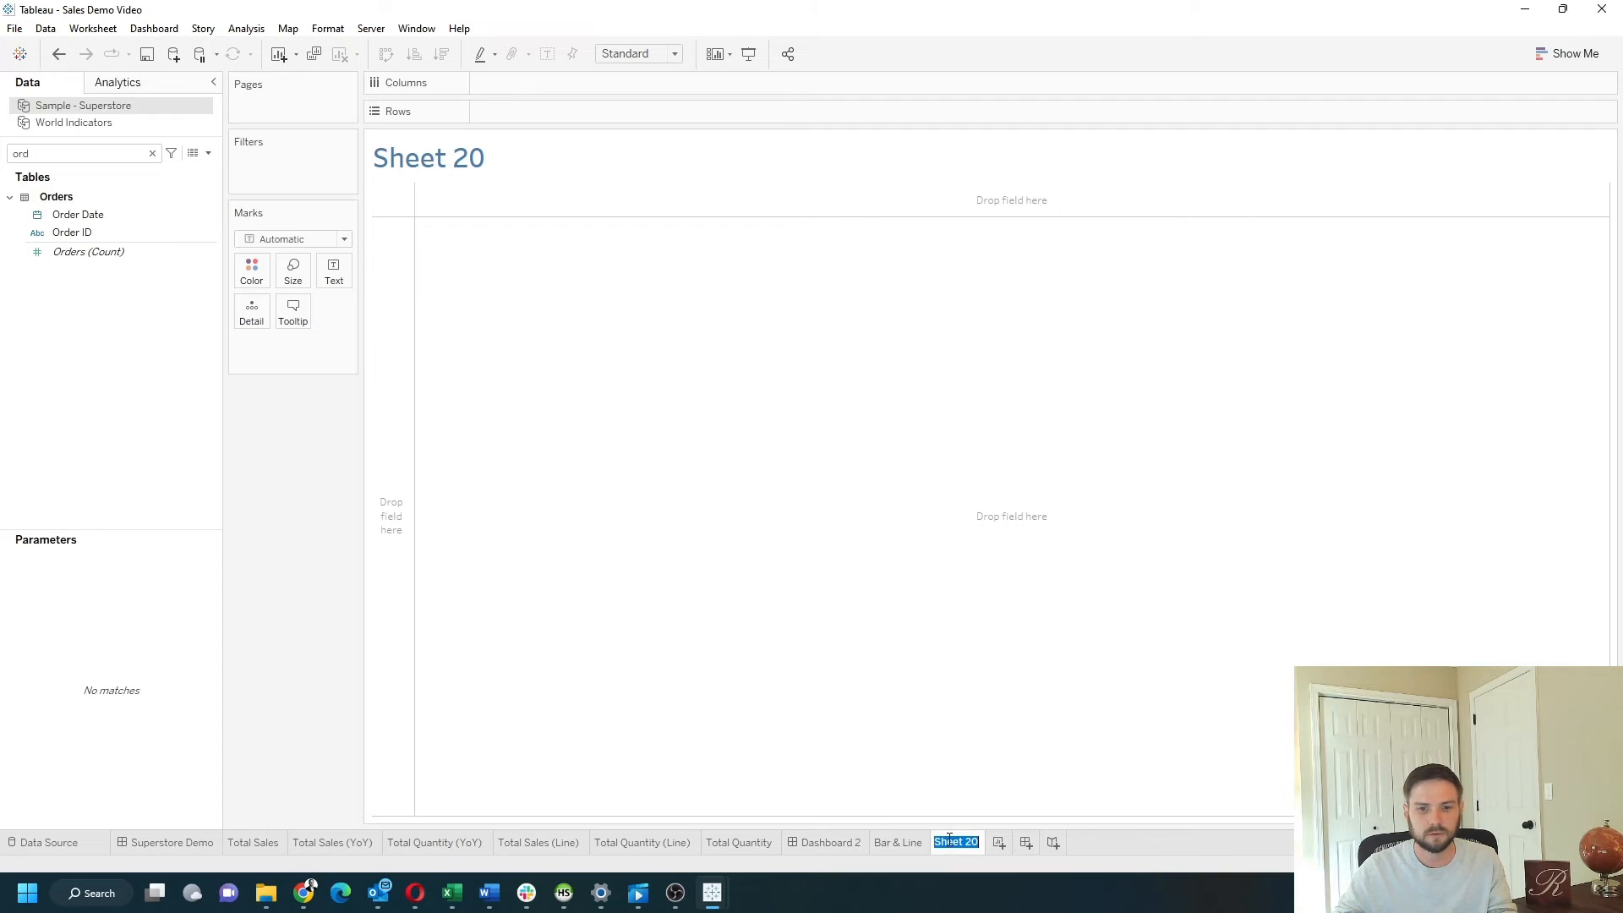
pyautogui.write('Map')
pyautogui.press('Return')
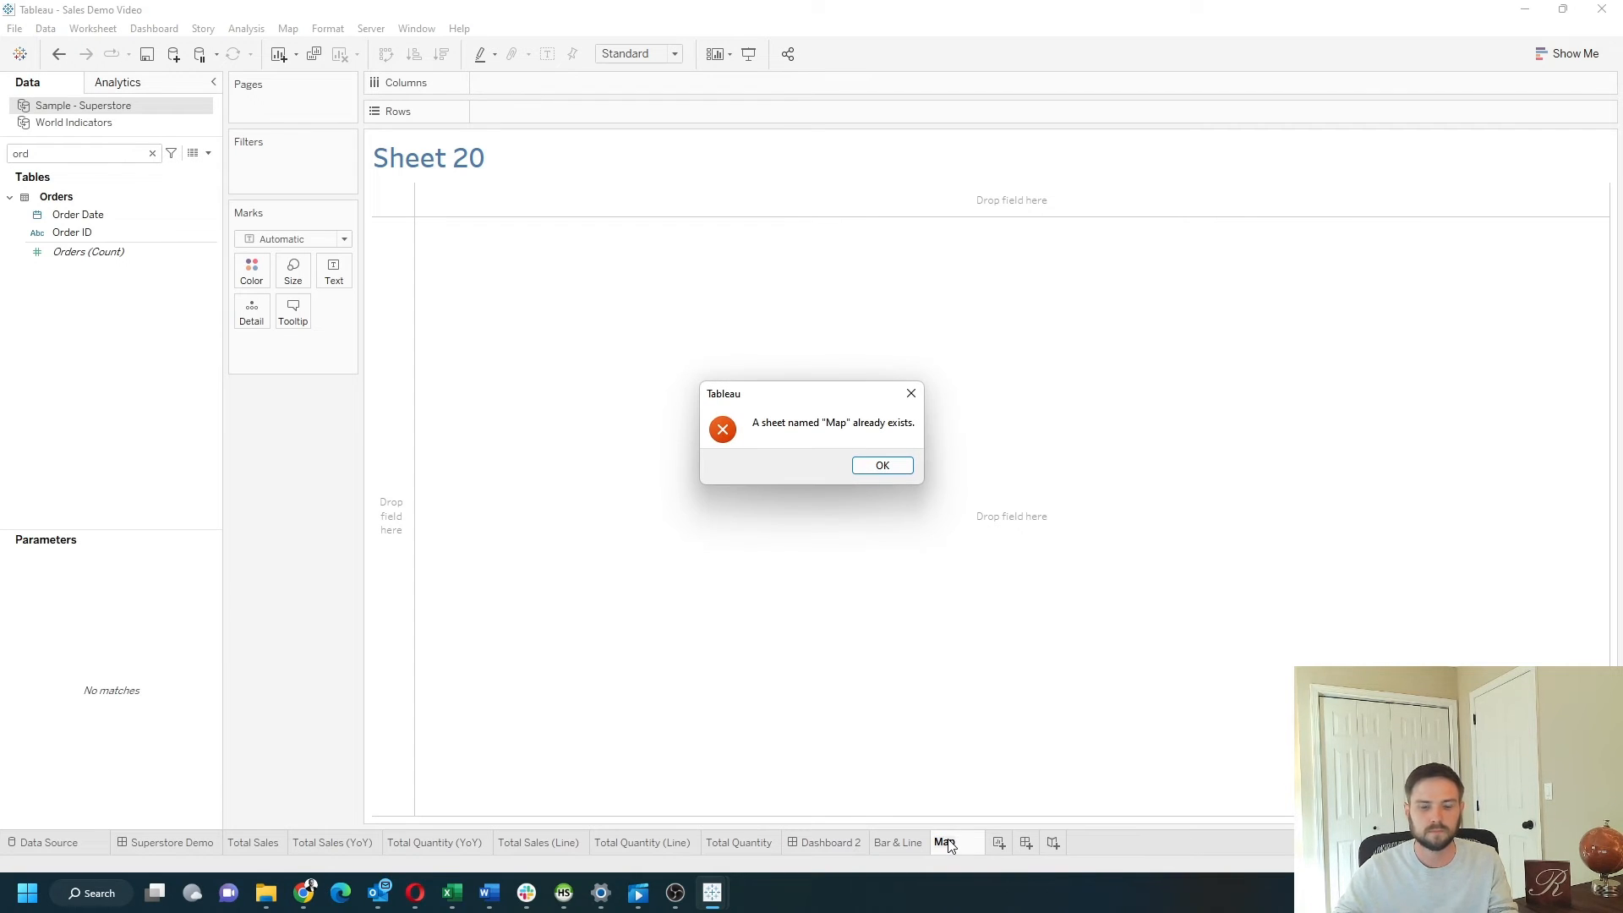
pyautogui.click(880, 464)
pyautogui.write('1')
pyautogui.press('Return')
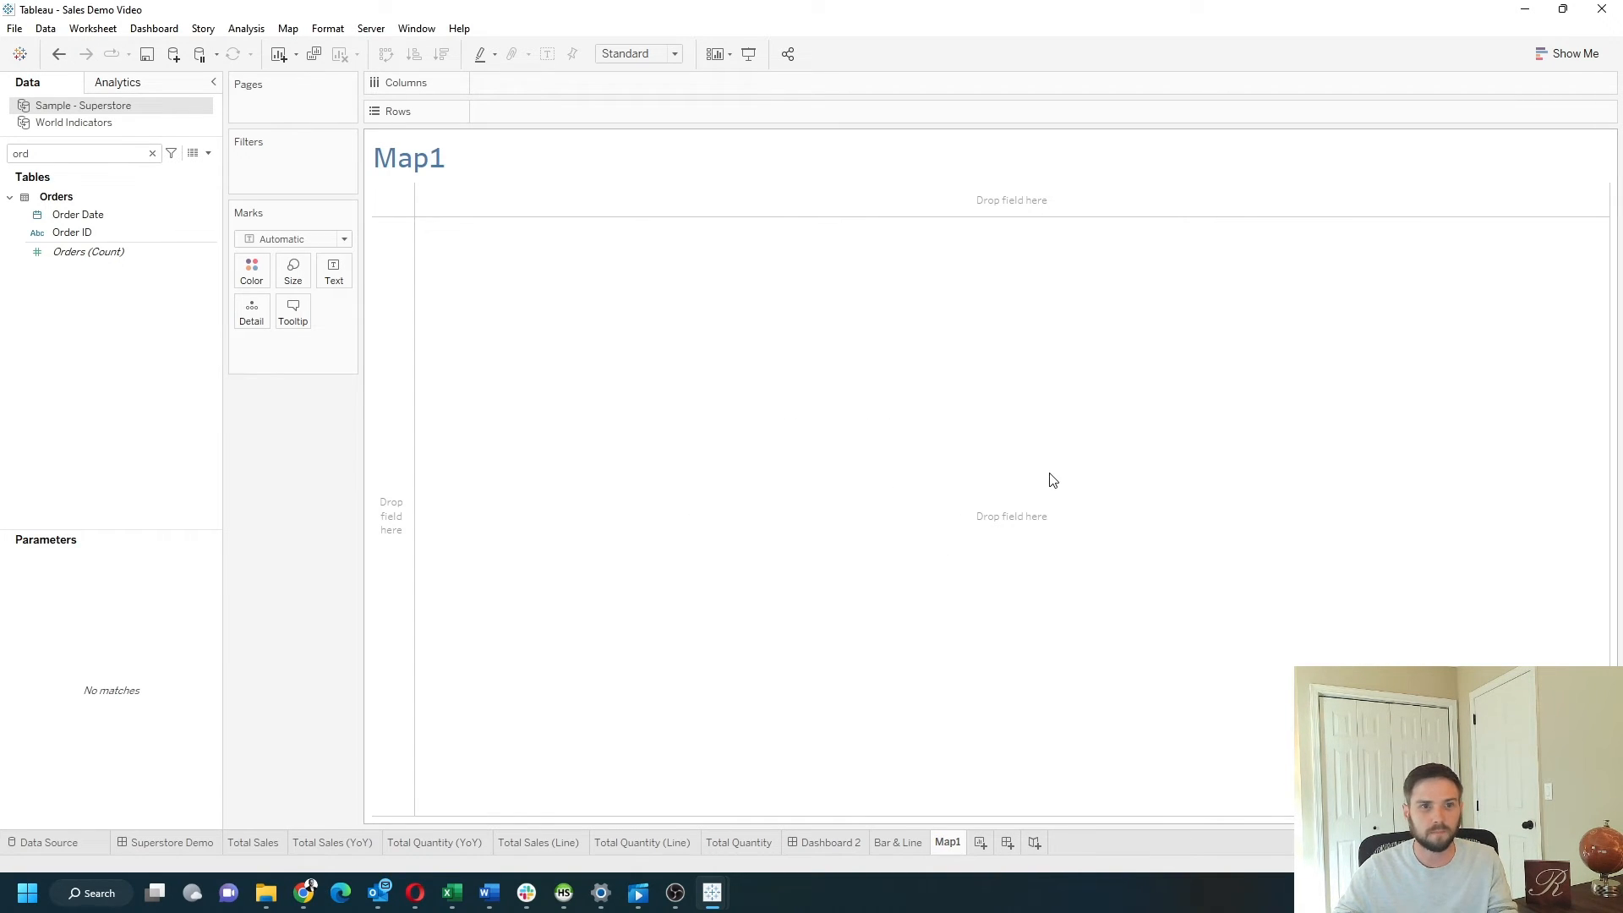
# Step: Build a map on the Map1 worksheet from the State and City fields
pyautogui.doubleClick(25, 153)
pyautogui.write('sta')
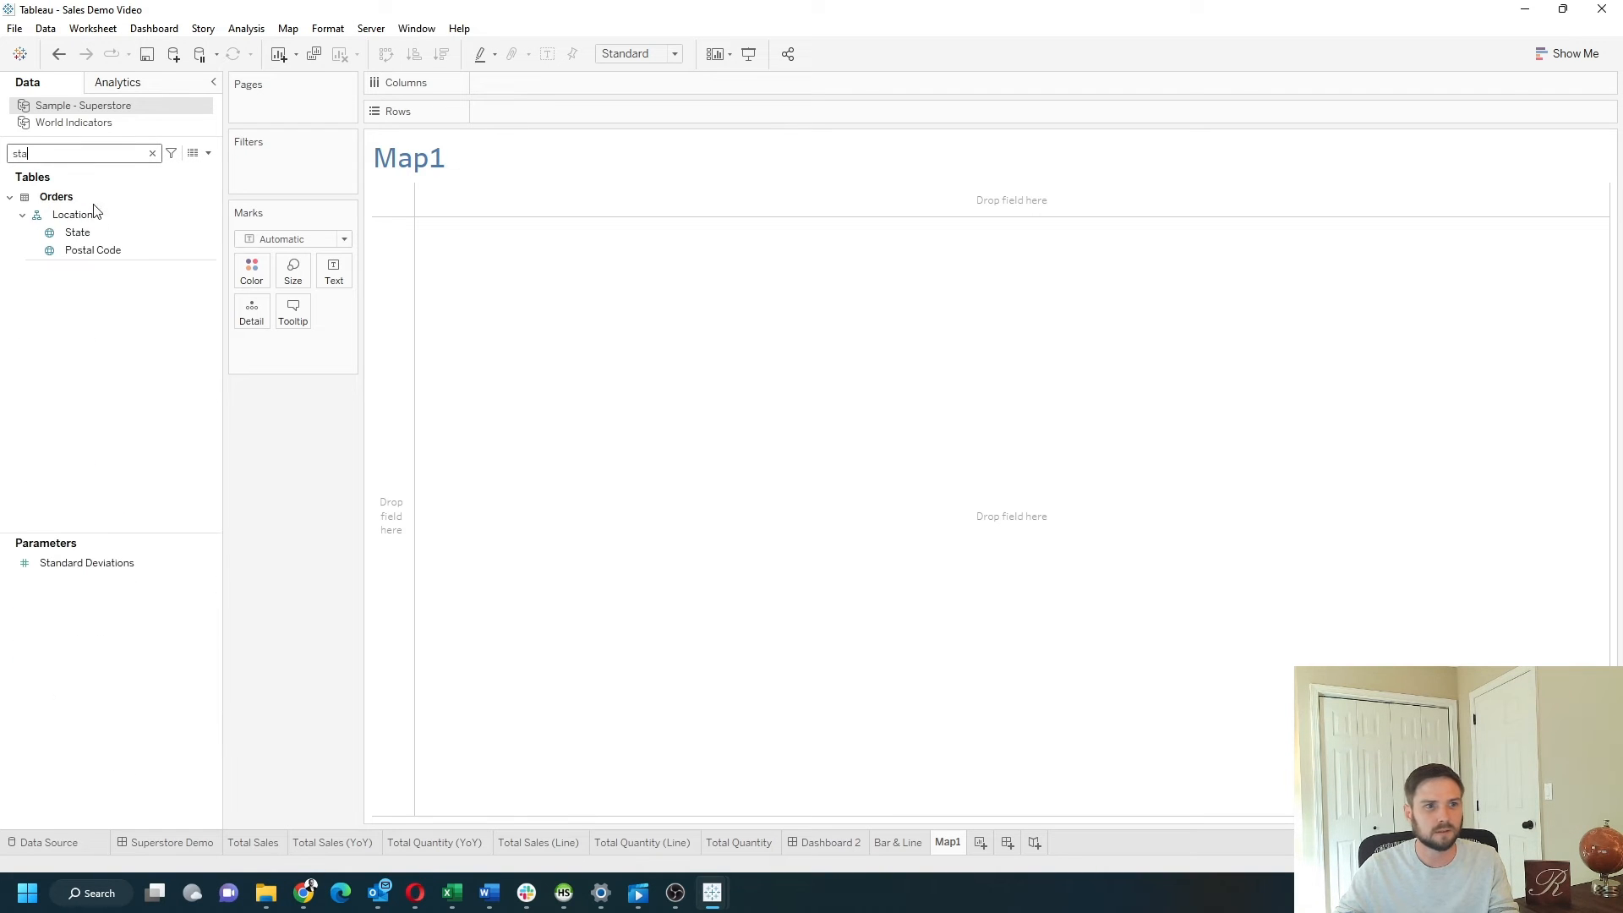
pyautogui.click(98, 232)
pyautogui.doubleClick(98, 231)
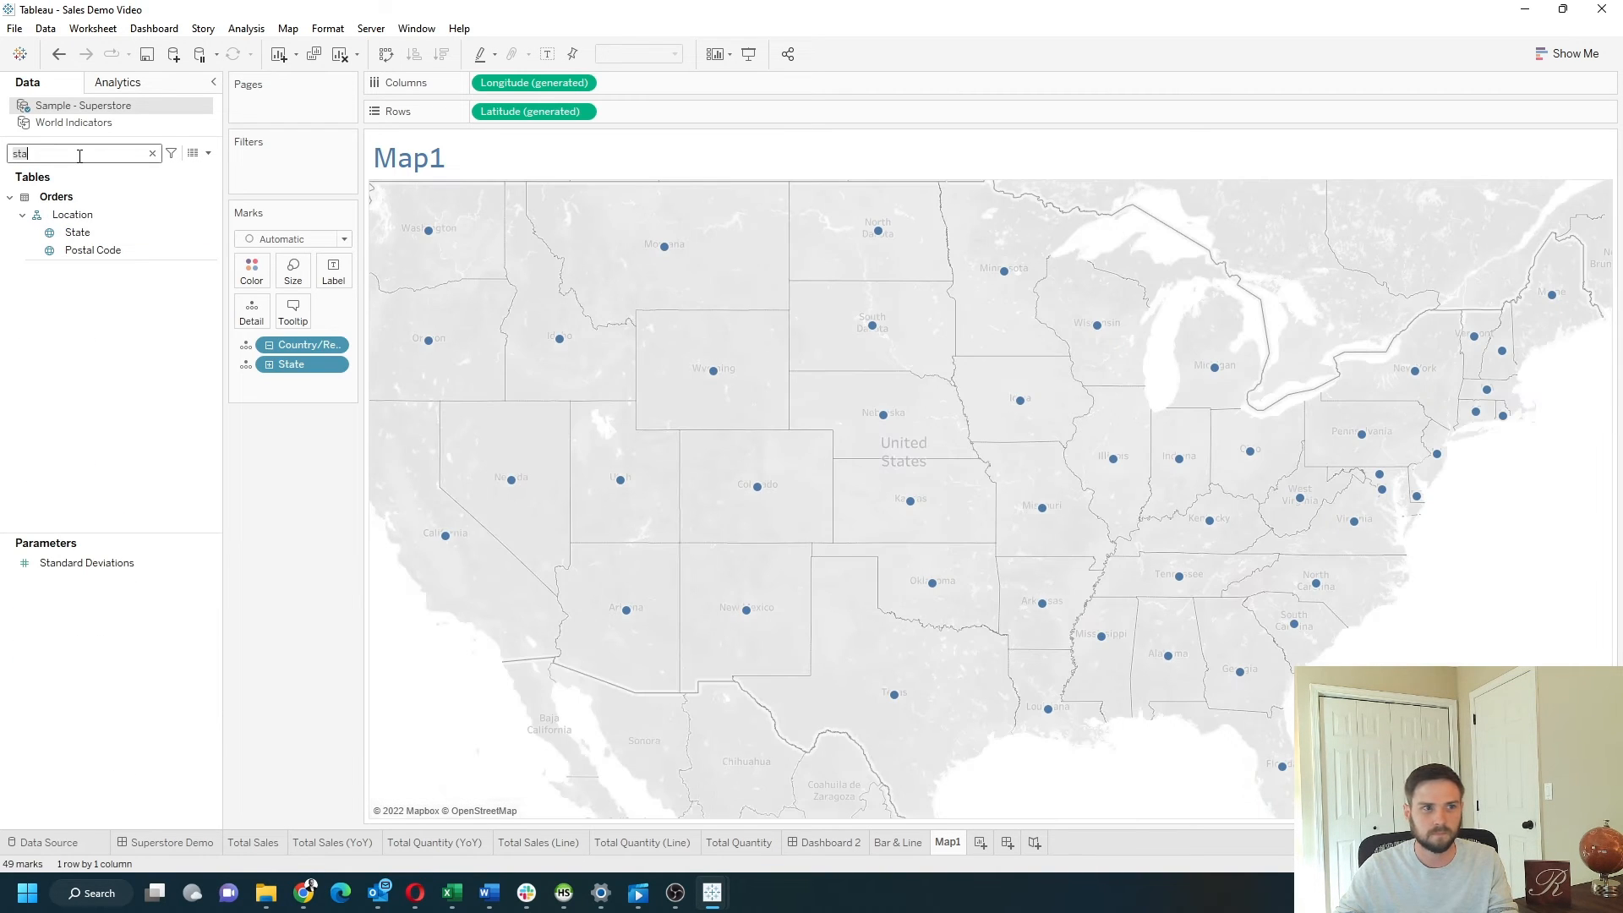
pyautogui.write('ci')
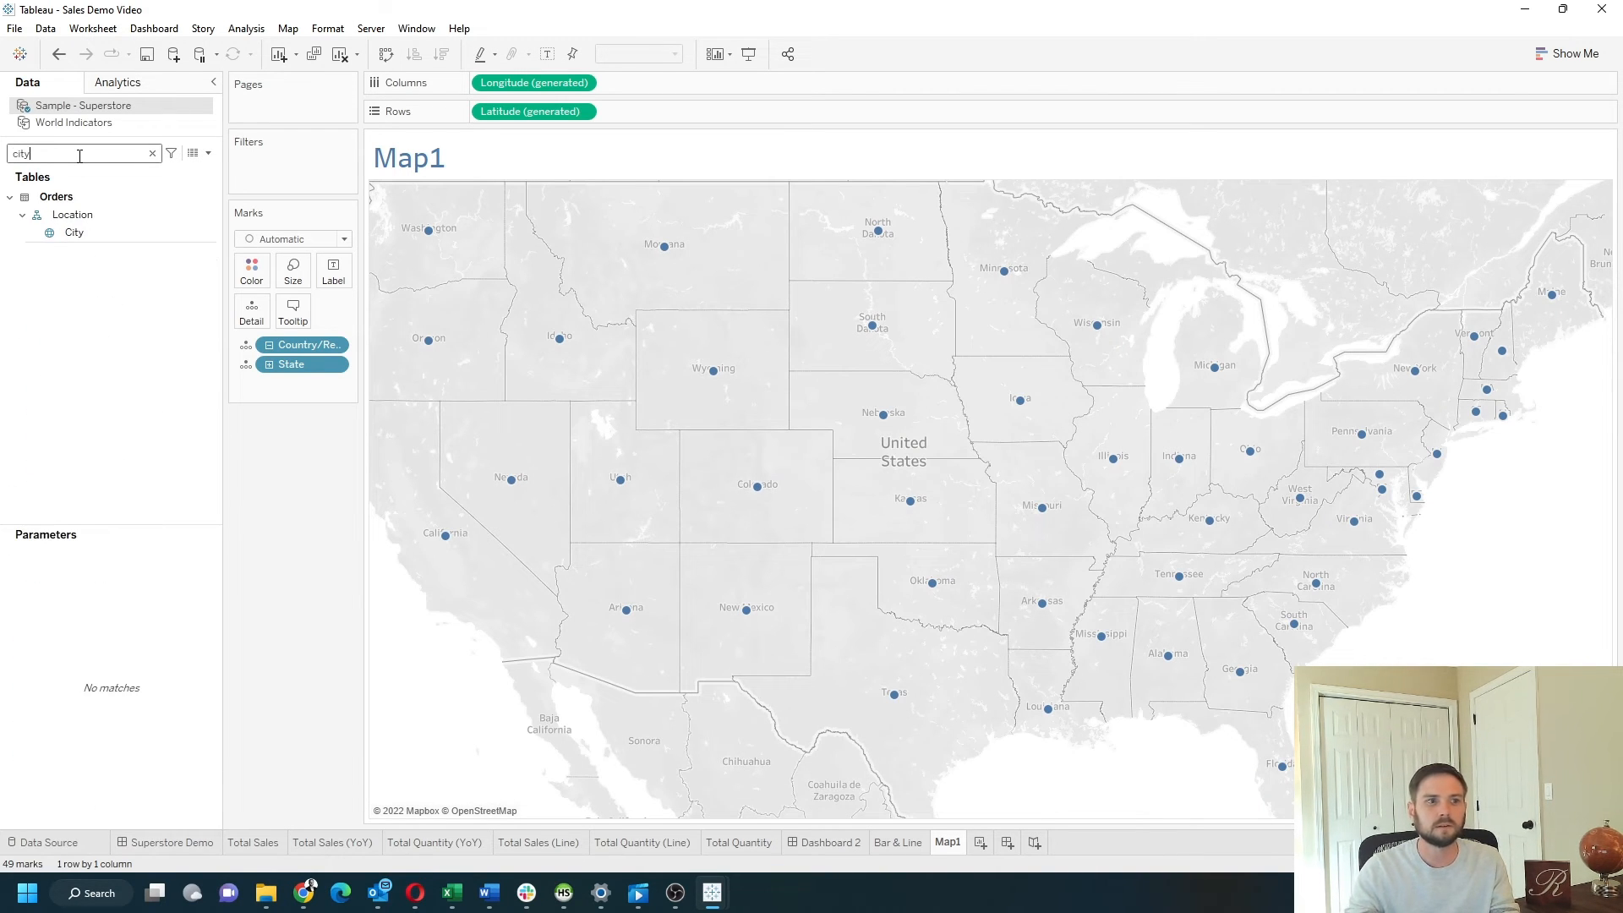
pyautogui.write('ty')
pyautogui.doubleClick(88, 233)
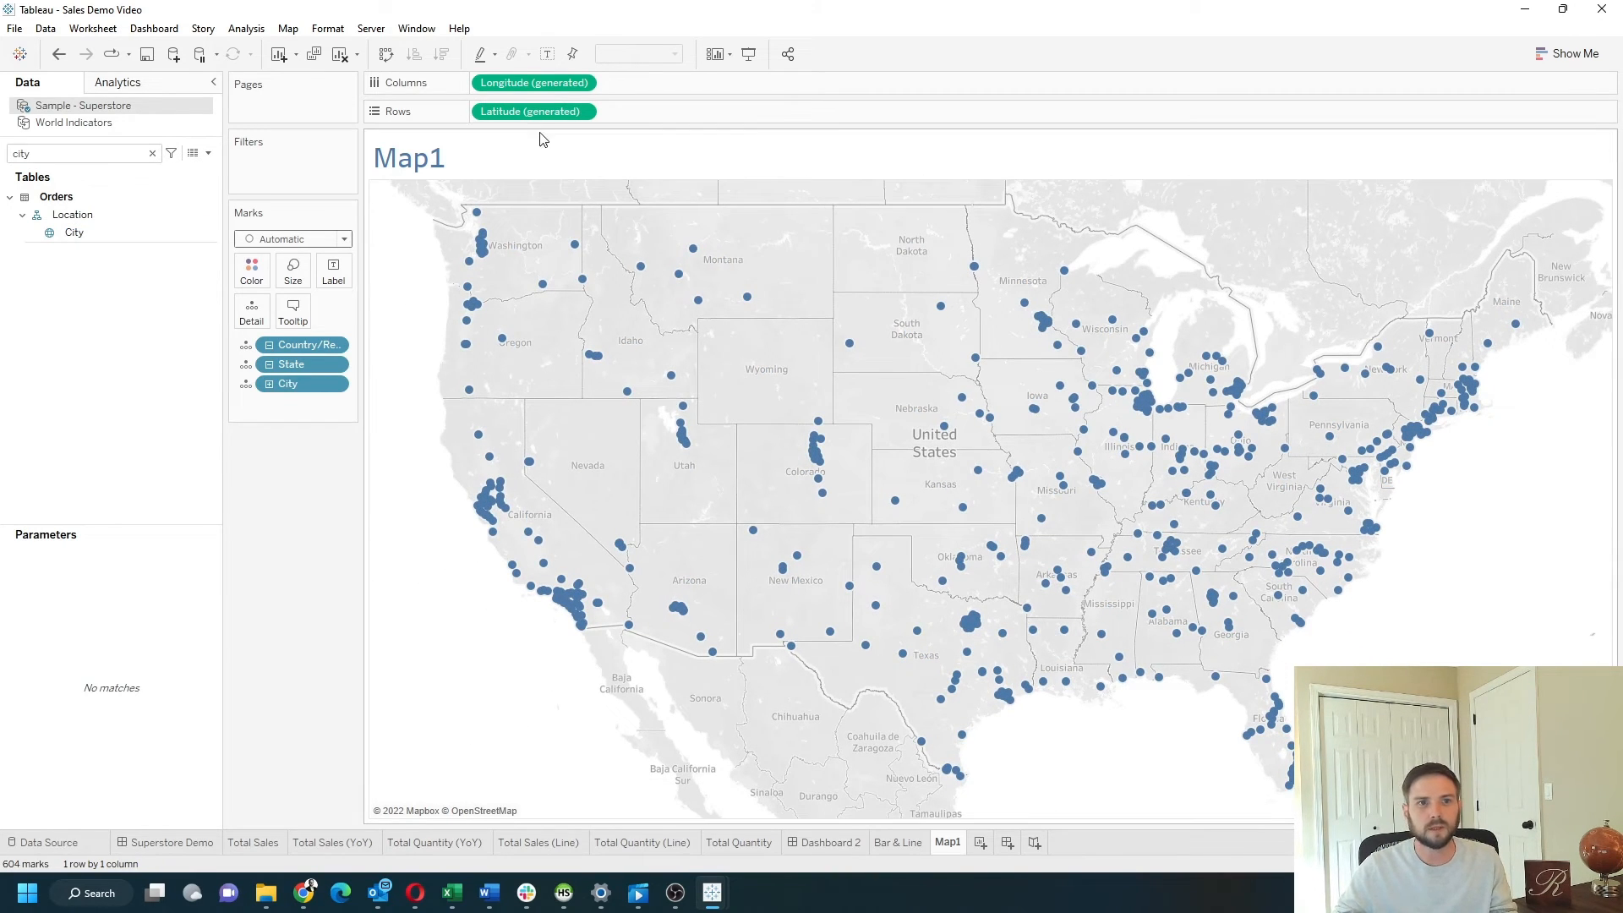
# Step: Duplicate Latitude (generated) on Rows to make a second map, and remove City from the first map's marks
pyautogui.moveTo(543, 112); pyautogui.dragTo(671, 111)
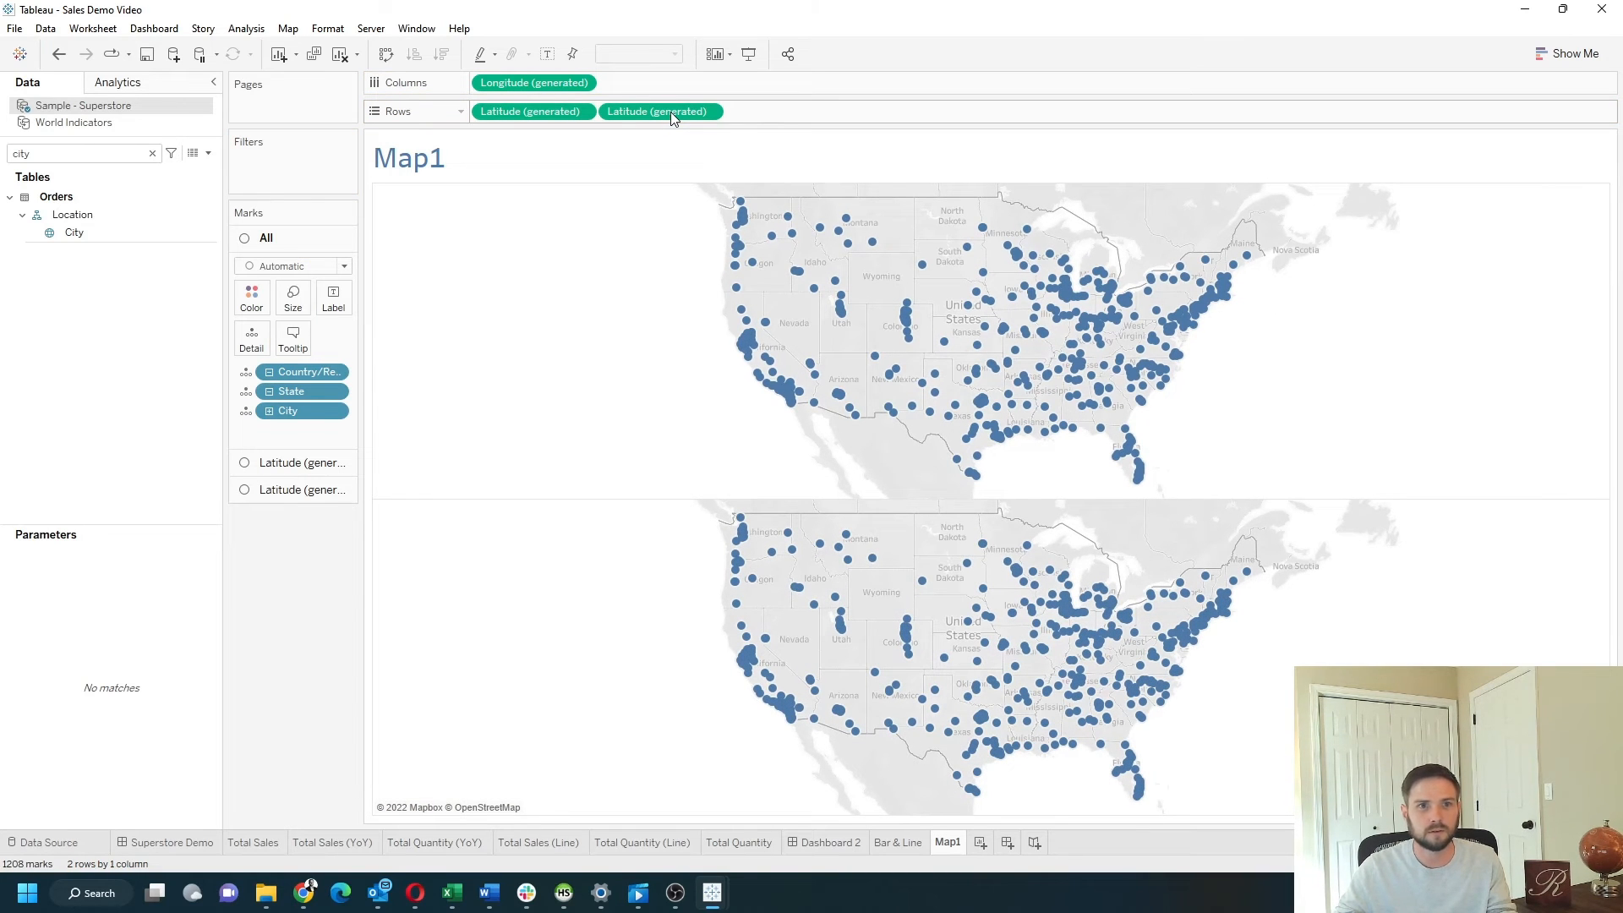
pyautogui.click(561, 111)
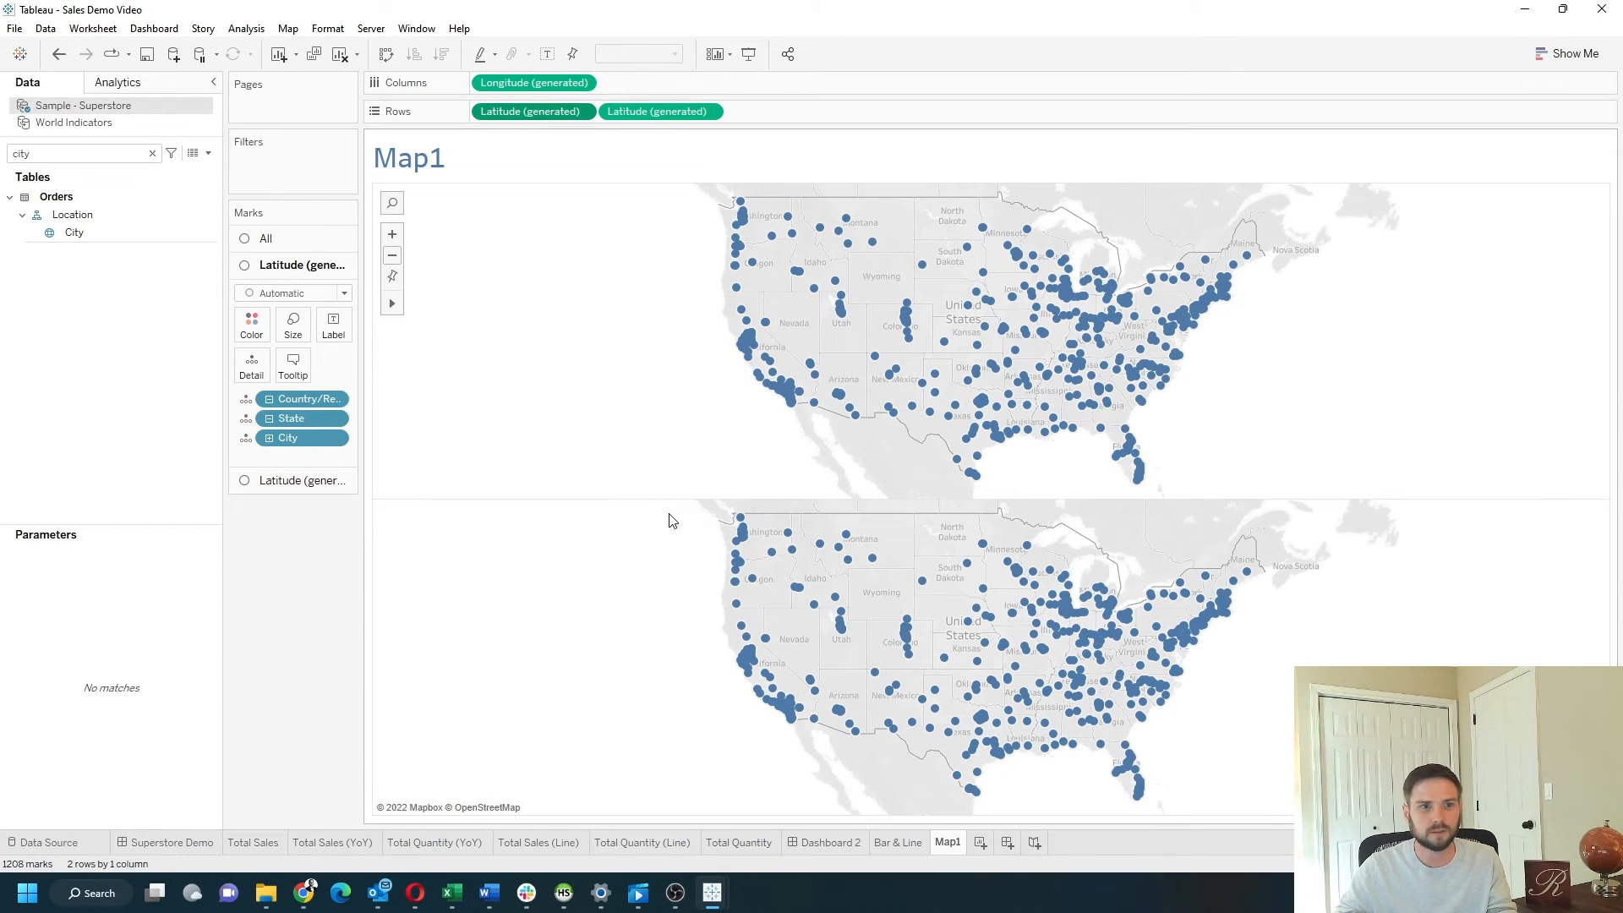
pyautogui.moveTo(291, 437); pyautogui.dragTo(338, 540)
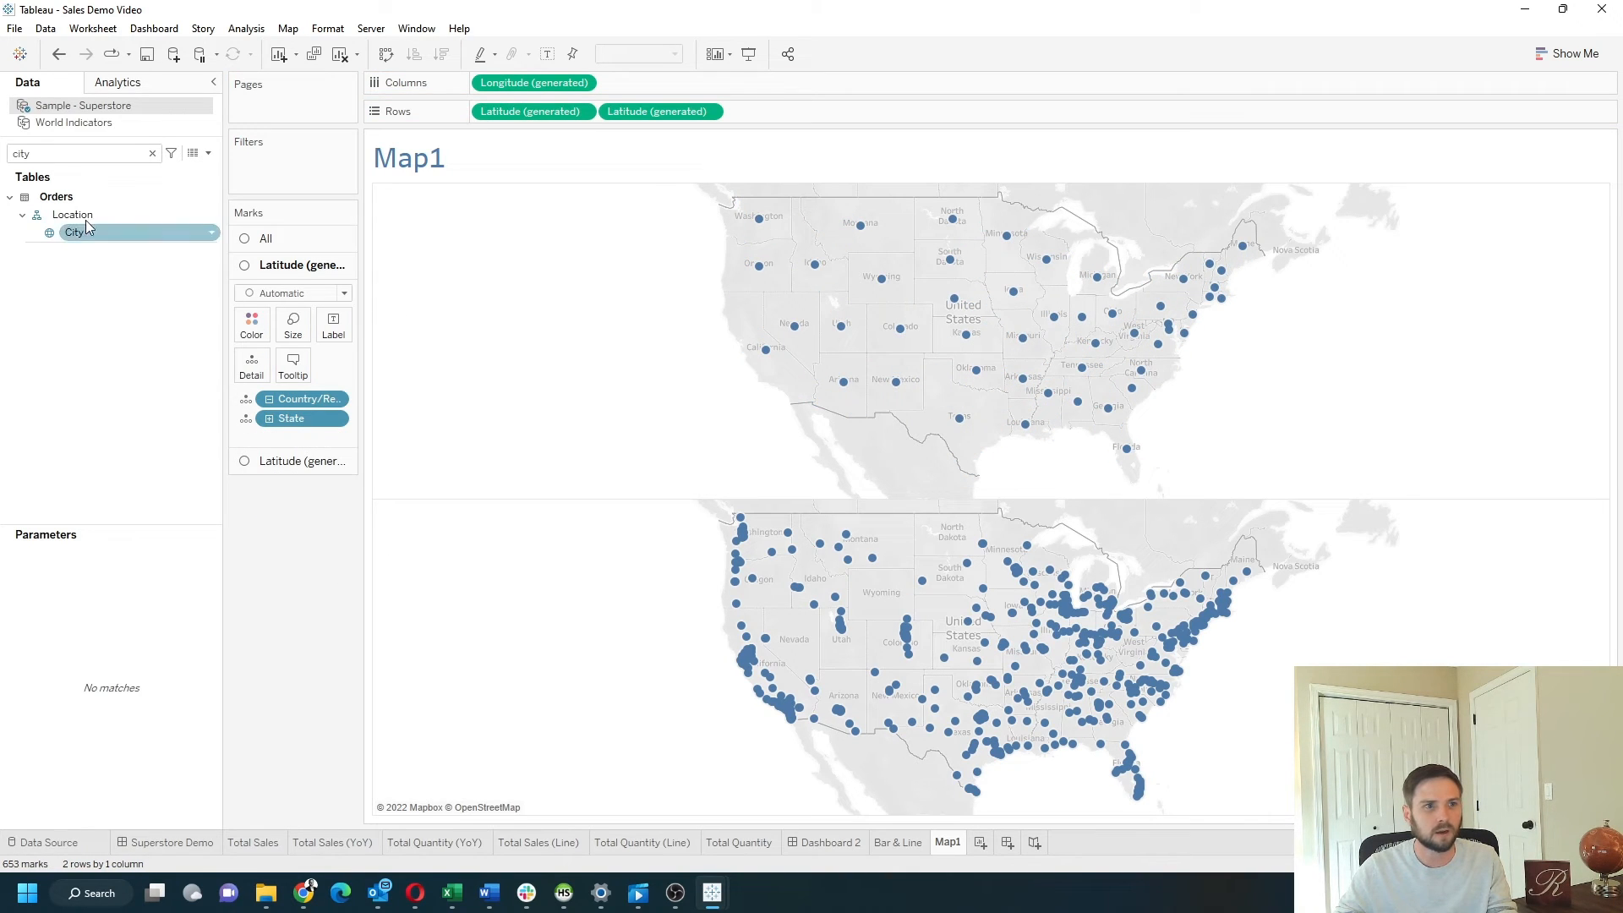
# Step: Color the states on the first map by Sales
pyautogui.doubleClick(98, 156)
pyautogui.write('sa')
pyautogui.moveTo(91, 267); pyautogui.dragTo(252, 328)
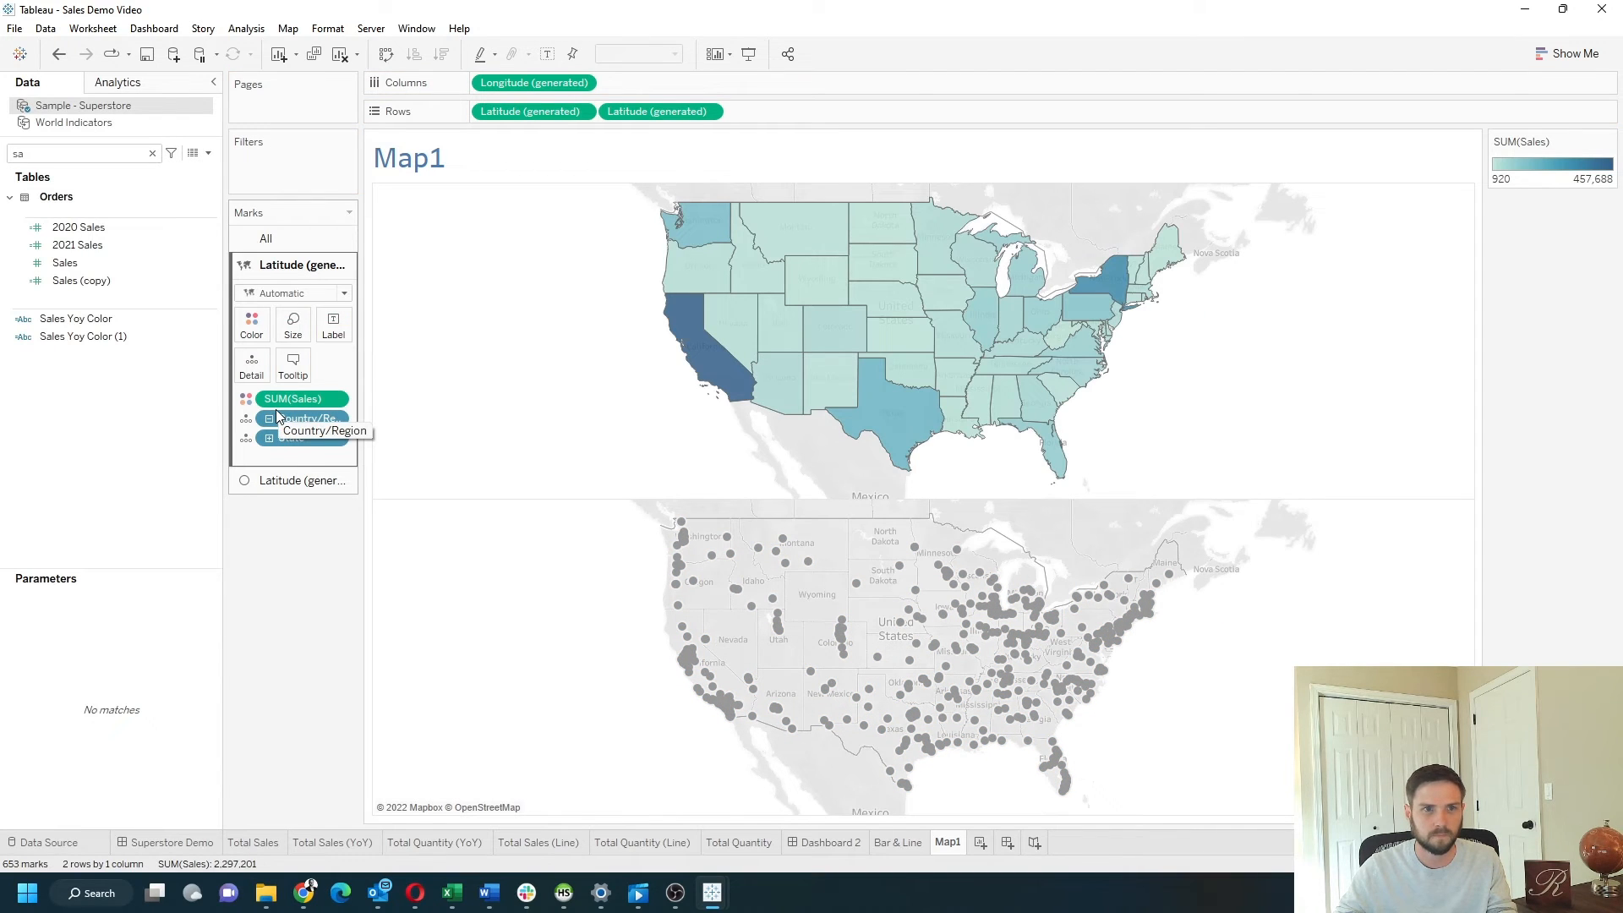
# Step: Color and size the city circles on the second map by Quantity
pyautogui.click(302, 480)
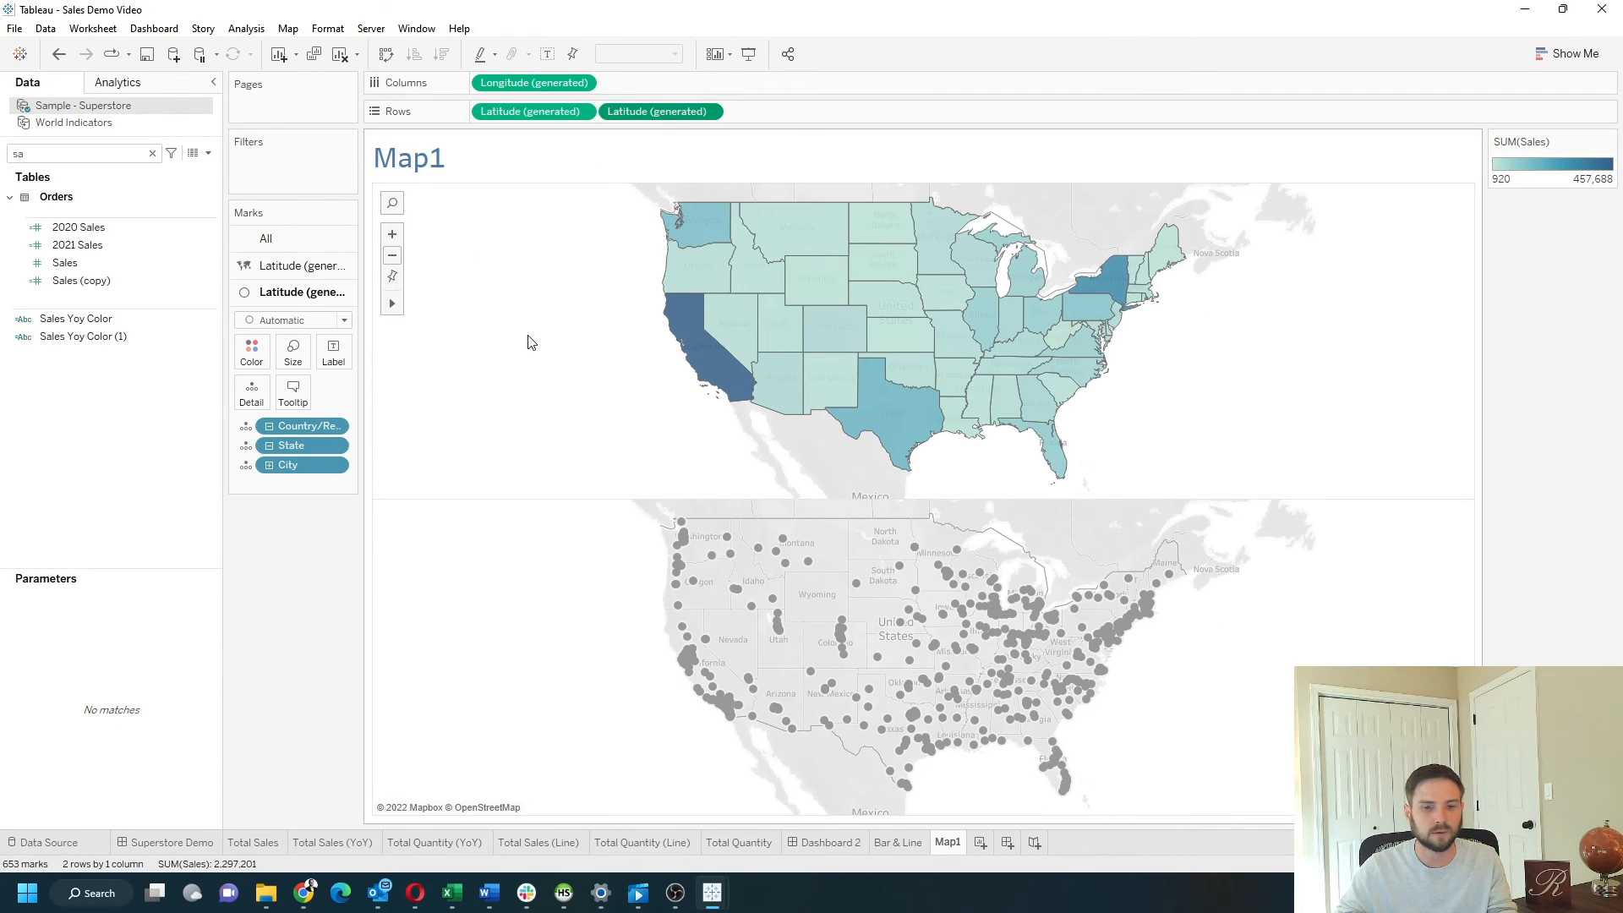
pyautogui.doubleClick(85, 153)
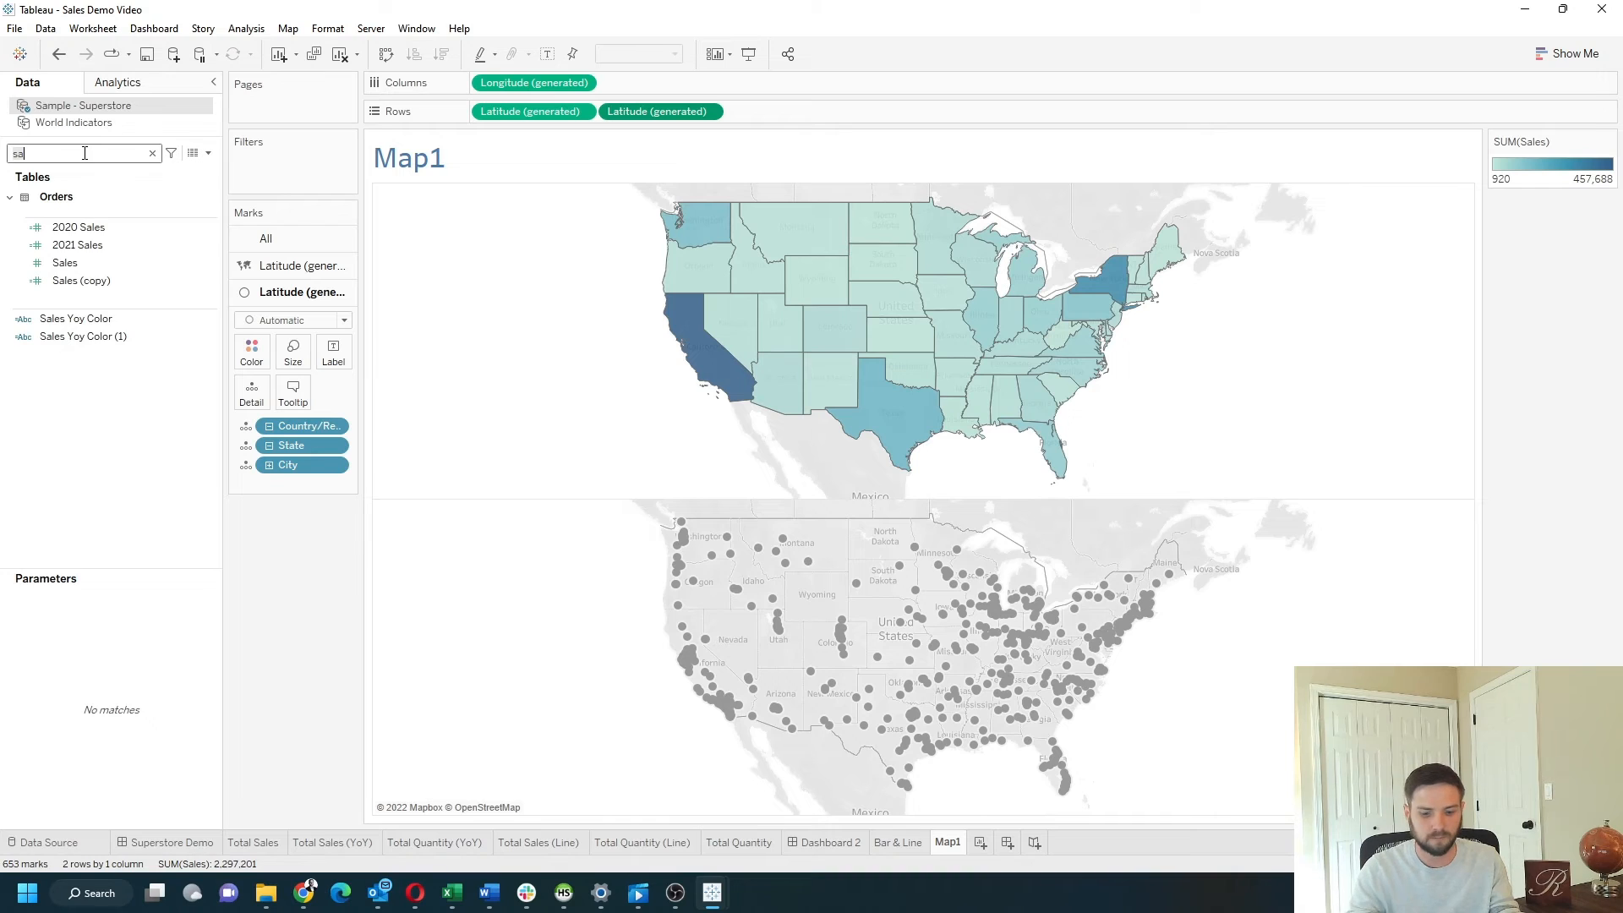
pyautogui.write('quan')
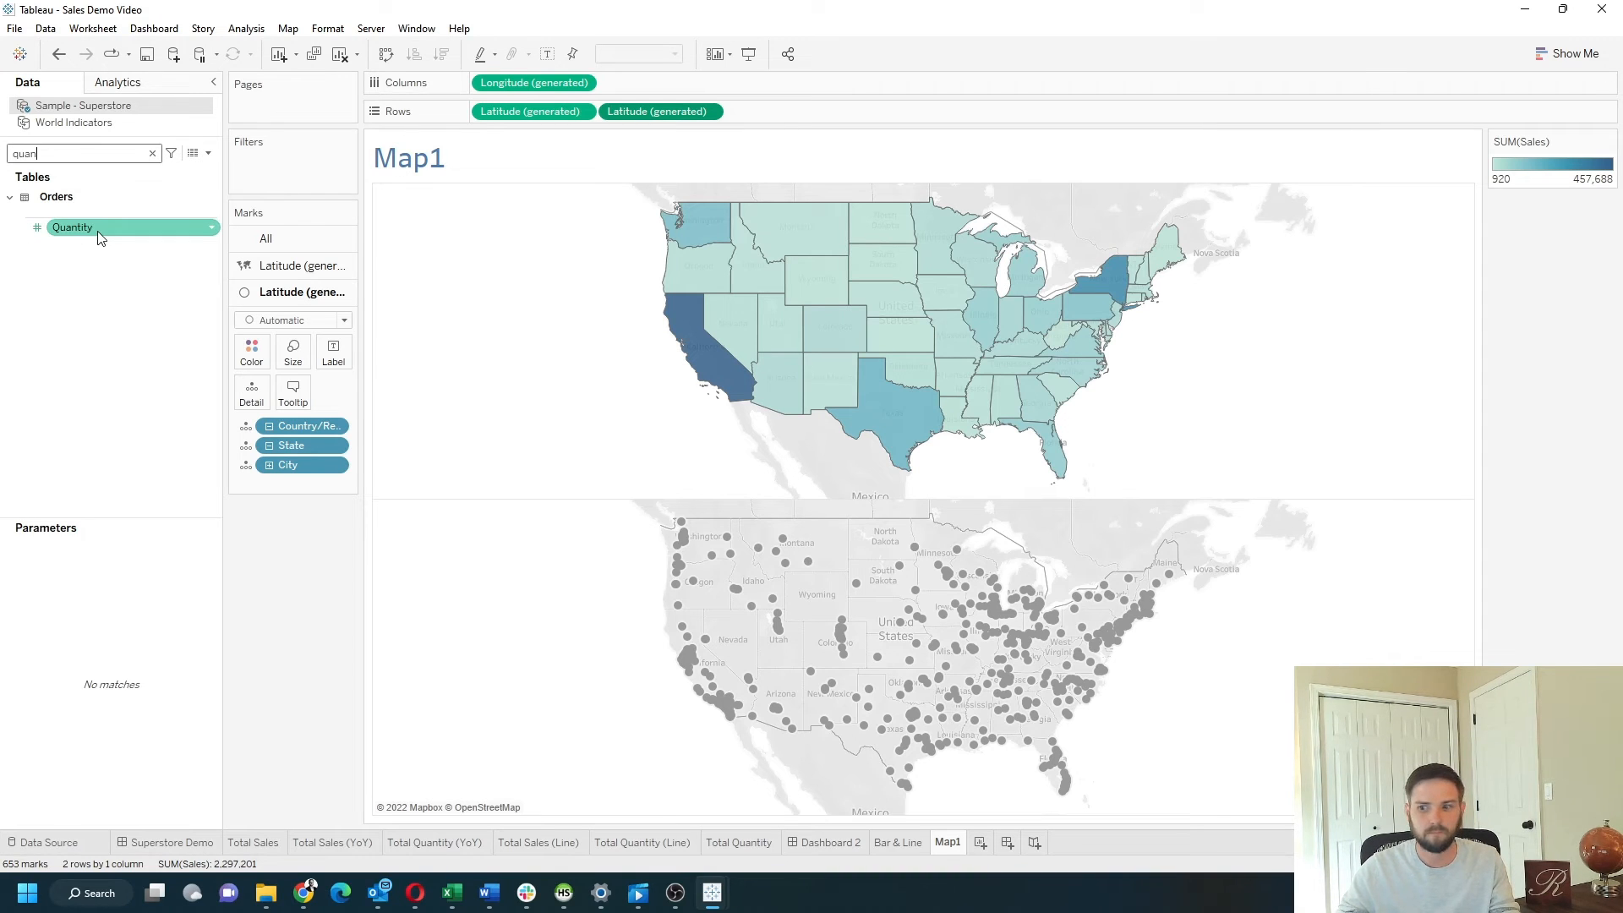
pyautogui.moveTo(72, 228); pyautogui.dragTo(252, 356)
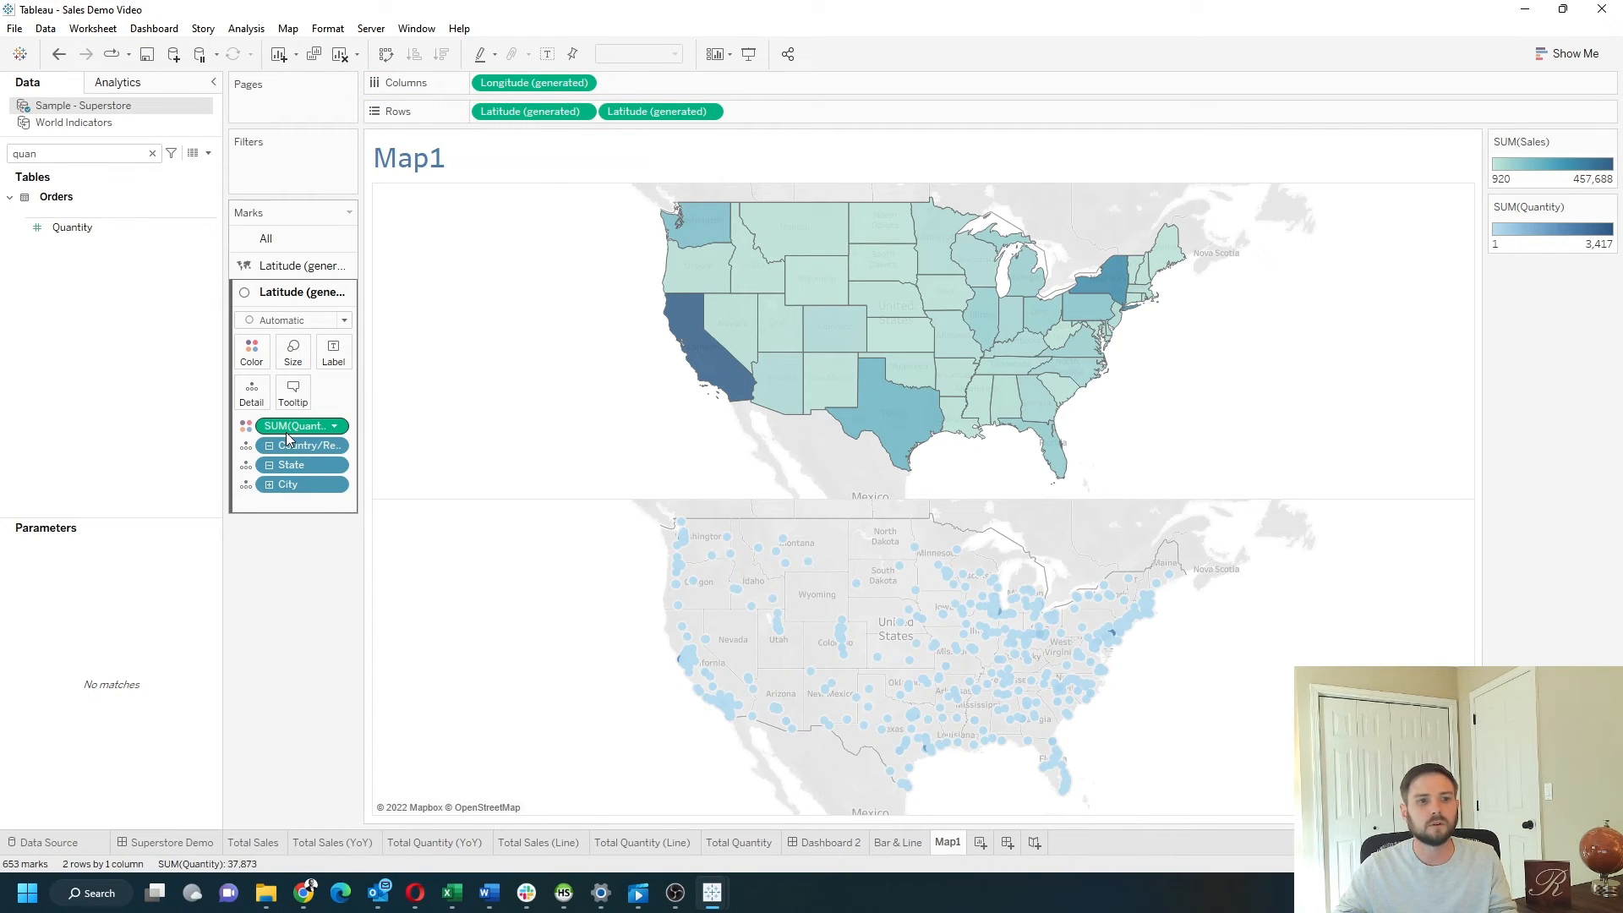
pyautogui.moveTo(281, 434); pyautogui.dragTo(293, 361)
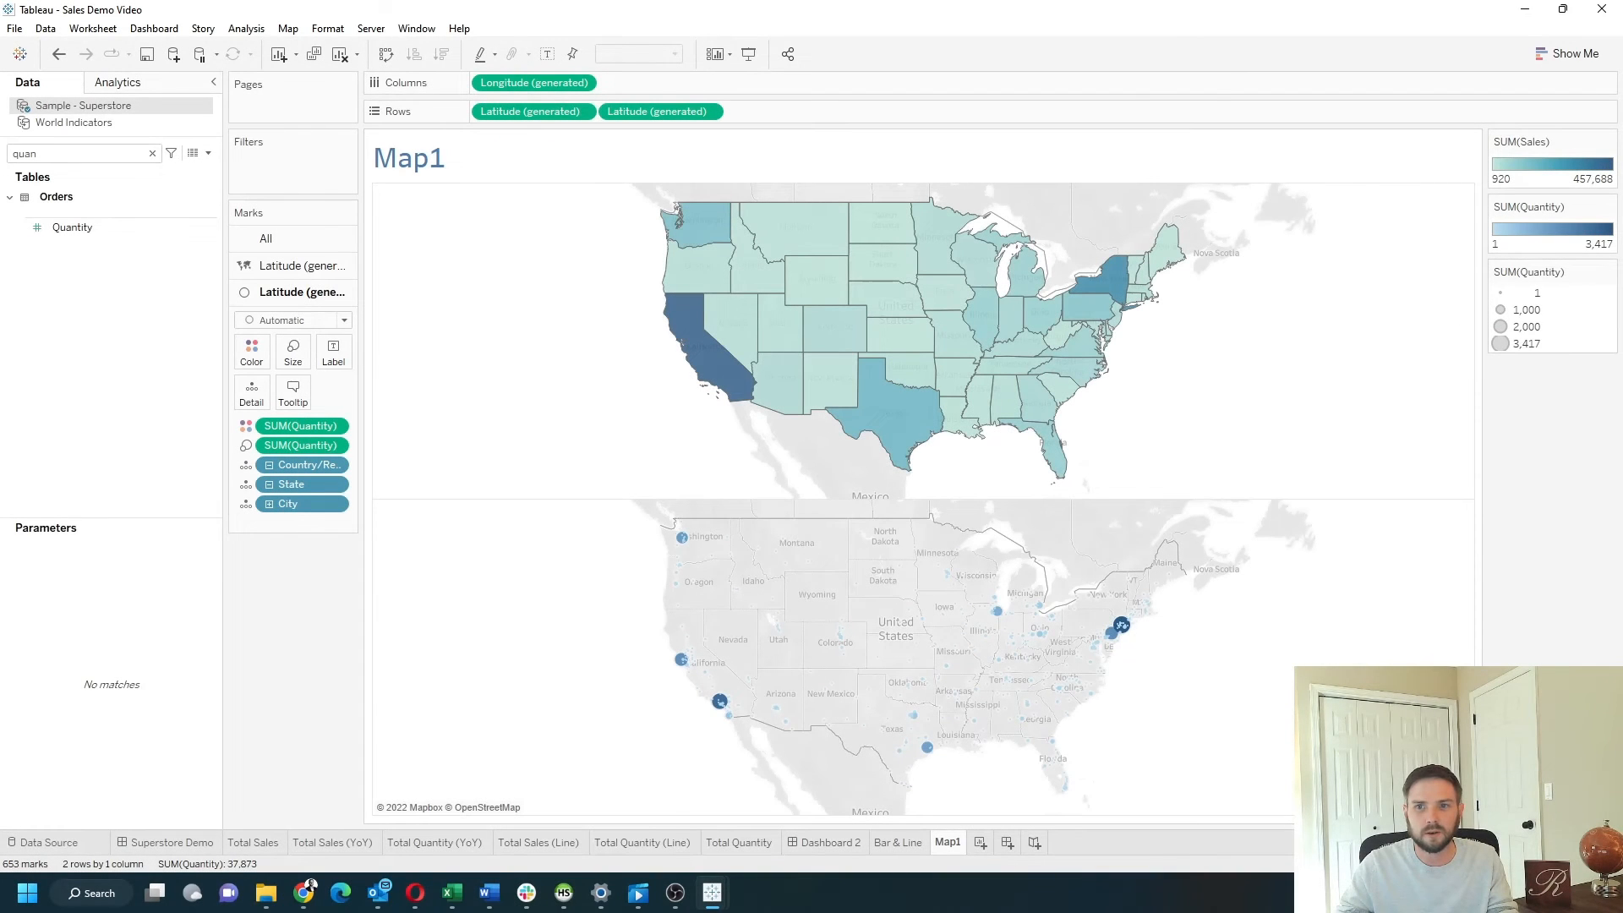
# Step: Set the Quantity color scale to a custom sequential palette based on #76b7b2
pyautogui.click(1608, 210)
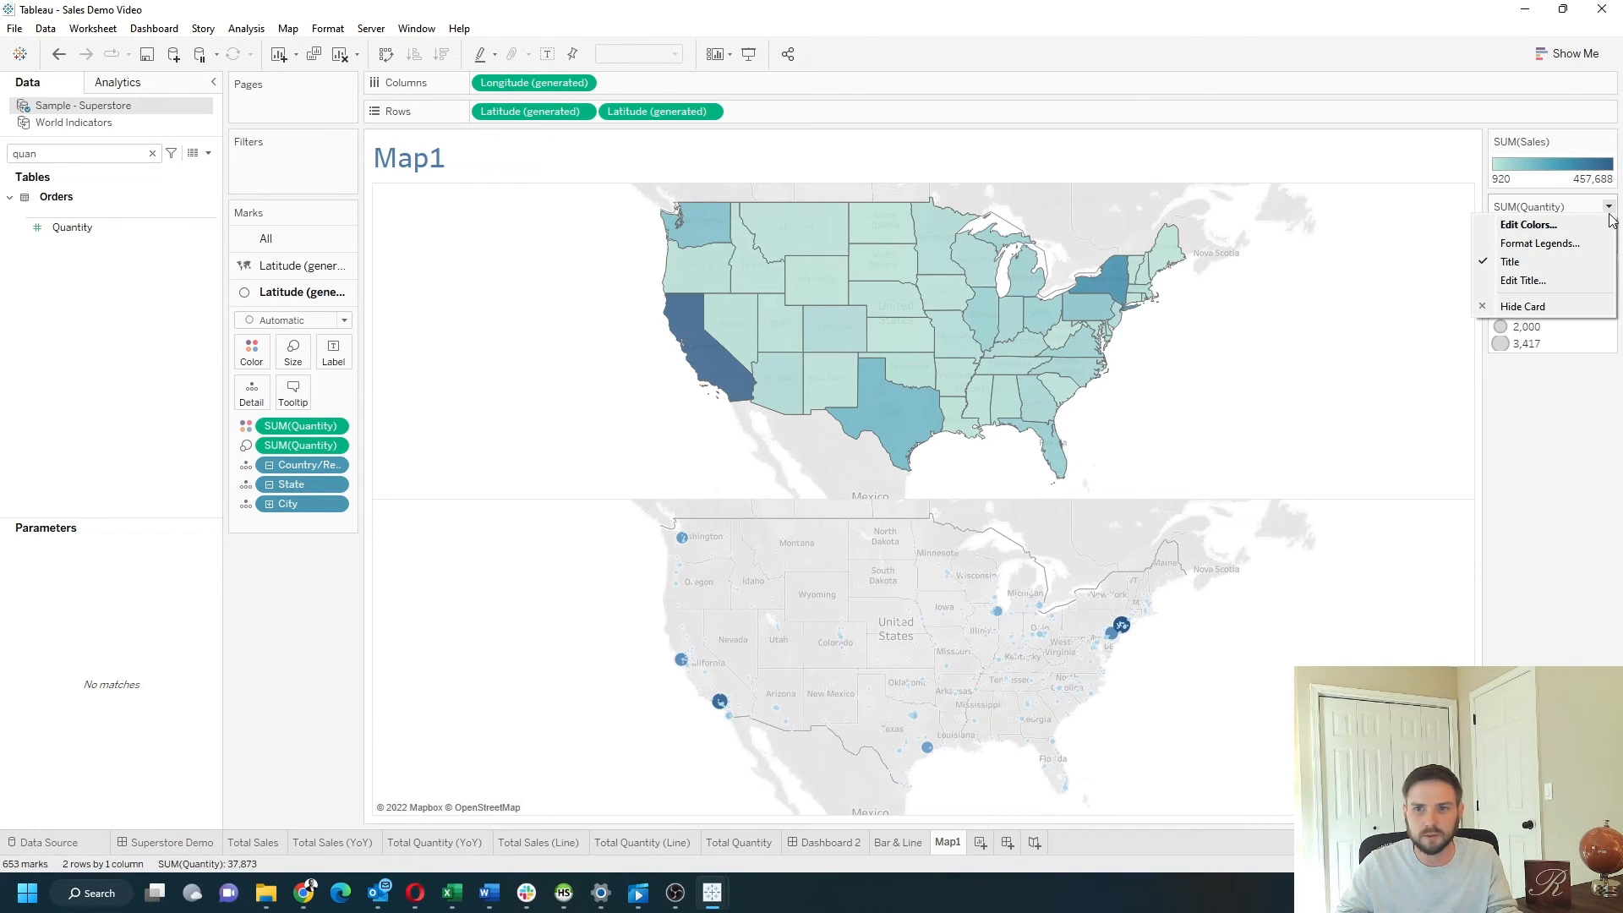
pyautogui.click(1580, 225)
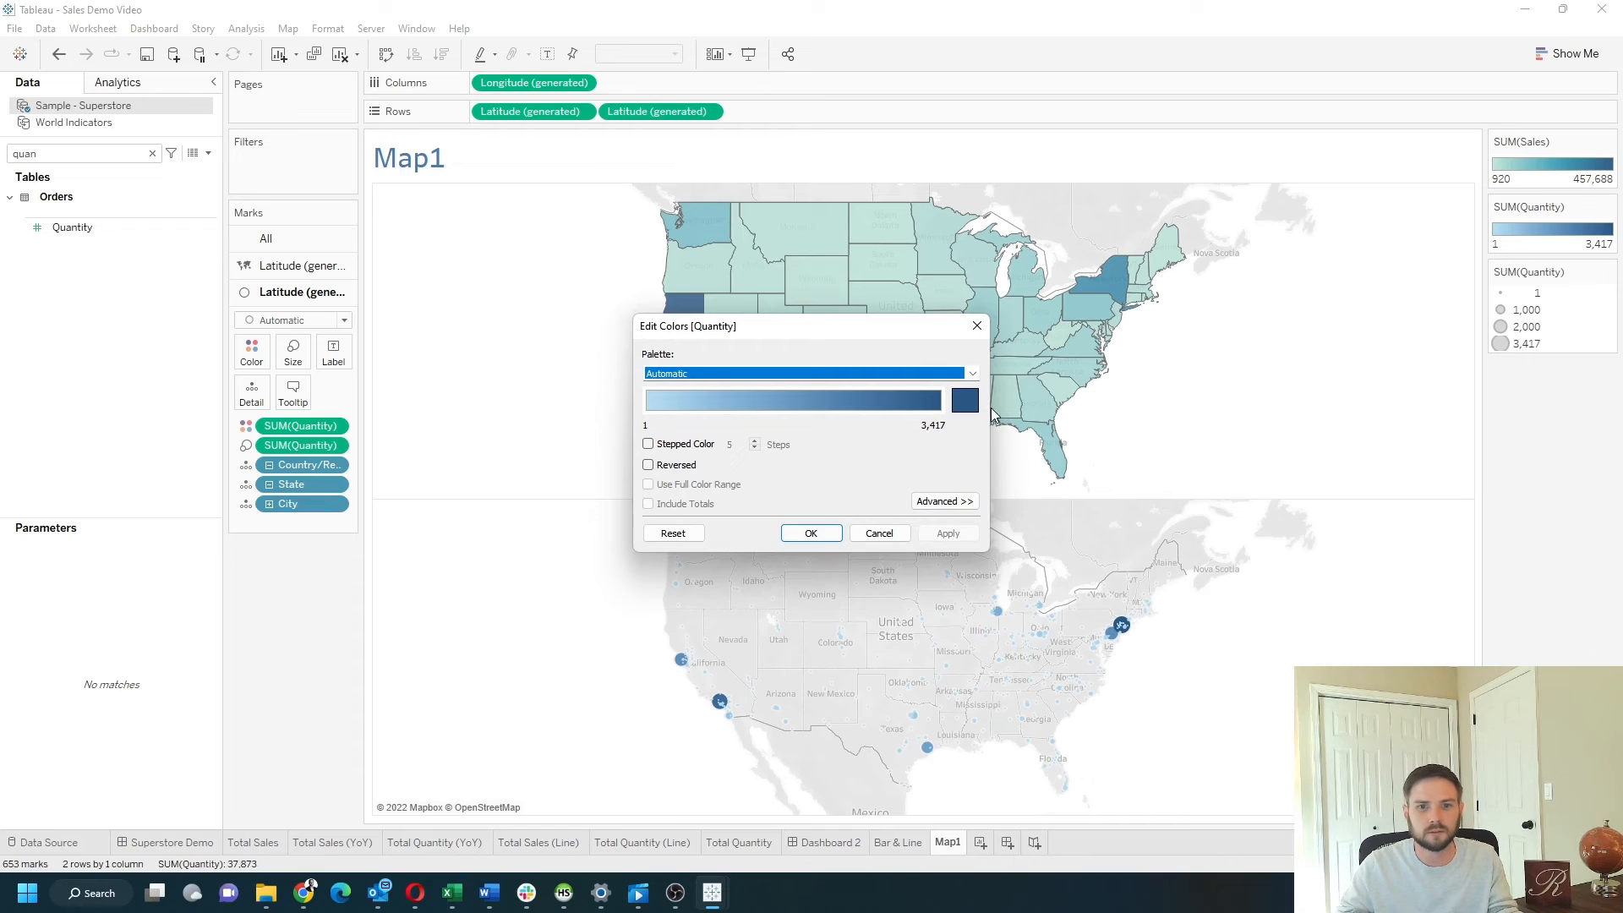
pyautogui.click(970, 401)
pyautogui.hotkey('ctrl', 'a')
pyautogui.write('#76b7b2')
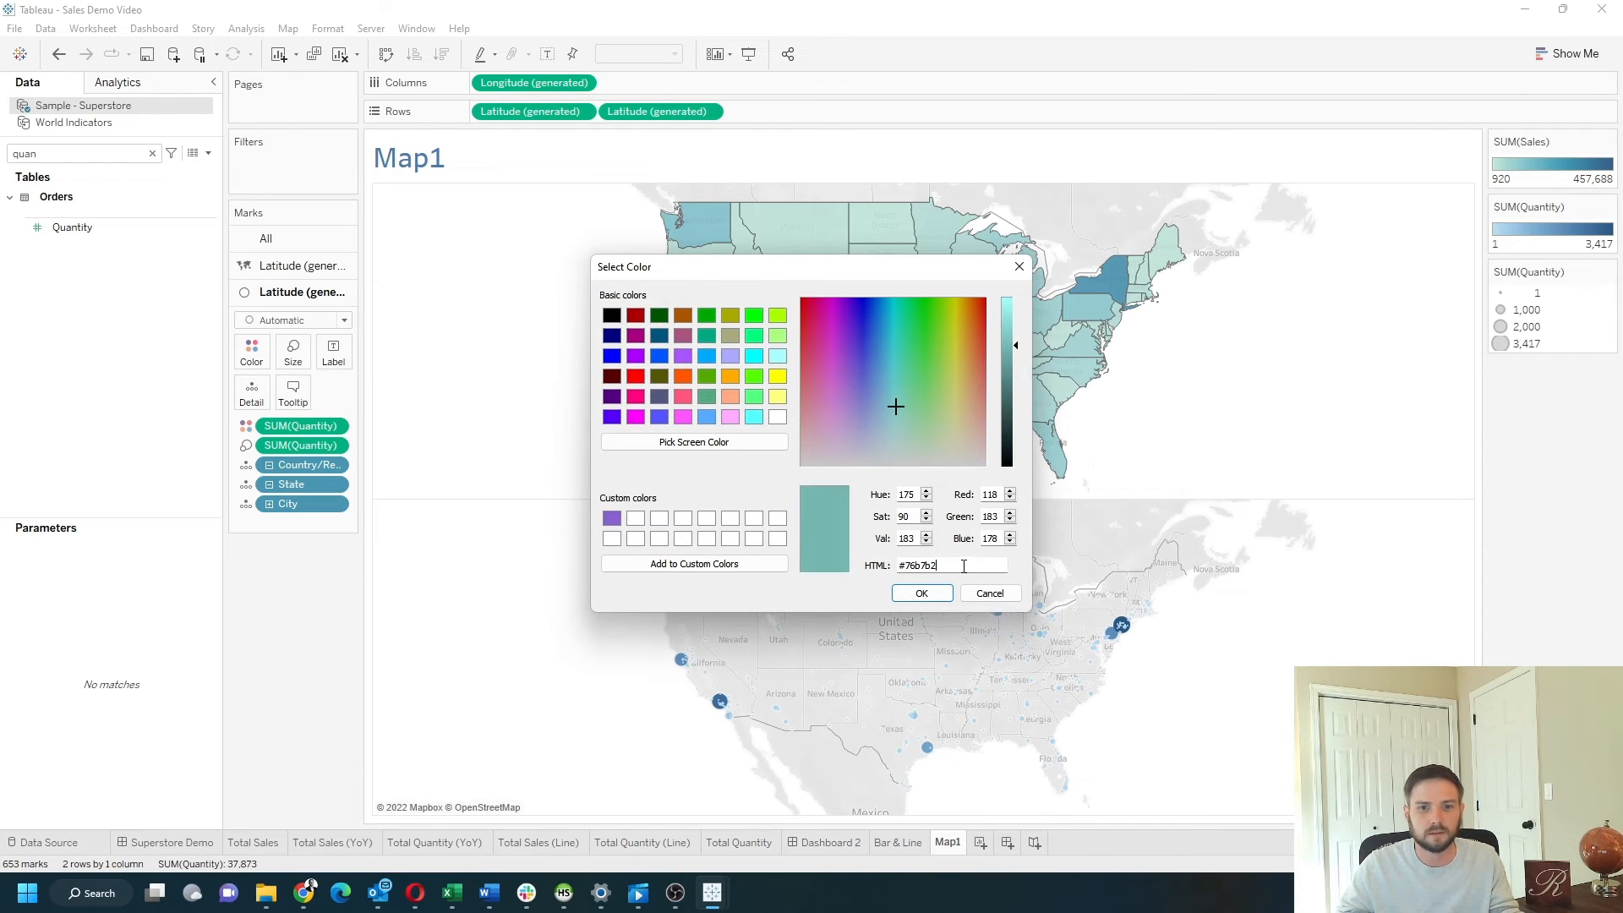
pyautogui.click(921, 593)
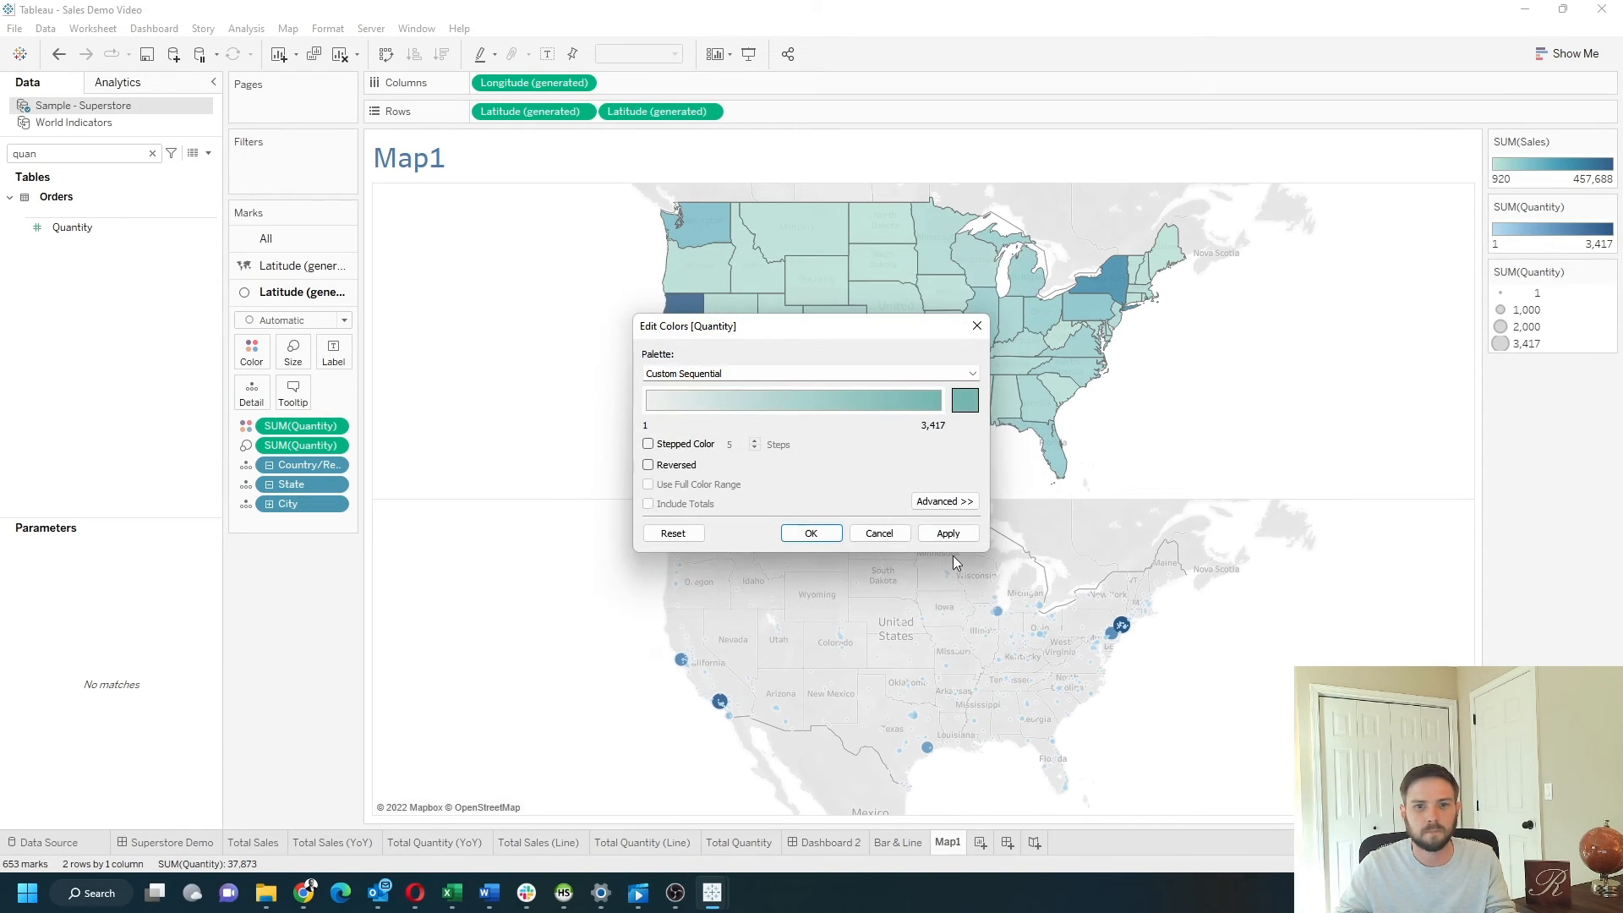
pyautogui.click(811, 534)
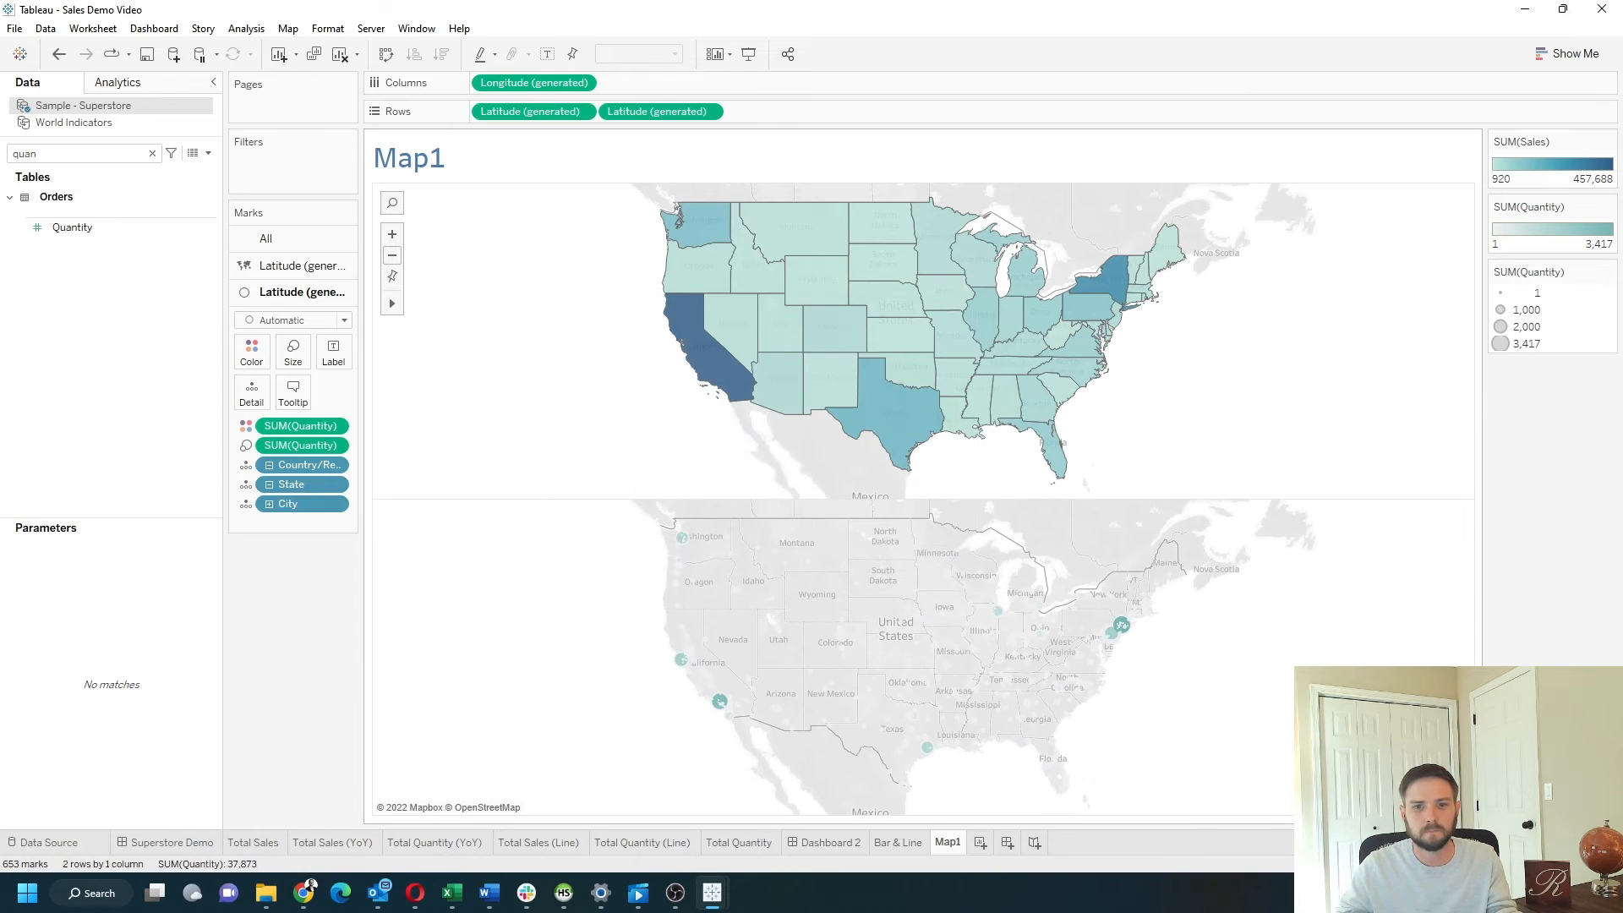
# Step: Overlay the city circles on the state map by making the second Latitude (generated) a dual axis
pyautogui.moveTo(898, 219)
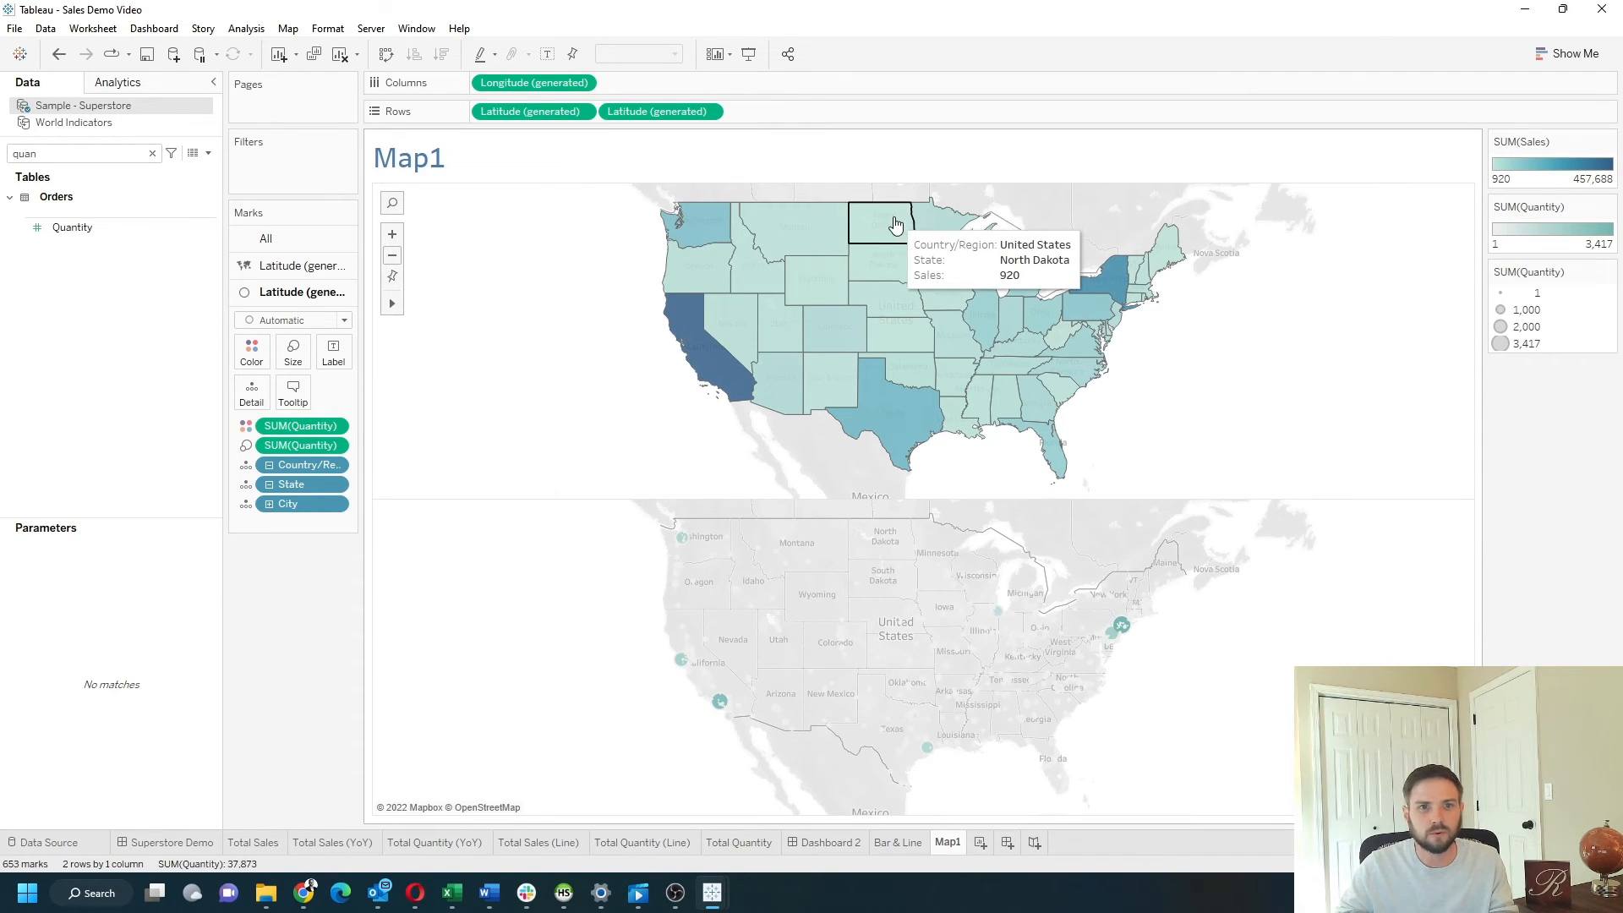
pyautogui.click(709, 112)
pyautogui.click(676, 274)
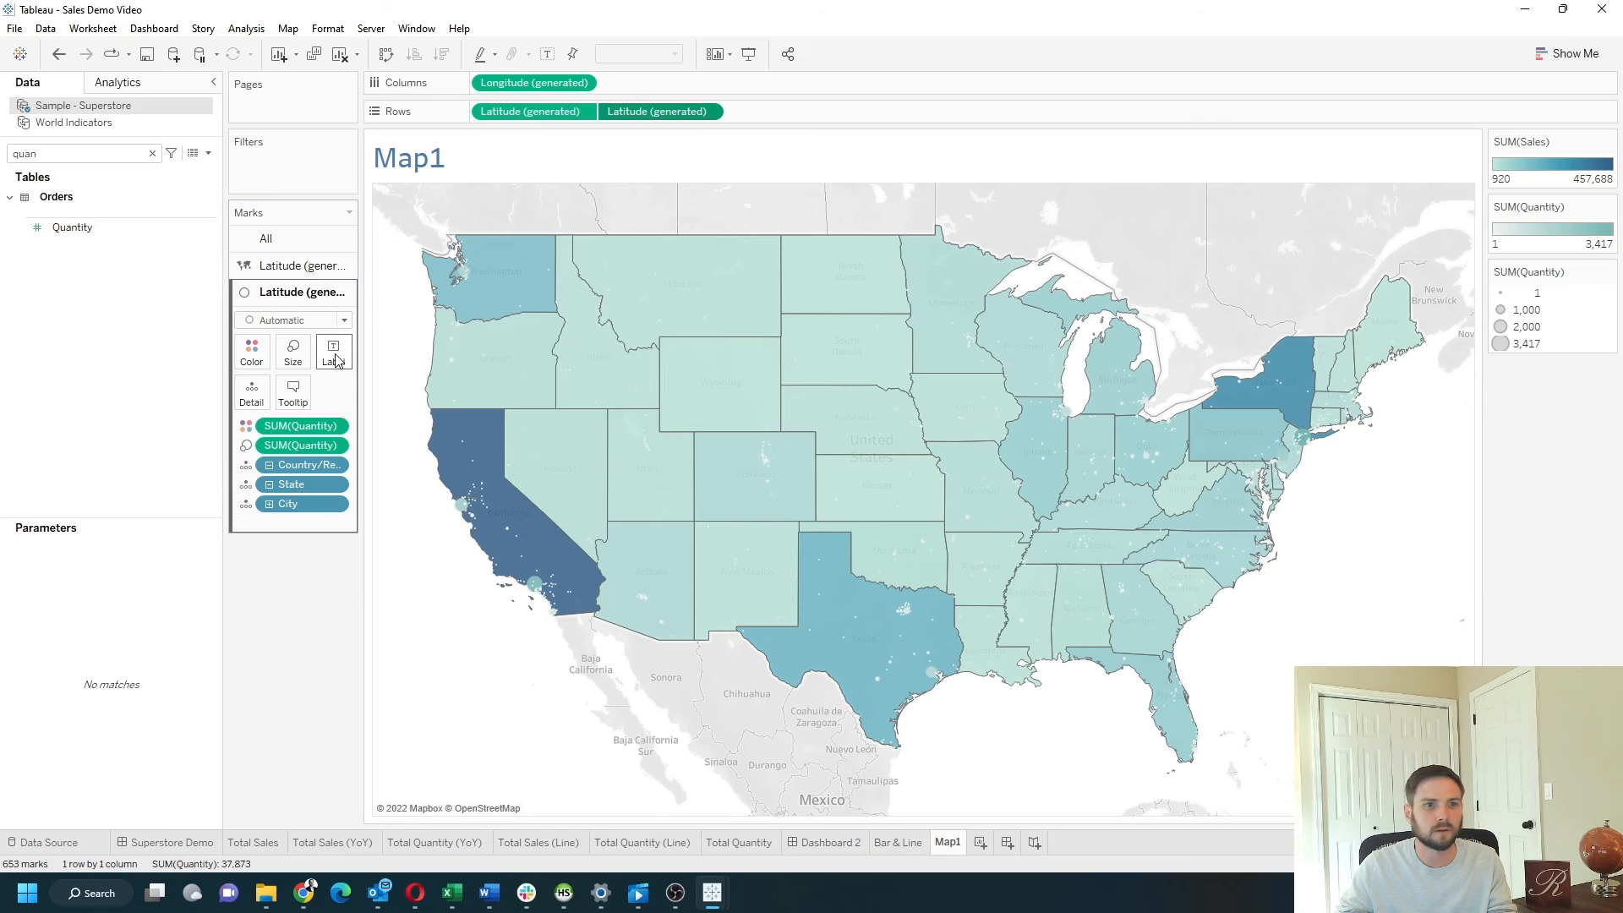
# Step: Enlarge the city circles on the map and give them a dark border
pyautogui.click(294, 354)
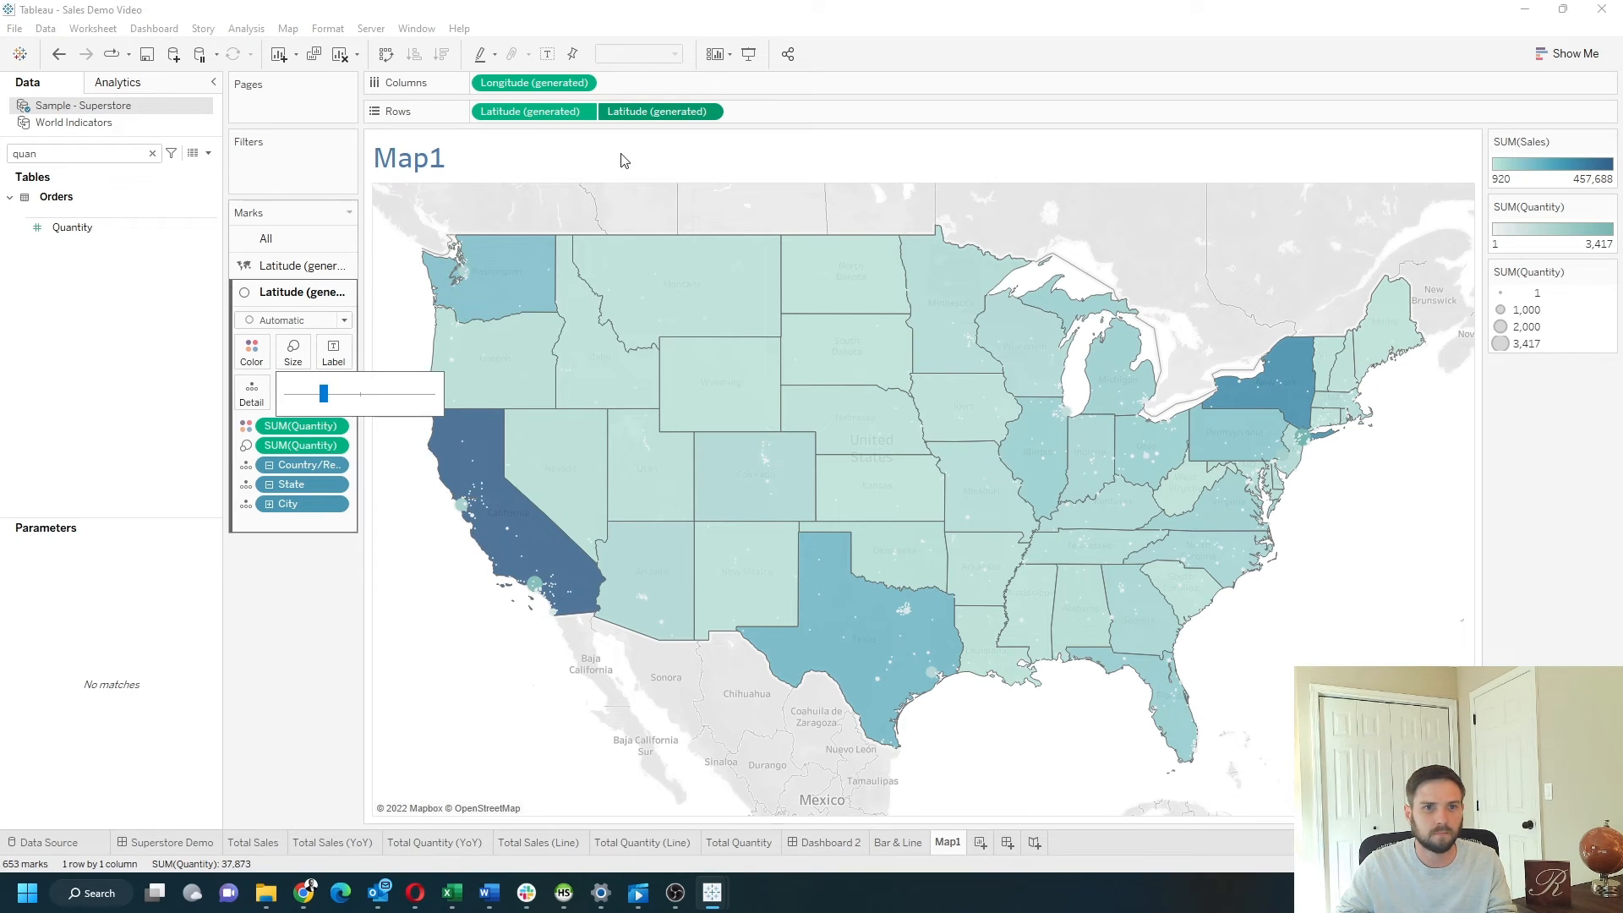
pyautogui.moveTo(365, 402); pyautogui.dragTo(389, 402)
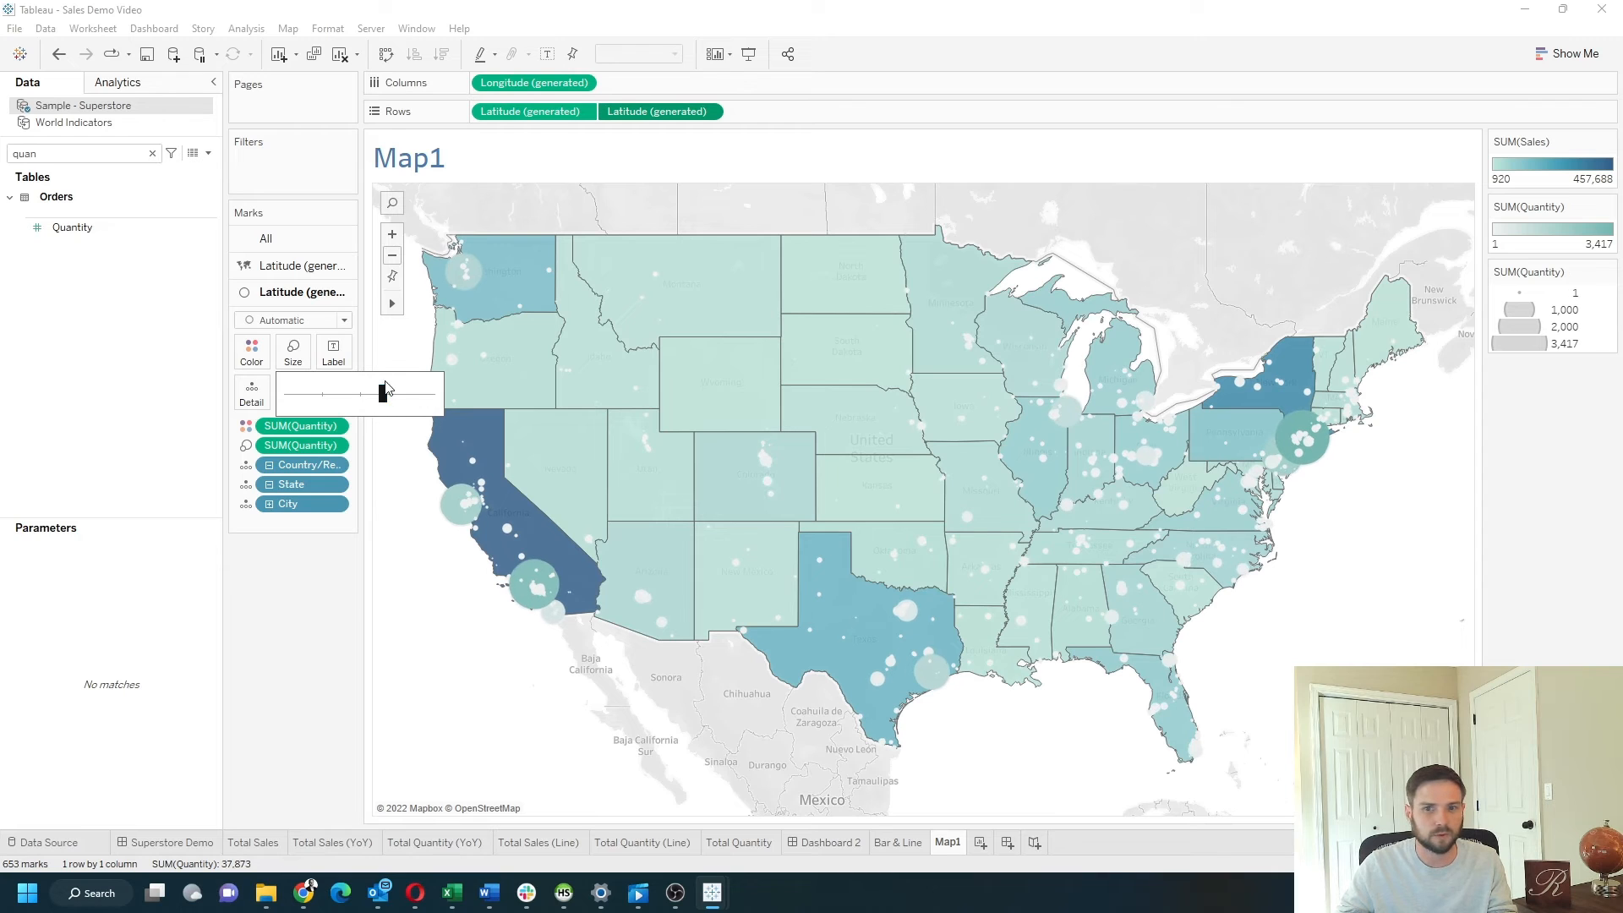
pyautogui.click(251, 352)
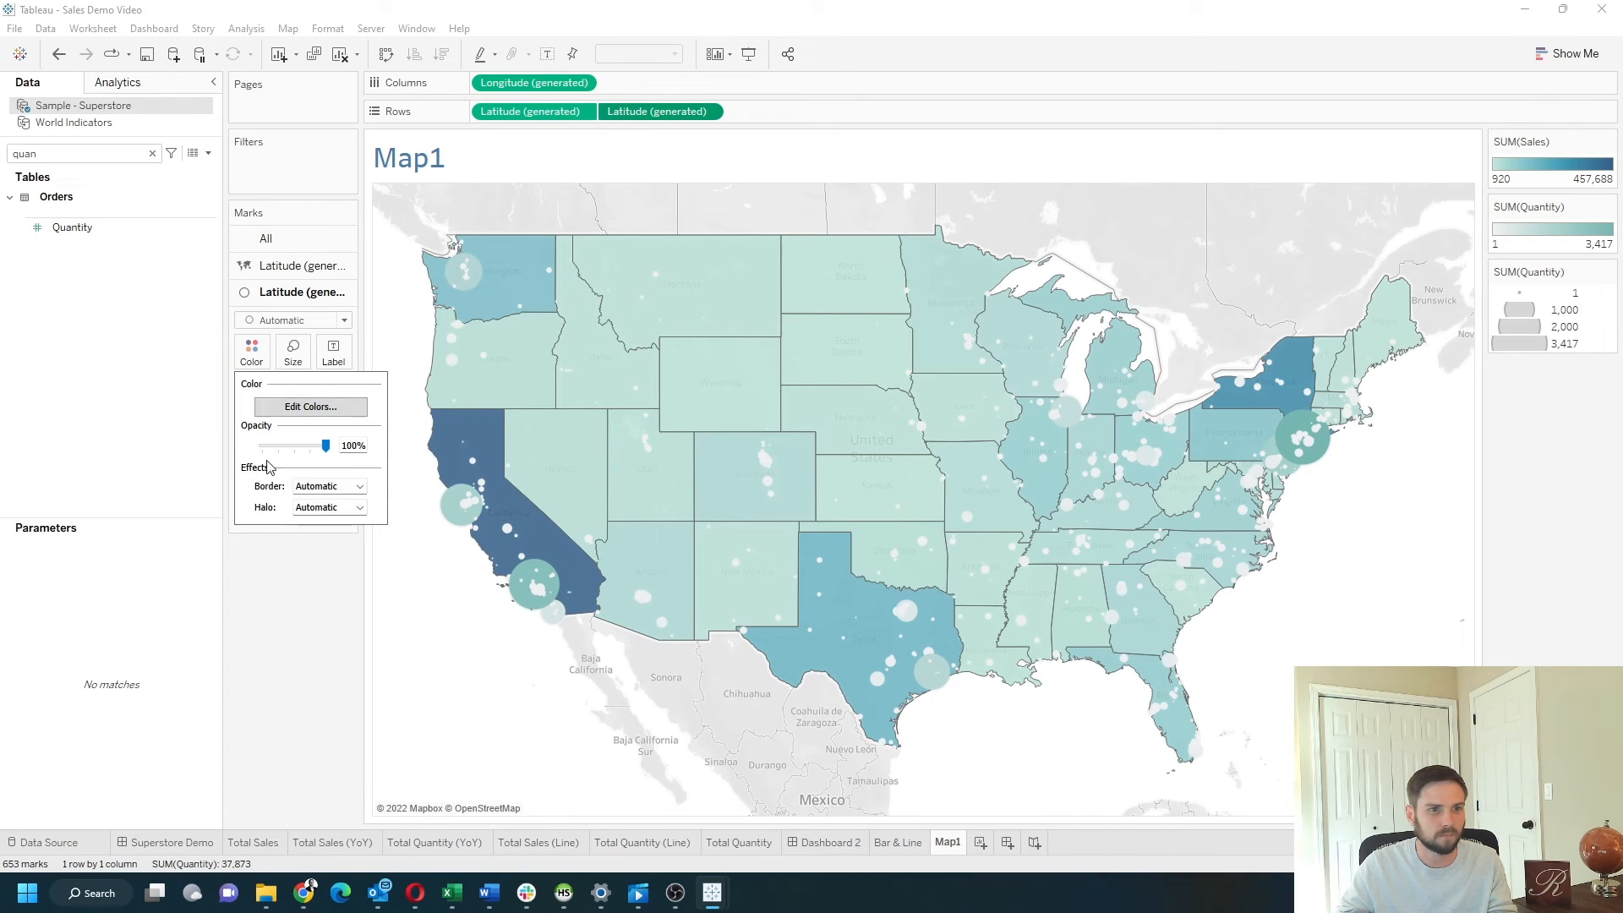
pyautogui.click(311, 487)
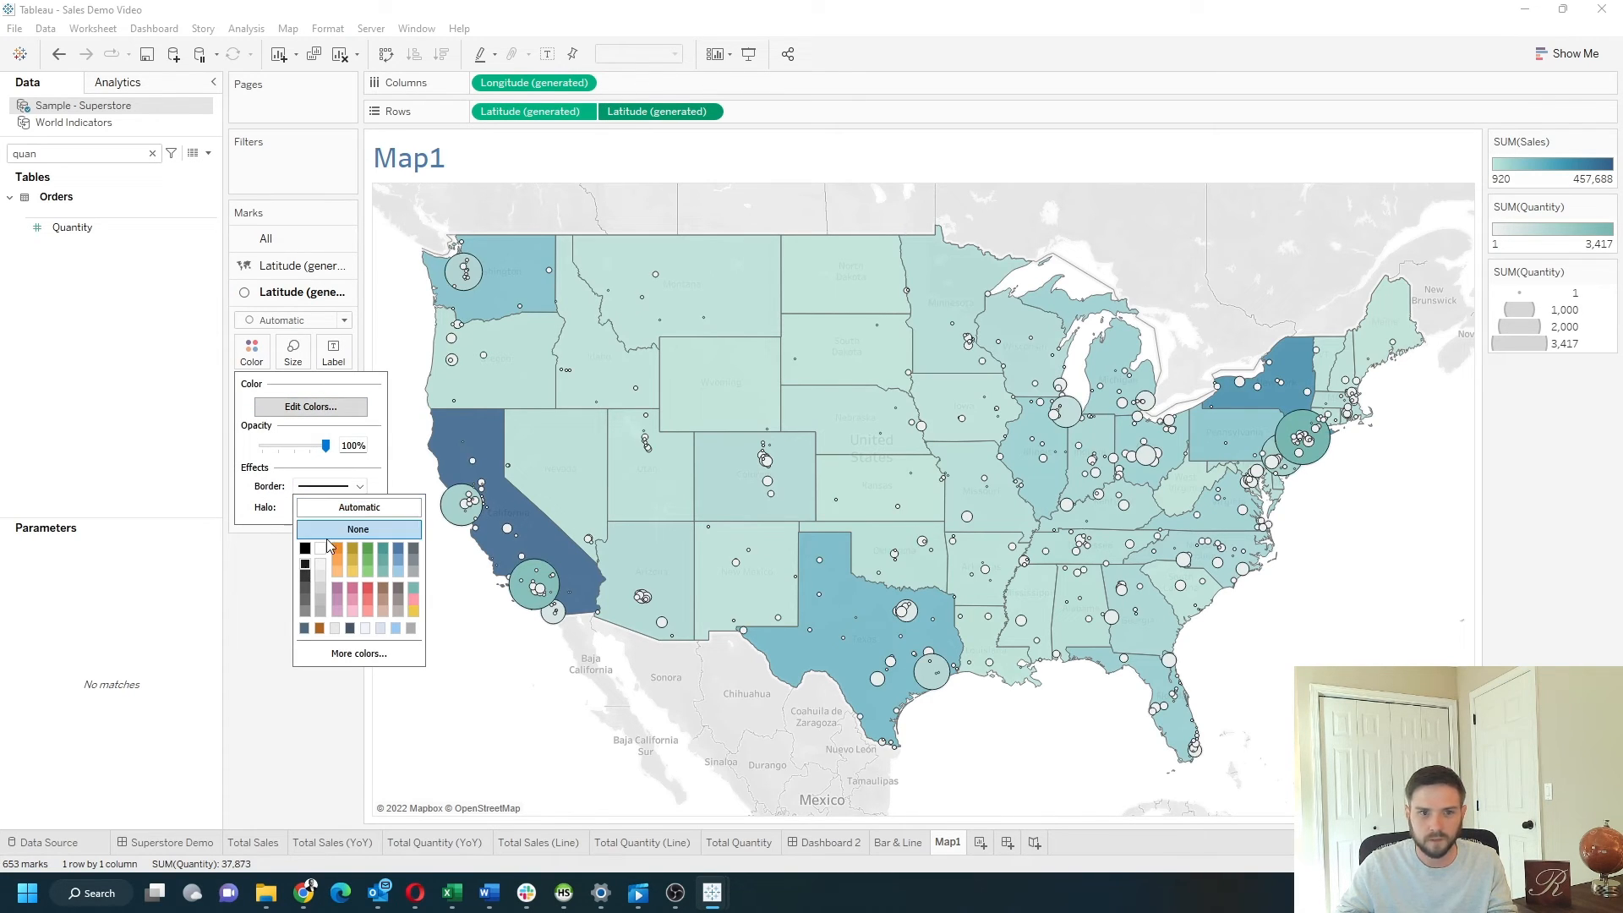
pyautogui.click(306, 572)
pyautogui.click(1181, 801)
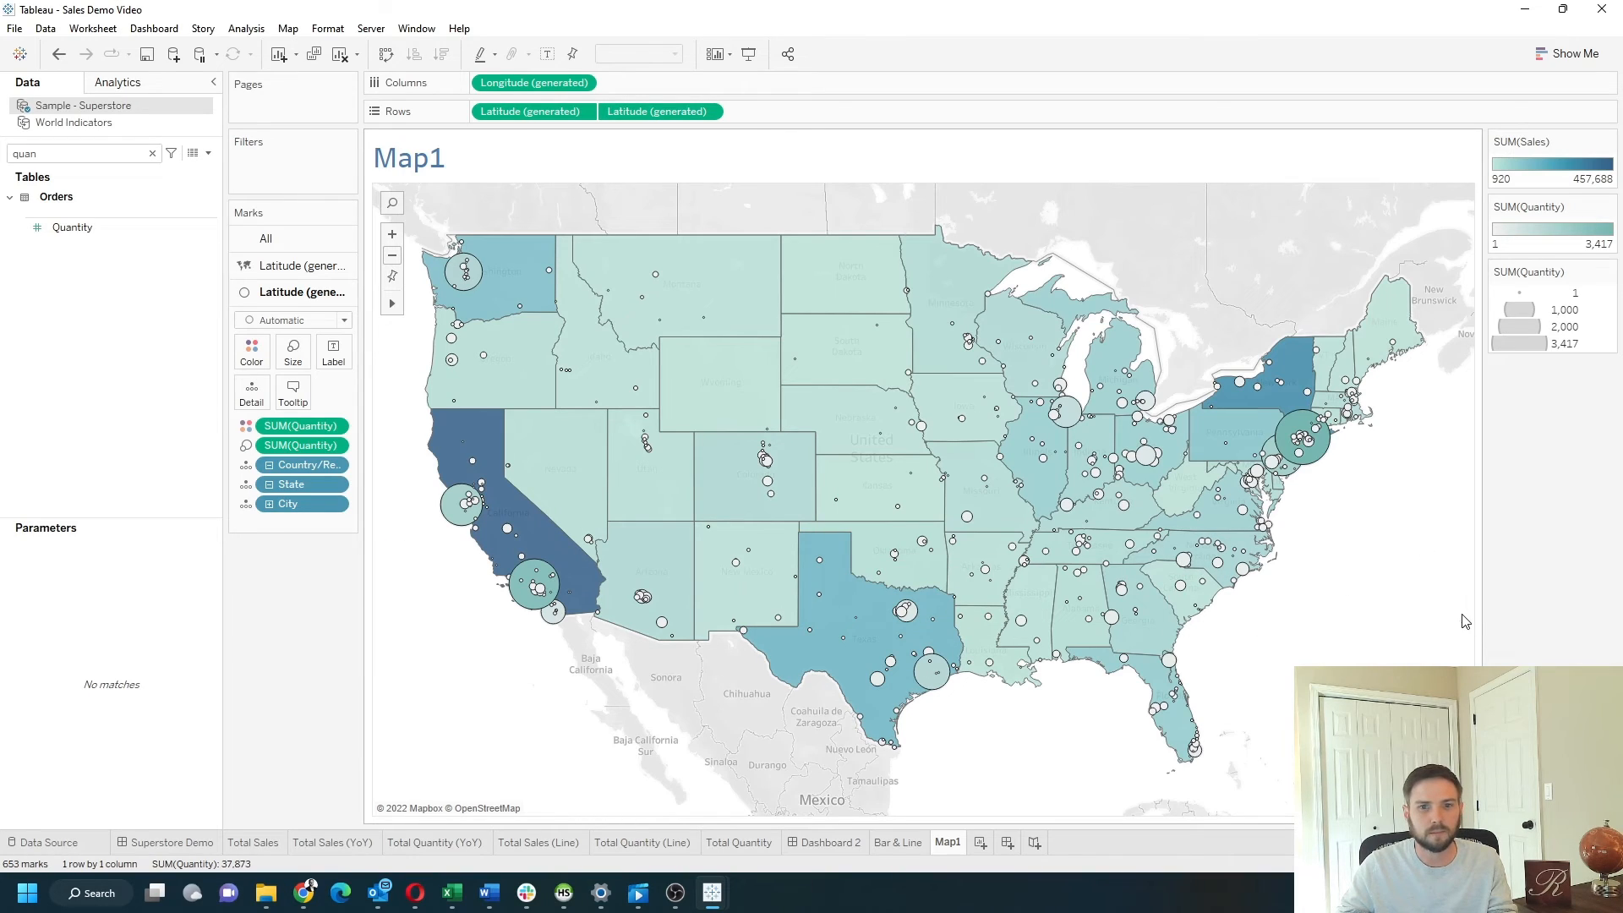
# Step: Add the Map1 sheet to Dashboard 2 in the empty area beside the monthly bar and line chart
pyautogui.moveTo(890, 600)
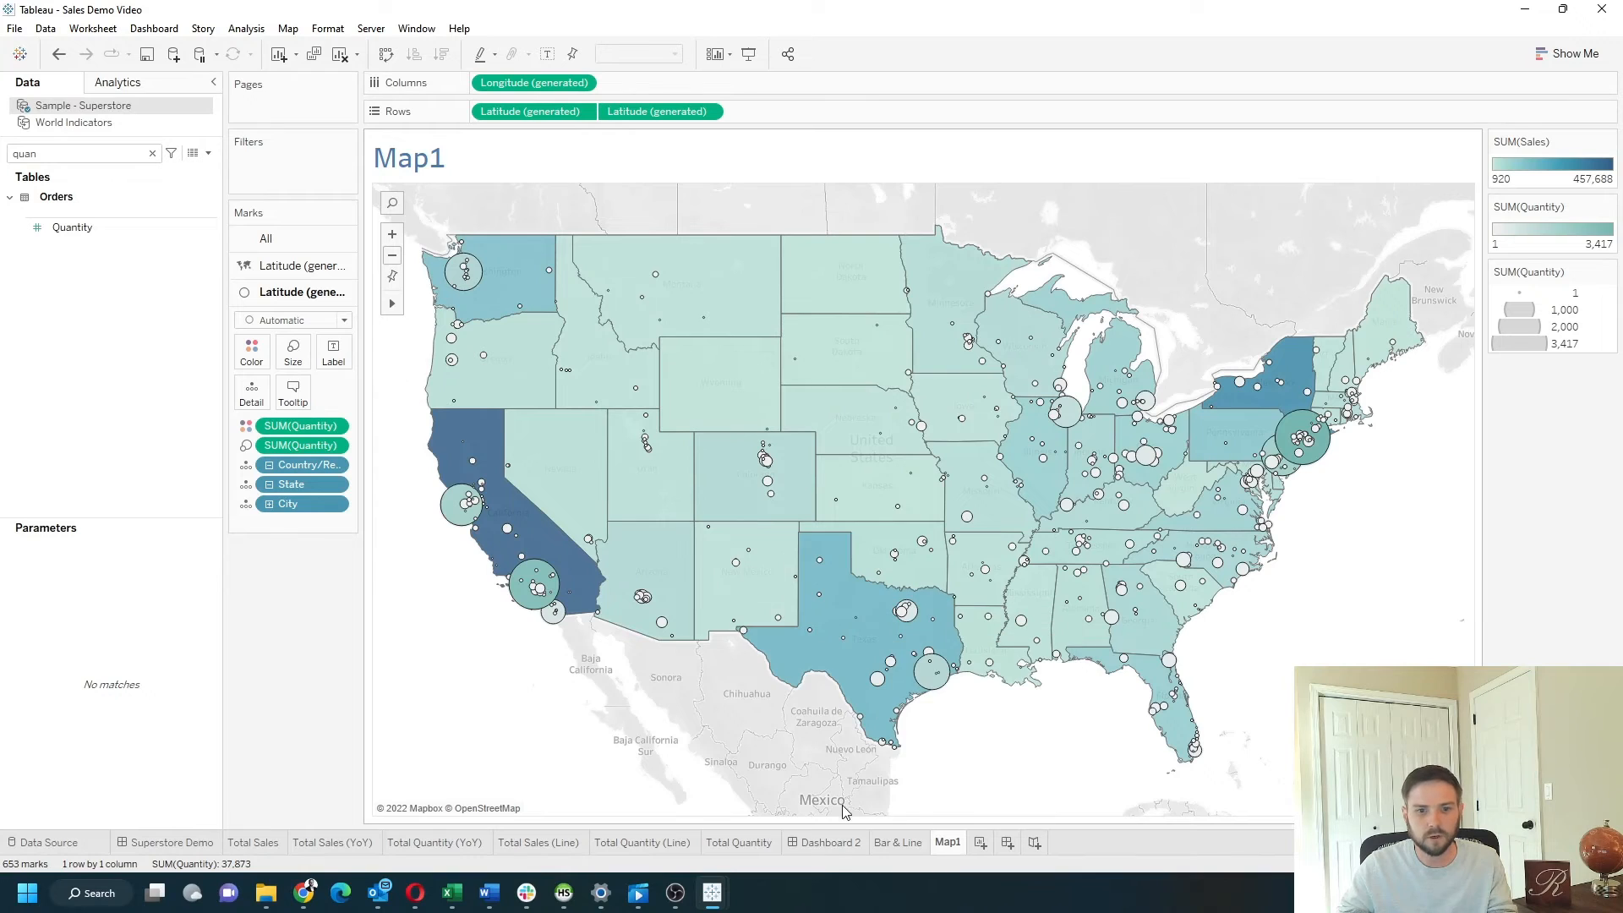
pyautogui.click(829, 842)
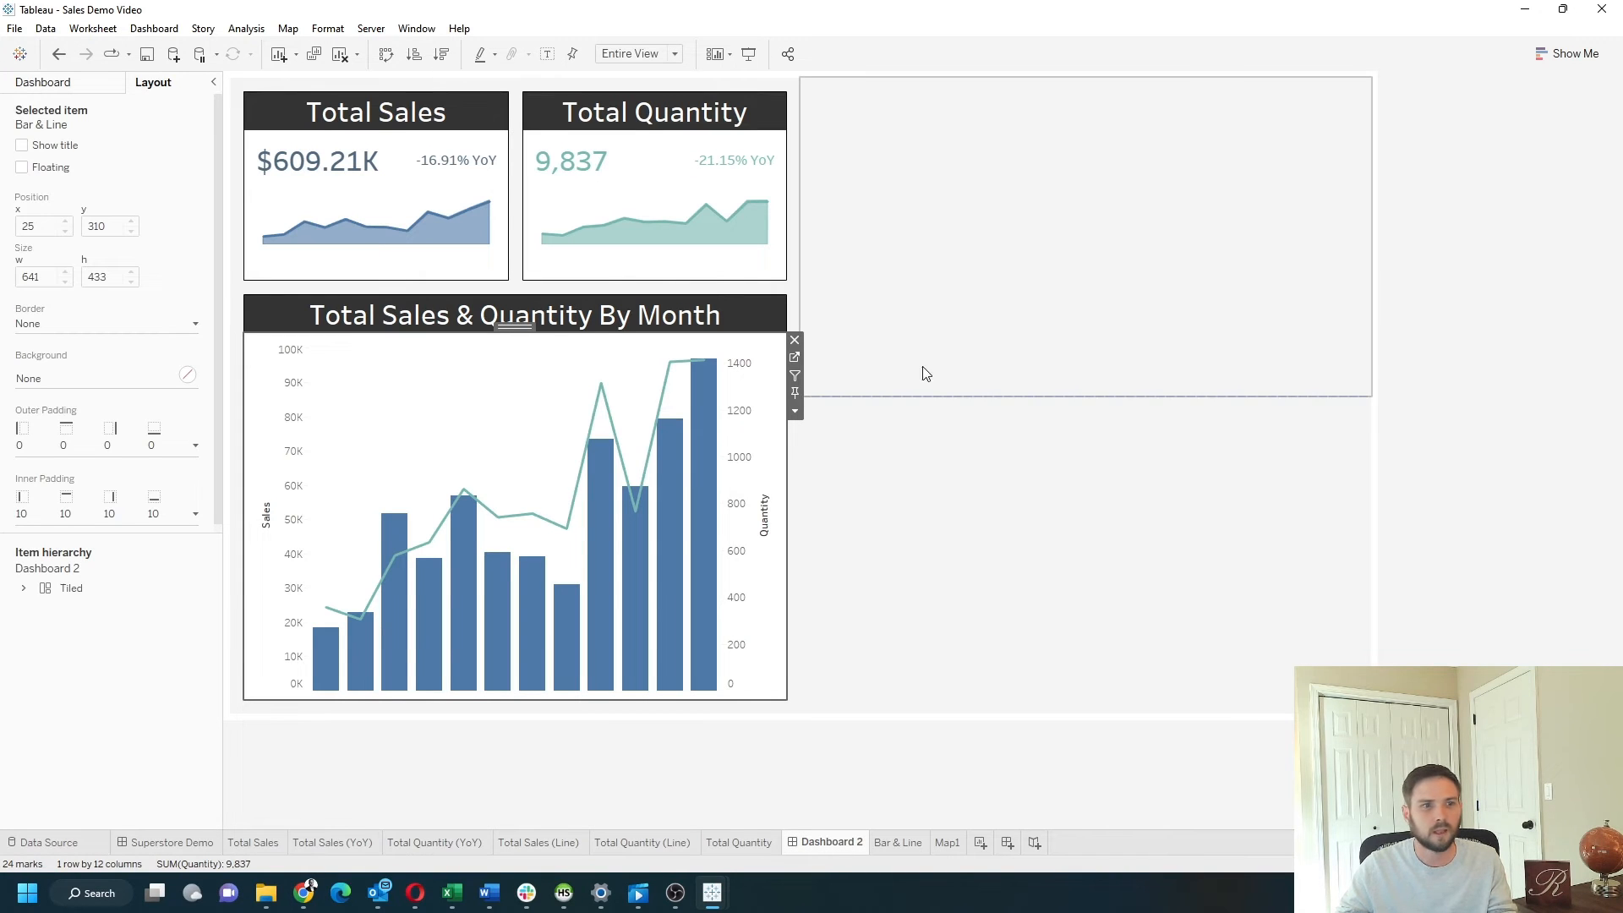
pyautogui.click(110, 83)
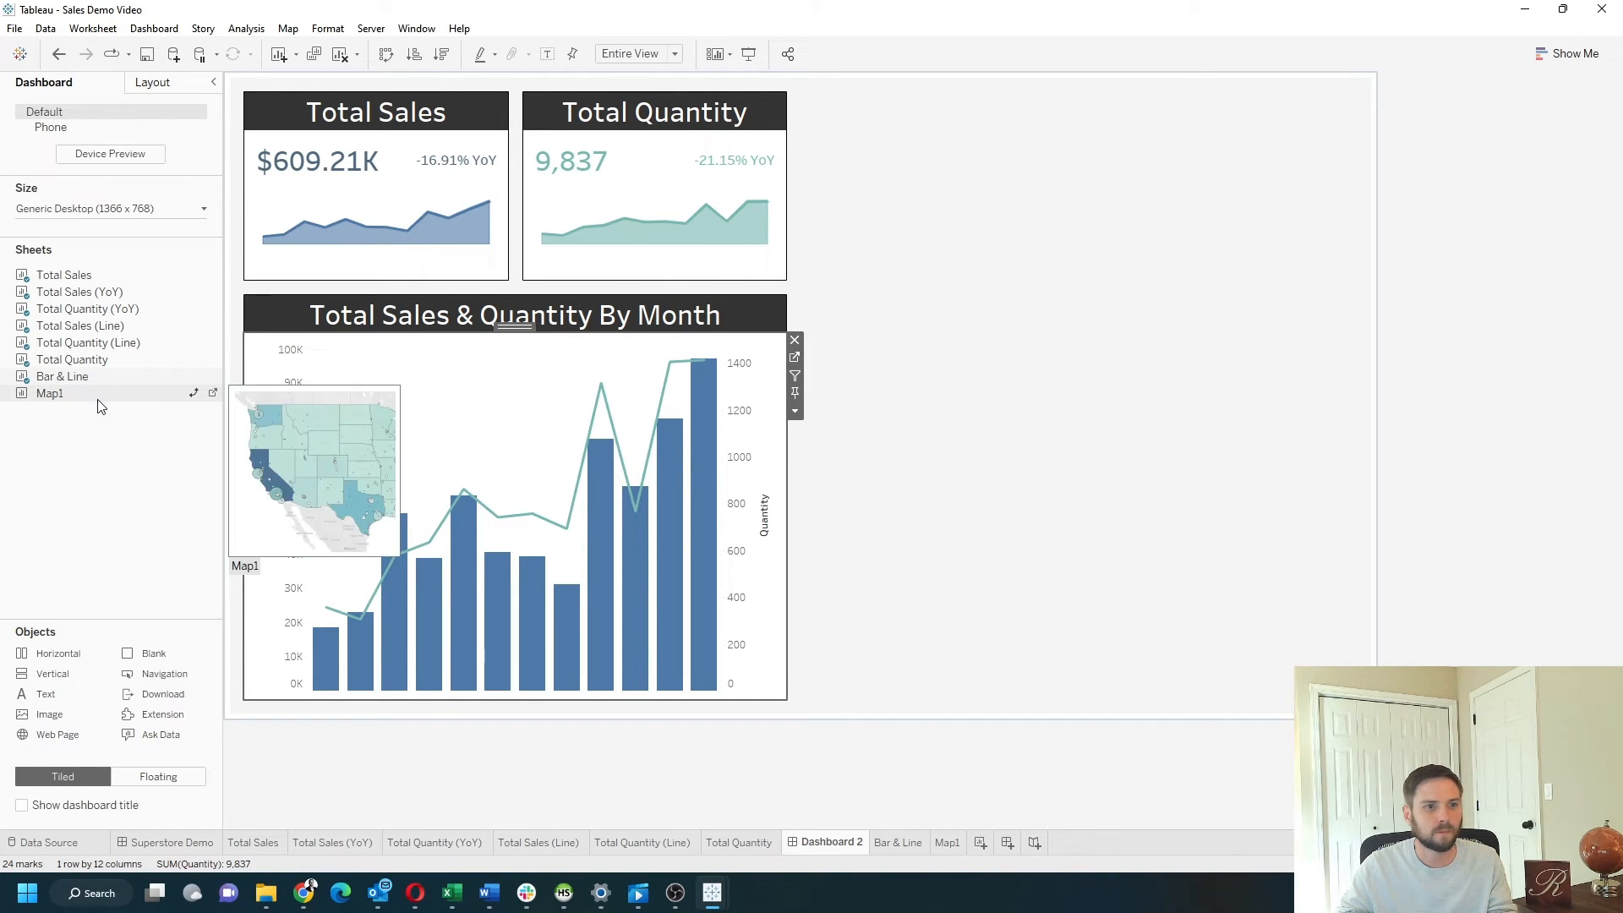
pyautogui.moveTo(99, 406); pyautogui.dragTo(1032, 518)
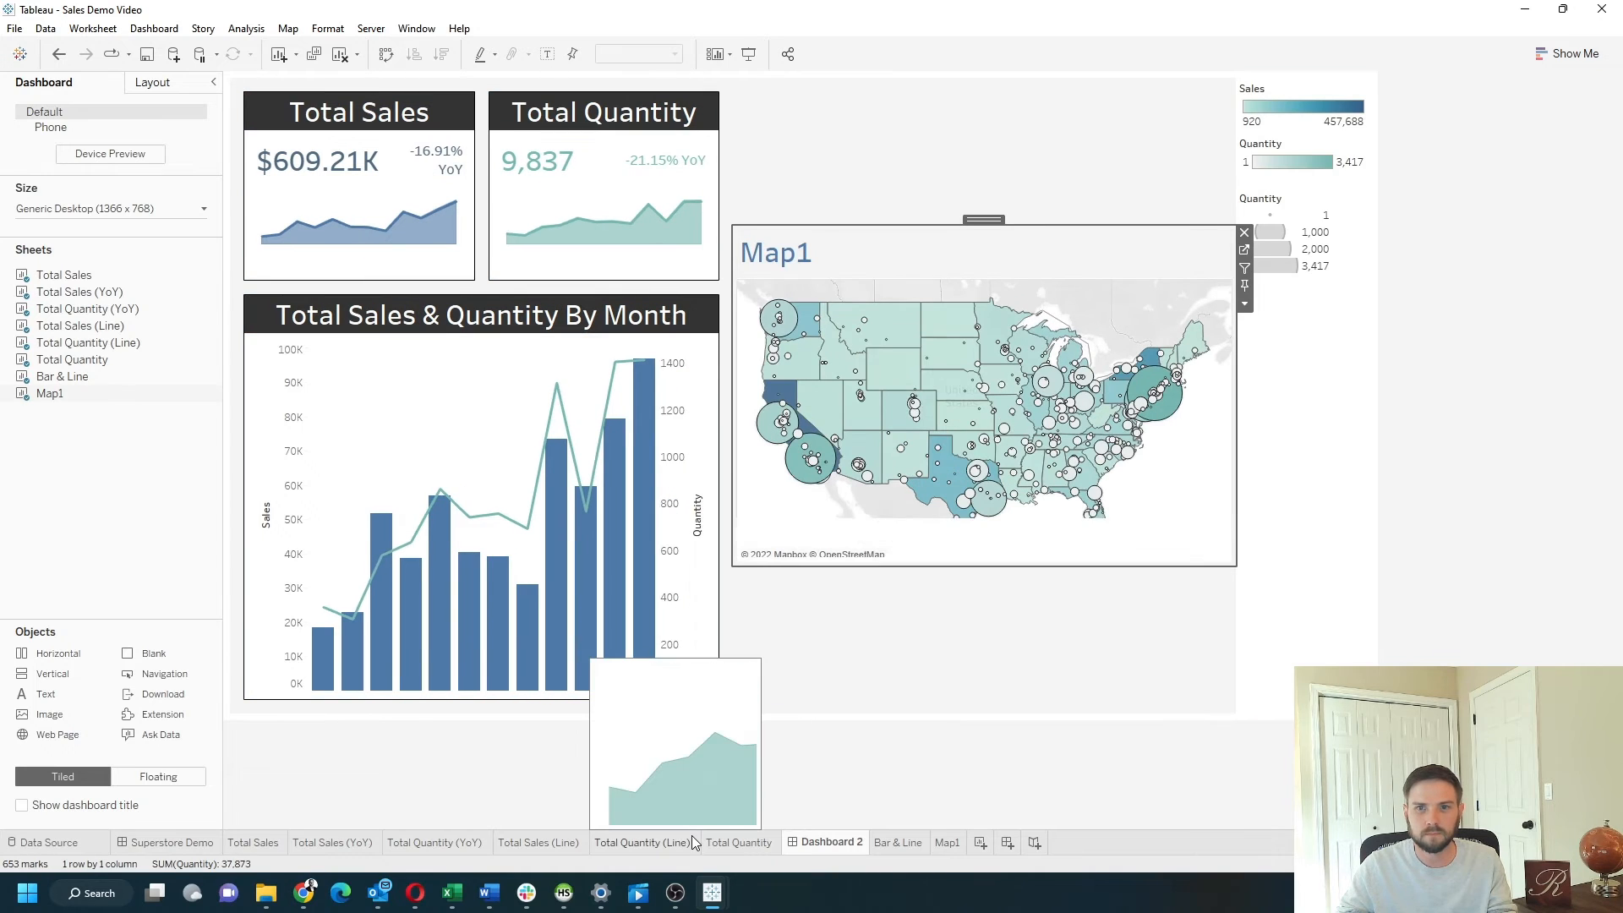
# Step: Remove the legend container and the blank object below the map from the dashboard
pyautogui.click(1320, 420)
pyautogui.click(1381, 86)
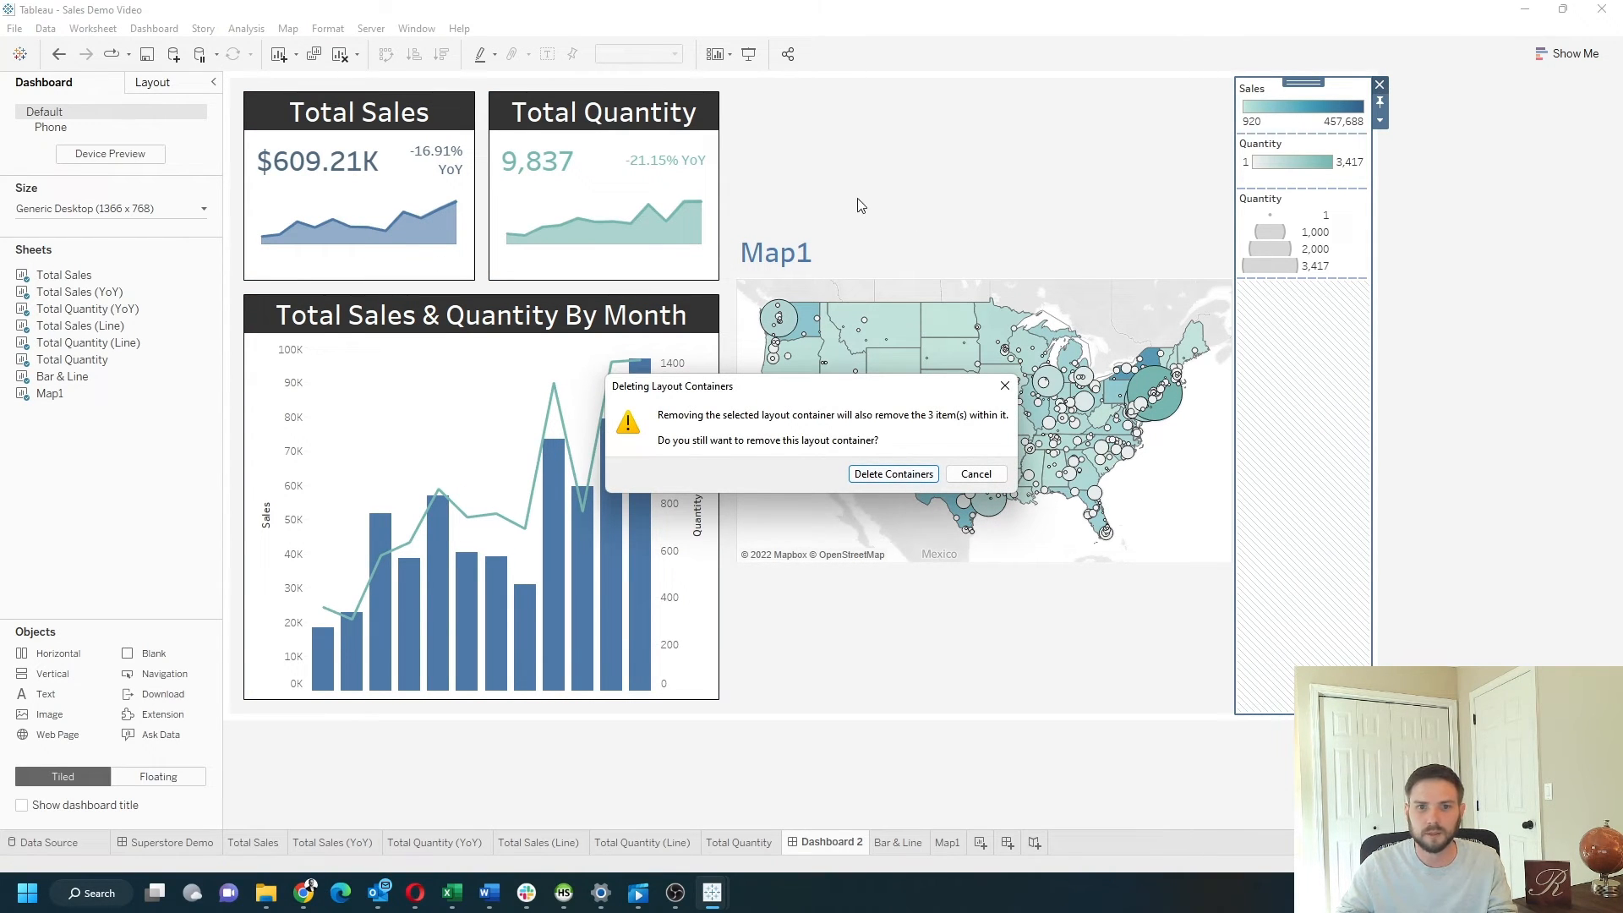
pyautogui.click(860, 479)
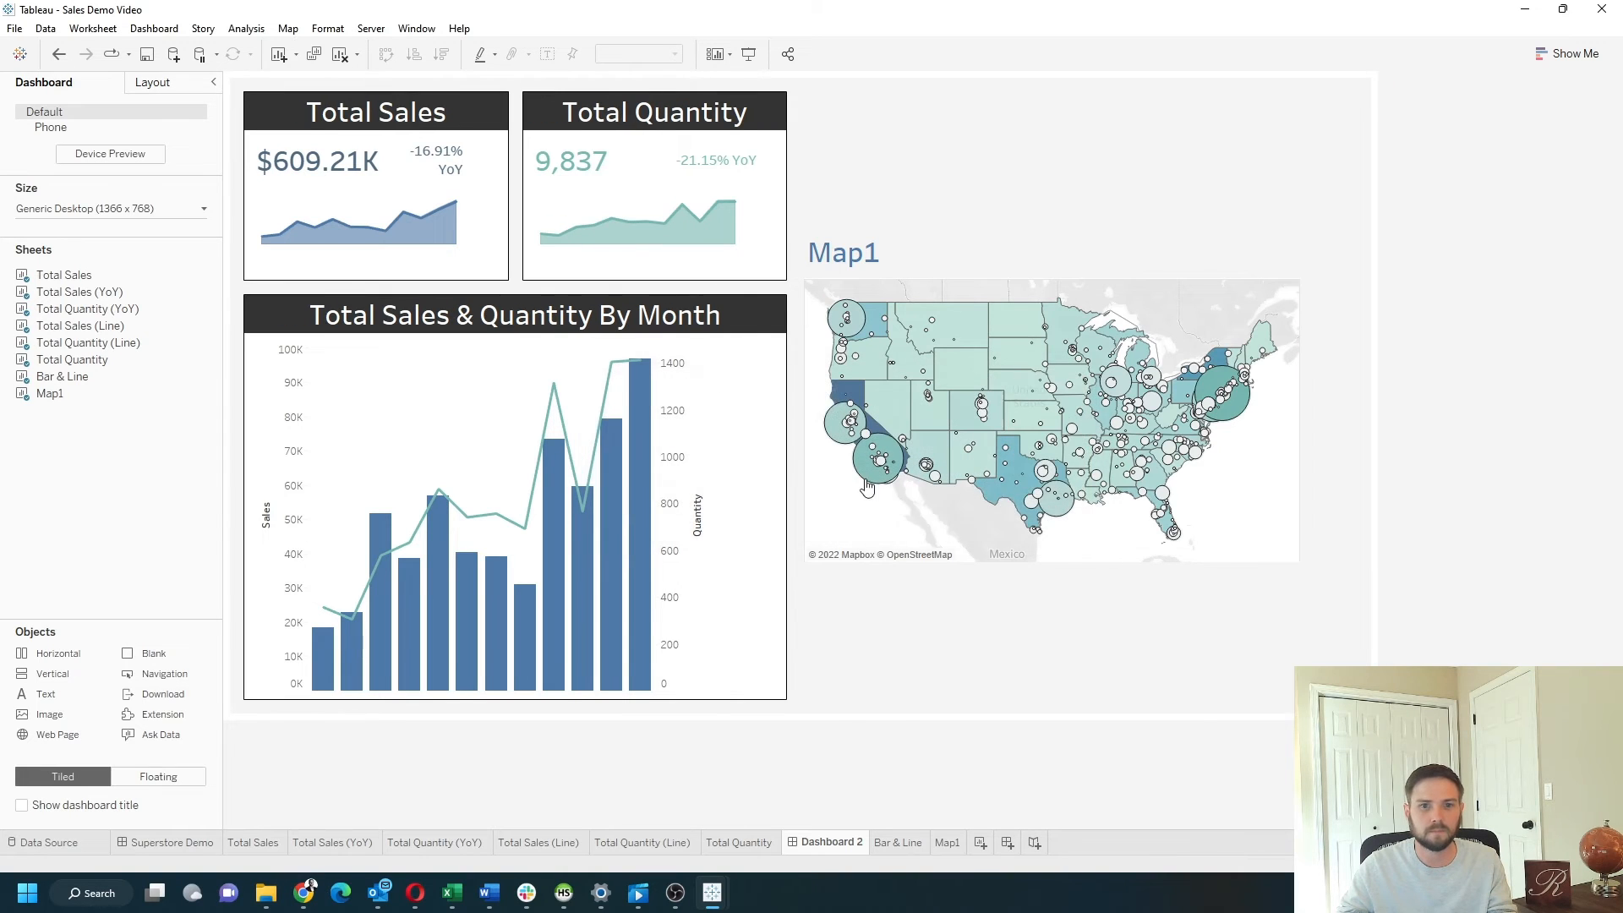
pyautogui.click(1050, 616)
pyautogui.click(1381, 575)
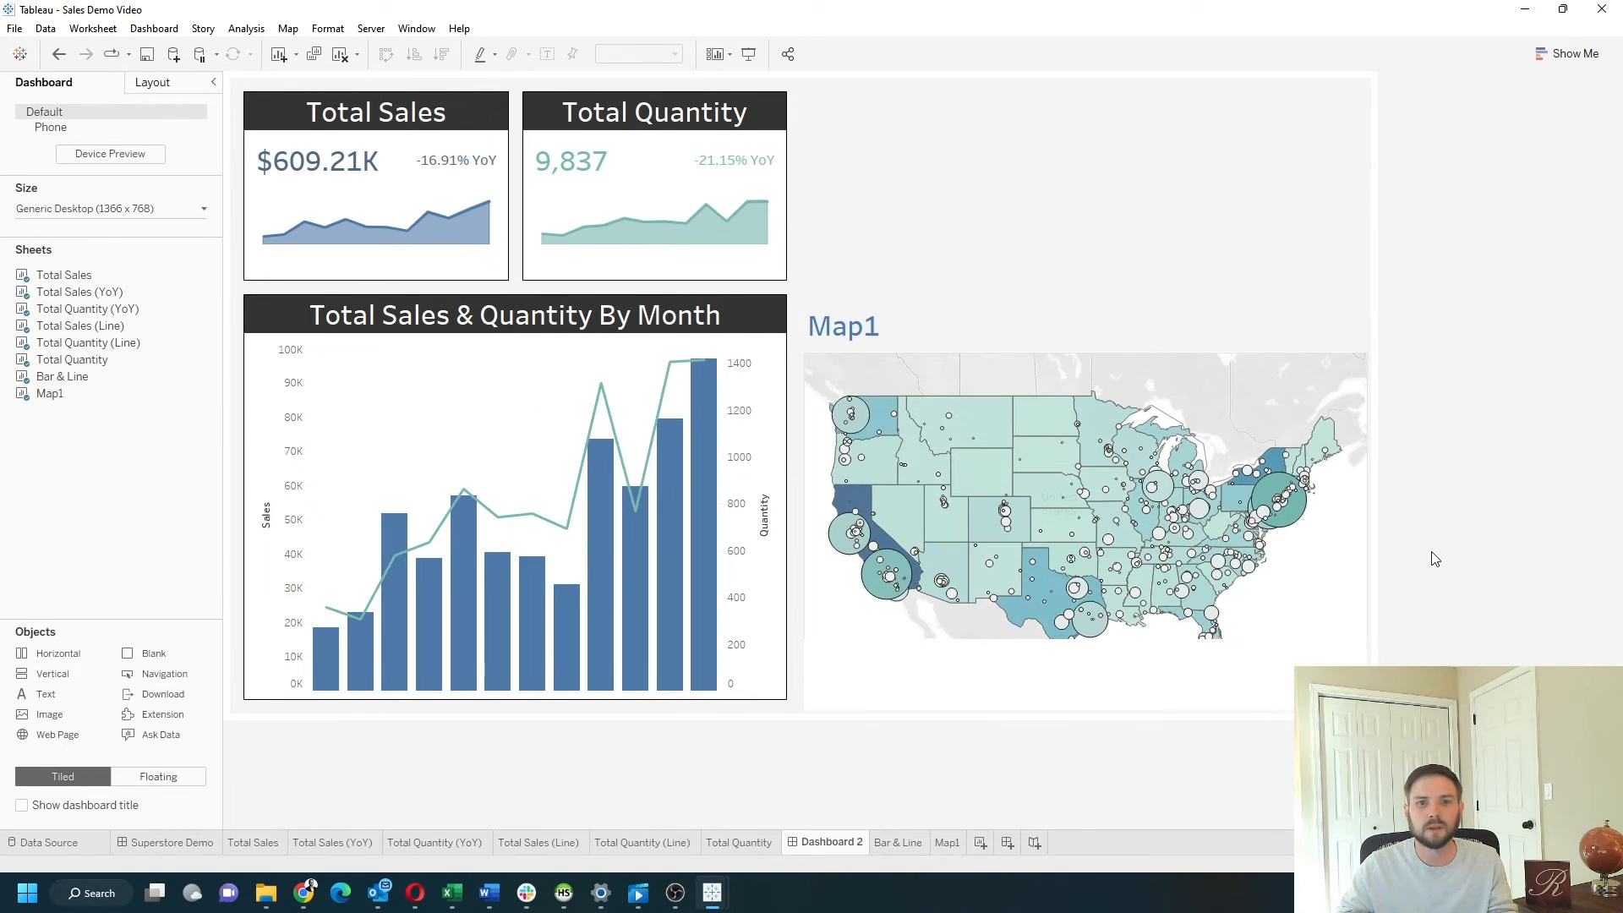
# Step: Add a vertical container above the map and move Map1 into it
pyautogui.moveTo(72, 672); pyautogui.dragTo(957, 421)
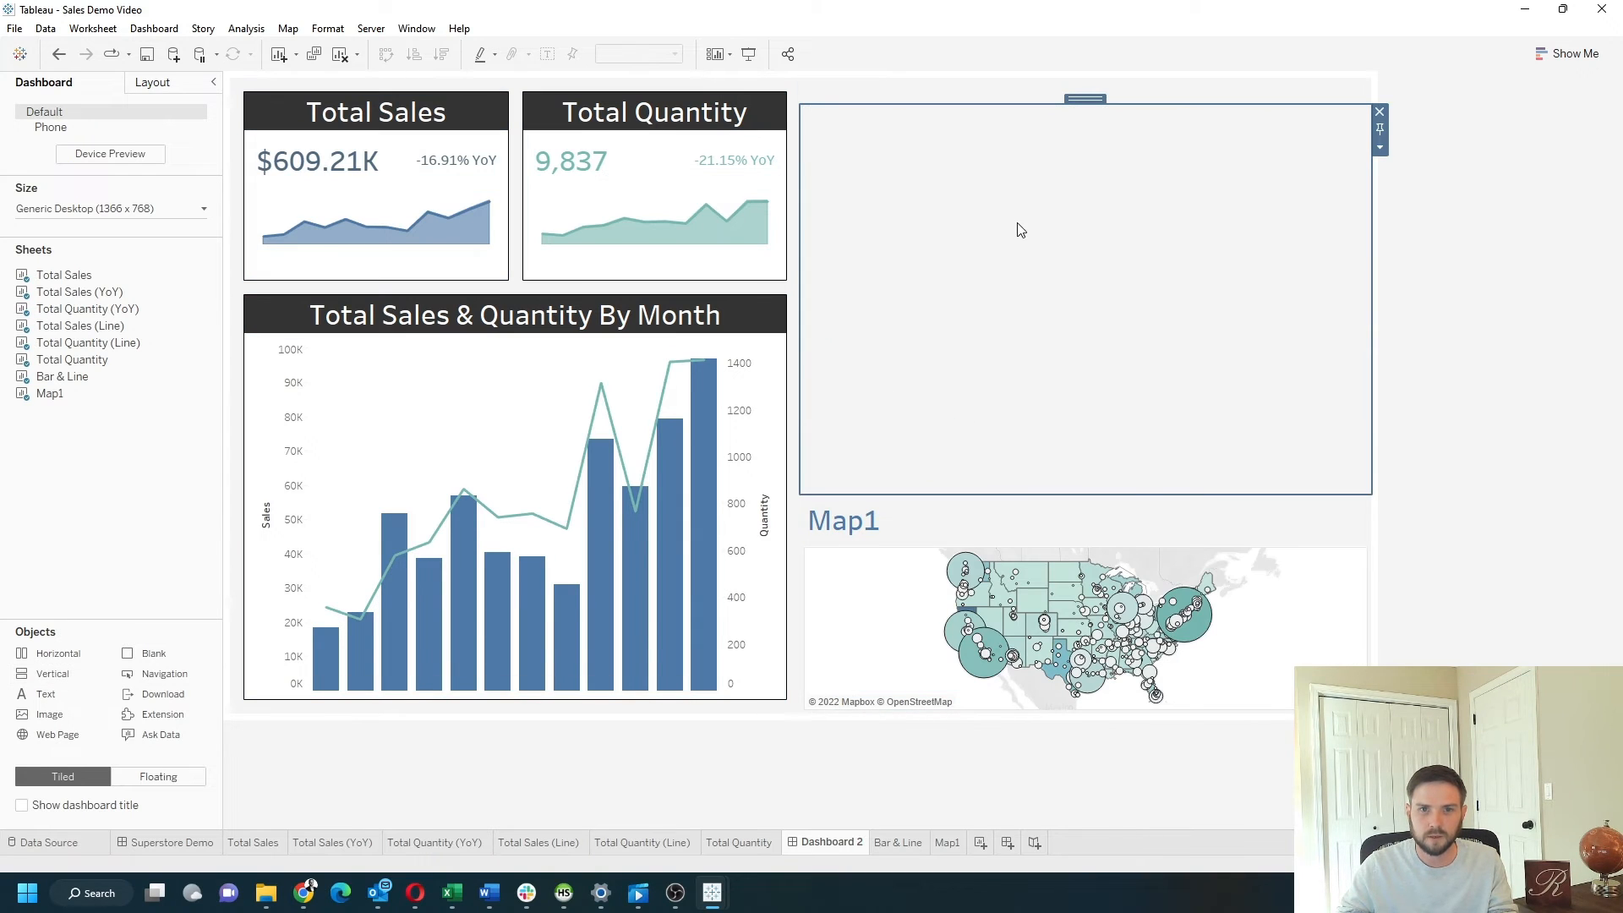
pyautogui.click(1170, 518)
pyautogui.moveTo(1086, 490); pyautogui.dragTo(964, 653)
# Step: Copy the Total Sales & Quantity By Month header above the map and hide the Map1 sheet title
pyautogui.click(564, 321)
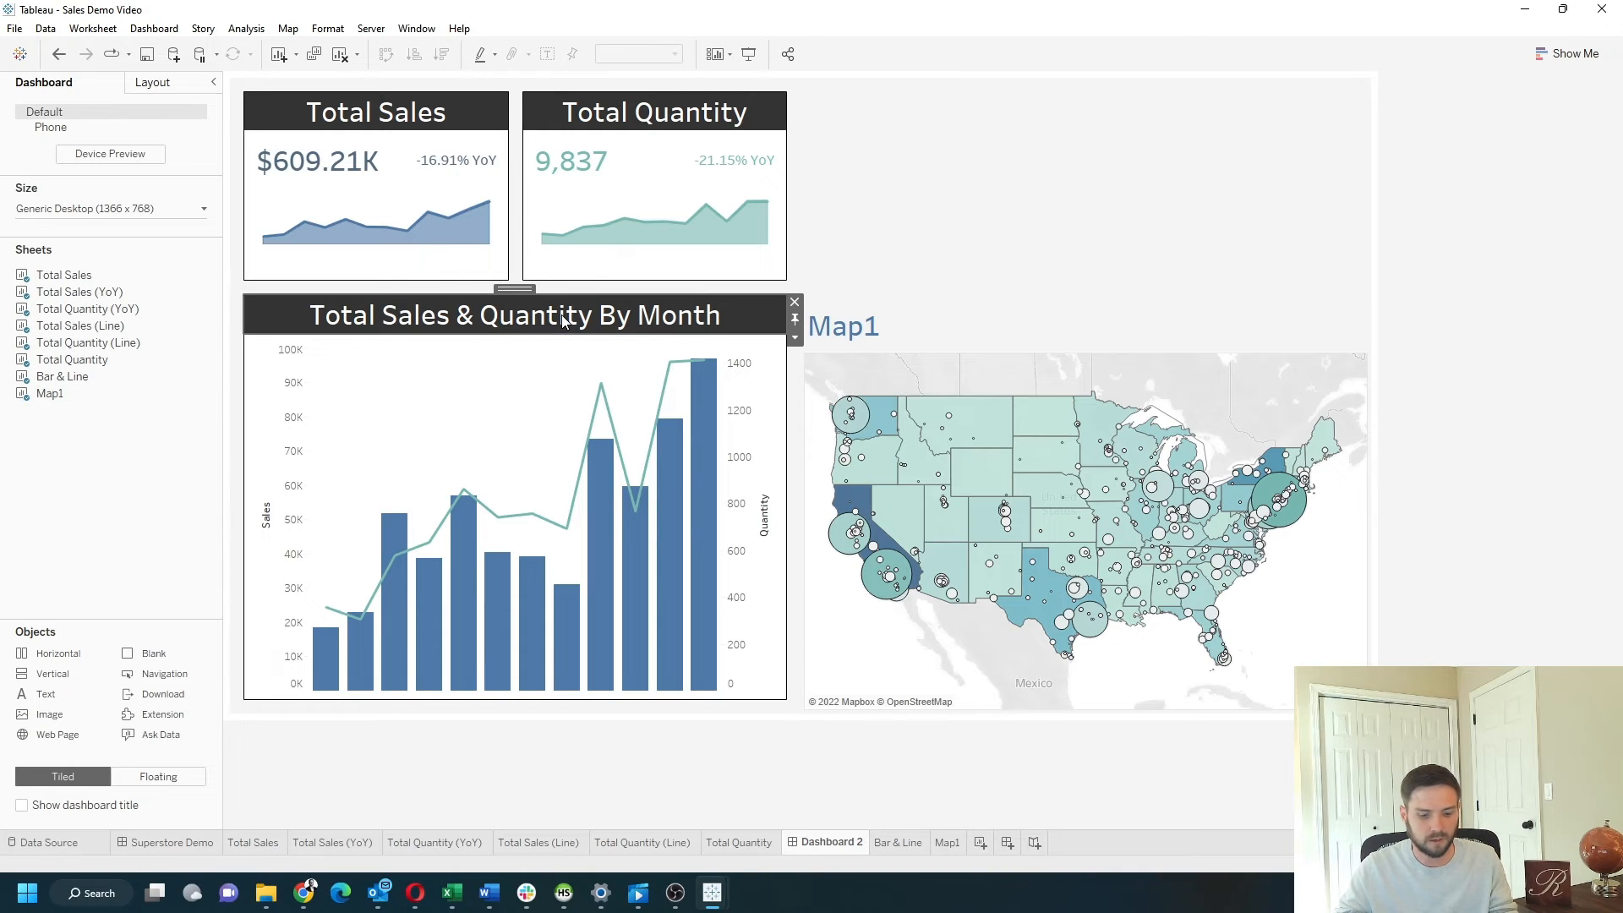
pyautogui.moveTo(525, 291); pyautogui.dragTo(1075, 323)
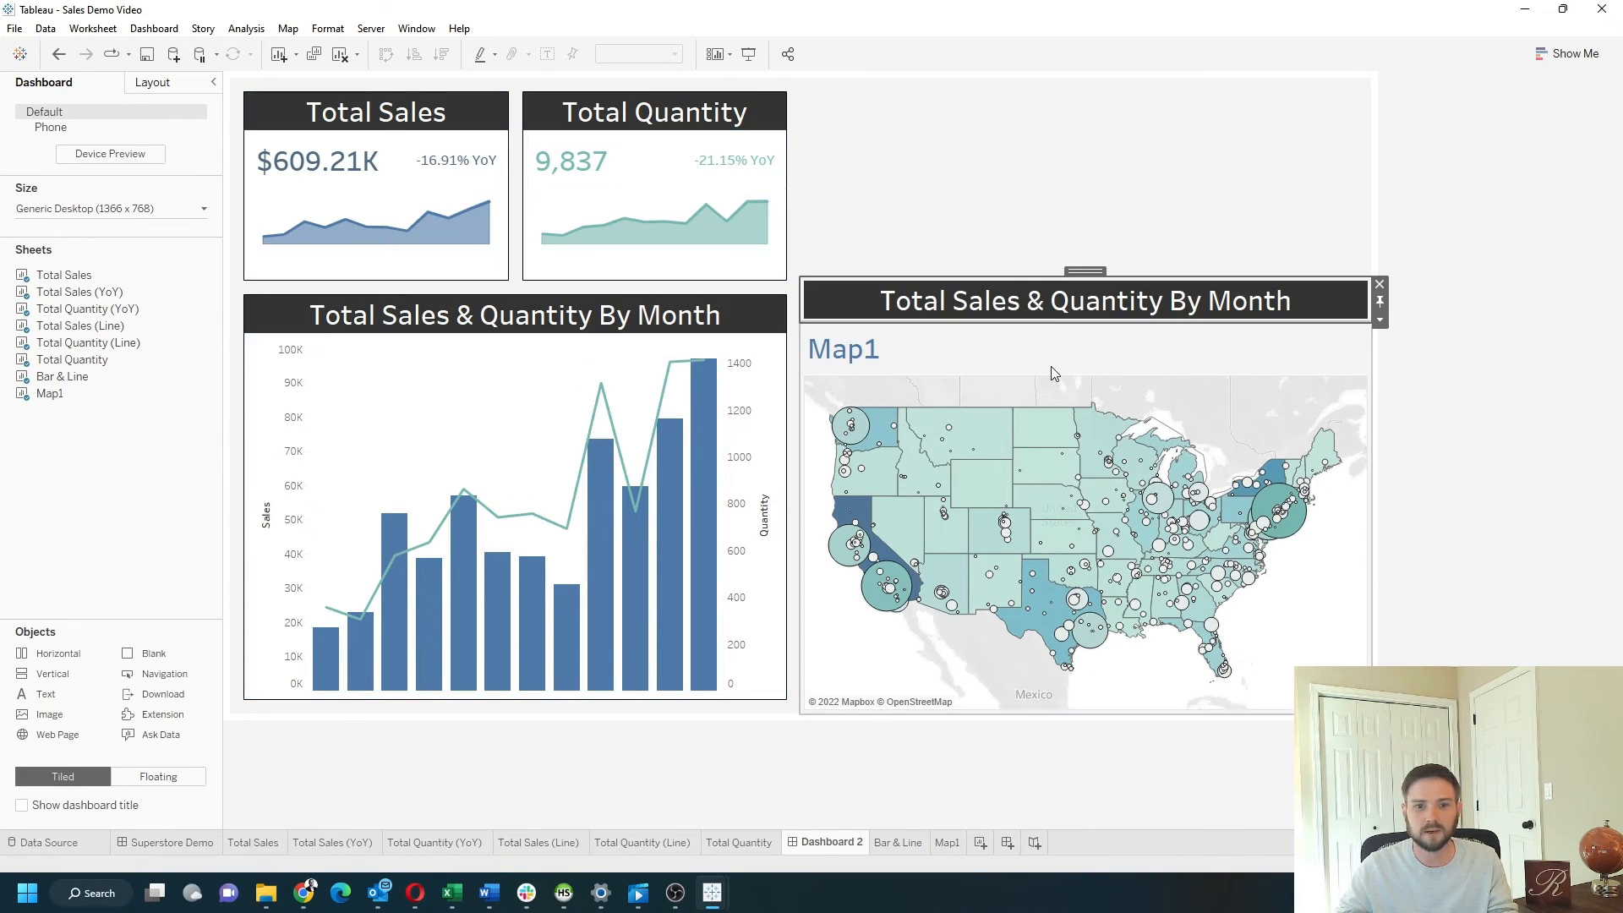
pyautogui.click(1016, 368)
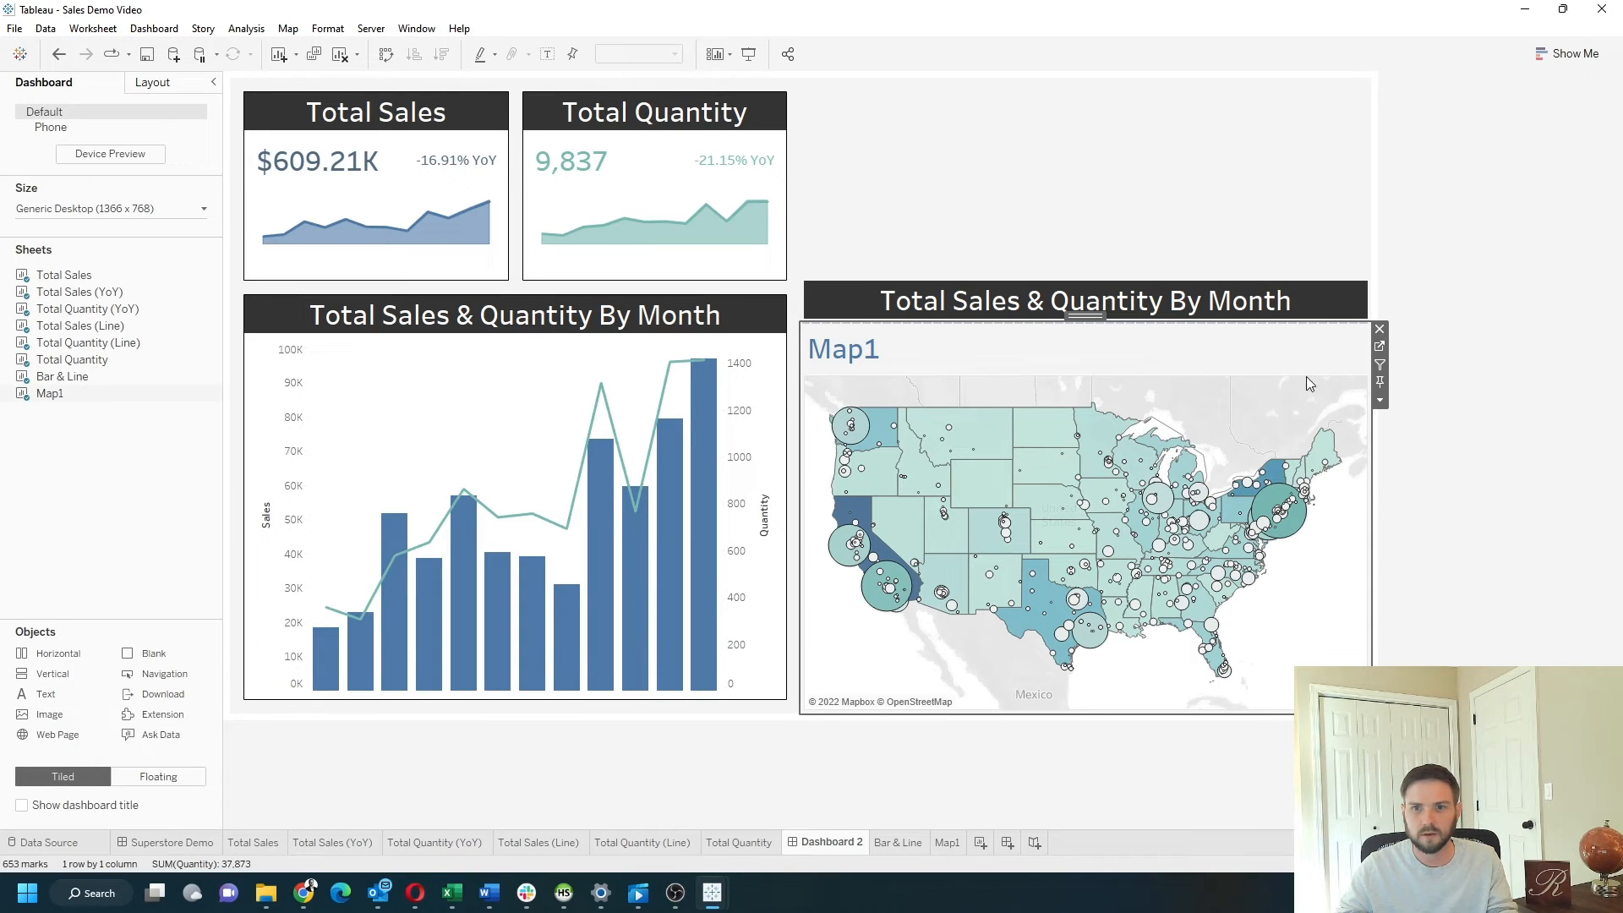
pyautogui.click(1379, 400)
pyautogui.click(1407, 467)
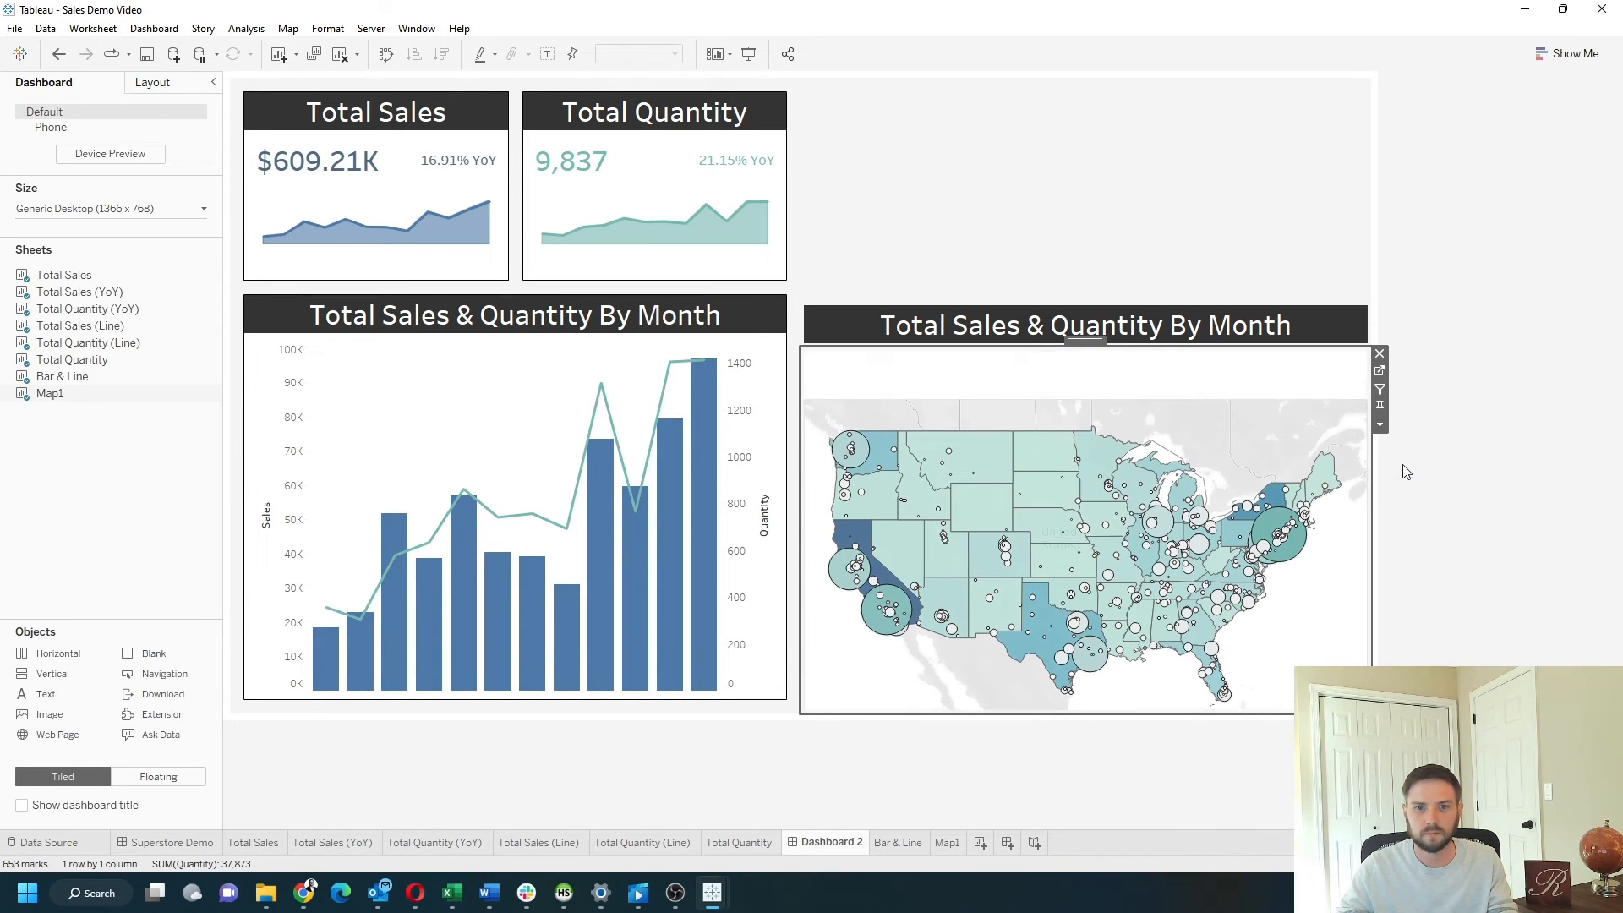
# Step: Set the outer padding of the map and of its header to 0 on all sides
pyautogui.click(152, 82)
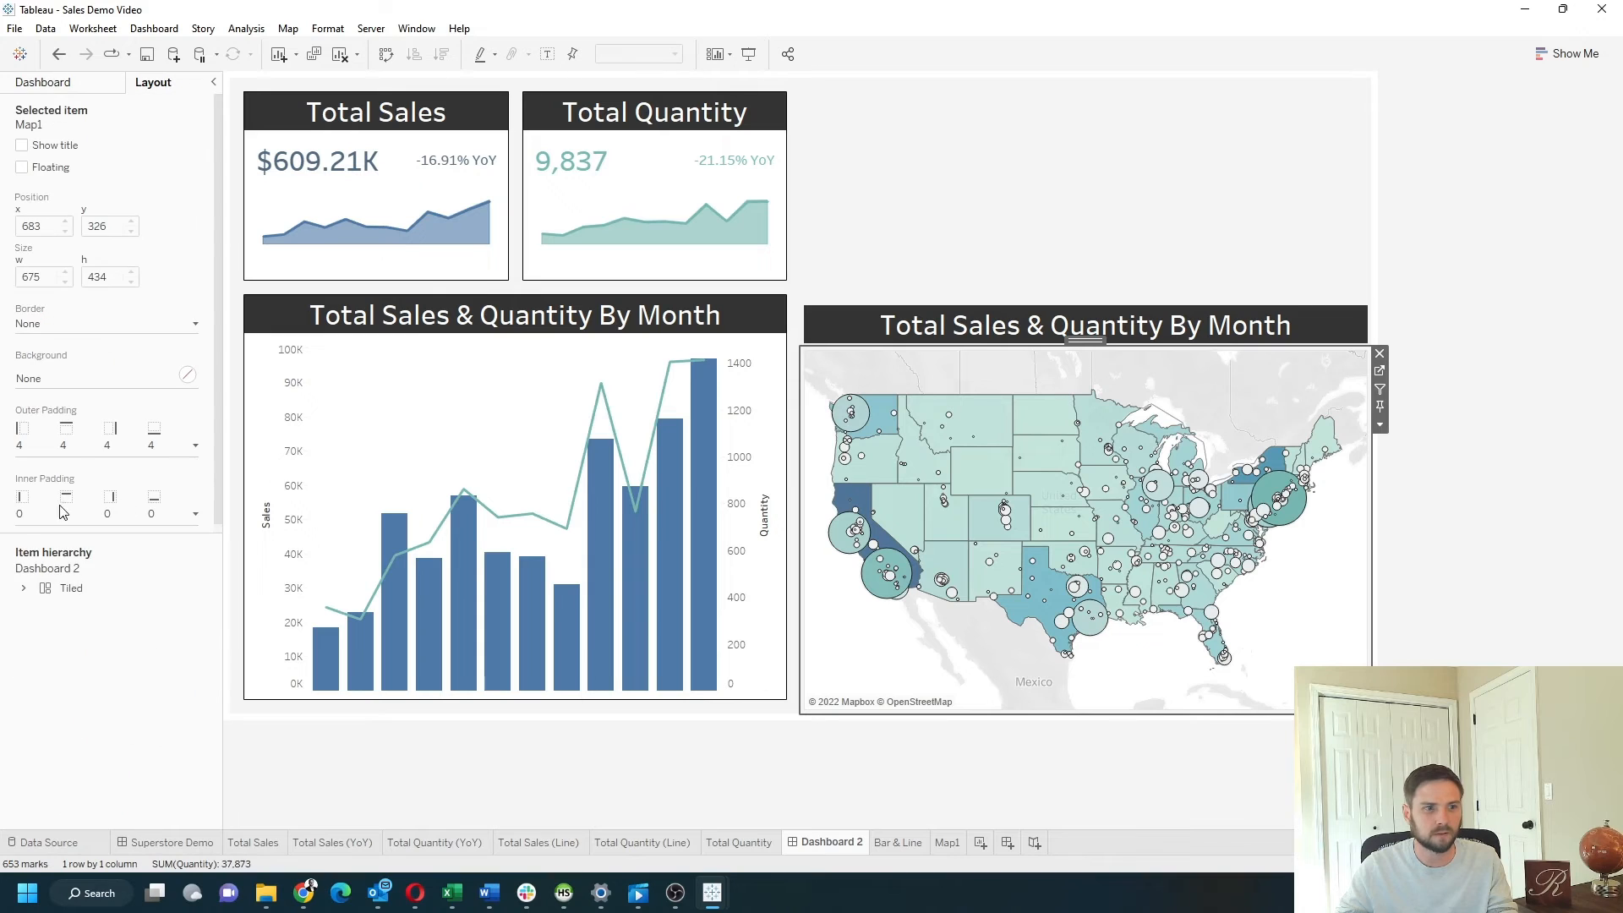
pyautogui.click(76, 455)
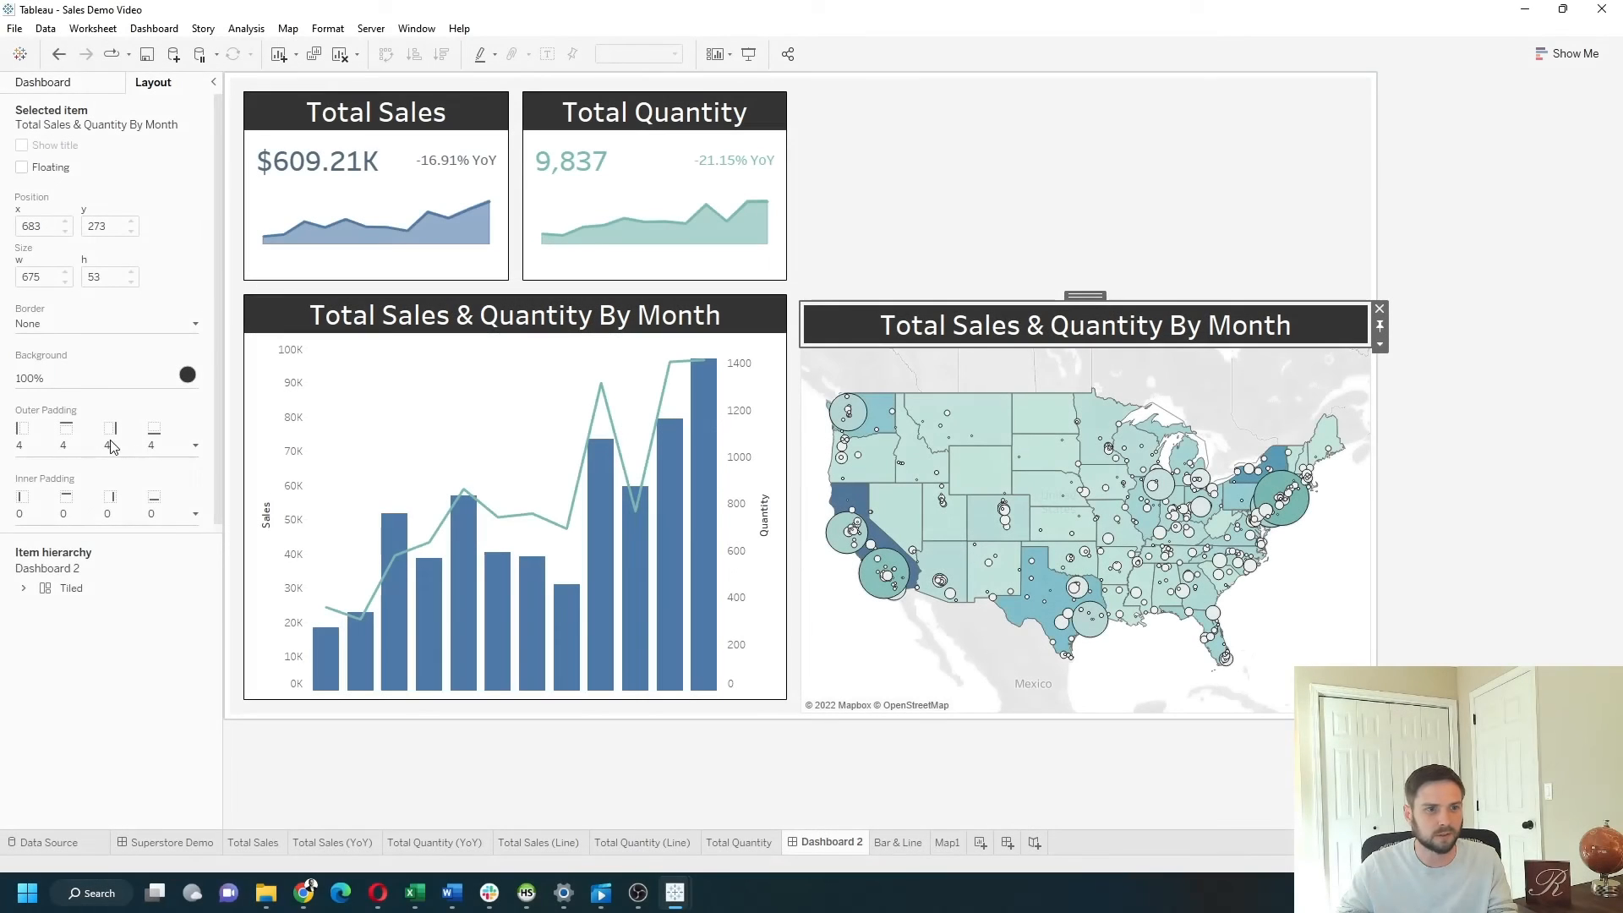
pyautogui.click(112, 447)
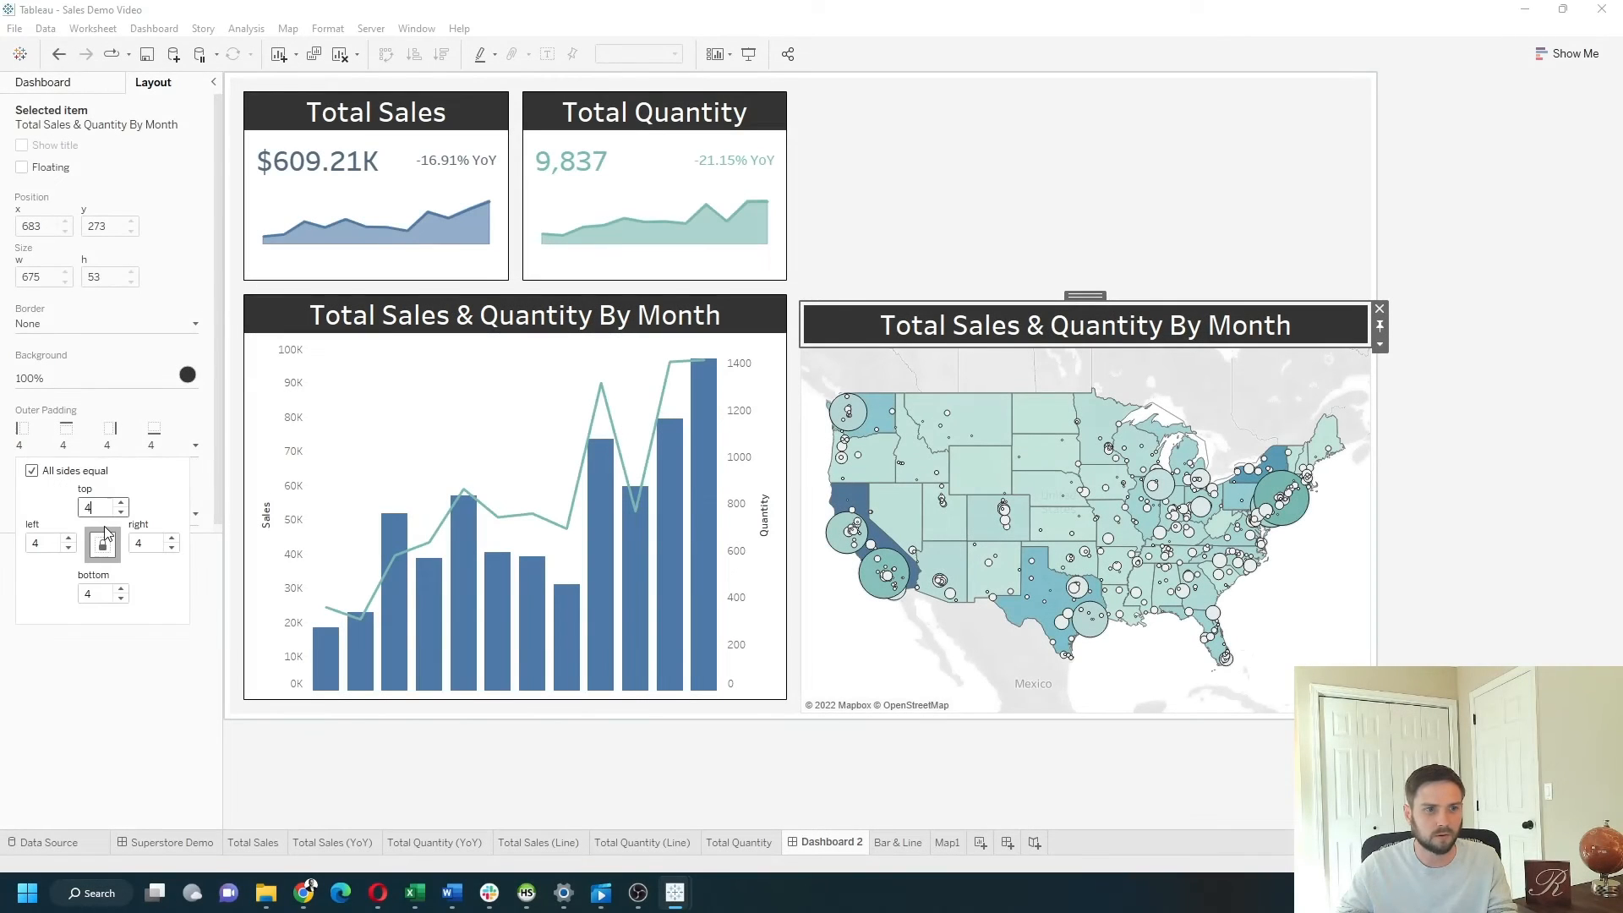
pyautogui.write('0')
pyautogui.press('Return')
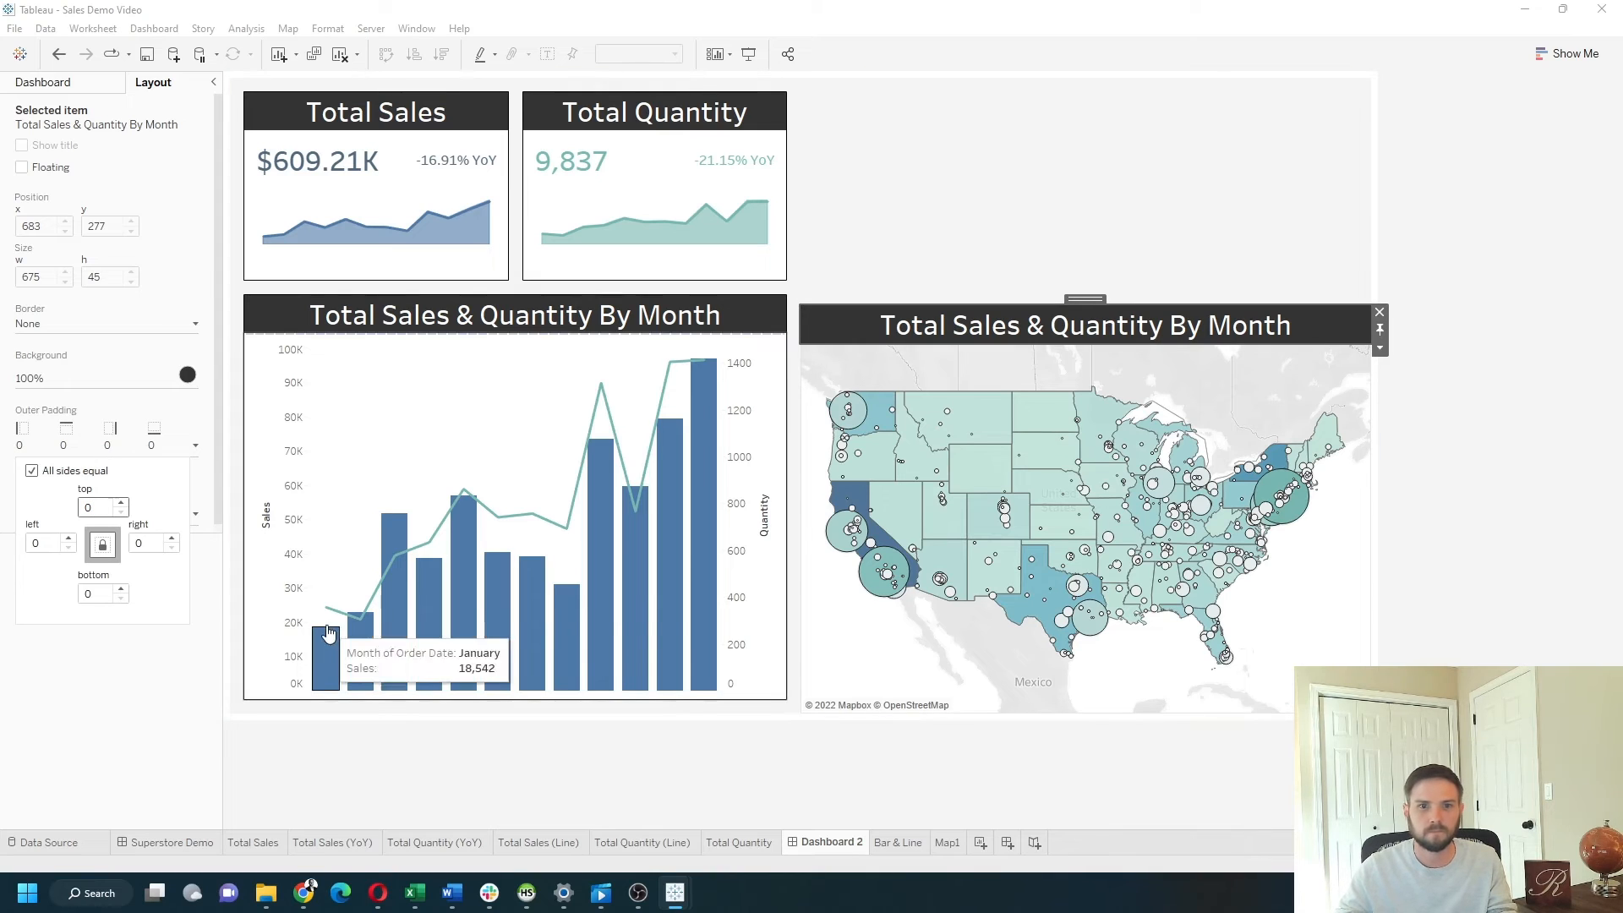
# Step: Give the map's vertical container outer padding of 8 left and top, 16 right and bottom, and a solid border
pyautogui.doubleClick(1096, 302)
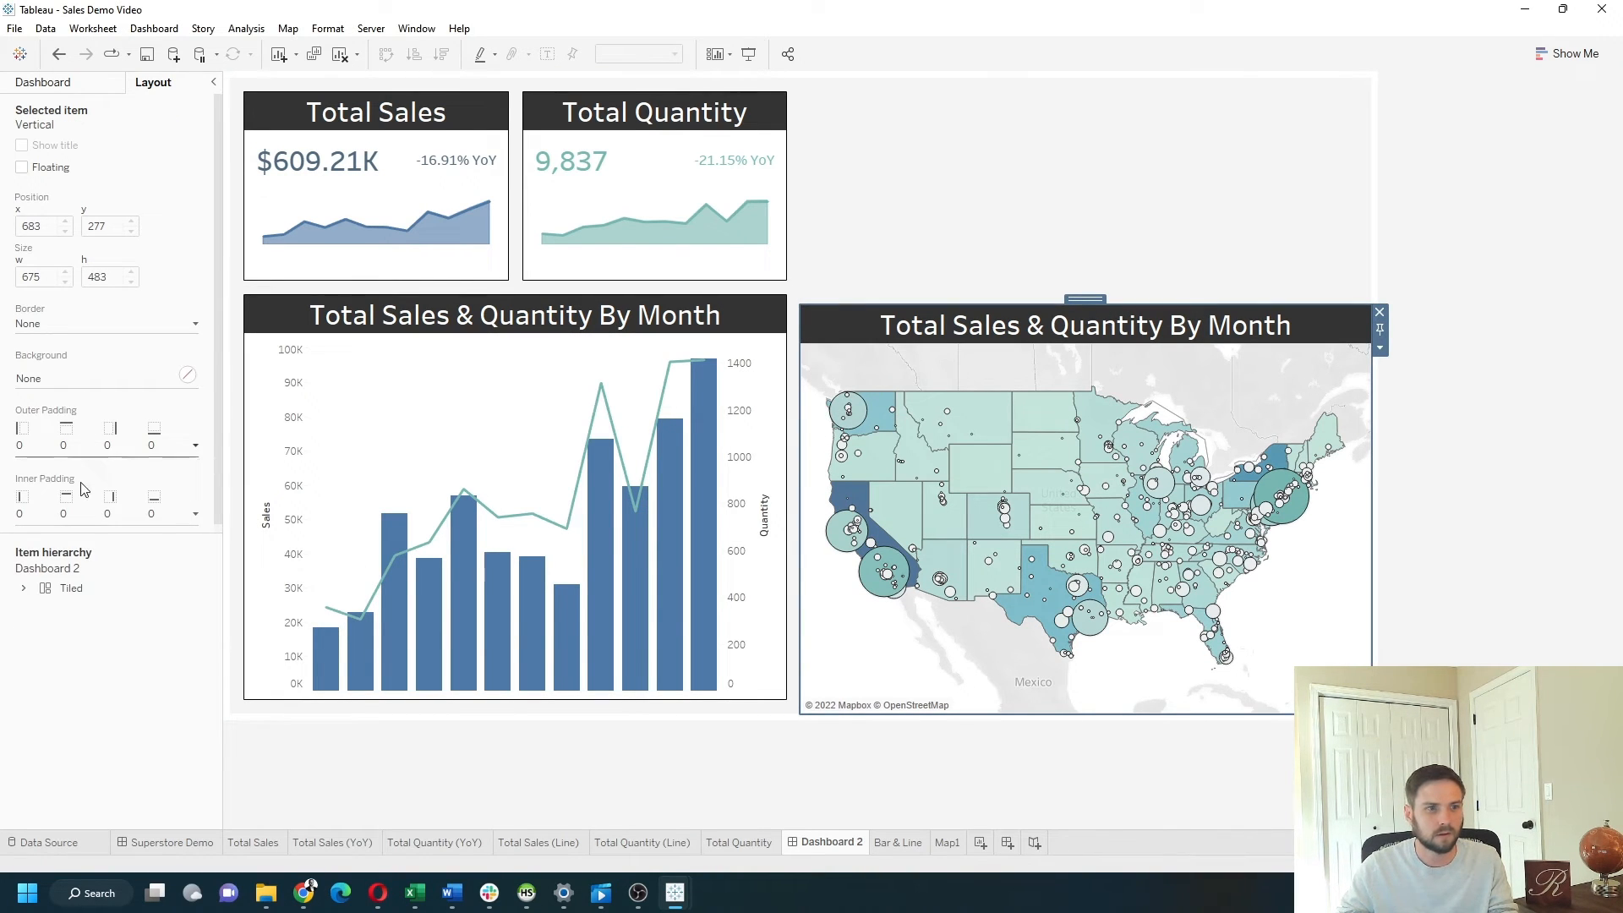
pyautogui.click(85, 448)
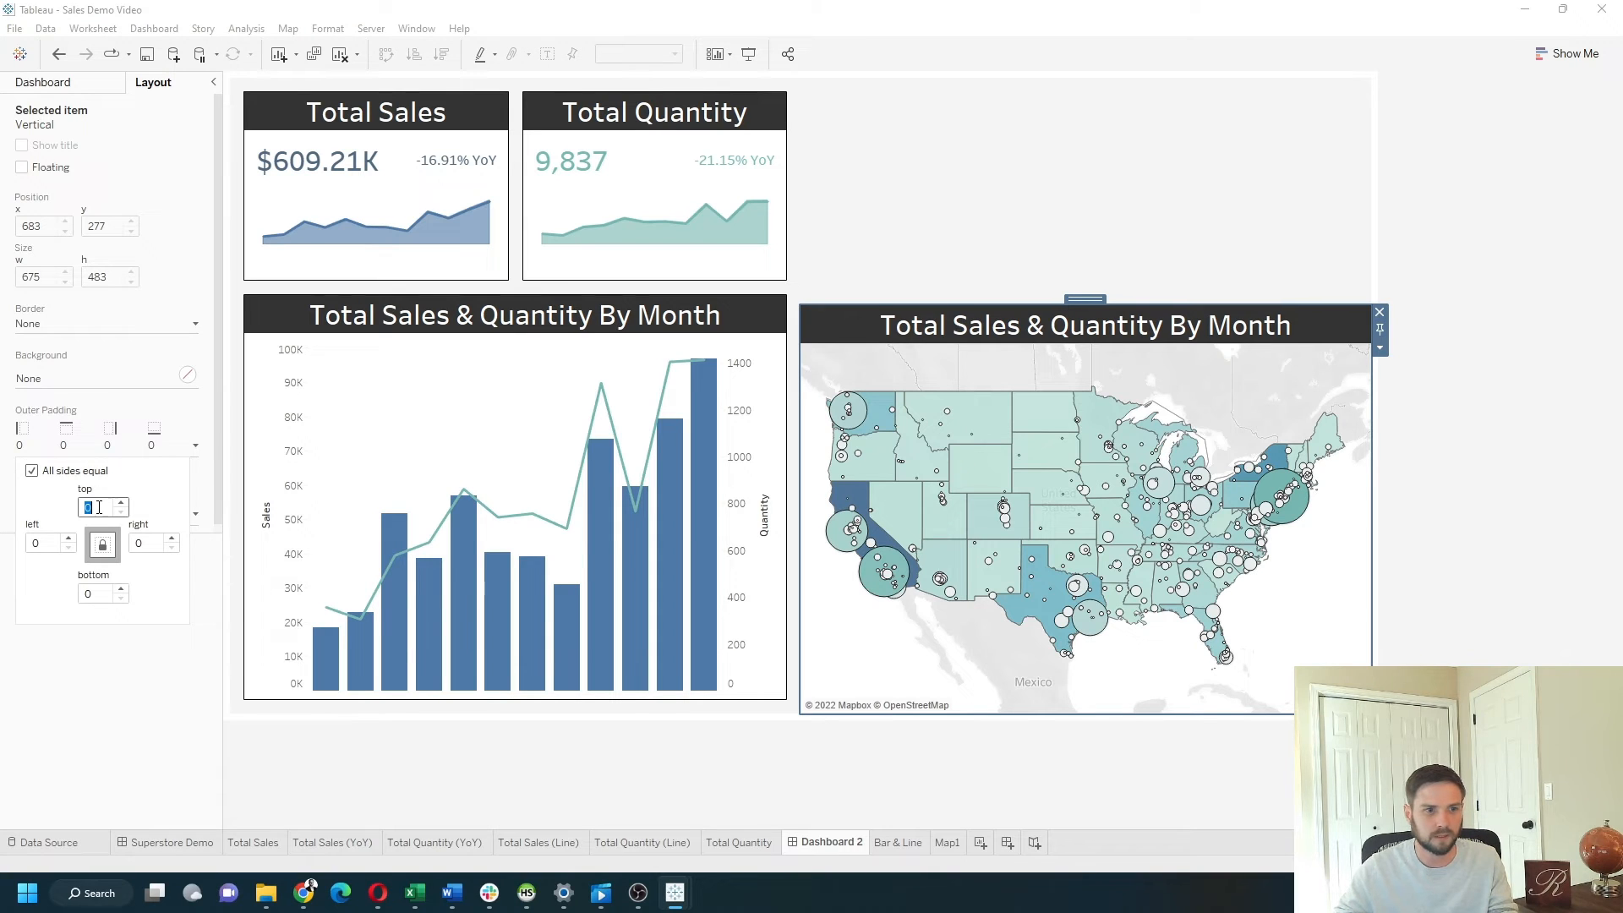
pyautogui.write('16')
pyautogui.press('Return')
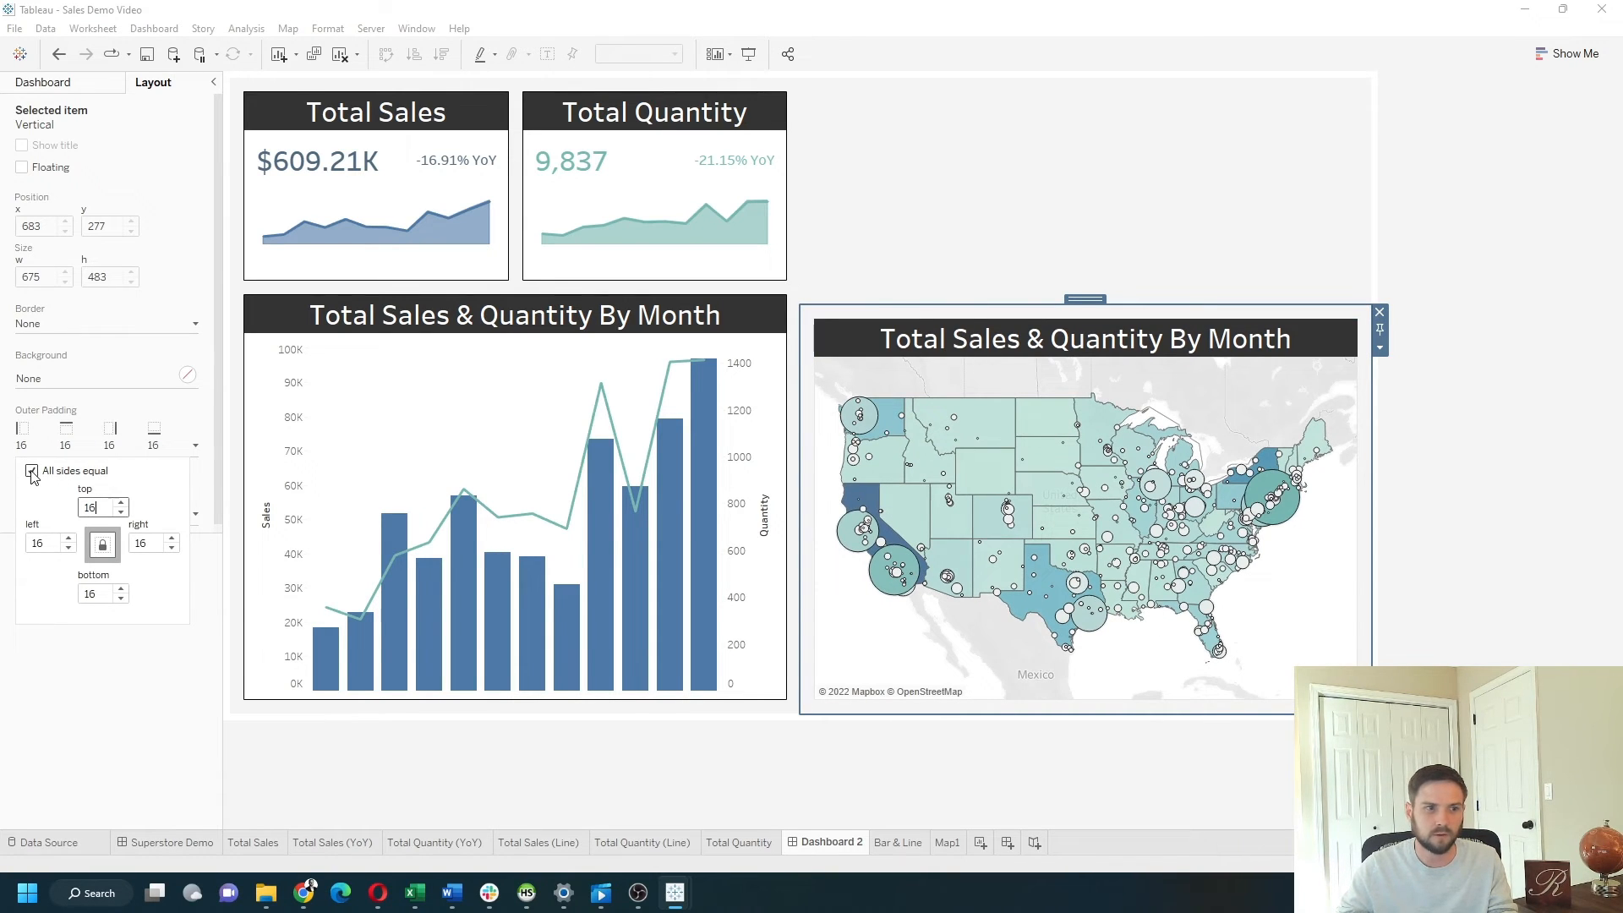
pyautogui.write('8')
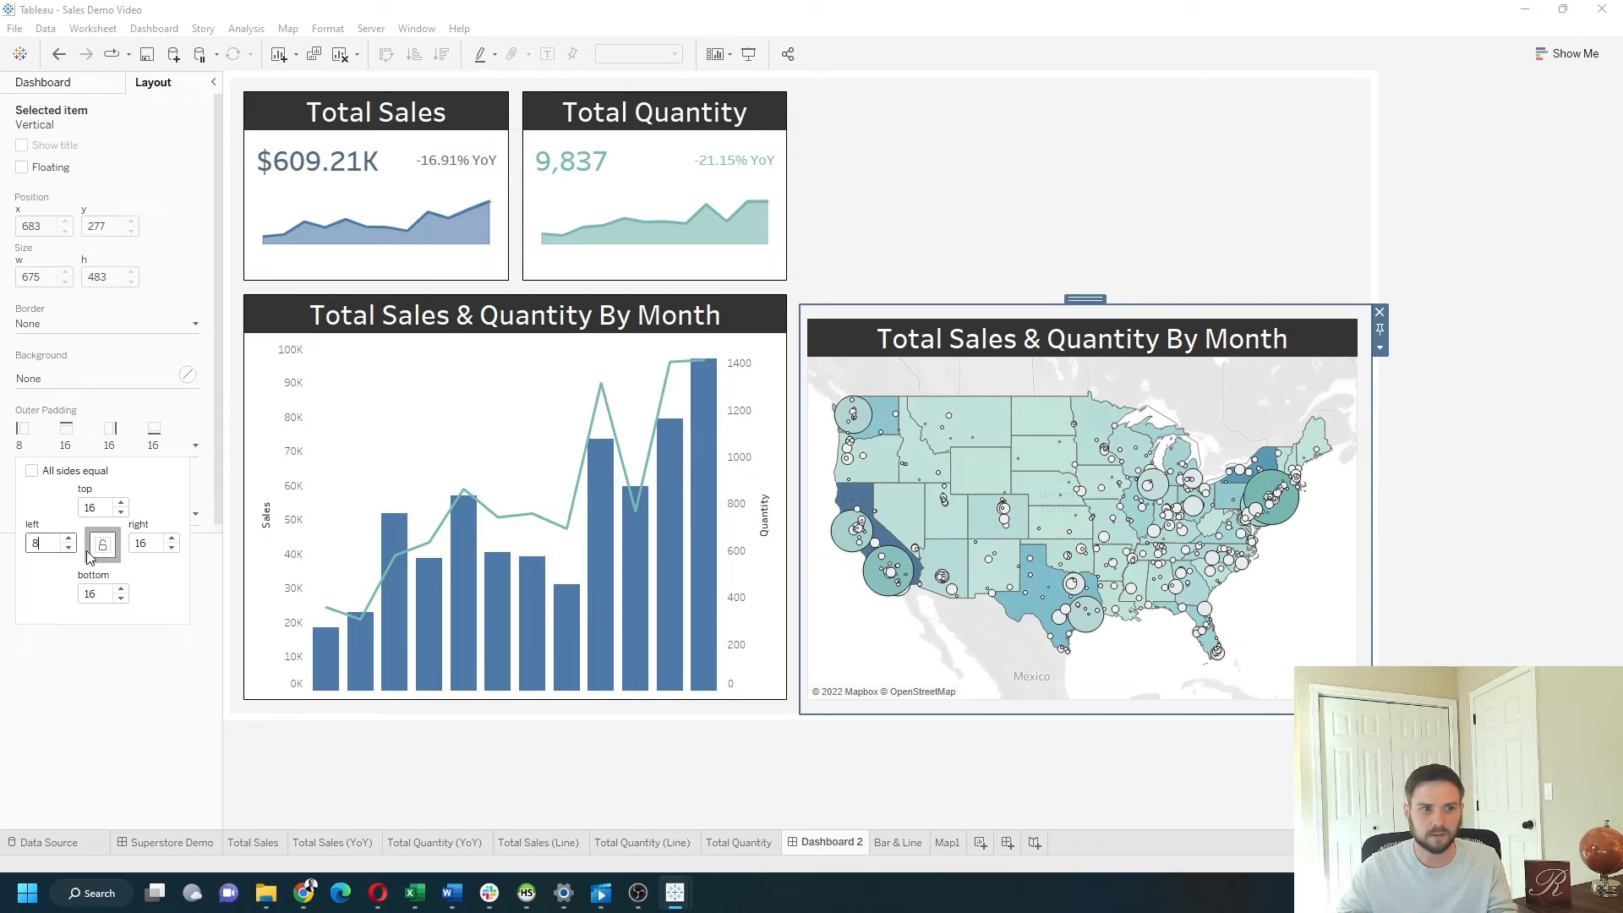
pyautogui.write('8')
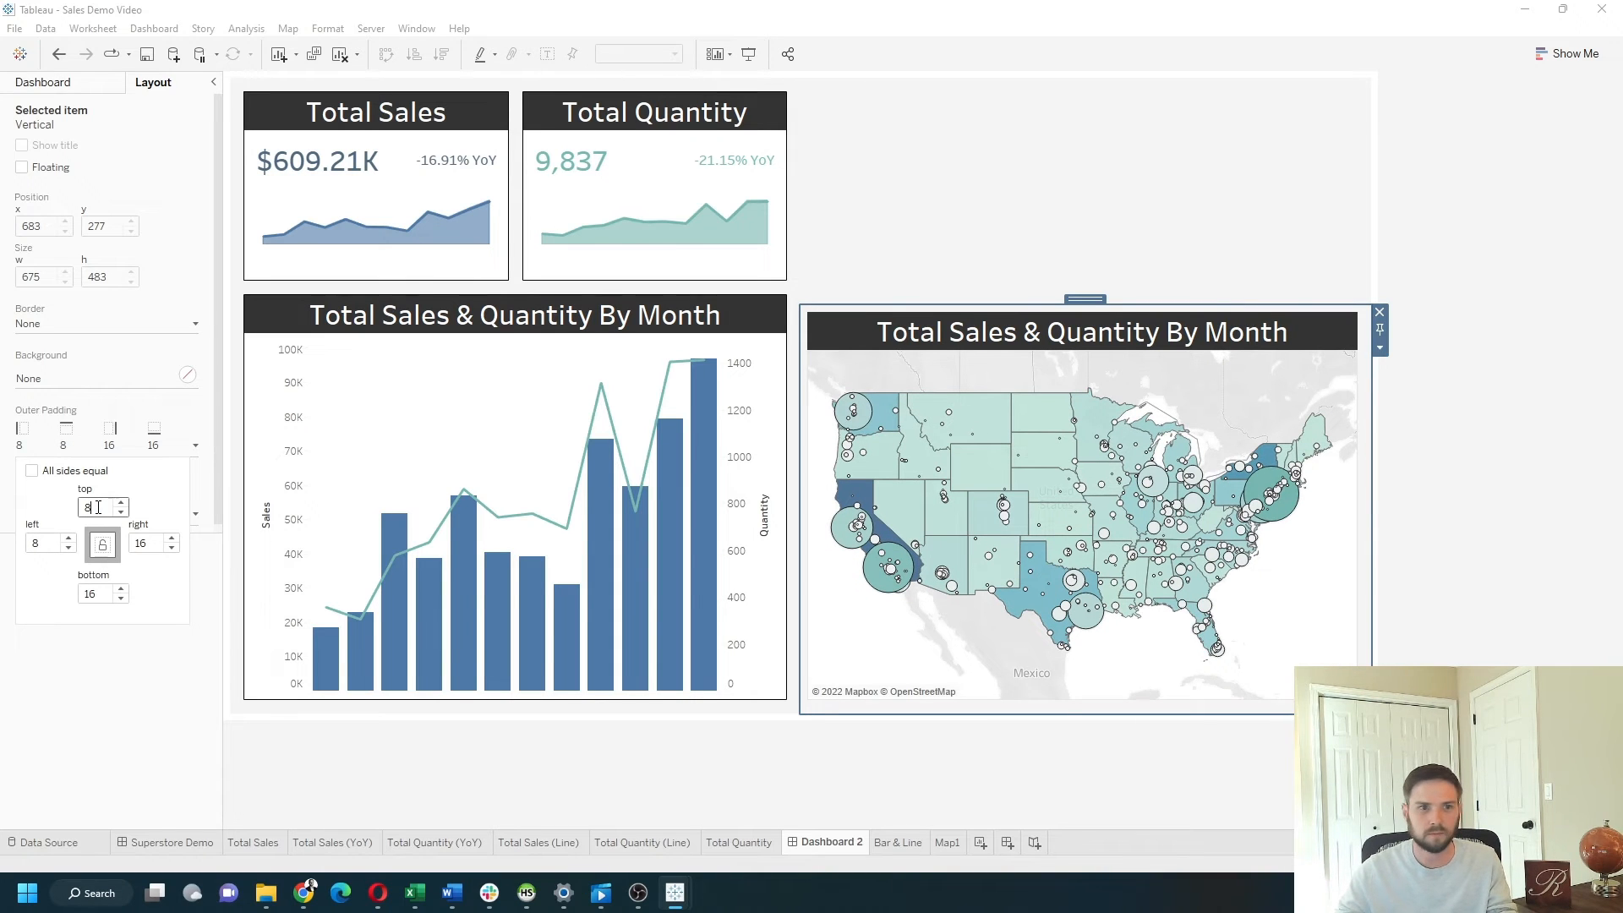
pyautogui.click(81, 324)
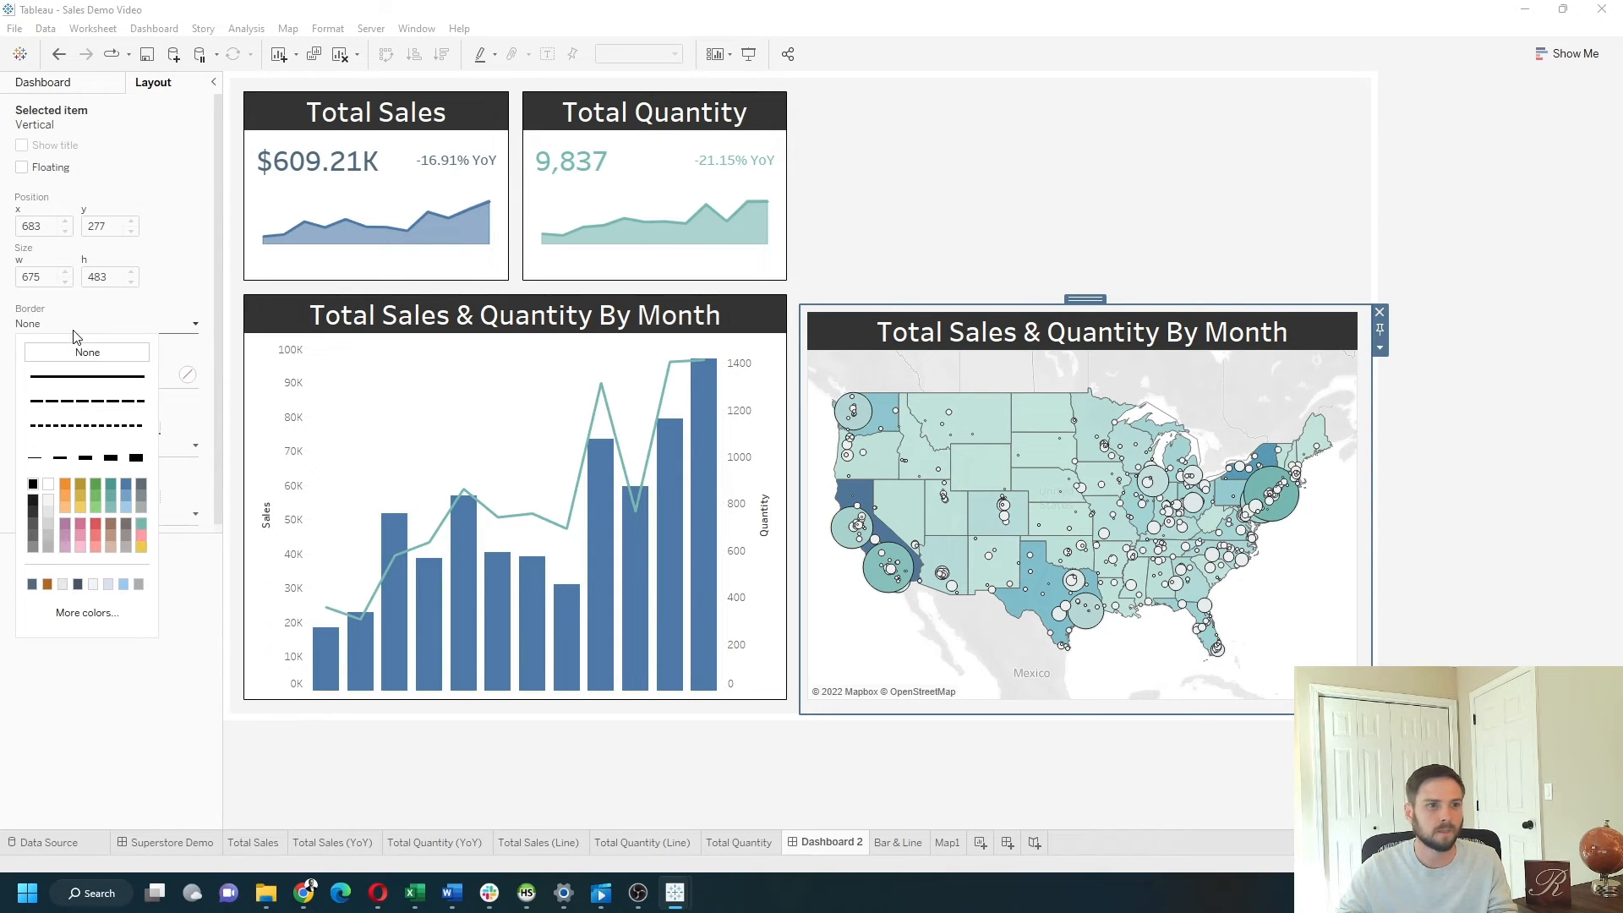
pyautogui.click(77, 382)
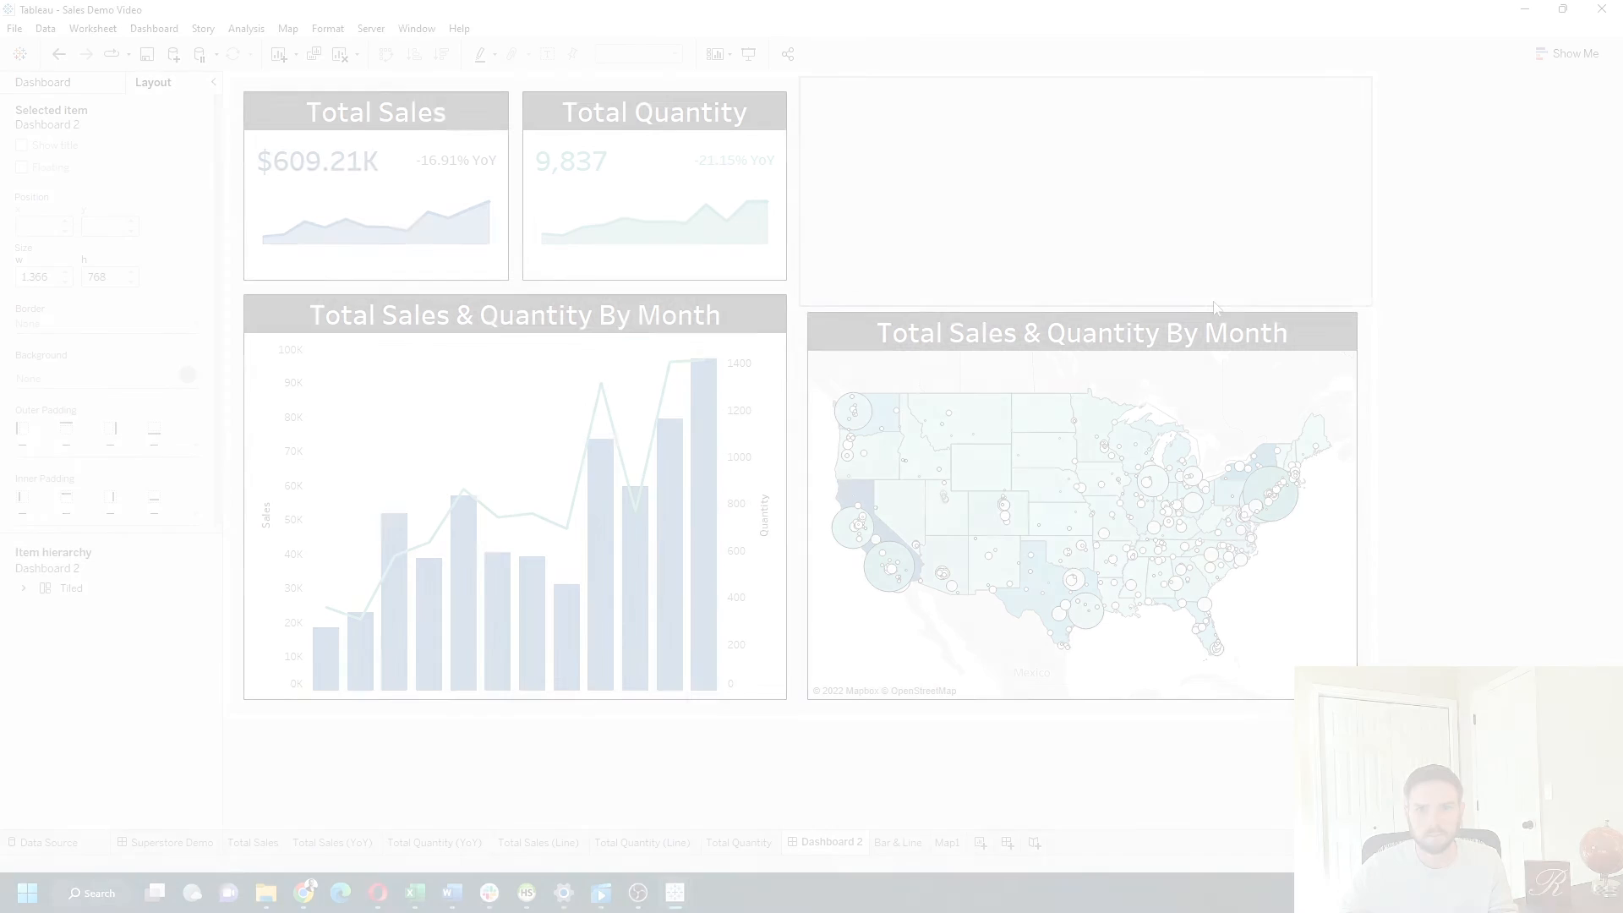
# Step: Set the Map1 sheet's inner padding to 10 on all sides and its background to white
pyautogui.click(1214, 397)
pyautogui.click(53, 515)
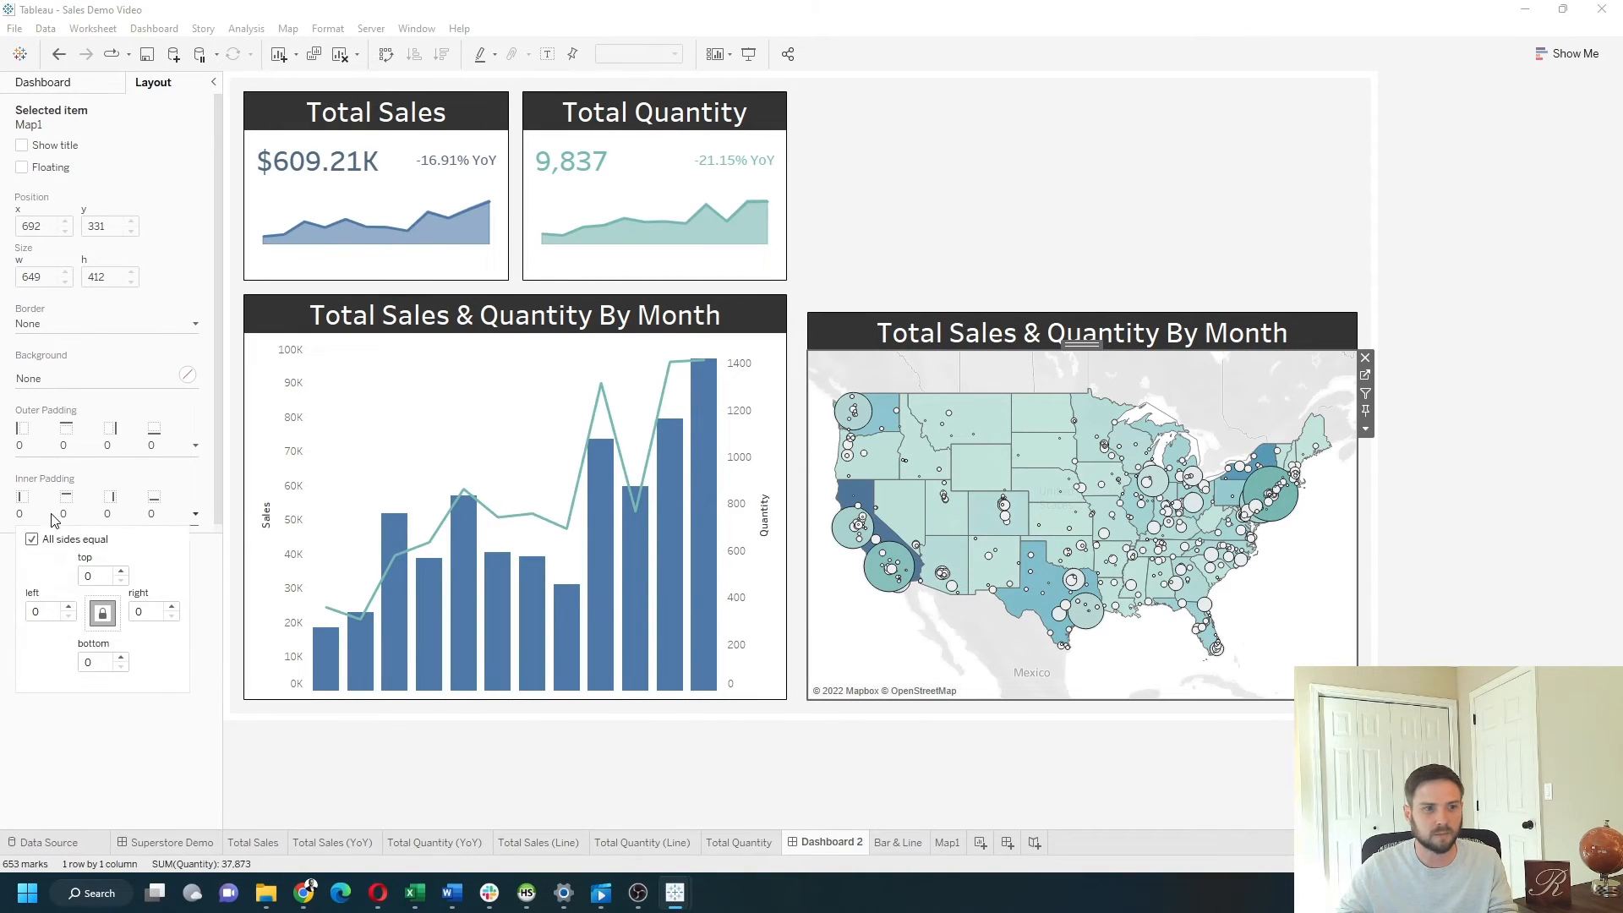
pyautogui.write('10')
pyautogui.press('Return')
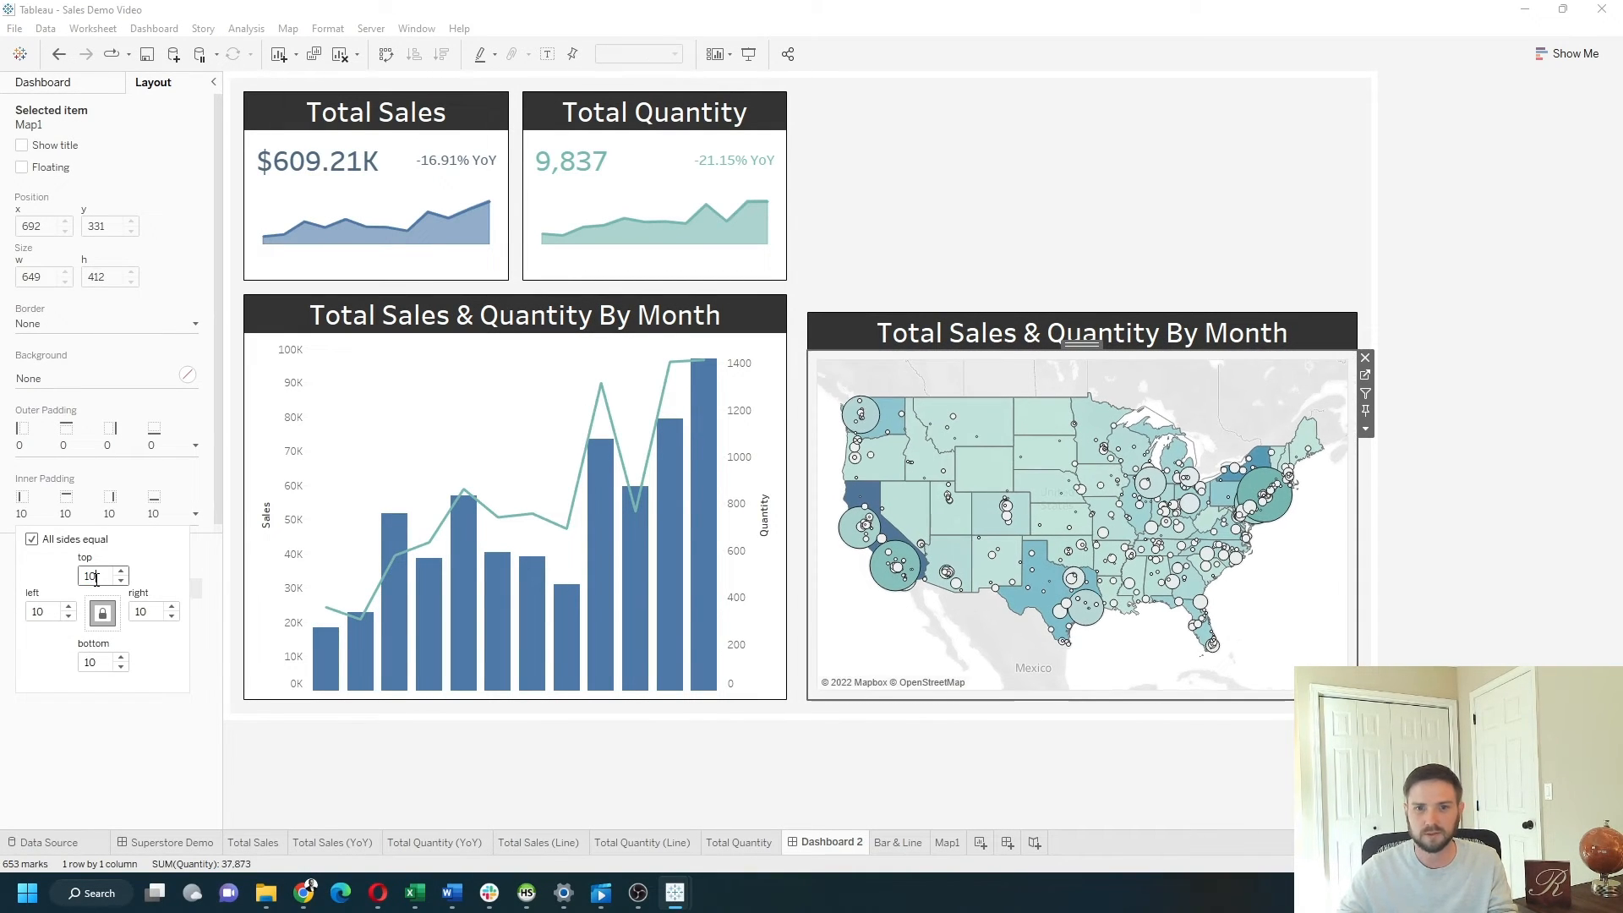
pyautogui.click(75, 377)
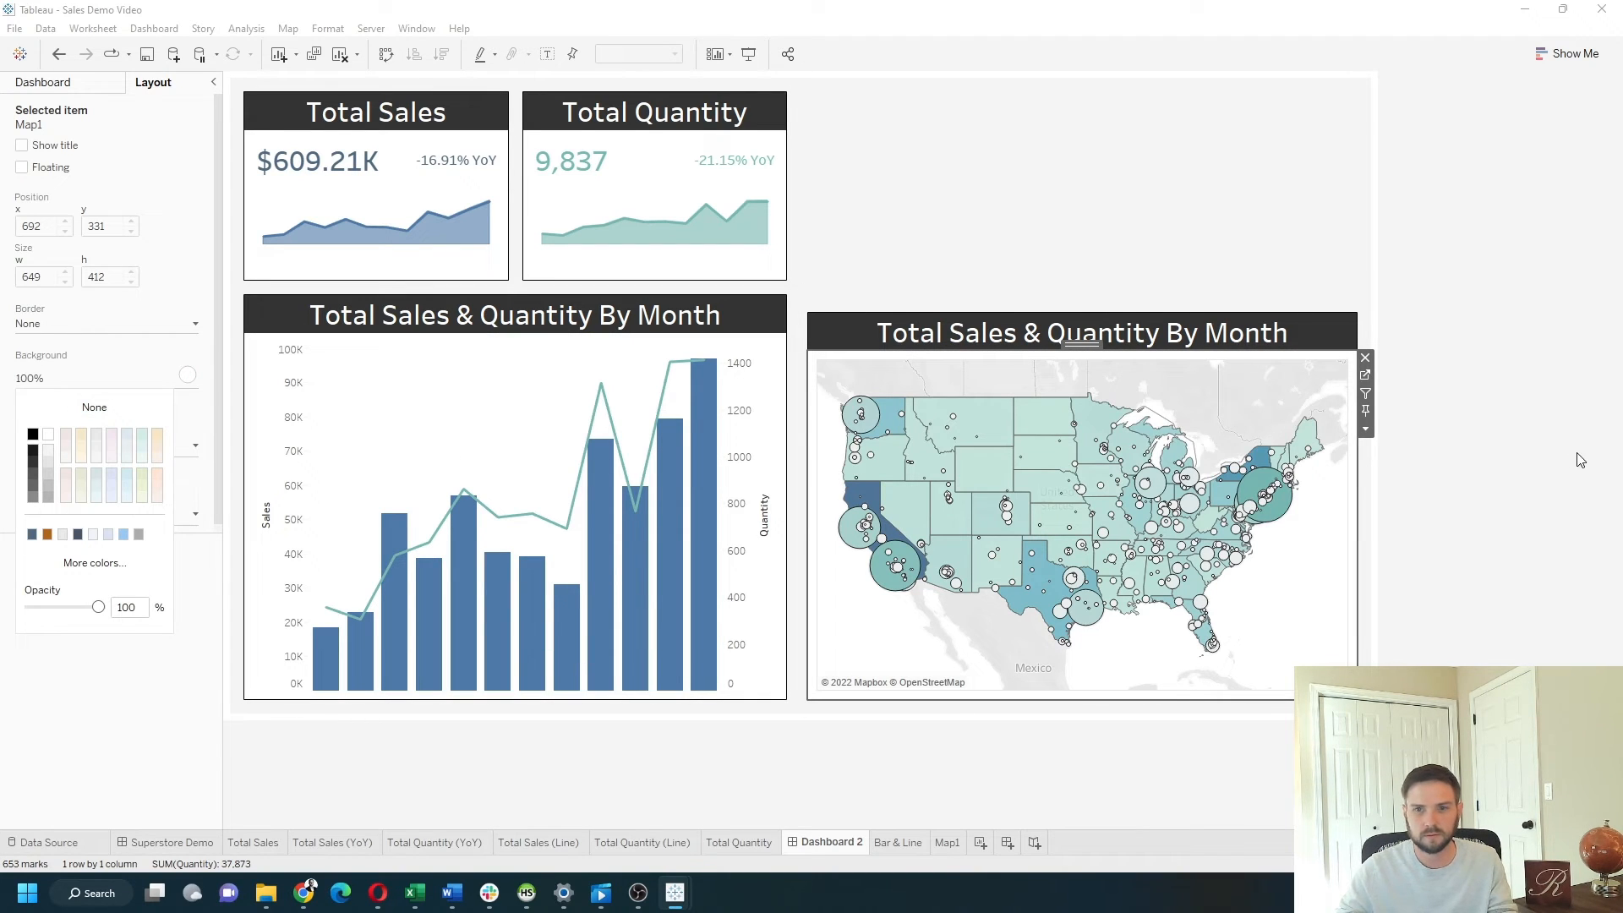
pyautogui.click(1534, 437)
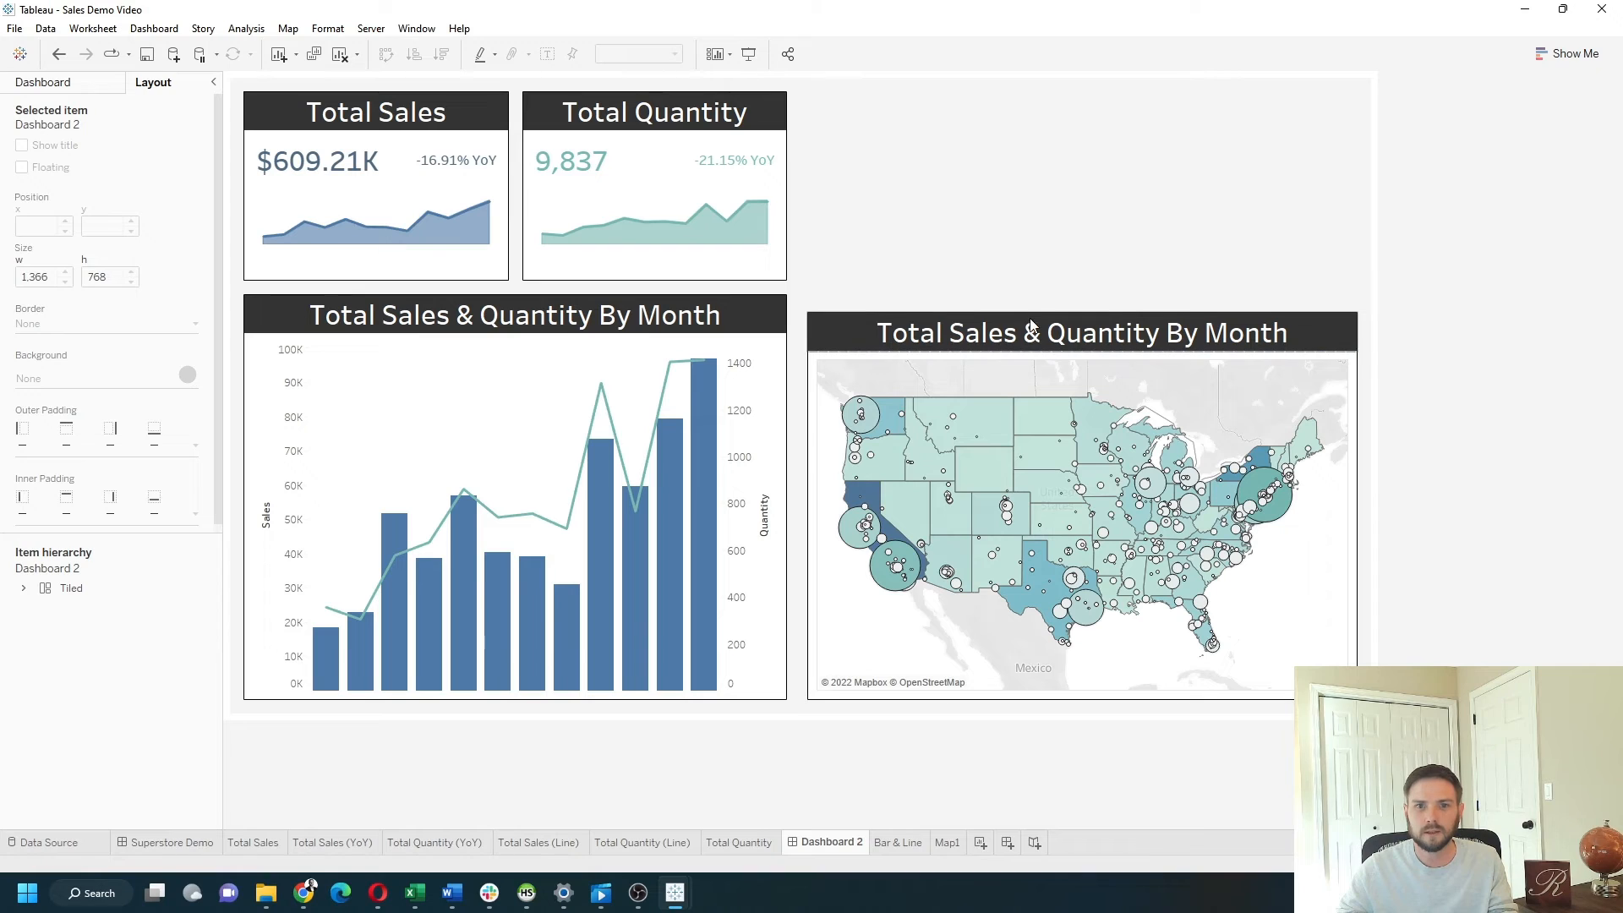
# Step: Set the height of the monthly sales and quantity chart's vertical container to 500 pixels
pyautogui.click(700, 324)
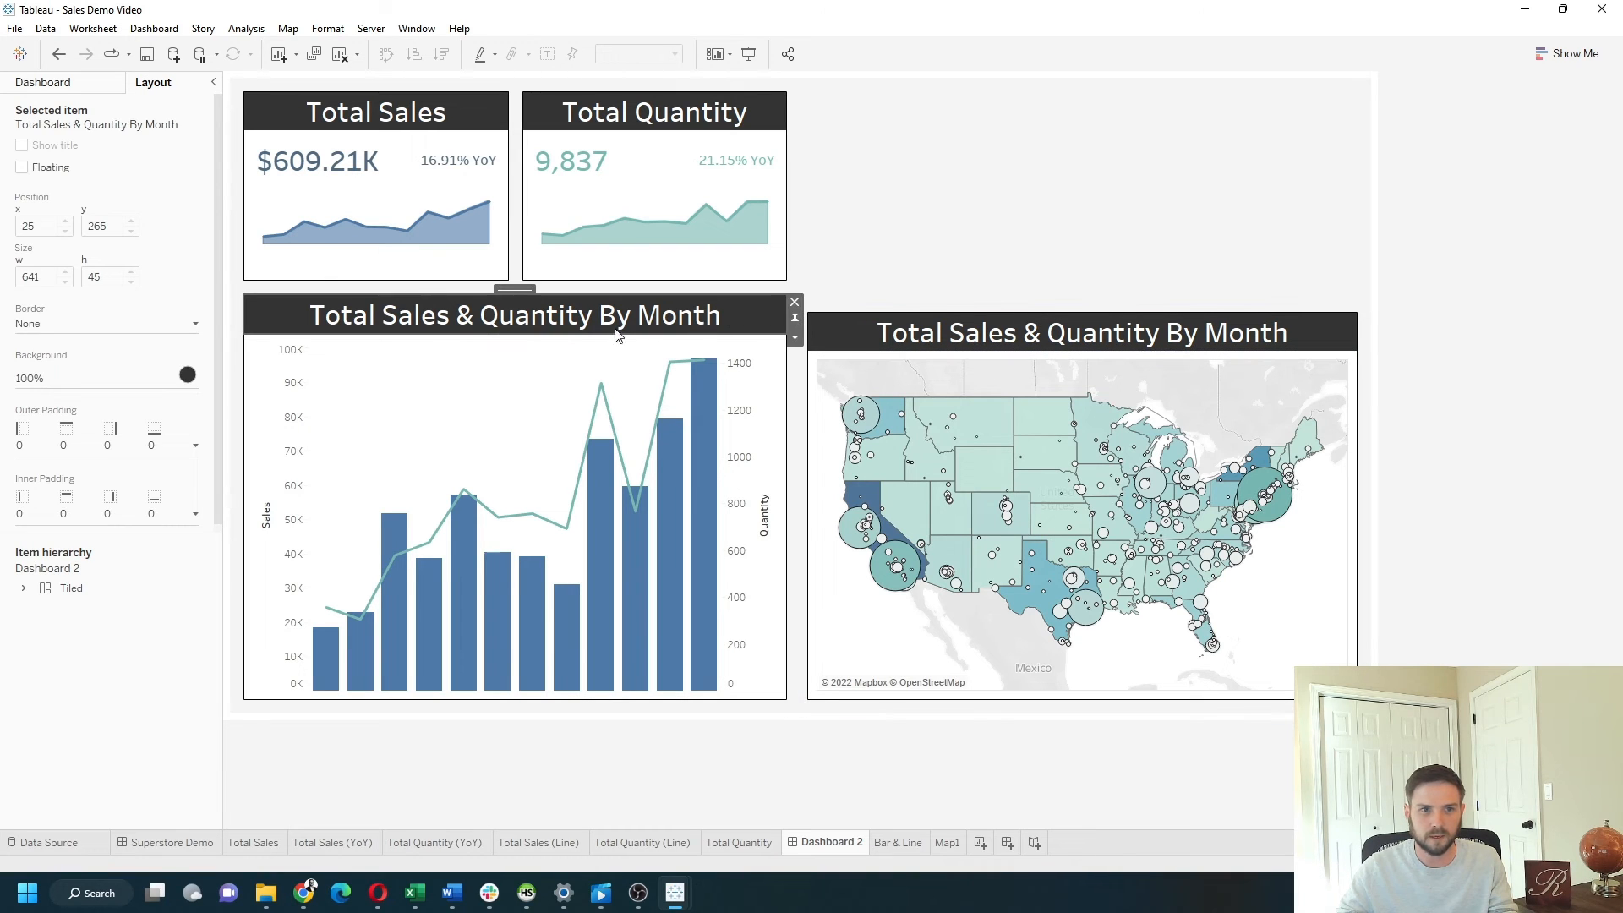
pyautogui.doubleClick(513, 289)
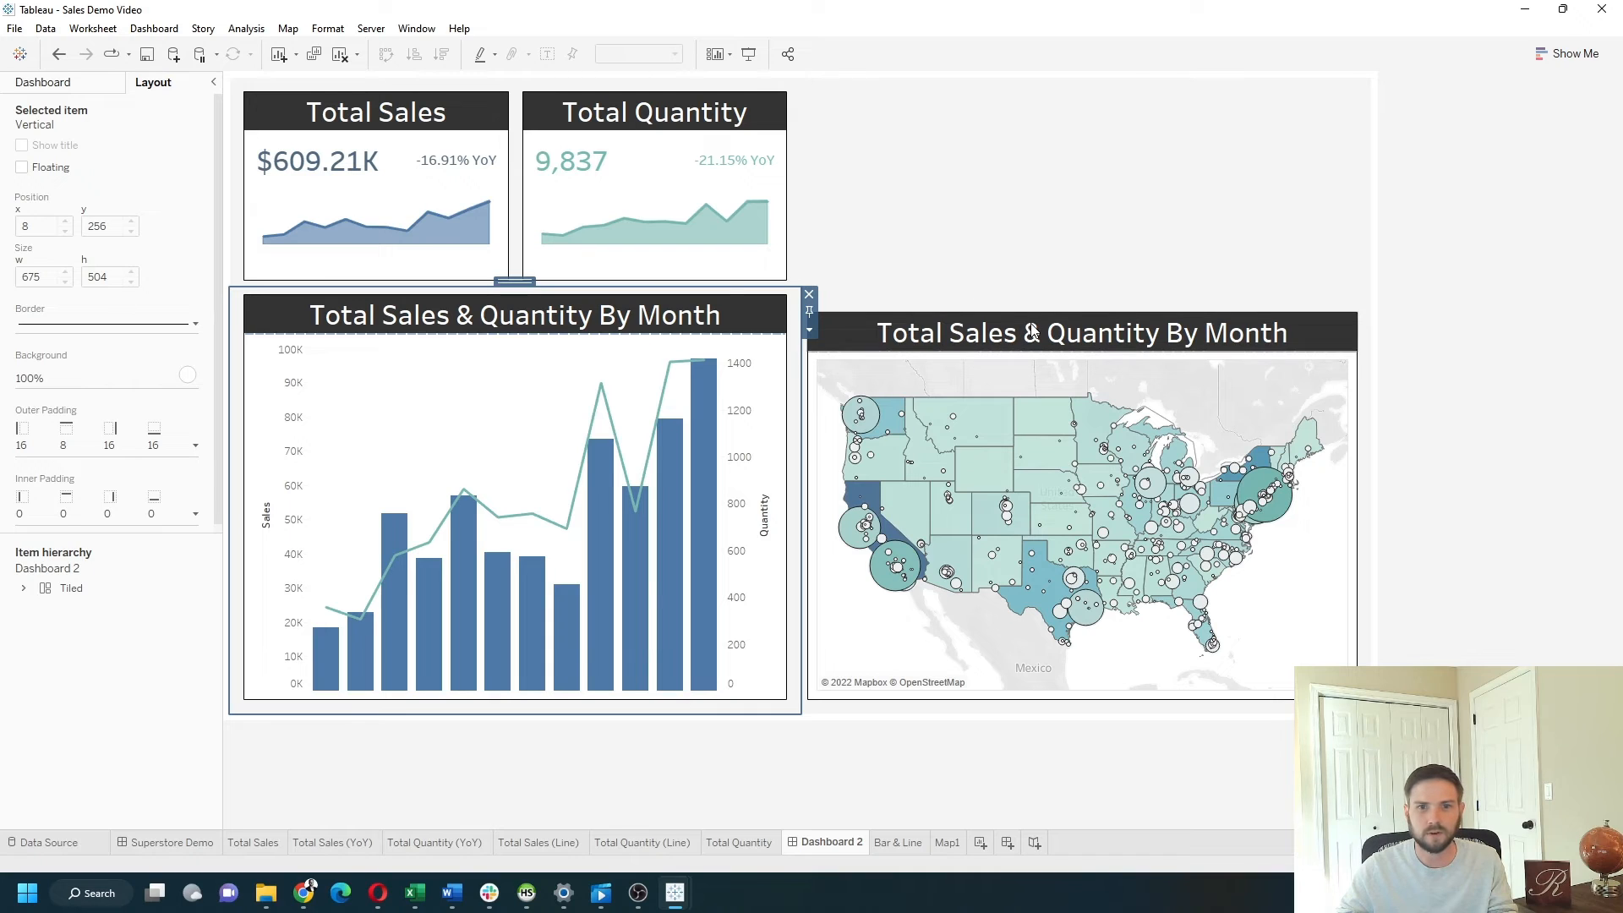
pyautogui.click(808, 329)
pyautogui.click(894, 452)
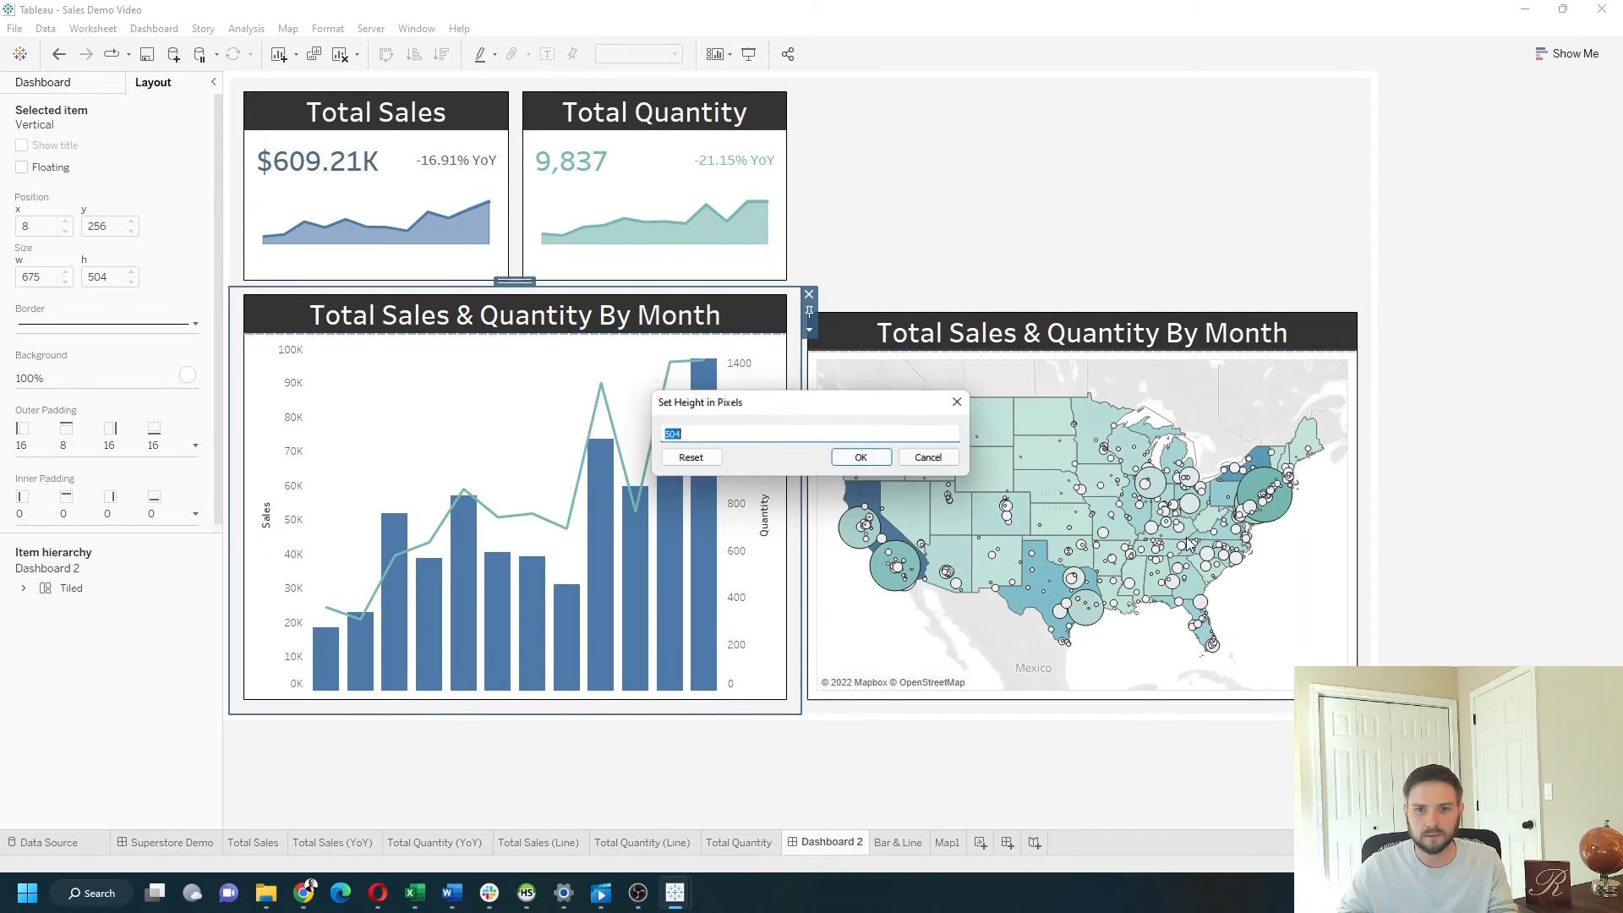
pyautogui.click(875, 462)
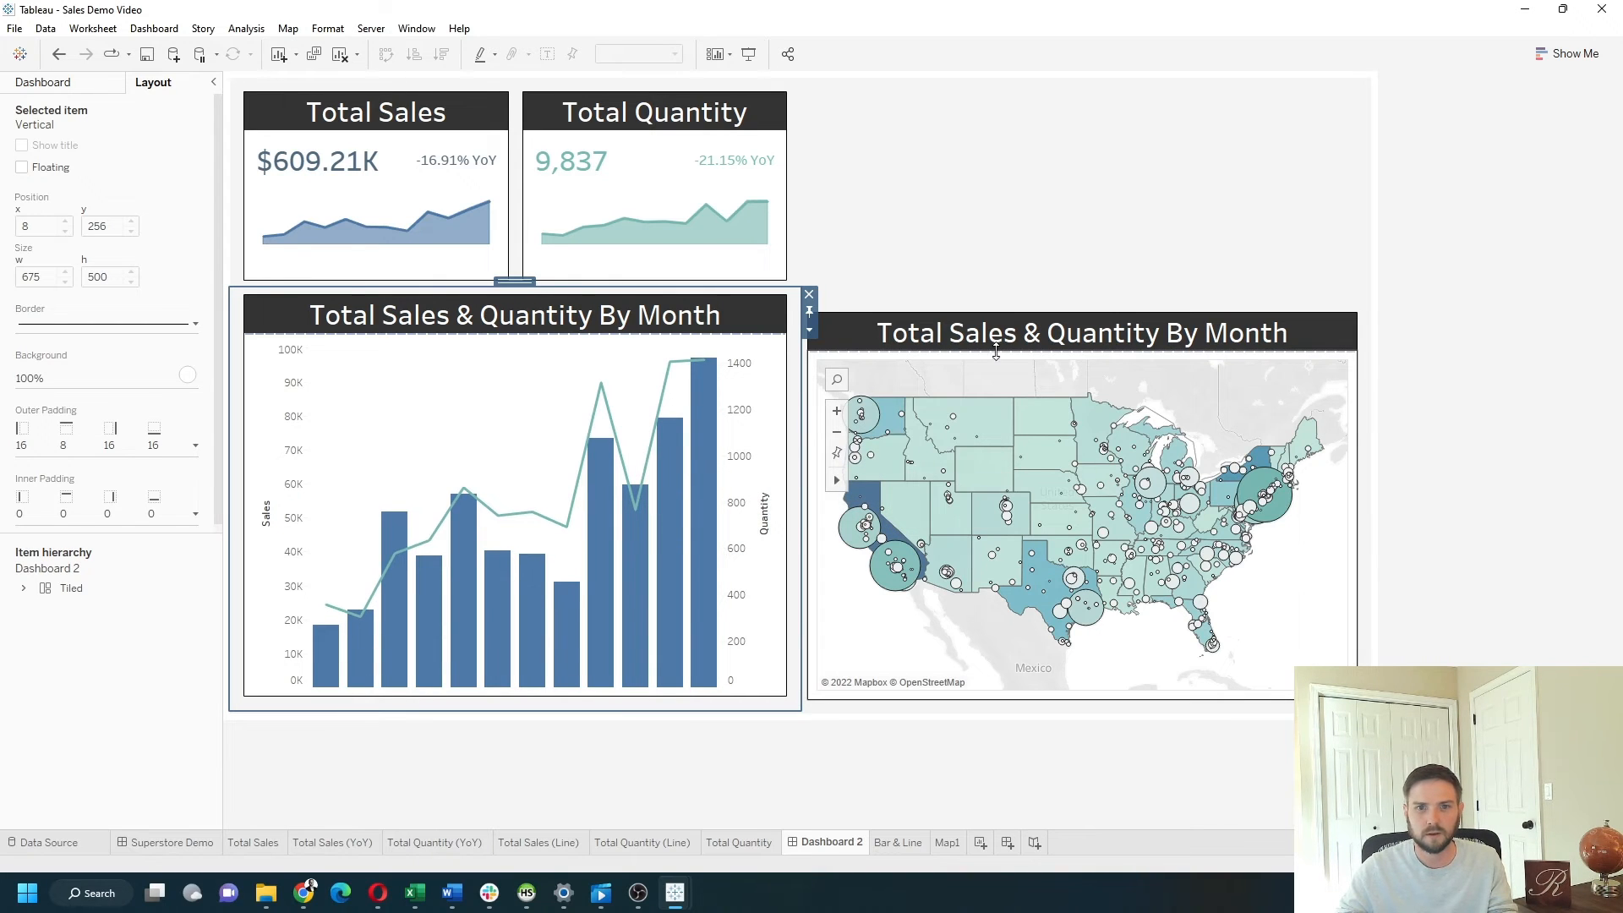
# Step: Set the height of the map's vertical container to 500 pixels, matching the bar and line chart panel
pyautogui.click(1025, 330)
pyautogui.doubleClick(1074, 306)
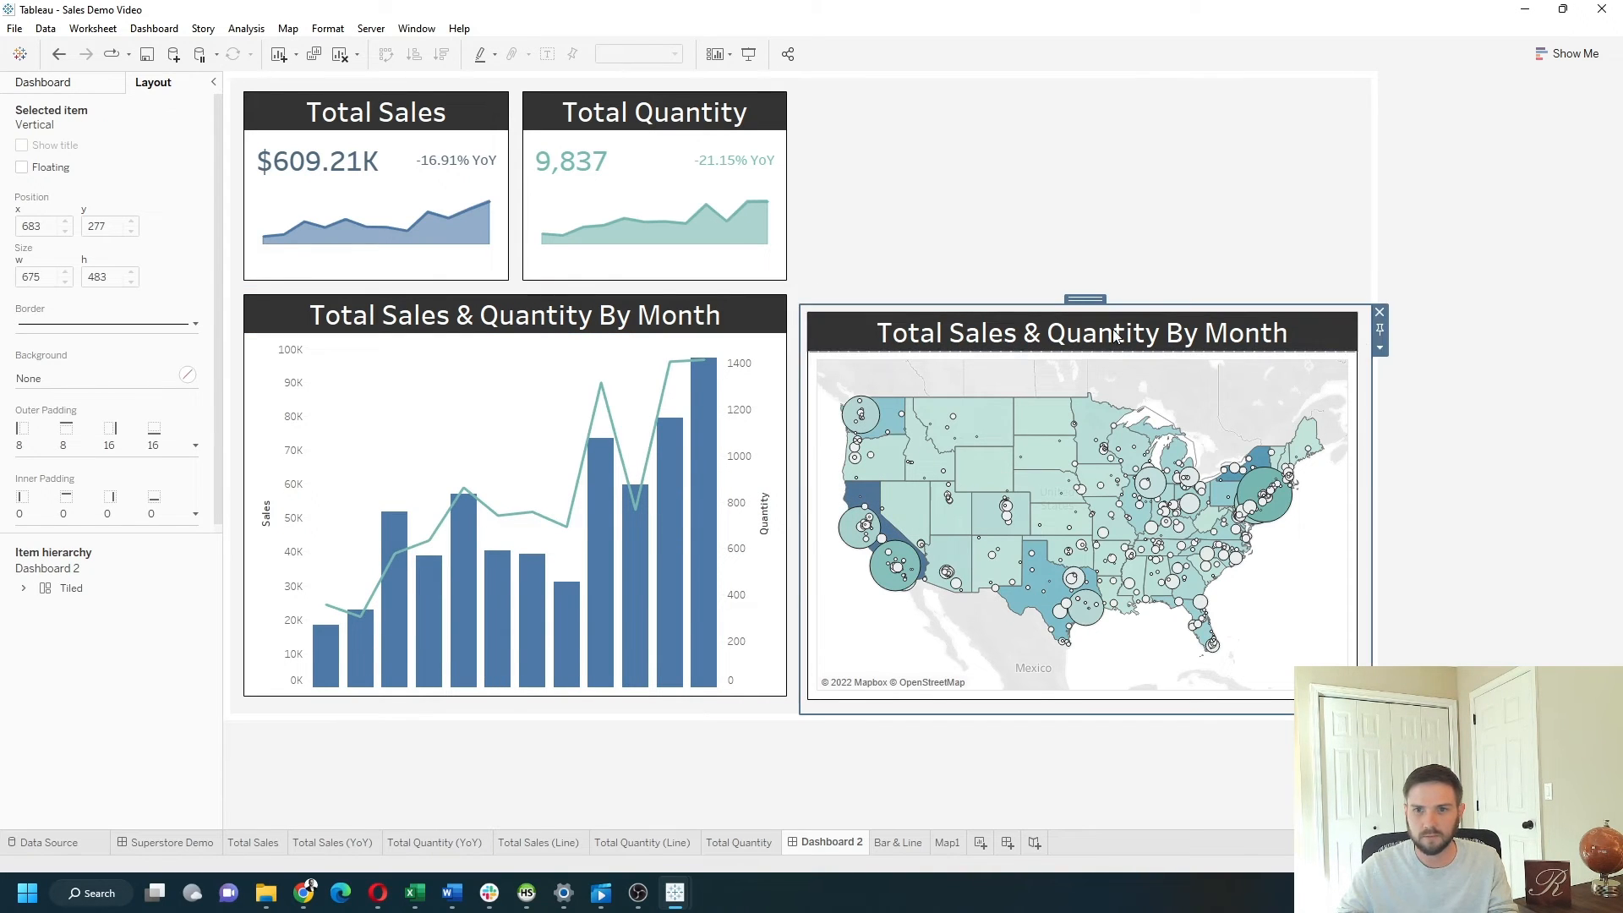
pyautogui.click(1379, 347)
pyautogui.click(1446, 472)
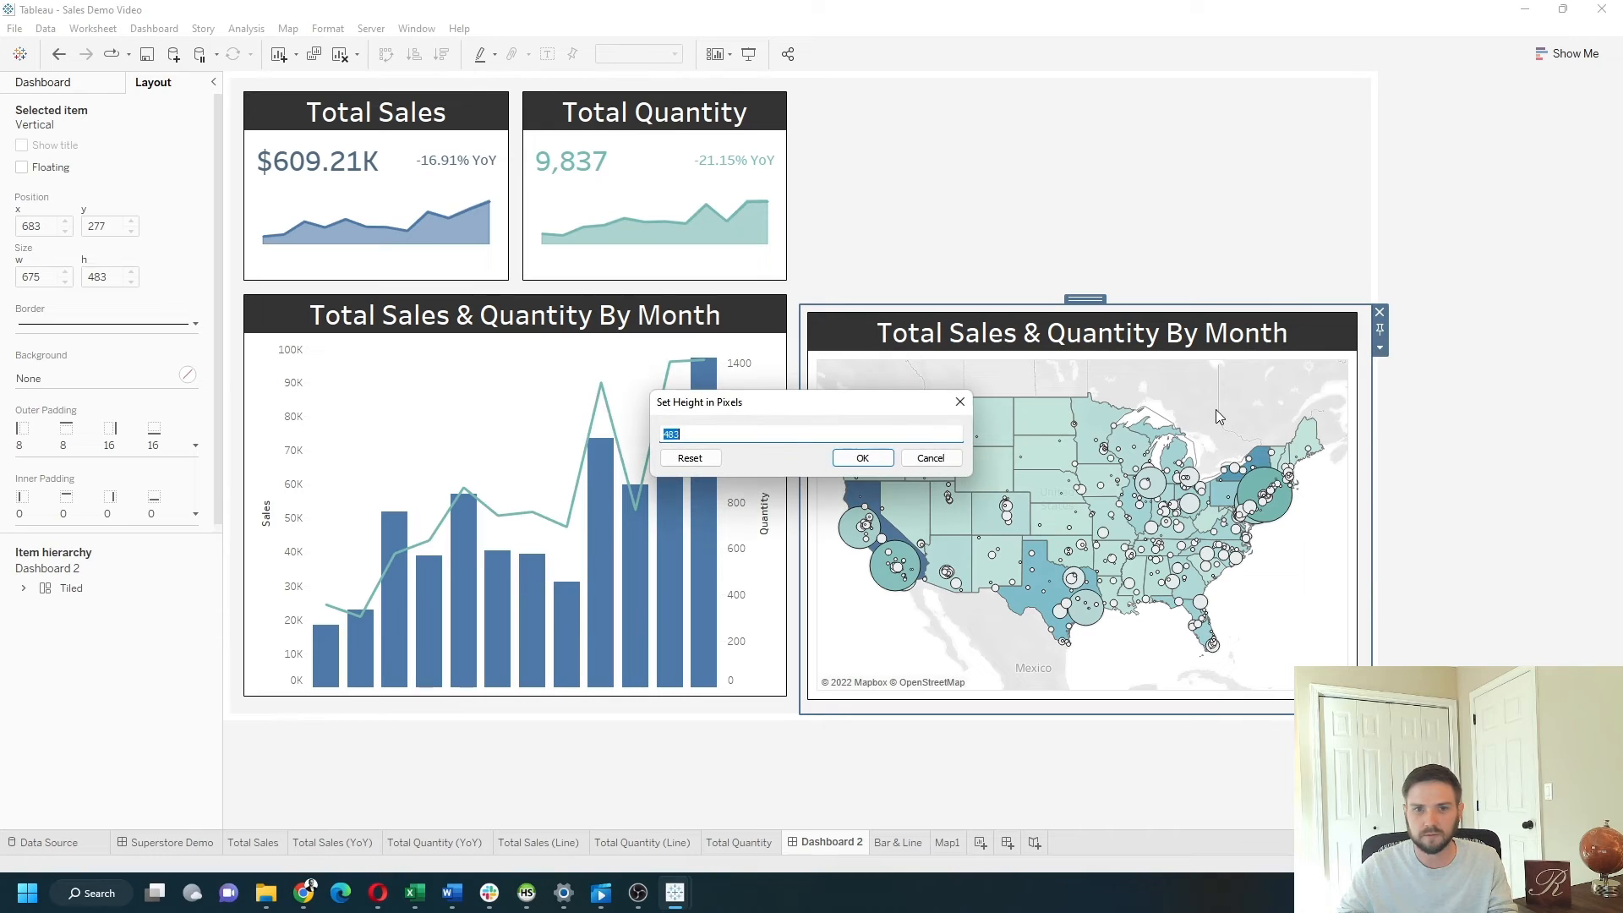
pyautogui.press('Return')
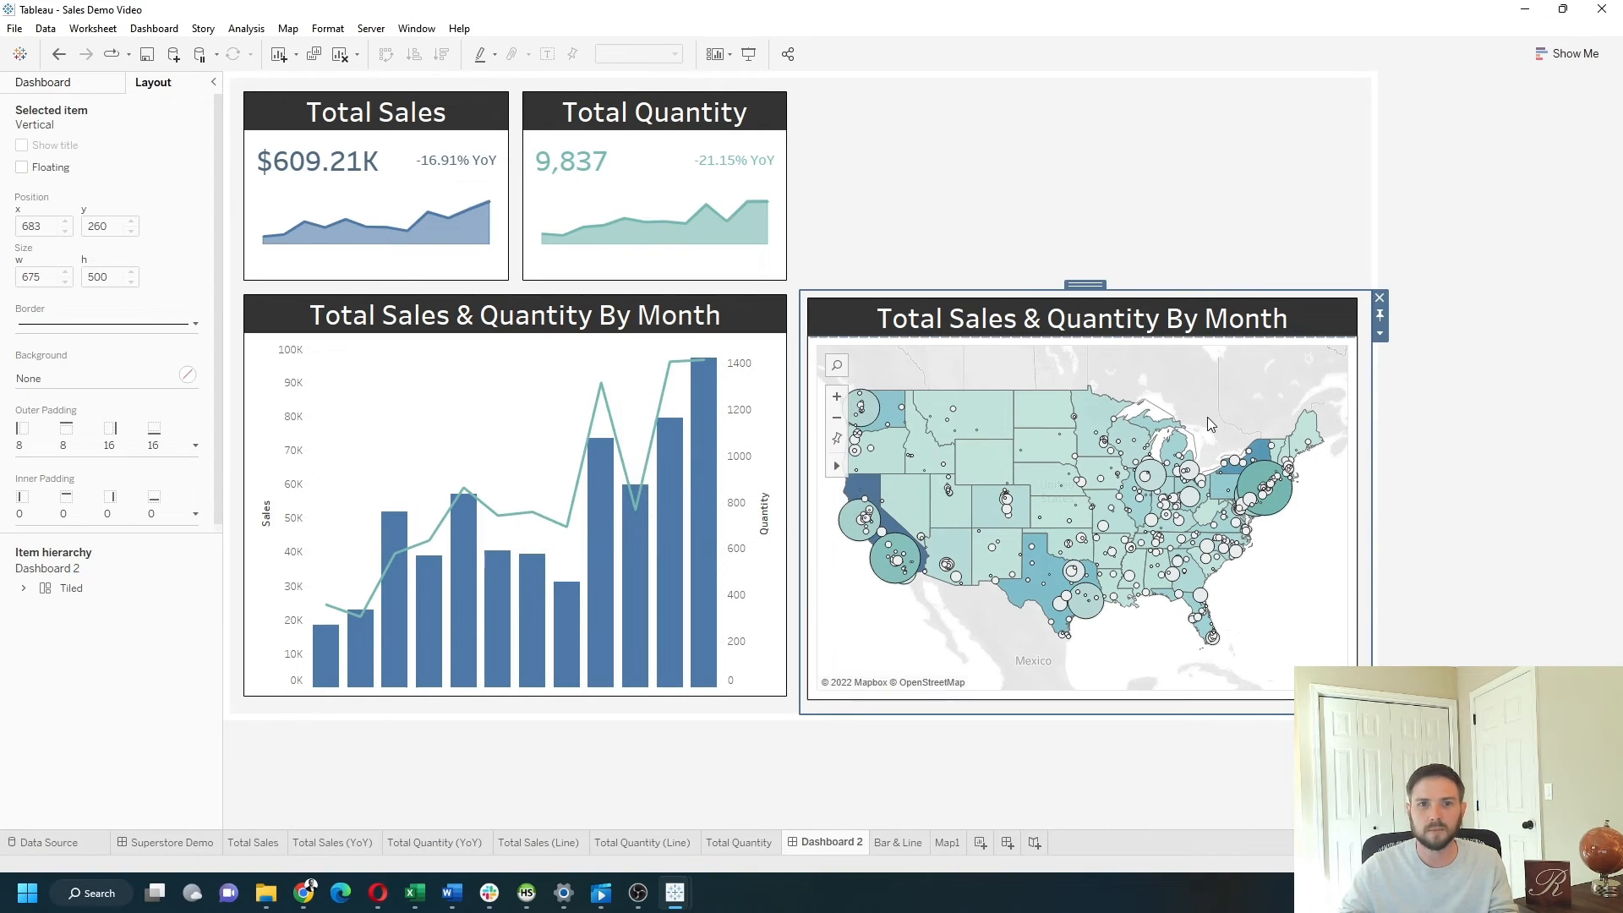
# Step: Reduce the right outer padding of the monthly chart's container and adjust the outer padding of the Total Quantity card
pyautogui.click(1497, 406)
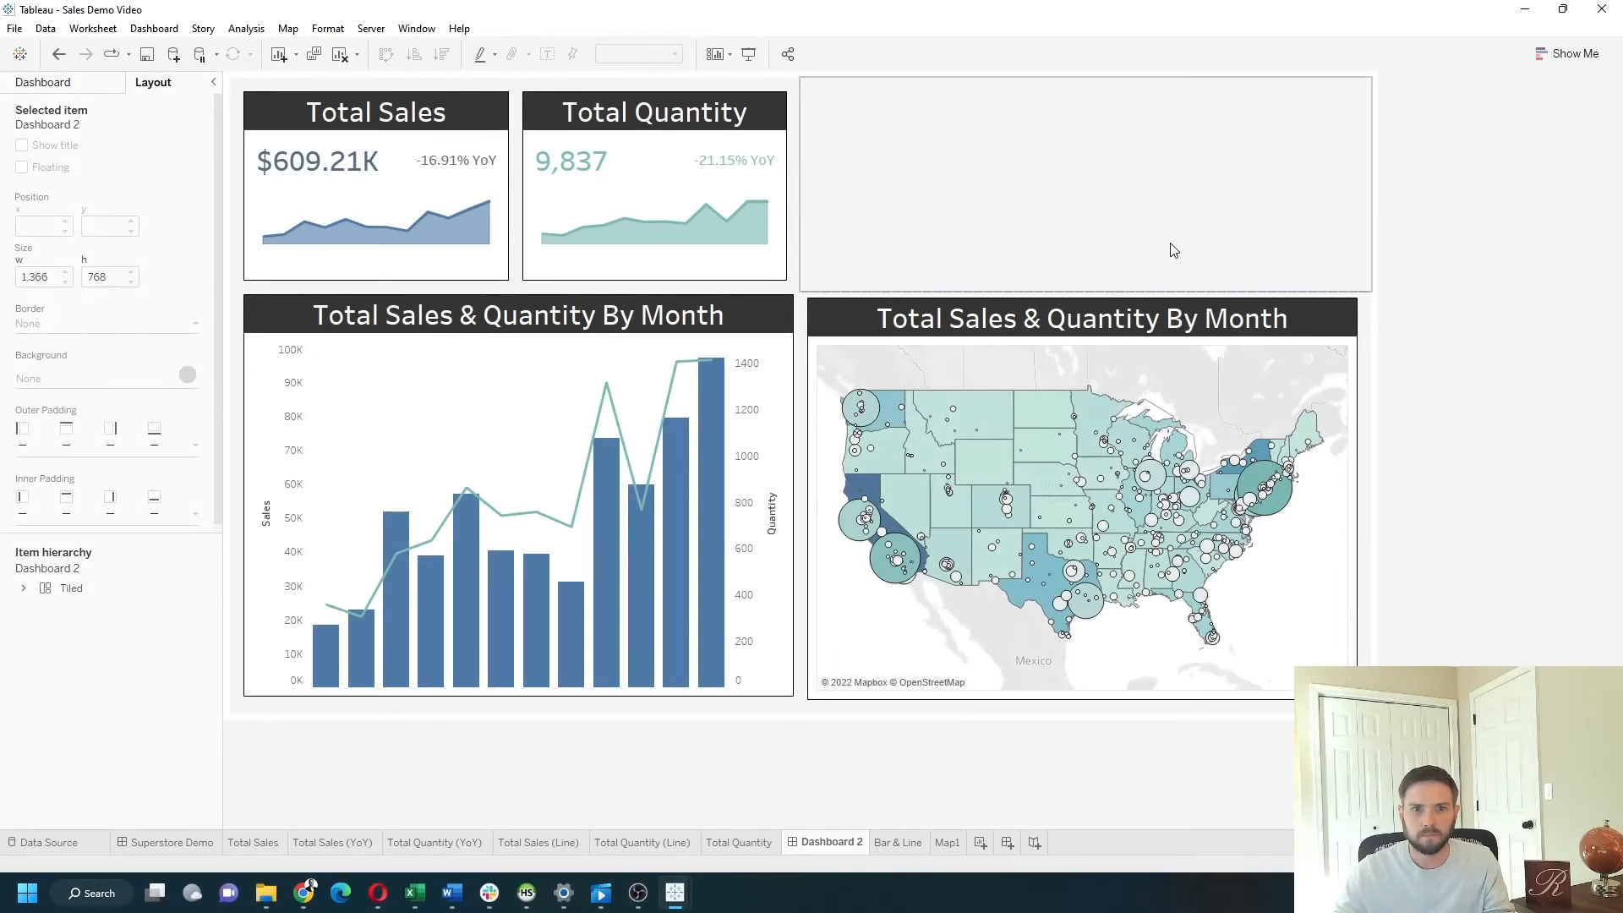
pyautogui.click(686, 112)
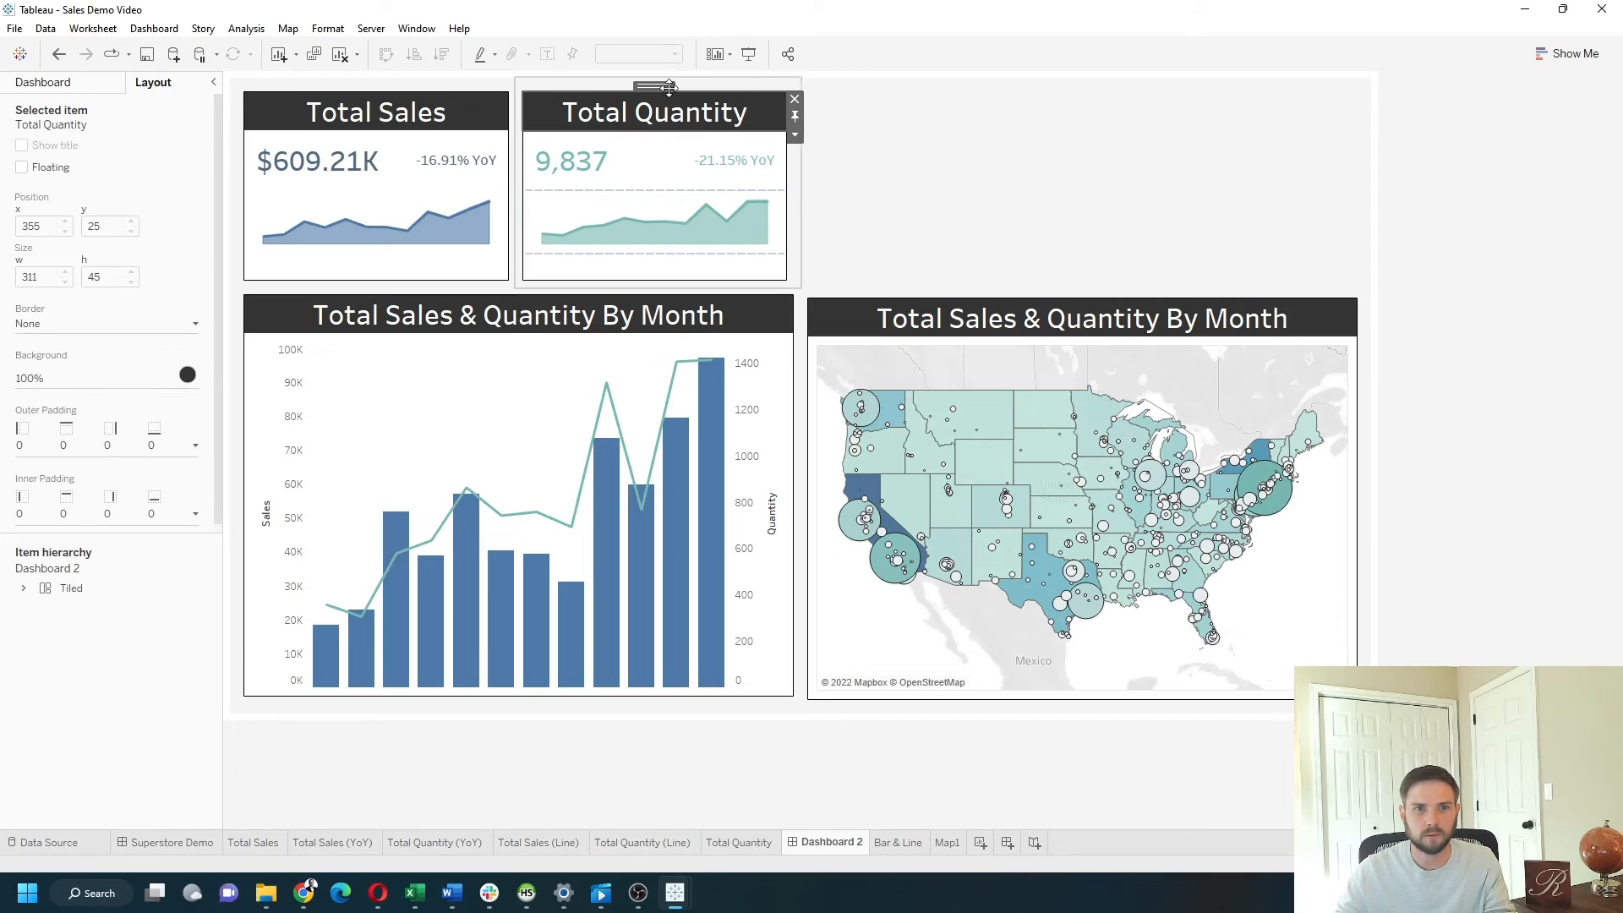
pyautogui.click(155, 436)
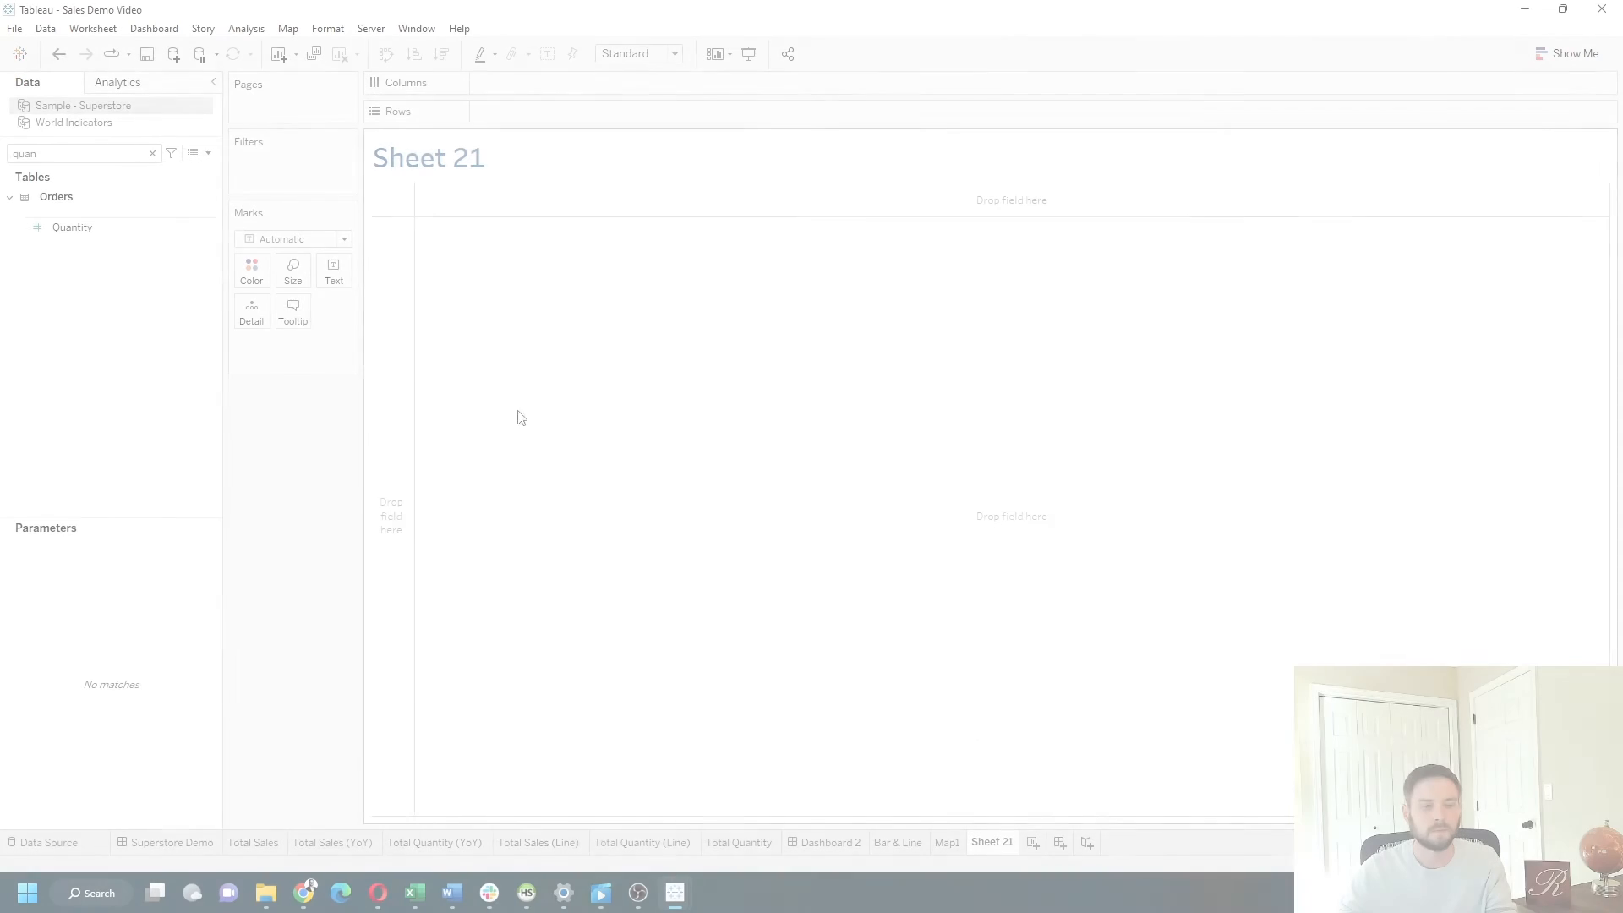
# Step: On a new worksheet, build a horizontal bar chart with Region on Rows and SUM(Sales) on Columns
pyautogui.doubleClick(91, 153)
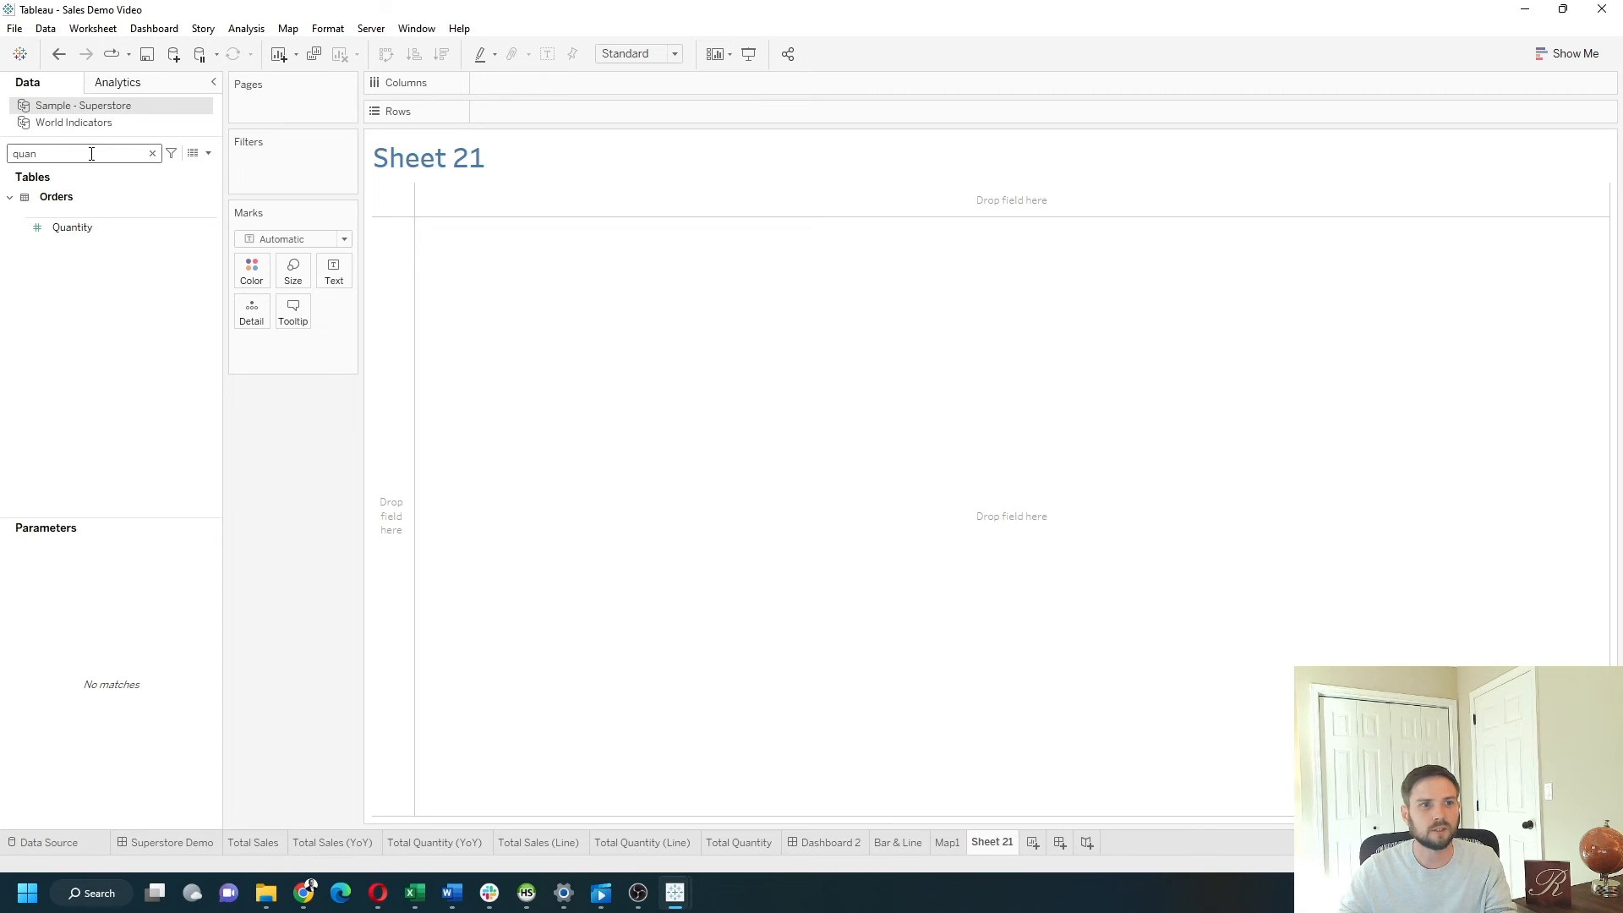
pyautogui.write('reg')
pyautogui.moveTo(82, 250); pyautogui.dragTo(517, 110)
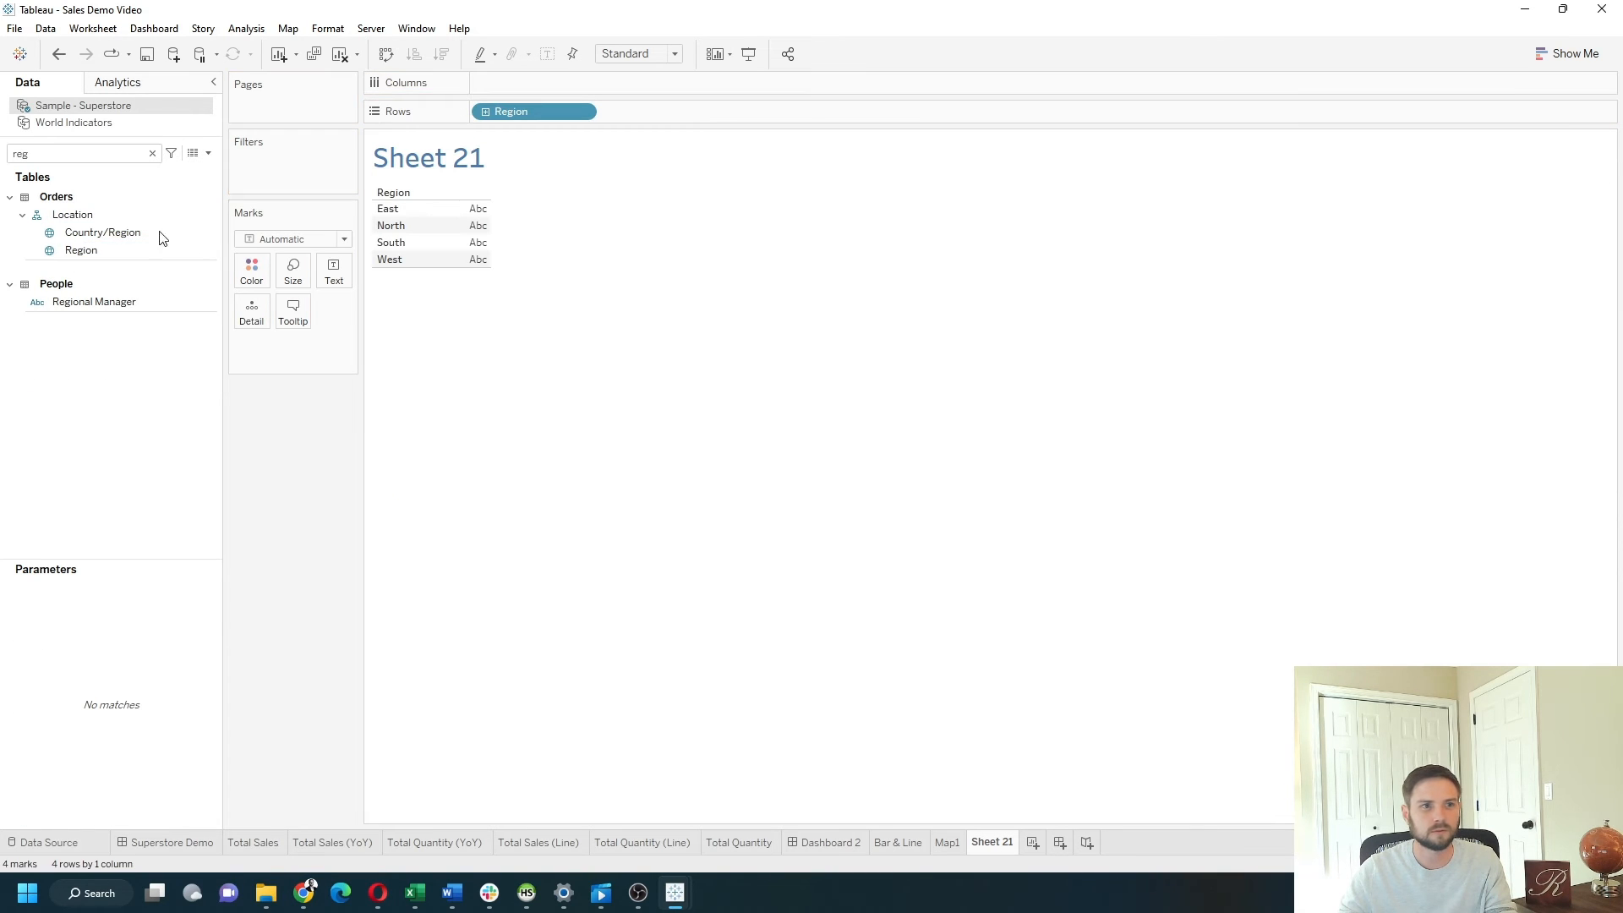
pyautogui.doubleClick(84, 154)
pyautogui.write('sa')
pyautogui.moveTo(104, 265); pyautogui.dragTo(573, 85)
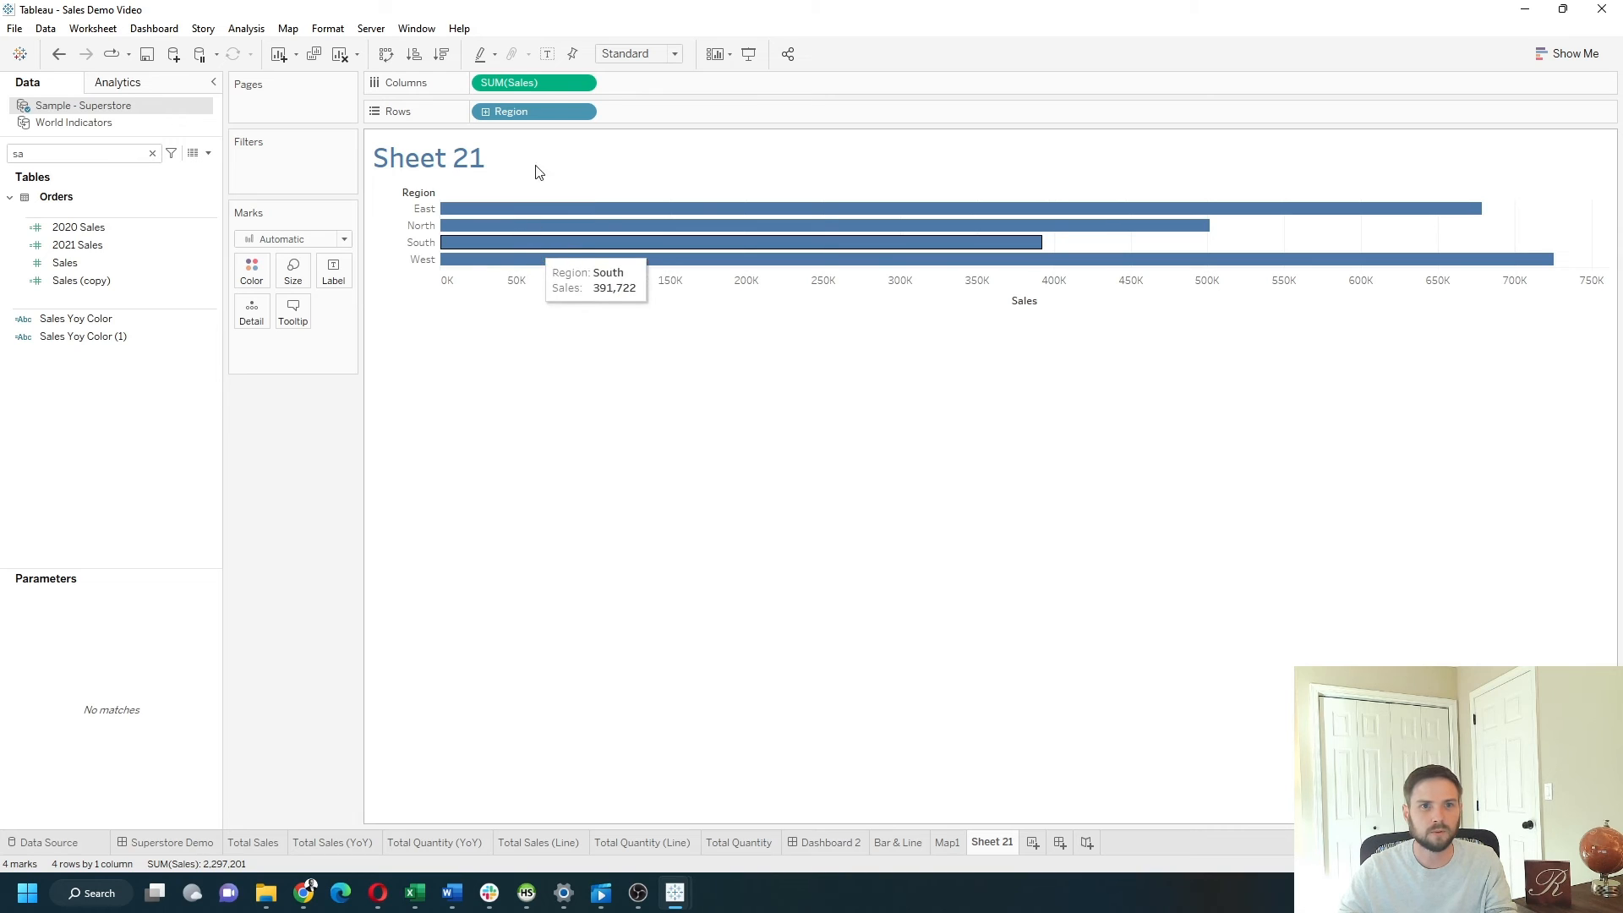
# Step: Convert SUM(Sales) to a percent of total quick table calculation and sort the regions in descending order
pyautogui.click(583, 84)
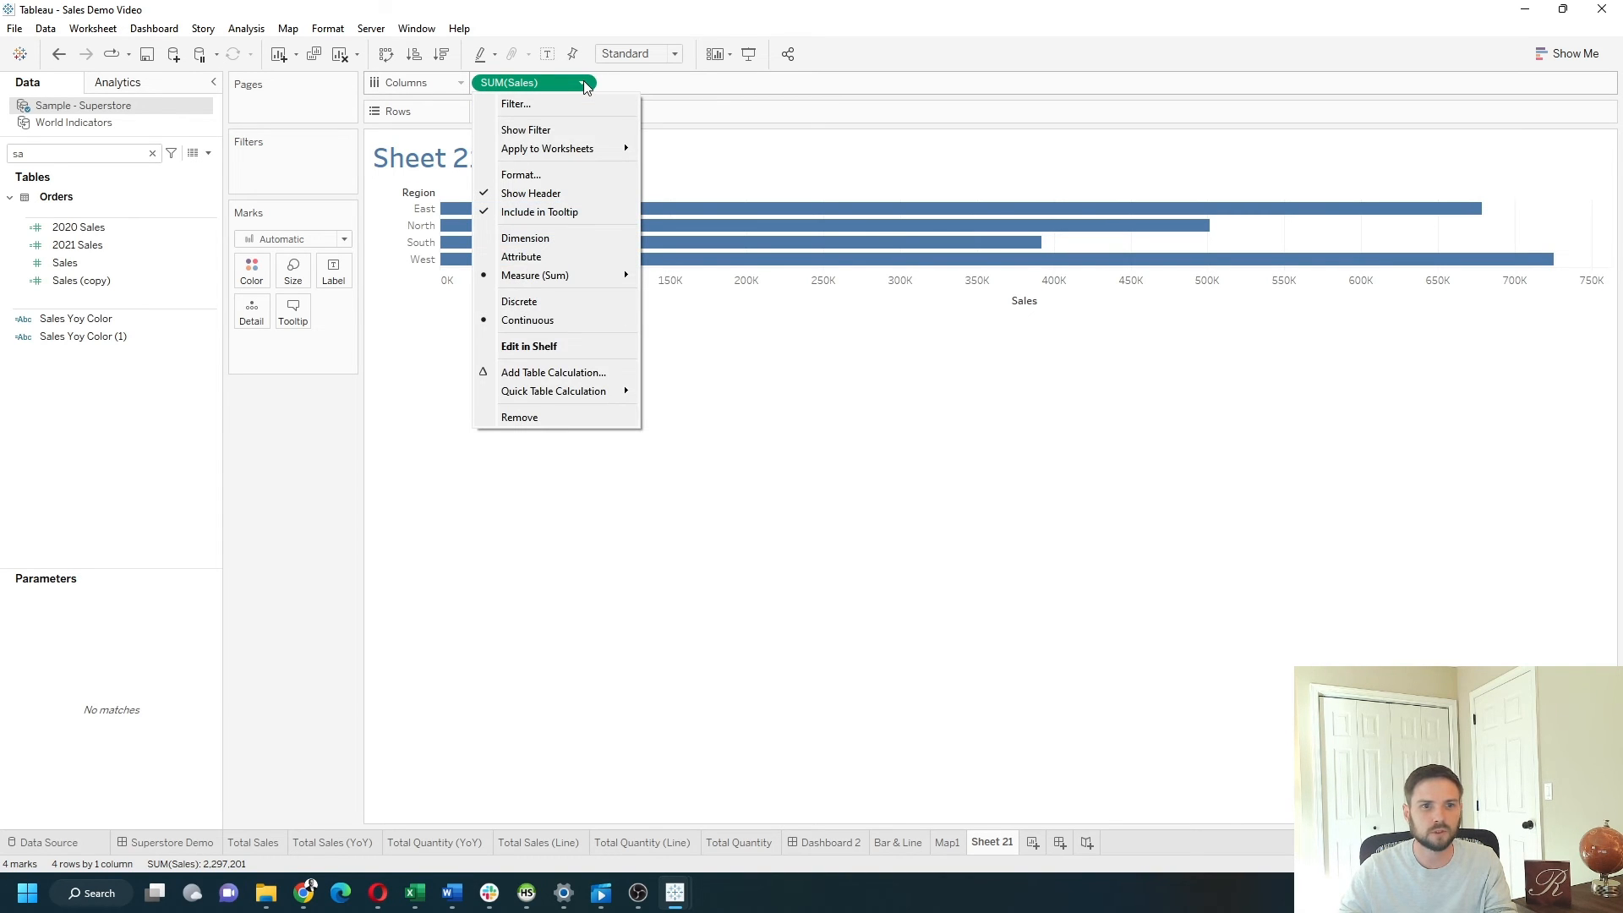
pyautogui.moveTo(568, 390)
pyautogui.click(745, 445)
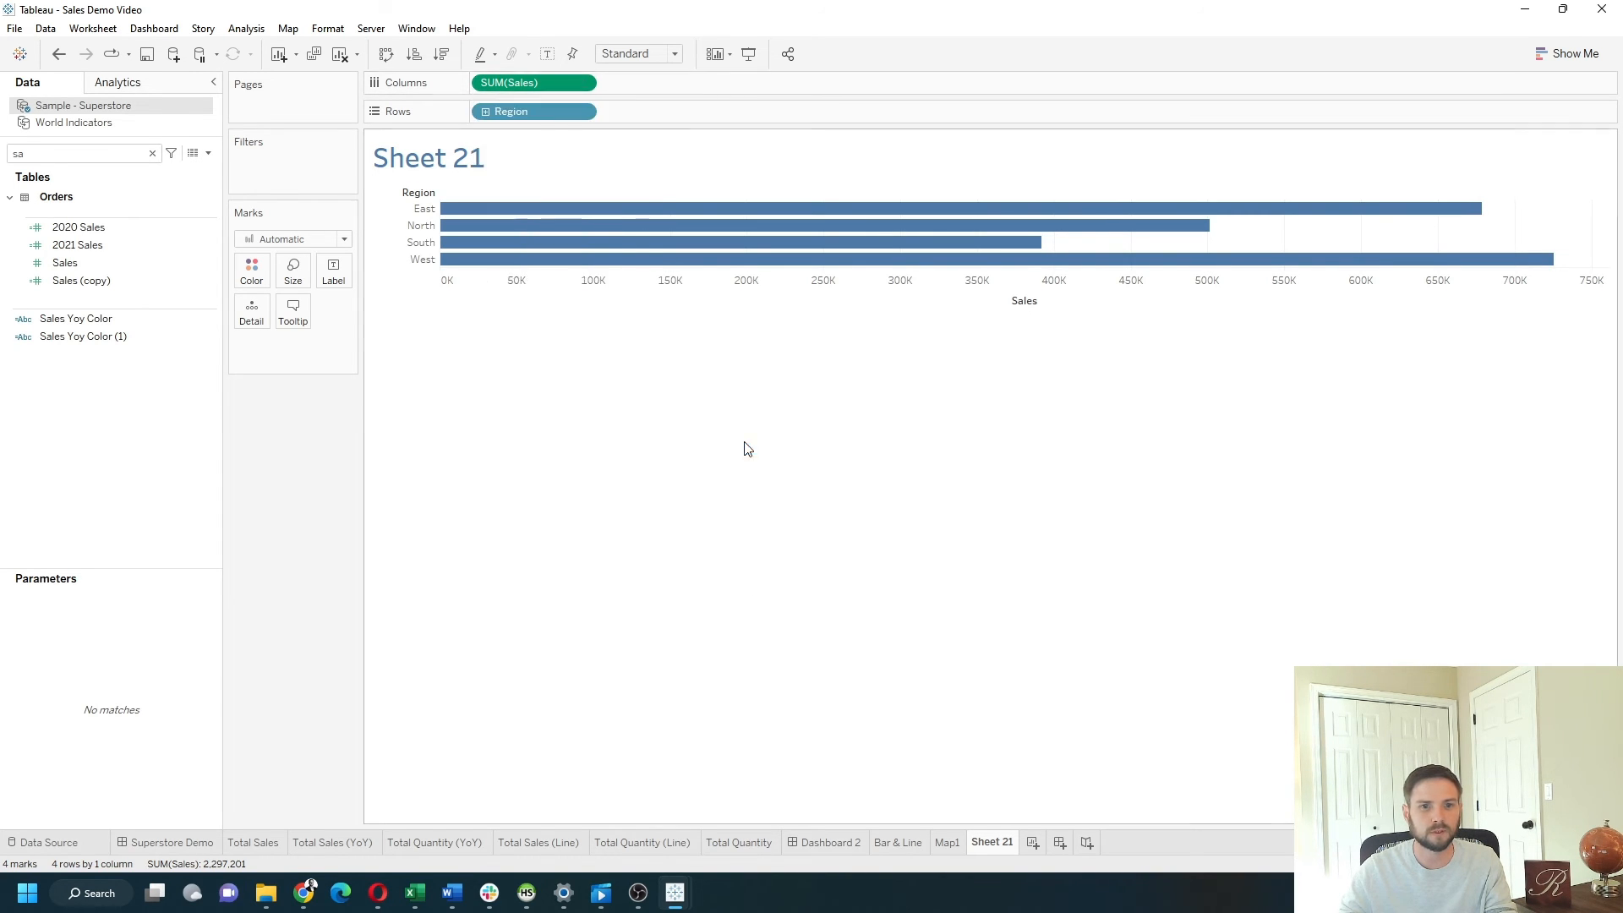
pyautogui.click(442, 57)
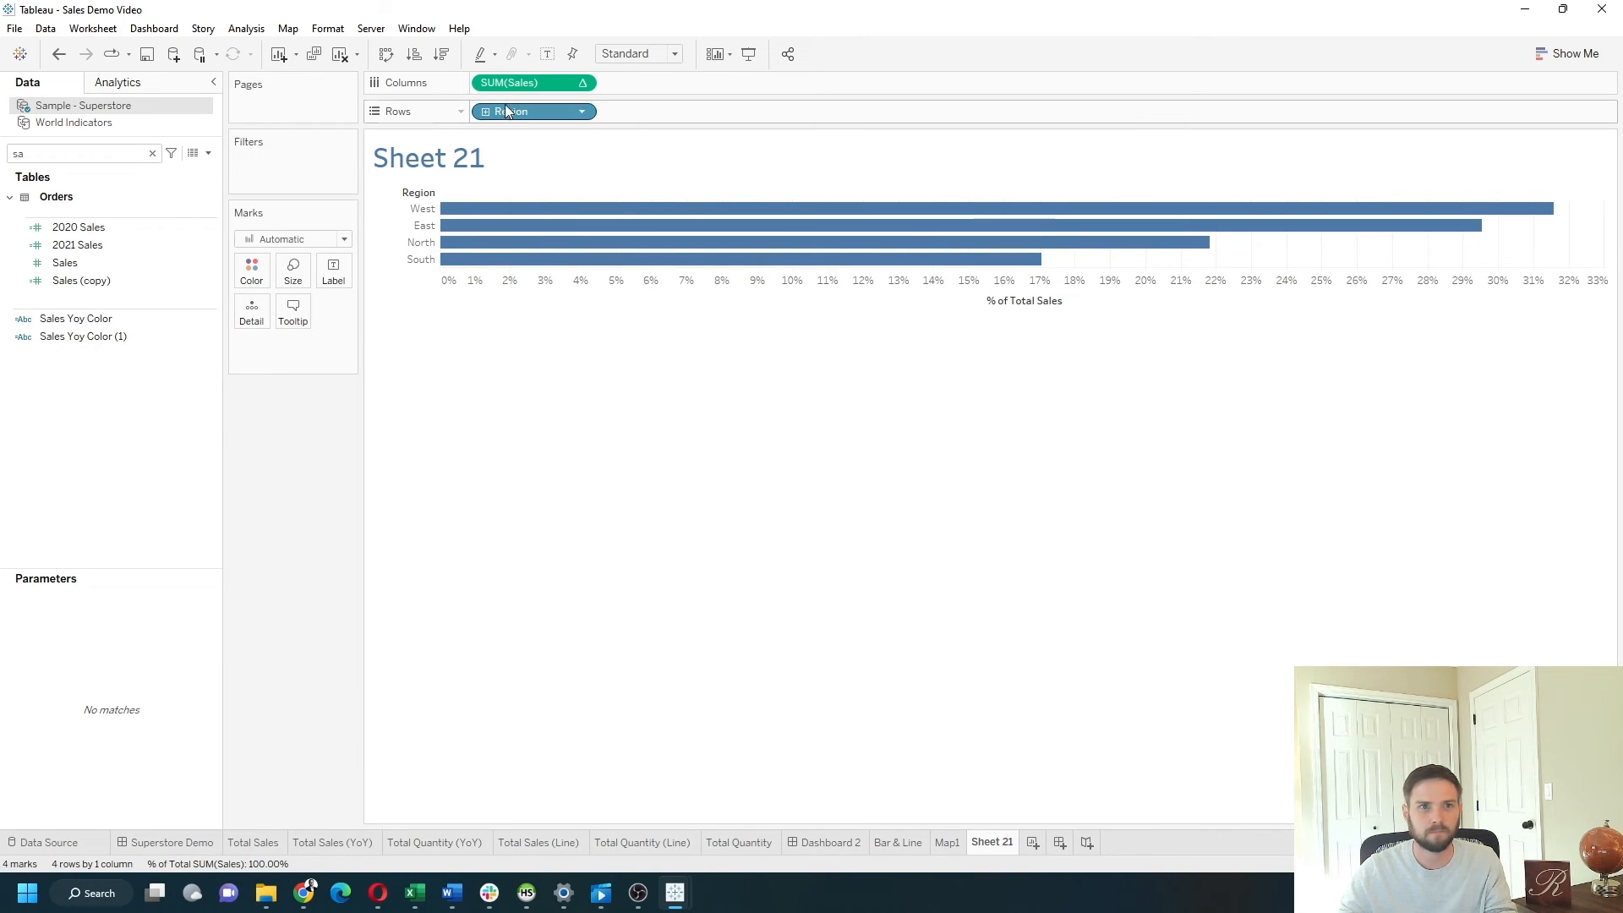
# Step: Show mark labels on the region bars and align them horizontally to the left
pyautogui.click(333, 271)
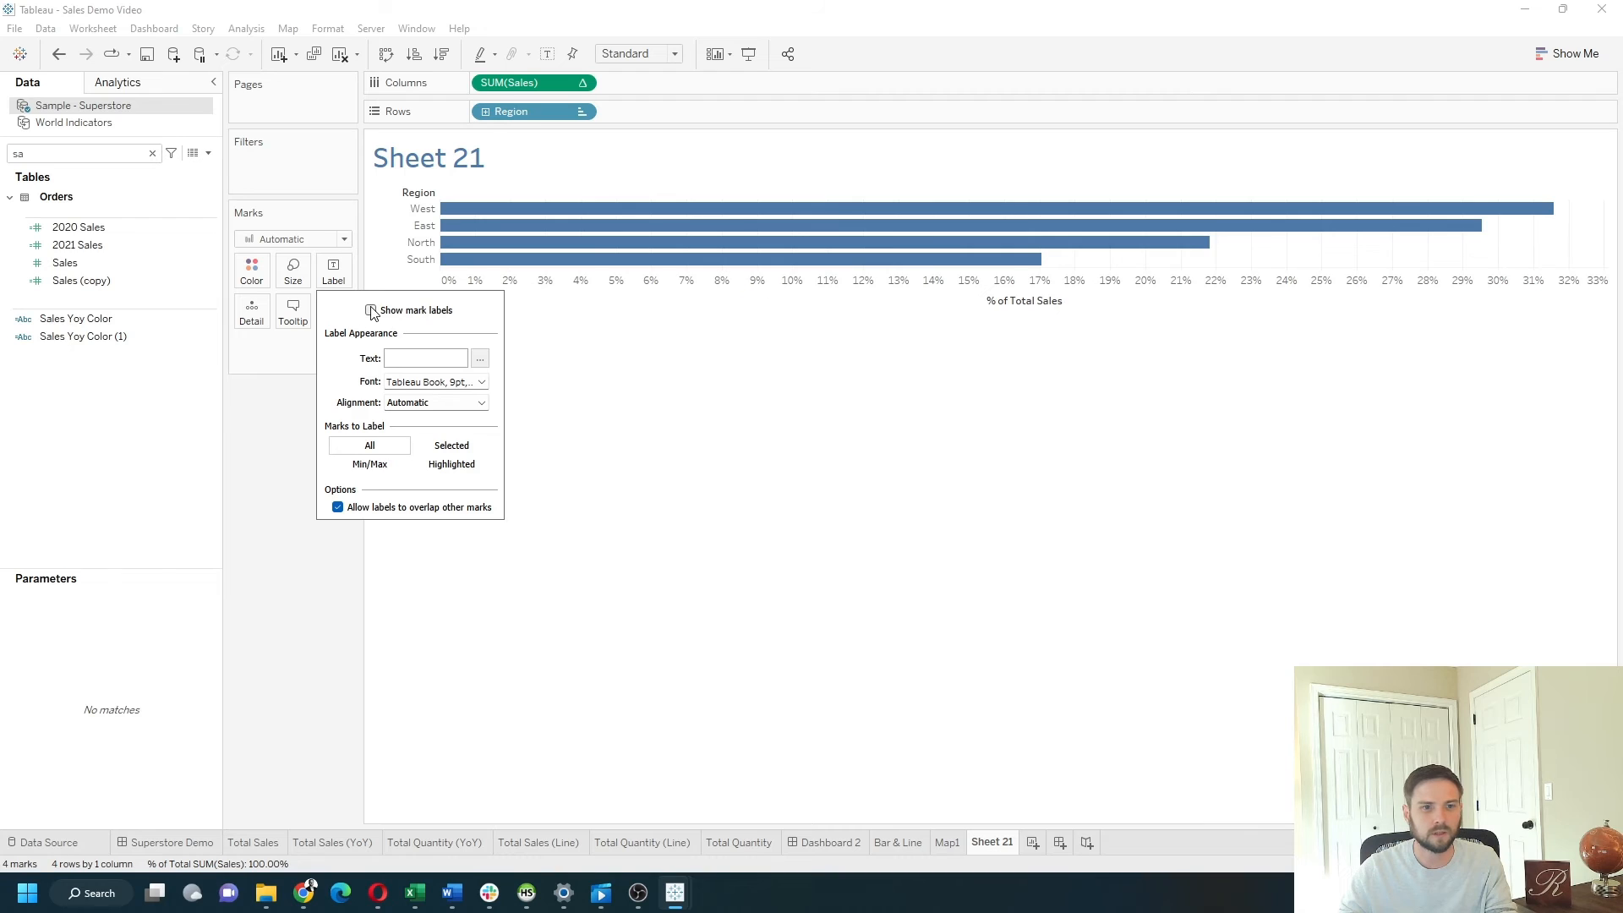
pyautogui.click(371, 311)
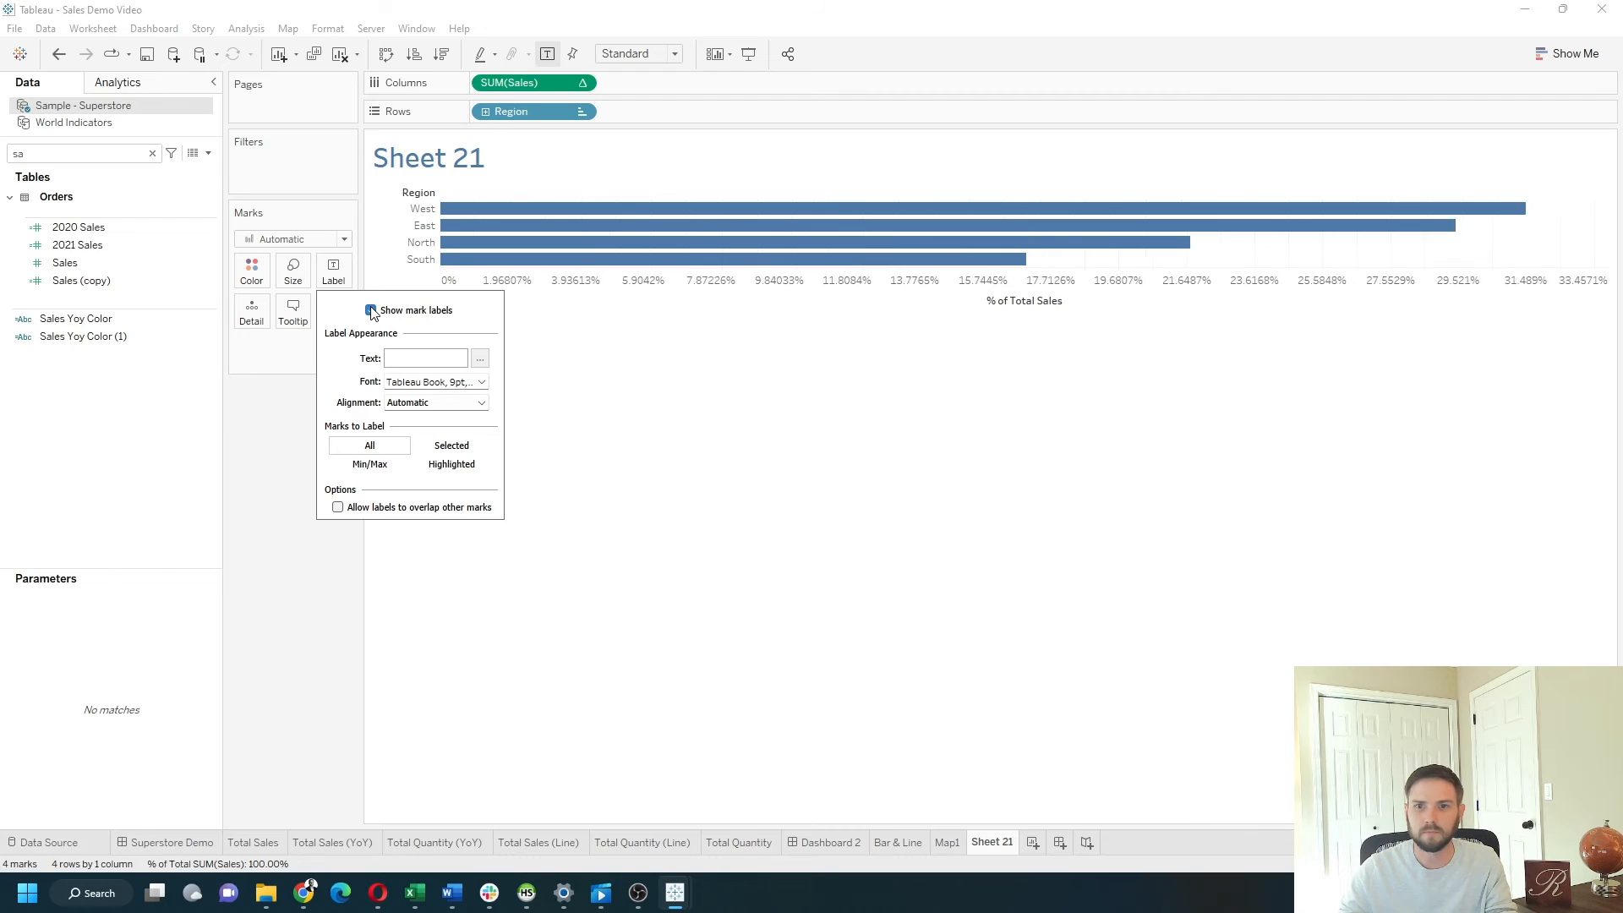
pyautogui.click(390, 403)
pyautogui.click(406, 469)
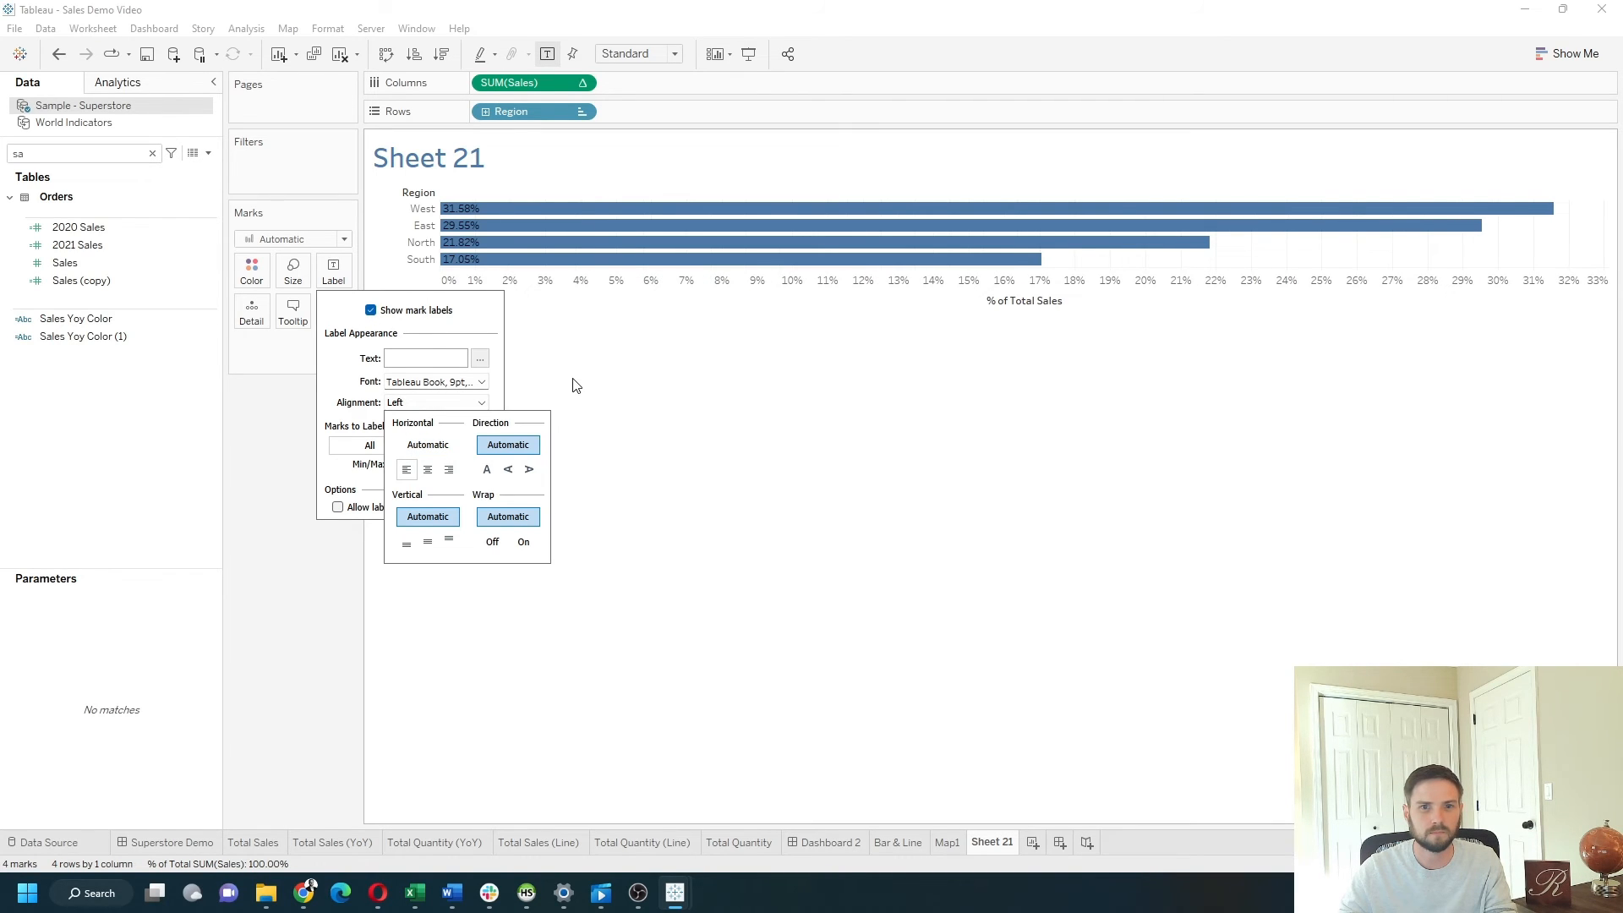
# Step: Hide the % of Total Sales axis header and fit the chart to Entire View
pyautogui.rightClick(650, 281)
pyautogui.click(707, 382)
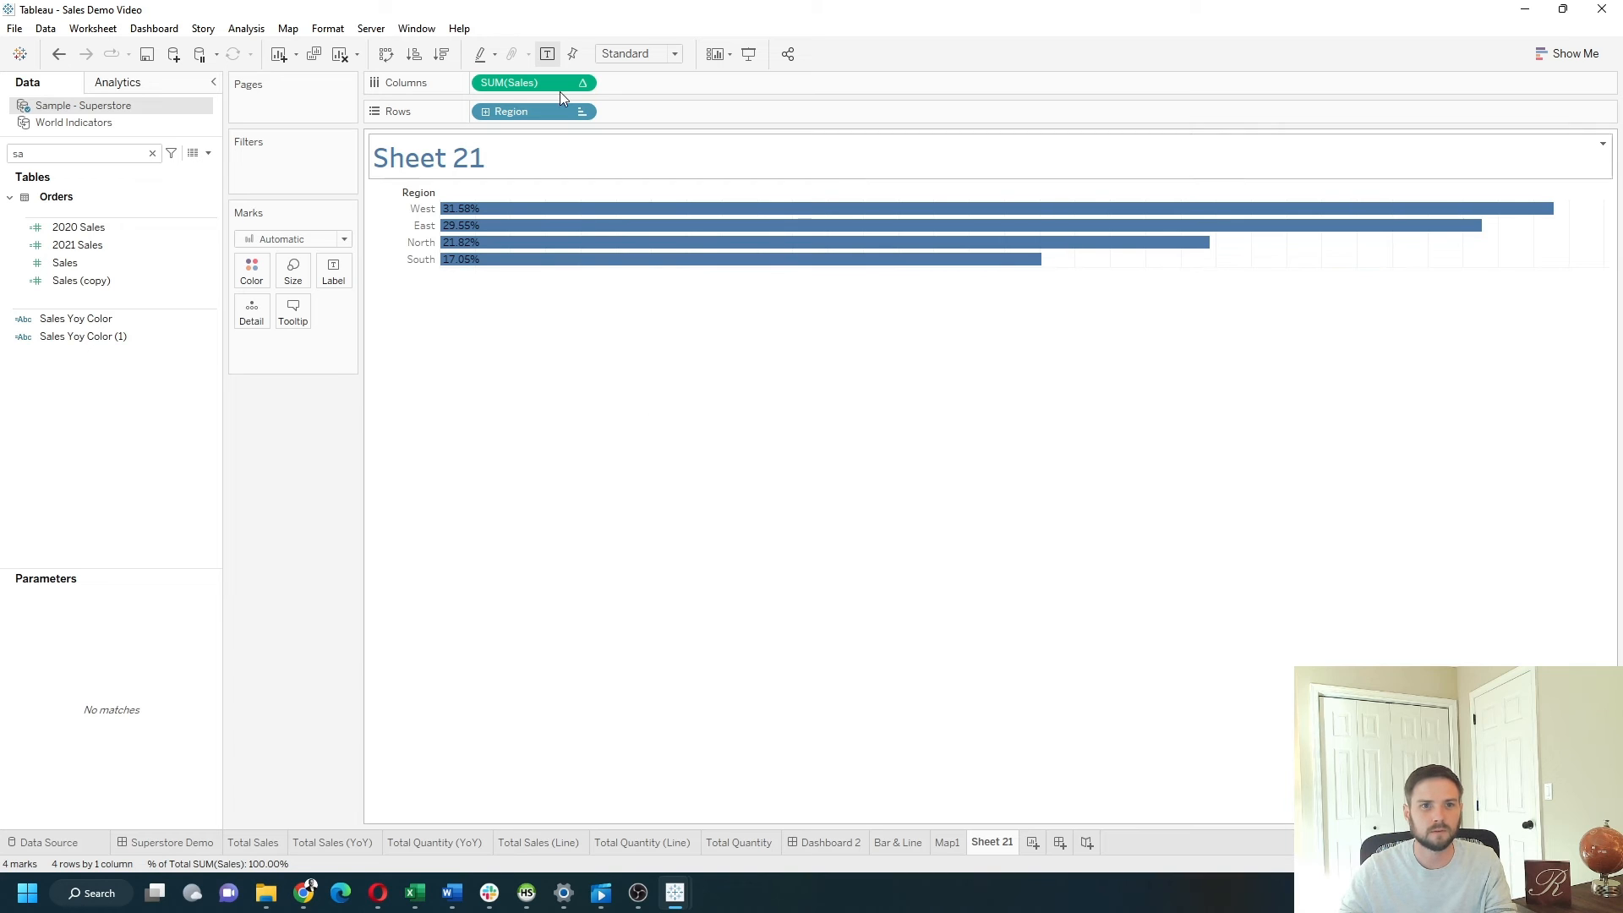
pyautogui.click(640, 54)
pyautogui.click(640, 112)
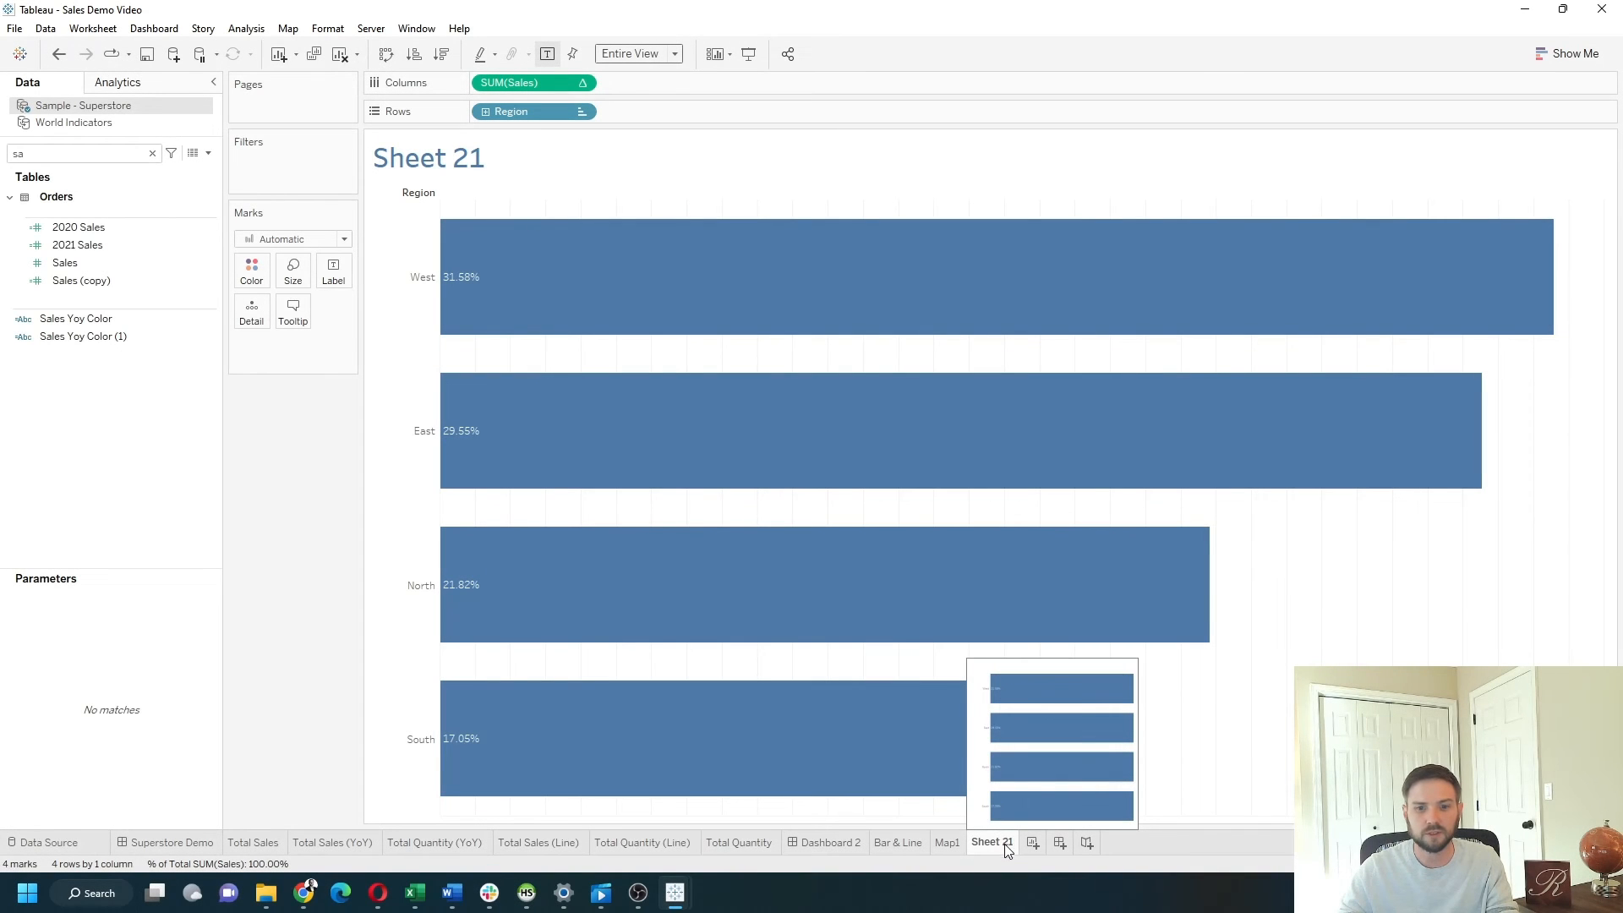
# Step: Rename the new worksheet as Region Percentage
pyautogui.doubleClick(1005, 845)
pyautogui.write('Region P')
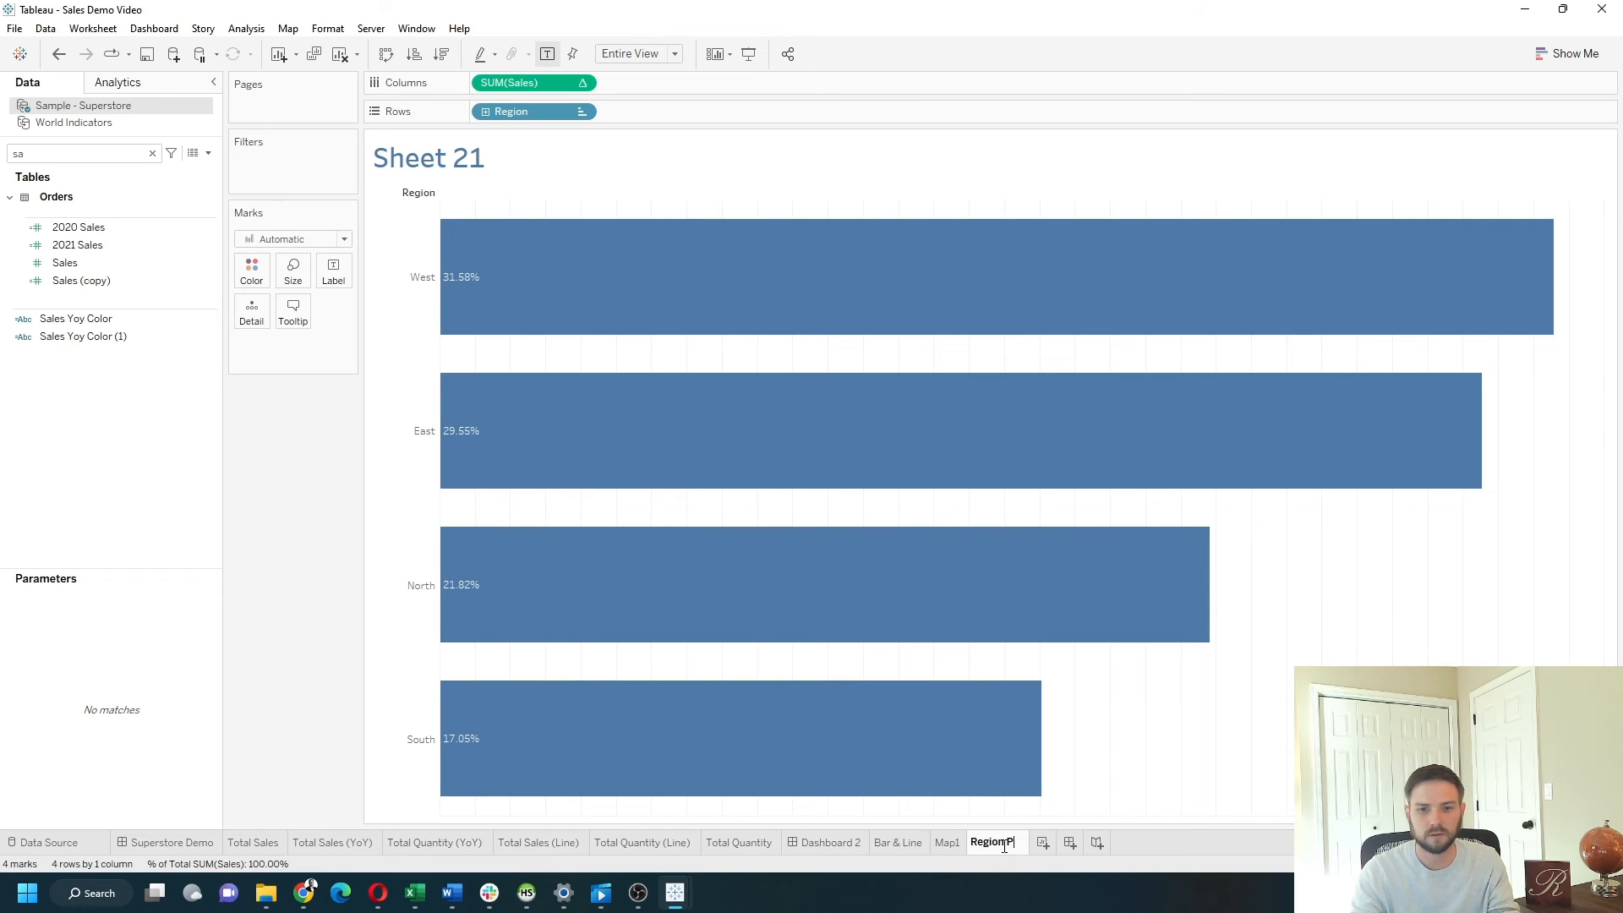
pyautogui.write('ercentage')
pyautogui.press('Return')
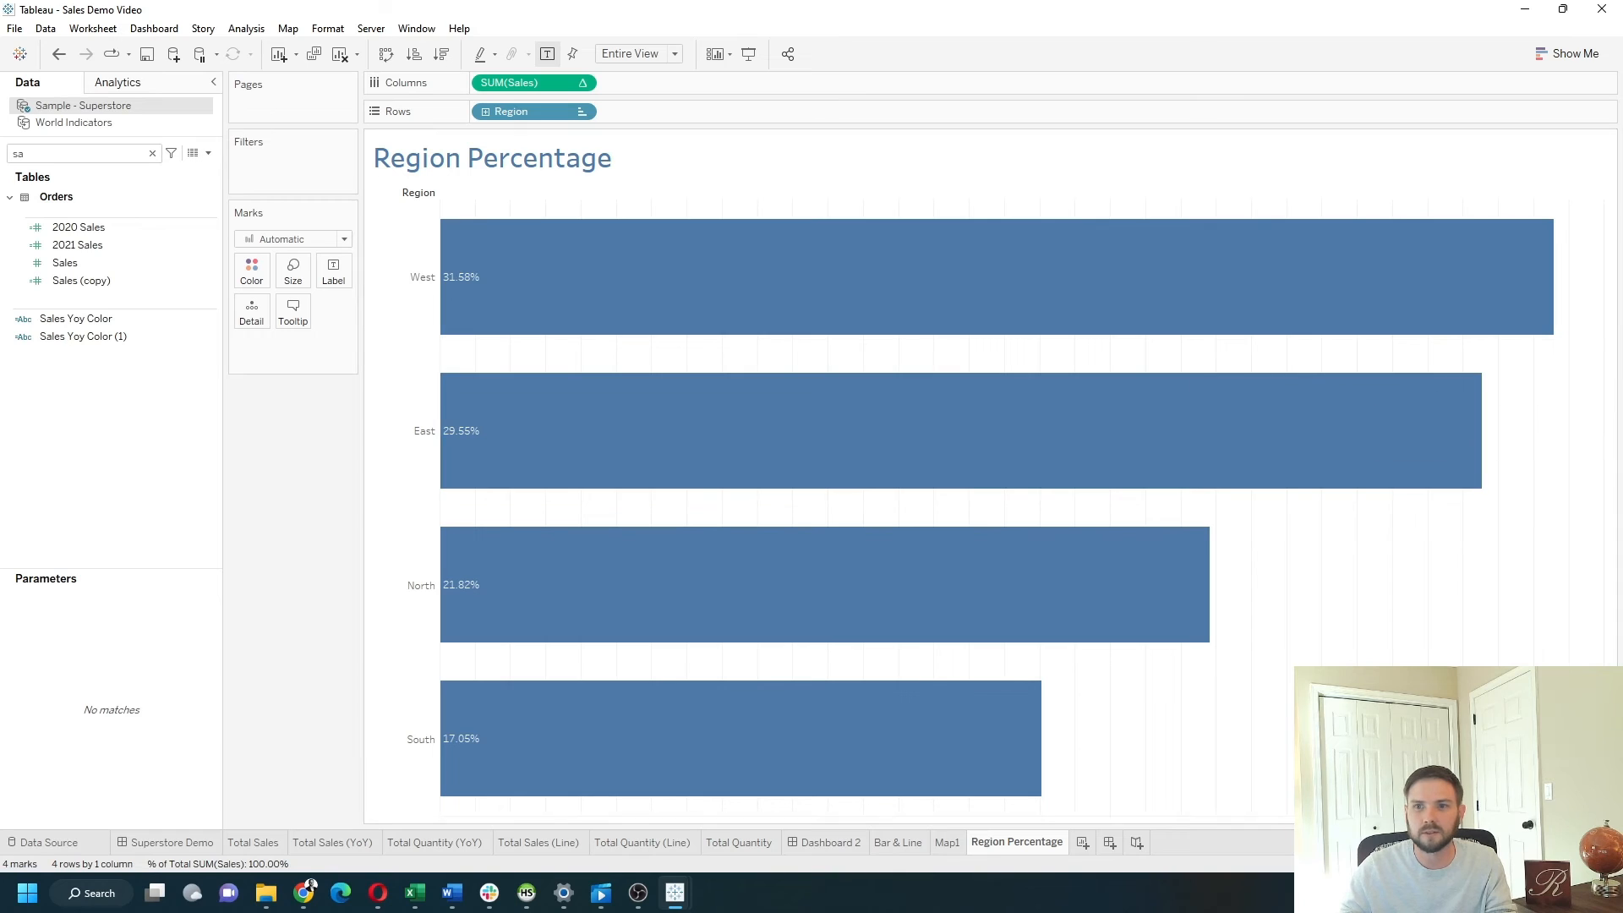
# Step: Add the ad-hoc calculation window_max(SUM([Sales]) / TOTAL(SUM([Sales]))) to Columns after SUM(Sales)
pyautogui.moveTo(1558, 217)
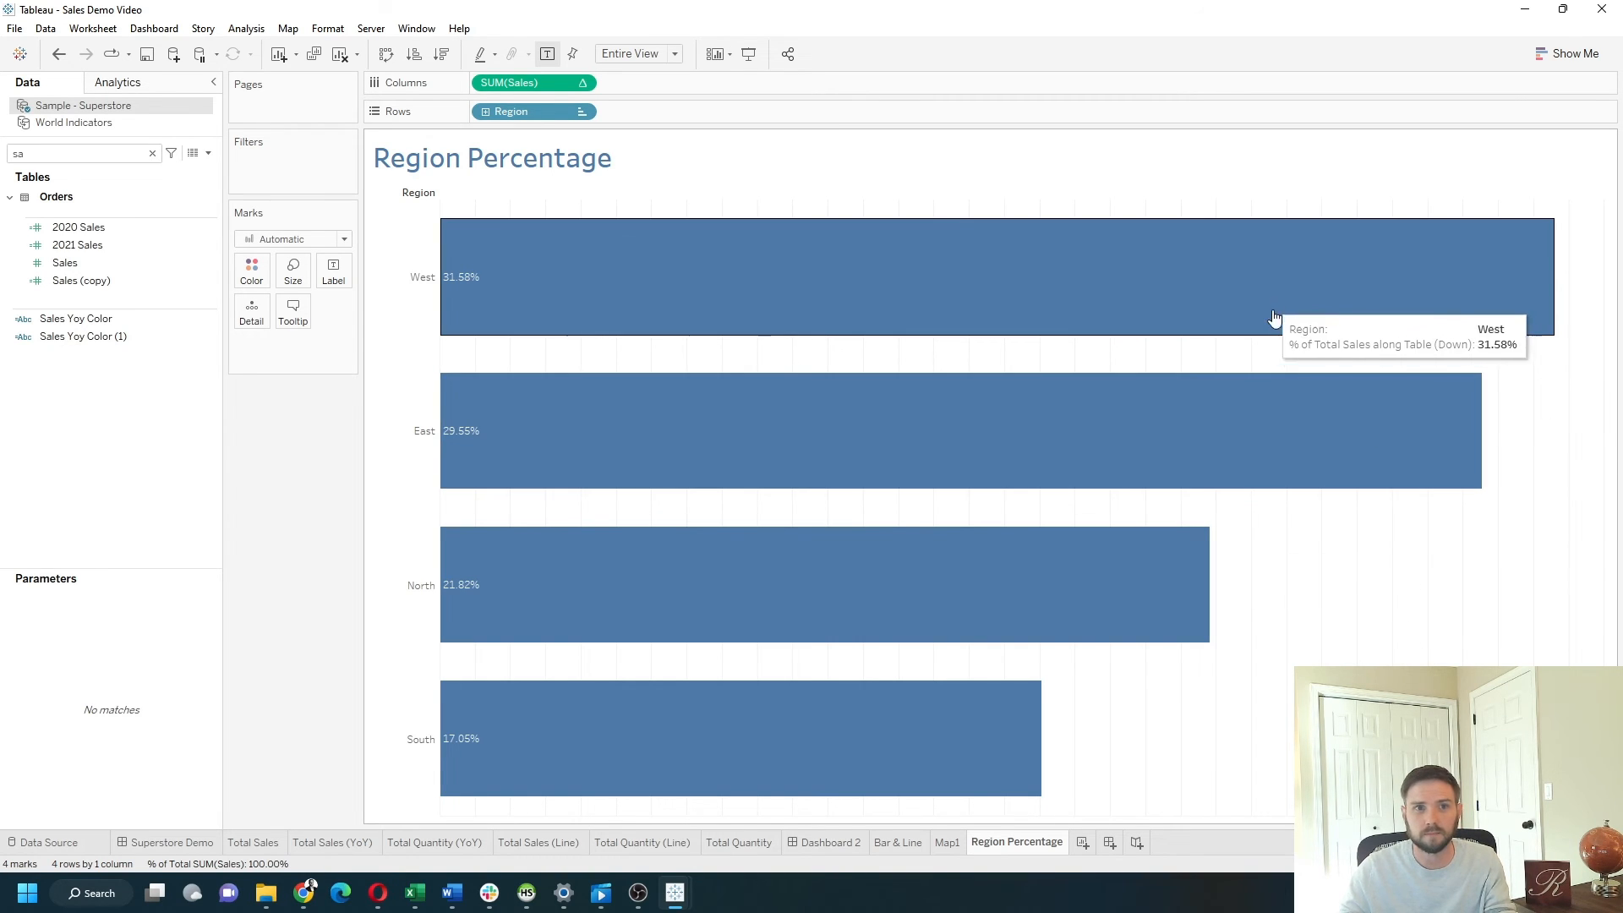
pyautogui.doubleClick(624, 84)
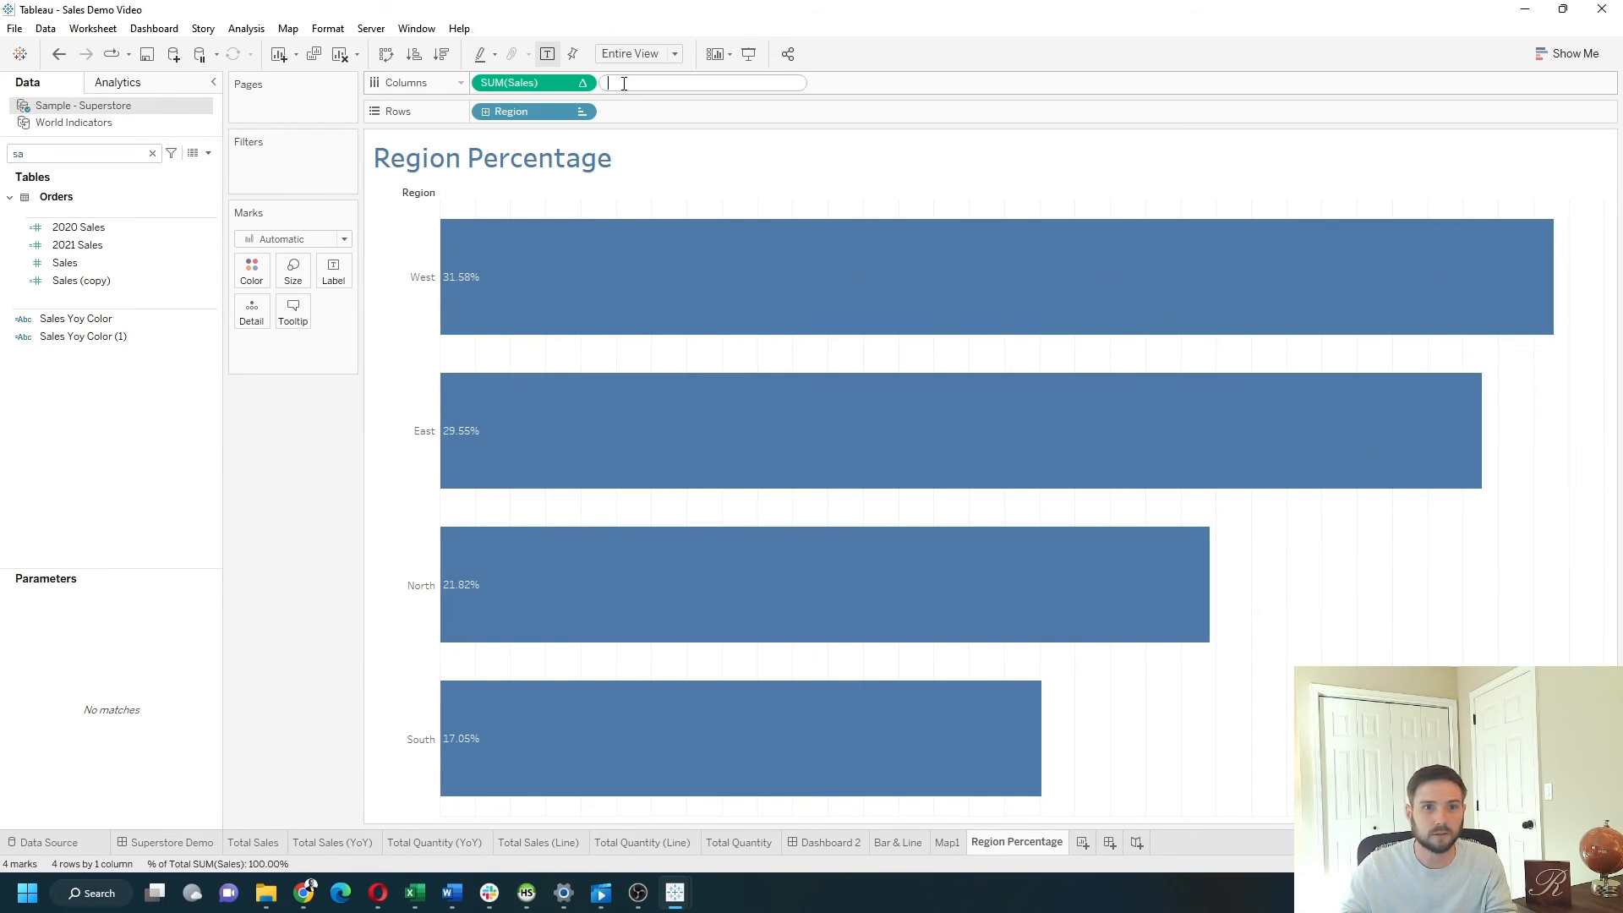
pyautogui.write('window_')
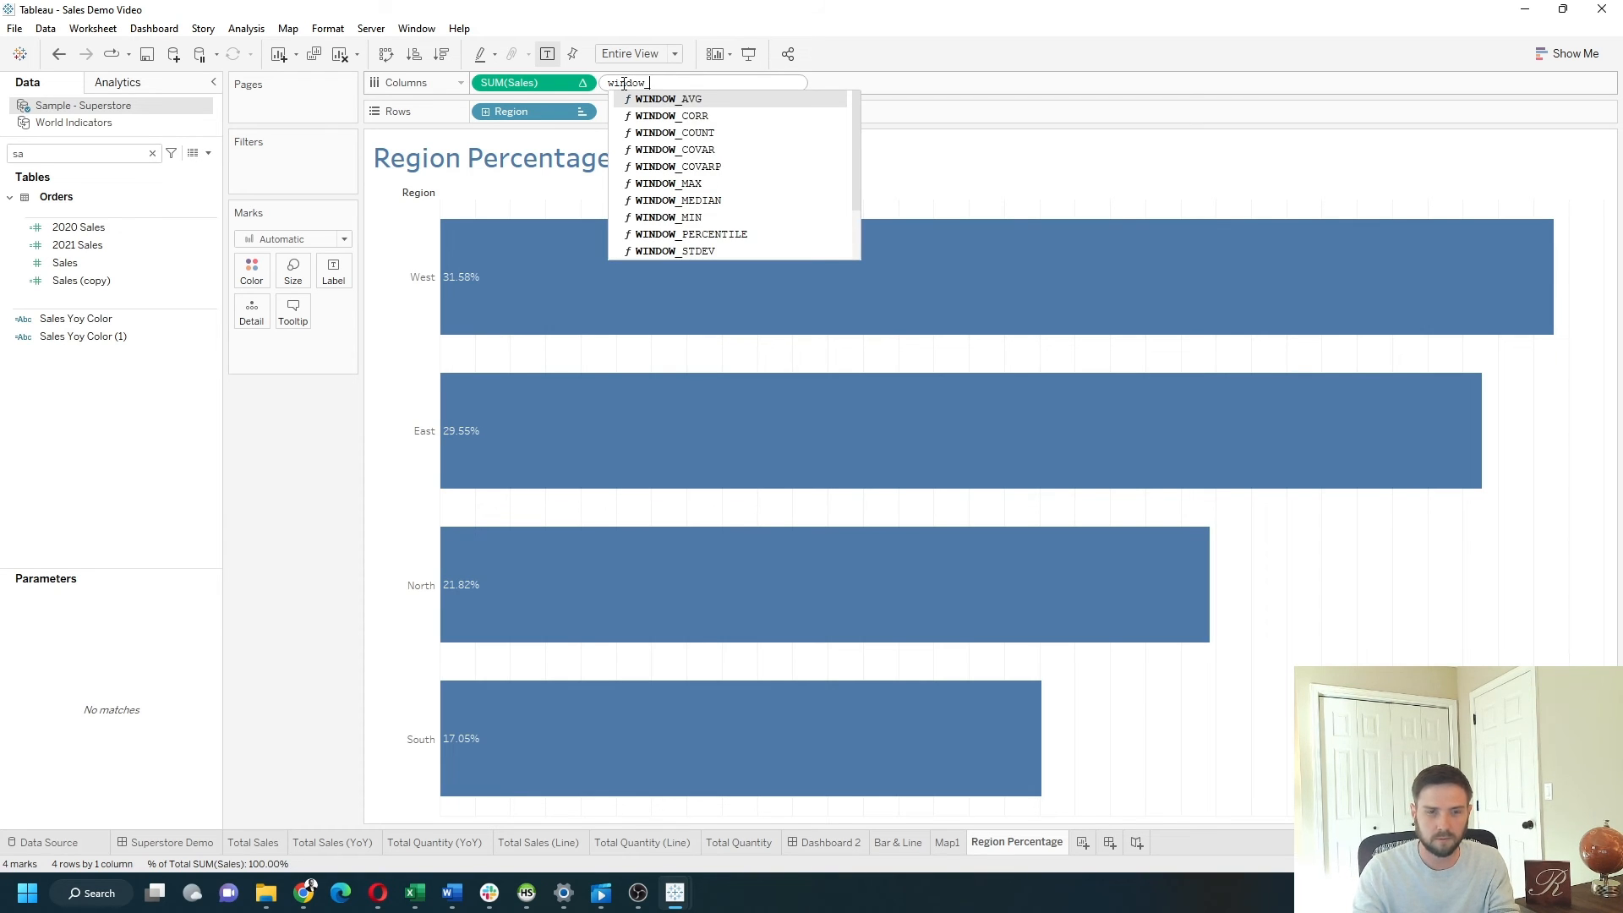
pyautogui.write('max(')
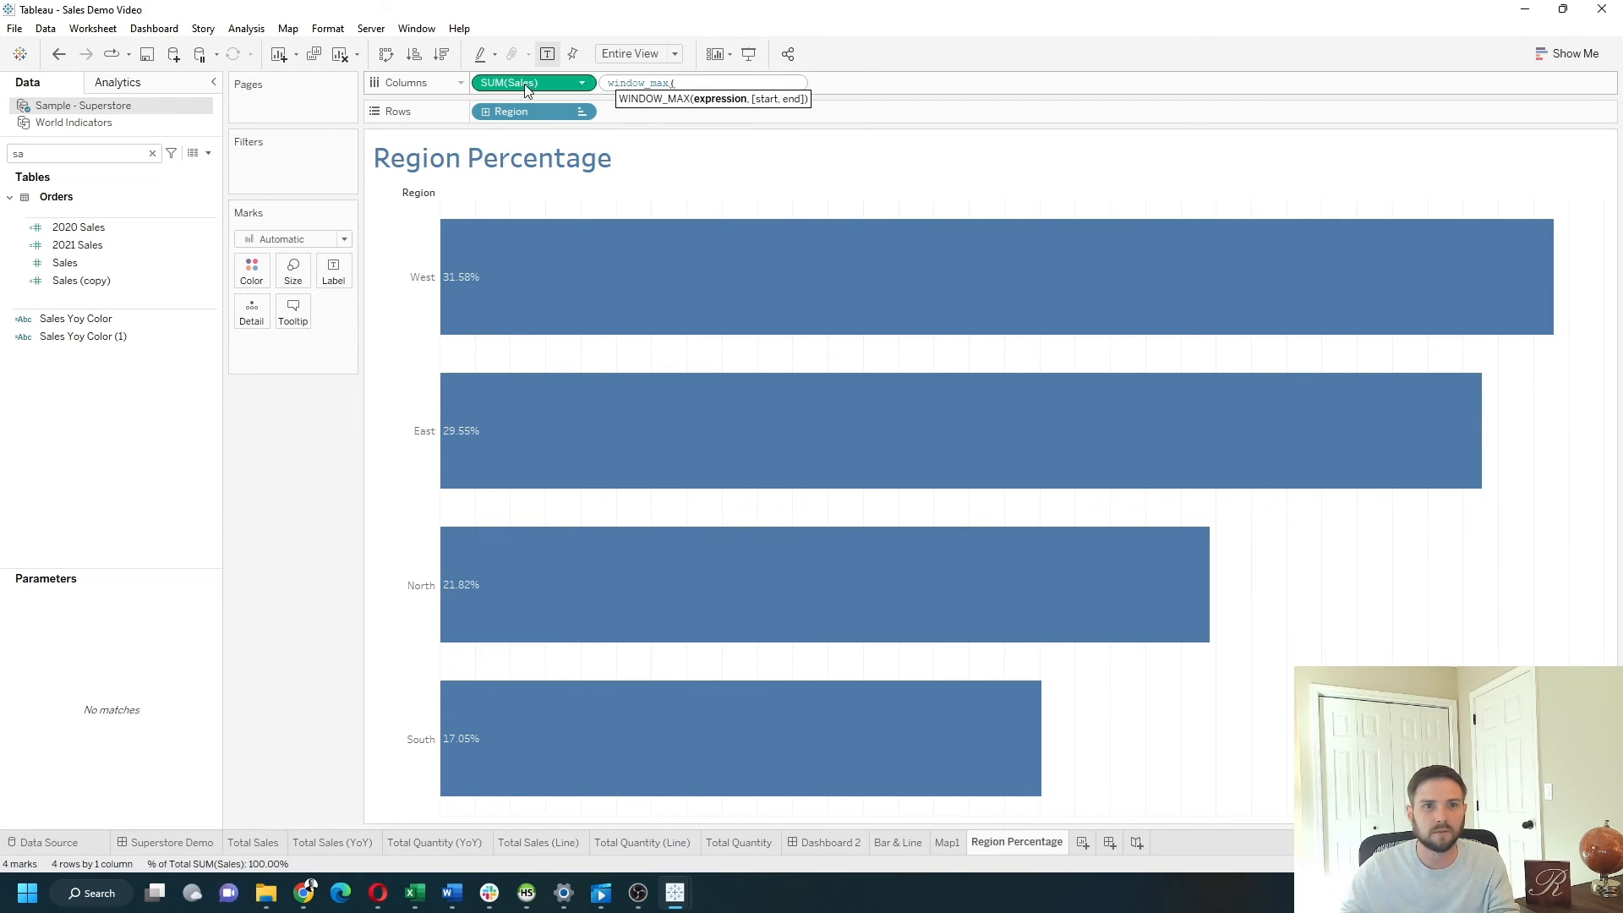
pyautogui.write('SUM([Sales]) / TOTAL(SUM([Sales]))')
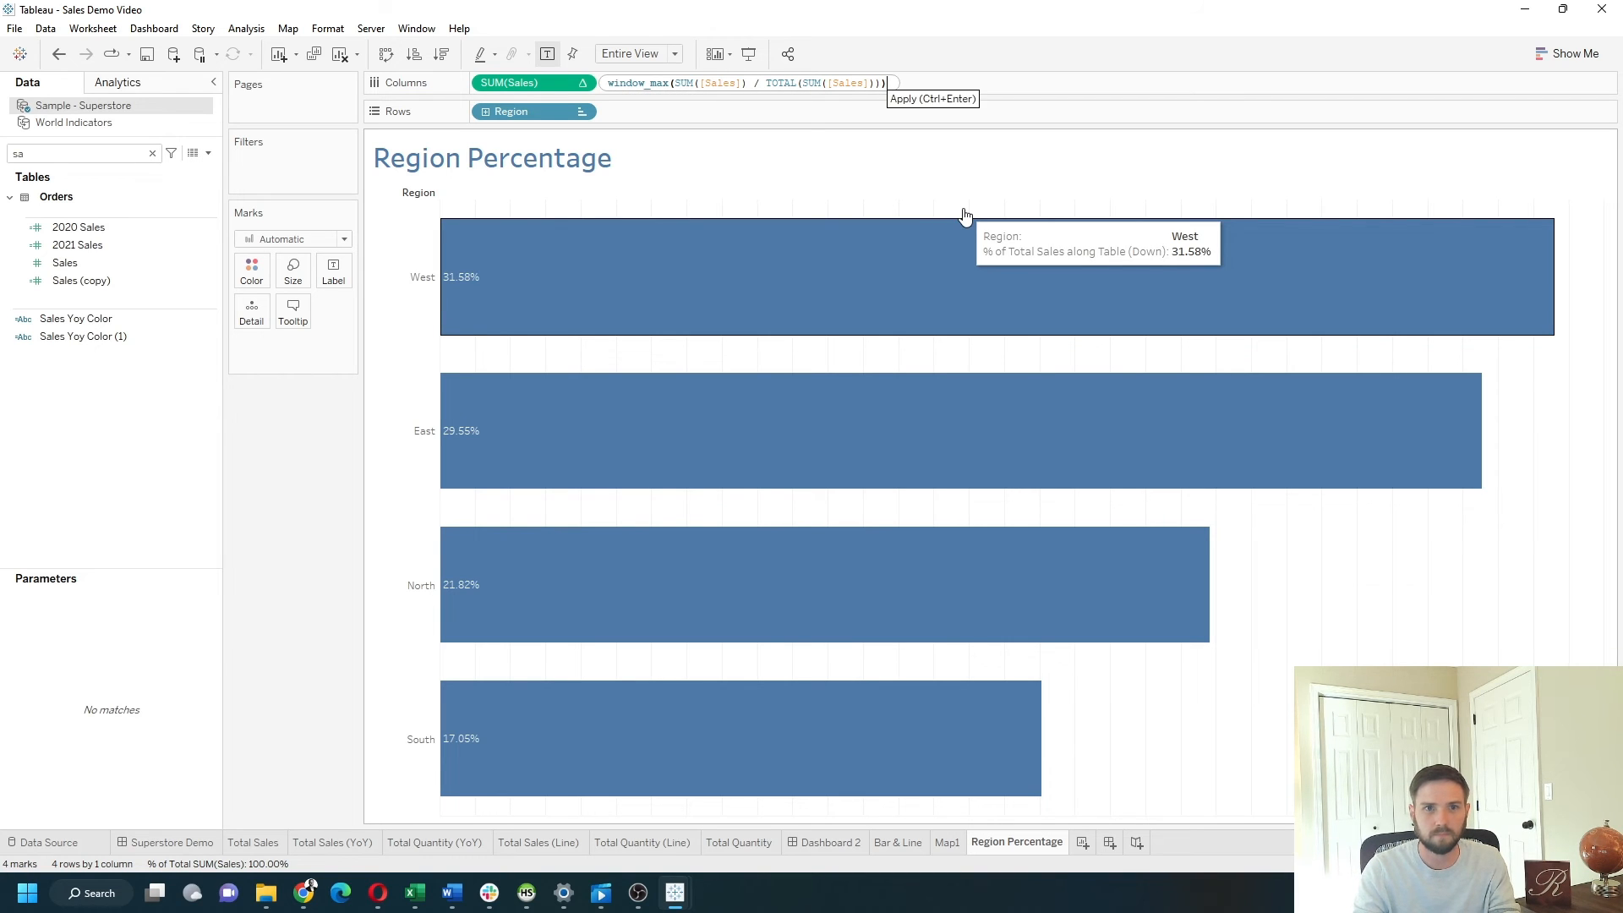
pyautogui.press('Return')
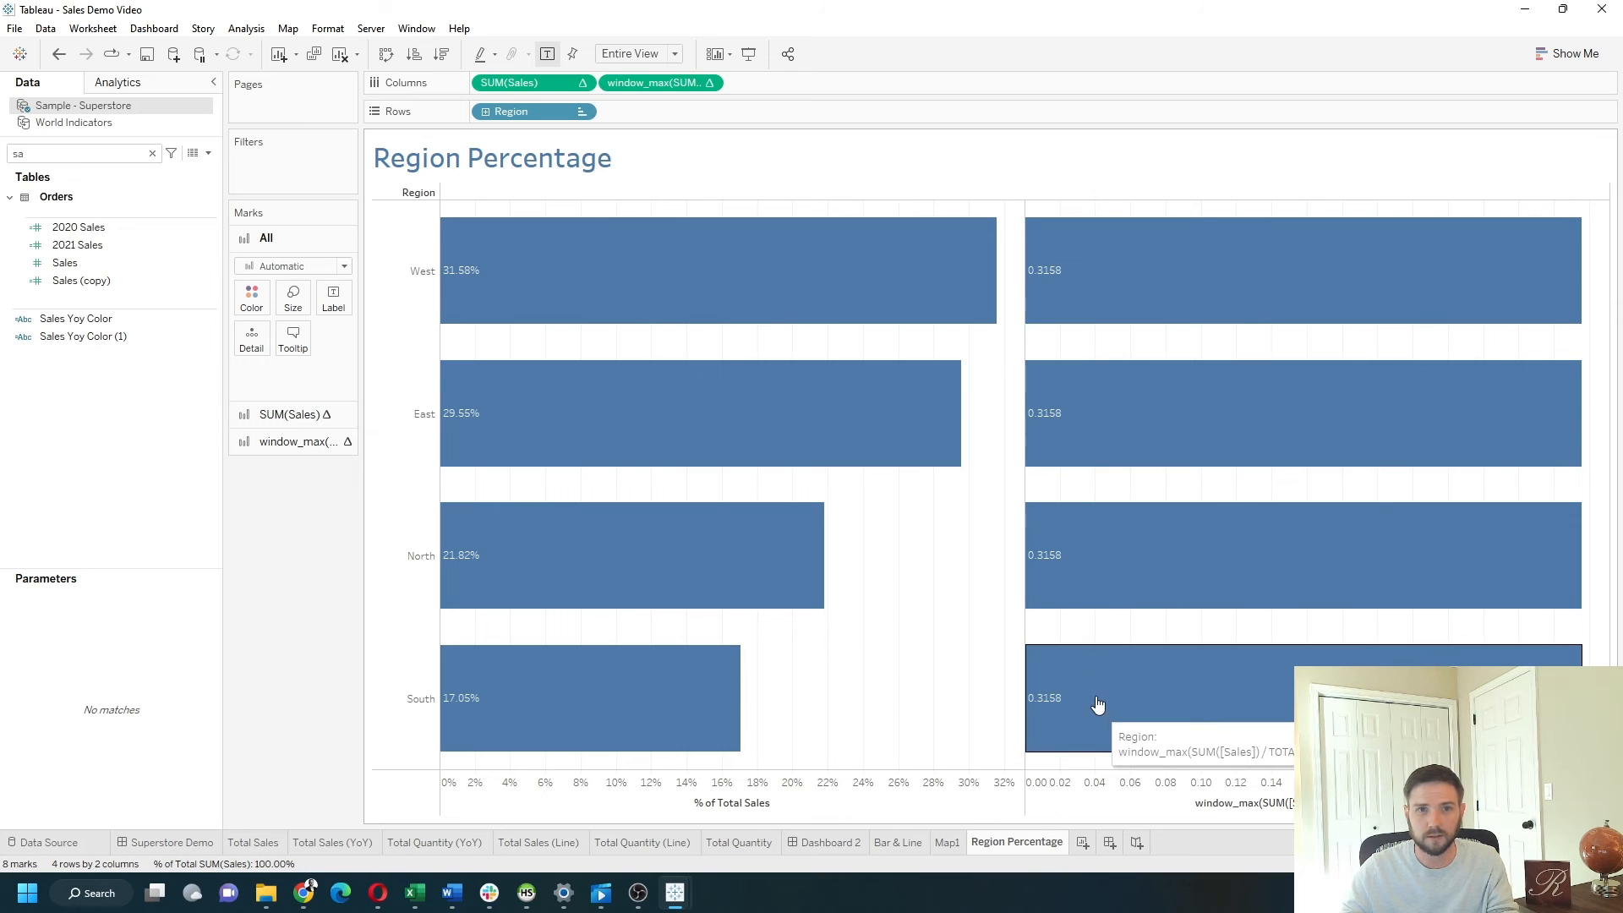
# Step: Color the window_max bars light gray and turn off their mark labels
pyautogui.click(657, 83)
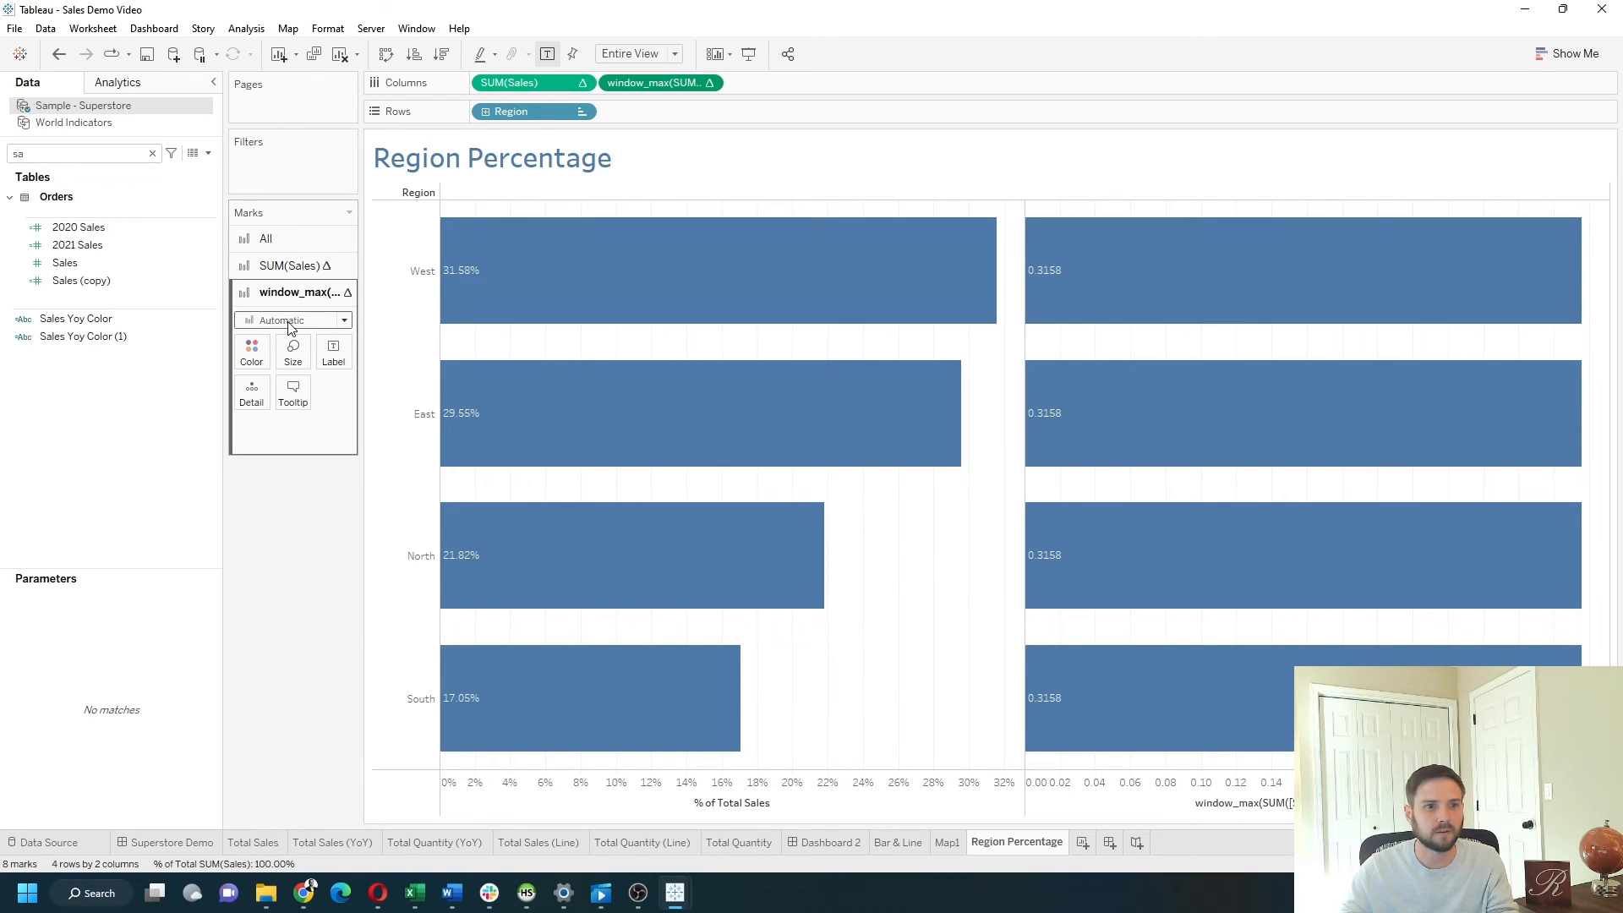
pyautogui.click(251, 352)
pyautogui.click(281, 440)
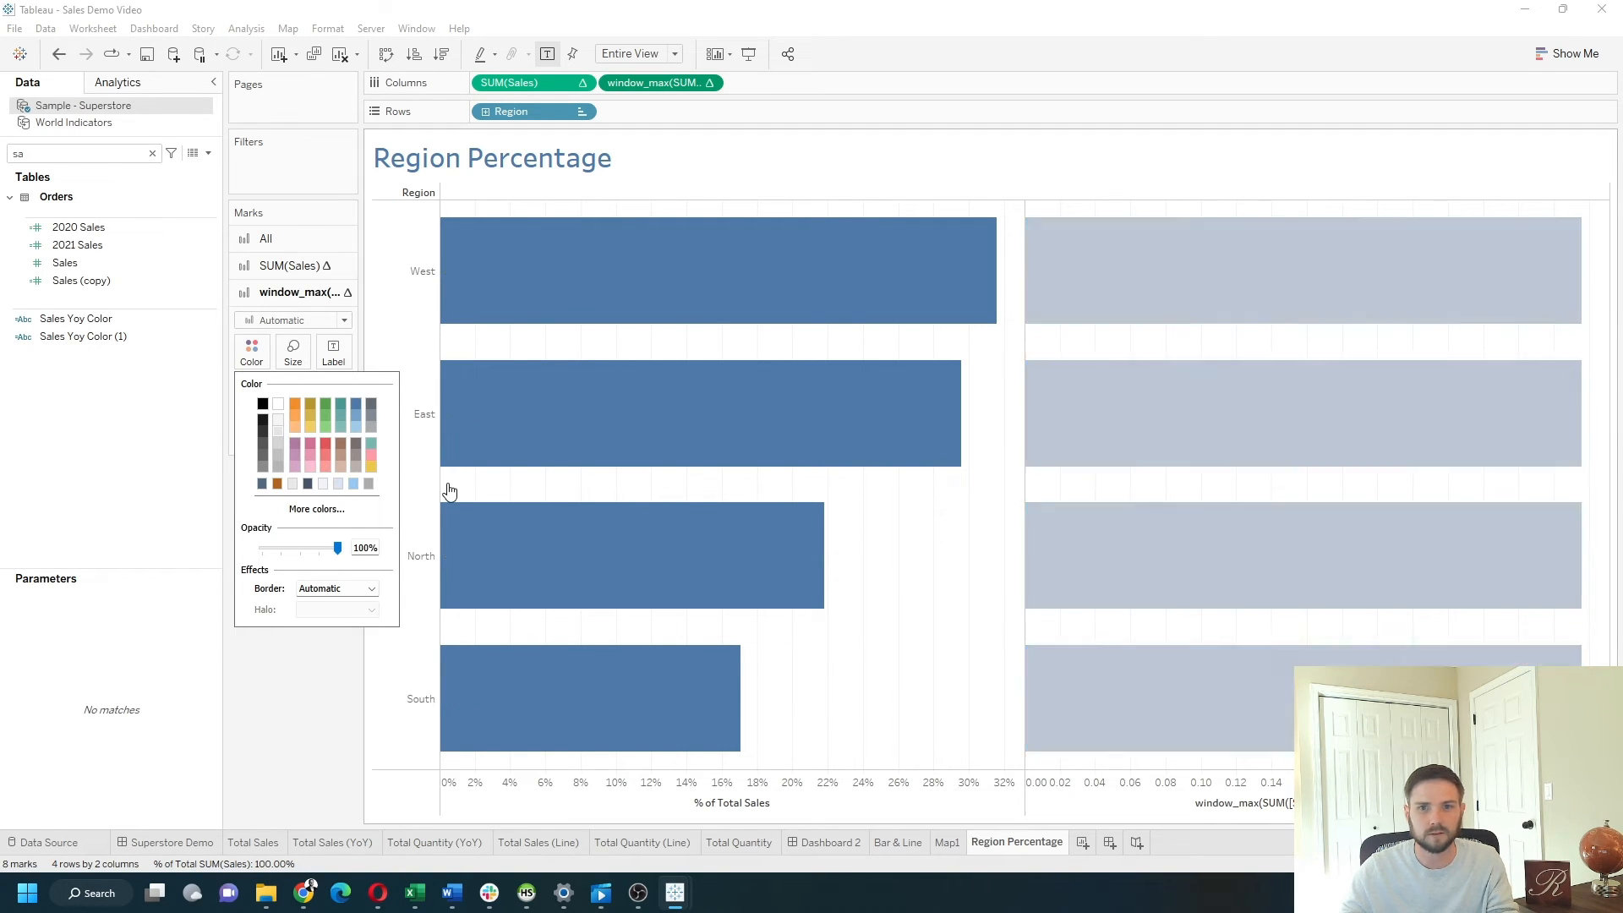
pyautogui.click(333, 351)
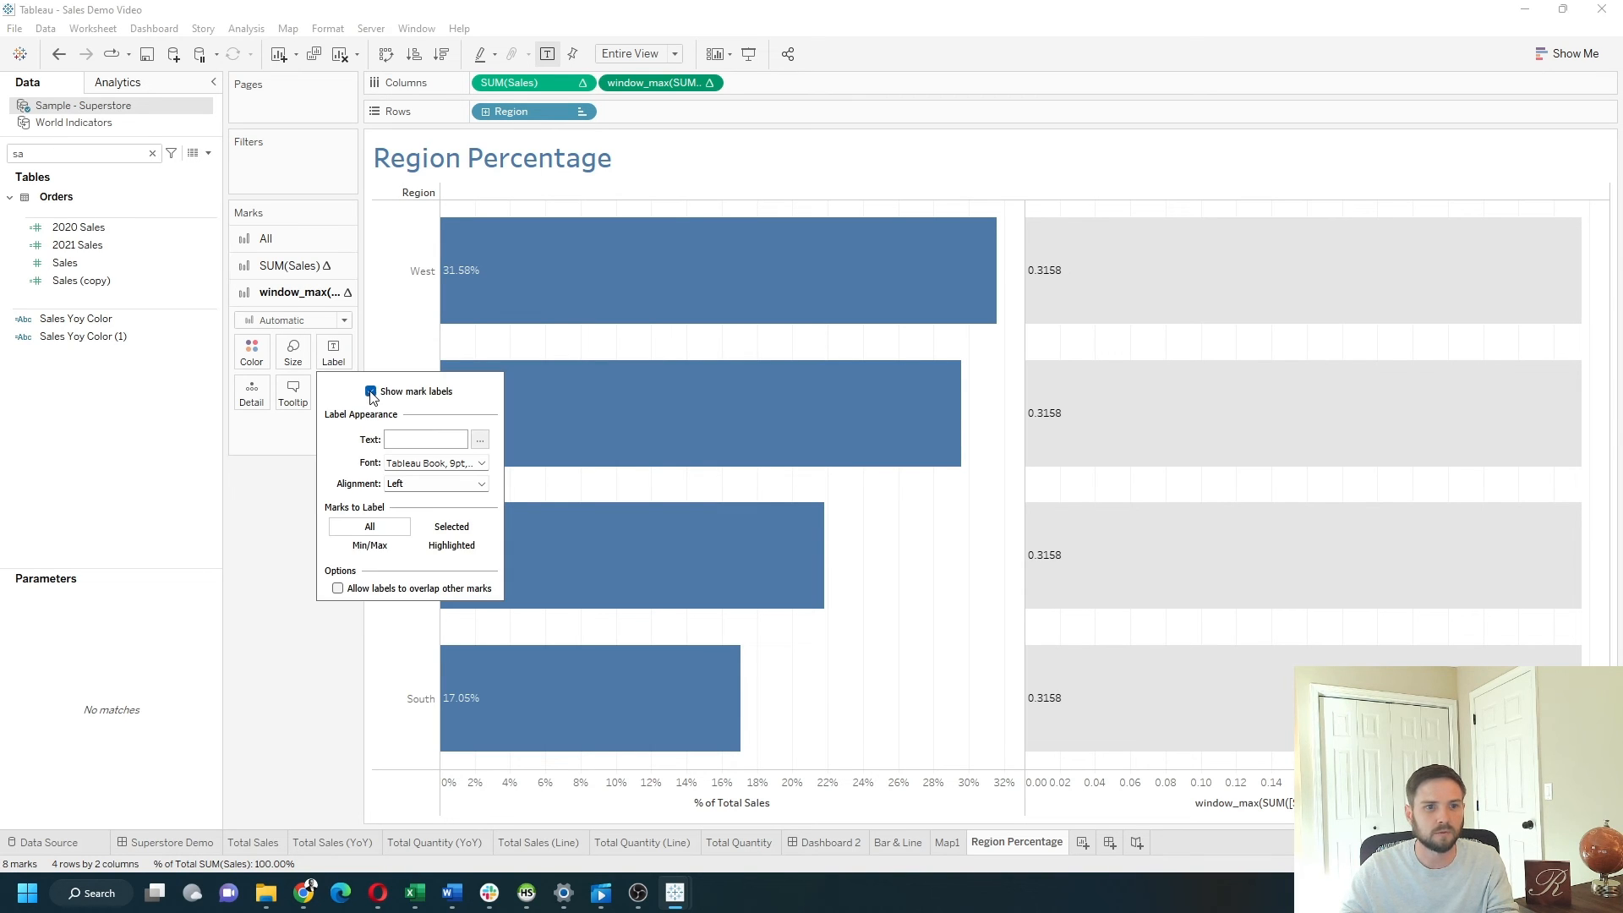
pyautogui.click(207, 560)
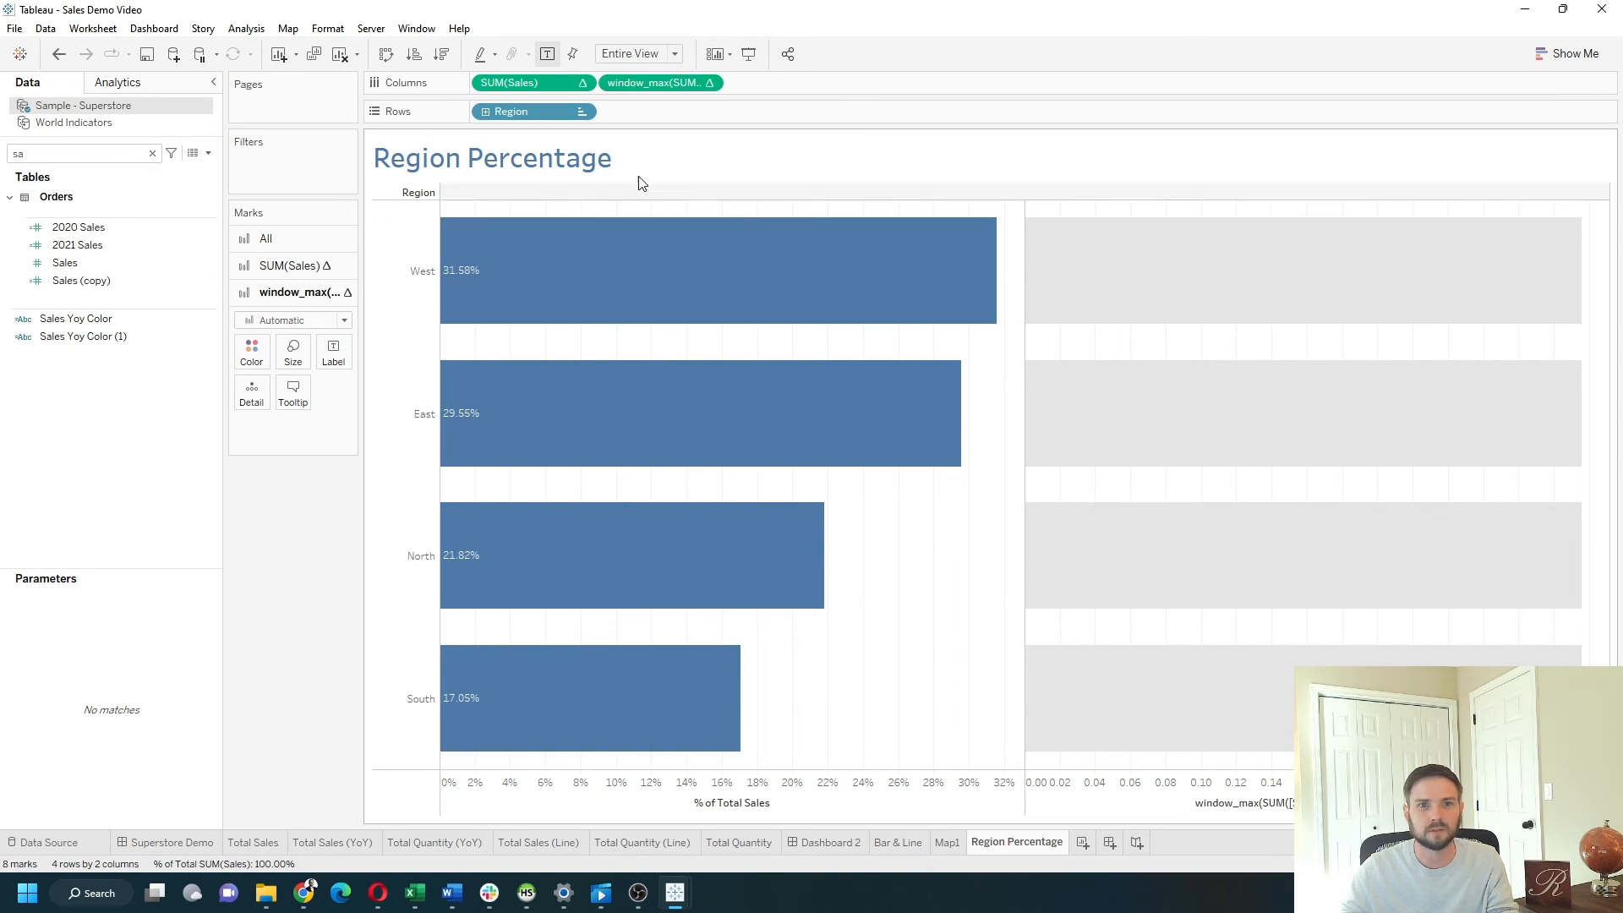
# Step: Make the window_max calculation a dual axis with SUM(Sales) and synchronize the two axes
pyautogui.click(710, 84)
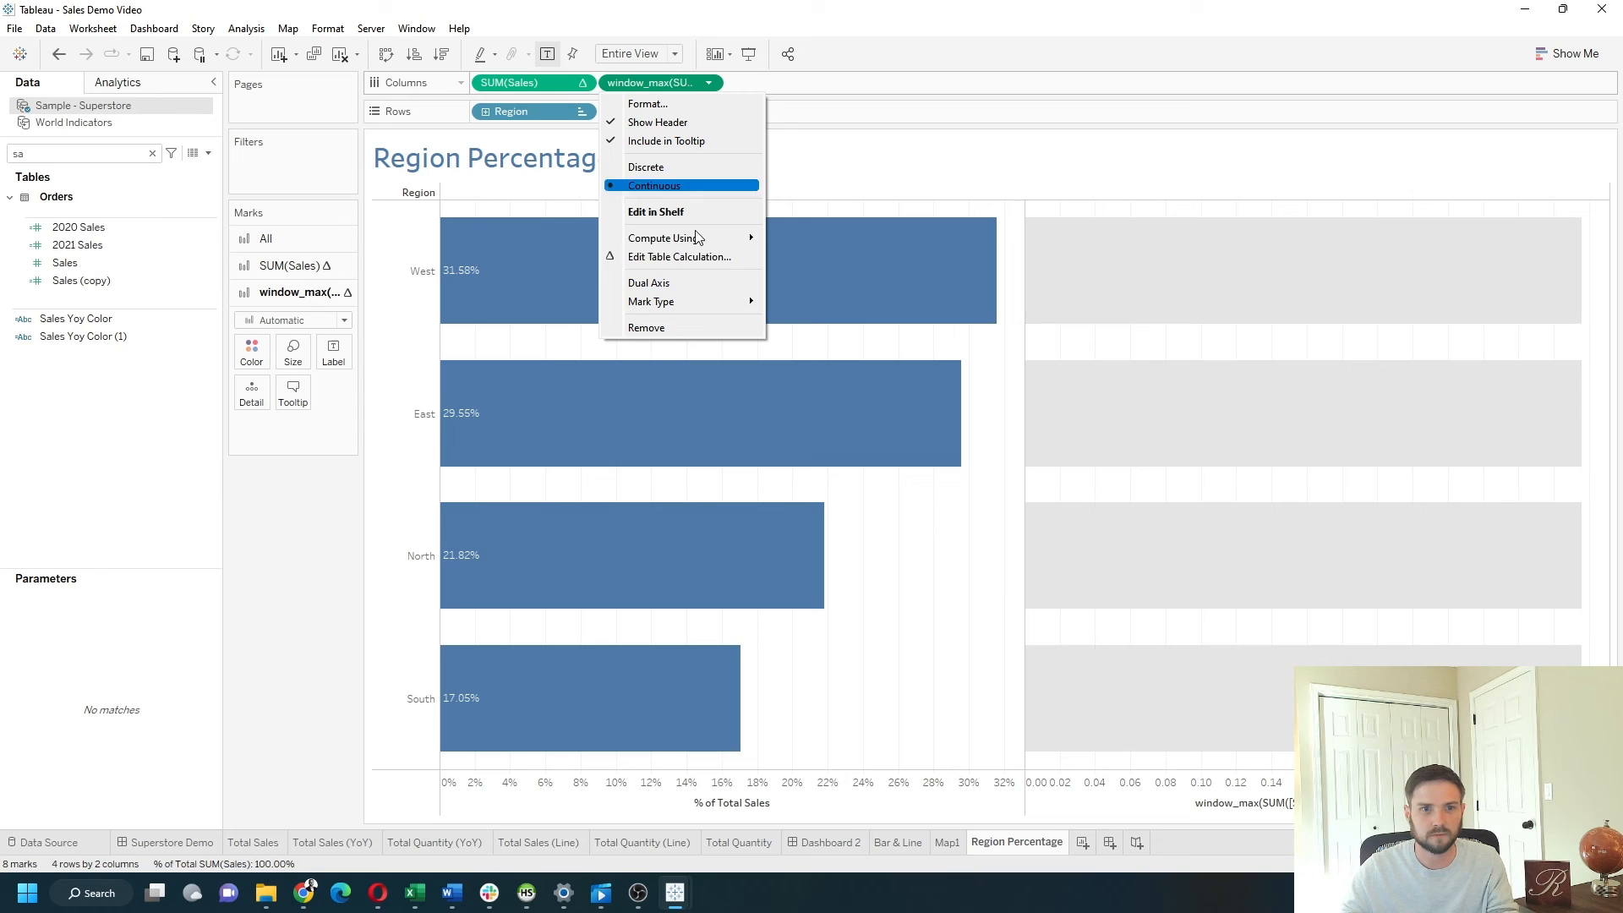
pyautogui.click(693, 289)
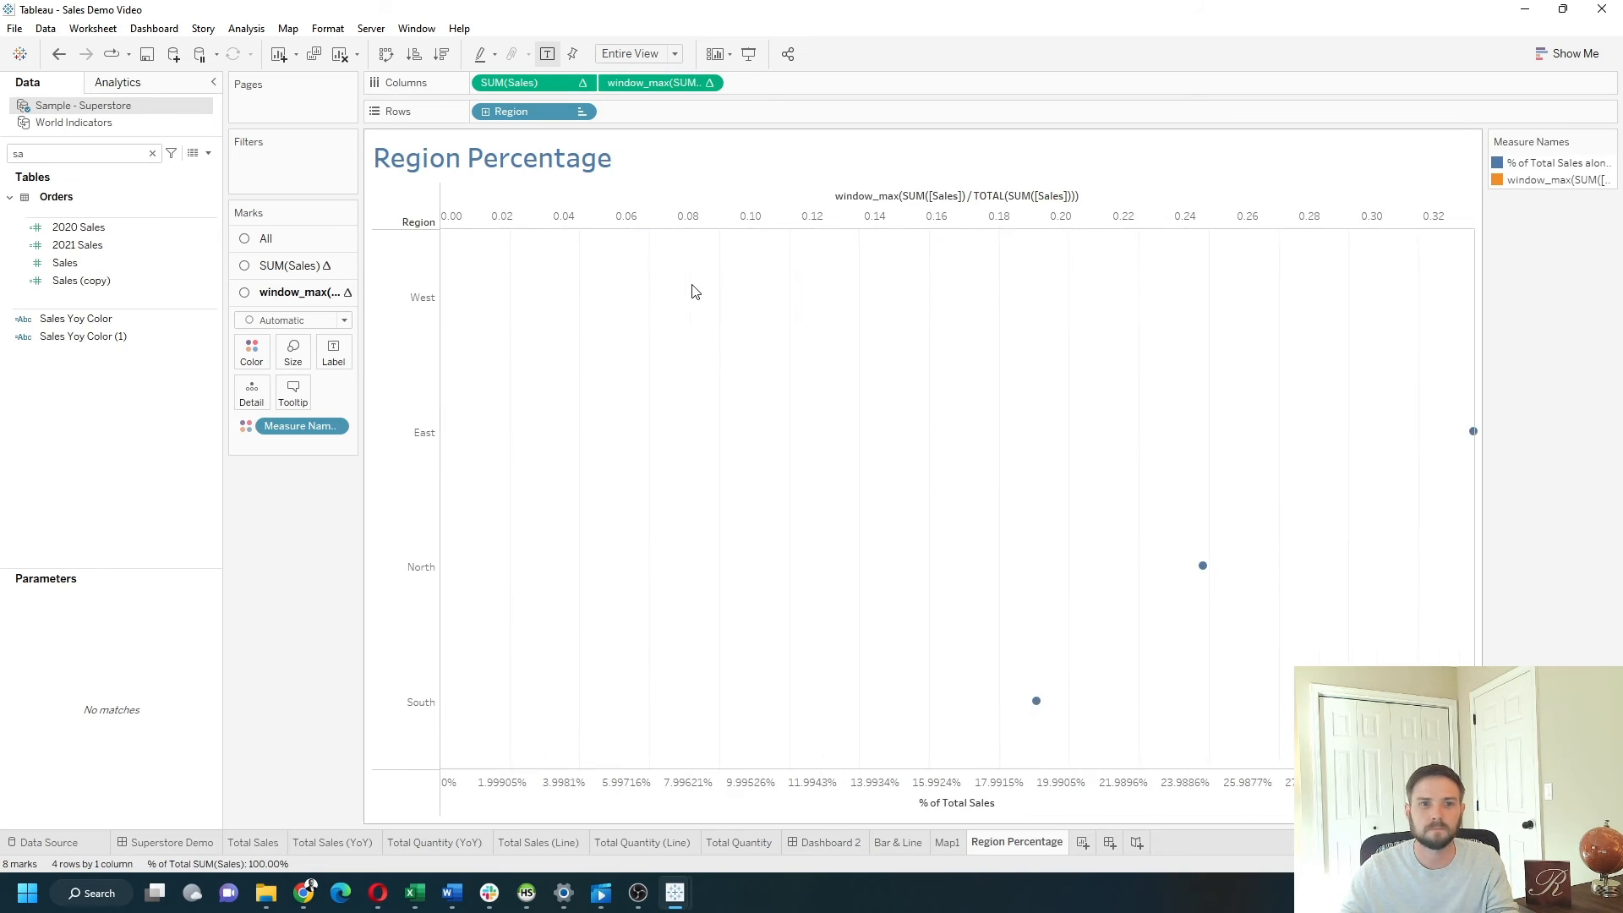
pyautogui.rightClick(1063, 782)
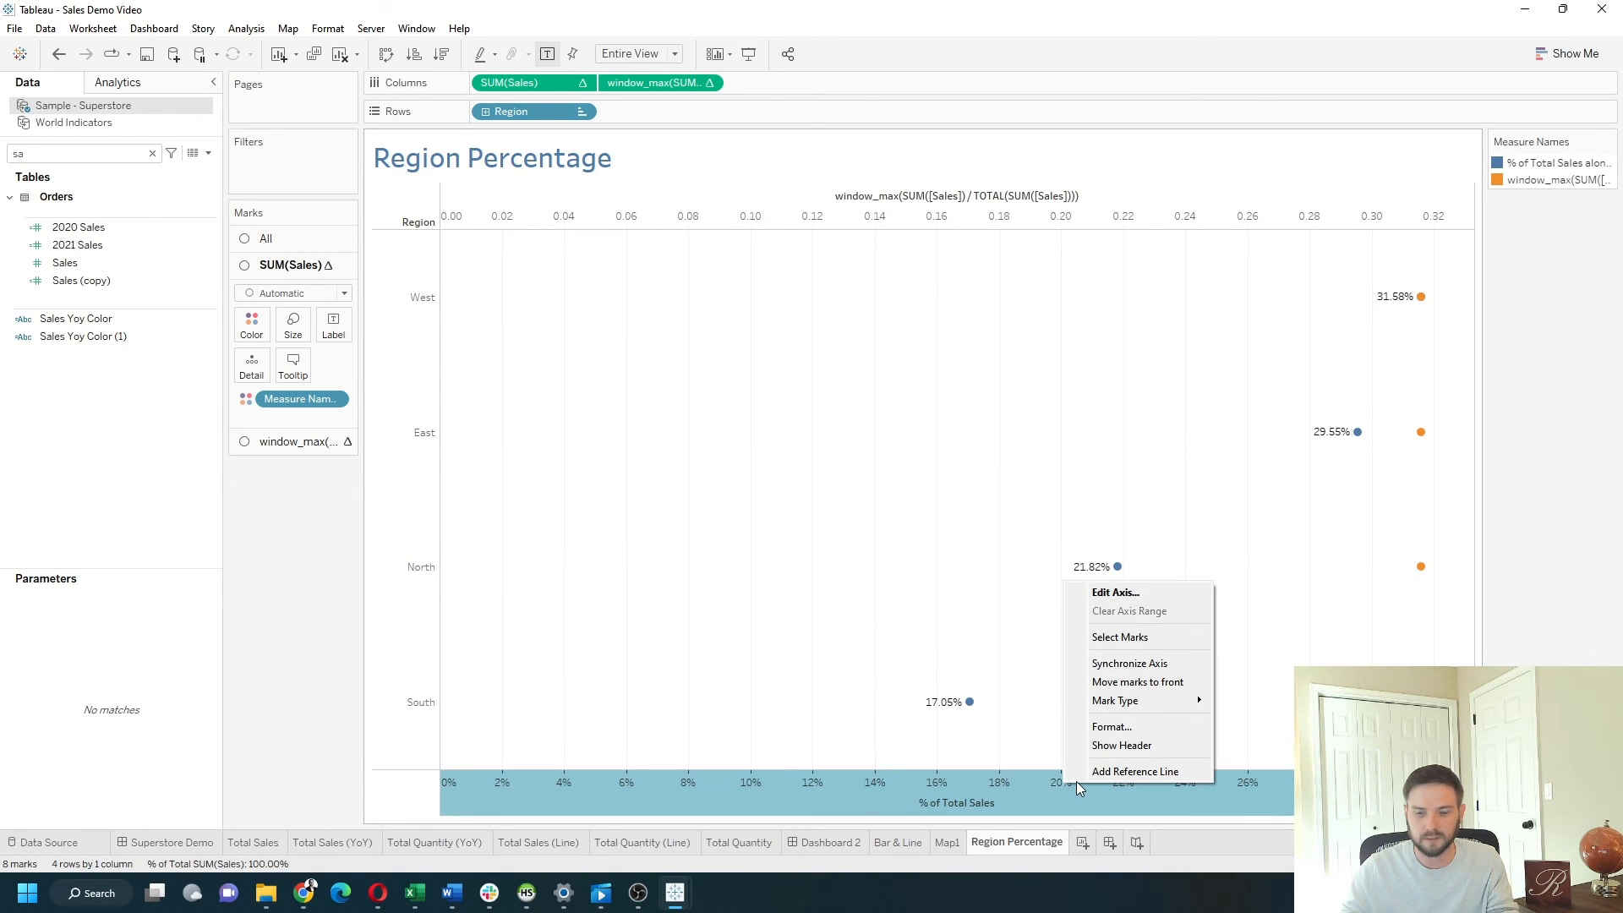
pyautogui.click(1122, 664)
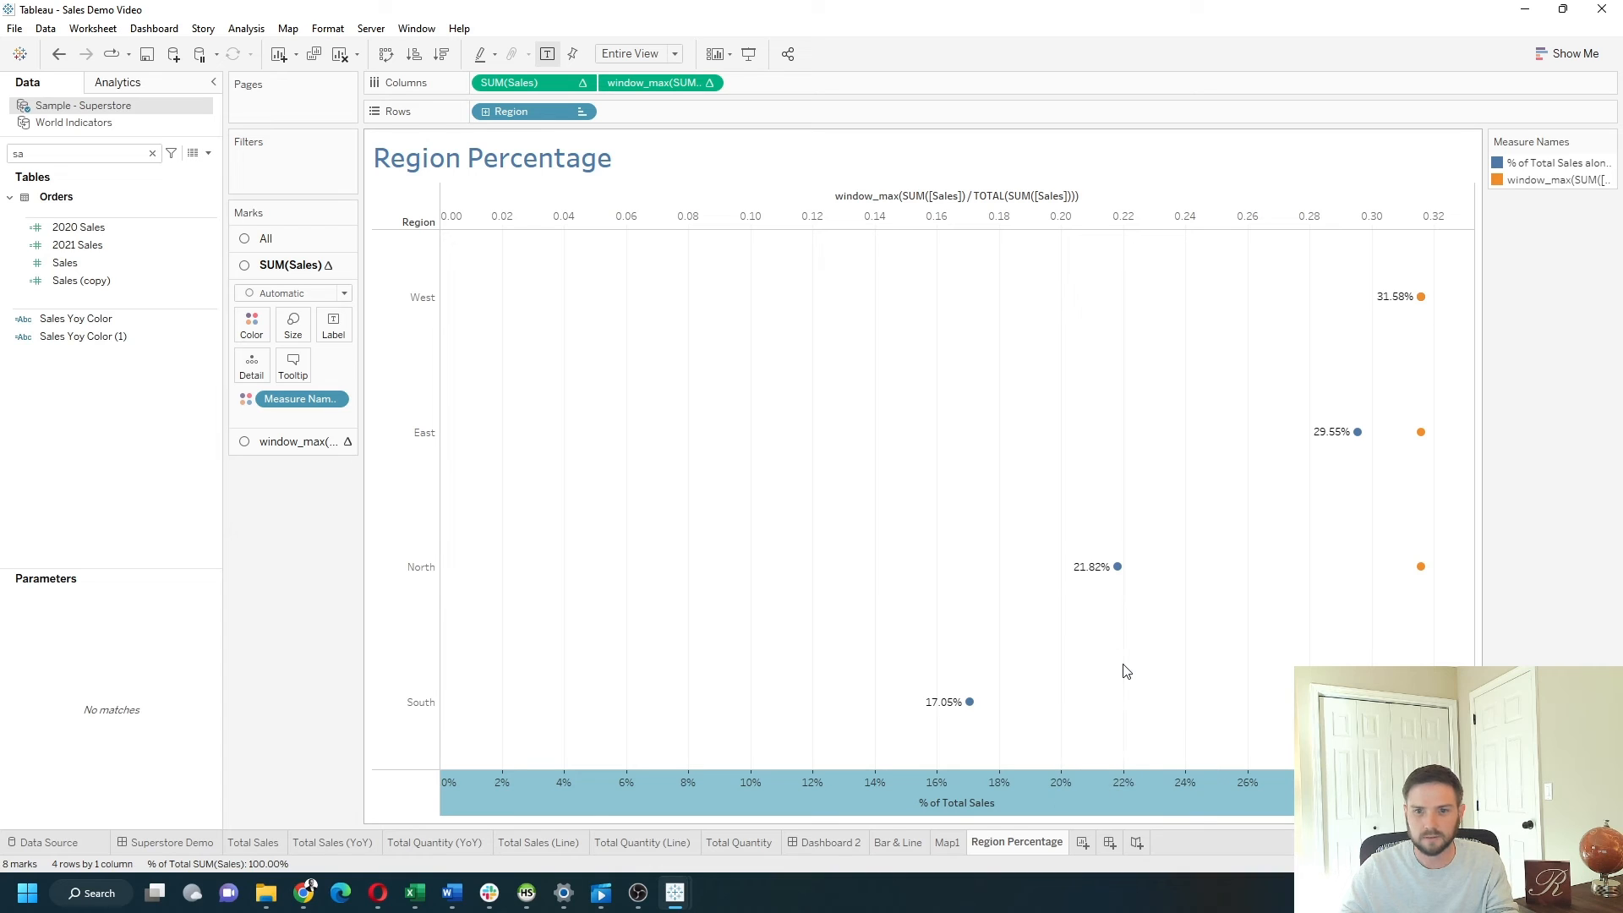
# Step: Set the mark type to Bar for all measures
pyautogui.click(312, 239)
pyautogui.click(279, 267)
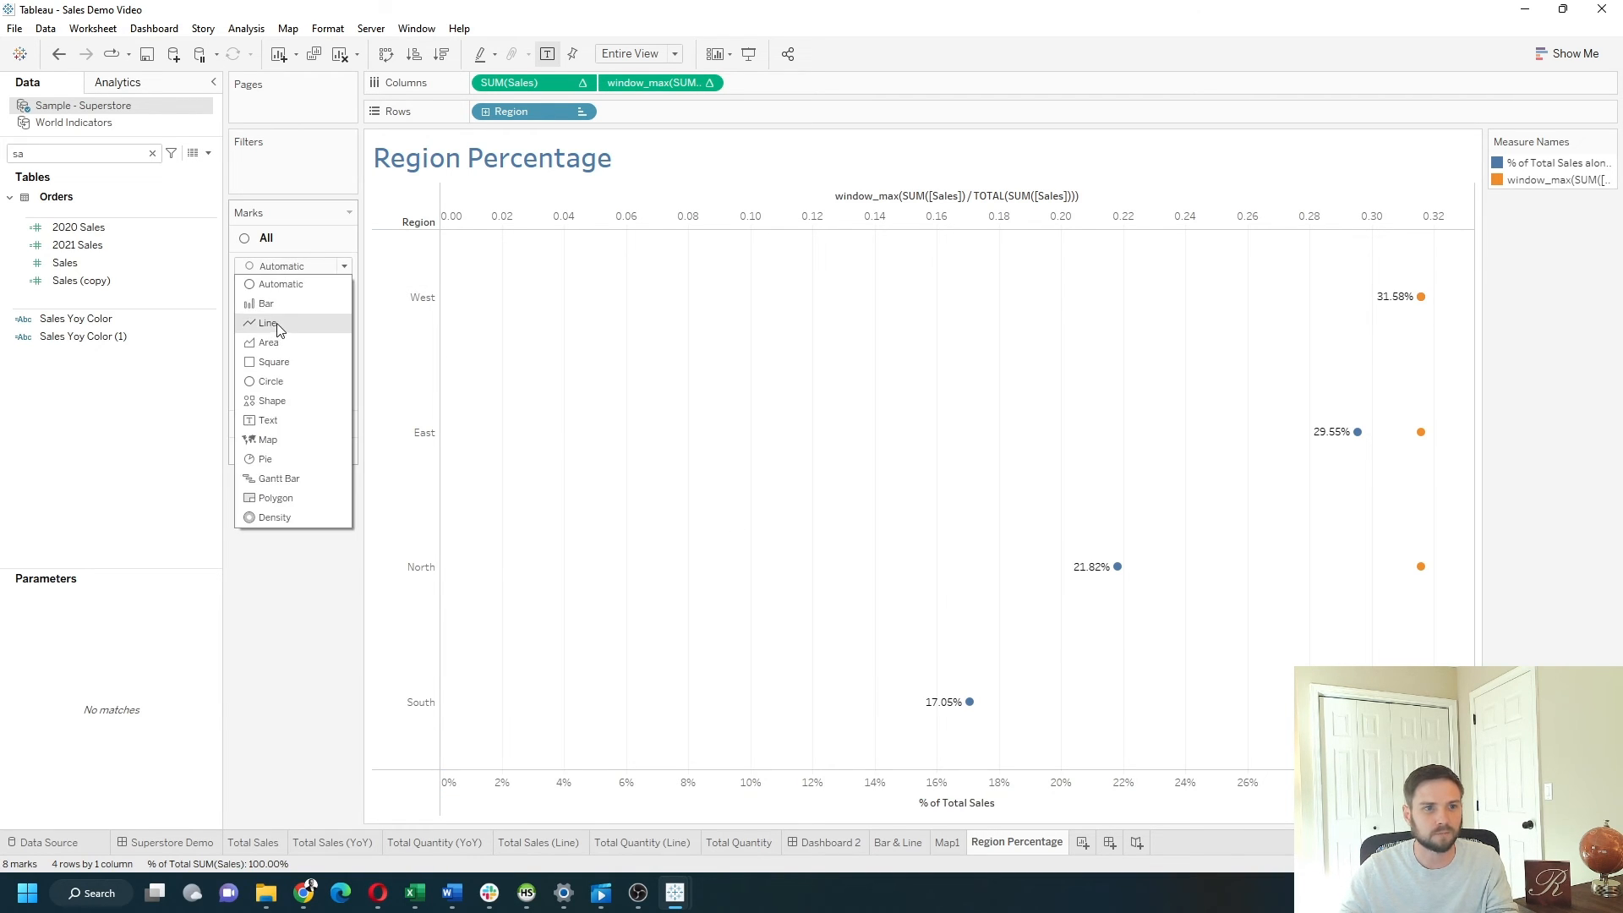
pyautogui.click(281, 324)
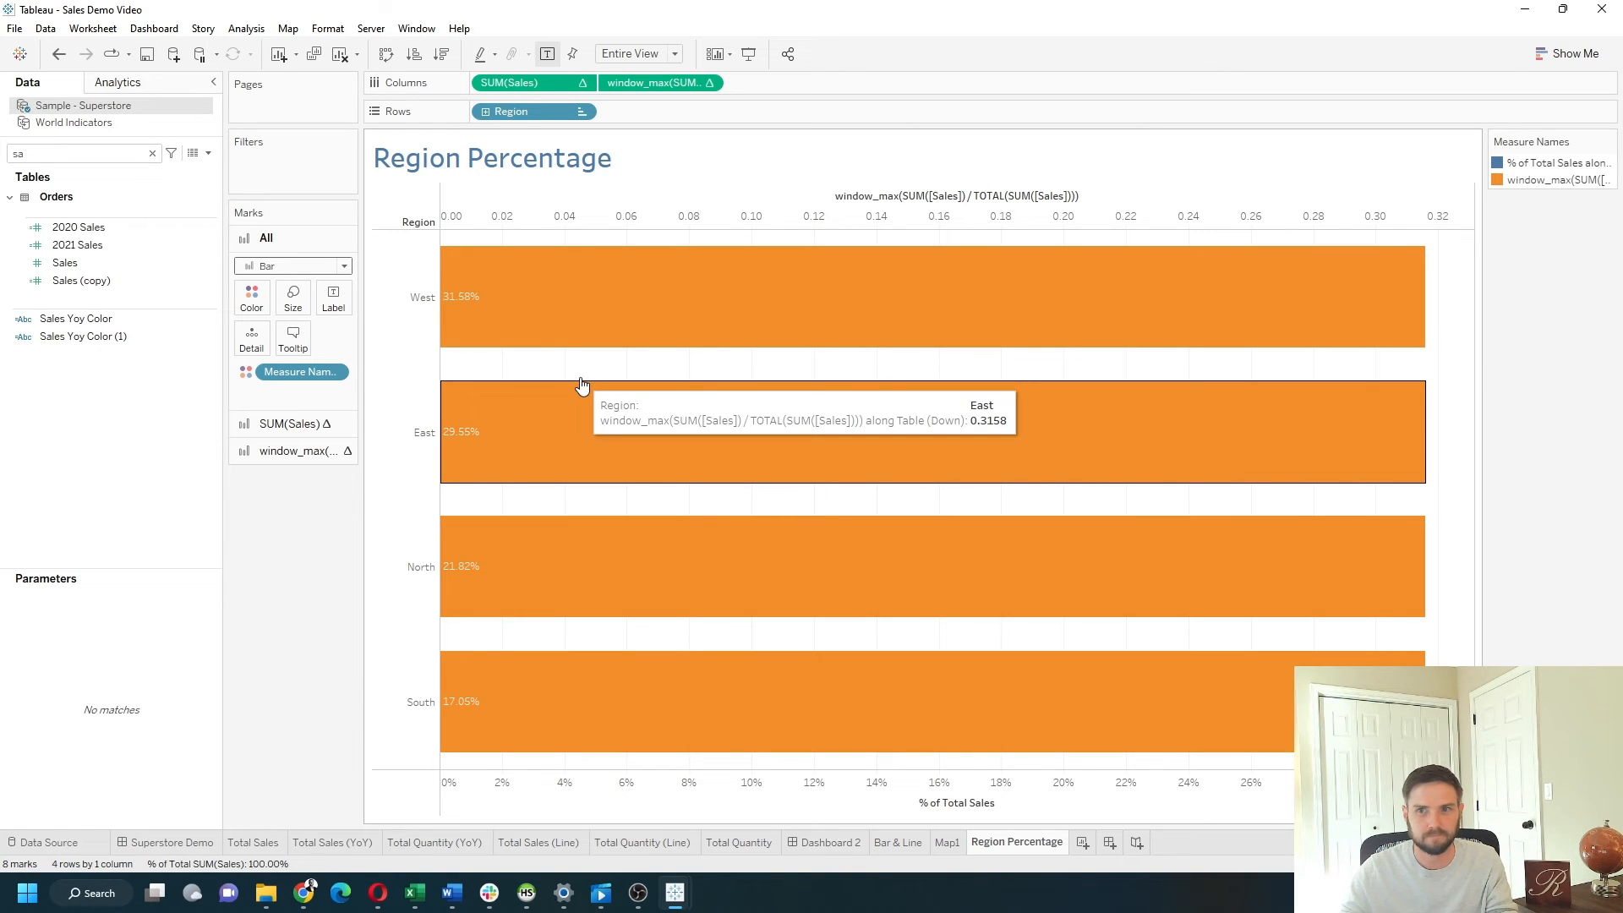
# Step: Recolor the window_max measure light gray (#d6d6d6) in the Measure Names colors and apply it
pyautogui.doubleClick(1501, 183)
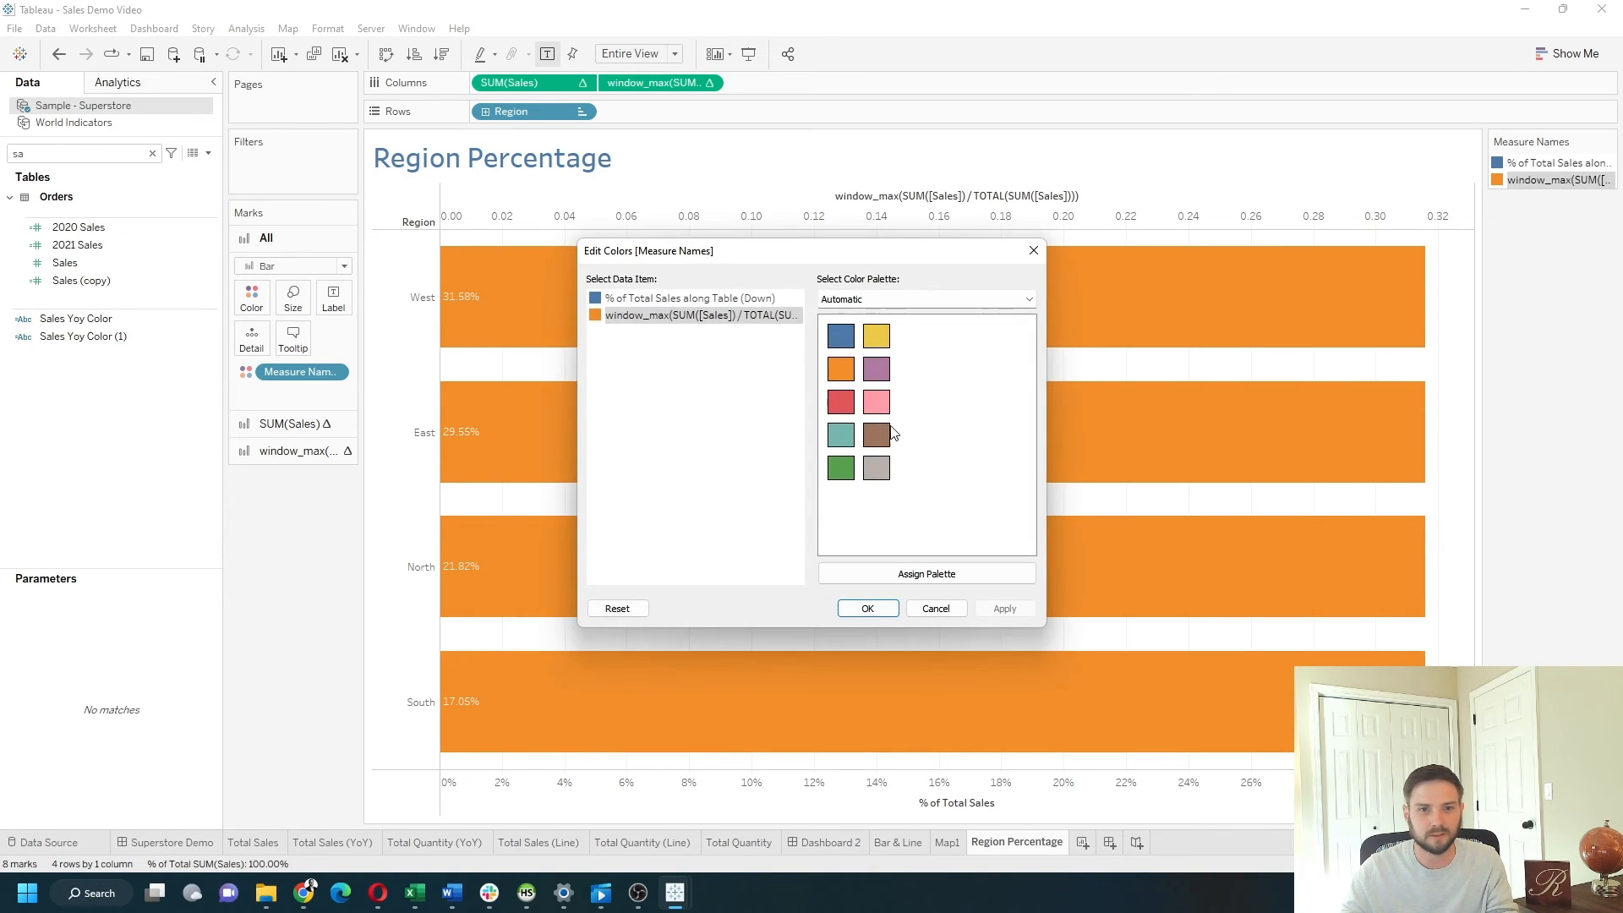
pyautogui.doubleClick(673, 317)
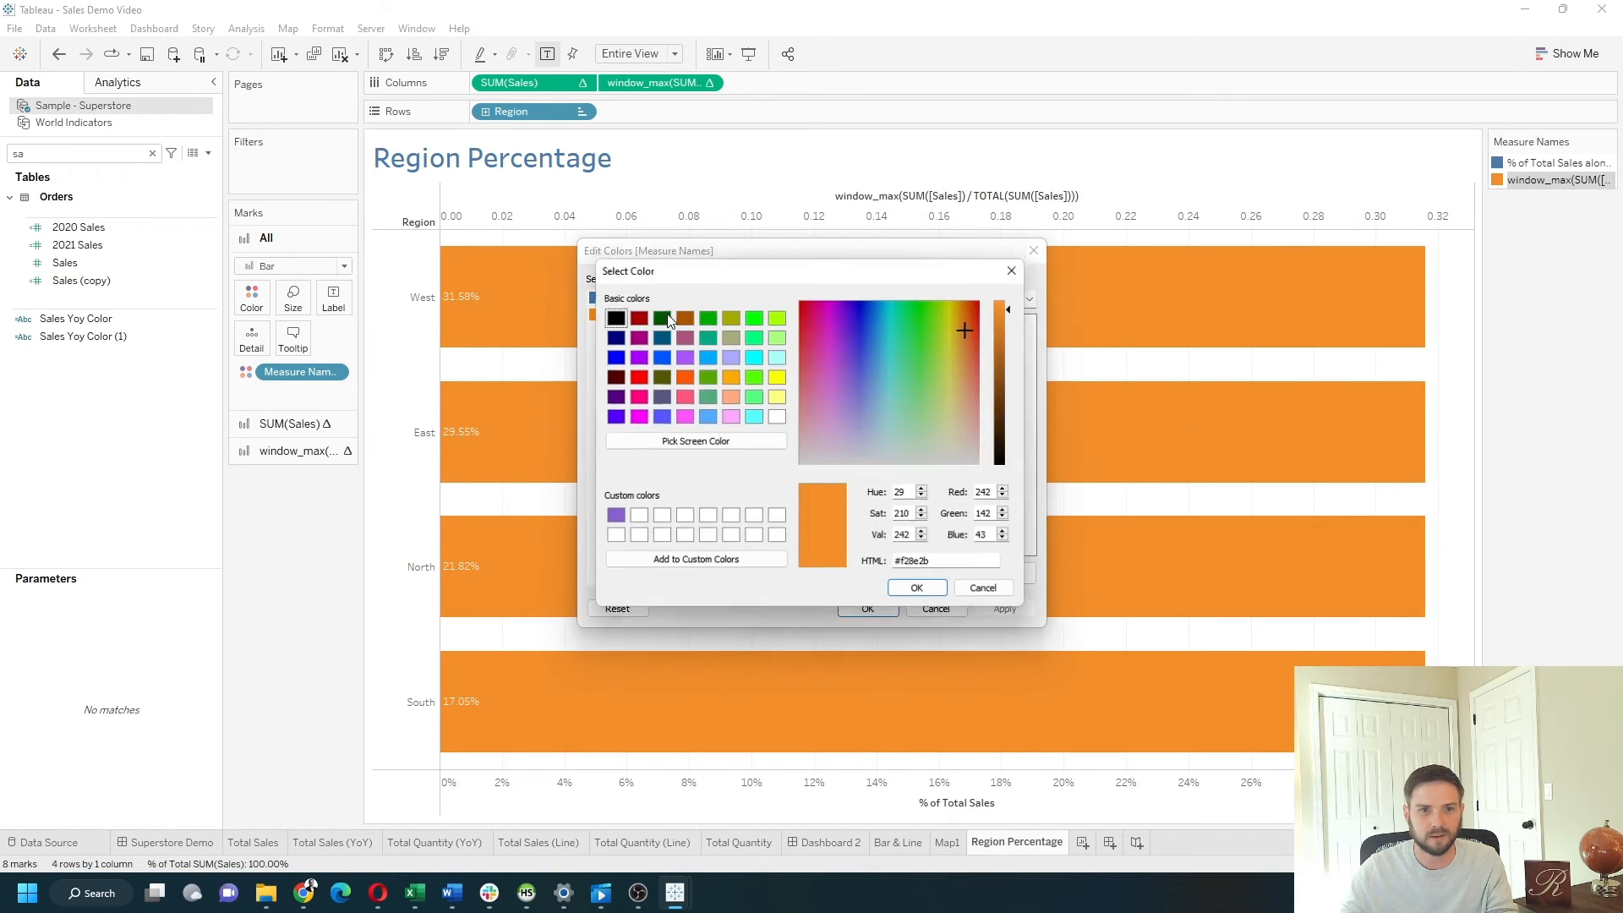
pyautogui.click(774, 417)
pyautogui.moveTo(1018, 306); pyautogui.dragTo(1019, 331)
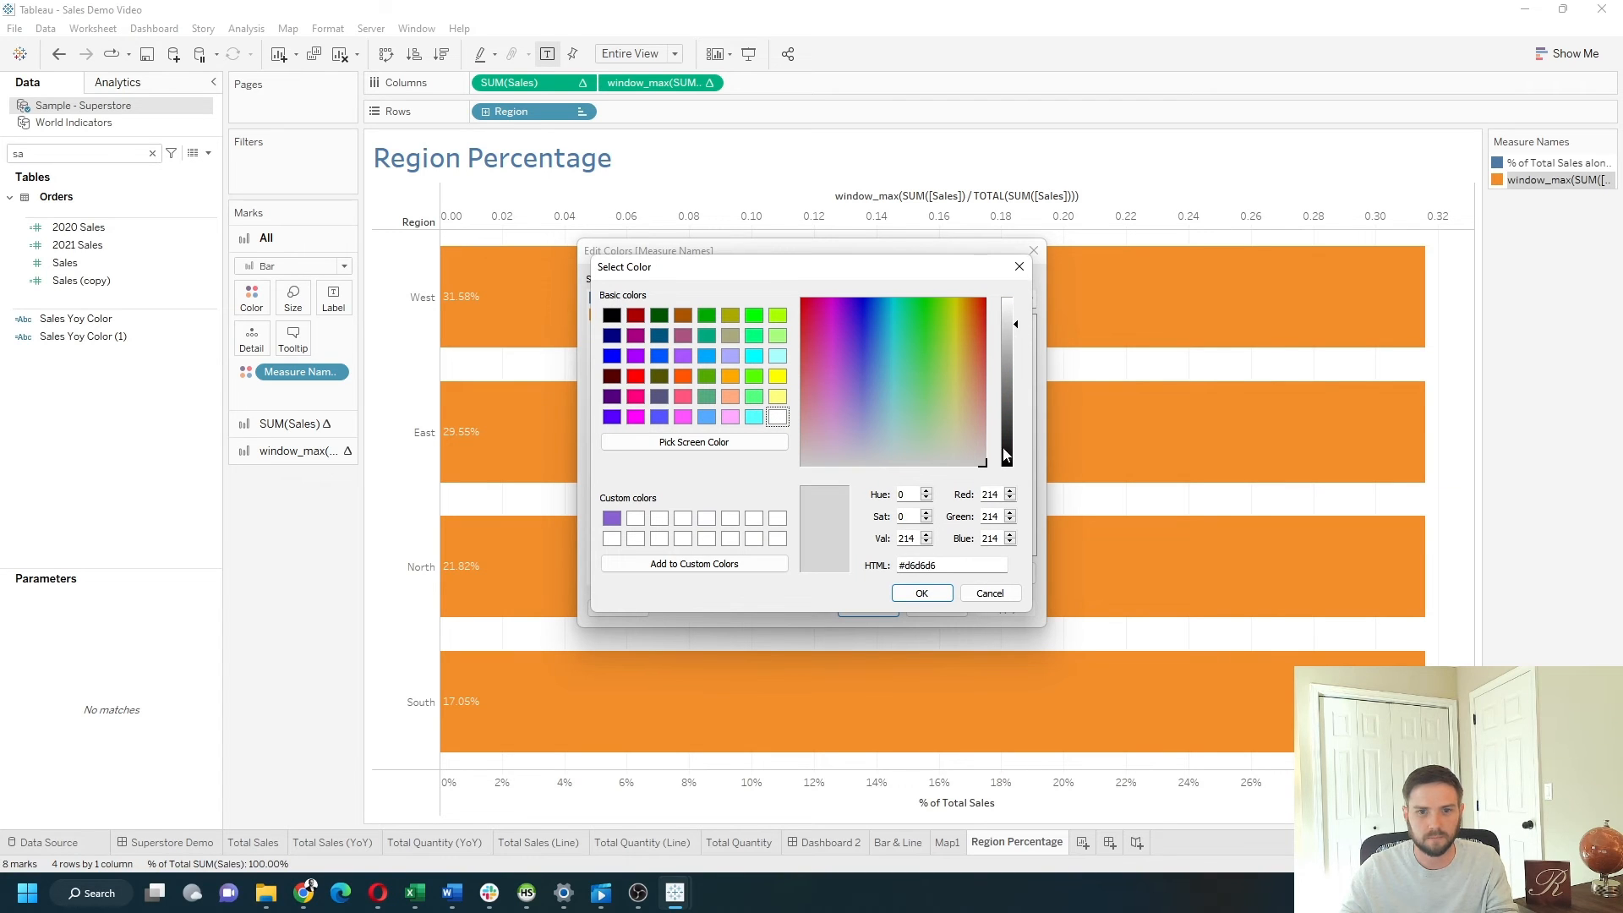
pyautogui.click(925, 594)
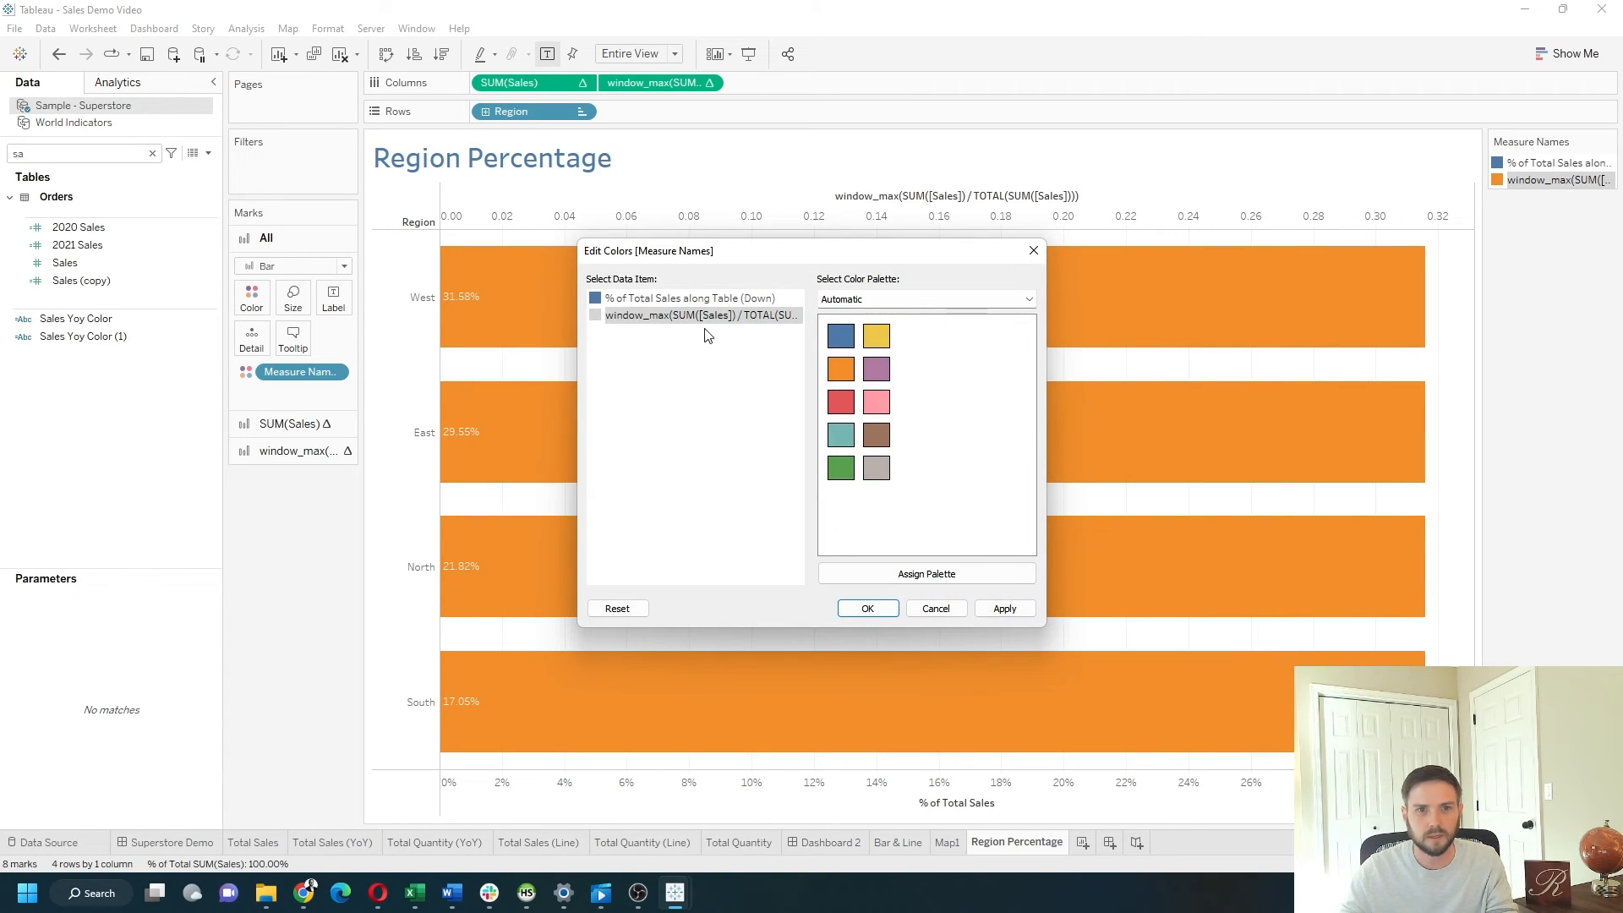
pyautogui.click(697, 300)
pyautogui.click(1005, 608)
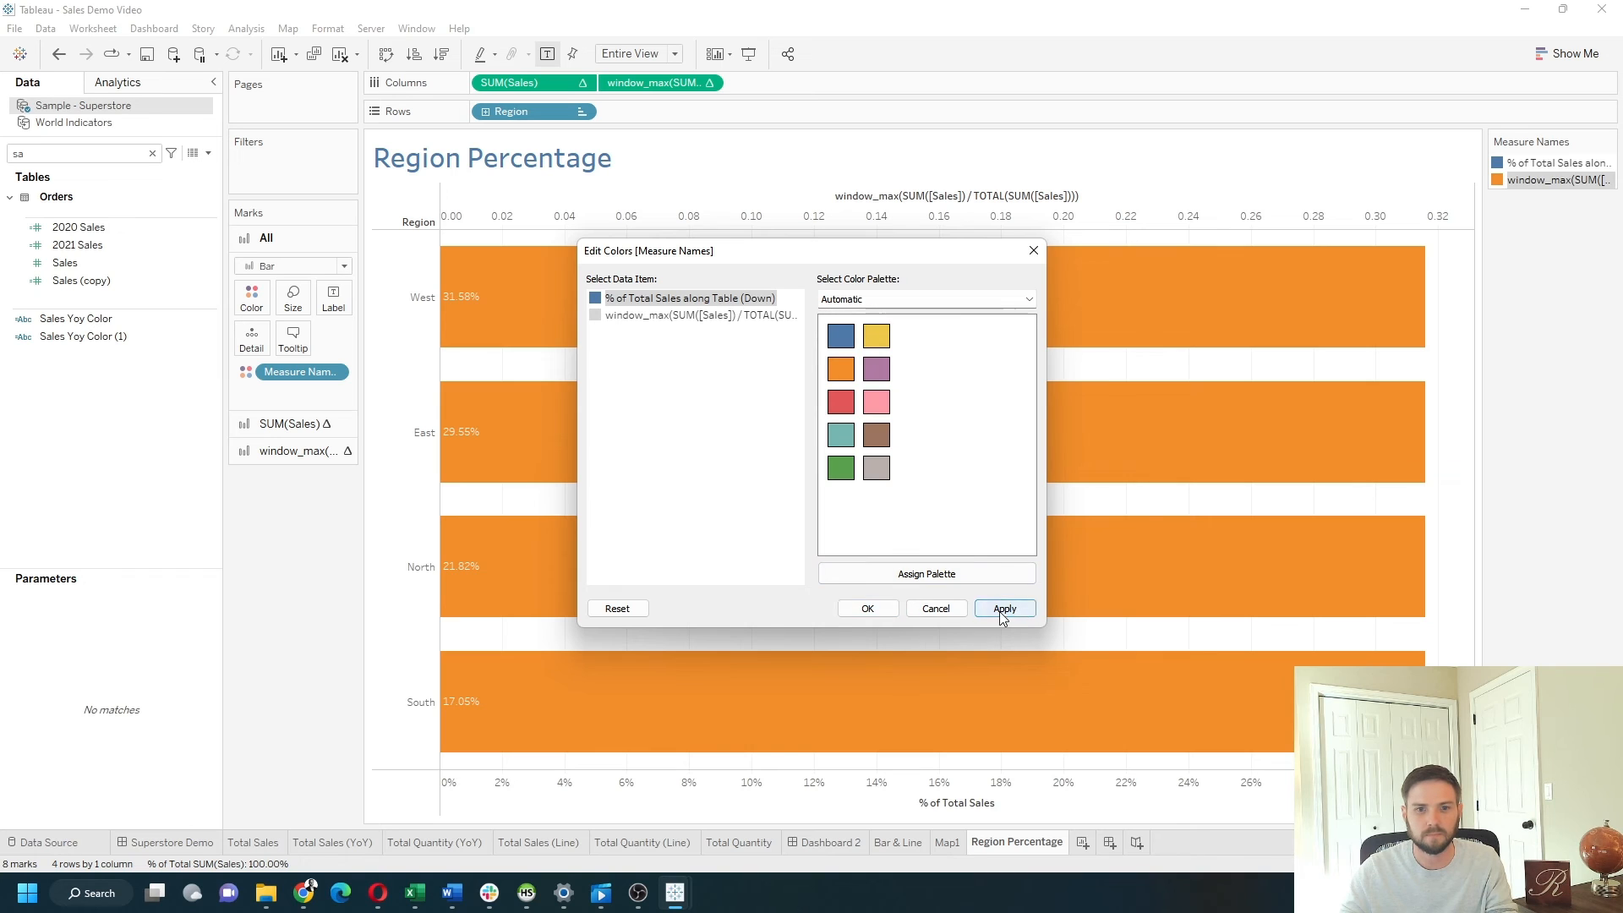
pyautogui.click(867, 608)
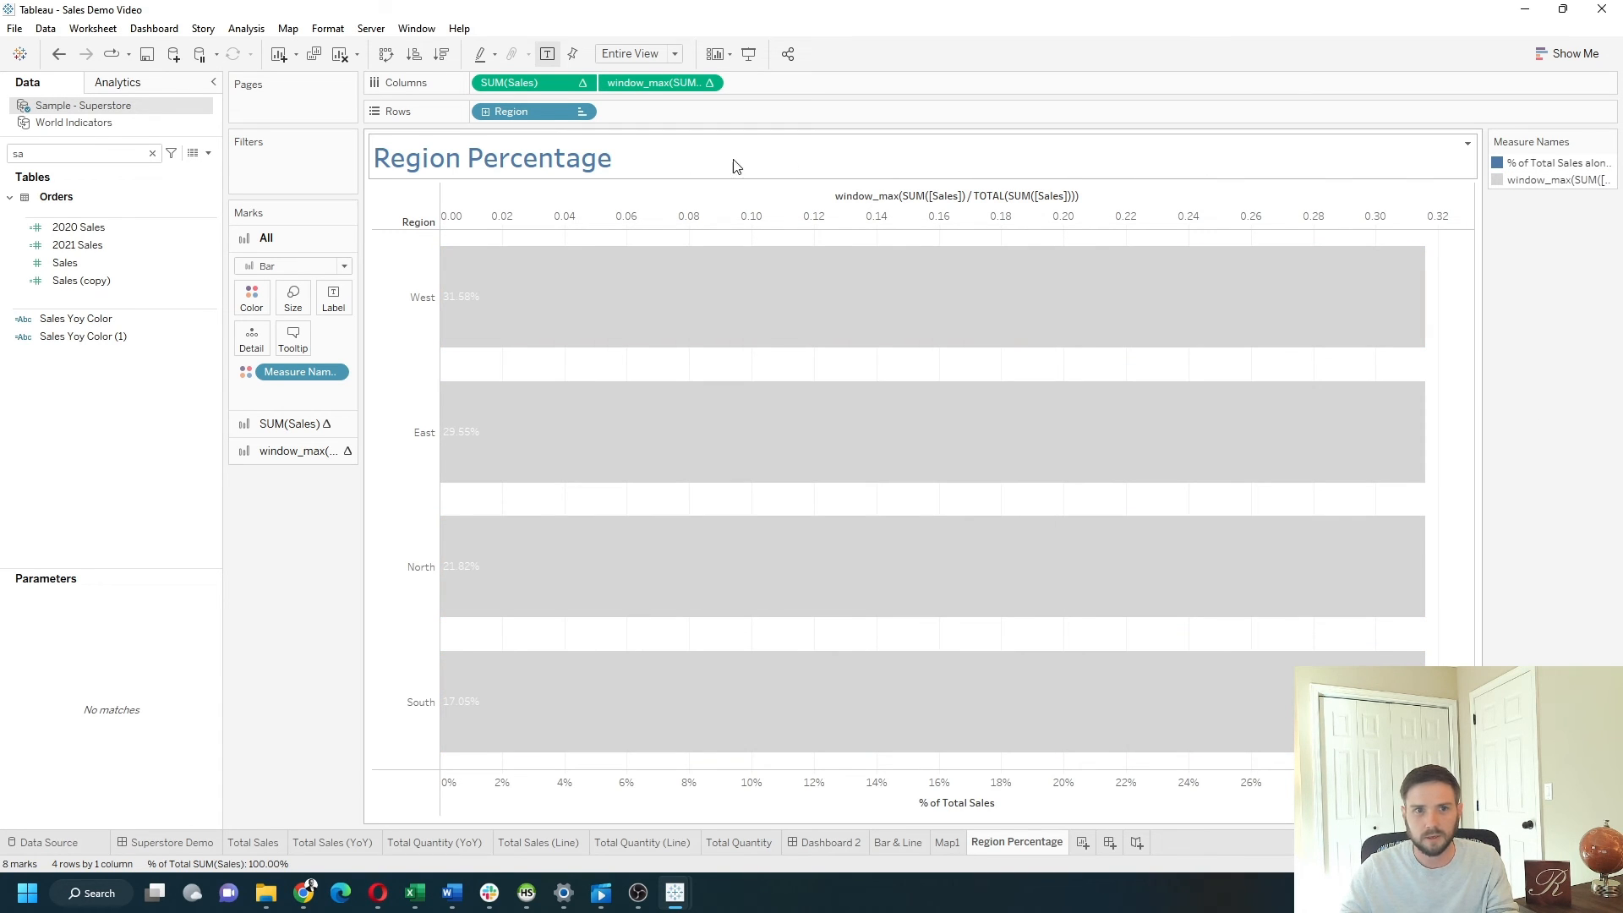
# Step: Reorder Columns so SUM(Sales) follows the window_max calculation, and hide the Region header
pyautogui.moveTo(519, 82); pyautogui.dragTo(777, 81)
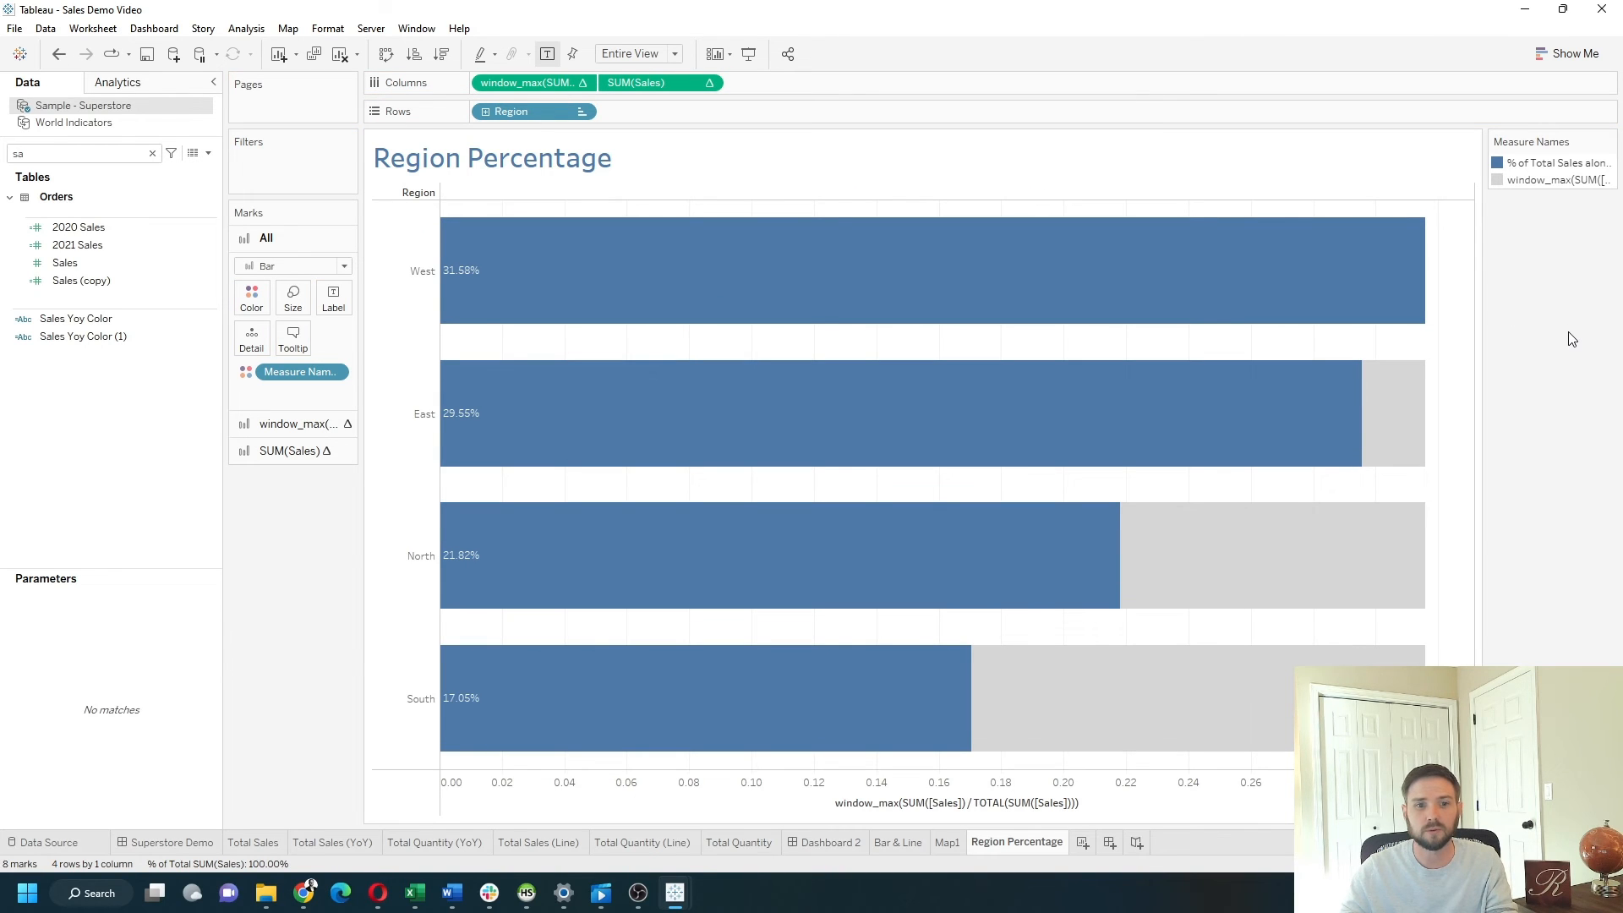
pyautogui.click(581, 111)
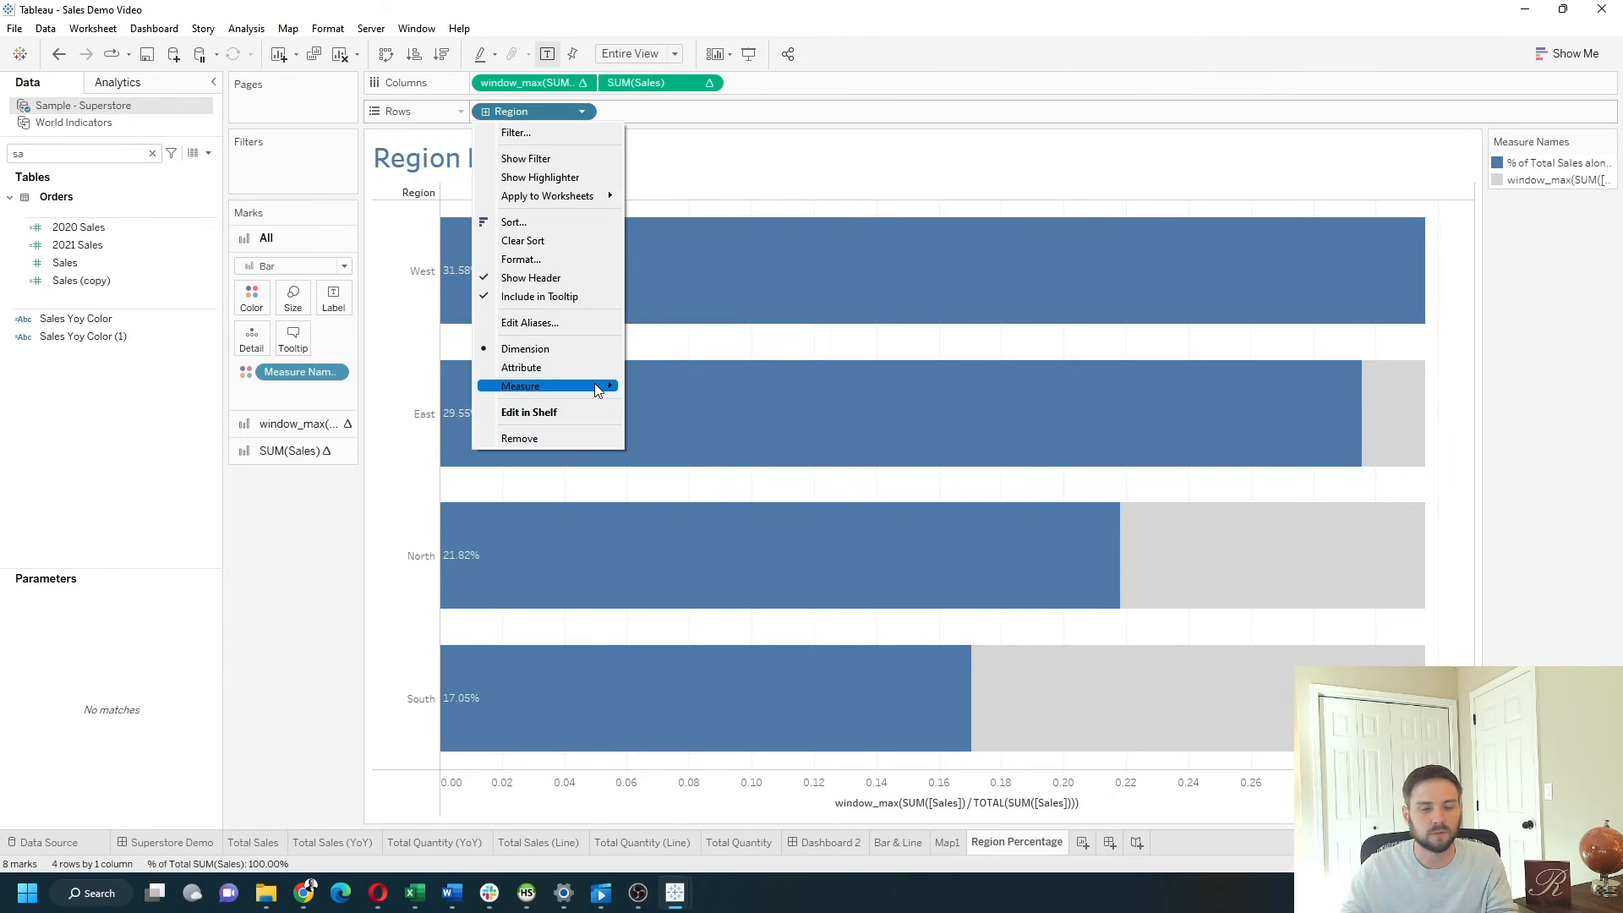
pyautogui.click(565, 281)
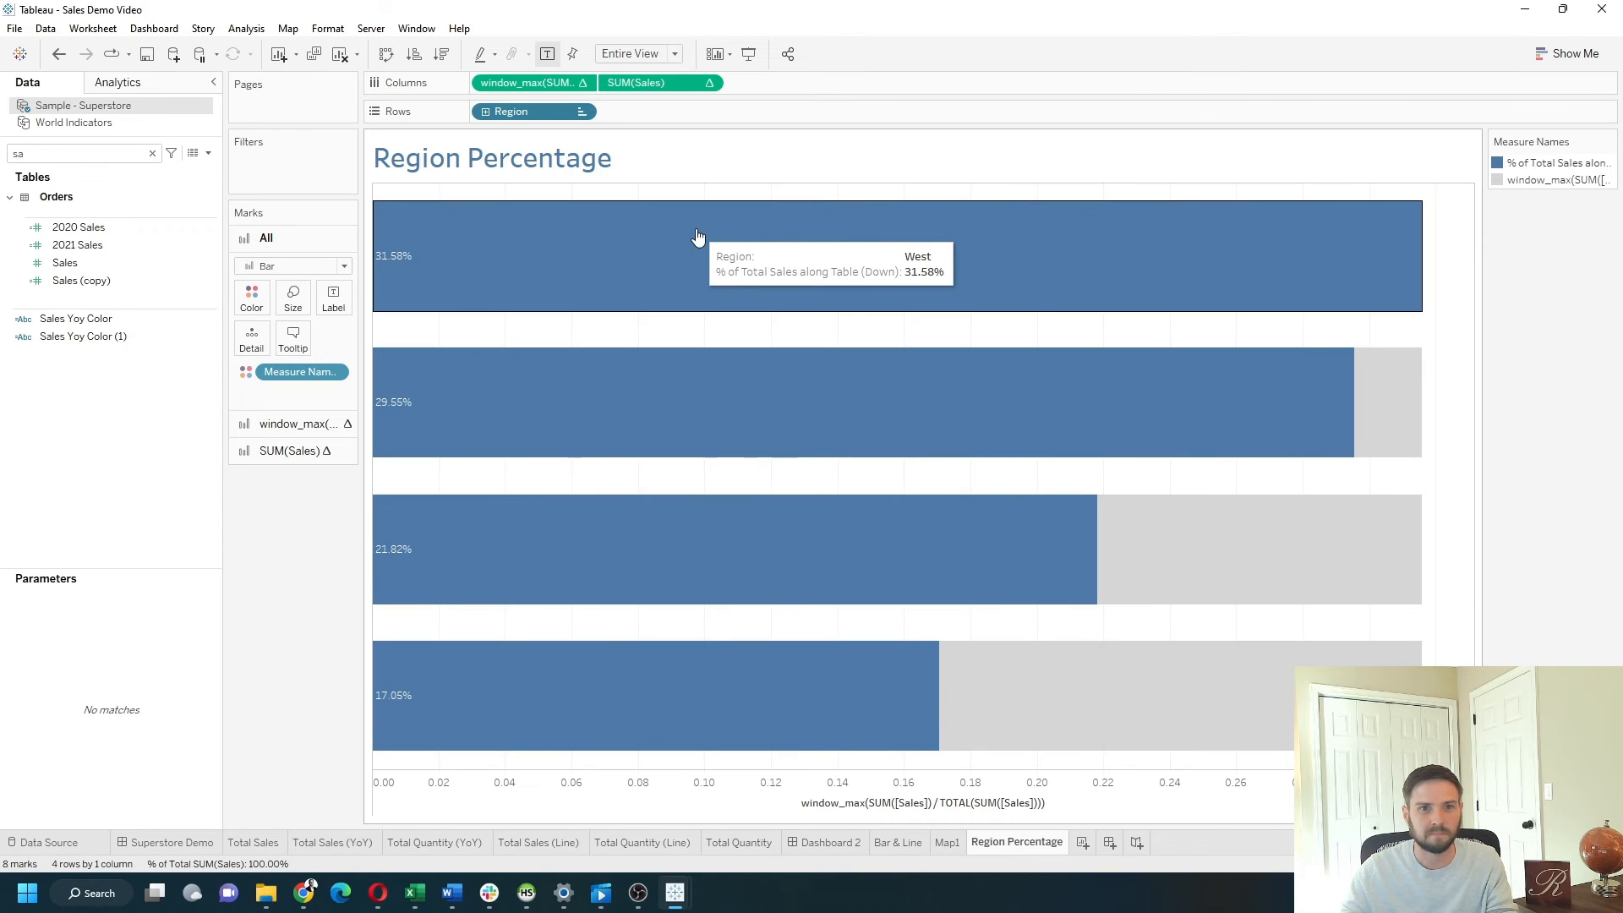
# Step: Remove the chart's column grid lines and set the column and row divider pane borders to None
pyautogui.rightClick(777, 334)
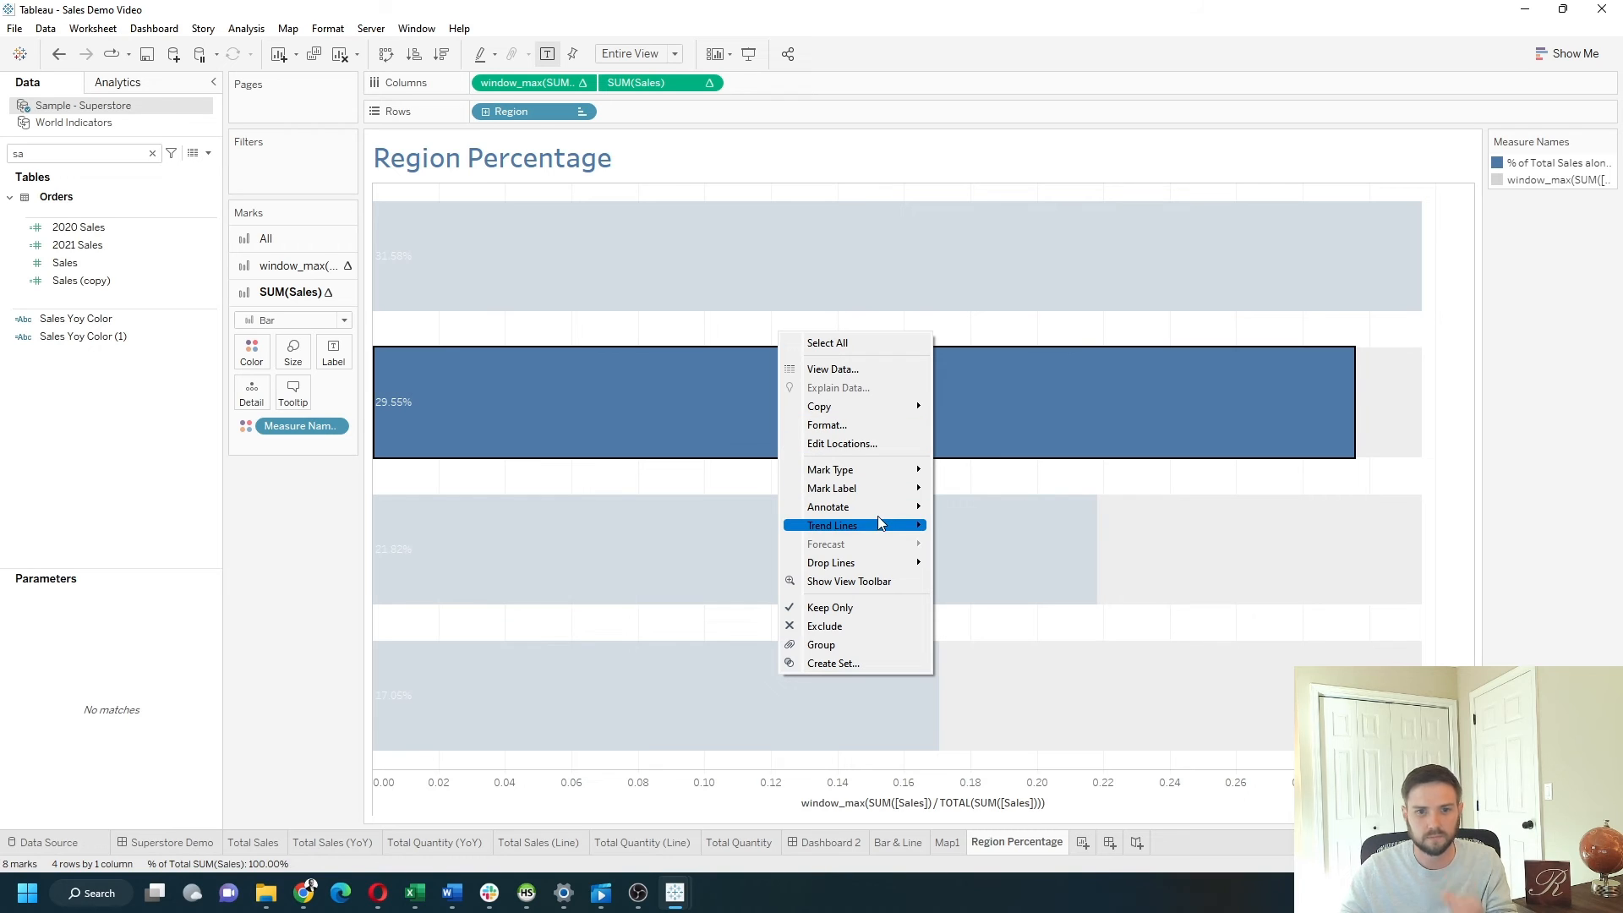
pyautogui.moveTo(878, 525)
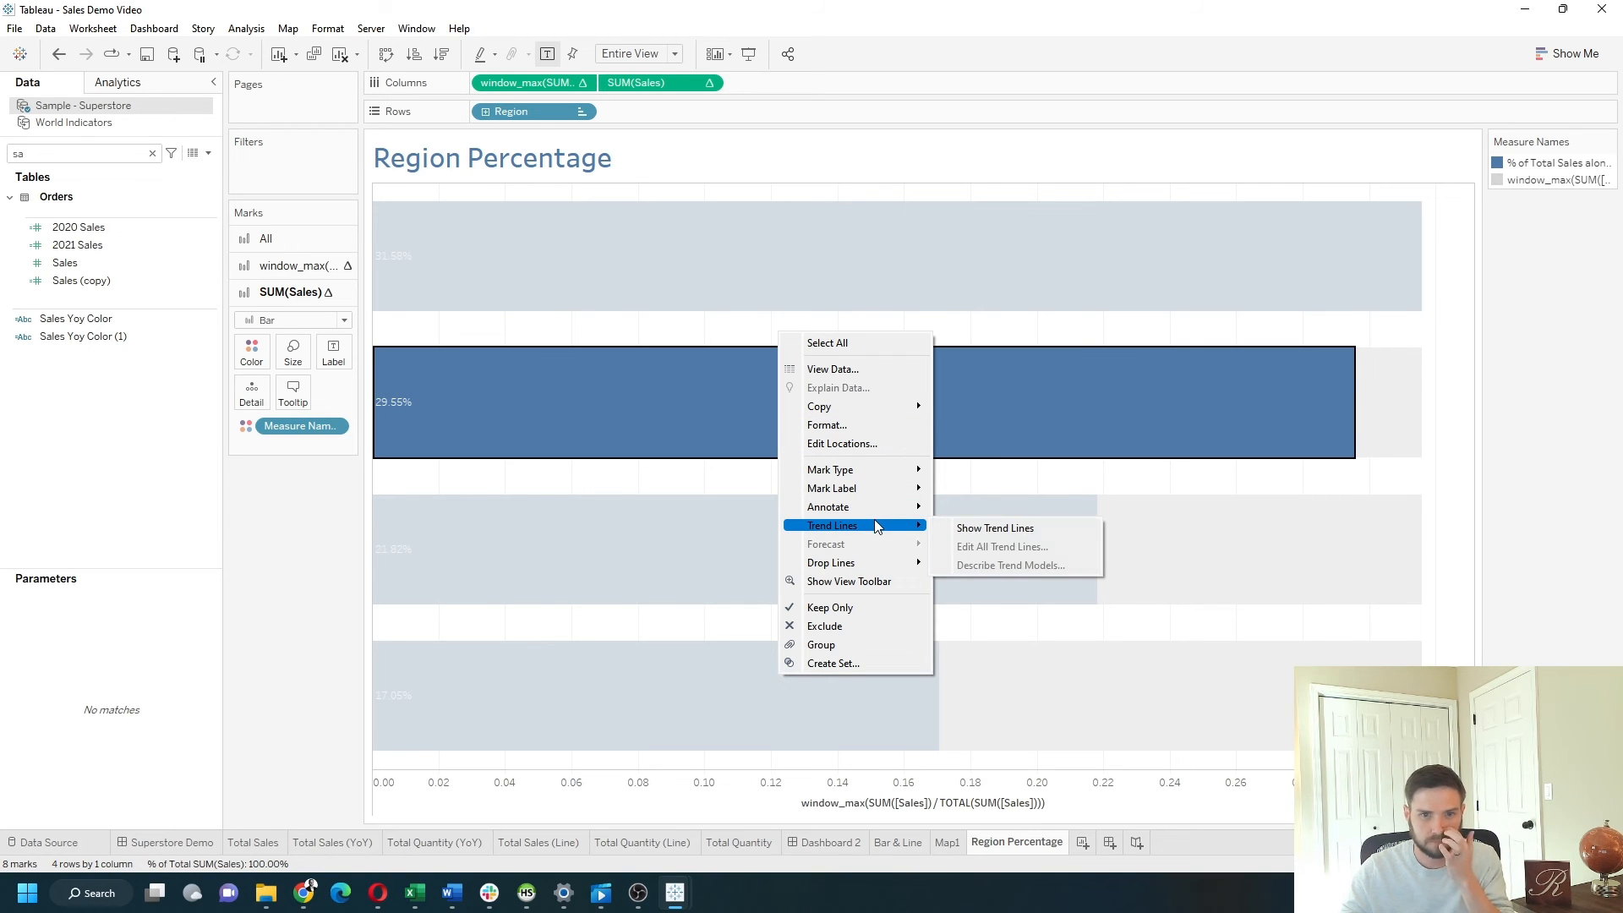
pyautogui.click(854, 426)
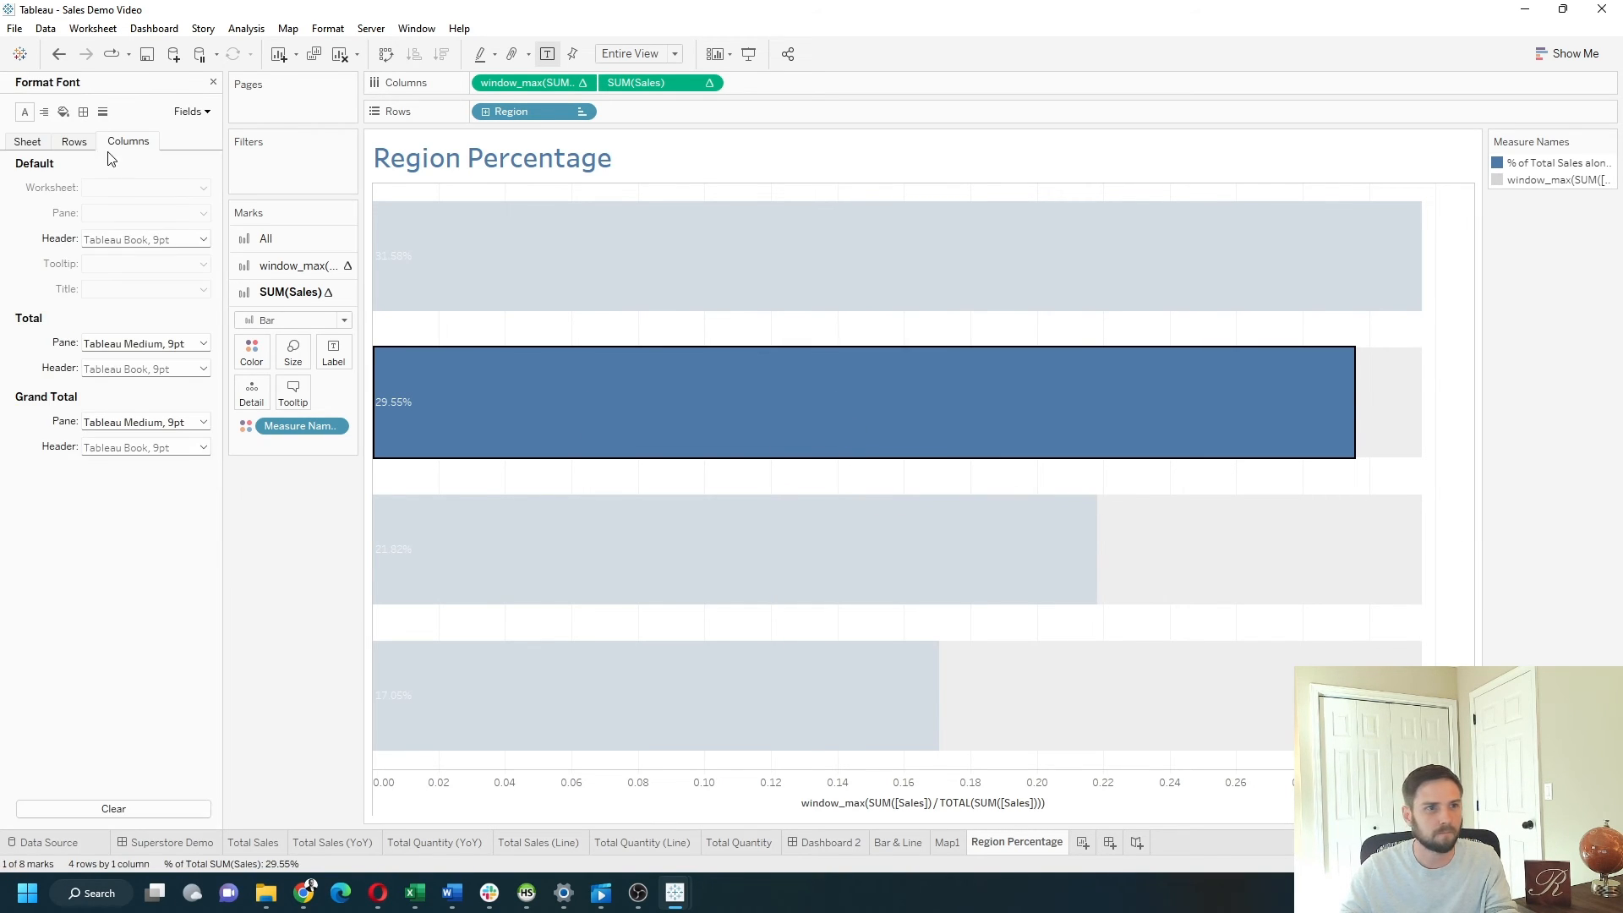
pyautogui.click(100, 113)
pyautogui.click(119, 189)
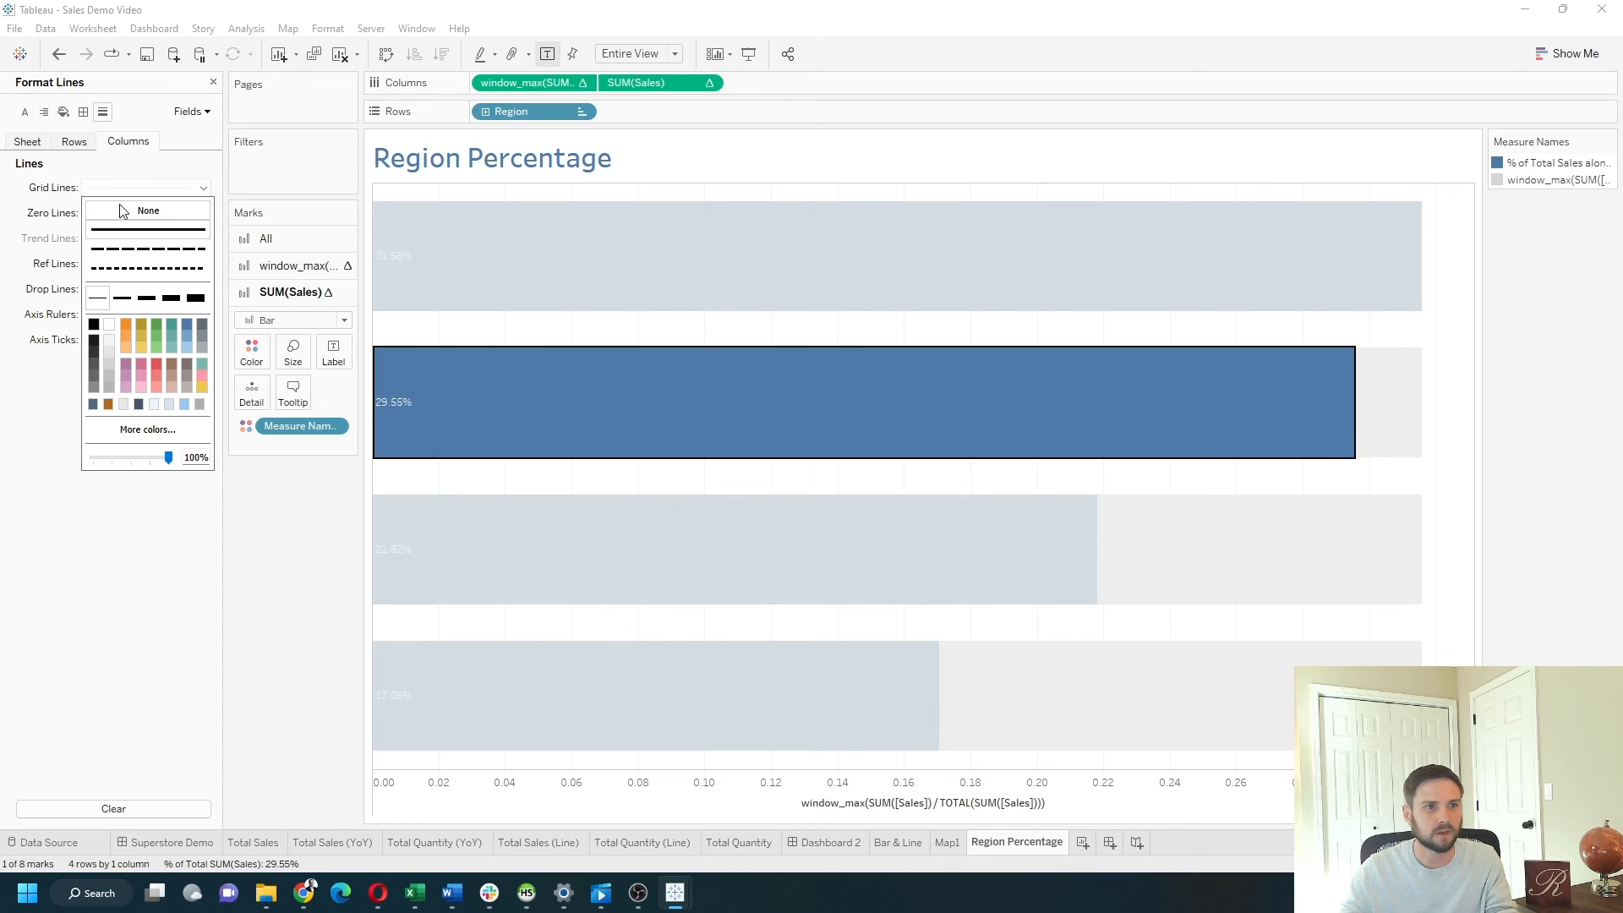
pyautogui.click(84, 112)
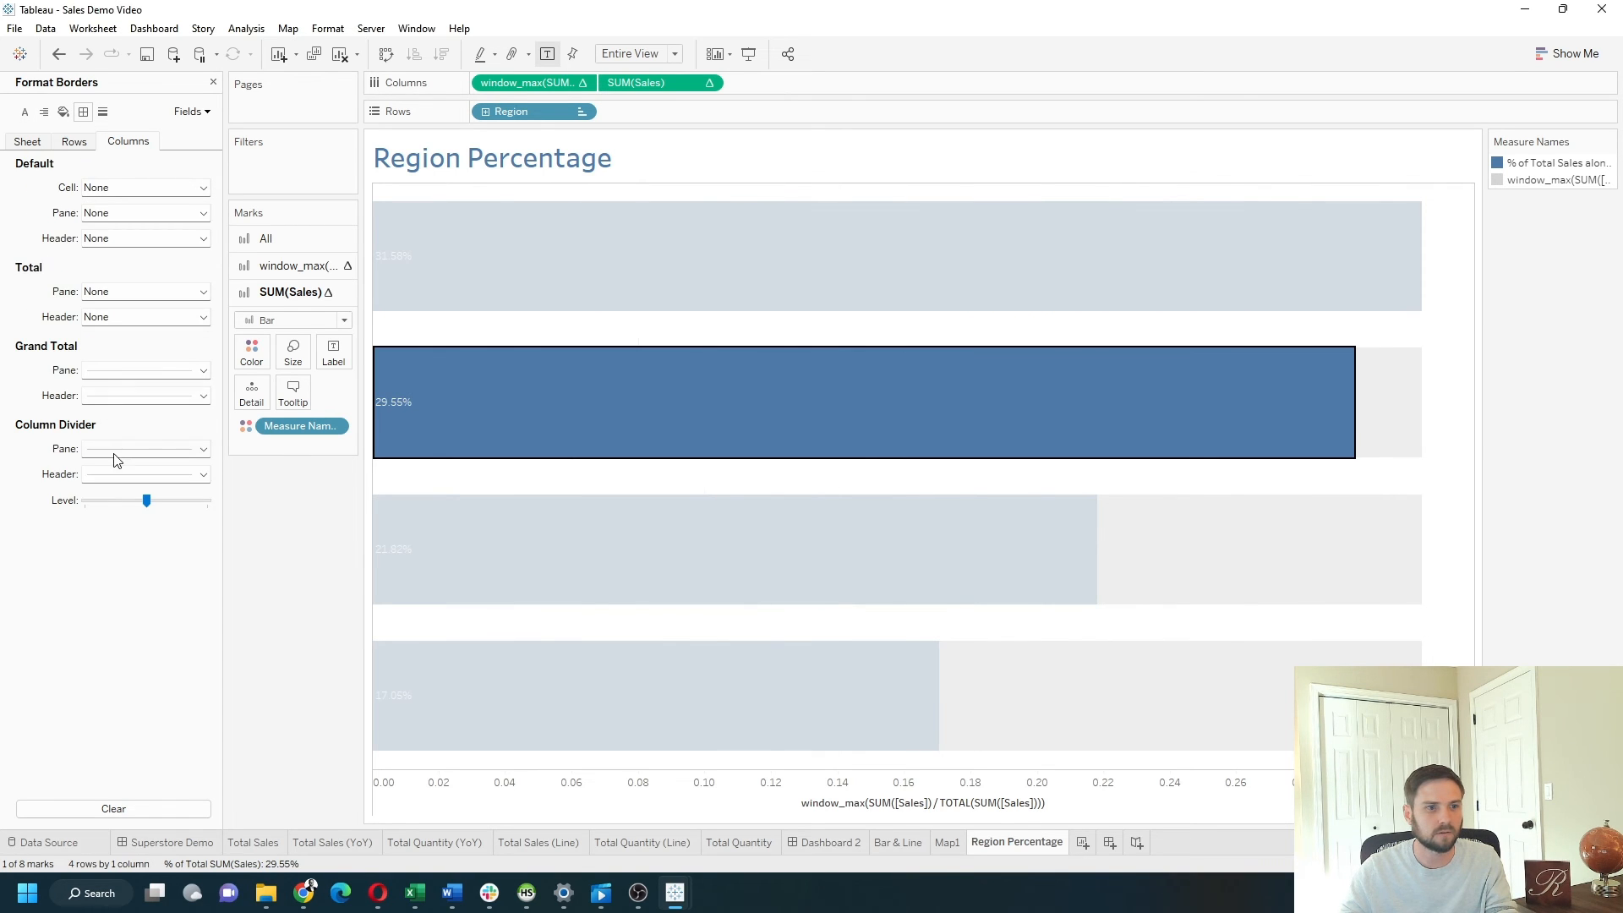
pyautogui.click(115, 455)
pyautogui.click(74, 142)
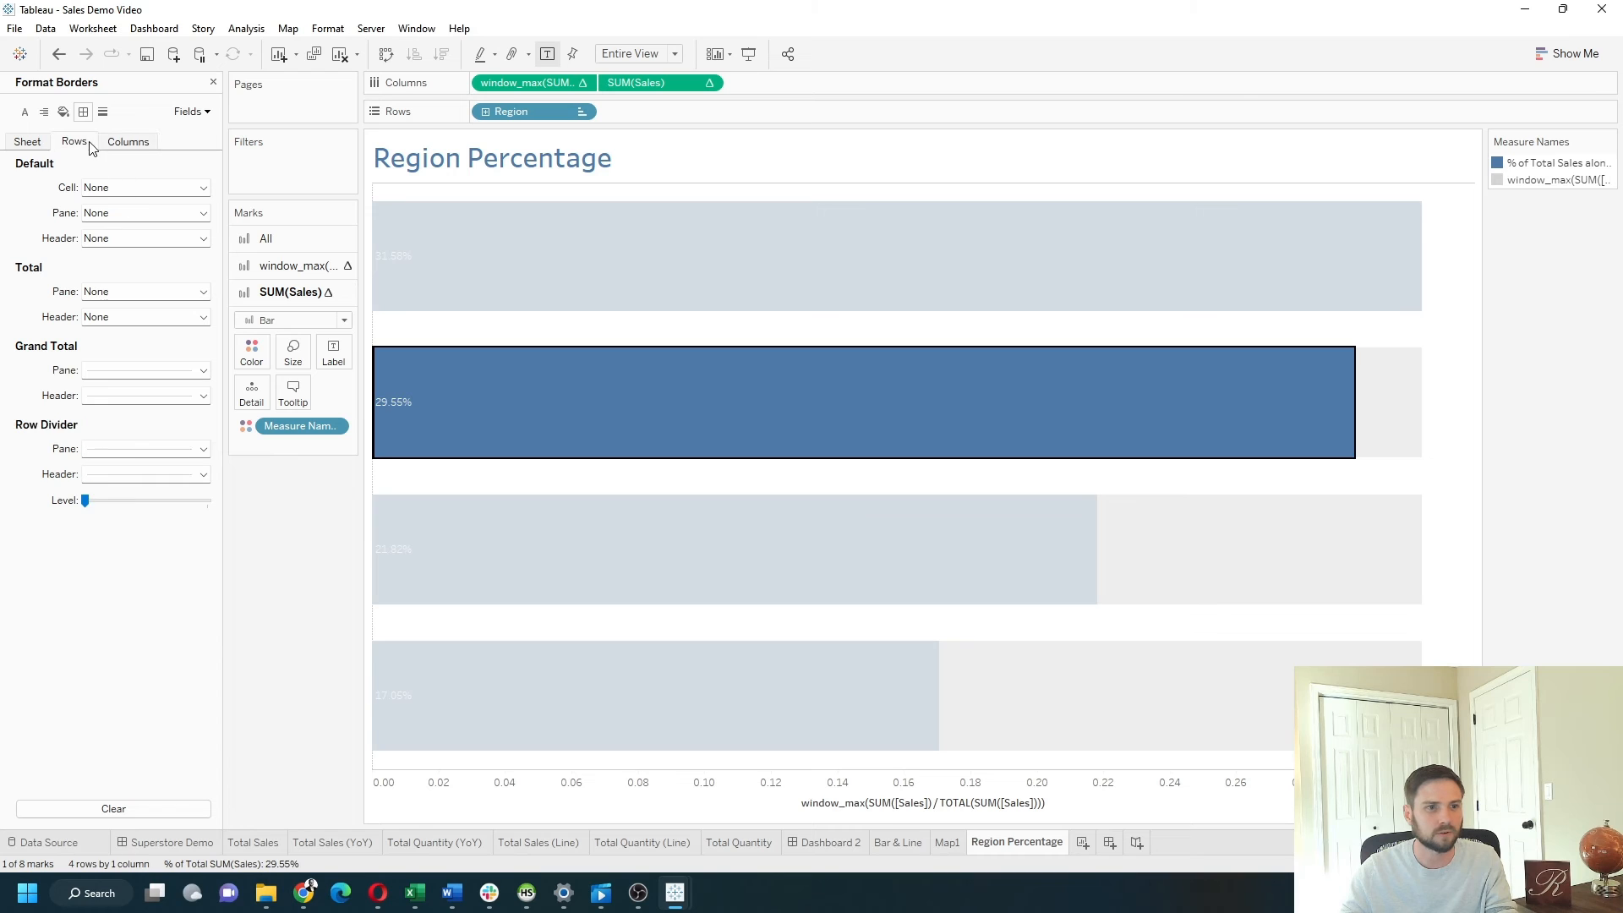
pyautogui.click(118, 446)
pyautogui.click(127, 484)
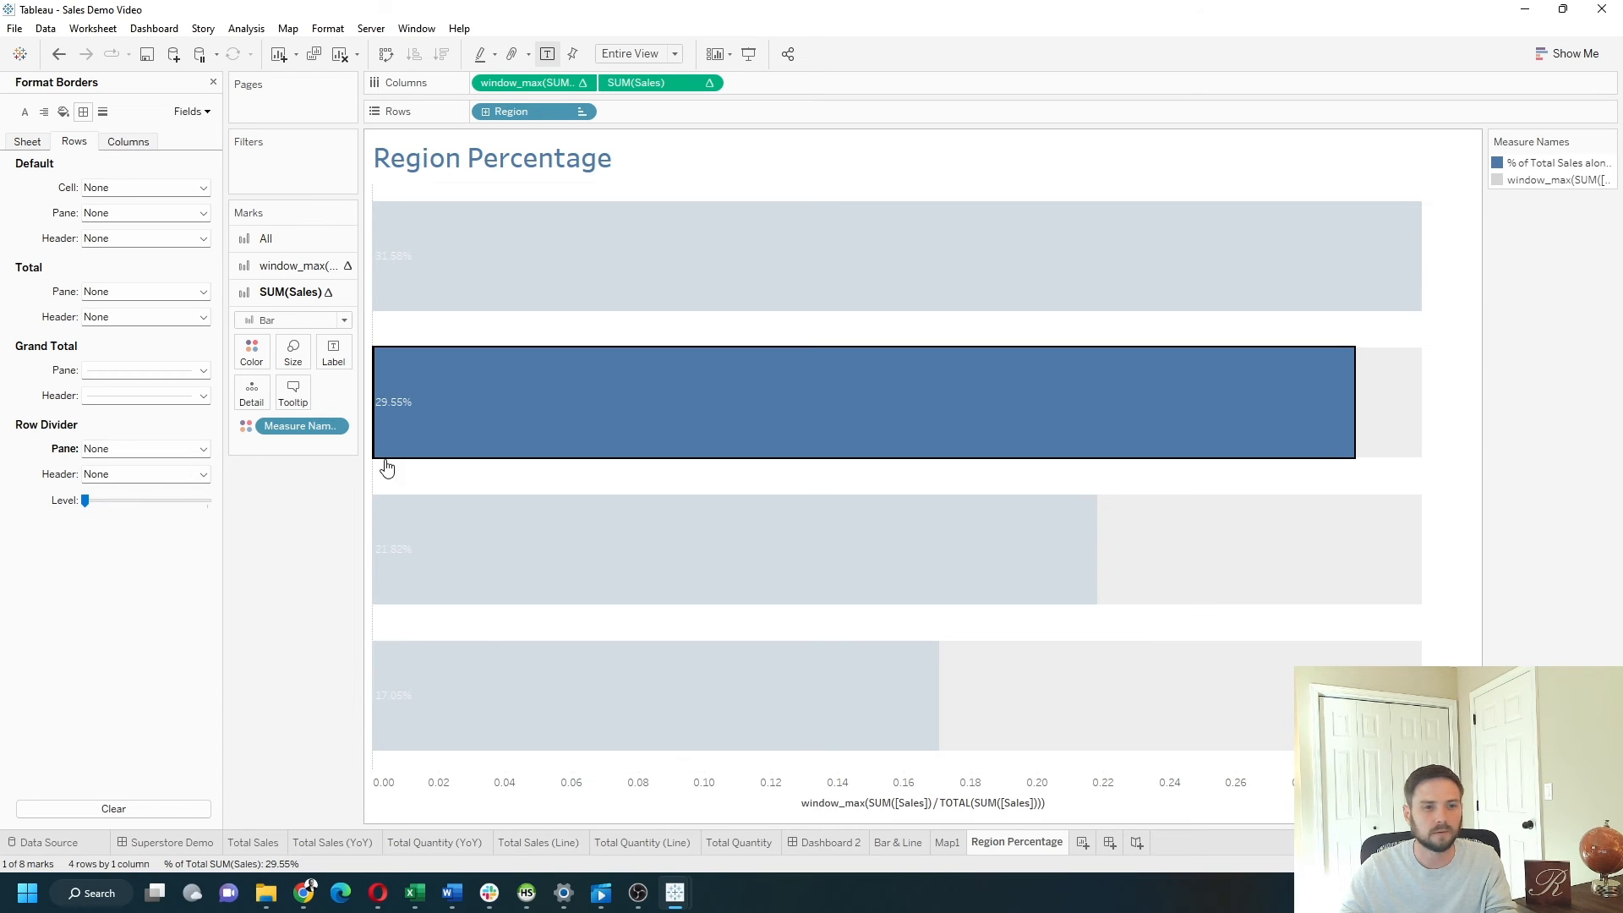
pyautogui.click(1051, 419)
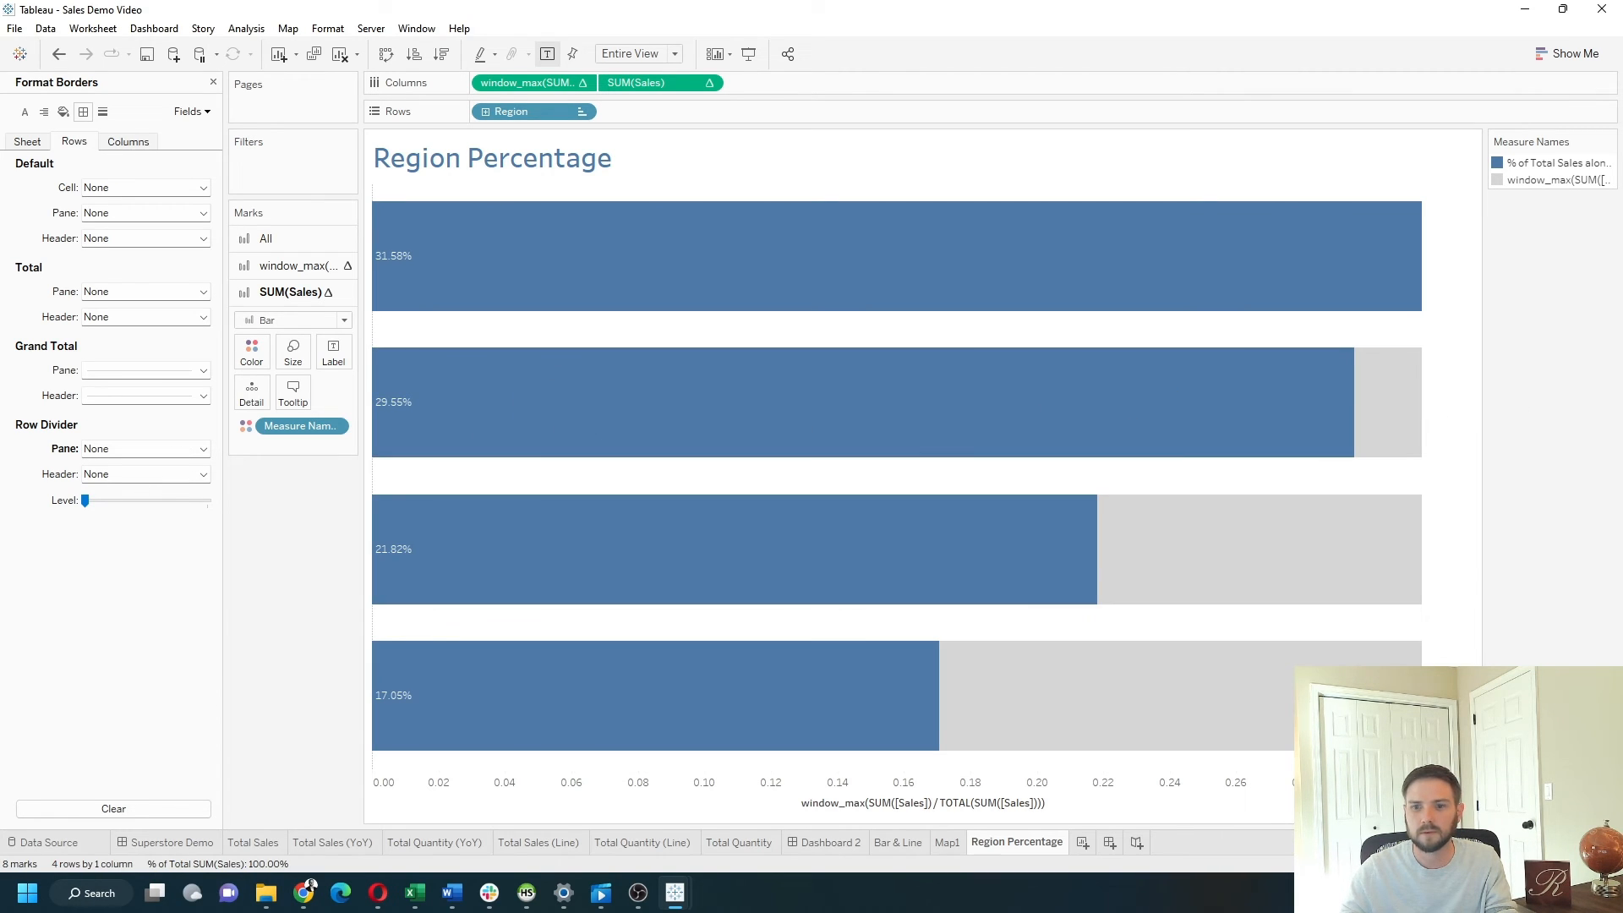
# Step: Hide the window_max axis header and set the row zero lines to None
pyautogui.rightClick(1026, 784)
pyautogui.click(1088, 751)
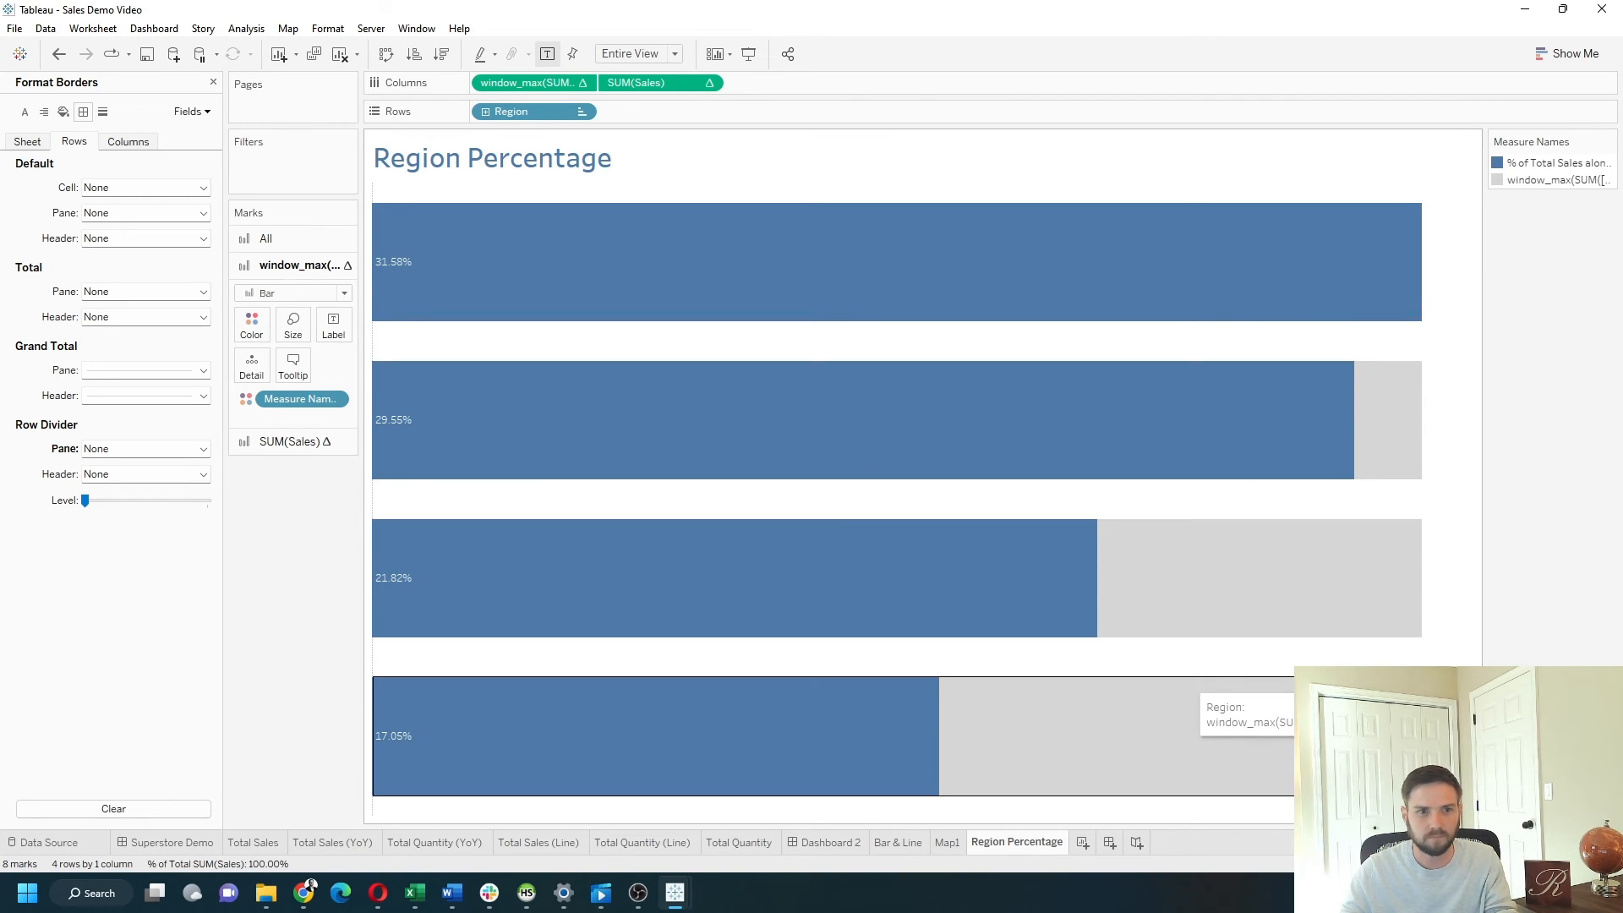
pyautogui.rightClick(443, 343)
pyautogui.click(488, 432)
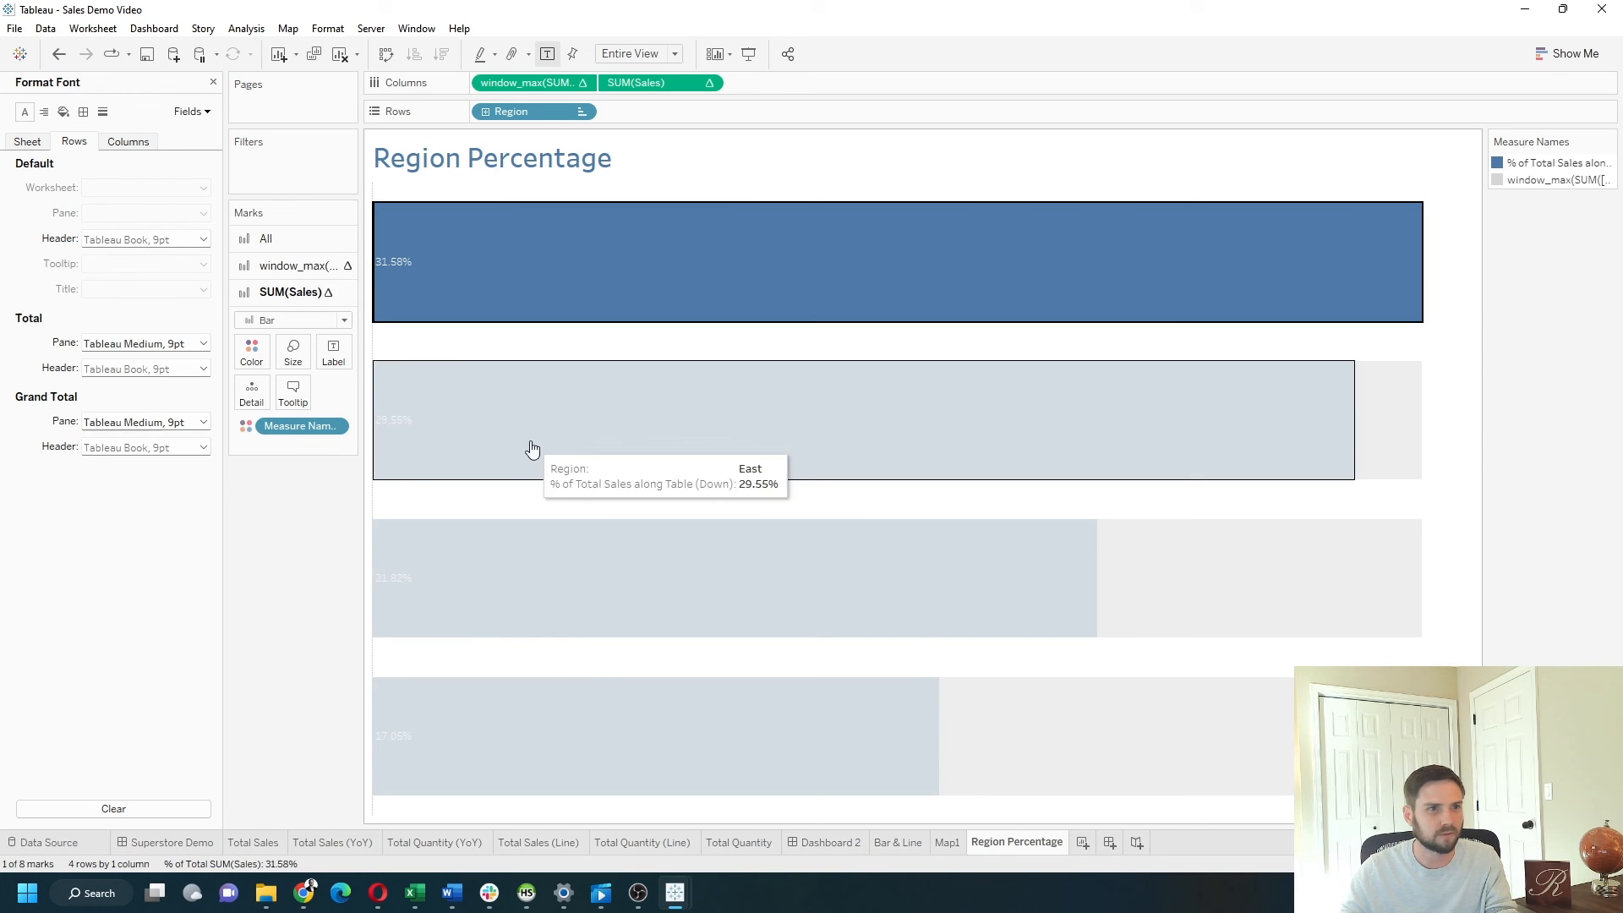
pyautogui.click(103, 111)
pyautogui.click(98, 218)
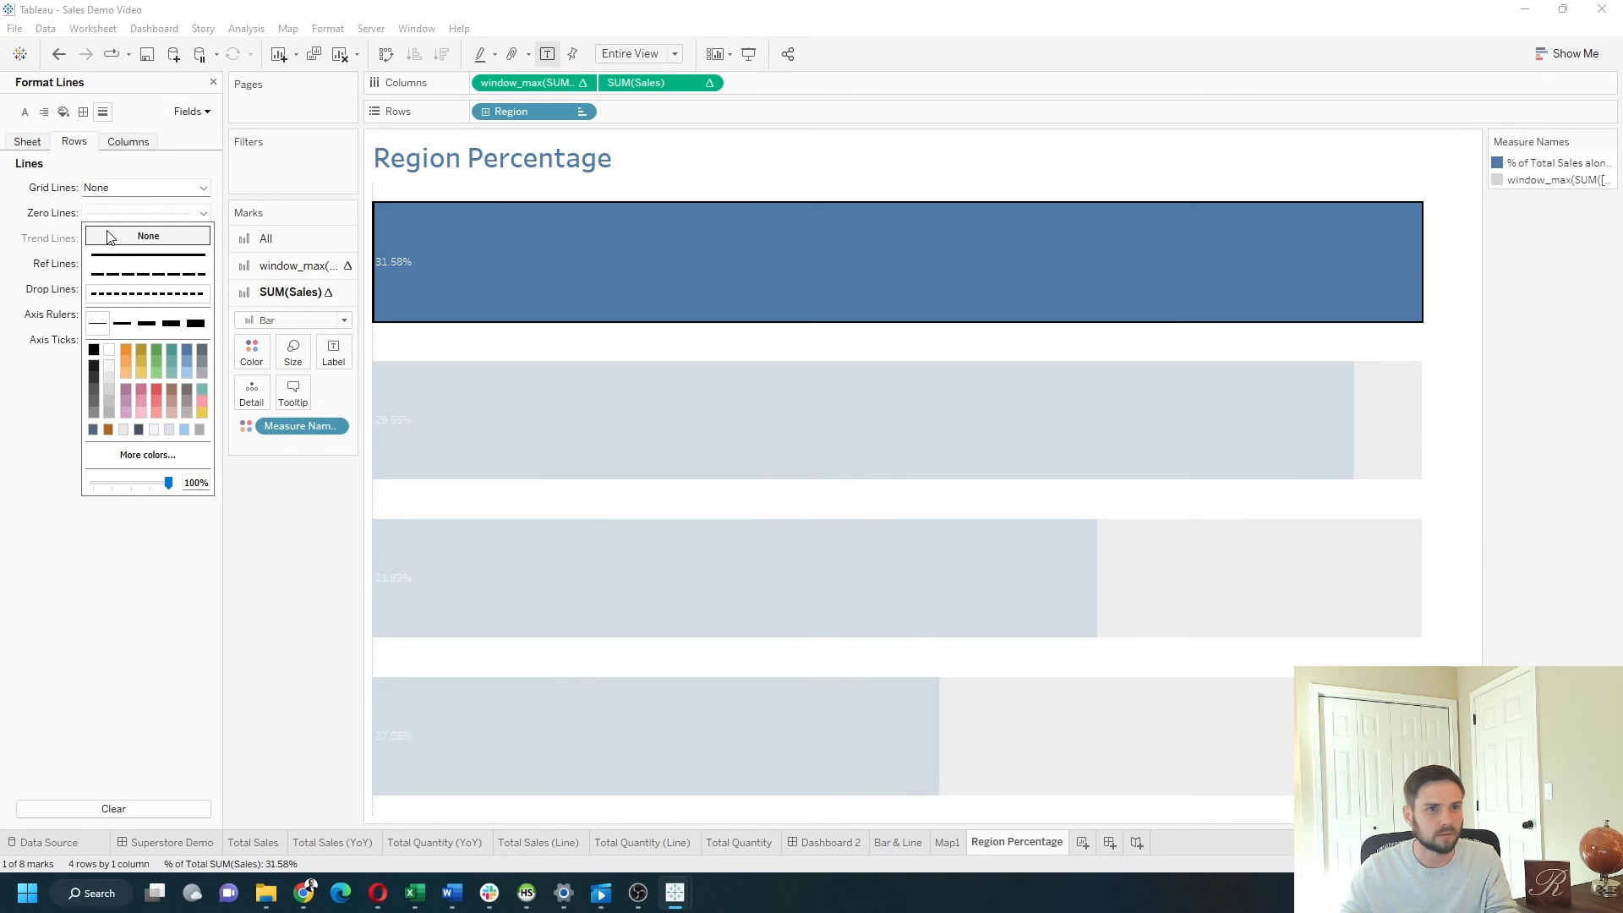
pyautogui.click(147, 236)
pyautogui.click(557, 318)
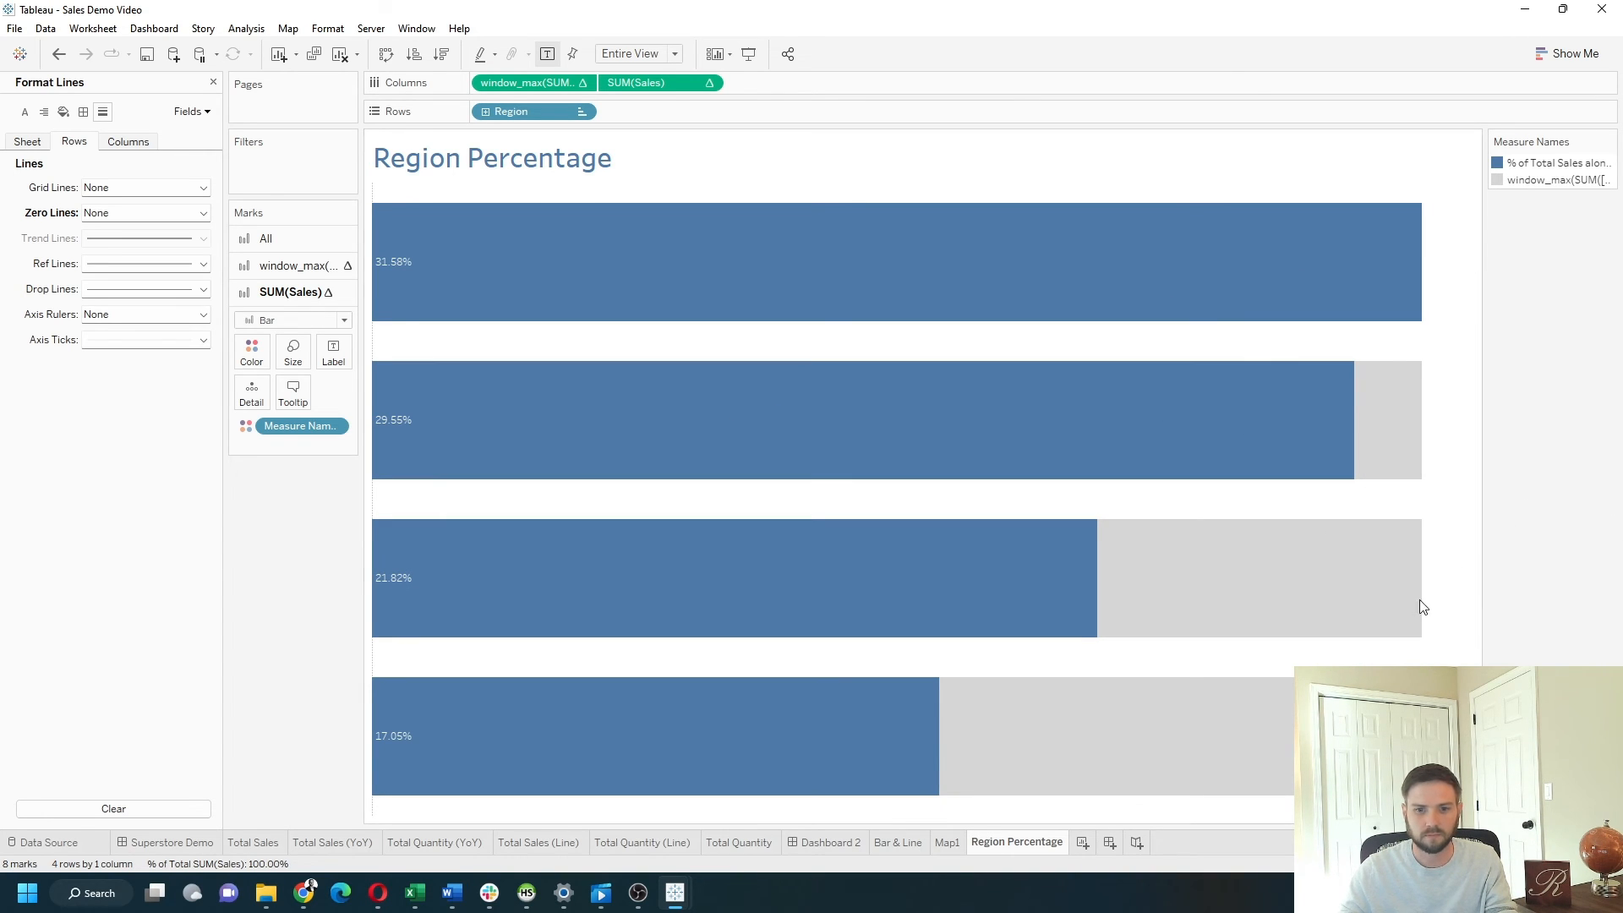
# Step: Duplicate the Region Percentage worksheet
pyautogui.rightClick(1064, 854)
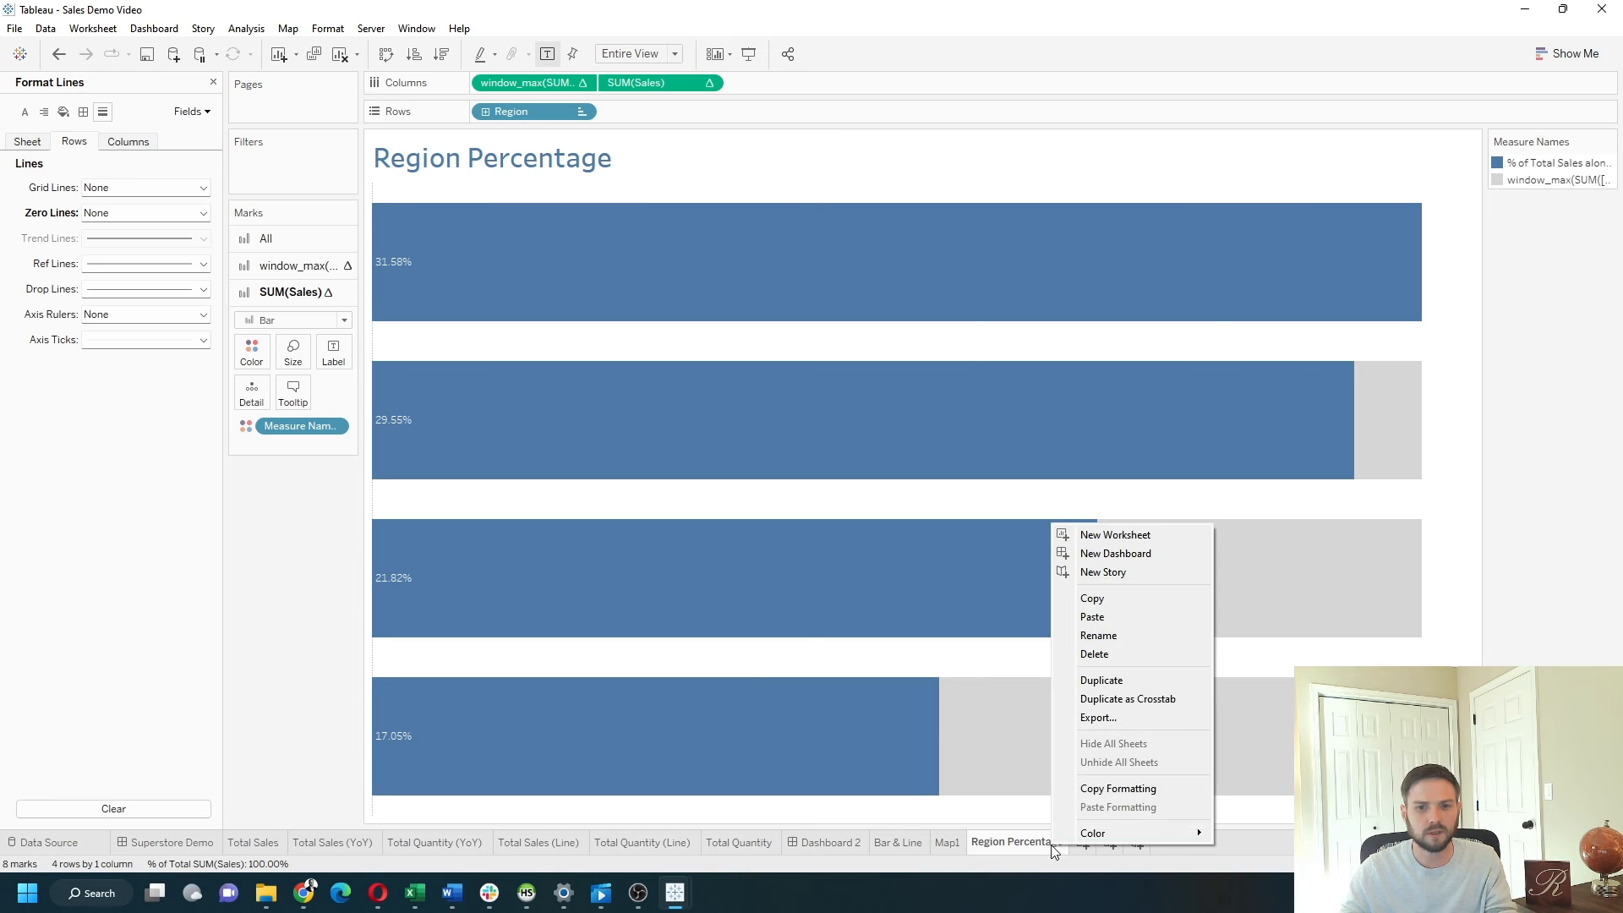
pyautogui.click(1124, 683)
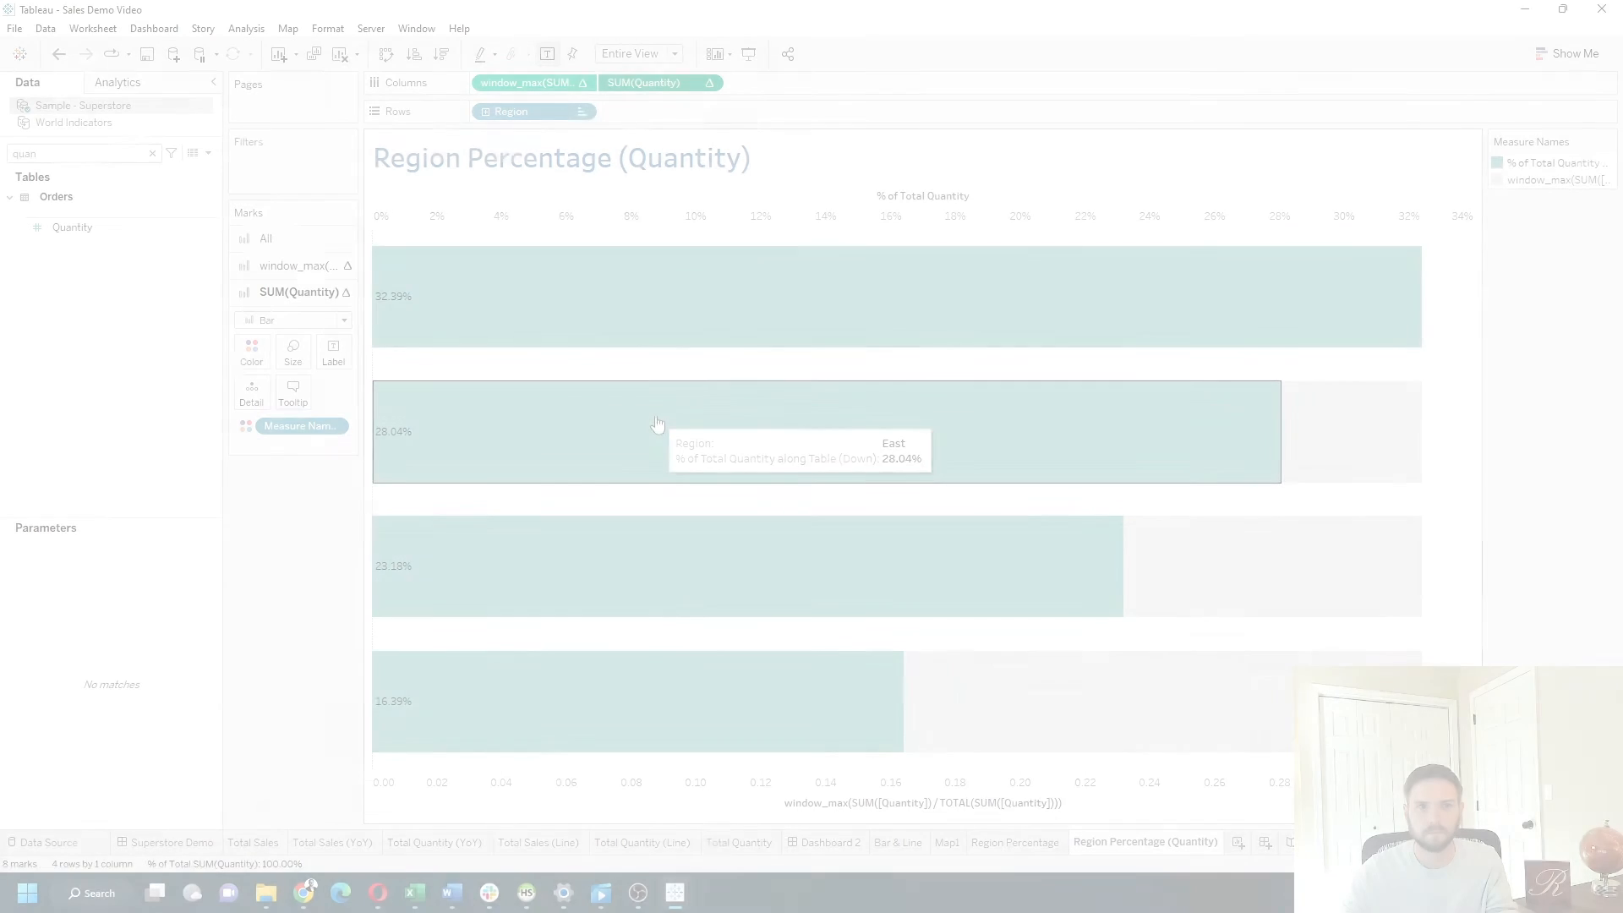
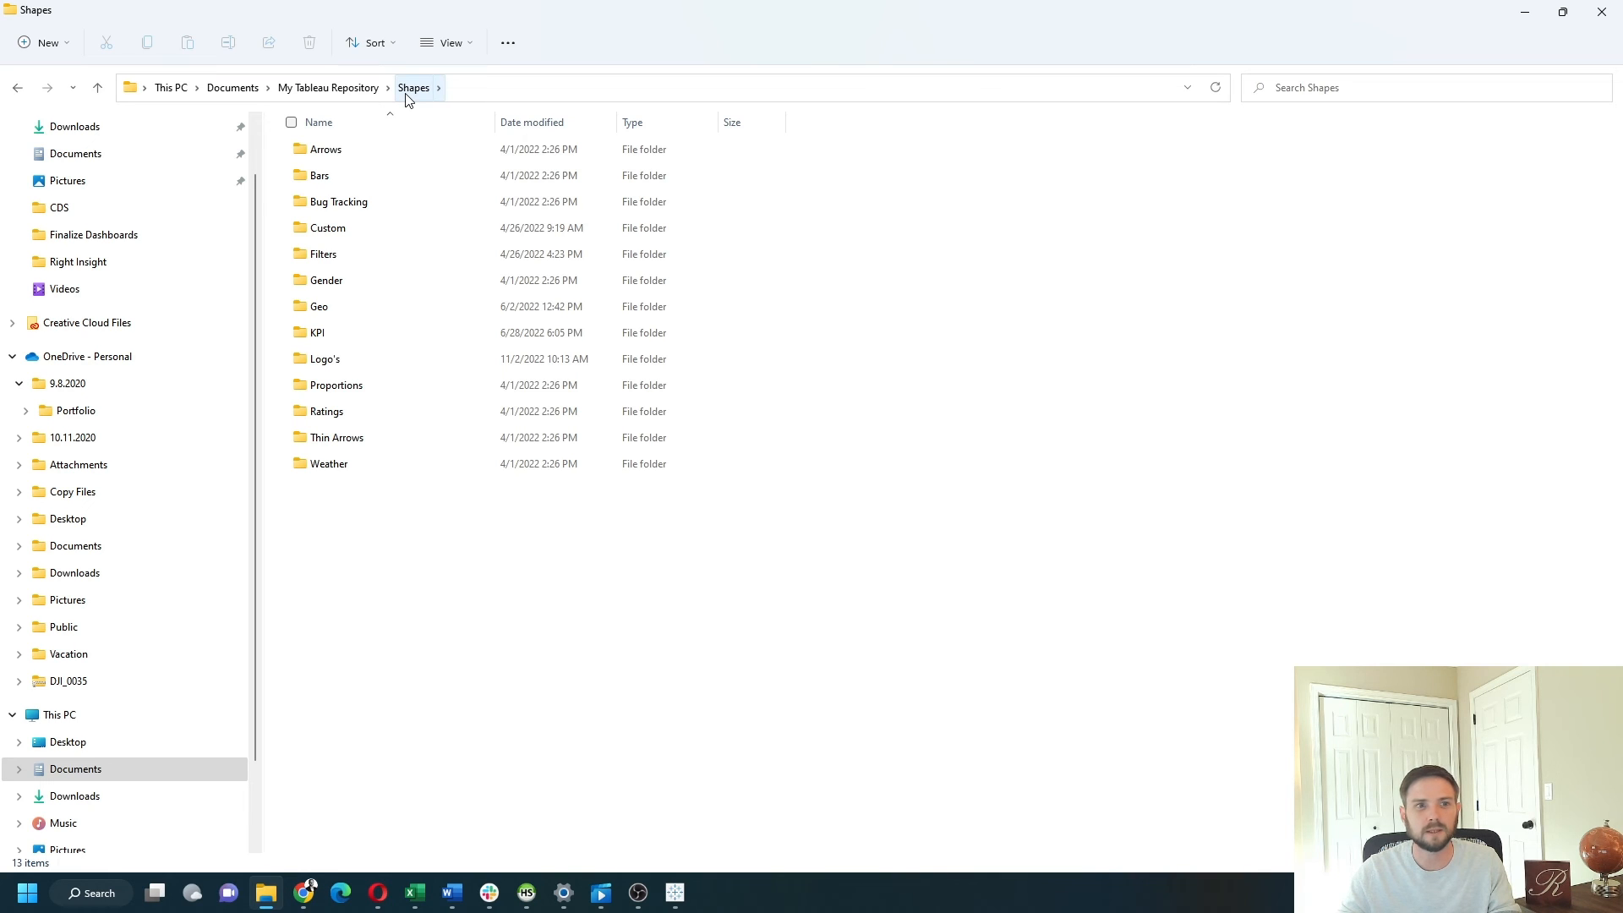
# Step: Open the Geo folder inside the Tableau repository's Shapes folder and examine the East, North, South and West images
pyautogui.click(374, 314)
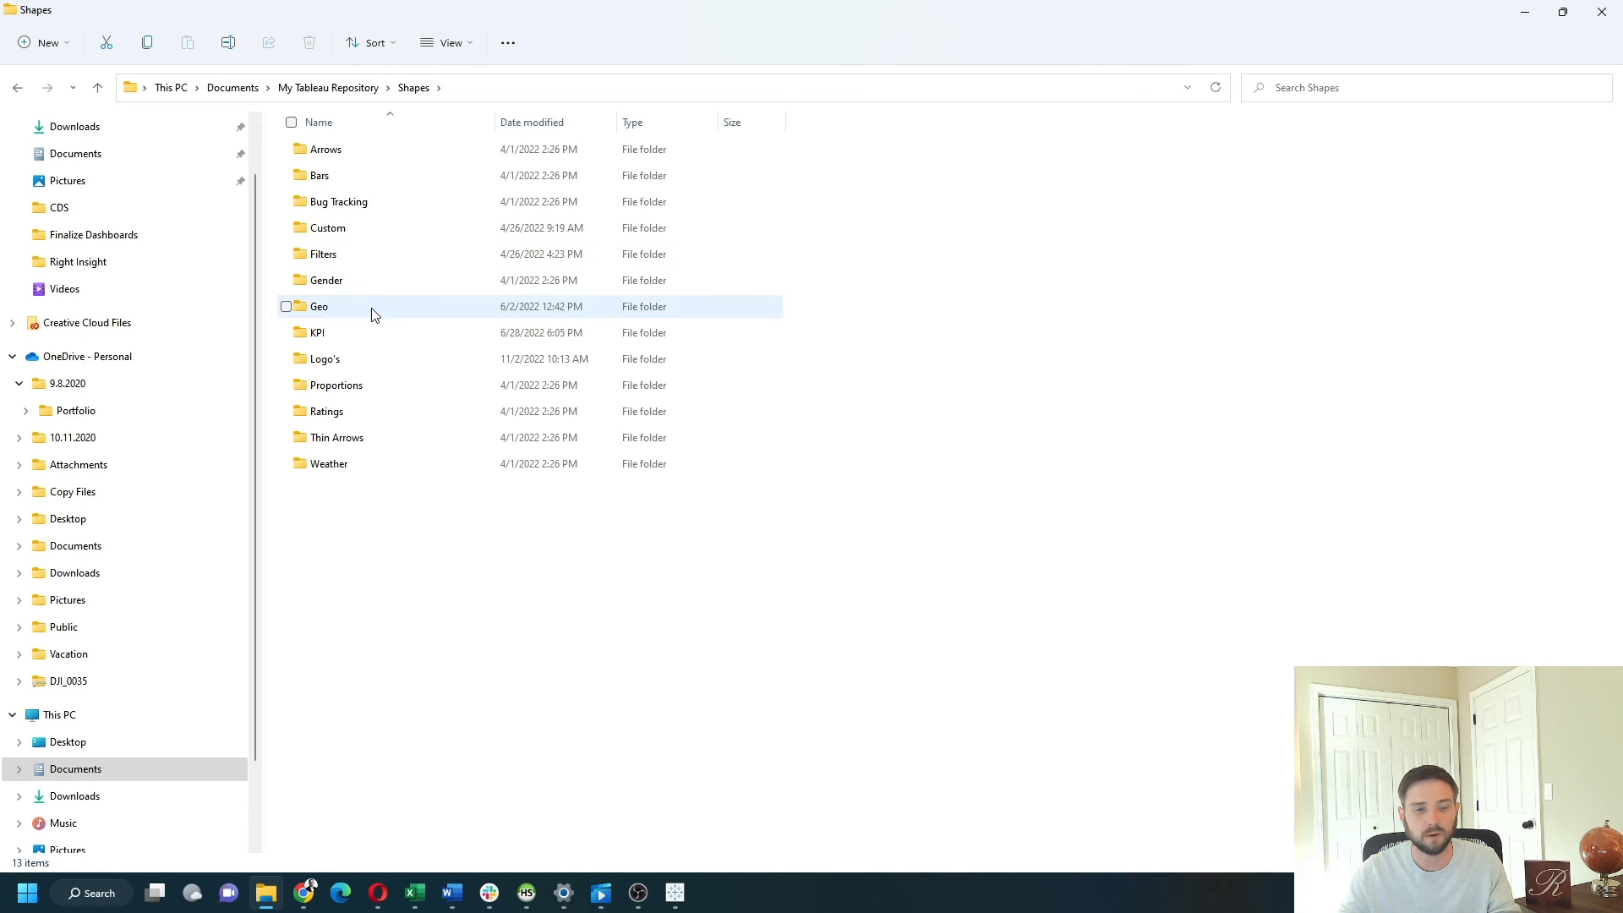
pyautogui.press('Return')
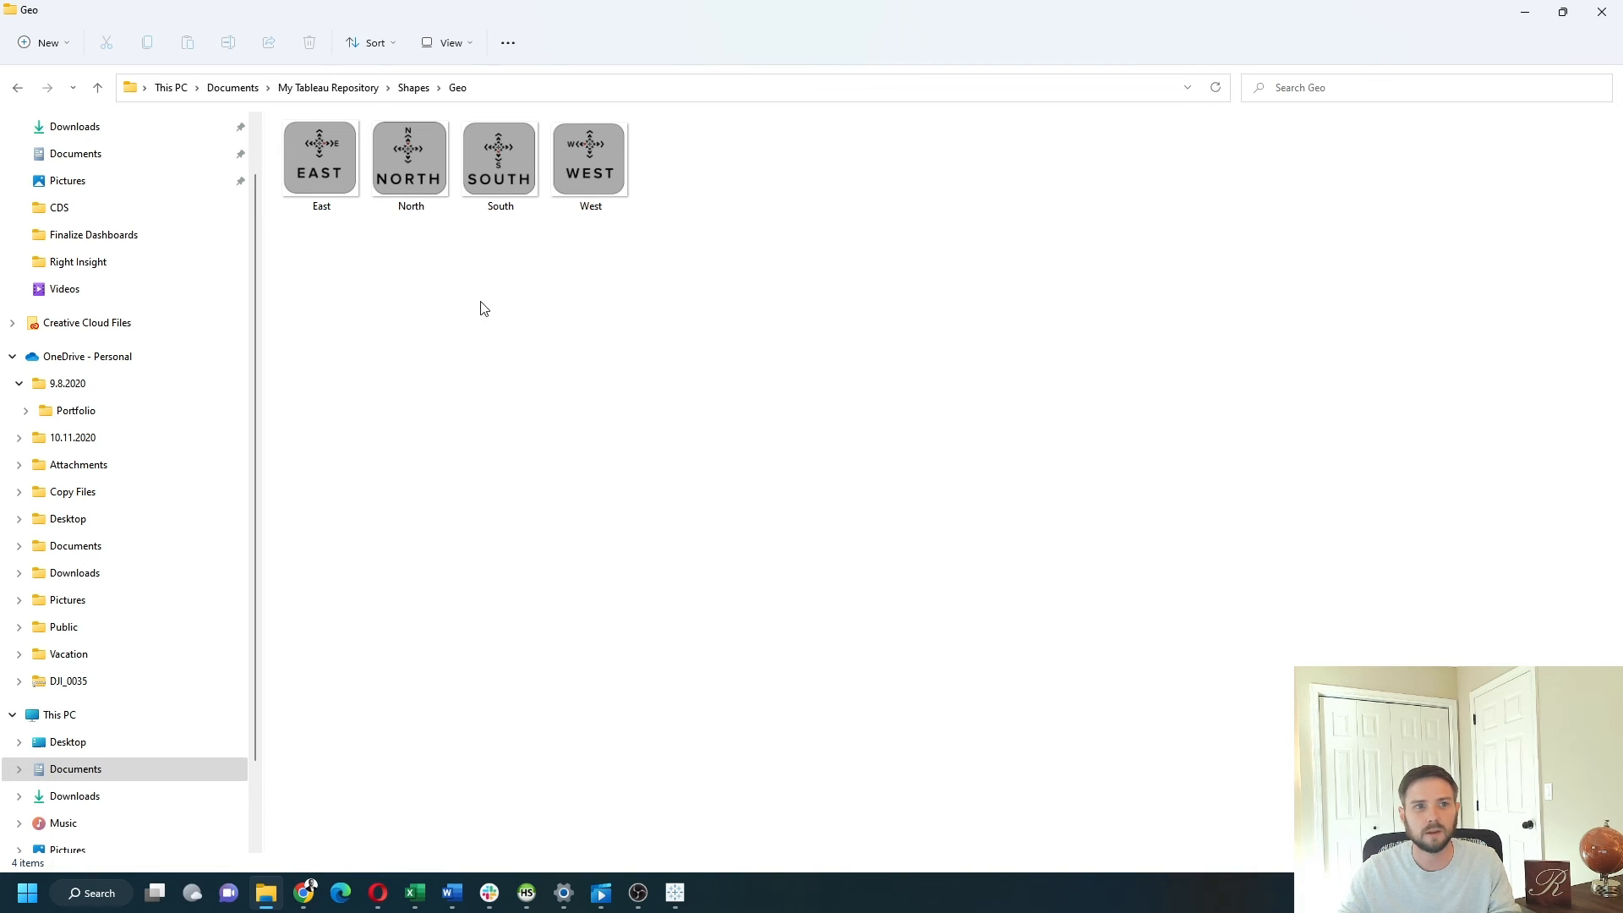
pyautogui.click(346, 174)
pyautogui.click(422, 162)
pyautogui.click(507, 161)
pyautogui.click(611, 159)
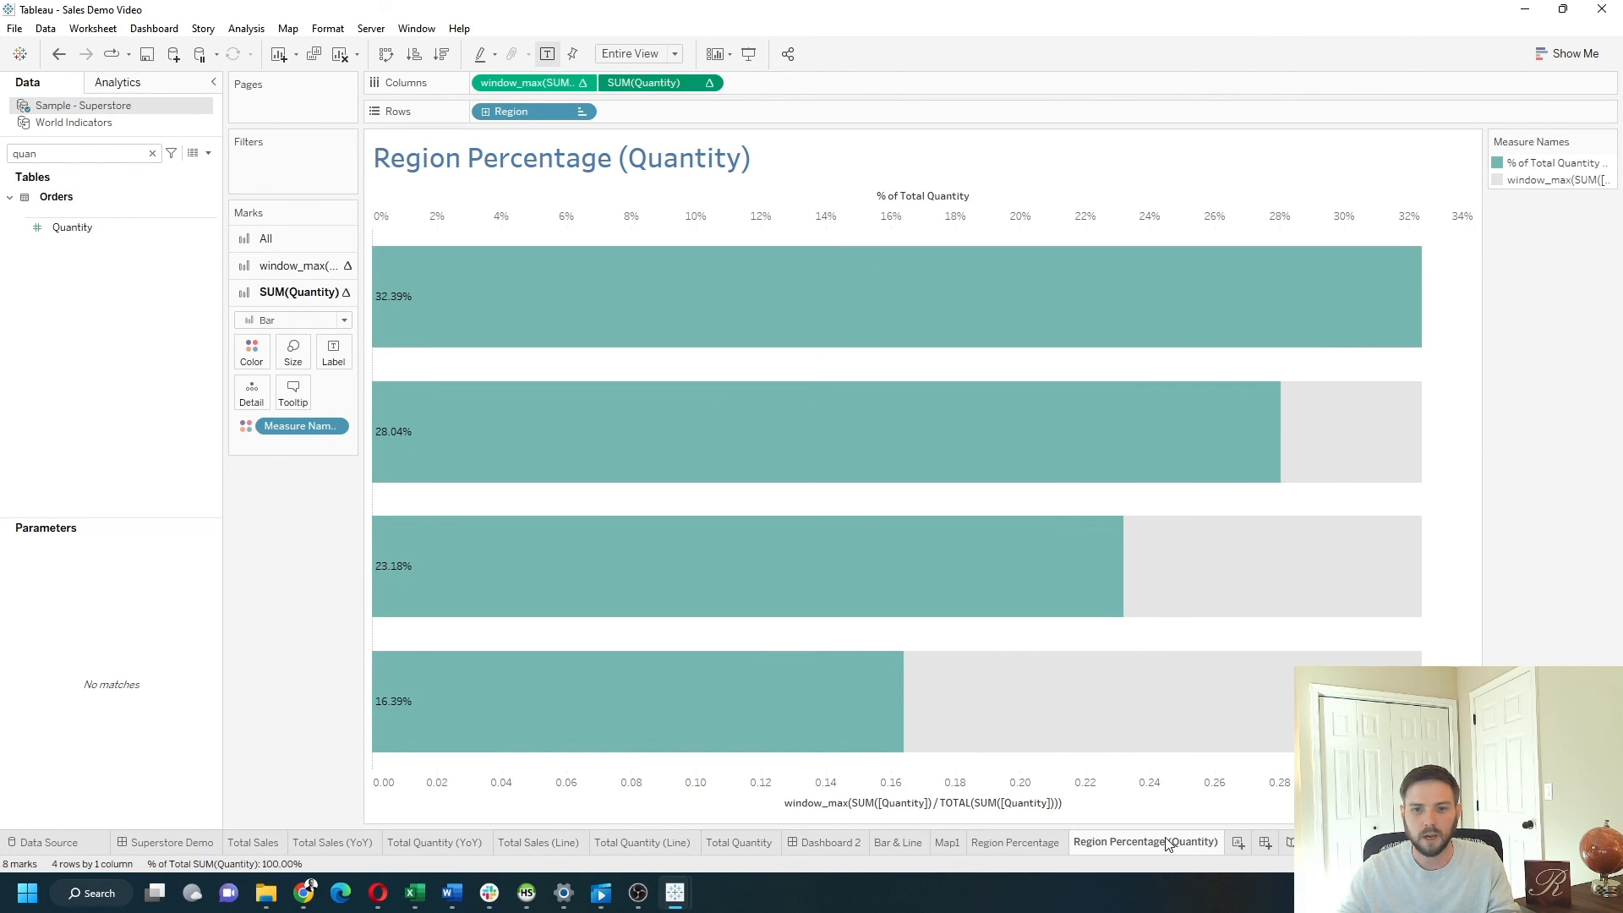
# Step: Duplicate the Region Percentage (Quantity) worksheet
pyautogui.rightClick(1154, 843)
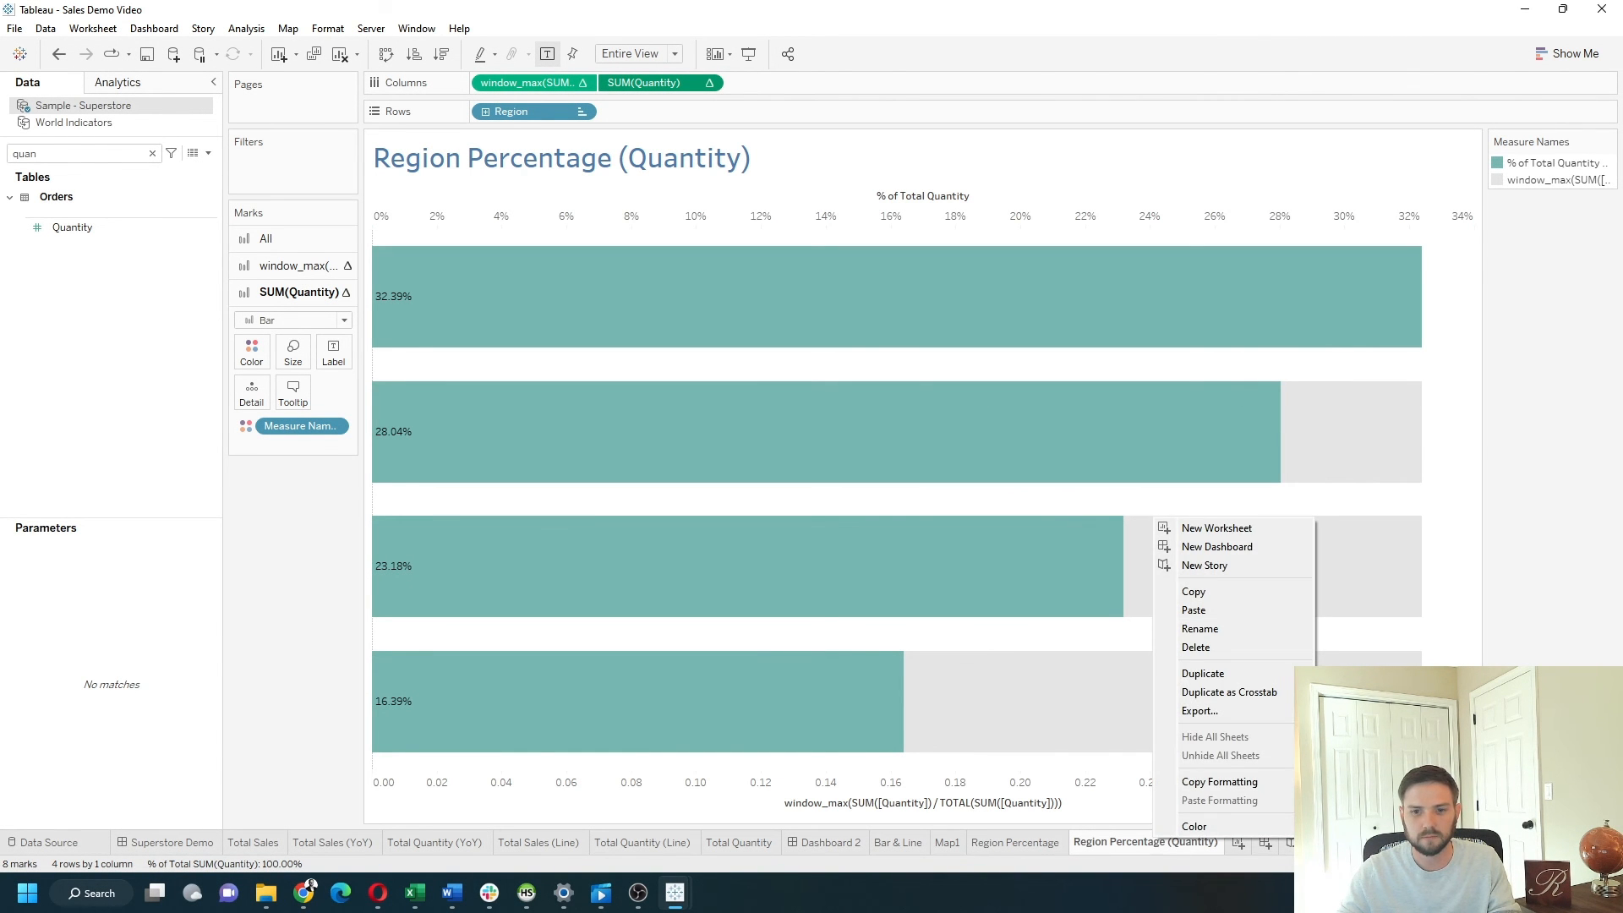
pyautogui.click(1202, 673)
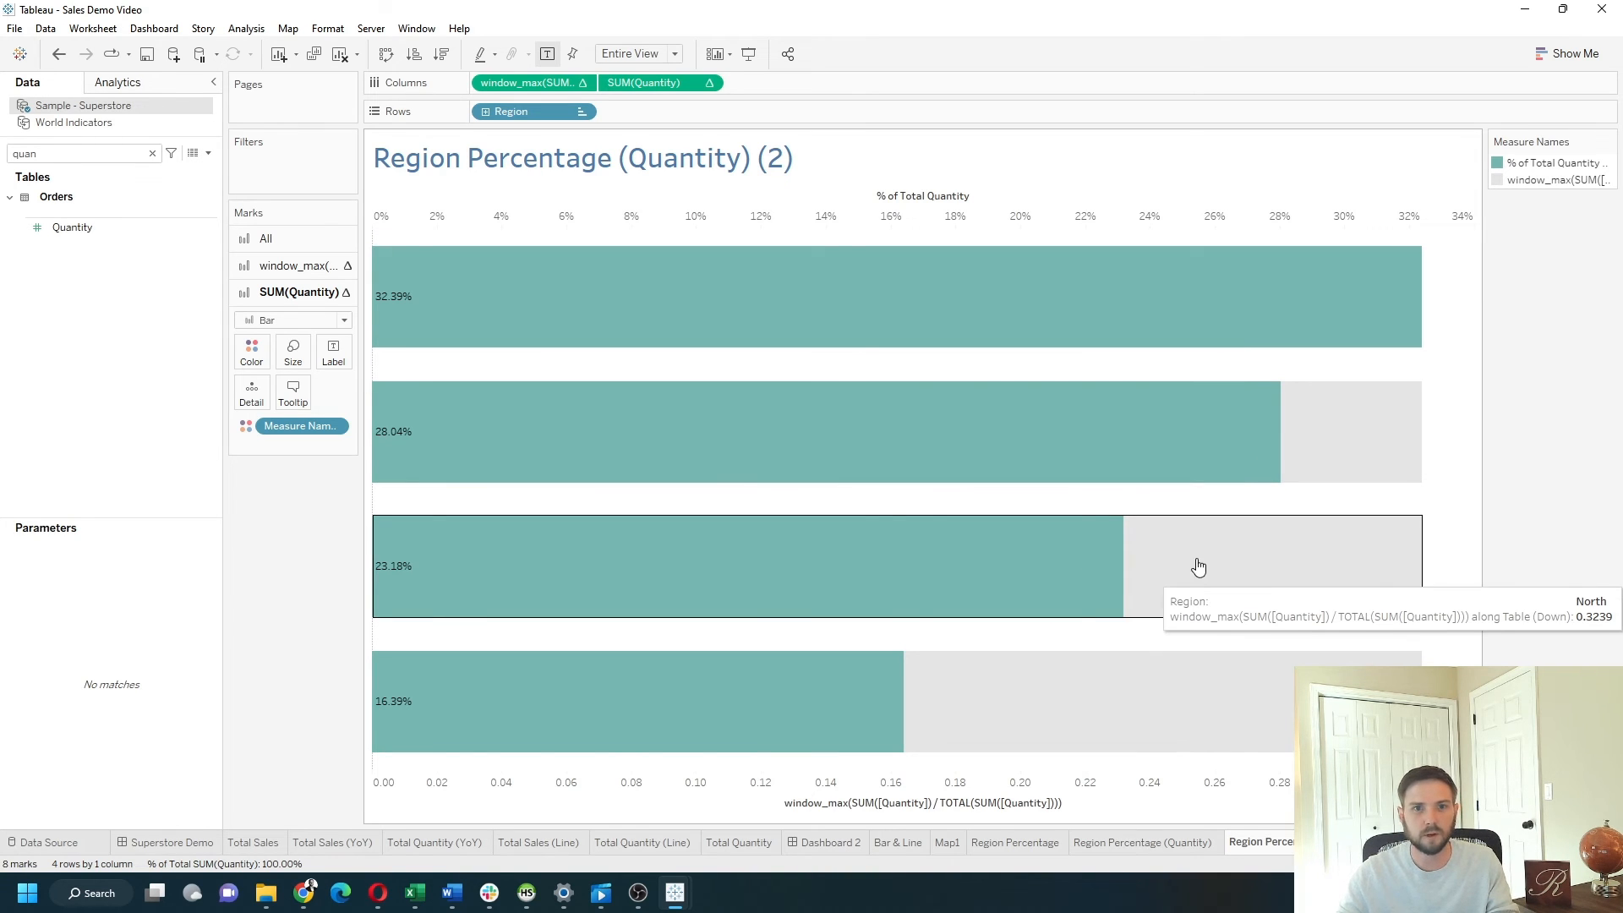
# Step: Remove both measures from Columns in the duplicated Region Percentage (Quantity) sheet and change the mark type to Shape
pyautogui.click(547, 85)
pyautogui.keyDown('ctrl'); pyautogui.click(659, 85); pyautogui.keyUp('ctrl')
pyautogui.press('Delete')
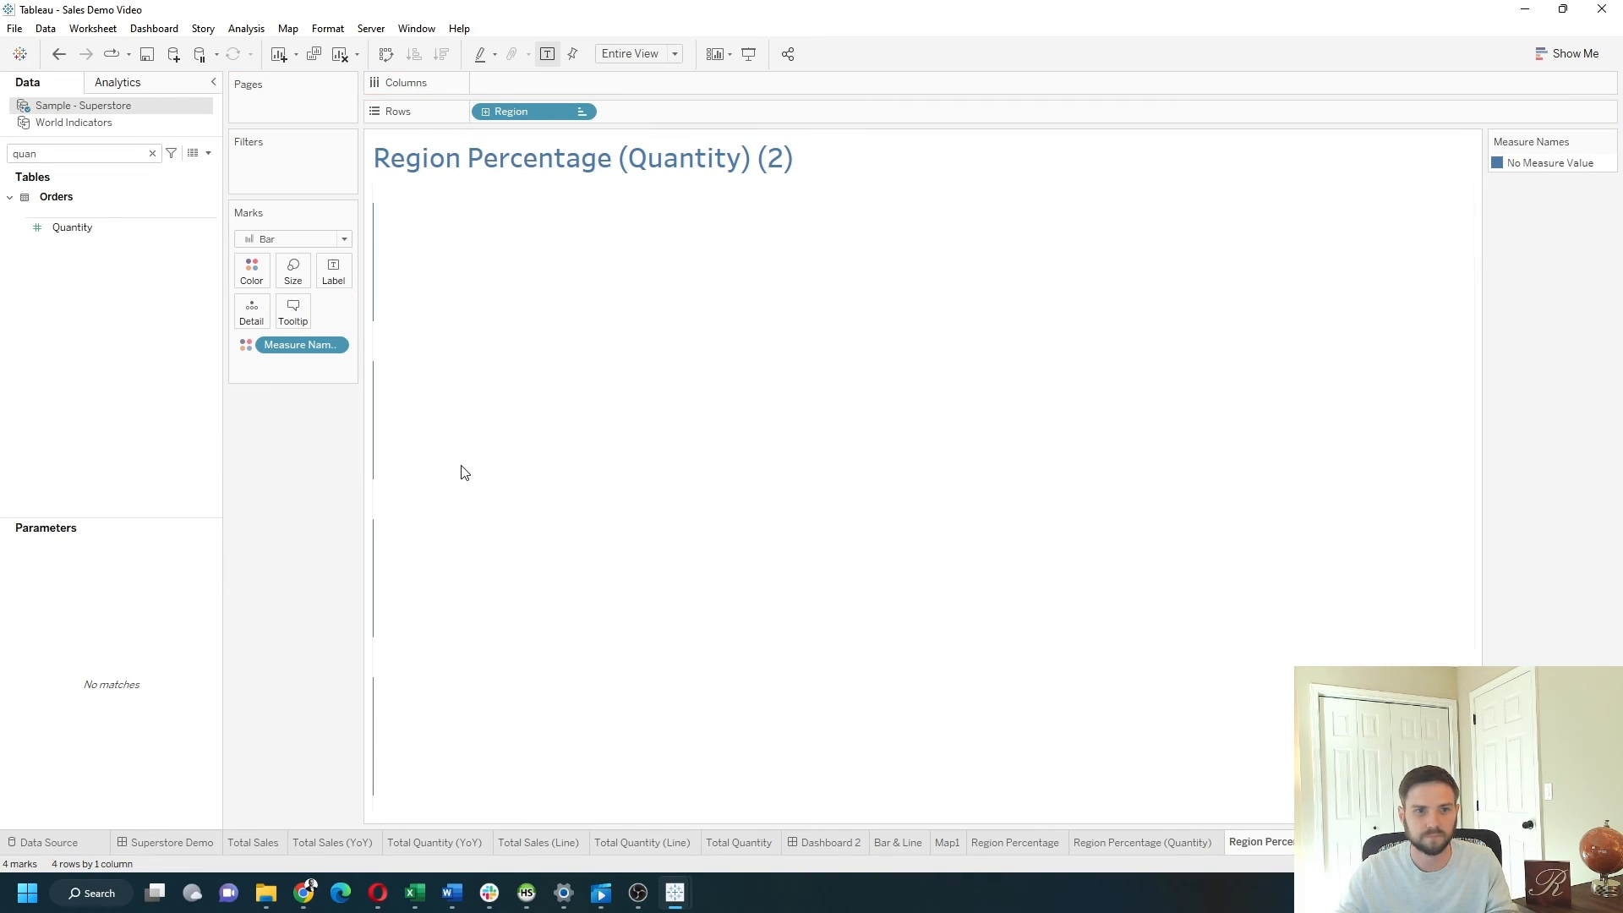
pyautogui.click(288, 238)
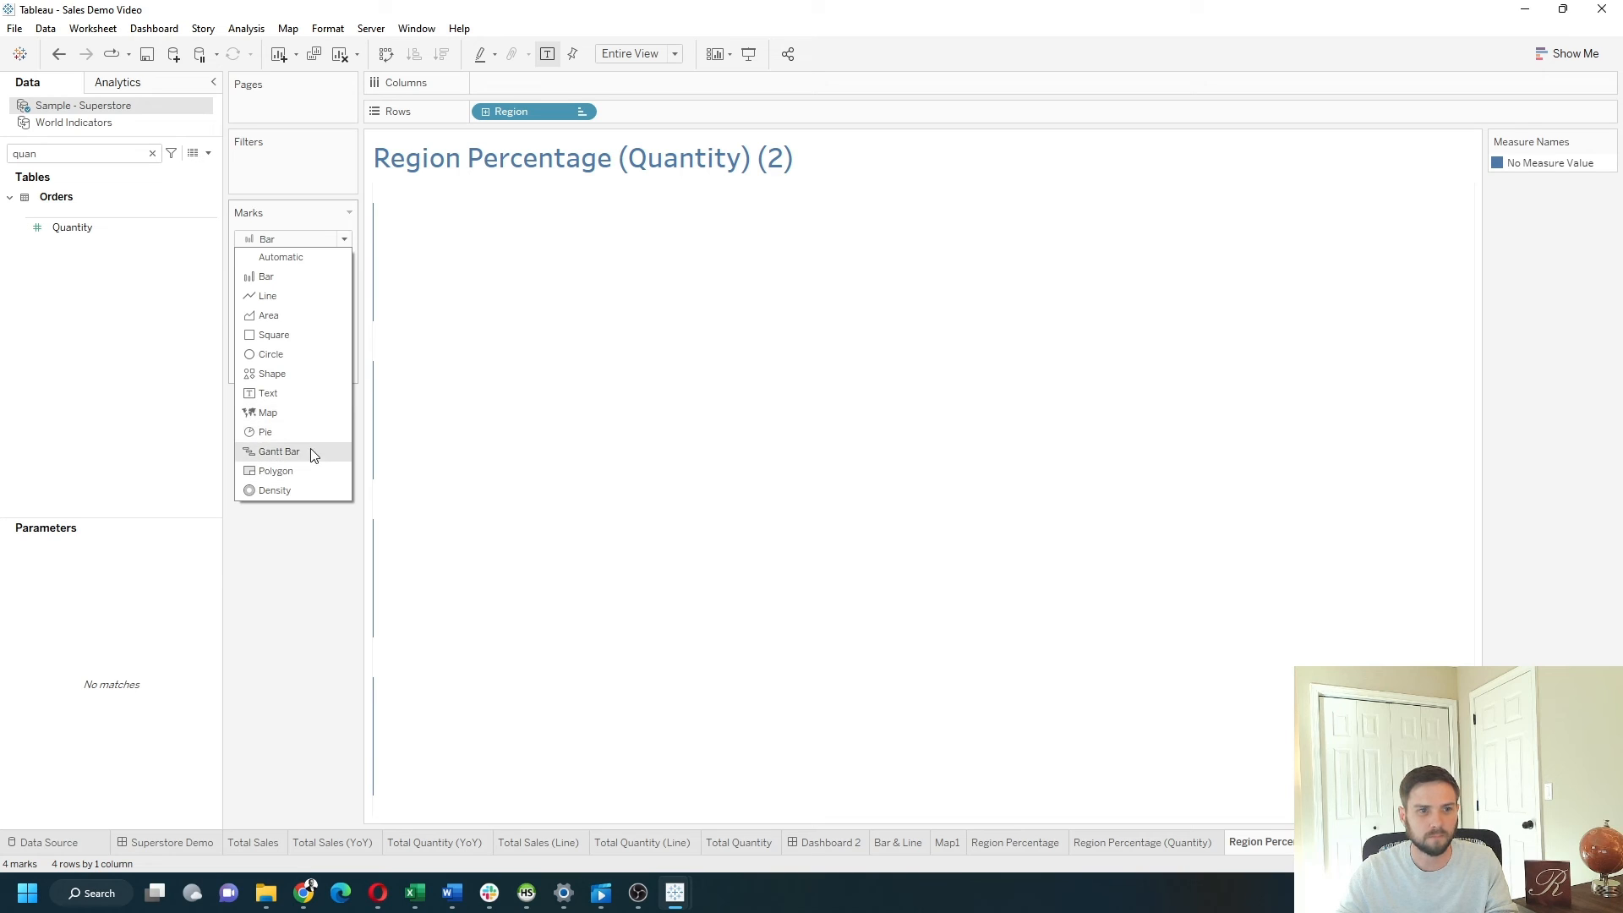
pyautogui.click(272, 374)
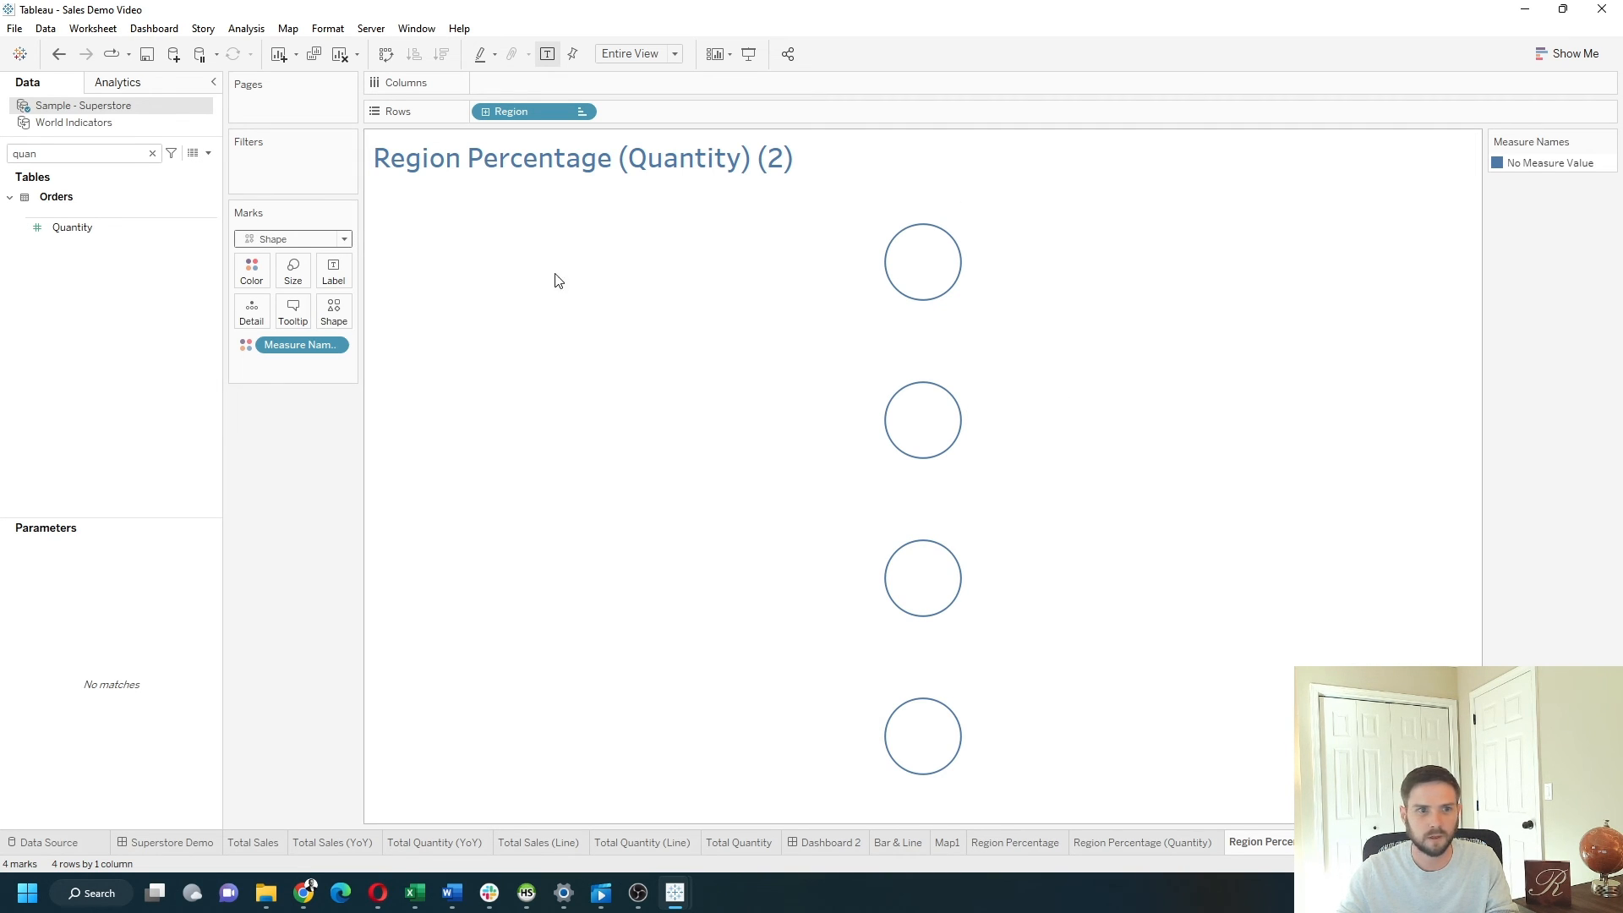
# Step: Select the Geo shape palette for the marks
pyautogui.click(351, 315)
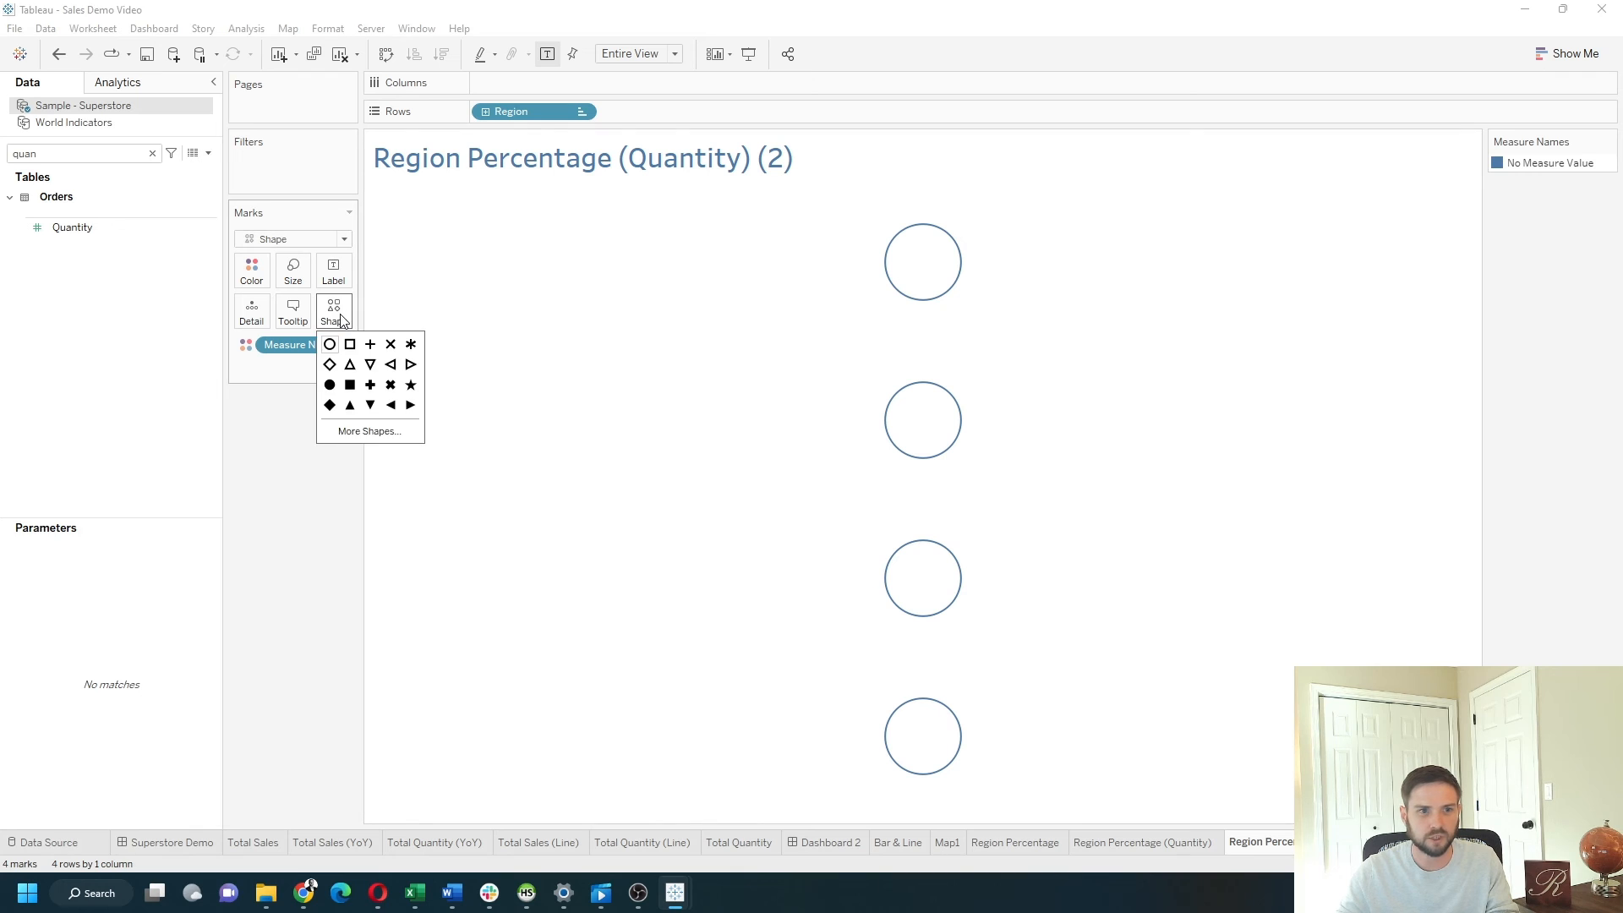
pyautogui.click(396, 434)
pyautogui.click(840, 297)
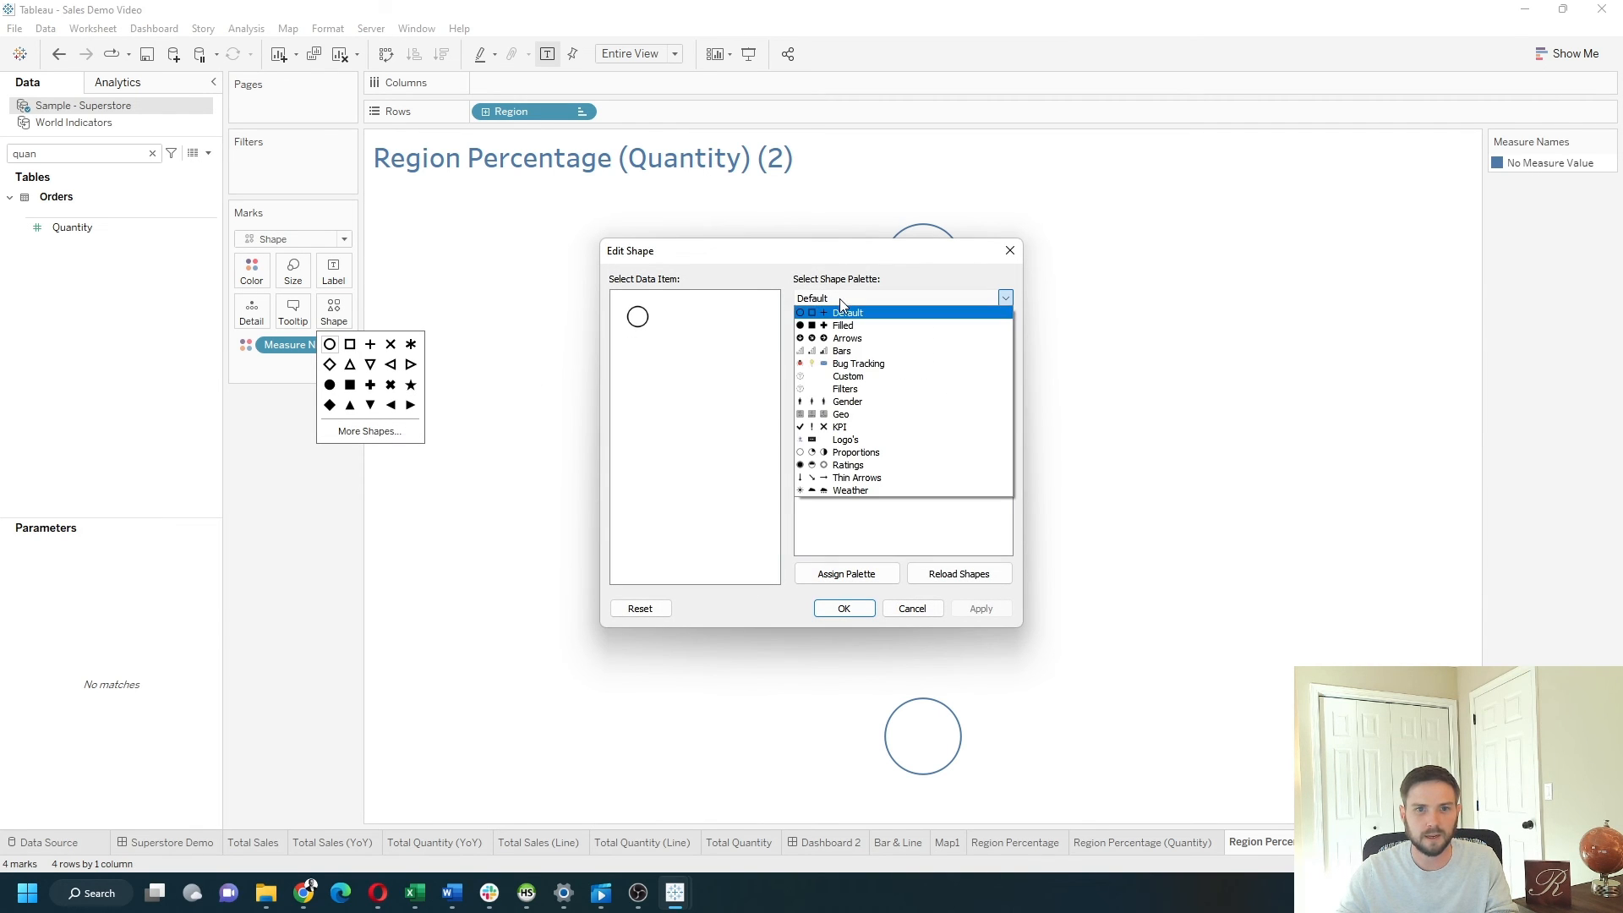
pyautogui.click(874, 420)
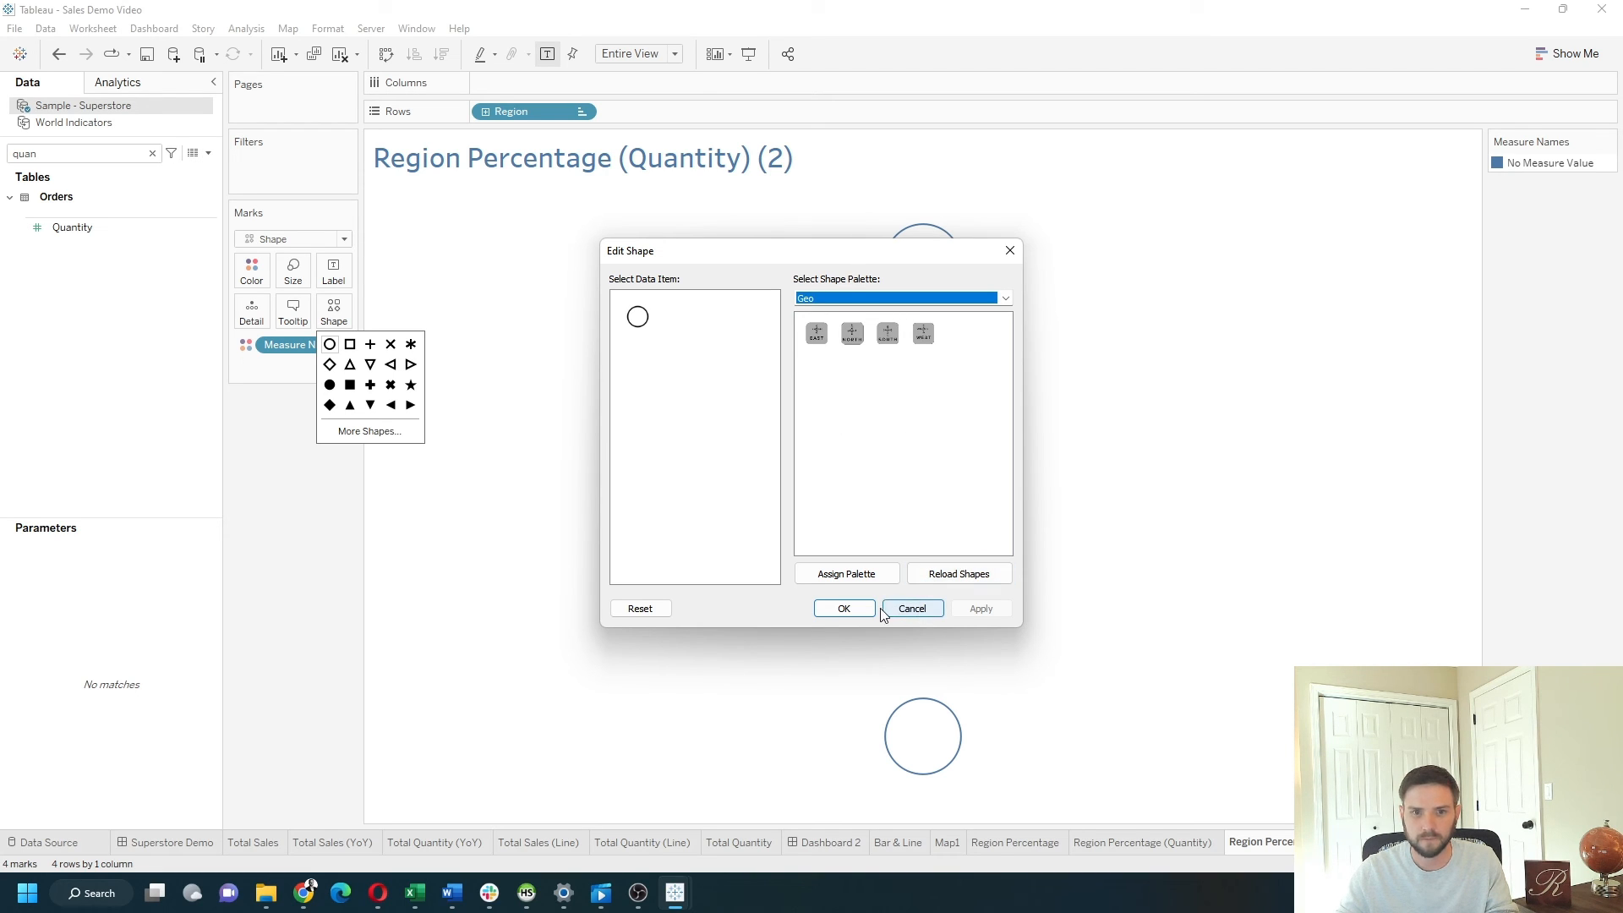
pyautogui.click(845, 608)
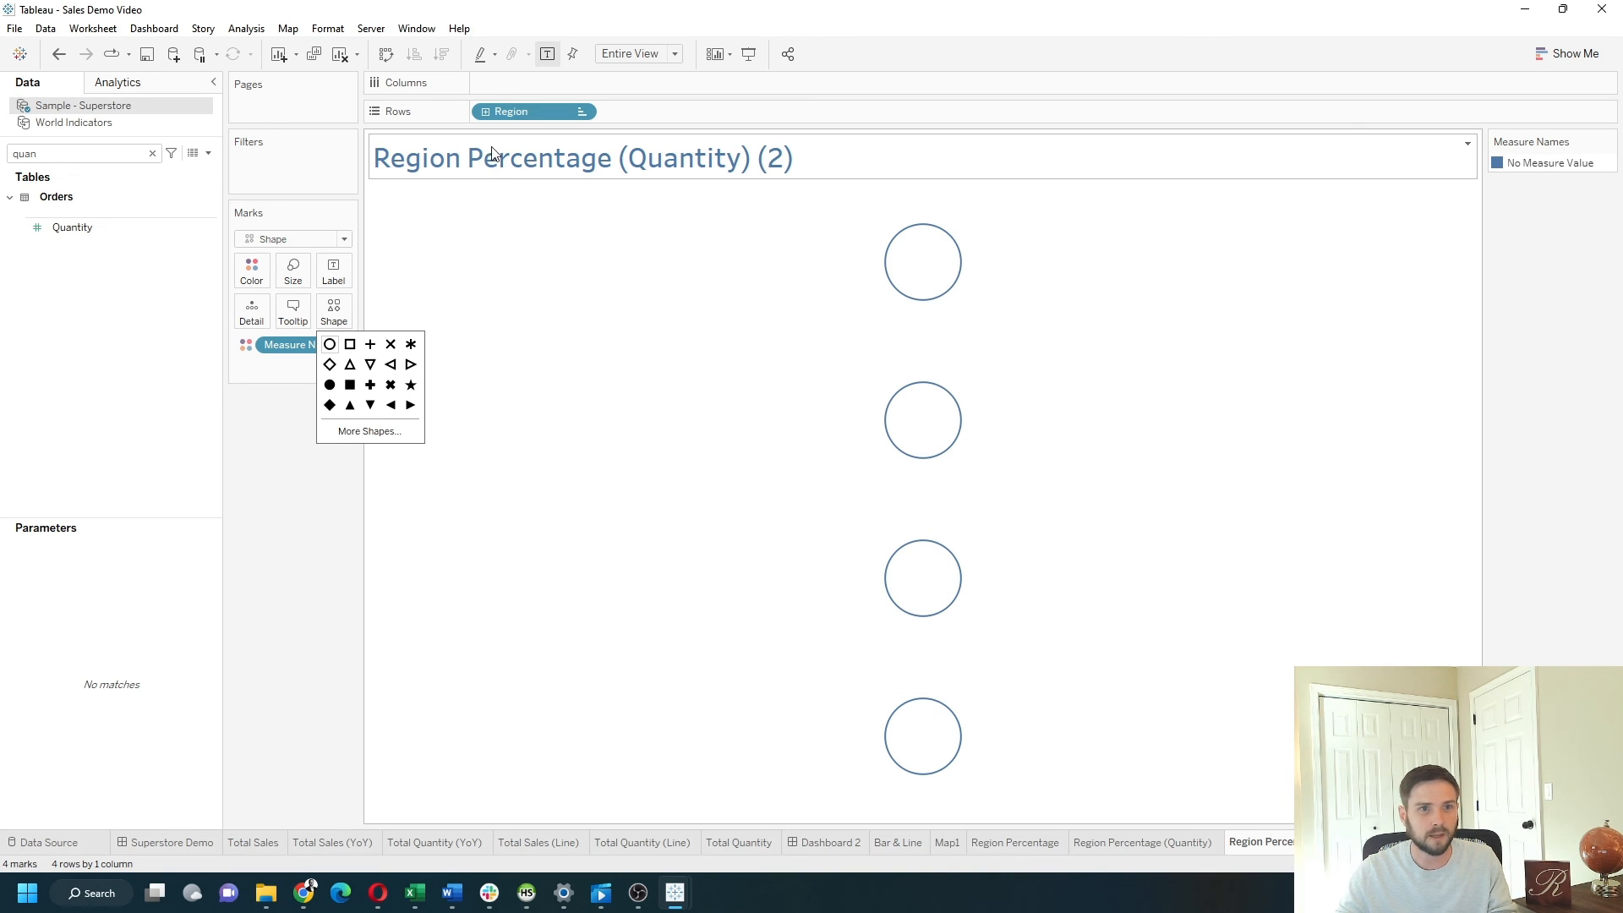
# Step: Assign Region to the mark shape with the Geo palette and remove Measure Names from the mark color
pyautogui.moveTo(500, 110); pyautogui.dragTo(333, 312)
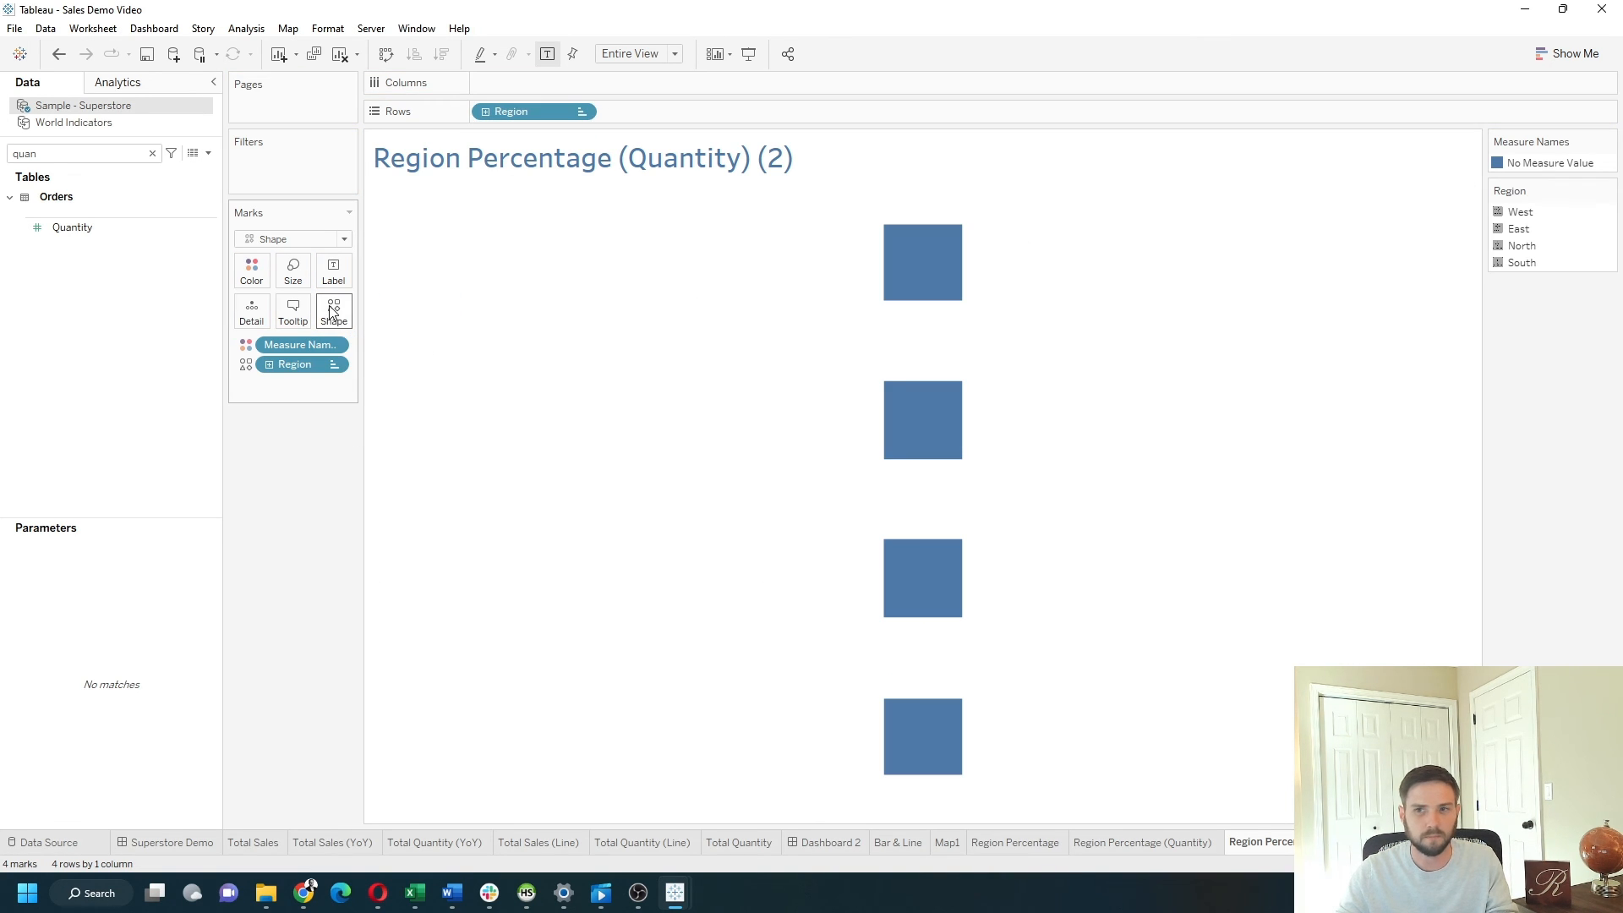
pyautogui.click(336, 321)
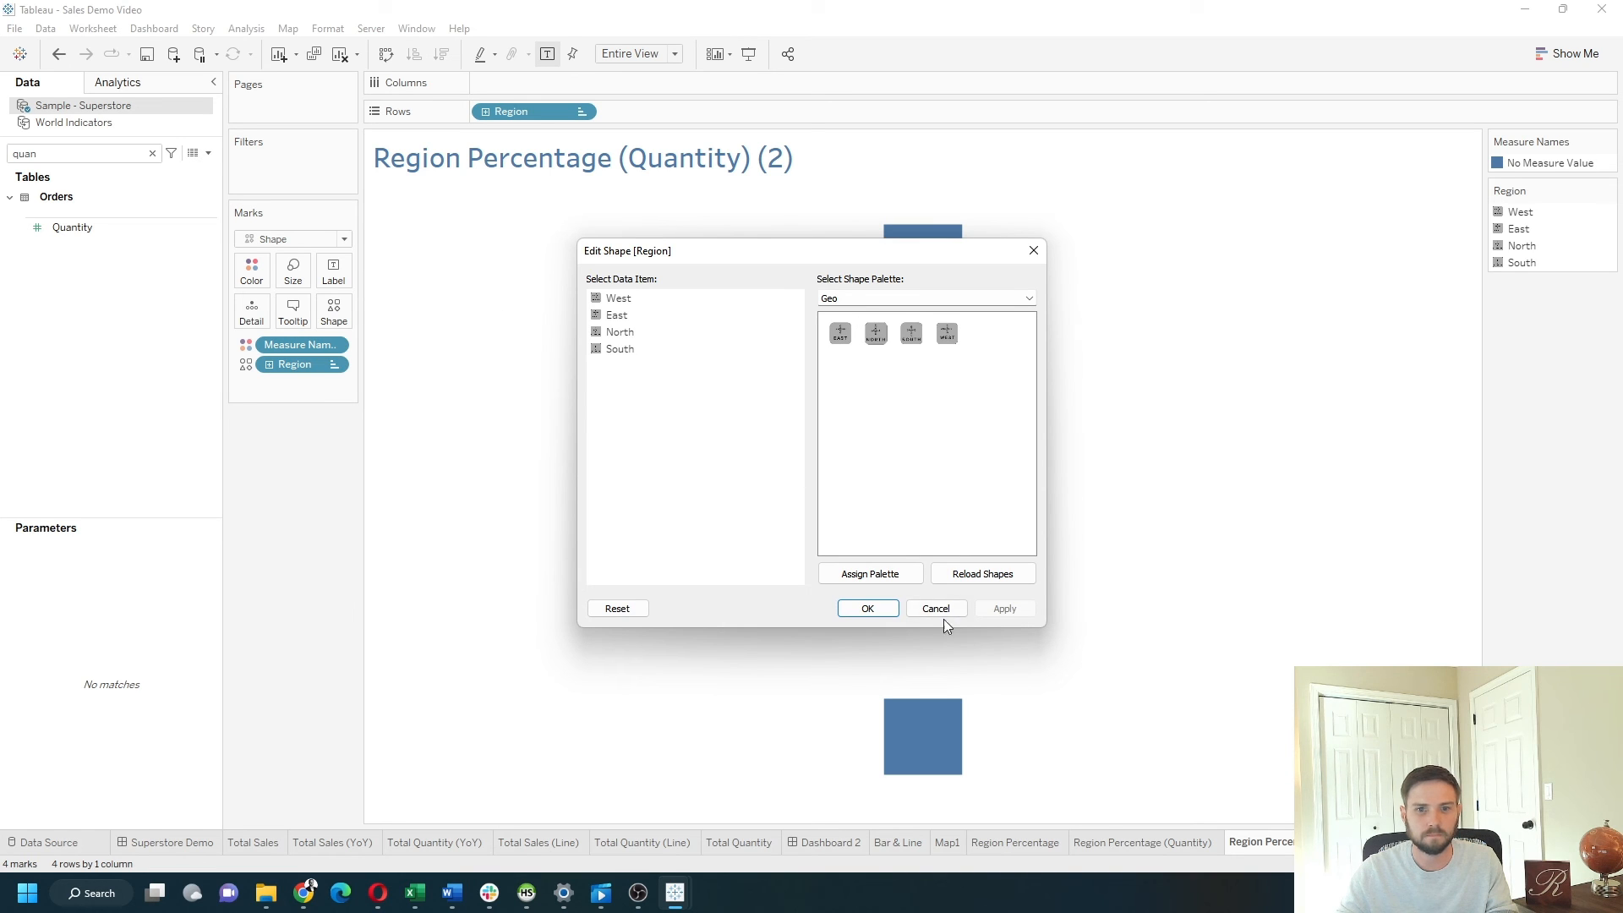
pyautogui.click(867, 607)
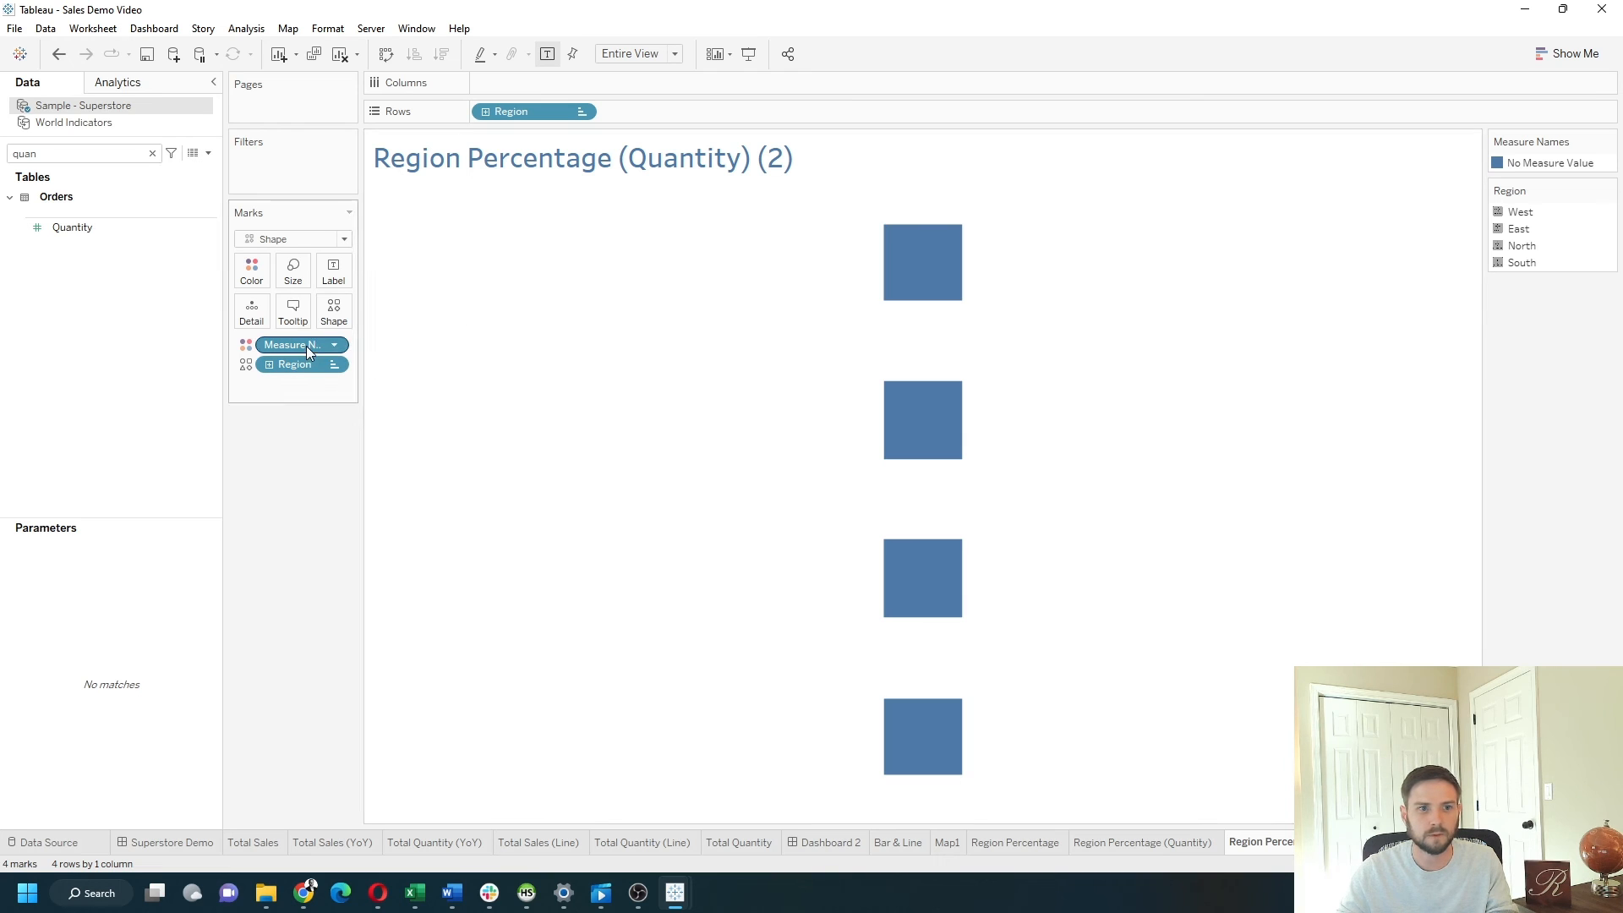
pyautogui.moveTo(306, 346); pyautogui.dragTo(566, 358)
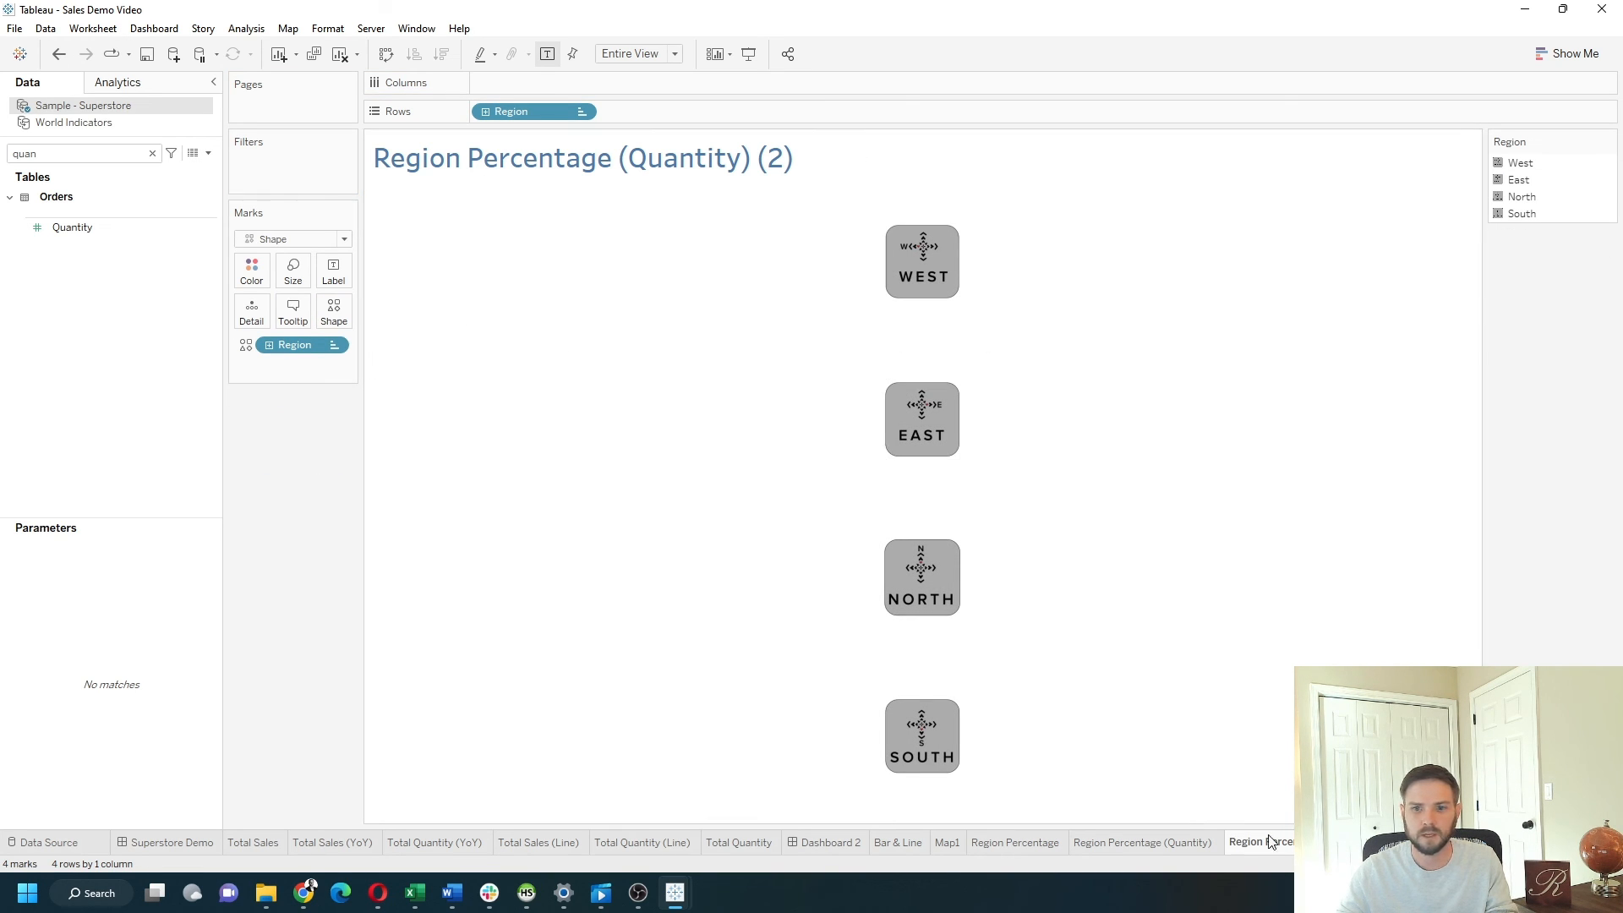
# Step: Duplicate the region shapes worksheet
pyautogui.rightClick(1302, 841)
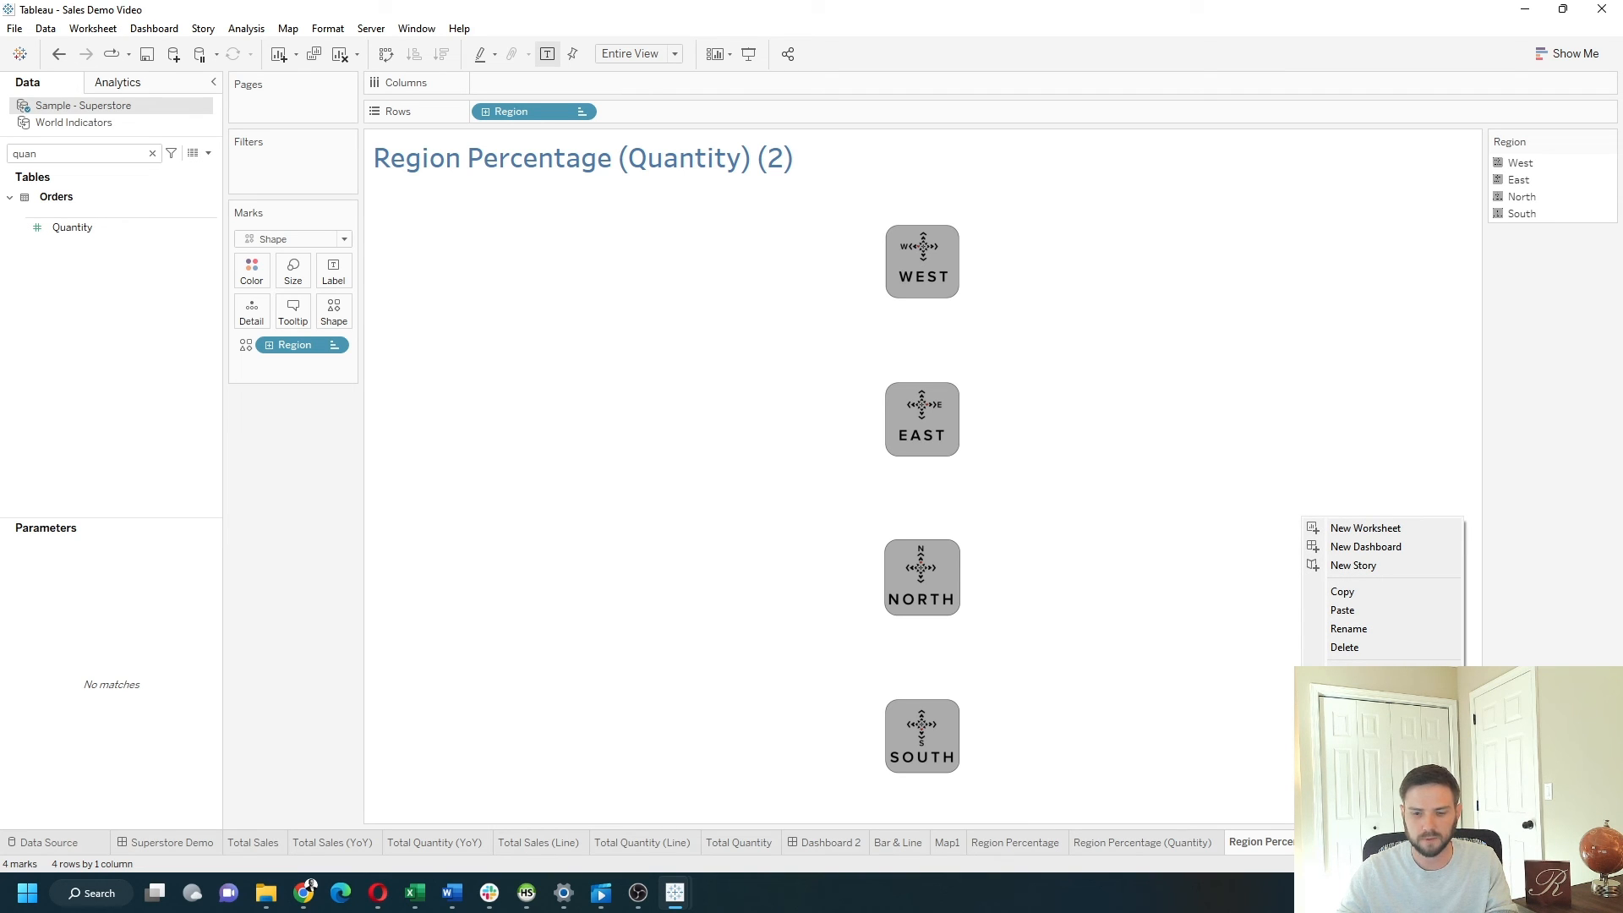
pyautogui.click(1352, 674)
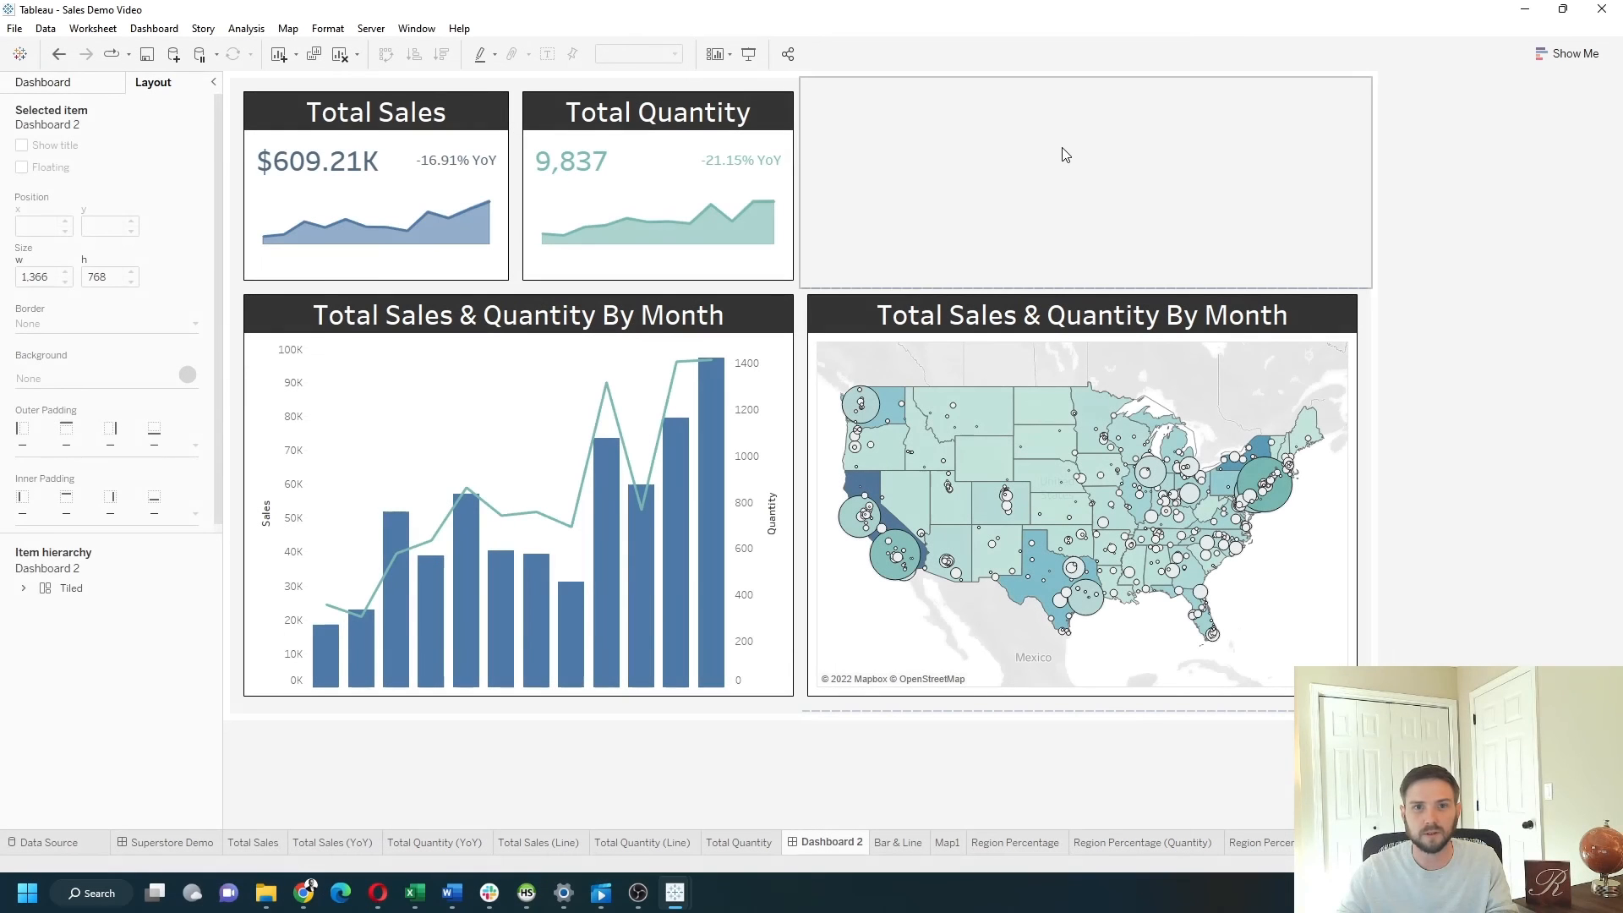
# Step: Add two floating horizontal containers side by side over the map's upper part on Dashboard 2 and narrow the first one
pyautogui.click(78, 85)
pyautogui.moveTo(55, 655); pyautogui.dragTo(782, 237)
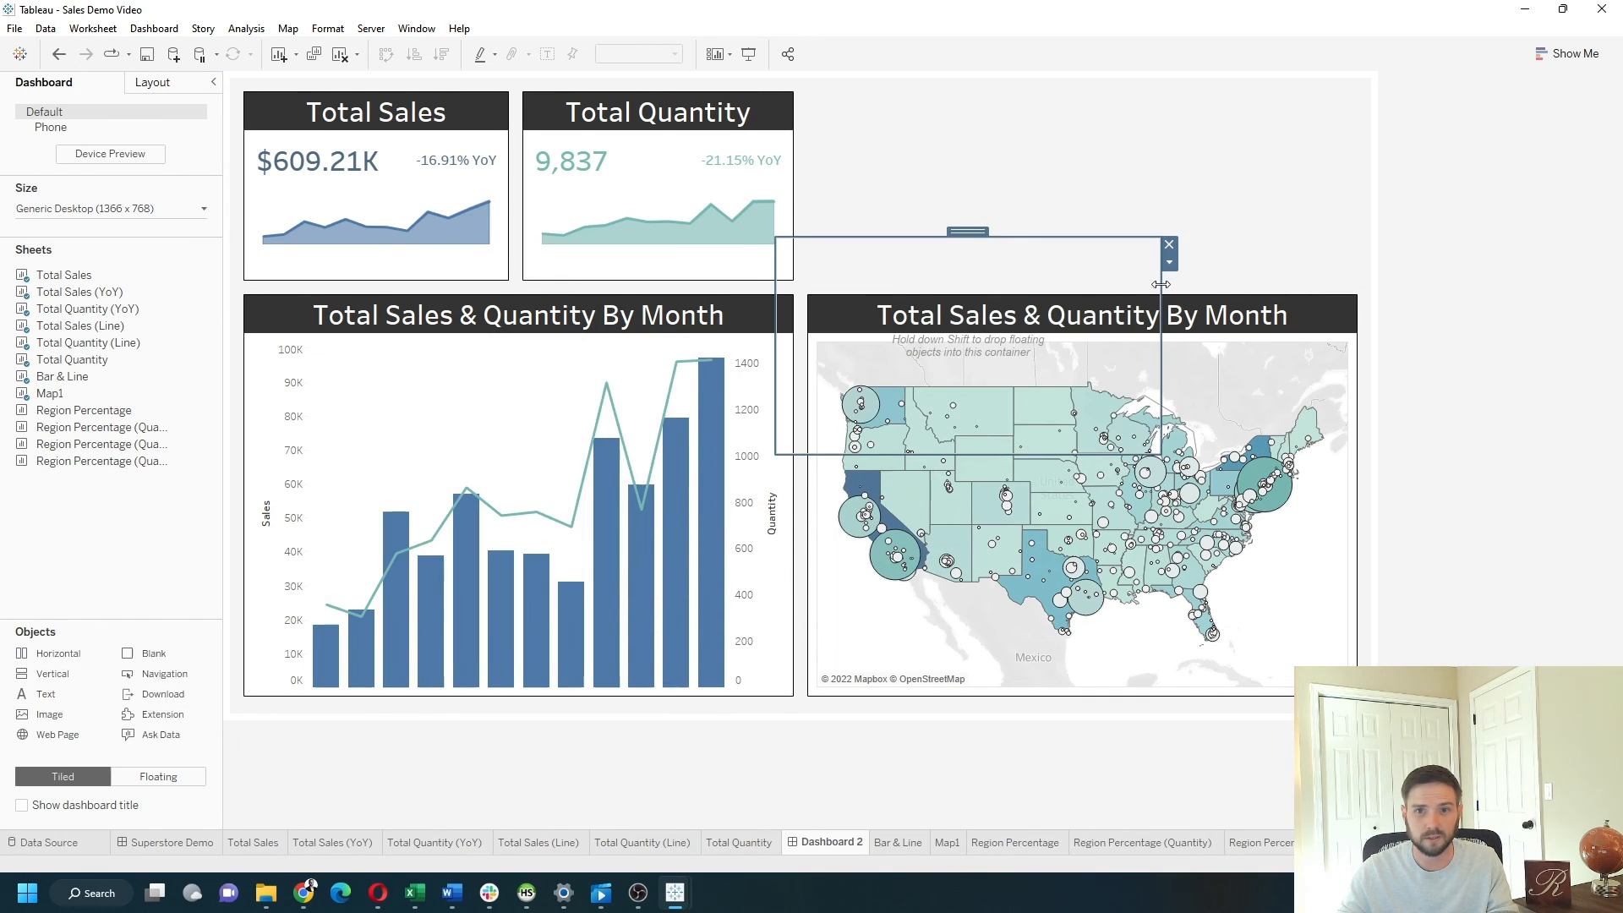
pyautogui.moveTo(1161, 284); pyautogui.dragTo(1042, 285)
pyautogui.moveTo(52, 655); pyautogui.dragTo(1066, 231)
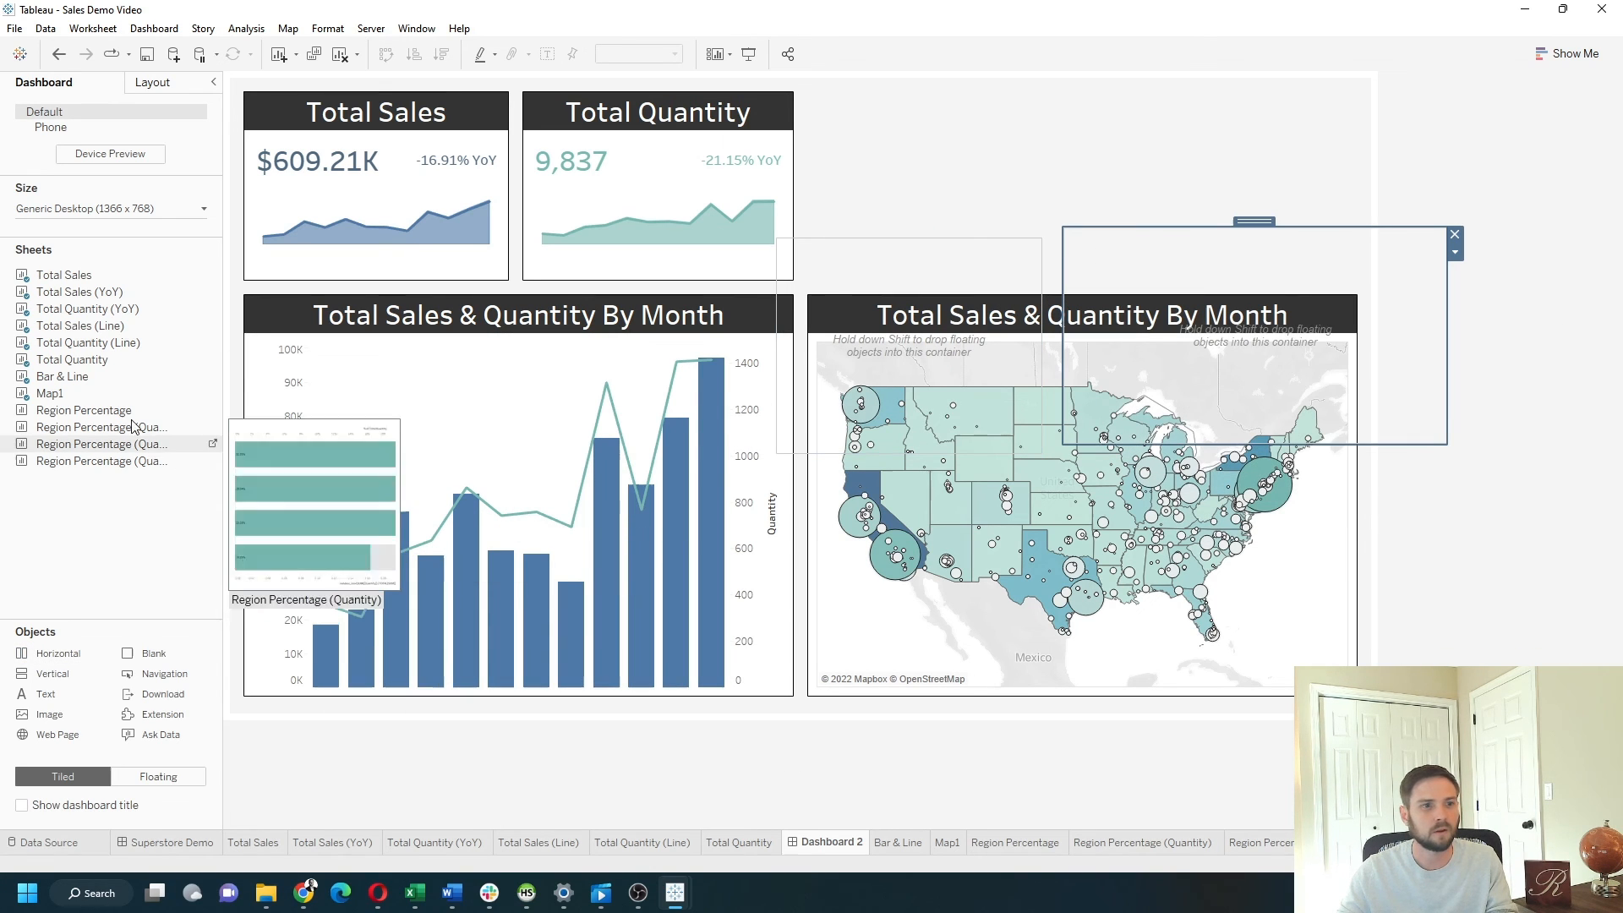
# Step: Place the Region Percentage sheet in the first floating container and add a region shapes sheet to the left of its bars
pyautogui.moveTo(116, 410); pyautogui.dragTo(906, 342)
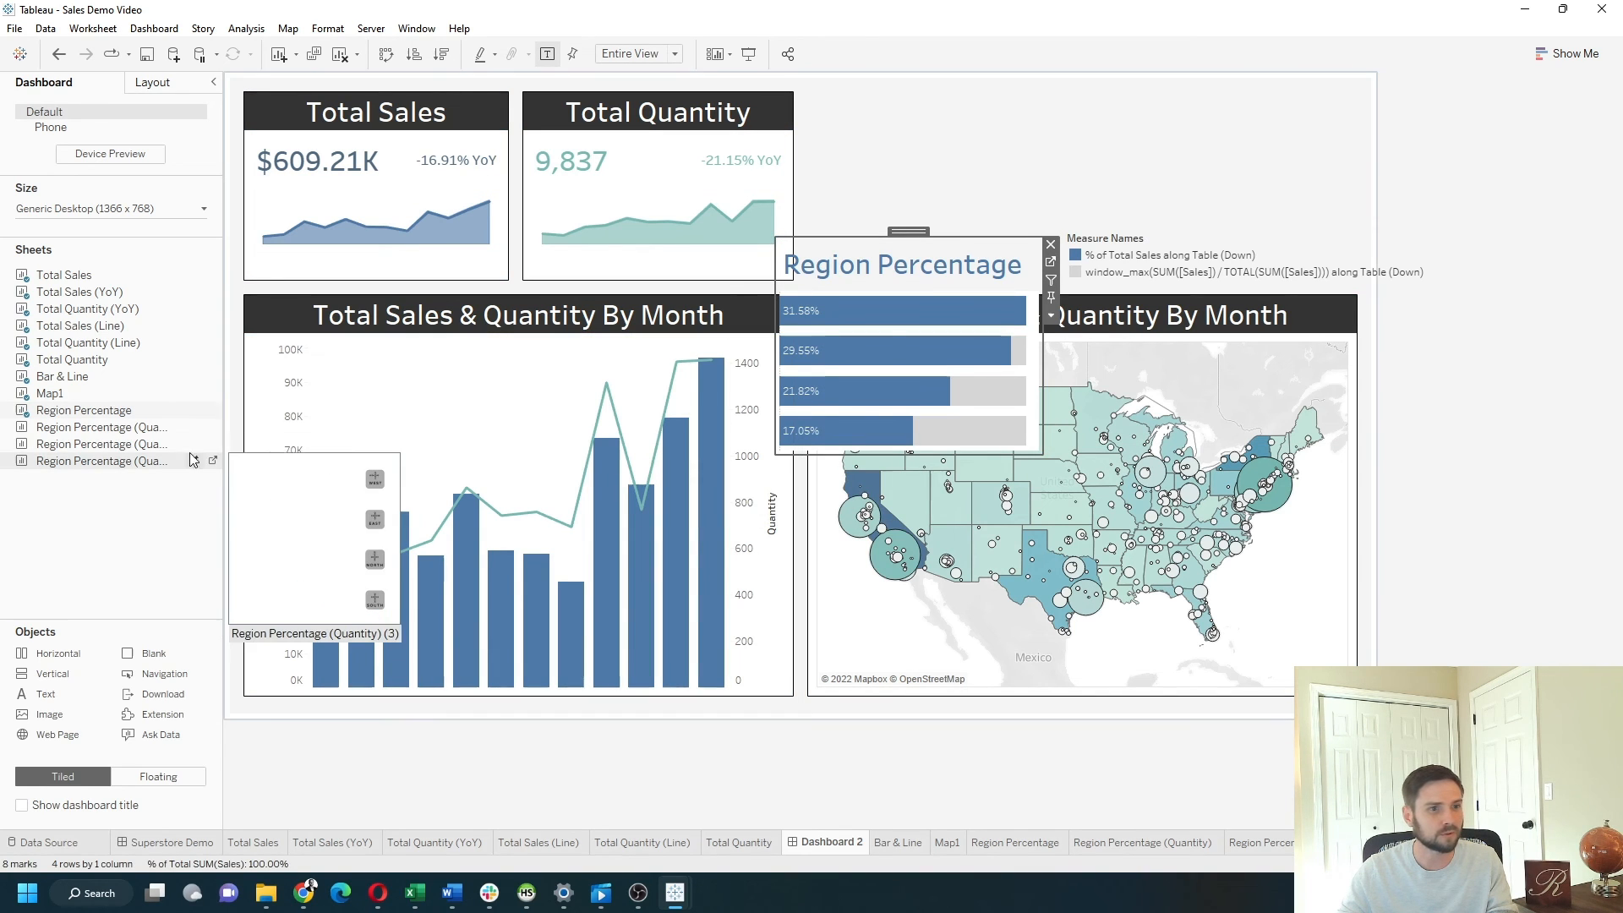
pyautogui.moveTo(169, 455)
pyautogui.moveTo(169, 454); pyautogui.dragTo(803, 351)
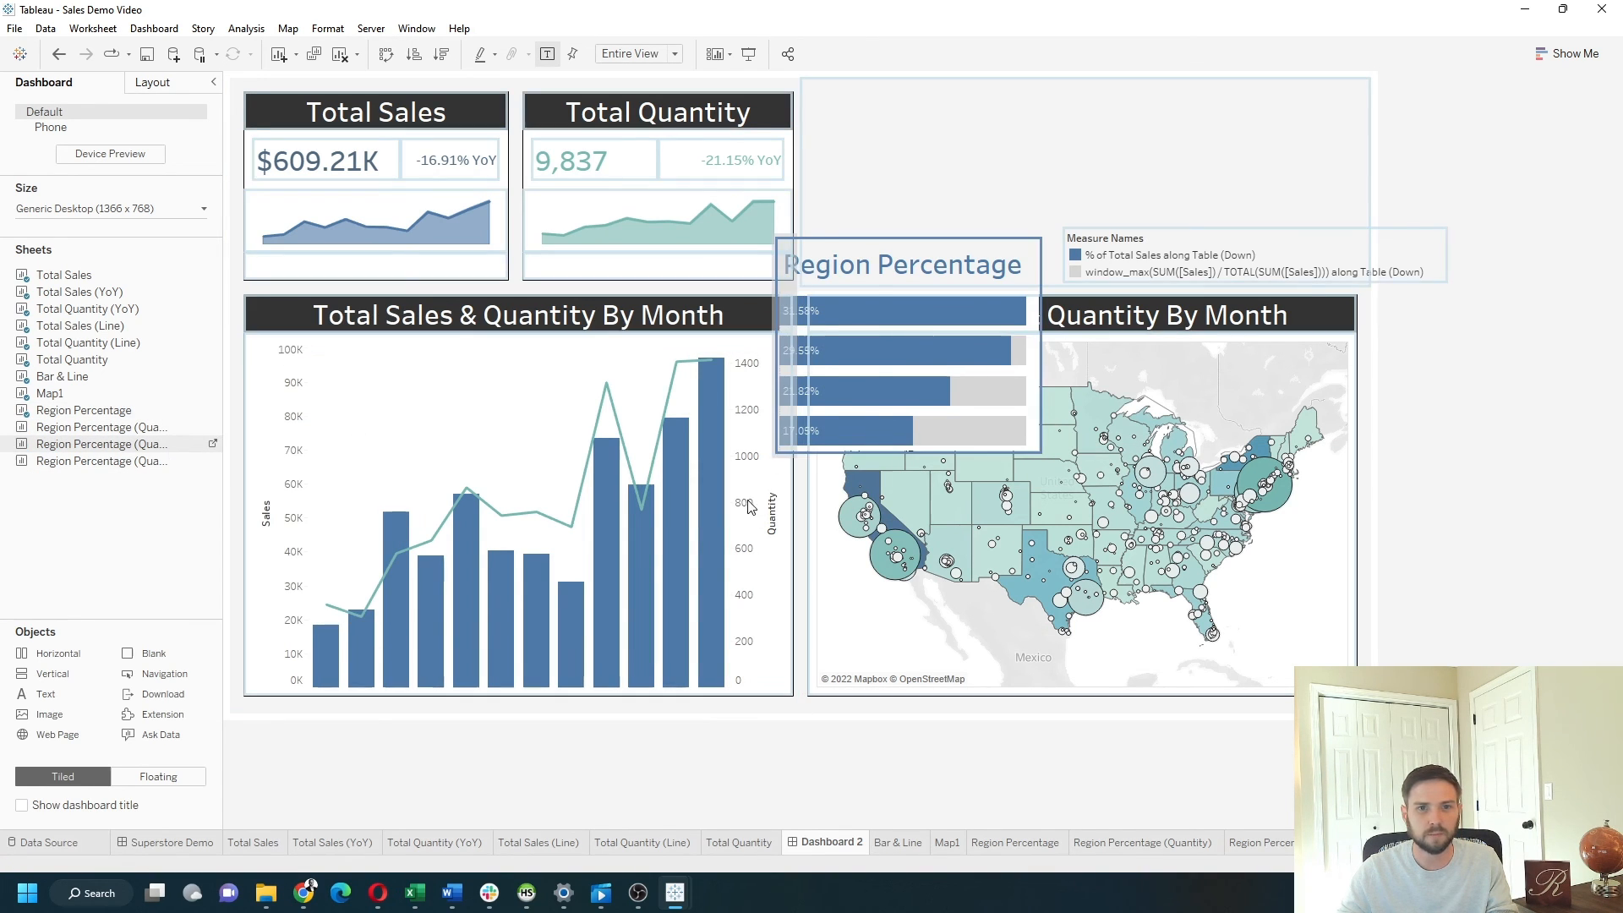
pyautogui.moveTo(748, 505); pyautogui.dragTo(798, 363)
# Step: Hide the titles of the region shapes and Region Percentage sheets and fit the sales bars to Entire View
pyautogui.click(836, 316)
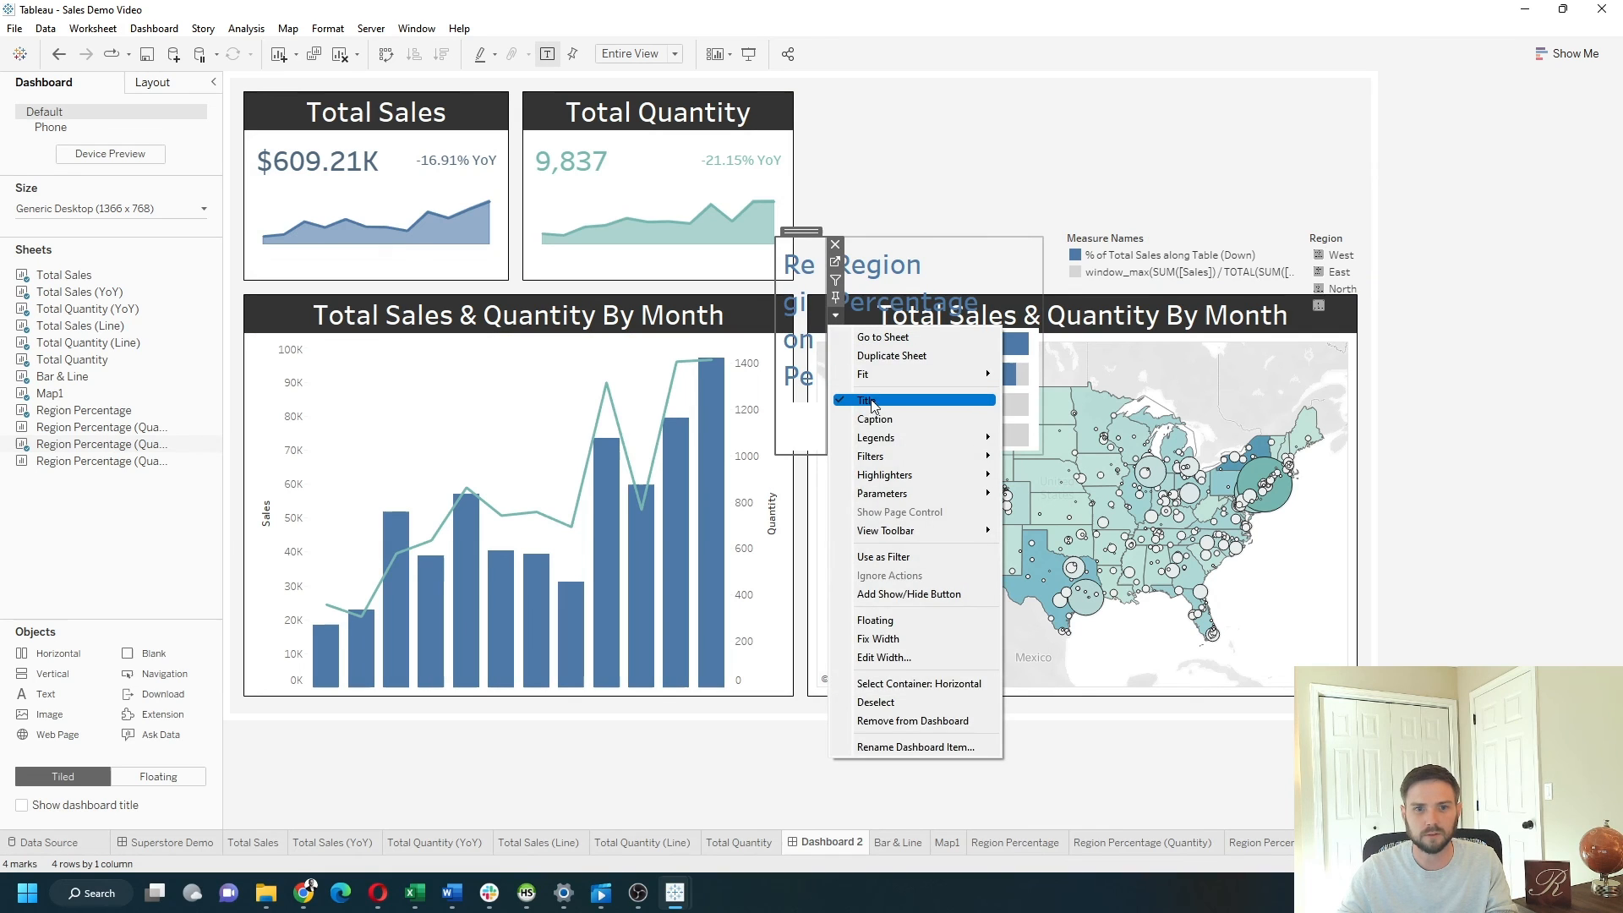
pyautogui.click(871, 403)
pyautogui.click(836, 316)
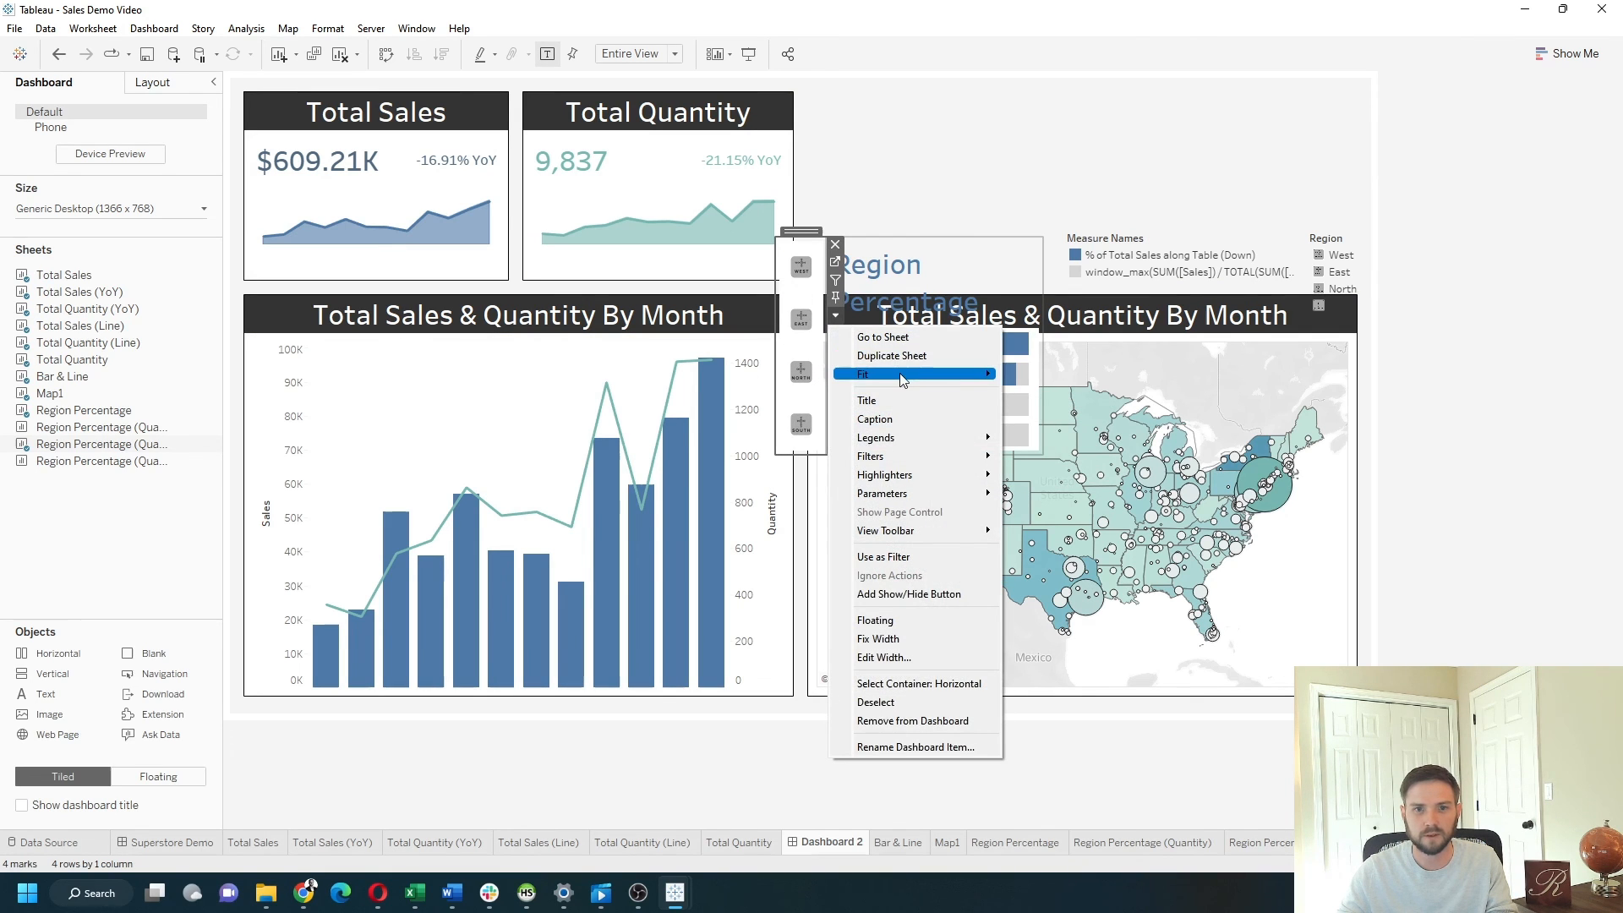
pyautogui.moveTo(947, 373)
pyautogui.click(942, 258)
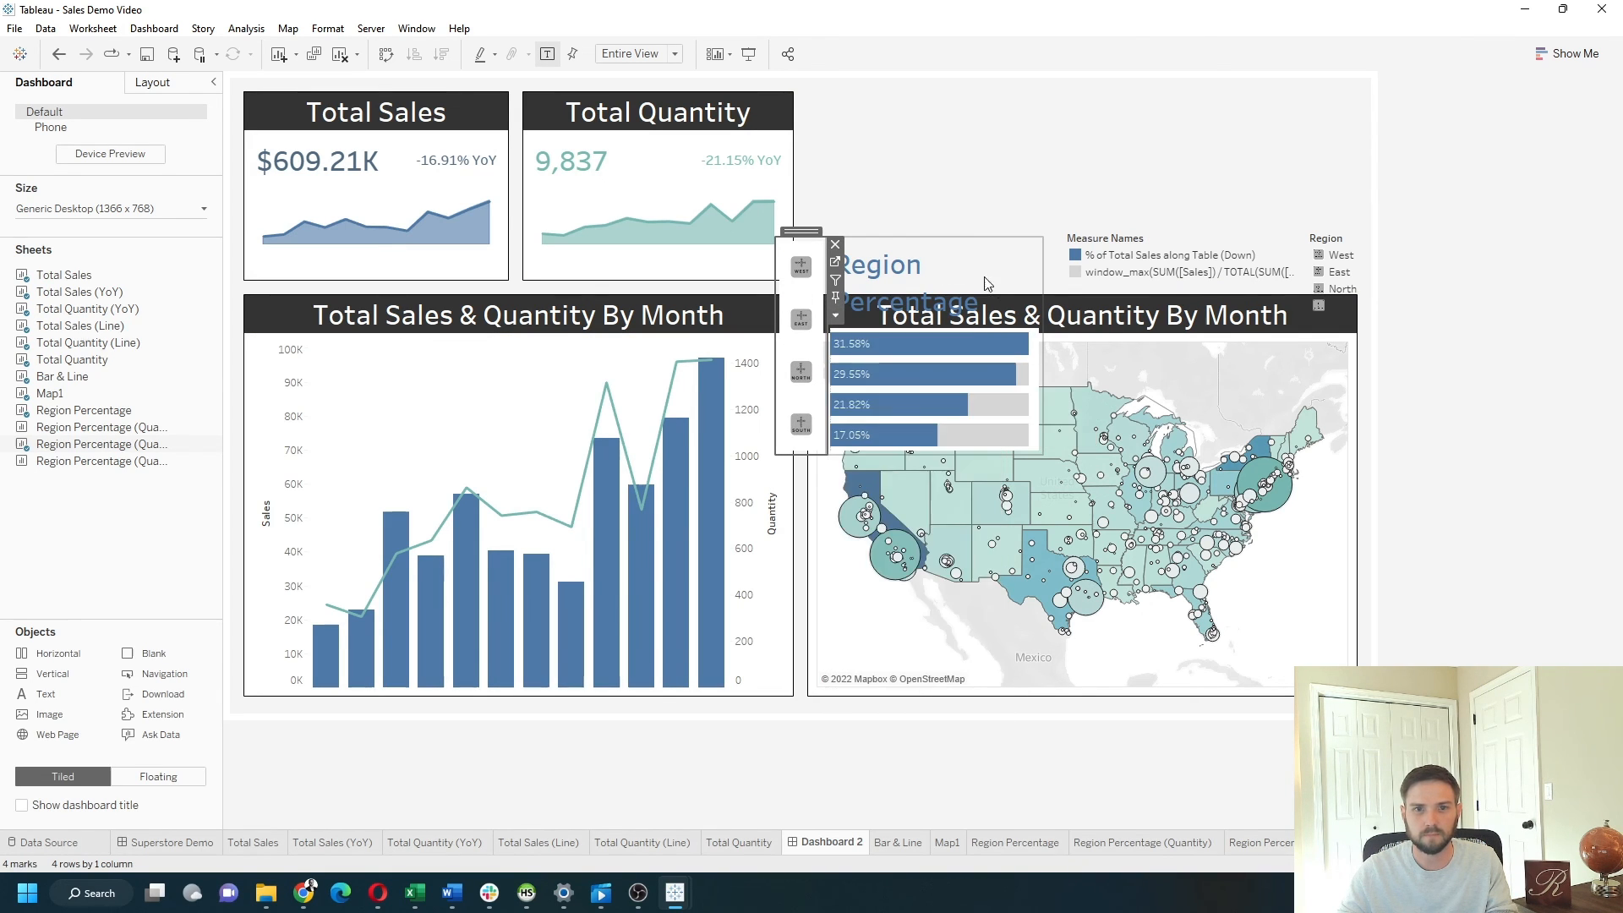
pyautogui.click(1051, 316)
pyautogui.click(1091, 394)
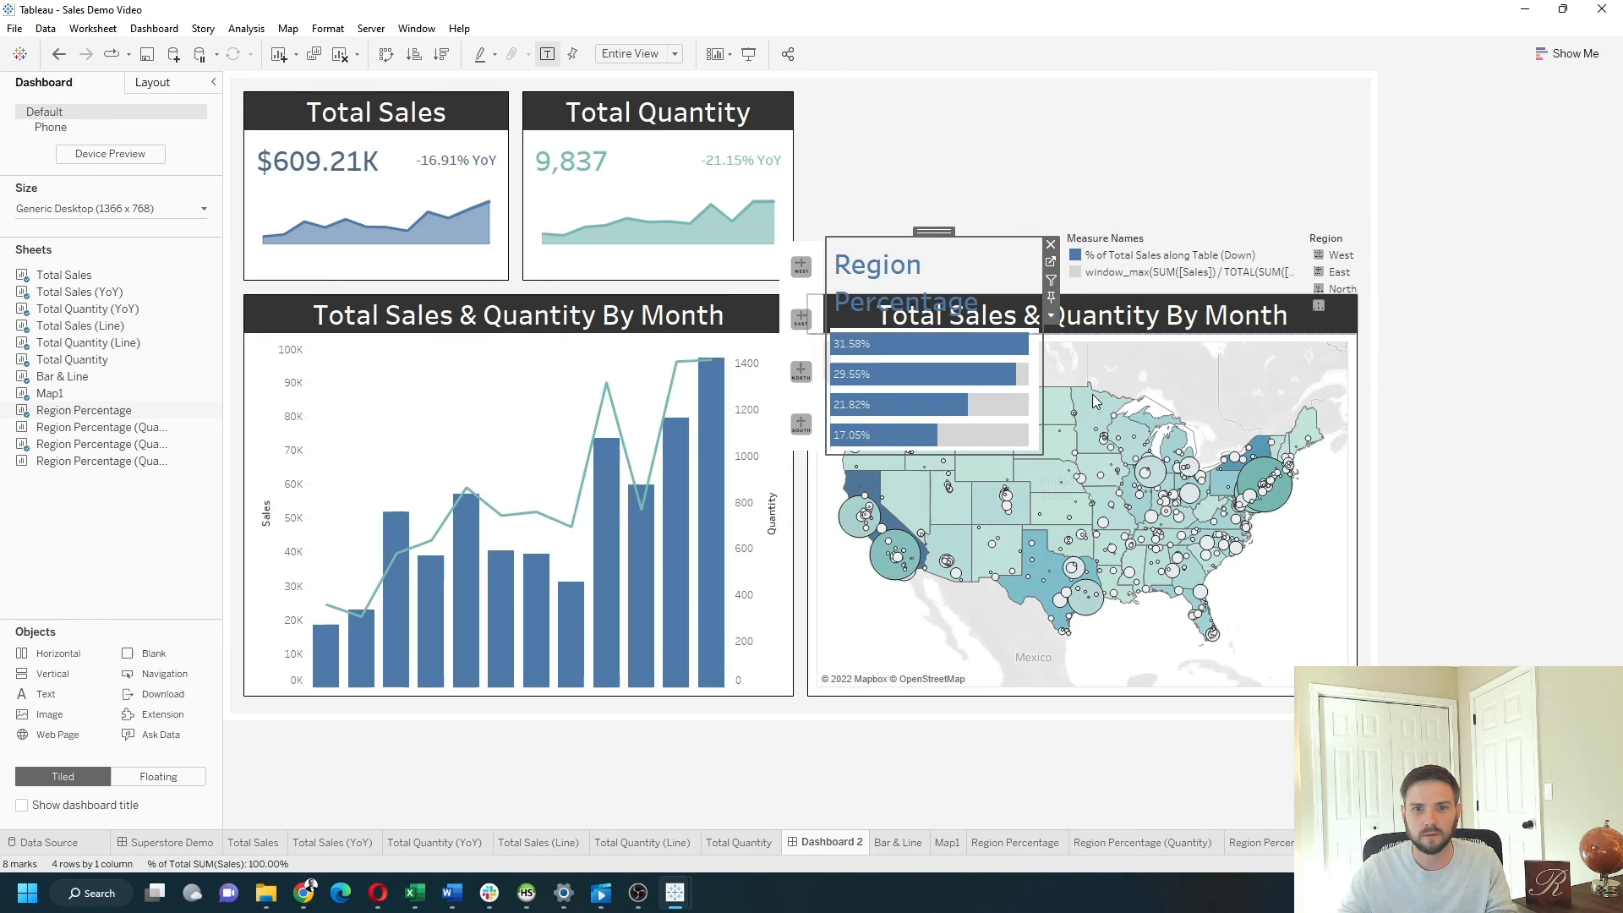
pyautogui.click(1051, 316)
pyautogui.moveTo(1099, 373)
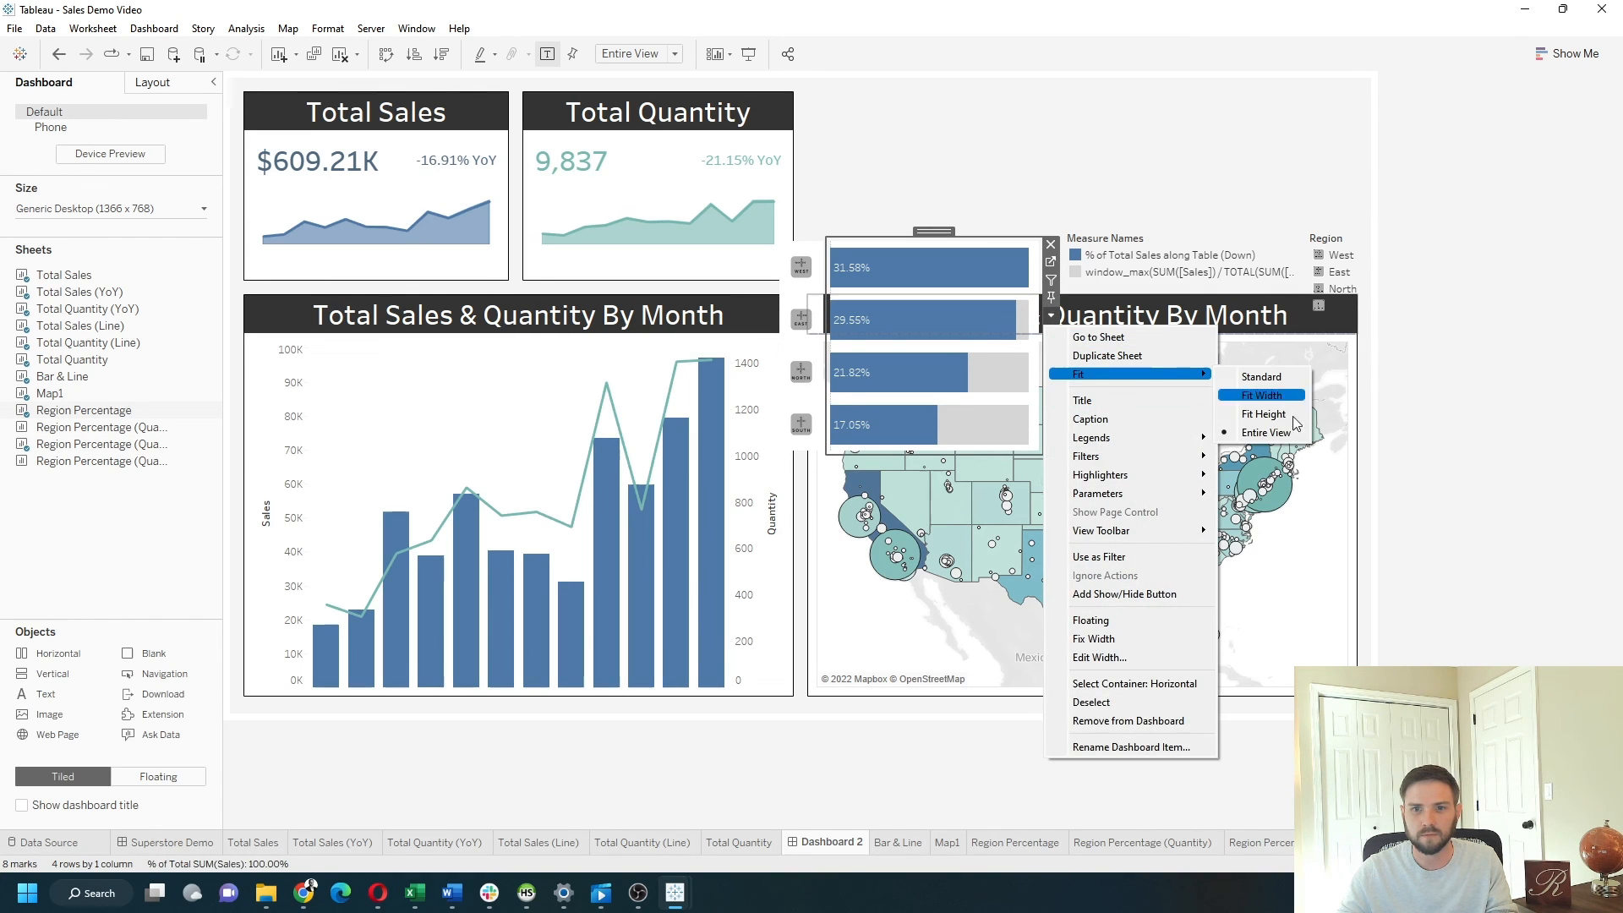
pyautogui.click(1259, 433)
# Step: Fill the second floating container with the Region Percentage (Quantity) sheet and the other region shapes sheet, replacing the Measure Names legend
pyautogui.click(1193, 248)
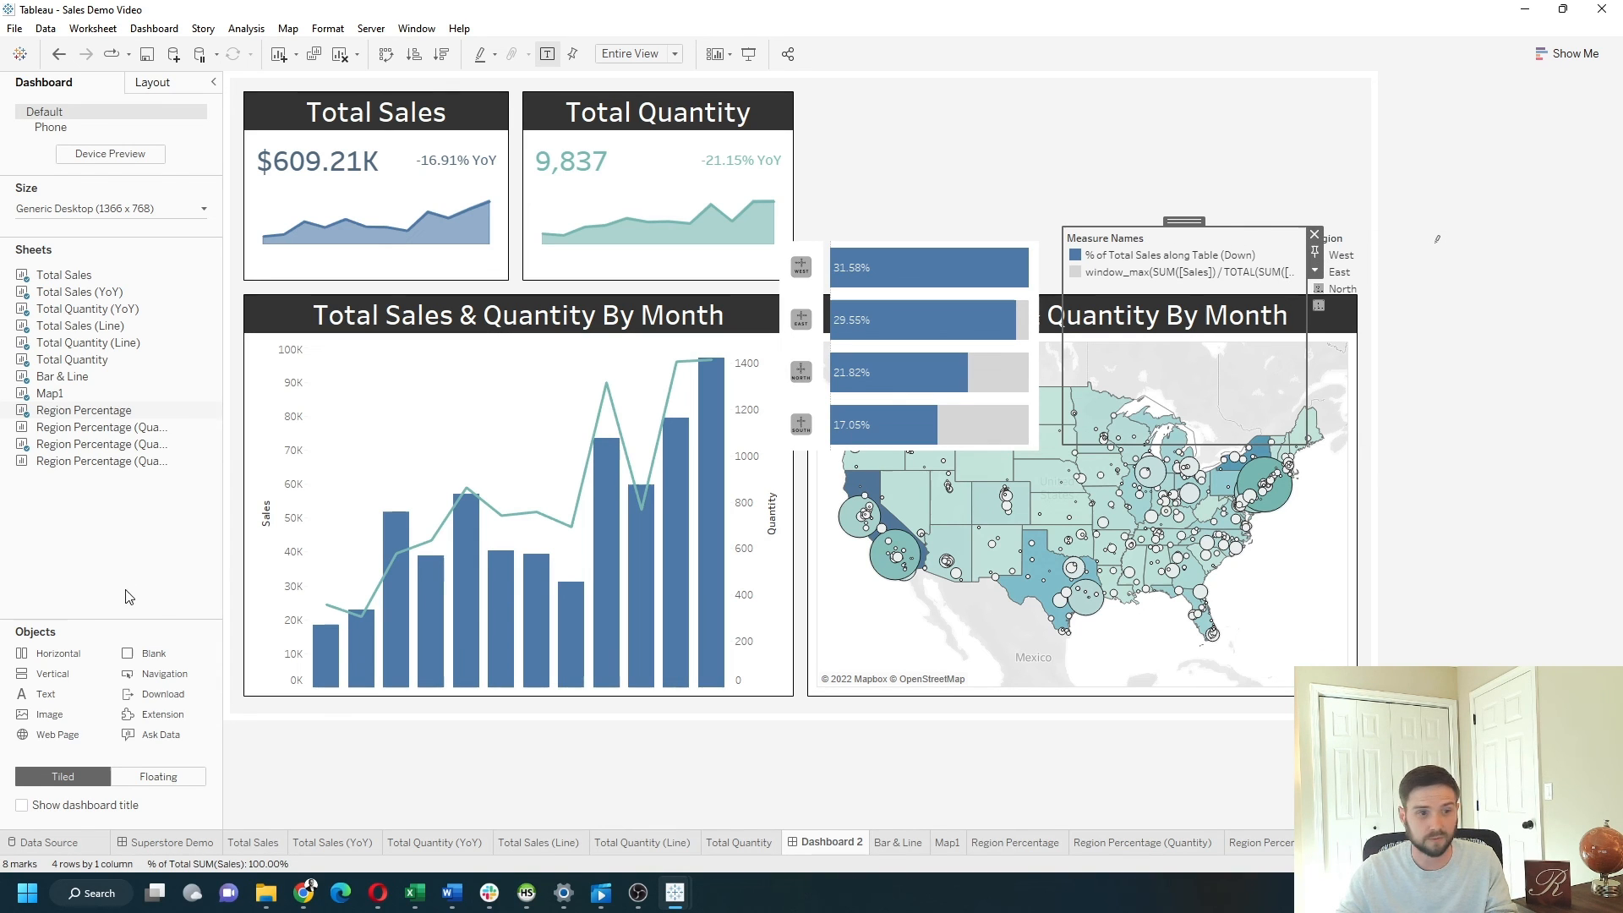
pyautogui.moveTo(99, 459)
pyautogui.moveTo(99, 459); pyautogui.dragTo(1207, 364)
pyautogui.moveTo(161, 461); pyautogui.dragTo(1312, 313)
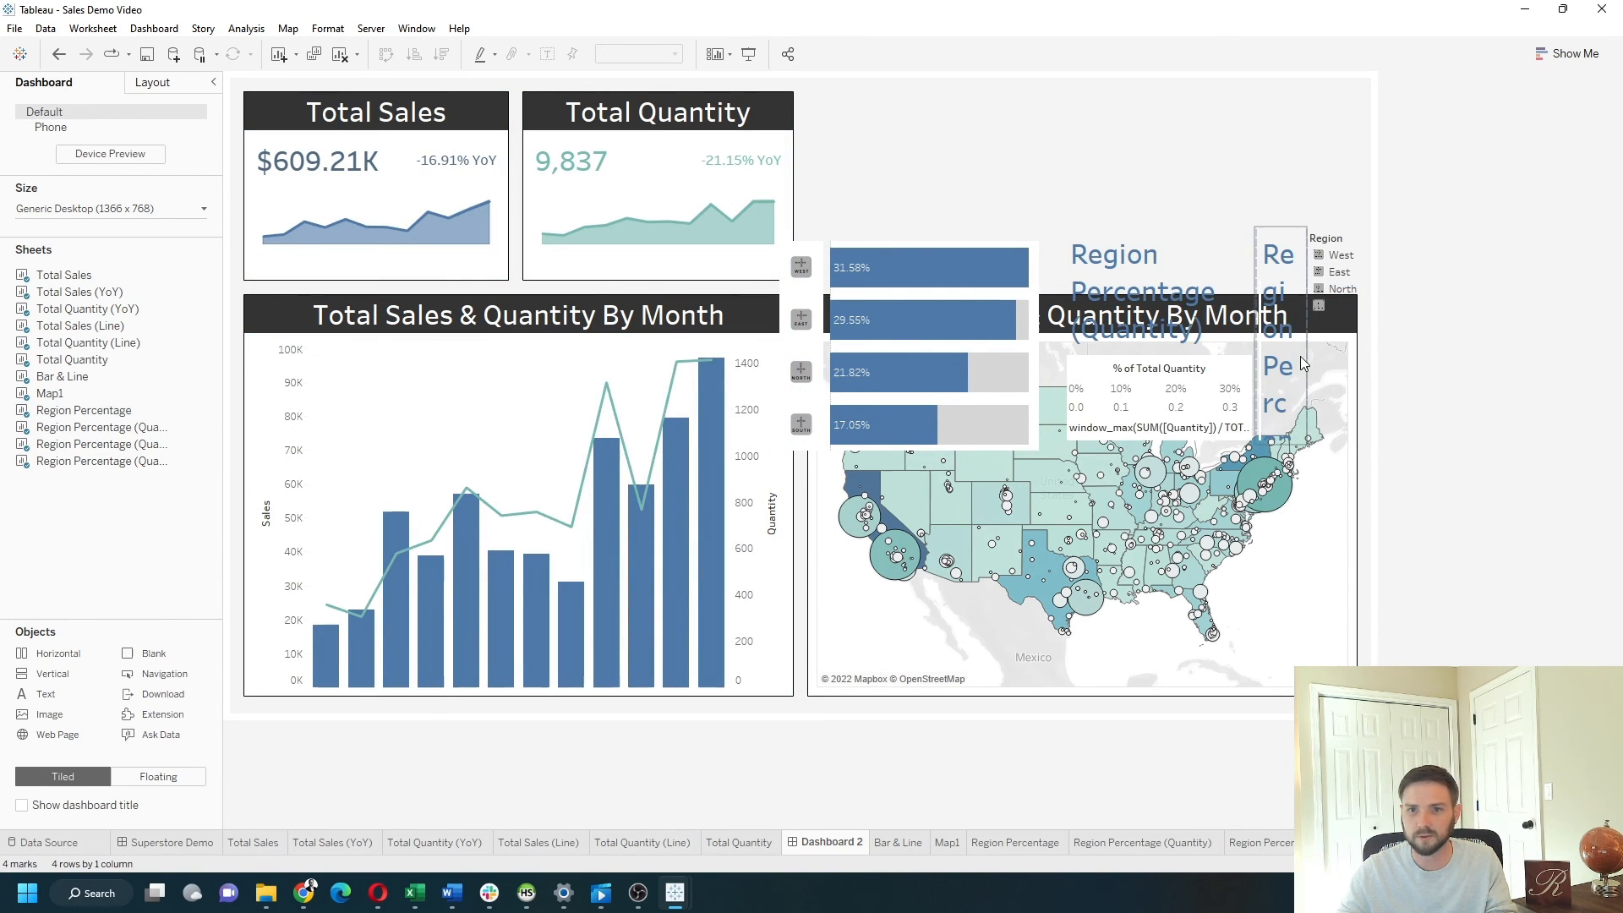
# Step: Hide the titles of both sheets in the second container and remove the Region legend
pyautogui.click(1273, 323)
pyautogui.click(1314, 305)
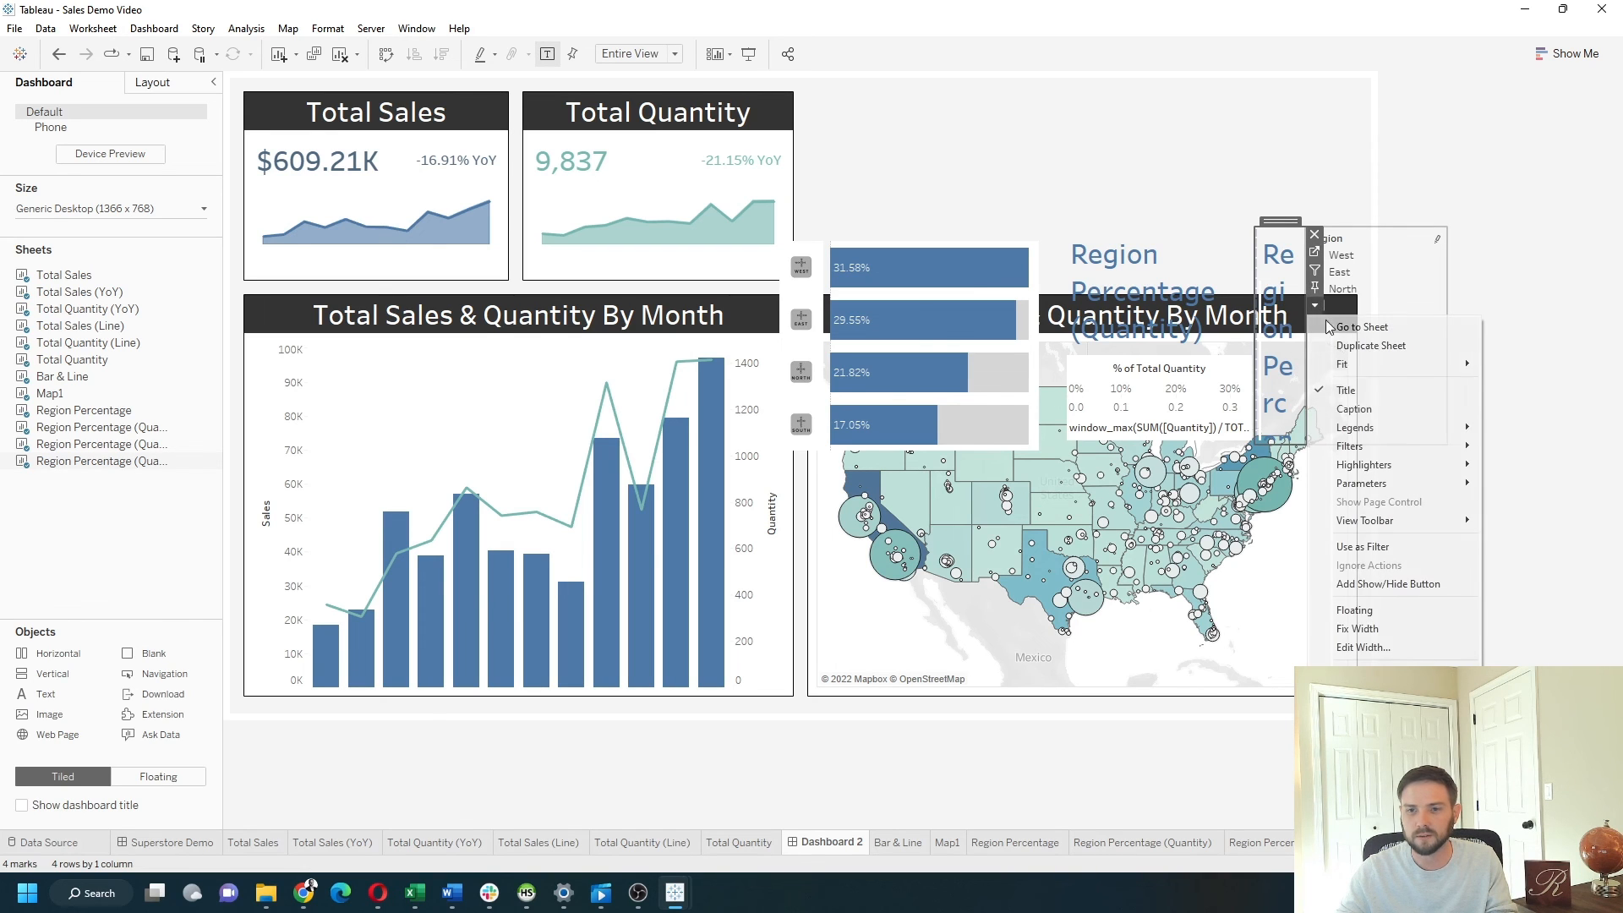
pyautogui.click(1352, 399)
pyautogui.click(1228, 279)
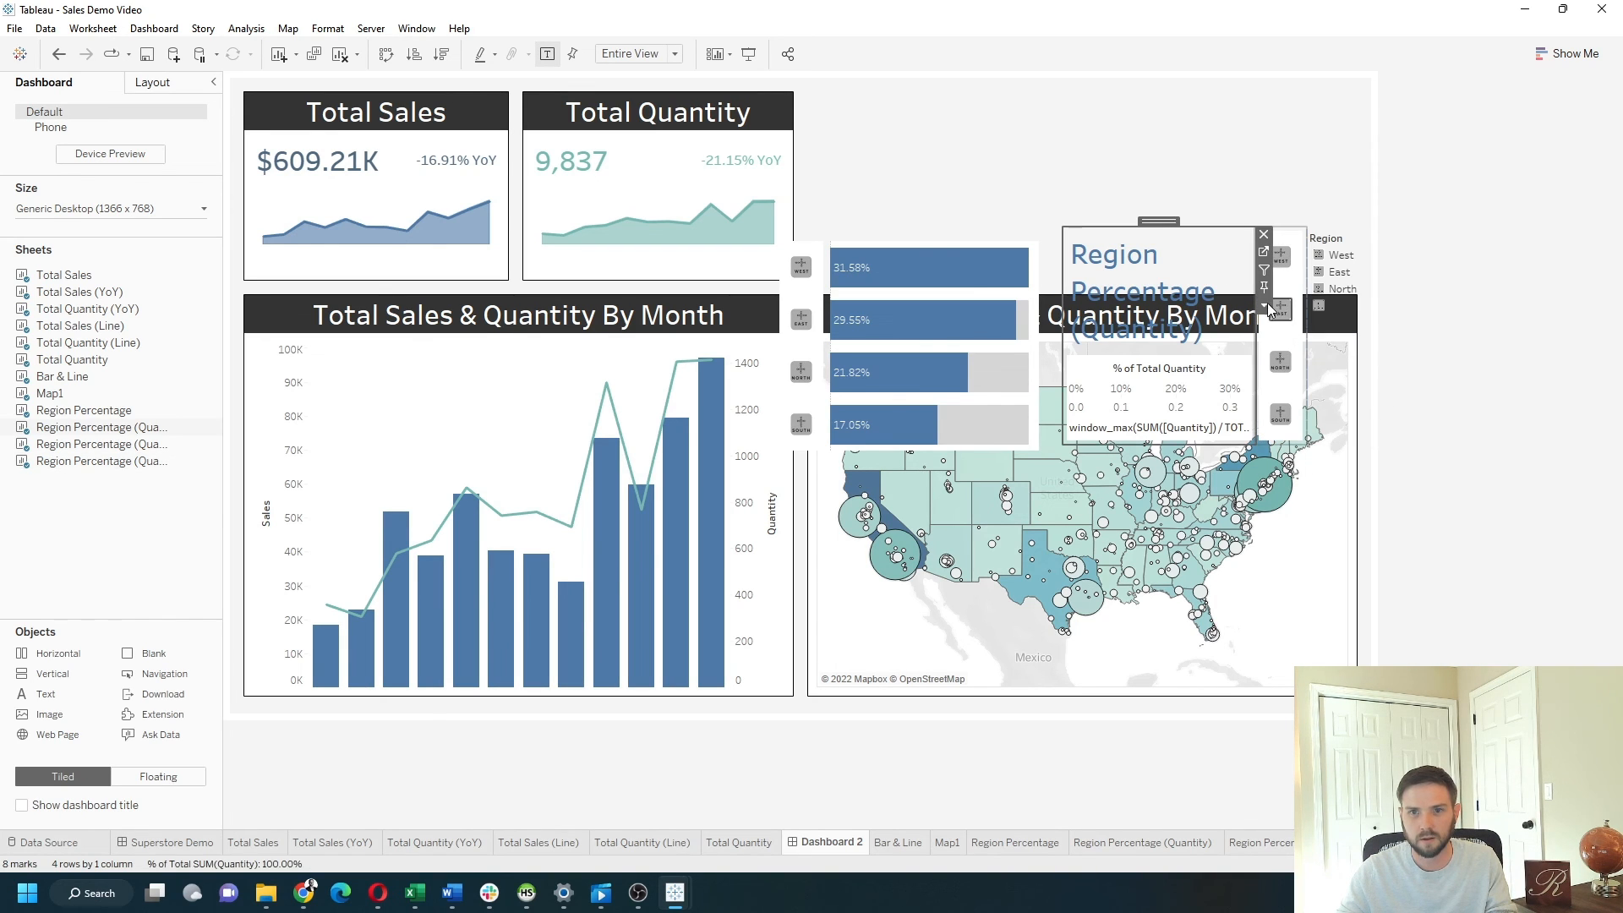
pyautogui.click(1265, 304)
pyautogui.click(1330, 392)
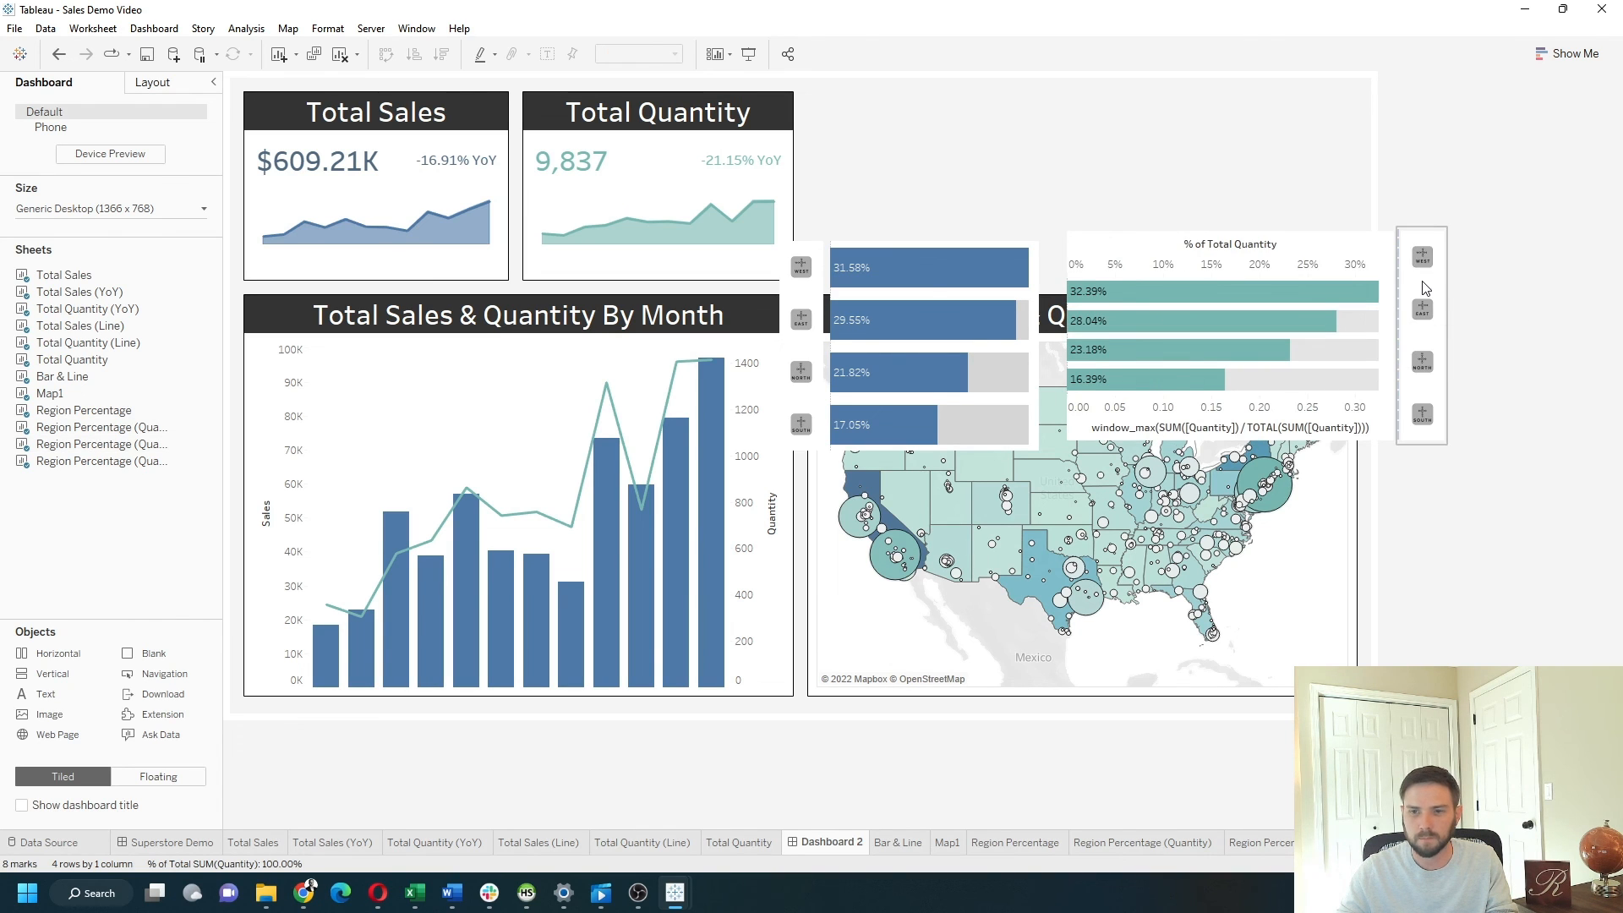
# Step: Move the region shapes to the left of the quantity bars and hide the bars' axis headers
pyautogui.click(1423, 283)
pyautogui.moveTo(1422, 220); pyautogui.dragTo(1124, 314)
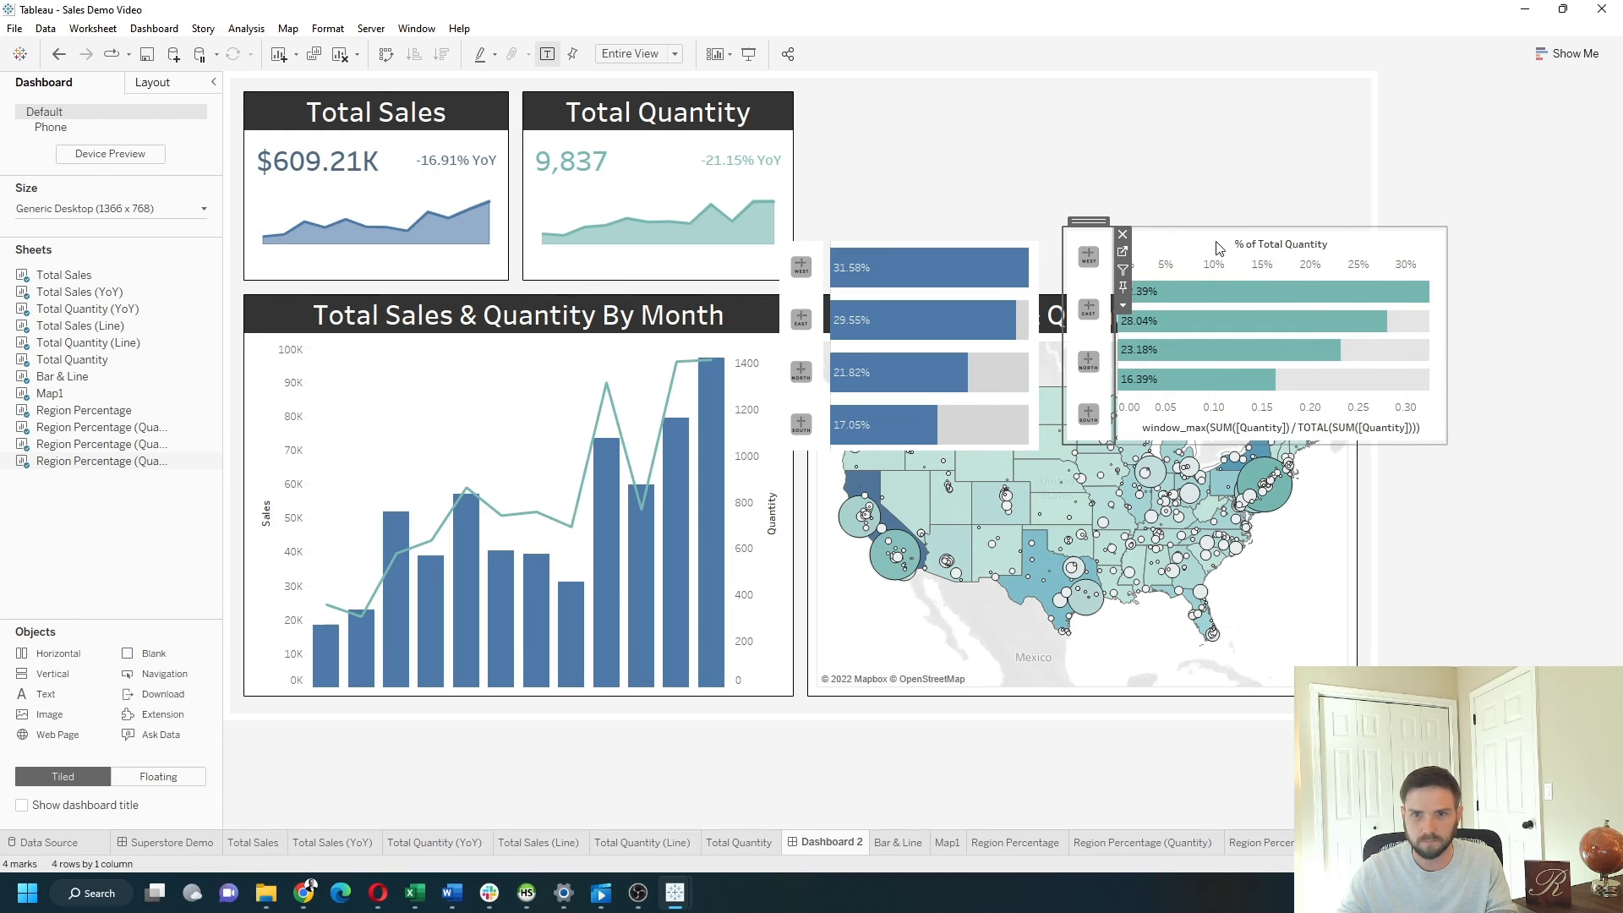
pyautogui.rightClick(1270, 419)
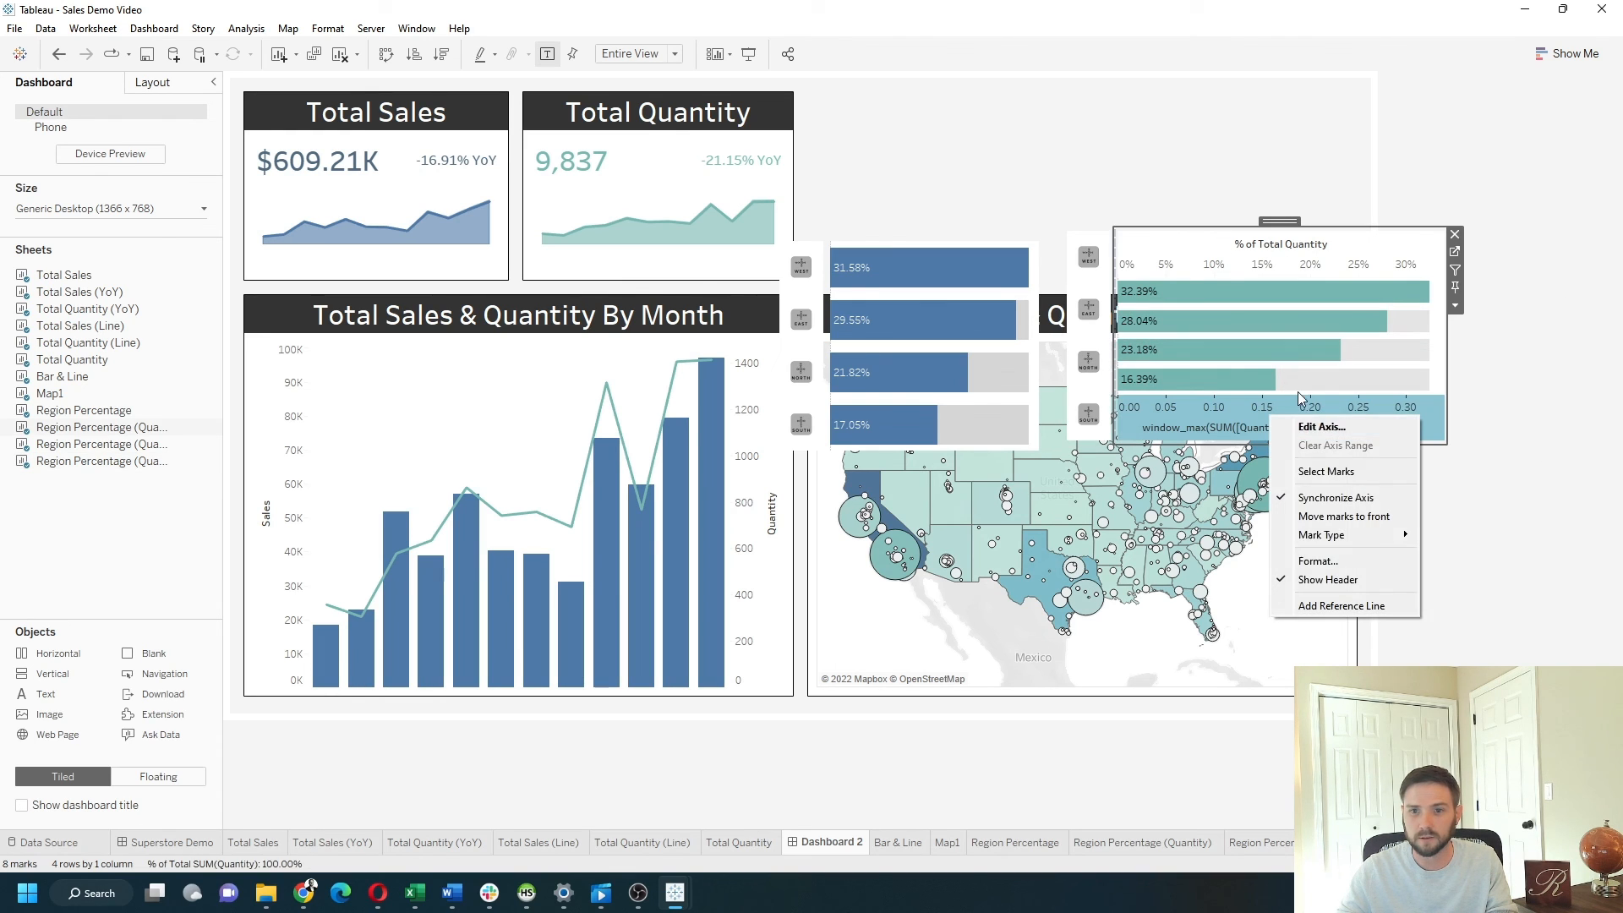
pyautogui.click(1319, 587)
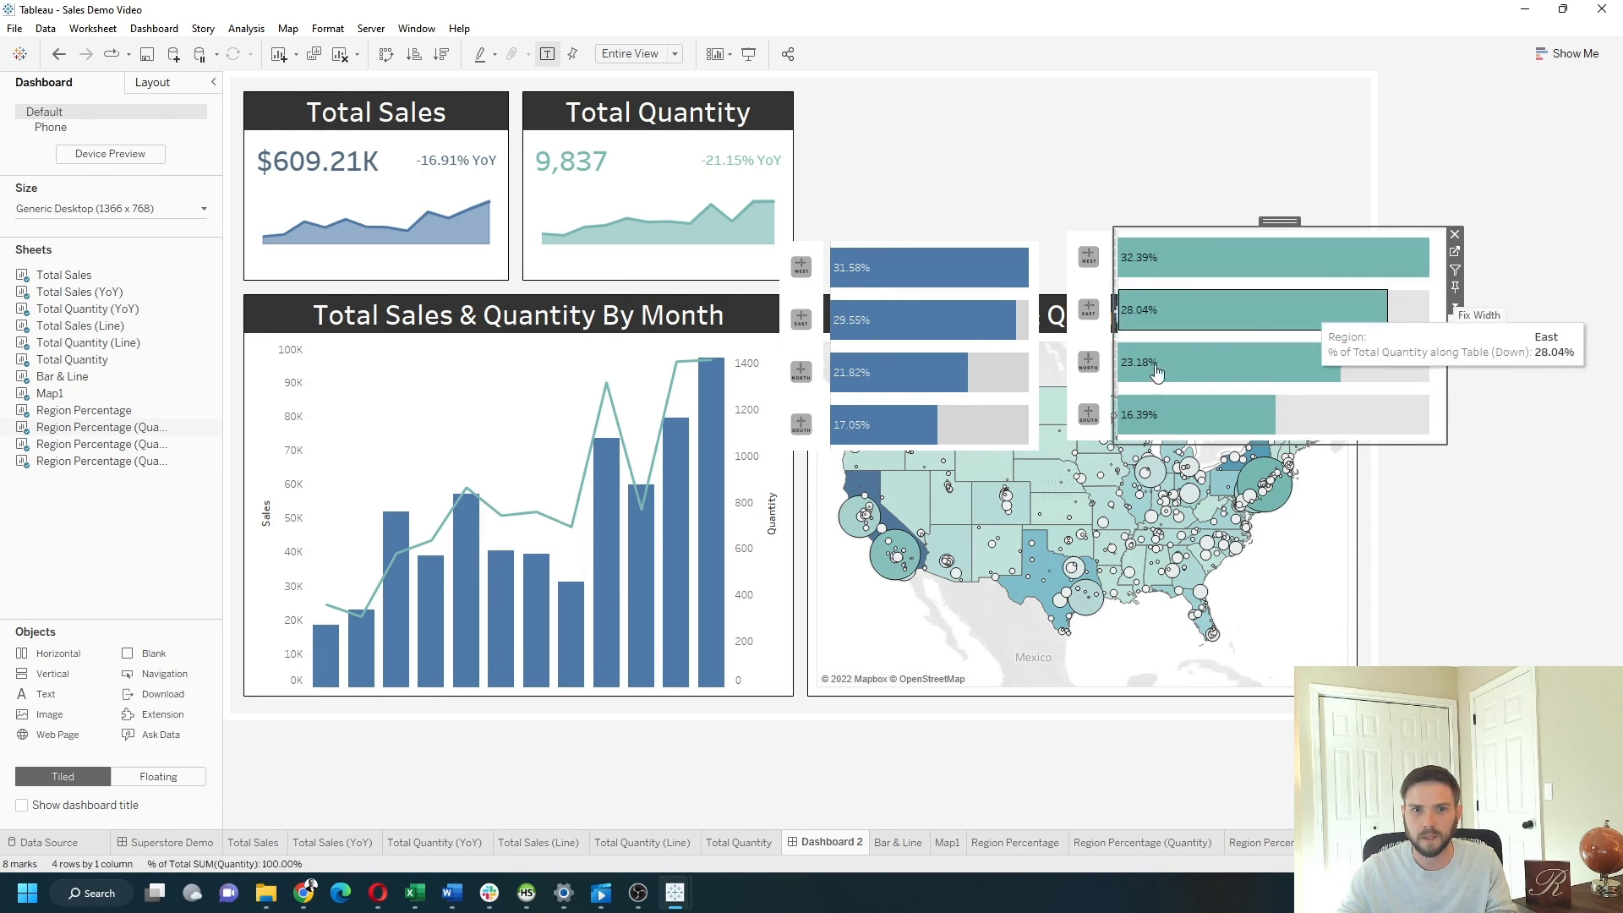
# Step: Narrow the floating container that holds the quantity bars and region shapes
pyautogui.moveTo(1286, 221); pyautogui.dragTo(1292, 224)
pyautogui.doubleClick(1292, 223)
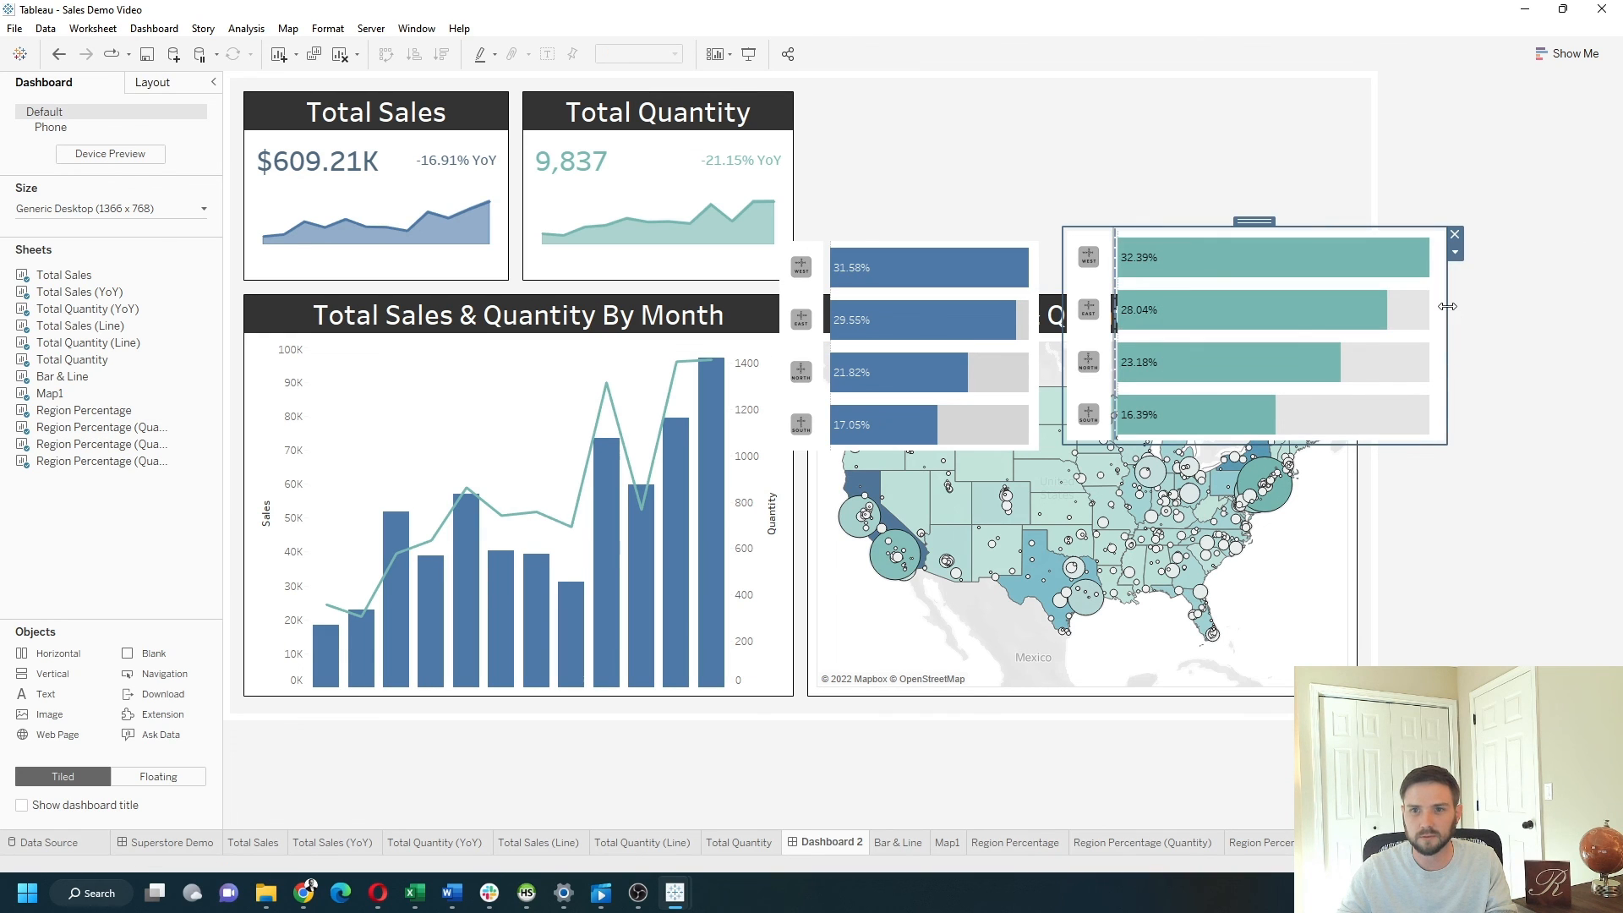
pyautogui.moveTo(1447, 309); pyautogui.dragTo(1345, 317)
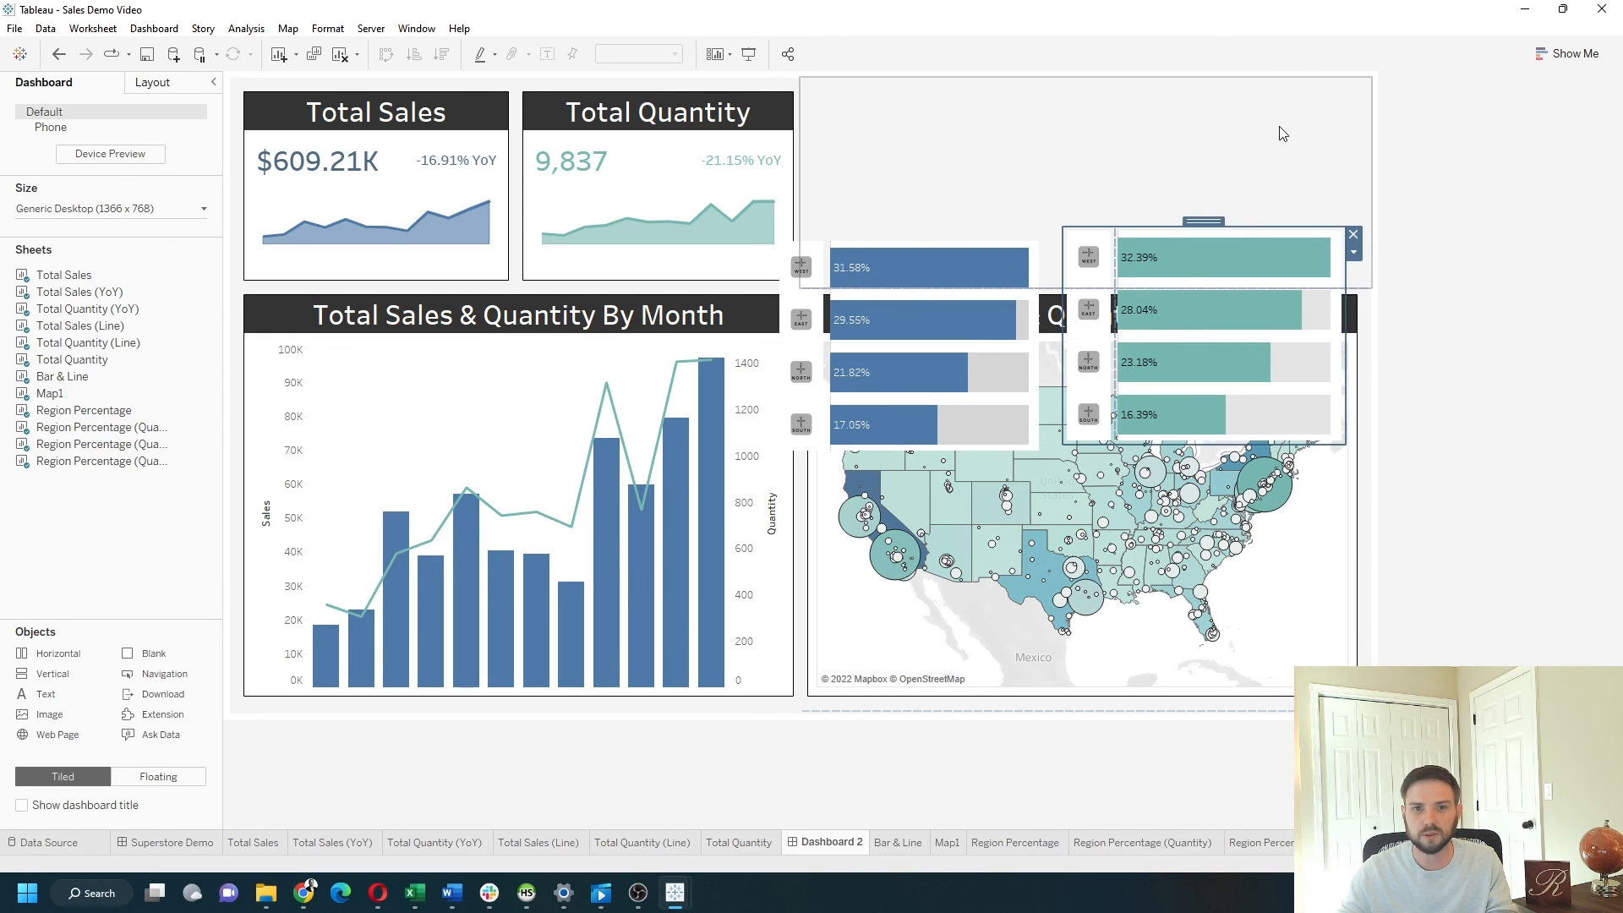
# Step: Add a floating vertical container over the monthly chart, holding a copy of the Total Sales & Quantity By Month title above a horizontal container
pyautogui.moveTo(72, 681); pyautogui.dragTo(338, 393)
pyautogui.click(464, 311)
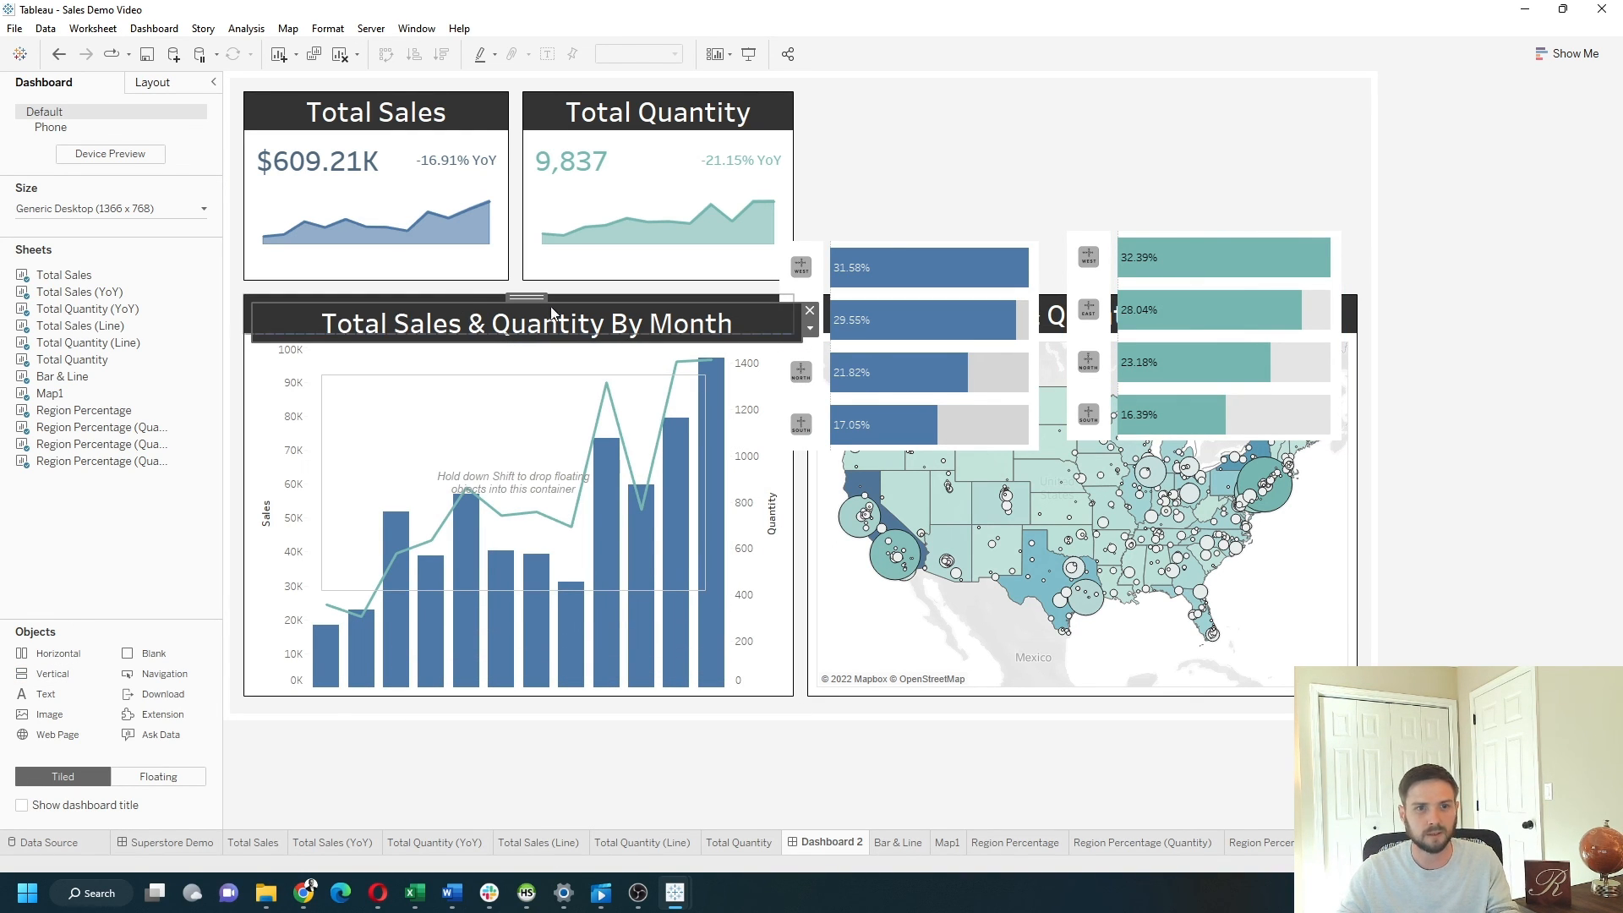
pyautogui.moveTo(531, 295); pyautogui.dragTo(541, 440)
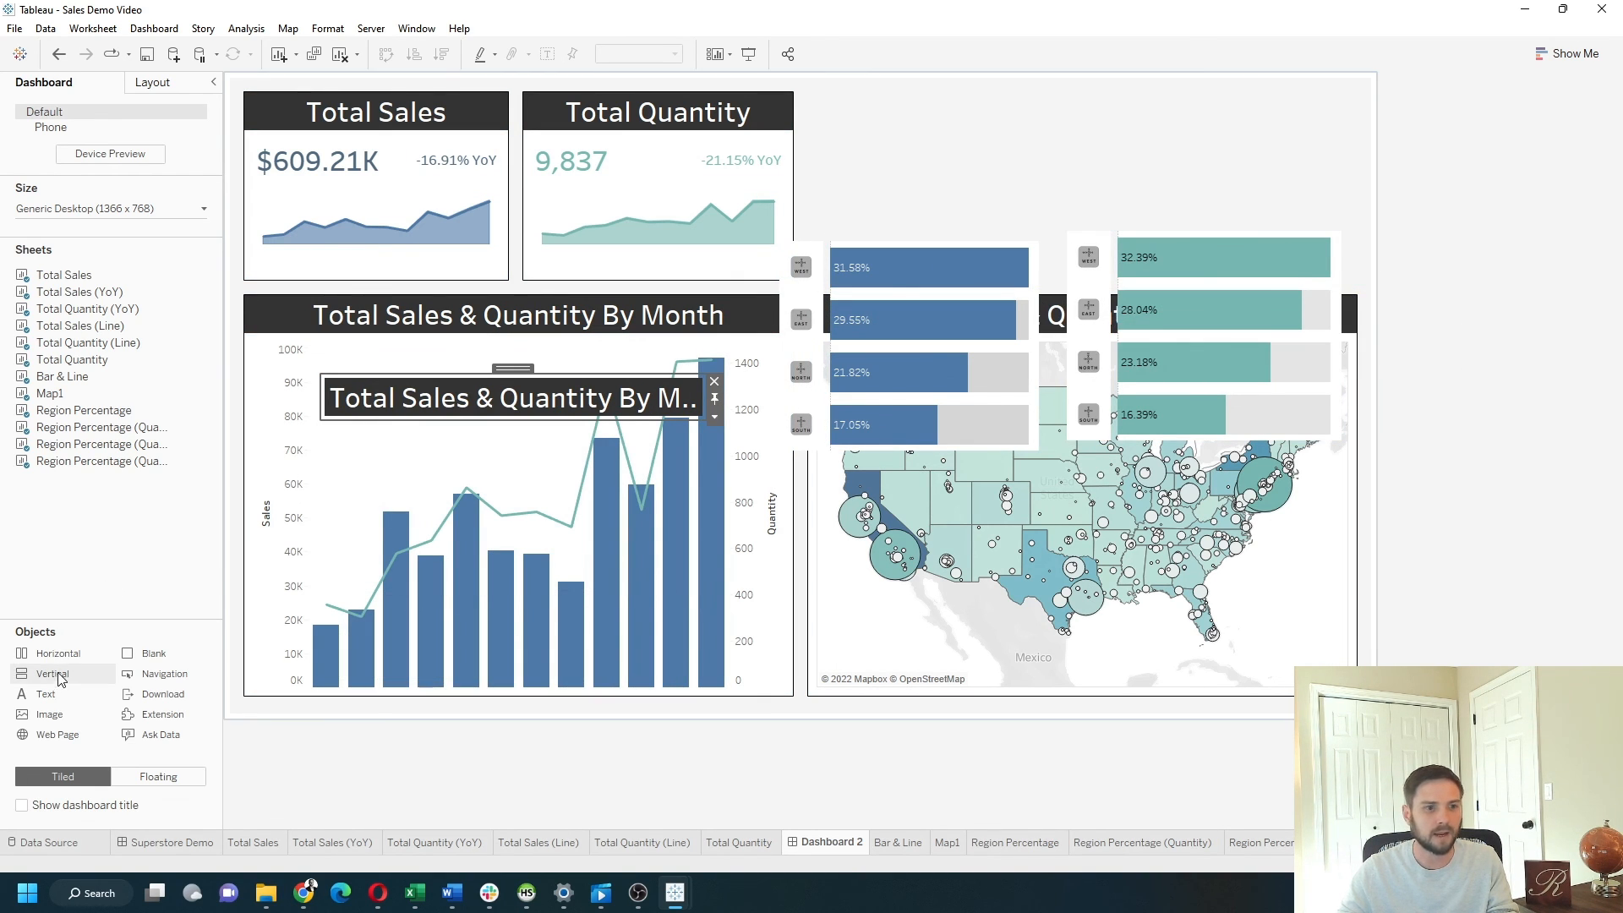
pyautogui.moveTo(58, 653); pyautogui.dragTo(442, 448)
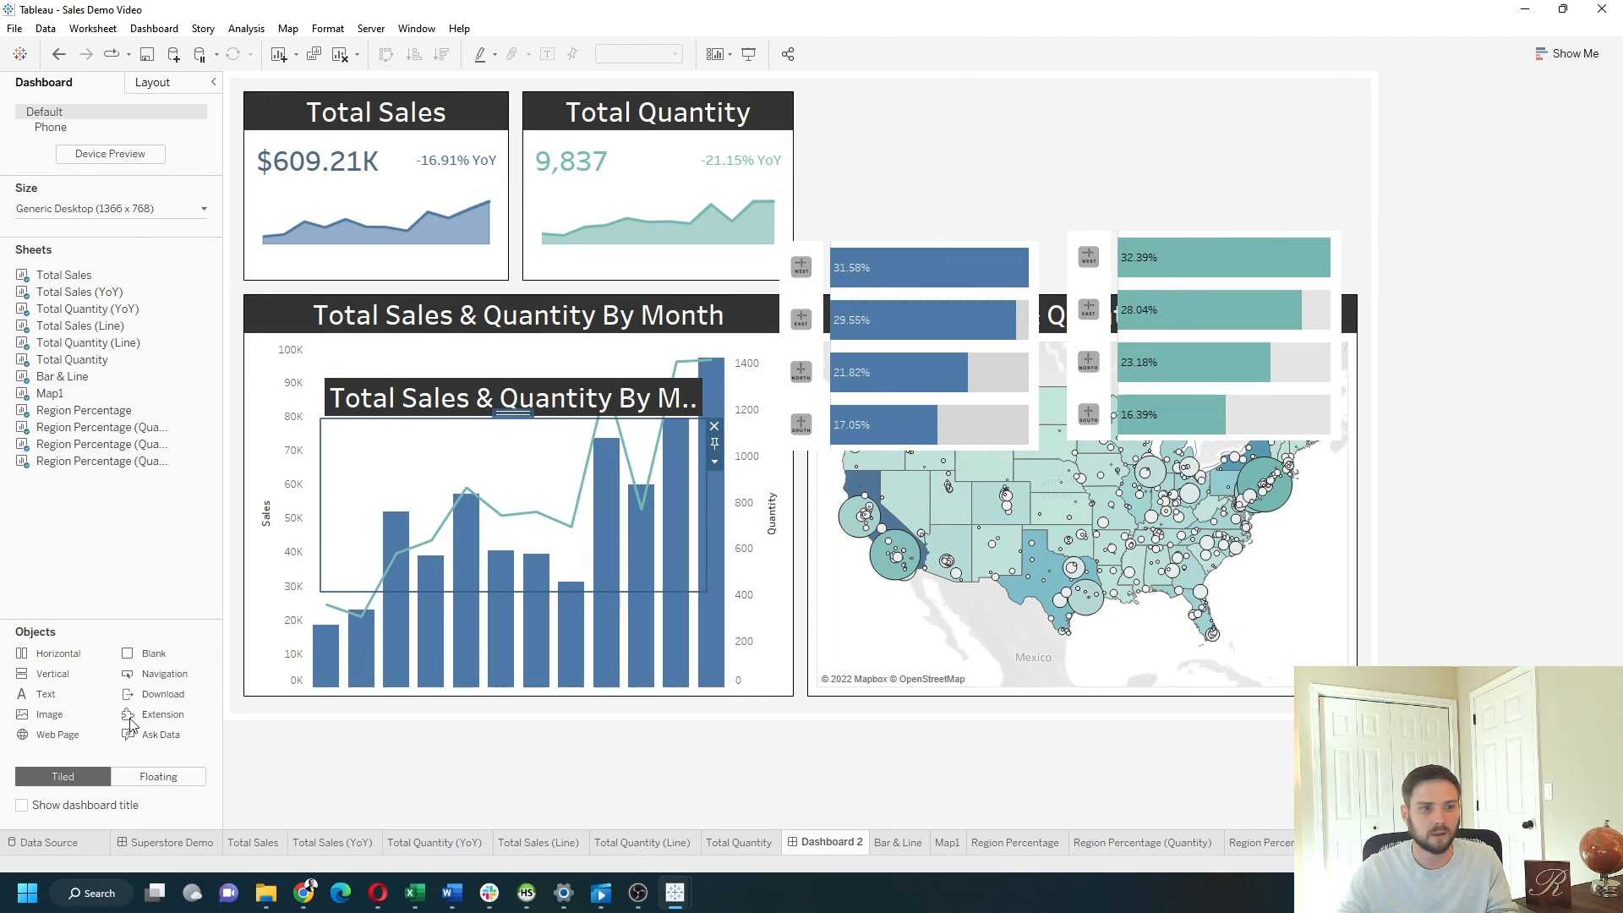
# Step: Add a blank to the horizontal container over the monthly chart and move the floating sales bars with their region shapes into it
pyautogui.moveTo(135, 653); pyautogui.dragTo(343, 436)
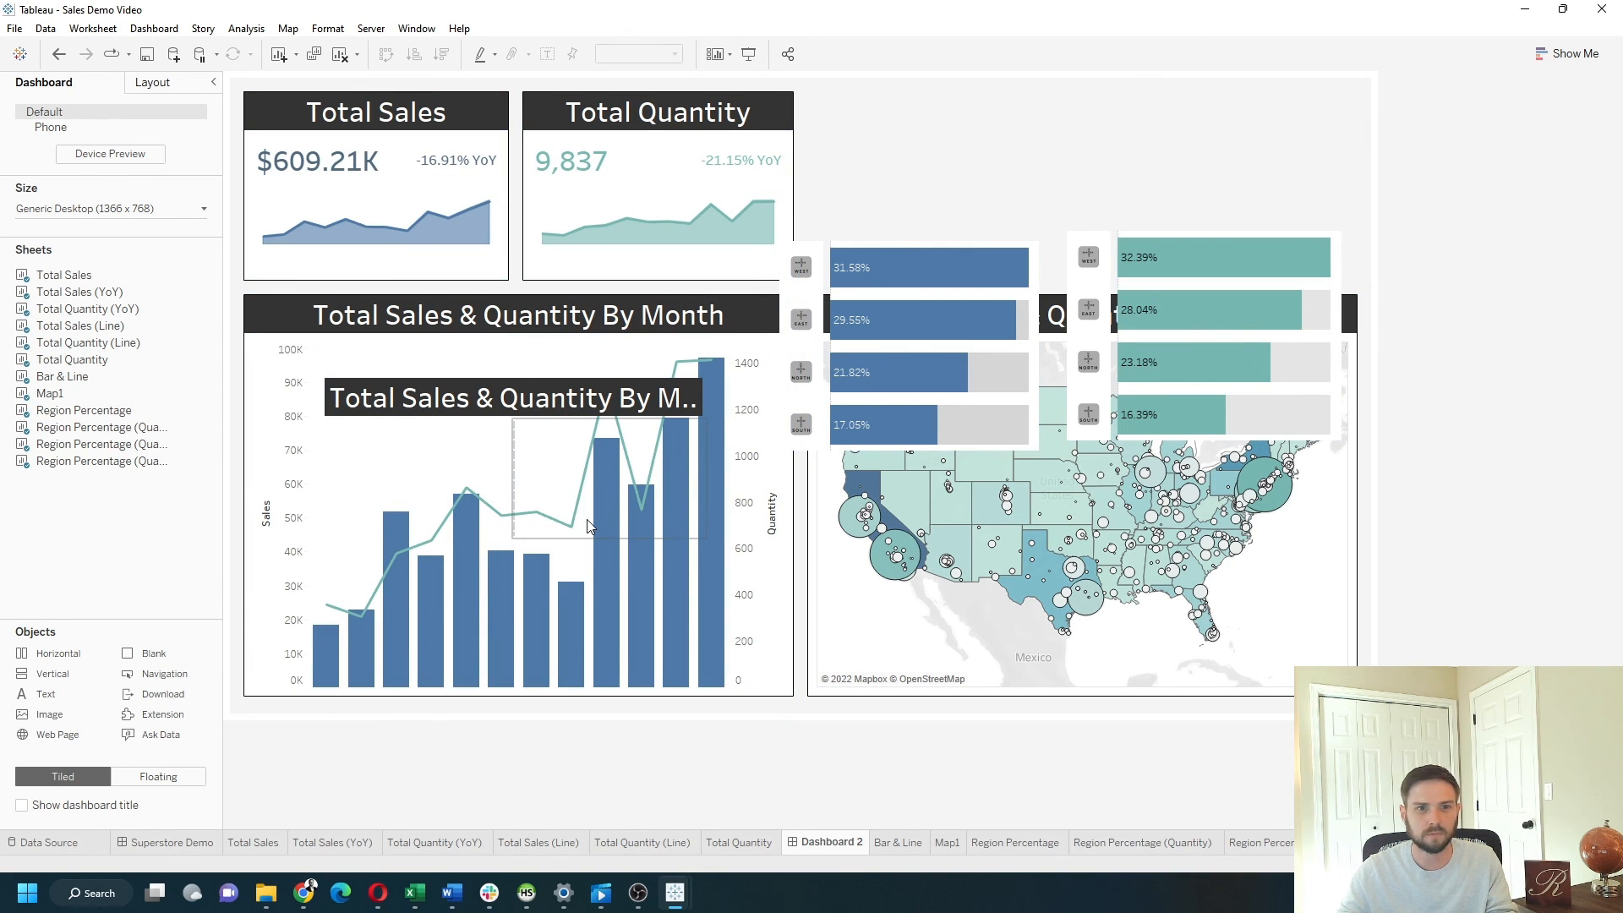
pyautogui.click(929, 267)
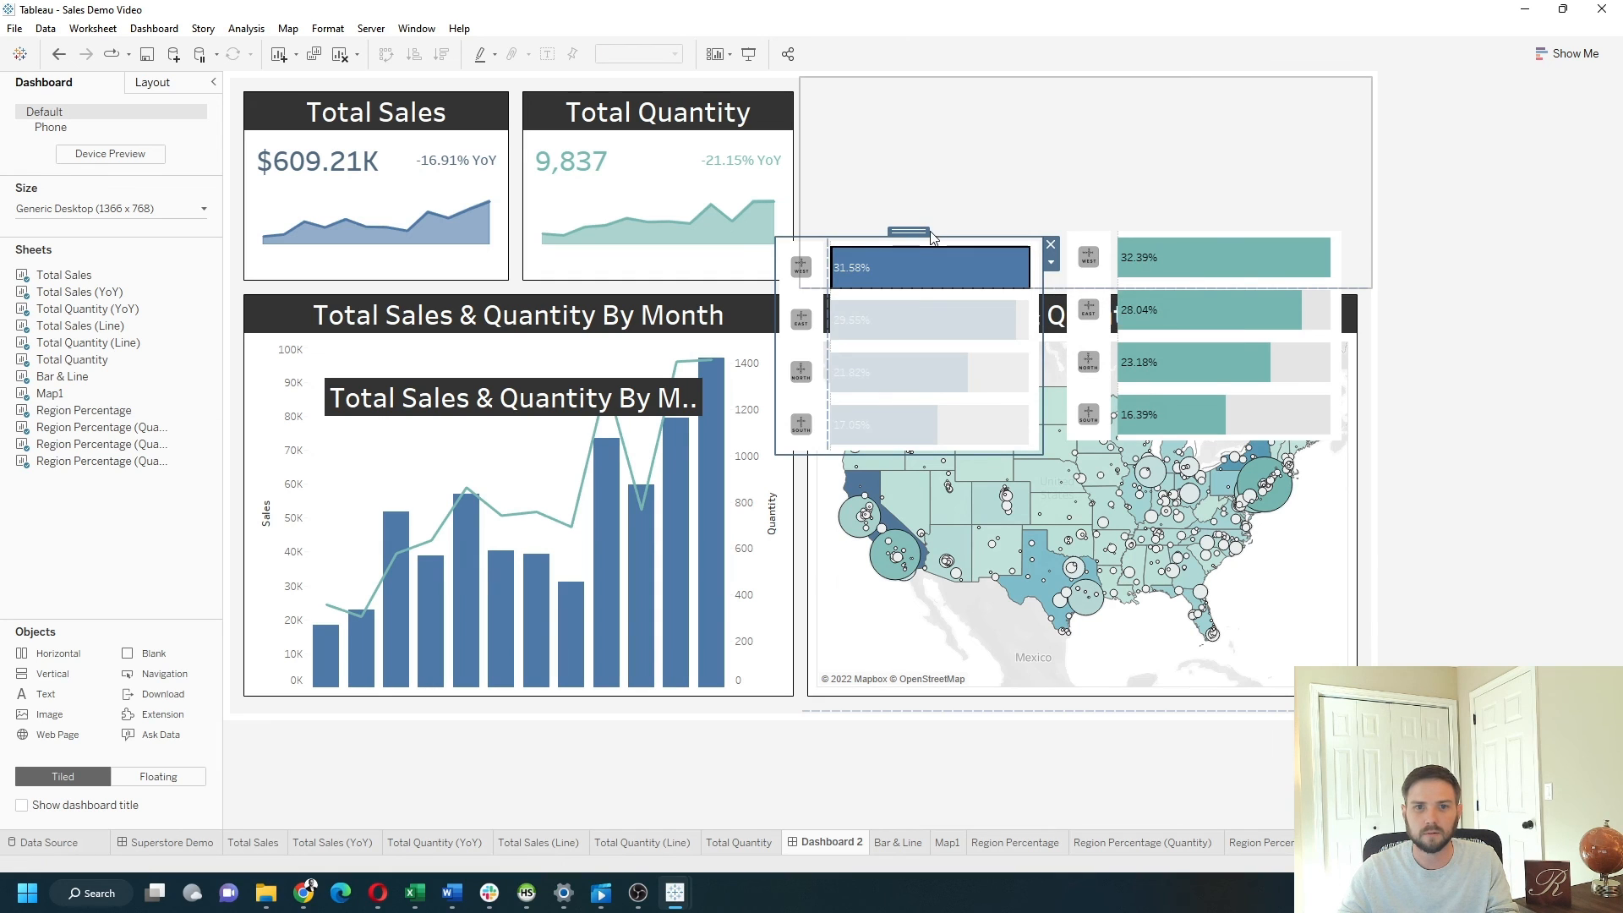
pyautogui.moveTo(909, 231); pyautogui.dragTo(536, 454)
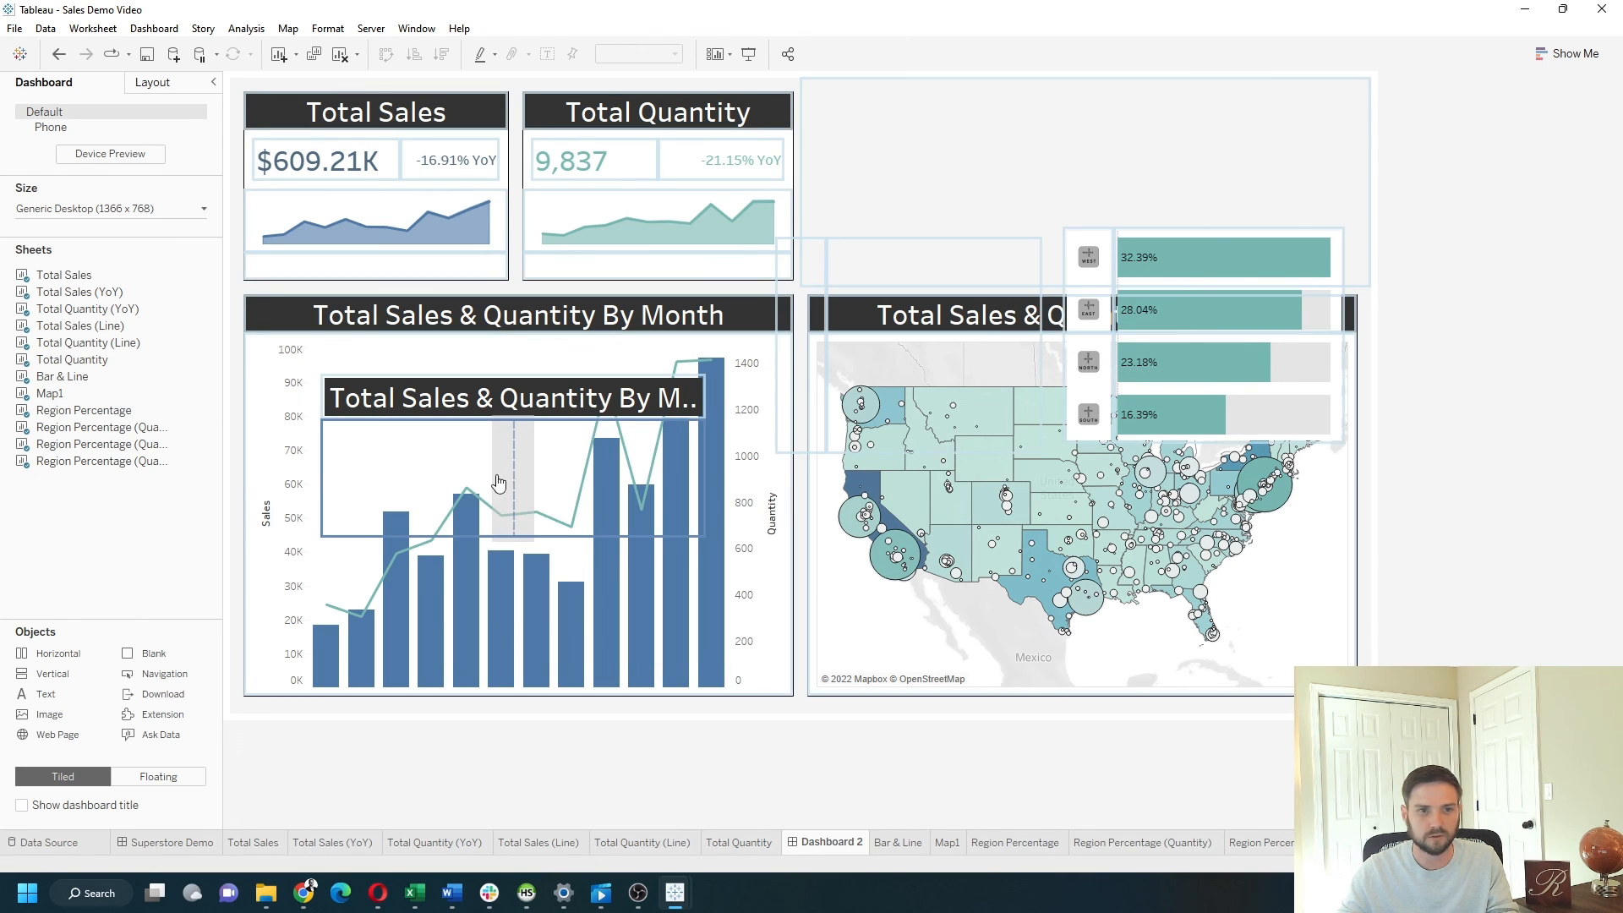
pyautogui.moveTo(497, 478); pyautogui.dragTo(499, 478)
# Step: Move the floating quantity bars with their region shapes into the same horizontal container, beside the sales bars
pyautogui.click(1094, 256)
pyautogui.click(1098, 218)
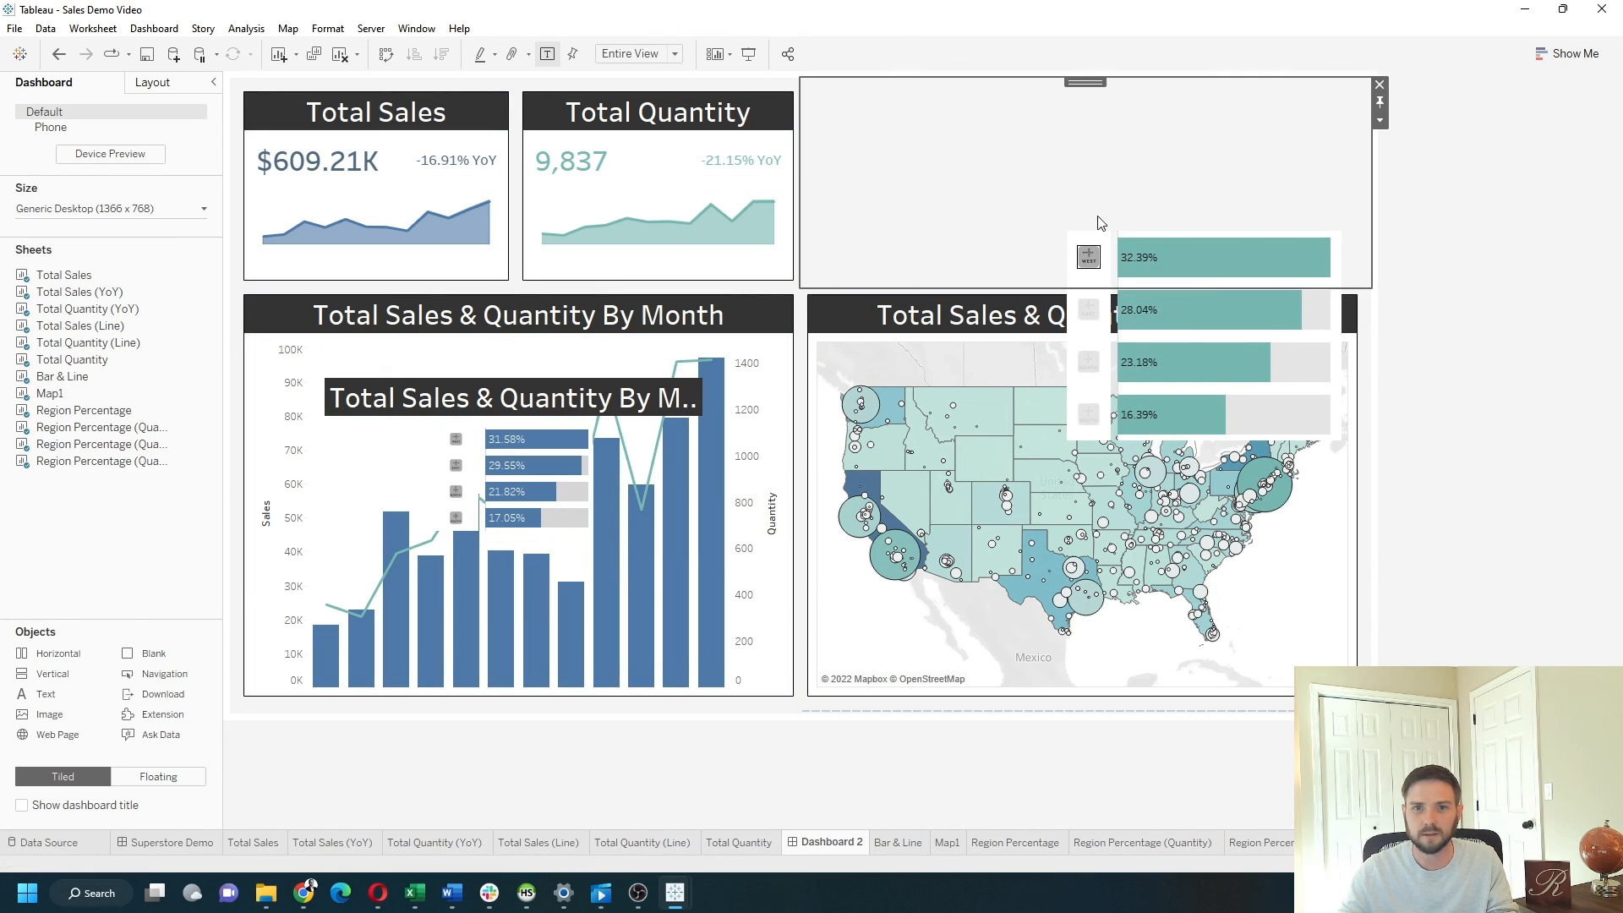
pyautogui.click(1094, 260)
pyautogui.doubleClick(1087, 222)
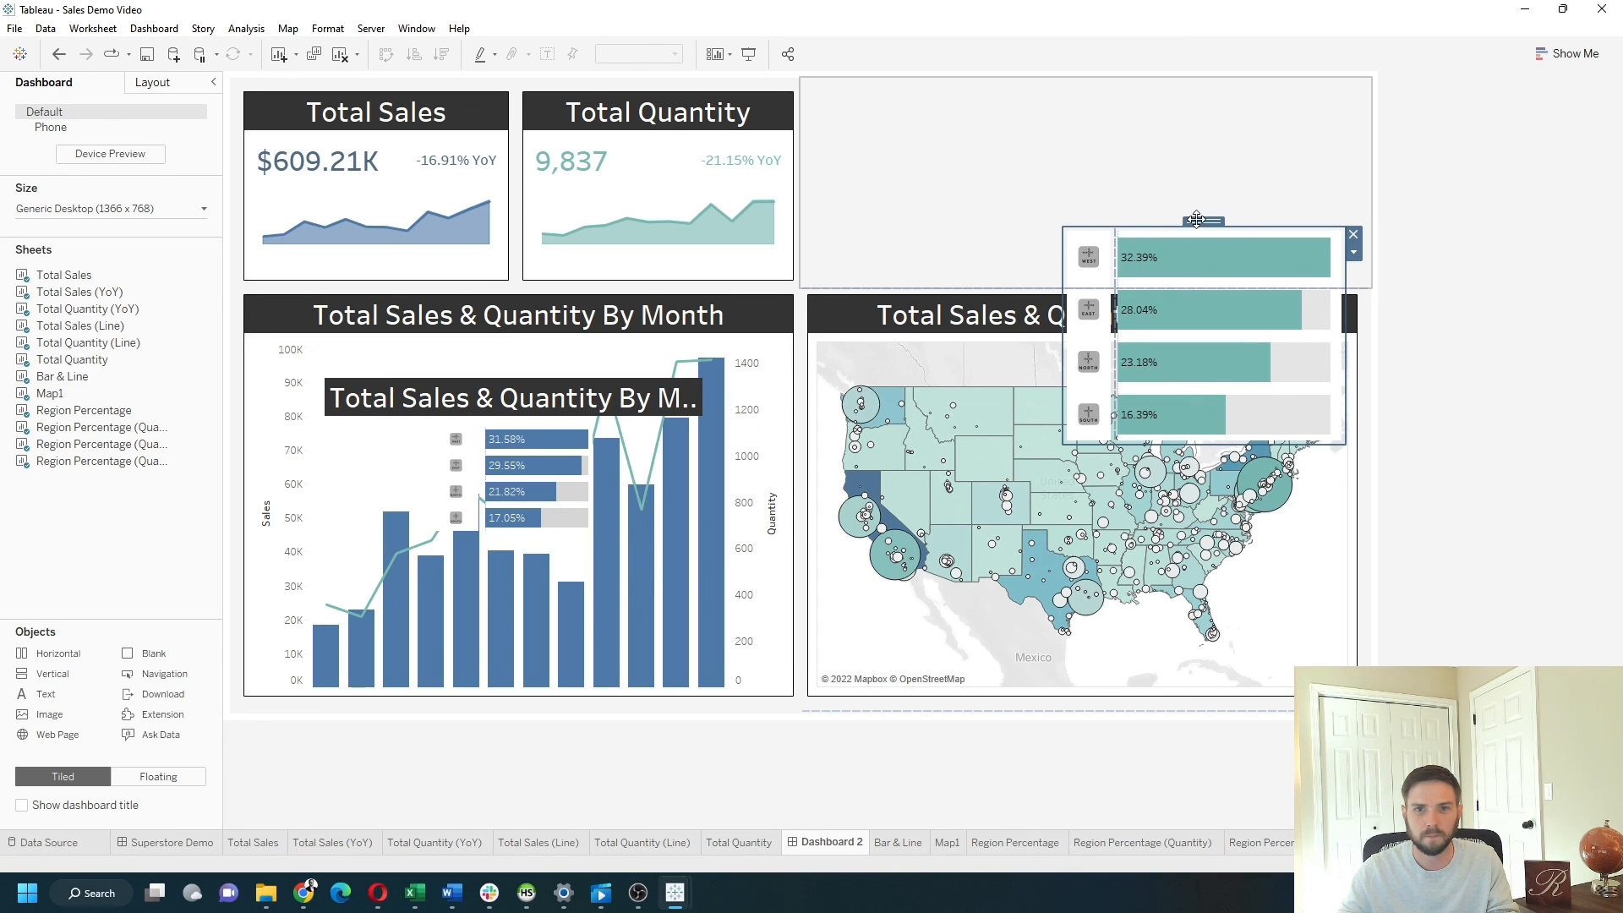
pyautogui.moveTo(1197, 220); pyautogui.dragTo(632, 452)
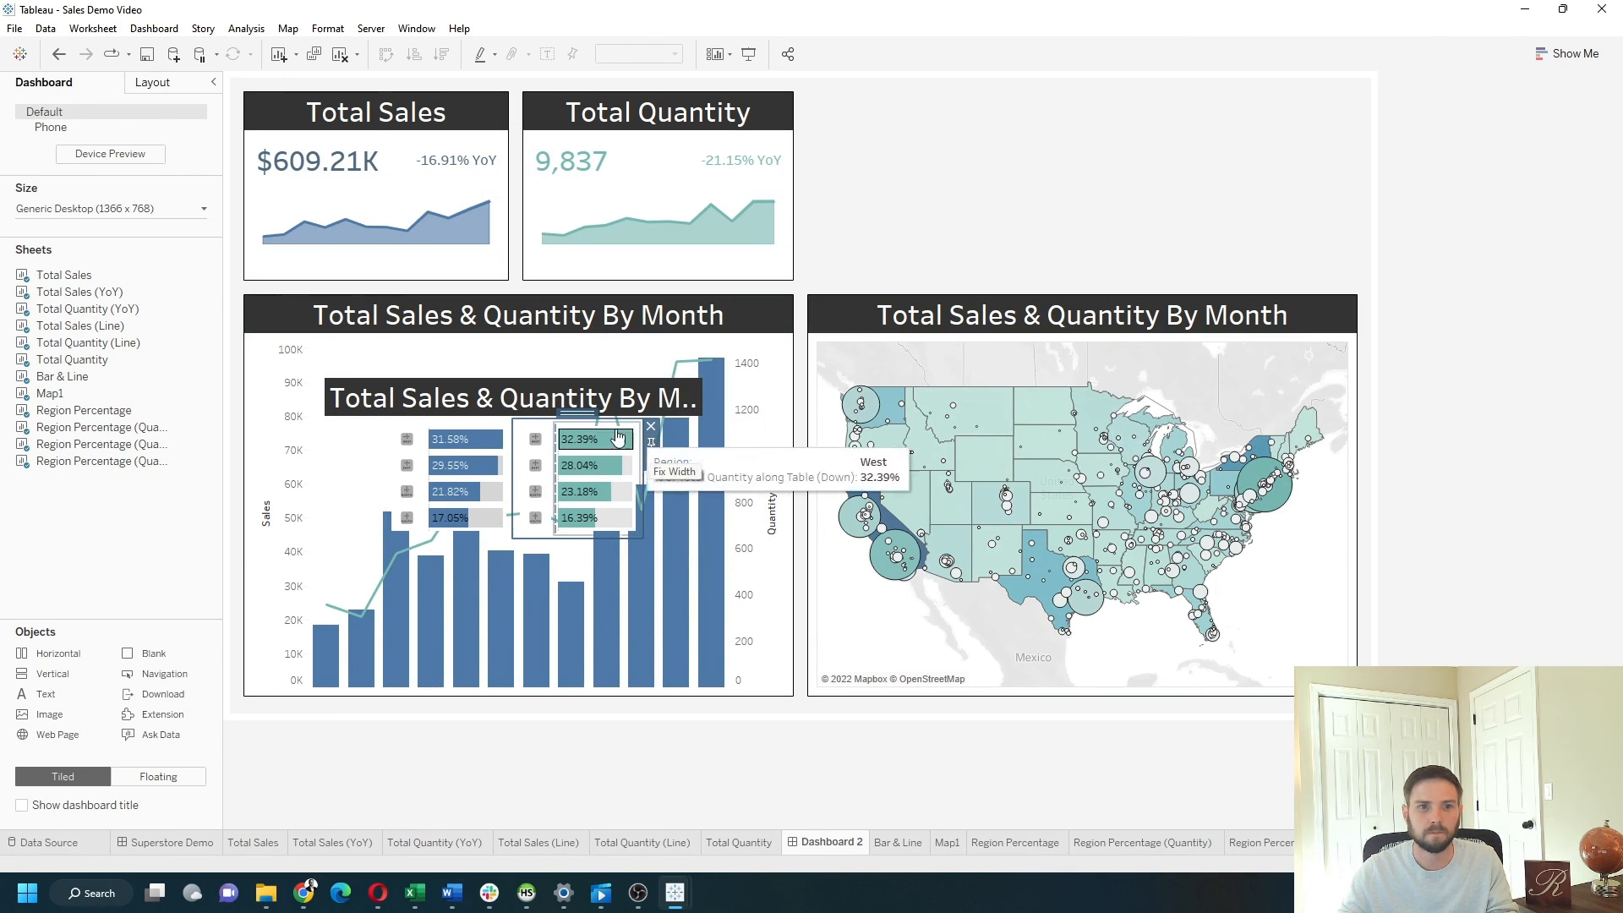
# Step: Place the combined region container in the empty area above the map and remove the leftover blank beside the bars
pyautogui.doubleClick(578, 414)
pyautogui.moveTo(502, 416)
pyautogui.mouseDown()
pyautogui.moveTo(502, 373)
pyautogui.moveTo(1045, 261)
pyautogui.mouseUp()
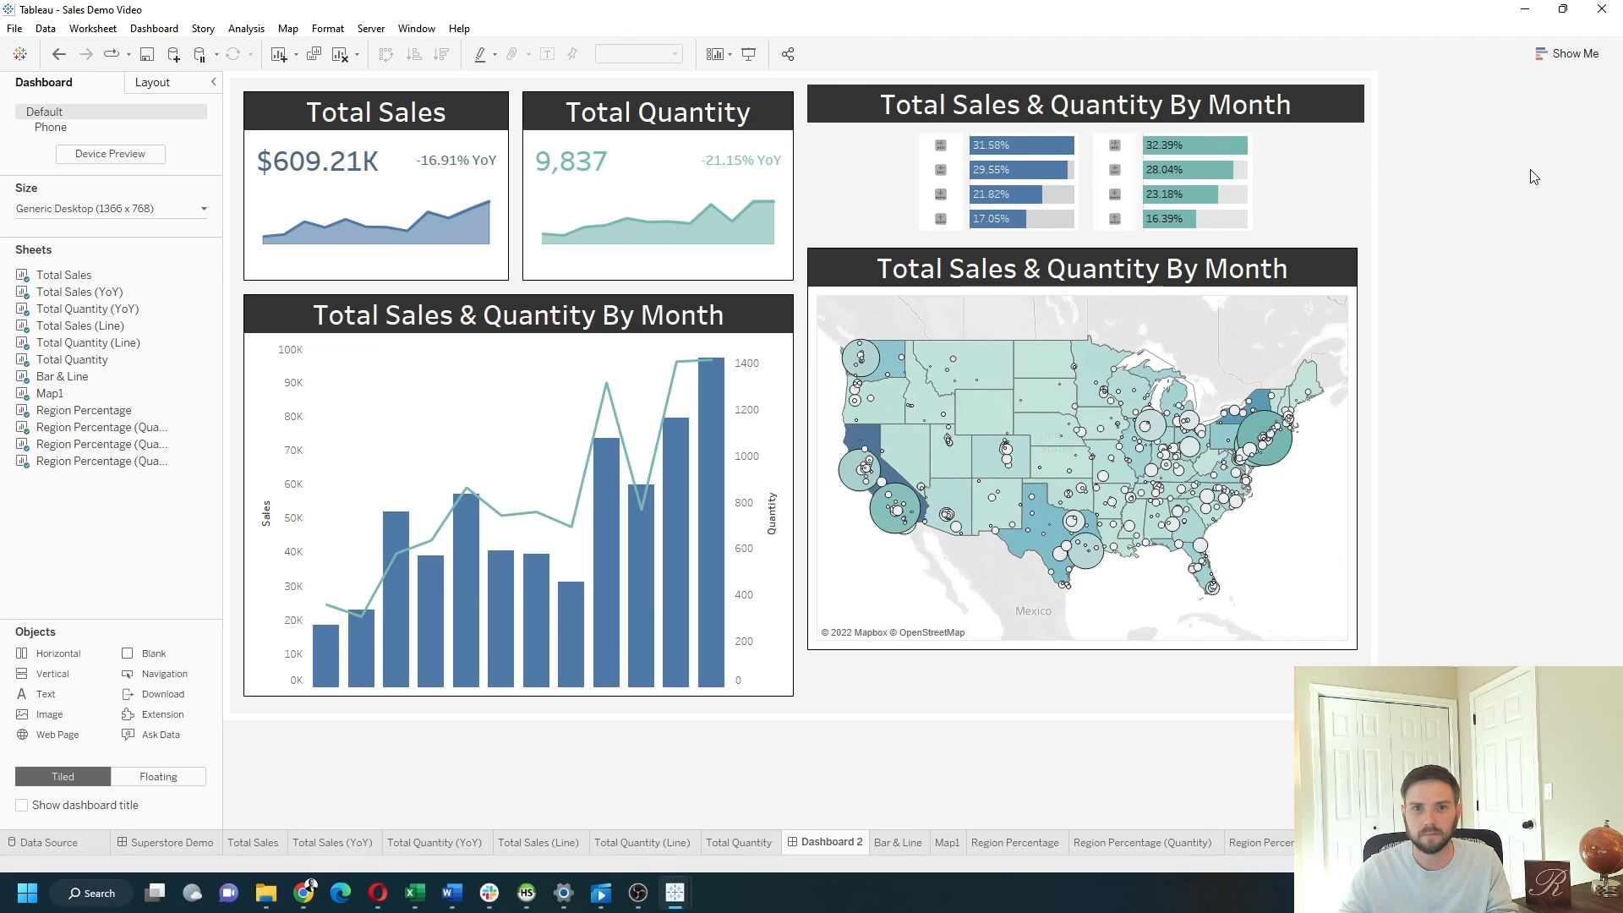
pyautogui.moveTo(1313, 119); pyautogui.dragTo(938, 169)
pyautogui.click(956, 136)
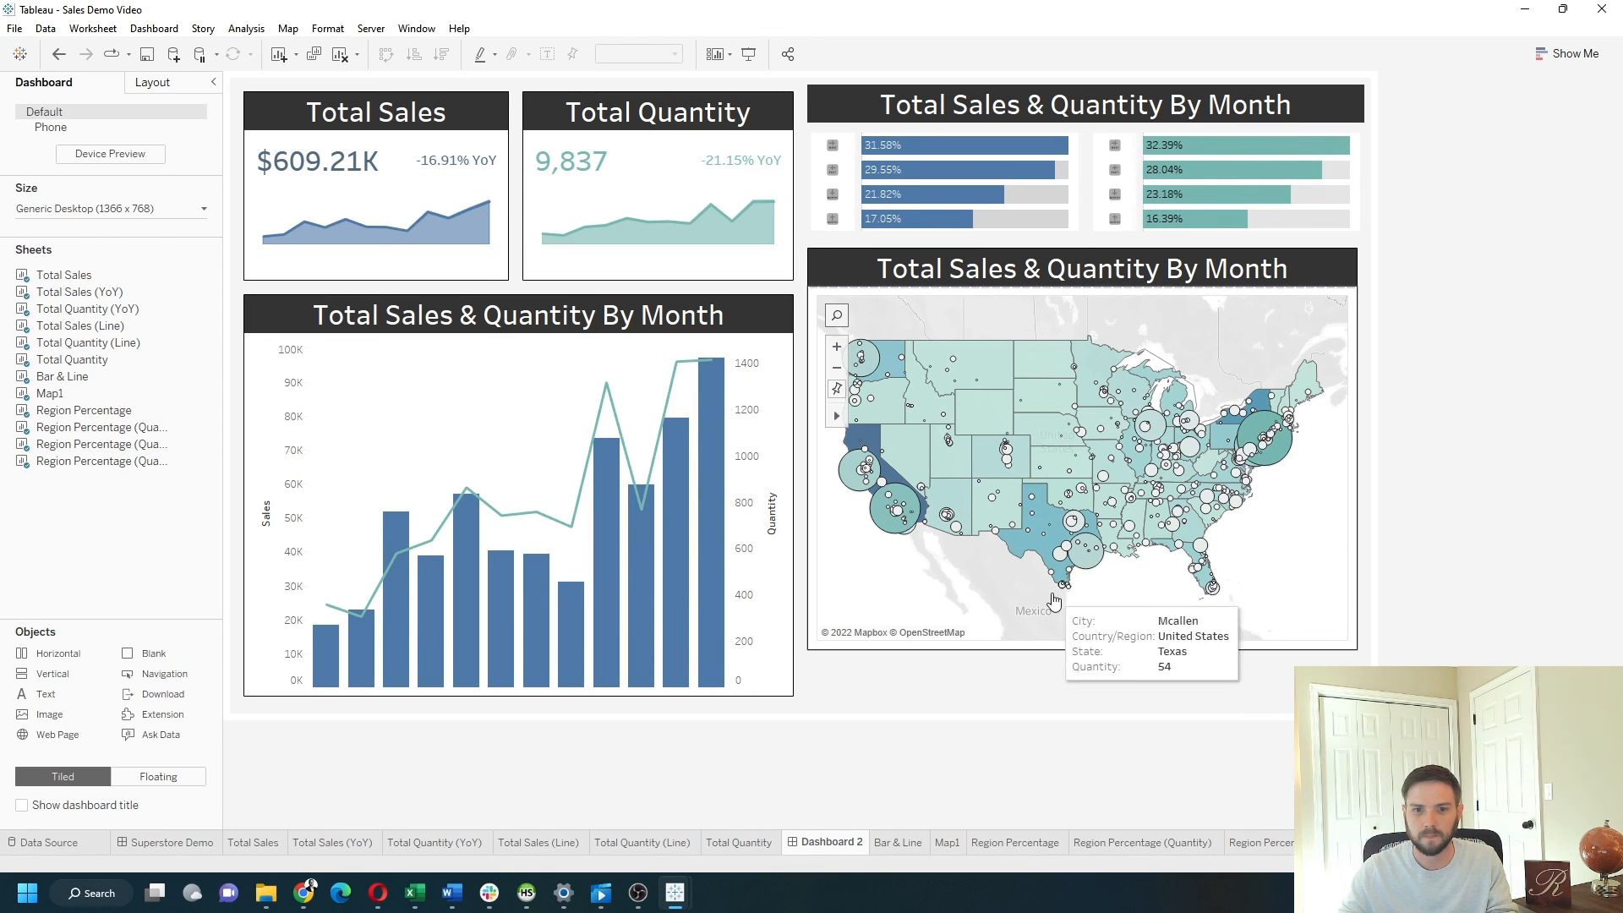
# Step: Lower the boundary between the region section and the map, and stretch the percentage bars to fill the section's height
pyautogui.click(1057, 681)
pyautogui.moveTo(1158, 239); pyautogui.dragTo(1165, 283)
pyautogui.moveTo(1166, 282); pyautogui.dragTo(1165, 280)
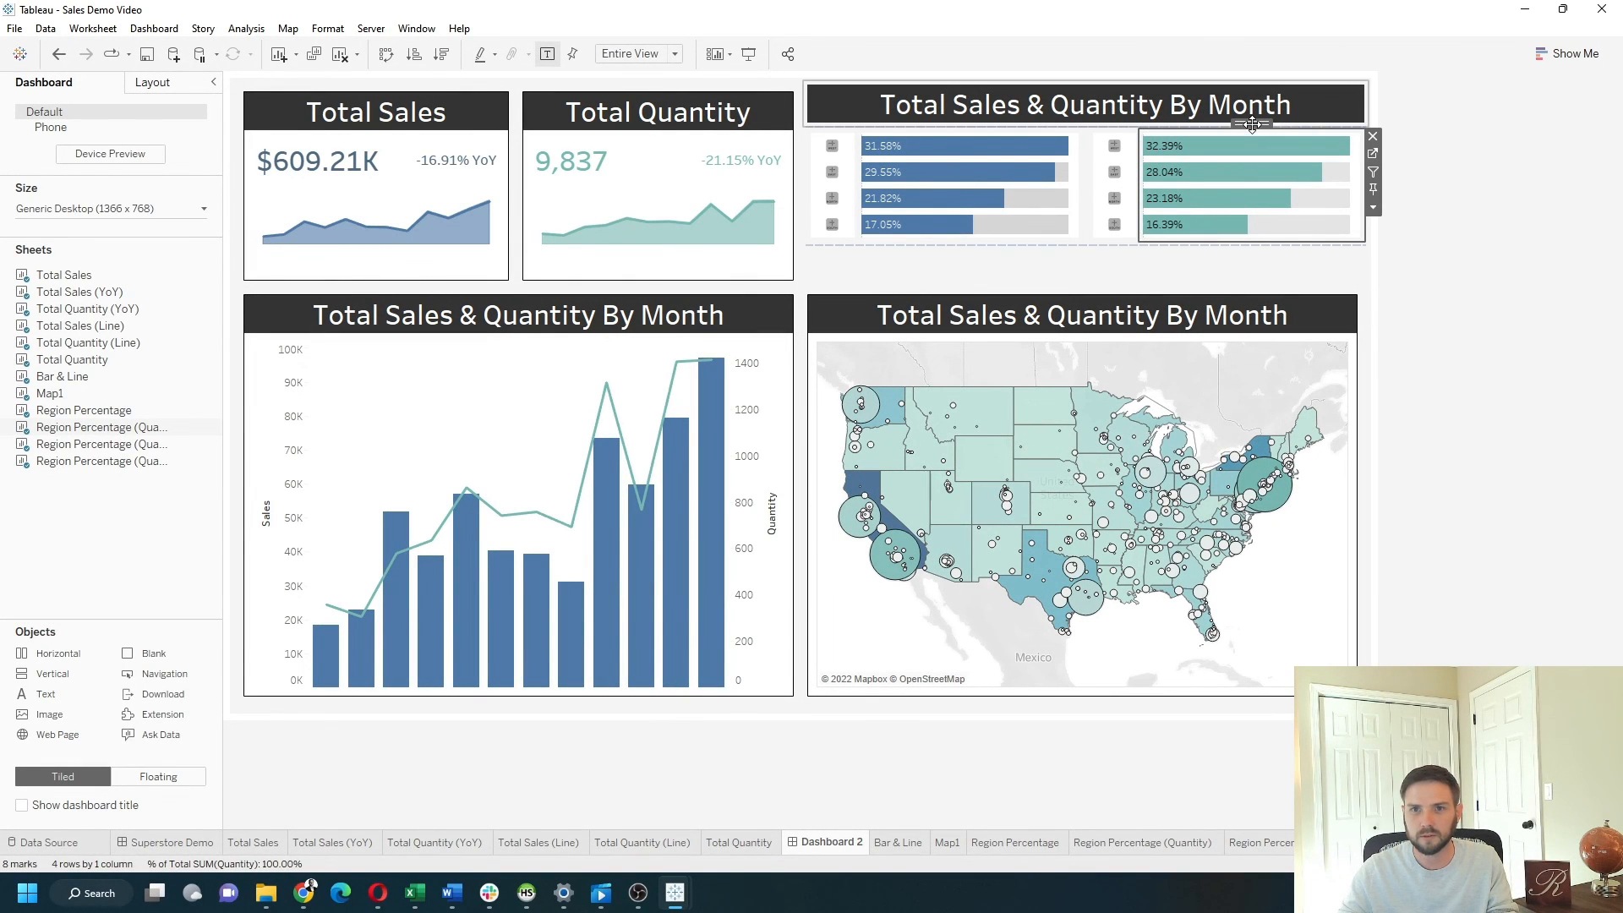
pyautogui.doubleClick(1221, 122)
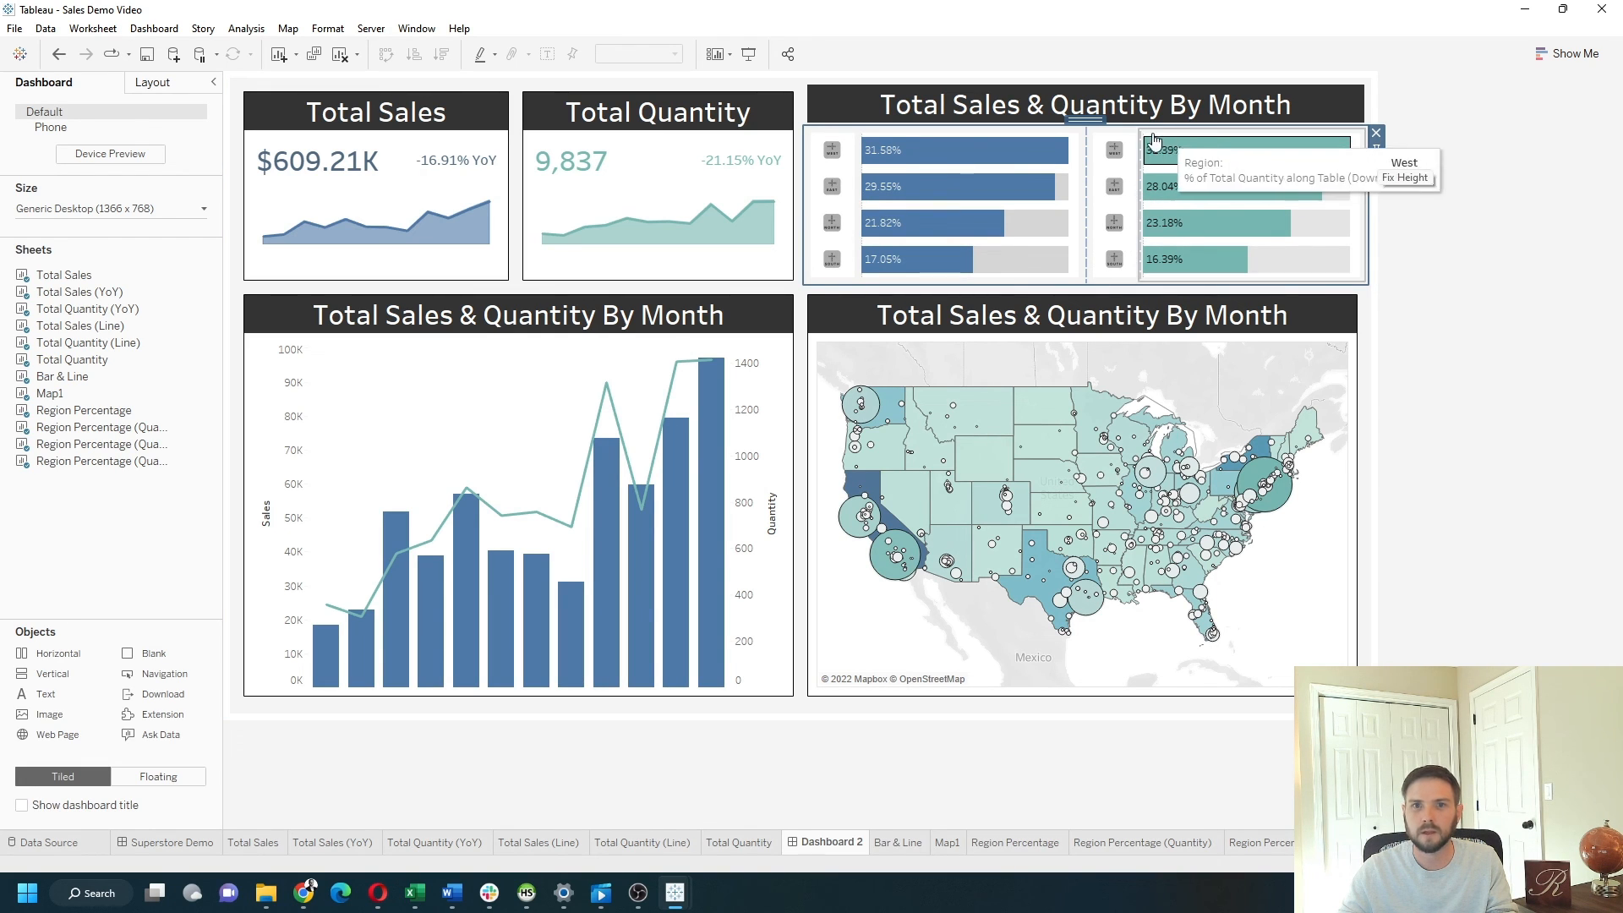
# Step: Set the outer padding of the region section's vertical container to 16 on all sides, with 8 on the left
pyautogui.doubleClick(1092, 120)
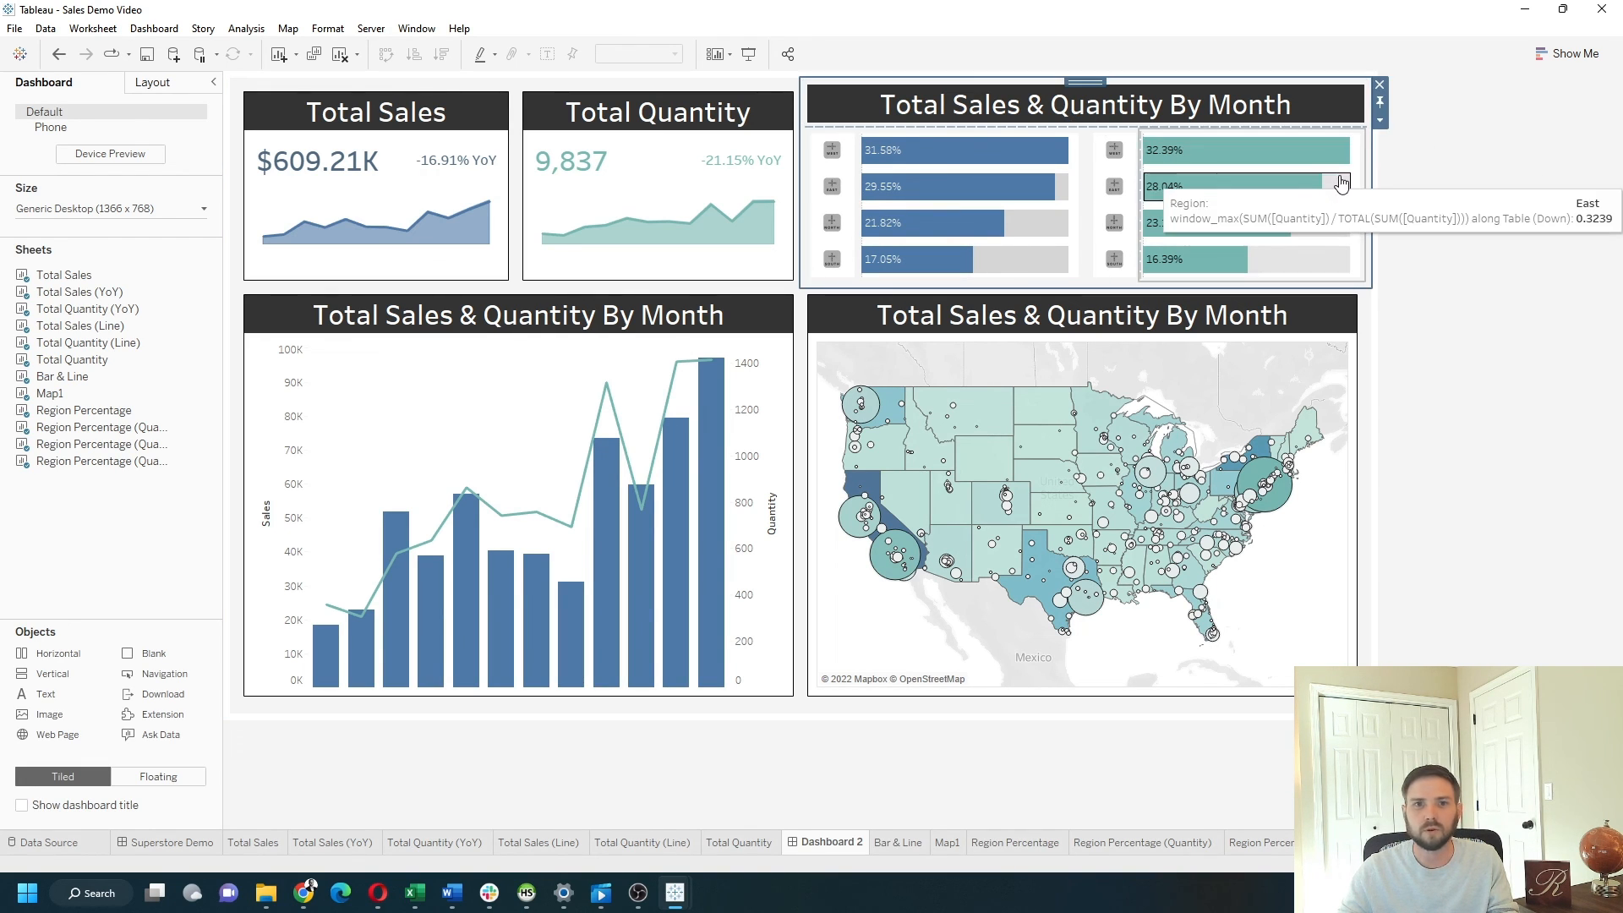
pyautogui.click(179, 96)
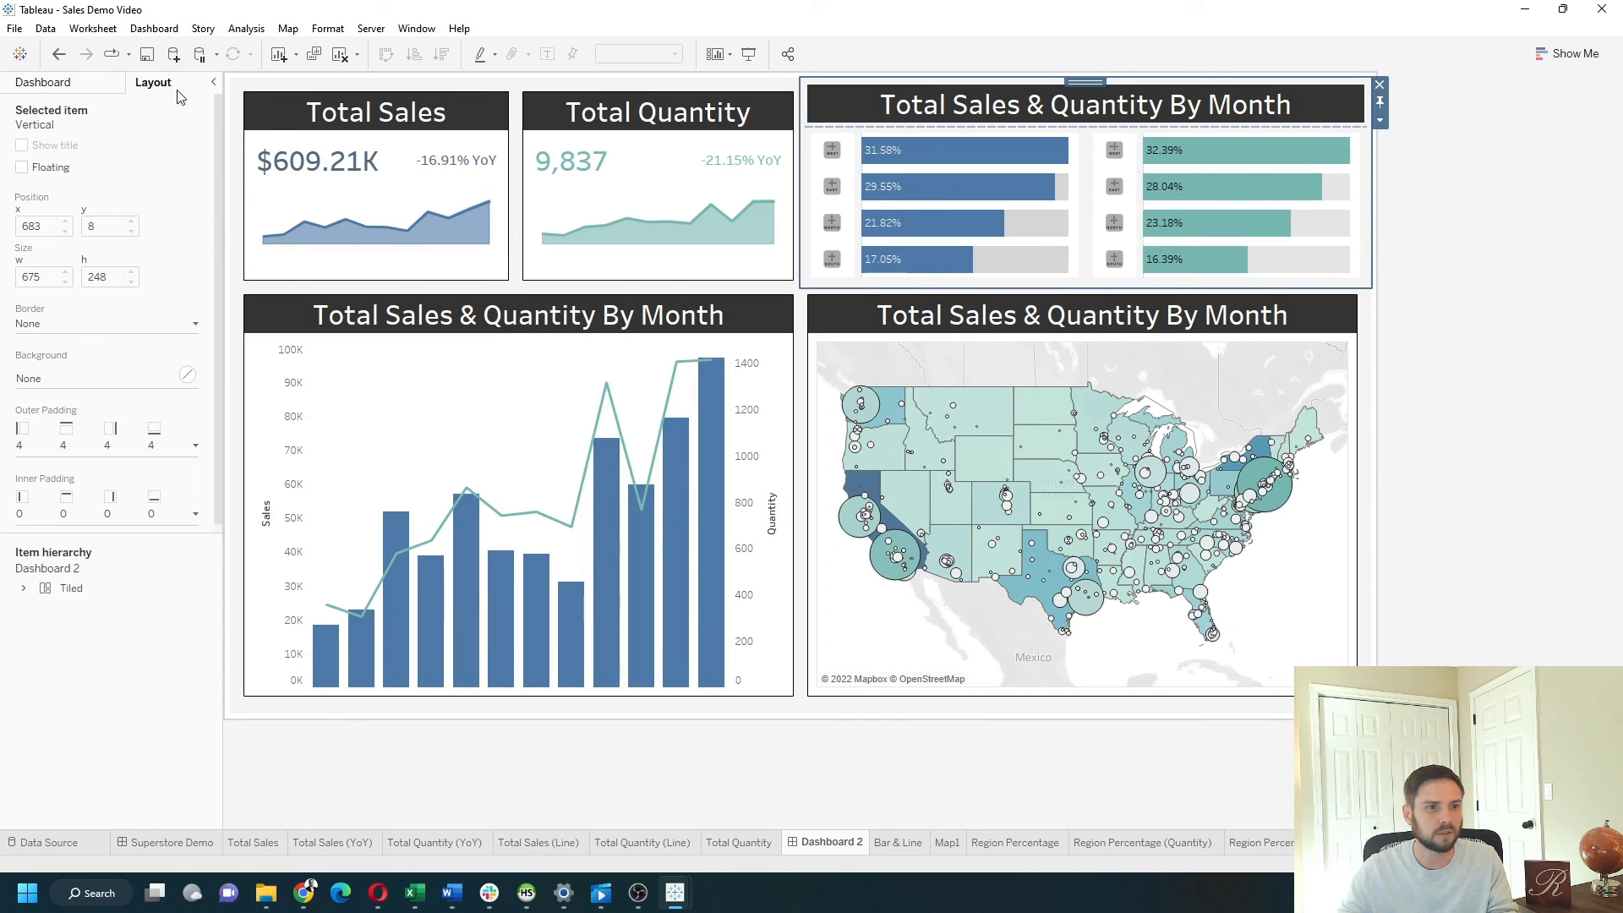
pyautogui.click(110, 437)
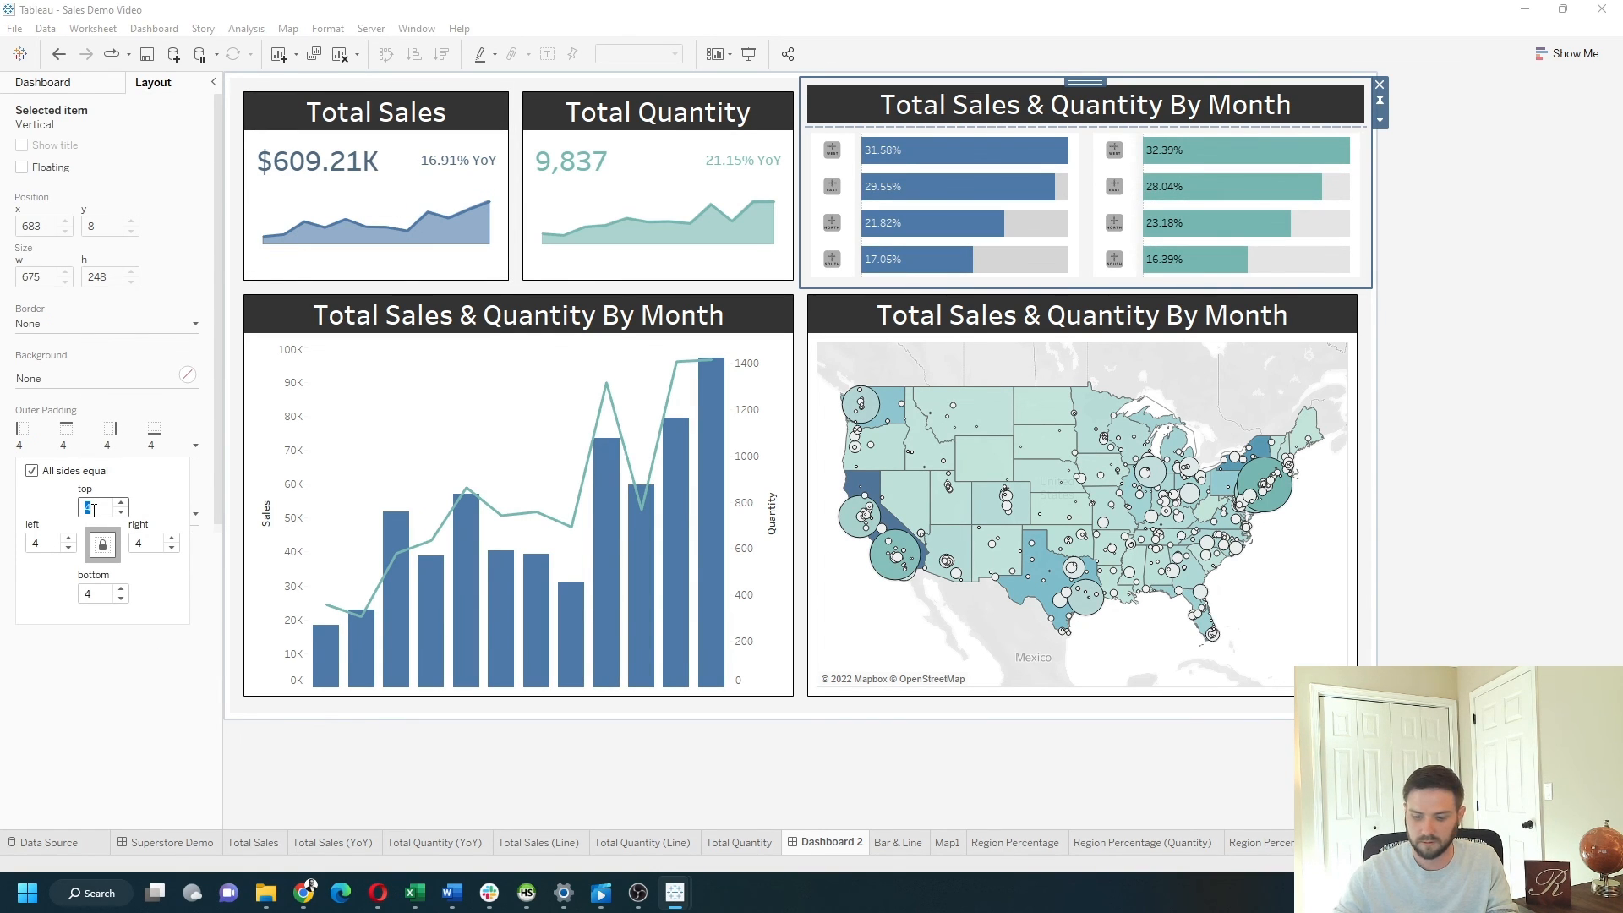
pyautogui.write('16')
pyautogui.press('Return')
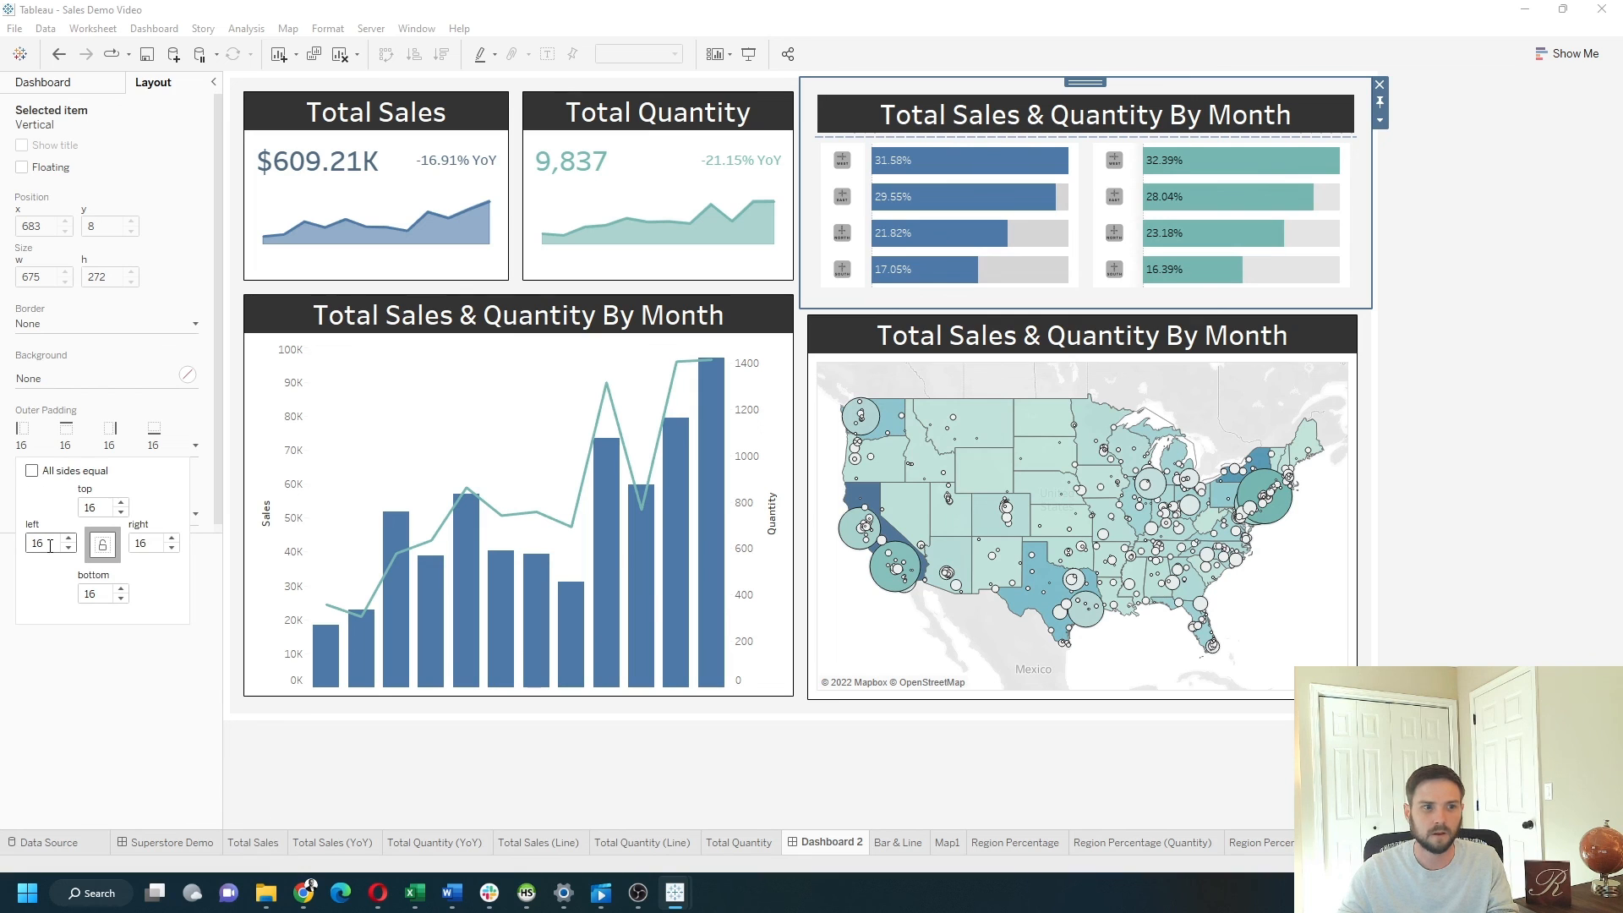
pyautogui.write('8')
pyautogui.press('Return')
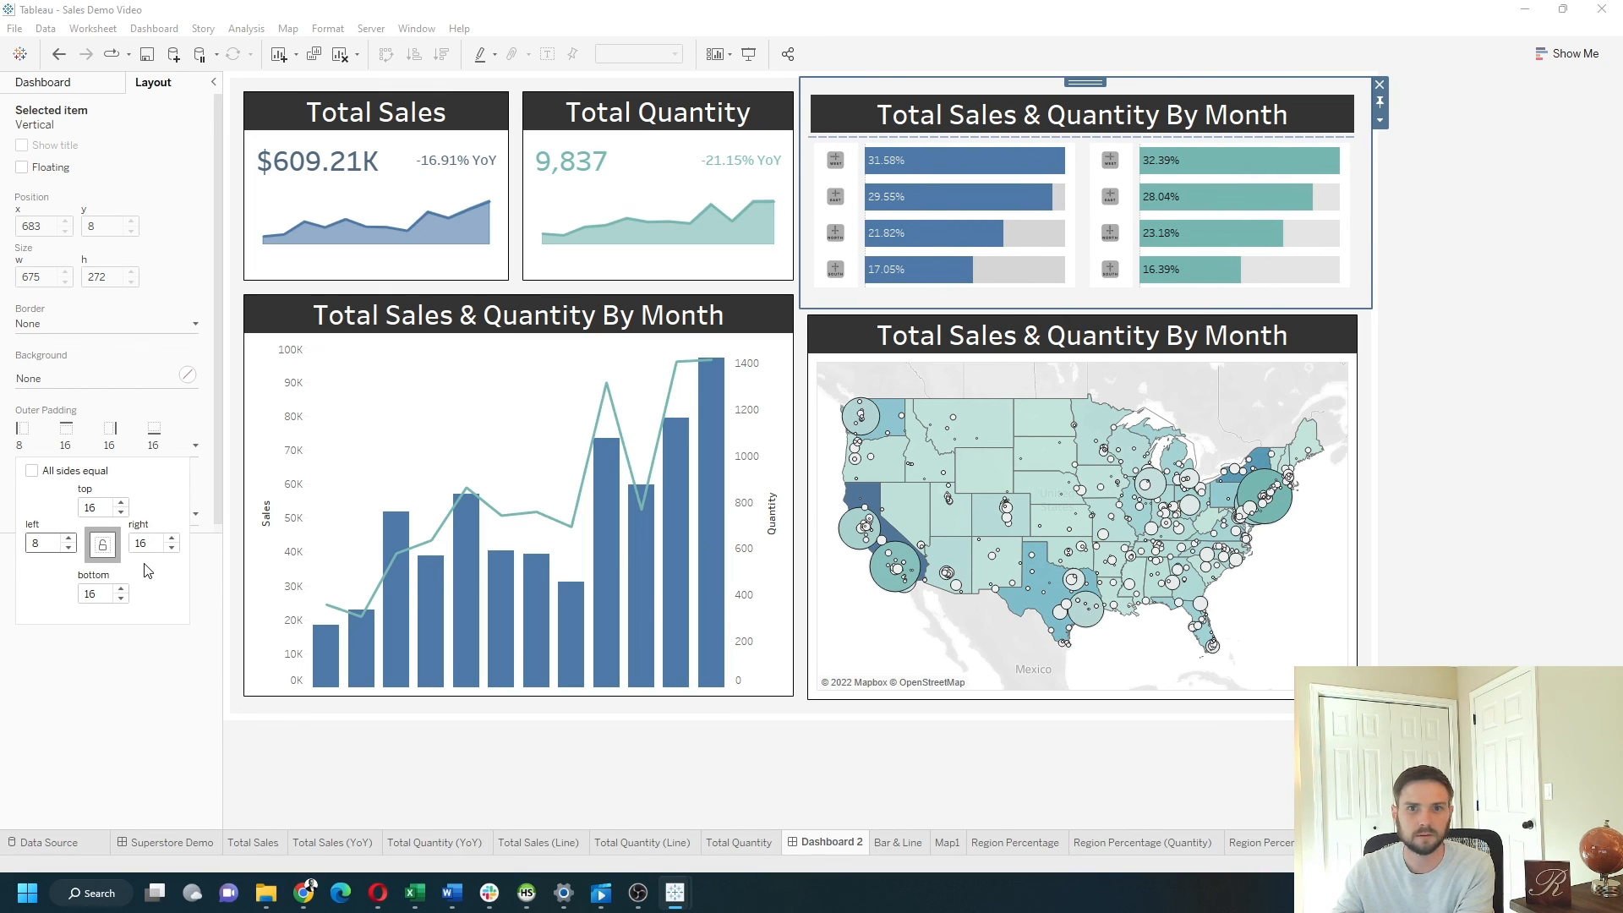
# Step: Set the vertical container's bottom outer padding to 8 and give the container a solid border
pyautogui.write('8')
pyautogui.press('Return')
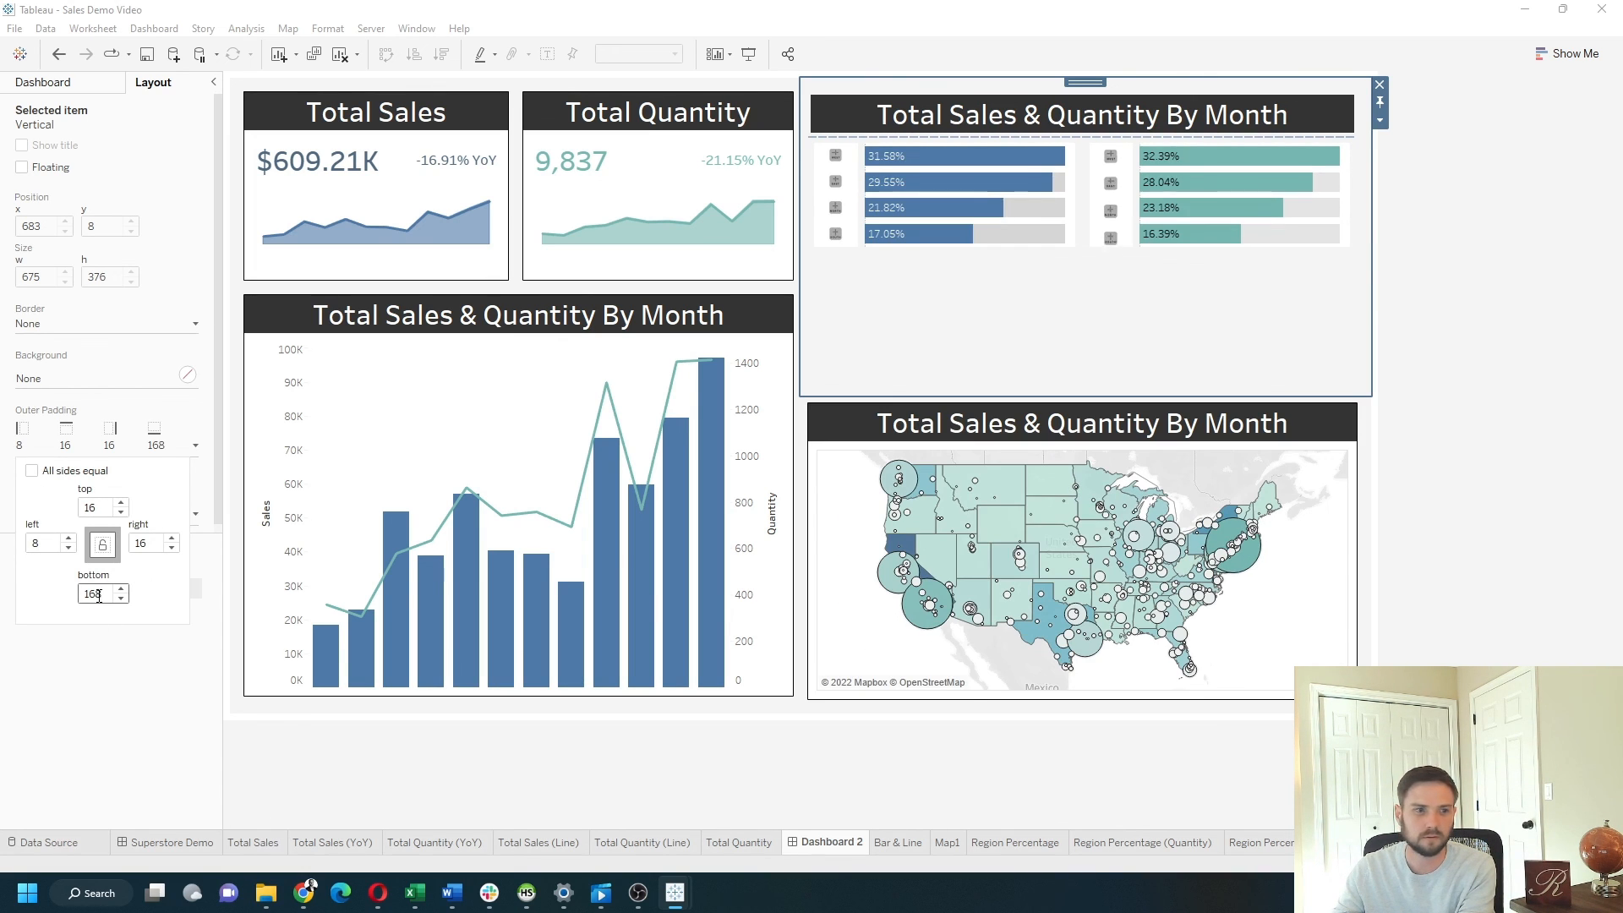
pyautogui.doubleClick(92, 595)
pyautogui.write('8')
pyautogui.press('Return')
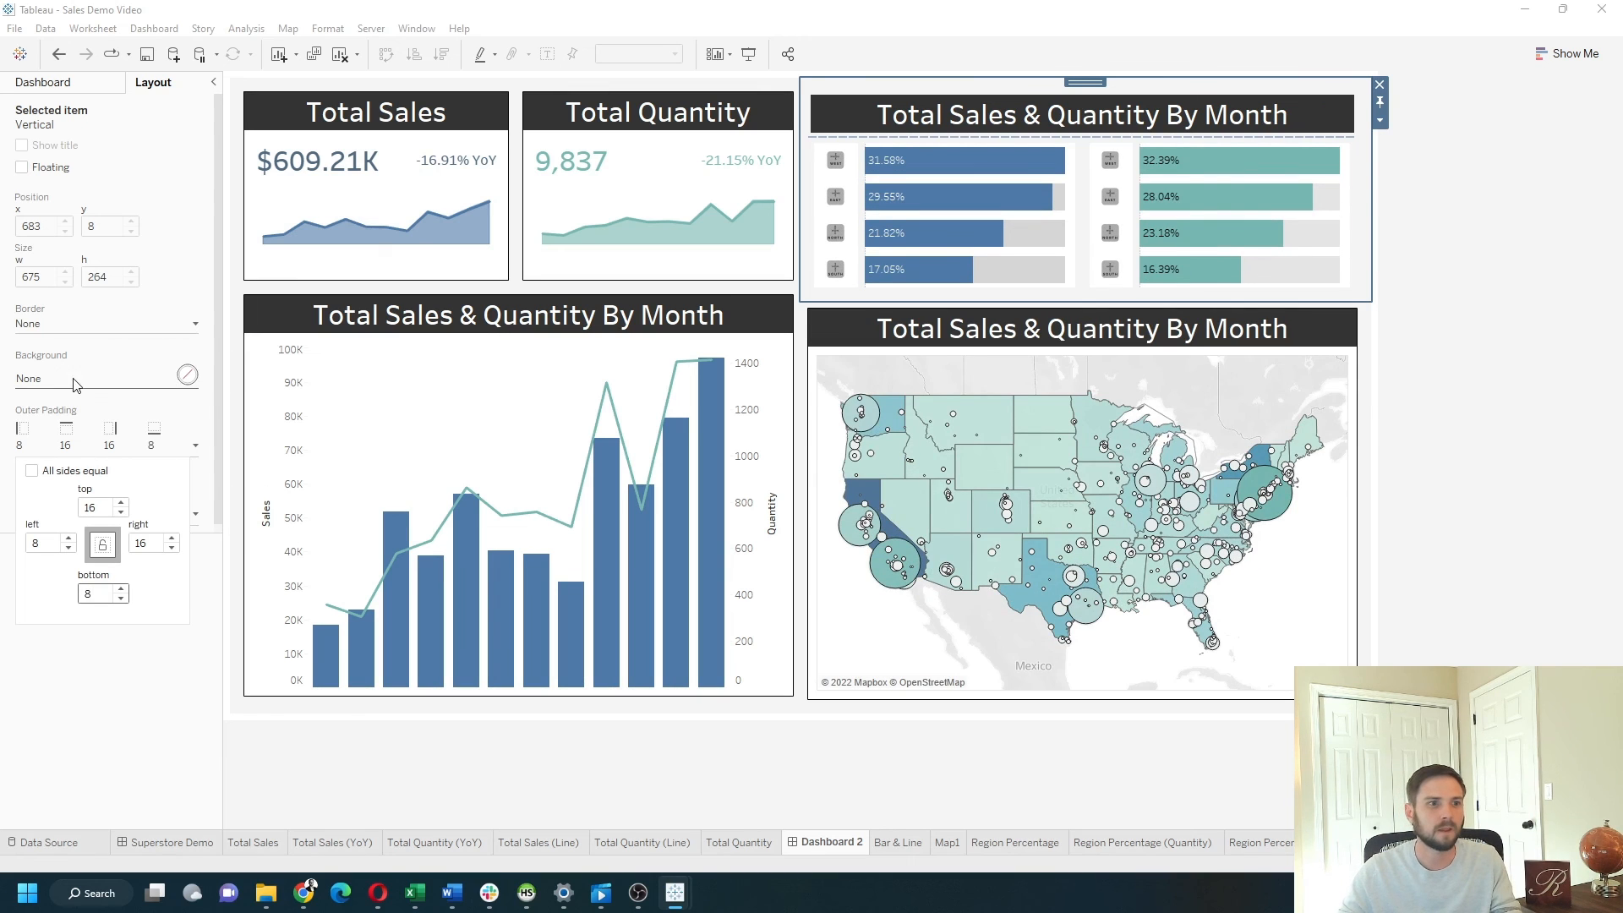
pyautogui.click(68, 324)
pyautogui.click(60, 379)
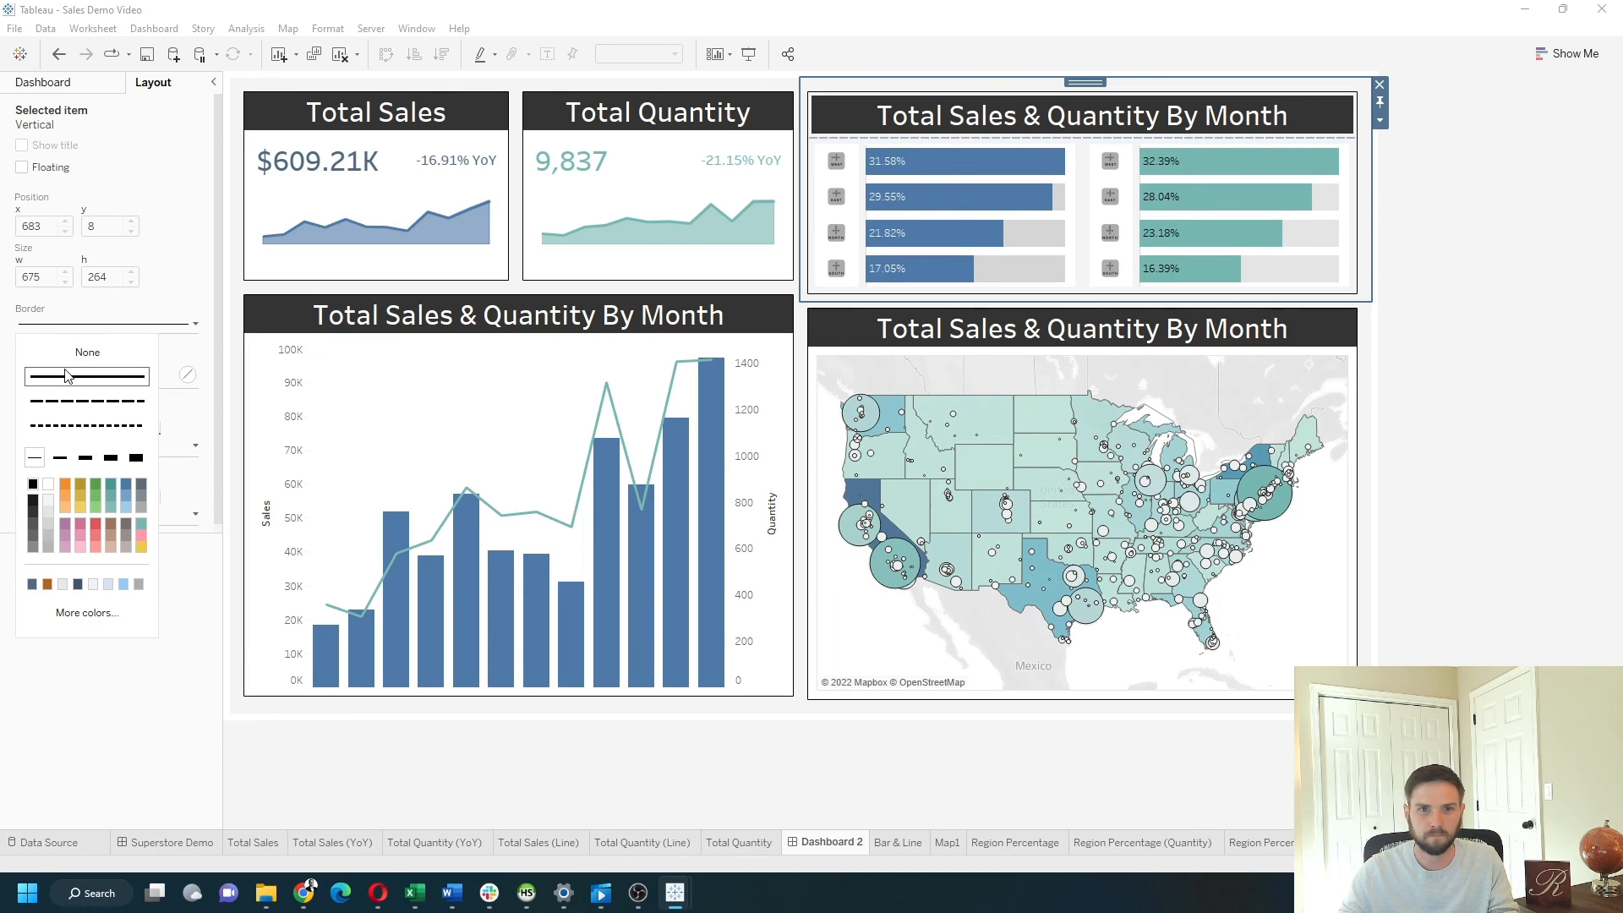
# Step: Set the outer padding of the region section's title to 0 on all sides
pyautogui.click(950, 116)
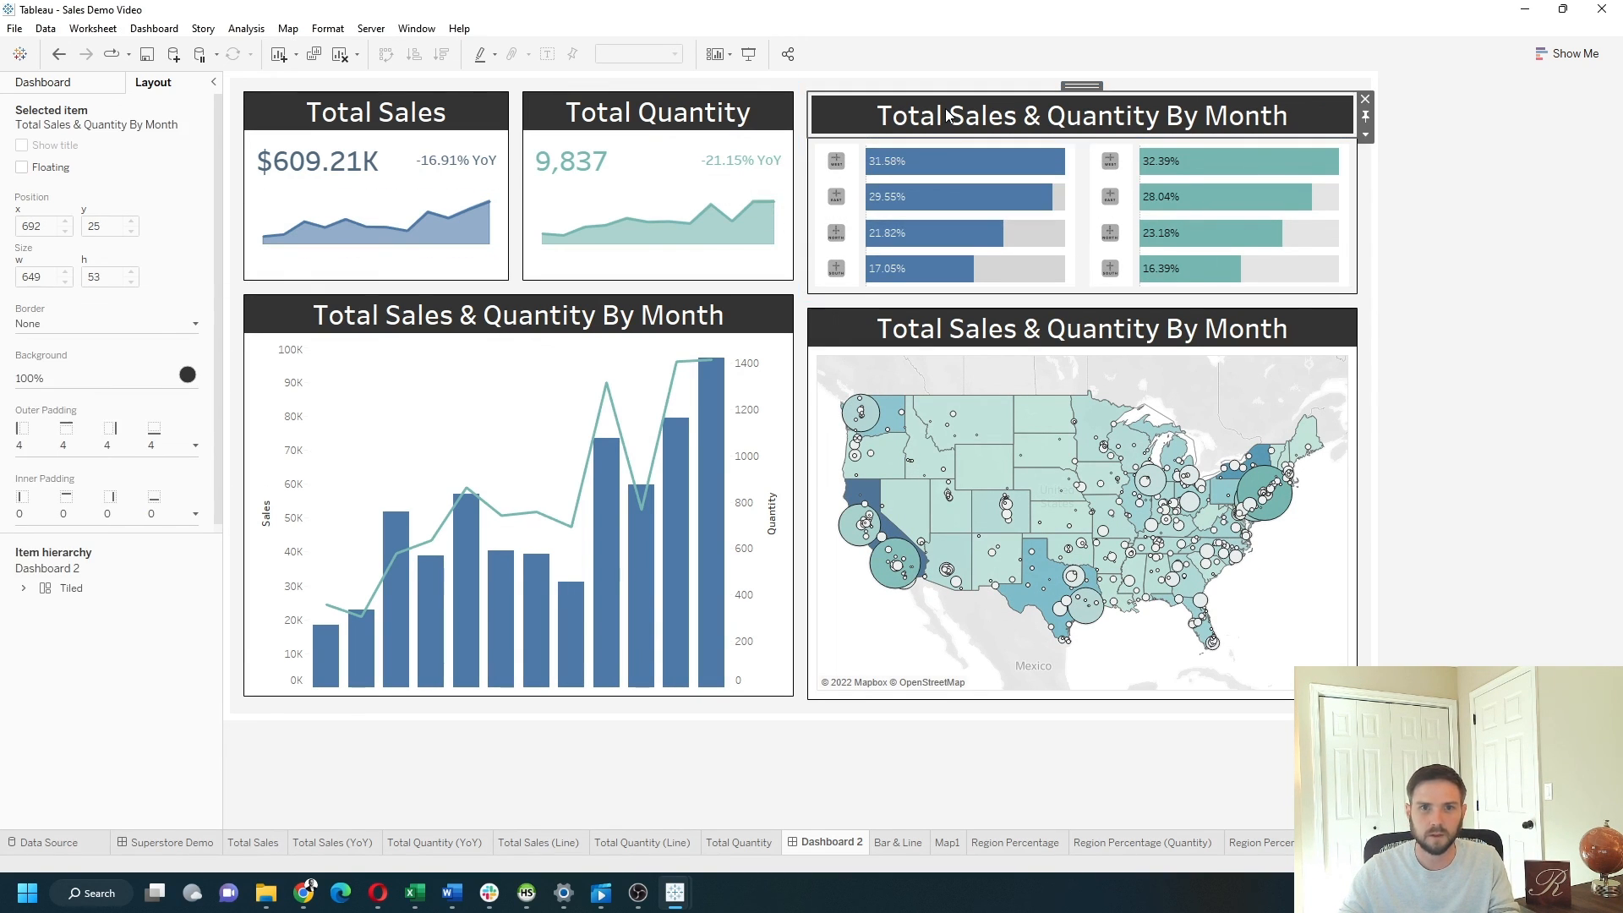
pyautogui.click(74, 448)
pyautogui.write('0')
pyautogui.press('Return')
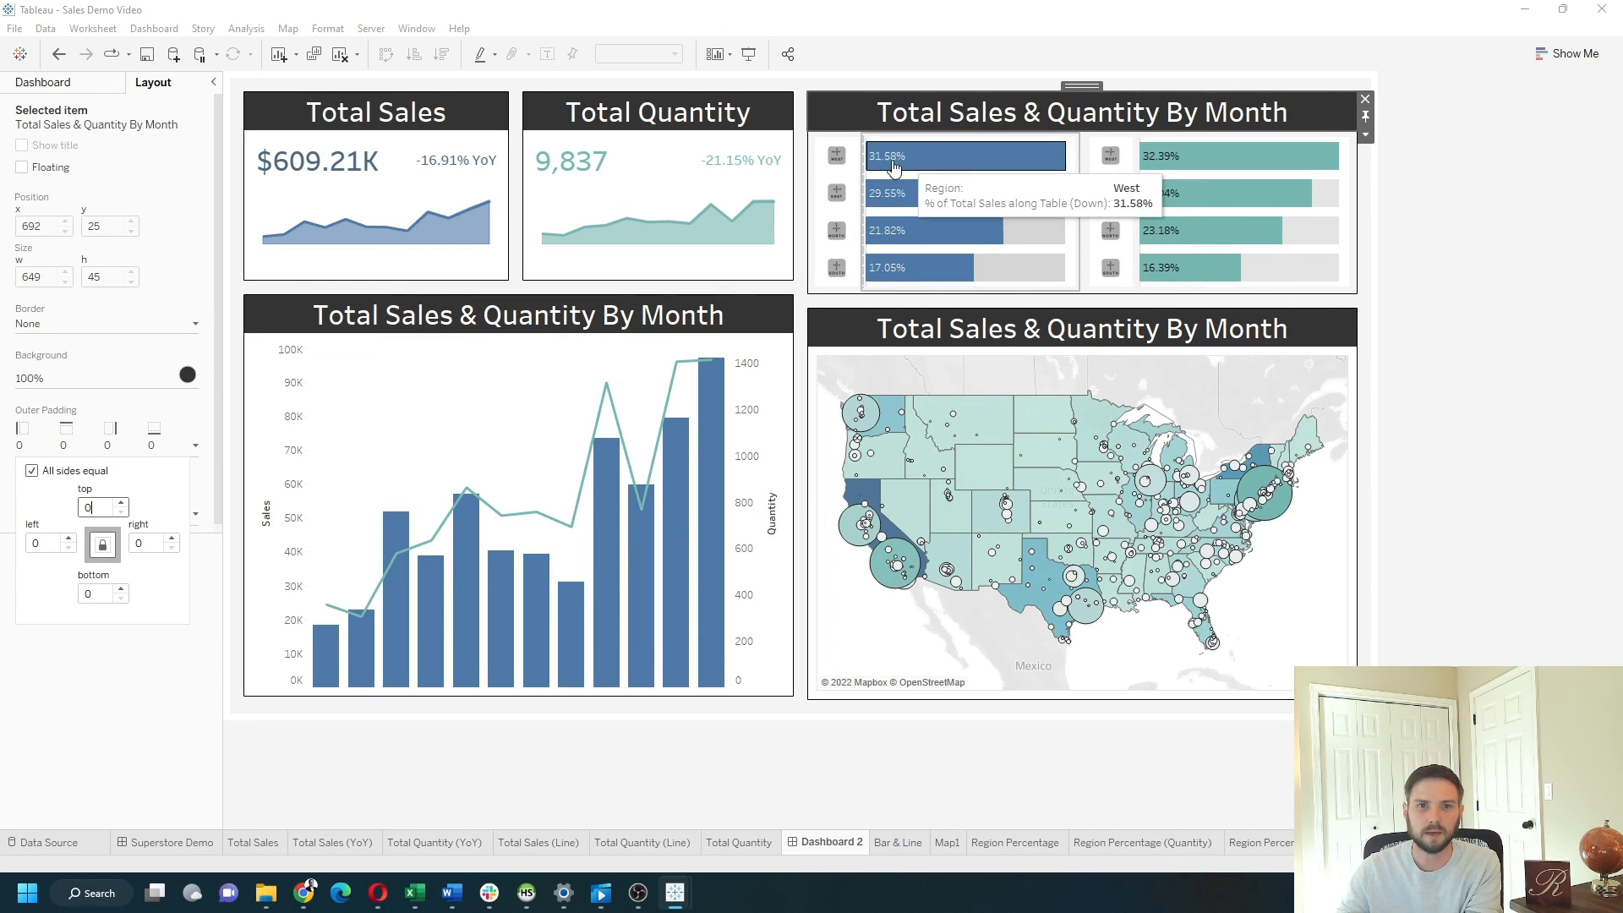
# Step: Set the outer padding to 0 on the sales bars, the quantity bars and both region shape sheets
pyautogui.click(835, 193)
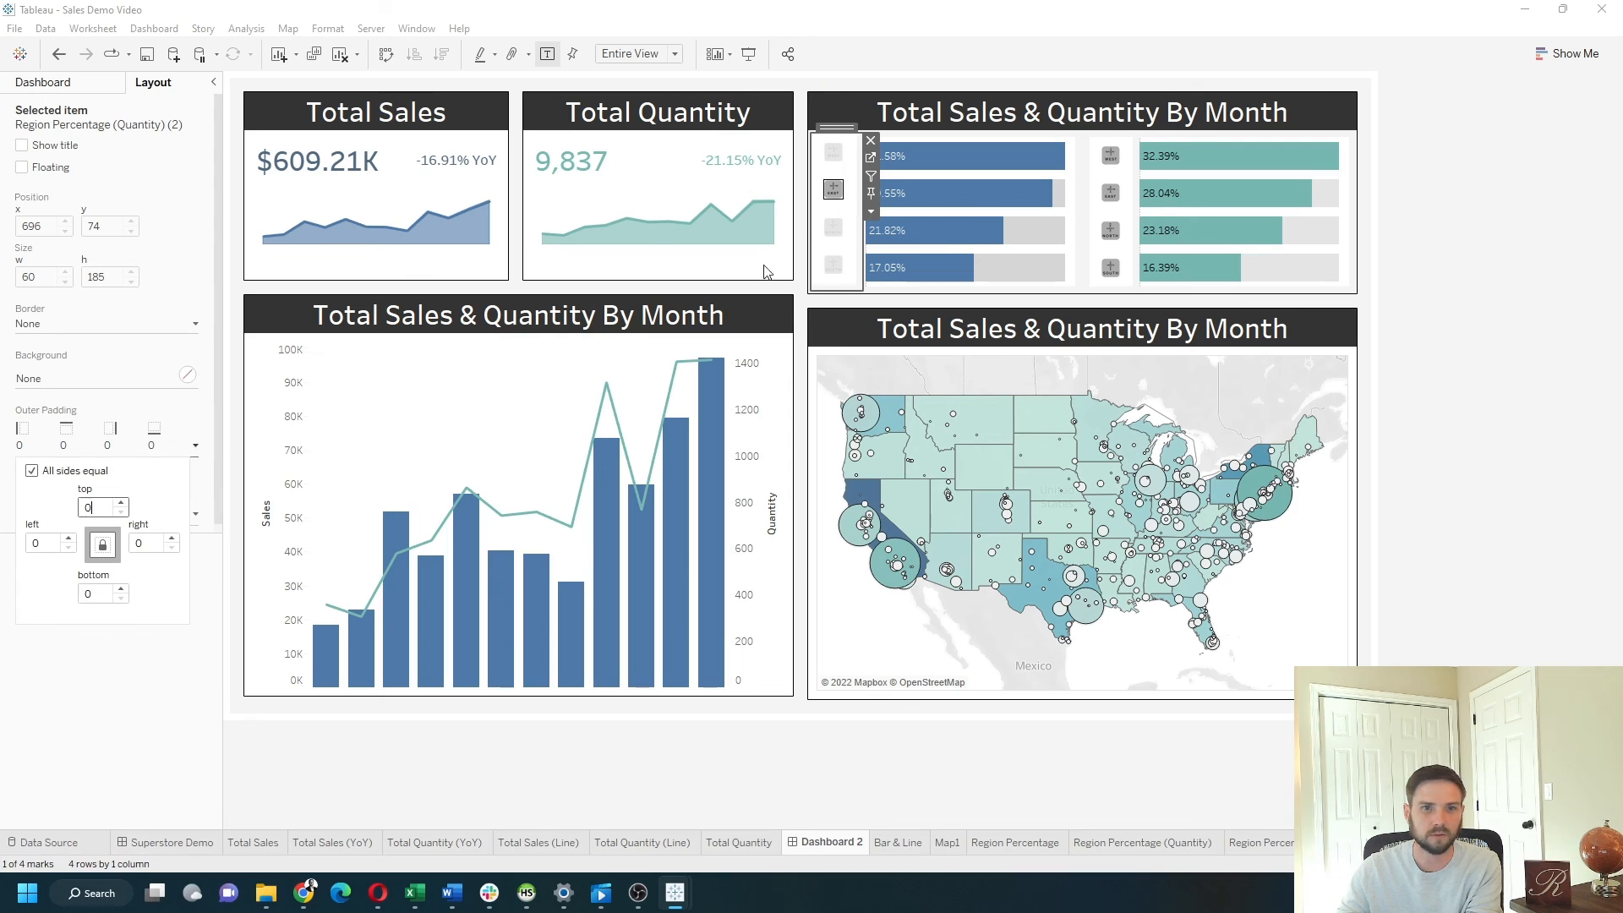
pyautogui.click(964, 156)
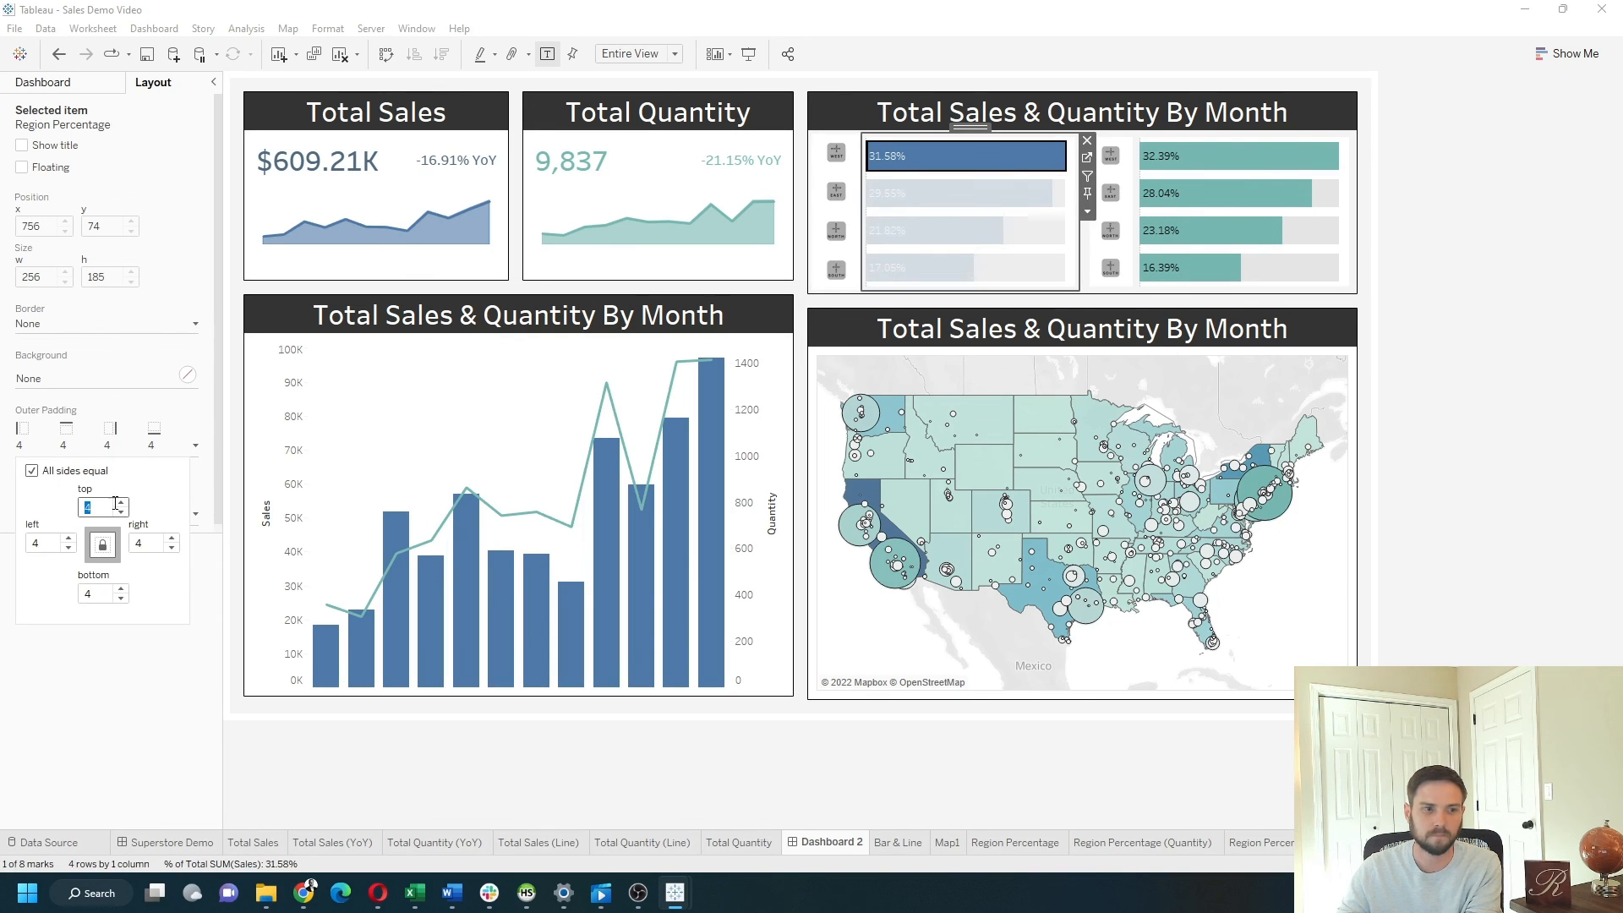
pyautogui.click(1239, 156)
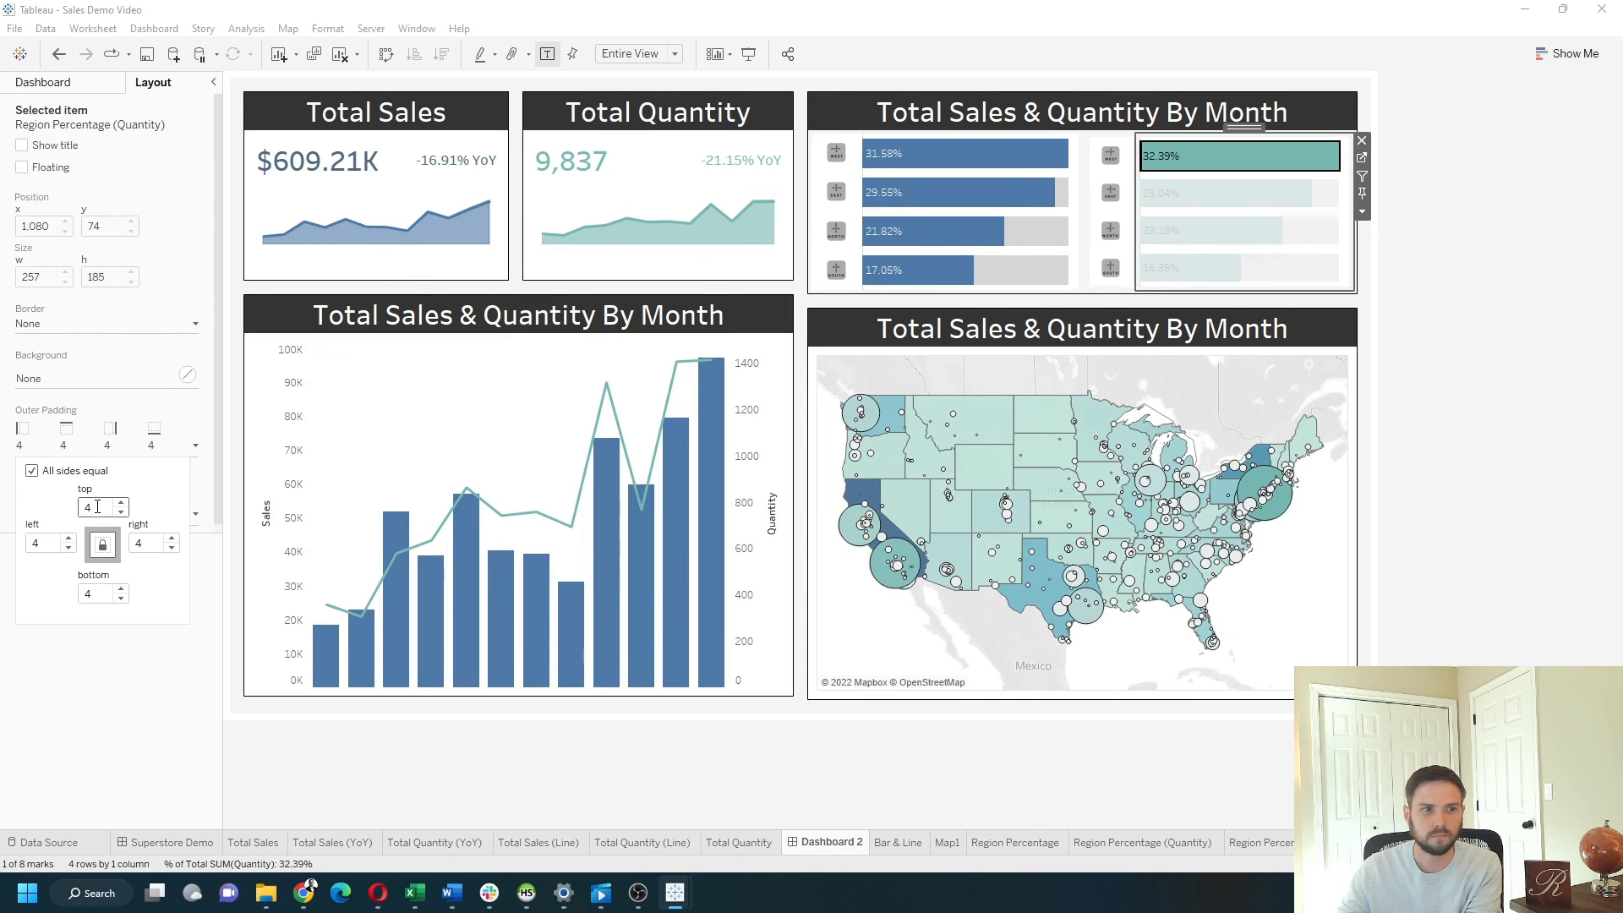
pyautogui.click(1111, 154)
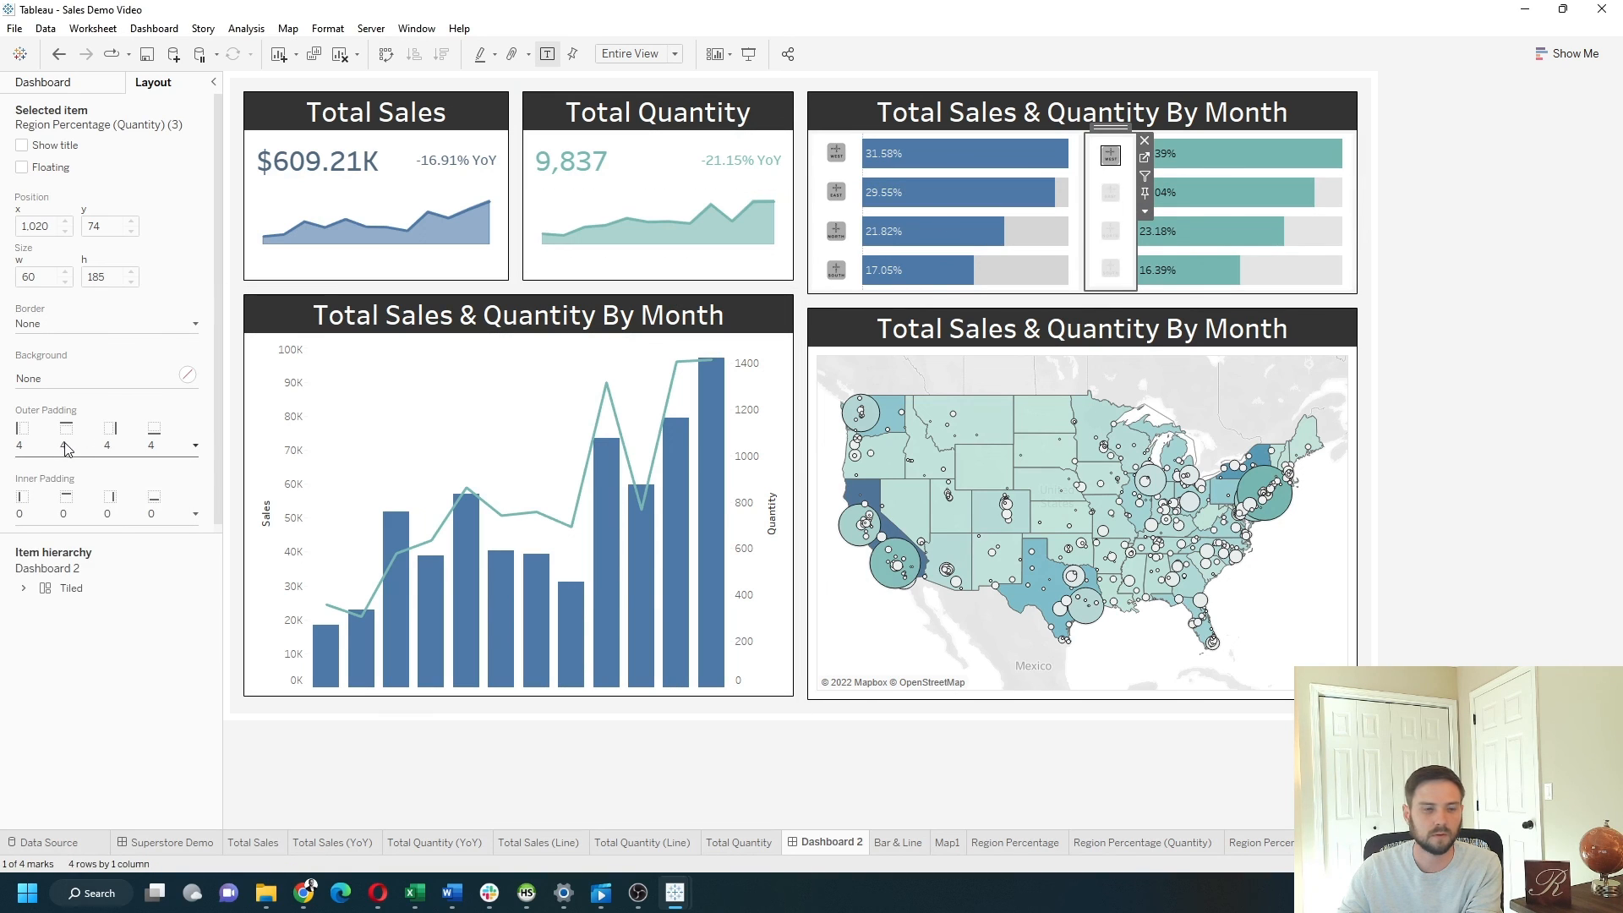
pyautogui.write('0')
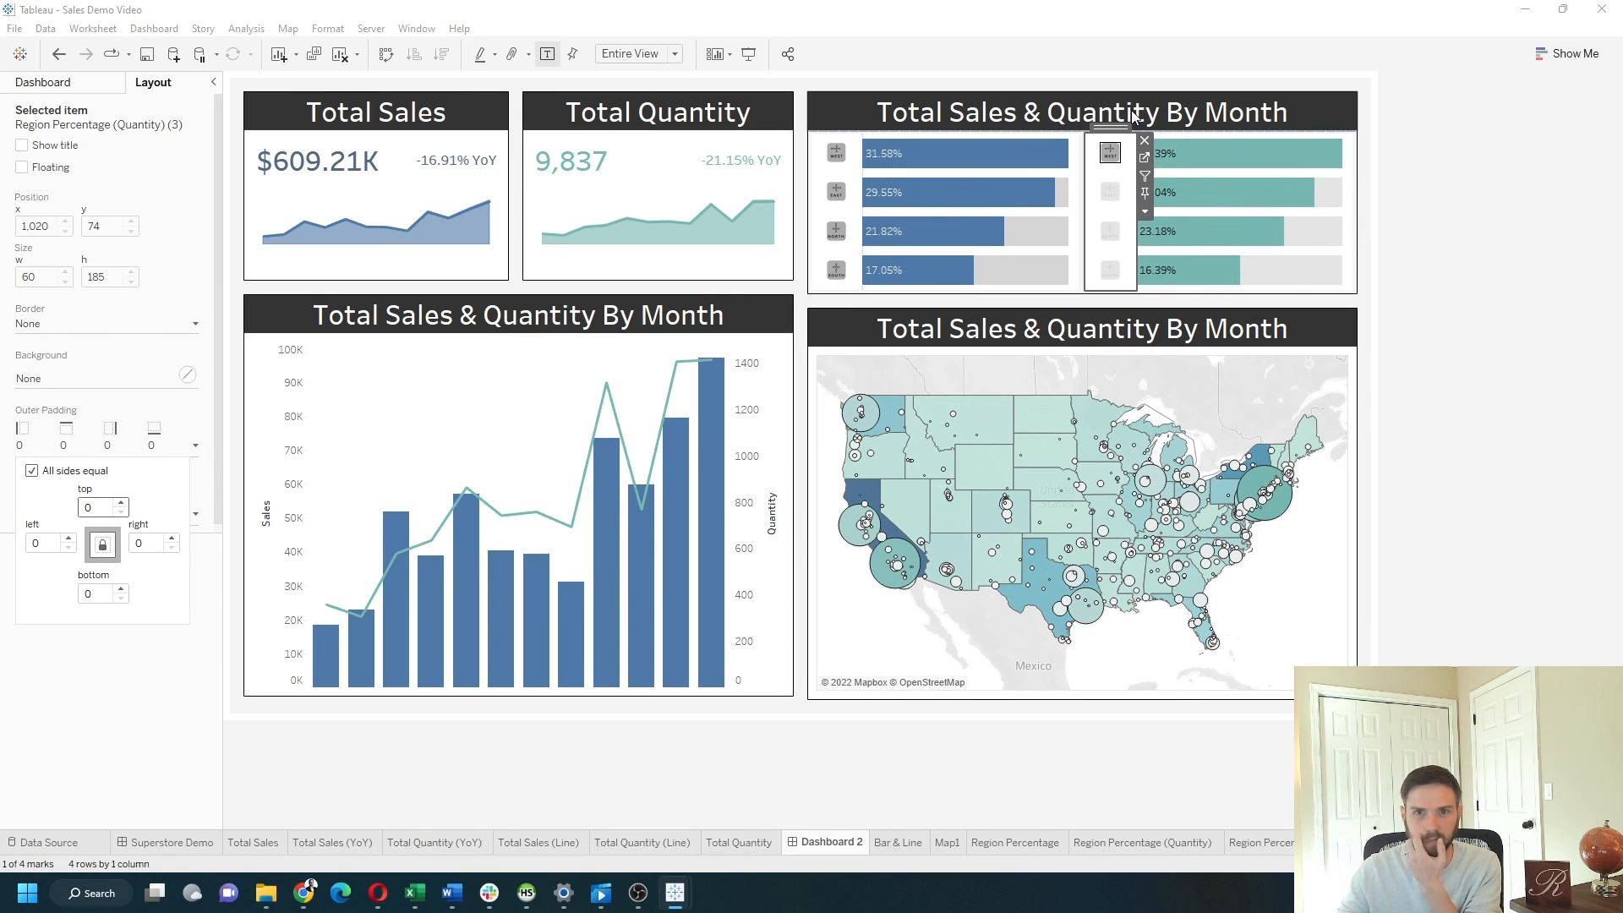
pyautogui.click(1111, 152)
pyautogui.click(1485, 244)
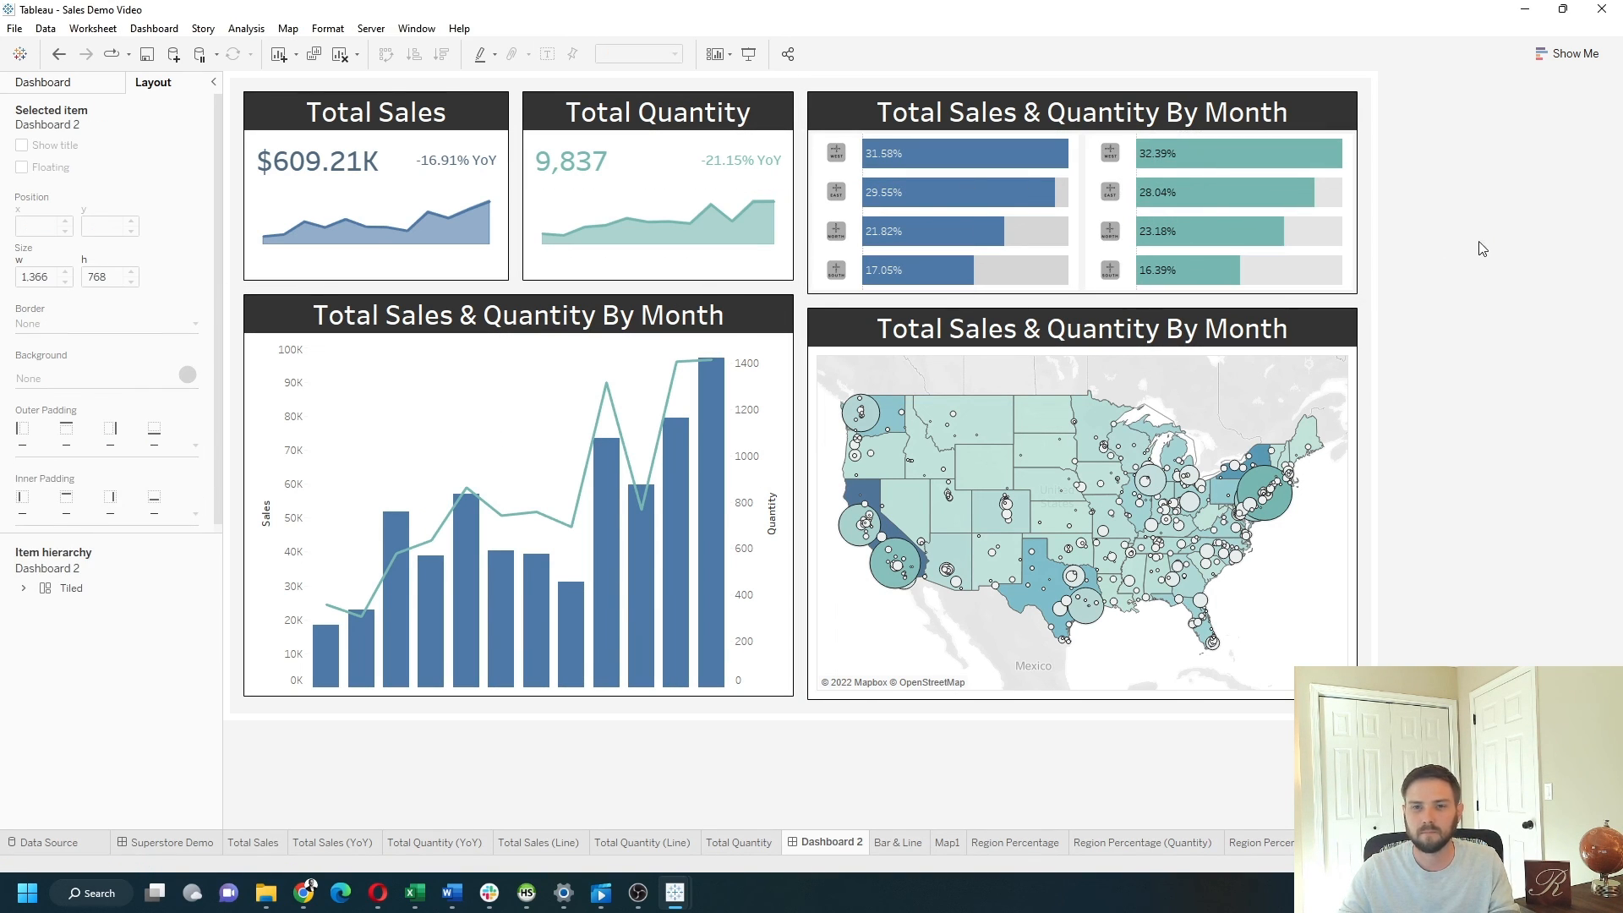
# Step: Set the outer padding to 0 on the two inner horizontal containers that hold the quantity bars and the sales bars
pyautogui.click(1226, 192)
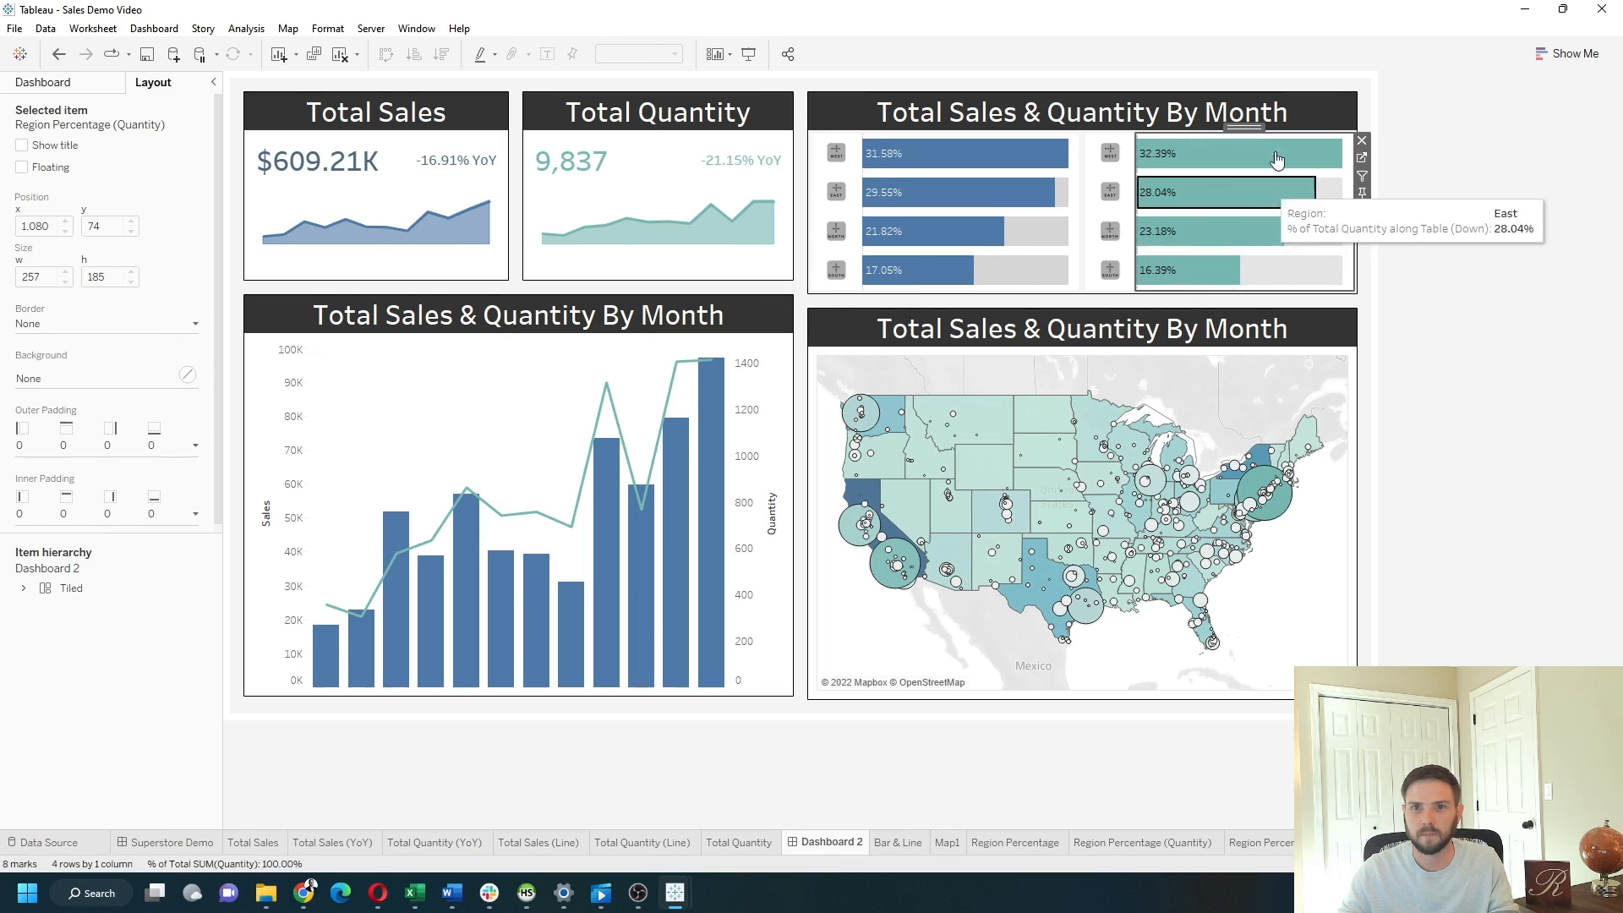
pyautogui.doubleClick(1226, 128)
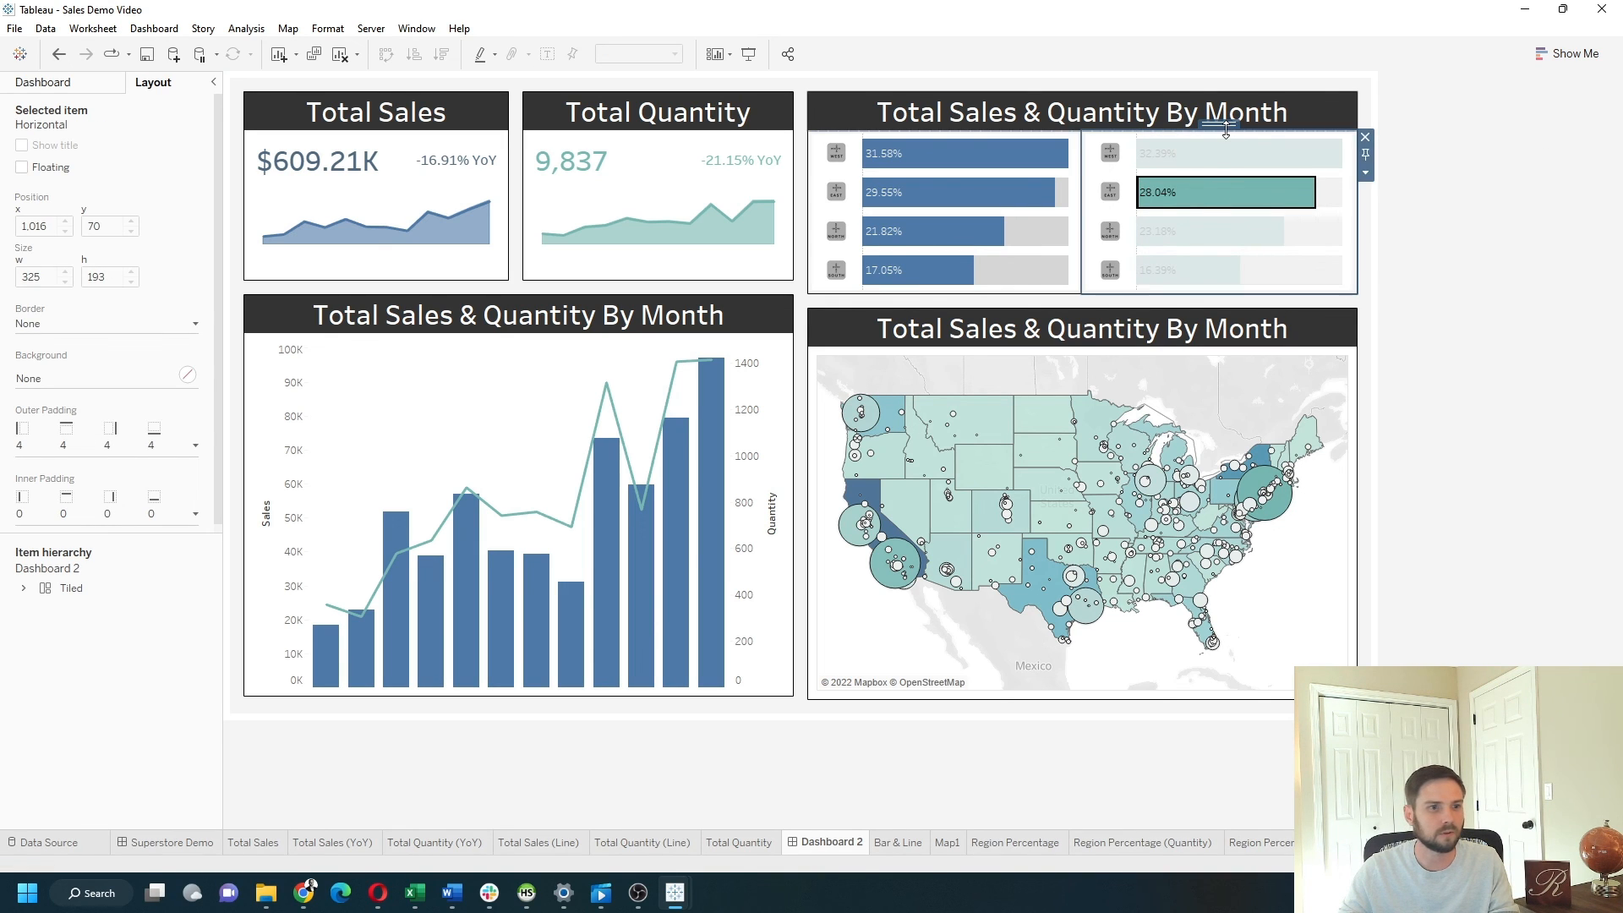
pyautogui.click(95, 448)
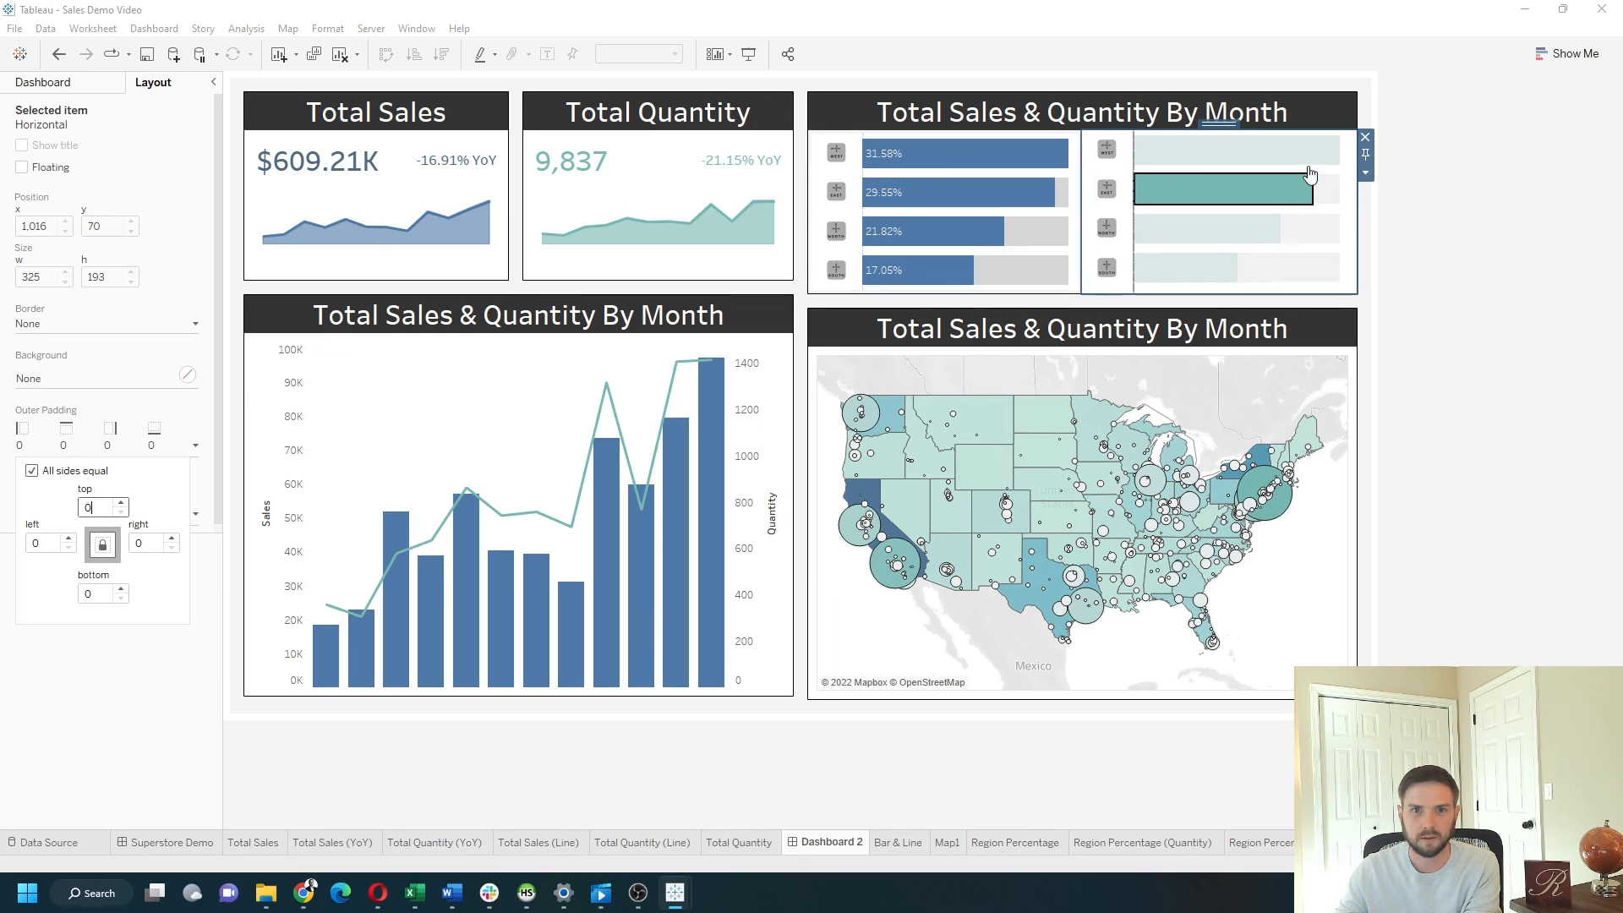
pyautogui.click(963, 153)
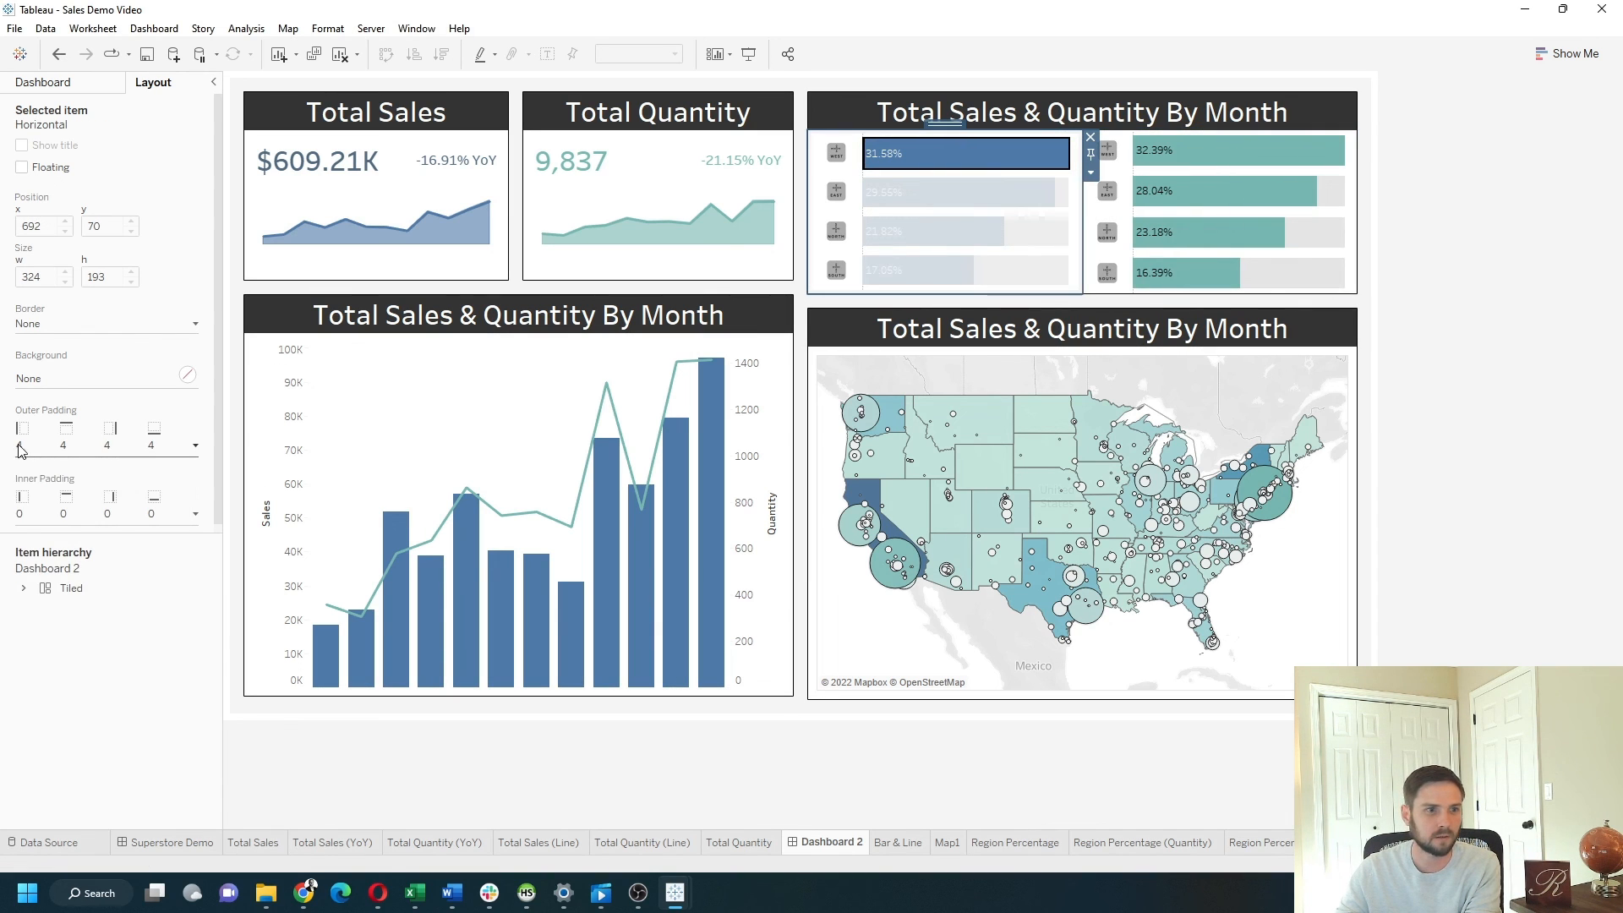
pyautogui.click(95, 441)
pyautogui.write('0')
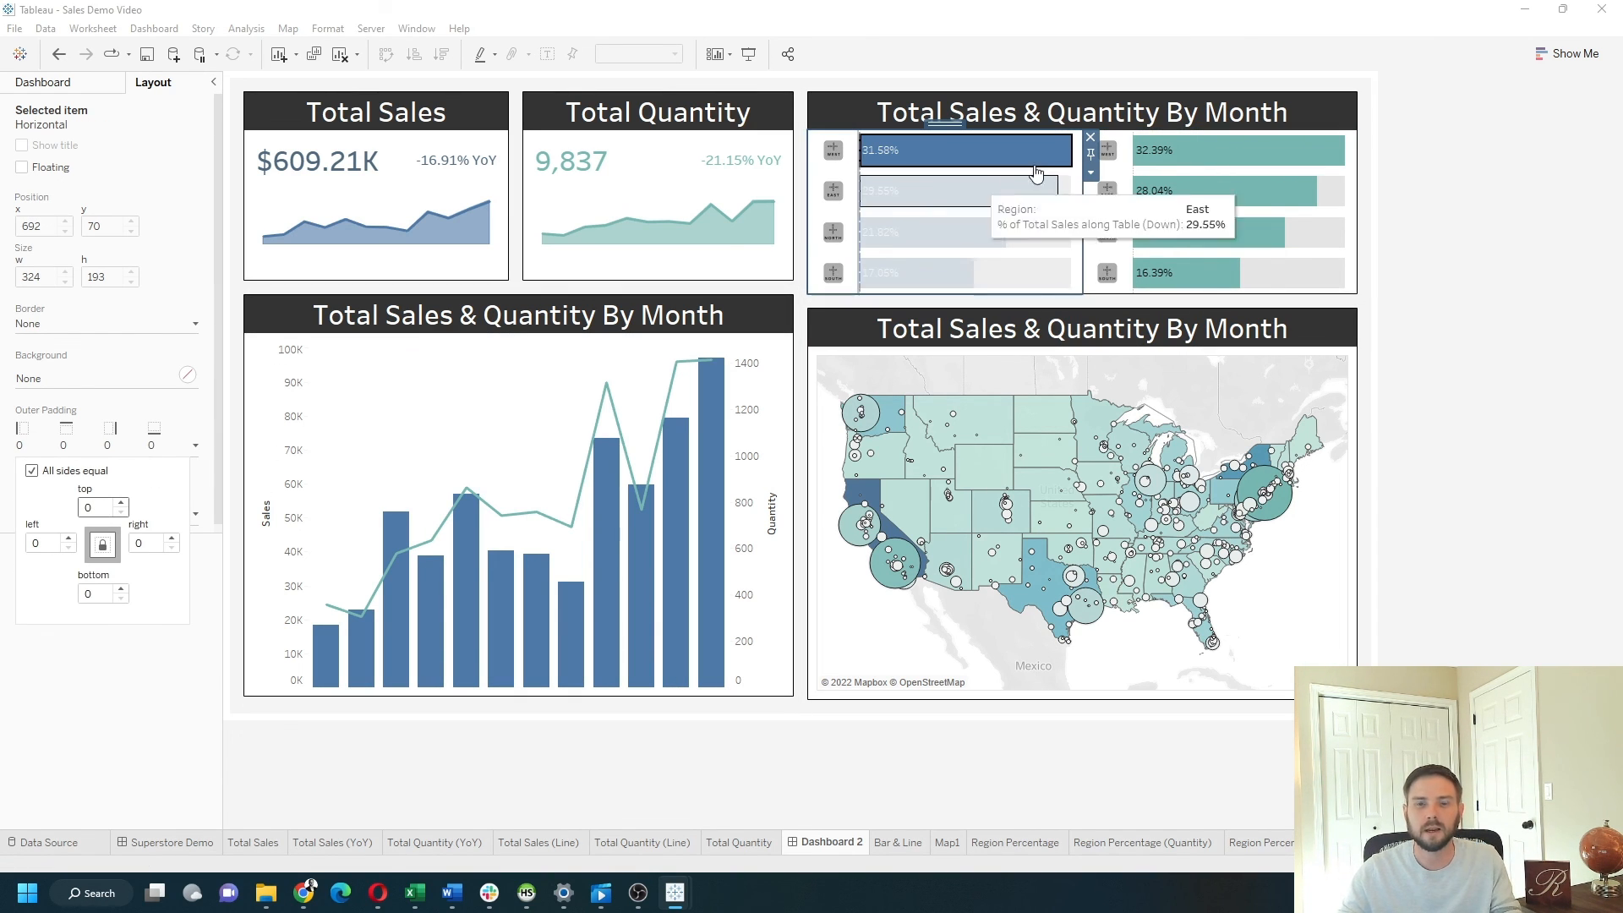
# Step: Give the horizontal container around both bar groups a white background at 100% opacity
pyautogui.click(952, 124)
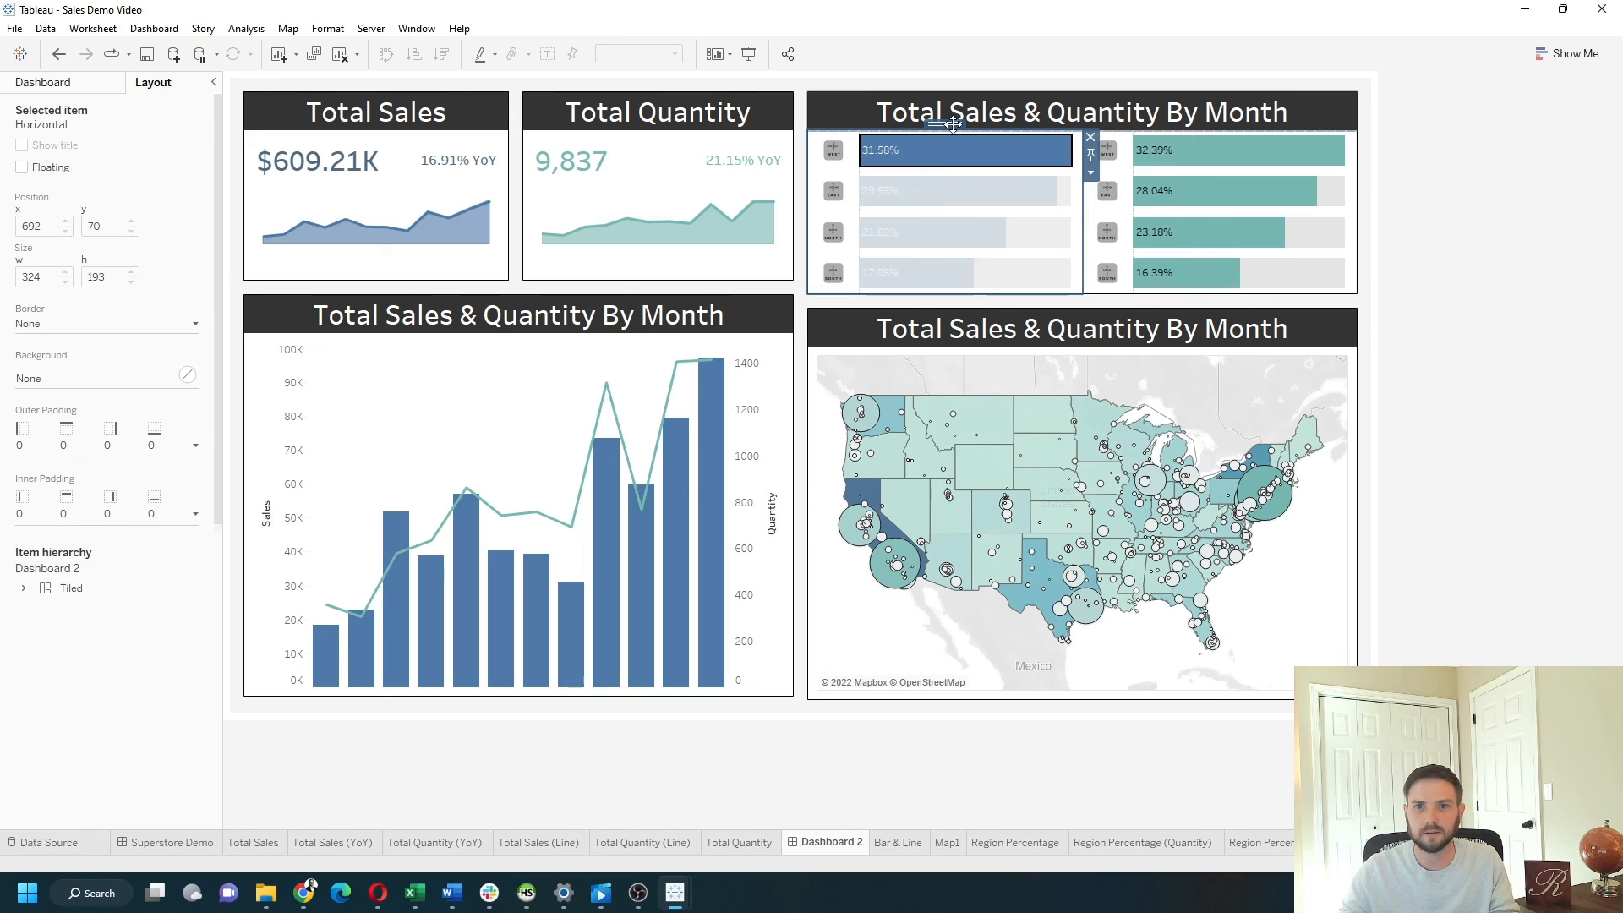
pyautogui.click(101, 378)
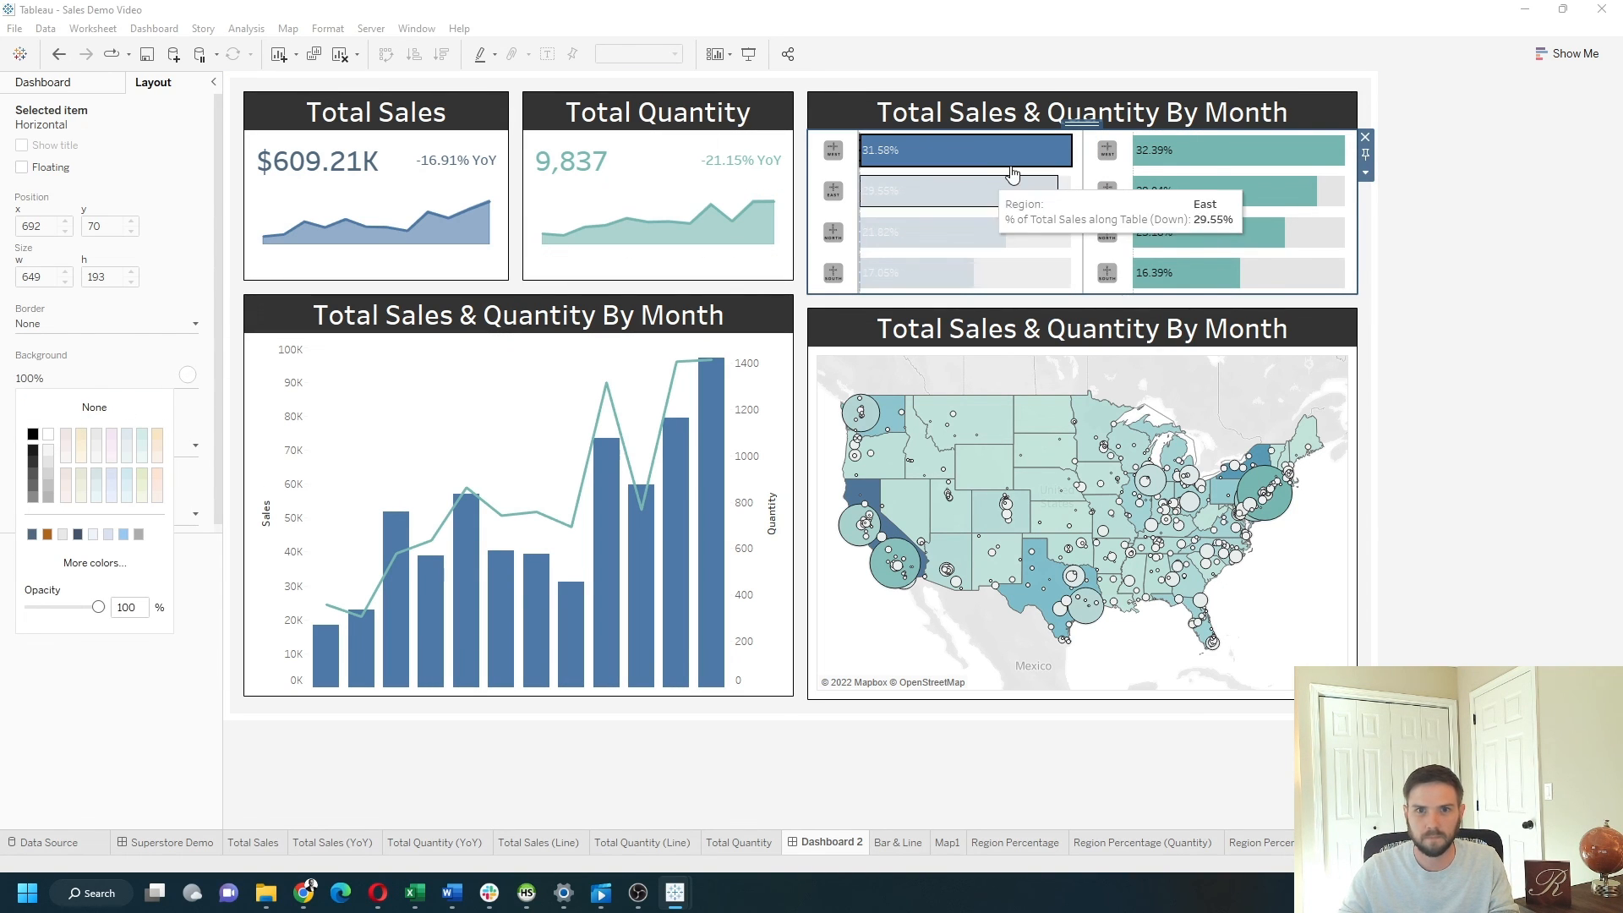
pyautogui.click(1026, 139)
pyautogui.click(1555, 339)
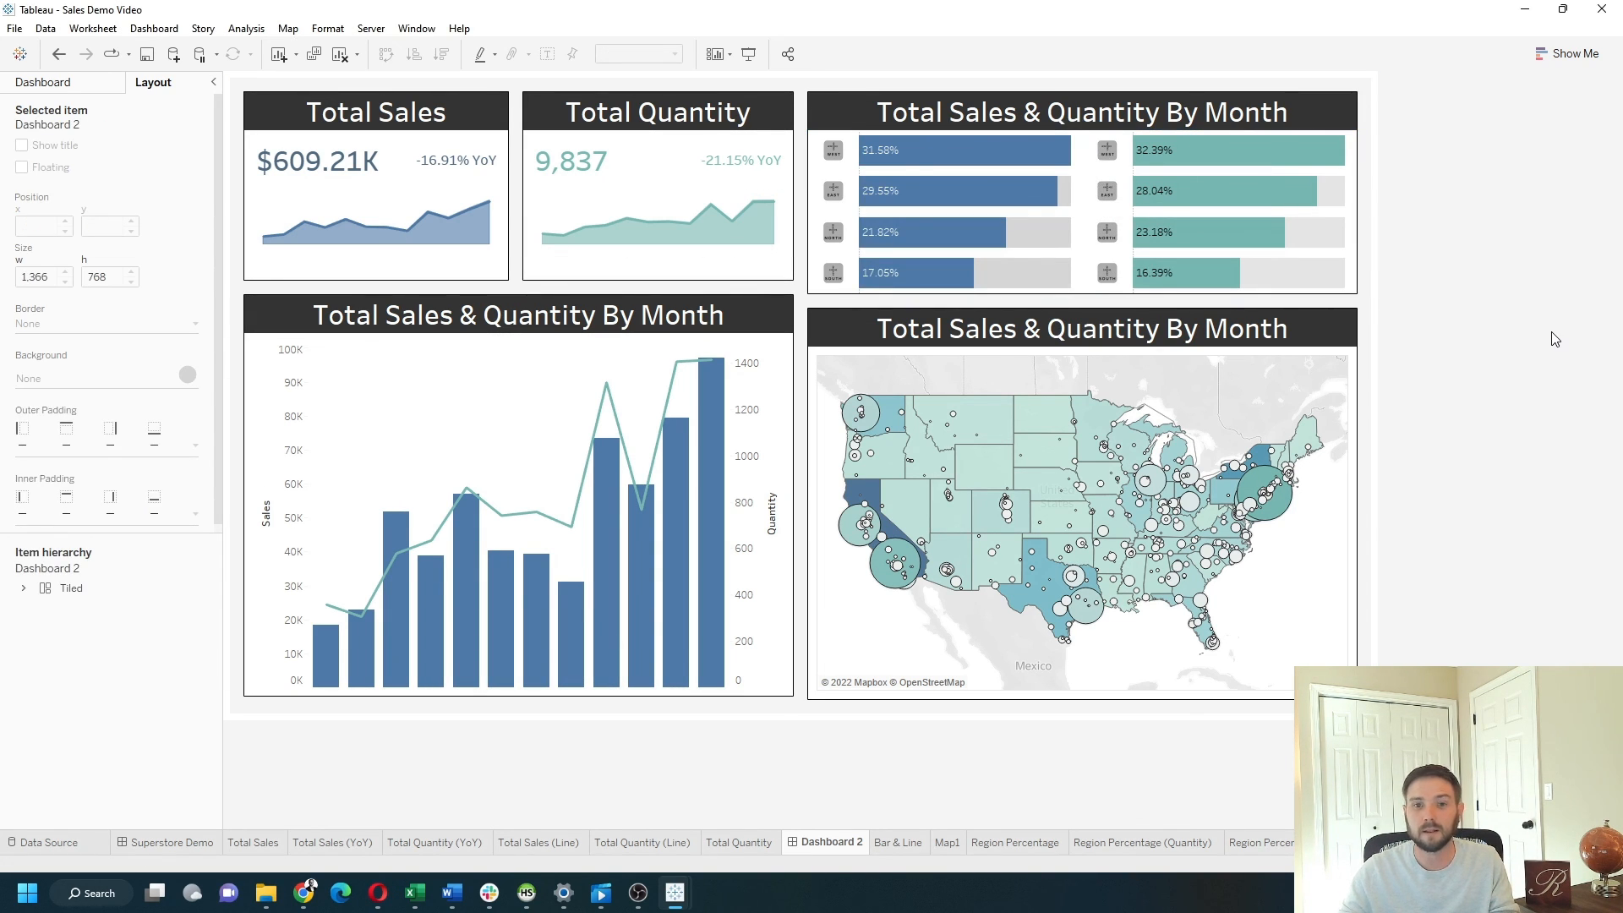
# Step: Set the inner padding of the sales bars and the quantity bars in the region section to 10 on all sides
pyautogui.click(962, 150)
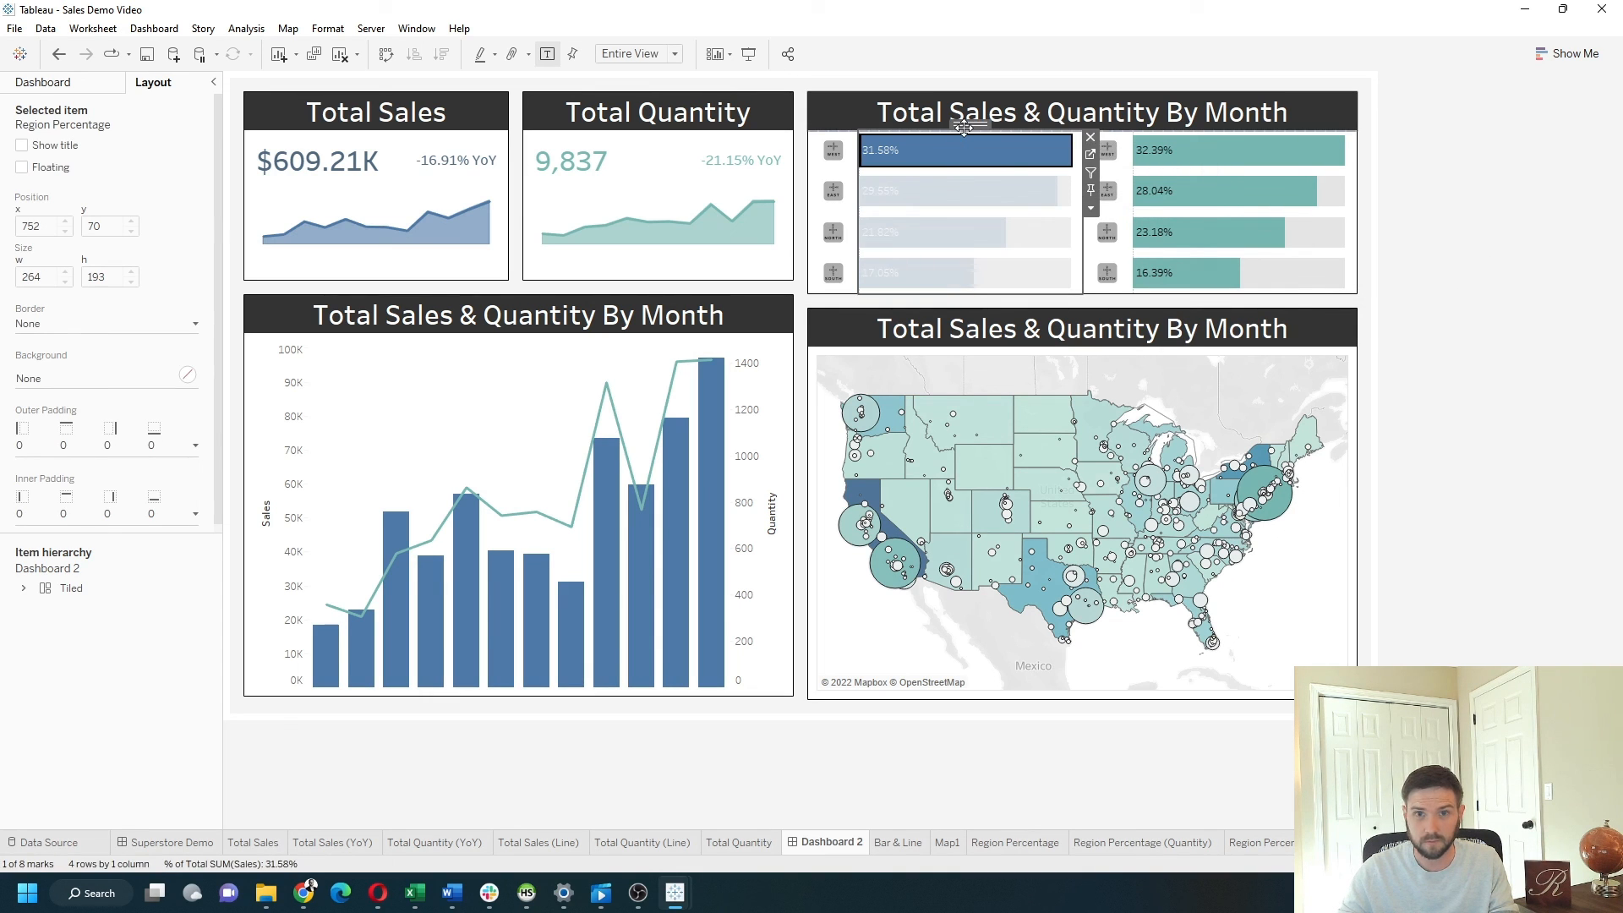
pyautogui.click(93, 507)
pyautogui.click(85, 443)
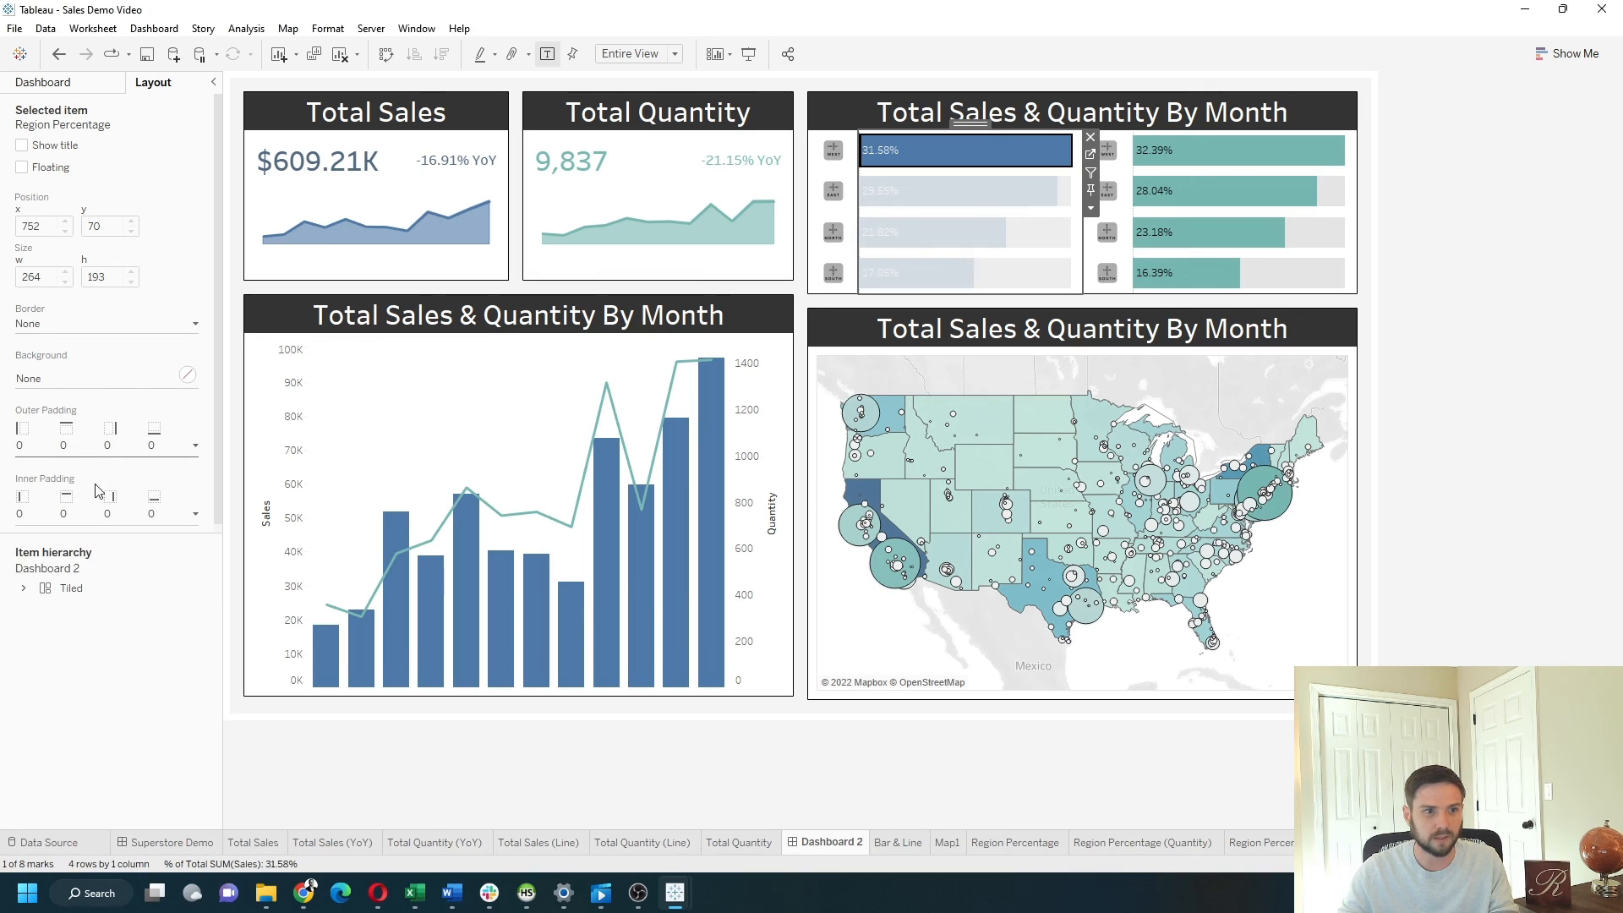
pyautogui.click(97, 514)
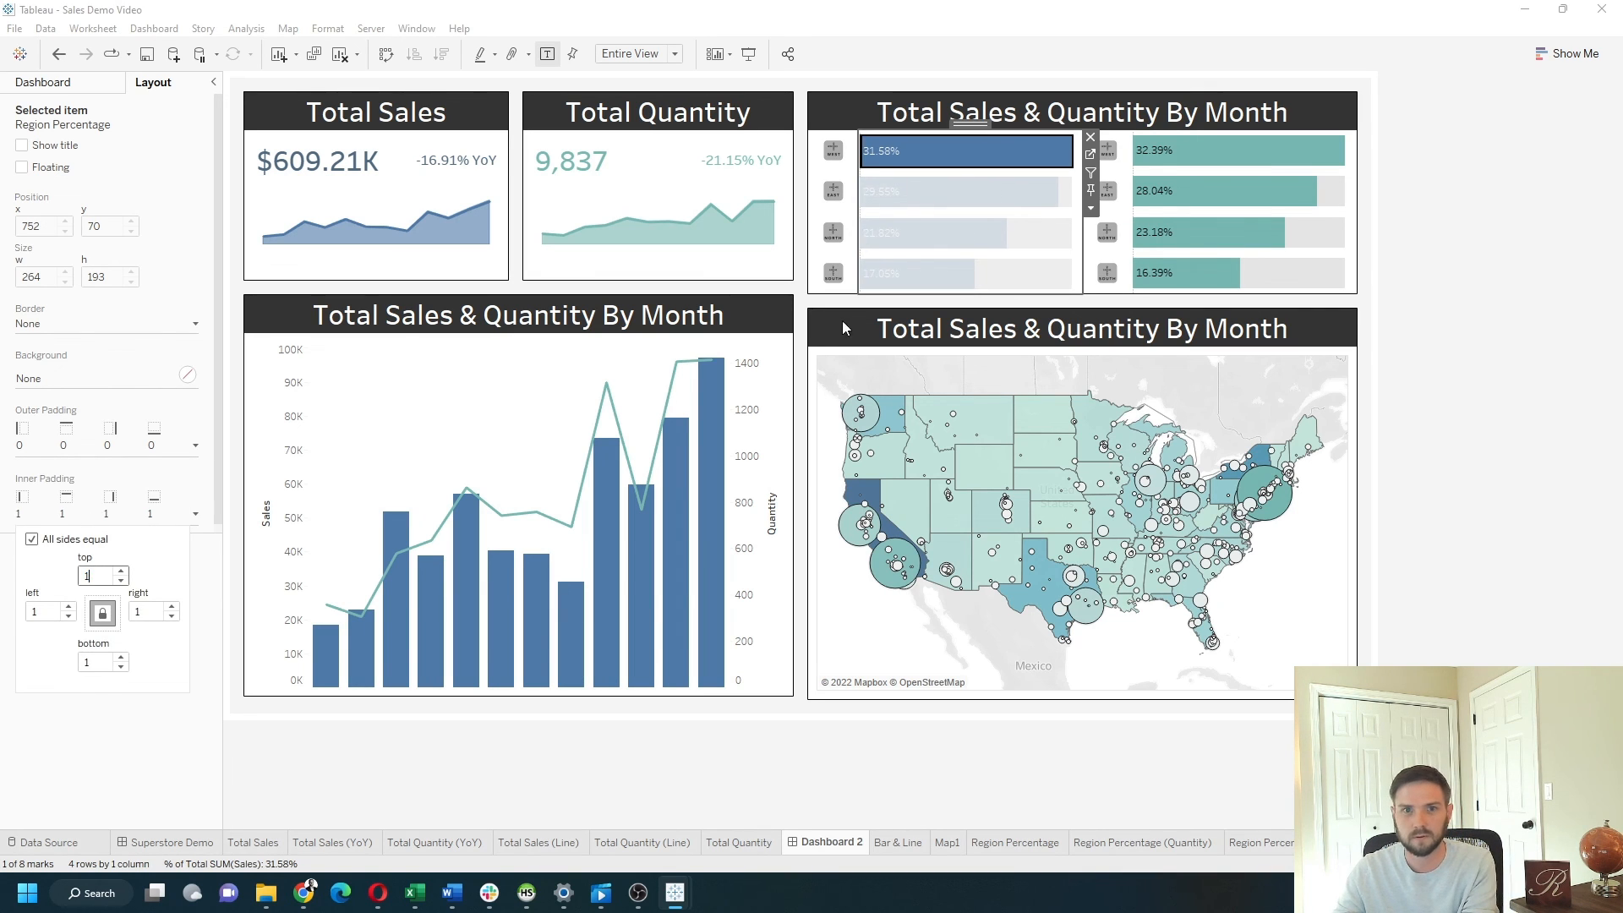
pyautogui.click(1234, 150)
pyautogui.click(103, 511)
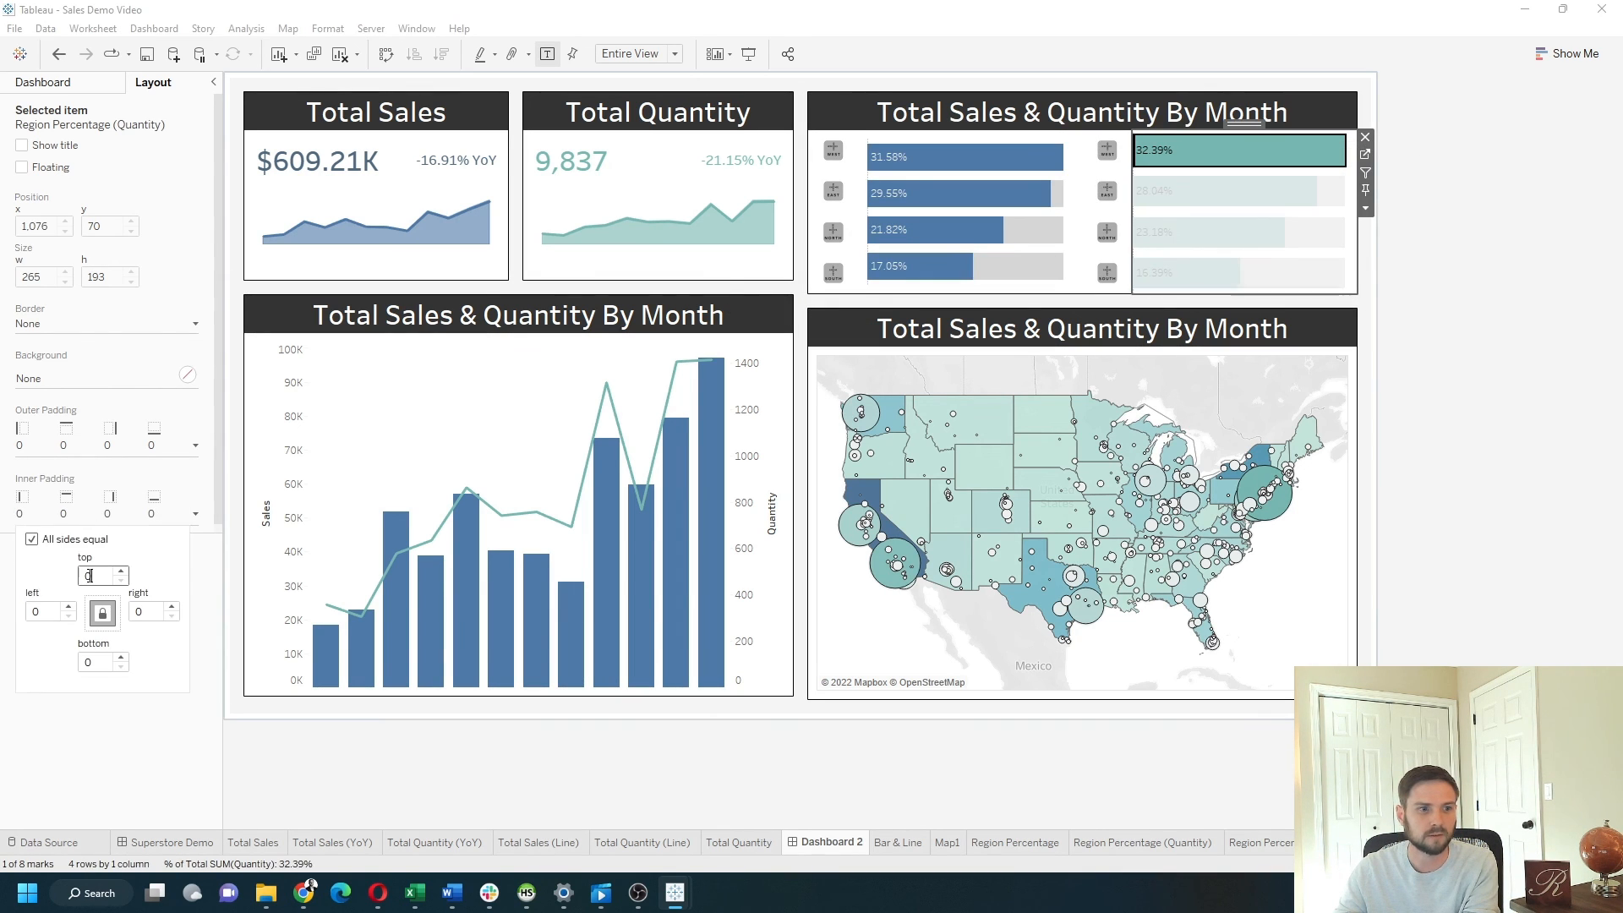
pyautogui.write('10')
# Step: Set the inner padding of both region shape sheets beside the bars to 10 on all sides
pyautogui.click(832, 152)
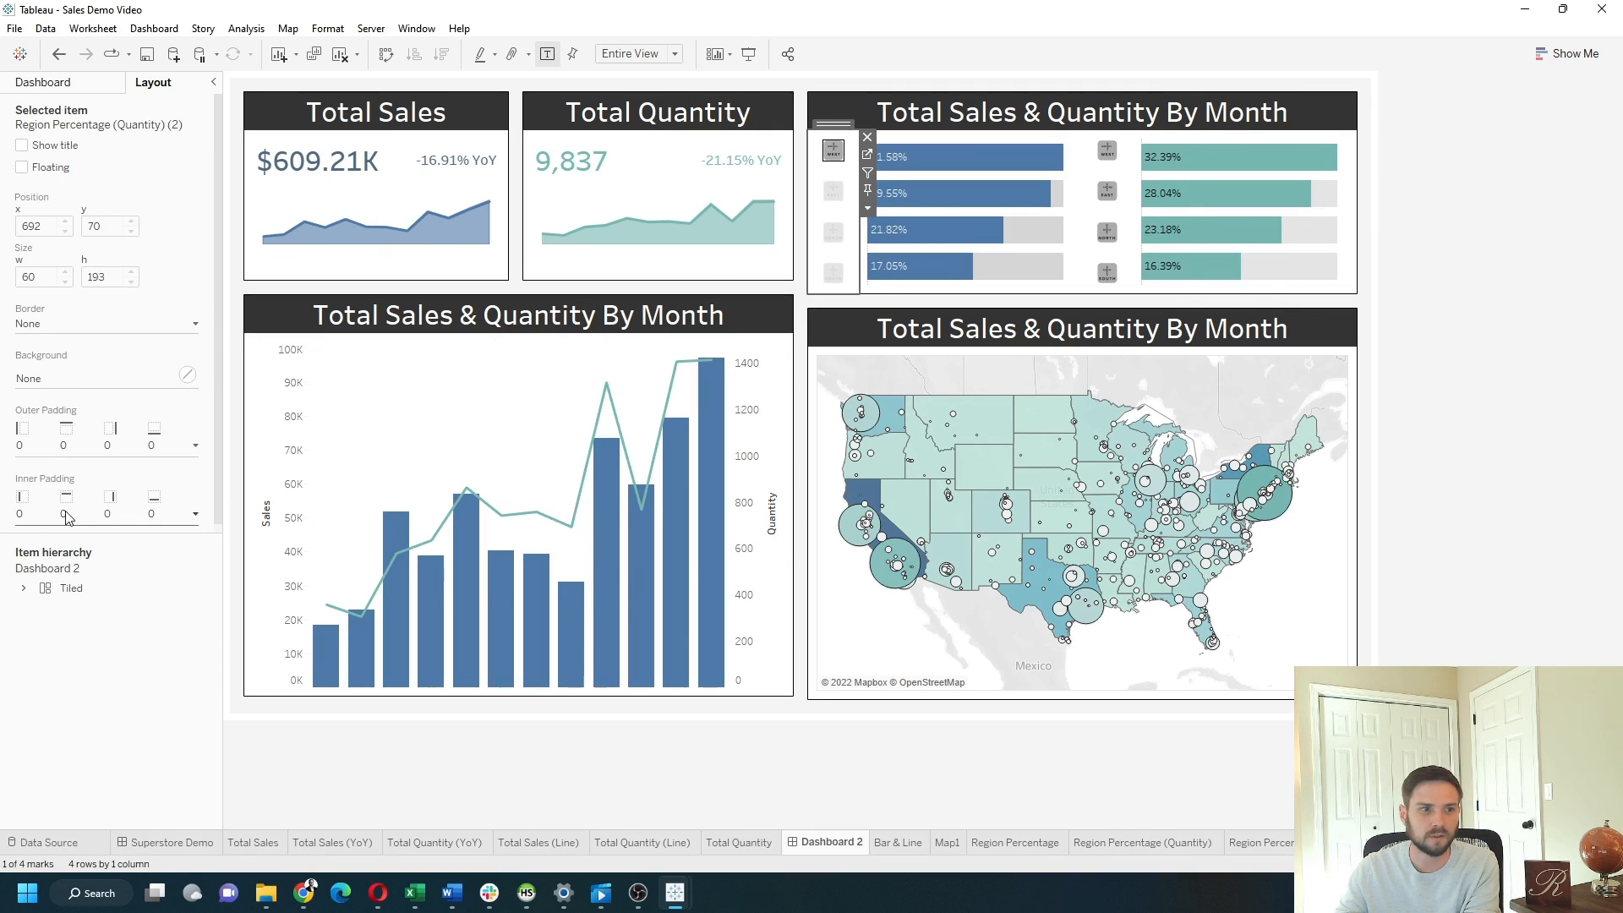
pyautogui.click(102, 509)
pyautogui.write('10')
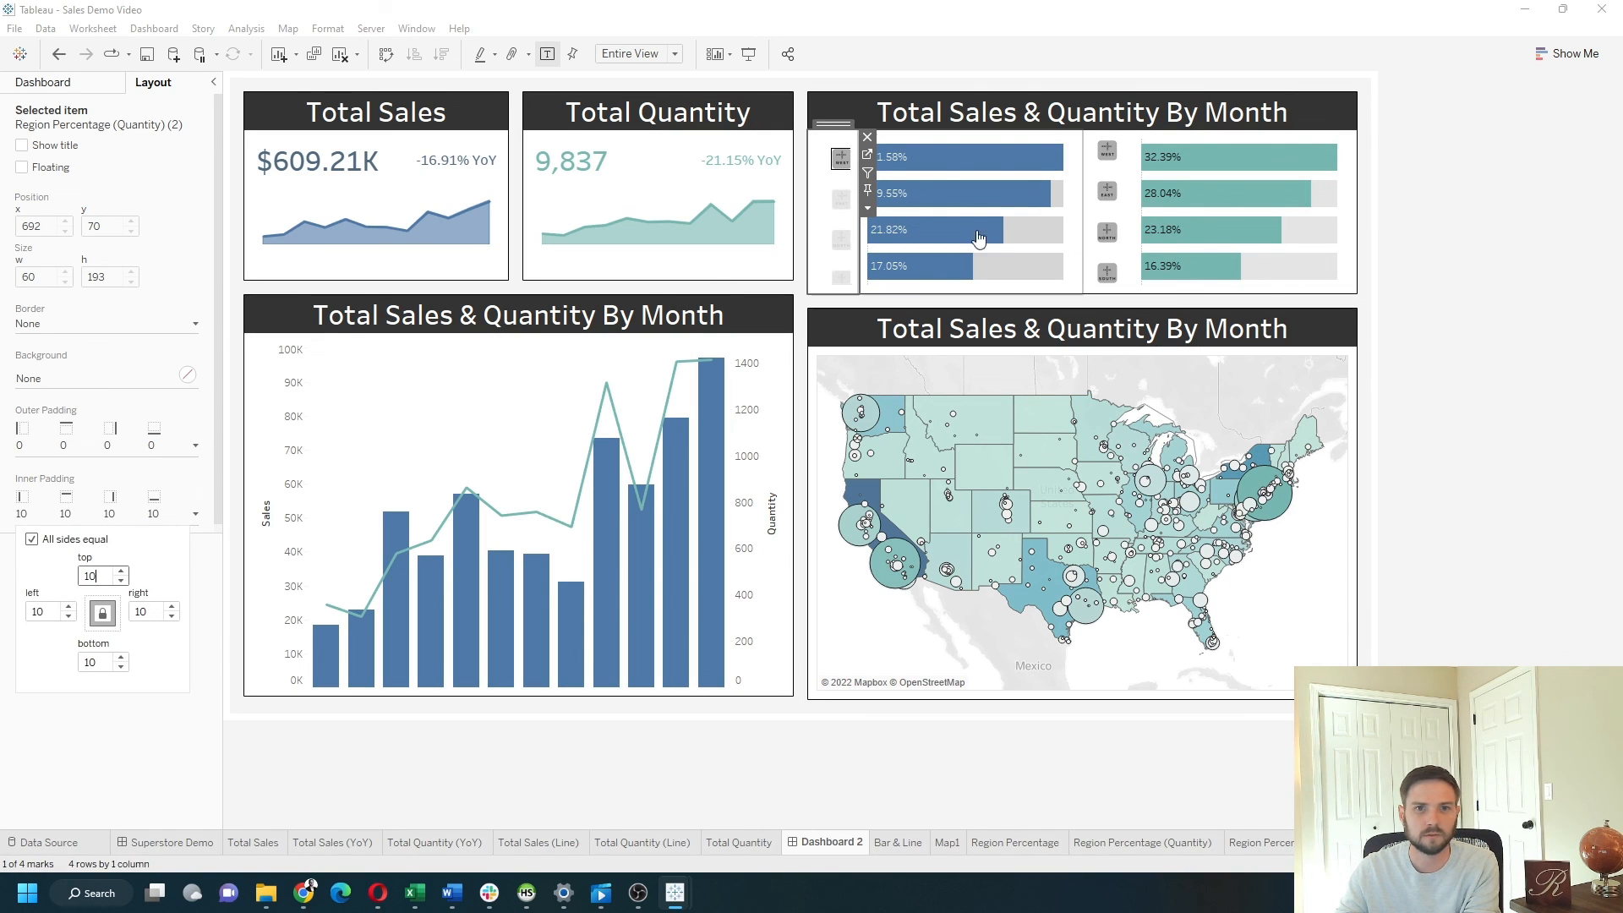
pyautogui.click(1116, 173)
pyautogui.click(94, 507)
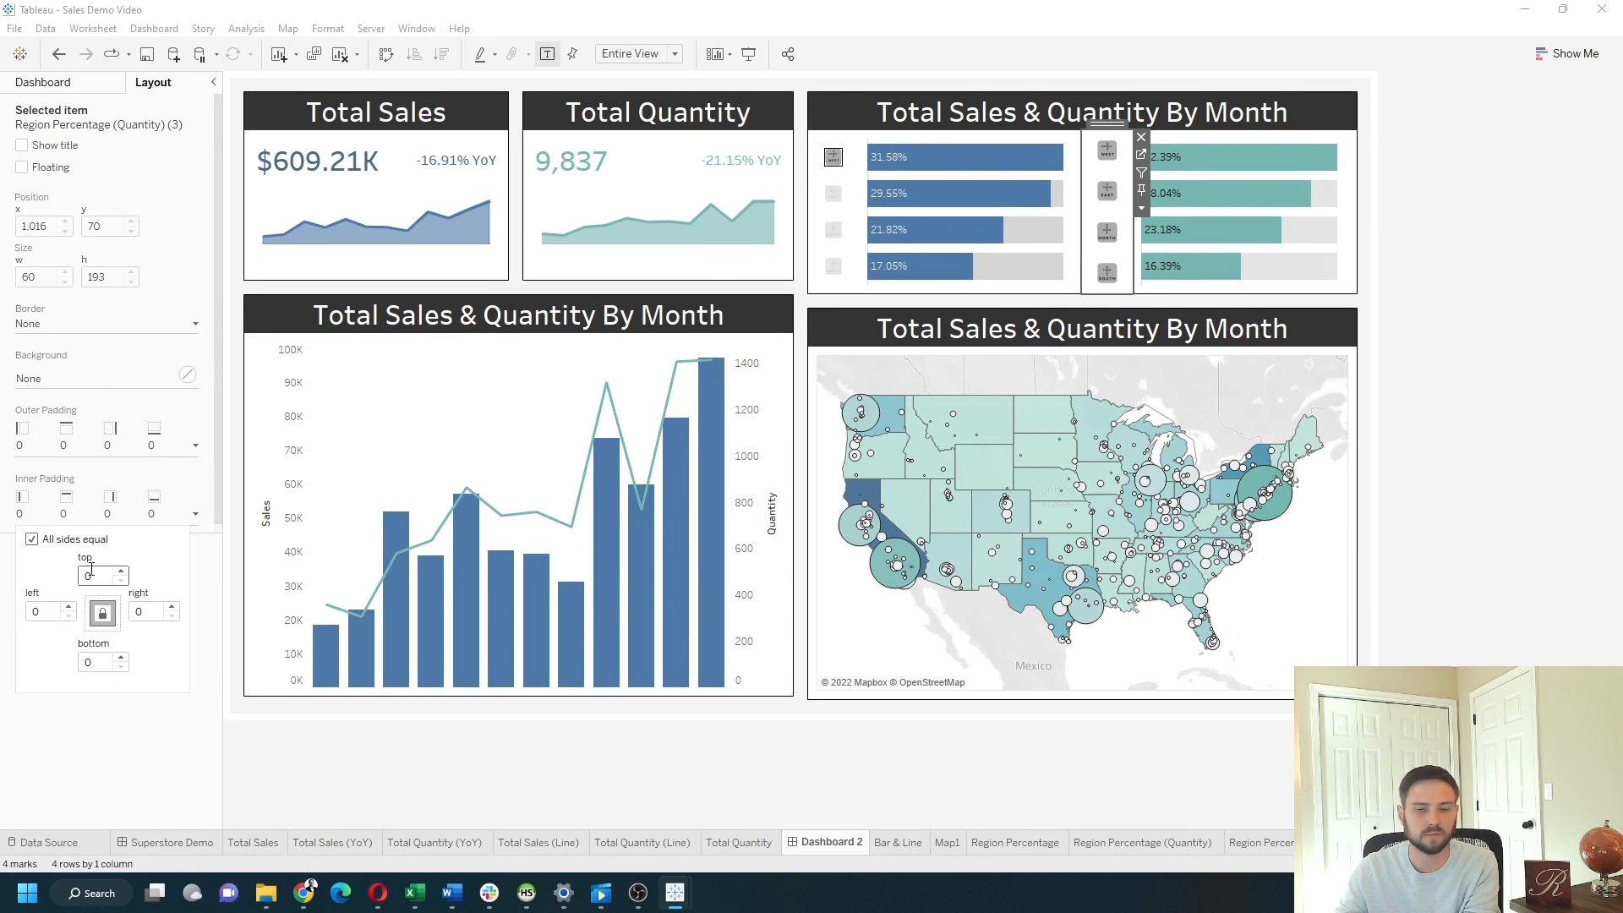
pyautogui.write('0')
pyautogui.click(1494, 268)
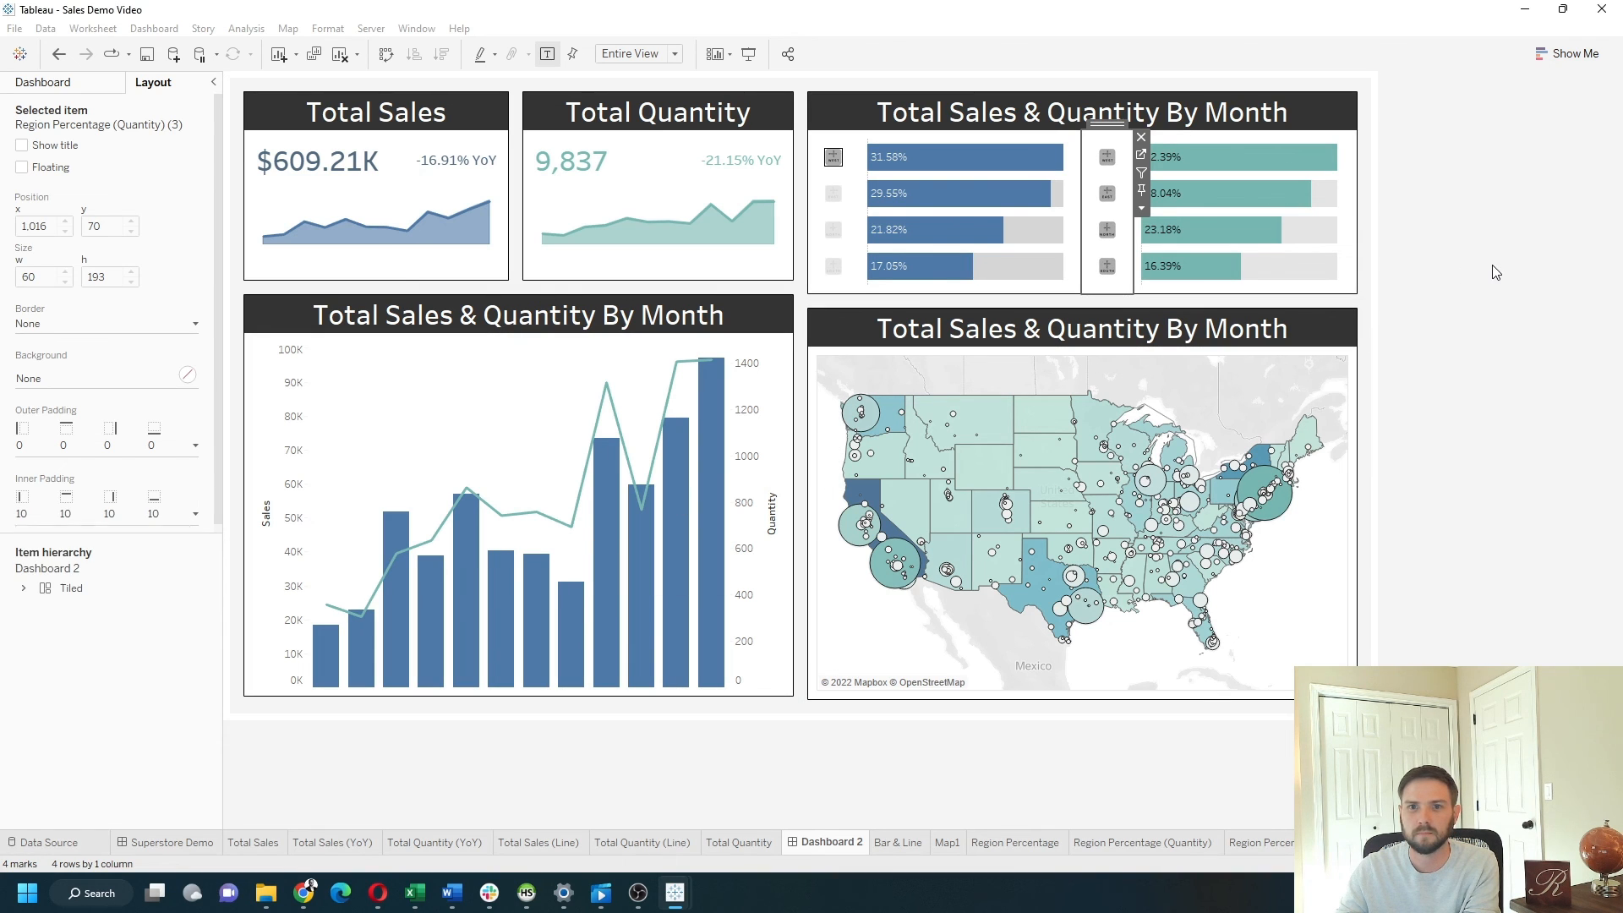
pyautogui.click(831, 159)
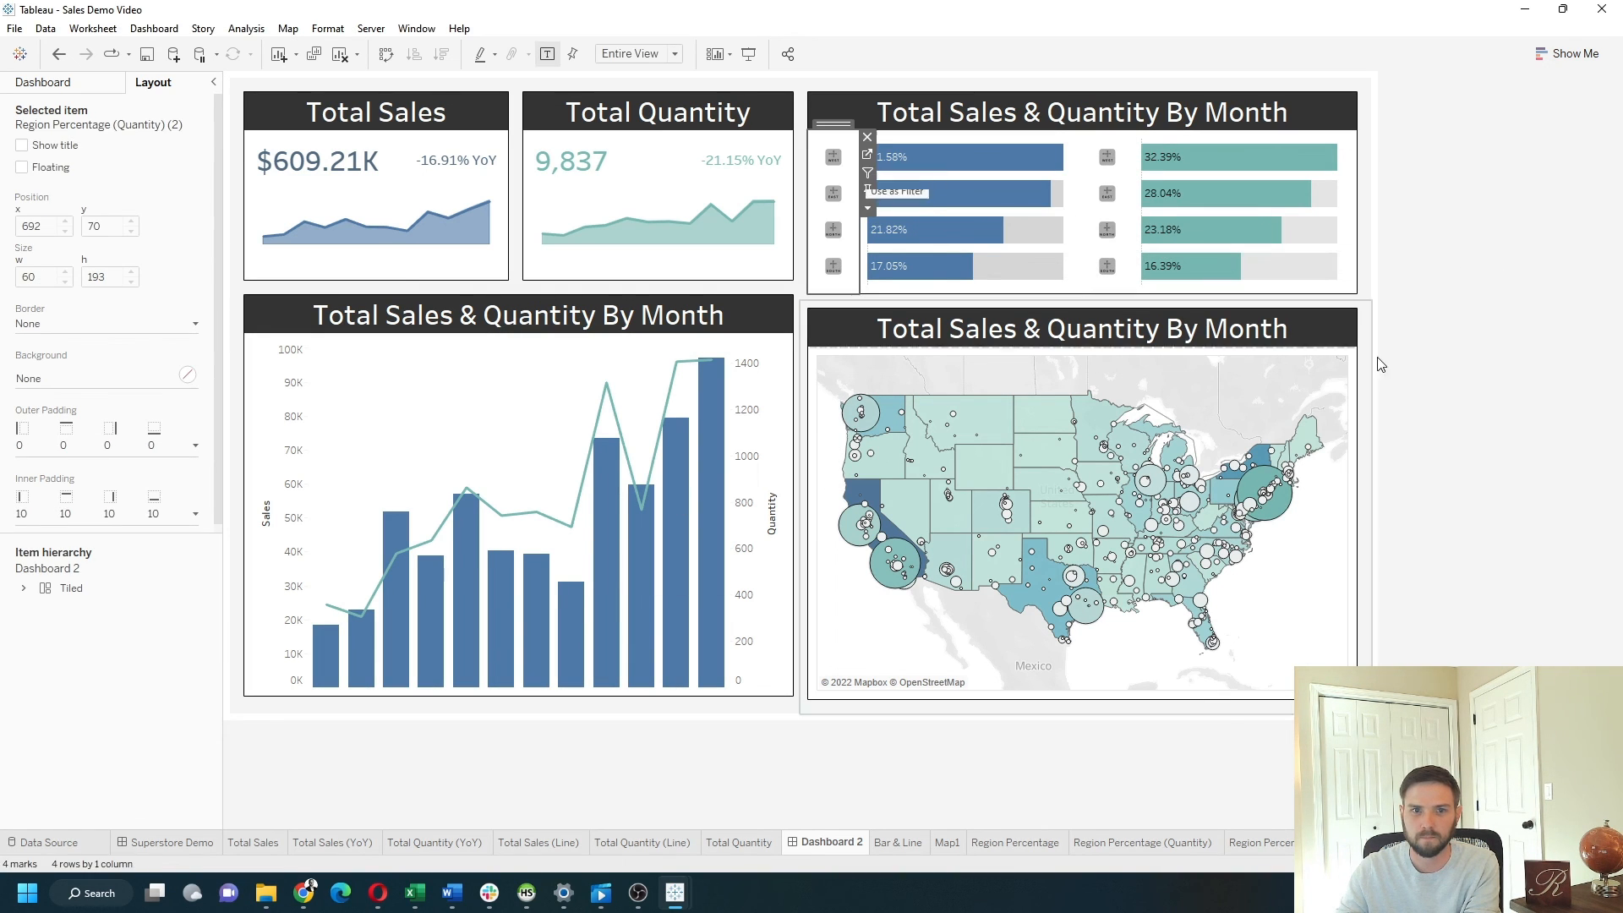
pyautogui.click(1425, 302)
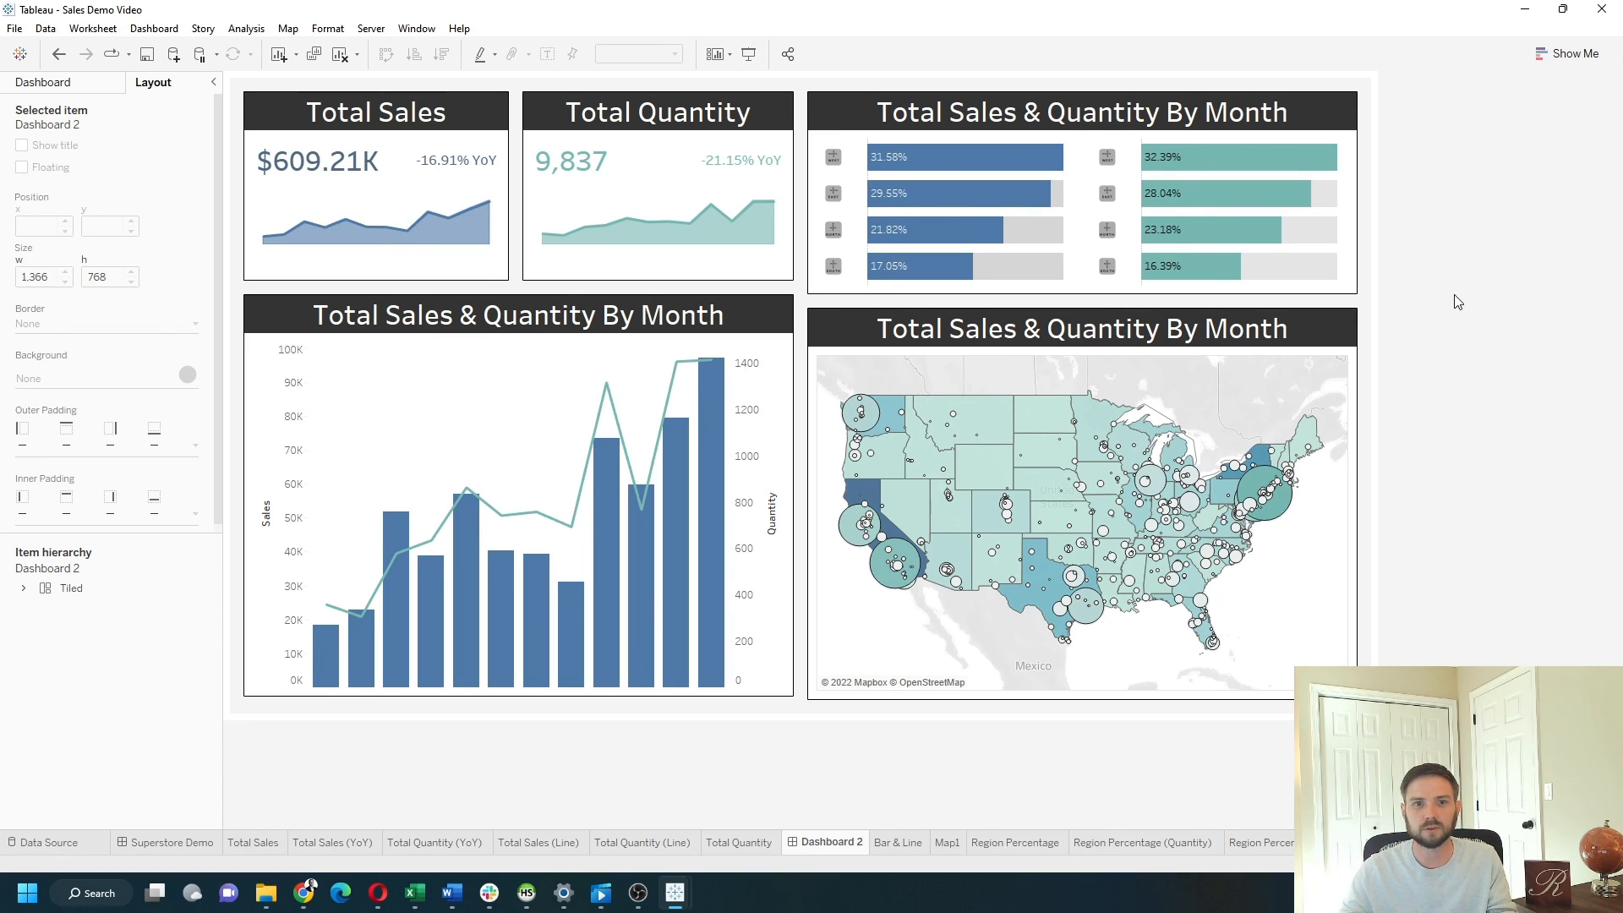
# Step: Move the divider between the region section and the map up to match the lower edge of the KPI cards
pyautogui.moveTo(1032, 302); pyautogui.dragTo(1032, 288)
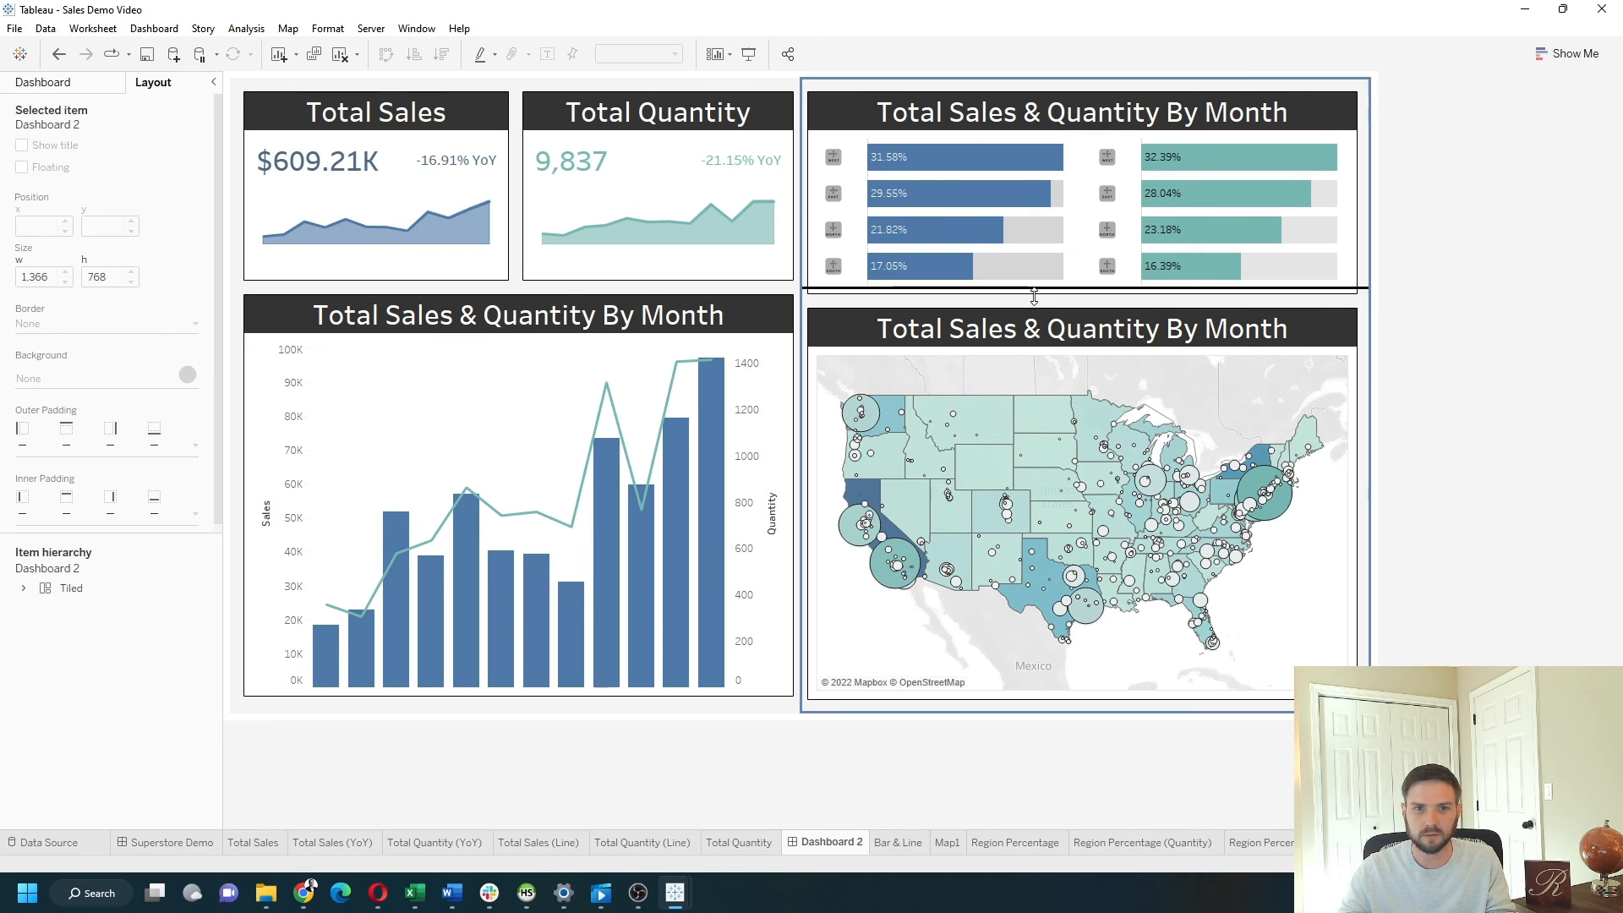